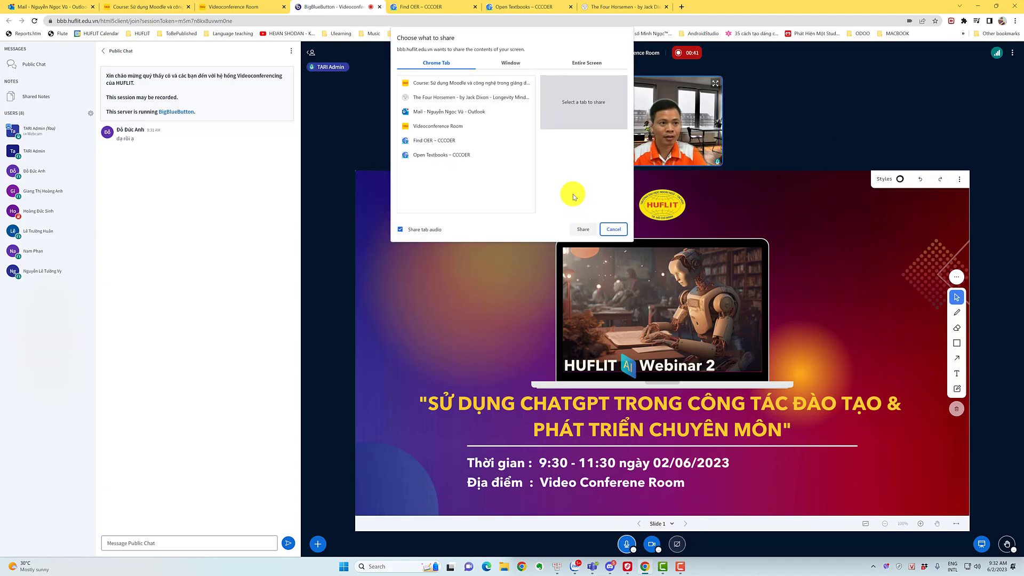
Step: Share the BigBlueButton browser window with the videoconference participants
left_click(517, 64)
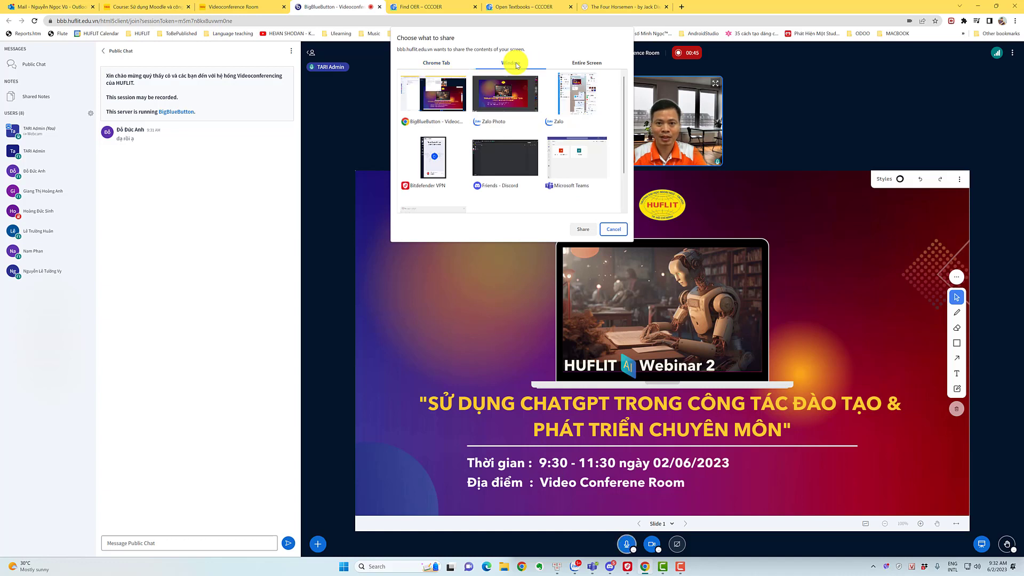
left_click(443, 97)
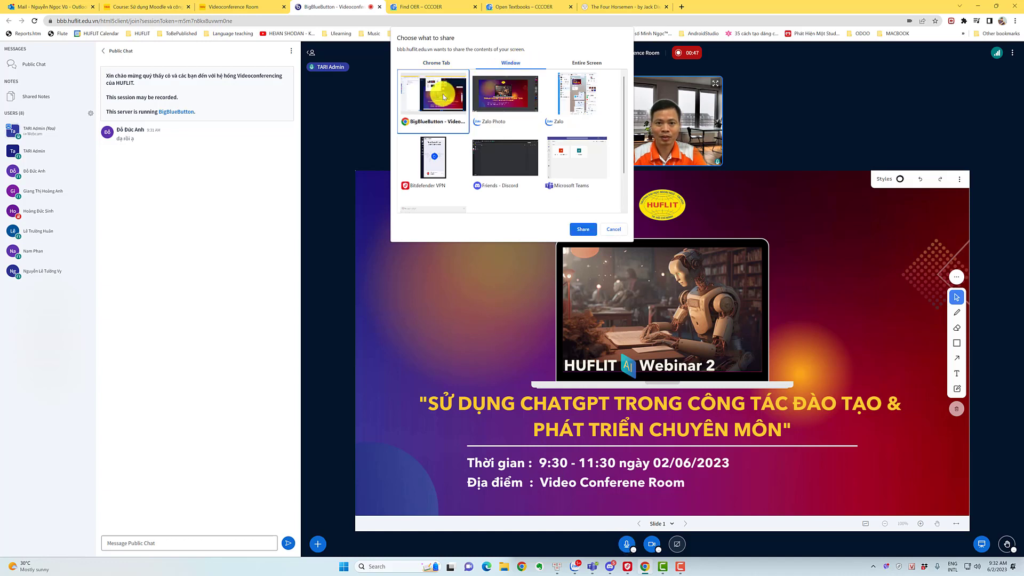
left_click(581, 230)
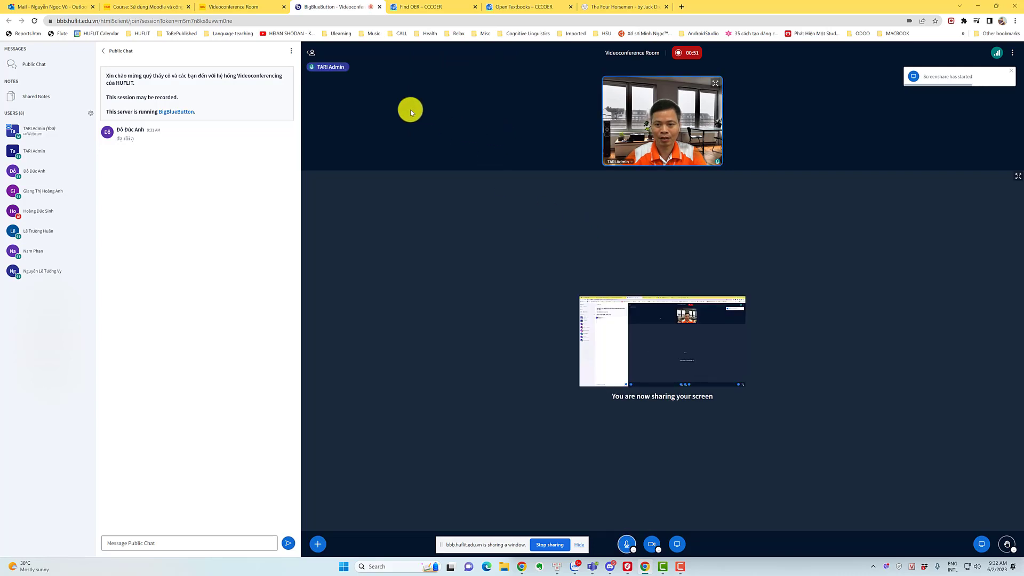
Step: Look through the TARI.MoodleTraining course page, from its general activities to the introduction and online training sections
left_click(155, 8)
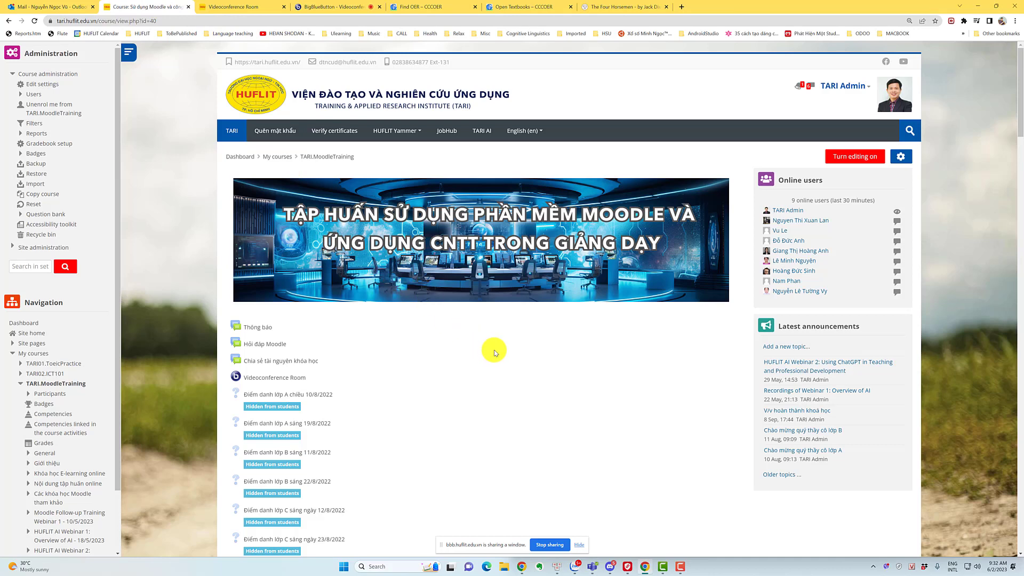
scroll(490, 359, "down", 4)
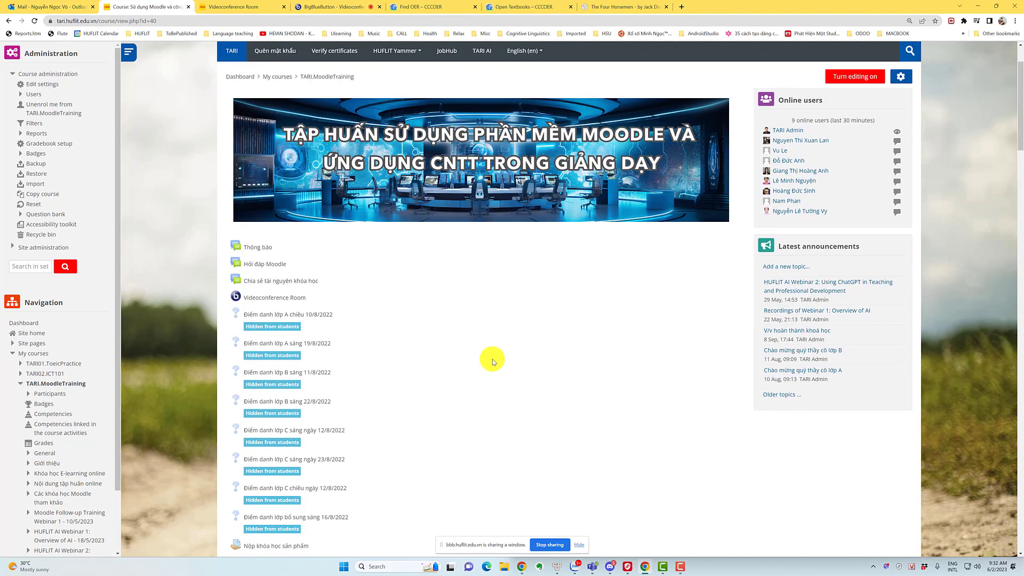
scroll(493, 362, "down", 3)
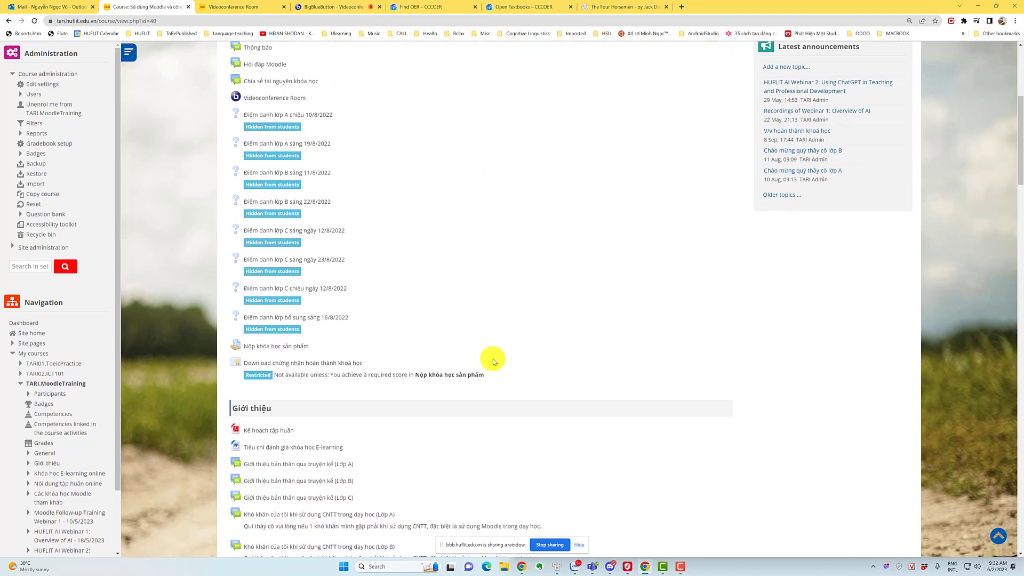
scroll(493, 362, "down", 3)
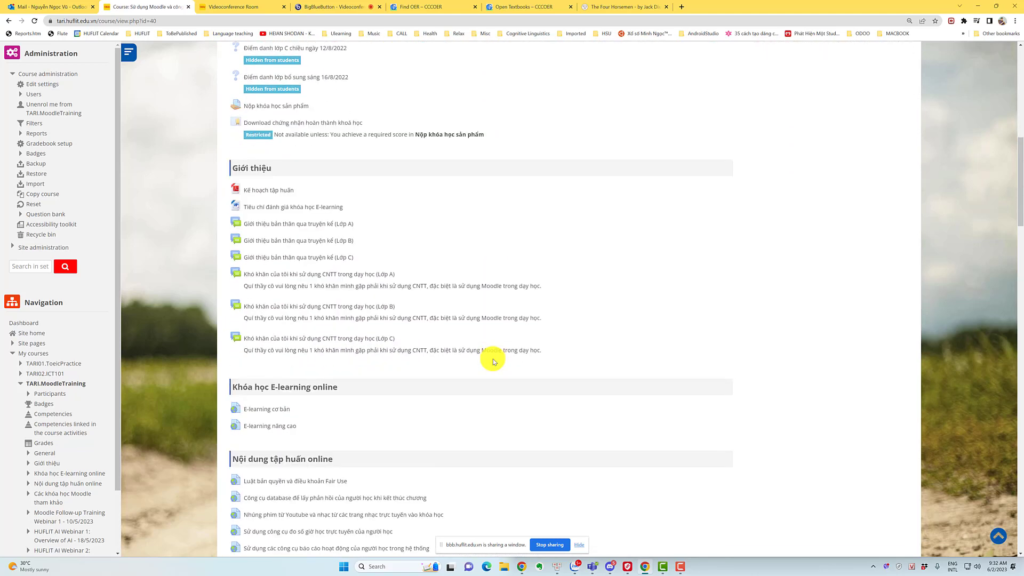
scroll(493, 361, "up", 6)
scroll(492, 361, "up", 3)
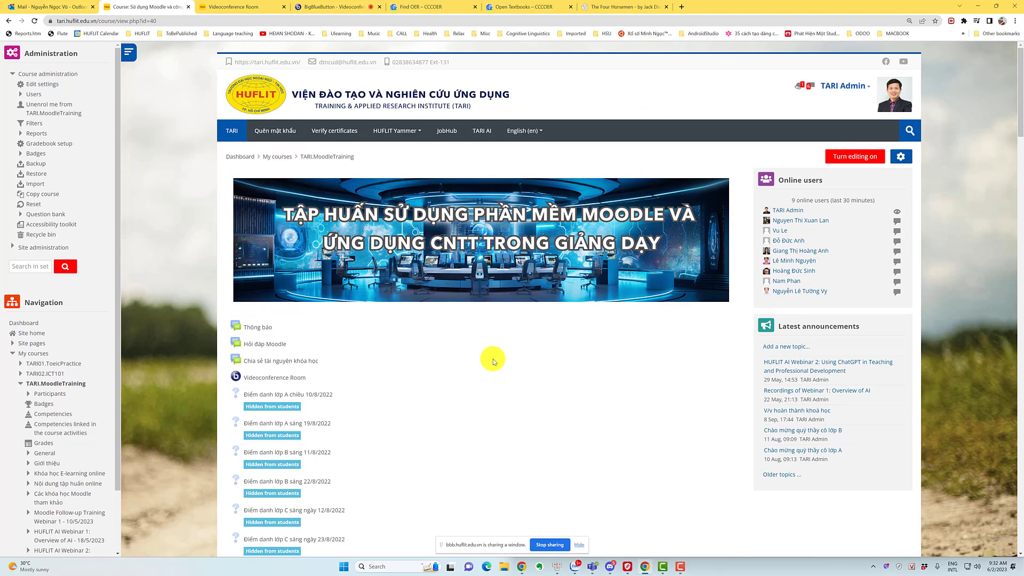
scroll(493, 362, "down", 6)
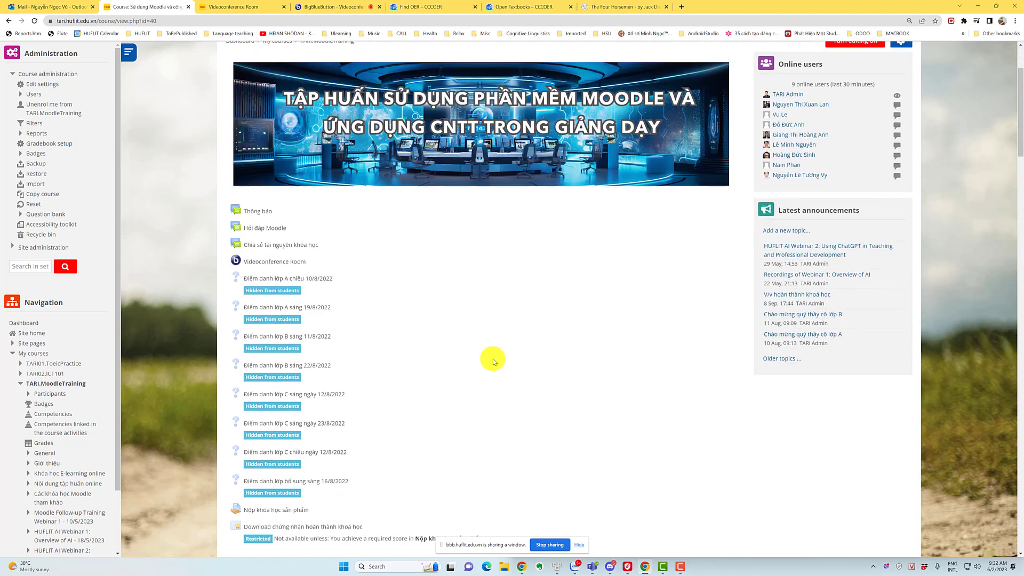
scroll(493, 362, "up", 4)
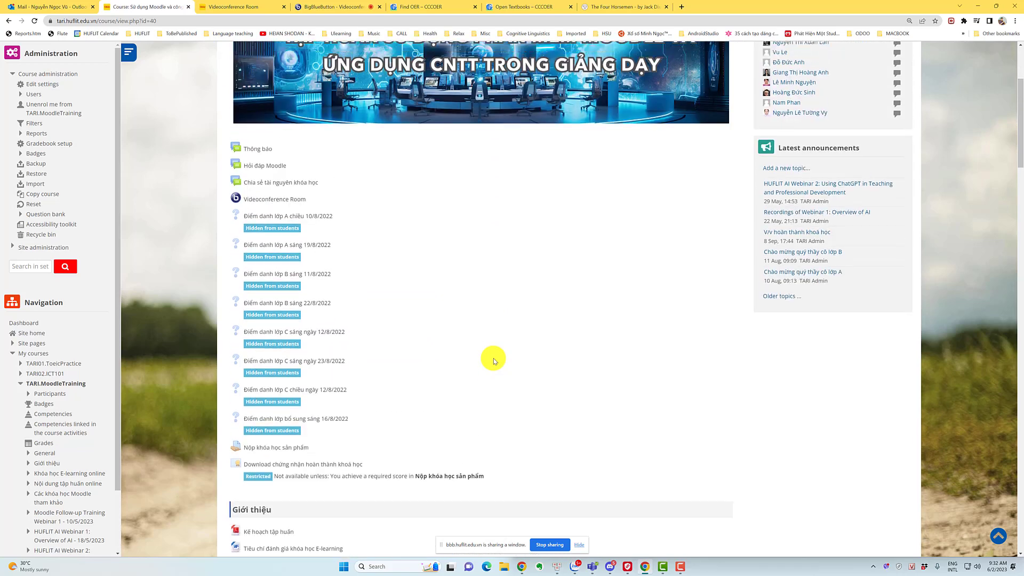
scroll(493, 361, "up", 2)
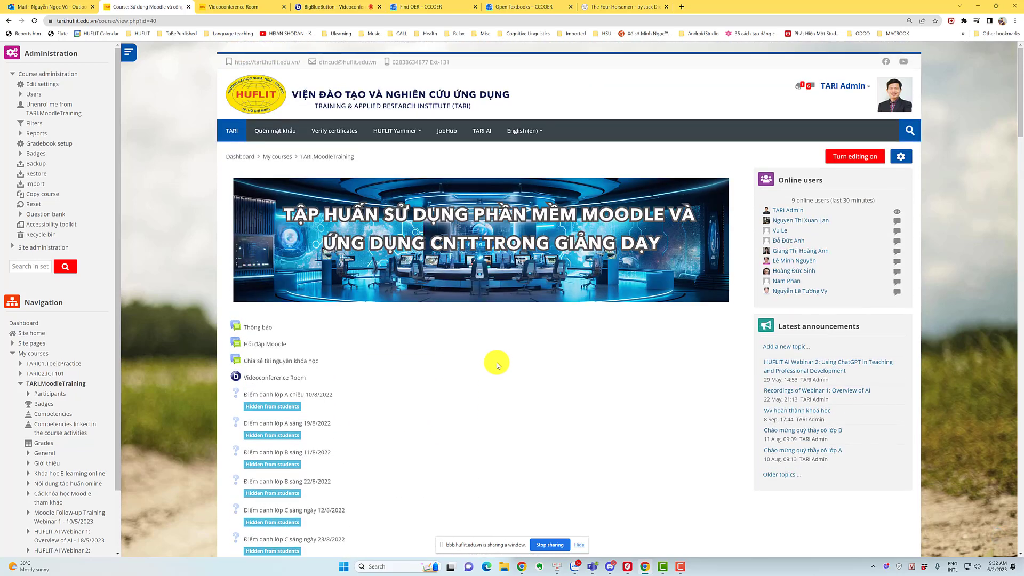
Step: Stop the window share in the BigBlueButton room and share the entire screen instead, without system audio
left_click(352, 8)
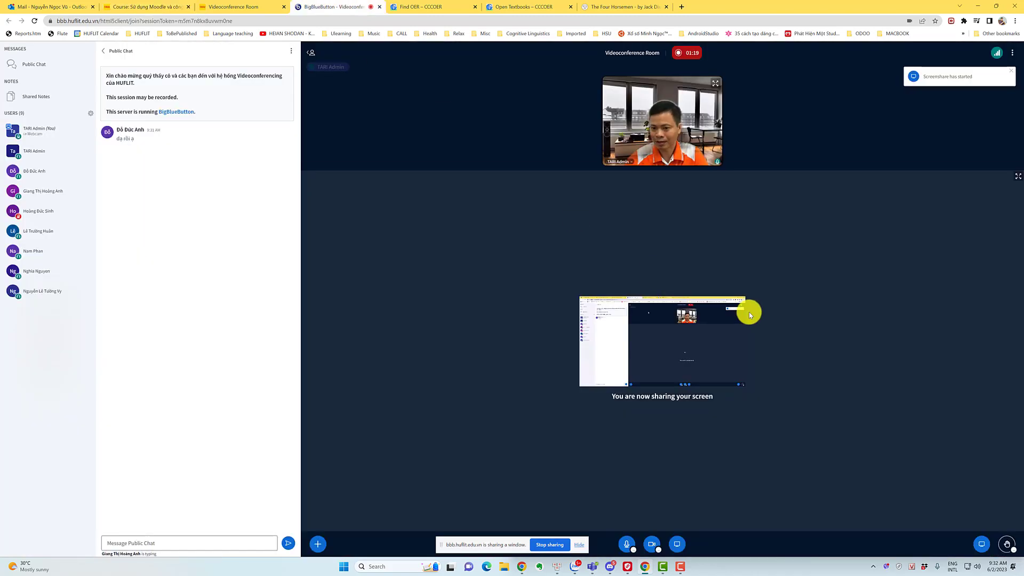
left_click(678, 544)
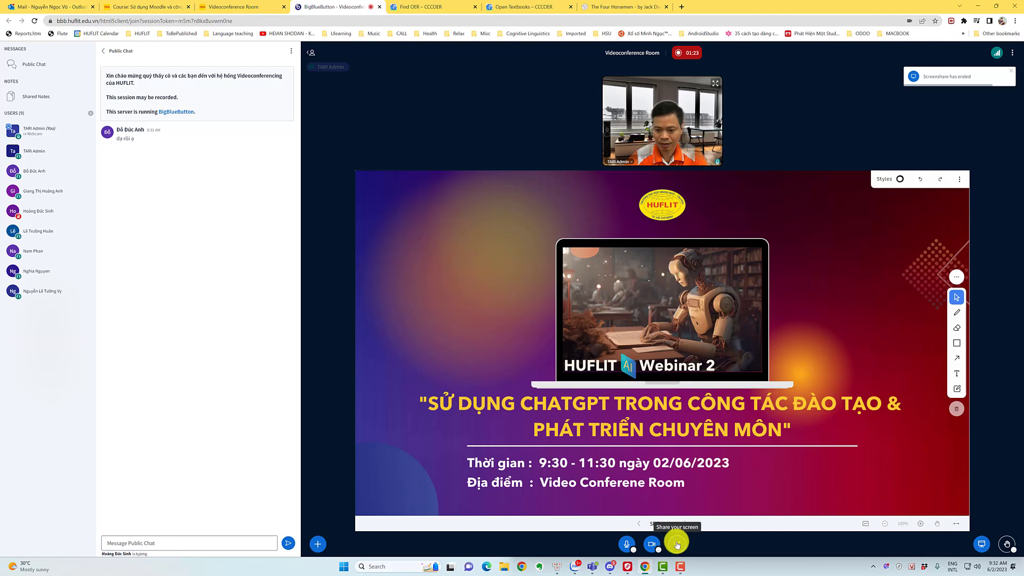
left_click(677, 544)
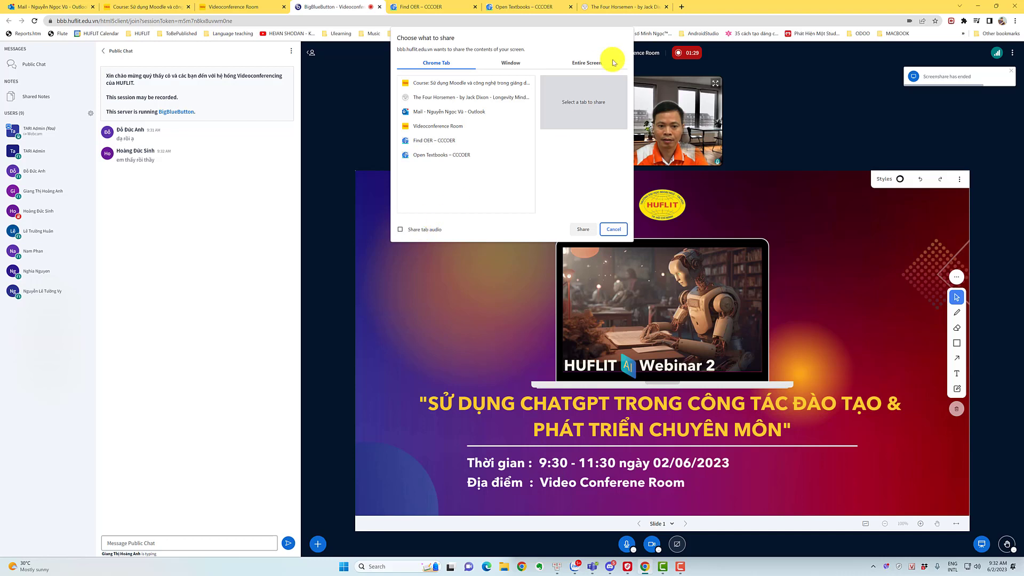
left_click(593, 65)
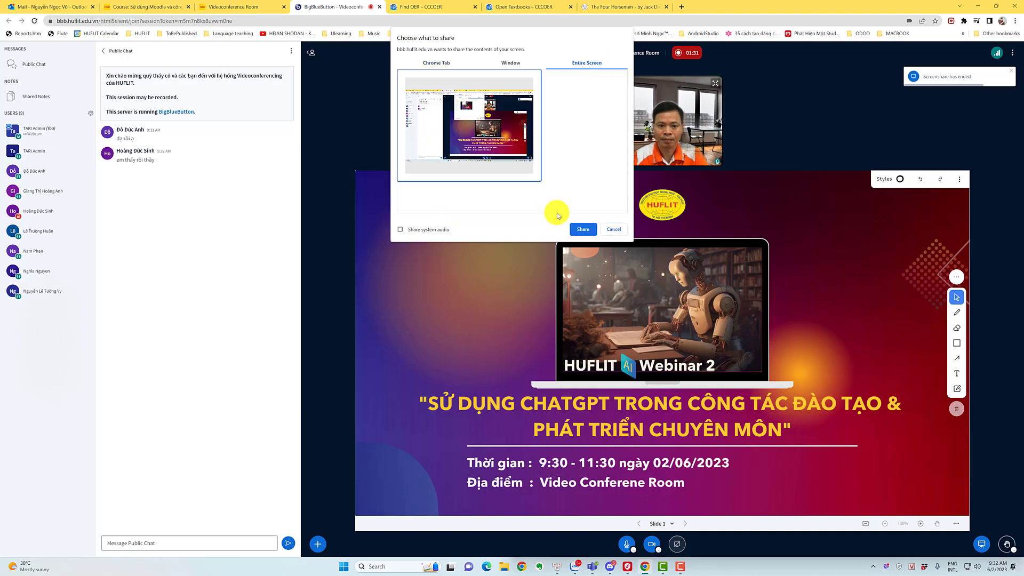
left_click(581, 230)
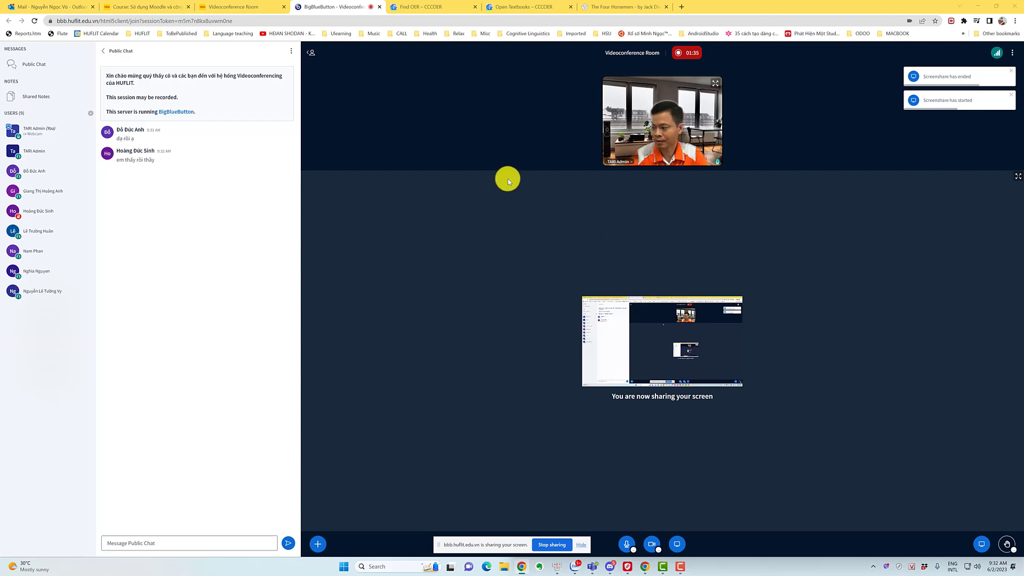
Step: Return to the TARI.MoodleTraining course and turn on editing
left_click(148, 8)
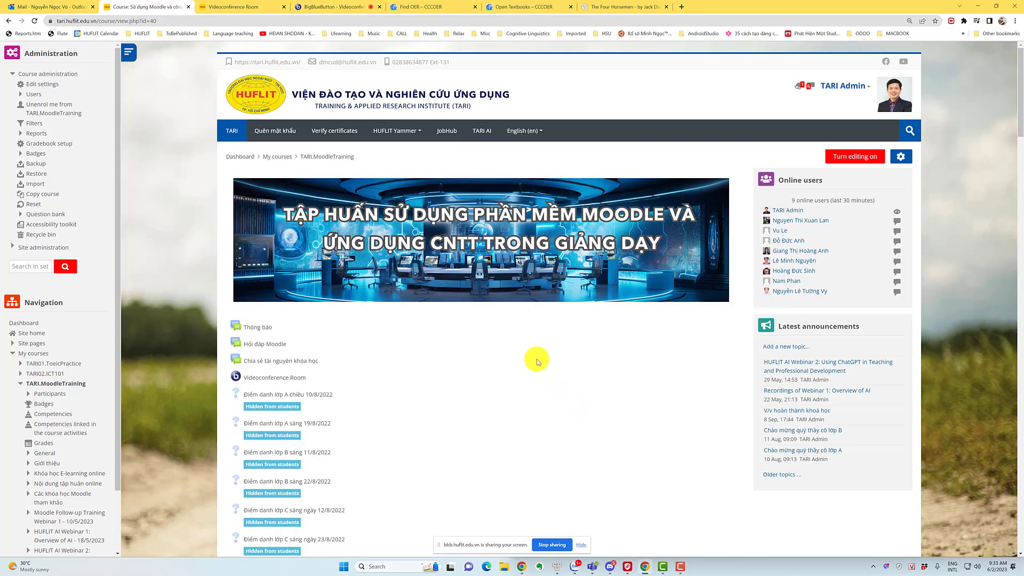
left_click(854, 157)
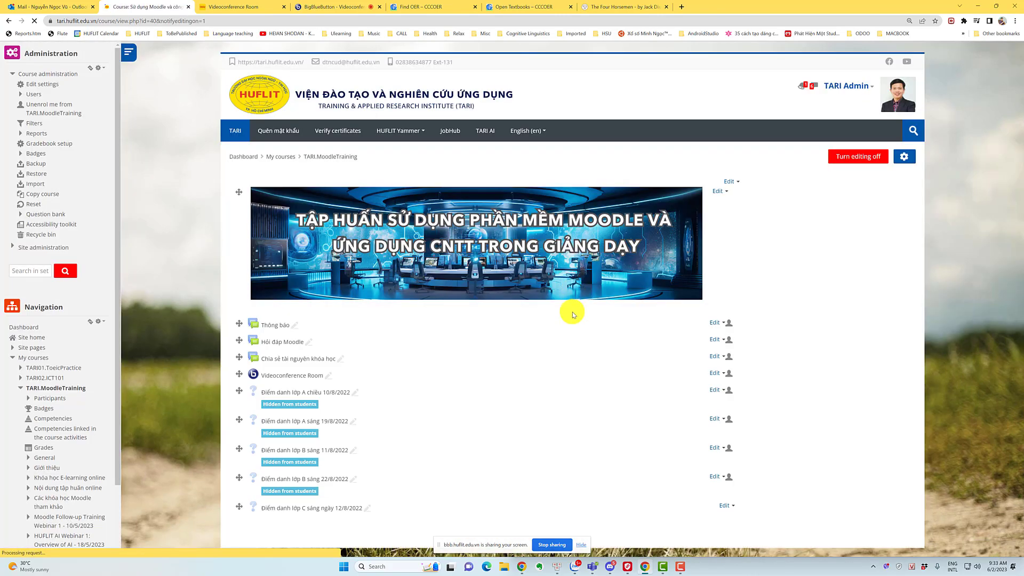
Step: Open "Translate OER Textbooks, Courseware, Course outlines ..." from the HUFLIT AI Webinar 2 section in a new browser tab and show it
scroll(572, 314, "down", 3)
scroll(576, 324, "down", 20)
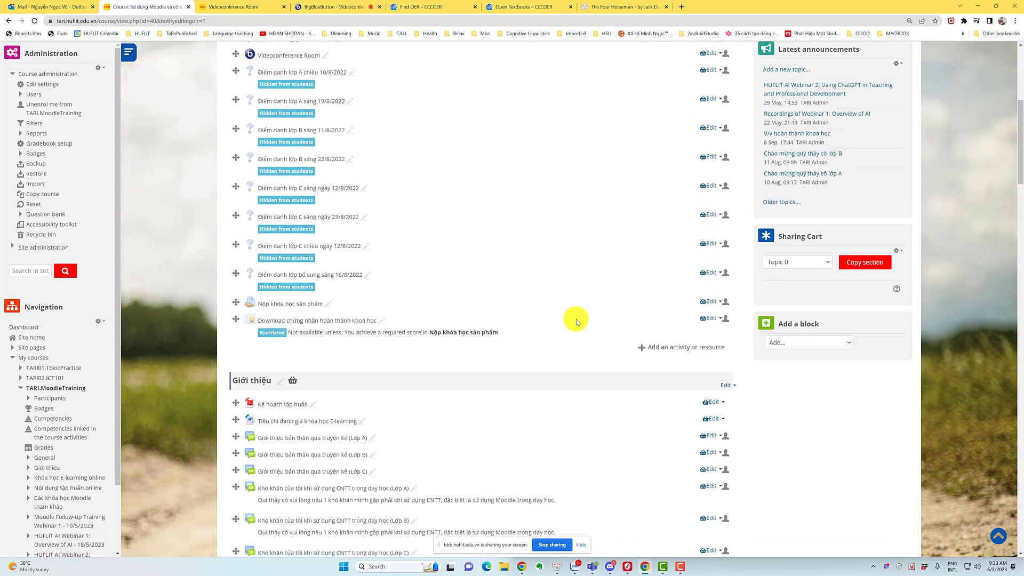
scroll(578, 317, "down", 20)
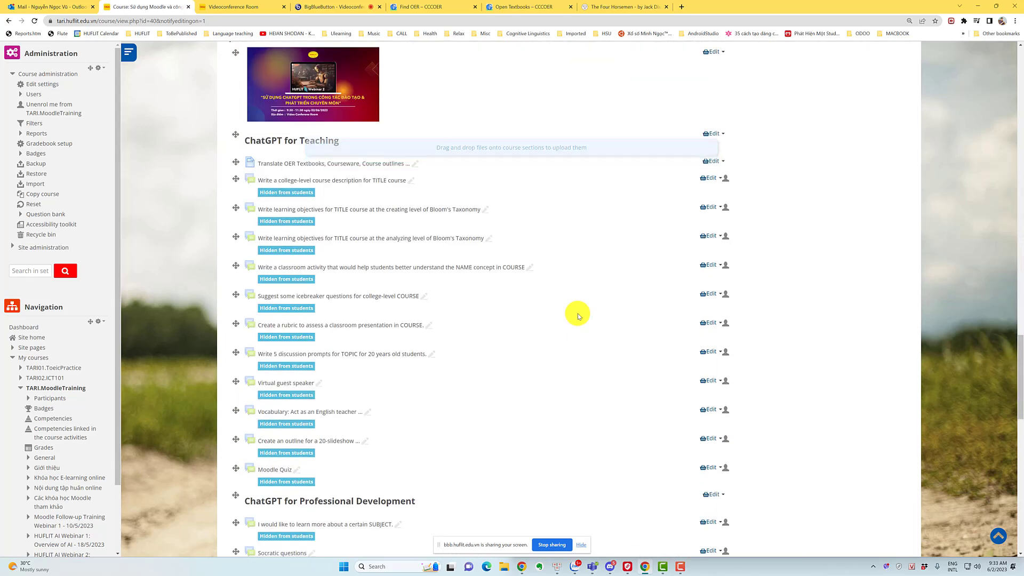
scroll(578, 317, "down", 9)
scroll(579, 317, "down", 2)
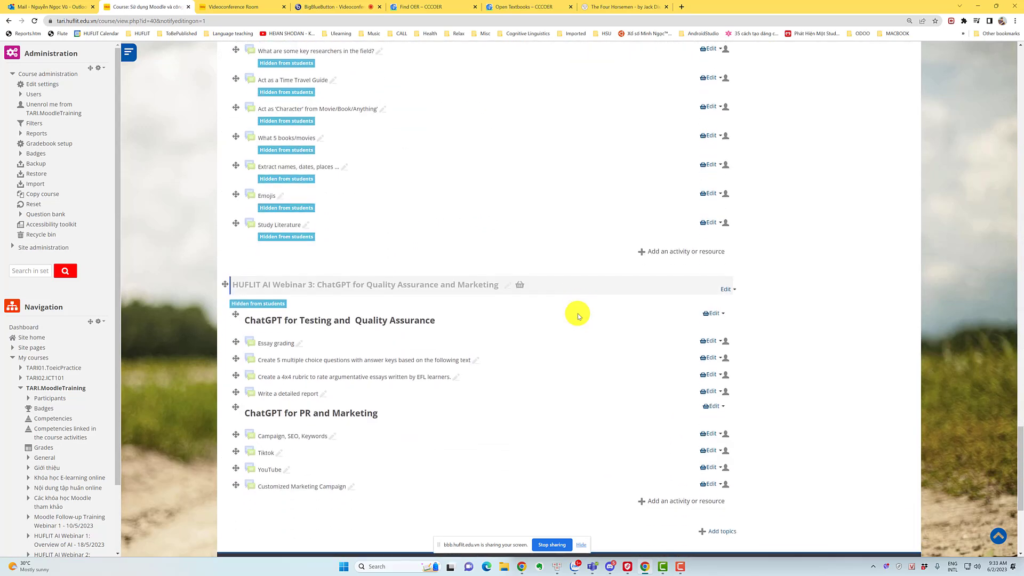
scroll(579, 317, "up", 12)
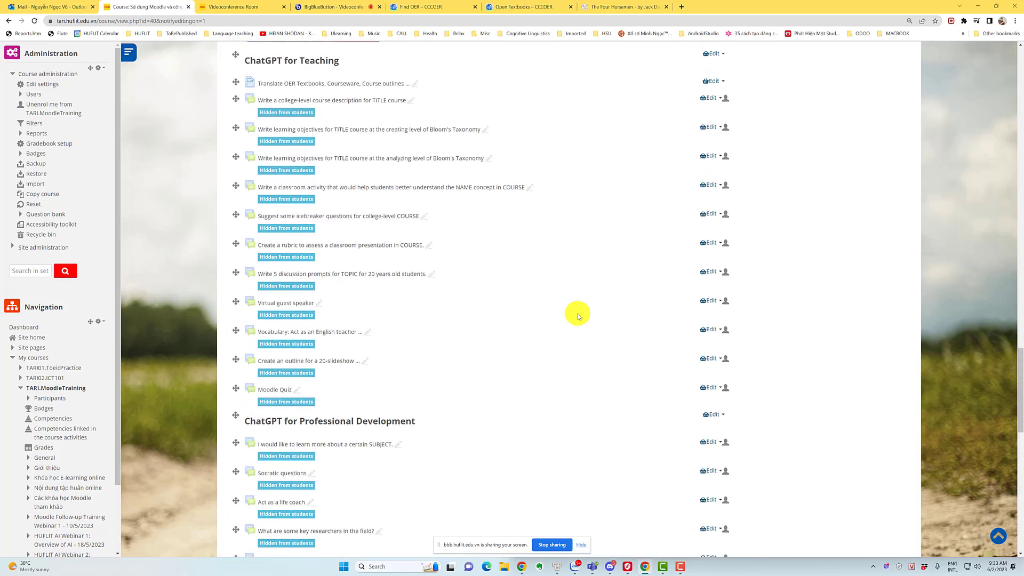
scroll(578, 317, "up", 2)
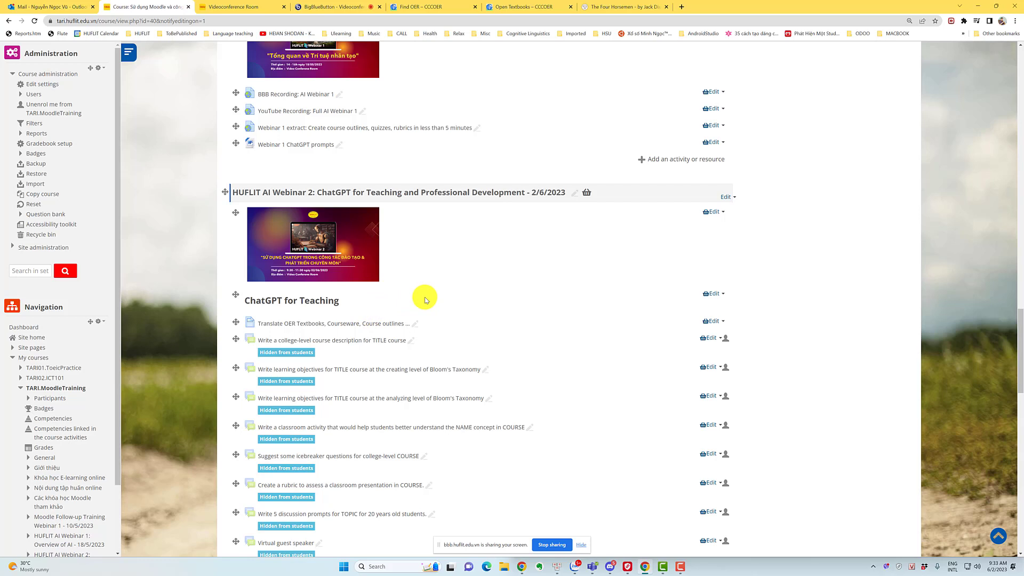
left_click(363, 326, "ctrl")
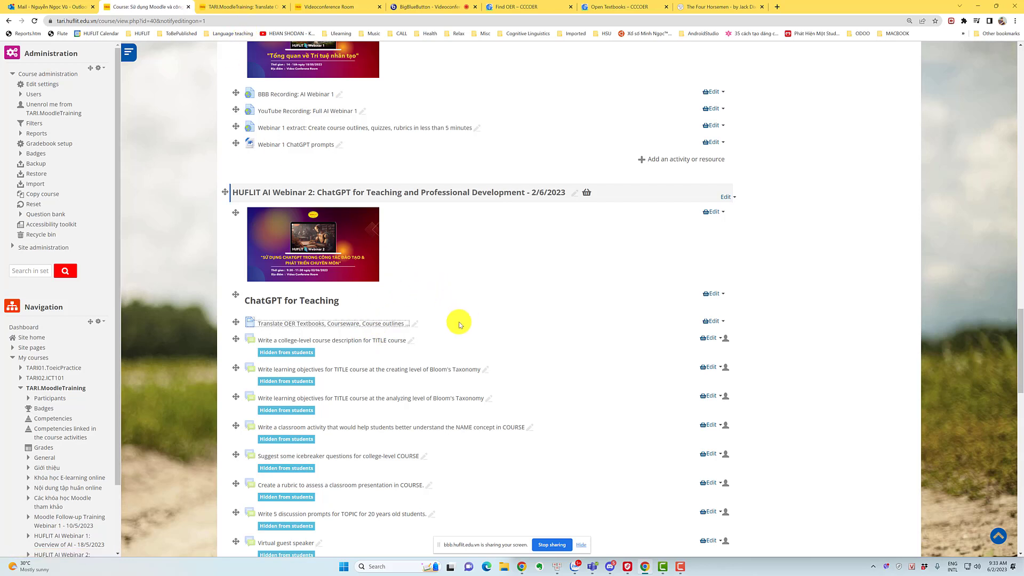
left_click(429, 300)
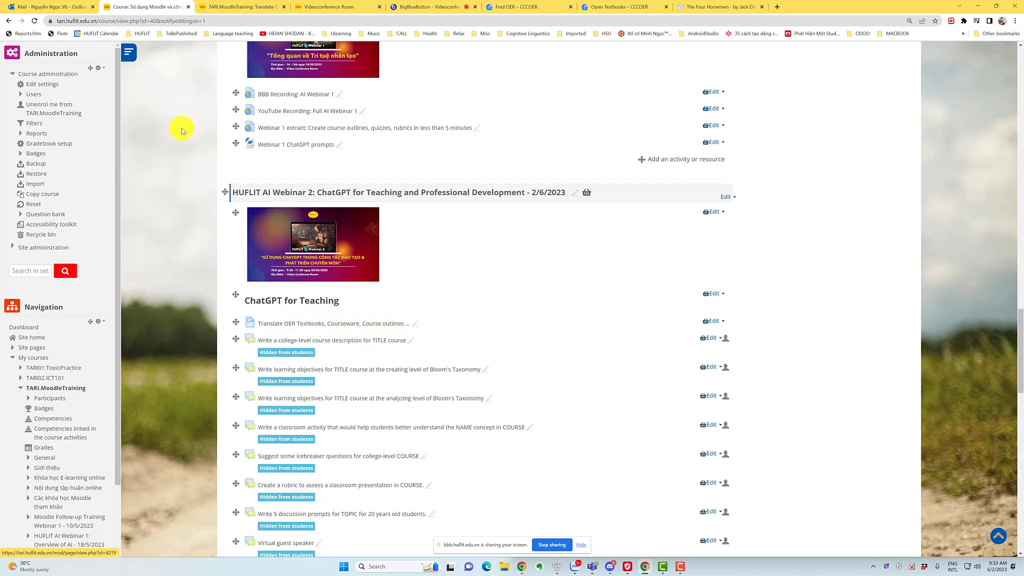
left_click(230, 12)
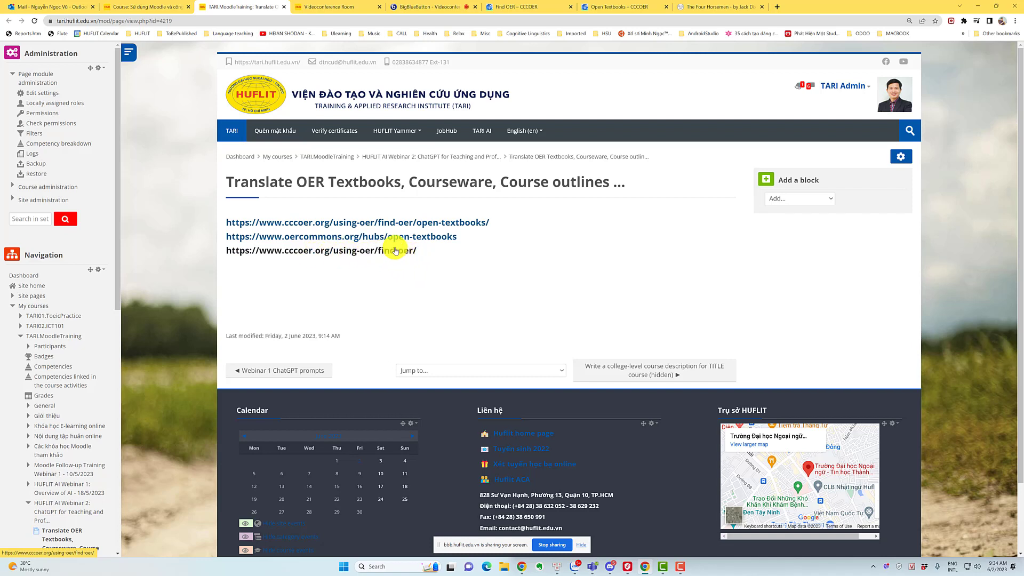
Step: Look through the CCCOER Find OER page, from its introduction to the OER repository categories
left_click(529, 5)
scroll(549, 249, "up", 1)
scroll(546, 231, "up", 8)
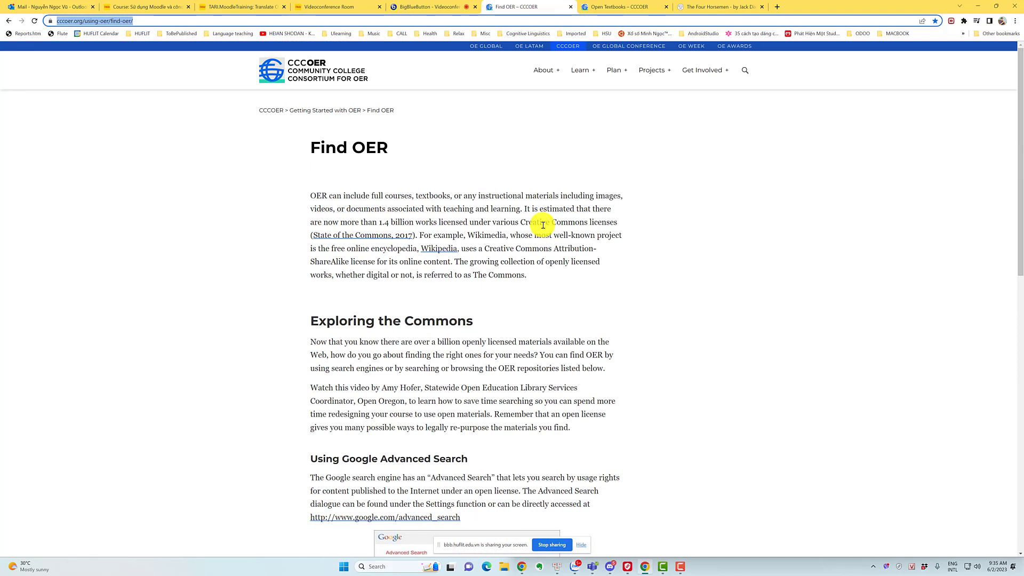
scroll(543, 225, "down", 6)
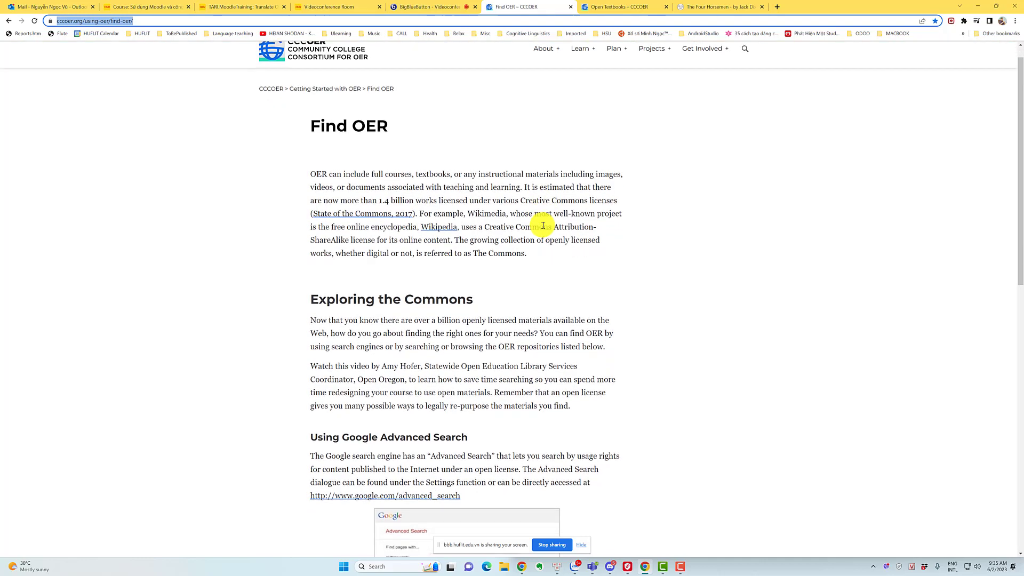
scroll(543, 225, "down", 3)
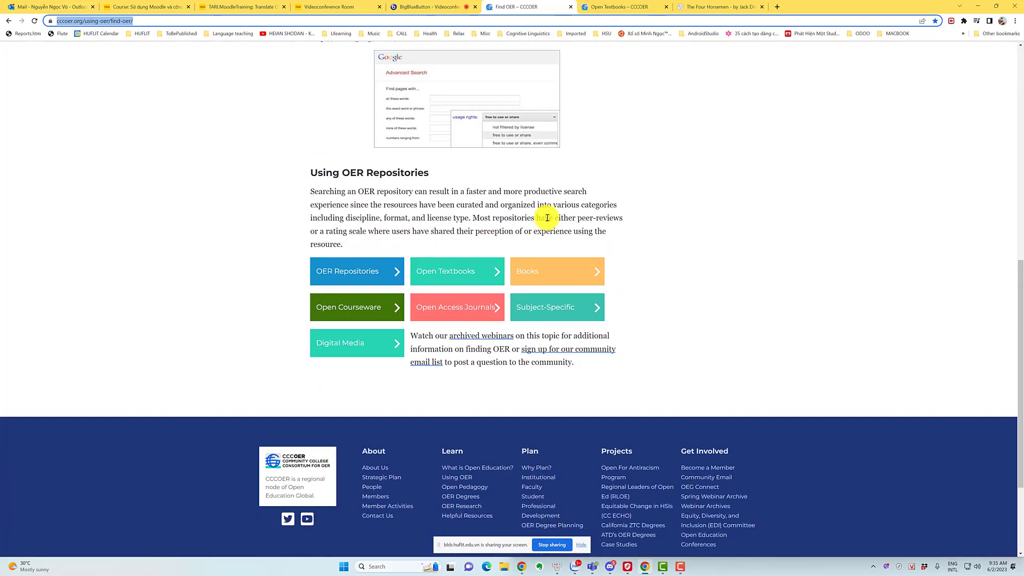
scroll(547, 218, "down", 1)
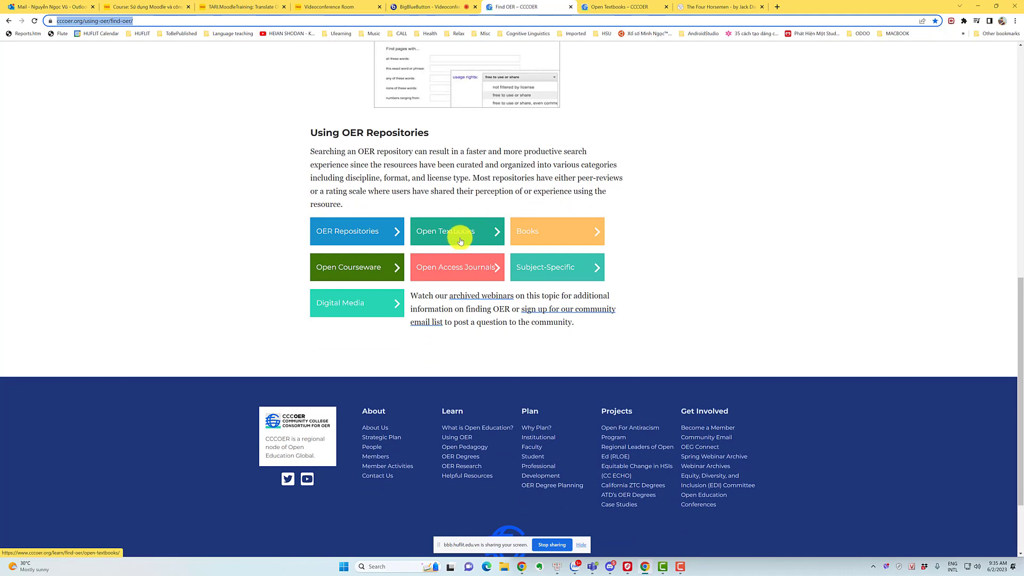
Step: Show the CCCOER Open Textbooks list and open the Open Textbook Library site from it
left_click(611, 8)
scroll(487, 215, "down", 1)
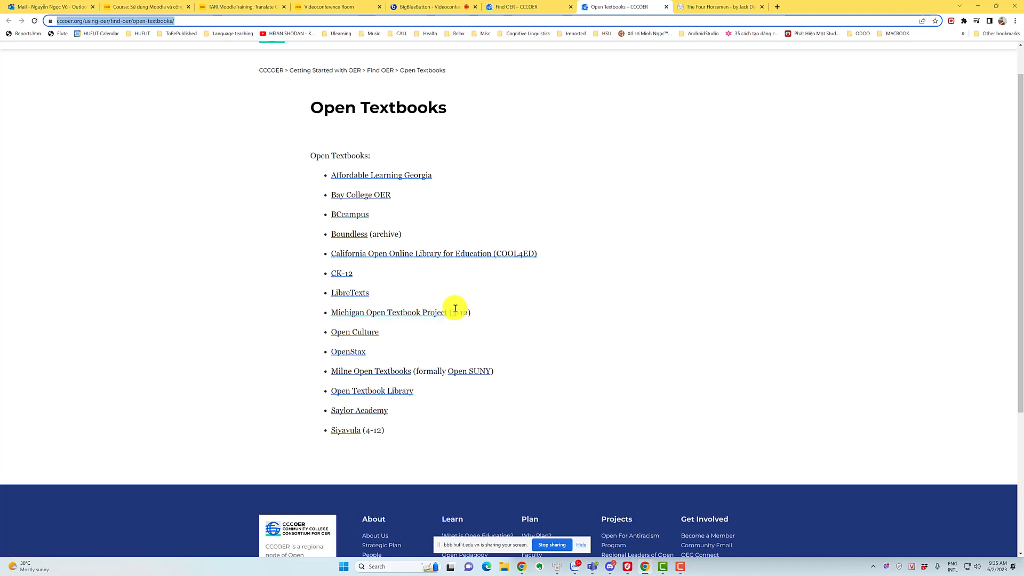
left_click(389, 393)
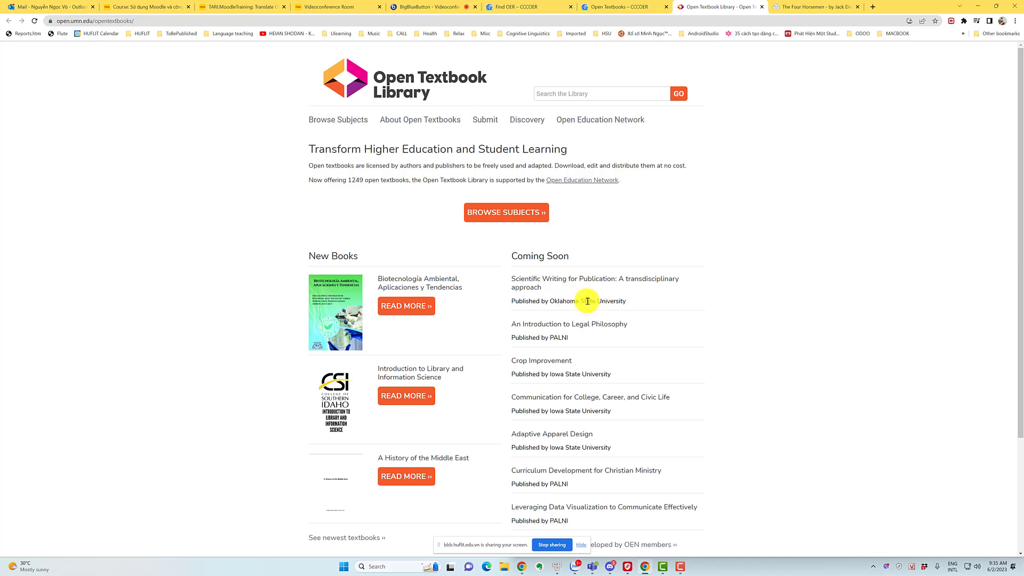
Step: Highlight Oklahoma State University as a publisher and examine the library's new and coming-soon textbooks
left_click_drag(550, 302, 622, 301)
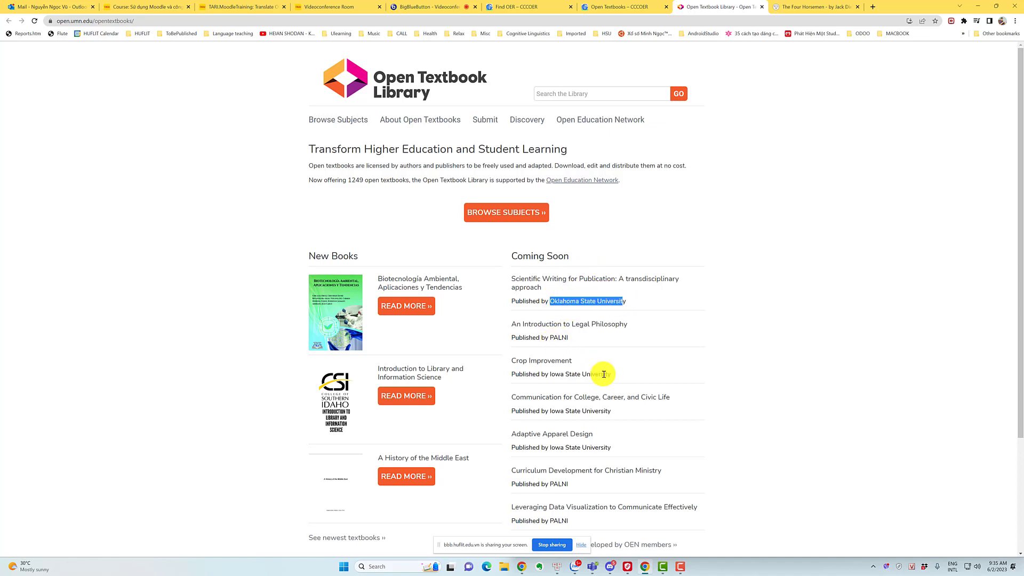
scroll(603, 374, "down", 3)
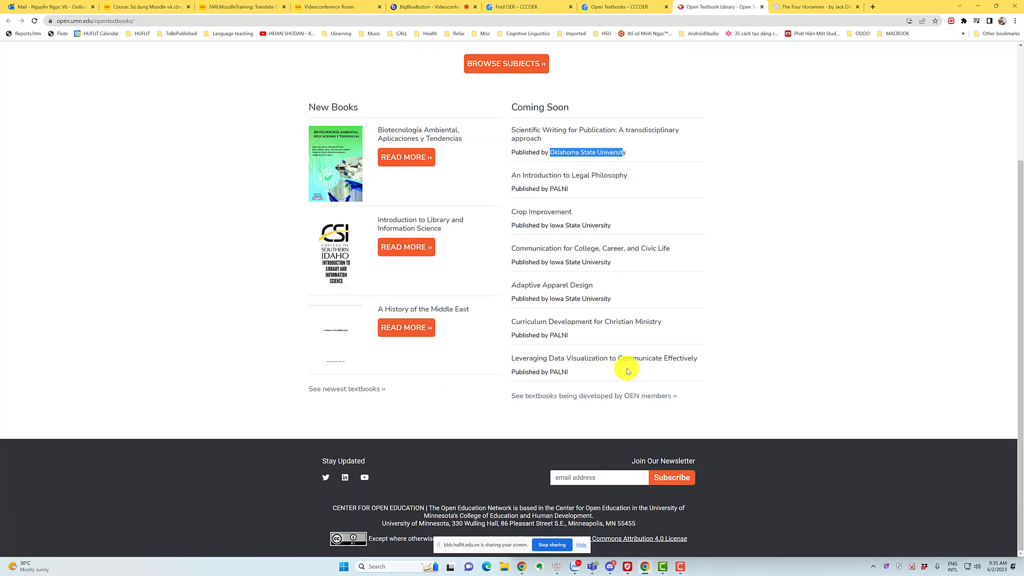
scroll(604, 376, "up", 2)
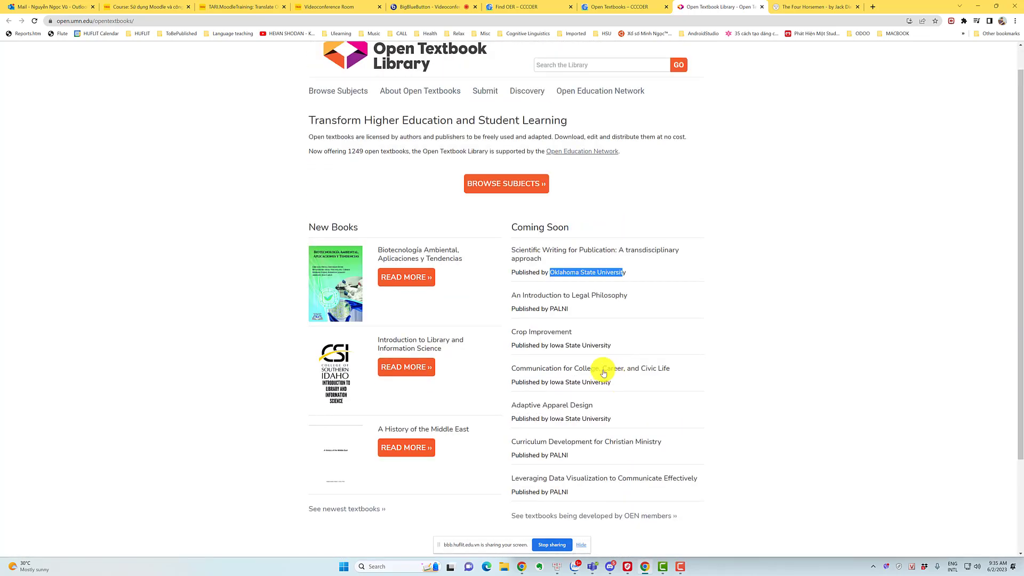
Step: Browse the library by subject, expand Journalism, Media Studies & Communications, Natural Sciences and Social Sciences, and open the Economics textbooks
left_click(504, 184)
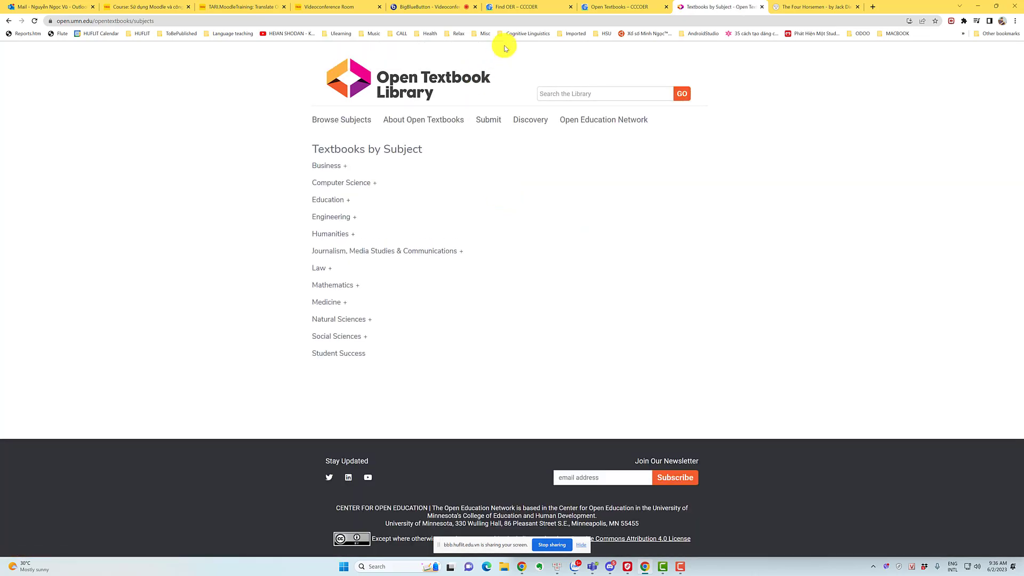
left_click(520, 9)
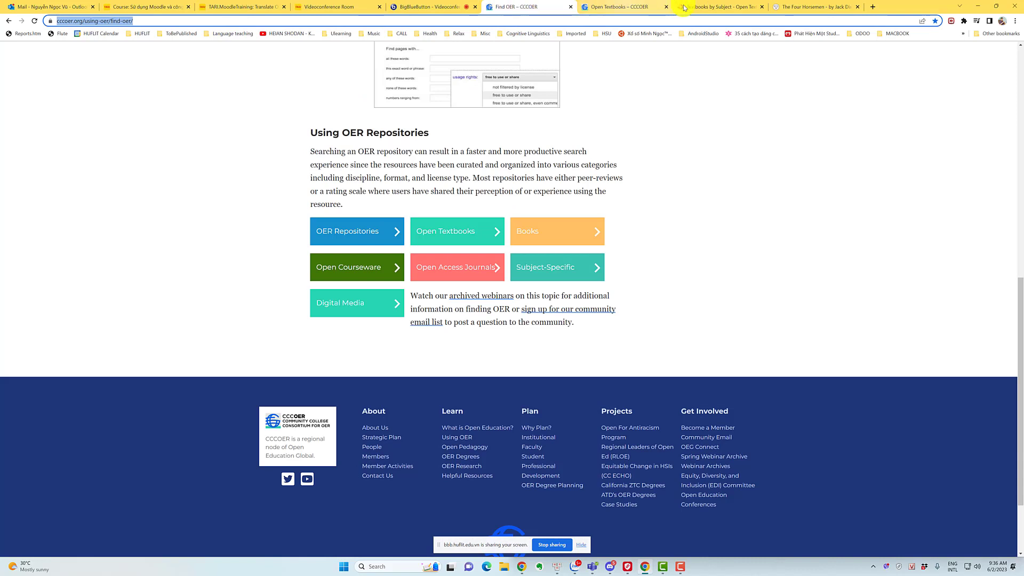
left_click(719, 8)
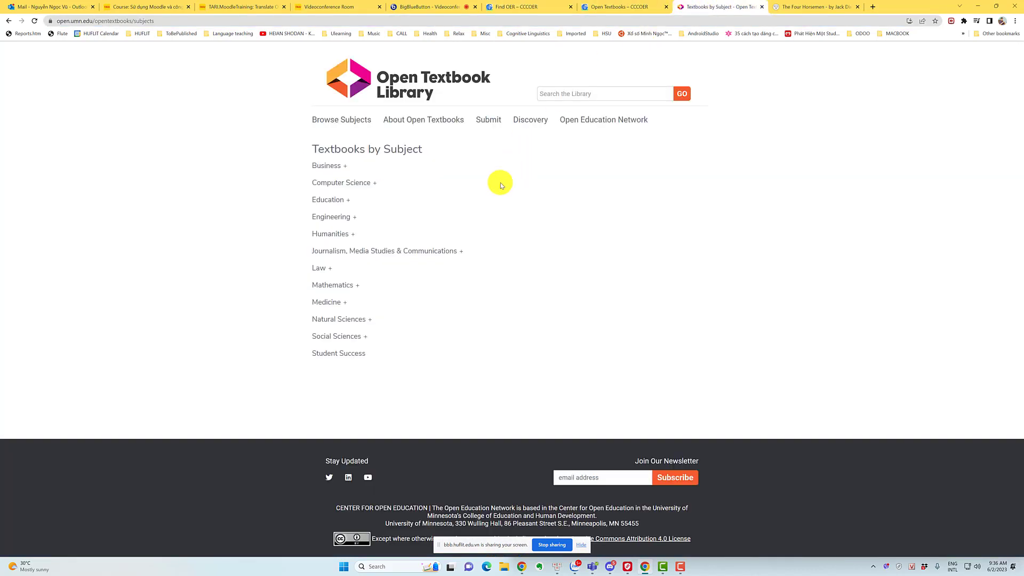
left_click(421, 252)
left_click(355, 339)
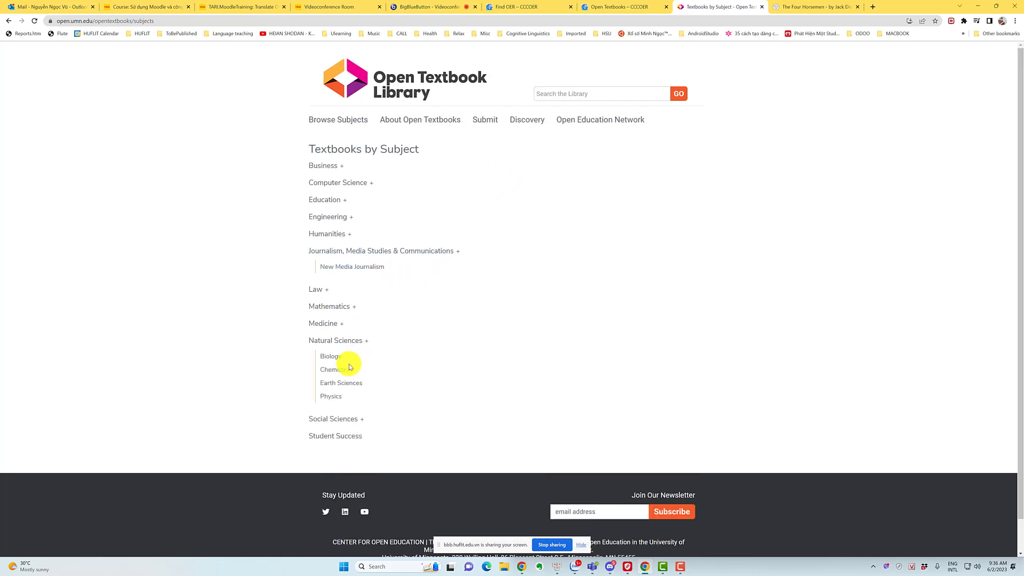
left_click(335, 420)
scroll(344, 423, "down", 2)
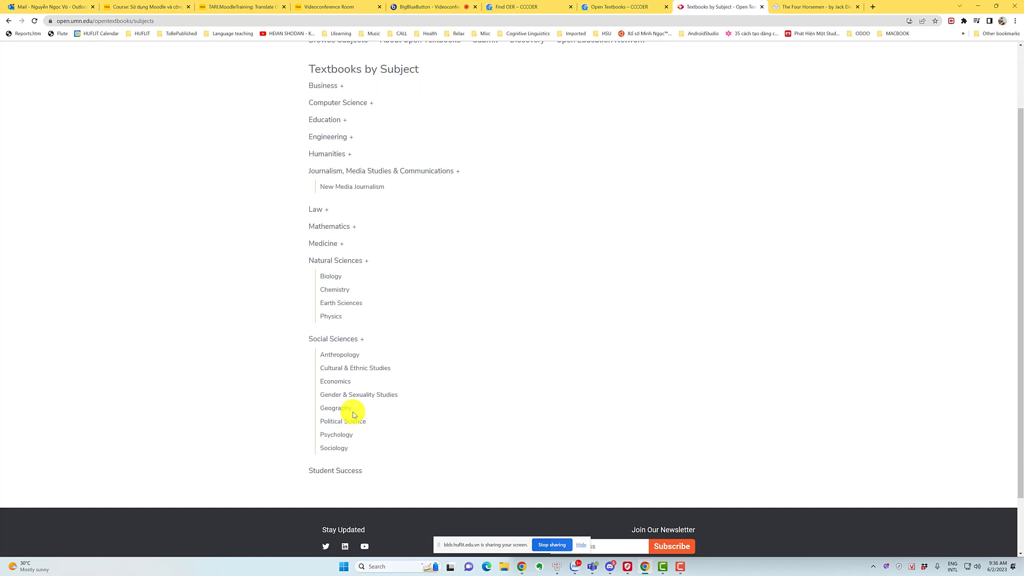
left_click(340, 383)
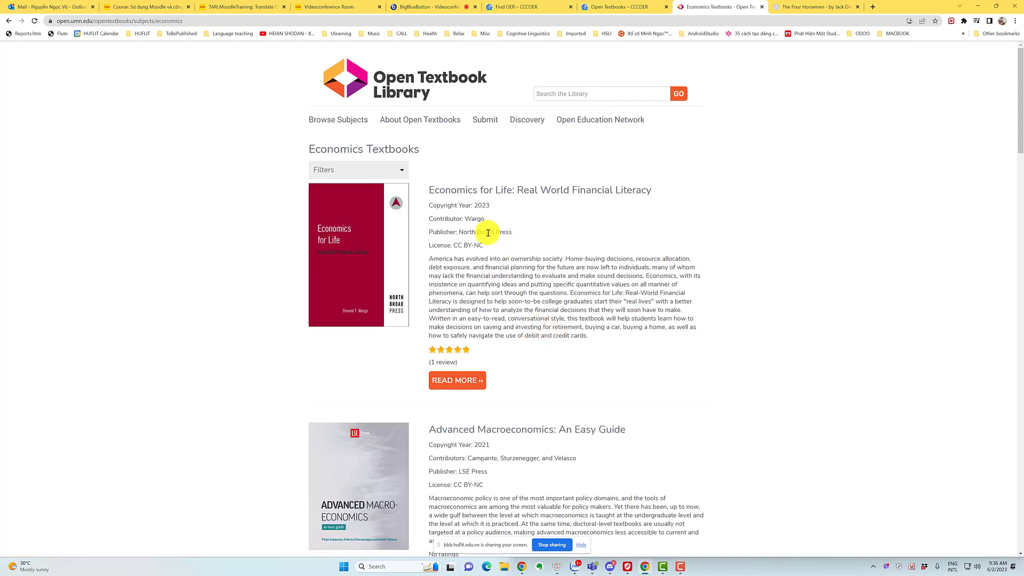
Step: Highlight the publisher and copyright year of "Economics for Life: Real World Financial Literacy" and look through the following Economics textbooks
left_click_drag(460, 232, 505, 232)
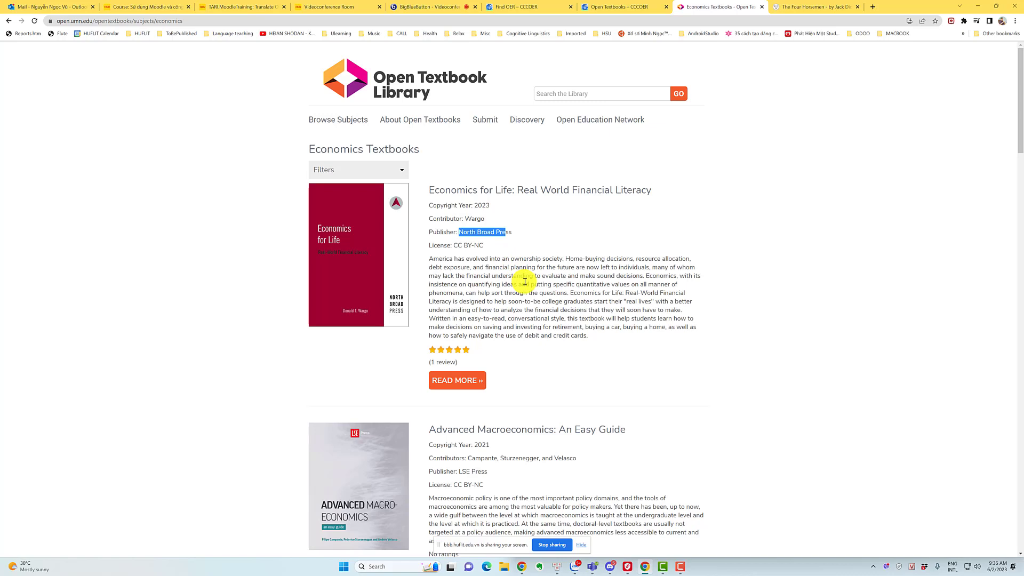
scroll(525, 277, "down", 1)
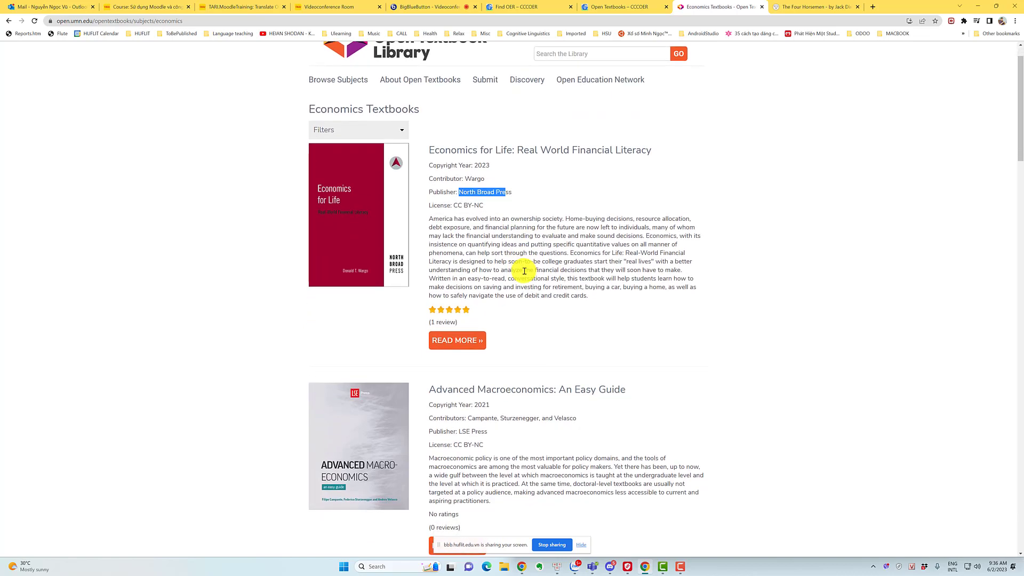
scroll(524, 271, "down", 1)
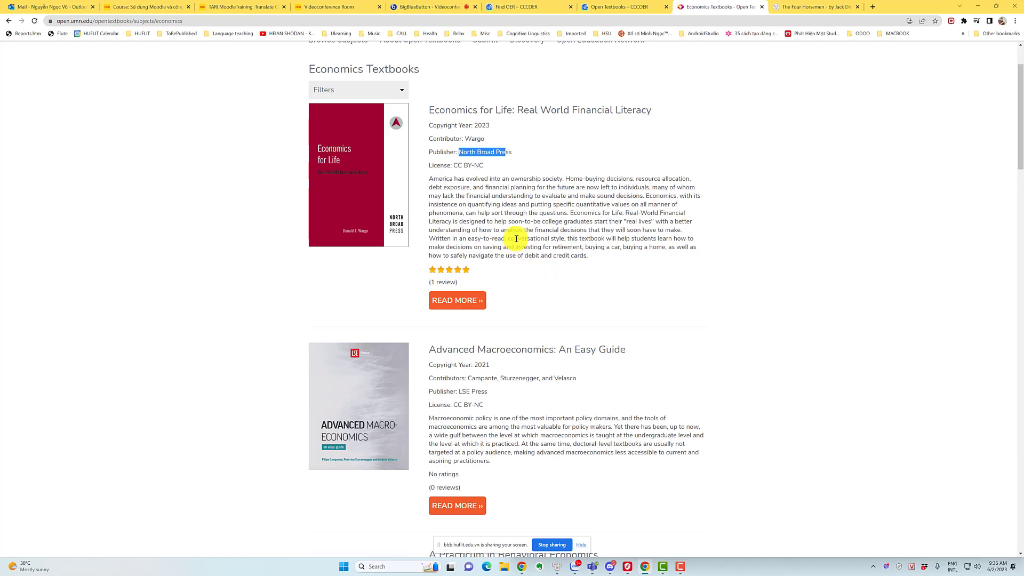
double_click(482, 125)
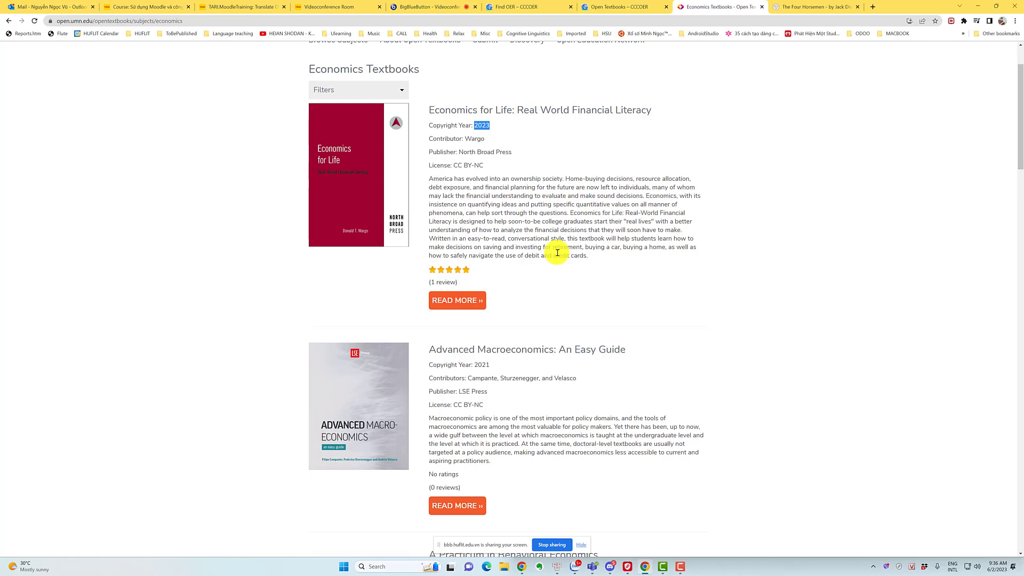
scroll(557, 252, "down", 2)
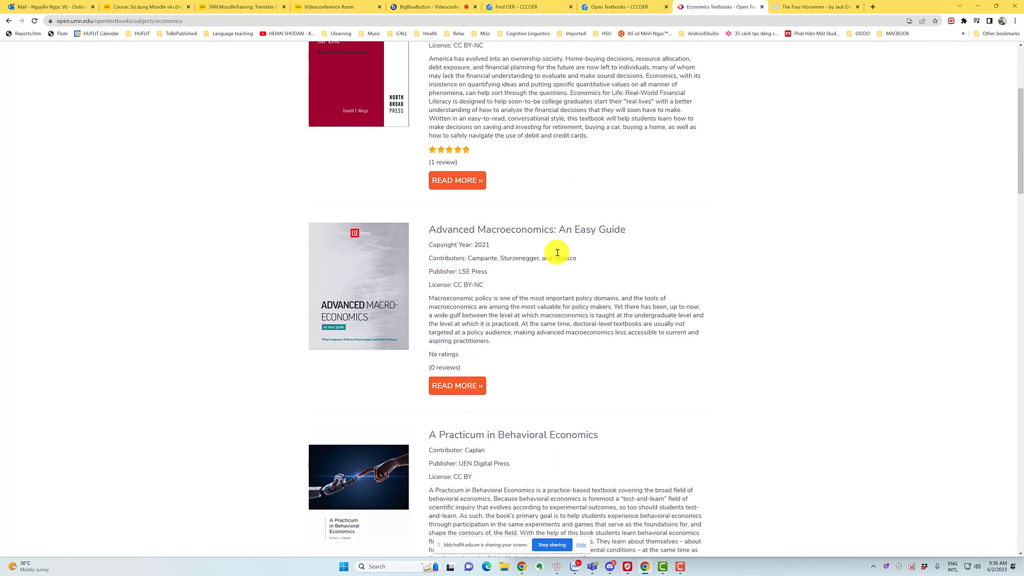
scroll(558, 252, "down", 1)
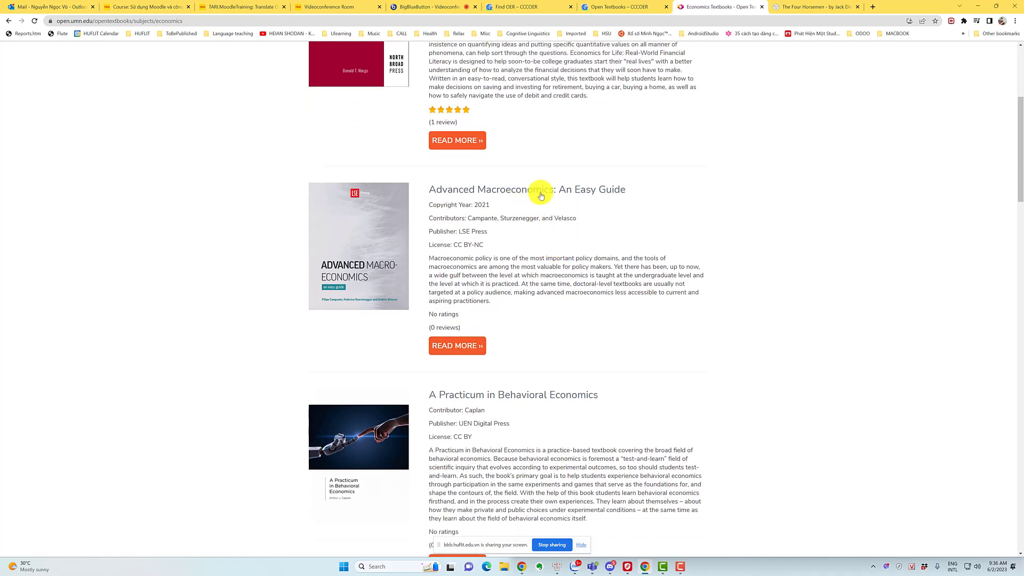
Step: Open "Advanced Macroeconomics: An Easy Guide" and examine its table of contents, available formats and conditions of use
left_click(466, 194)
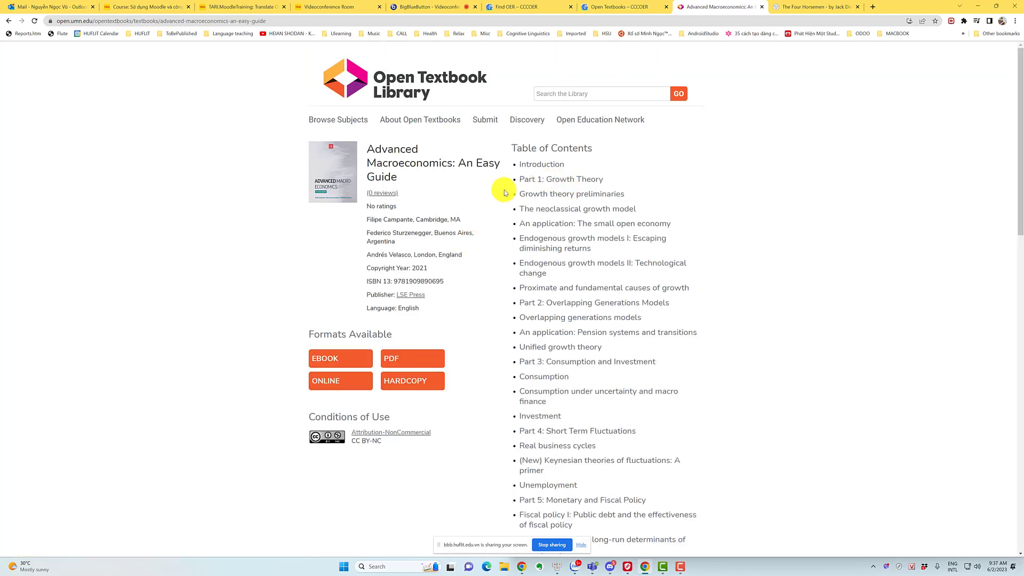
scroll(539, 312, "down", 2)
scroll(539, 315, "down", 5)
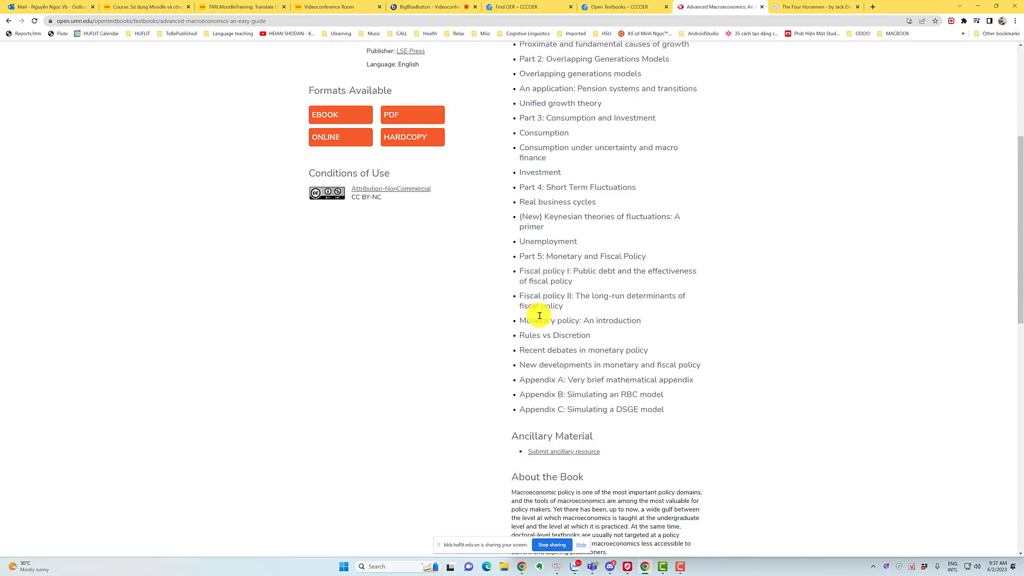
scroll(539, 316, "up", 3)
scroll(540, 316, "up", 3)
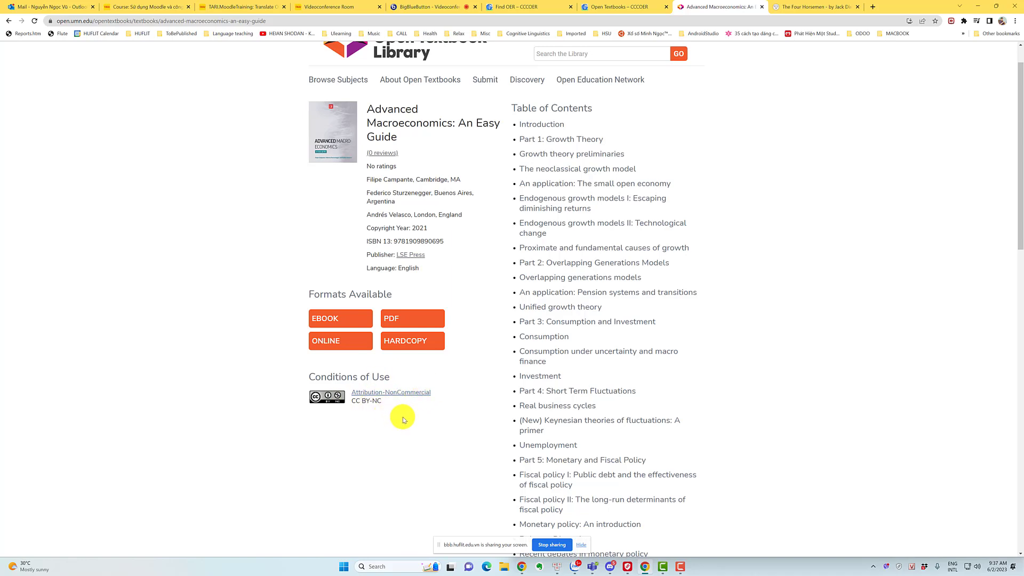
scroll(419, 419, "up", 1)
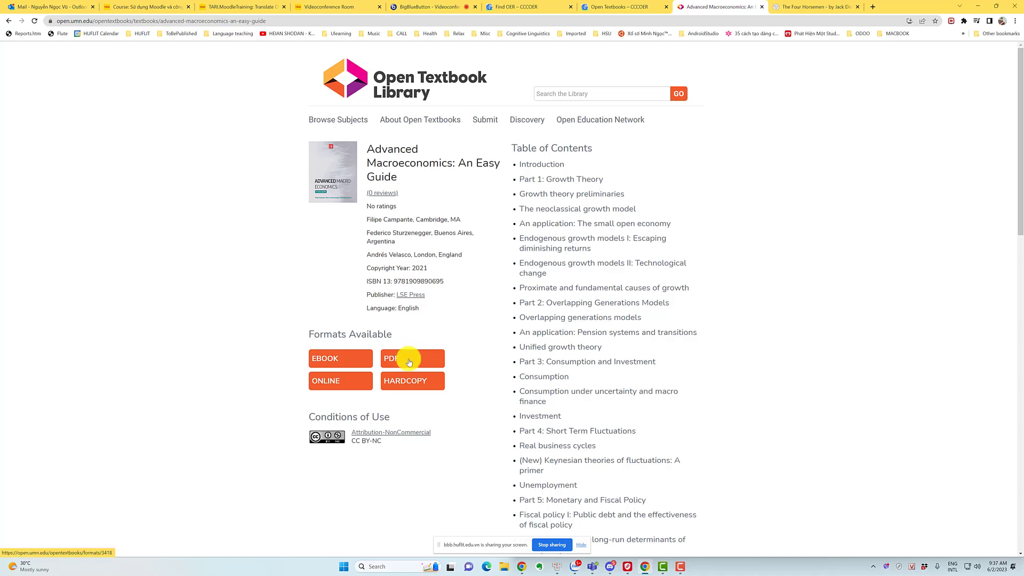
Step: Download the PDF version of "Advanced Macroeconomics: An Easy Guide" and open the downloaded file
left_click(429, 358)
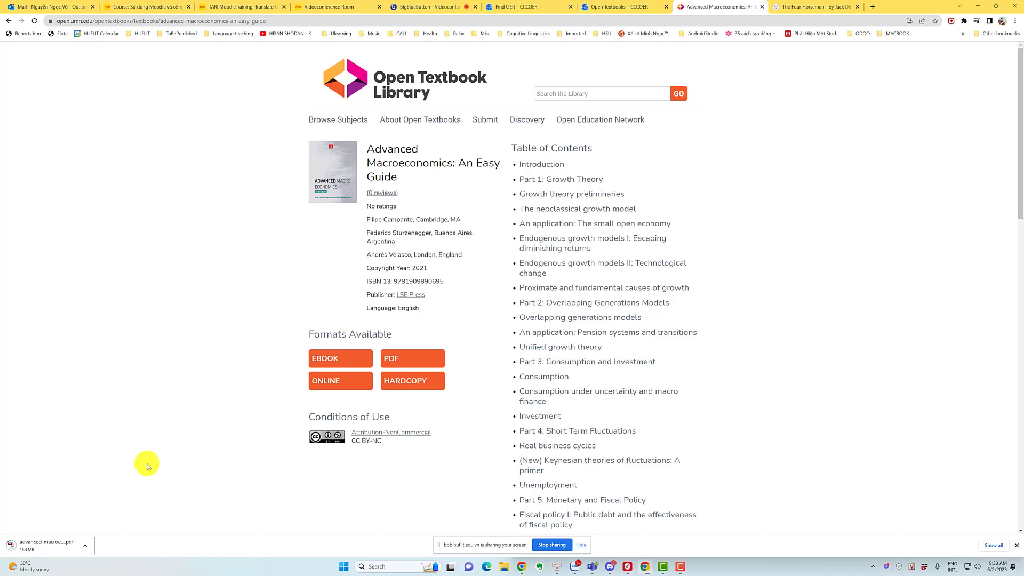
scroll(549, 395, "down", 5)
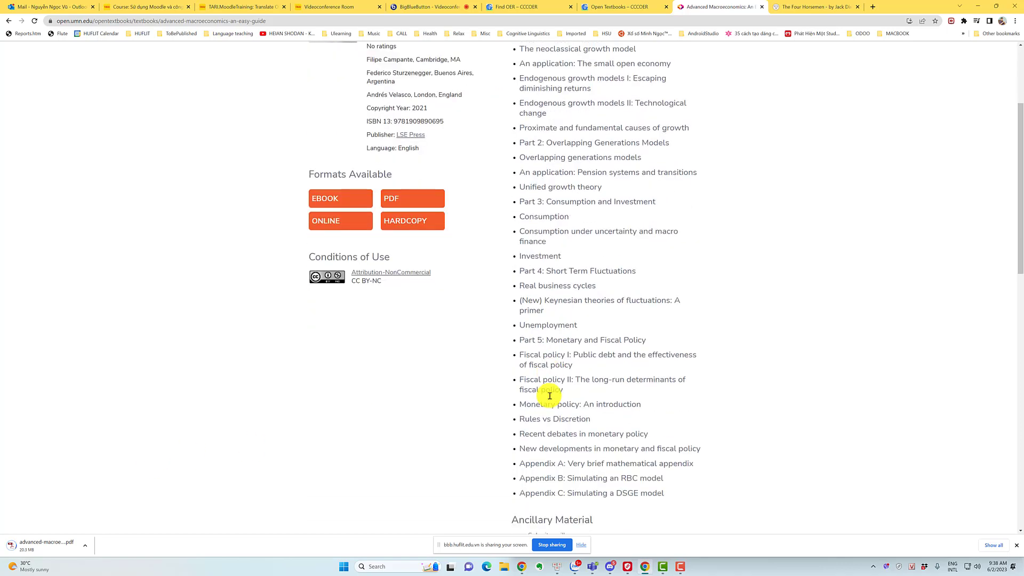
scroll(549, 396, "down", 1)
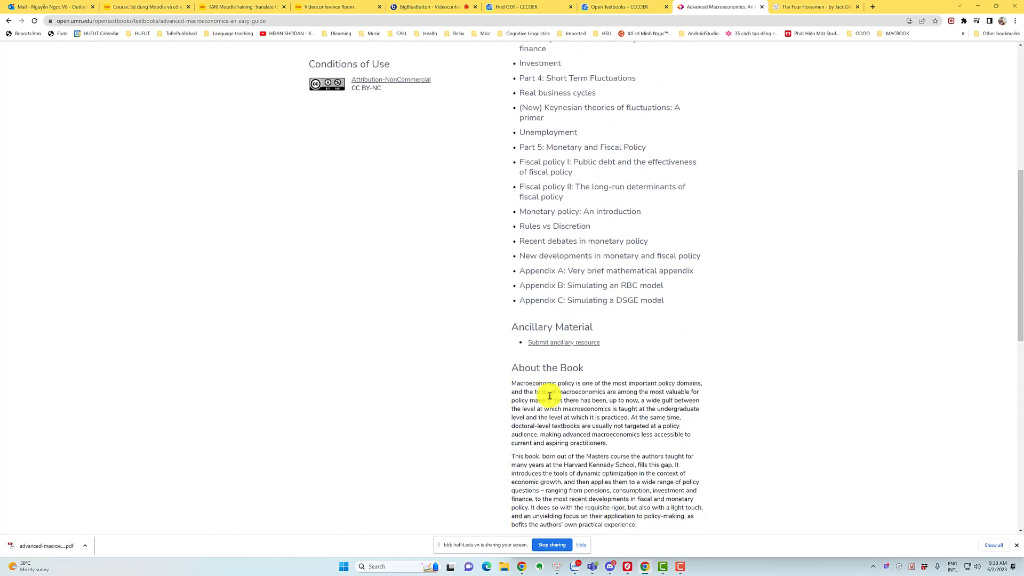
left_click(50, 546)
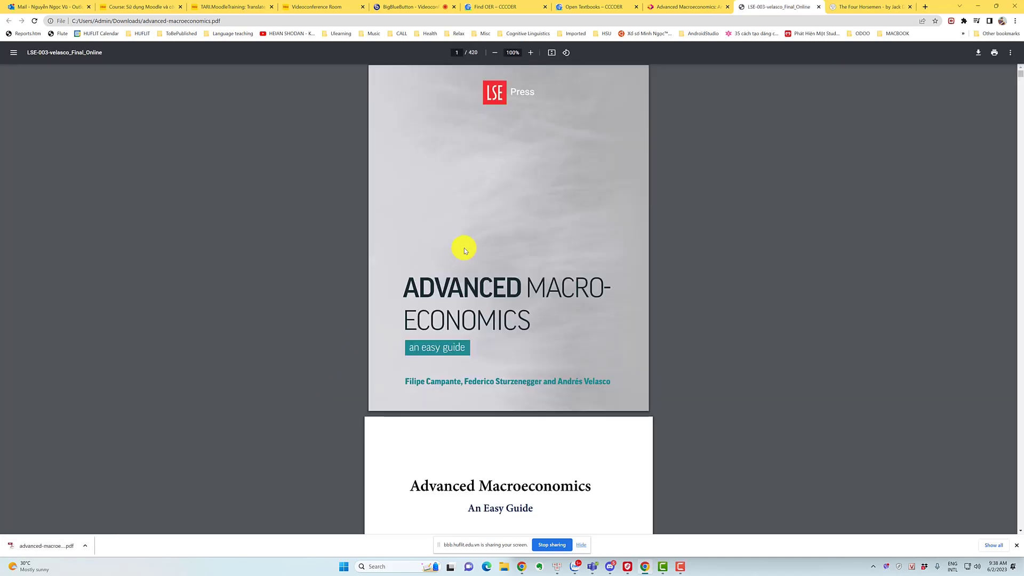
Step: Look through the PDF's opening pages, from the cover to the Short Contents chapter list
scroll(521, 261, "down", 3)
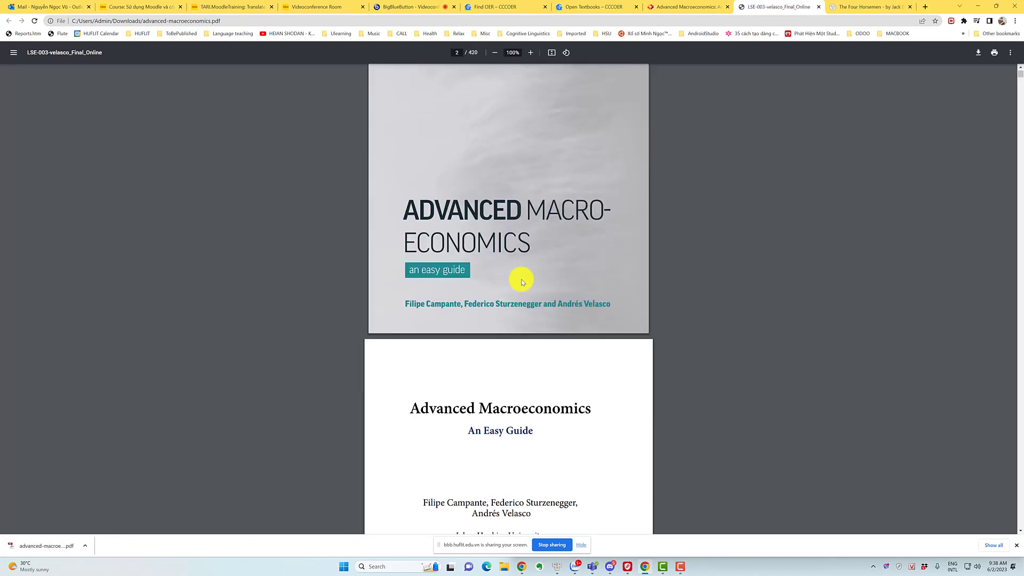
scroll(524, 273, "down", 3)
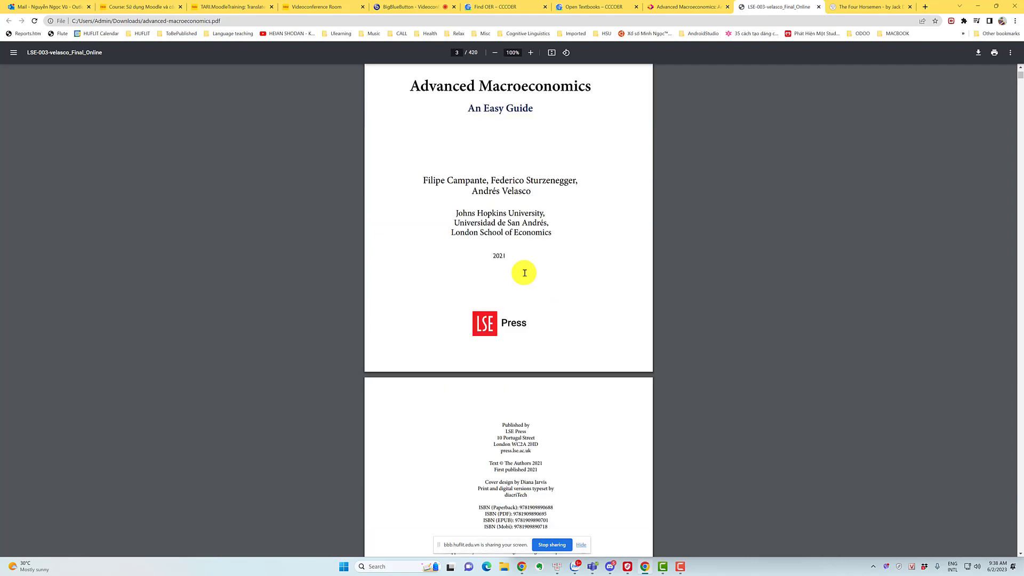
scroll(524, 273, "down", 14)
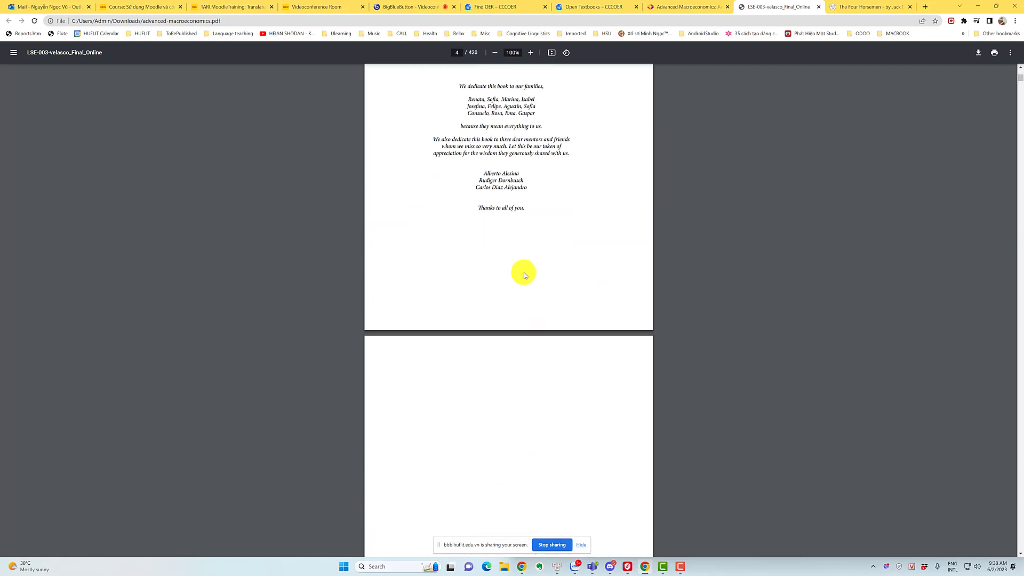
scroll(524, 275, "down", 13)
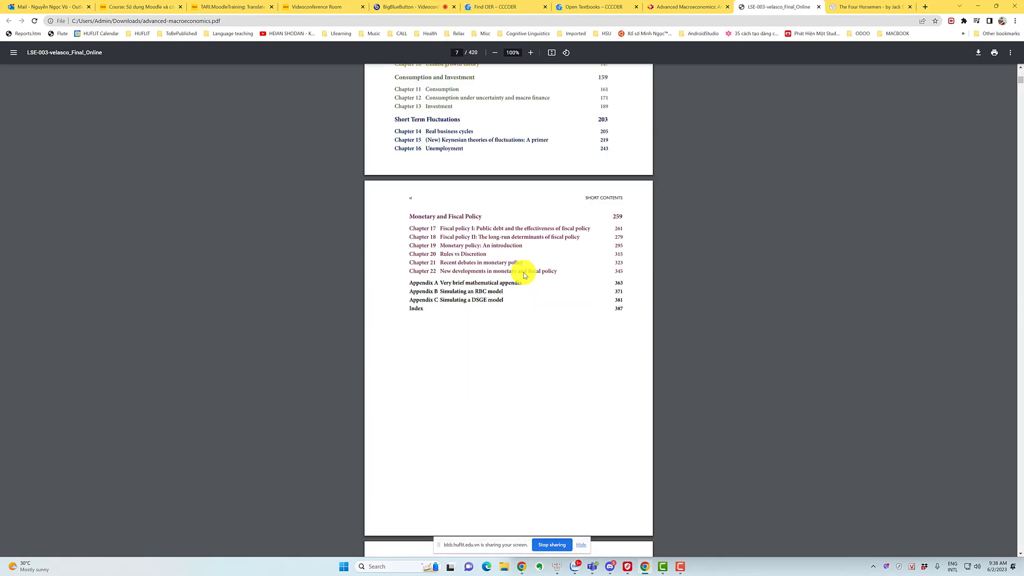
scroll(524, 274, "up", 4)
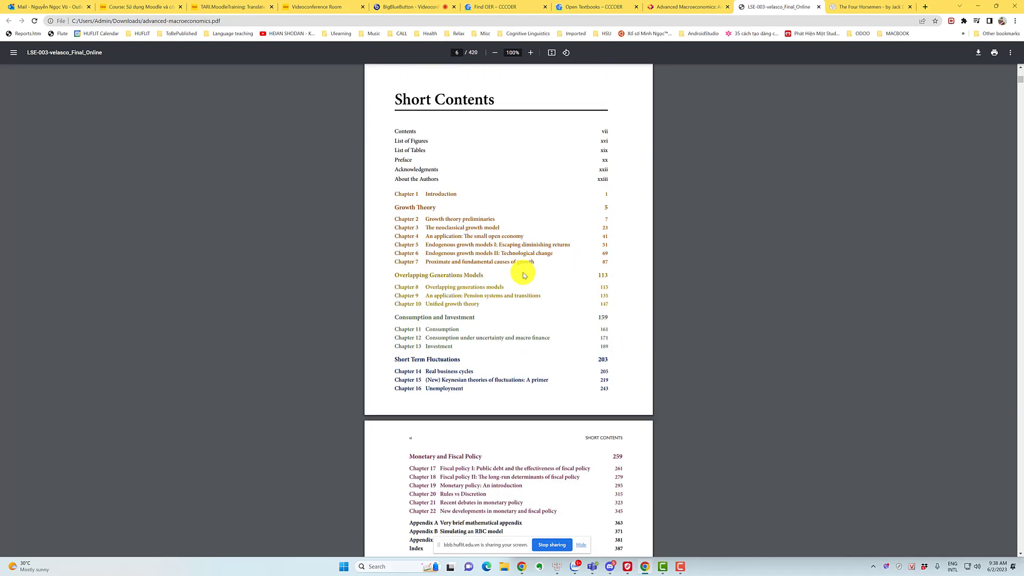
scroll(523, 278, "down", 4)
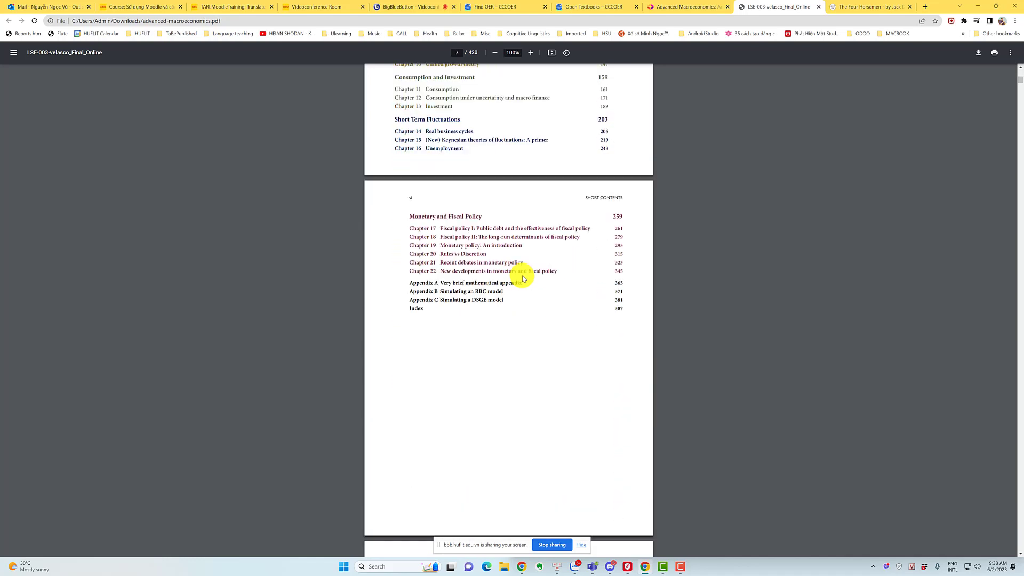
Step: Go to Chapter 12, "Consumption under uncertainty and macro finance", from the Short Contents and skim its pages
left_click(440, 98)
scroll(513, 309, "down", 4)
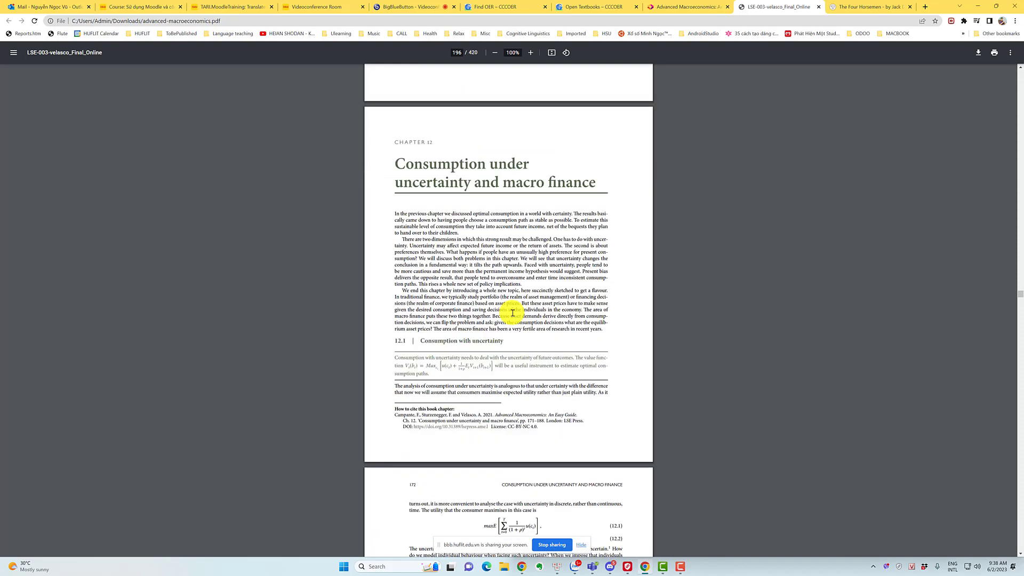
scroll(513, 312, "down", 19)
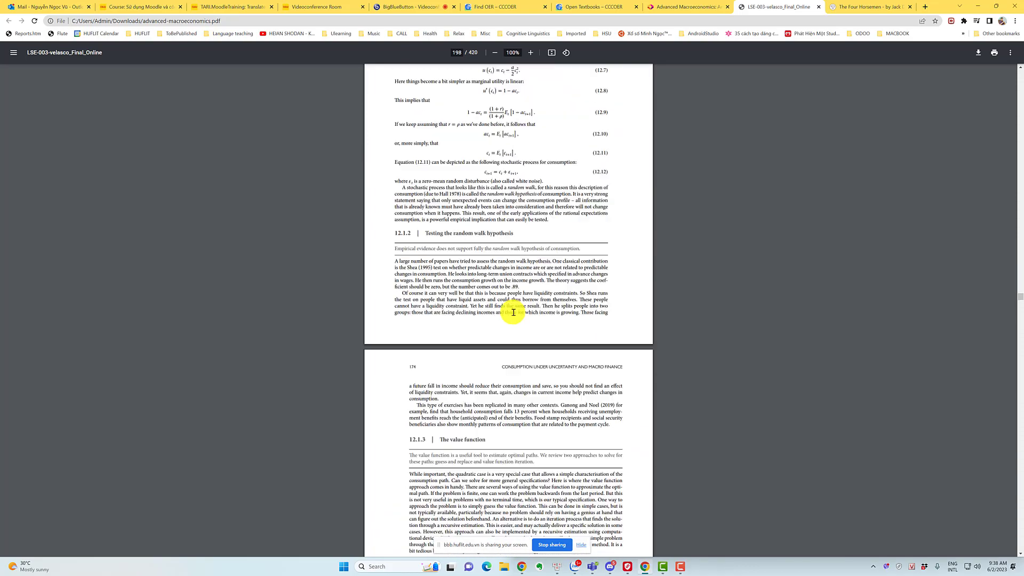
scroll(513, 312, "down", 19)
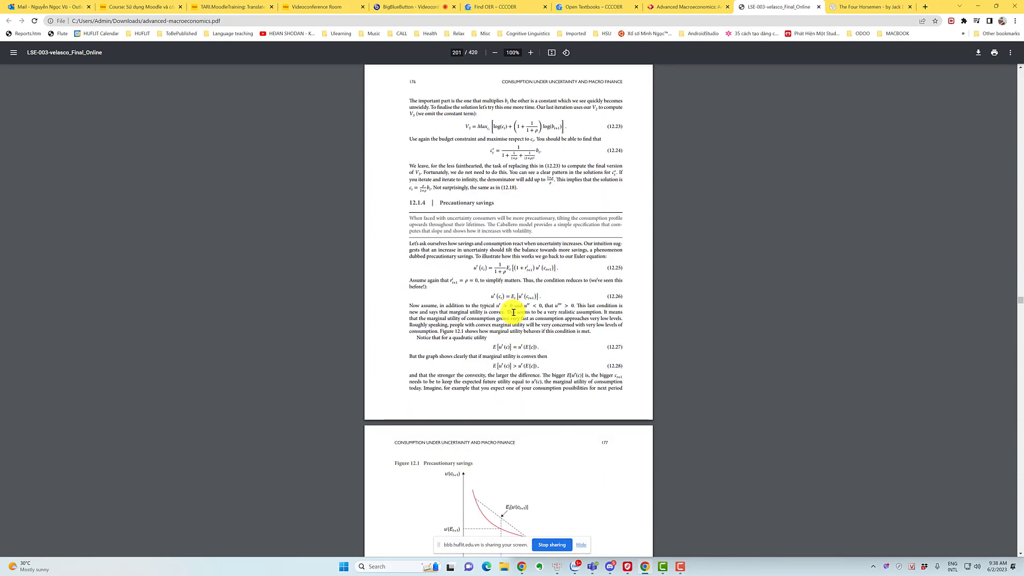
scroll(513, 316, "down", 18)
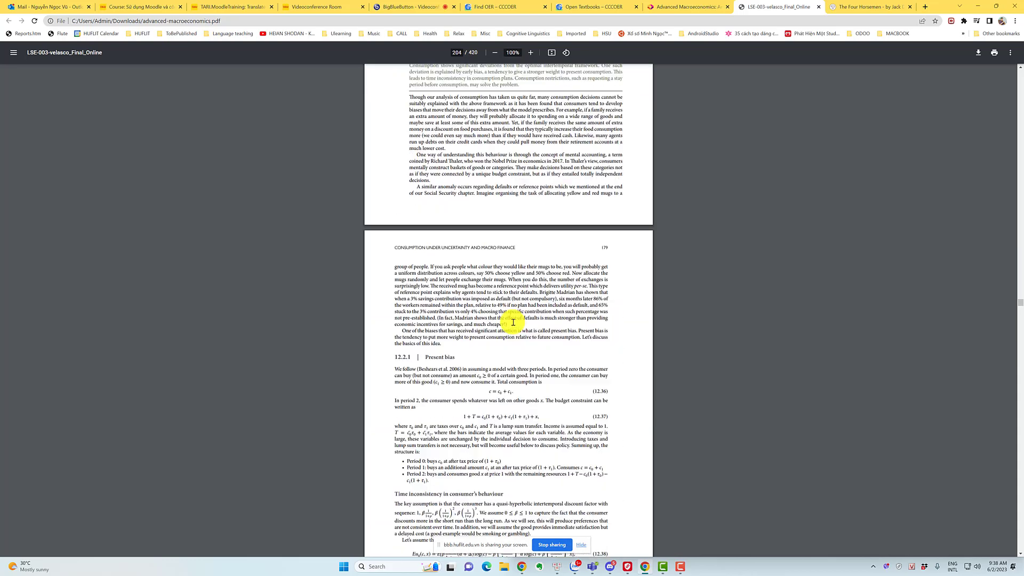
Step: Close the textbook PDF and open Google Translate's document translation in a new browser tab
left_click(819, 7)
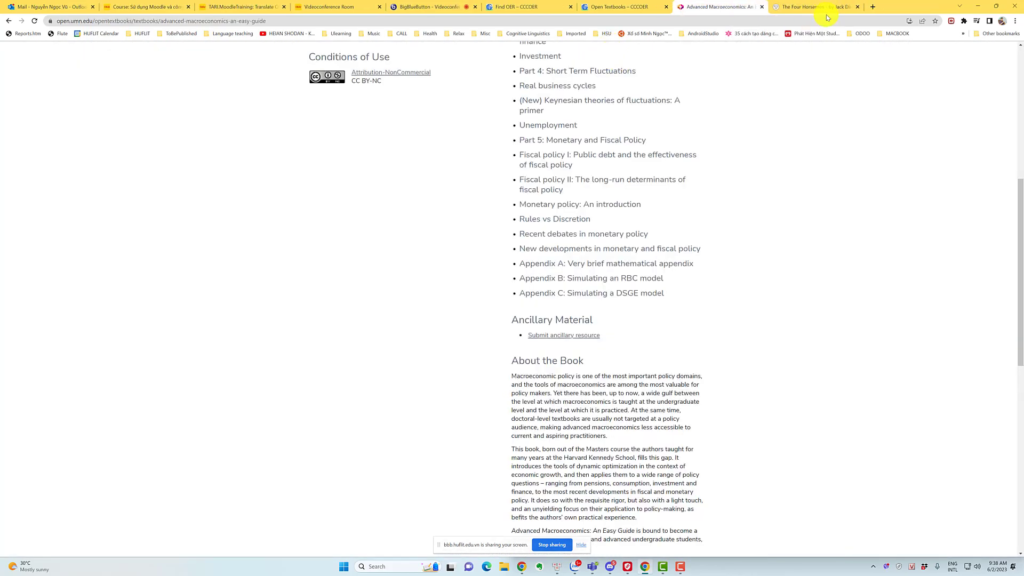
left_click(872, 7)
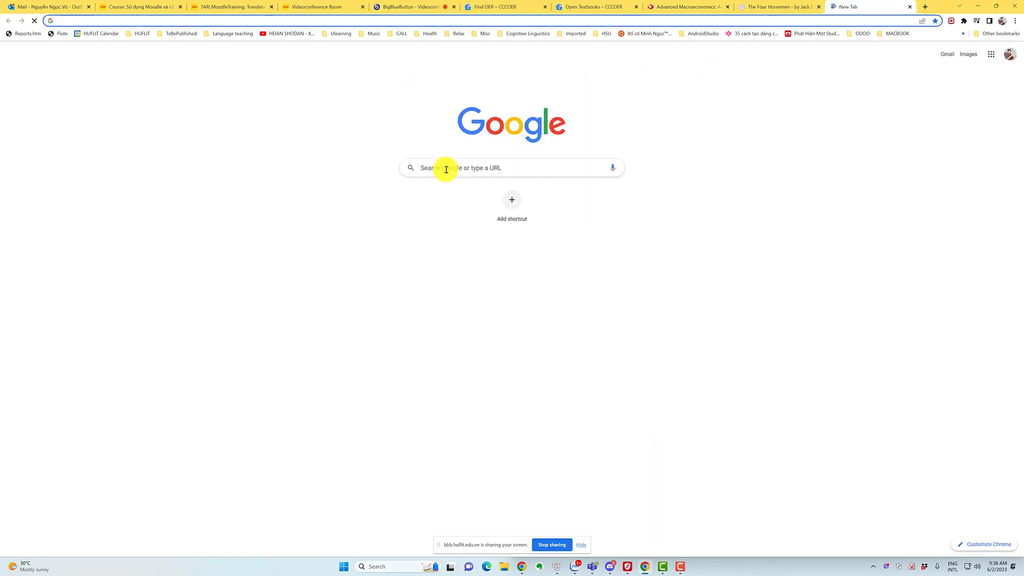
type("tra")
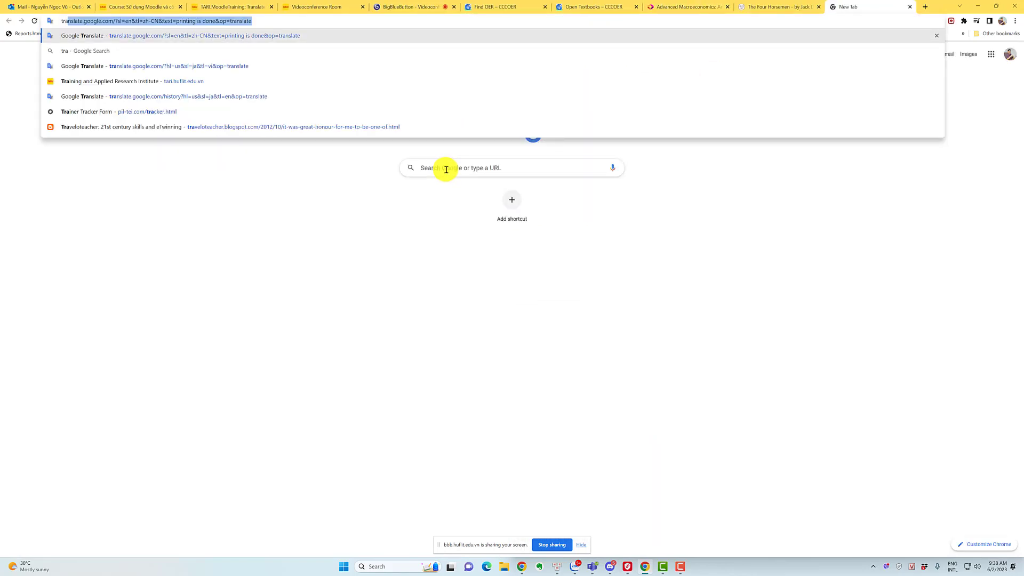
key("Return")
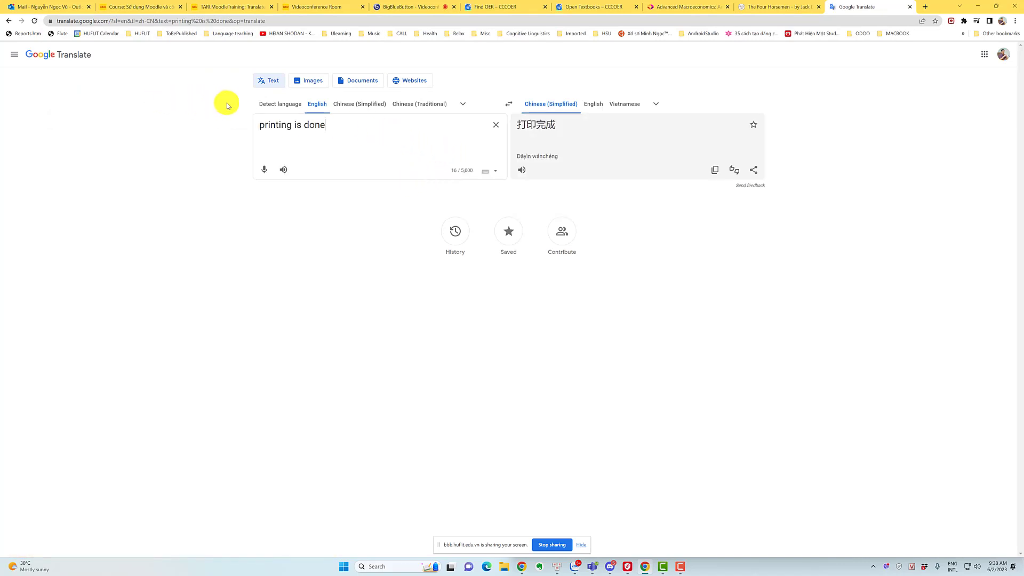
left_click(366, 83)
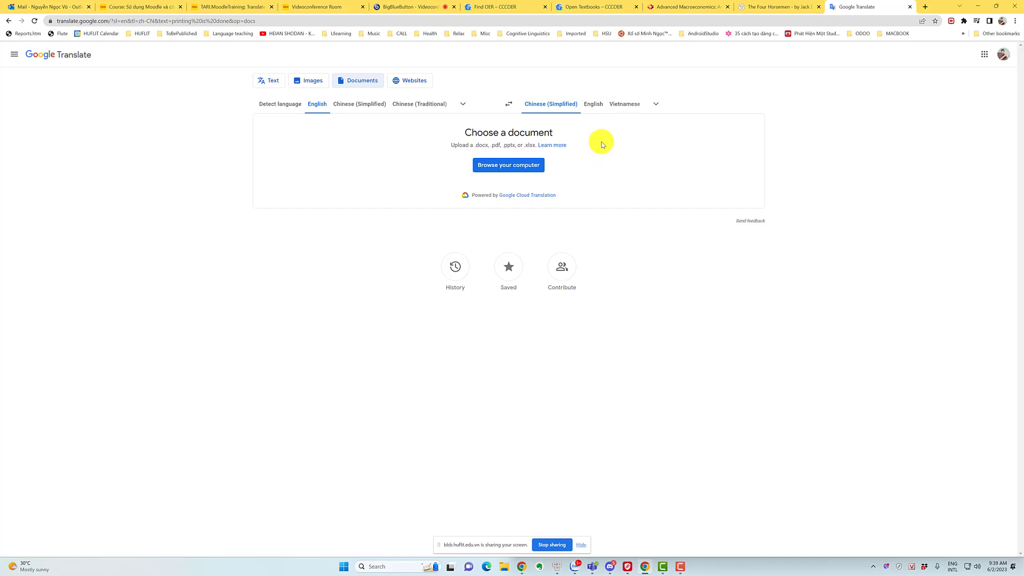
Step: Try to upload advanced-macroeconomics.pdf from the Downloads folder for document translation
left_click(515, 168)
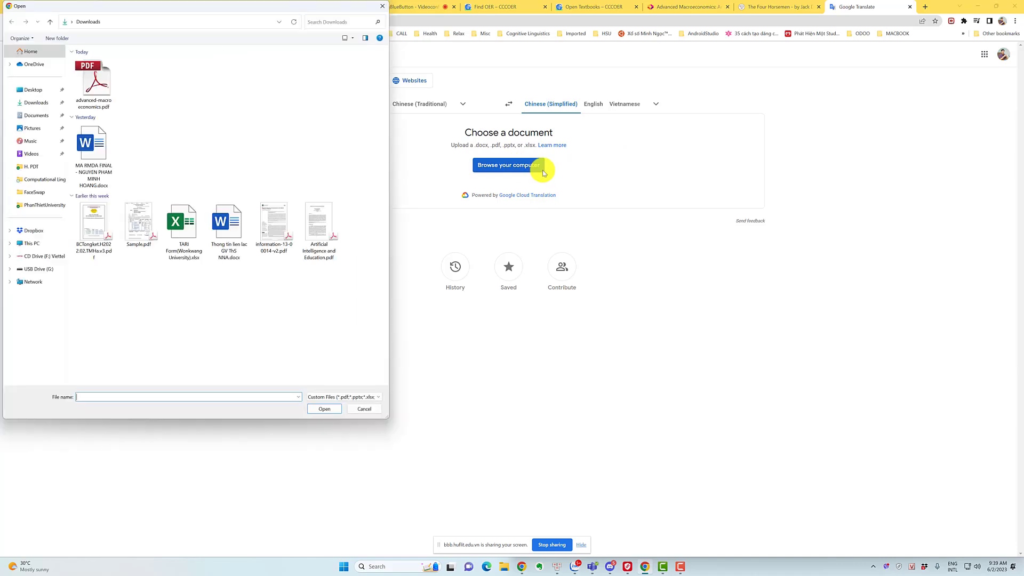
double_click(95, 85)
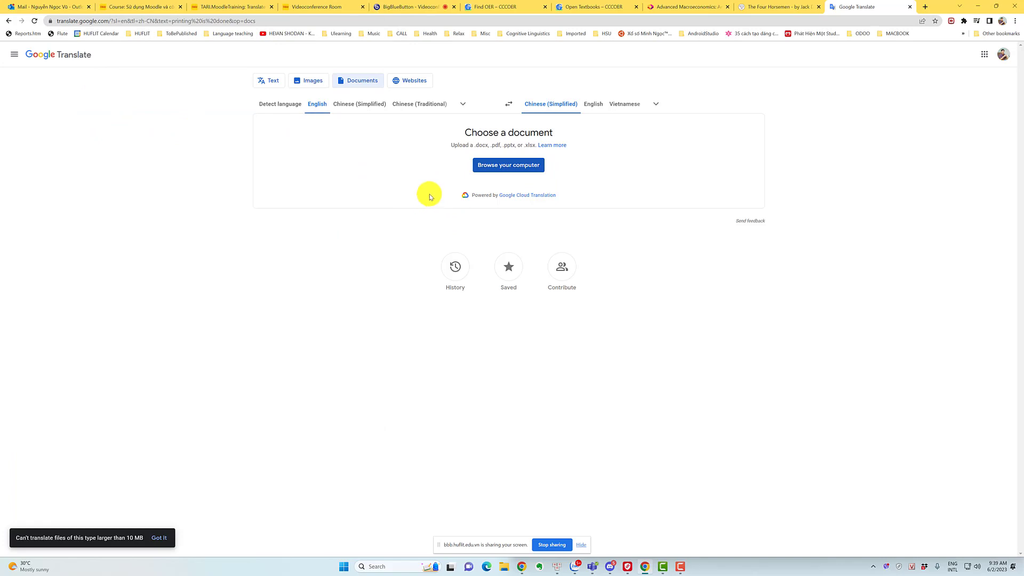
left_click(158, 536)
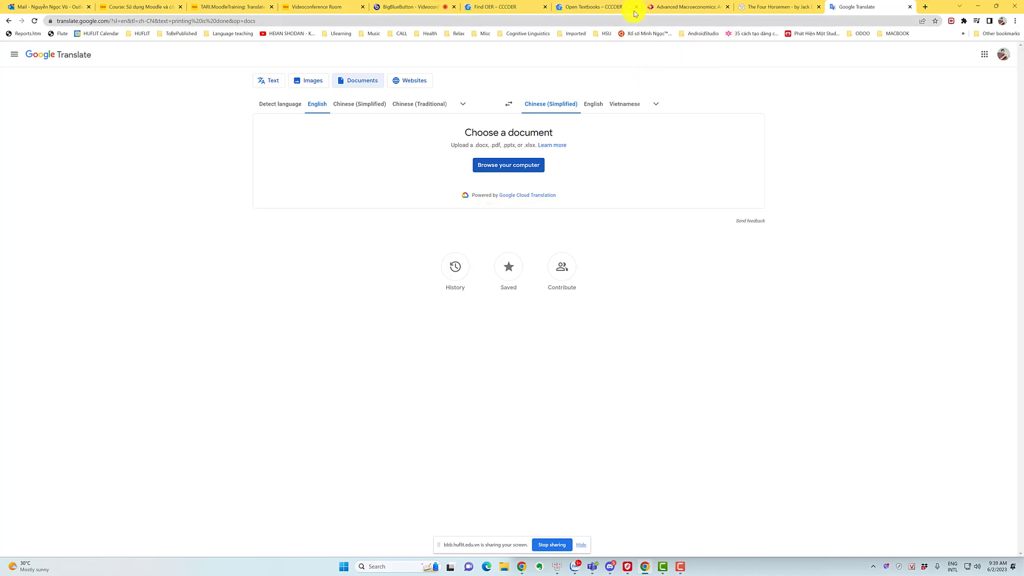
Step: Return to the Open Textbook Library's economics textbooks and open the PDF version of "Economics for Life: Real World Financial Literacy"
left_click(592, 8)
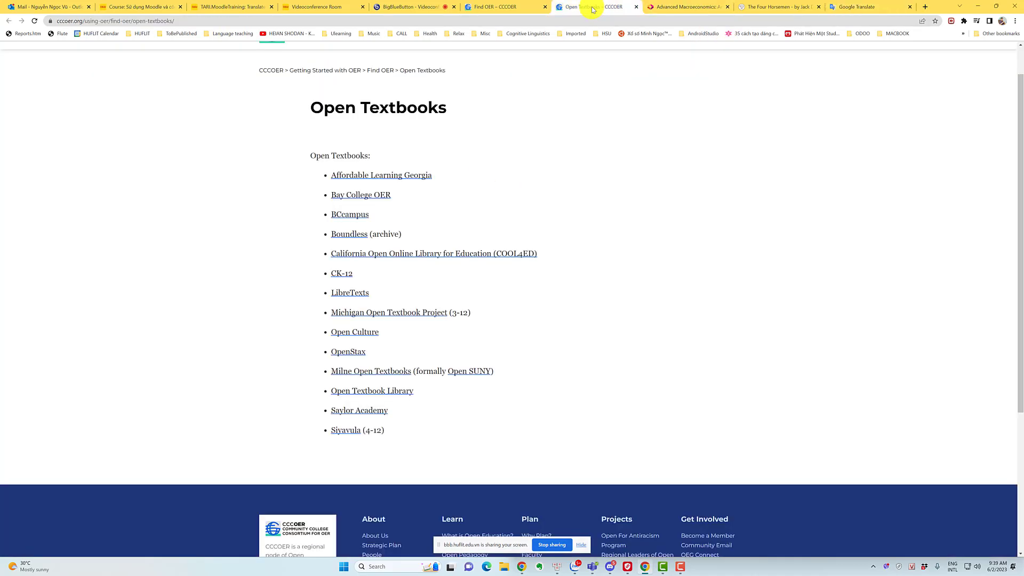
left_click(494, 7)
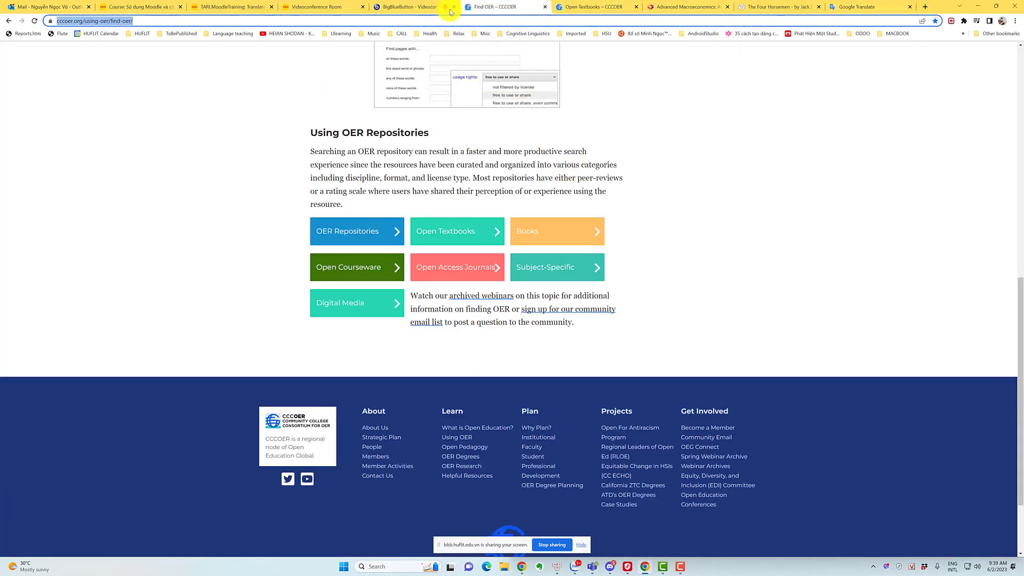
left_click(586, 8)
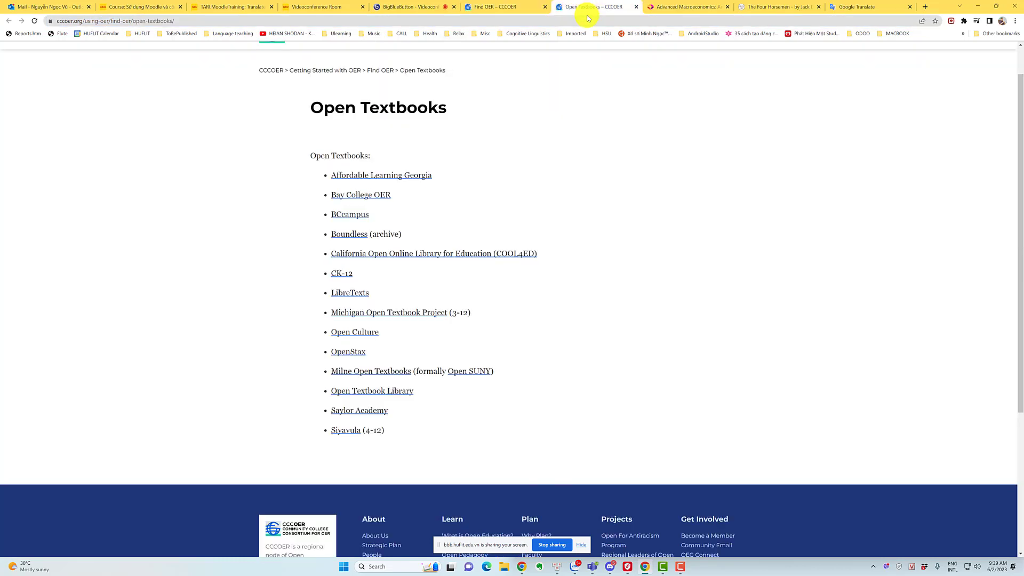
left_click(688, 7)
scroll(443, 171, "up", 4)
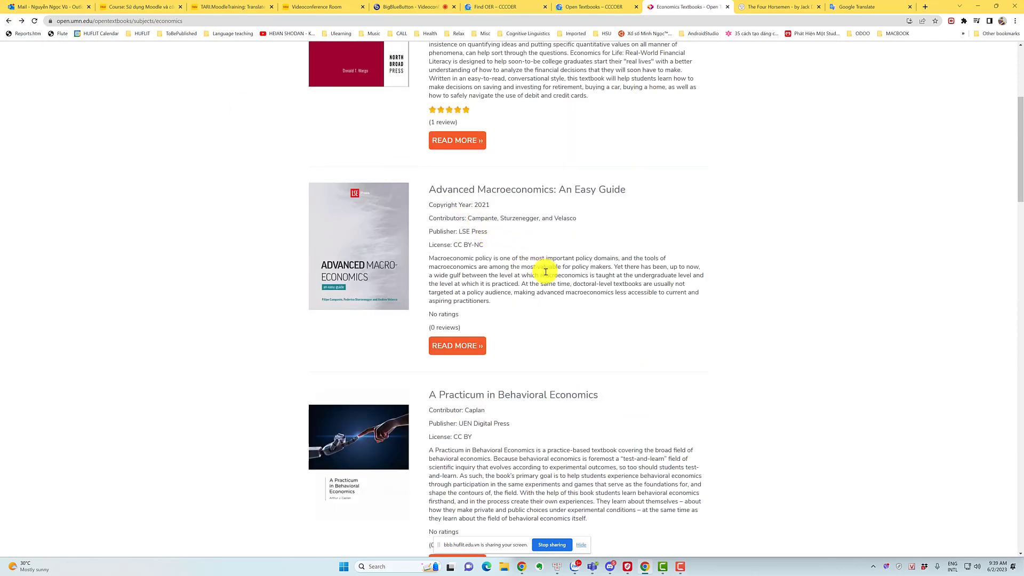
scroll(546, 272, "down", 2)
scroll(559, 267, "up", 5)
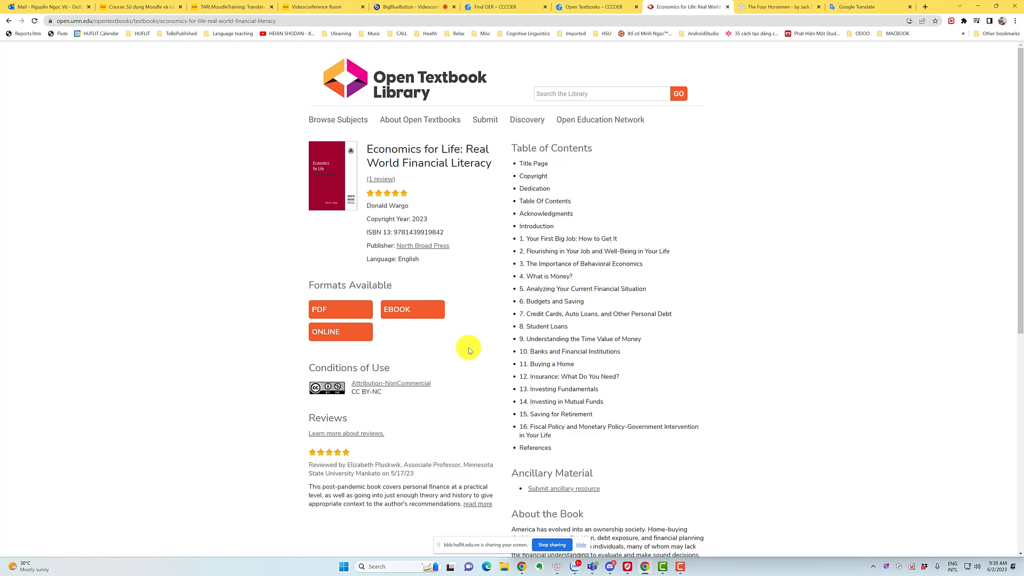
scroll(469, 347, "down", 1)
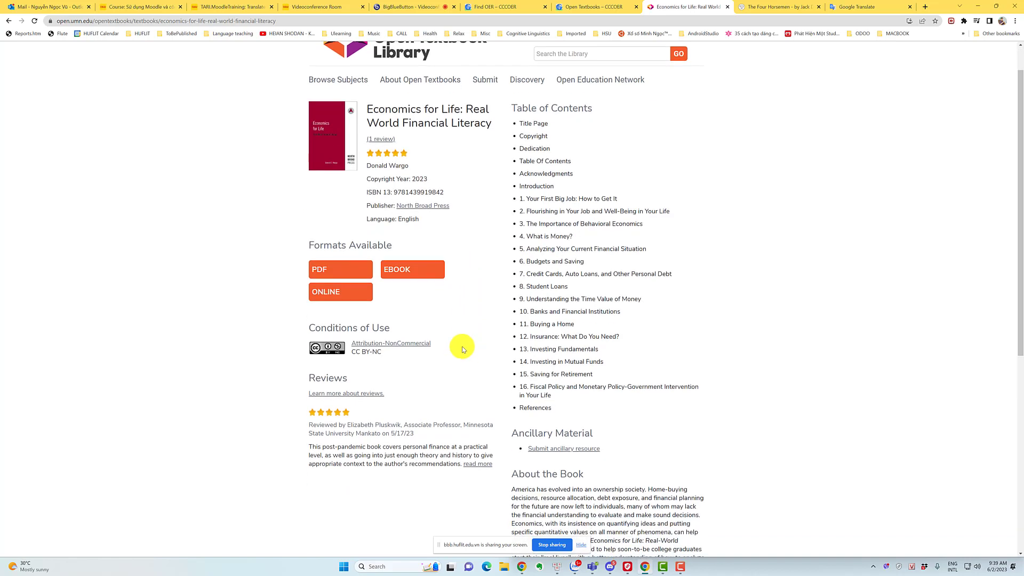
left_click(345, 275)
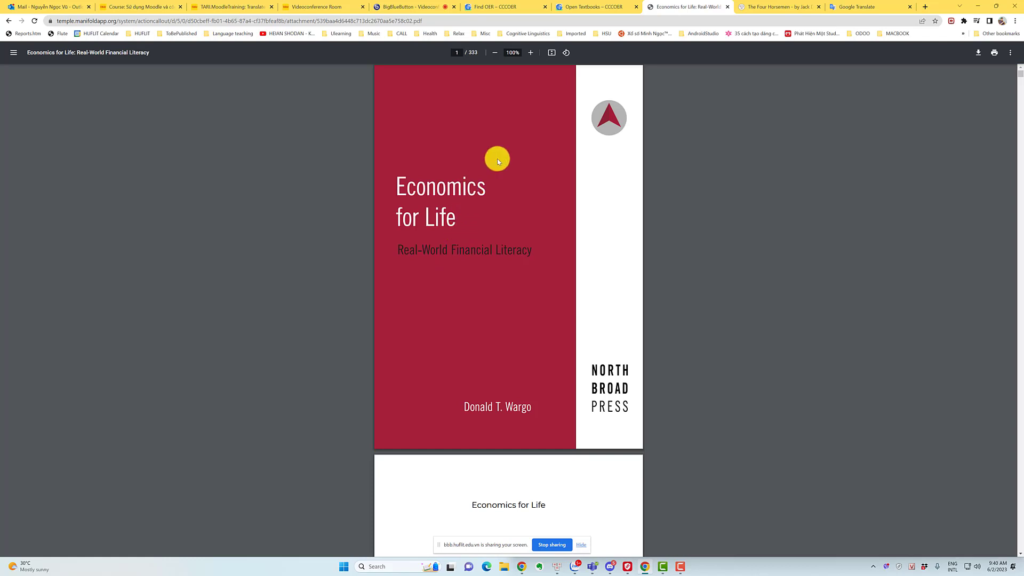
Step: Download the textbook PDF to the Downloads folder under the name "Economics for Life"
left_click(976, 56)
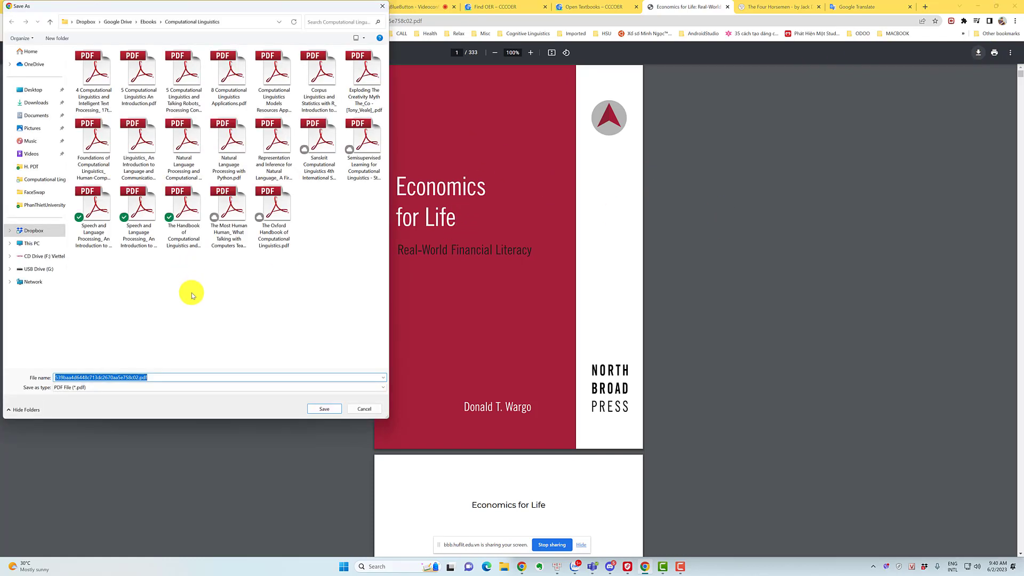
left_click(33, 102)
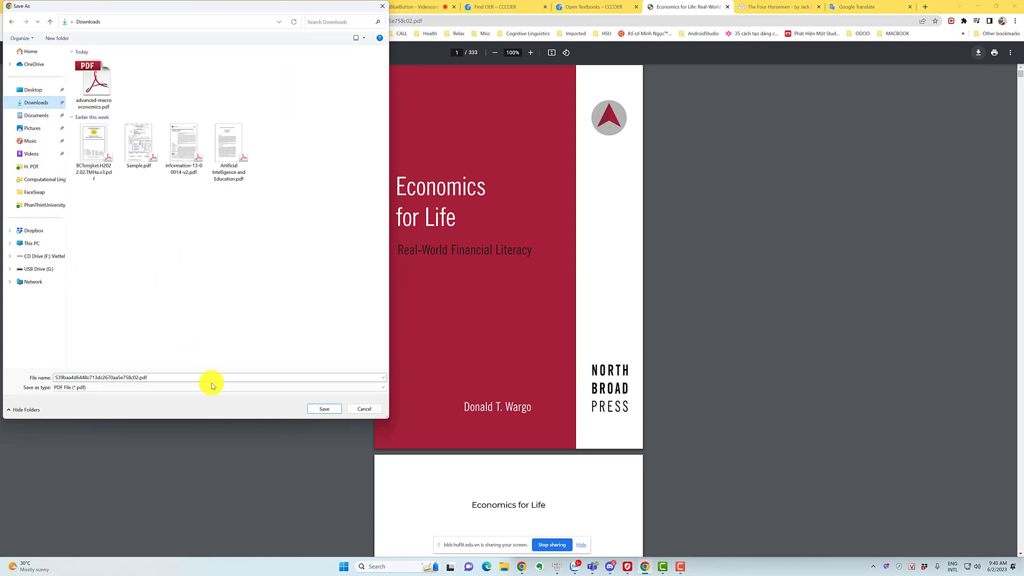
left_click(318, 411)
left_click(197, 378)
type("Economics for Life")
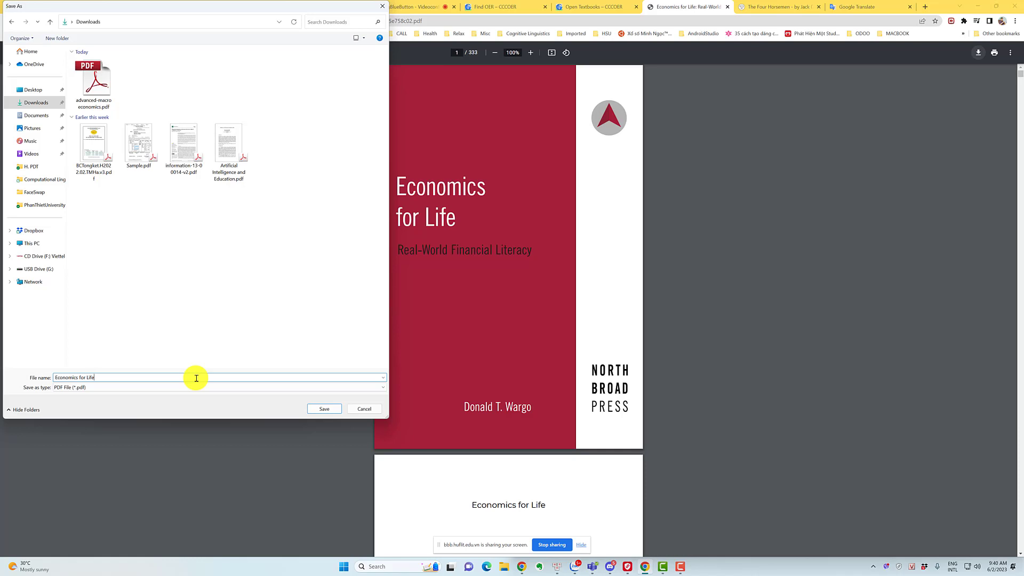
key("Return")
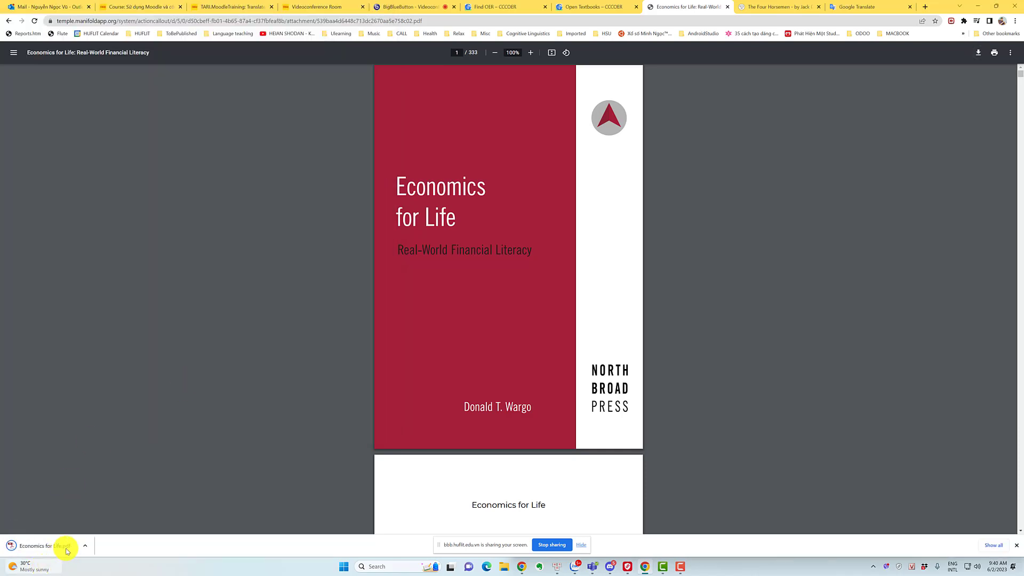
Step: Check the downloaded textbook files in the Downloads folder in File Explorer, and return to the browser
mouse_move(32, 565)
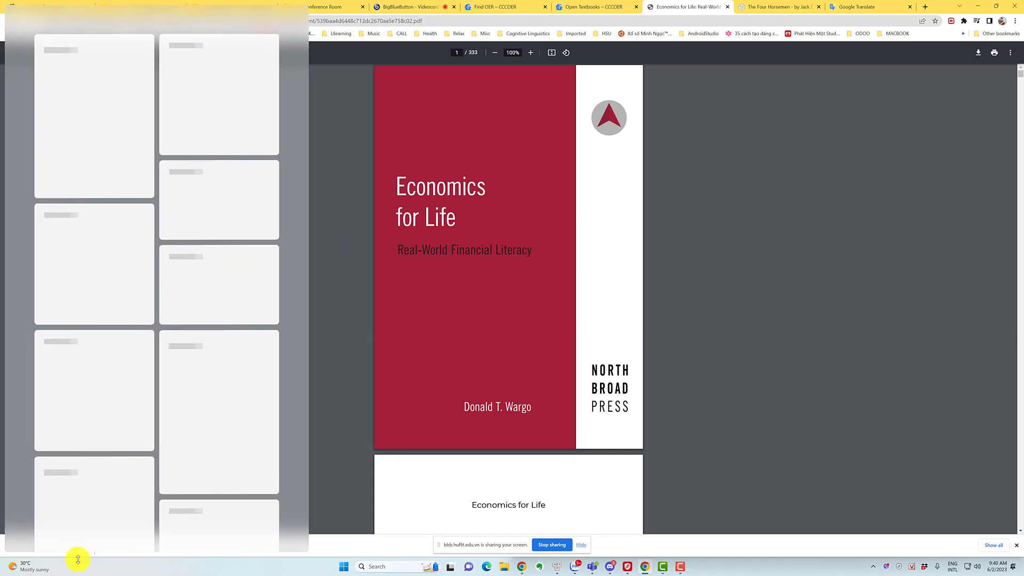
left_click(505, 568)
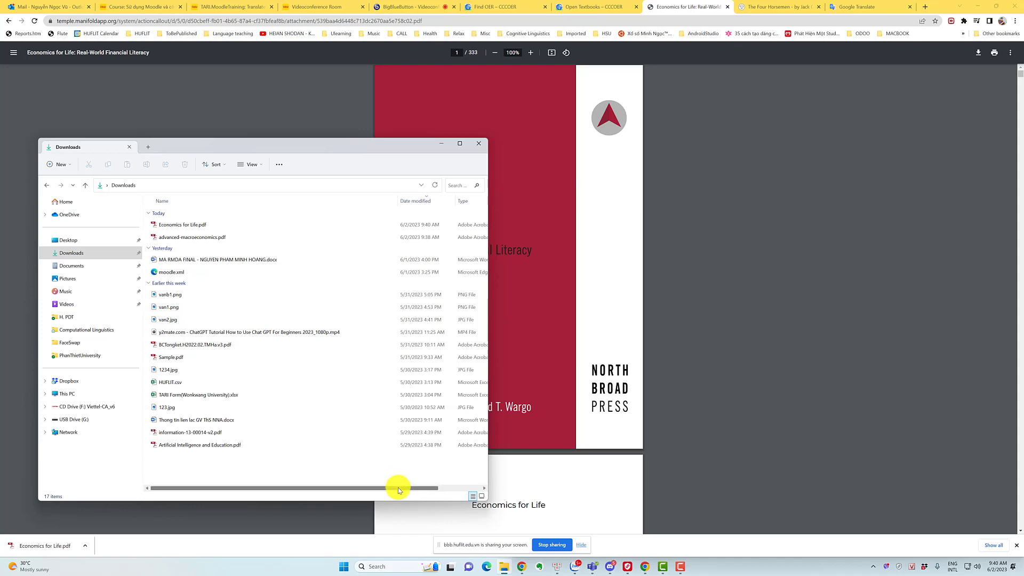
left_click_drag(399, 490, 363, 497)
left_click(760, 289)
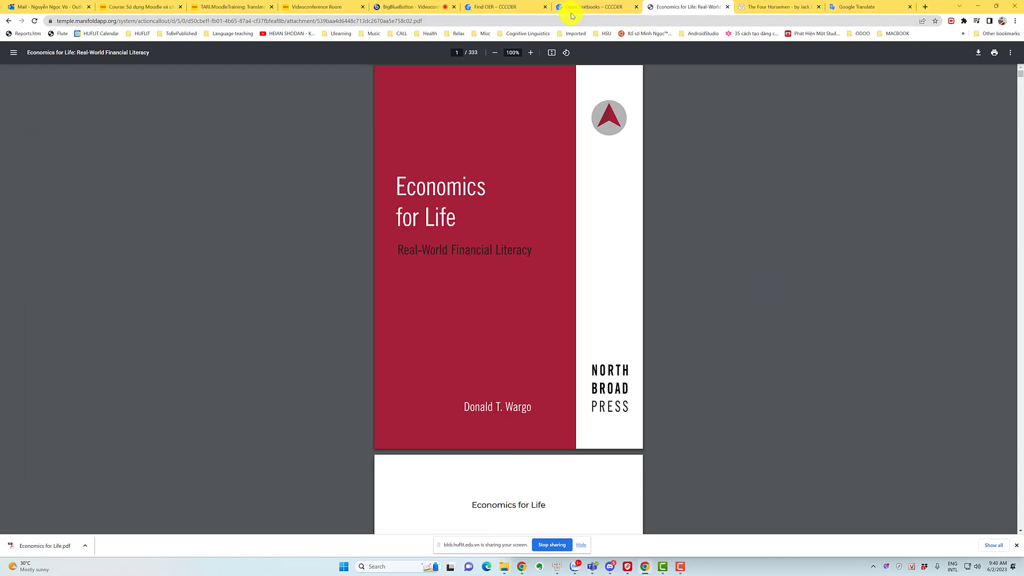
Step: Try to upload Economics for Life.pdf to Google Translate's document translation
left_click(853, 6)
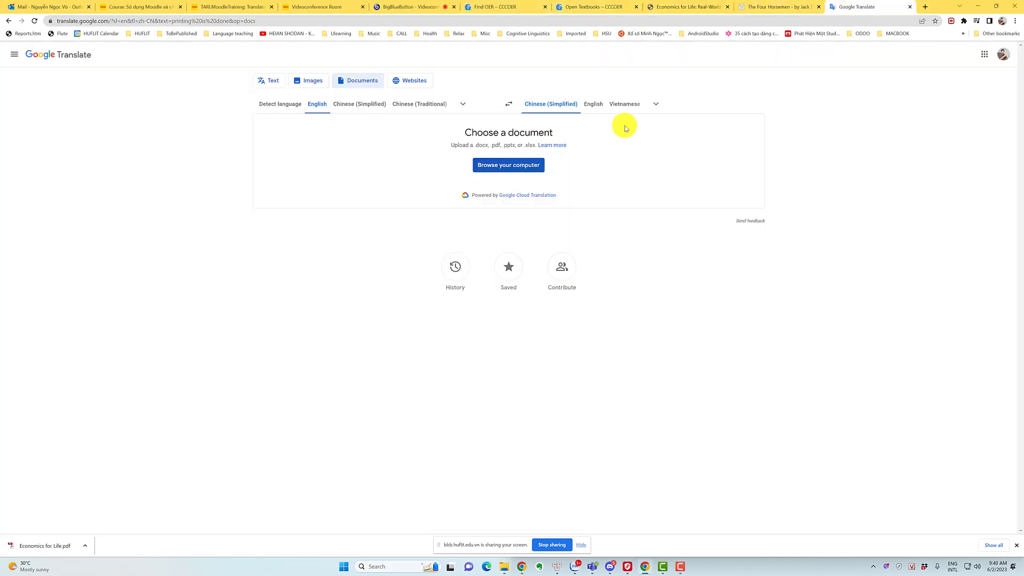
left_click(525, 167)
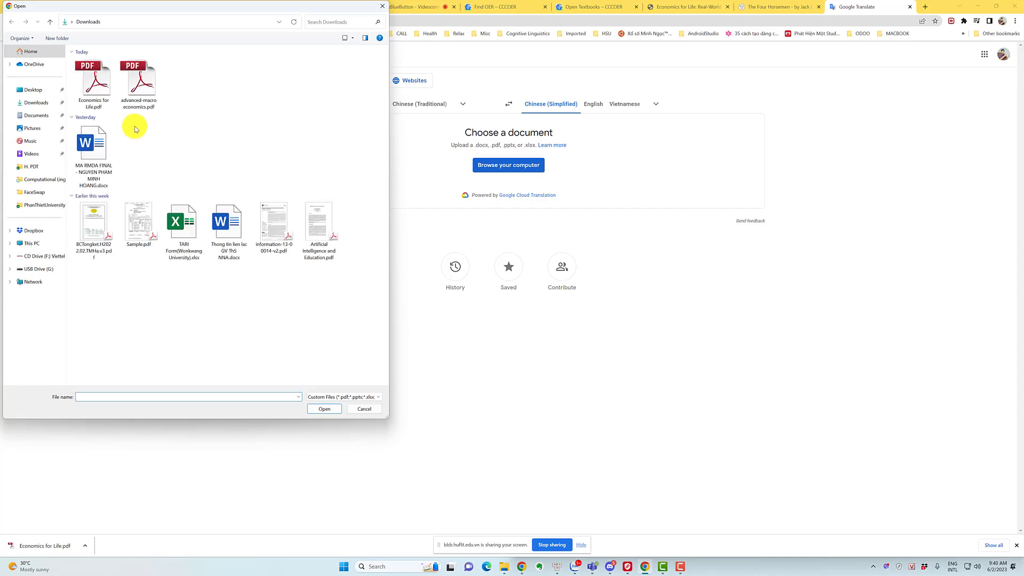
double_click(99, 92)
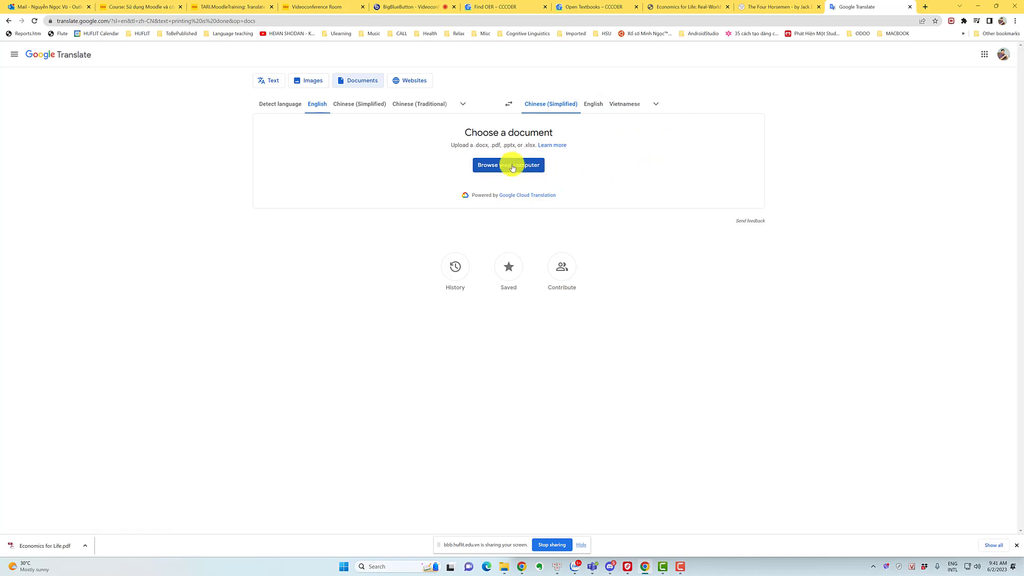
left_click(516, 166)
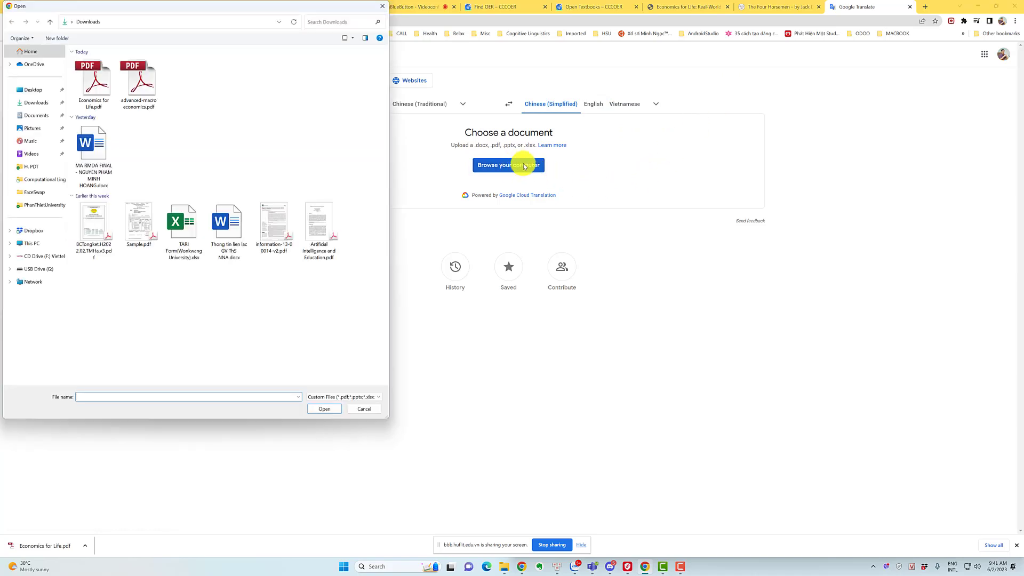
left_click(383, 9)
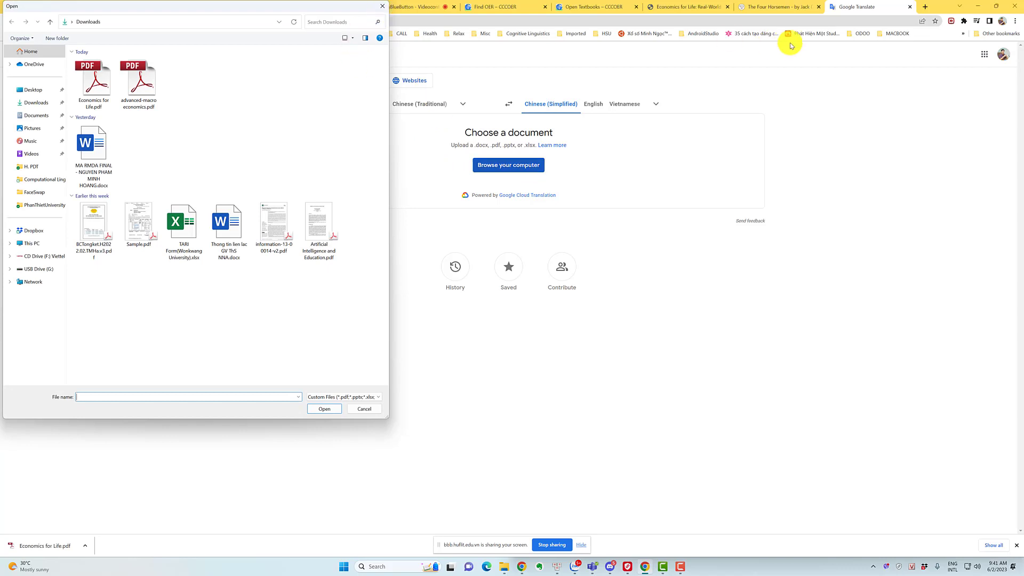
Step: Close the Economics for Life PDF and open advanced-macroeconomics.pdf from the Downloads folder in Adobe Acrobat Pro
left_click(688, 7)
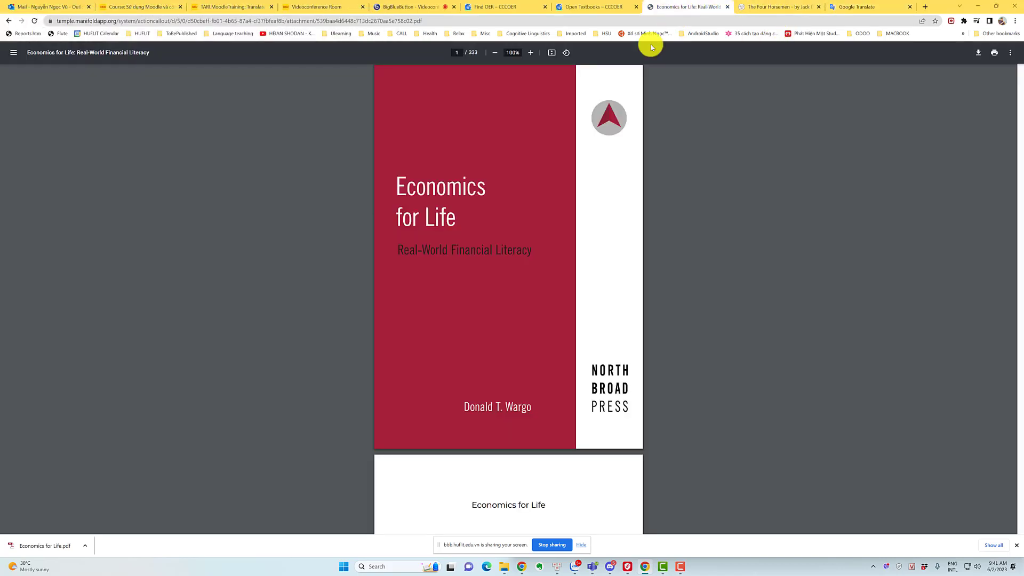
left_click(728, 7)
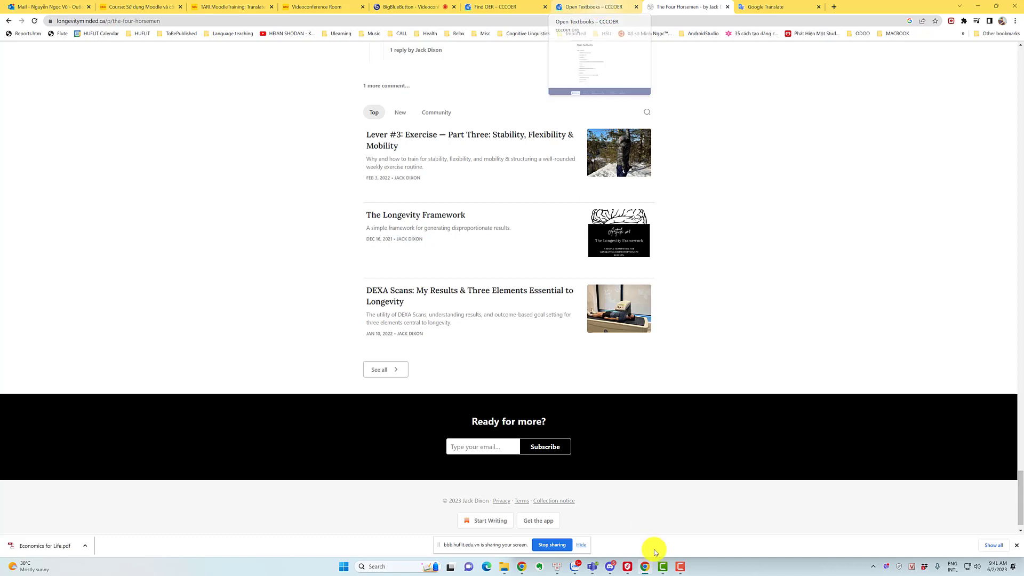
left_click(504, 568)
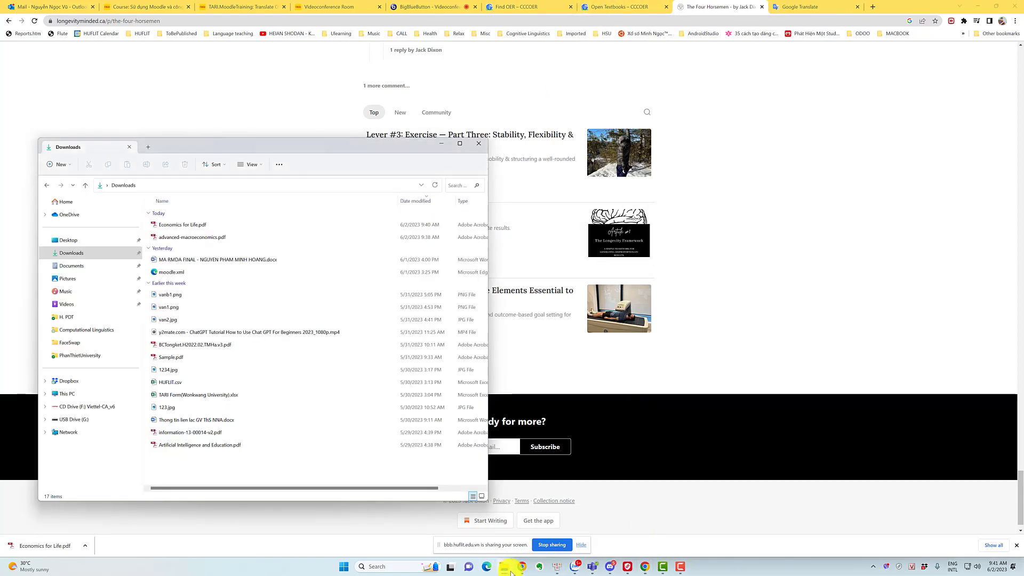
left_click(200, 240)
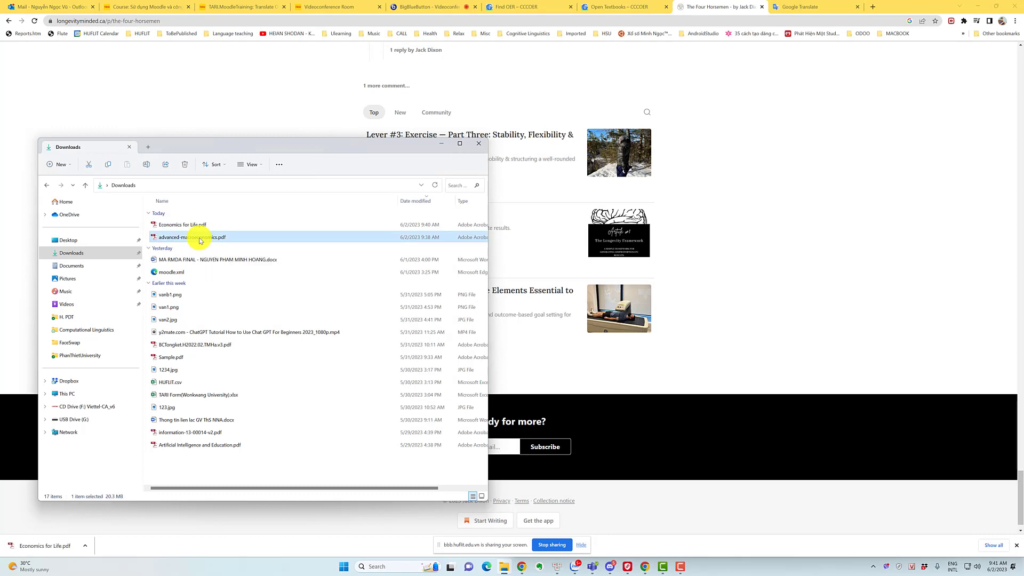
double_click(201, 241)
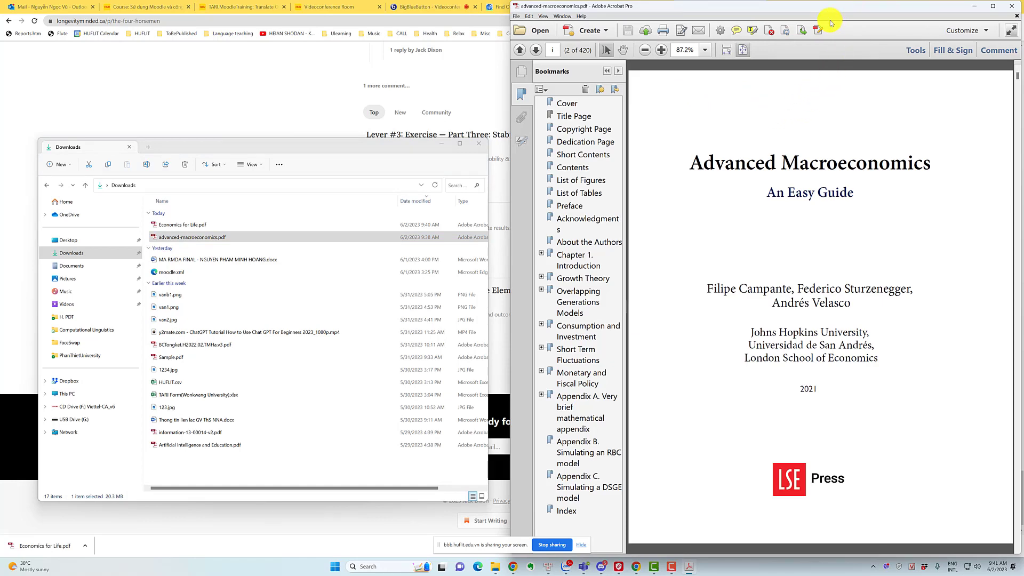
left_click_drag(899, 7, 820, 24)
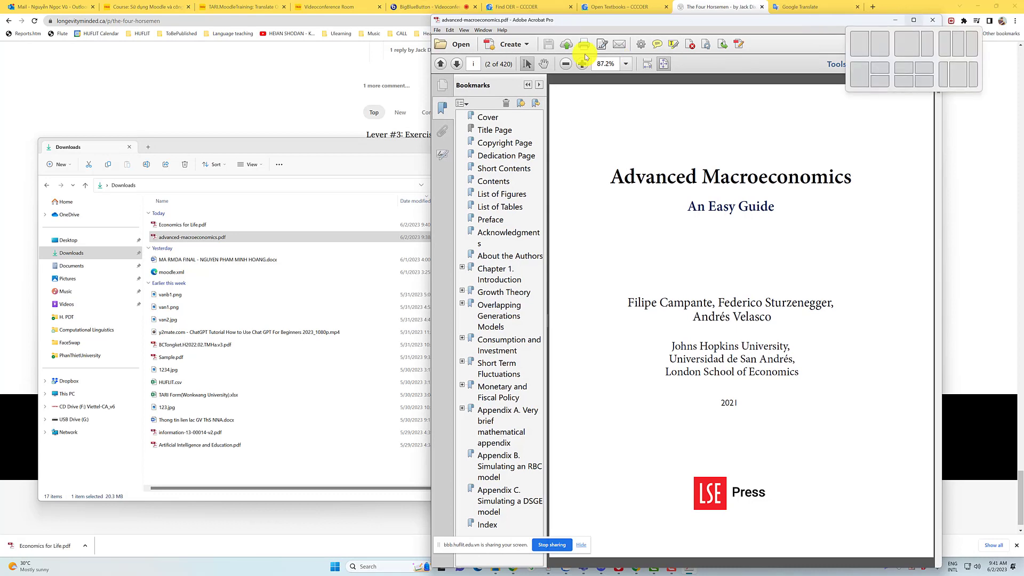
Step: Print pages 1-200 of the textbook to Adobe PDF, saving the output in Downloads as "advanced-macroeconomics PART1.pdf"
left_click(438, 31)
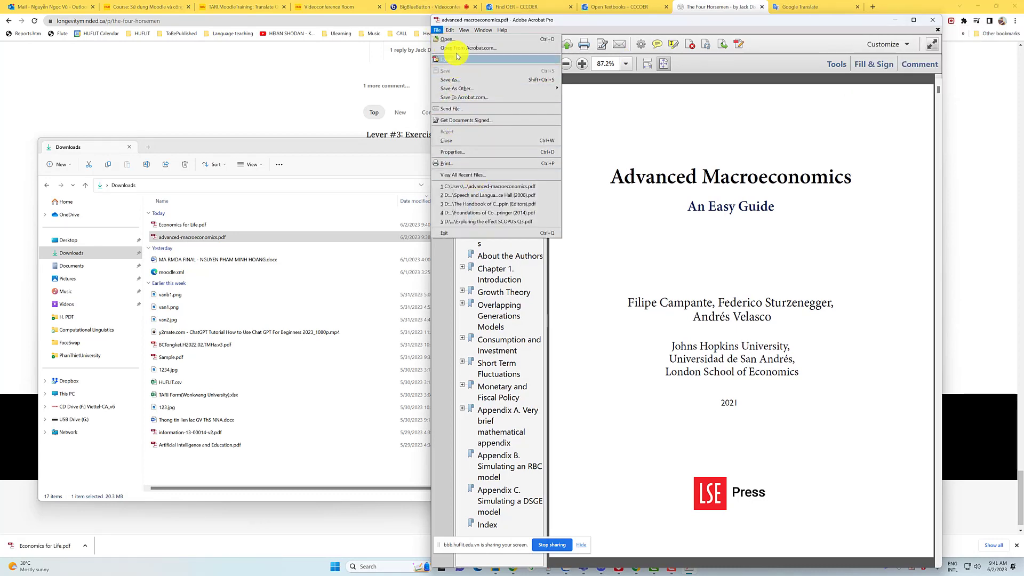
left_click(455, 166)
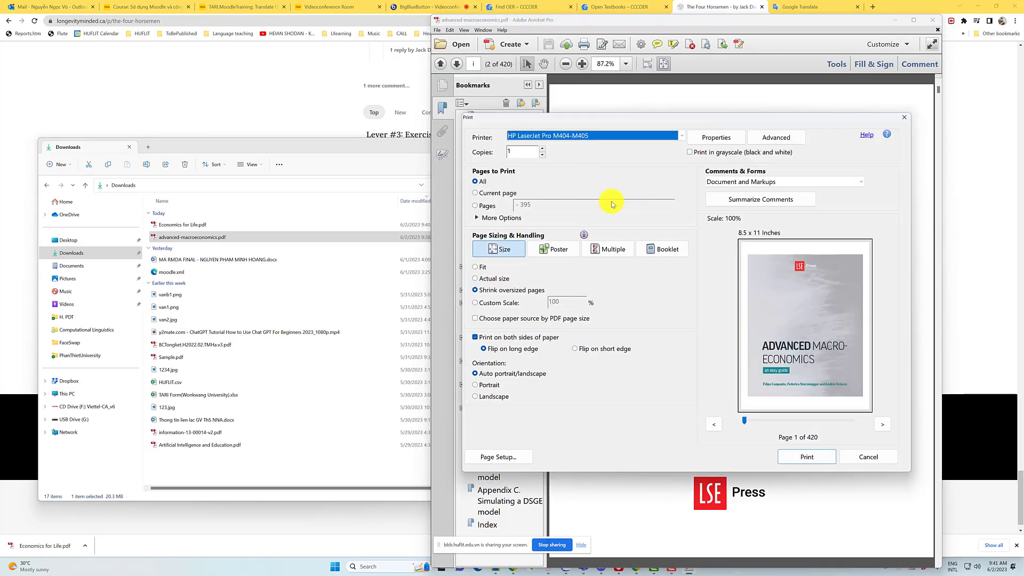
left_click(475, 205)
left_click_drag(543, 207, 500, 208)
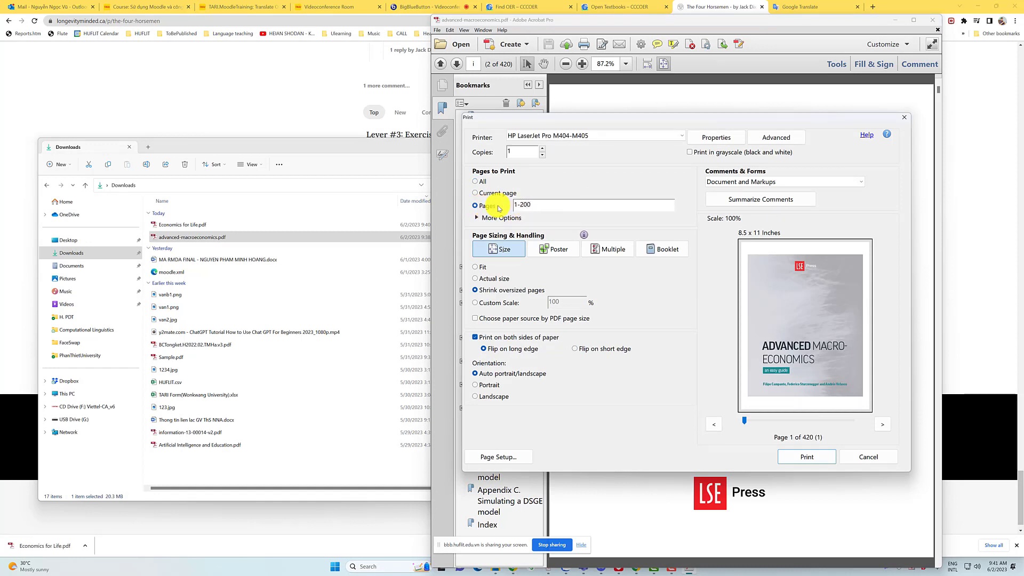
left_click(621, 135)
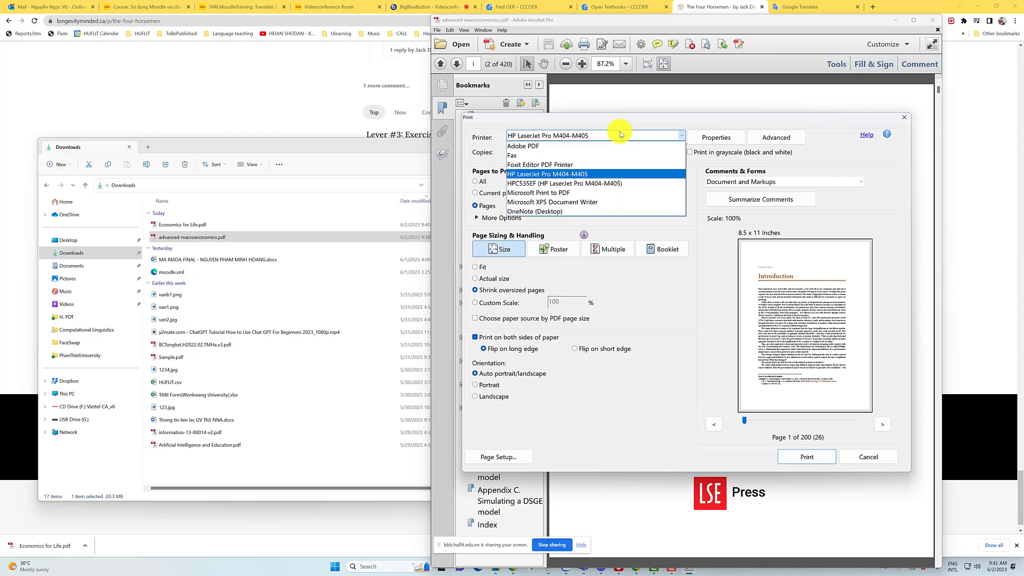
left_click(578, 145)
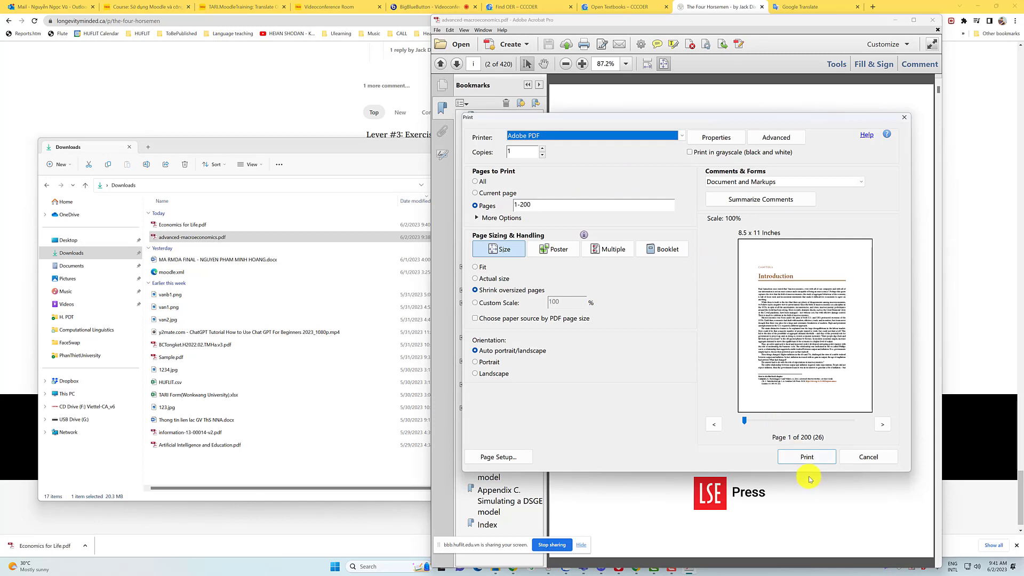
left_click(804, 460)
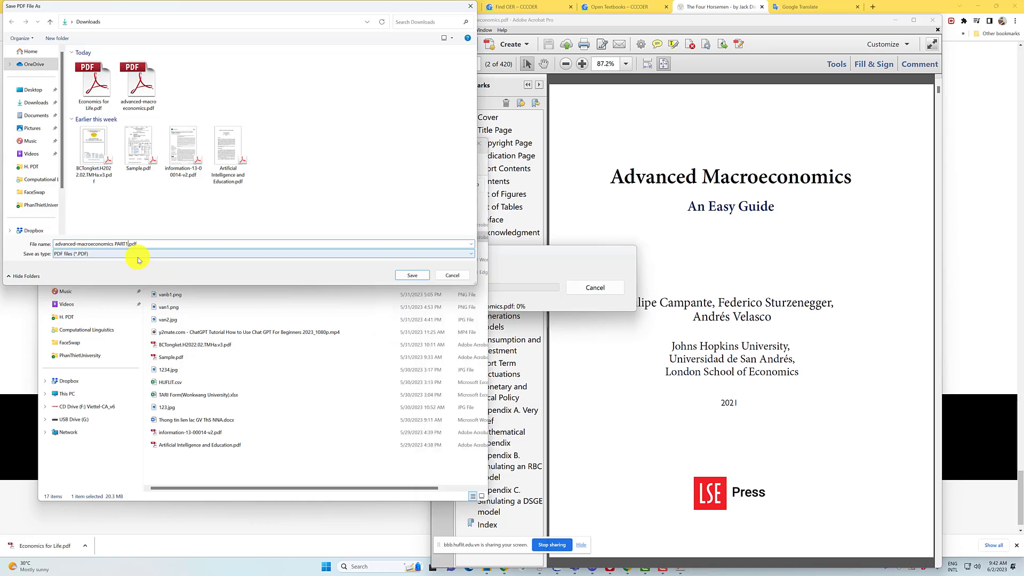
key("Return")
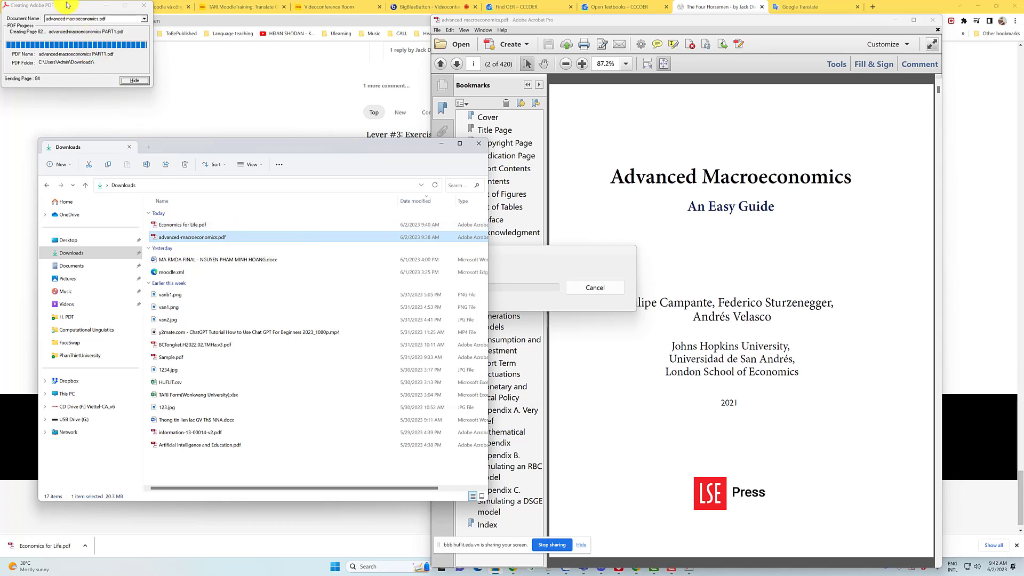
Step: Check the file sizes of the full textbook and its PART1 PDF in the Downloads folder, and close the PART1 document
left_click_drag(69, 6, 143, 87)
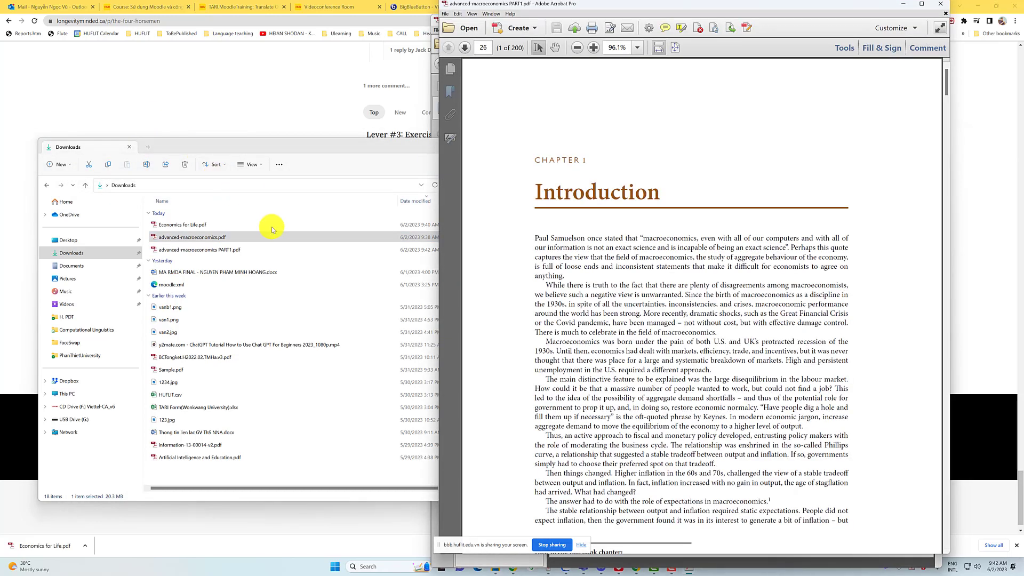
left_click(325, 143)
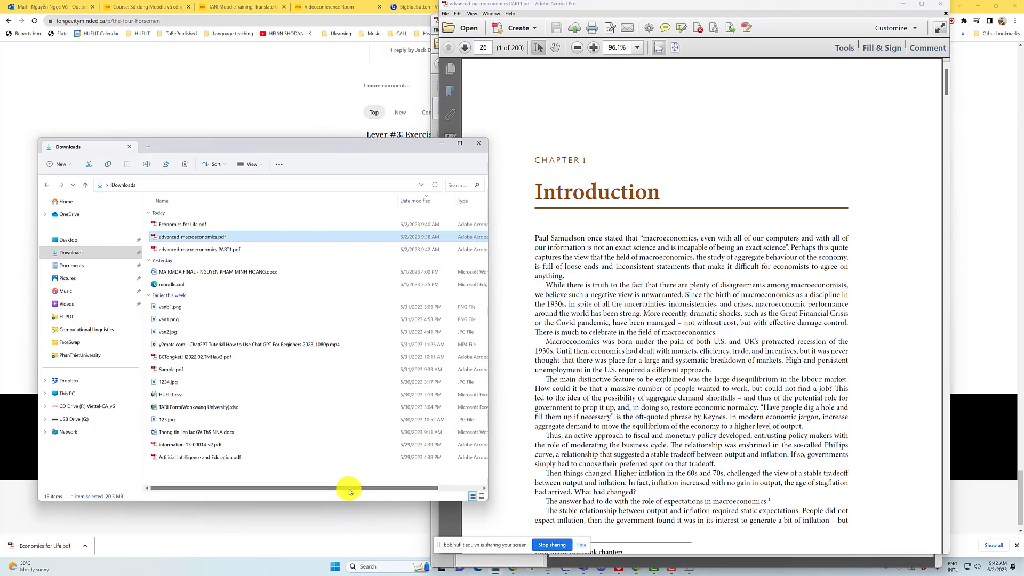
left_click_drag(354, 488, 401, 493)
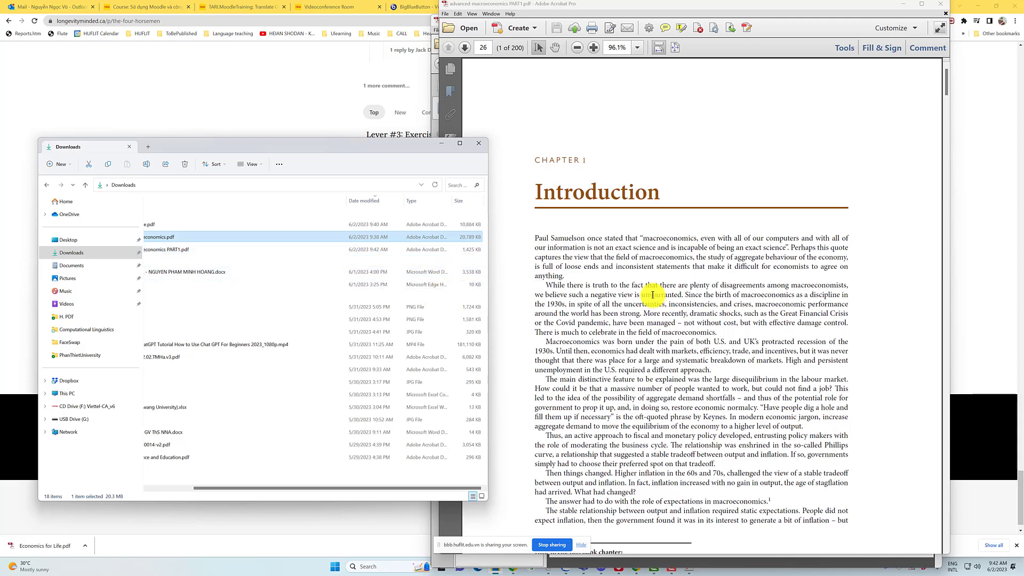
left_click(649, 294)
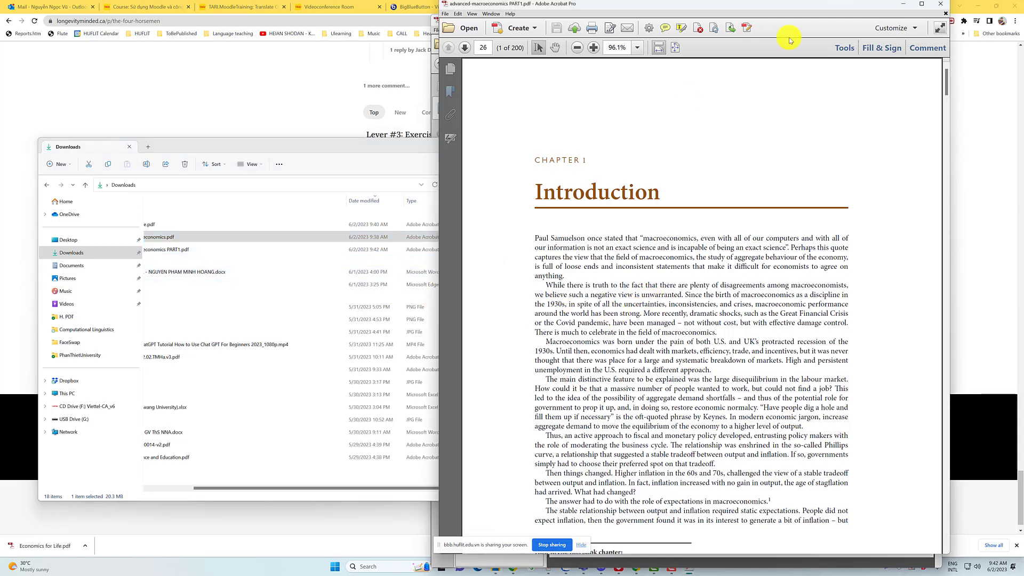
left_click(945, 5)
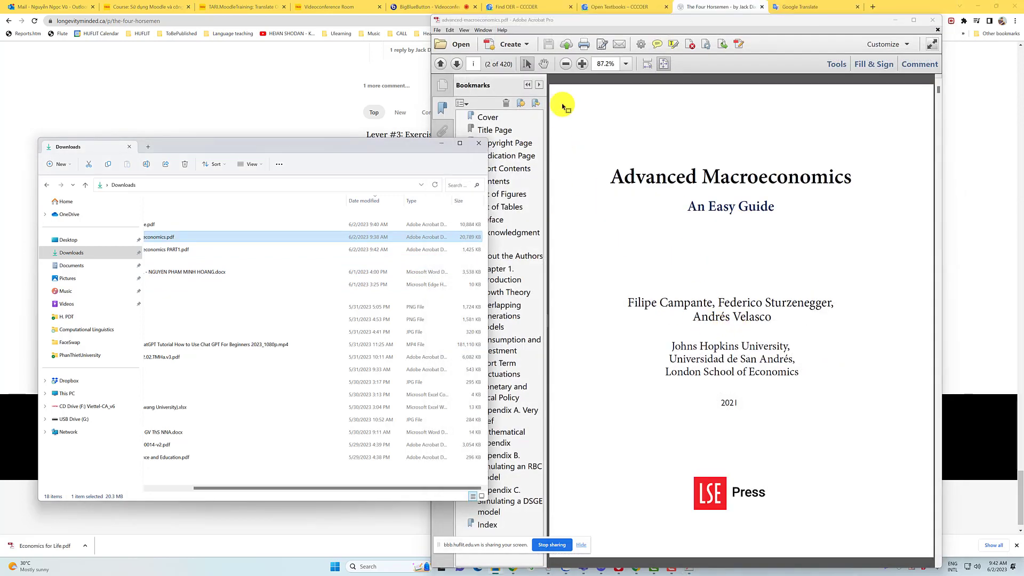
Step: Print all pages of advanced-macroeconomics.pdf to Adobe PDF, saving the output in Downloads as "advanced-macroeconomics RESIZED.pdf"
left_click(572, 19)
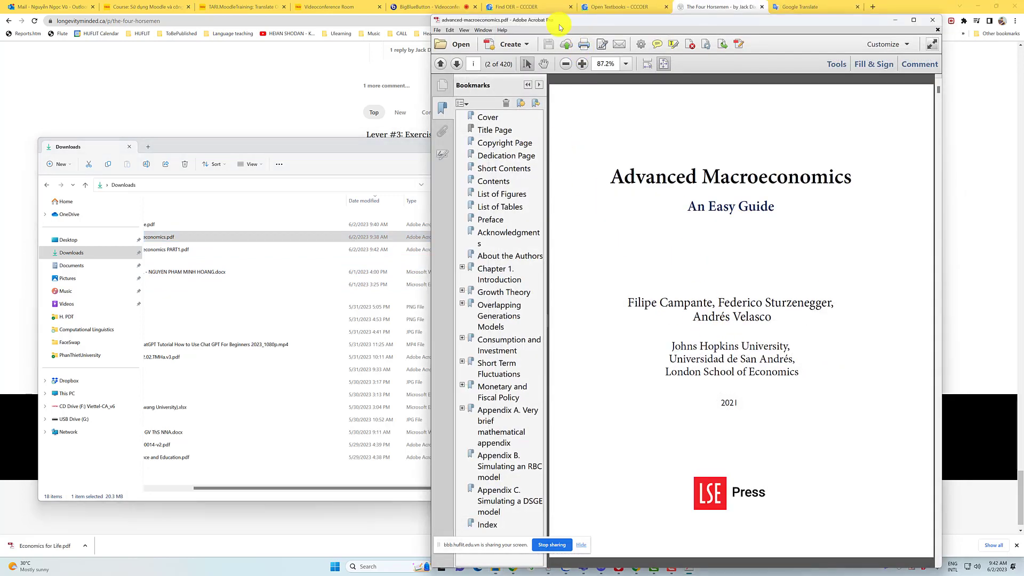
left_click(439, 31)
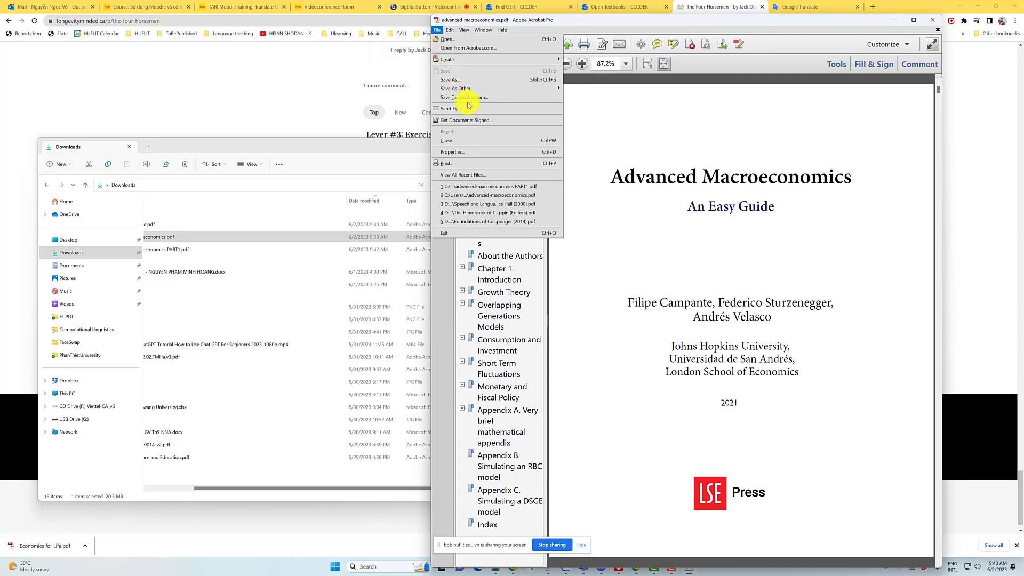
left_click(457, 163)
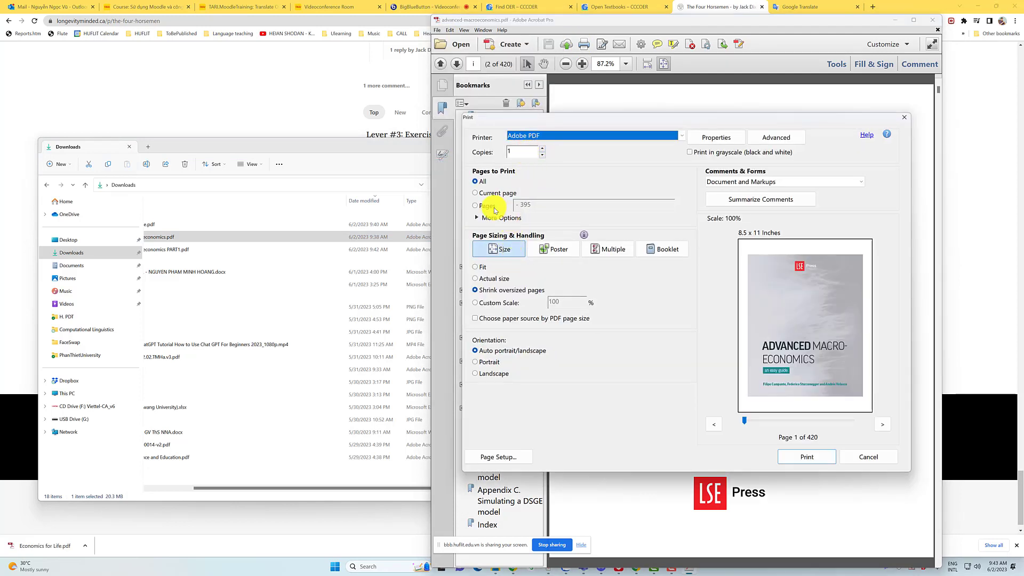
left_click(488, 207)
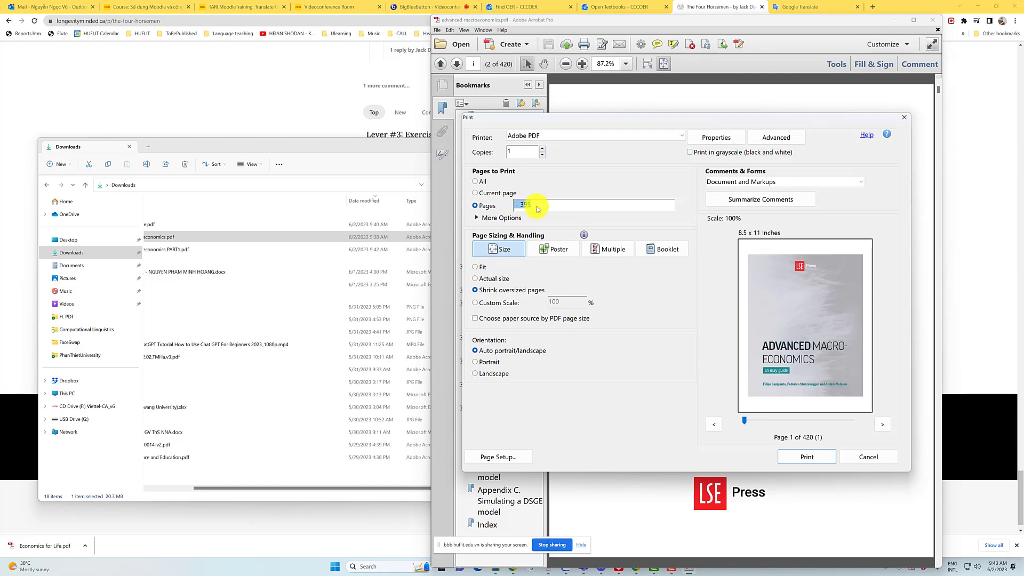
left_click(475, 181)
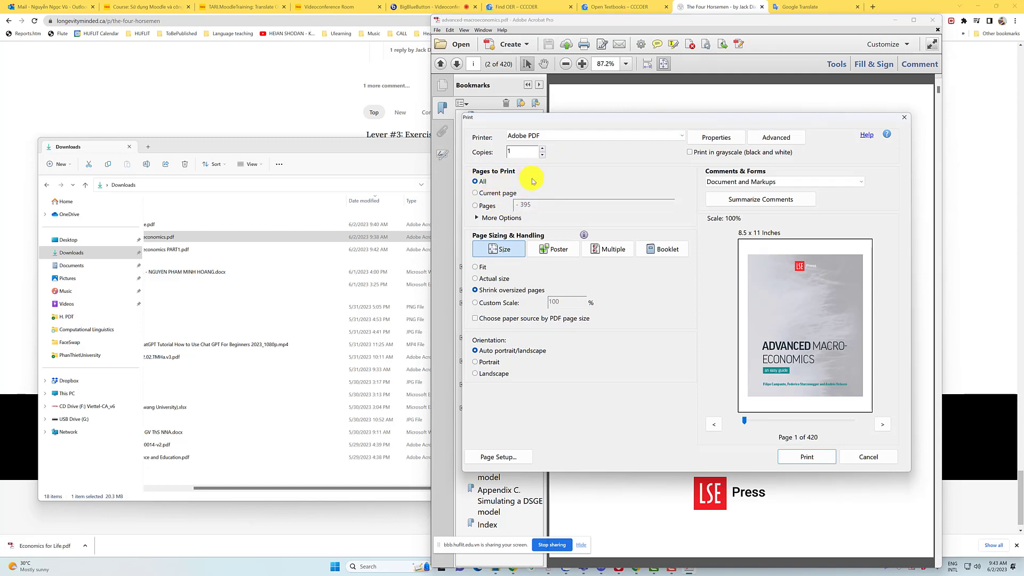
left_click(539, 137)
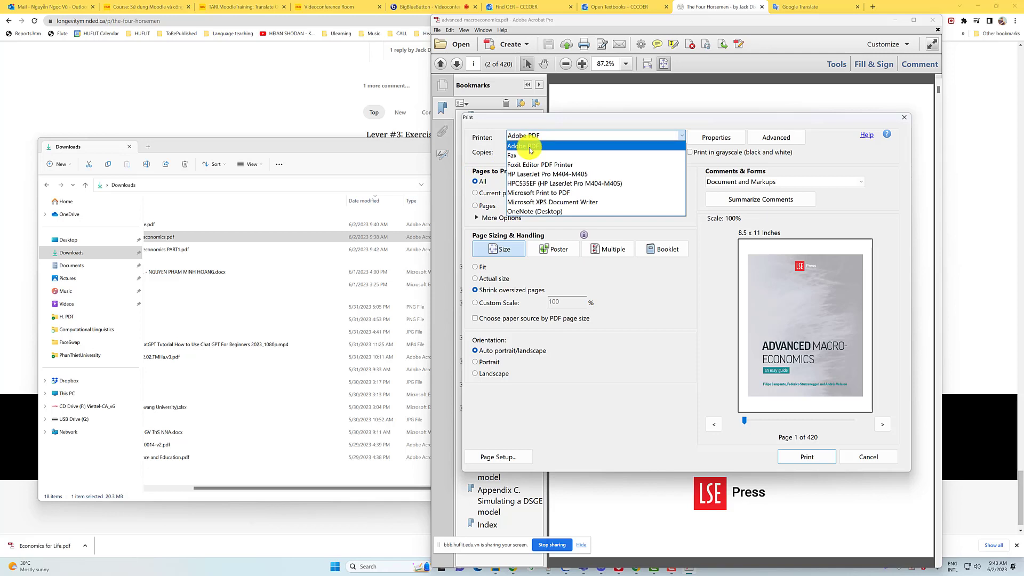
left_click(531, 147)
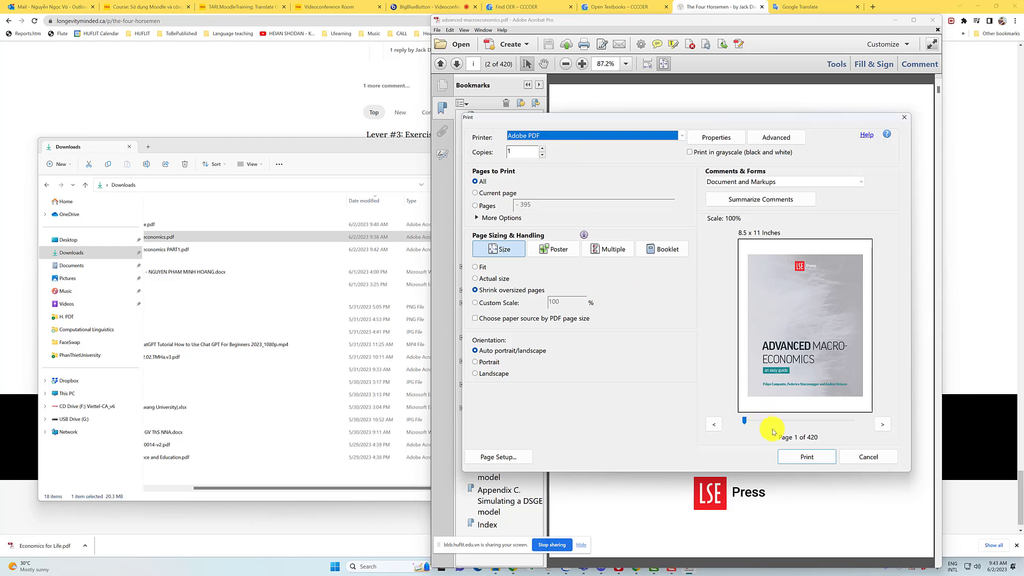
left_click(801, 457)
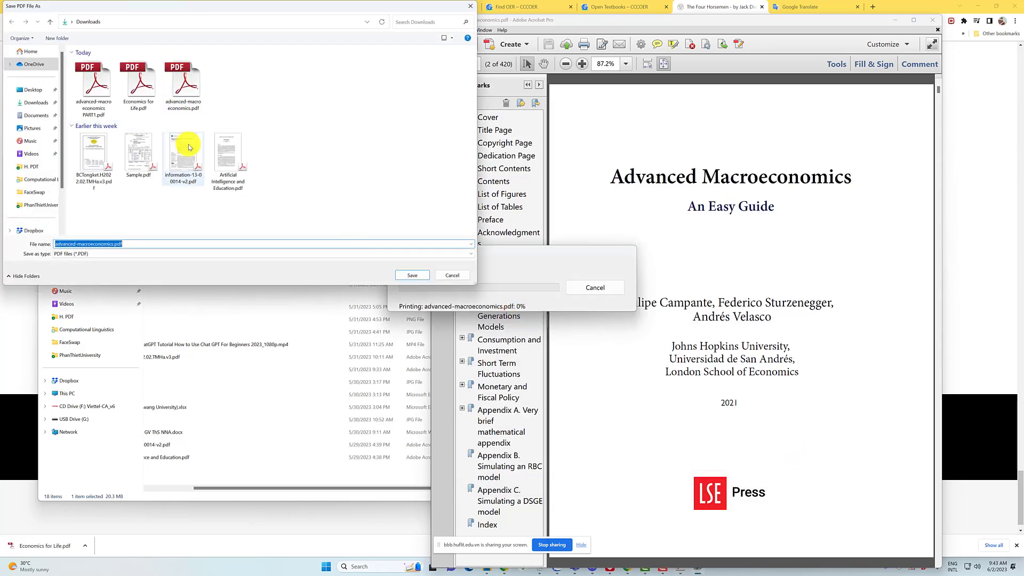
left_click(111, 244)
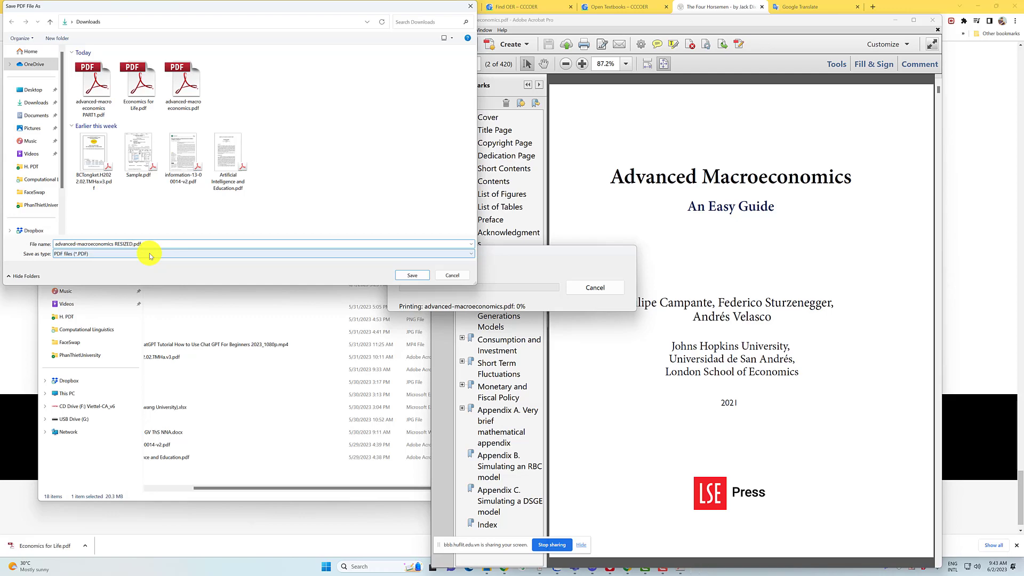
key("Return")
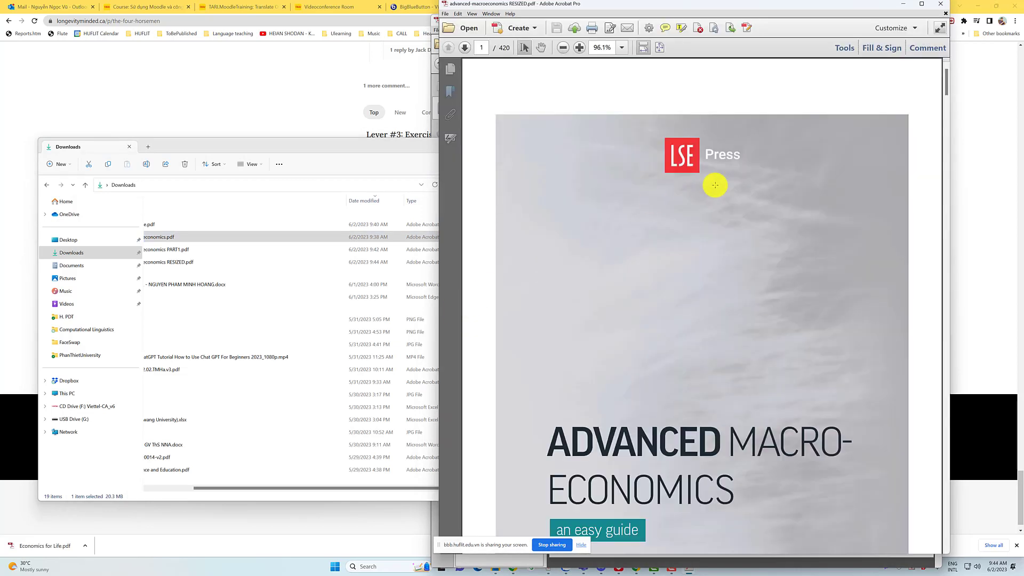
Step: Close both open textbook PDFs, compare the file sizes in the Downloads folder, and return to the browser
left_click(945, 6)
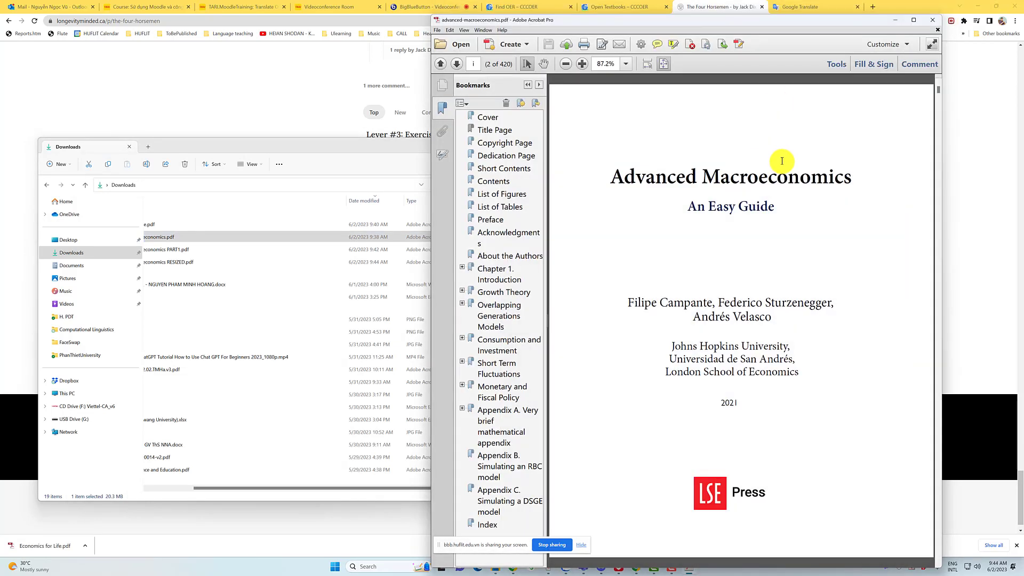
left_click(933, 21)
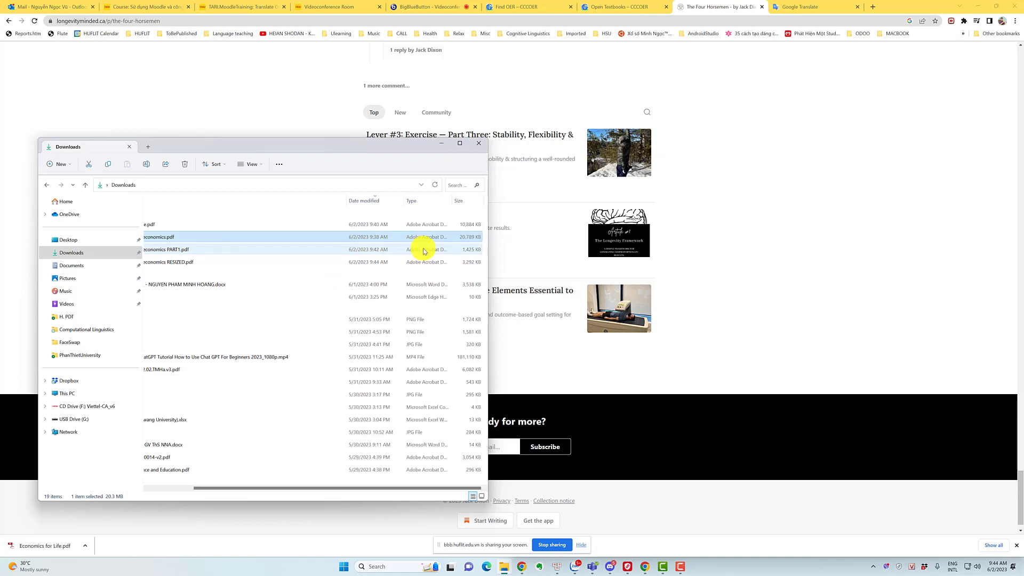
left_click(791, 231)
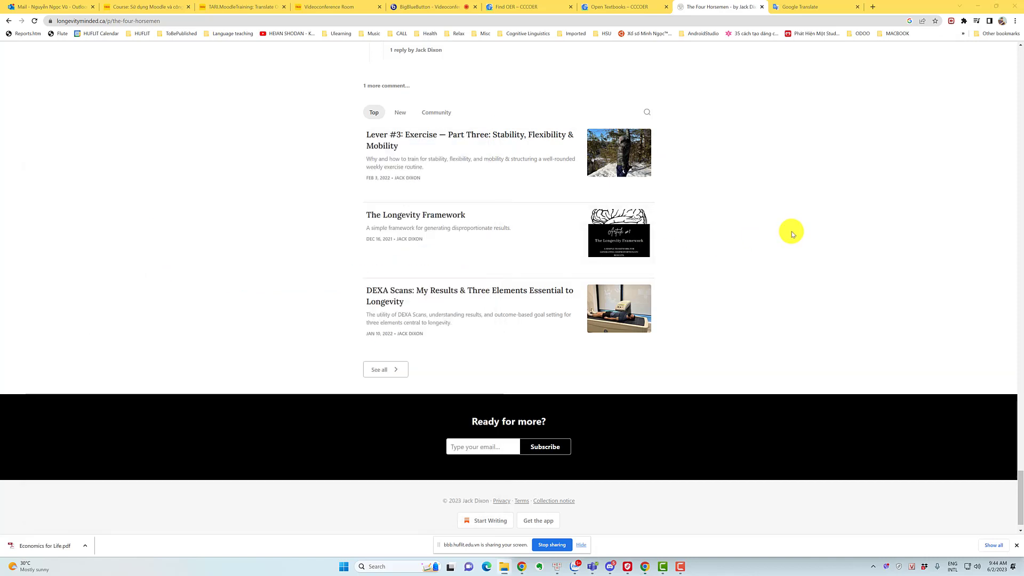
Step: Try to translate advanced-macroeconomics RESIZED.pdf from English to Chinese (Simplified) with Google Translate, and clear the downloads bar and sharing notice out of the way
left_click(798, 8)
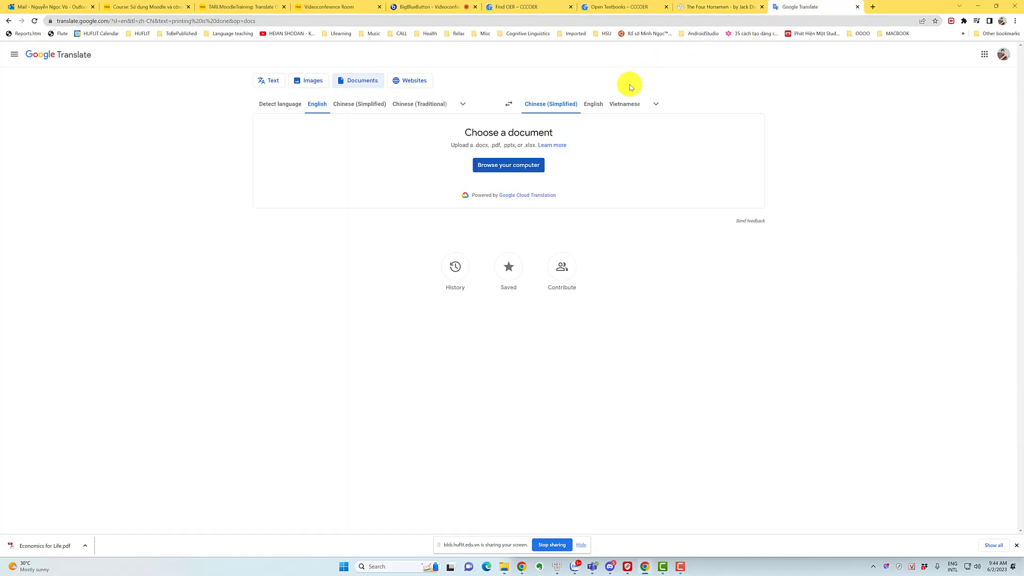
left_click(518, 166)
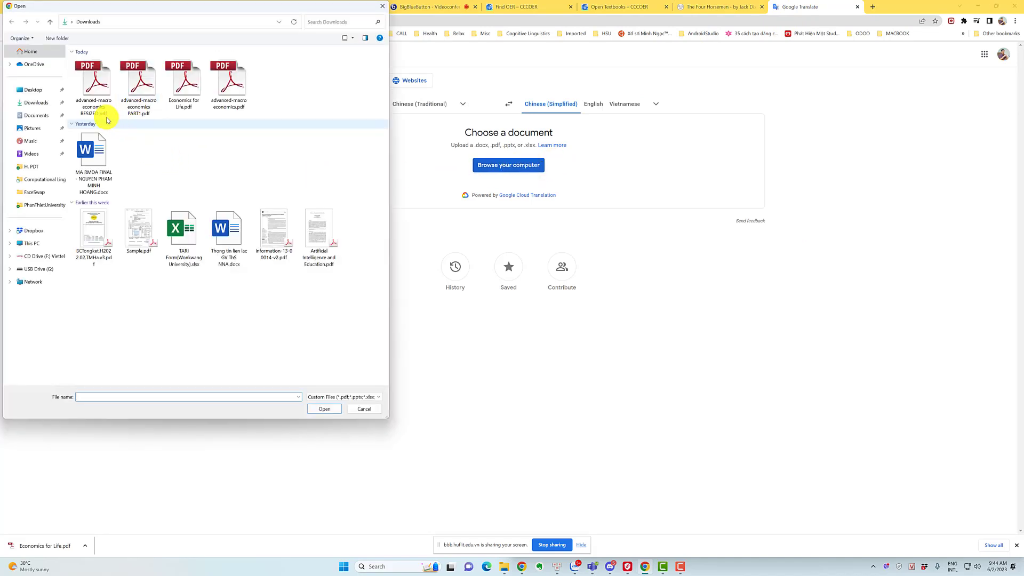
double_click(92, 101)
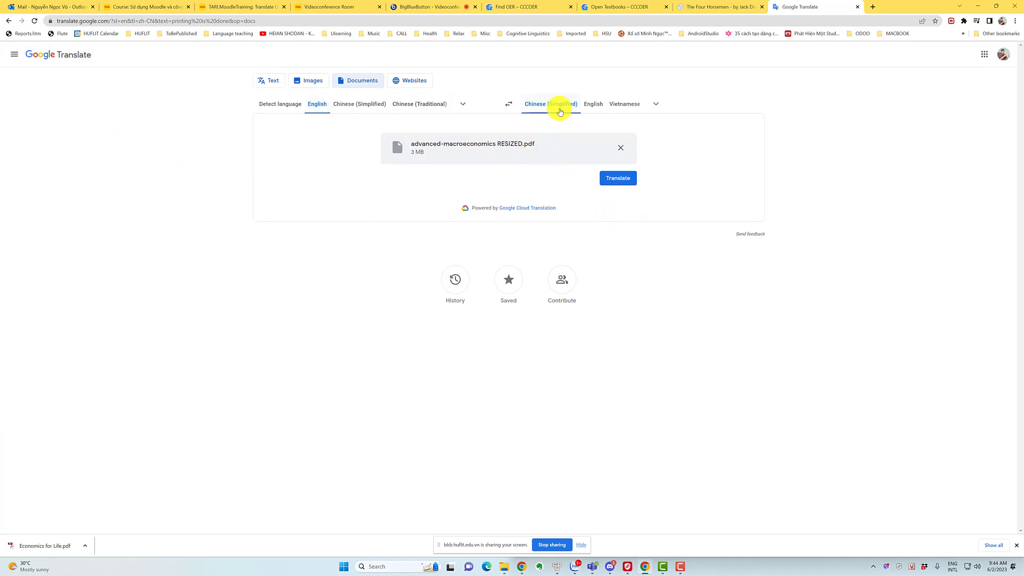
left_click(621, 185)
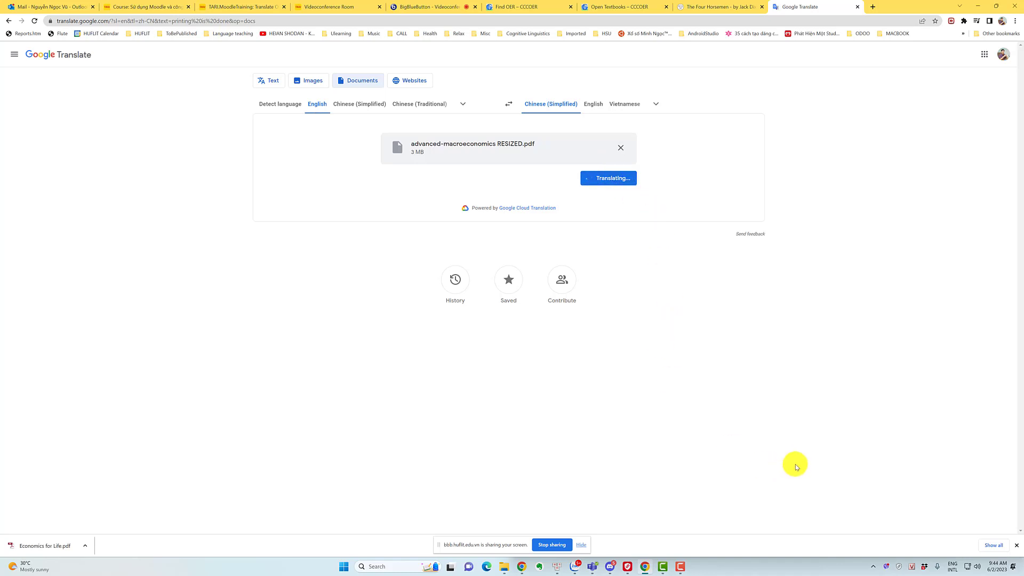
left_click_drag(514, 544, 775, 168)
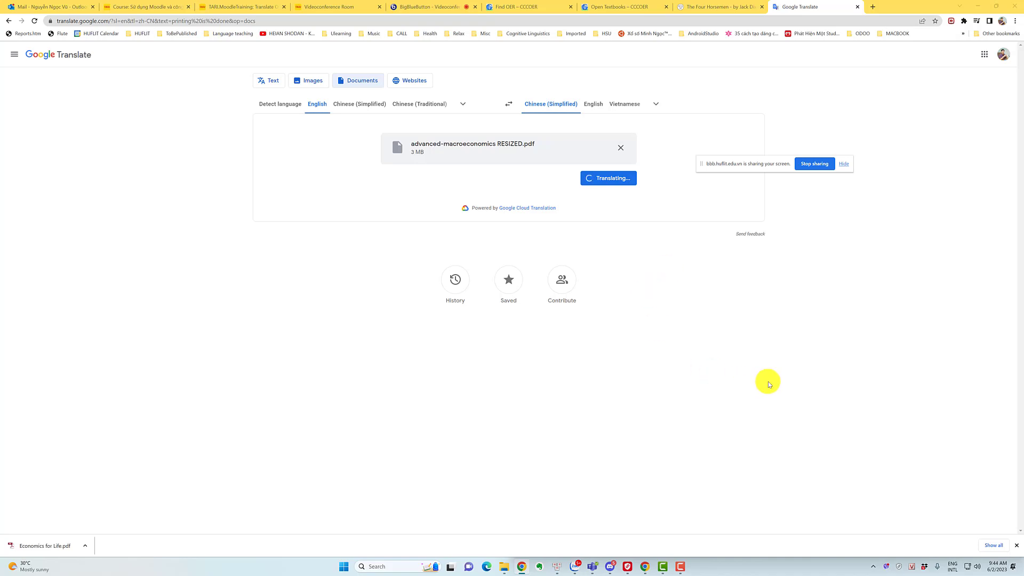
left_click(1017, 546)
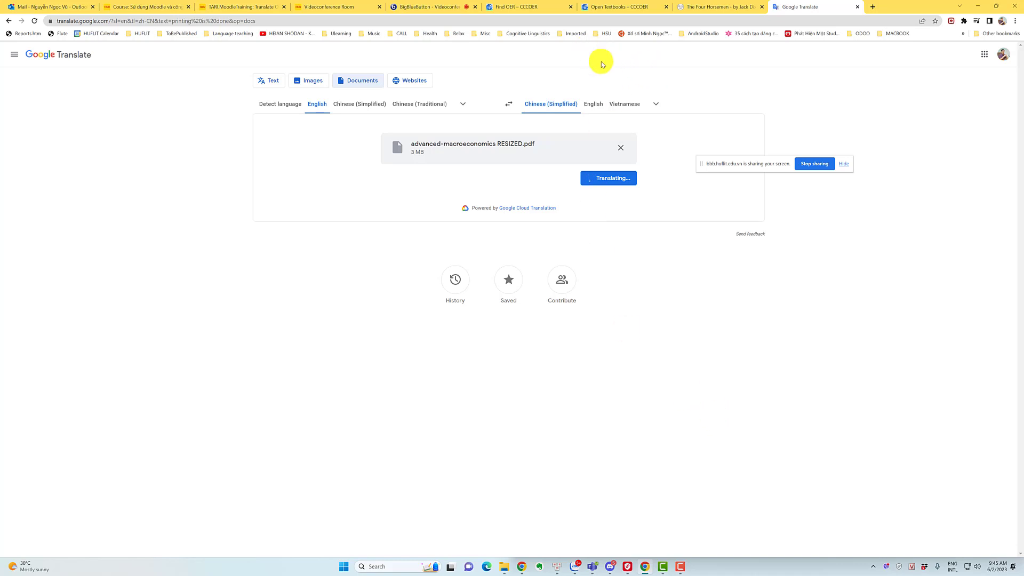
Step: Look over CCCOER's Find OER page and its list of Open Textbooks sources
left_click(536, 9)
scroll(616, 205, "up", 4)
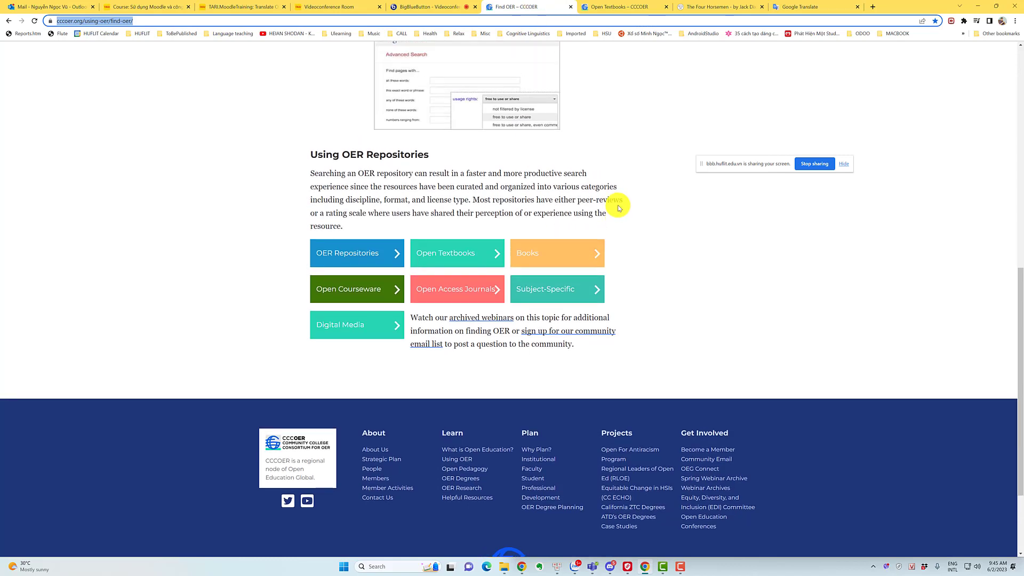
scroll(619, 208, "up", 6)
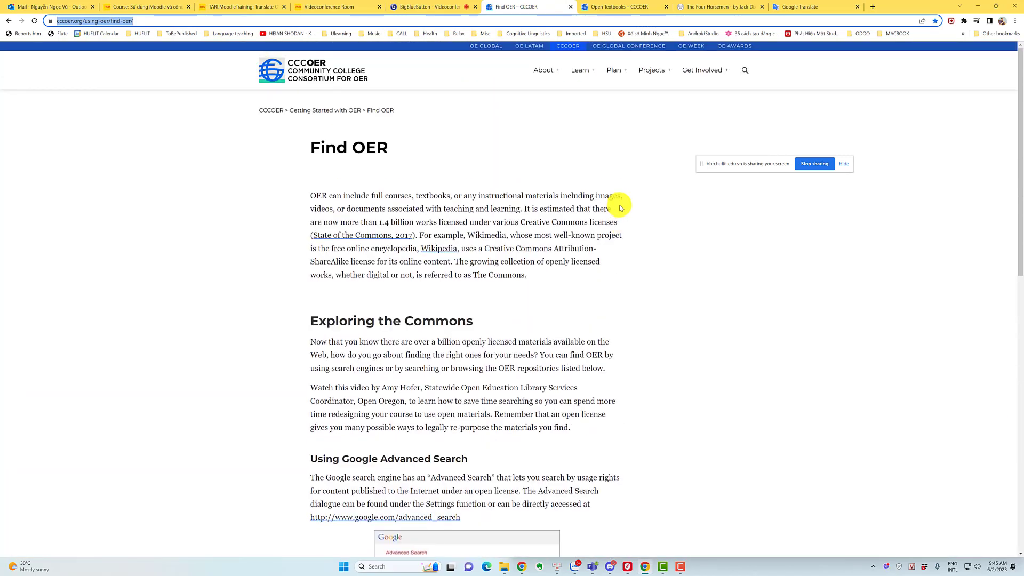
scroll(620, 209, "down", 12)
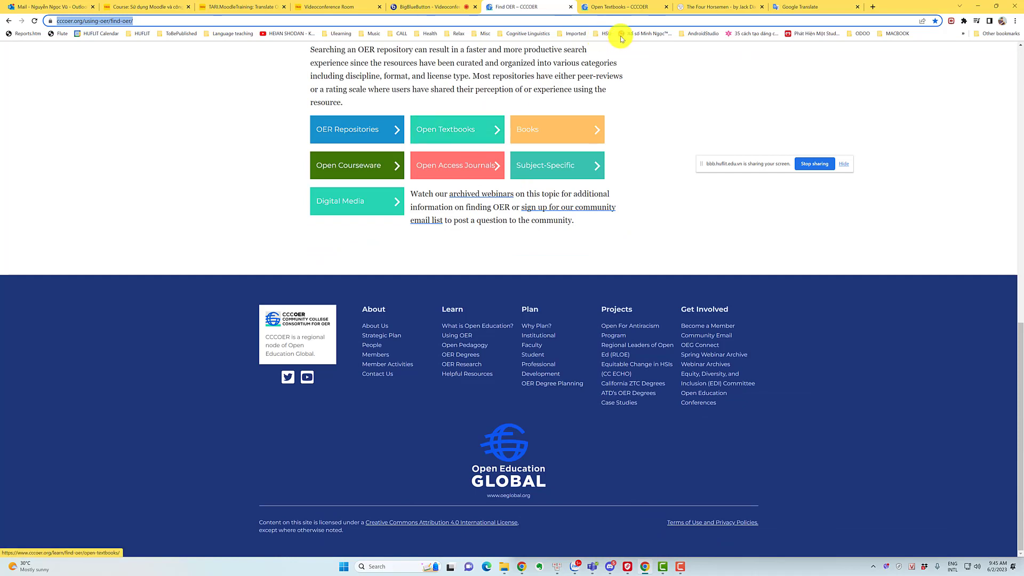
left_click(630, 8)
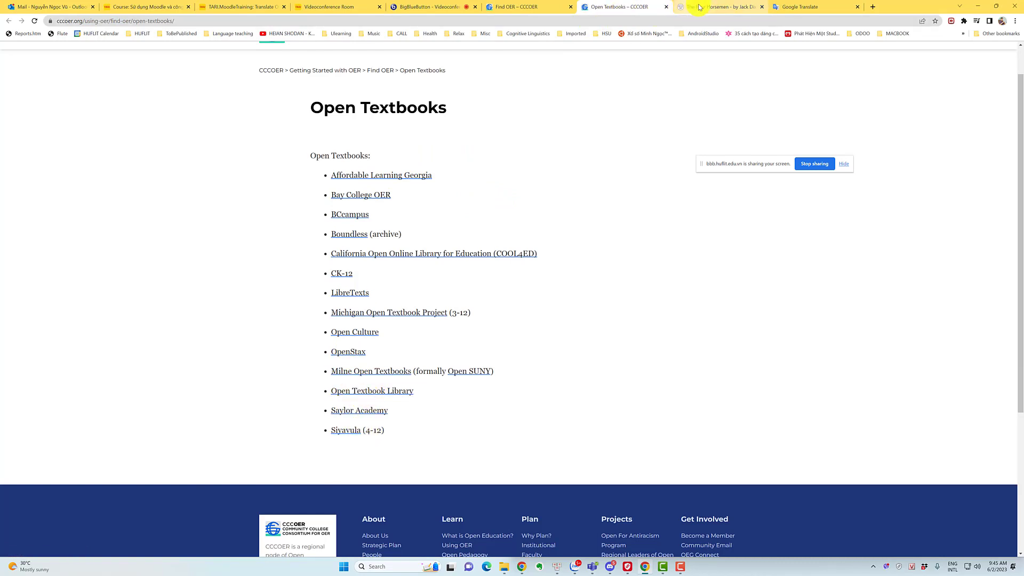
Step: Close The Four Horsemen article and move the screen-sharing notice off the Google Translate document area
left_click(715, 7)
scroll(489, 204, "up", 15)
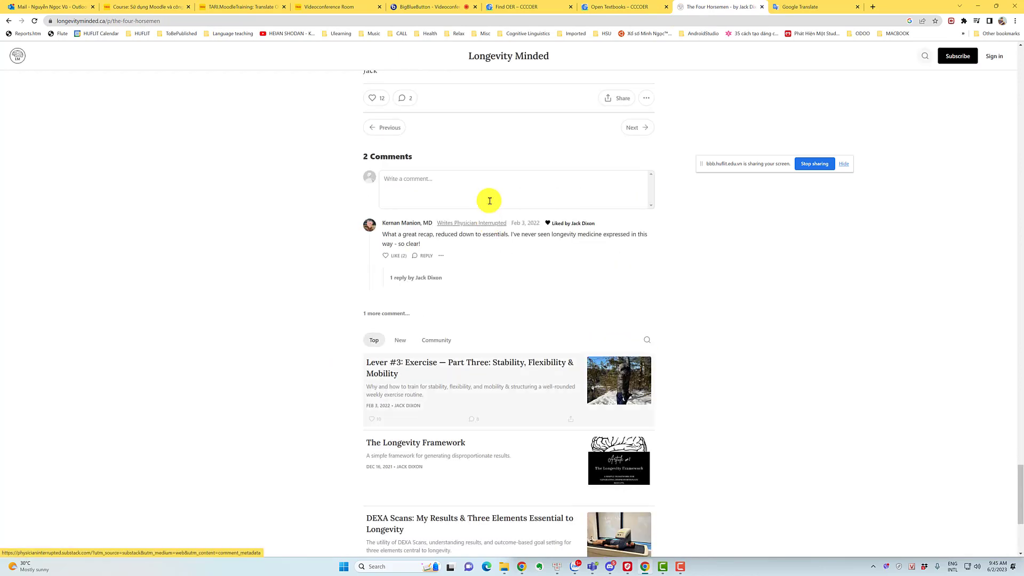
left_click(761, 7)
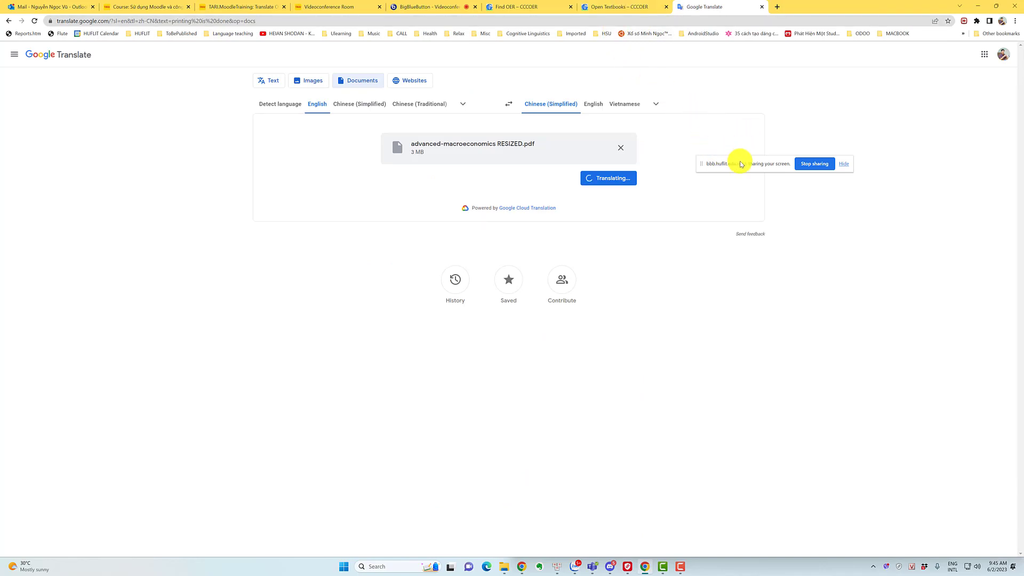
left_click_drag(745, 168, 890, 22)
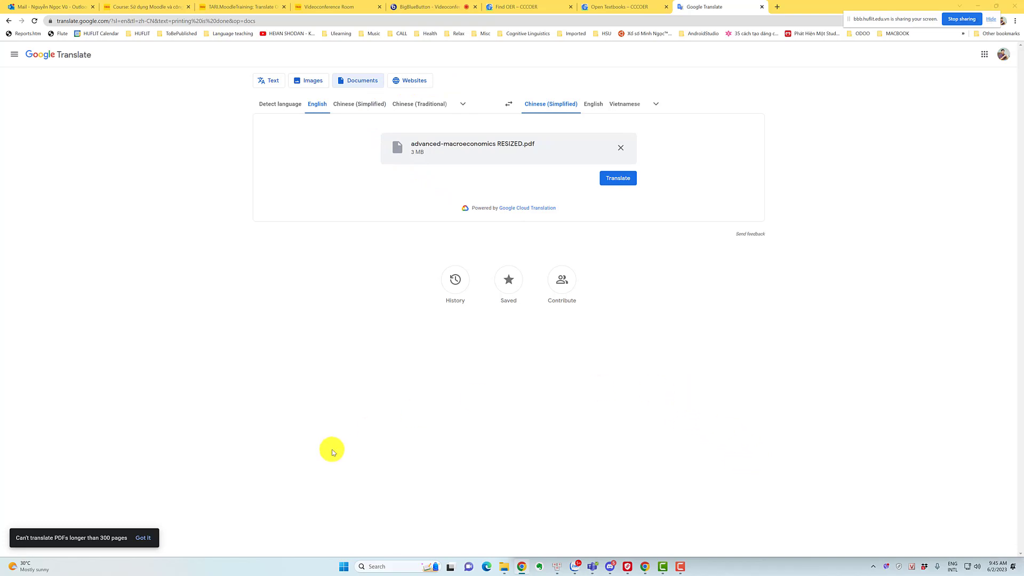
Step: Dismiss the translation notice and replace the uploaded document with advanced-macroeconomics PART1.pdf from Downloads
left_click(142, 538)
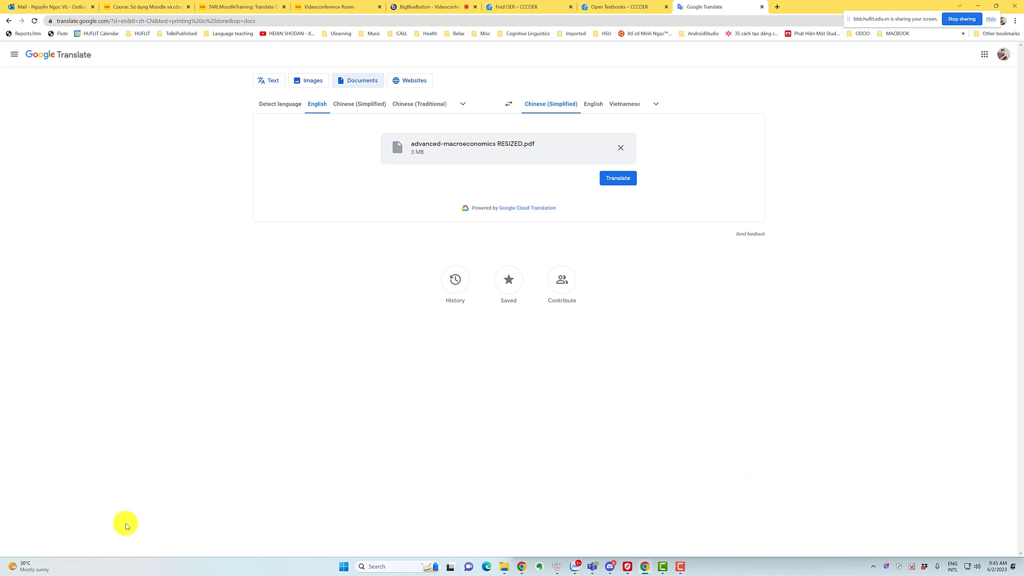
left_click(622, 149)
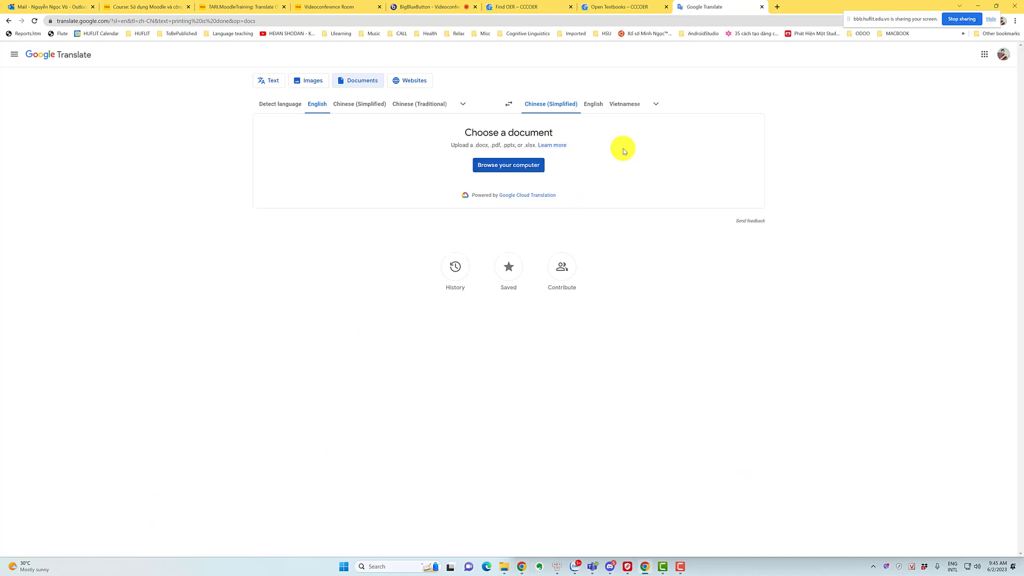
left_click(511, 166)
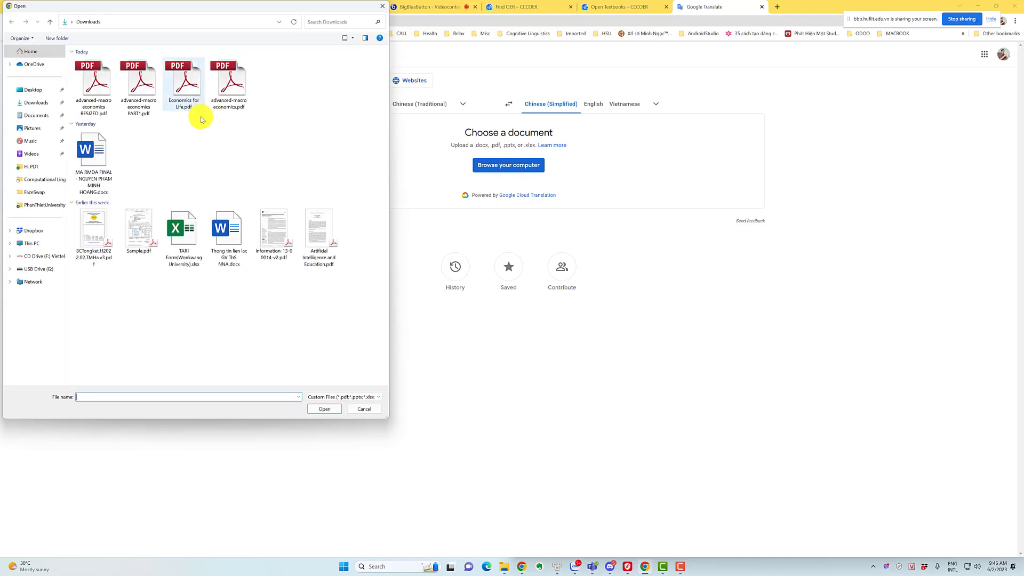
double_click(134, 99)
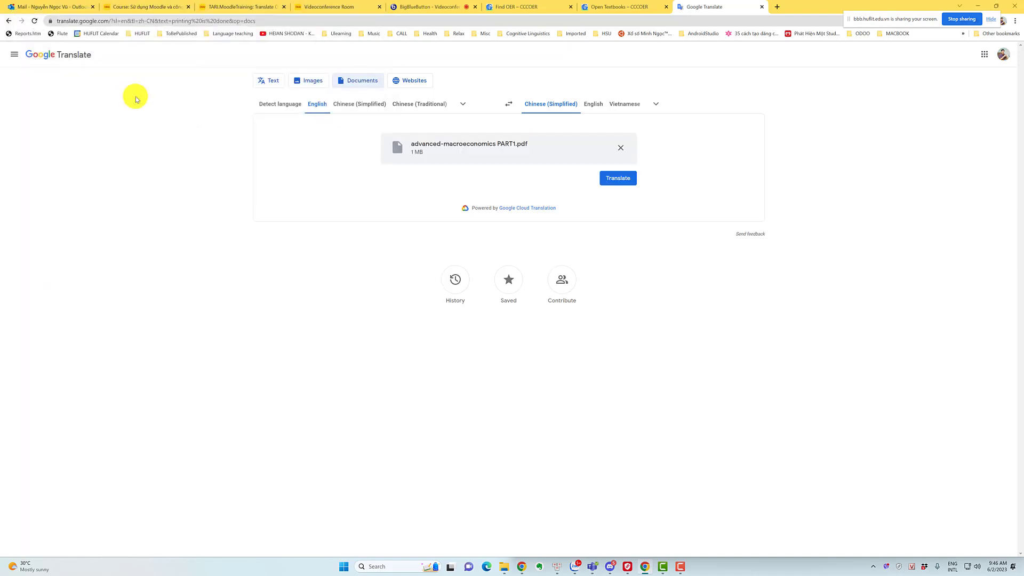
Step: Start translating advanced-macroeconomics PART1.pdf into Chinese (Simplified), and open Economics for Life.pdf from the Downloads folder
left_click(618, 180)
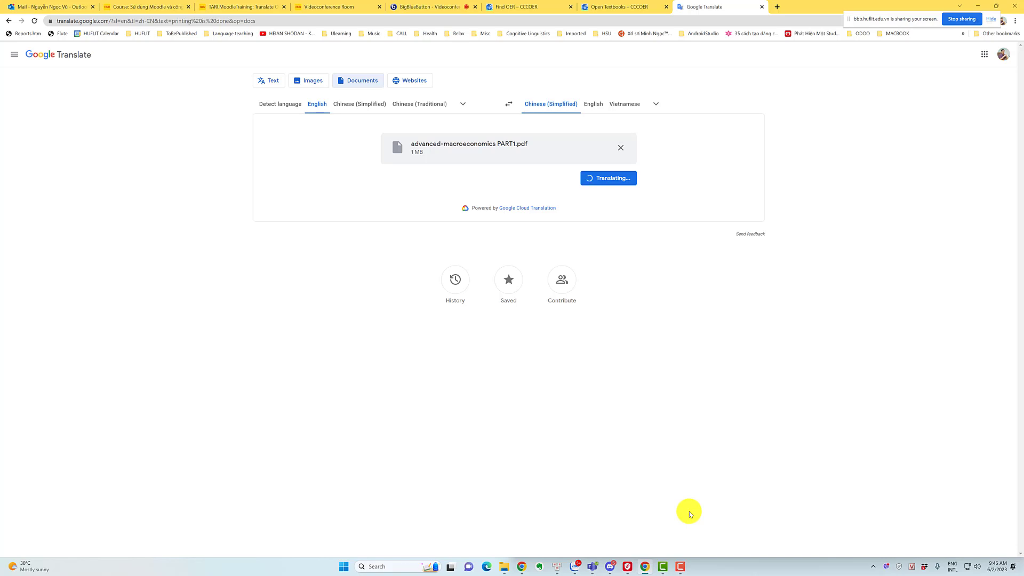
left_click(504, 567)
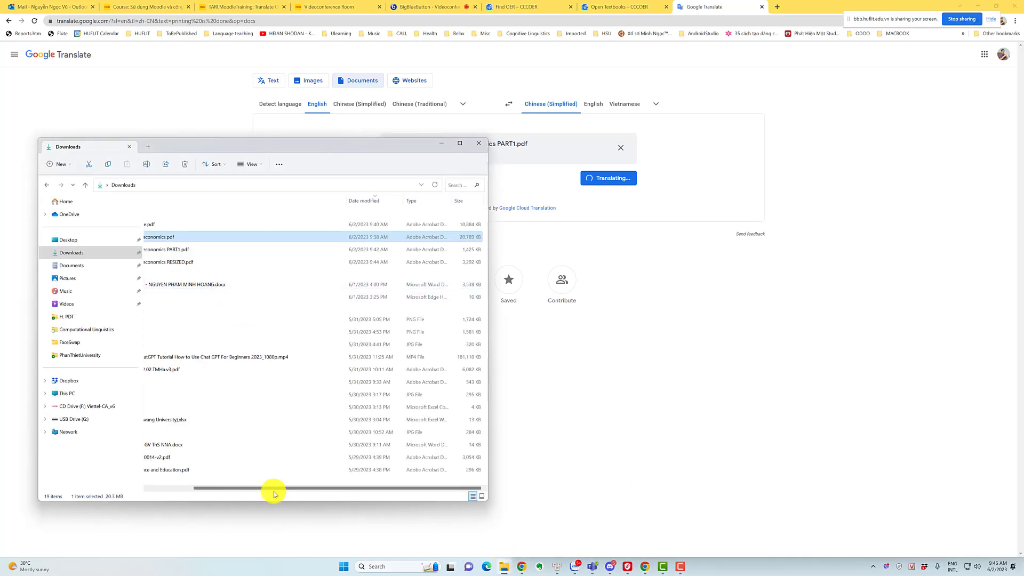
left_click_drag(272, 488, 171, 480)
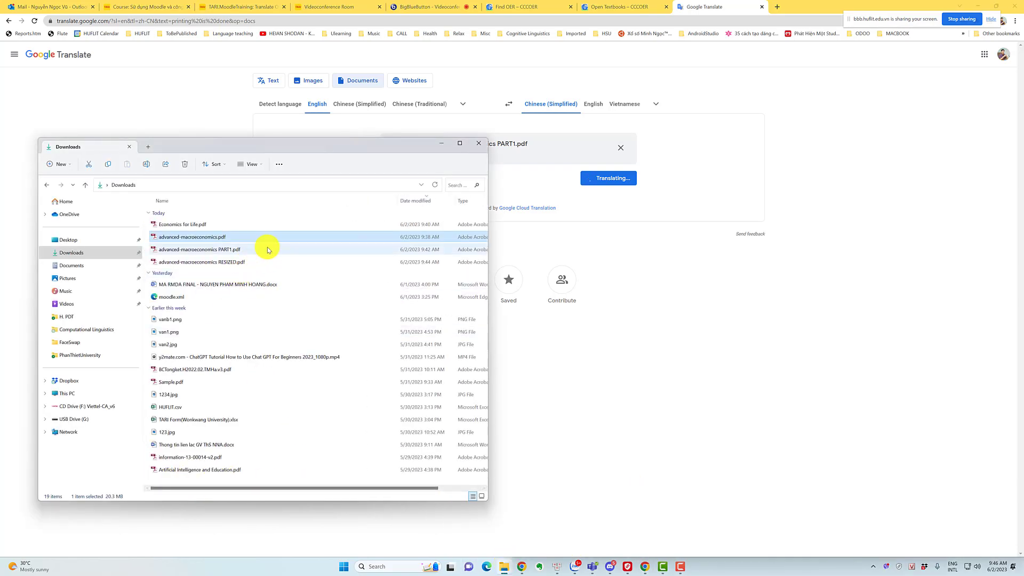
left_click(195, 227)
double_click(239, 230)
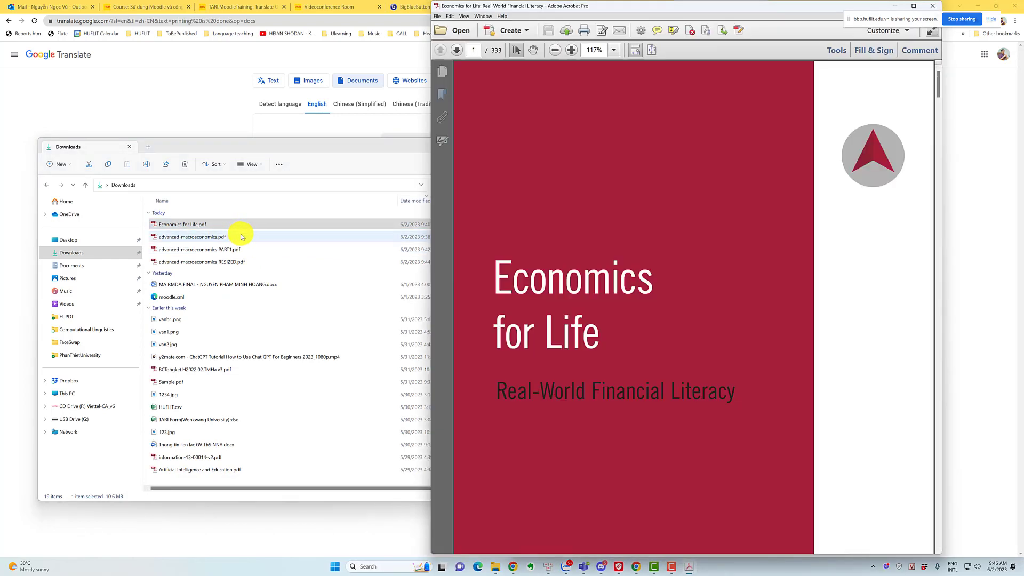
Step: Print only the first 190 pages of Economics for Life with Adobe PDF as the printer
left_click(437, 17)
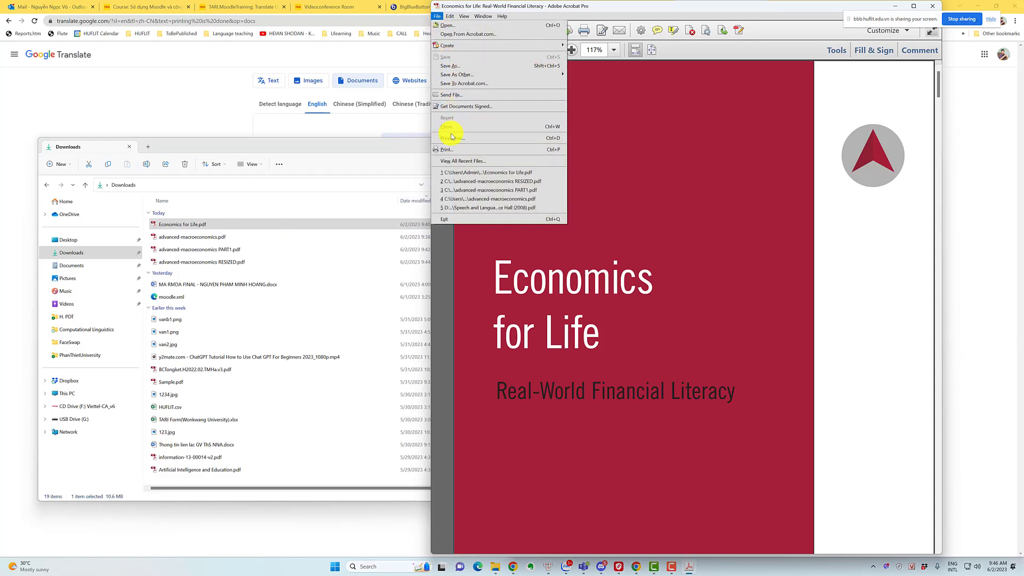
left_click(449, 149)
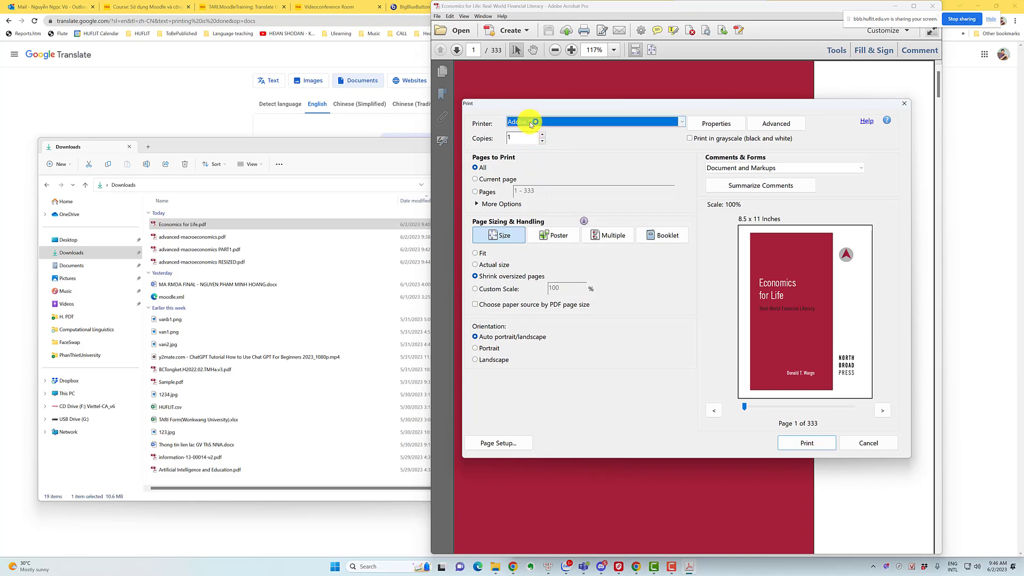
left_click(531, 123)
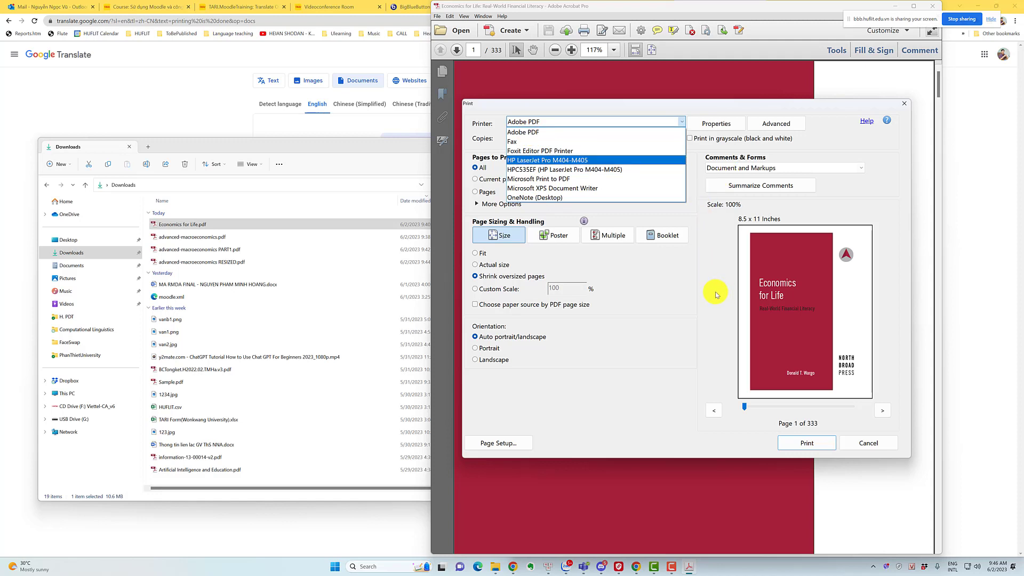
left_click(716, 294)
left_click(485, 191)
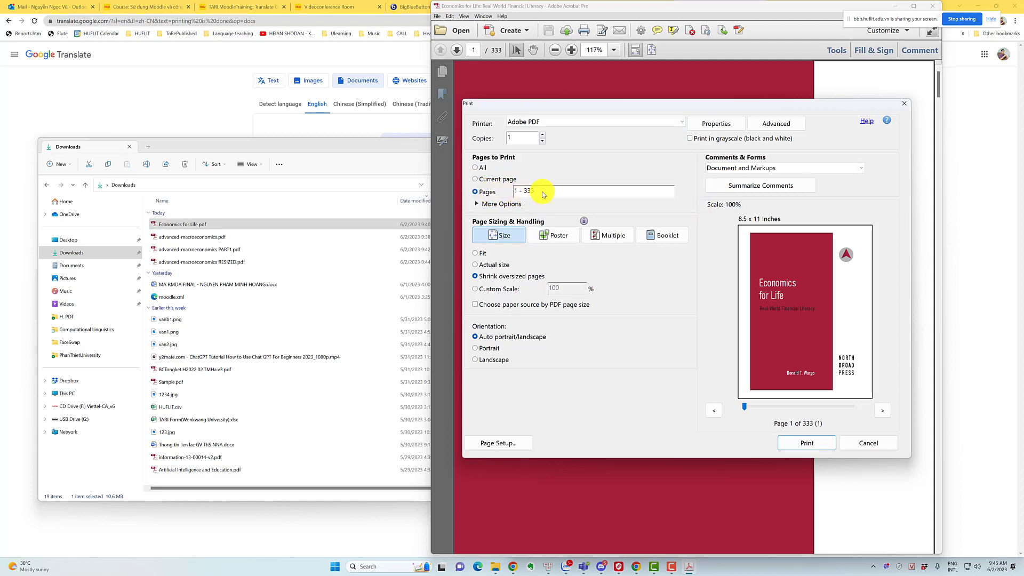
left_click_drag(543, 194, 499, 192)
left_click(804, 449)
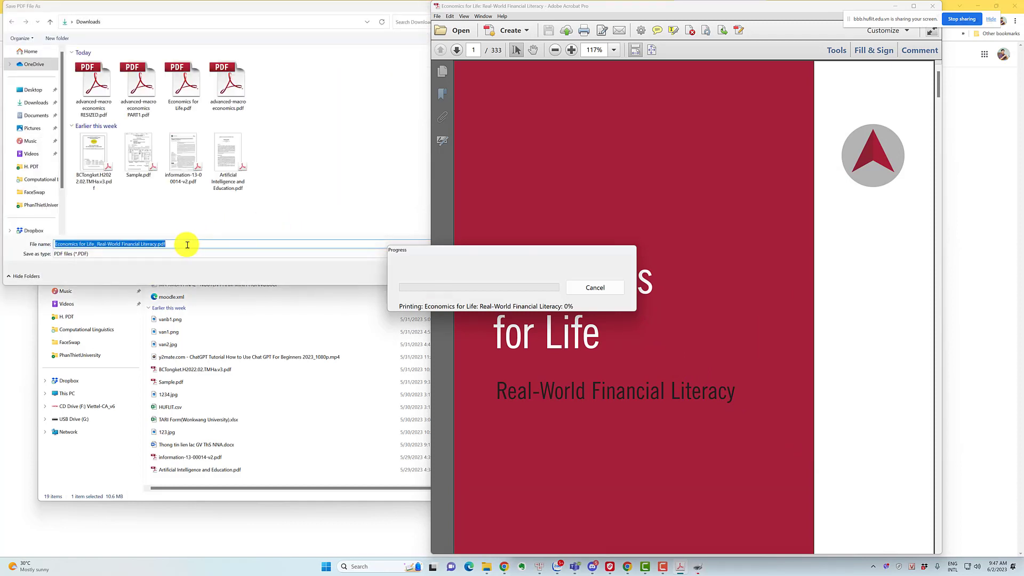
Step: Save the printed file in Downloads as Economics for Life_ Real-World Financial Literacy PART1.pdf and move the PDF creation progress window aside
left_click(157, 244)
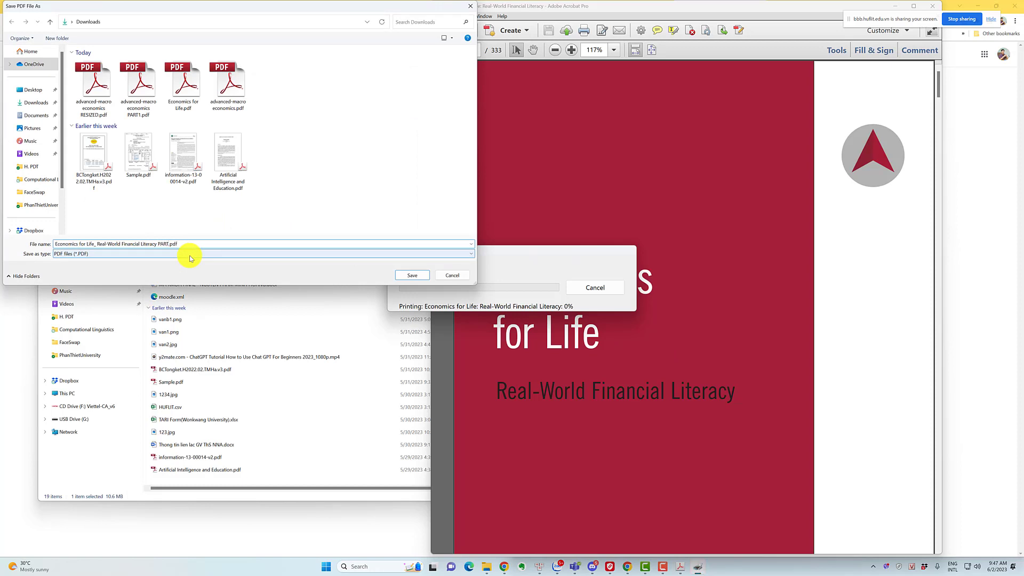
key("Return")
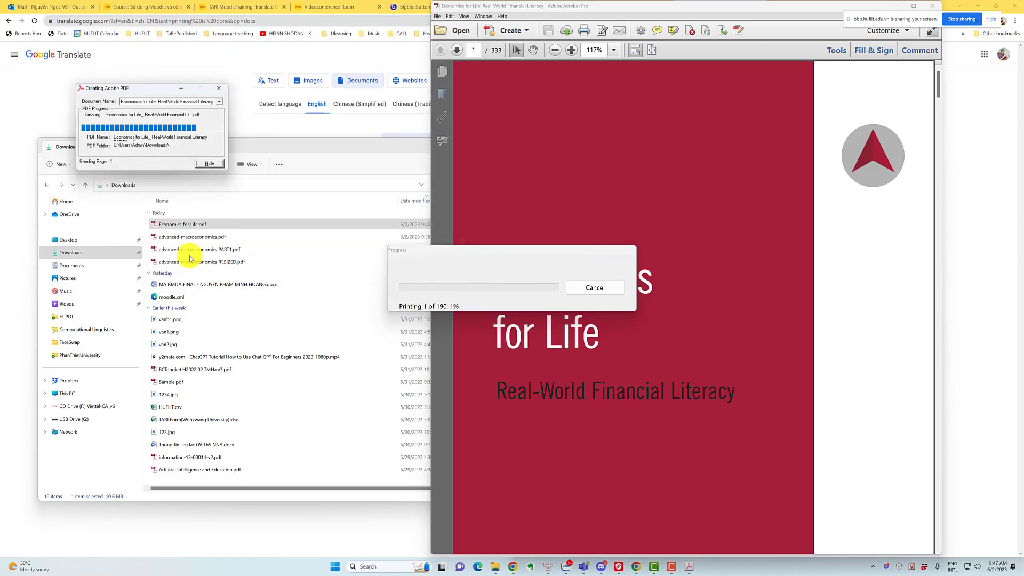
left_click_drag(144, 89, 499, 186)
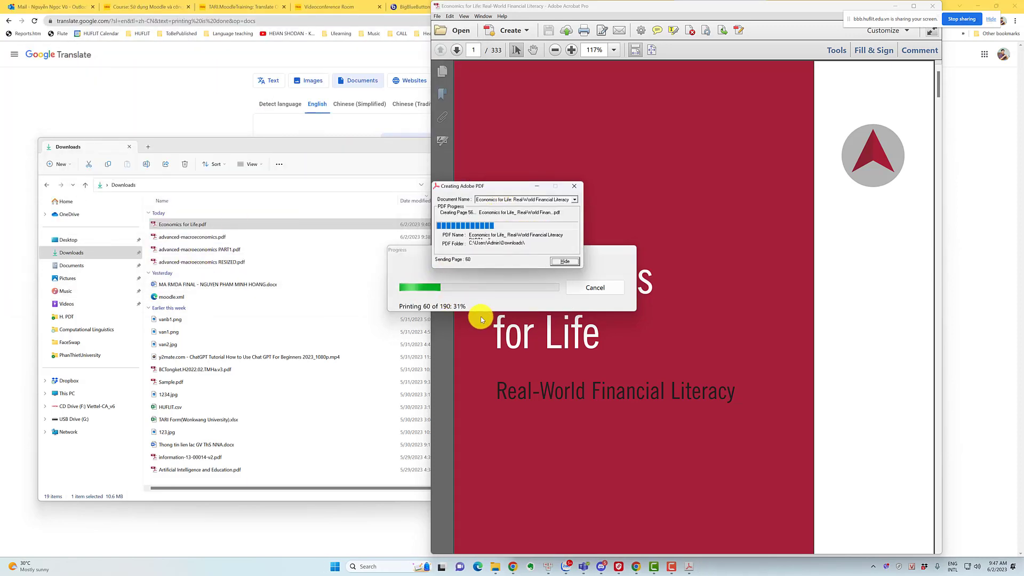
Step: Return to Google Translate, download the translation of advanced-macroeconomics PART1.pdf and open the downloaded file in the browser
left_click(637, 570)
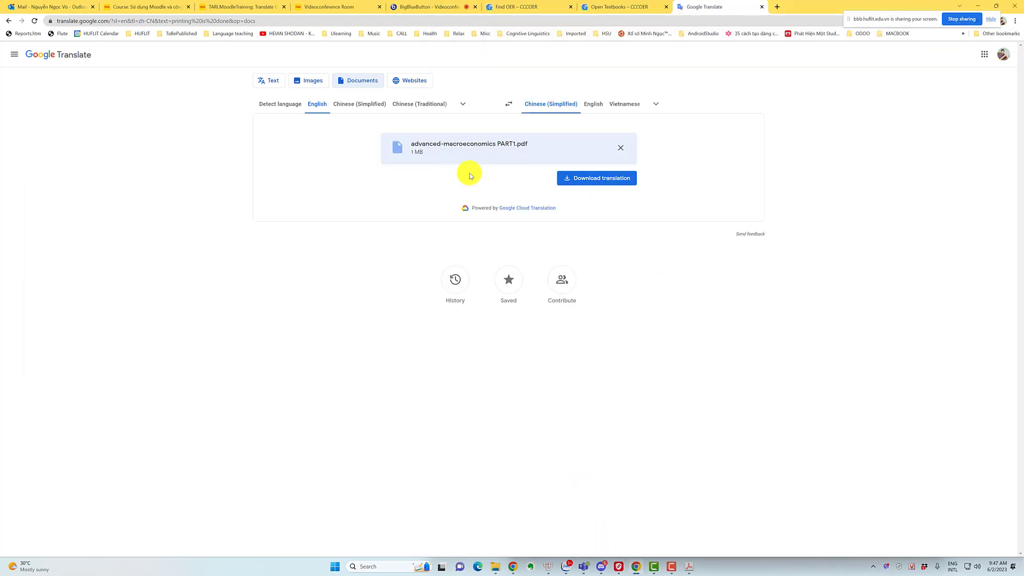
left_click(591, 180)
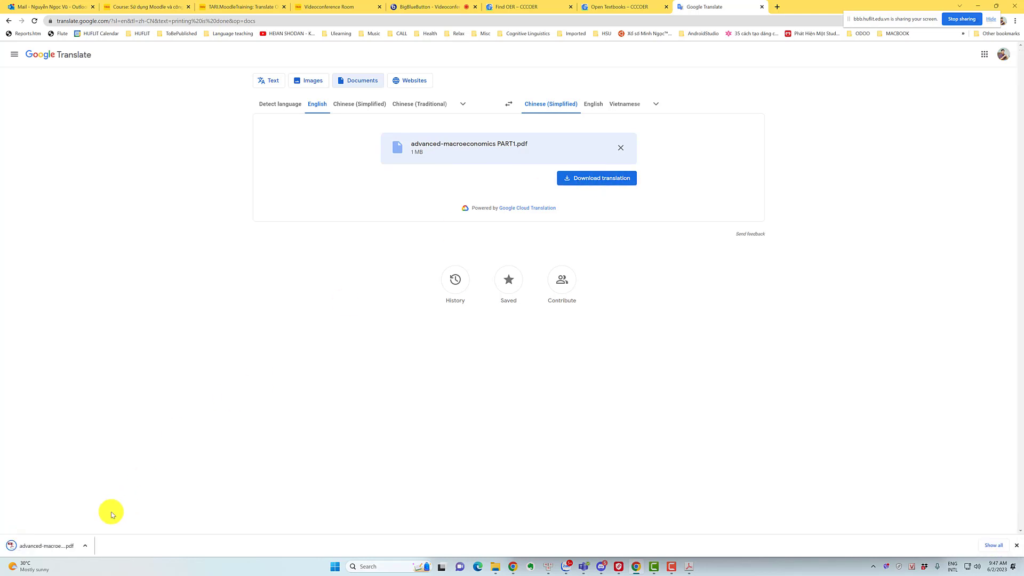
left_click(53, 544)
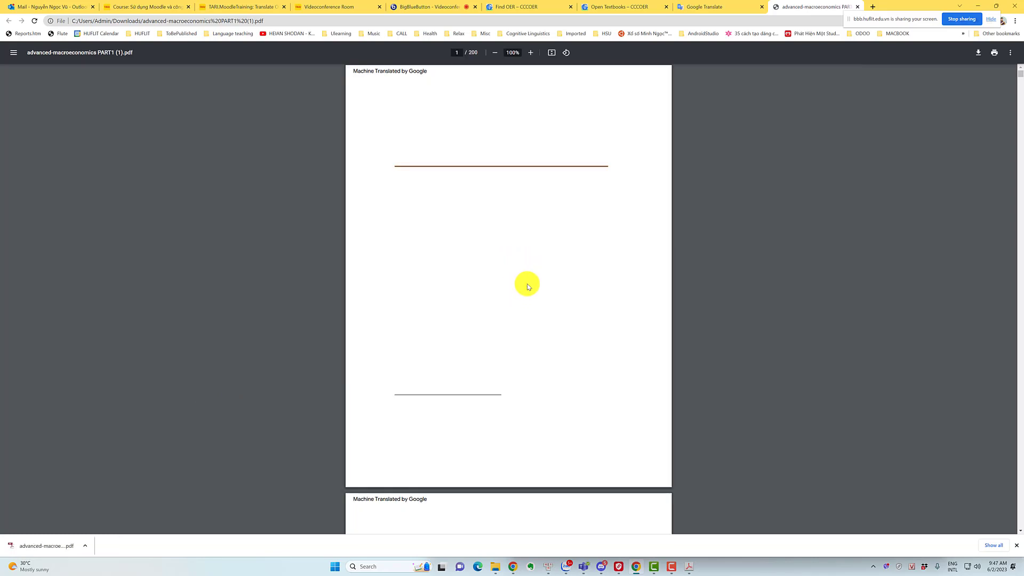
Step: Look through the first pages of the translated advanced-macroeconomics PART1 (1).pdf to check the translated text
scroll(536, 277, "down", 2)
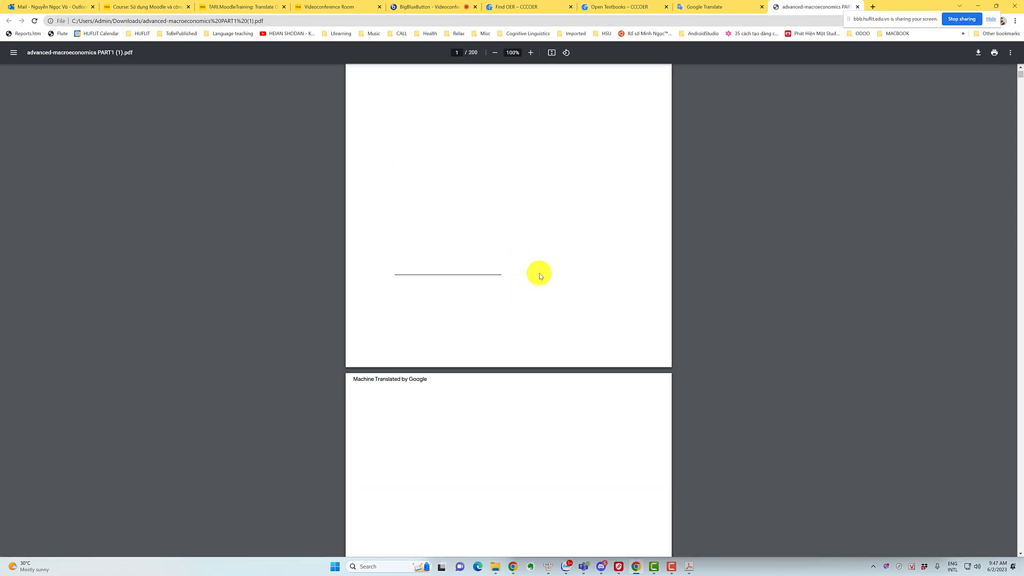
scroll(540, 275, "down", 5)
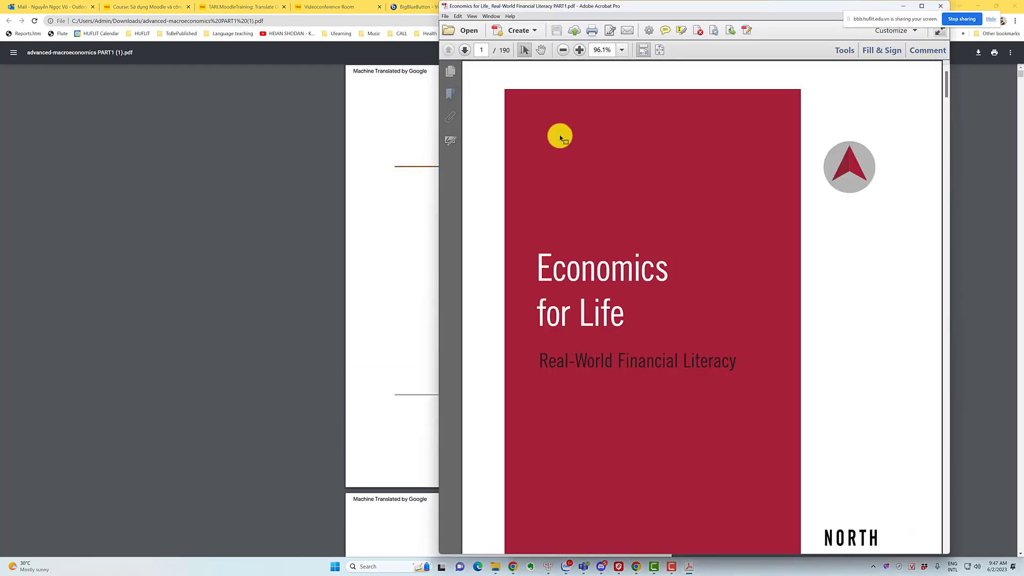
left_click(424, 95)
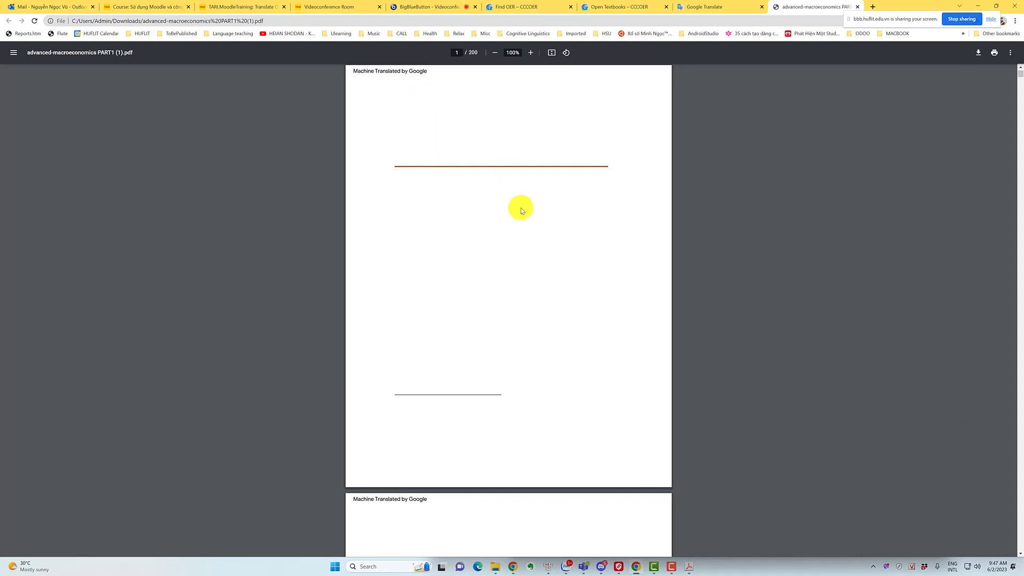
scroll(526, 206, "down", 3)
scroll(528, 205, "down", 3)
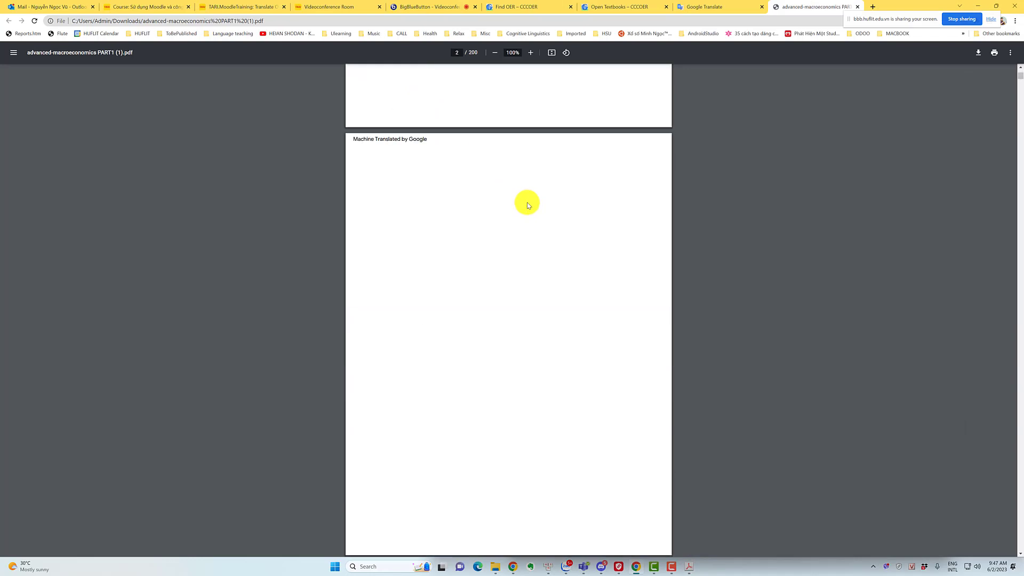
scroll(528, 205, "down", 7)
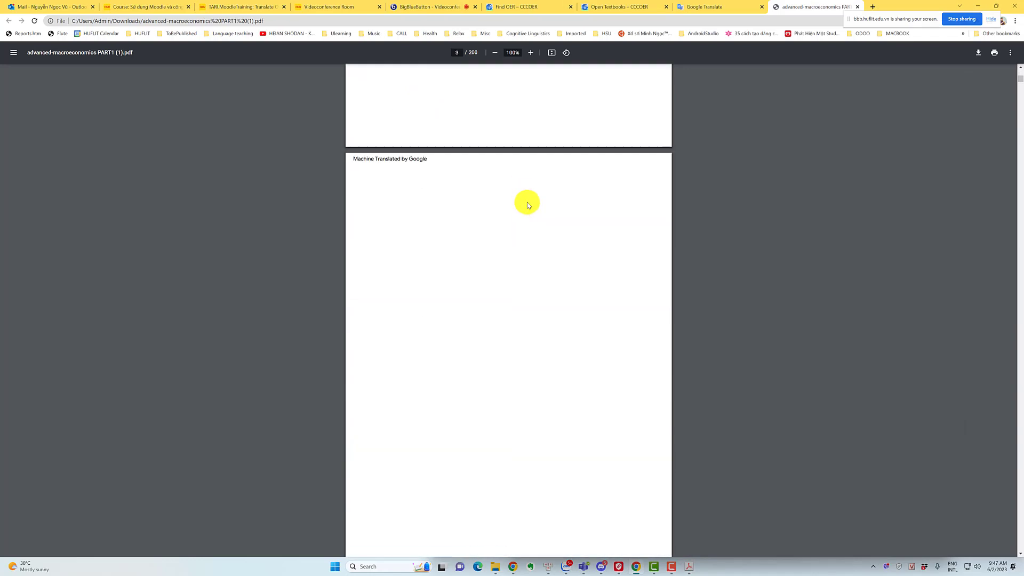
scroll(527, 205, "down", 3)
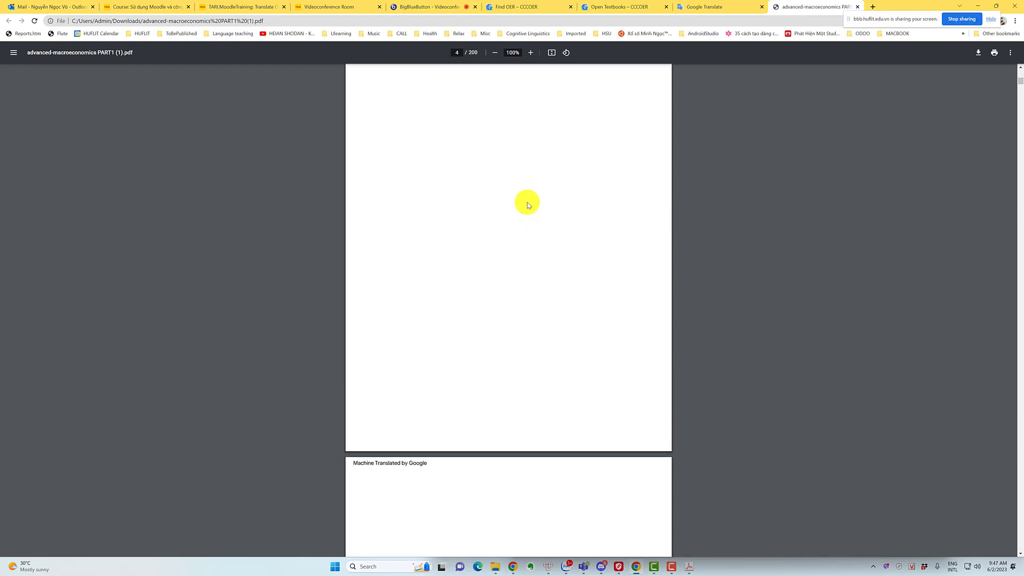
scroll(527, 205, "down", 9)
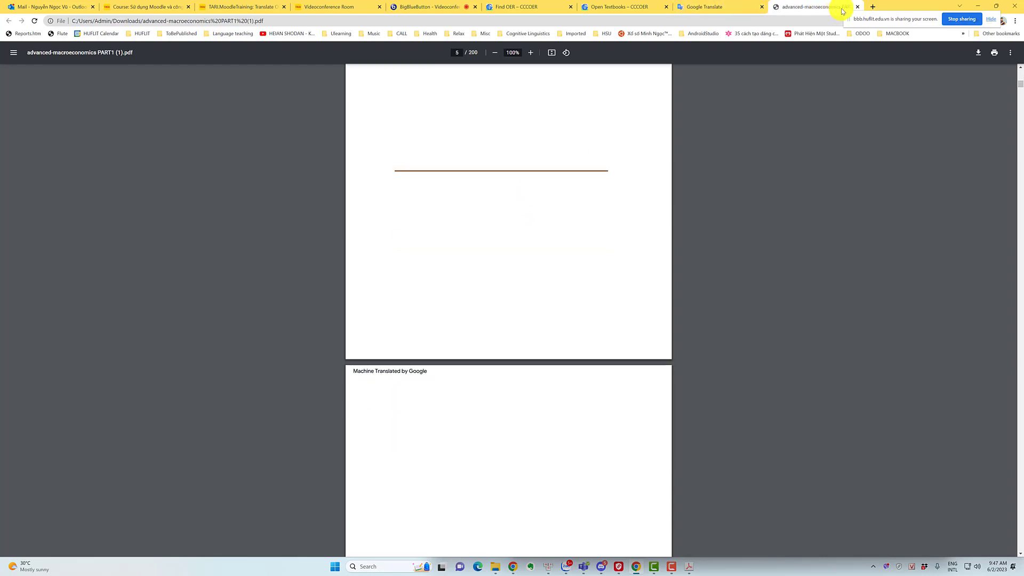
Step: Download the translated document from Google Translate again and show the new file in its folder
left_click(707, 10)
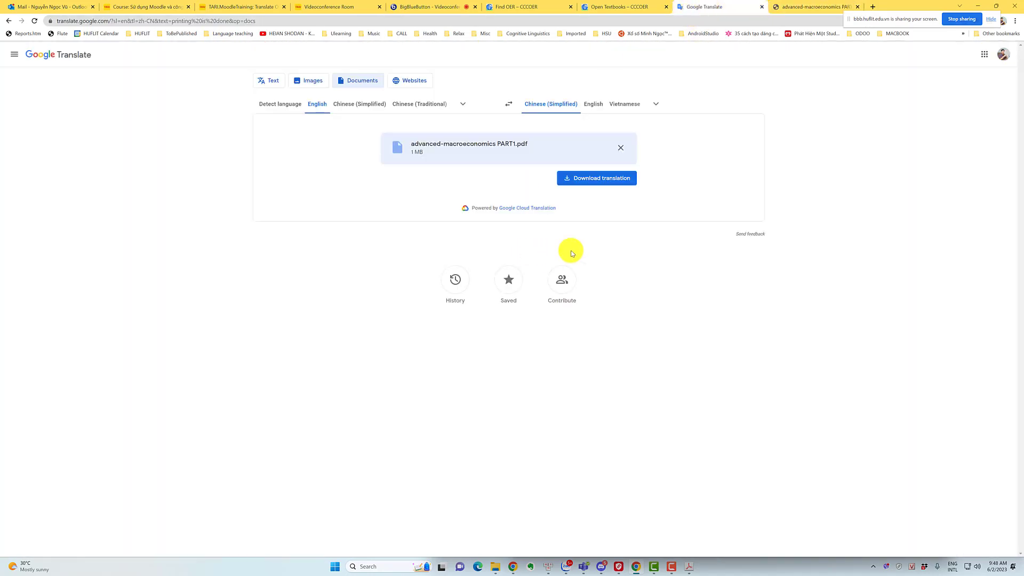
left_click(603, 181)
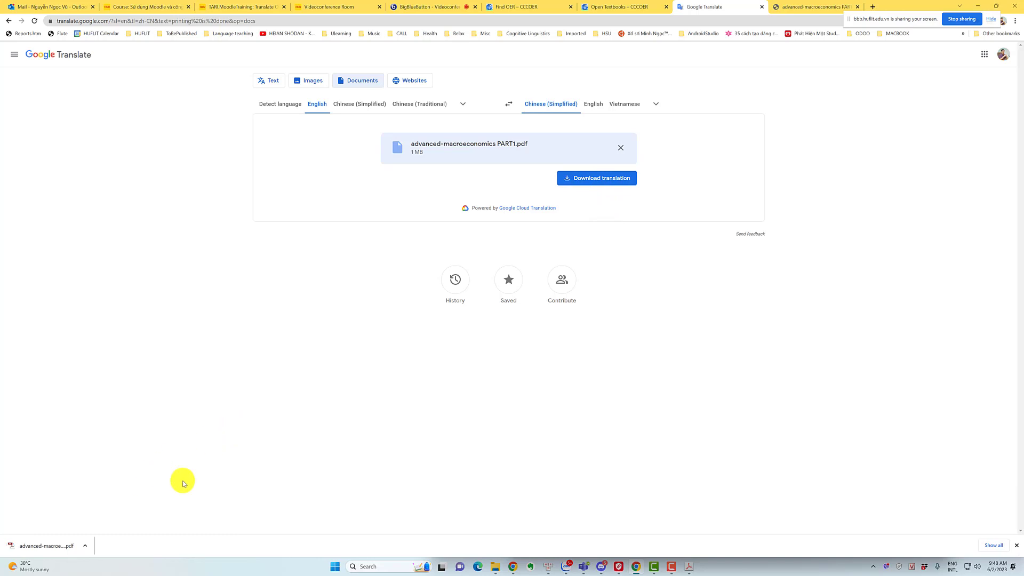
left_click(86, 545)
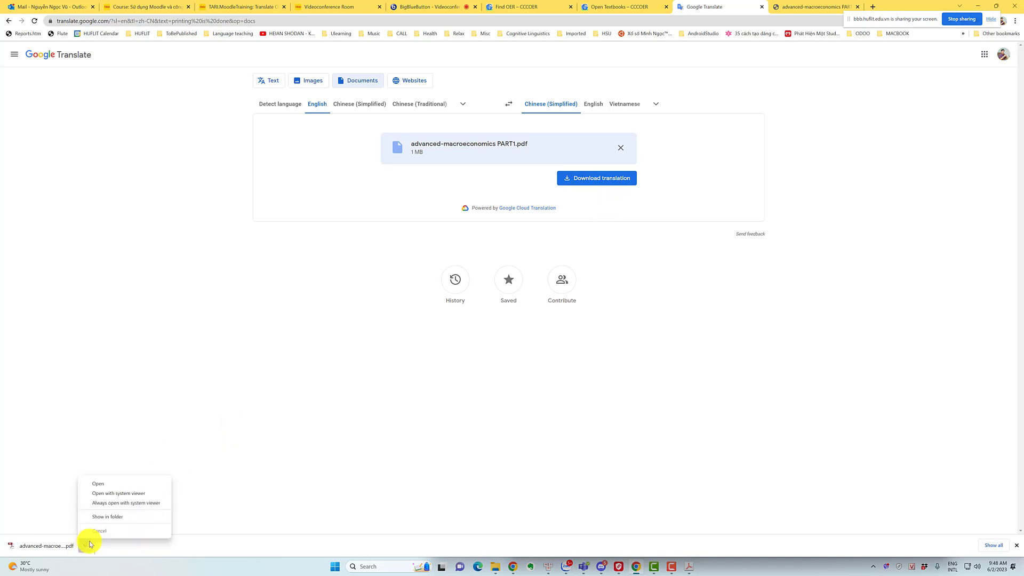
left_click(109, 520)
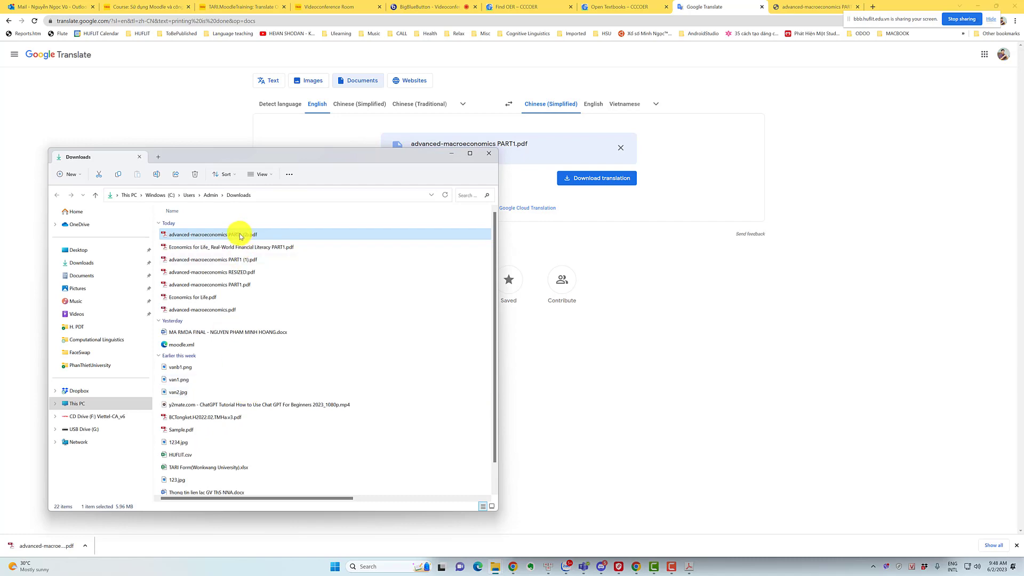
Step: Open advanced-macroeconomics PART1 (2).pdf with Adobe Acrobat and check its translated content in the opening pages and around page 92
right_click(240, 236)
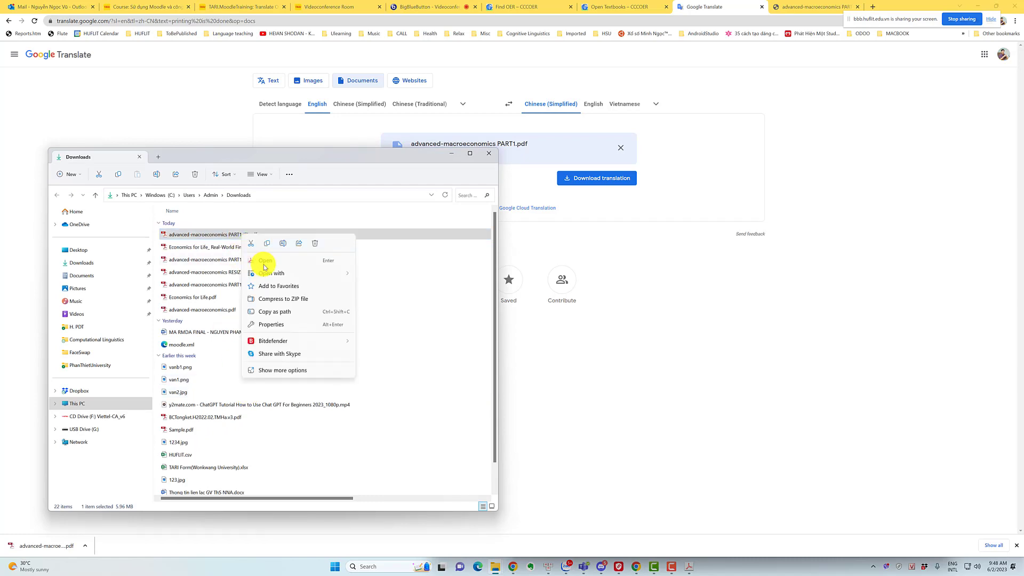
mouse_move(272, 274)
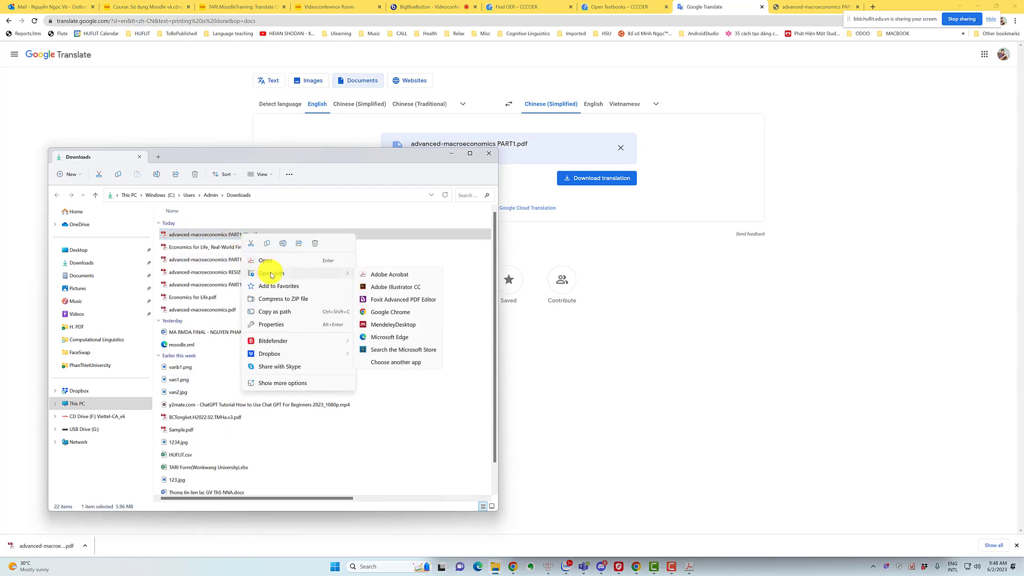
left_click(379, 275)
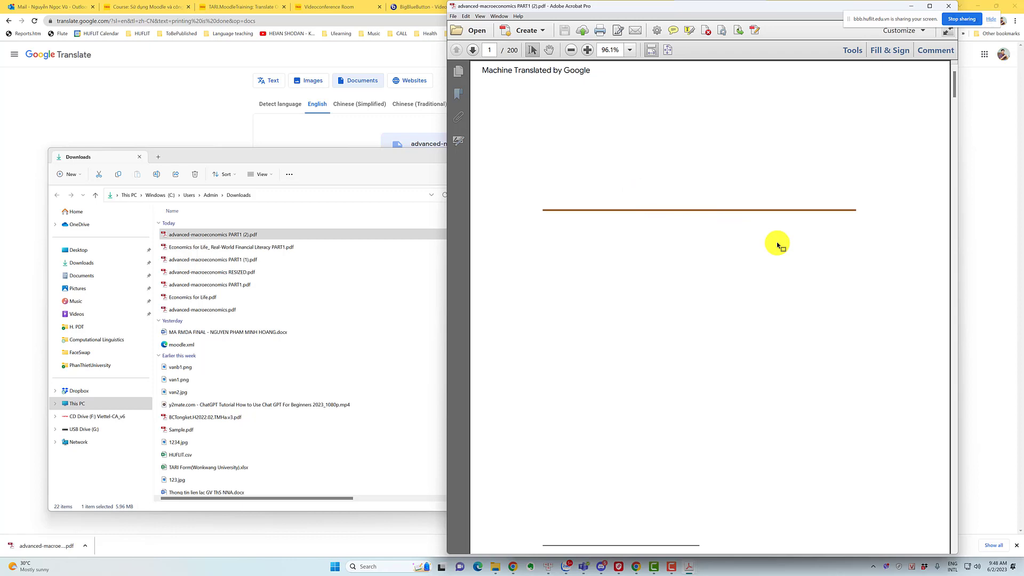
scroll(778, 245, "down", 10)
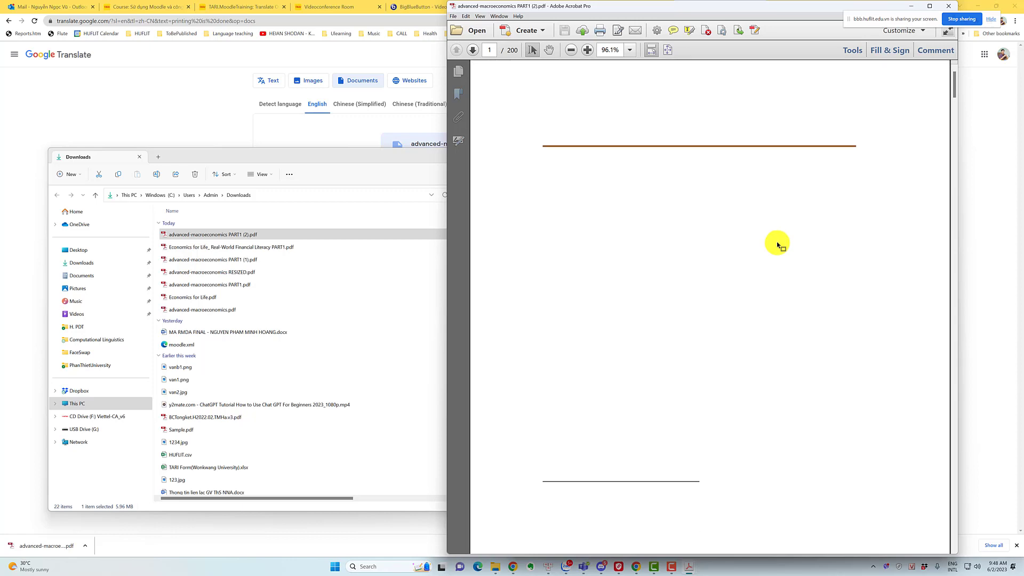
scroll(778, 245, "down", 5)
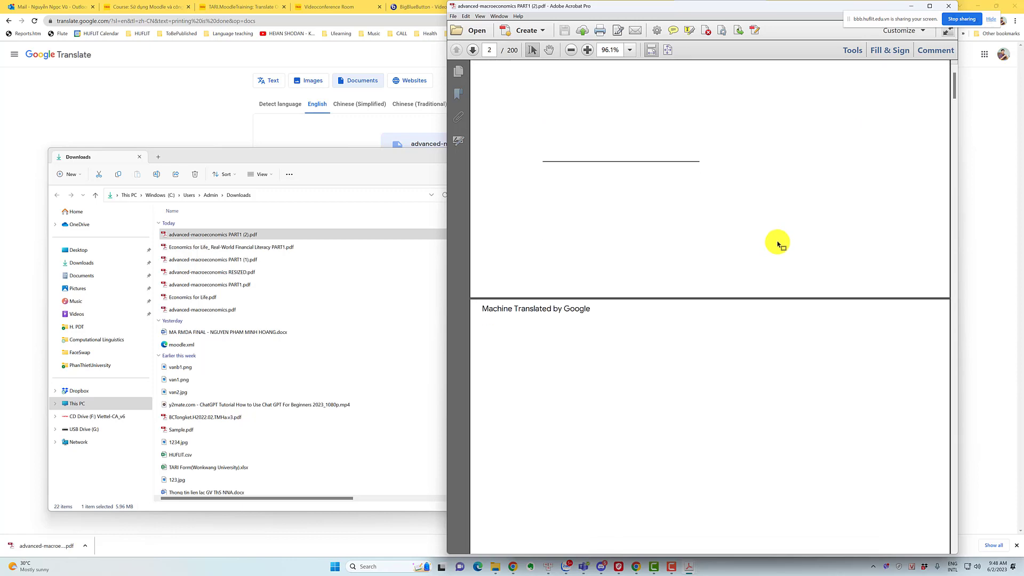
scroll(773, 241, "down", 4)
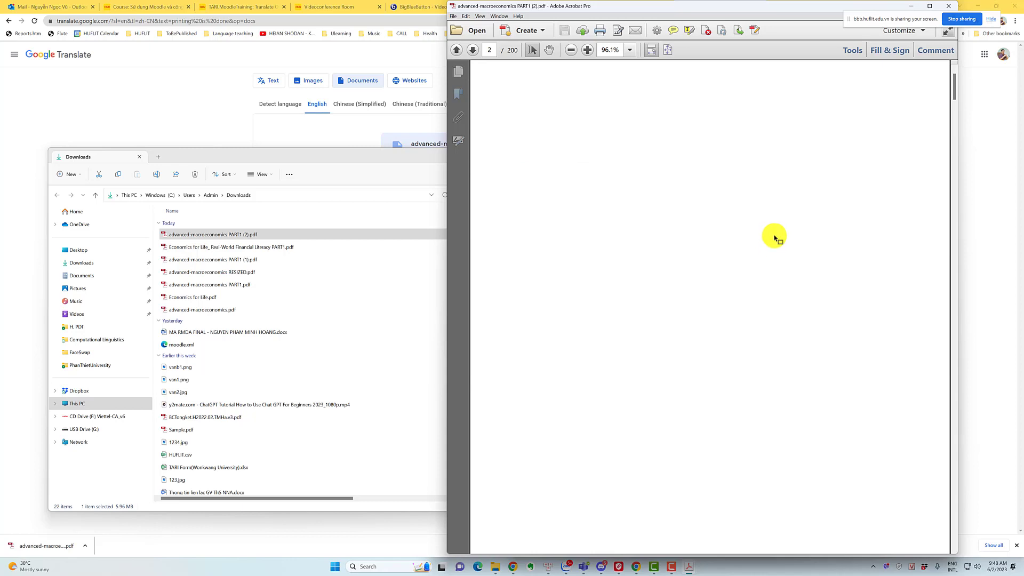
scroll(775, 239, "down", 7)
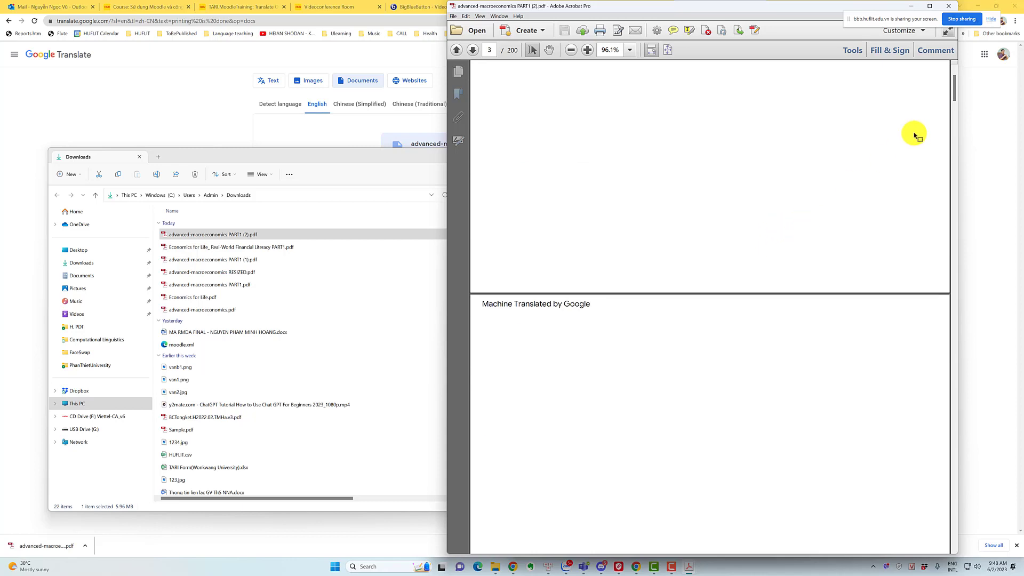
left_click_drag(955, 88, 953, 291)
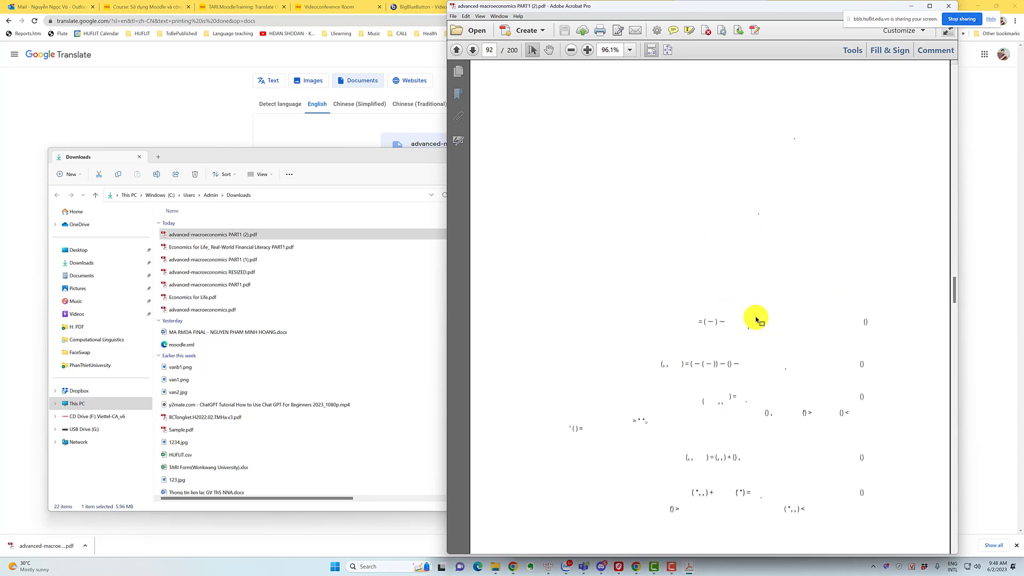
scroll(757, 317, "down", 4)
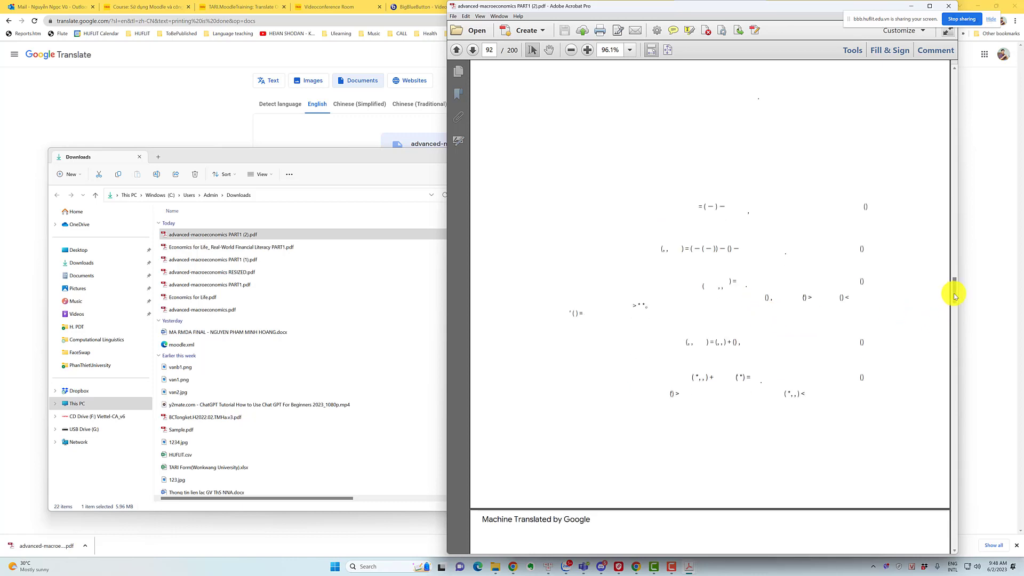
Step: Examine the translated text, formulas and figures of advanced-macroeconomics PART1 (2).pdf around pages 15, 37 and 116 to 117
left_click_drag(955, 286, 947, 119)
left_click_drag(948, 94, 951, 117)
scroll(681, 384, "up", 1)
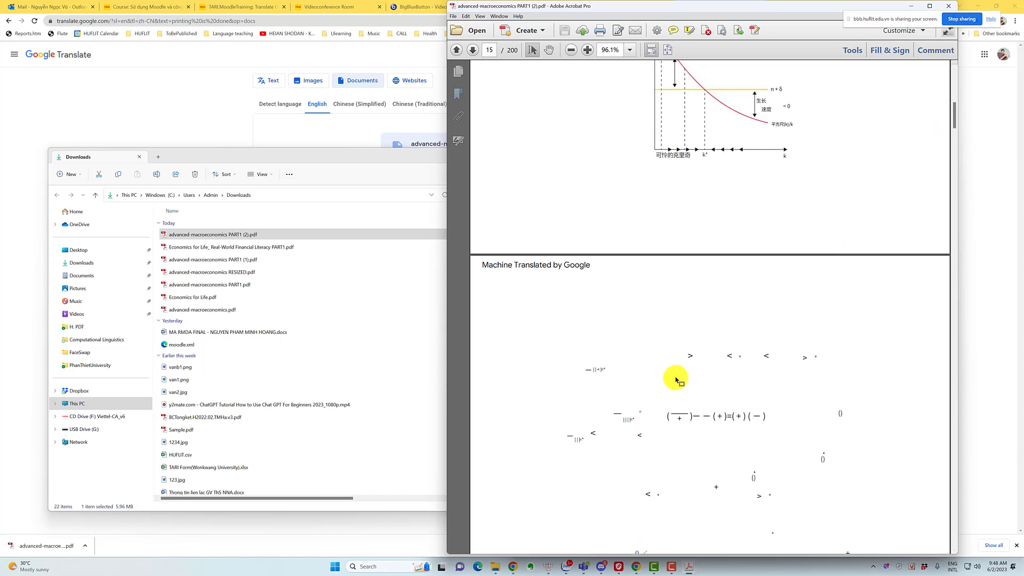
scroll(666, 376, "down", 10)
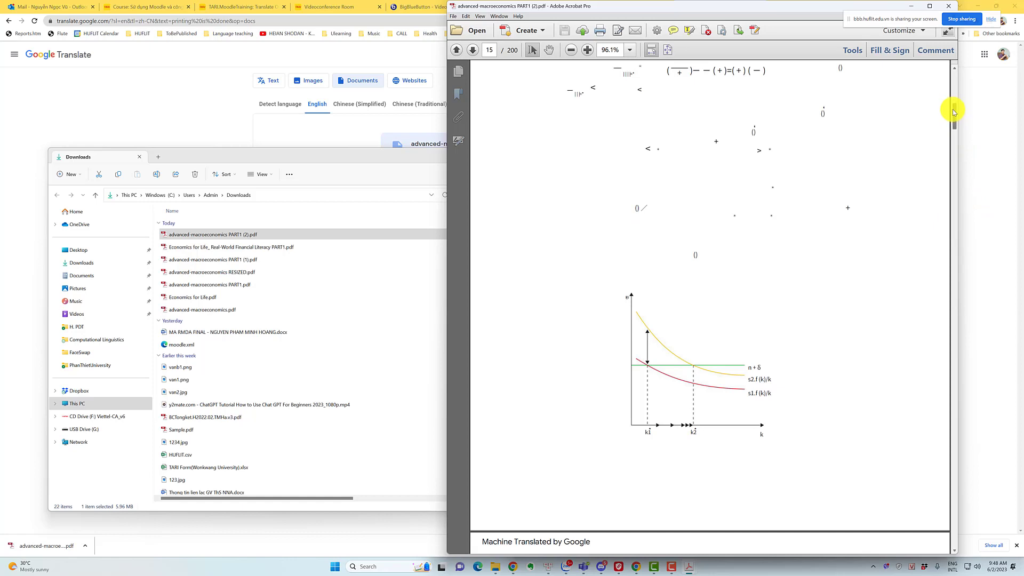
left_click_drag(954, 112, 957, 161)
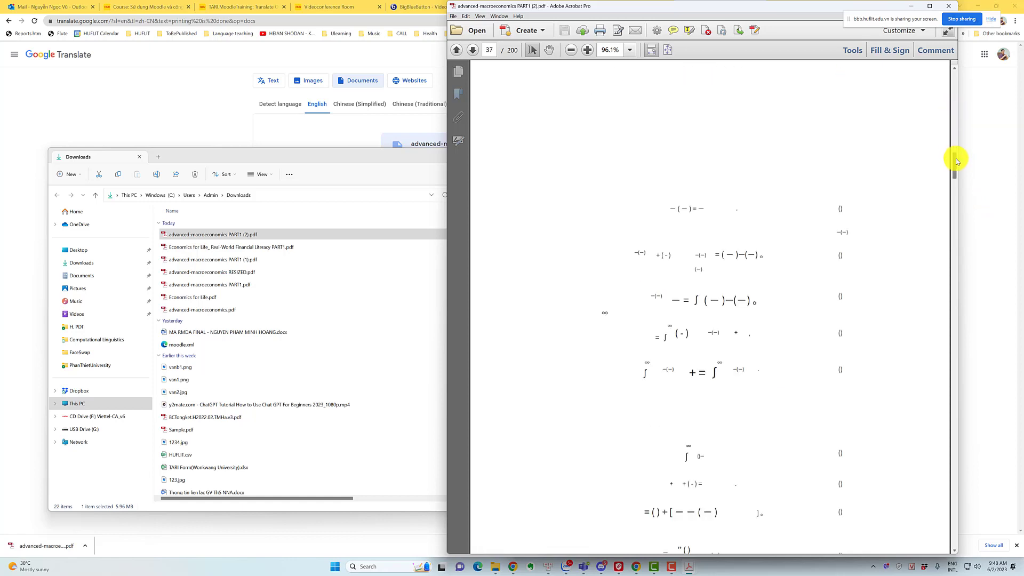
left_click(350, 156)
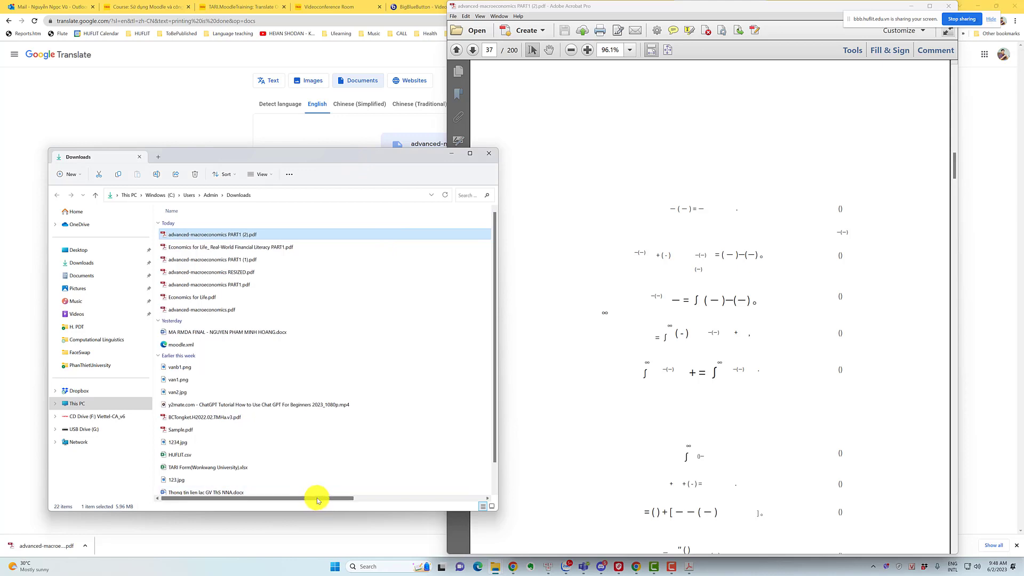
left_click_drag(316, 499, 267, 494)
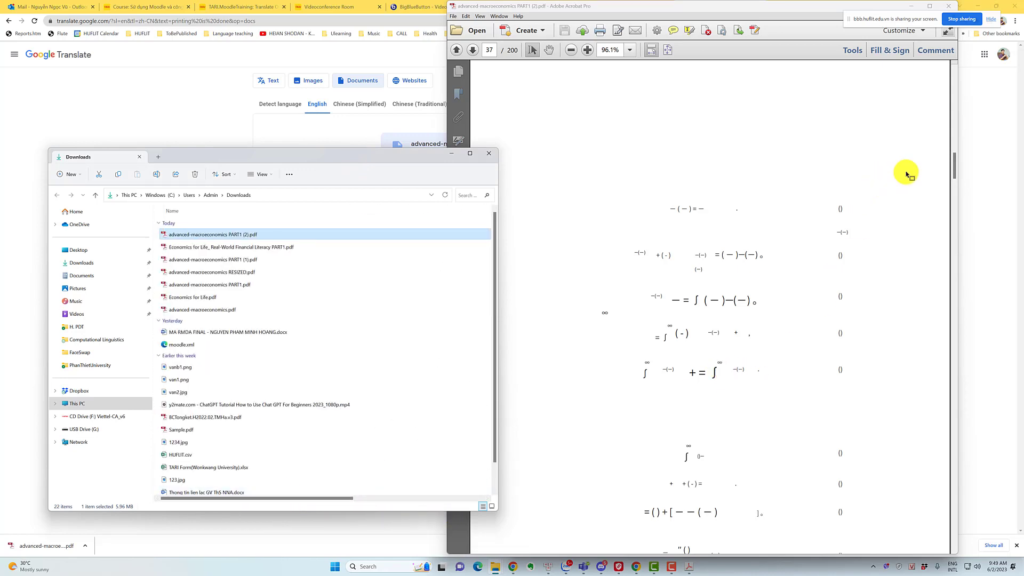
left_click_drag(956, 163, 935, 344)
scroll(747, 325, "down", 10)
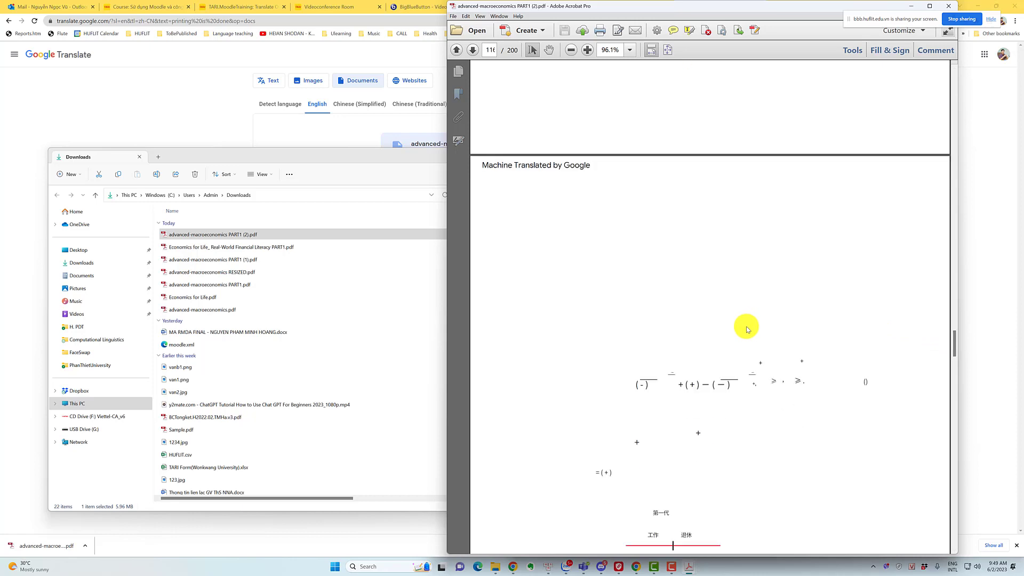
scroll(746, 328, "down", 15)
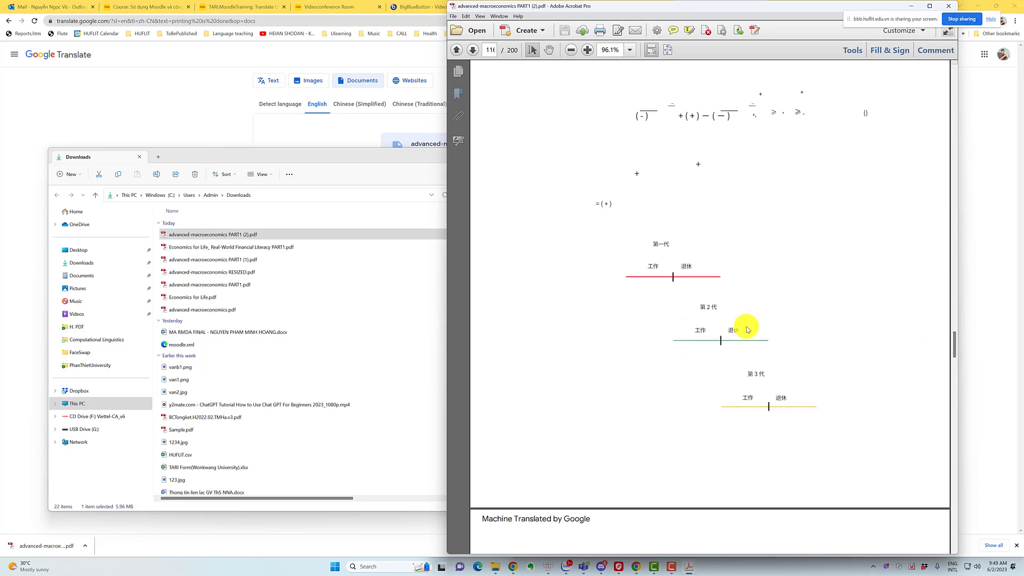
scroll(748, 325, "down", 11)
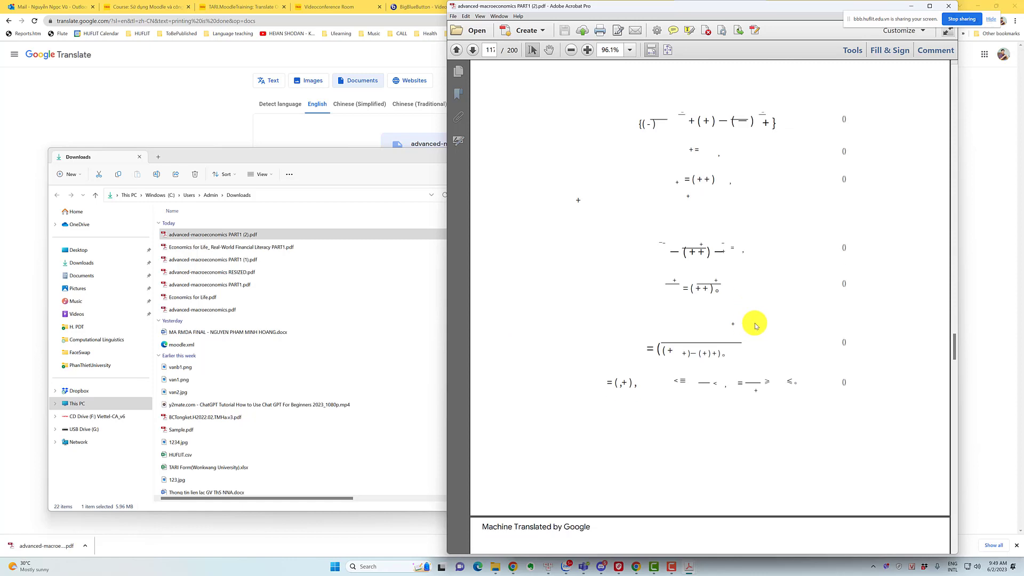
scroll(756, 326, "down", 3)
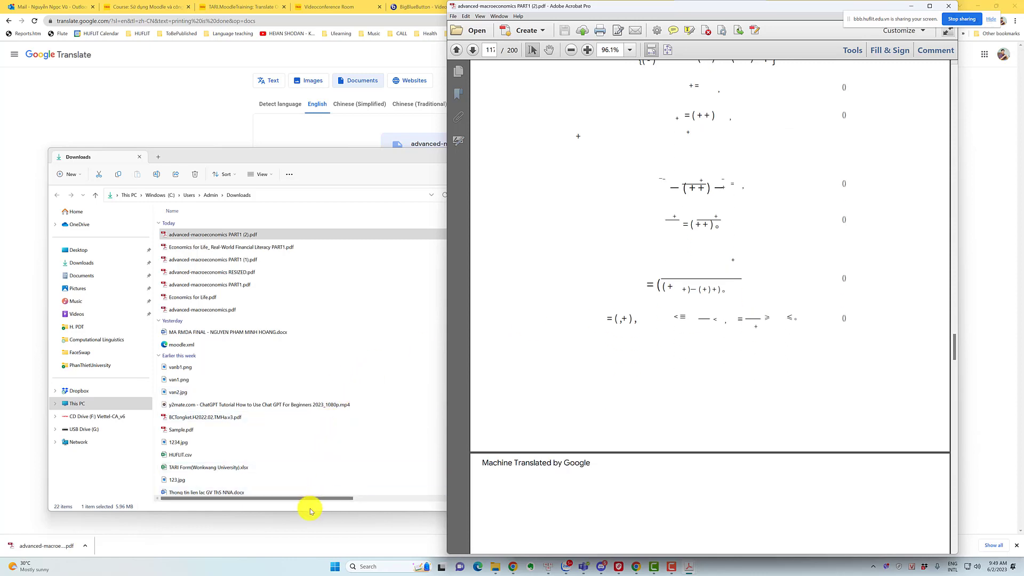
Step: Check the dates and sizes of the files in the Downloads folder, and close the translated advanced-macroeconomics PART1 (2).pdf
left_click_drag(332, 497, 483, 493)
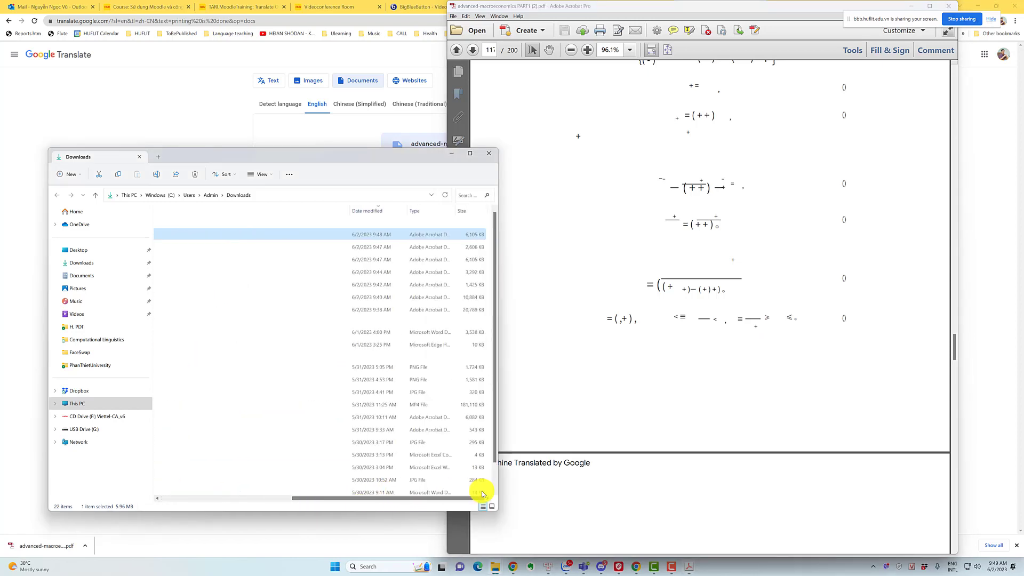
left_click_drag(334, 496, 205, 485)
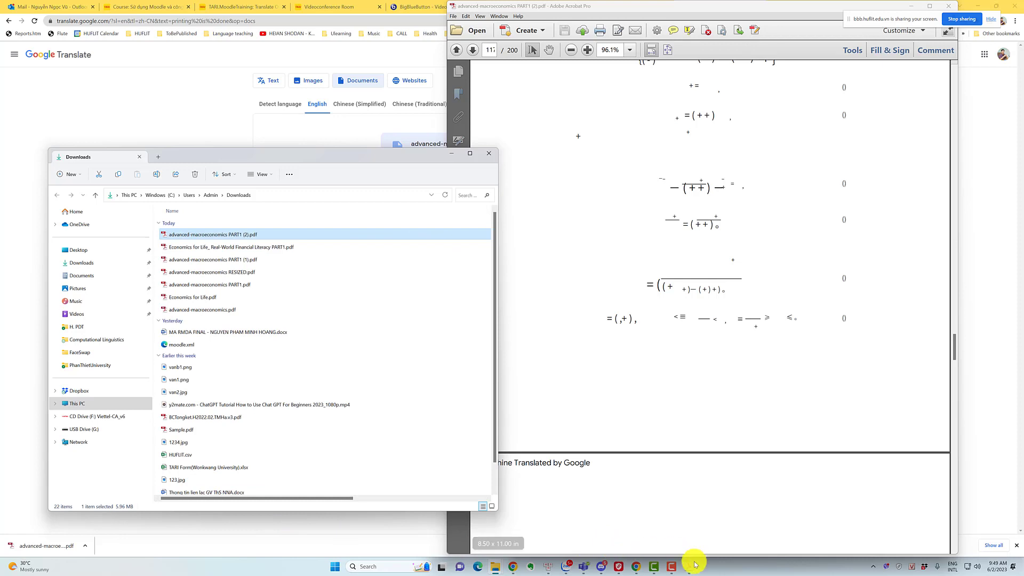
mouse_move(695, 565)
left_click(730, 533)
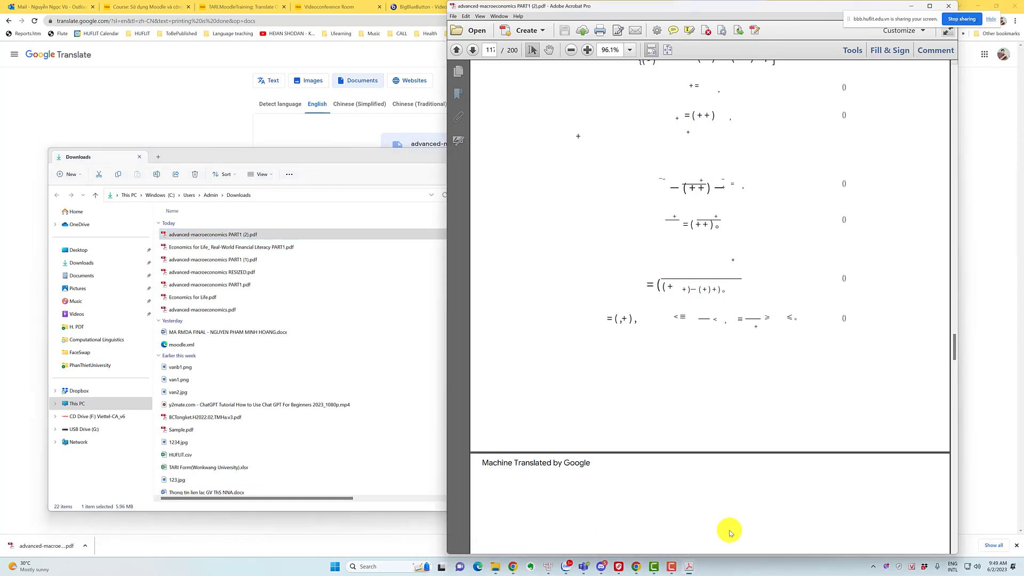
left_click(955, 6)
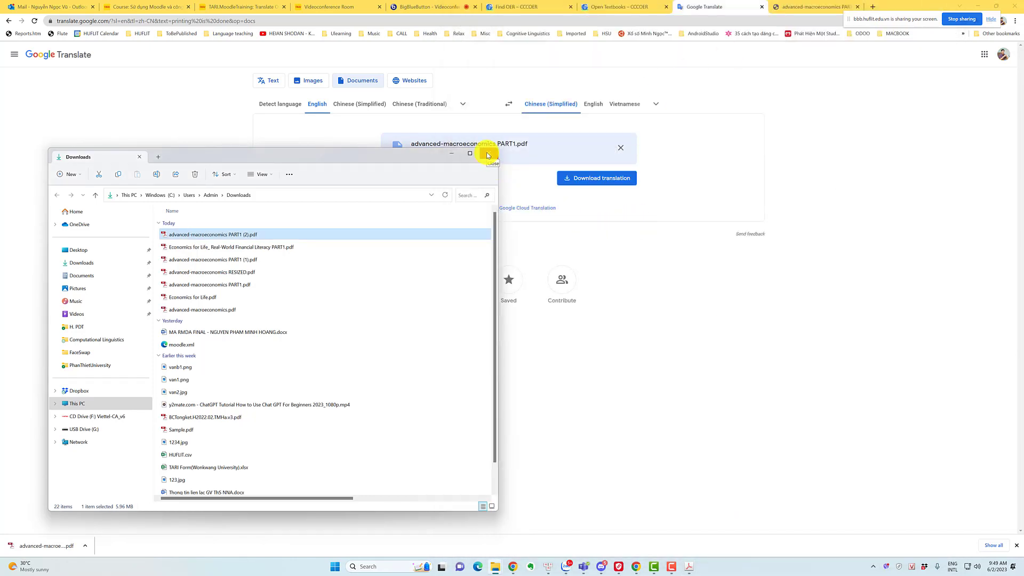
Step: Bring up the already open Economics for Life_ Real-World Financial Literacy PART1.pdf in Adobe Acrobat and close it
mouse_move(690, 571)
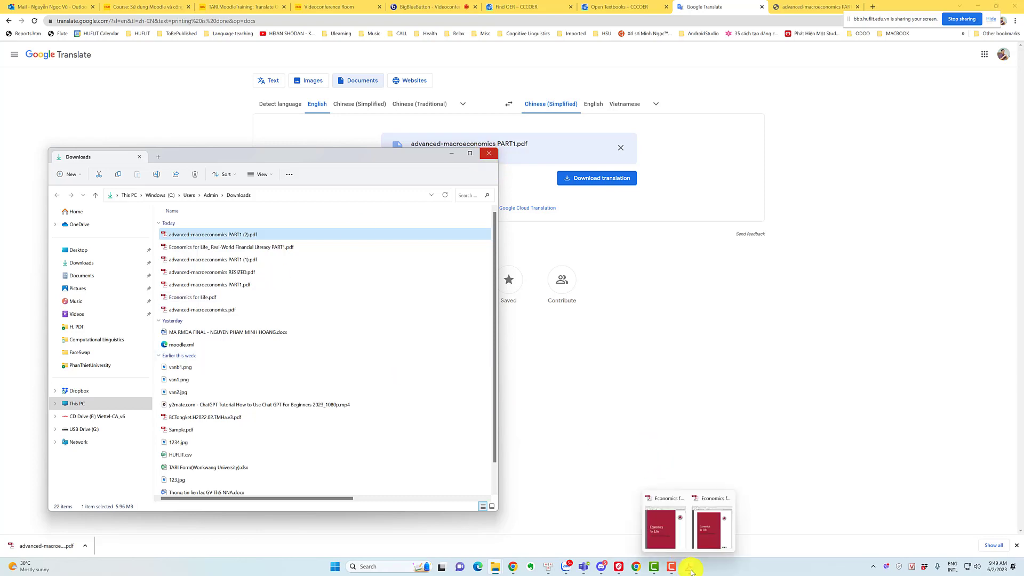
left_click(711, 530)
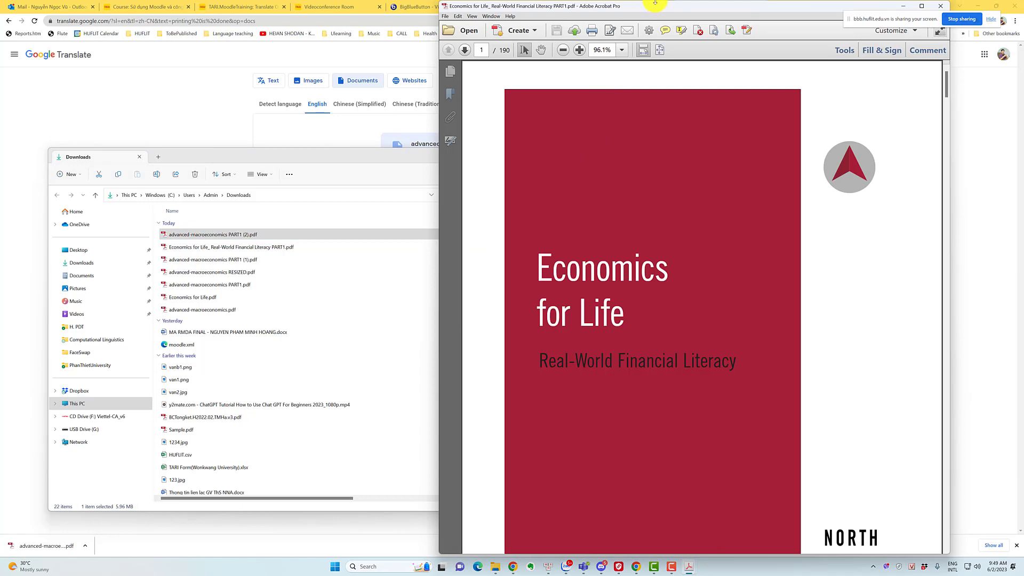
left_click_drag(660, 9, 514, 26)
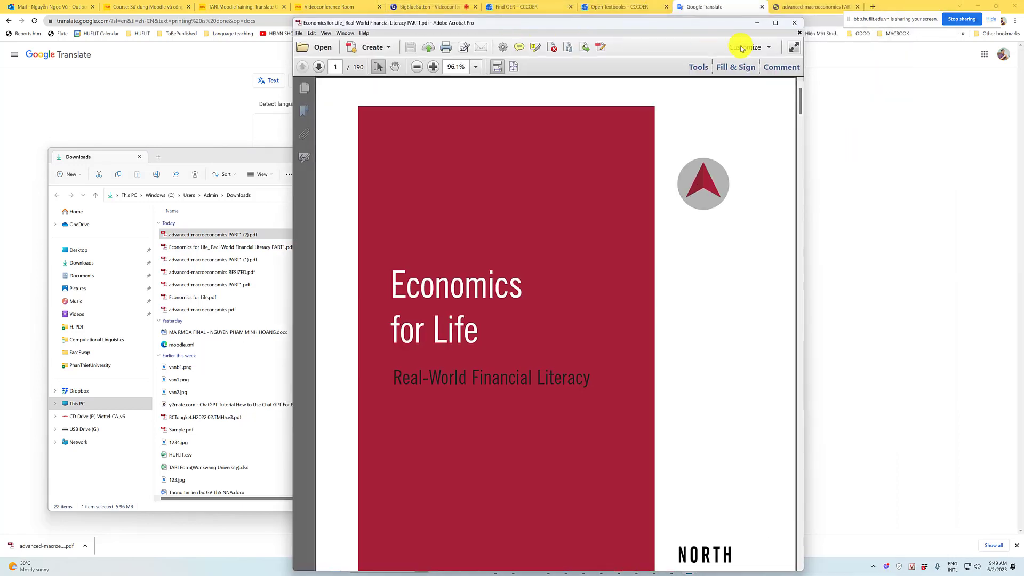
left_click(795, 24)
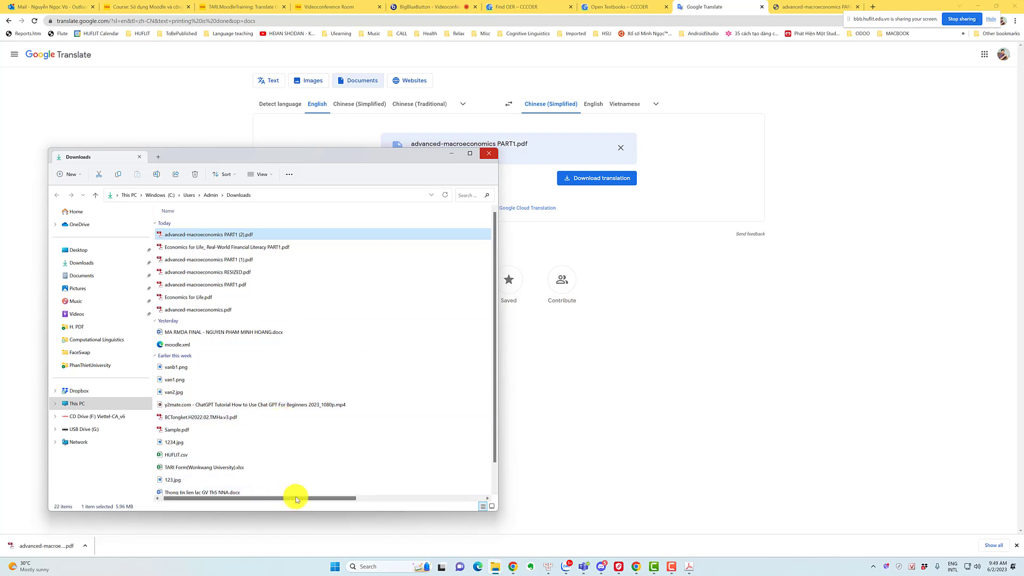
left_click_drag(292, 498, 274, 481)
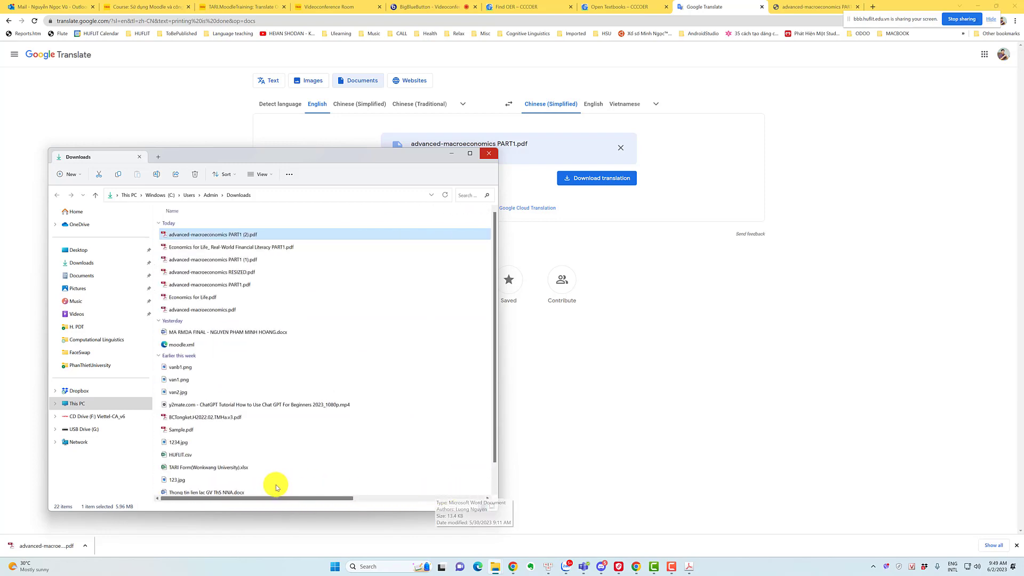
Step: Open Economics for Life_ Real-World Financial Literacy PART1.pdf from the Downloads folder, look at its first two pages and close it
left_click(283, 248)
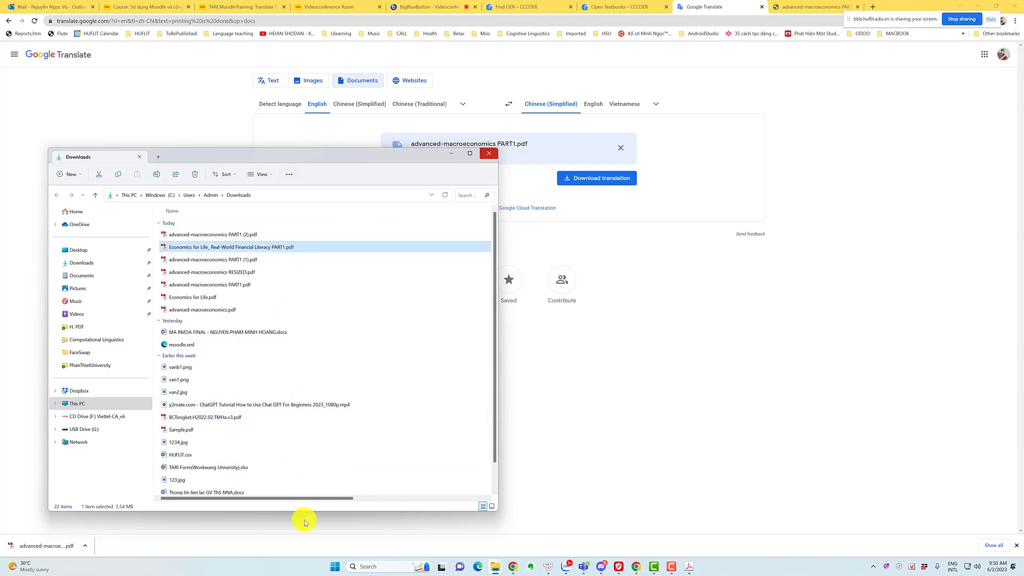
left_click_drag(310, 501, 271, 501)
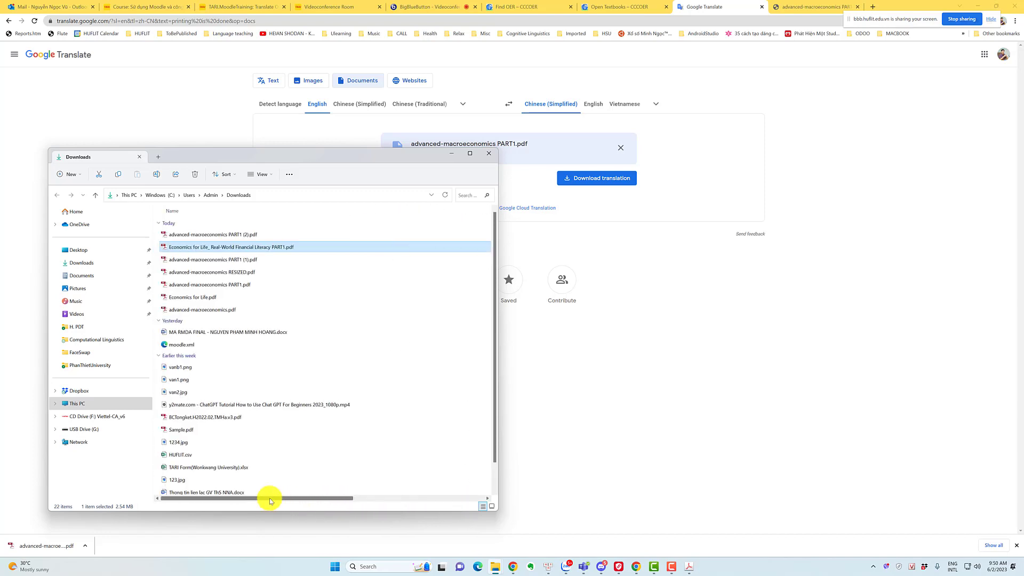
right_click(224, 247)
left_click(249, 276)
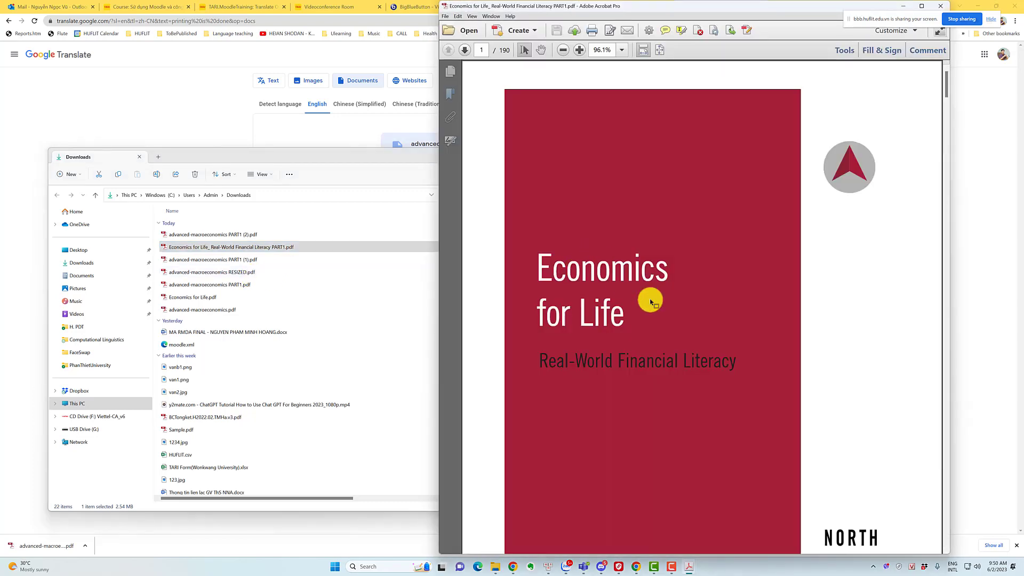
scroll(663, 302, "down", 5)
scroll(664, 304, "down", 10)
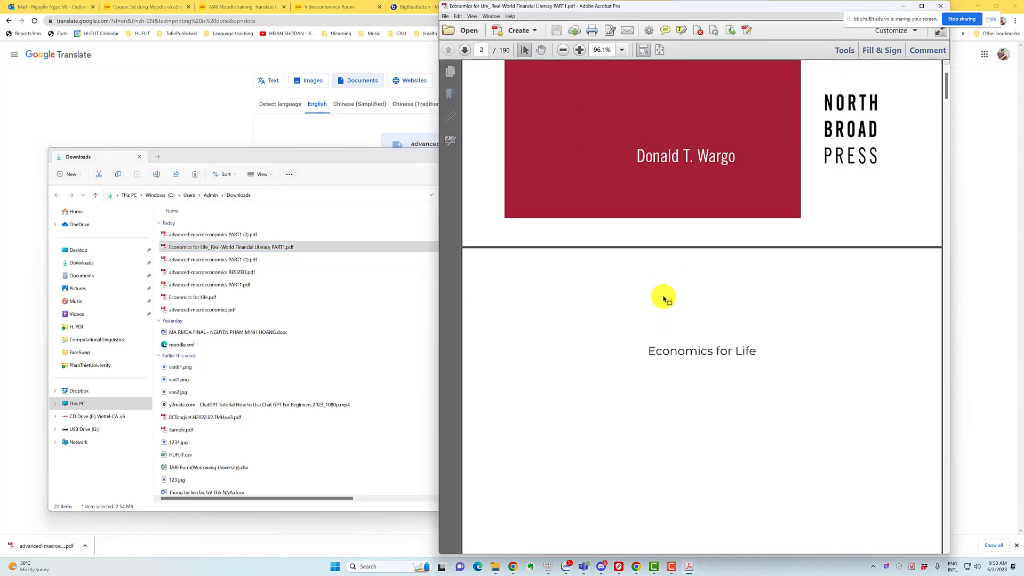
scroll(664, 299, "down", 3)
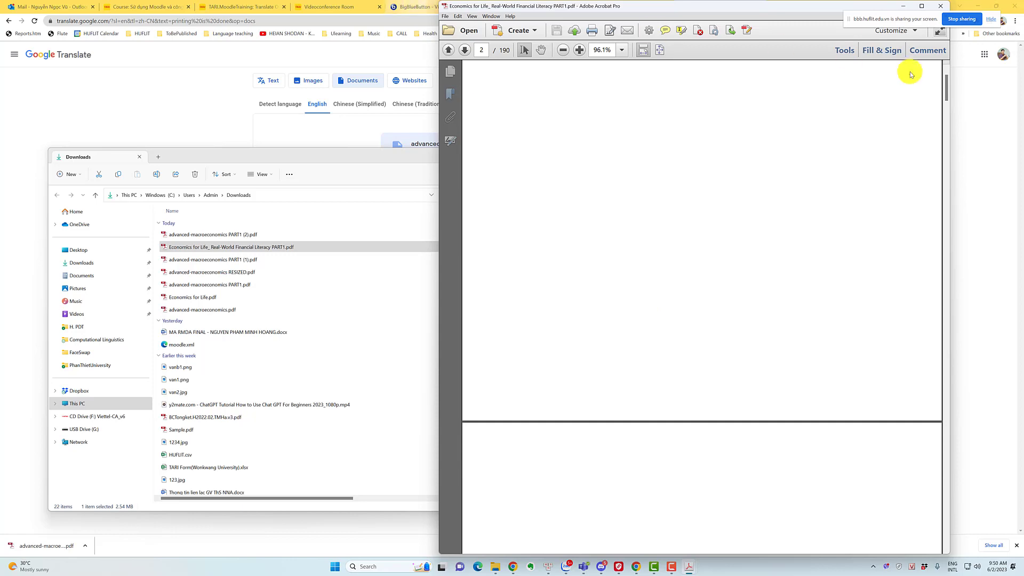
left_click(942, 7)
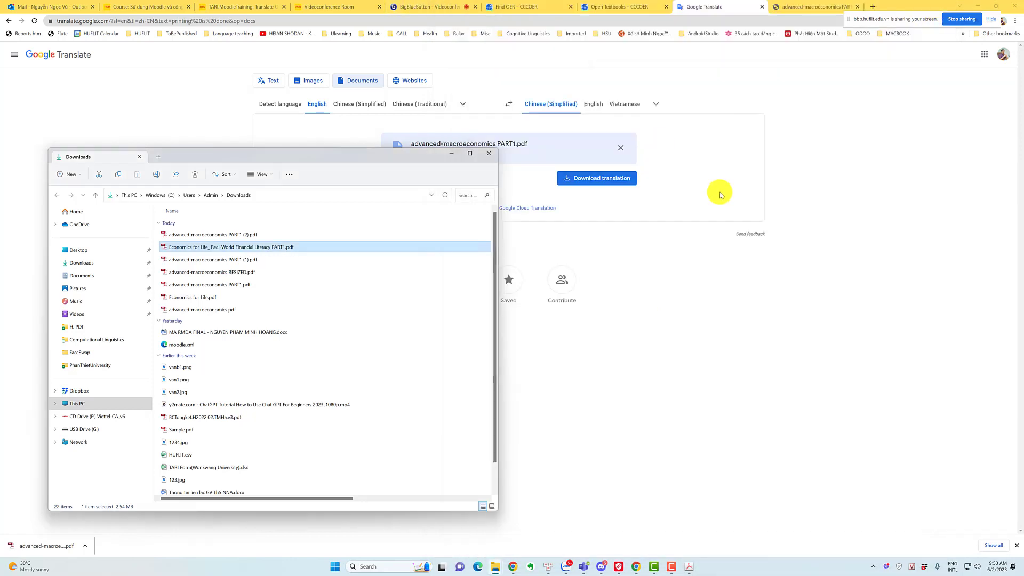
Step: Replace the document in Google Translate with Economics for Life_ Real-World Financial Literacy PART1.pdf and translate it from English to Chinese (Simplified)
left_click(694, 171)
left_click(622, 147)
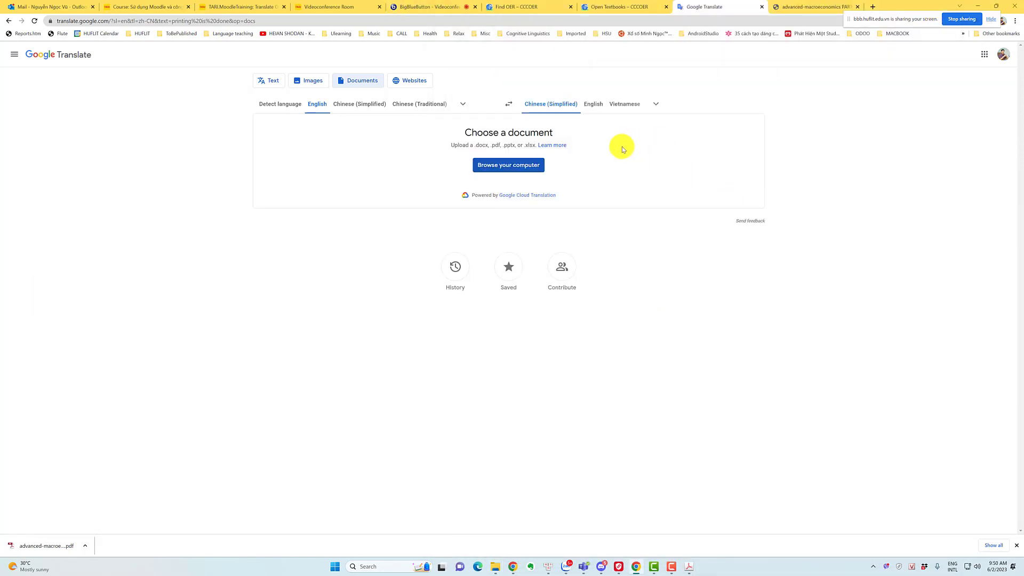
left_click(521, 170)
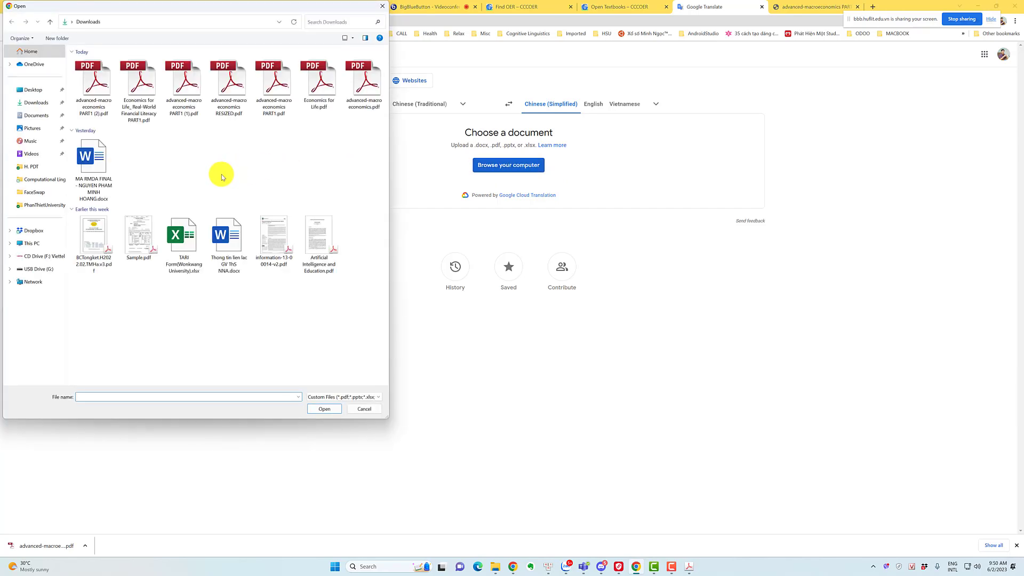
double_click(136, 97)
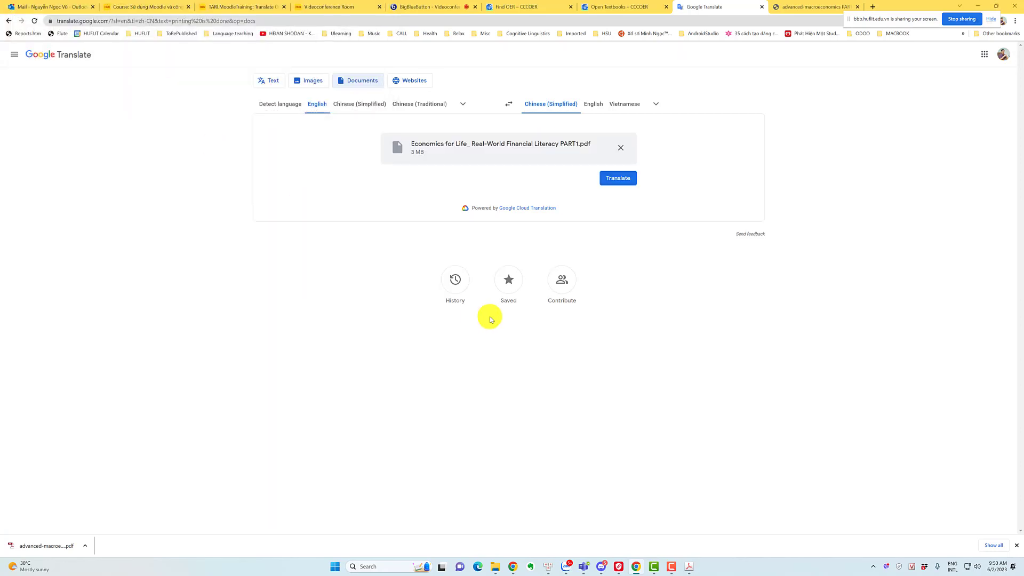
left_click(614, 189)
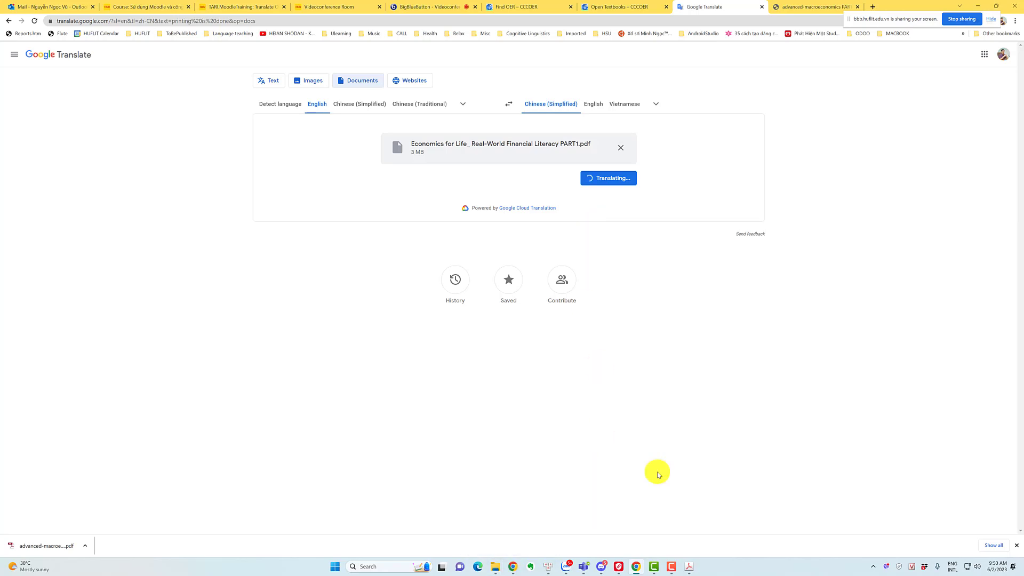
Step: Download the translation of the Economics for Life document and open the new file from its folder in Adobe Acrobat
left_click(1018, 546)
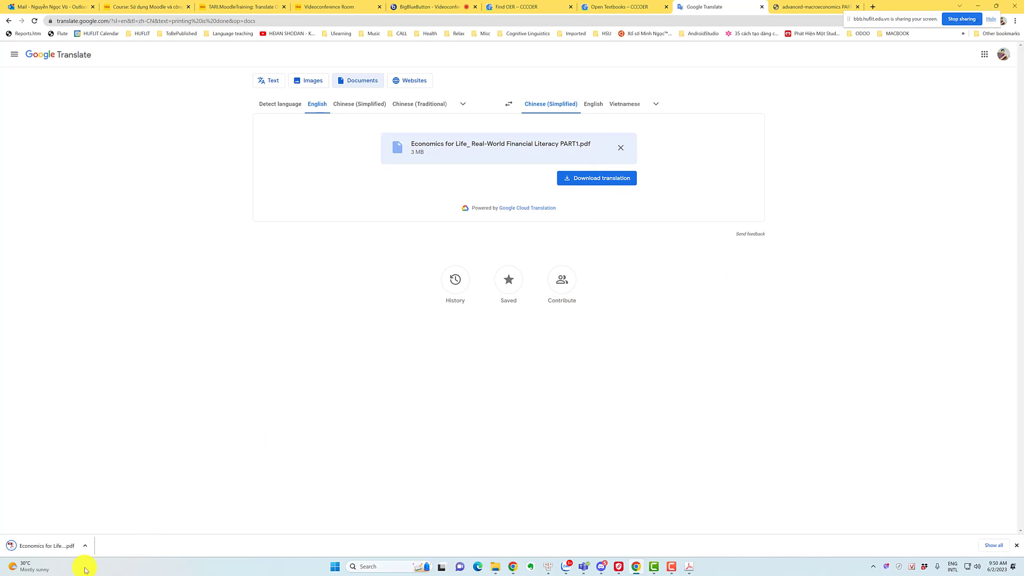
right_click(50, 546)
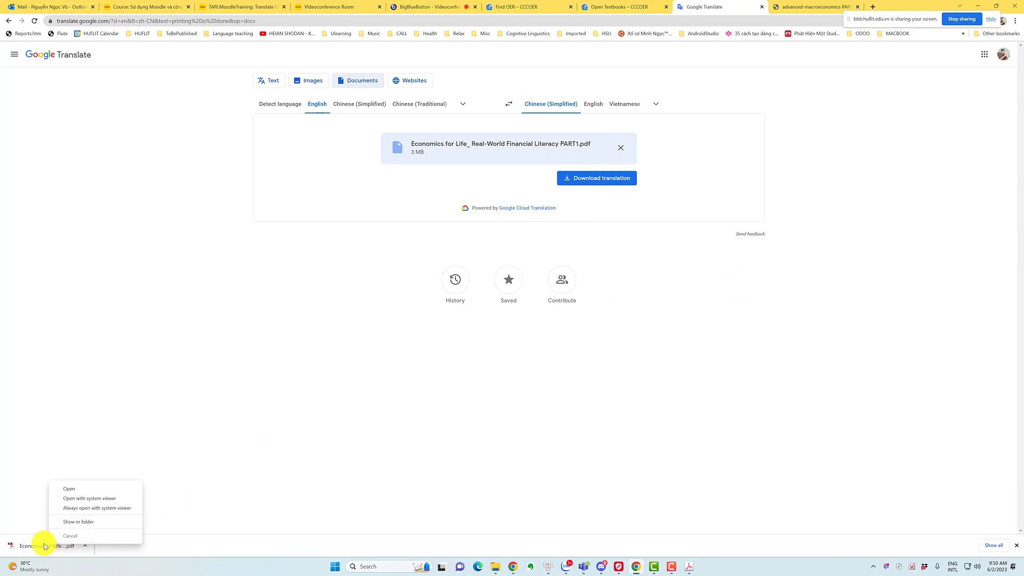
left_click(76, 523)
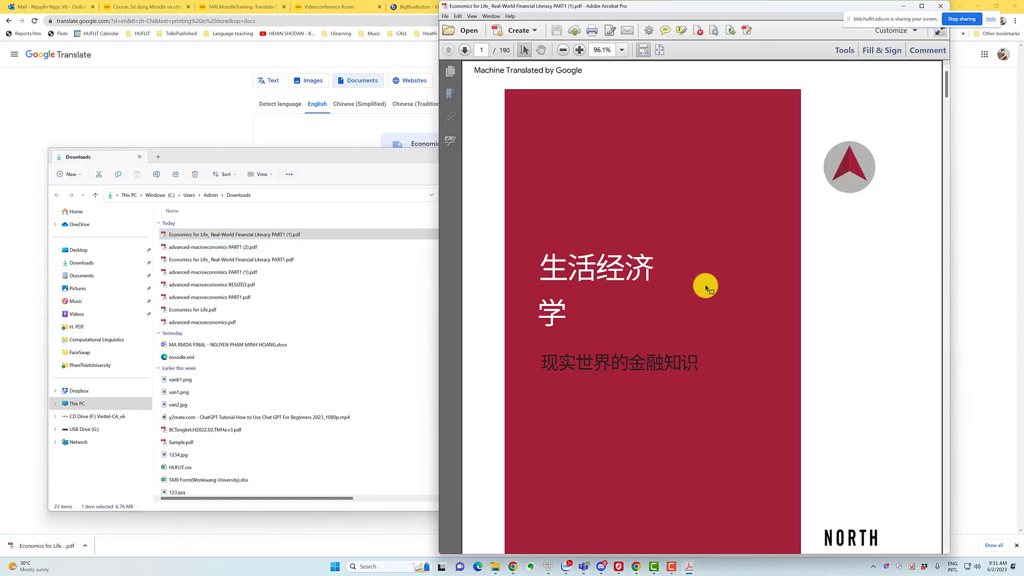
Step: Look through the opening pages of the Chinese translation, up to page 17, to check whether their text was translated
scroll(705, 288, "down", 10)
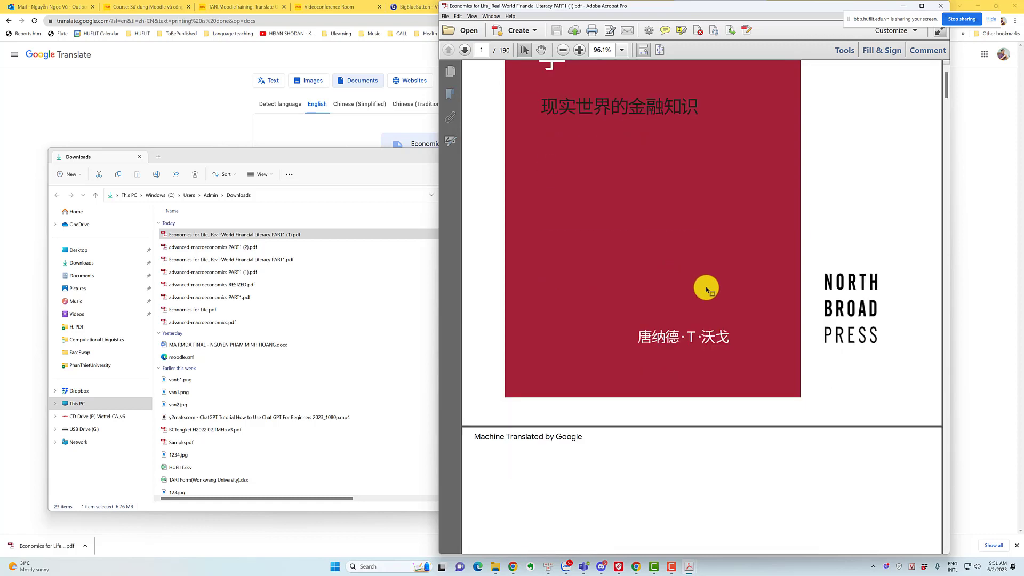
scroll(706, 288, "down", 10)
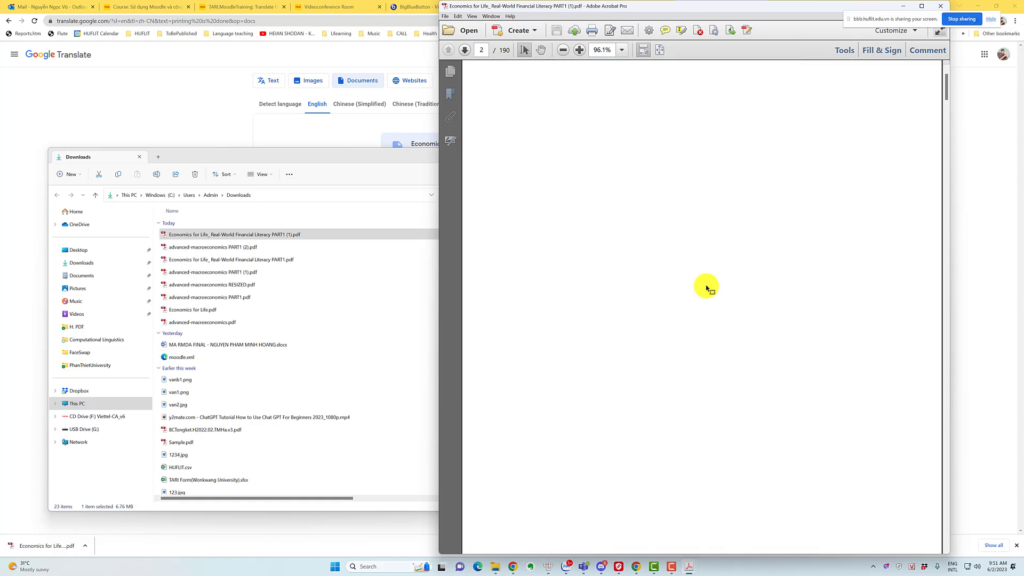
scroll(706, 288, "down", 3)
scroll(706, 288, "down", 15)
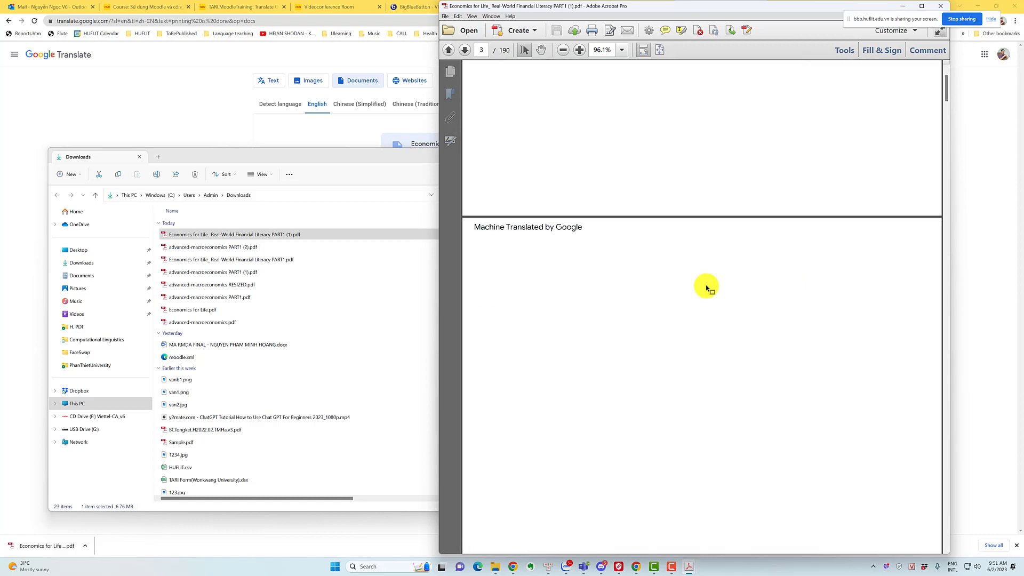
scroll(706, 288, "down", 7)
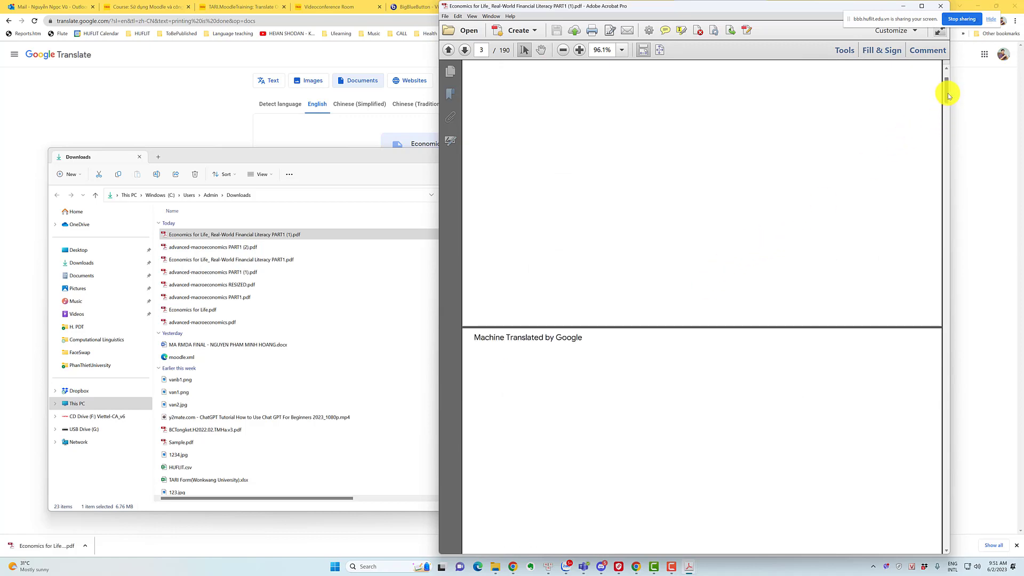
left_click_drag(947, 95, 943, 122)
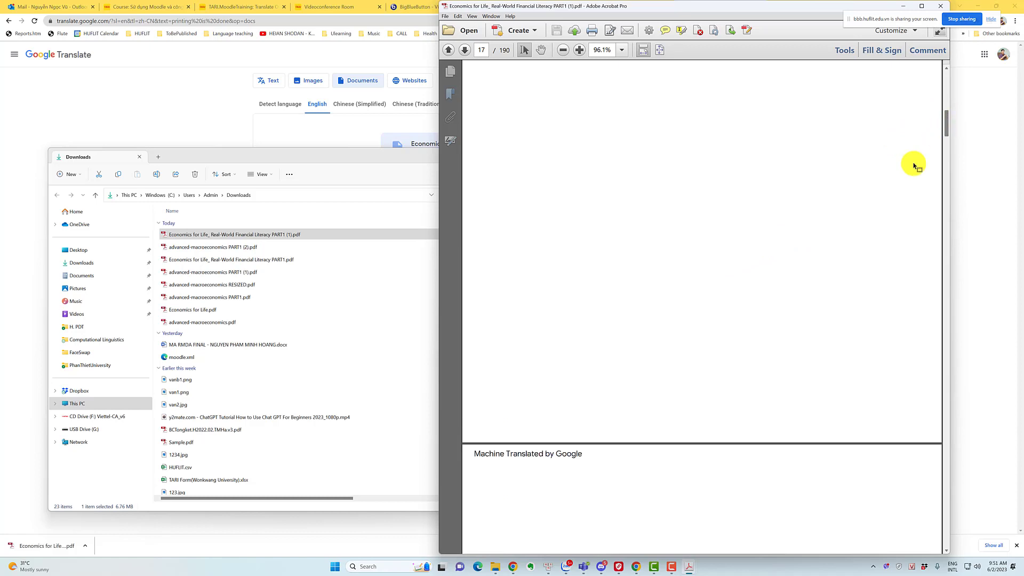
scroll(859, 242, "up", 2)
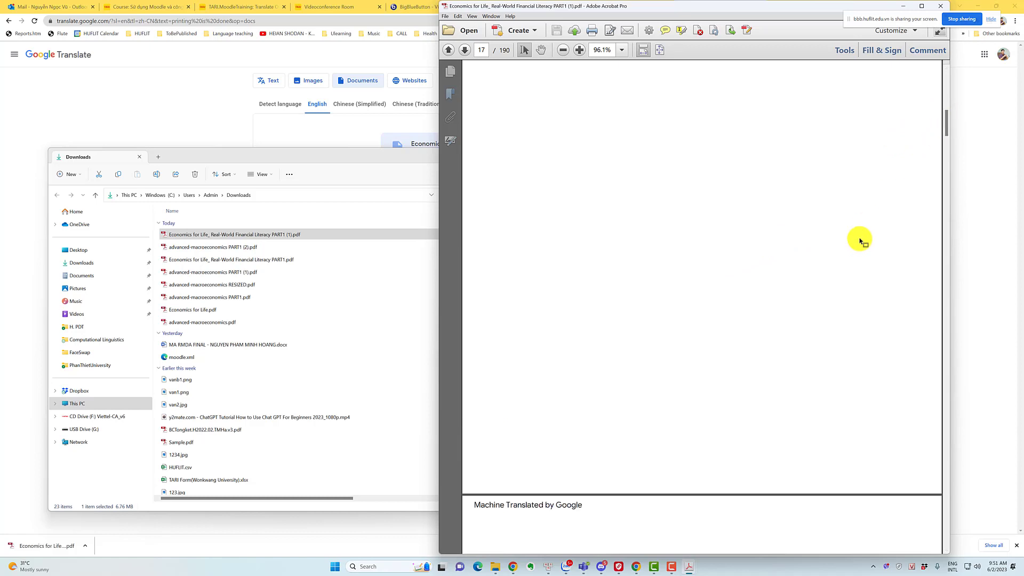
scroll(860, 241, "up", 2)
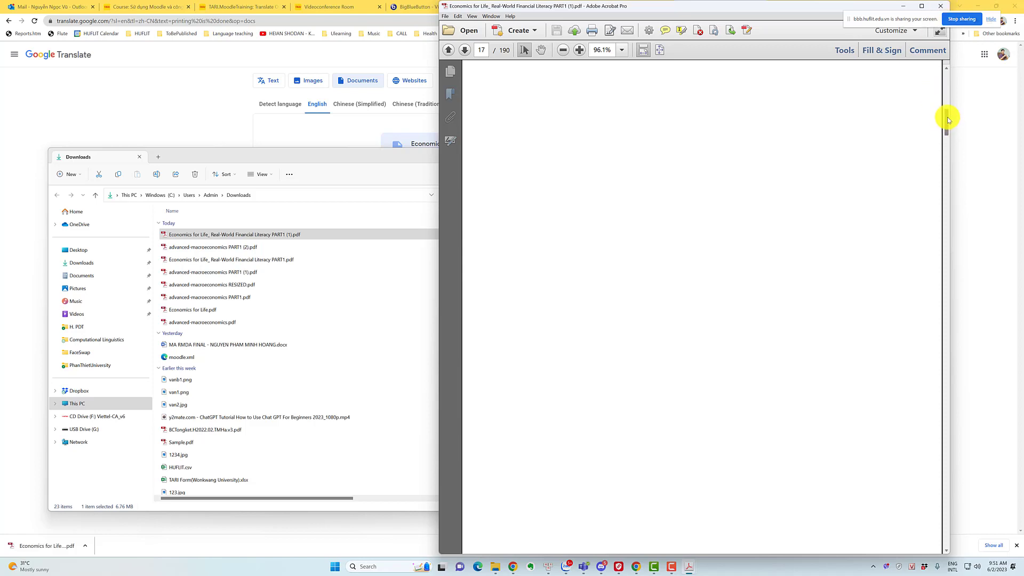
Step: Check pages 53 and 71 to 73 of the Chinese translation for translated text and close the document
left_click_drag(948, 120, 937, 202)
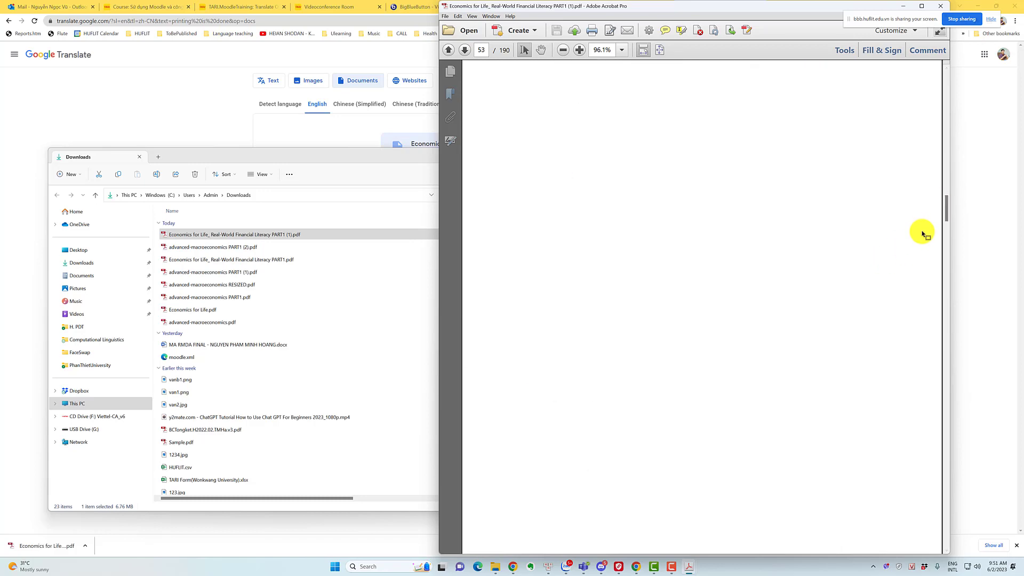
left_click_drag(945, 227, 943, 245)
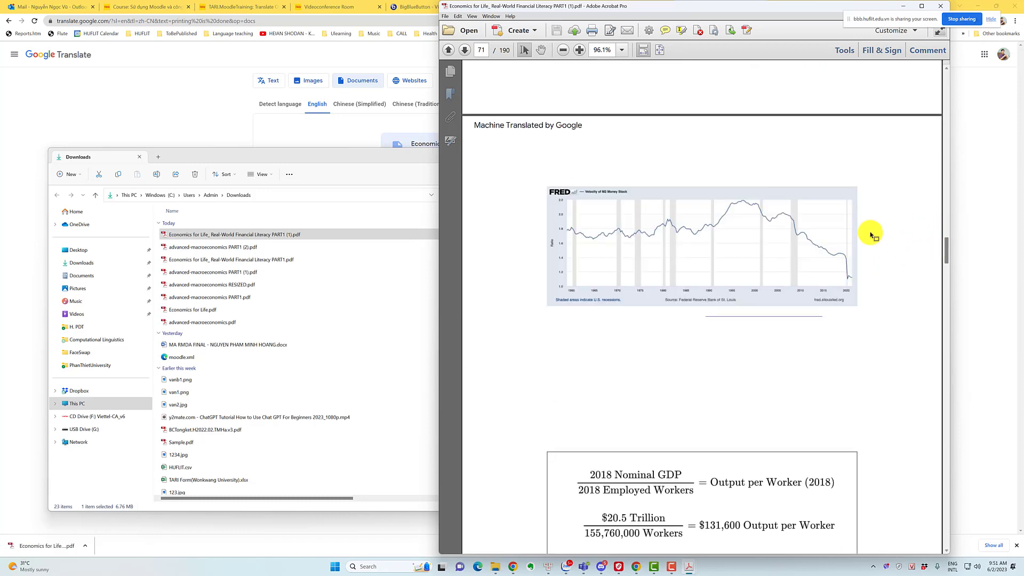
scroll(876, 274, "down", 10)
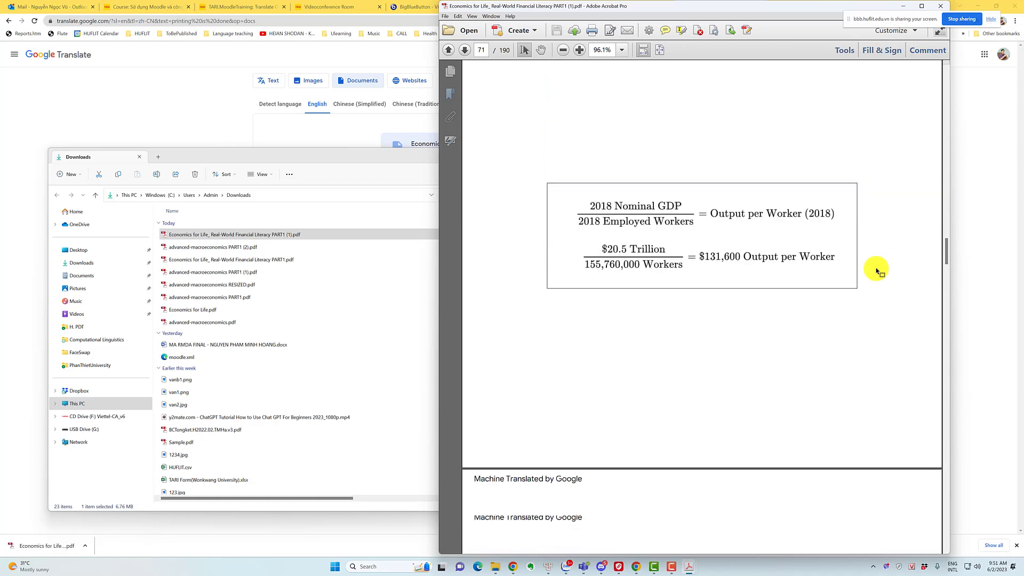
scroll(876, 270, "down", 10)
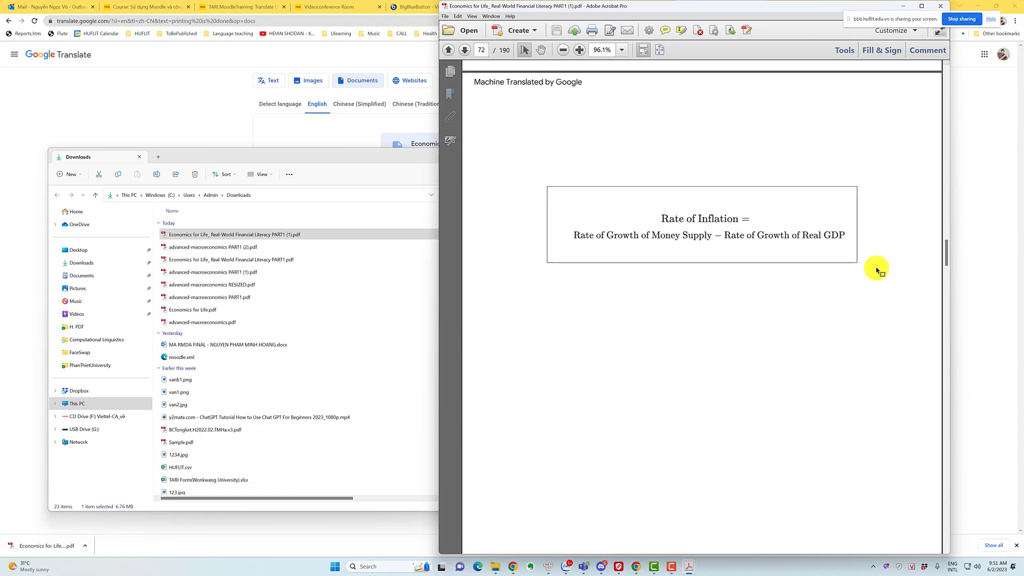
scroll(876, 268, "down", 10)
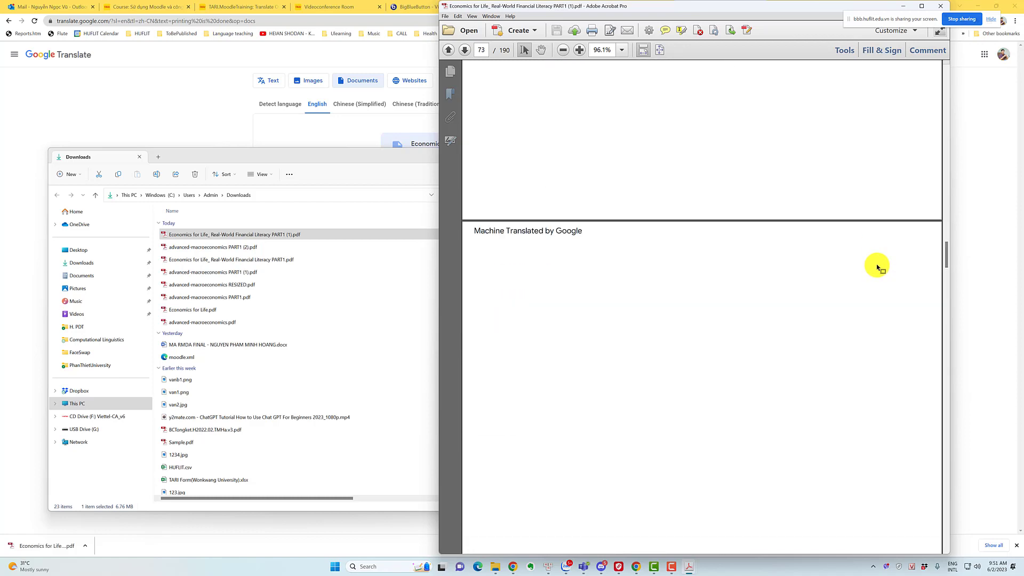
left_click(943, 7)
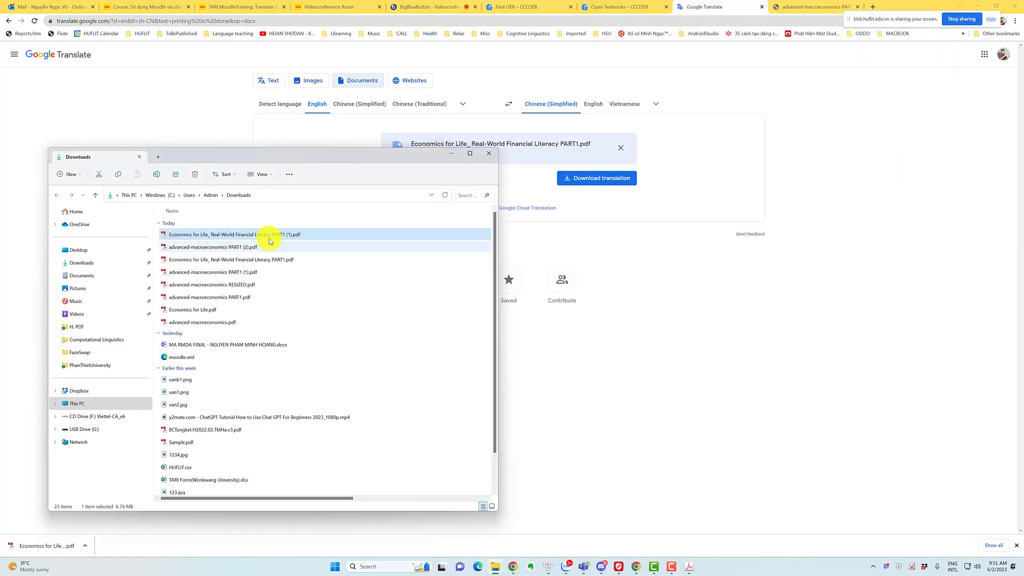
Step: Open Economics for Life_ Real-World Financial Literacy PART1 (1).pdf from the Downloads folder in Foxit Advanced PDF Editor
right_click(272, 234)
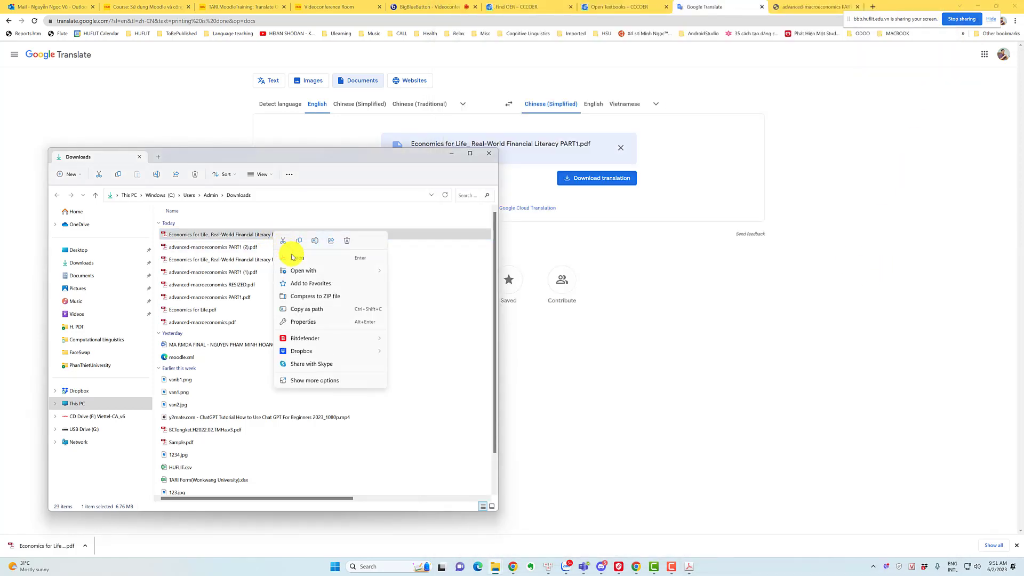
mouse_move(343, 272)
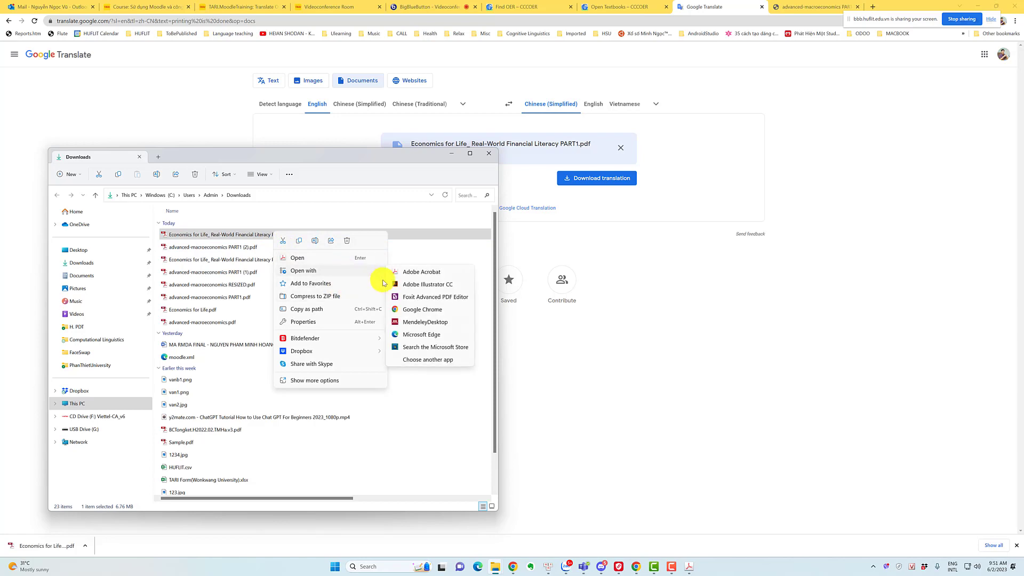
left_click(433, 298)
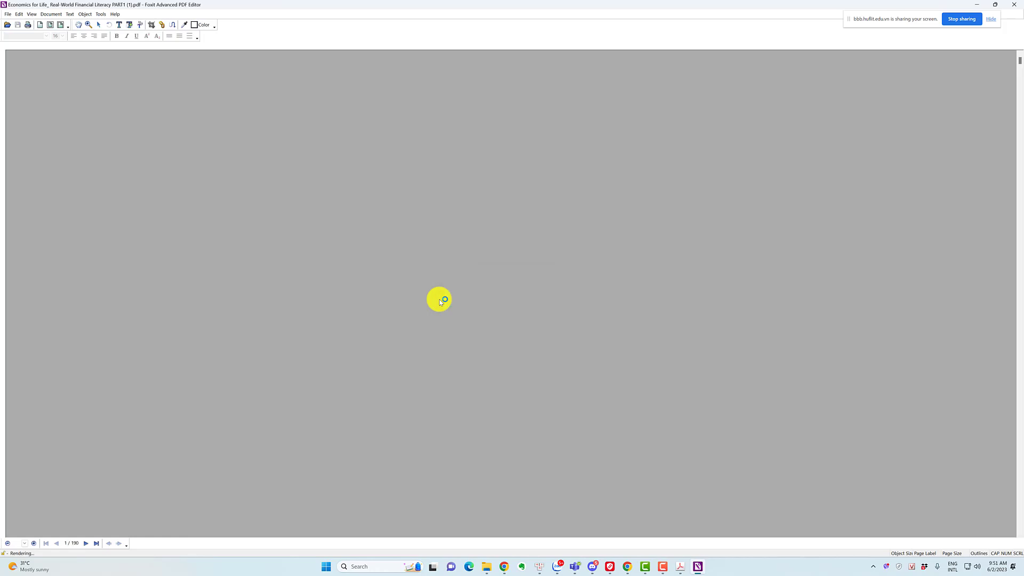
Step: Look through the first eight pages of the translated document to check whether their text shows in this editor
scroll(521, 290, "down", 5)
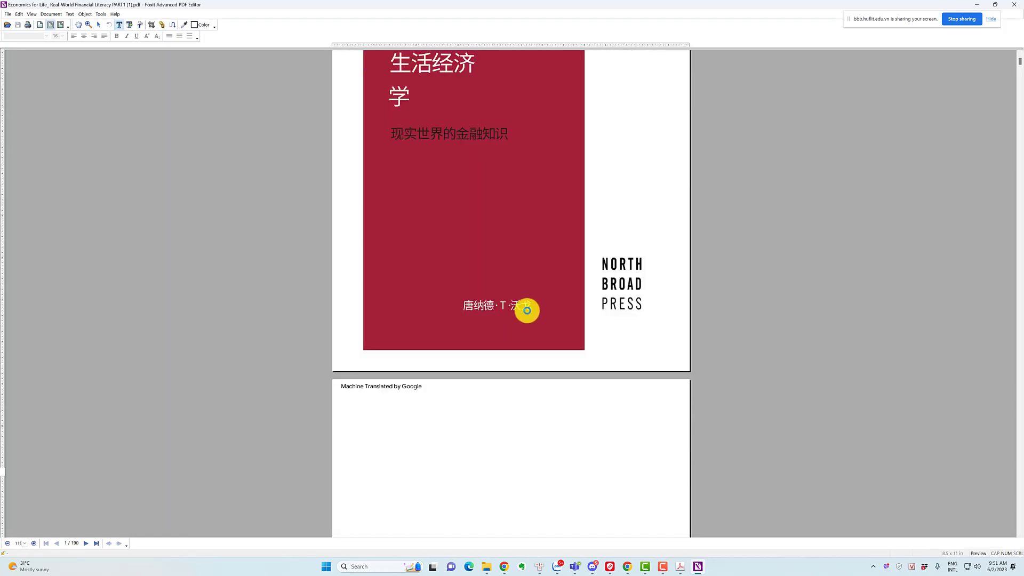
scroll(526, 309, "up", 2)
scroll(527, 310, "down", 5)
scroll(529, 310, "down", 10)
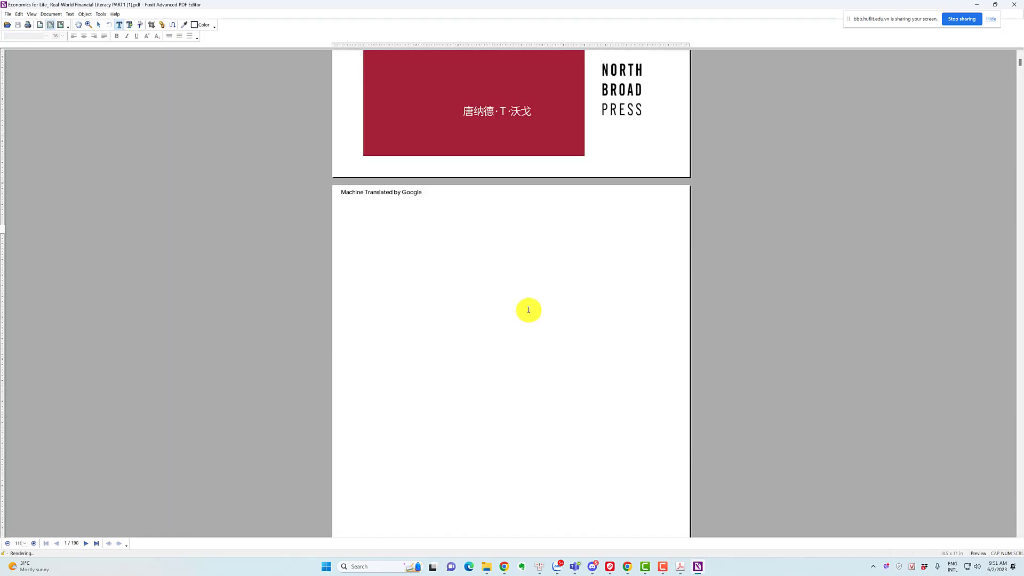
scroll(529, 310, "down", 14)
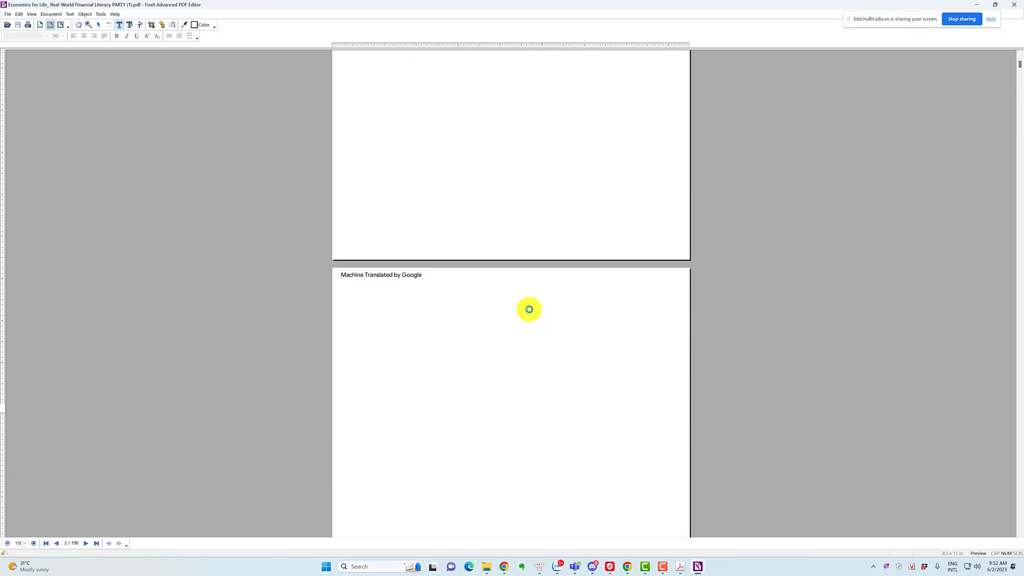
scroll(530, 308, "down", 8)
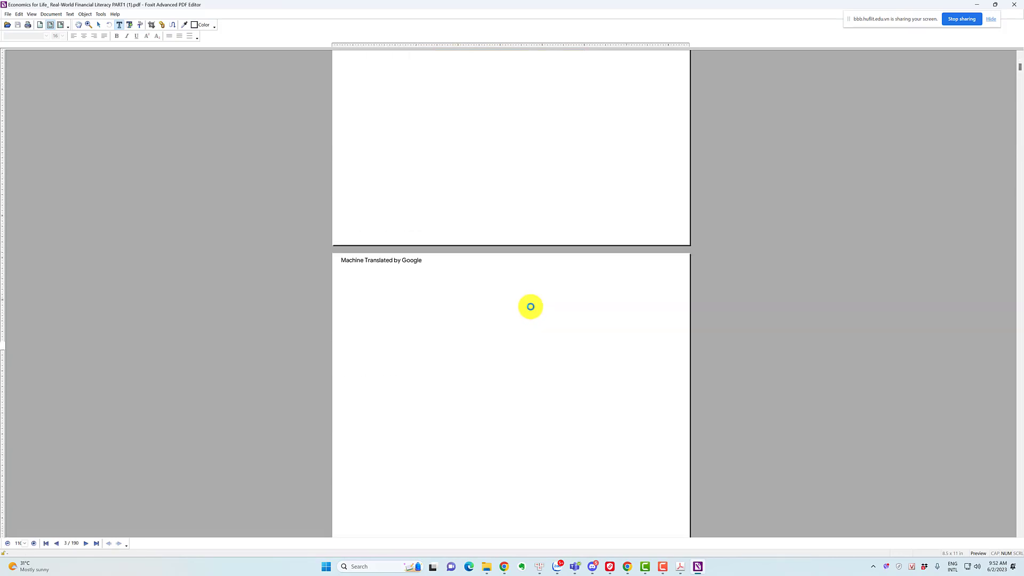
scroll(530, 307, "down", 10)
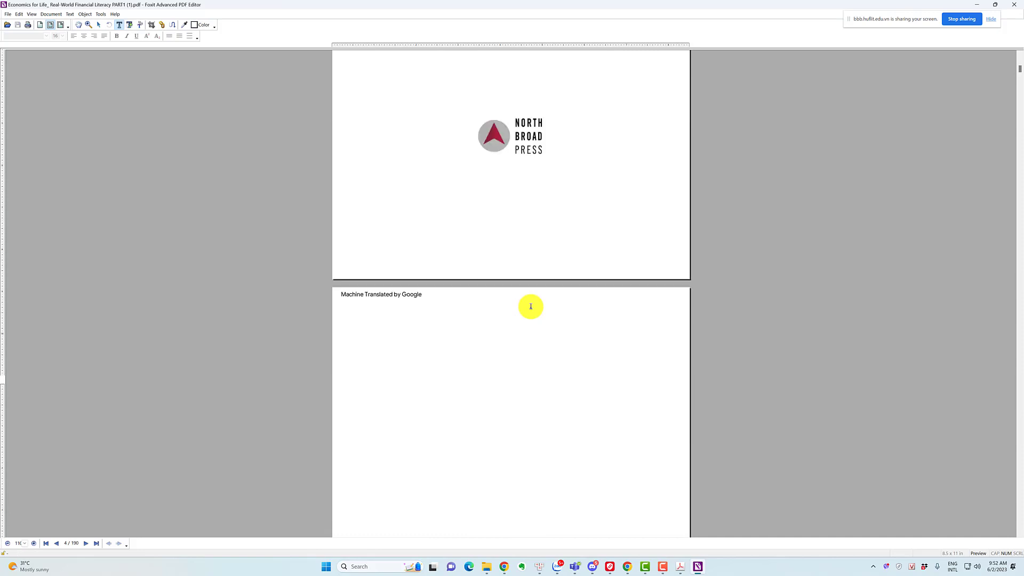
scroll(530, 306, "down", 10)
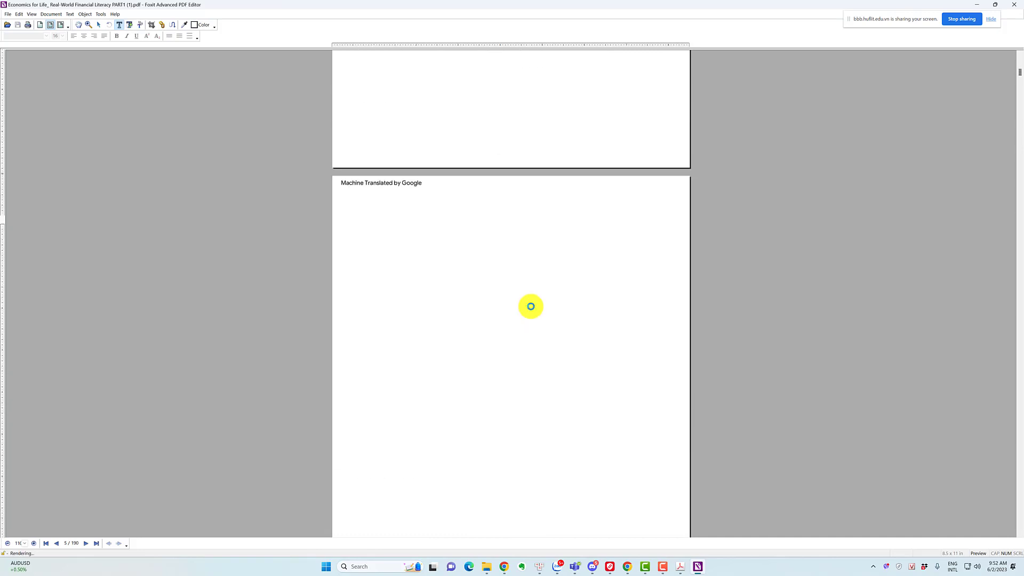
scroll(531, 305, "down", 10)
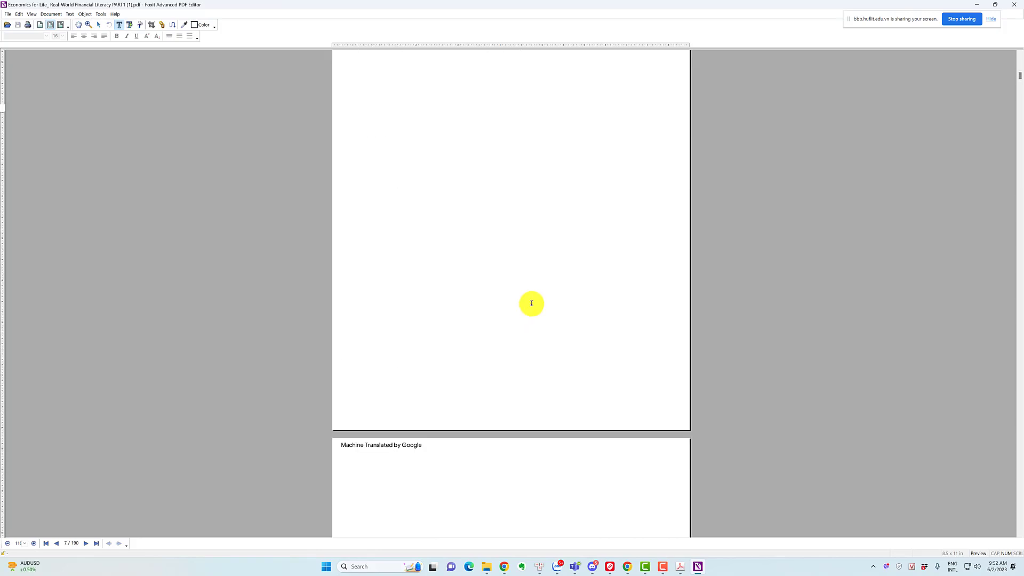
scroll(550, 309, "down", 3)
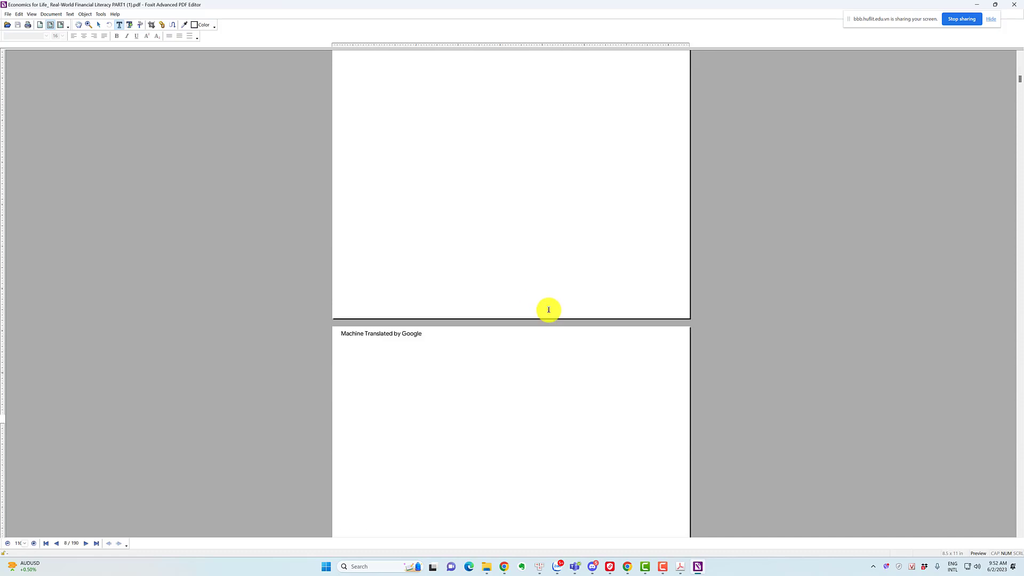
Step: Close the Foxit editor and open Economics for Life.pdf from the Downloads folder in Adobe Acrobat
left_click(1017, 6)
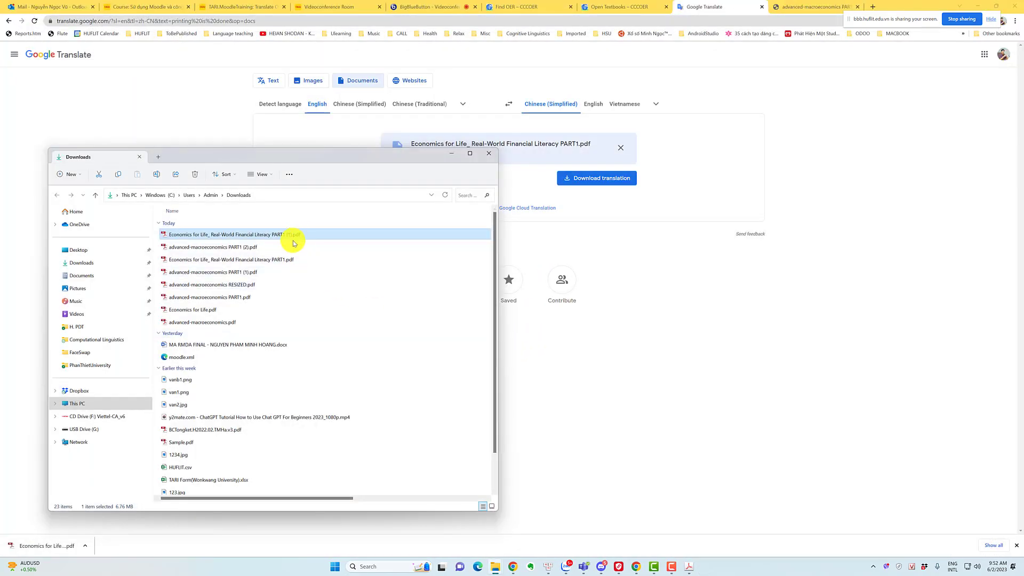
double_click(211, 311)
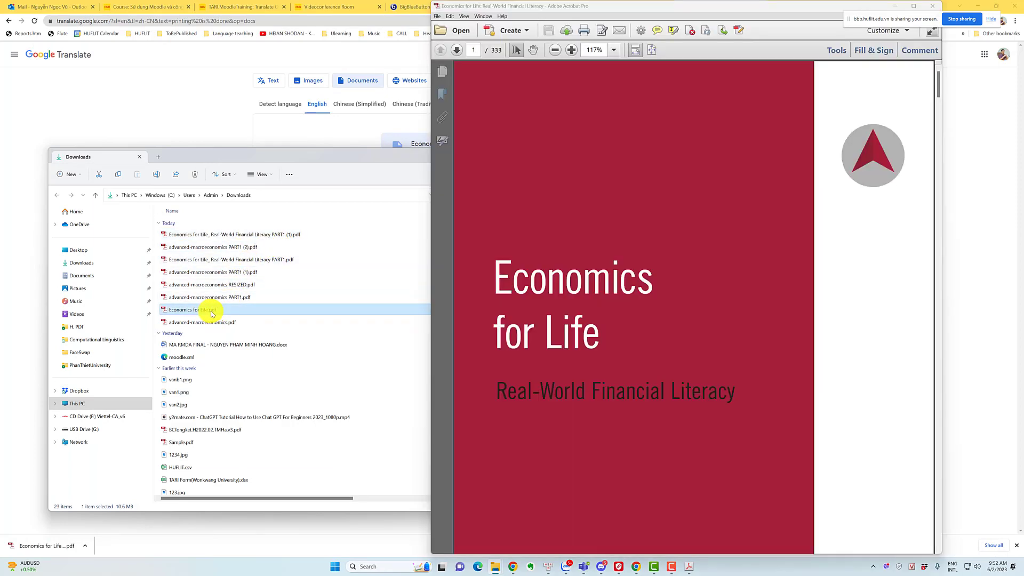
left_click(439, 17)
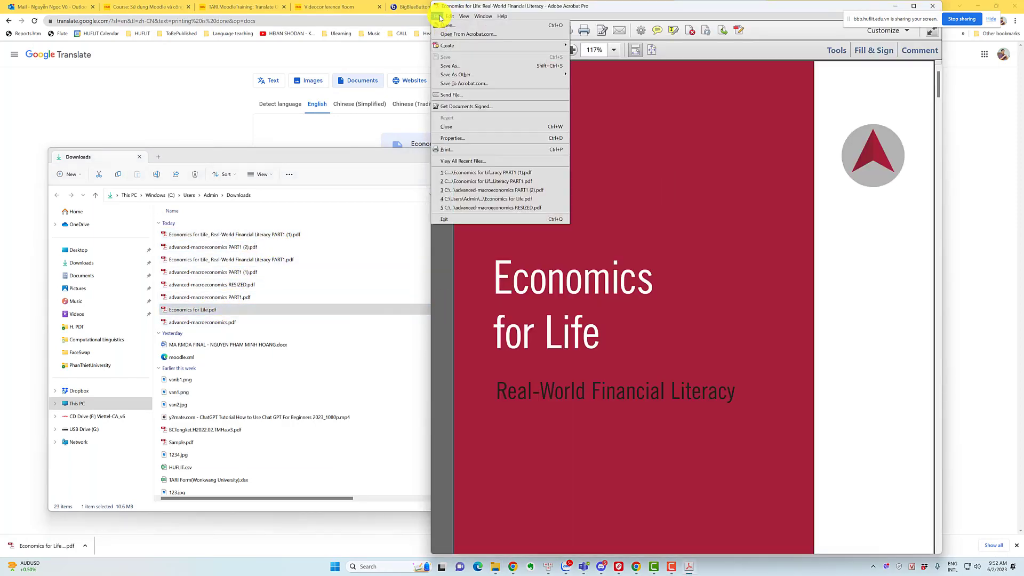
left_click(462, 66)
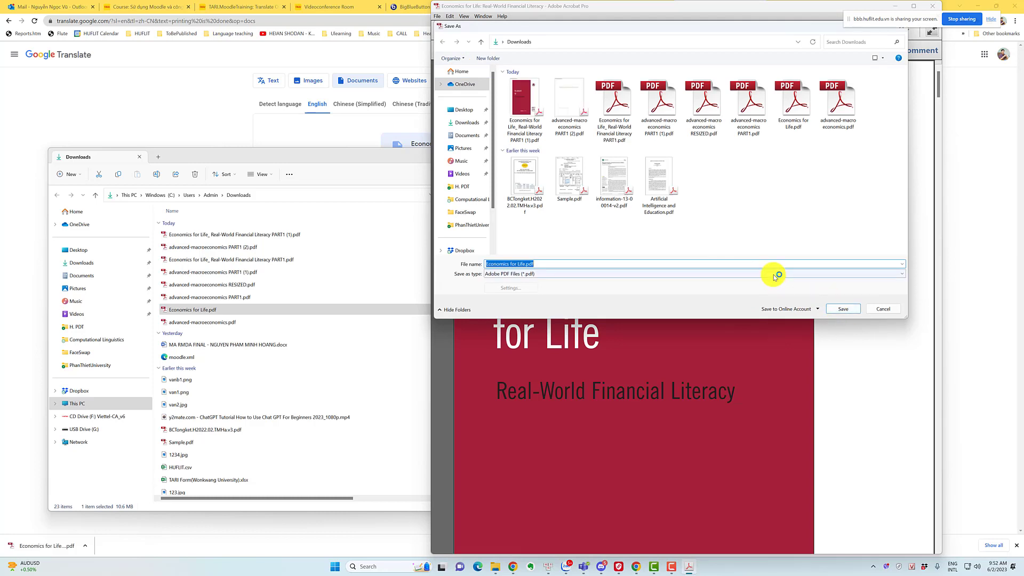
left_click(883, 309)
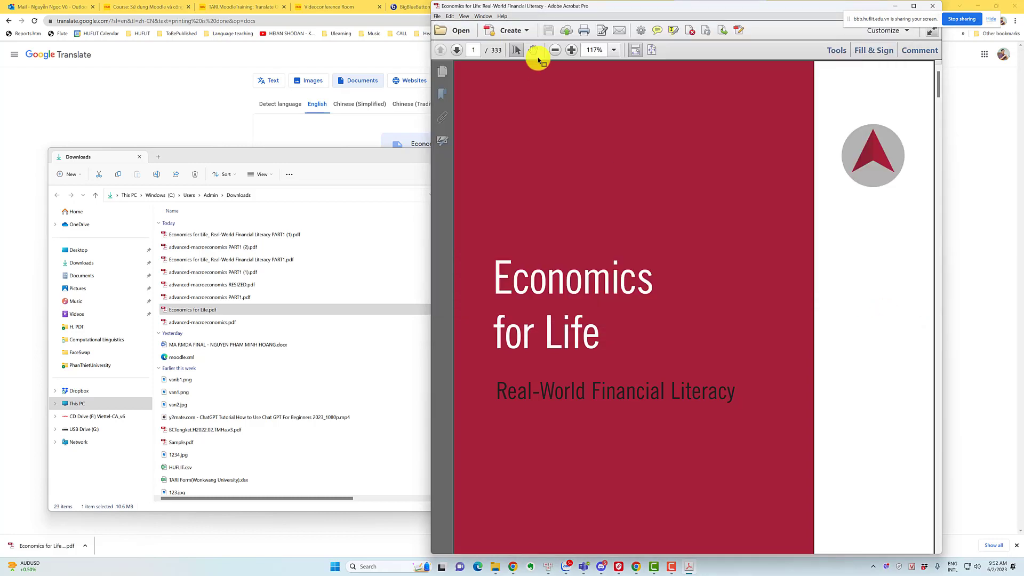
Step: Start printing Economics for Life.pdf and limit the print range to pages 1-190
left_click(436, 19)
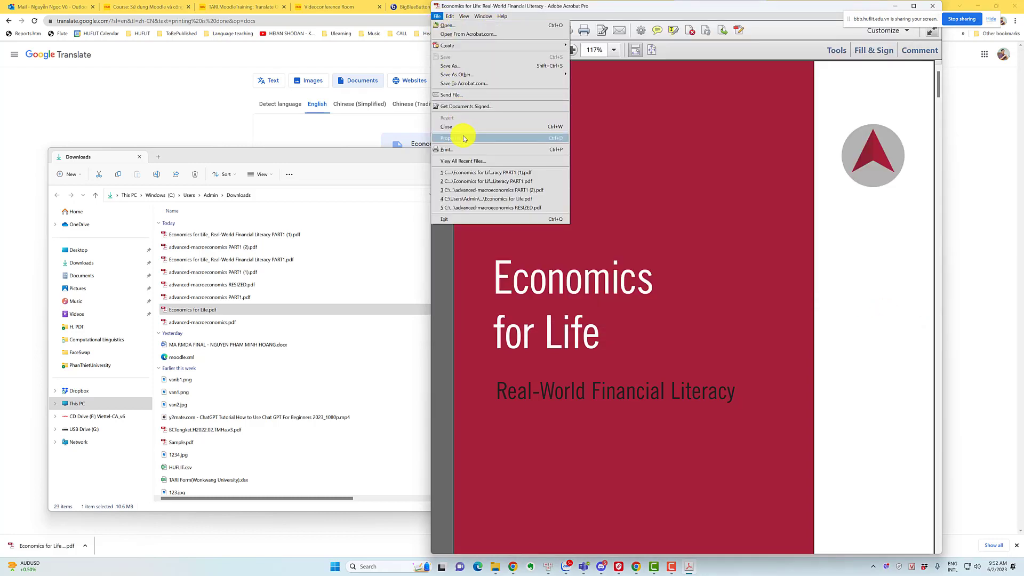
left_click(456, 149)
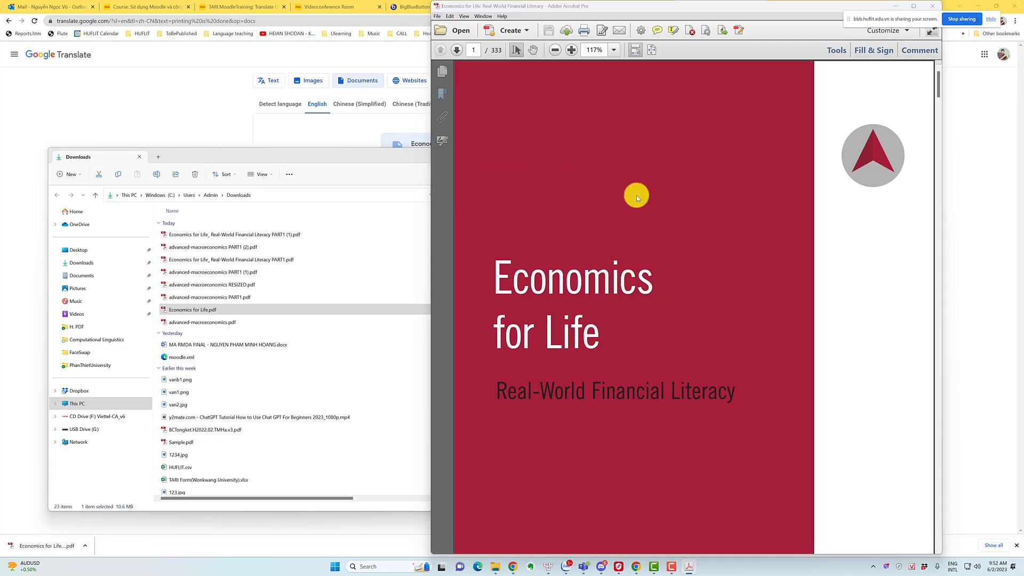
left_click(491, 193)
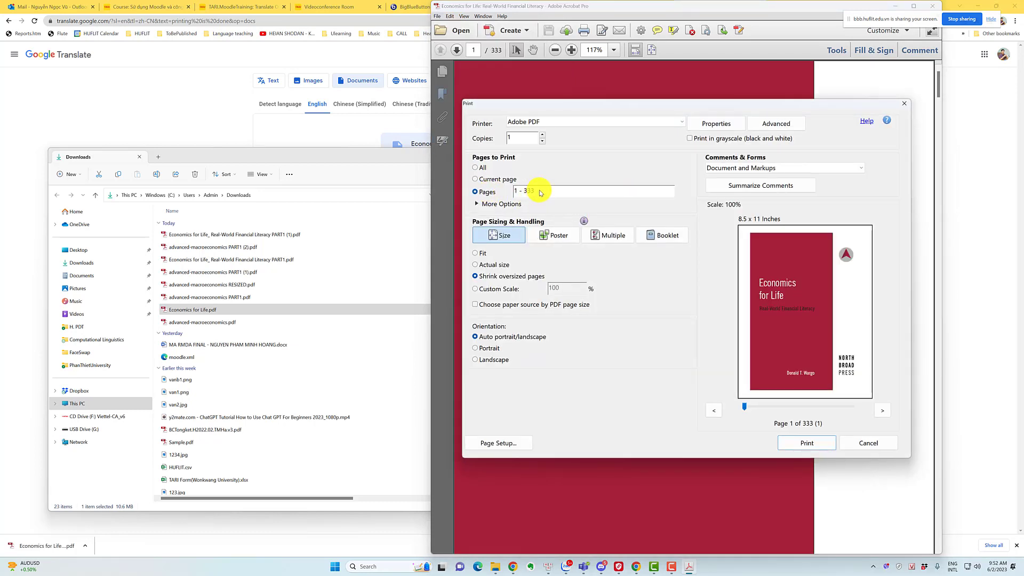
left_click_drag(540, 191, 500, 188)
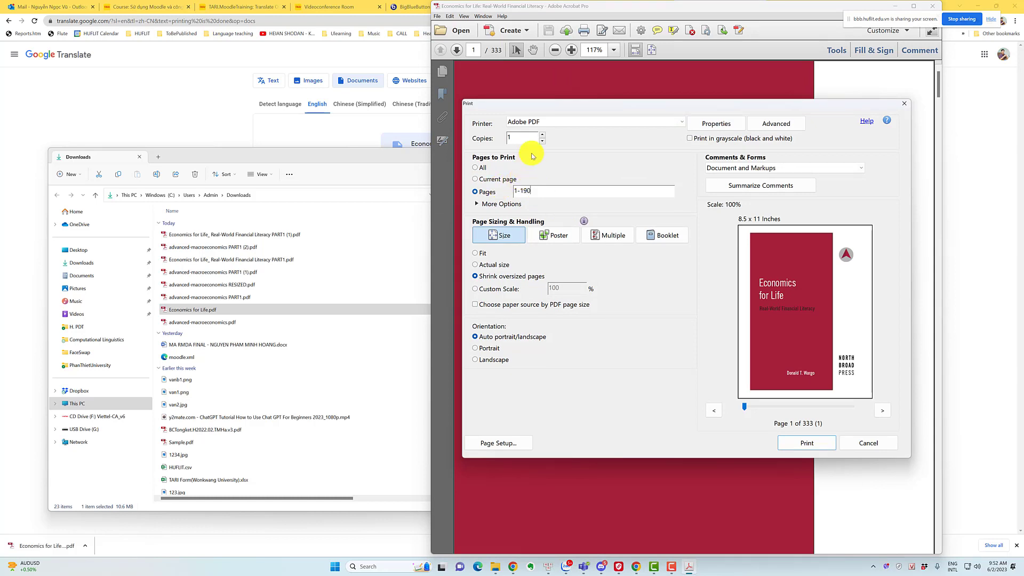
Step: Print the selected pages with Microsoft Print to PDF and save the output as Test 200pp in the Downloads folder
left_click(549, 125)
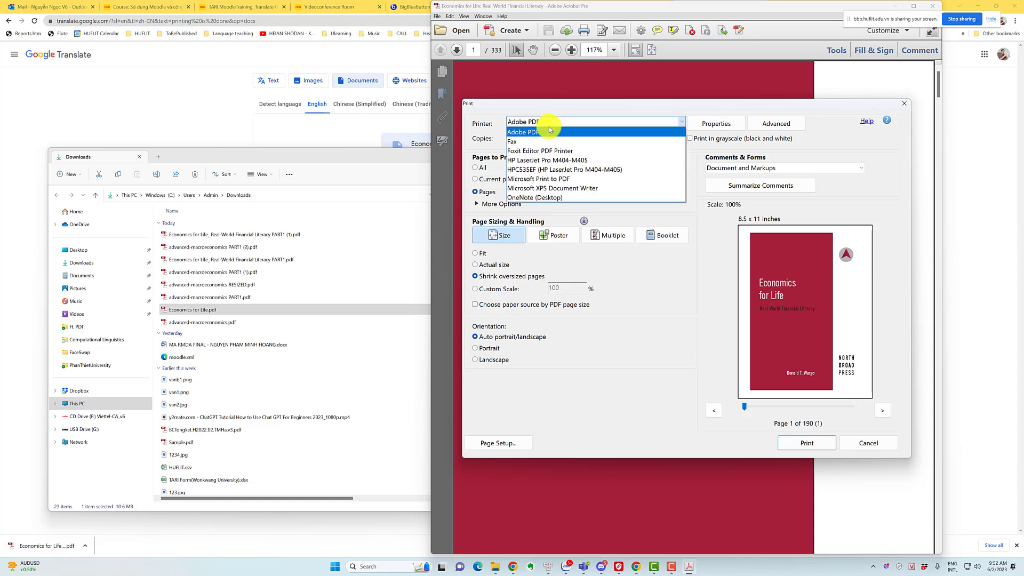
left_click(560, 180)
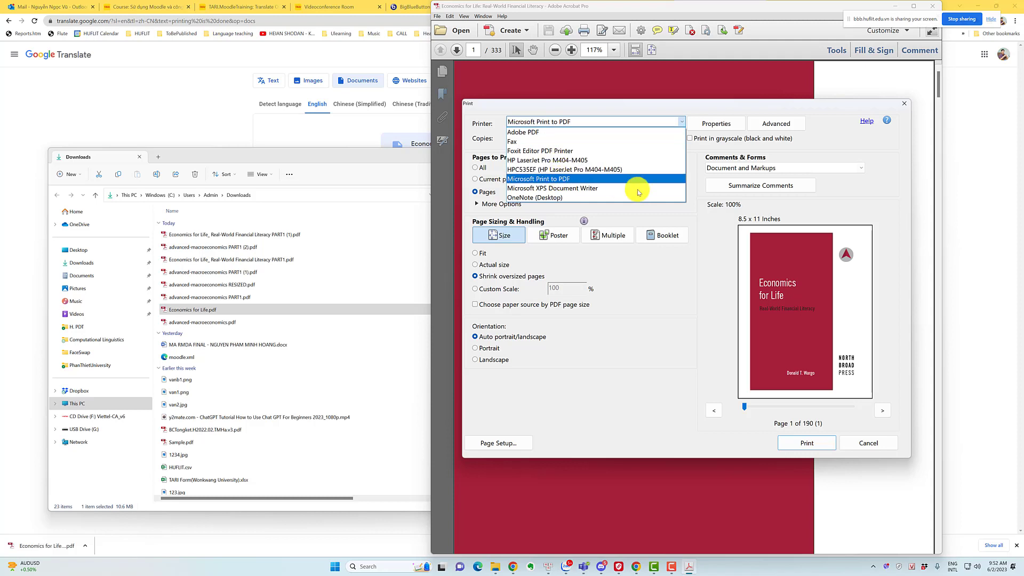
left_click(816, 445)
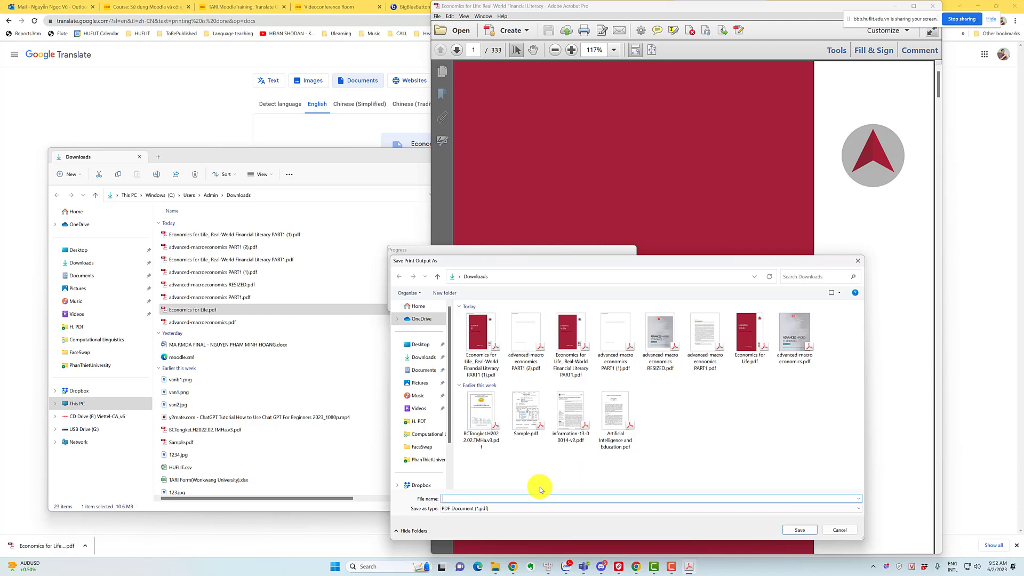
type("Test 200pp")
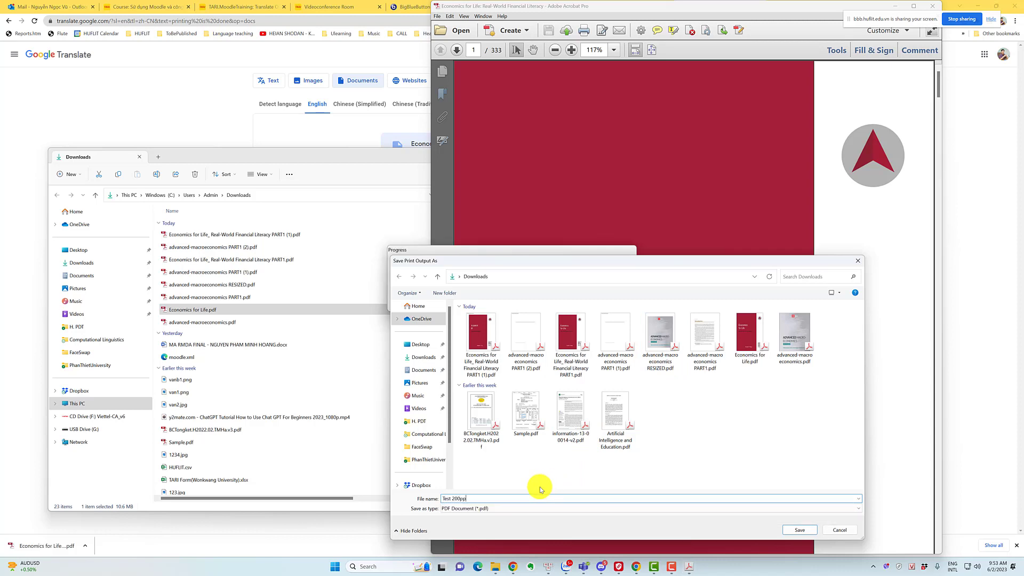
key("Return")
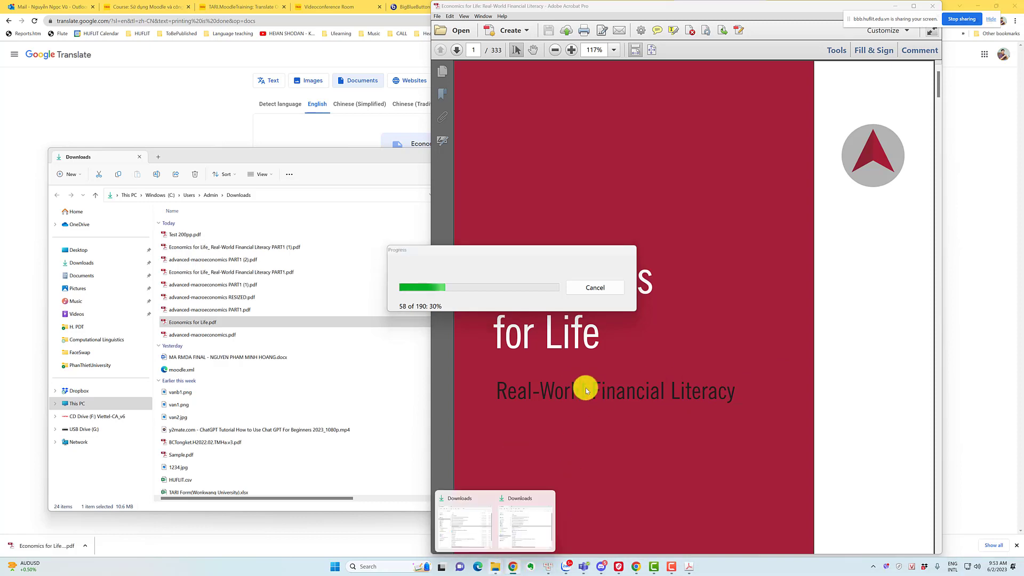
Step: Switch to Chrome and open the Open Textbook Library from CCCOER's Open Textbooks list
left_click(237, 104)
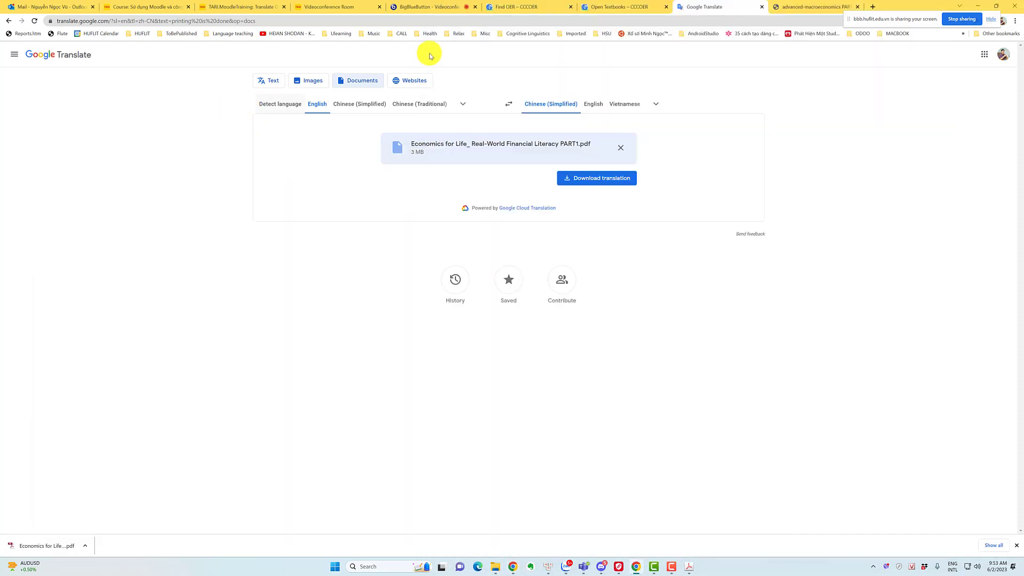
left_click(613, 8)
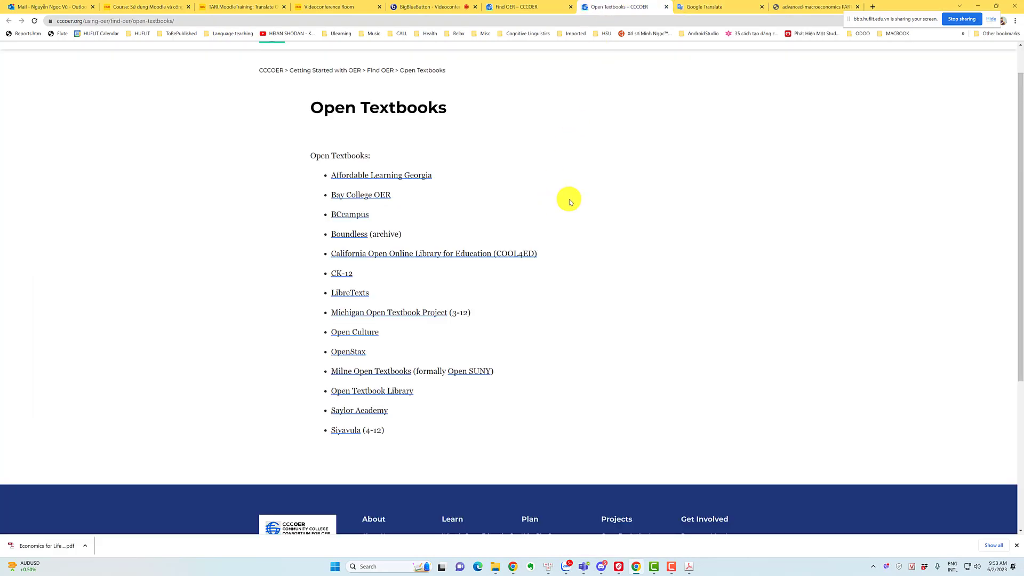
left_click(530, 7)
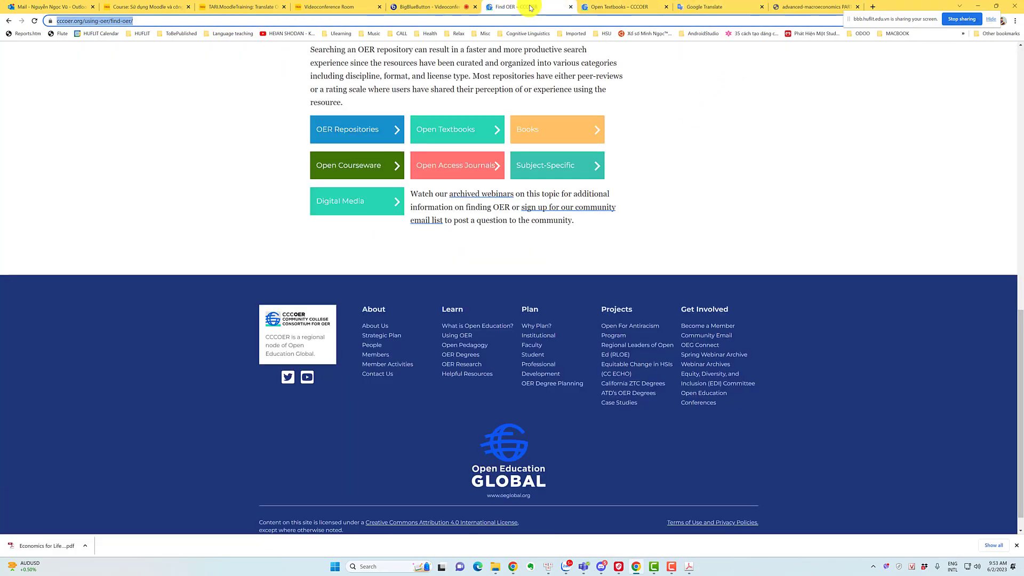
left_click(609, 8)
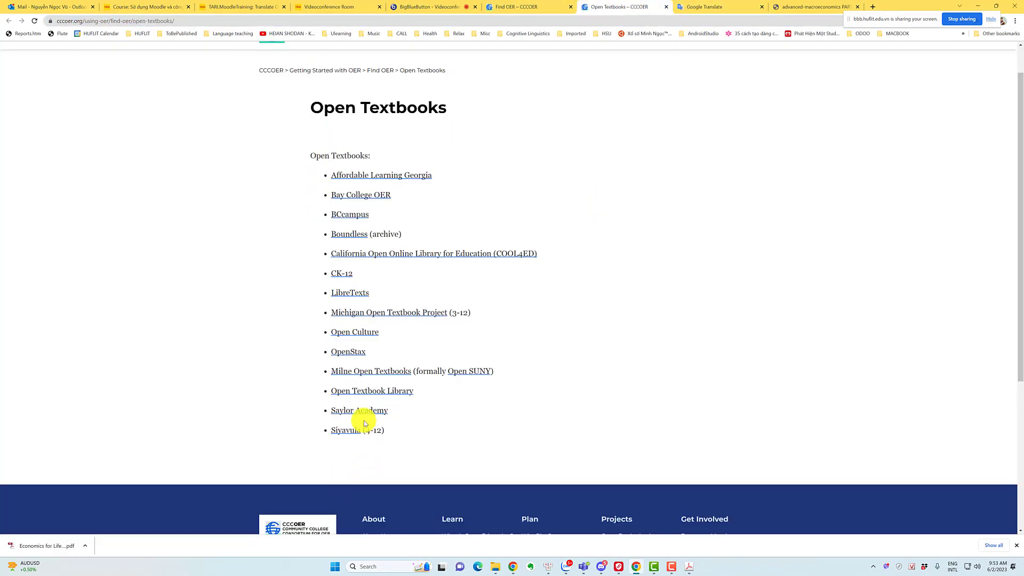
left_click(358, 392)
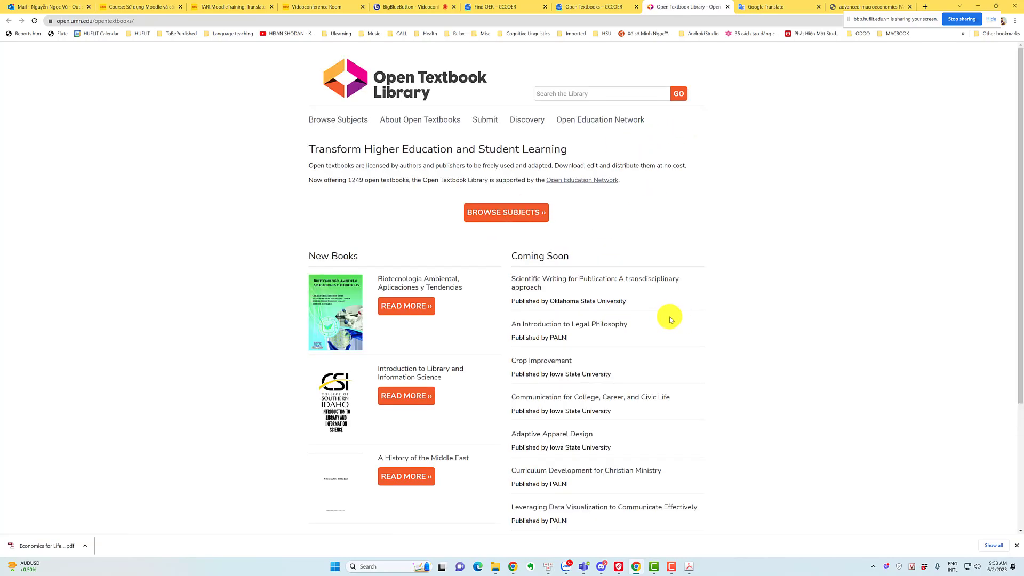
Step: Browse the library's subjects and open the Accounting textbooks under Business
left_click(515, 219)
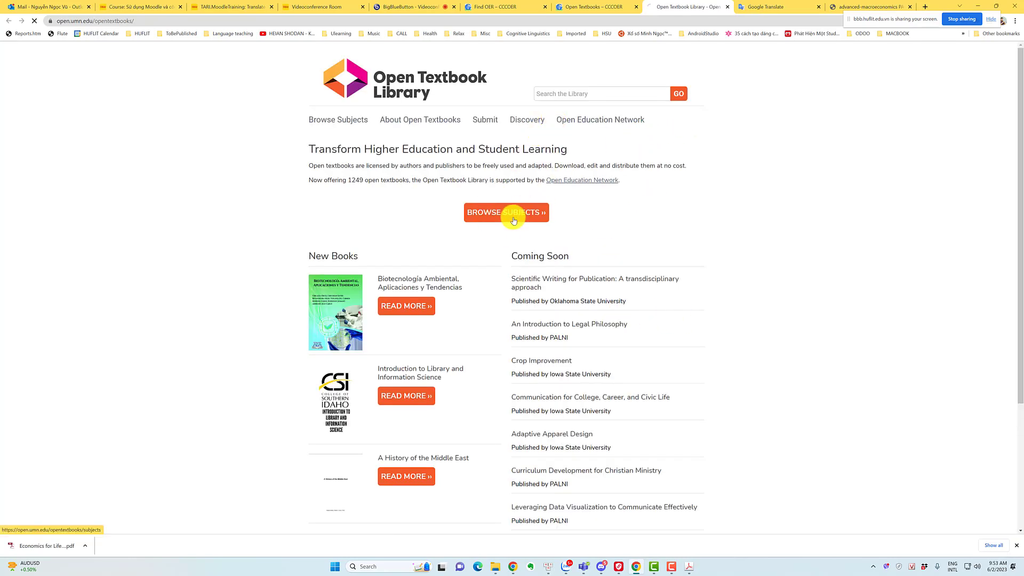
left_click(351, 180)
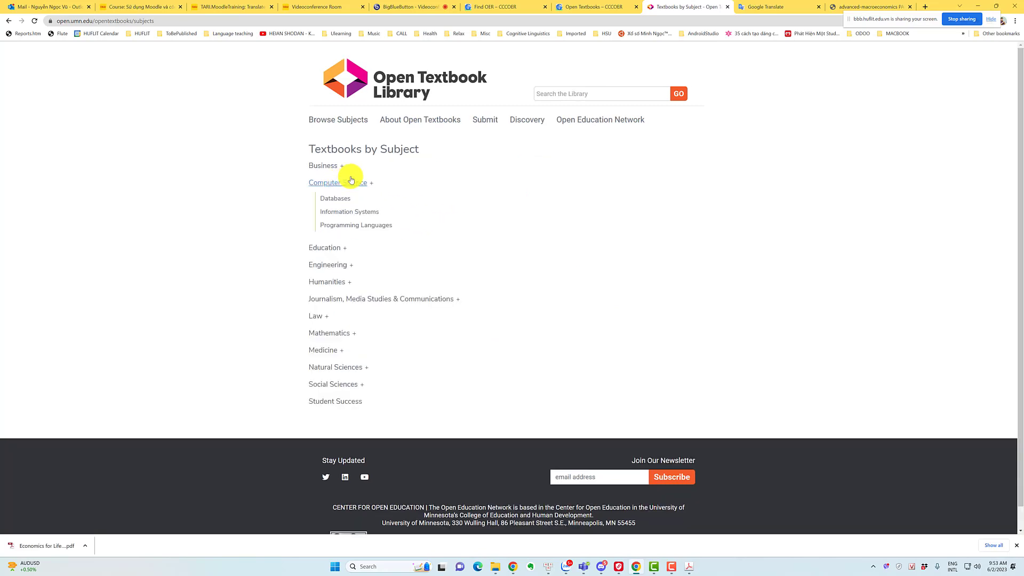
left_click(331, 165)
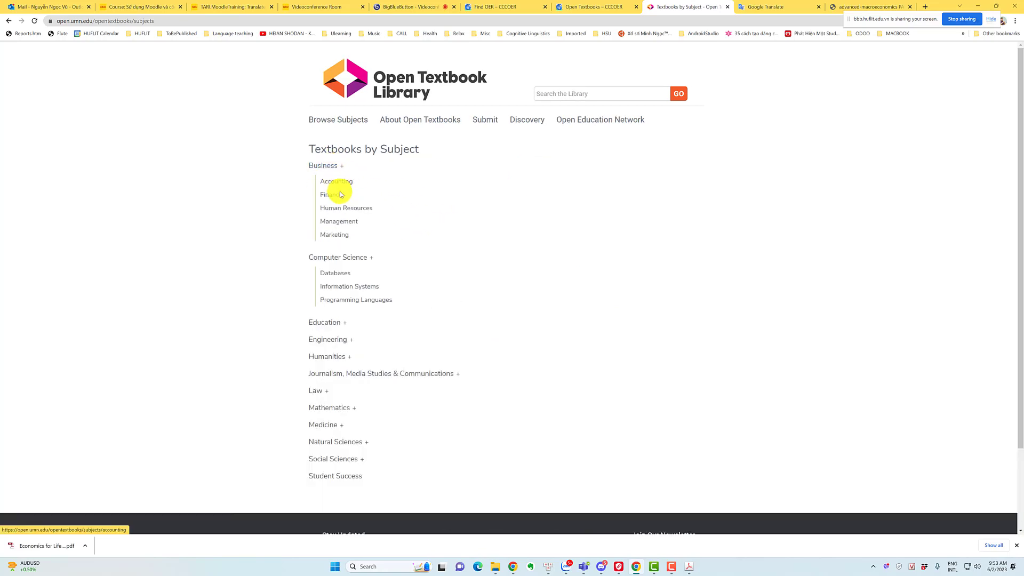
left_click(337, 183)
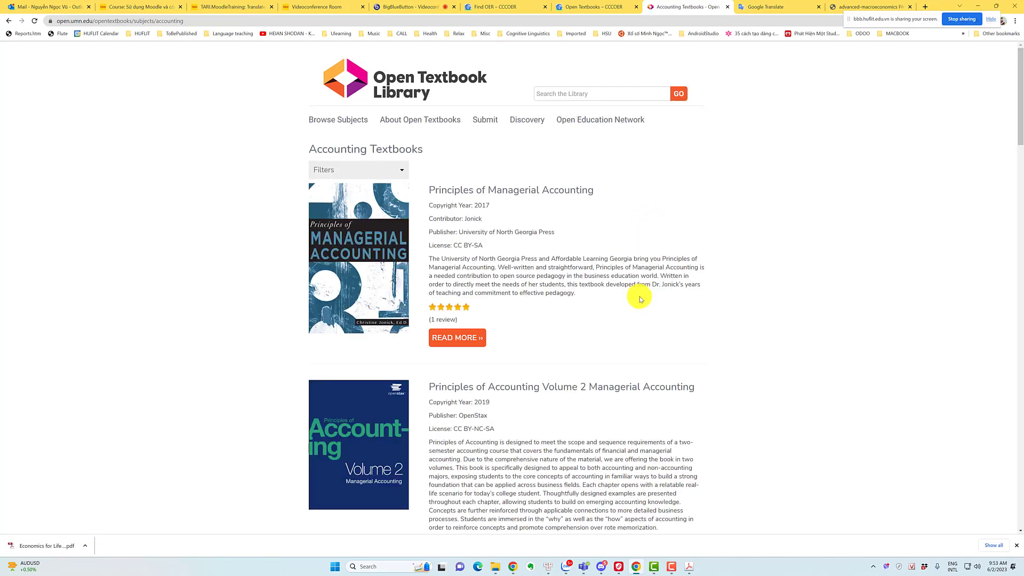
Step: Open the details of Principles of Accounting Volume 1 Financial Accounting from the accounting textbooks
scroll(640, 299, "down", 3)
scroll(640, 299, "down", 3)
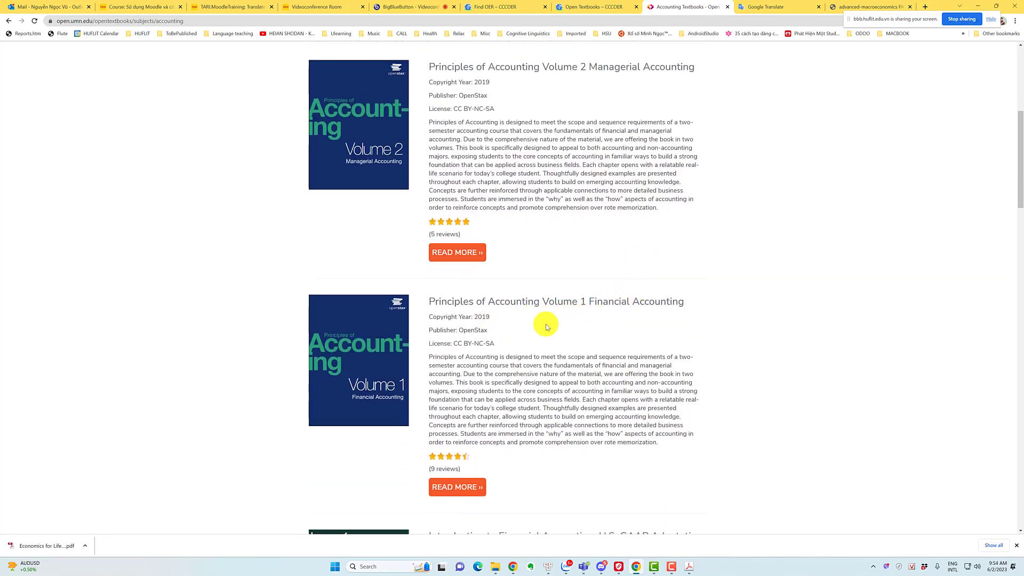
left_click(480, 301)
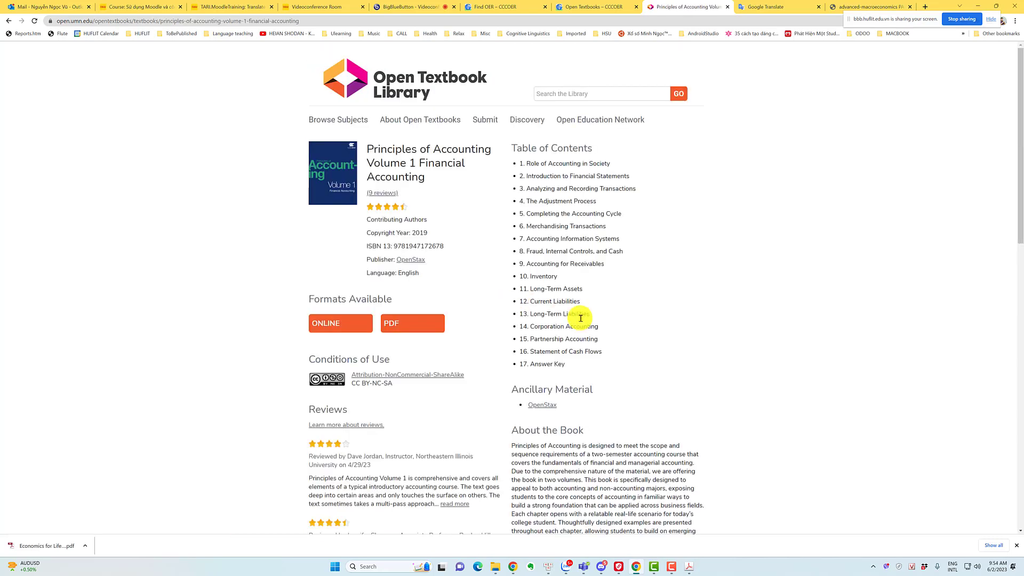
Step: Choose the book's PDF format and open the PDF through its OpenStax page
left_click(412, 323)
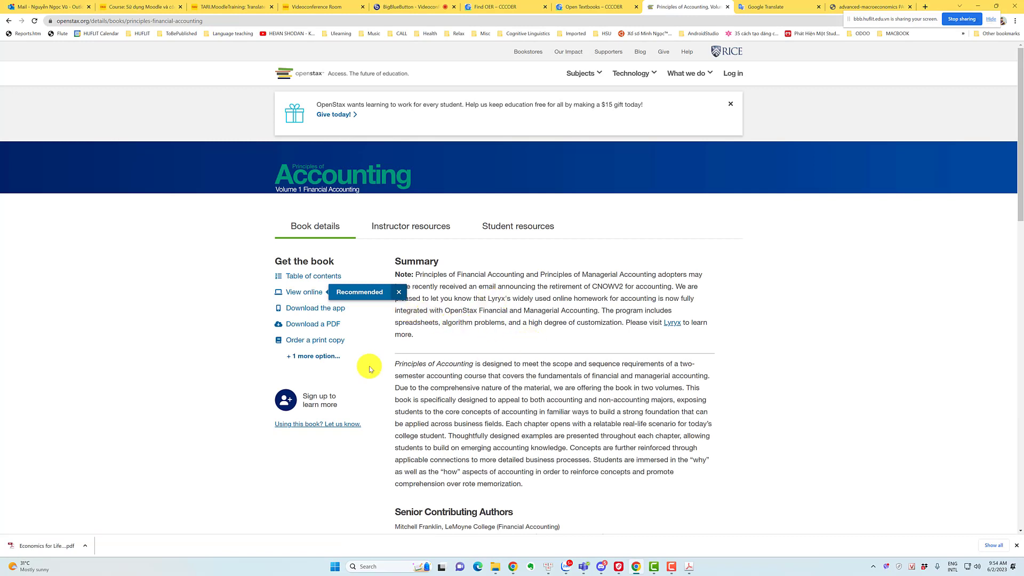
left_click(324, 326)
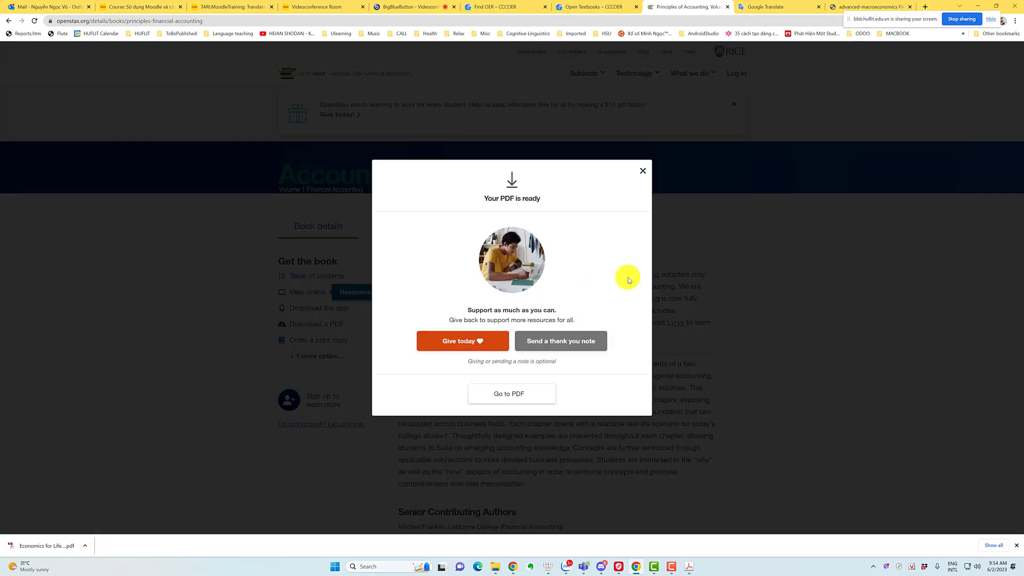
left_click(523, 394)
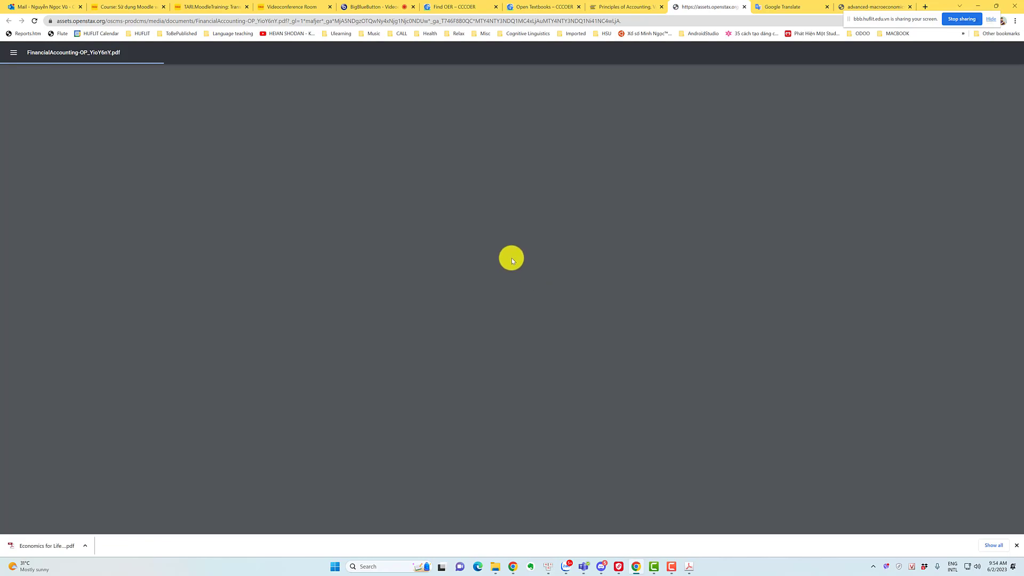
left_click(629, 9)
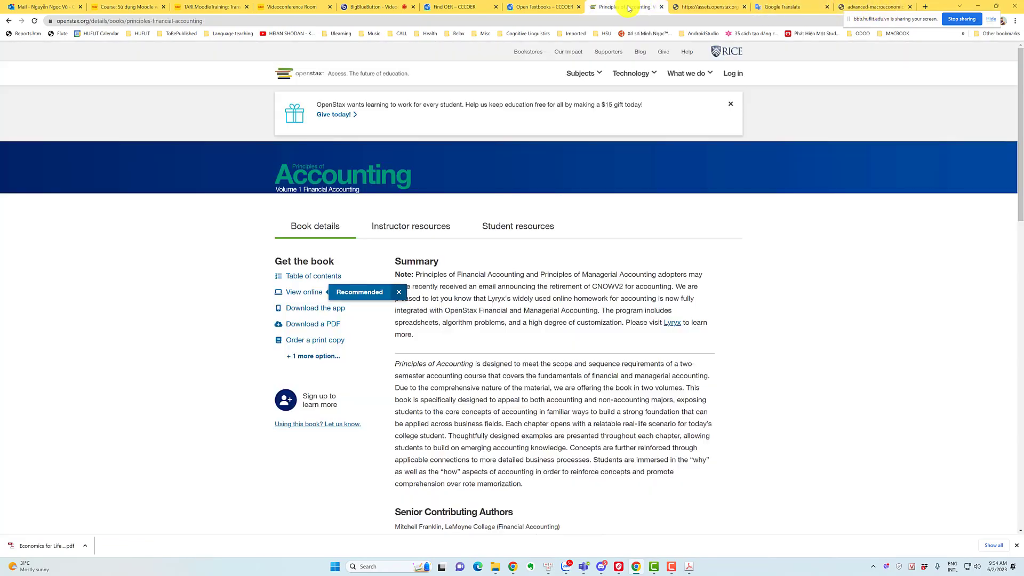
left_click(720, 9)
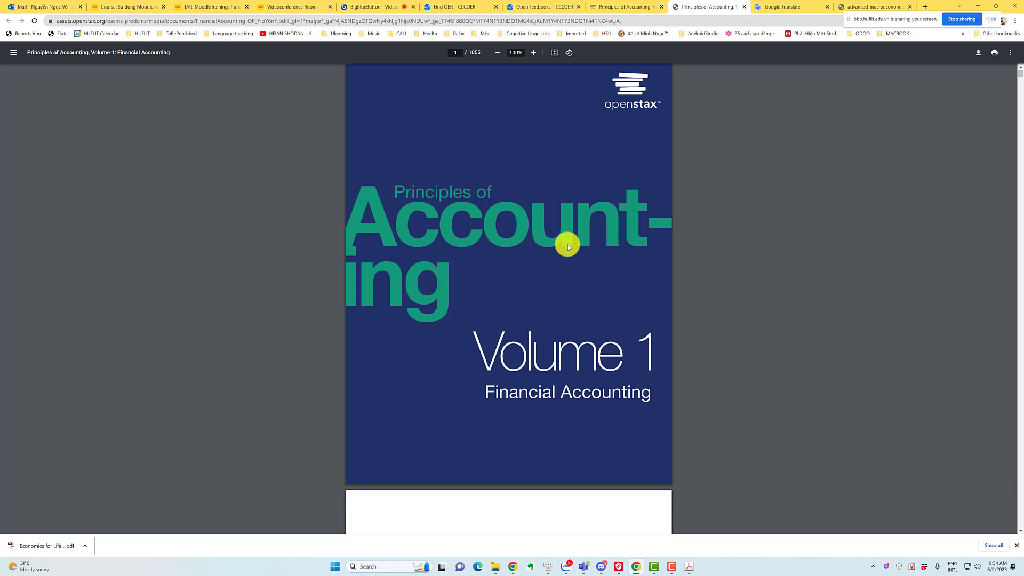
Step: Look through the Financial Accounting PDF from the cover past the table of contents to the preface on page 13
scroll(568, 245, "down", 8)
scroll(569, 245, "down", 8)
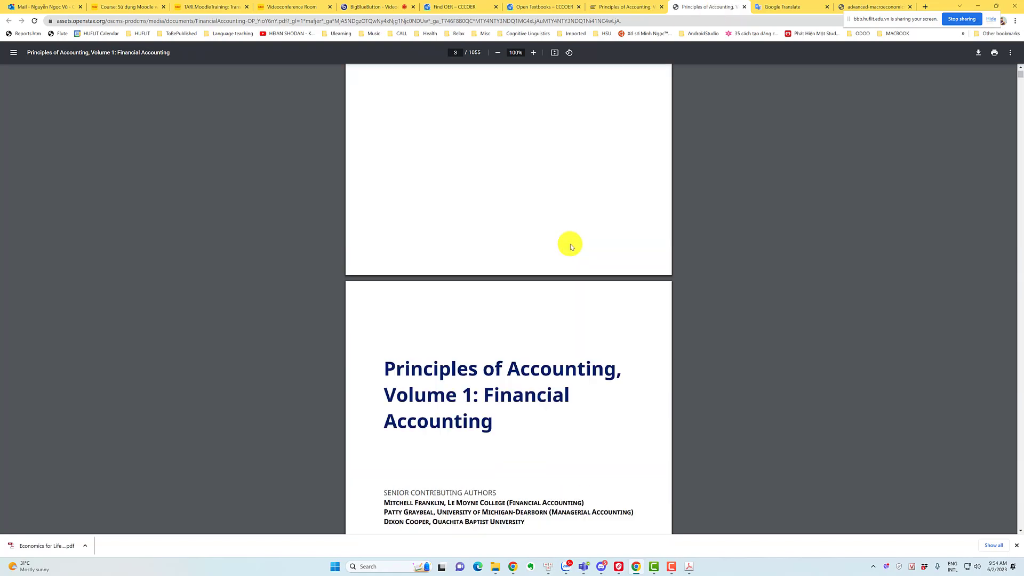
scroll(571, 246, "down", 15)
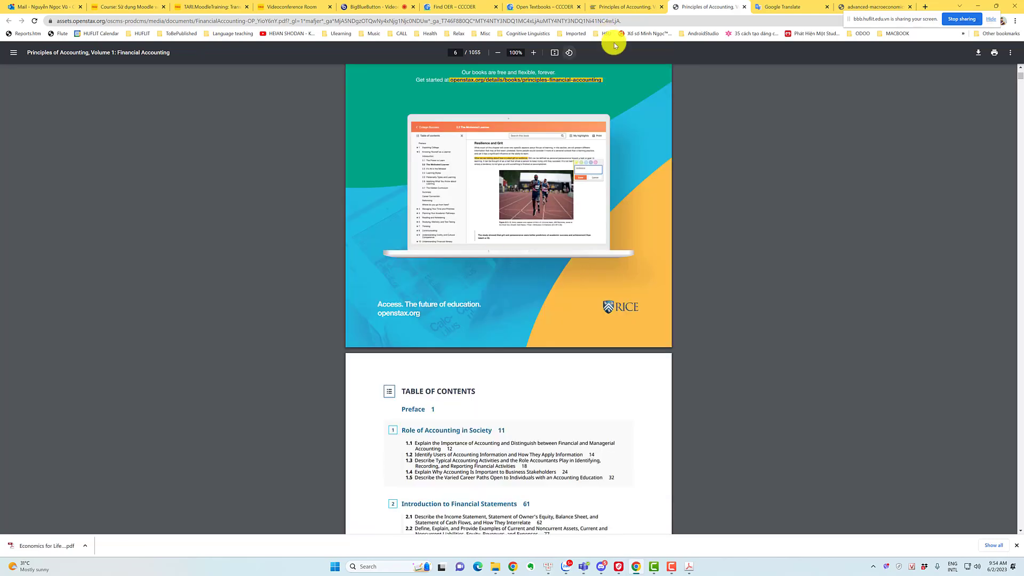
scroll(622, 250, "down", 3)
scroll(626, 259, "down", 5)
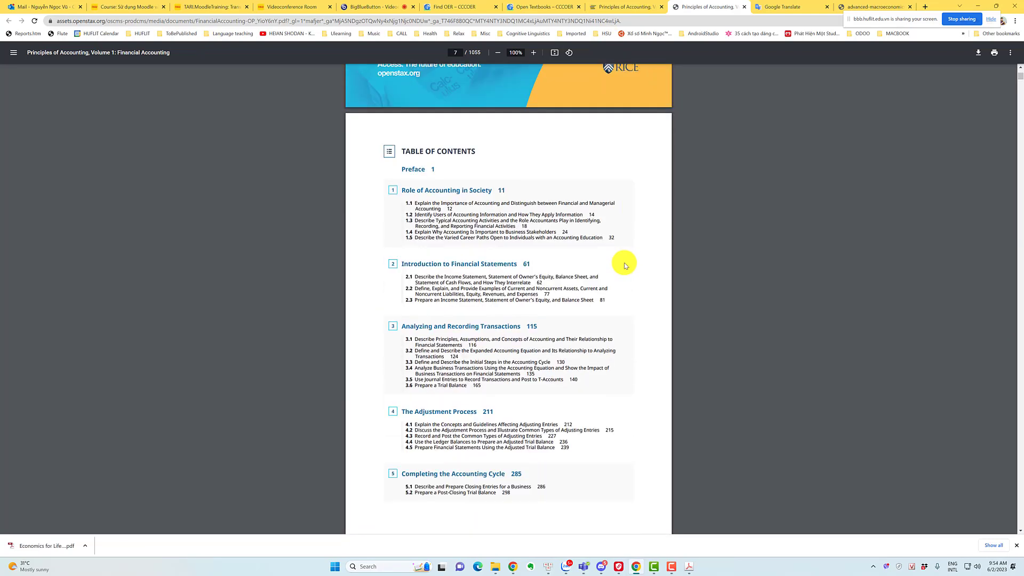
scroll(625, 267, "down", 20)
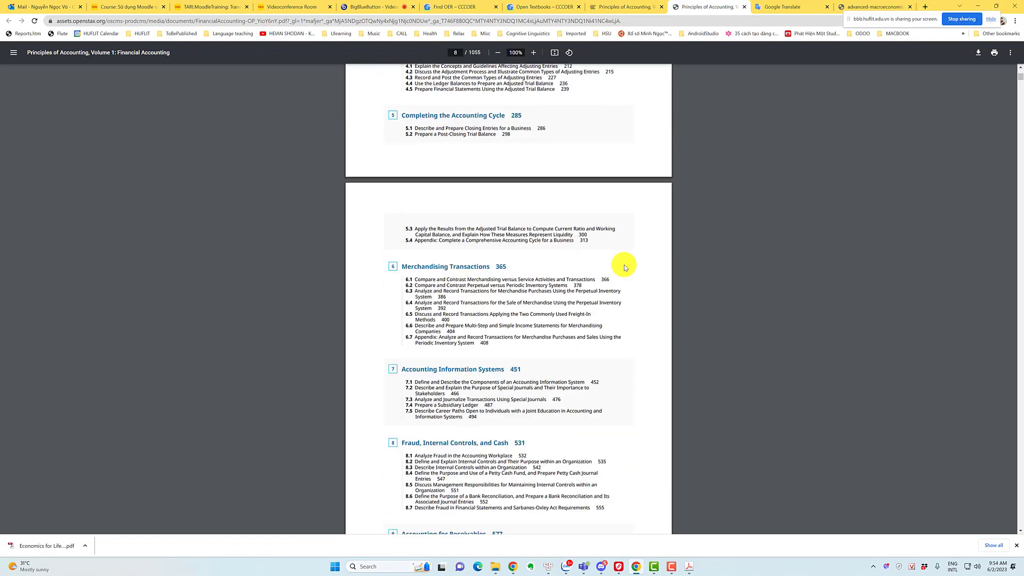
scroll(624, 265, "down", 20)
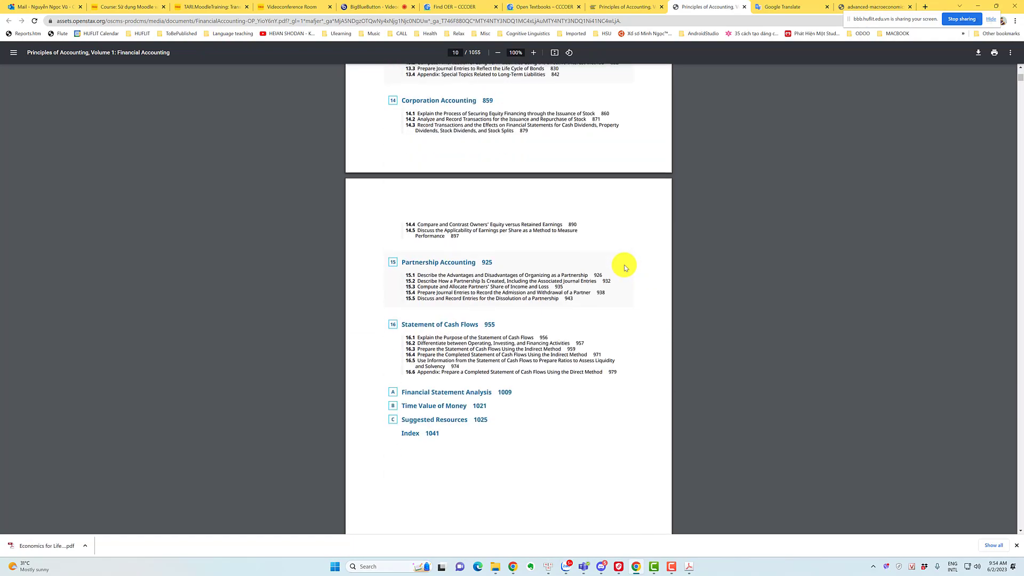
scroll(631, 290, "down", 5)
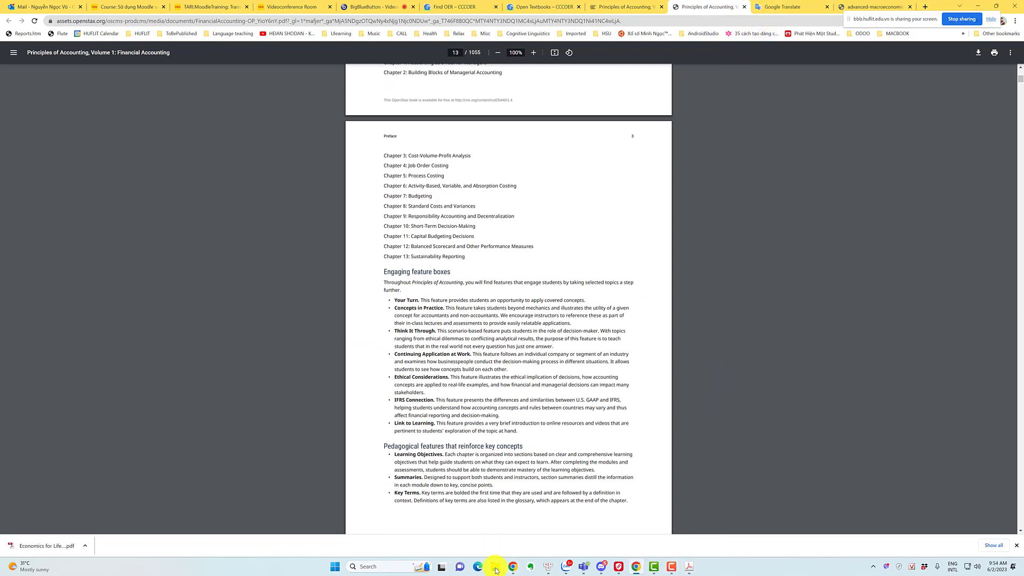
Step: Check the Downloads folder for the printed Test 200pp.pdf and bring Economics for Life back up in Adobe Acrobat
mouse_move(495, 565)
left_click(459, 502)
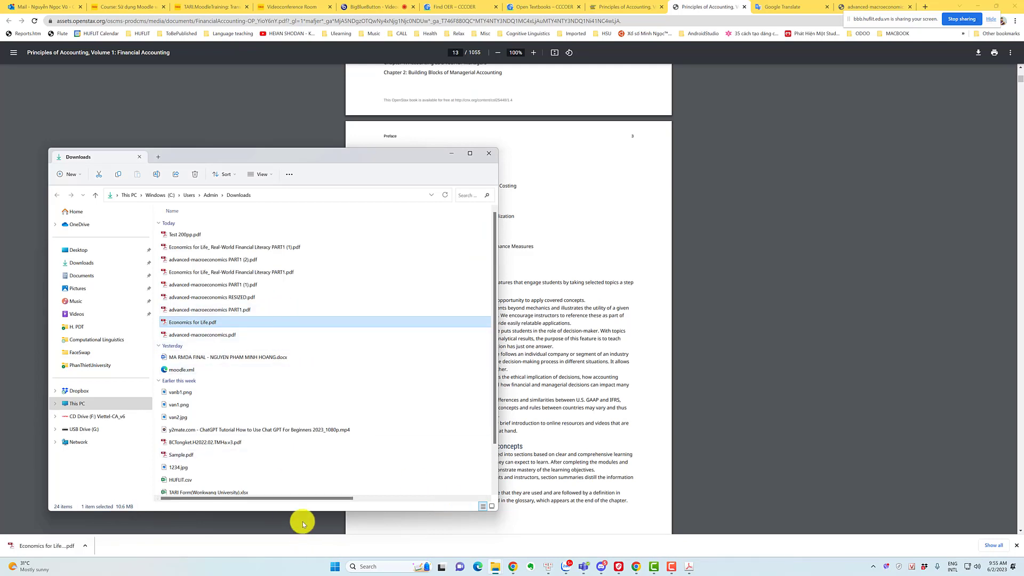
mouse_move(301, 498)
left_mouse_down()
mouse_move(459, 515)
mouse_move(295, 514)
left_mouse_up()
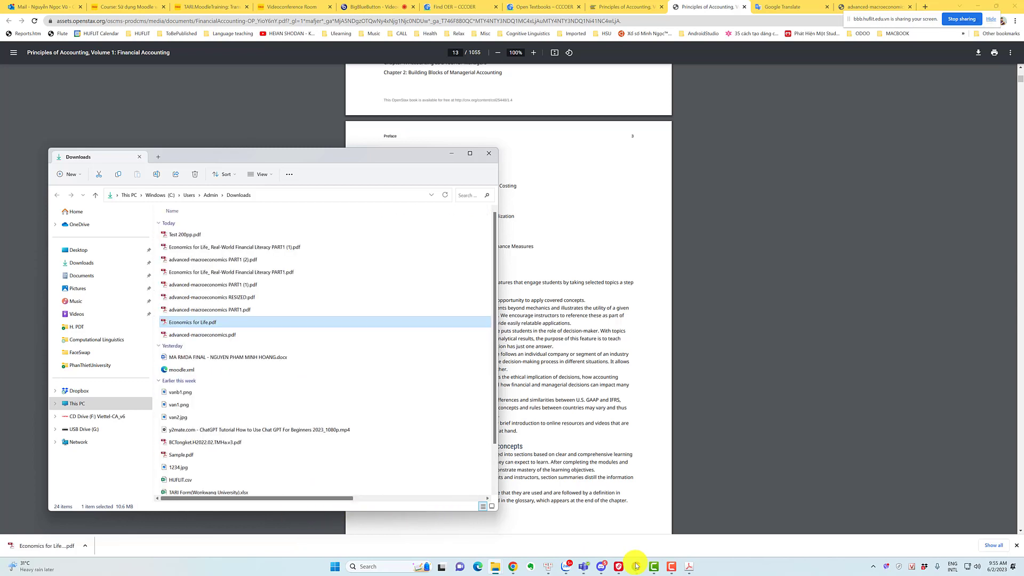
mouse_move(691, 572)
left_click(686, 528)
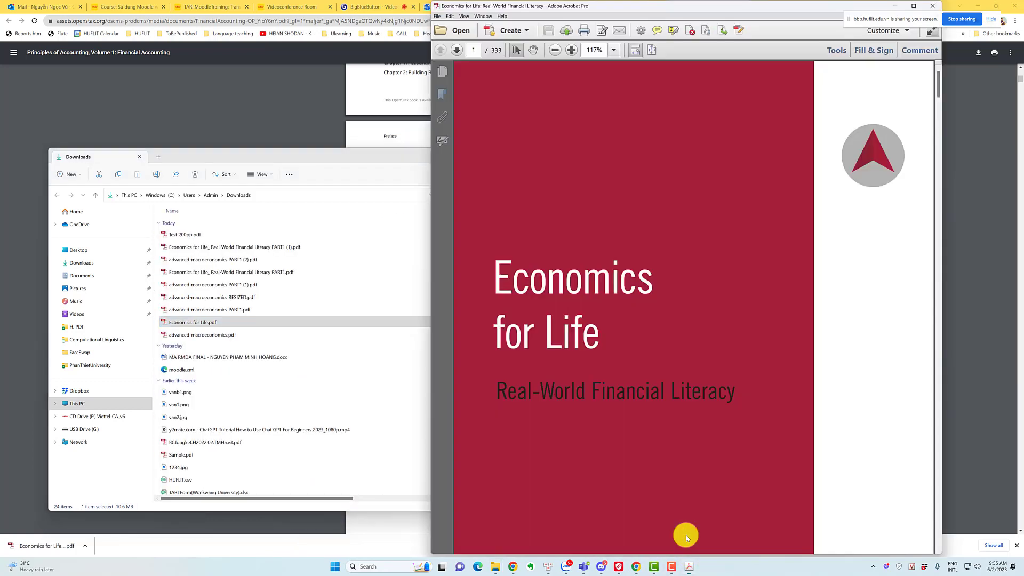
Step: Look through the machine-translated advanced-macroeconomics PART1 (2).pdf from Downloads from start to end, and close both open PDFs
left_click(236, 260)
right_click(235, 262)
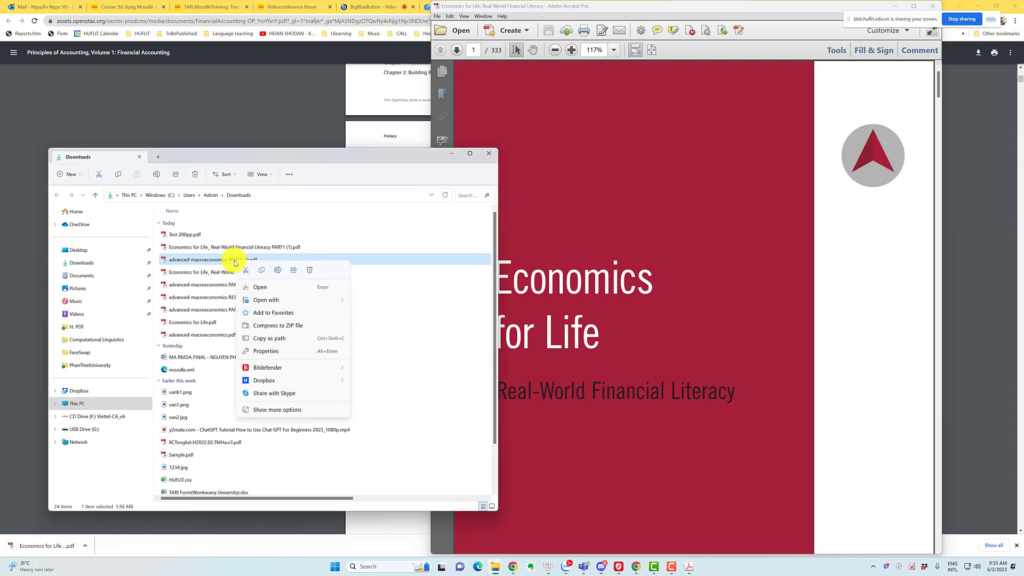
left_click(260, 289)
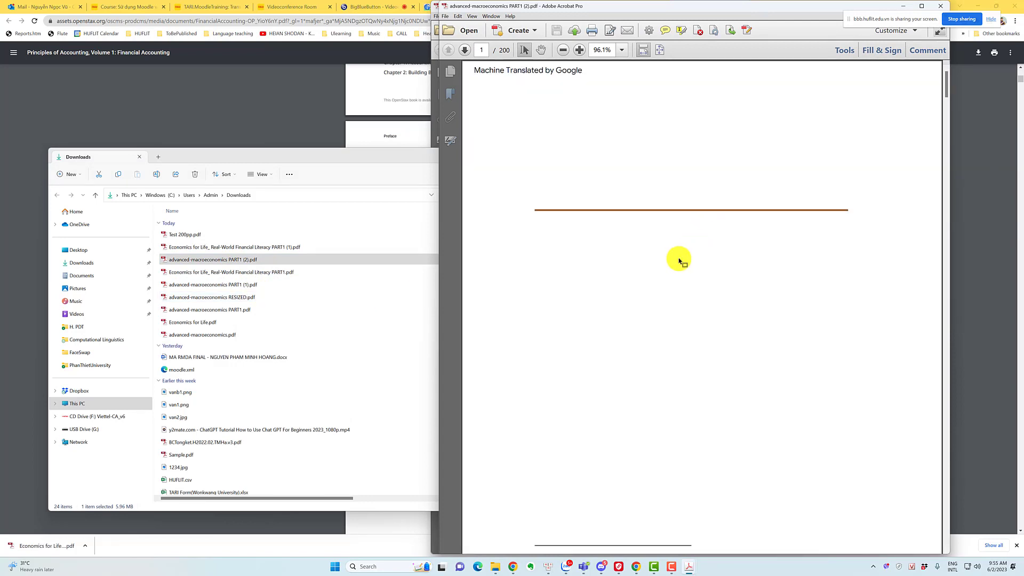
scroll(687, 269, "down", 10)
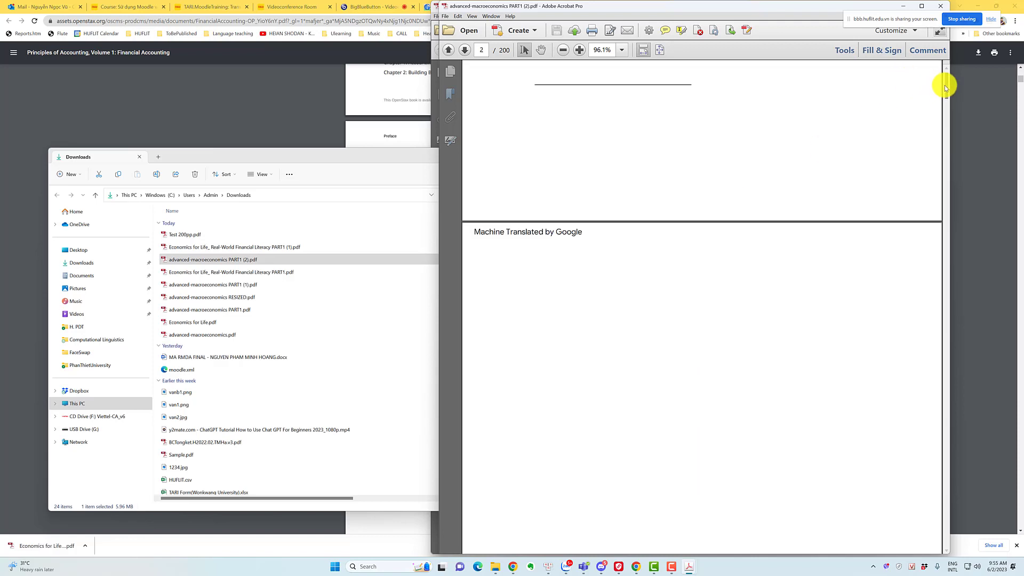
left_click_drag(947, 86, 940, 202)
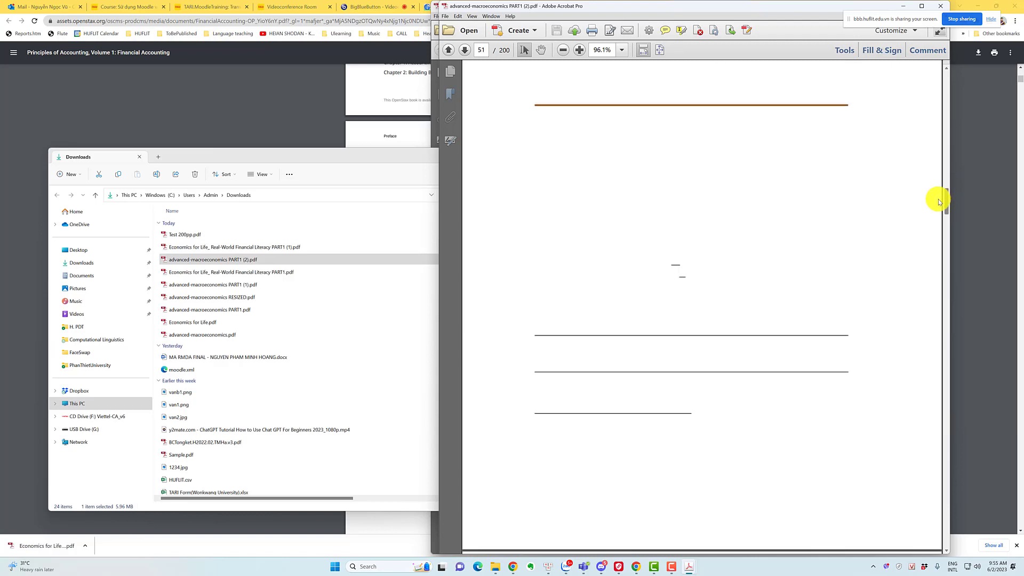
left_click(566, 52)
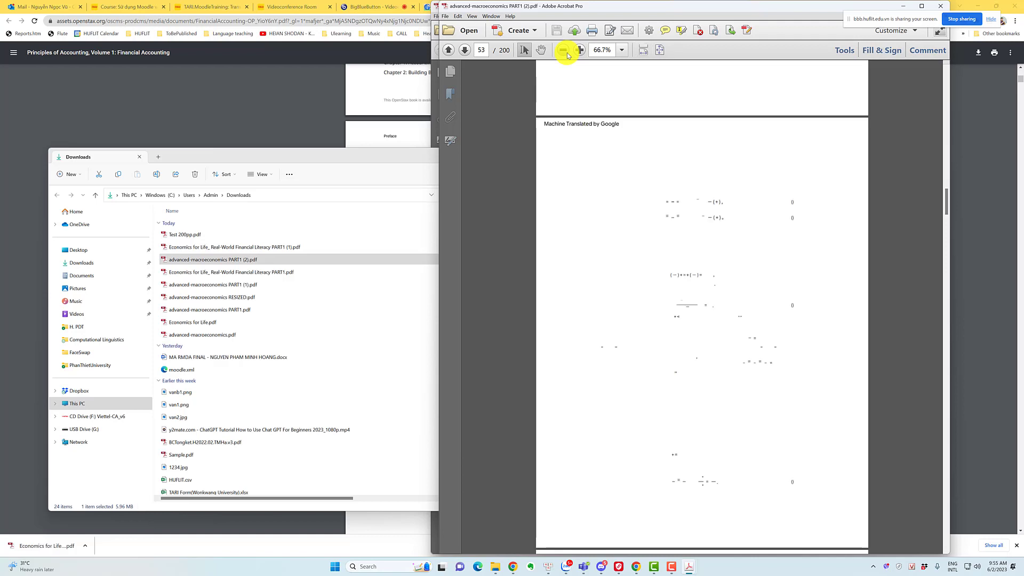
left_click_drag(948, 200, 947, 446)
scroll(918, 407, "down", 4)
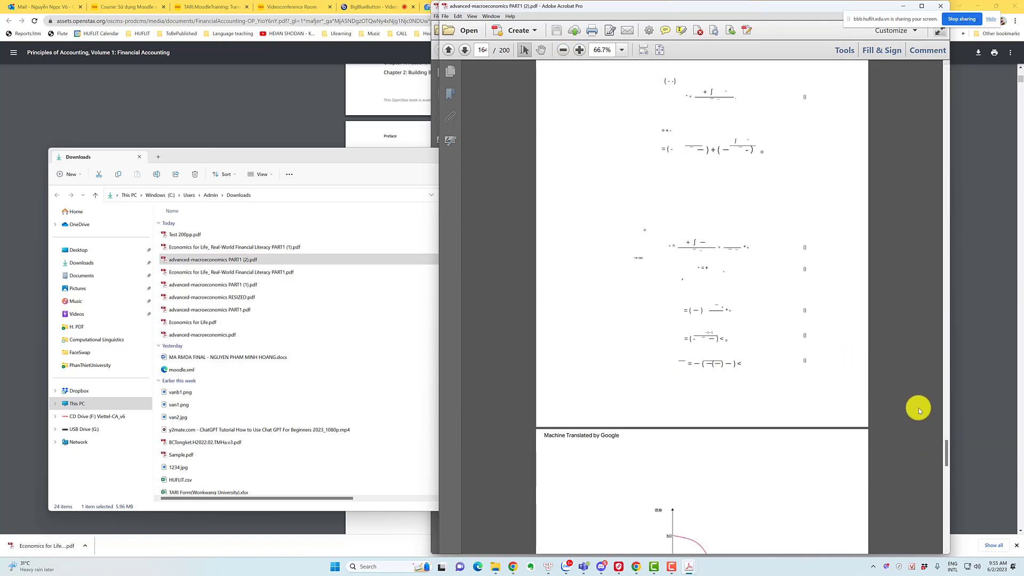
left_click_drag(946, 458, 949, 524)
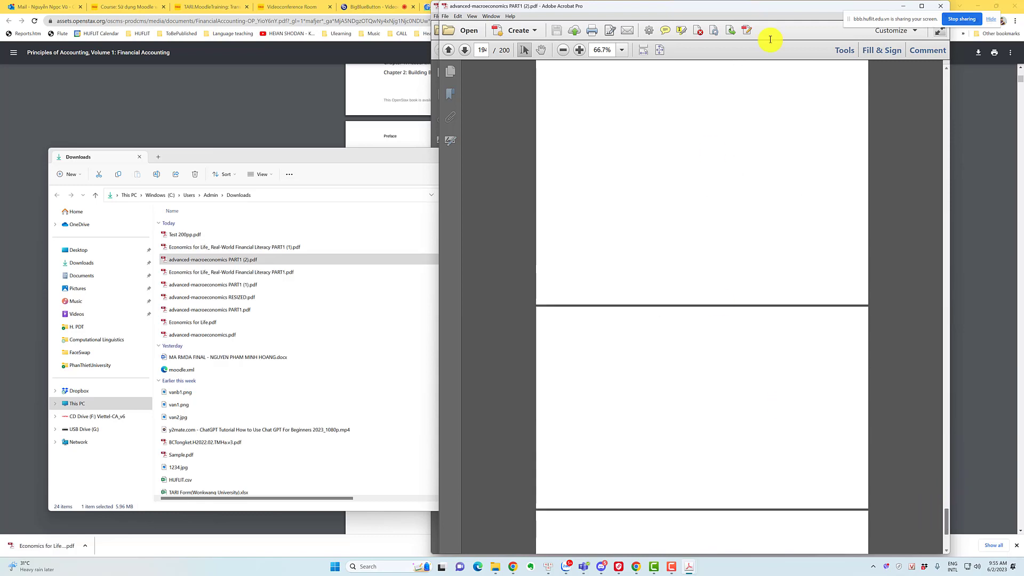
left_click(942, 7)
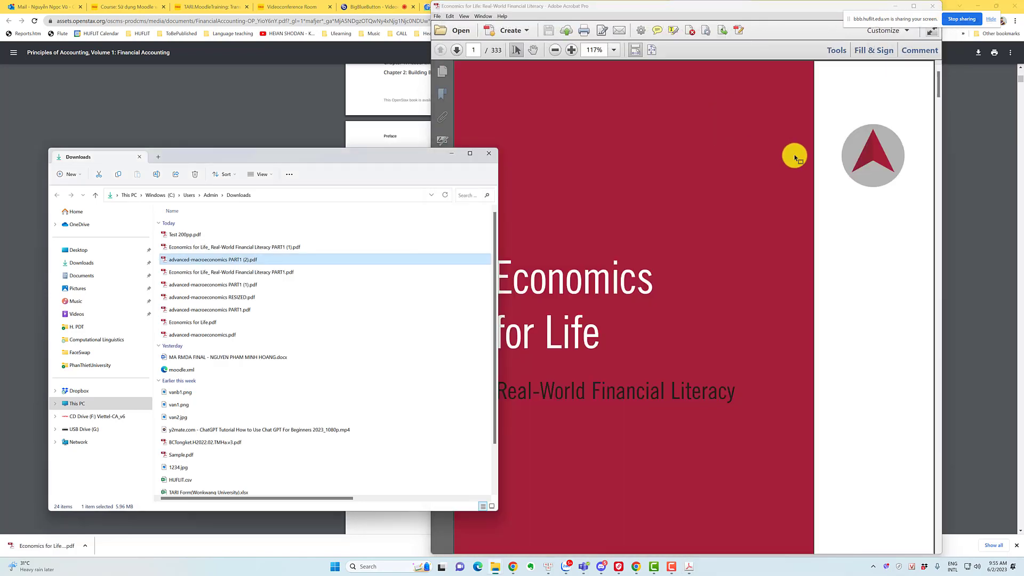
left_click(933, 10)
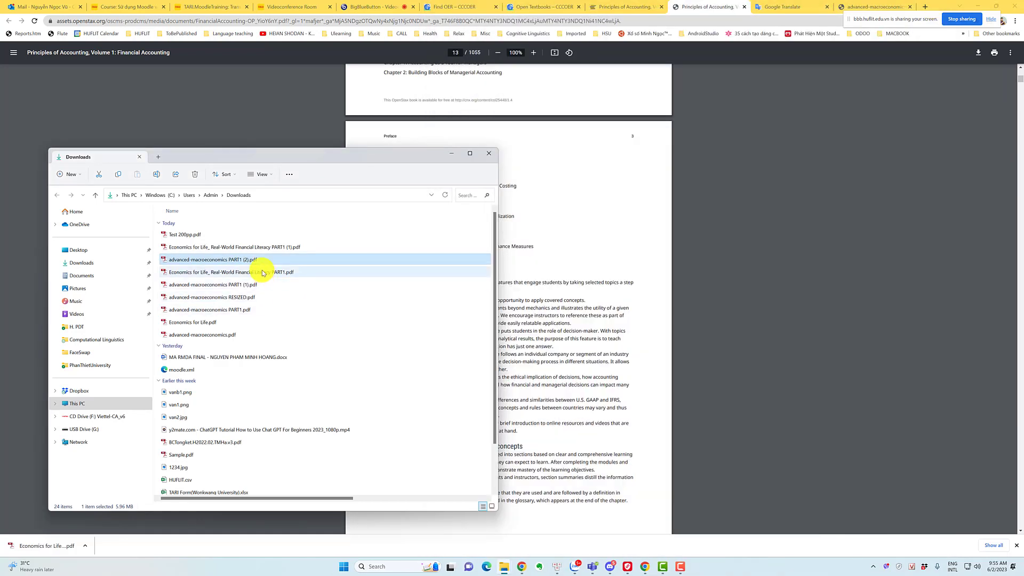
Step: Open Economics for Life_ Real-World Financial Literacy PART1.pdf from the Downloads folder in Adobe Acrobat
left_click(264, 274)
right_click(264, 273)
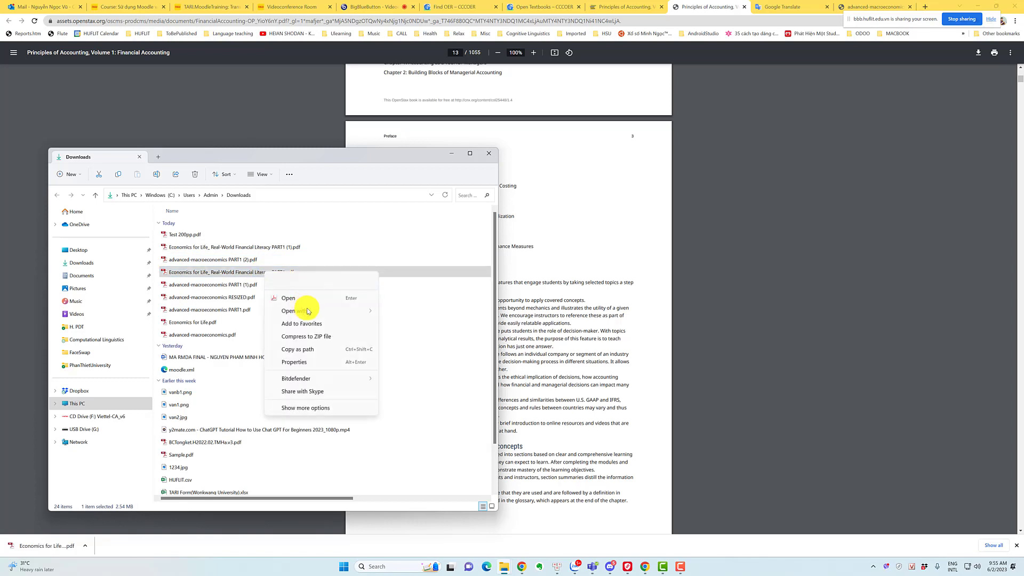
mouse_move(312, 313)
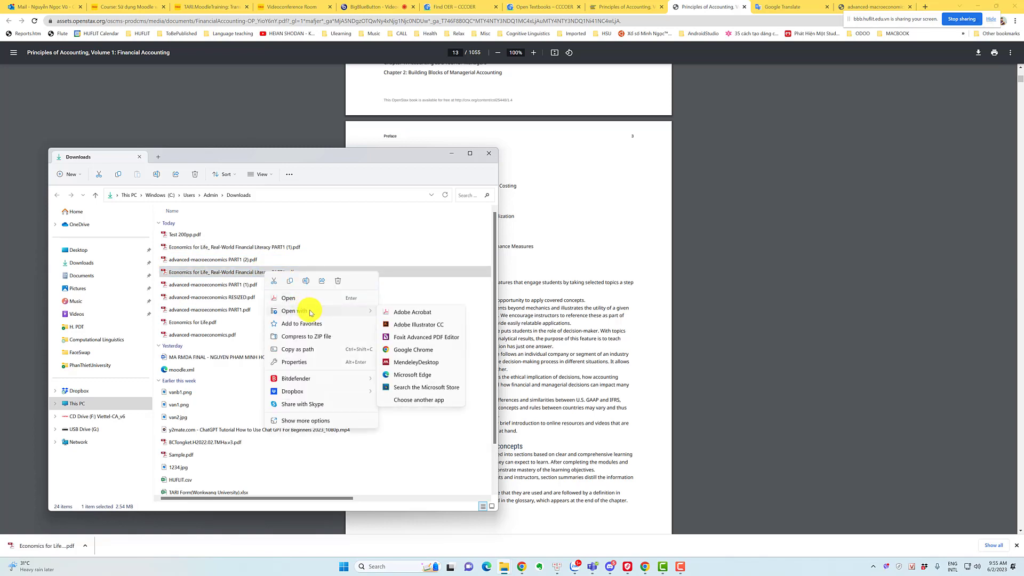
left_click(296, 300)
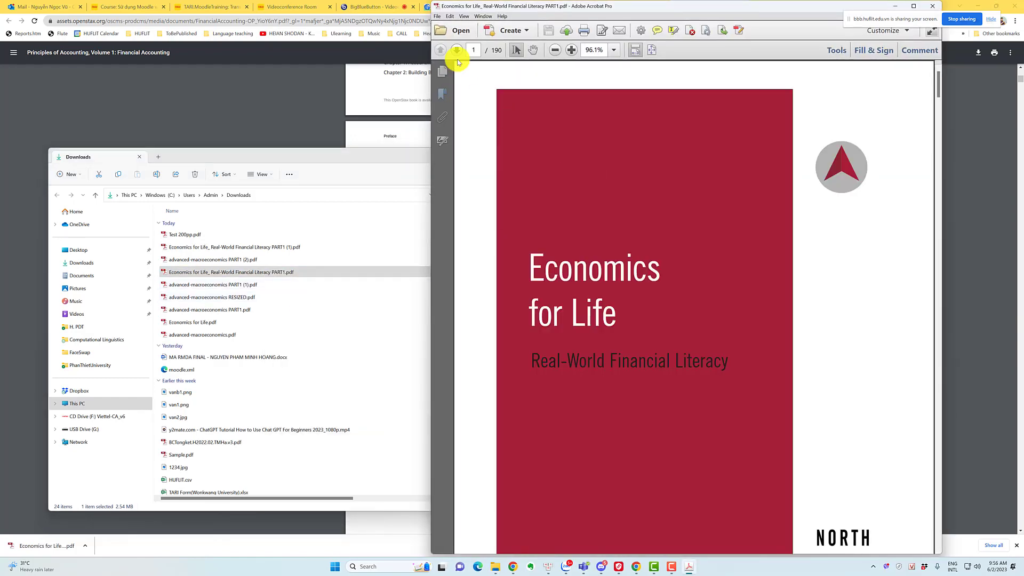
Step: Save the open Economics for Life PART1 PDF as a Word Document (*.docx) in Downloads
left_click(438, 16)
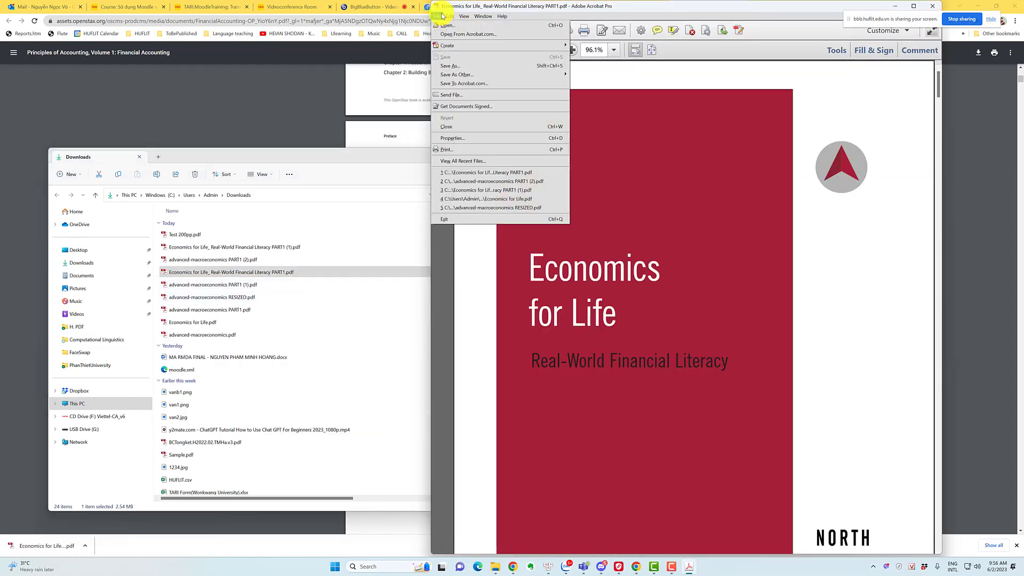
left_click(454, 66)
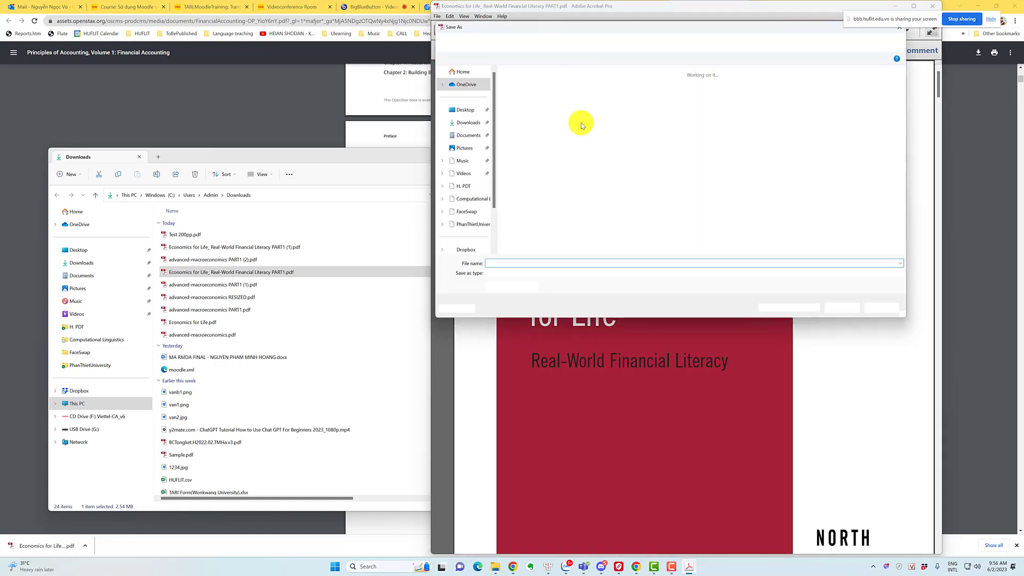
left_click(542, 274)
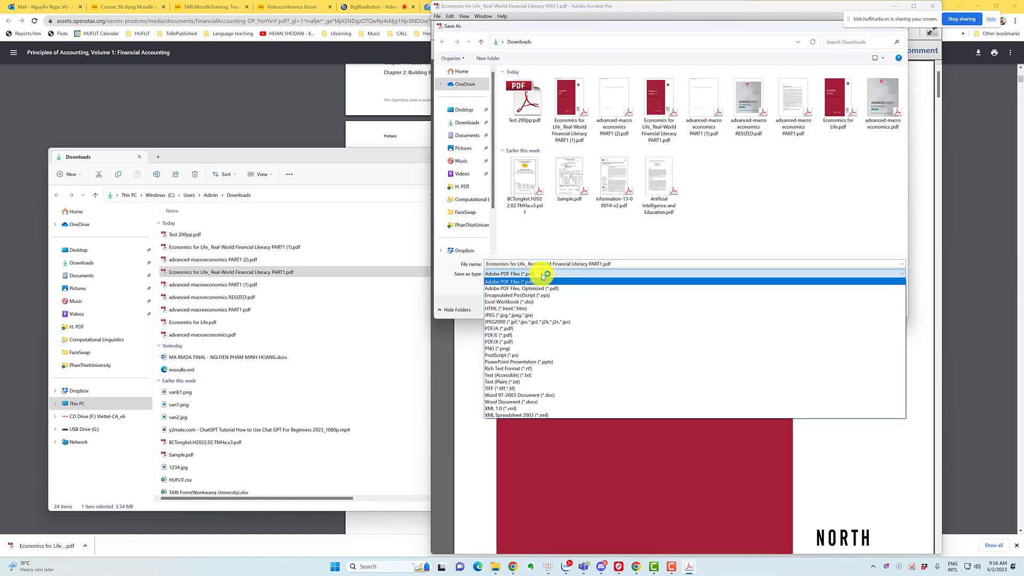
left_click(515, 403)
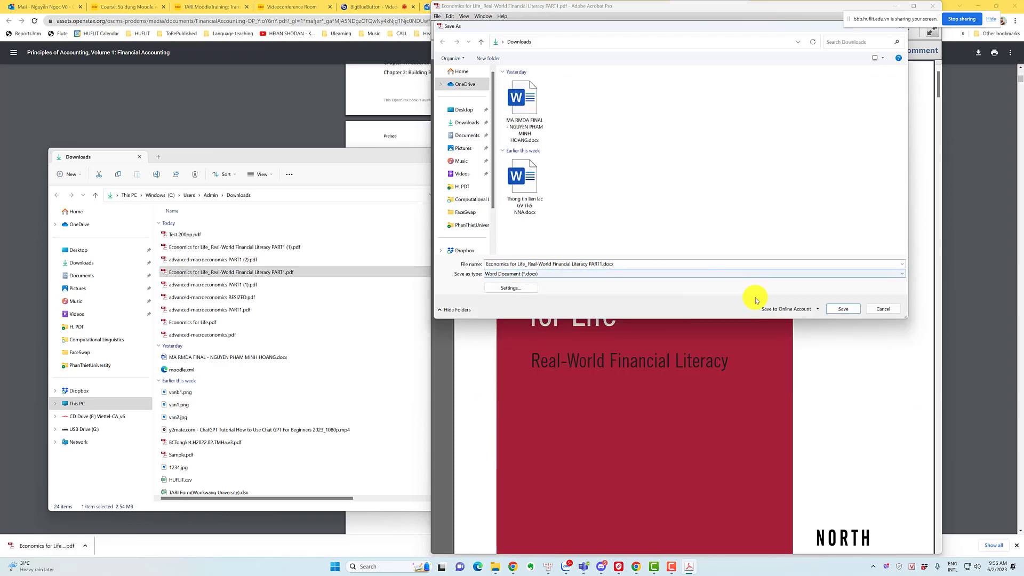
left_click(842, 310)
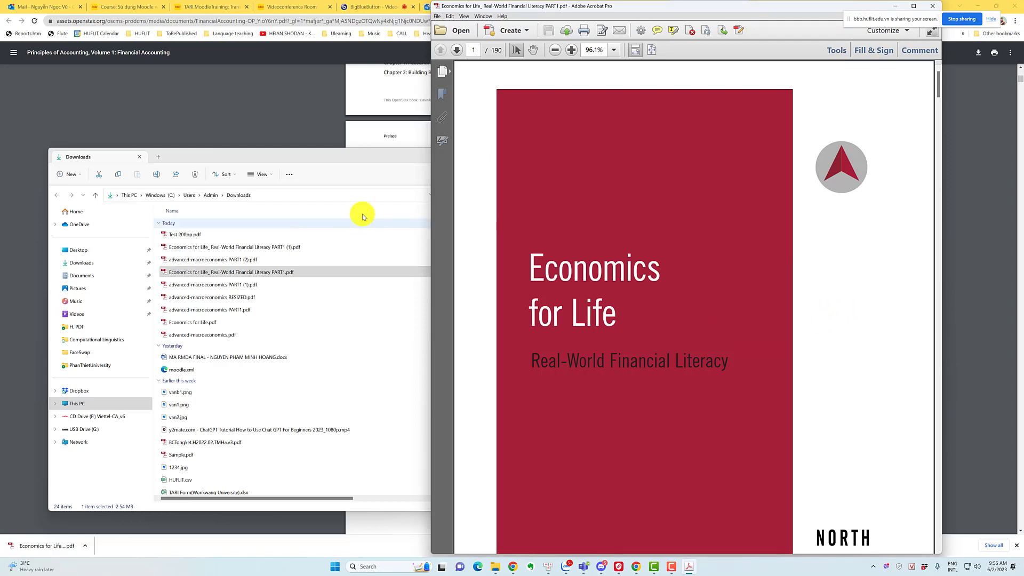
Step: Check the Downloads folder for the converted Word document
left_click(355, 157)
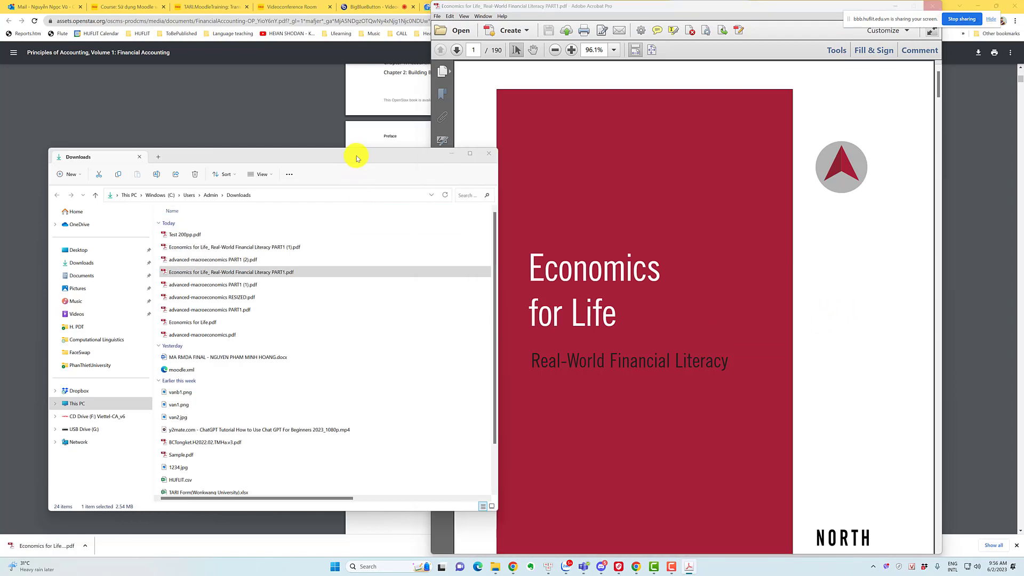
scroll(411, 374, "down", 2)
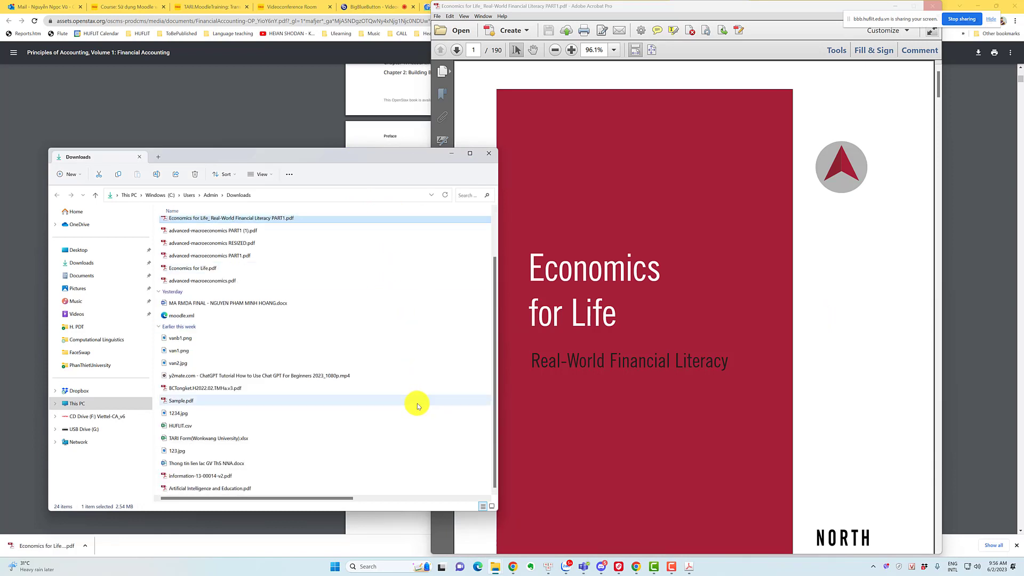
scroll(416, 407, "up", 2)
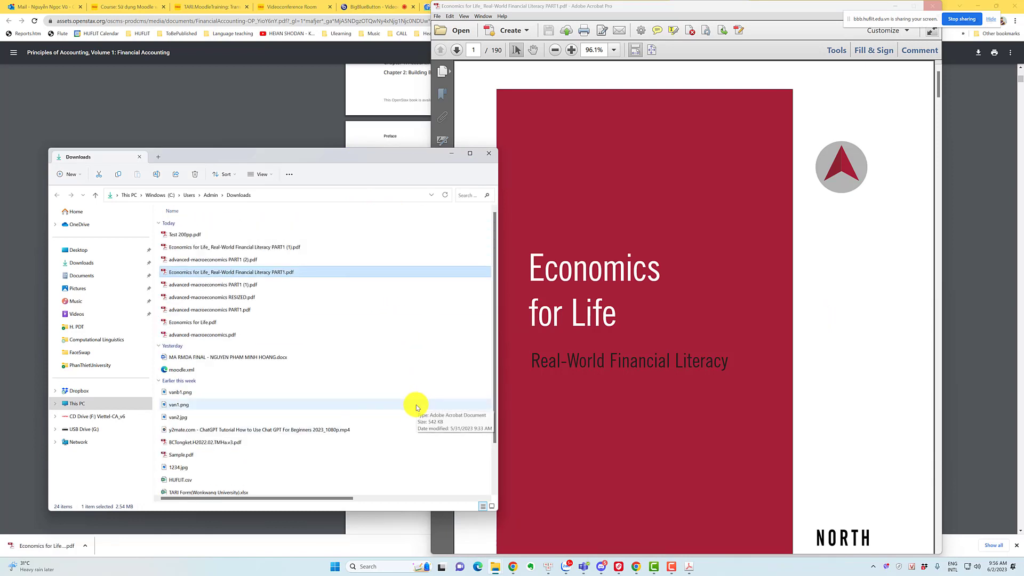
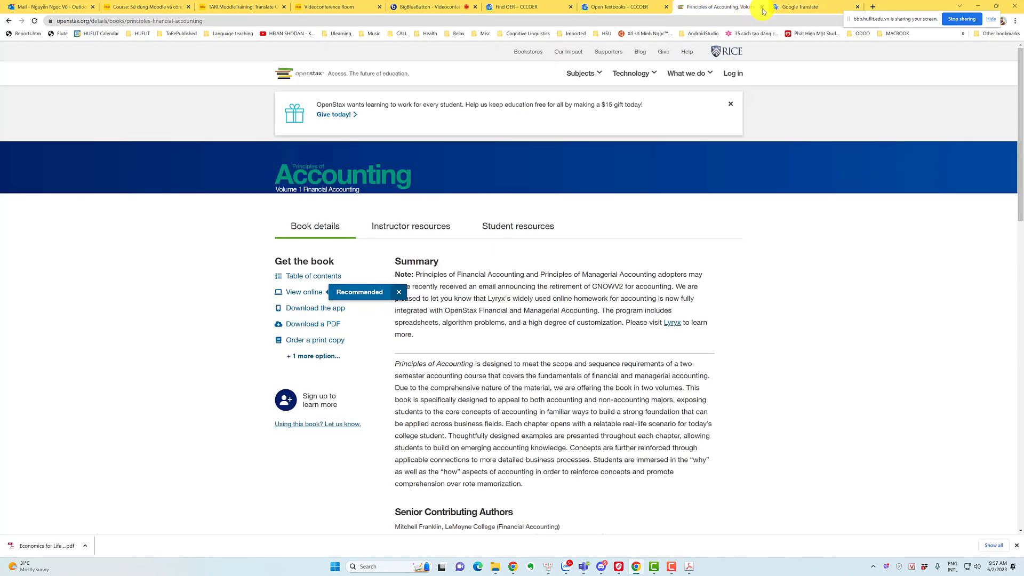
Step: Close the OpenStax accounting book, Open Textbooks and Find OER pages, keeping Google Translate open
left_click(762, 8)
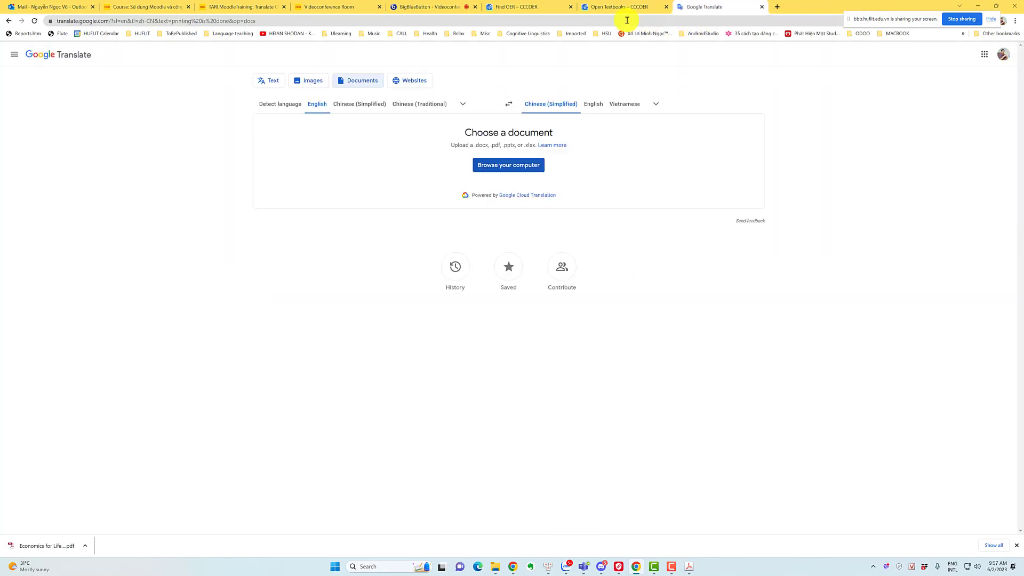
left_click(664, 9)
left_click(667, 7)
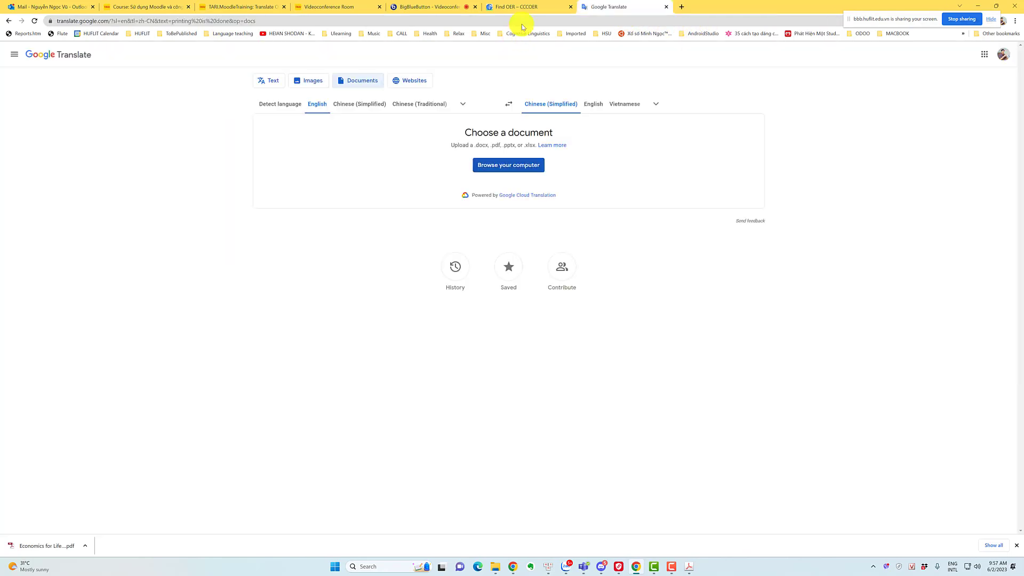
left_click(571, 7)
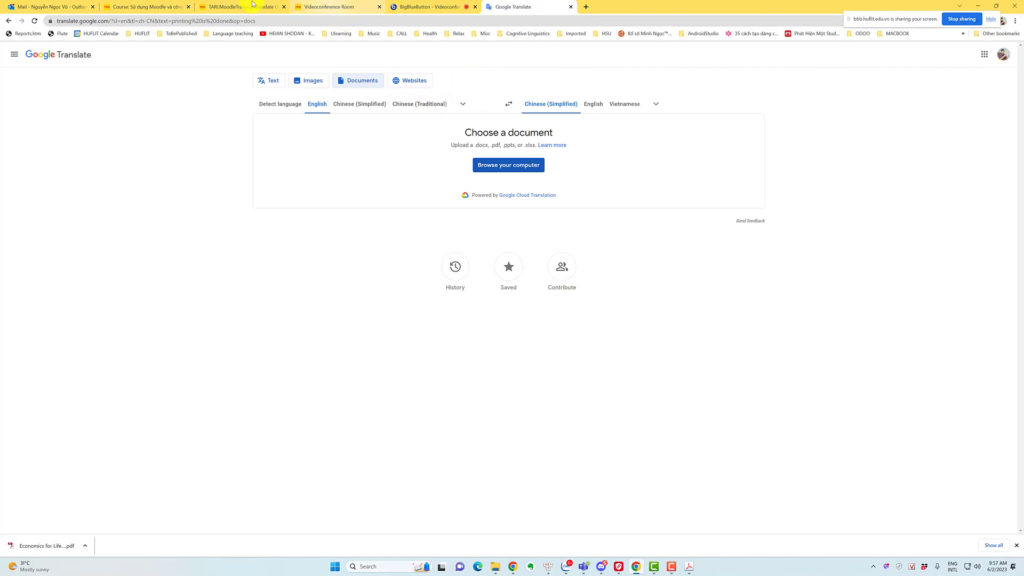
Step: Open Economics for Life_ Real-World Financial Literacy PART1.docx from Downloads in Word, examine its converted pages, and close it
left_click(672, 563)
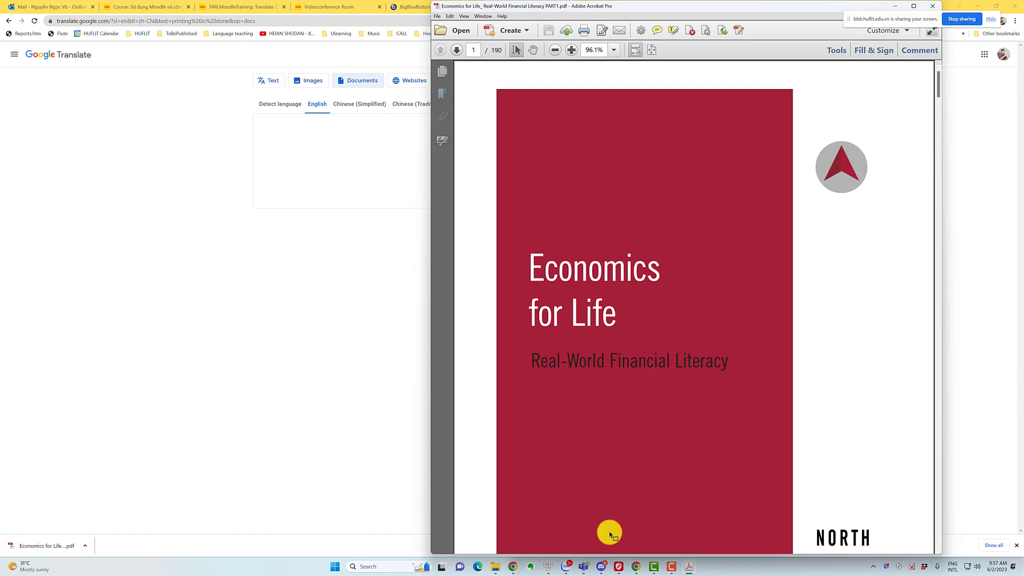
left_click(494, 567)
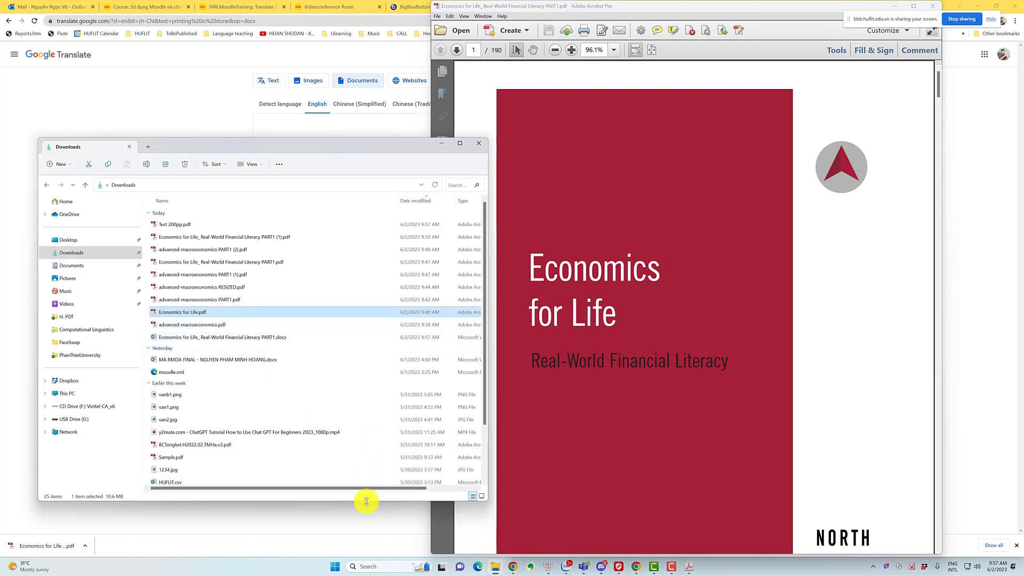
left_click(459, 143)
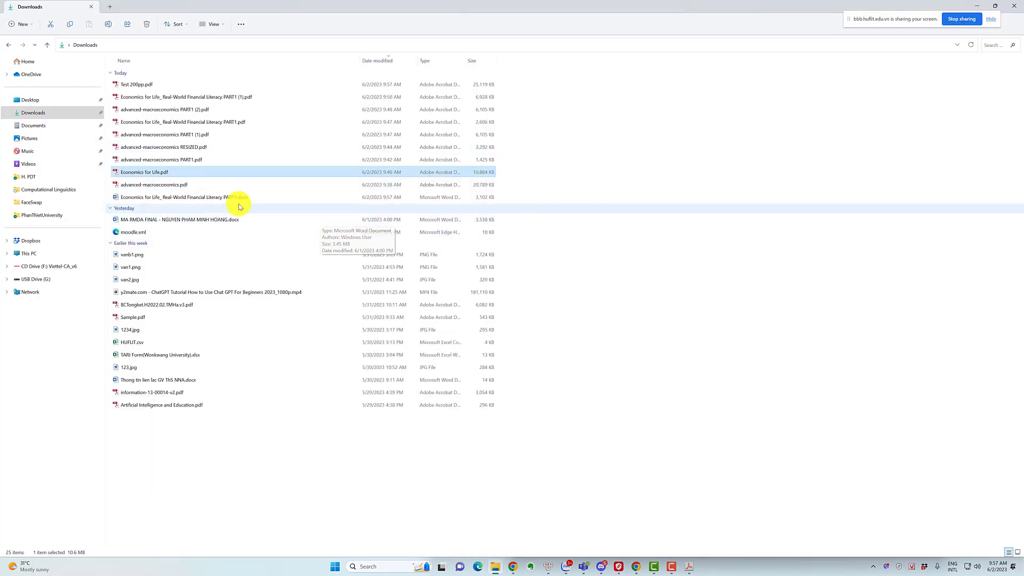
left_click(216, 200)
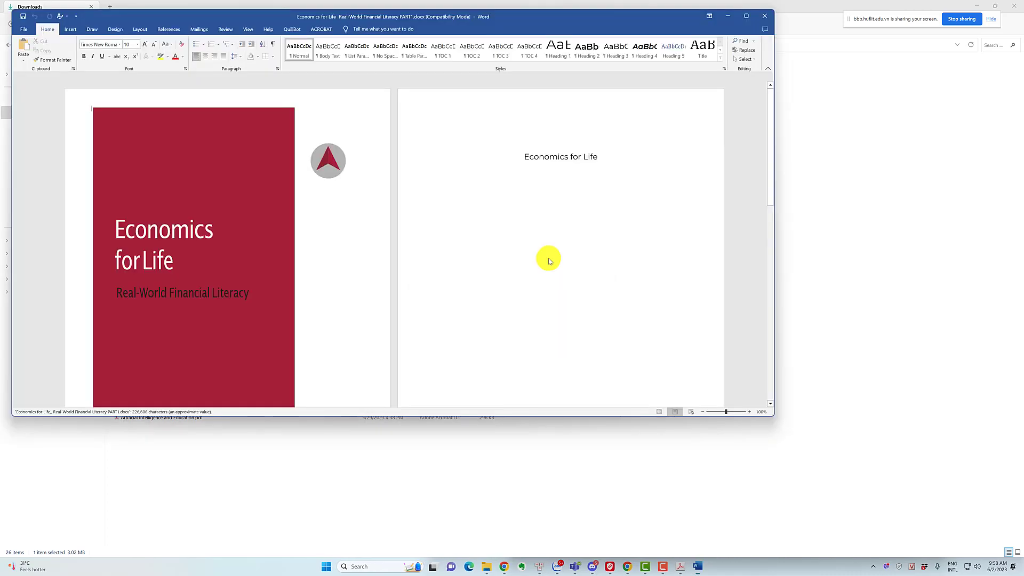
left_click_drag(771, 114, 766, 240)
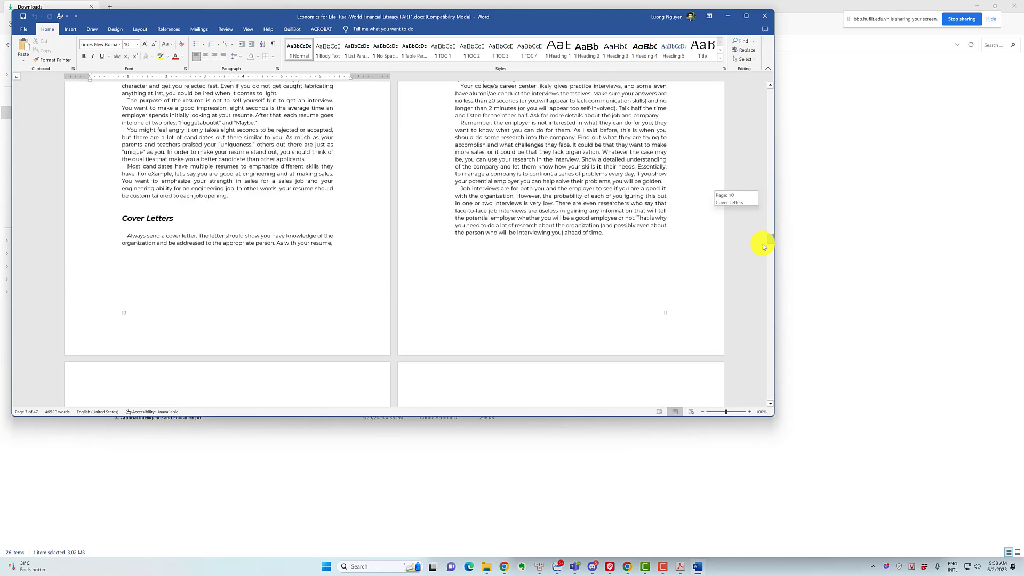
left_click(766, 21)
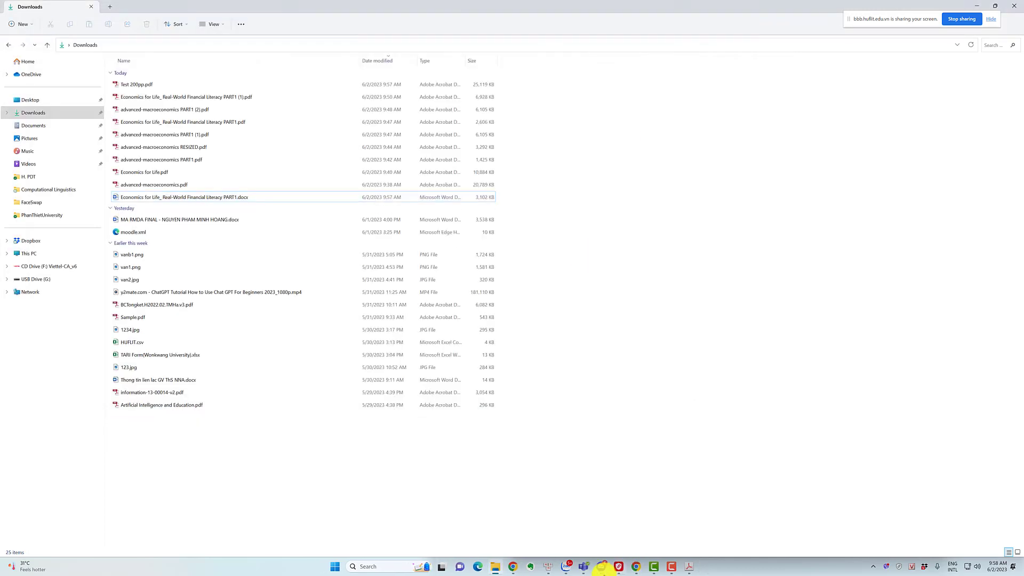
Step: Close the Economics for Life PDF and translate its PART1.docx version from English into Simplified Chinese with Google Translate
left_click(518, 565)
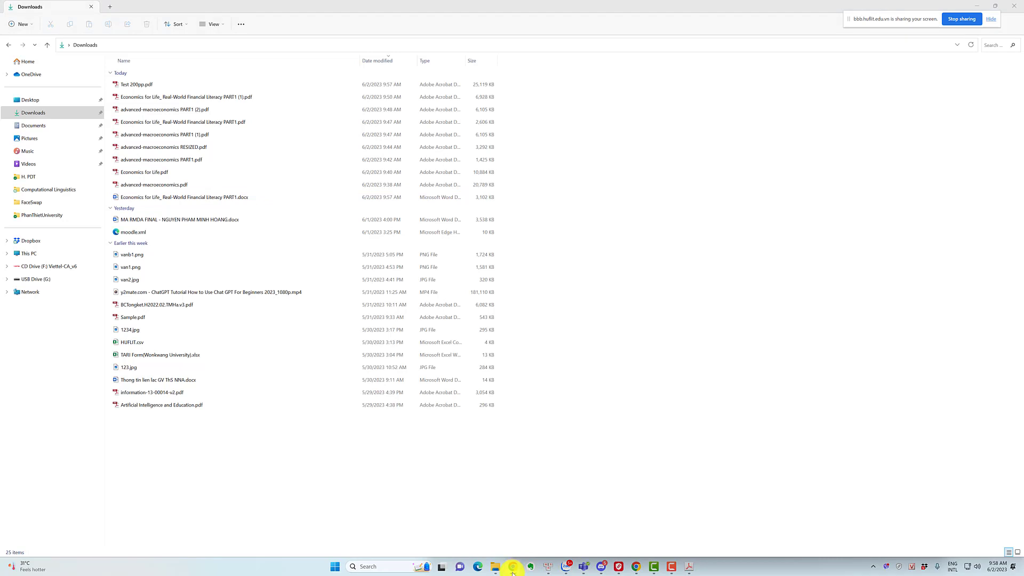
left_click(978, 6)
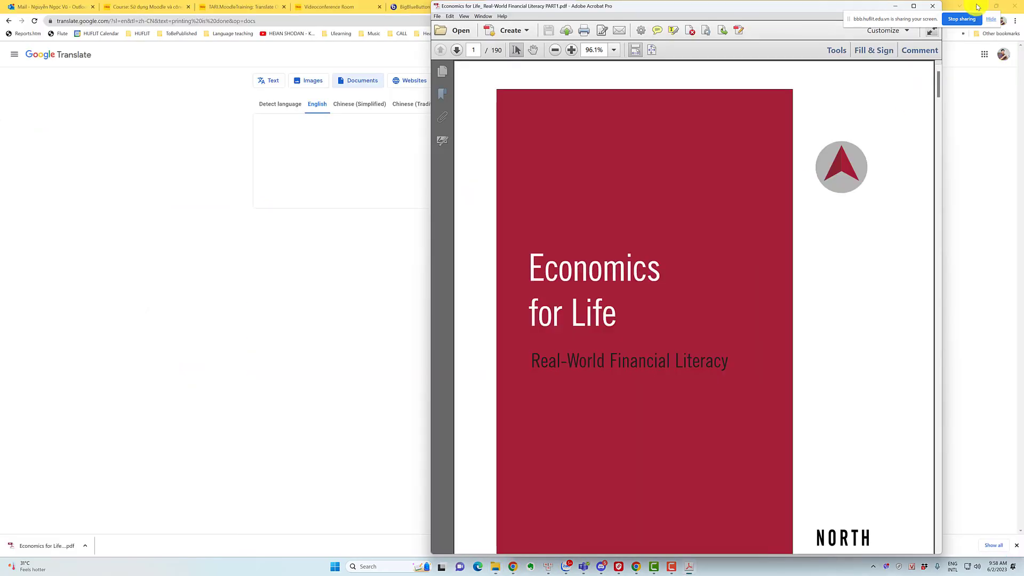
left_click(935, 7)
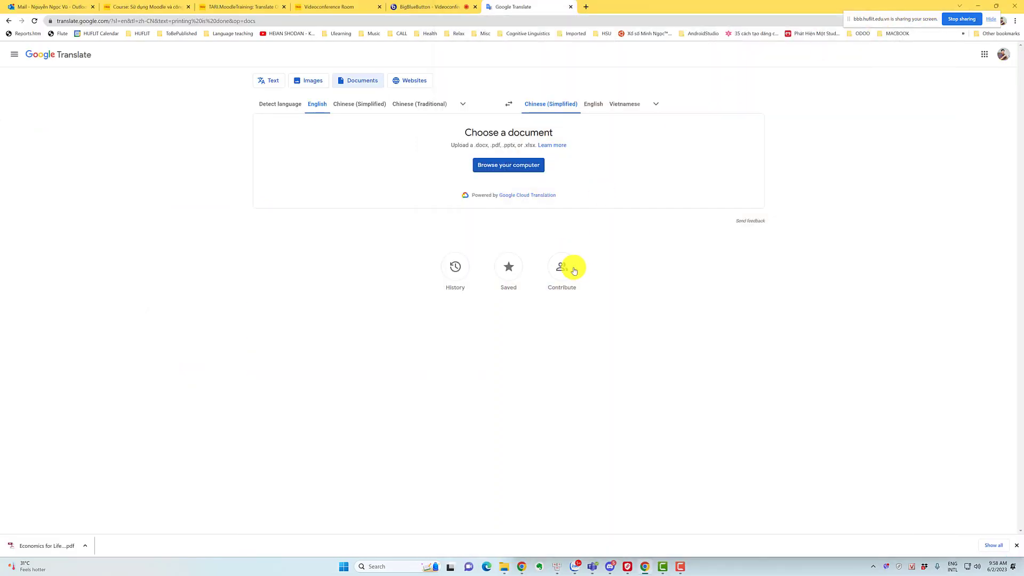
left_click(519, 166)
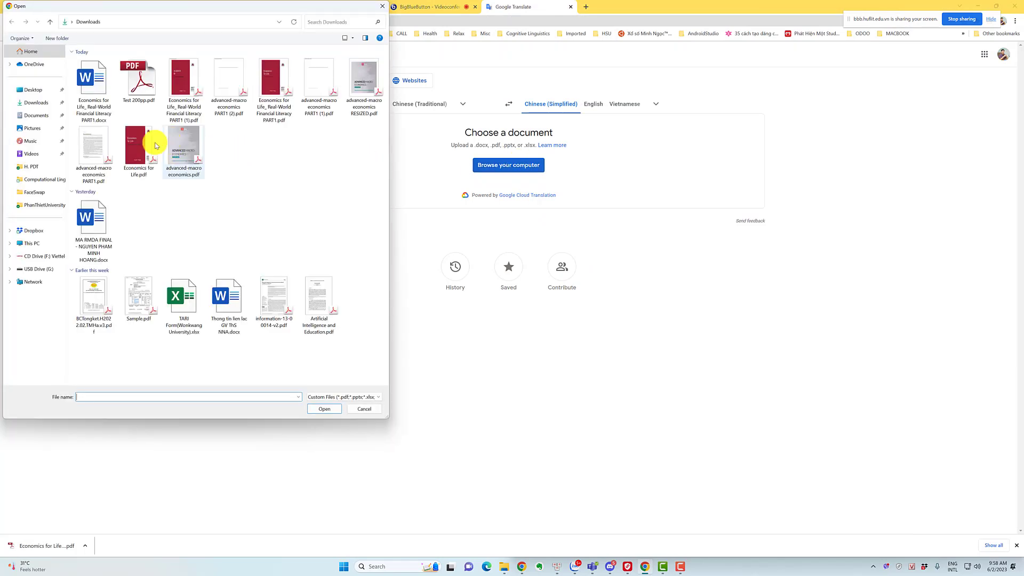
double_click(94, 93)
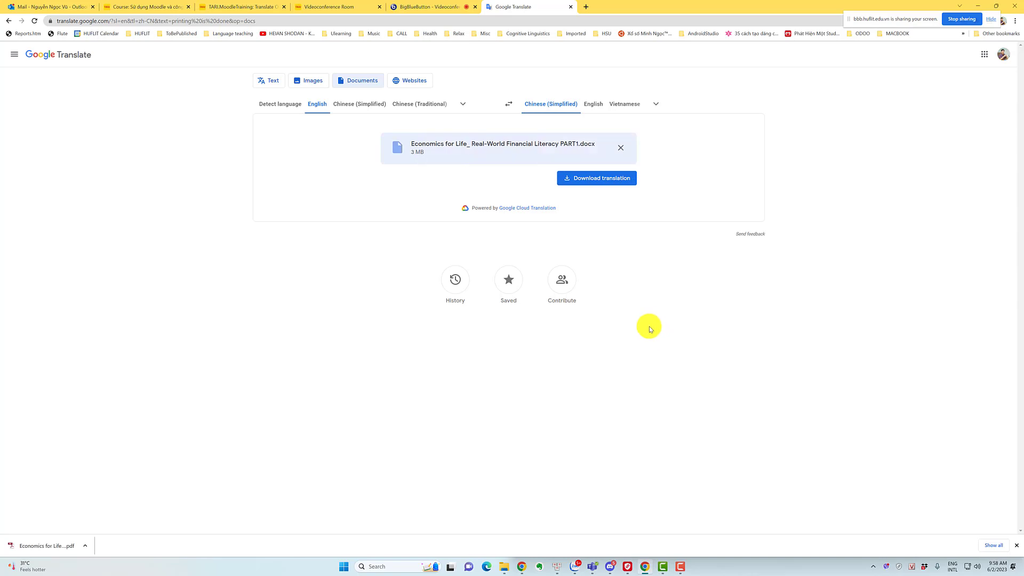
Step: Download the Simplified Chinese translation of the Economics for Life PART1 document and open the downloaded file in Word
left_click(595, 180)
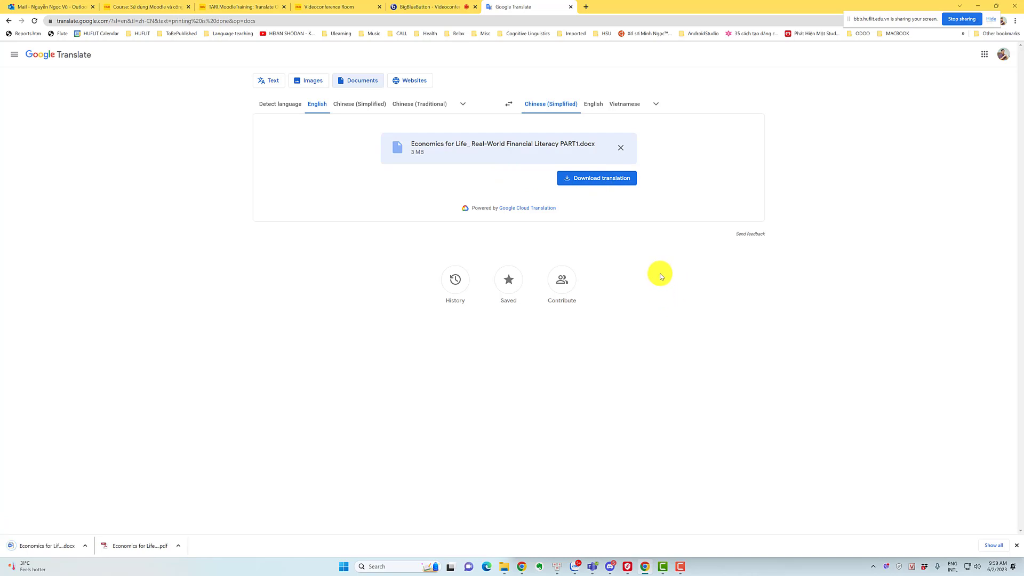
left_click(47, 548)
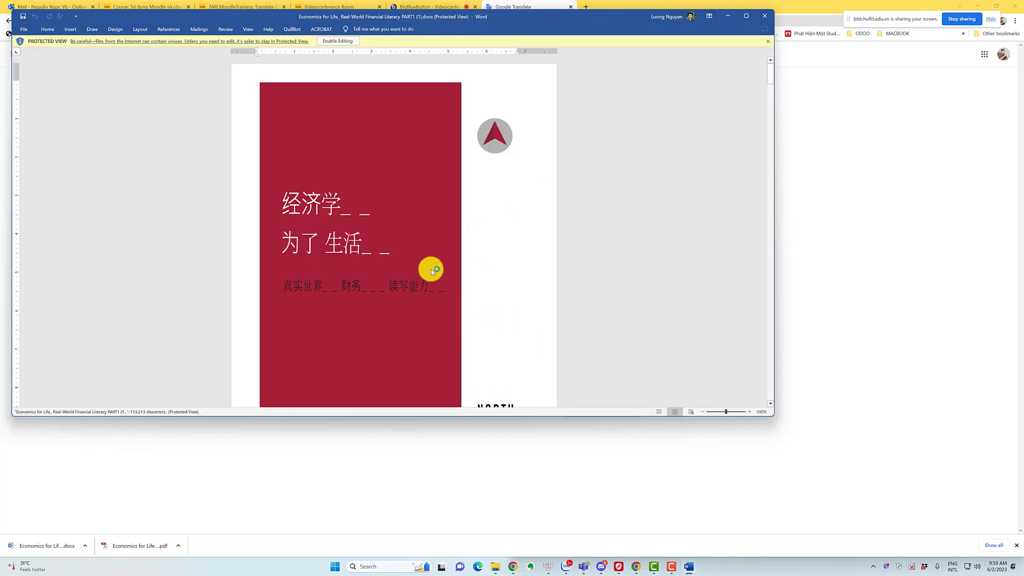
Step: Examine the translated document from its cover through the table of contents to the acknowledgements, and dismiss the Protected View notice
scroll(433, 272, "down", 10)
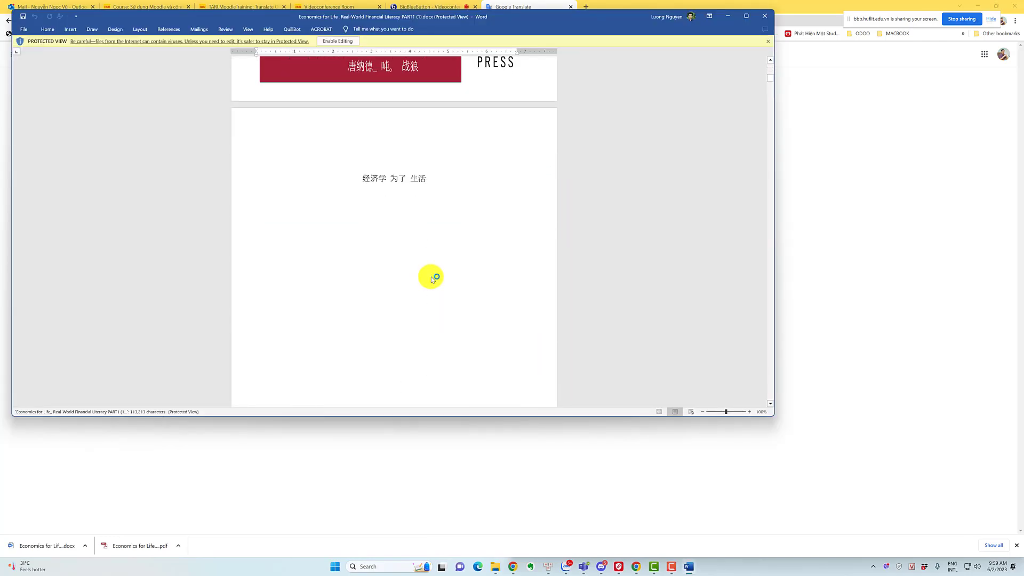
scroll(432, 277, "down", 10)
scroll(443, 251, "down", 8)
scroll(443, 255, "down", 10)
scroll(443, 254, "down", 10)
scroll(471, 255, "down", 8)
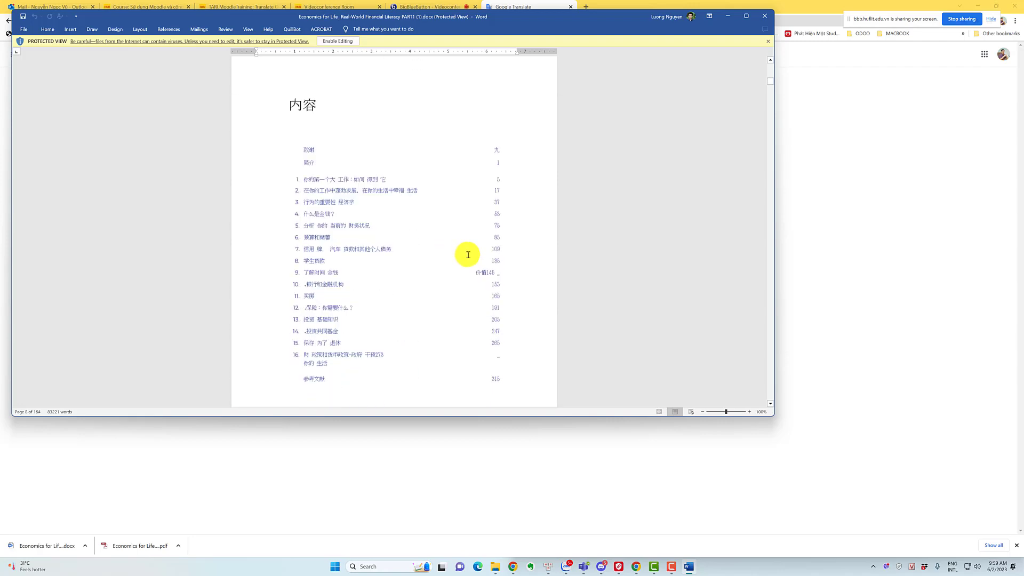
scroll(468, 255, "down", 8)
scroll(434, 328, "down", 8)
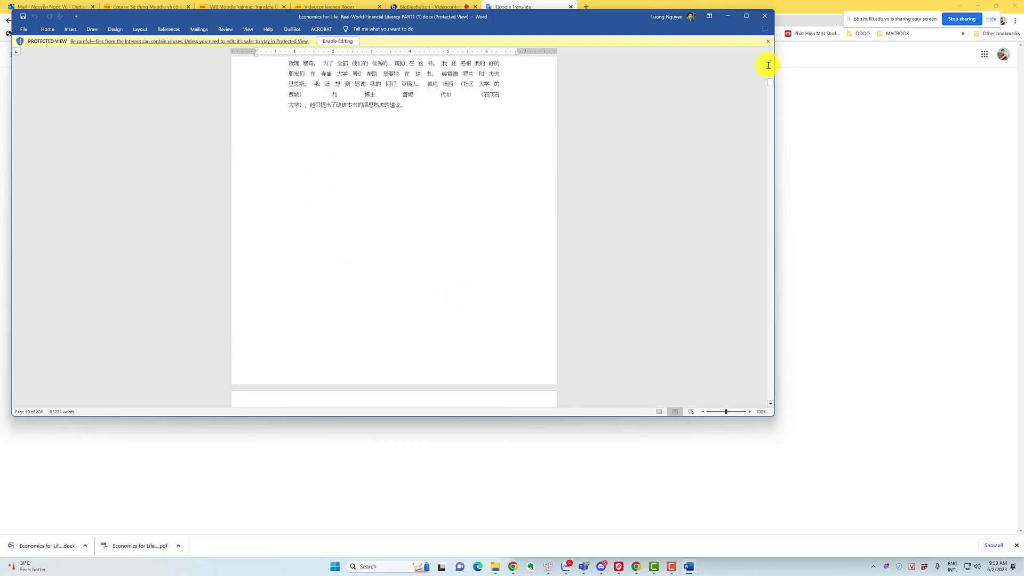
left_click(769, 42)
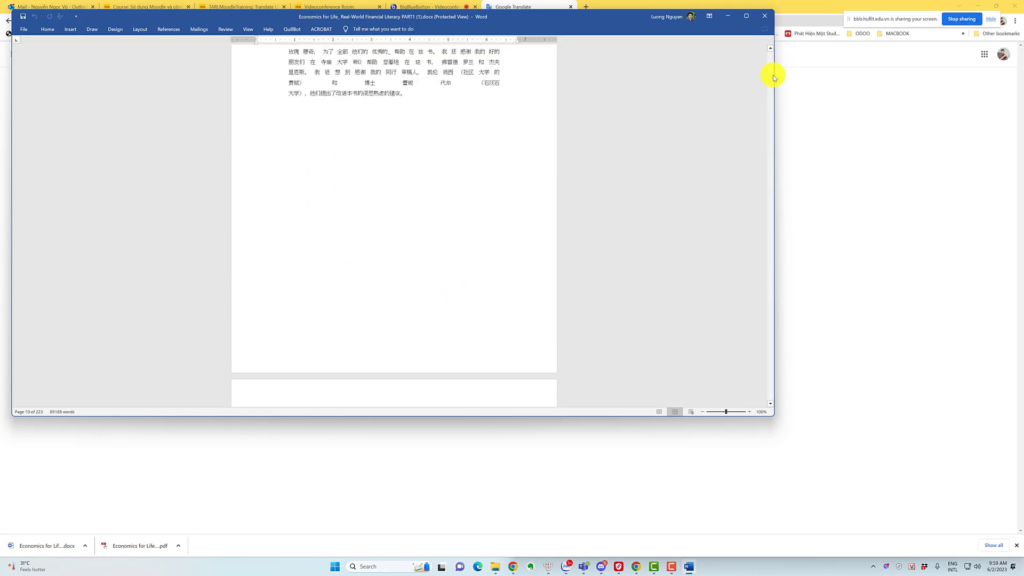
Step: Look through the pages of the Chinese translation of the Economics for Life document to review its text and layout
left_click_drag(771, 73, 771, 79)
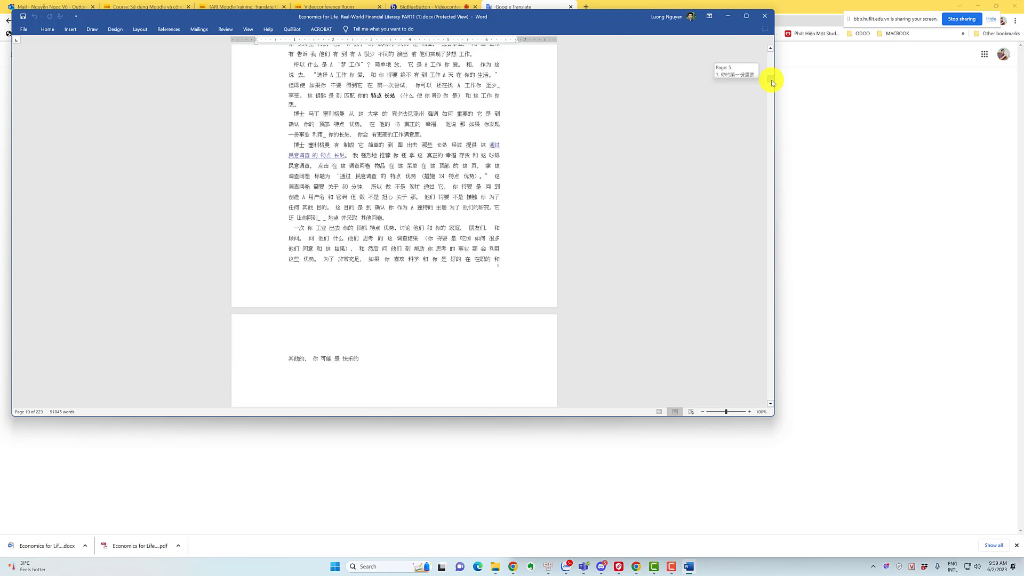
scroll(459, 227, "down", 10)
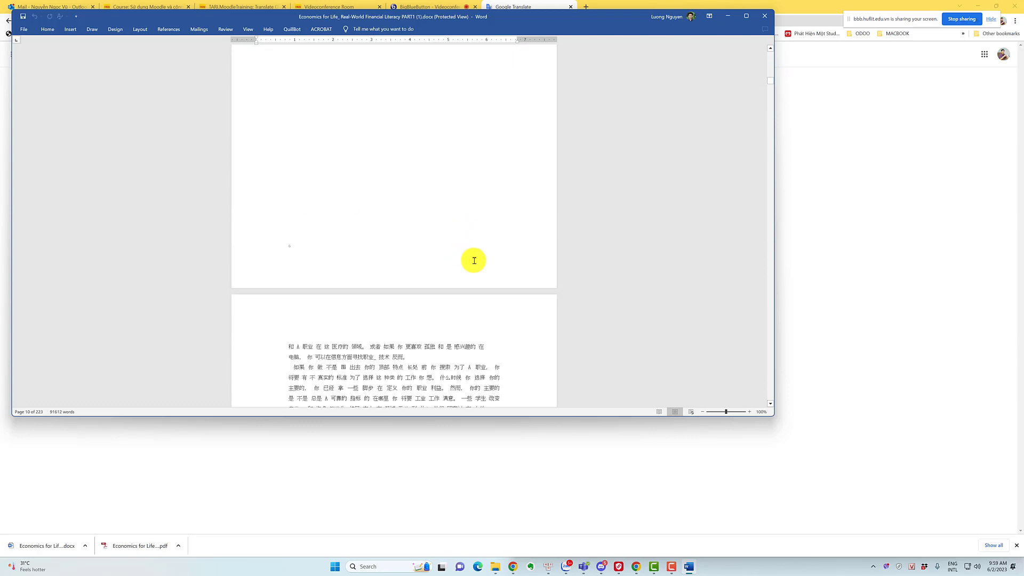
scroll(476, 258, "down", 3)
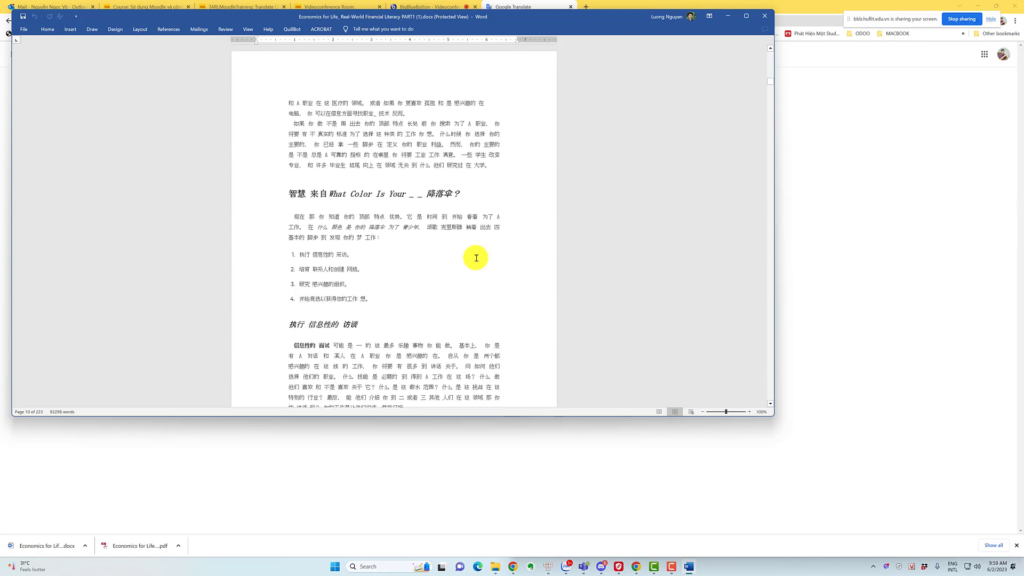
scroll(476, 258, "down", 2)
scroll(476, 259, "down", 10)
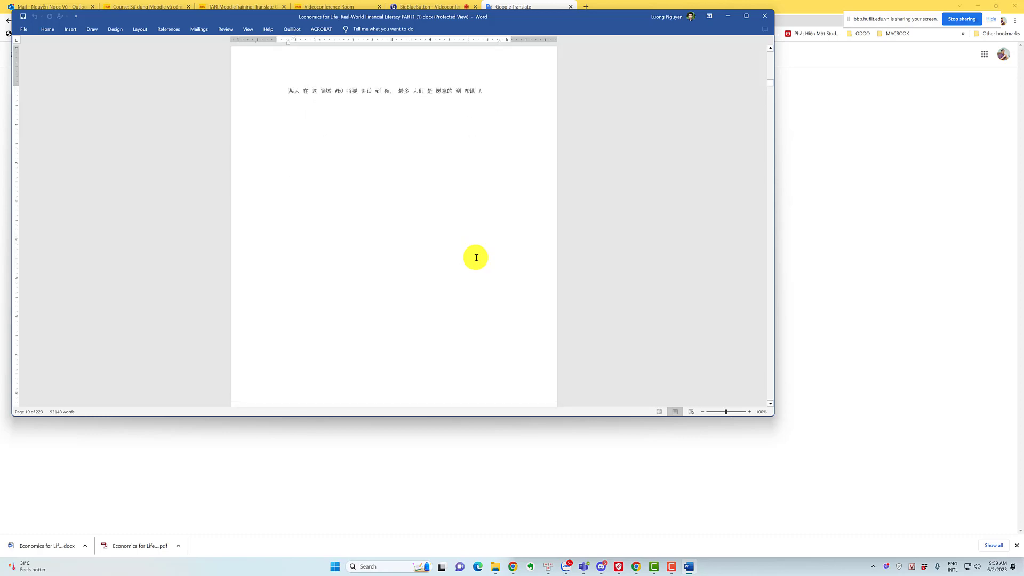
scroll(476, 258, "down", 20)
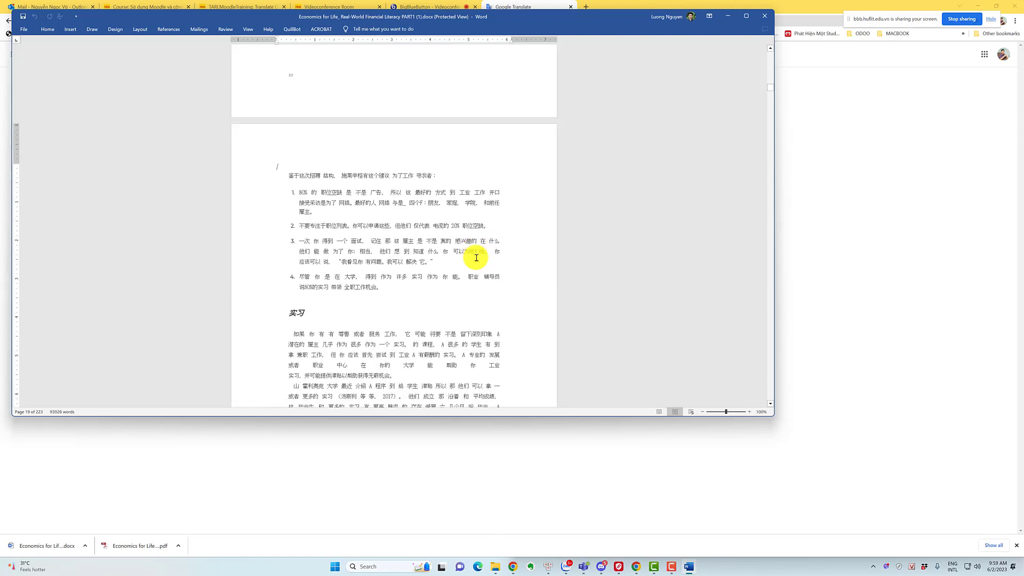
scroll(485, 258, "down", 15)
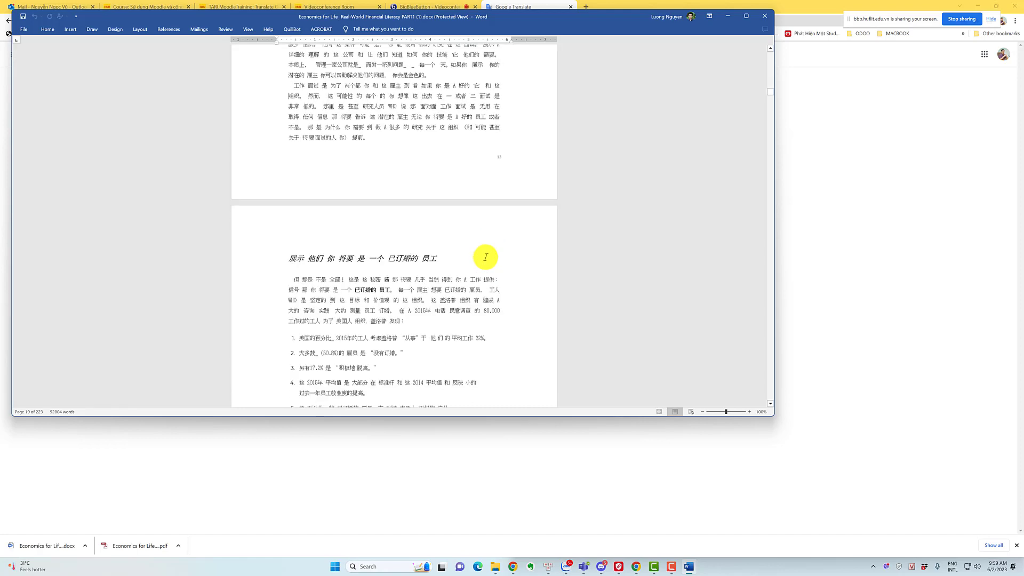
scroll(487, 255, "down", 15)
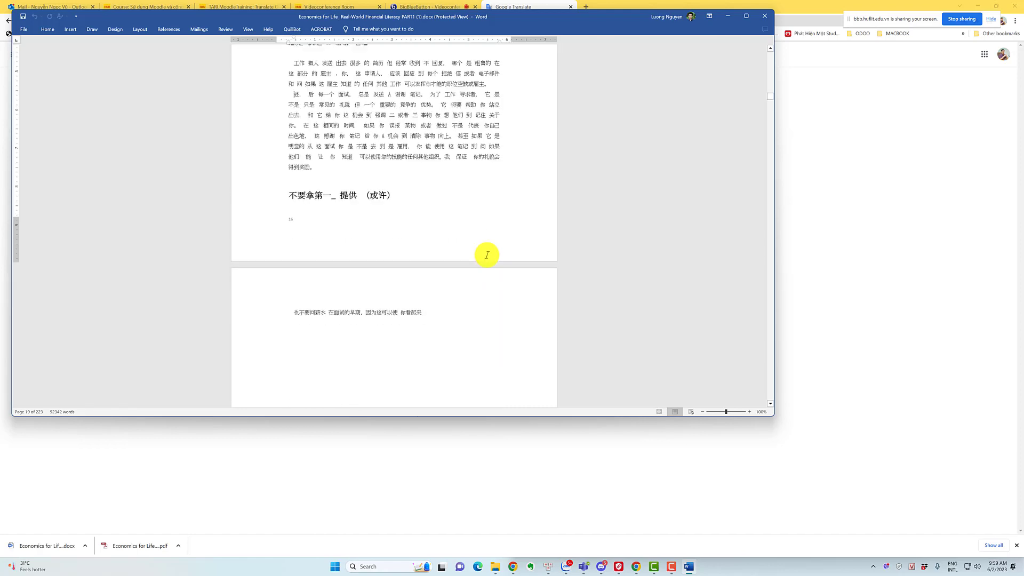
scroll(487, 255, "down", 12)
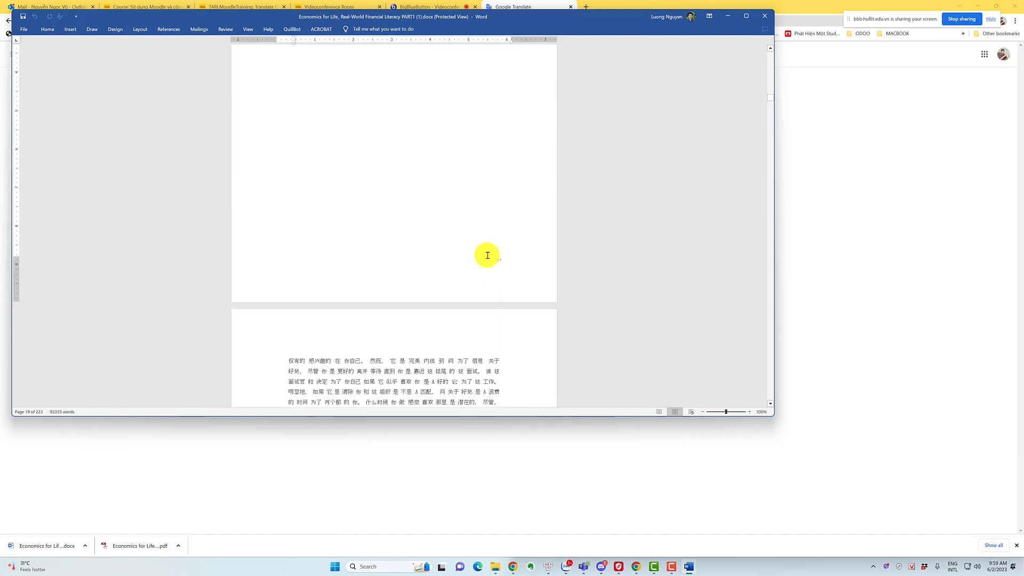
scroll(487, 255, "down", 10)
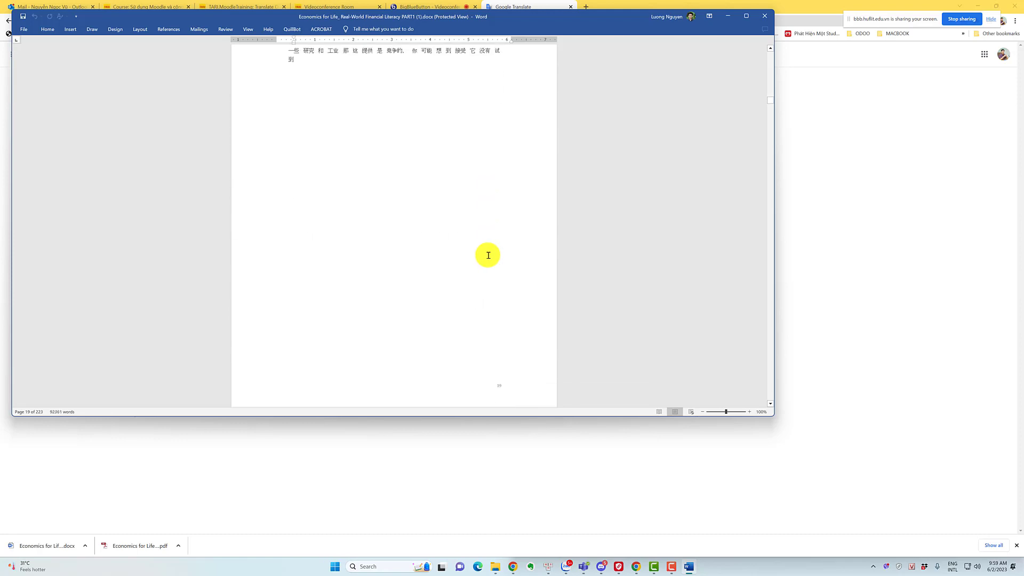
scroll(488, 255, "down", 5)
scroll(488, 255, "down", 10)
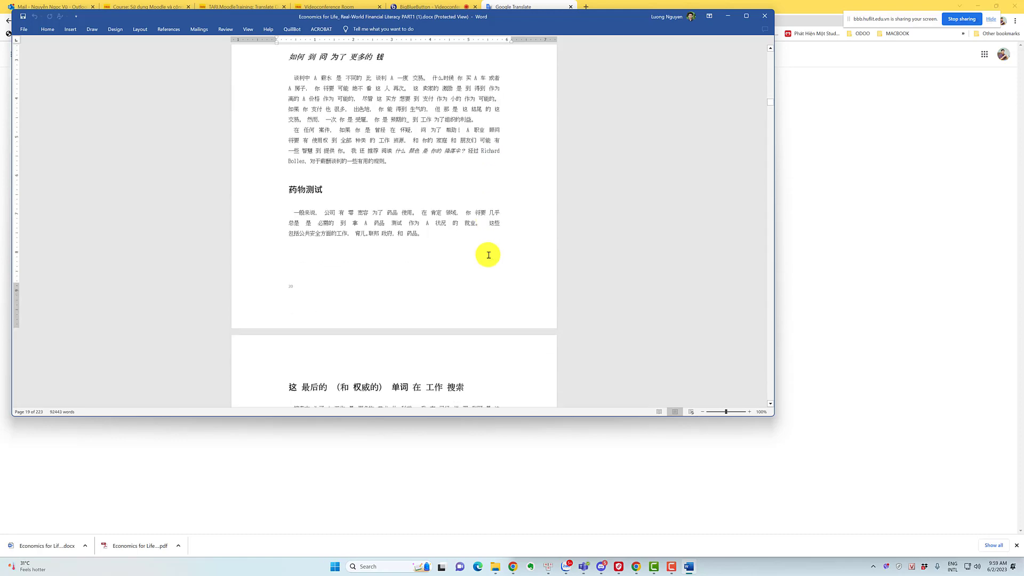
scroll(488, 255, "down", 10)
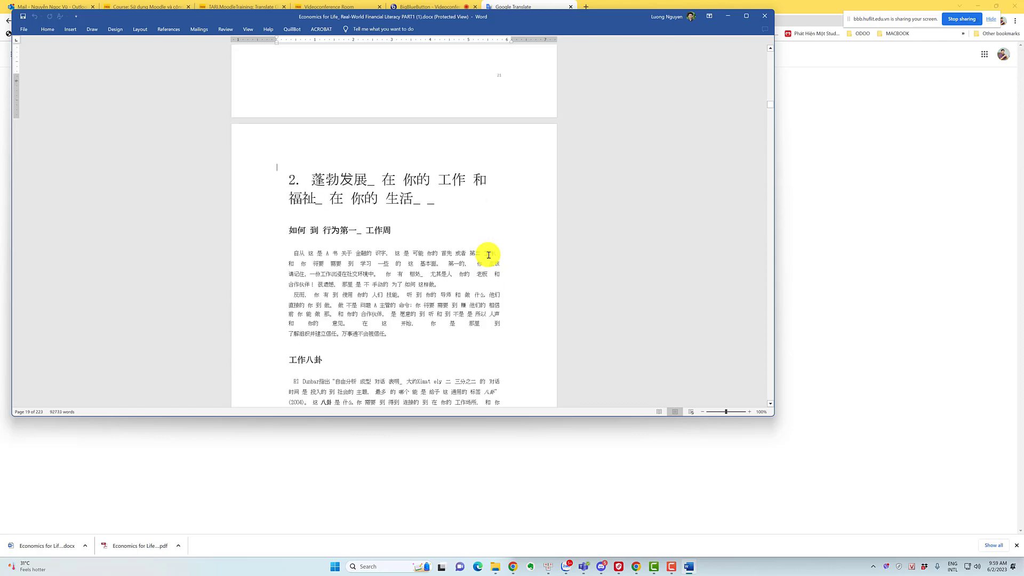
scroll(488, 255, "down", 10)
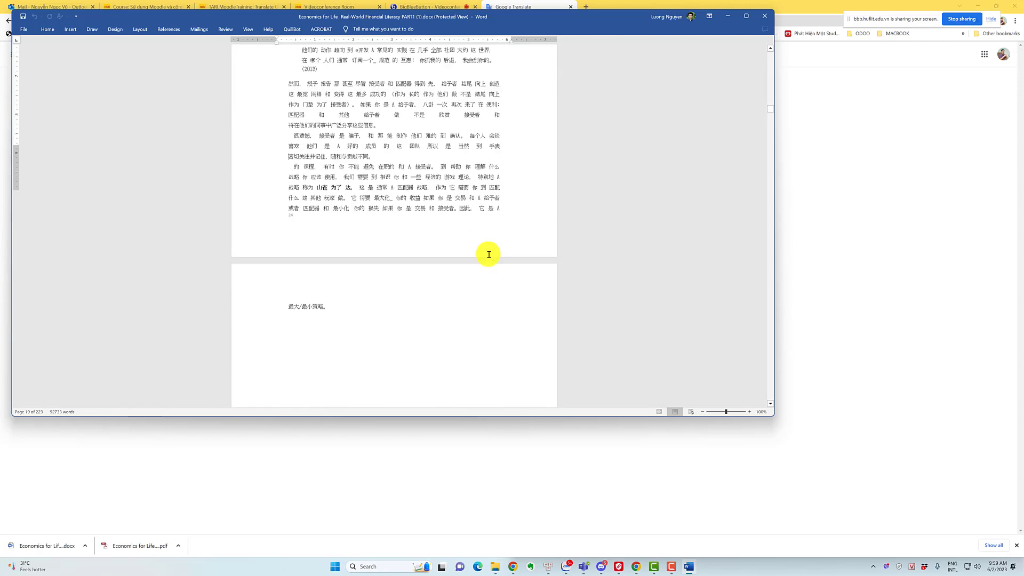
scroll(491, 253, "down", 10)
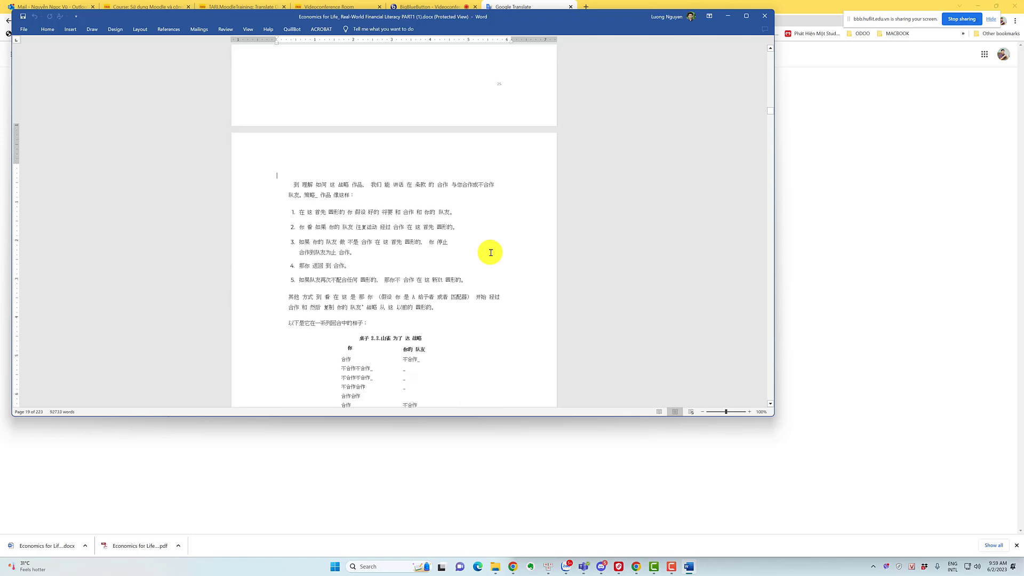
scroll(491, 258, "down", 10)
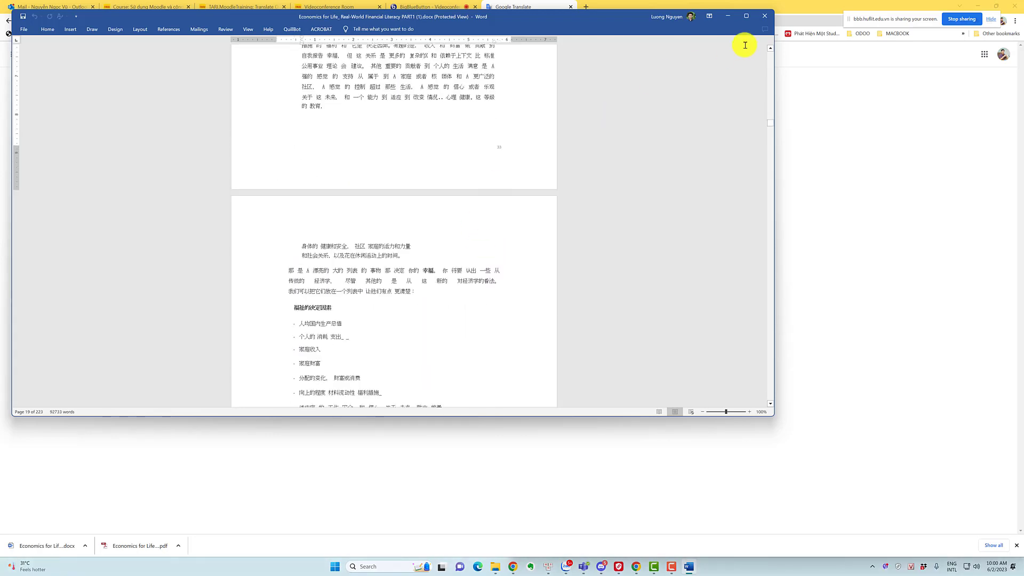
Step: Close the translated document and the downloads bar, and return to the Moodle course page with the Webinar 2 section
left_click(764, 17)
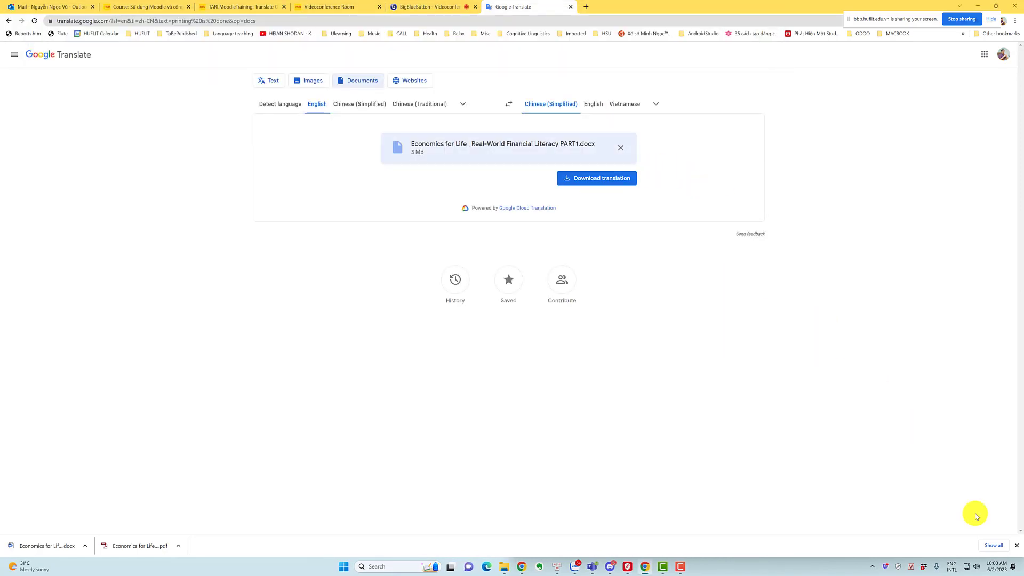
left_click(1016, 546)
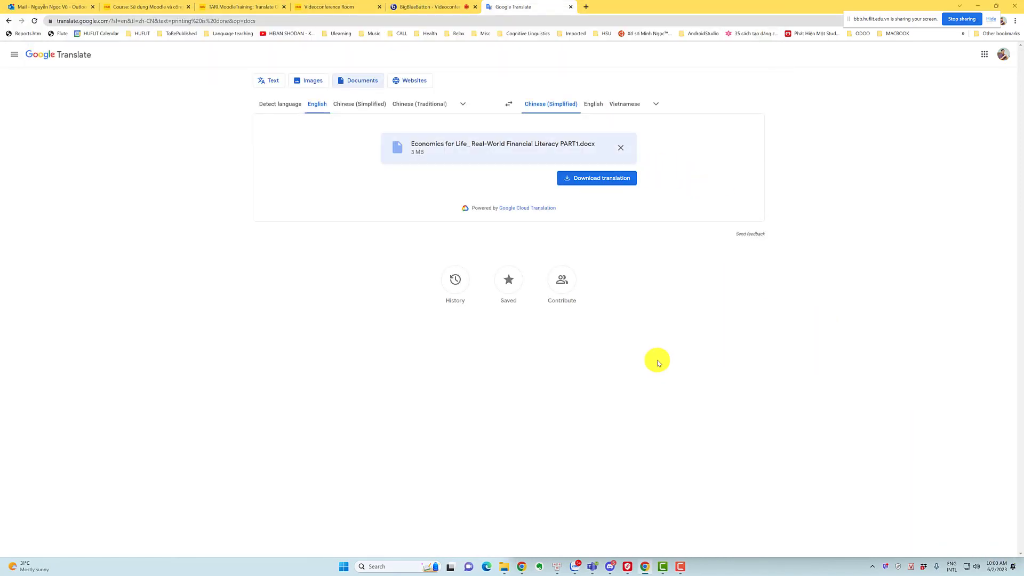
left_click(342, 8)
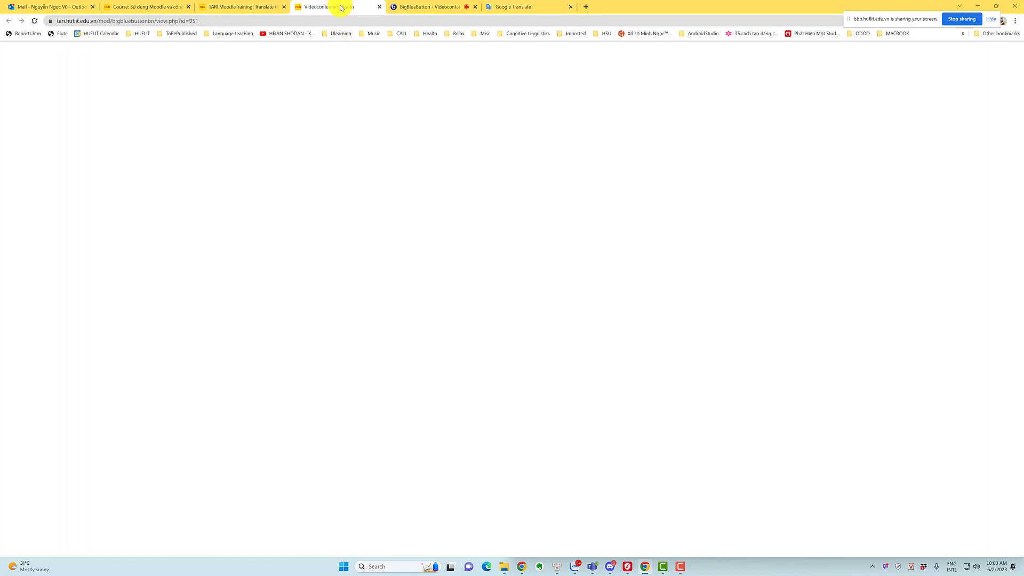
left_click(257, 8)
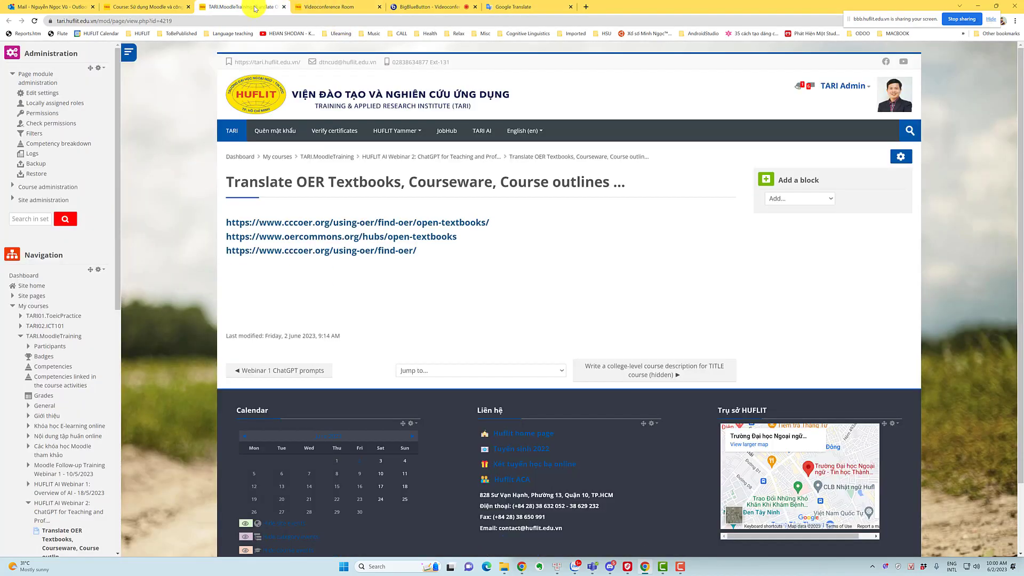
left_click(155, 8)
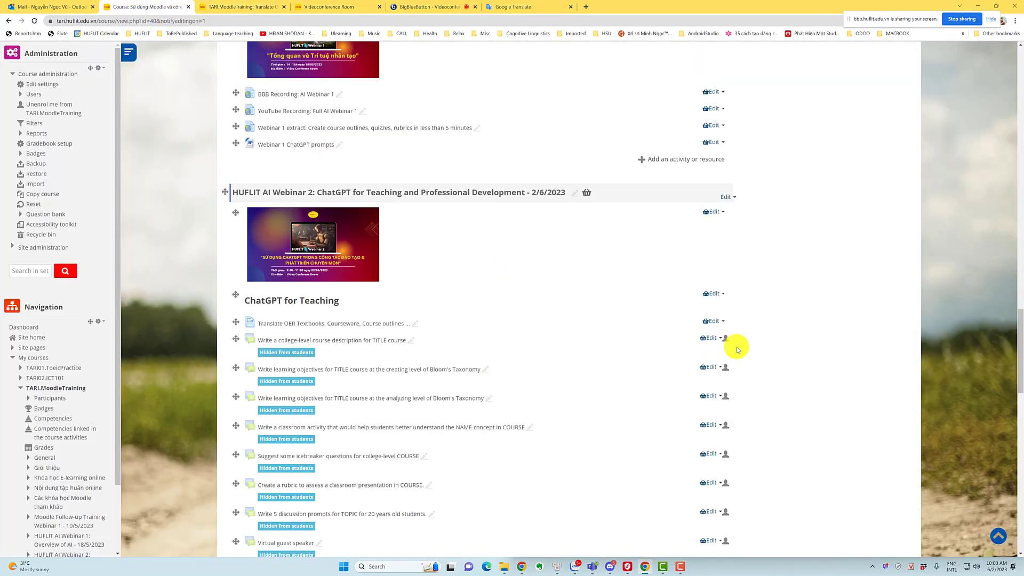
Step: Show the hidden forum "Write a college-level course description for TITLE course" to students and open it
left_click(713, 342)
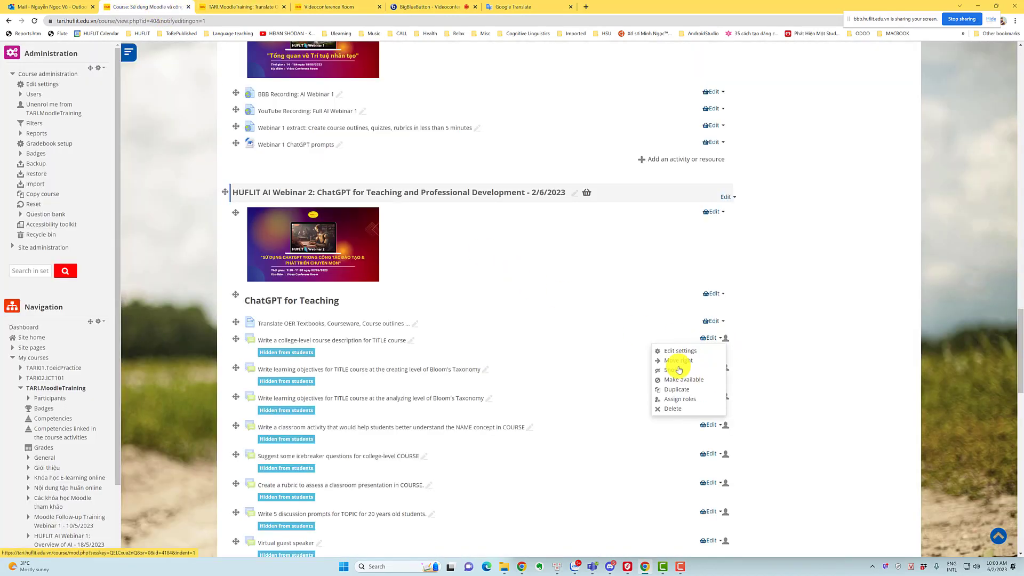
left_click(672, 373)
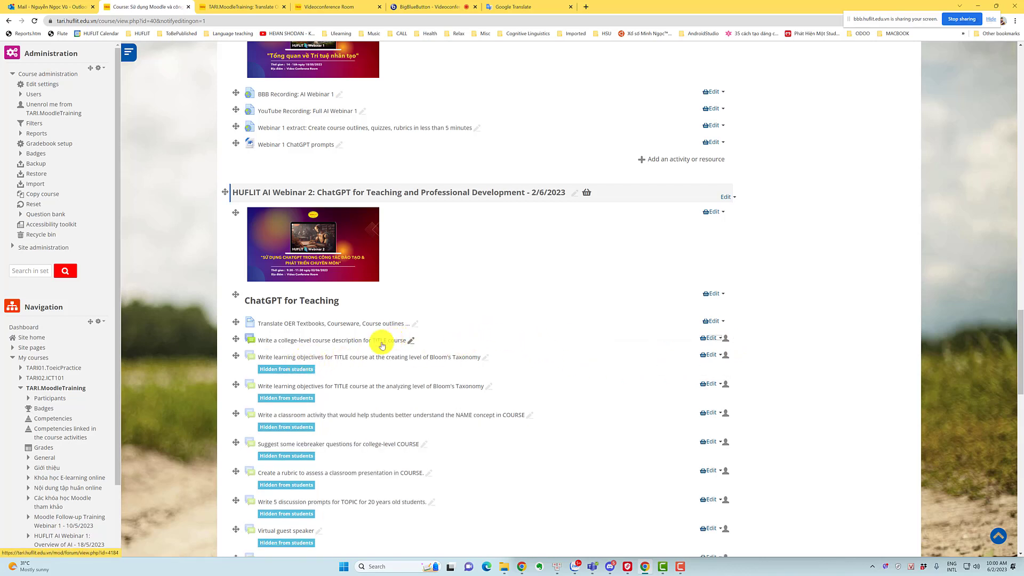
left_click(318, 341)
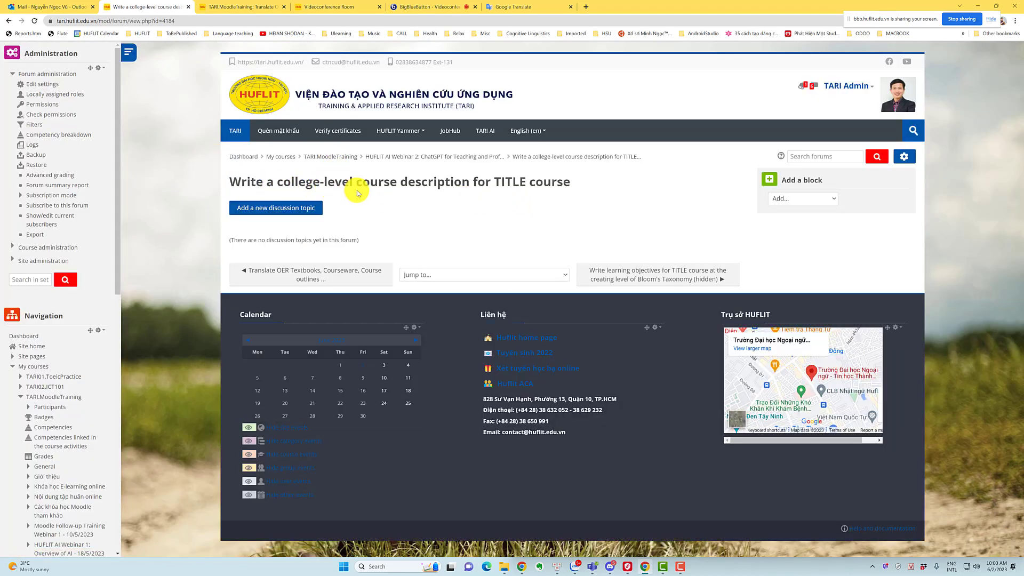
Step: Copy the forum heading "Write a college-level course description for TITLE course"
left_click_drag(231, 179, 566, 188)
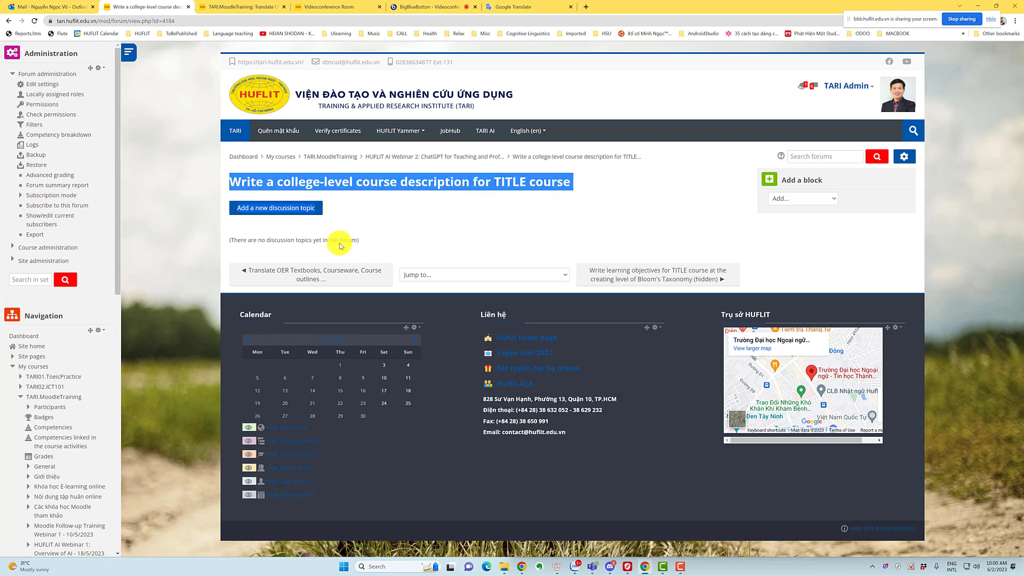
left_click(347, 219)
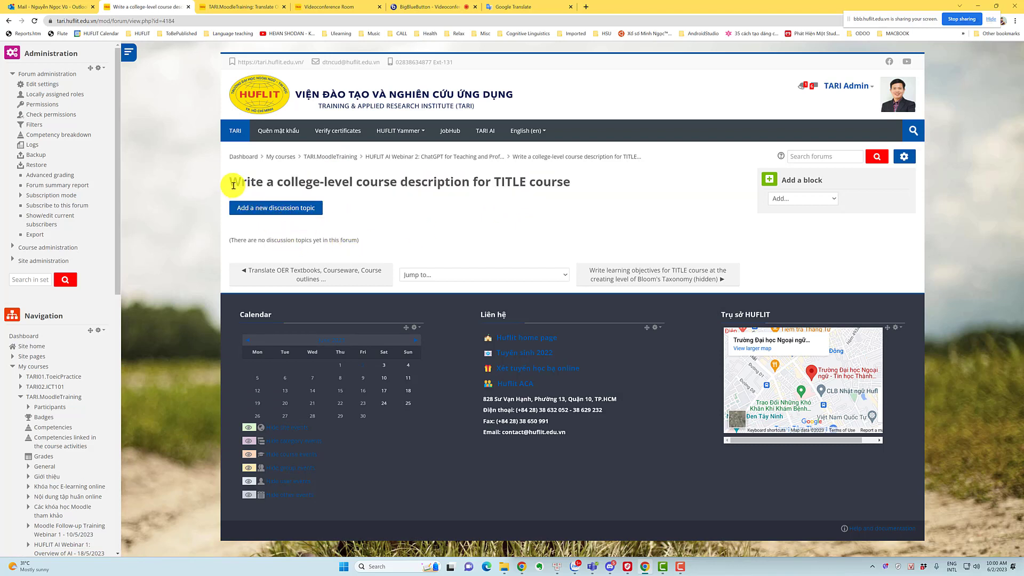
left_click_drag(230, 183, 570, 187)
key("ctrl+c")
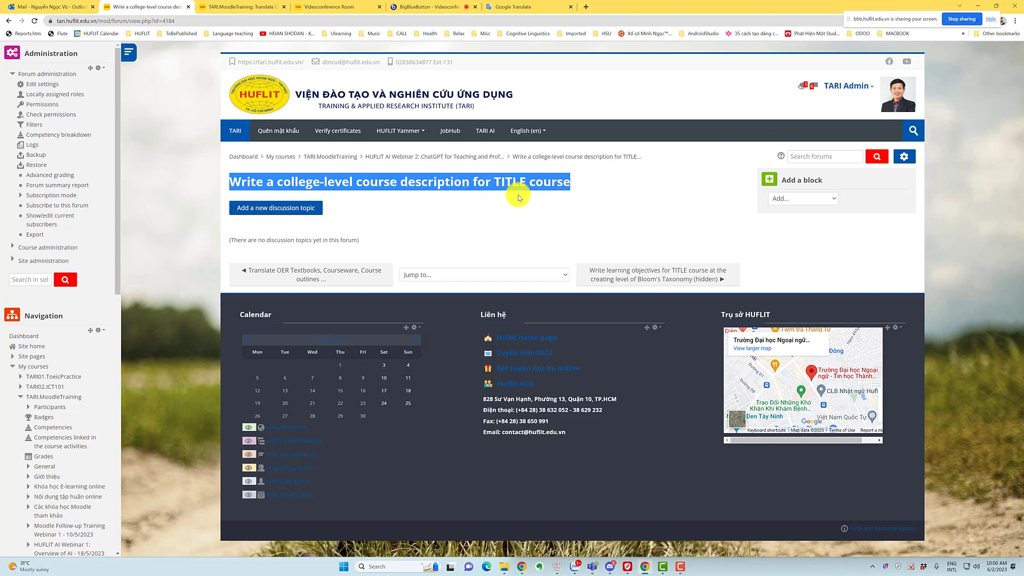
Step: Open ChatGPT at chat.openai.com in a new browser tab
left_click(585, 8)
type("chat")
key("Return")
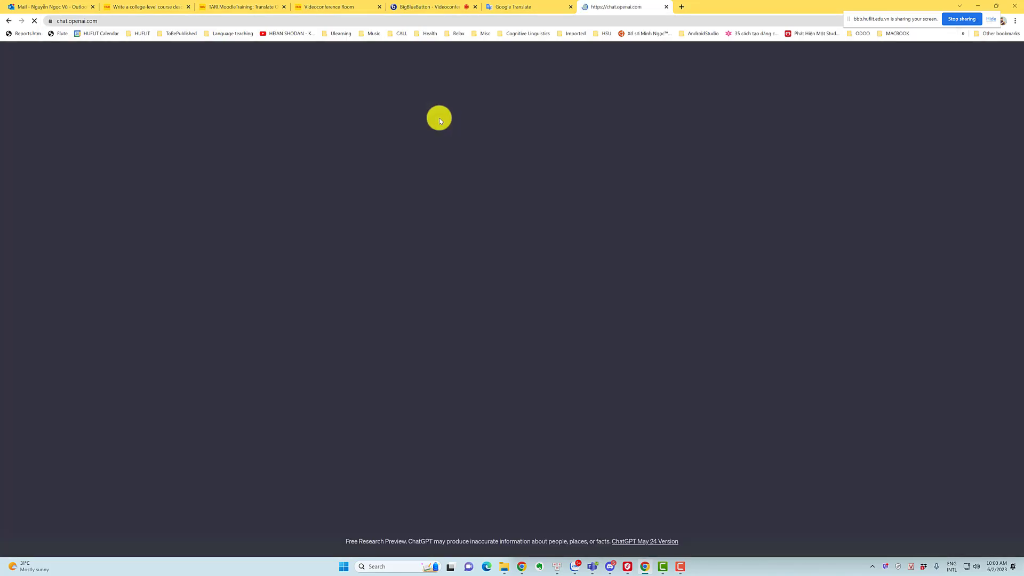
Step: Try to send ChatGPT the copied course description prompt with TITLE replaced by "Computational Linguistics"
left_click(436, 506)
key("ctrl+v")
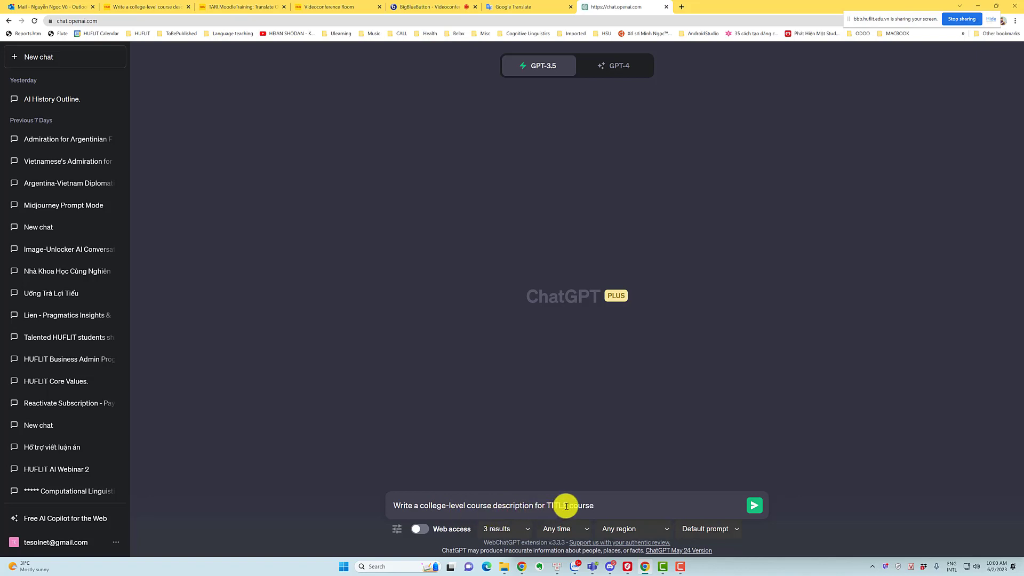
left_click_drag(569, 507, 546, 505)
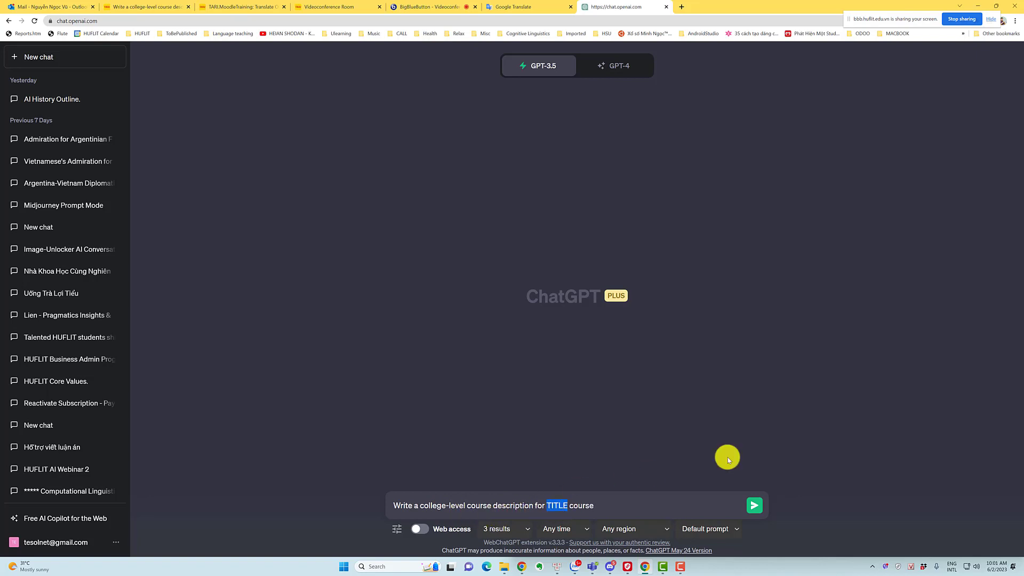
type("Computat")
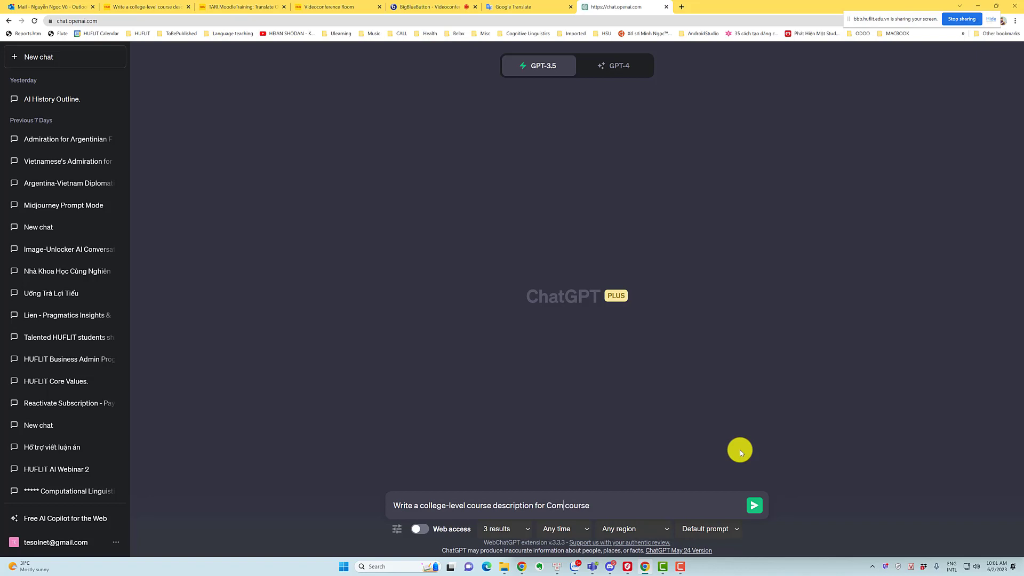
type("ional Linguistics")
left_click(753, 505)
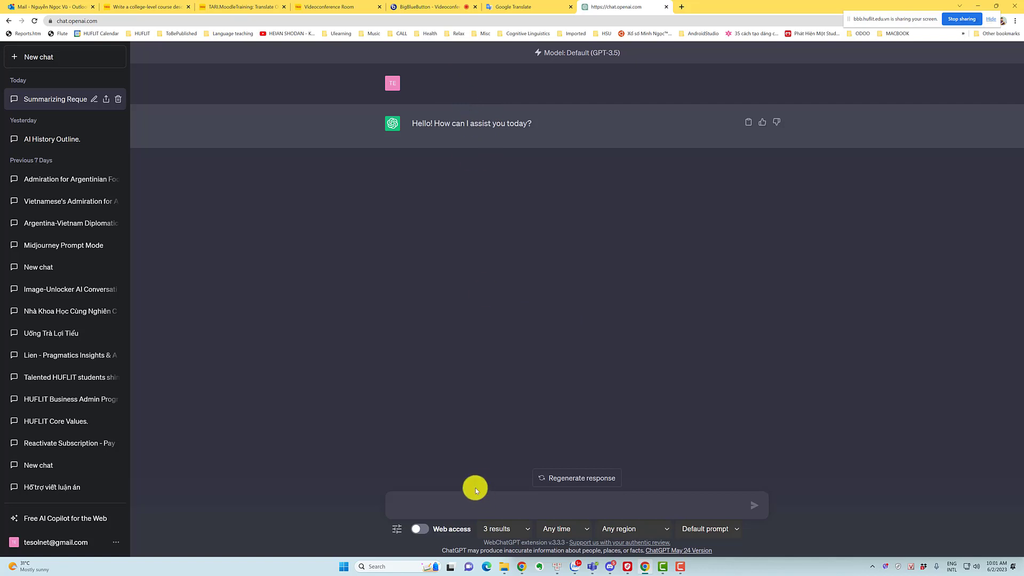
Step: Rebuild and copy the prompt "Write a college-level course description for Computational Linguistics course", try sending it again, and reload ChatGPT
key("ctrl+v")
left_click_drag(567, 505, 547, 505)
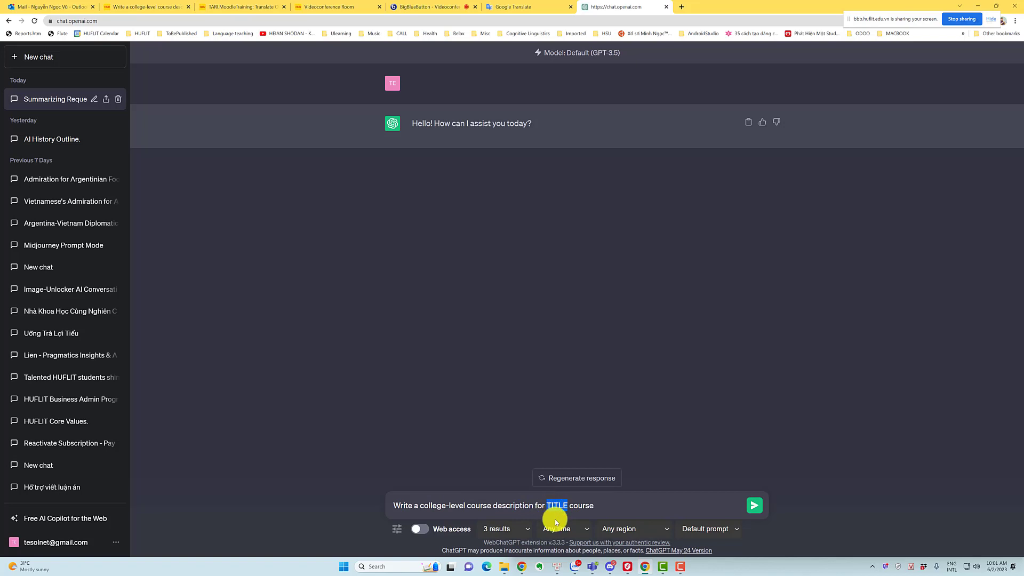
type("Computational Linguistics")
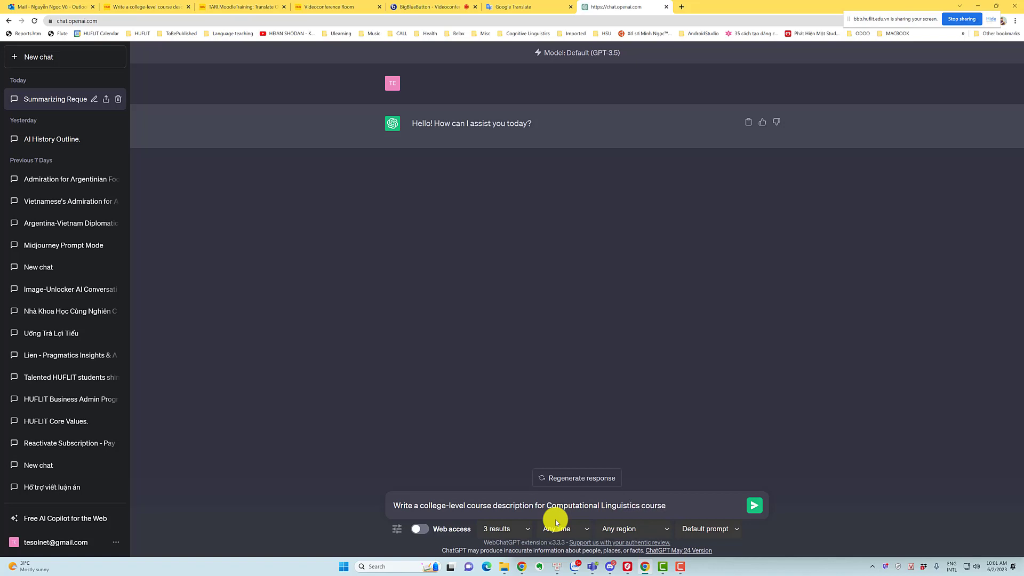
key("ctrl+a")
key("ctrl+c")
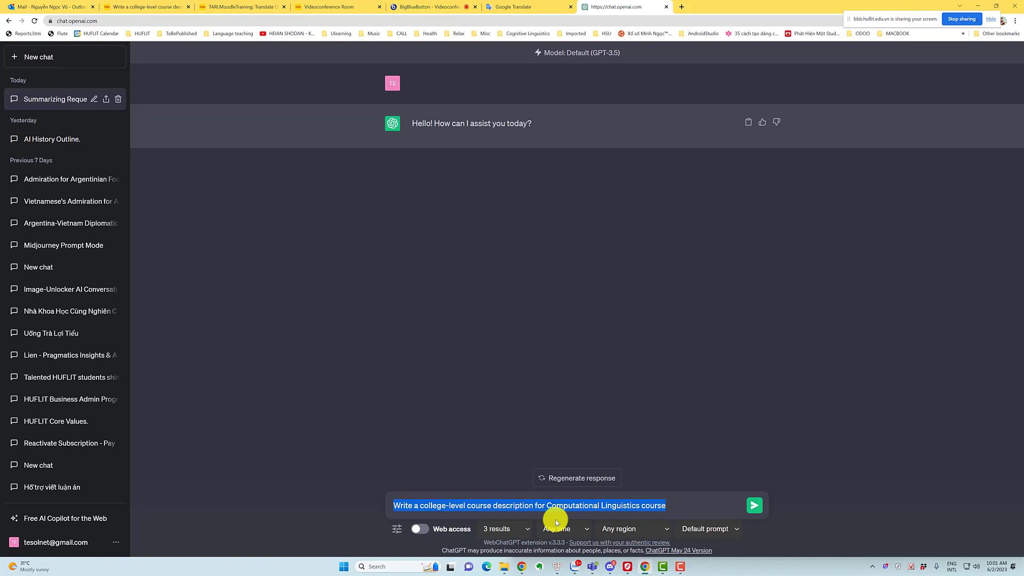
left_click(755, 505)
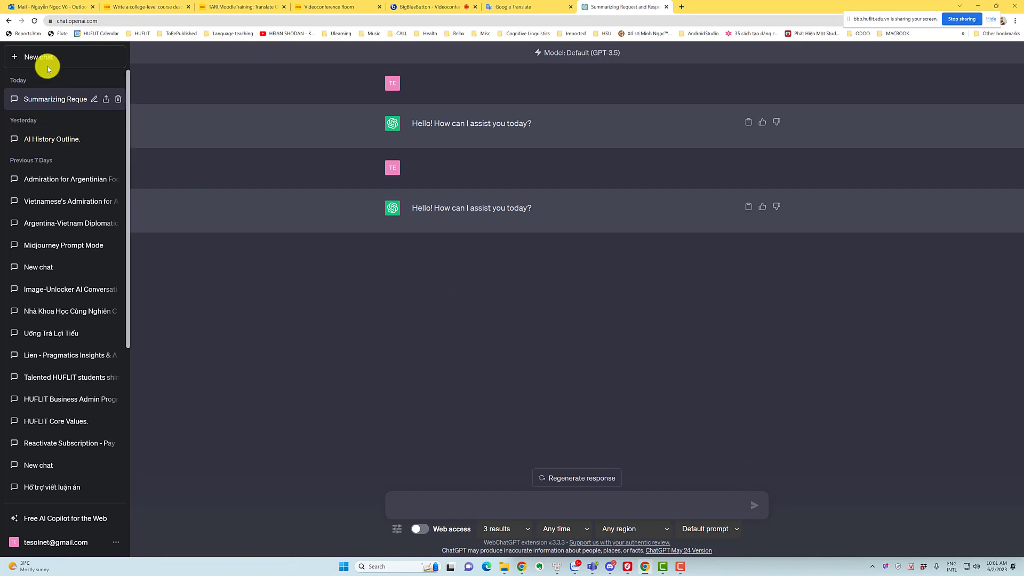
left_click(35, 22)
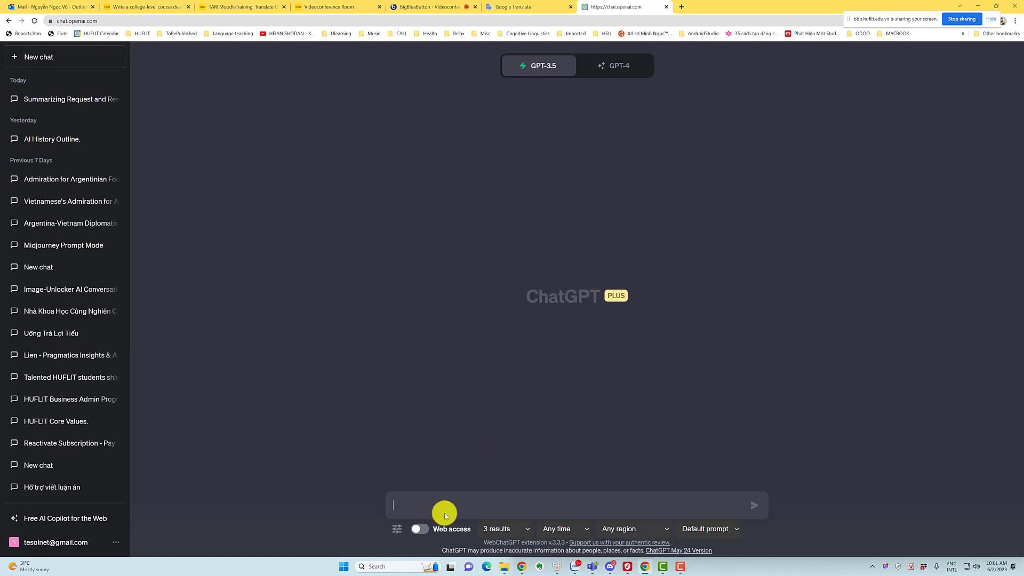
Step: Try to send the copied Computational Linguistics course description prompt with GPT-3.5, and again in a new GPT-4 chat
key("ctrl+v")
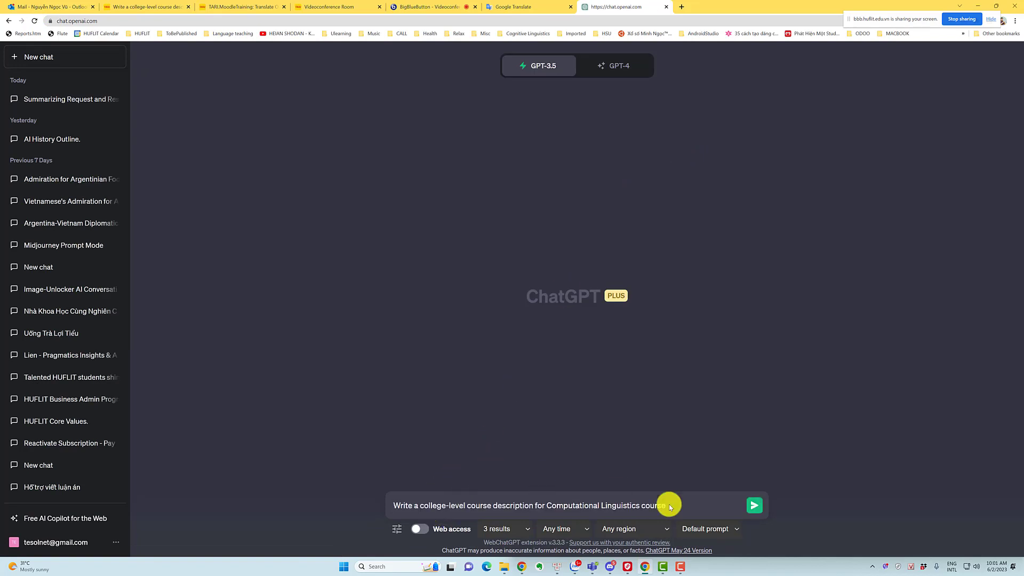
left_click(757, 506)
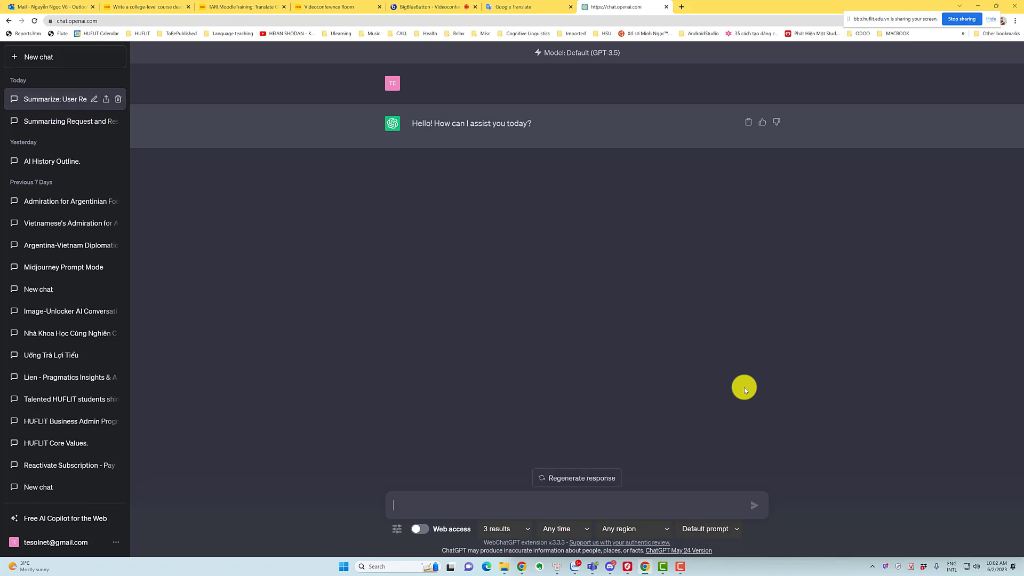
left_click(73, 57)
left_click(610, 67)
left_click(443, 509)
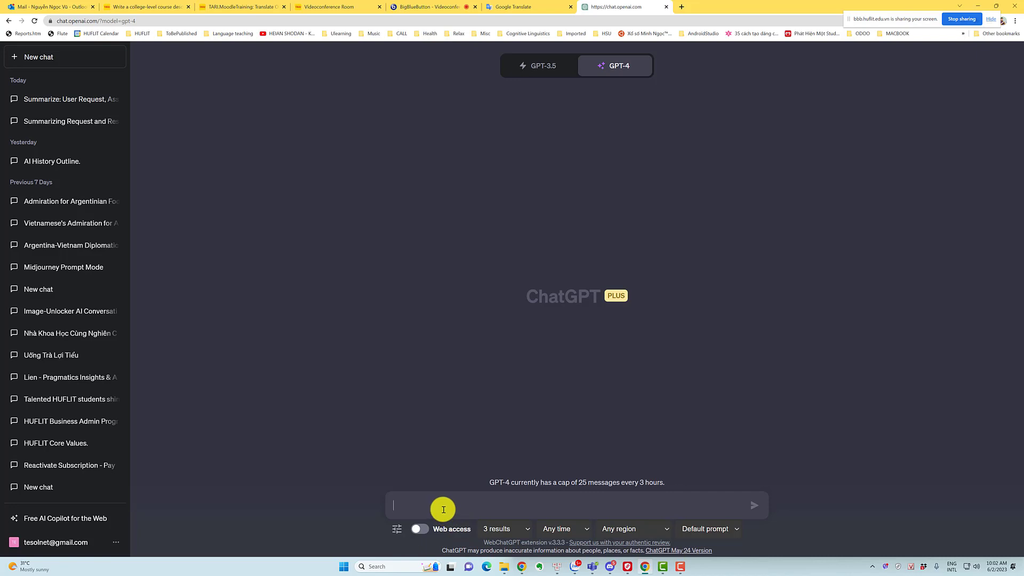
key("ctrl+v")
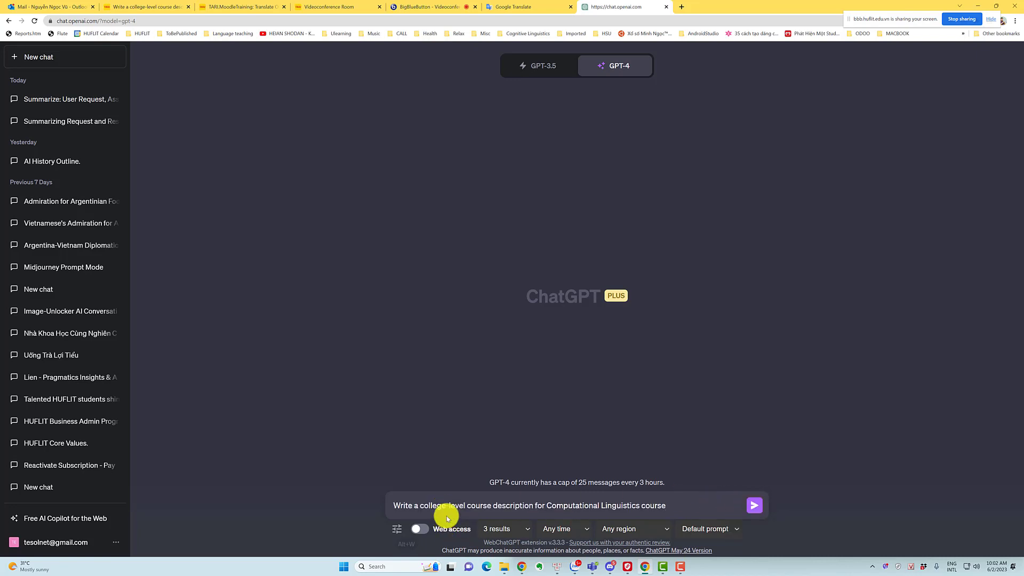
left_click(764, 508)
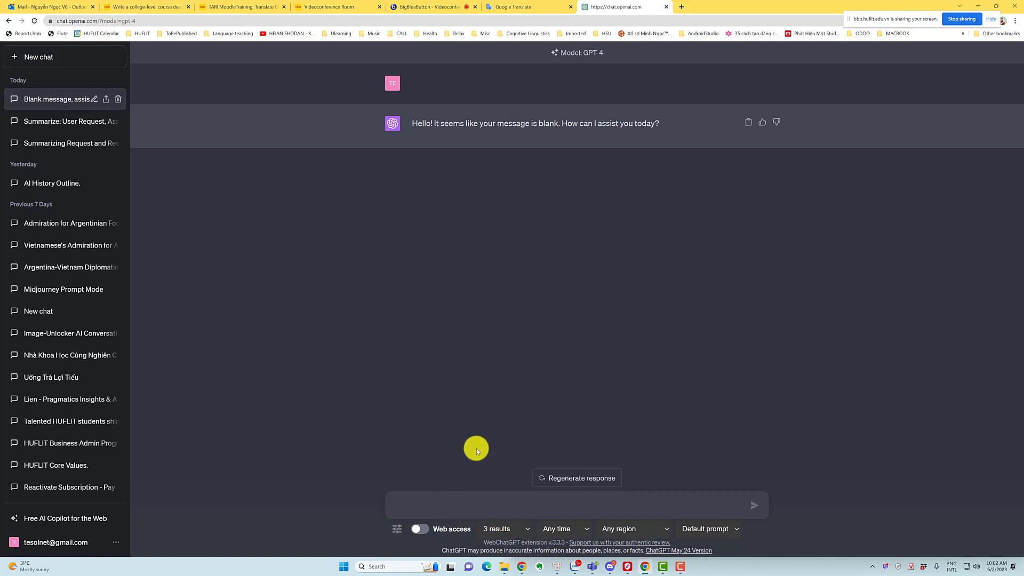
Step: Try twice more to send the copied Computational Linguistics prompt in the same GPT-4 chat
key("ctrl+v")
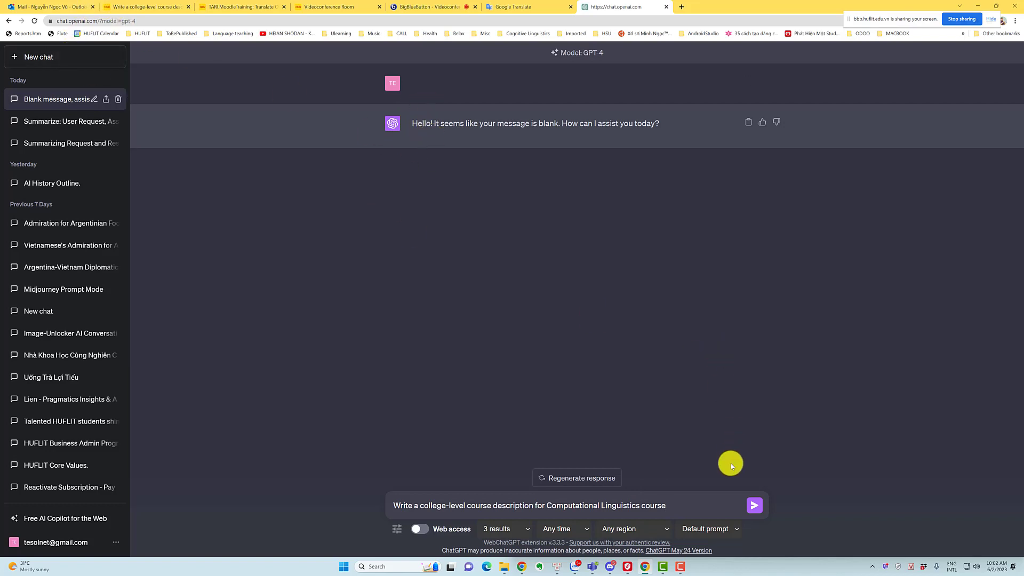
left_click(753, 505)
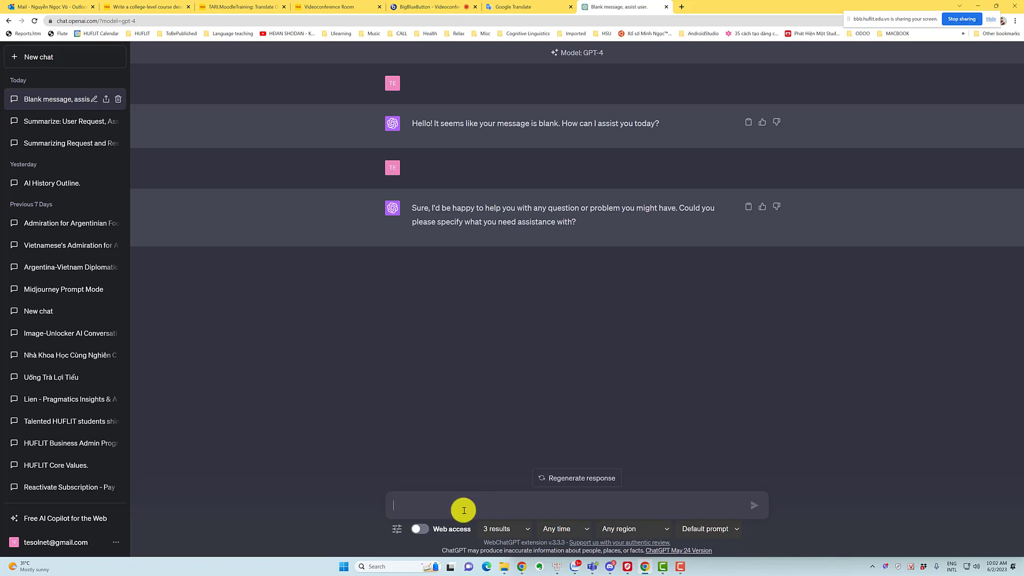
key("ctrl+v")
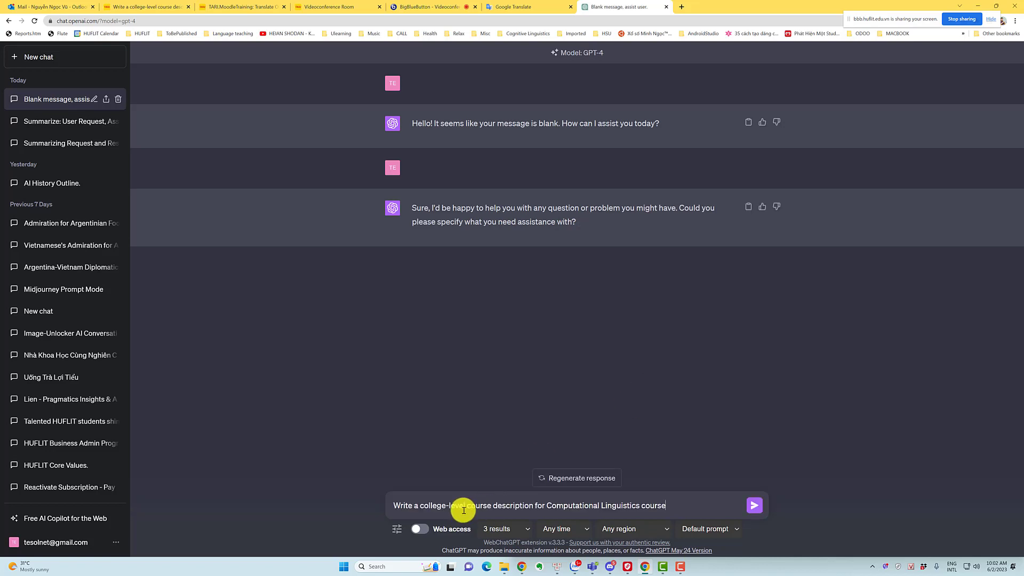
left_click(751, 504)
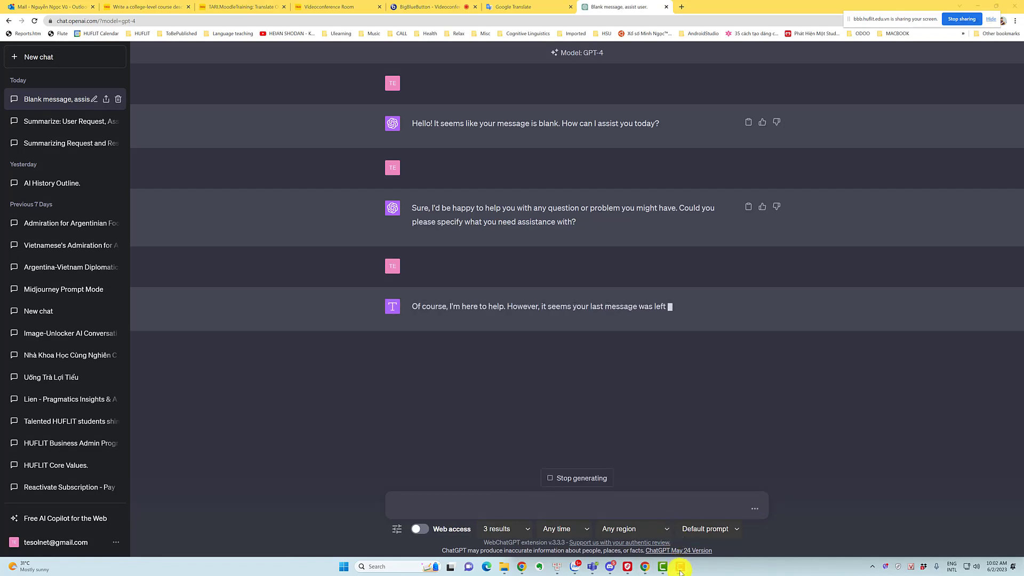
Step: Switch to Microsoft Edge and close all of its open tabs except Google Translate
left_click(663, 567)
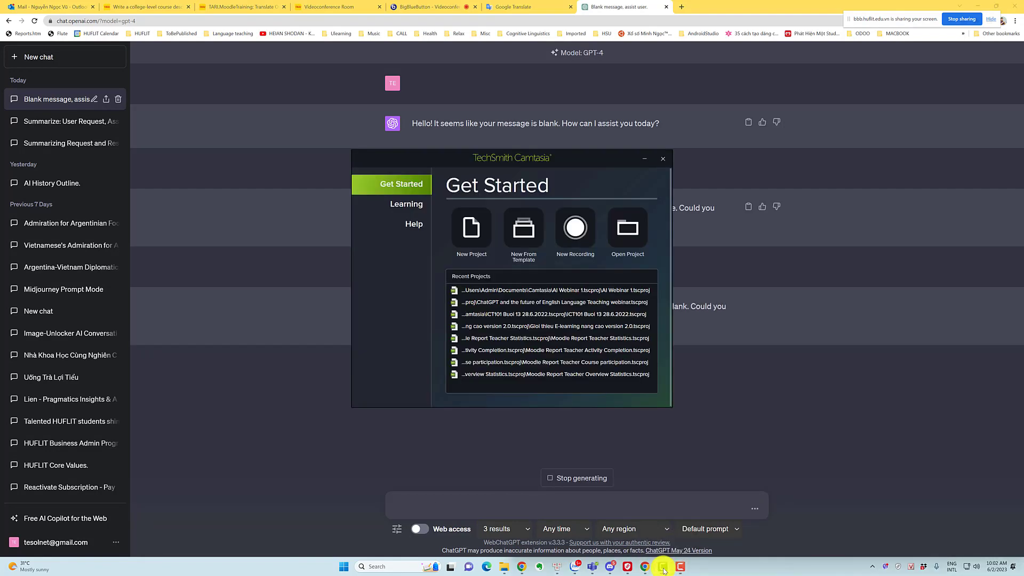
left_click(738, 419)
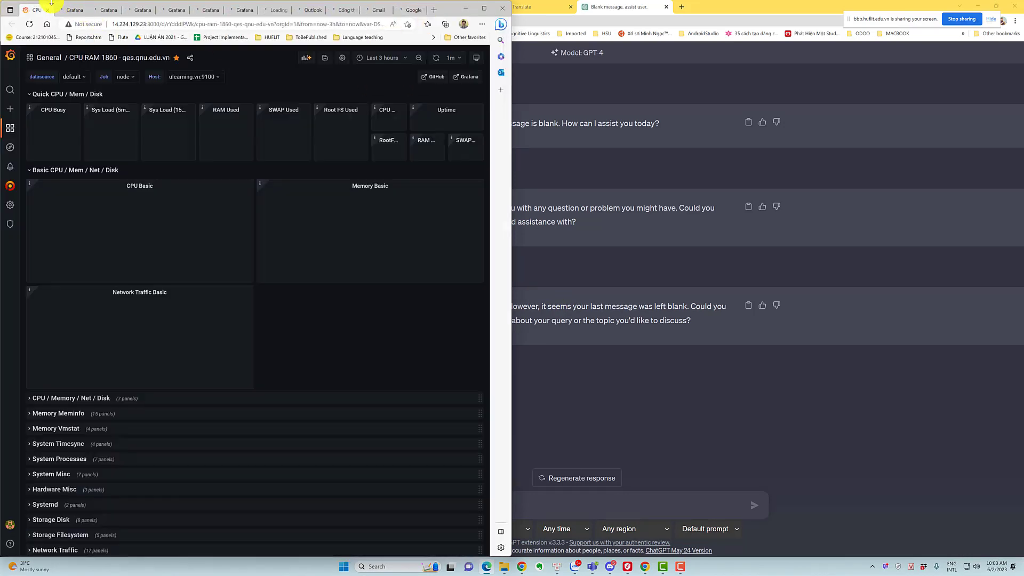
left_click(49, 12)
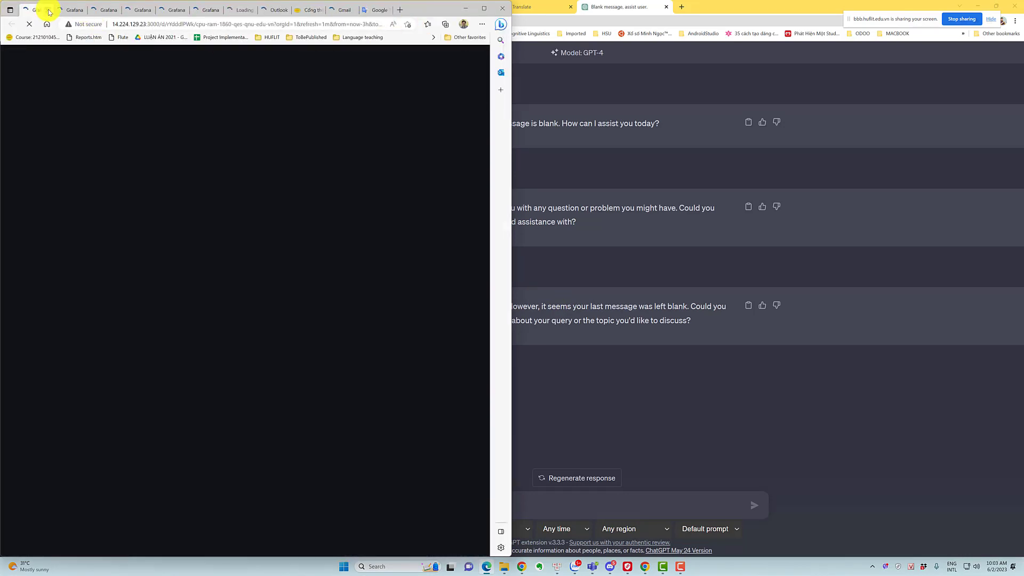
left_click(49, 11)
left_click(49, 12)
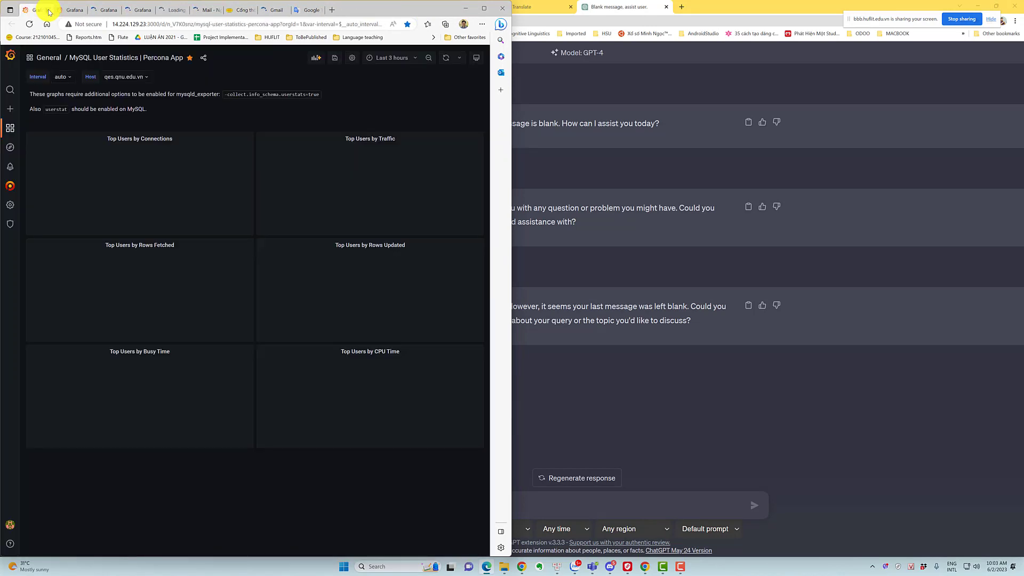
left_click(49, 12)
left_click(49, 12)
left_click(49, 12)
left_click(48, 12)
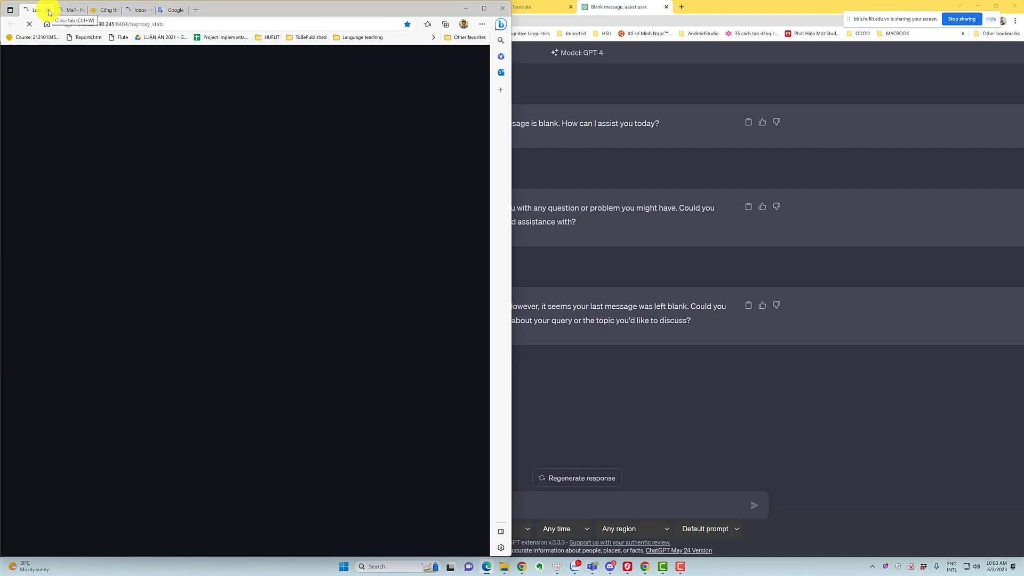
left_click(49, 12)
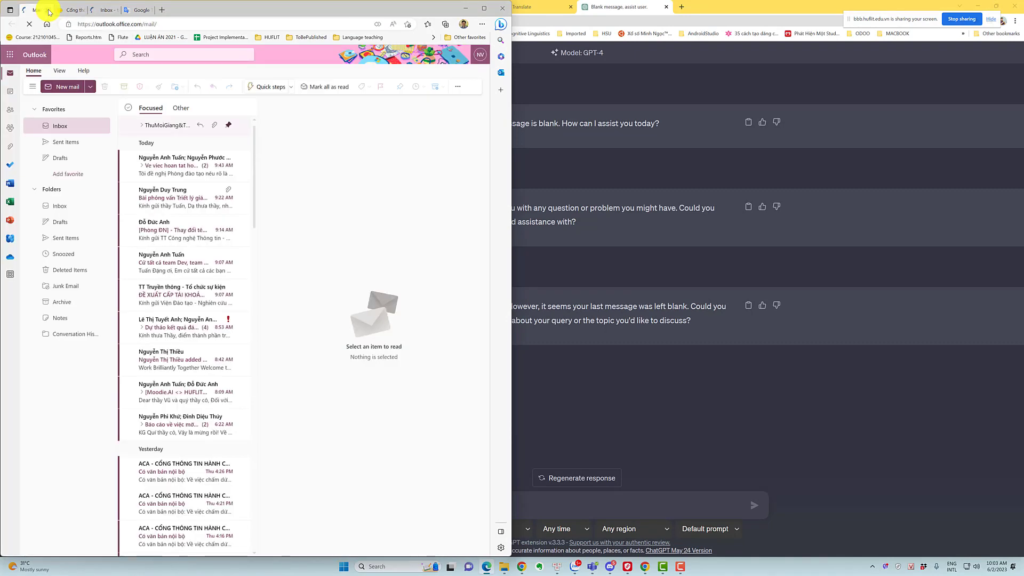
left_click(48, 11)
left_click(48, 12)
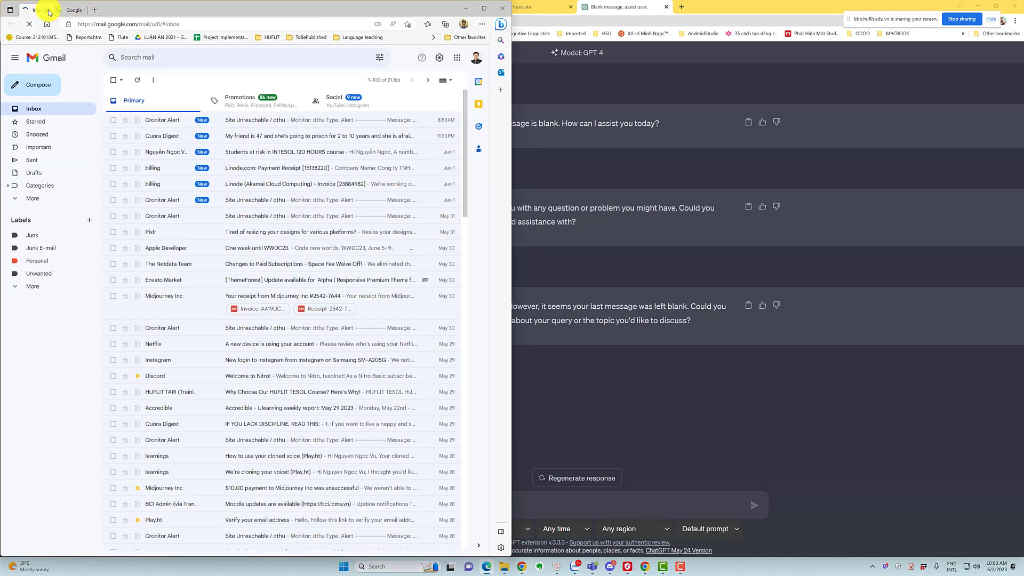
left_click(48, 12)
Step: Open ChatGPT in the remaining Edge tab and send "Write a college-level course description for Computational Linguistics course"
left_click(94, 27)
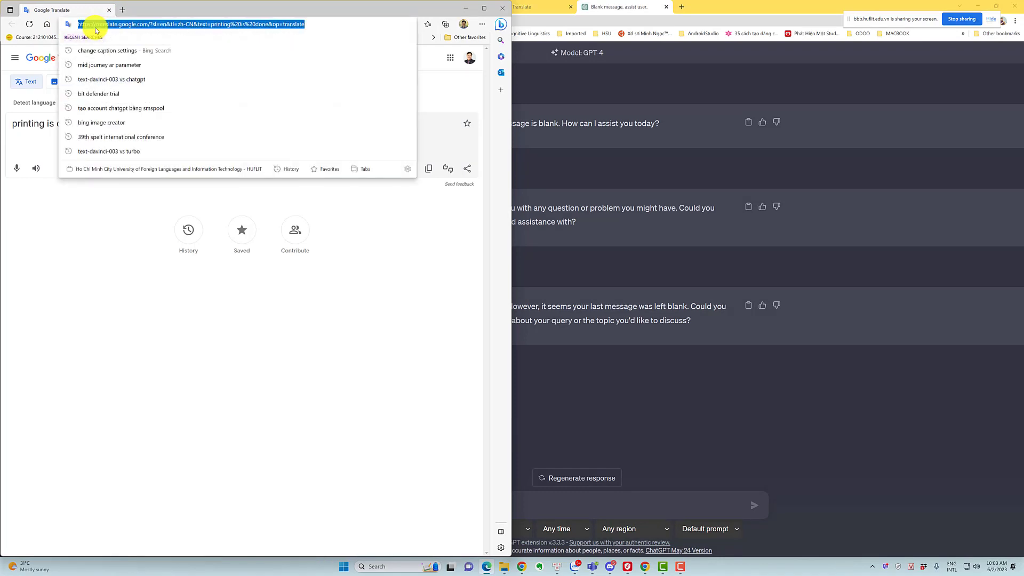
type("cha")
key("Return")
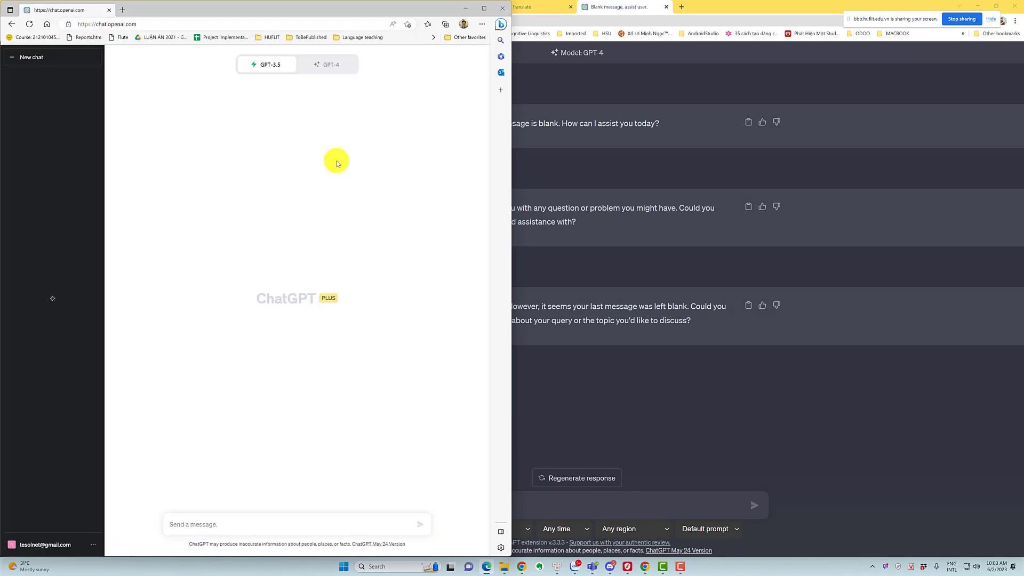
left_click(202, 525)
type("Write a college-level course description for Computational Linguistics course")
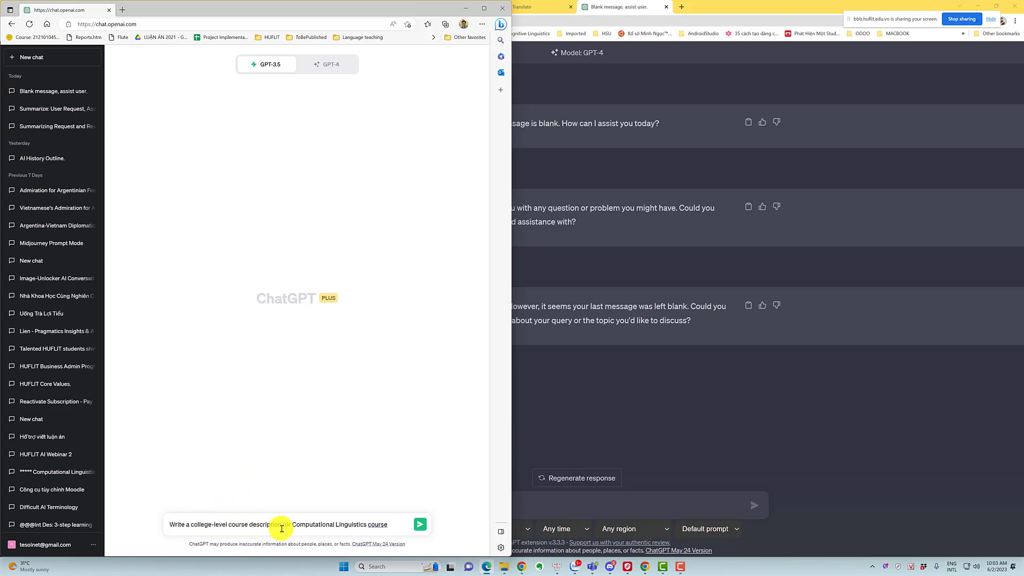
left_click(421, 524)
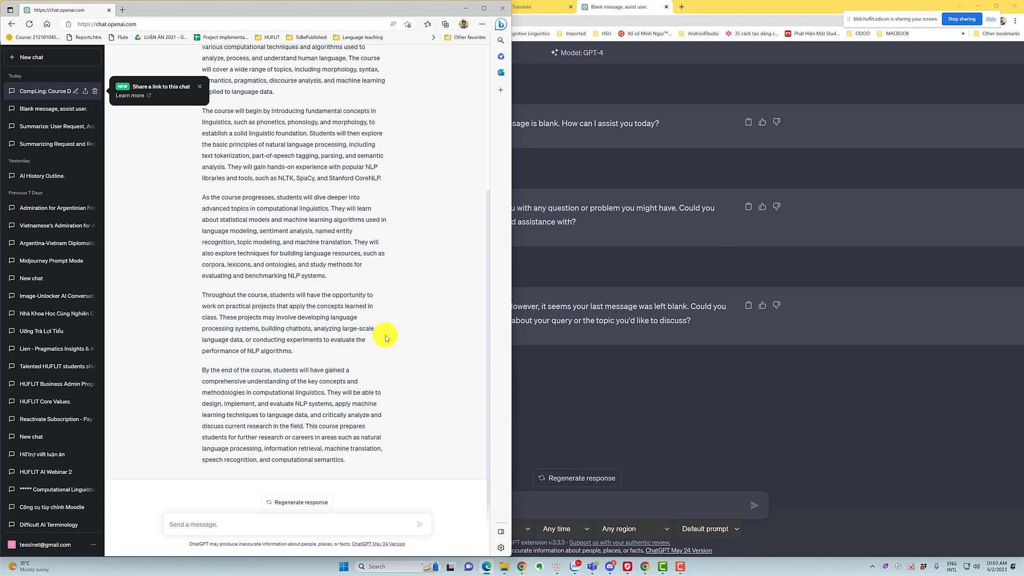
Step: Read through the generated course description and ask ChatGPT to "Make it shorter"
scroll(385, 334, "up", 4)
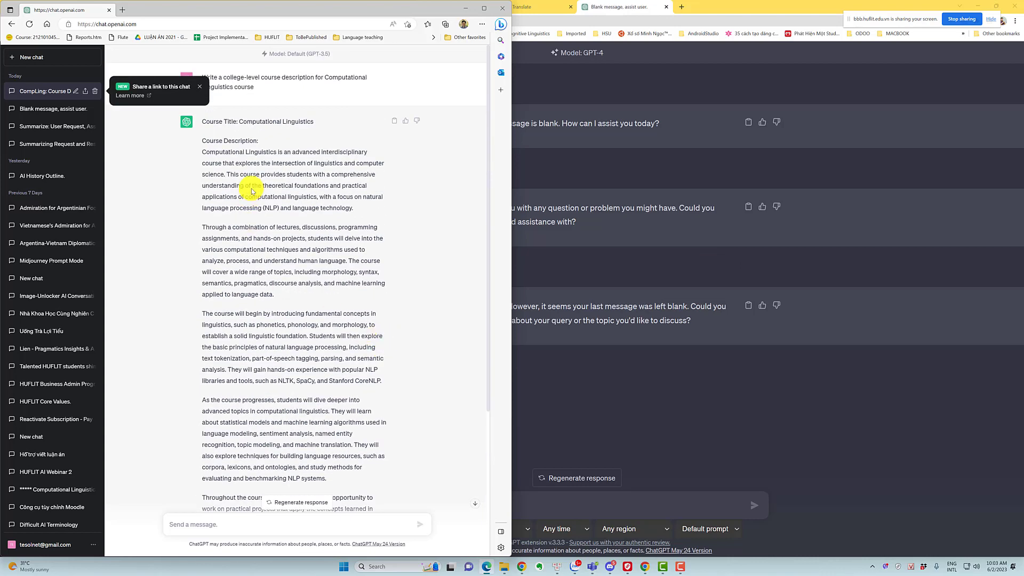
scroll(275, 203, "down", 4)
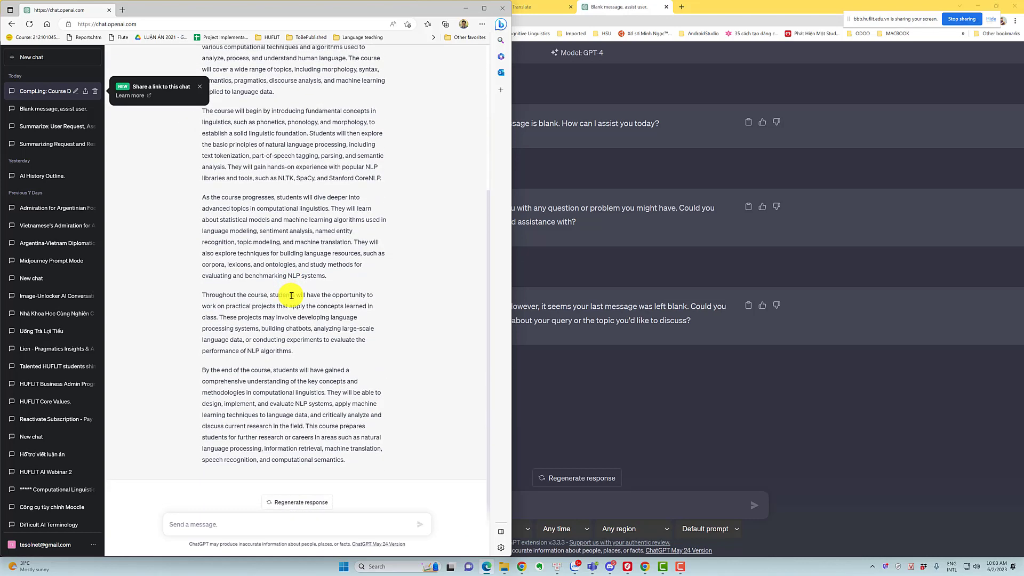
scroll(291, 295, "up", 4)
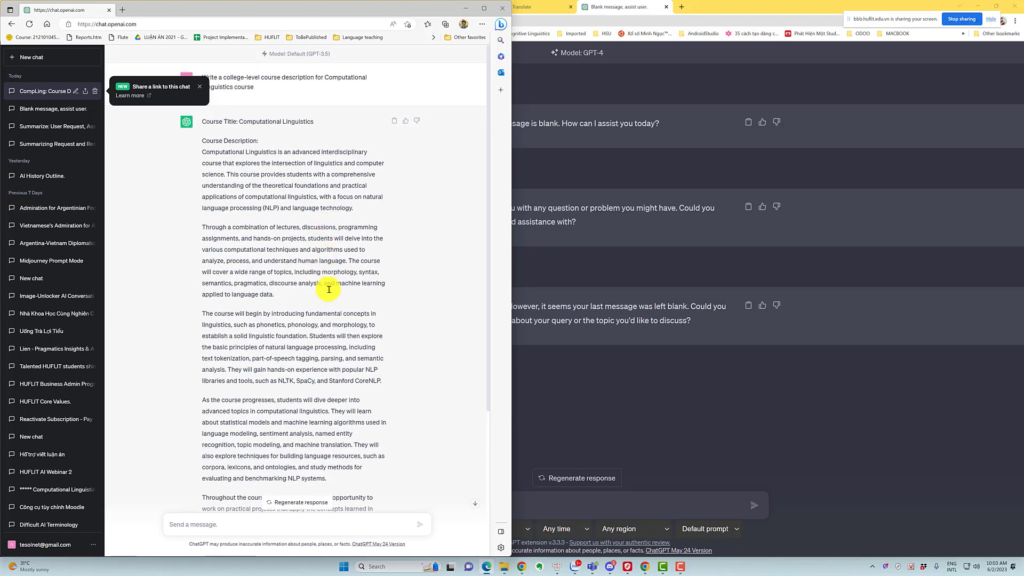
scroll(328, 281, "down", 4)
left_click(222, 527)
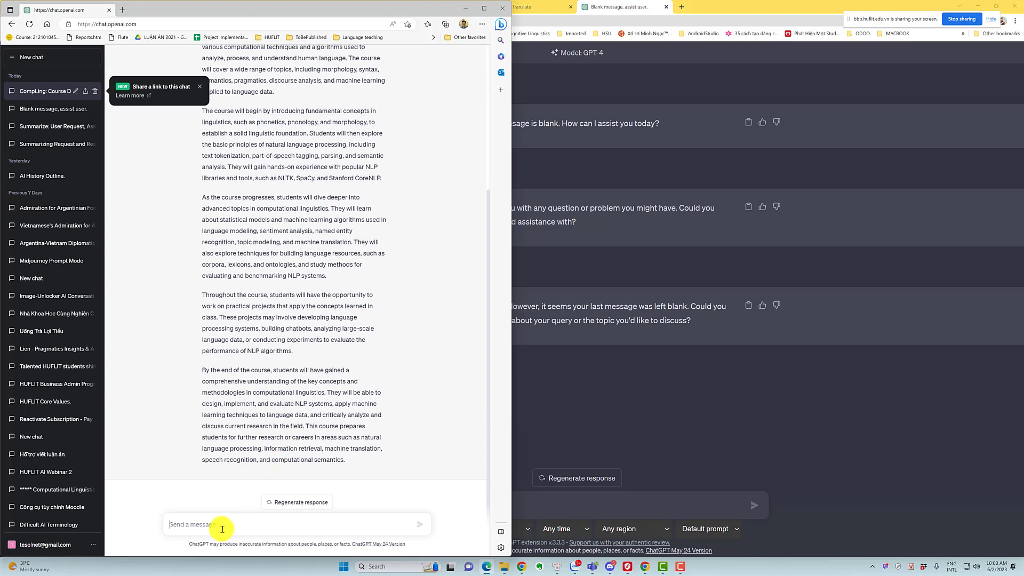
type("Make it shorte")
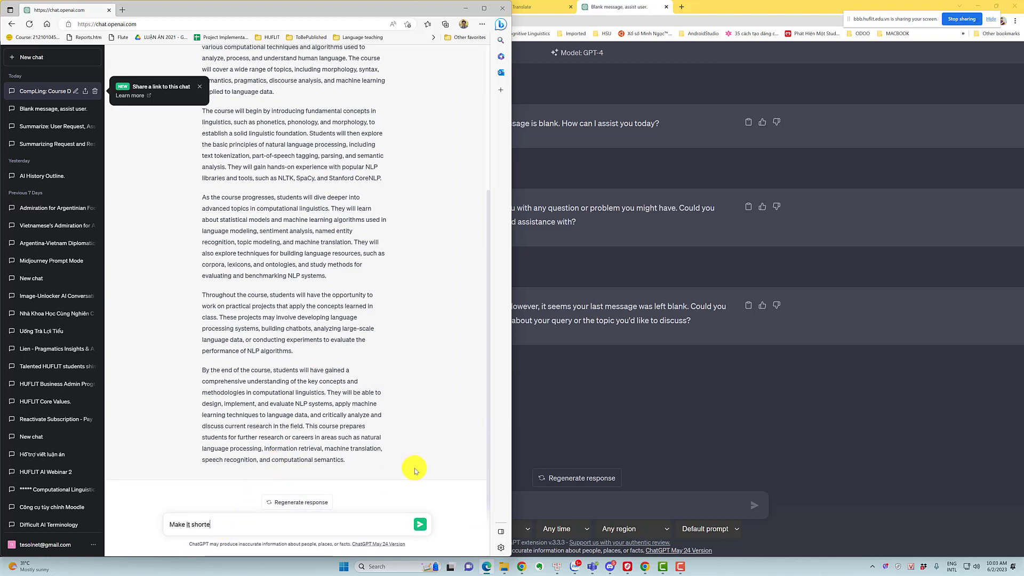
key("Return")
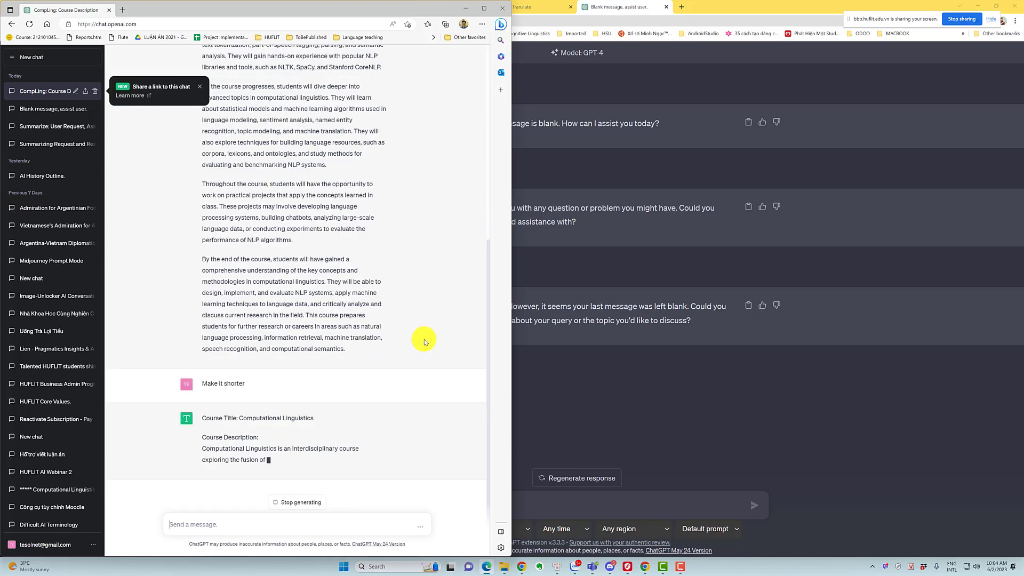
Step: Close Chrome's ChatGPT and Google Translate tabs and arrange Chrome side by side with the Edge ChatGPT window
left_click(535, 6)
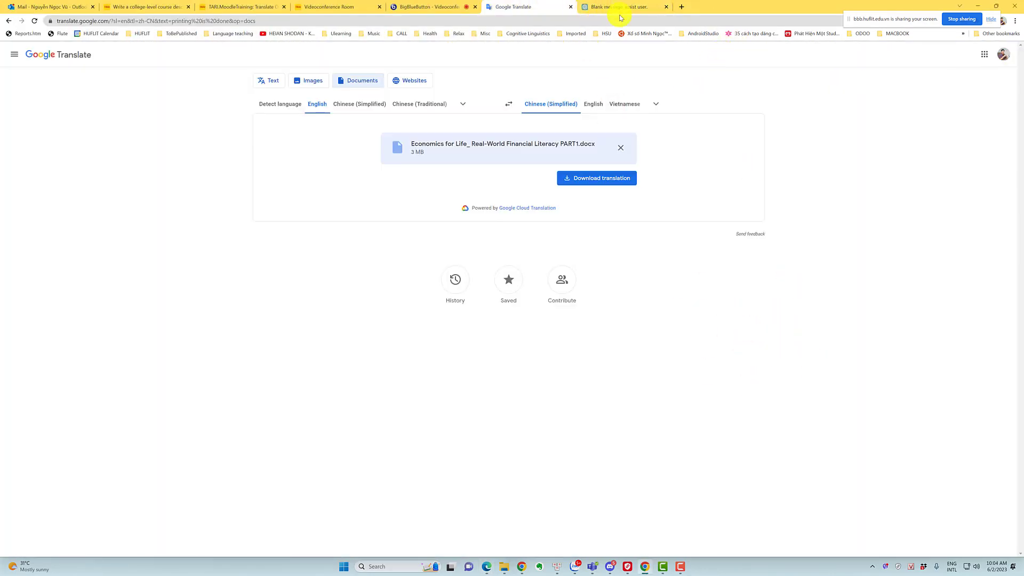
left_click(667, 7)
left_click(572, 7)
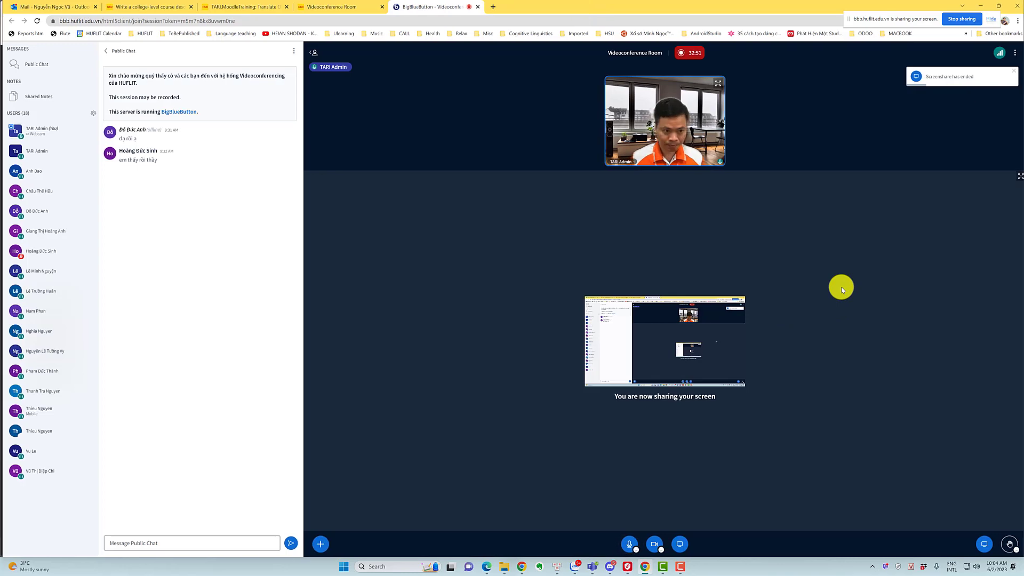
key("super+Right")
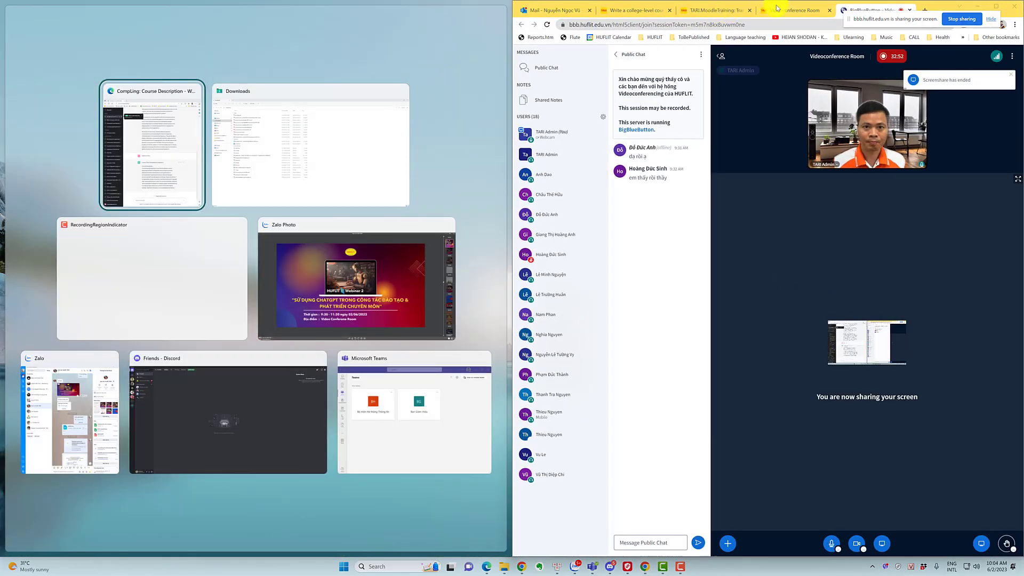
key("Return")
Step: Close the TARI.MoodleTraining Translate tab and start a new discussion topic in the course description forum
left_click(744, 12)
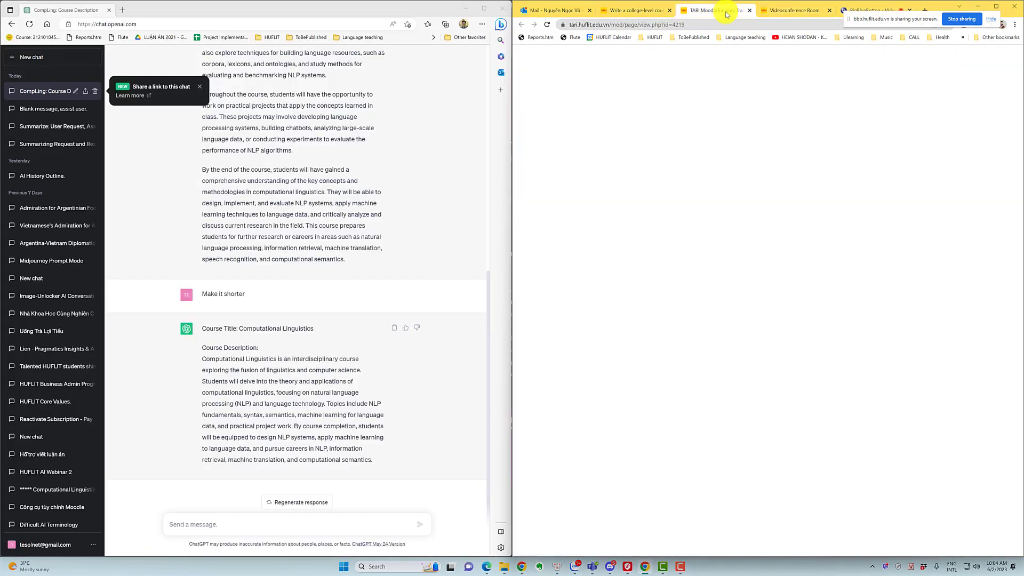
left_click(751, 11)
left_click(640, 12)
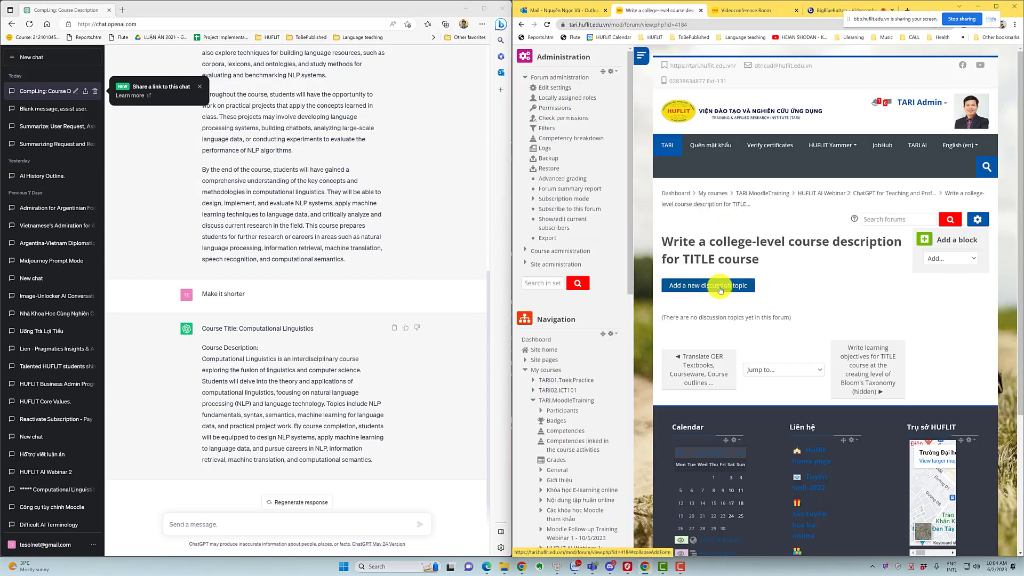
left_click(720, 288)
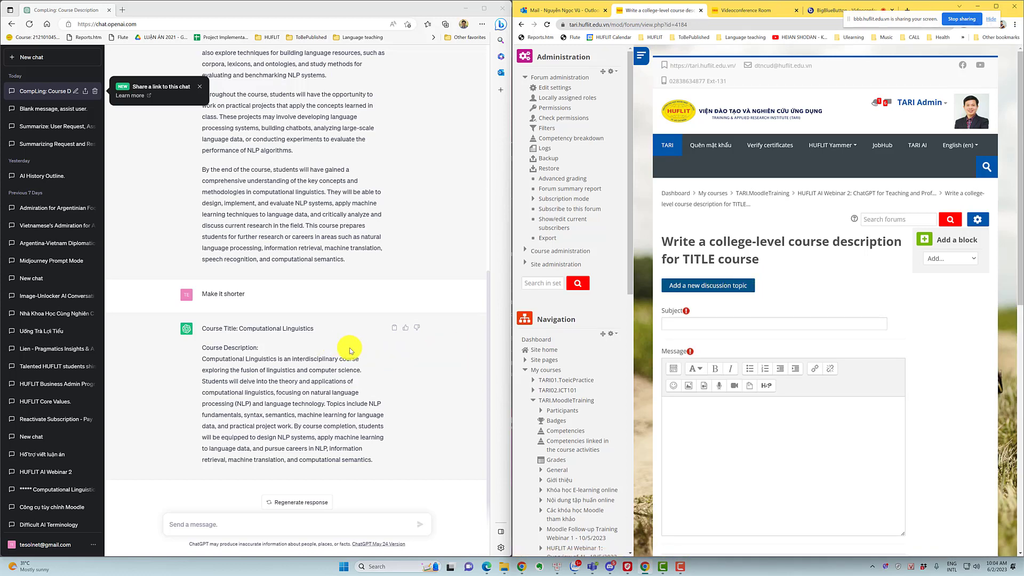
Step: Copy the prompt "Write a college-level course description for Computational Linguistics course" from the chat into the new forum topic's subject
scroll(350, 291, "up", 6)
scroll(352, 289, "up", 1)
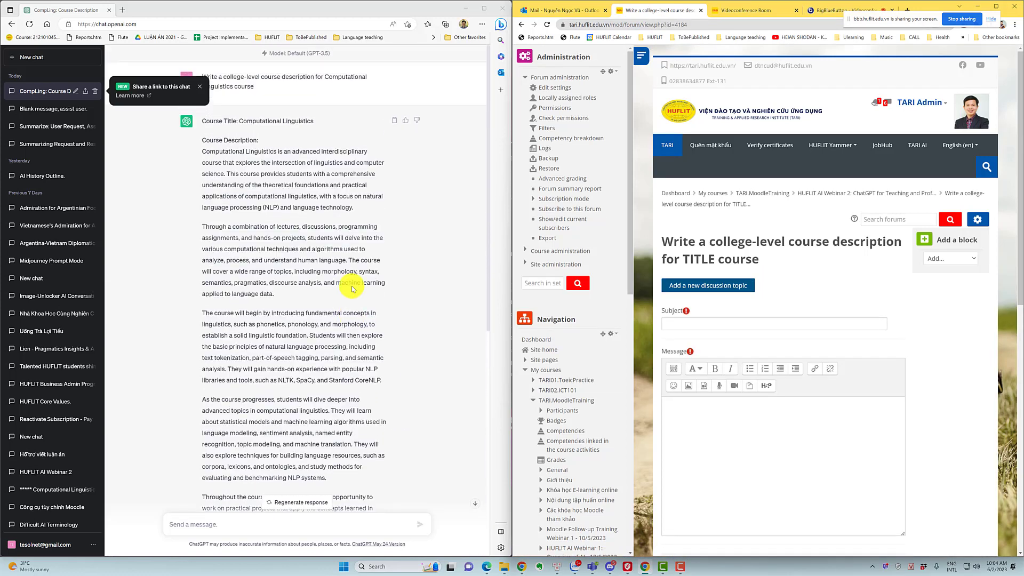
triple_click(200, 75)
key("ctrl+c")
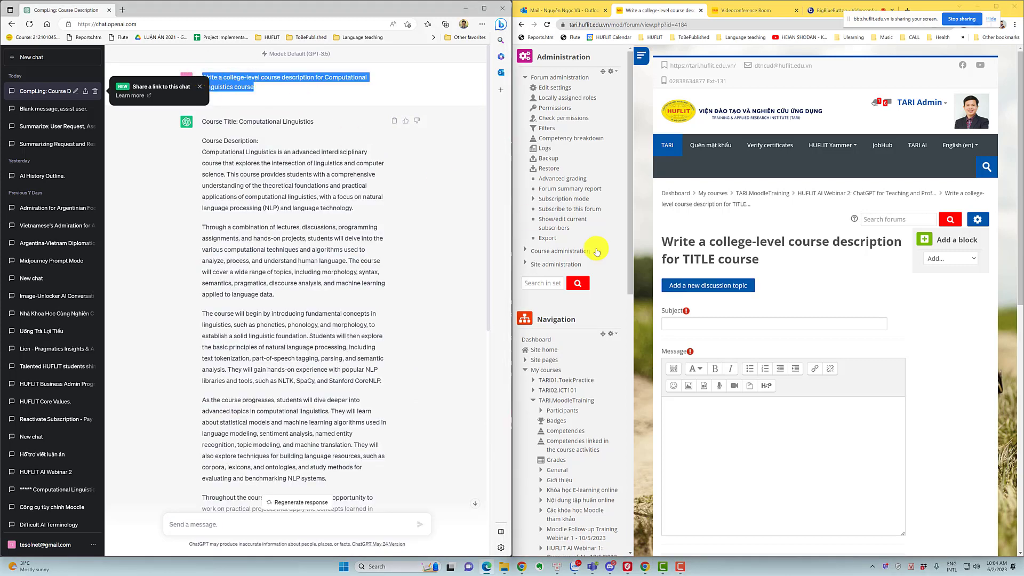
left_click(716, 324)
key("ctrl+v")
scroll(400, 354, "down", 7)
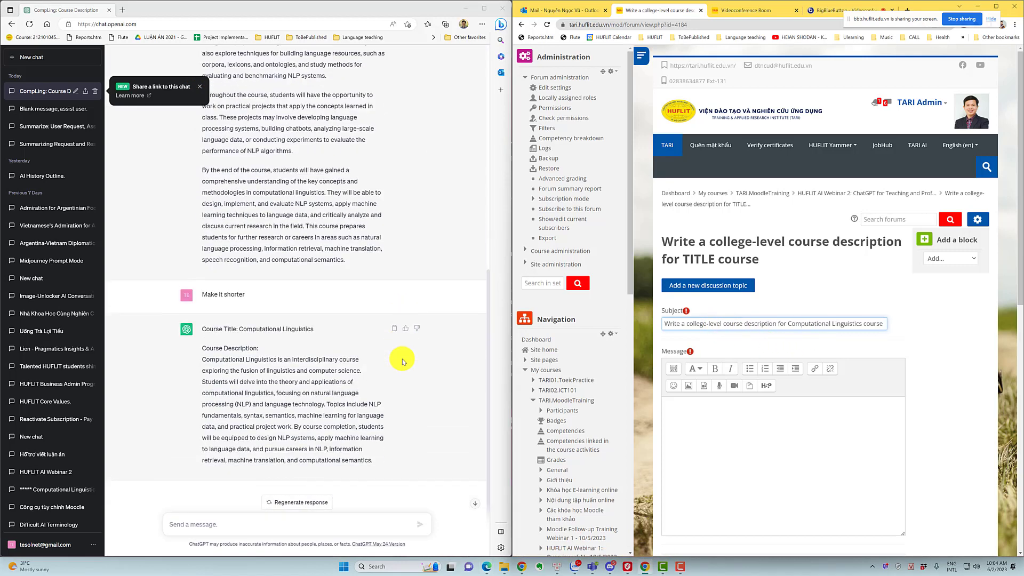
Step: Copy ChatGPT's shortened course description into the topic's message, remove the blank line below the course title, and post it to the forum
left_click(394, 329)
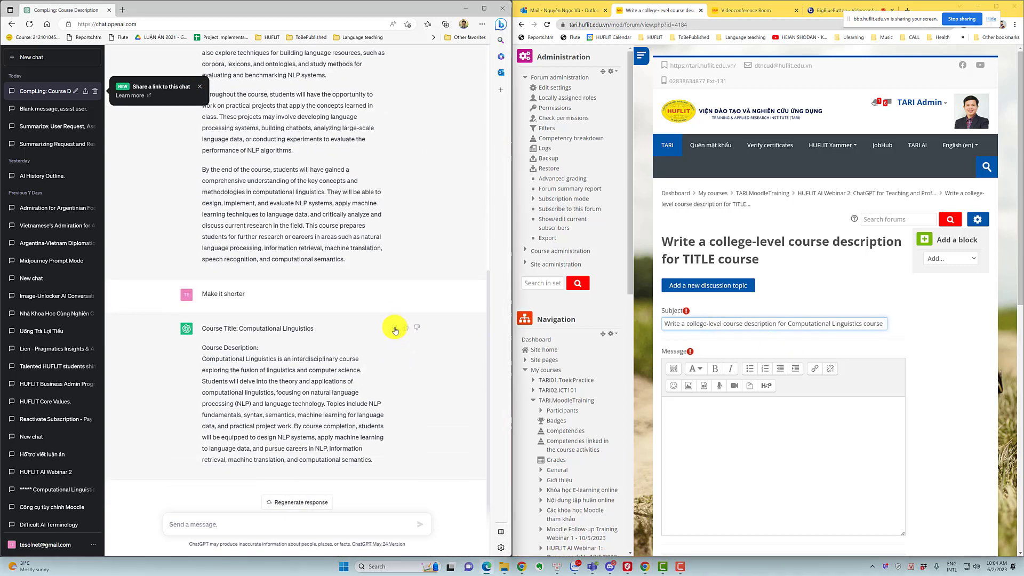
left_click(722, 440)
key("ctrl+v")
scroll(728, 438, "down", 1)
left_click(681, 383)
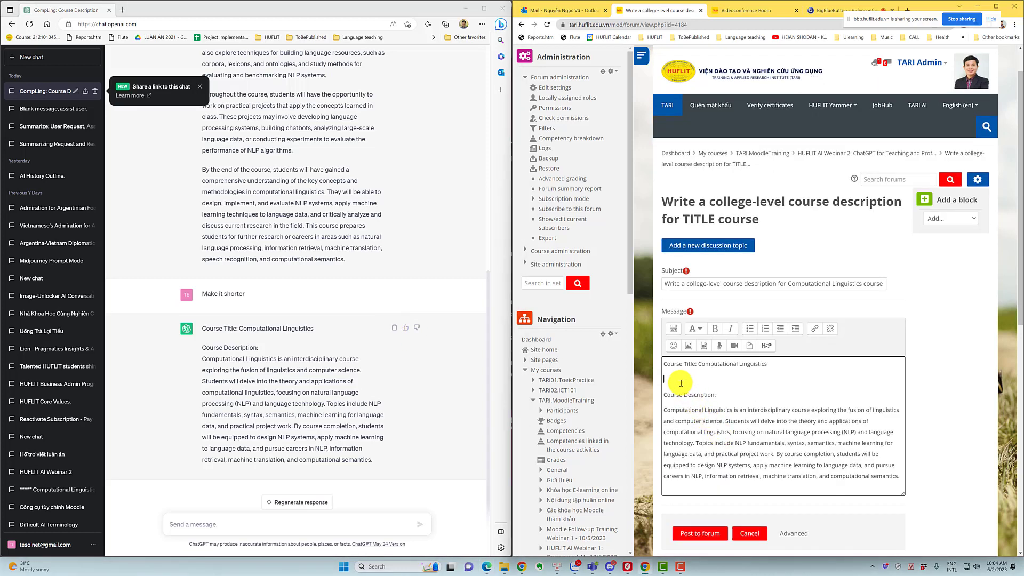
key("BackSpace")
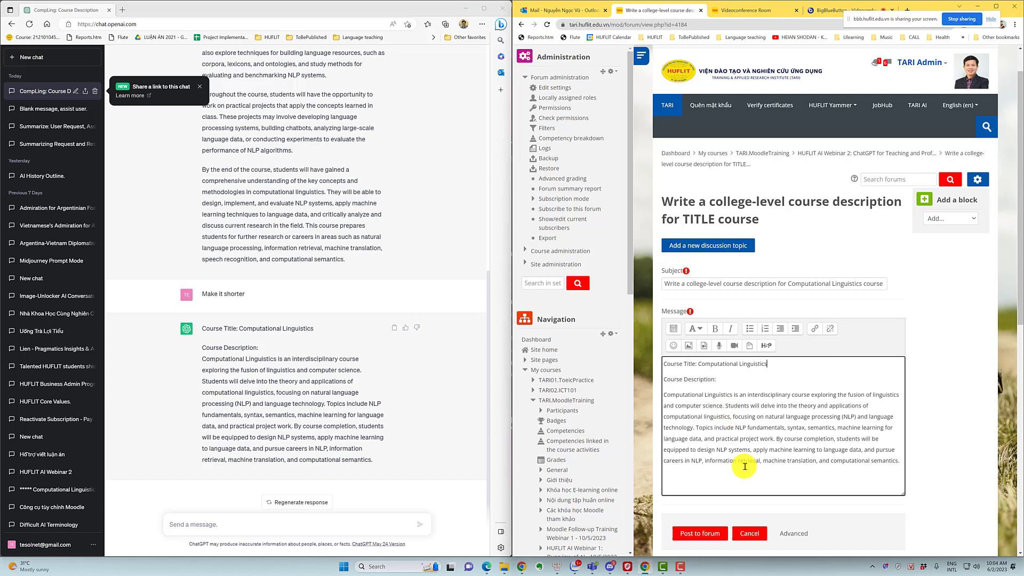
left_click(699, 532)
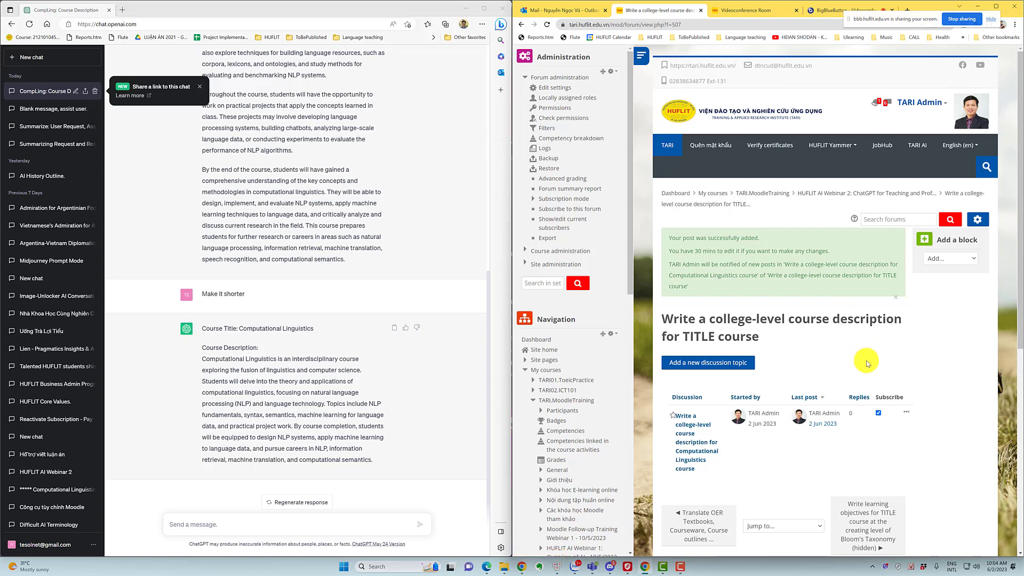
Step: Open the "HUFLIT AI Webinar 2: ChatGPT for Teaching and Professional Development" course section in a separate browser tab
scroll(866, 363, "down", 2)
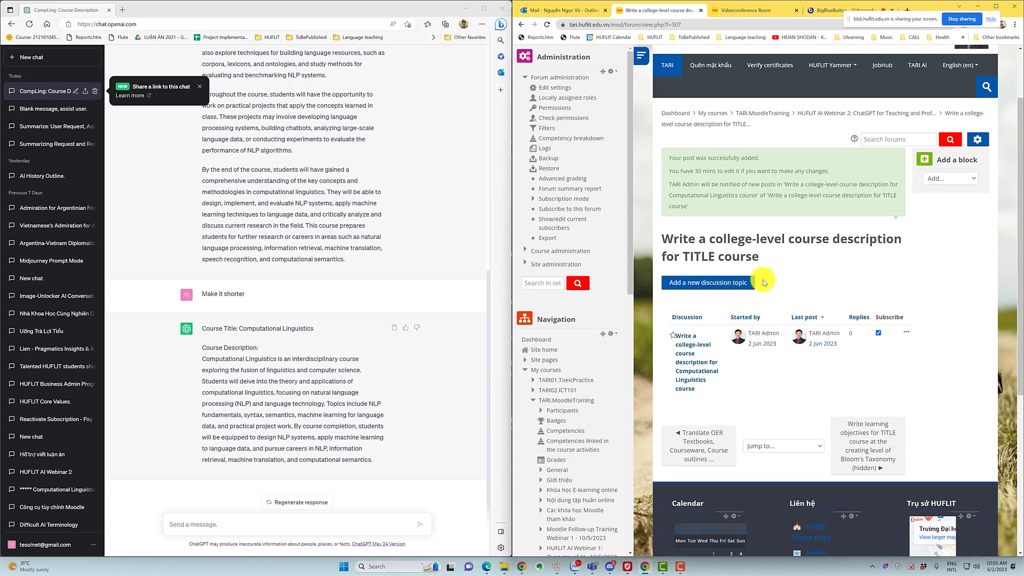
left_click_drag(664, 239, 752, 257)
left_click(735, 11)
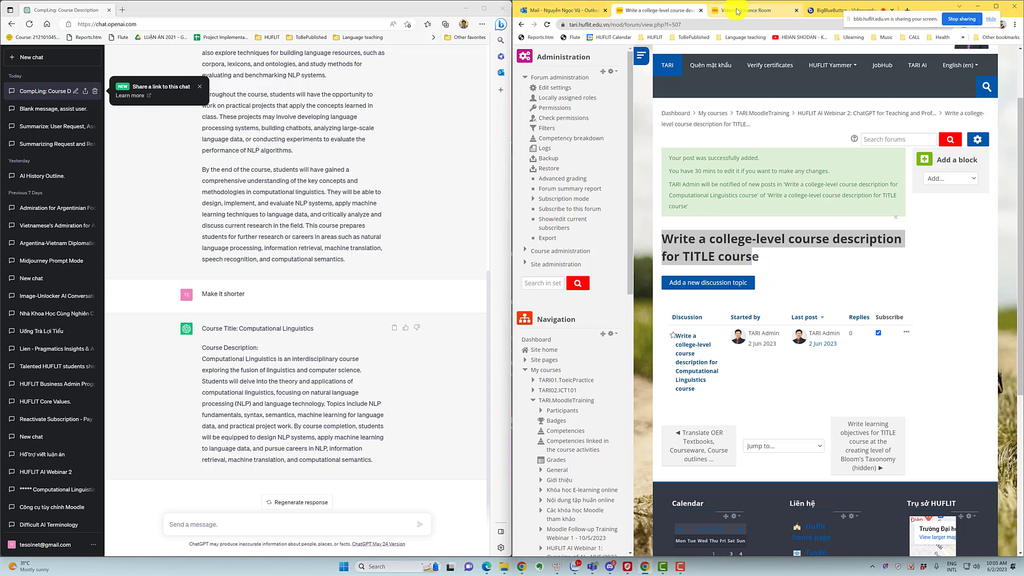
left_click(686, 14)
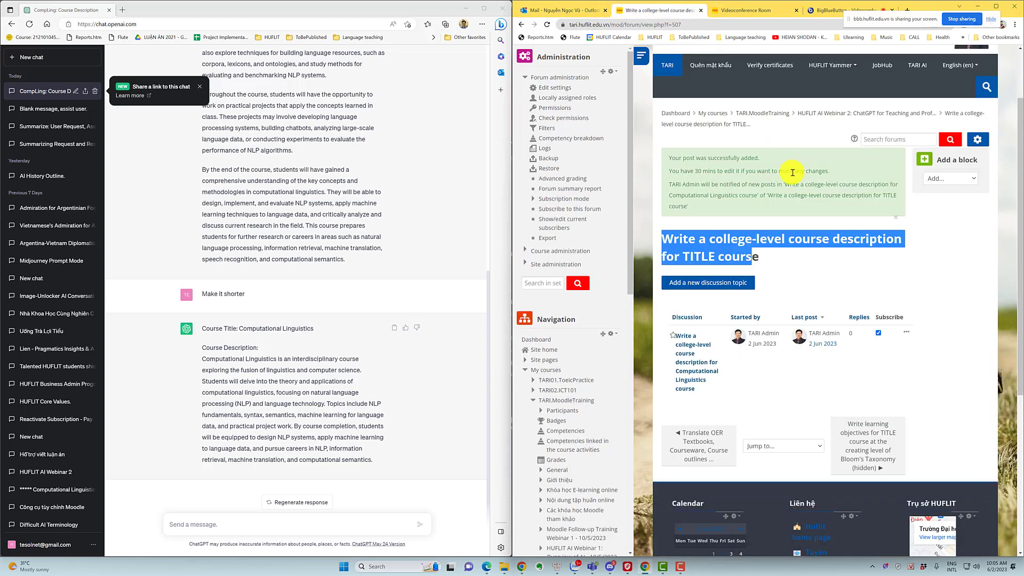
middle_click(864, 118)
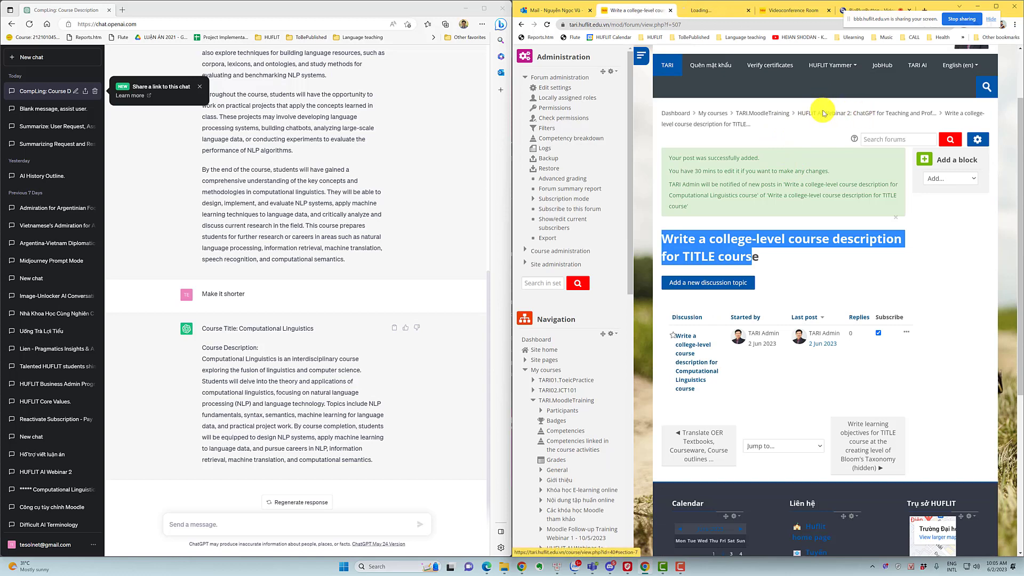
left_click(718, 10)
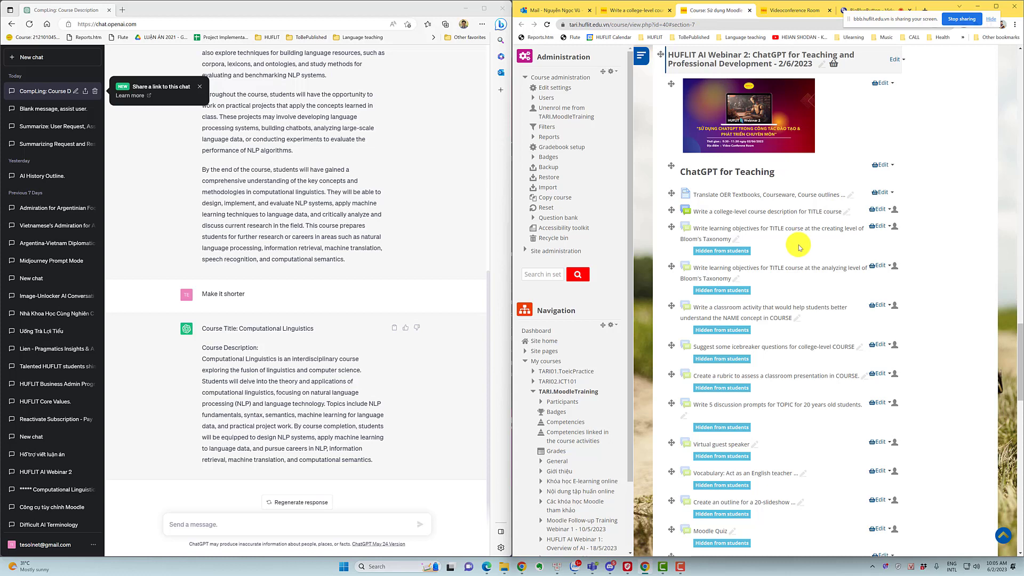
Step: Dismiss the share-link notice in ChatGPT and return to the shortened course description at the end of the chat
scroll(397, 180, "up", 7)
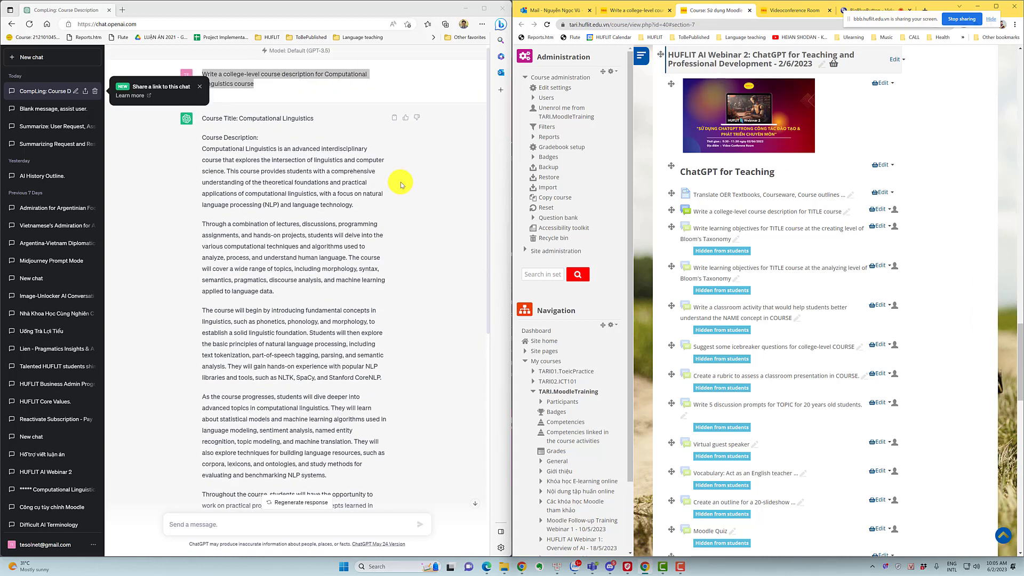
left_click(401, 186)
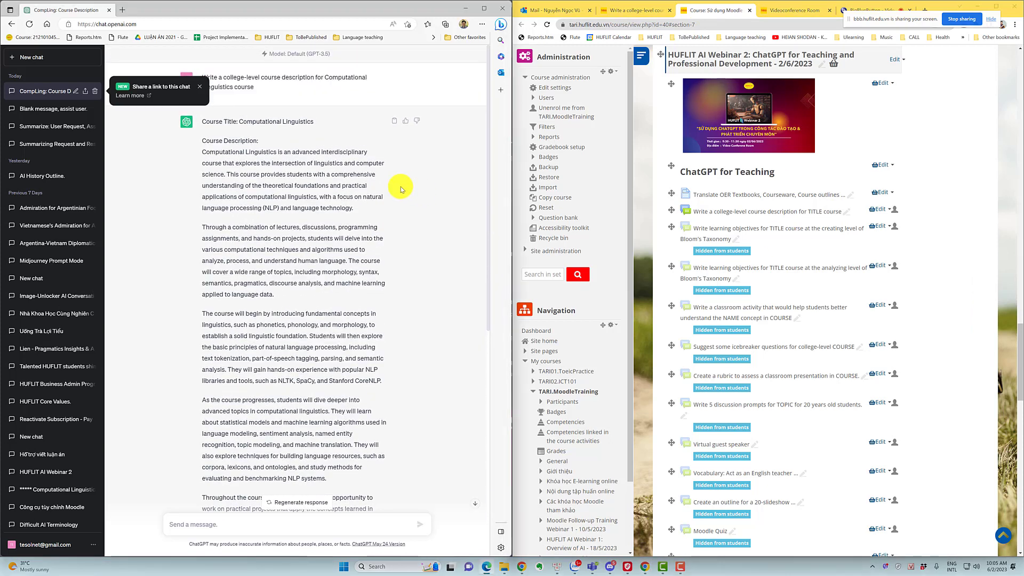
left_click(199, 90)
scroll(392, 219, "down", 7)
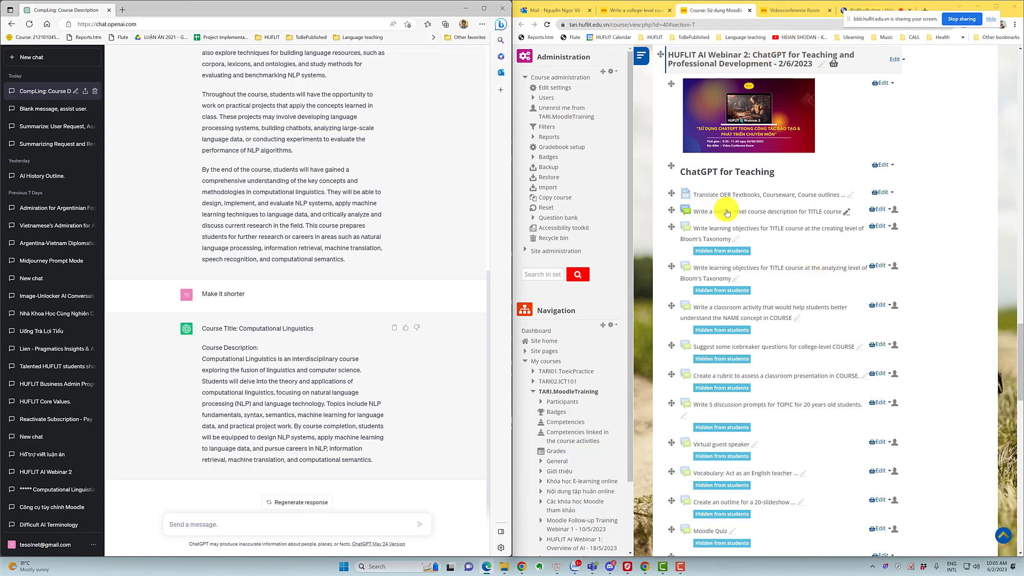
Step: Return to the course description forum, refresh its discussion list, and open the Human resource management course discussion
scroll(739, 218, "up", 3)
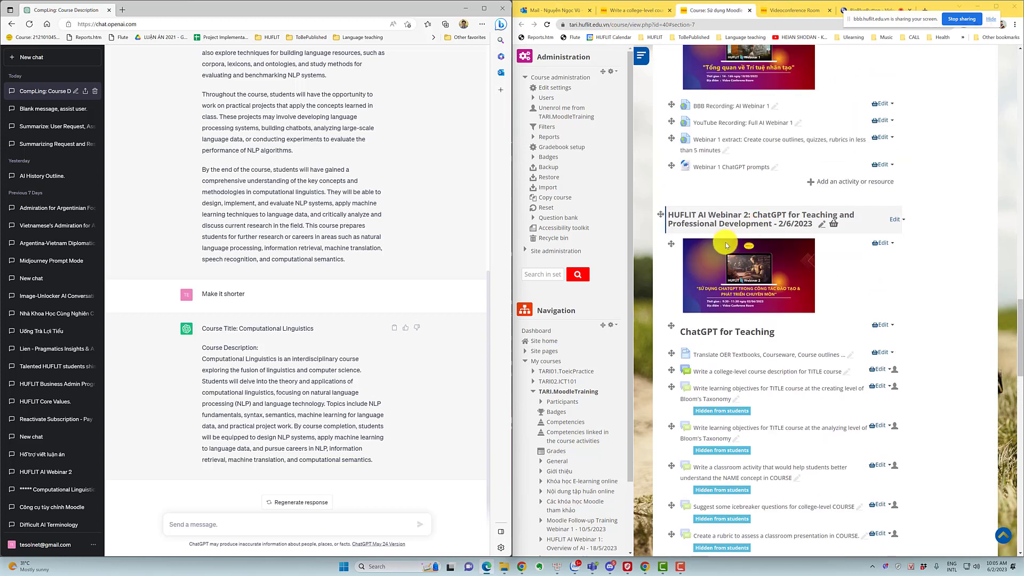
left_click(794, 13)
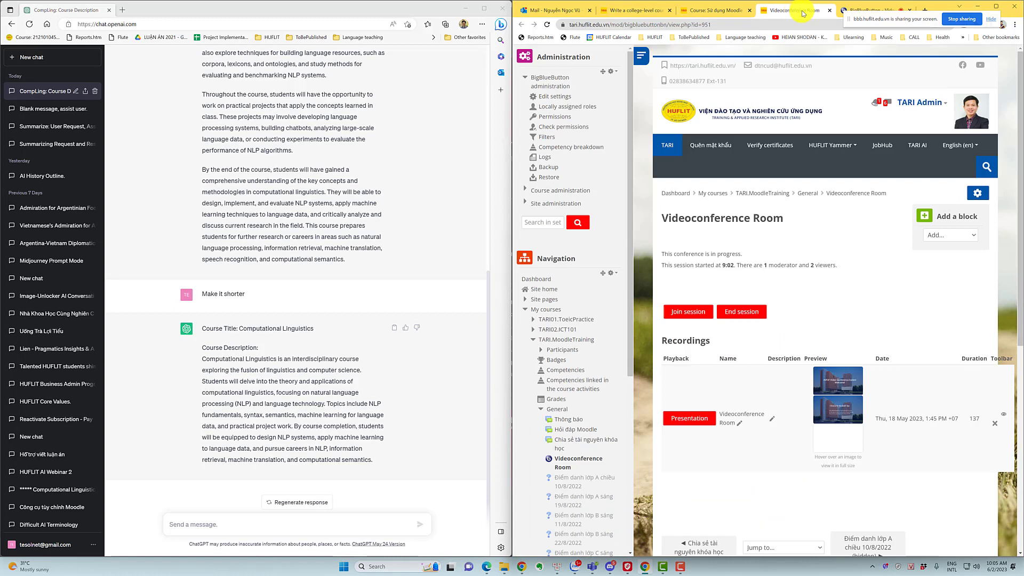
left_click(635, 10)
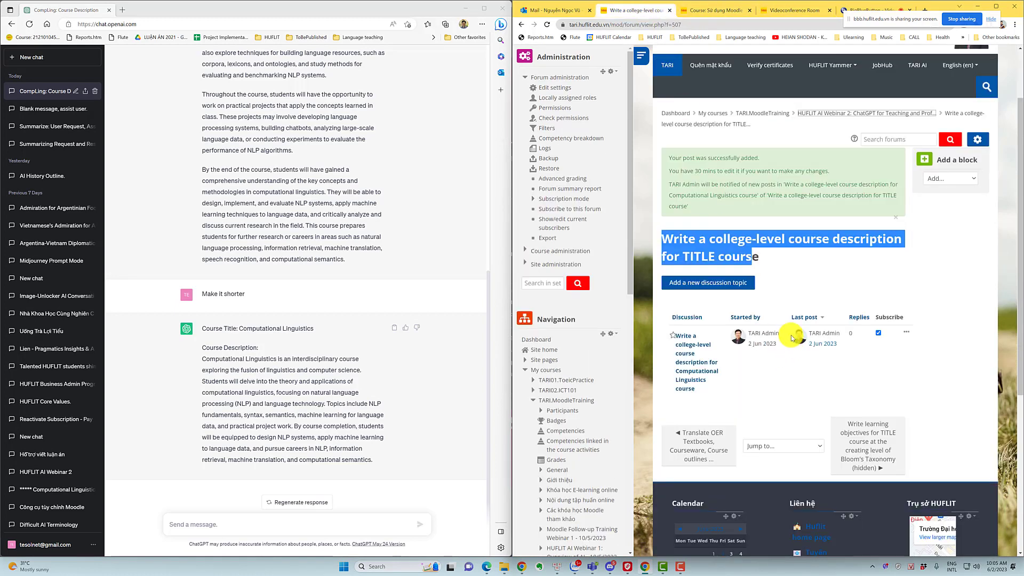
left_click(793, 283)
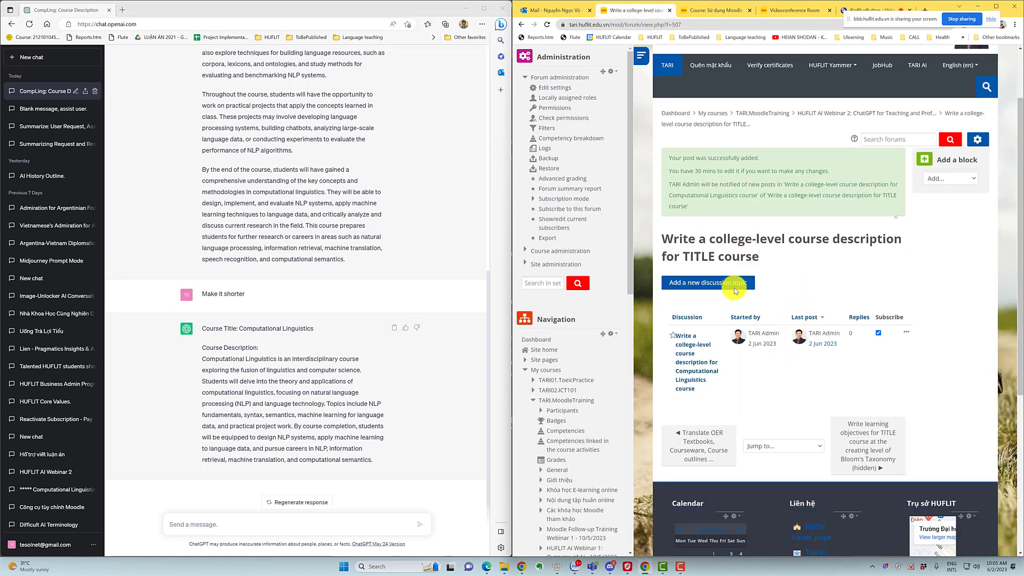
left_click(548, 24)
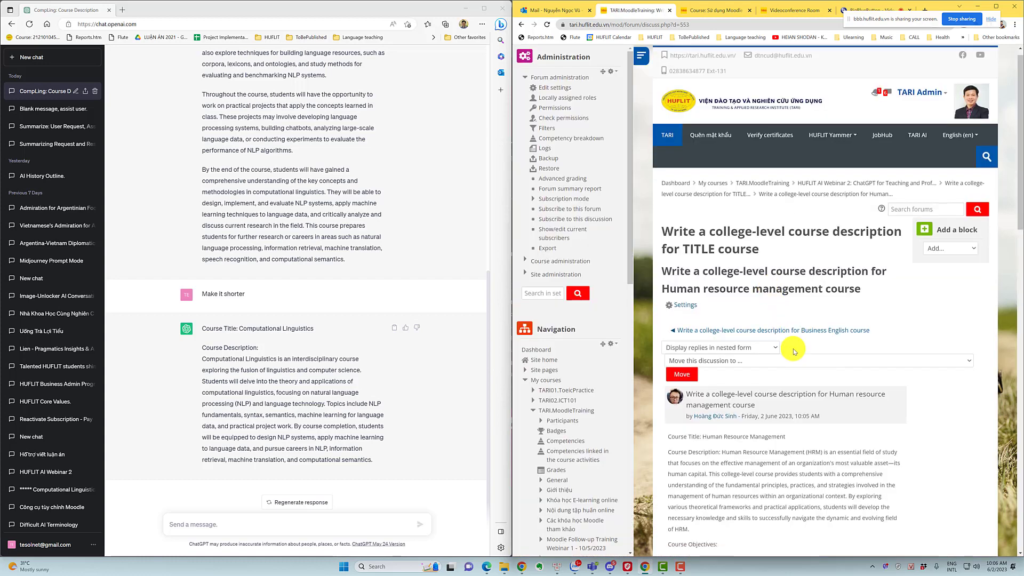
Step: Read through the Human Resource Management post, including its course objectives, structure, assessment methods, prerequisites and resources
scroll(793, 350, "down", 2)
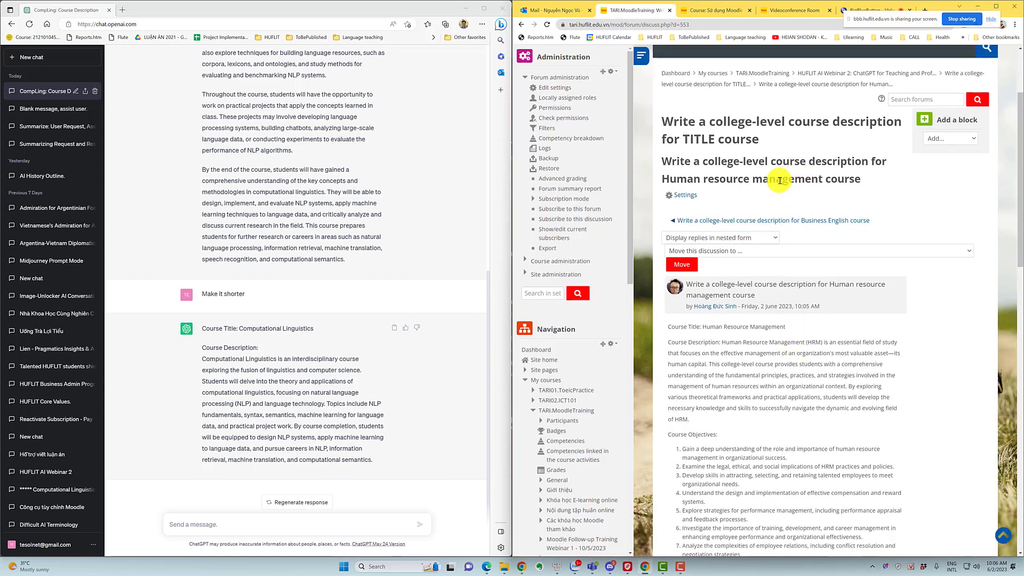
scroll(806, 328, "down", 3)
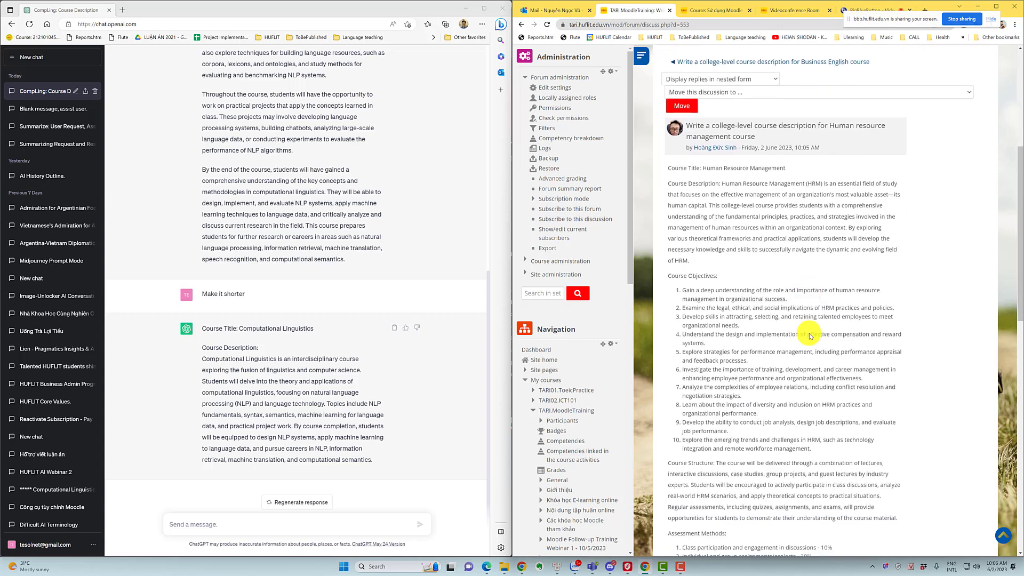
scroll(691, 301, "down", 3)
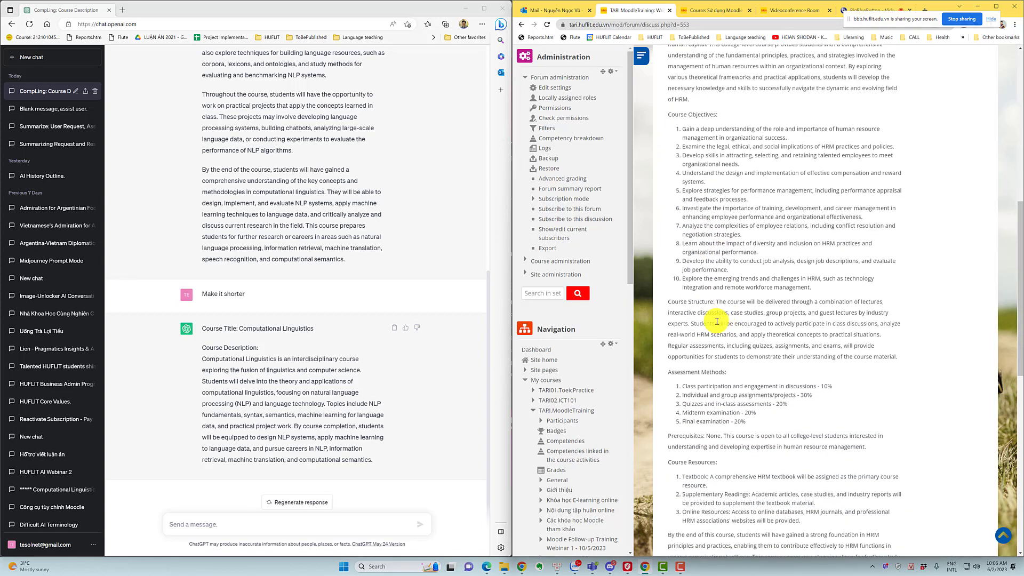
scroll(724, 323, "down", 2)
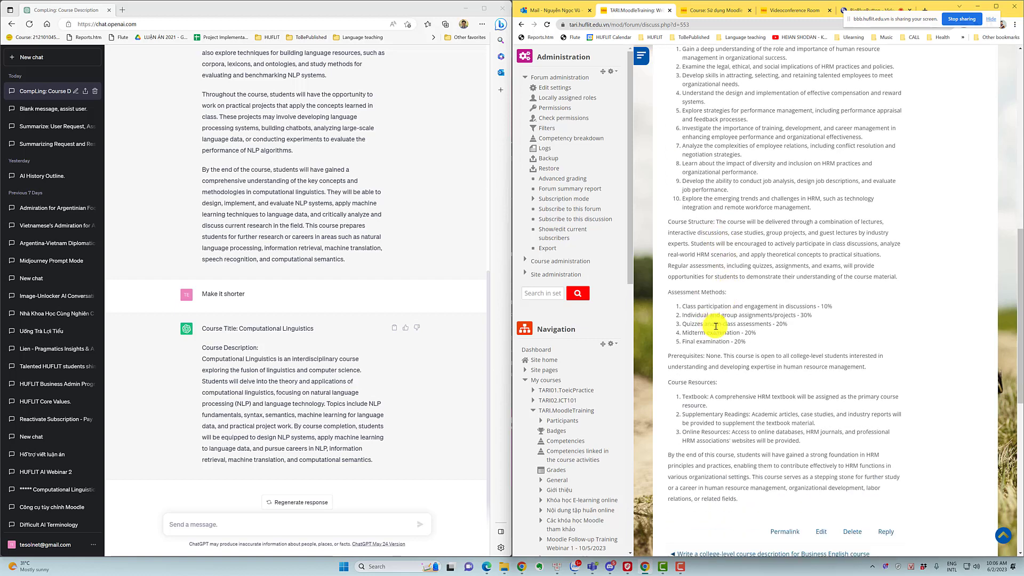
scroll(717, 326, "down", 2)
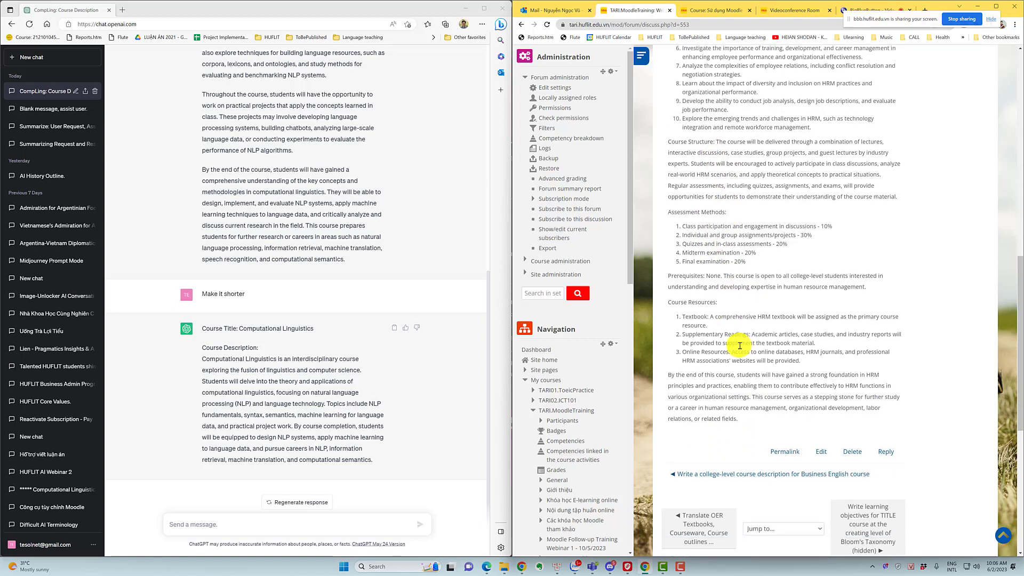
scroll(734, 341, "up", 12)
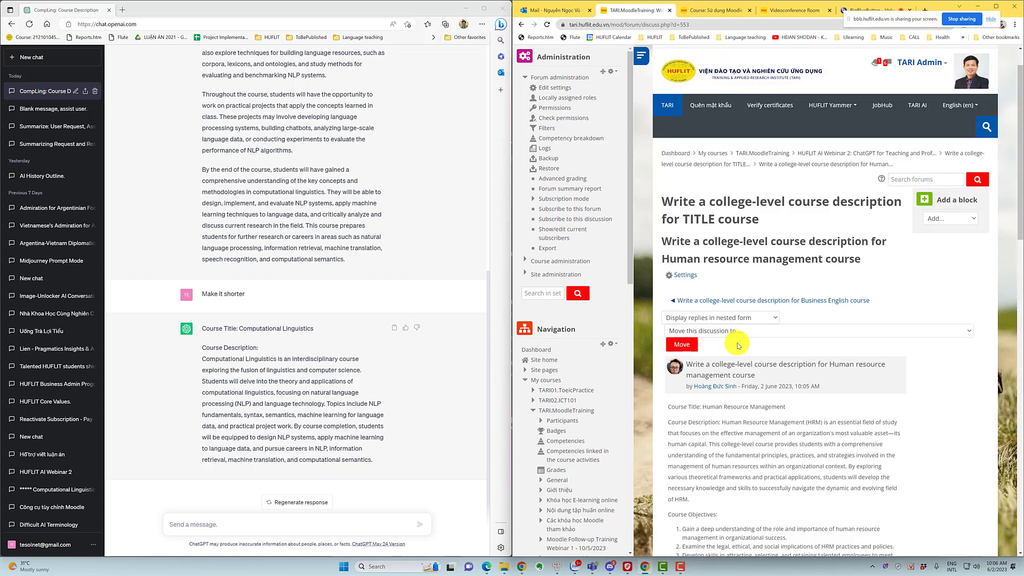
scroll(738, 345, "down", 2)
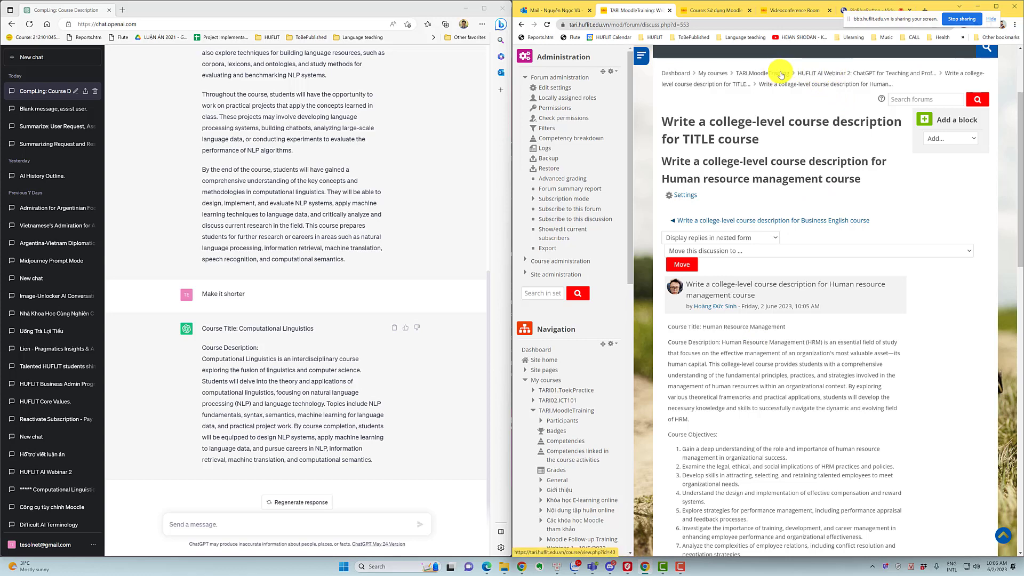
Step: Return from the discussion to the Webinar 2 course section and close the duplicate course tab and the Videoconference Room tab
left_click(839, 75)
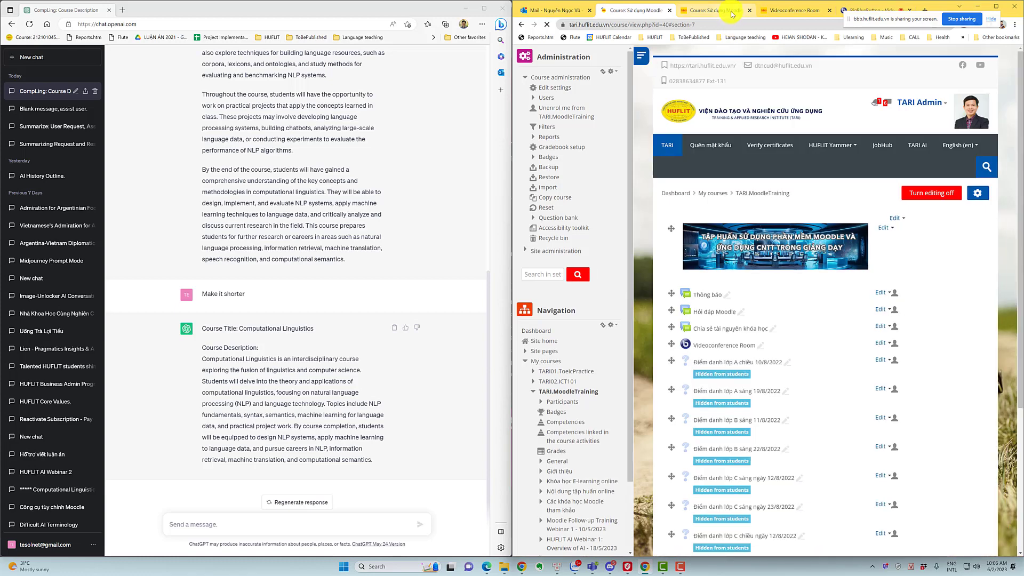
left_click(731, 11)
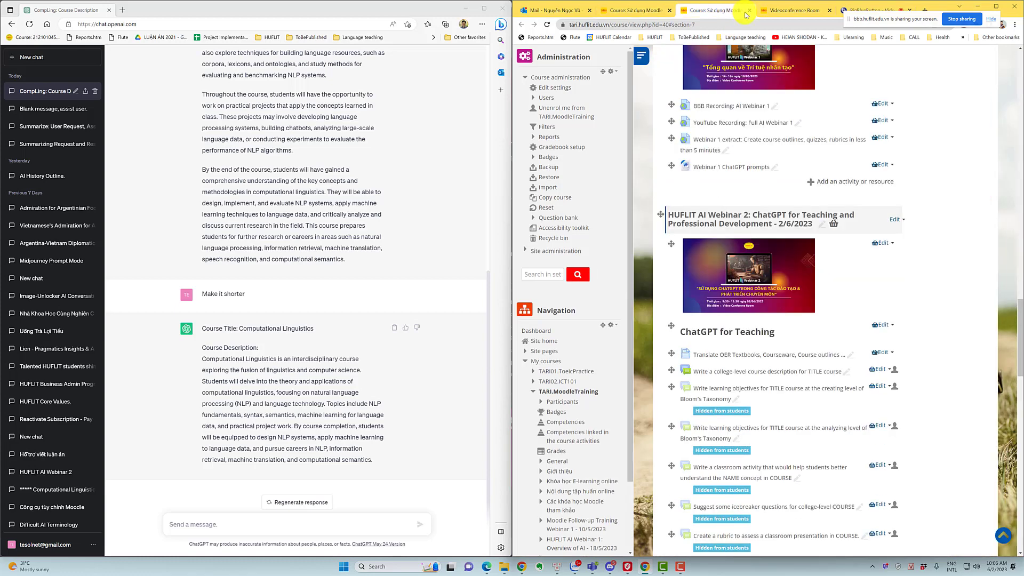
left_click(750, 10)
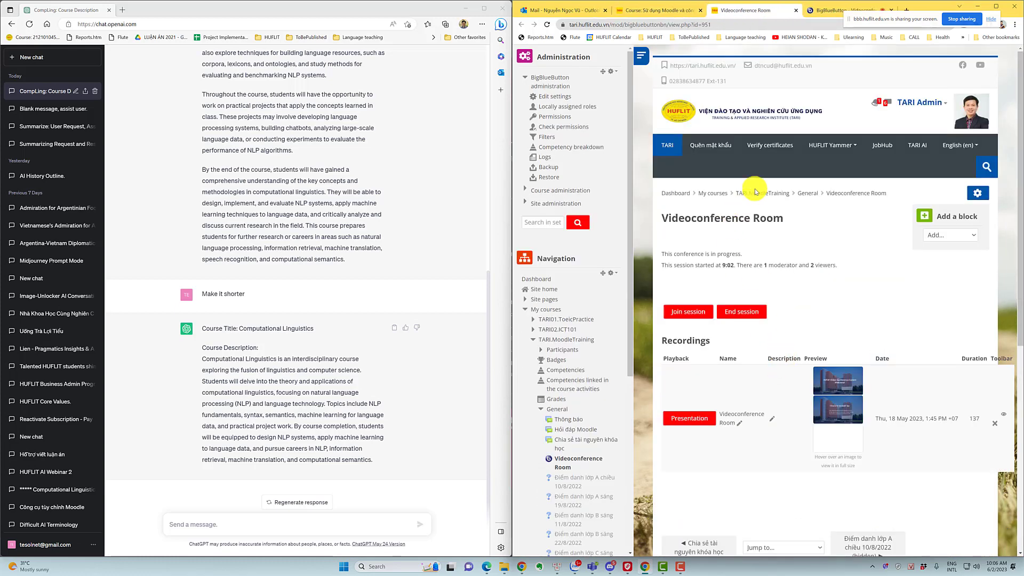
left_click(794, 11)
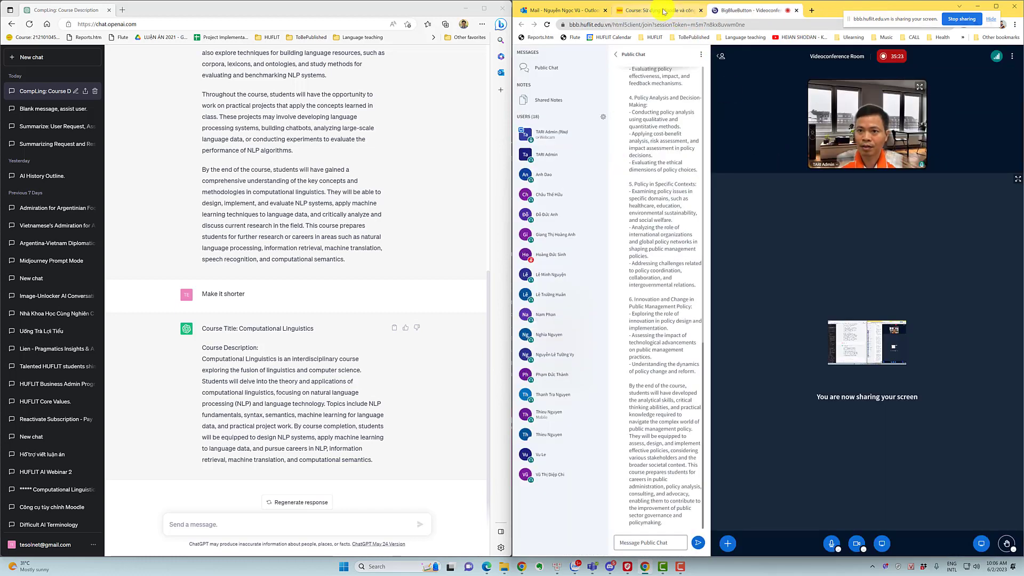
Step: Read the Public Management Policy course description shared in the BigBlueButton public chat
scroll(667, 181, "up", 10)
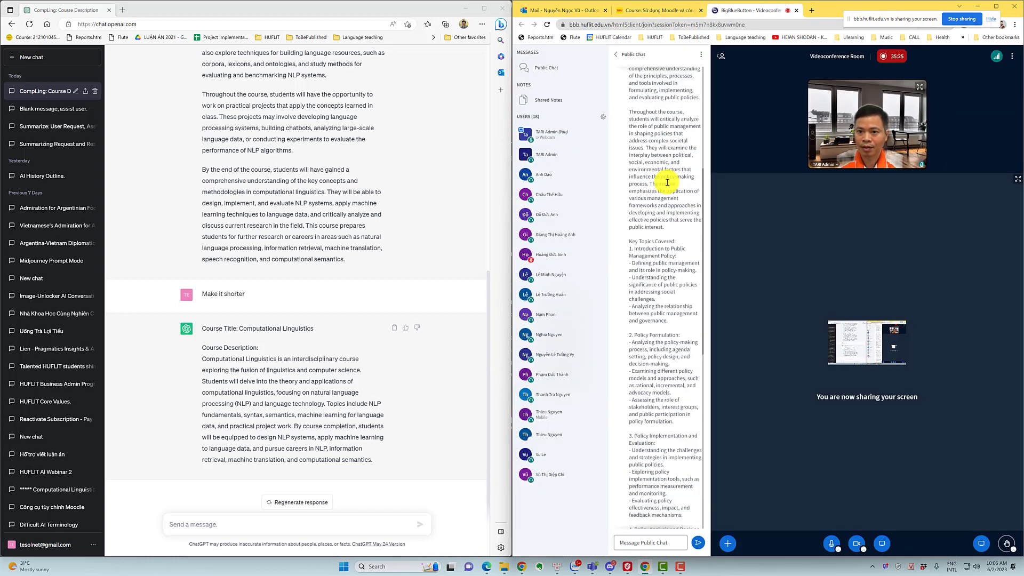
scroll(677, 235, "down", 1)
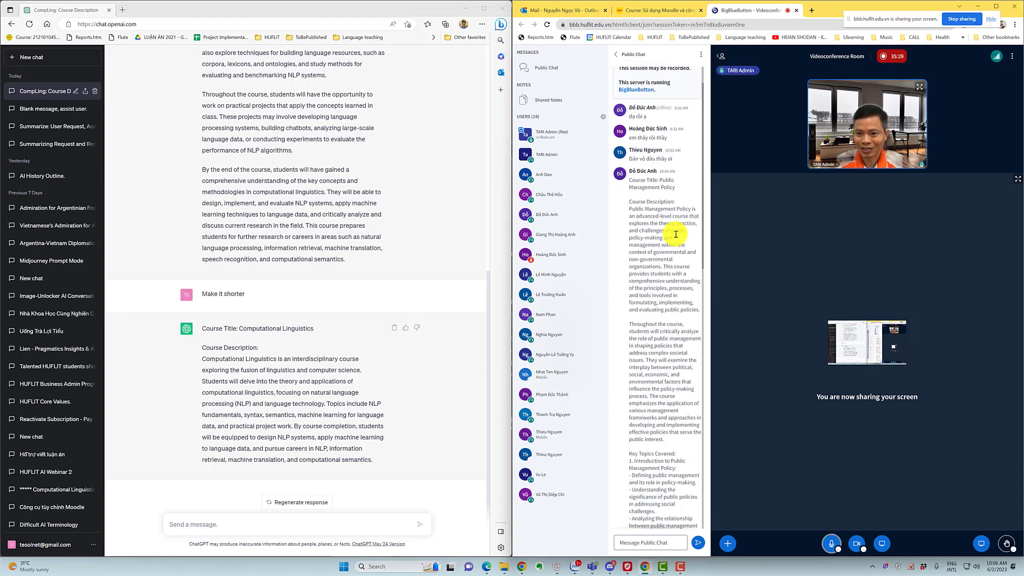
scroll(677, 237, "down", 5)
scroll(676, 235, "down", 8)
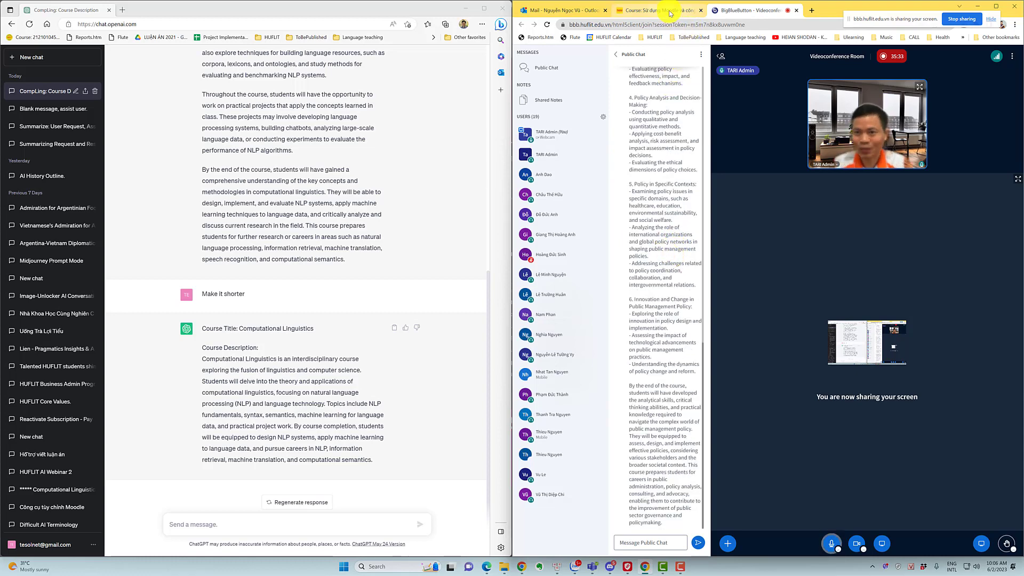
Step: Switch to the Moodle course and make the forum on writing learning objectives at the creating level of Bloom's Taxonomy available to students
left_click(655, 10)
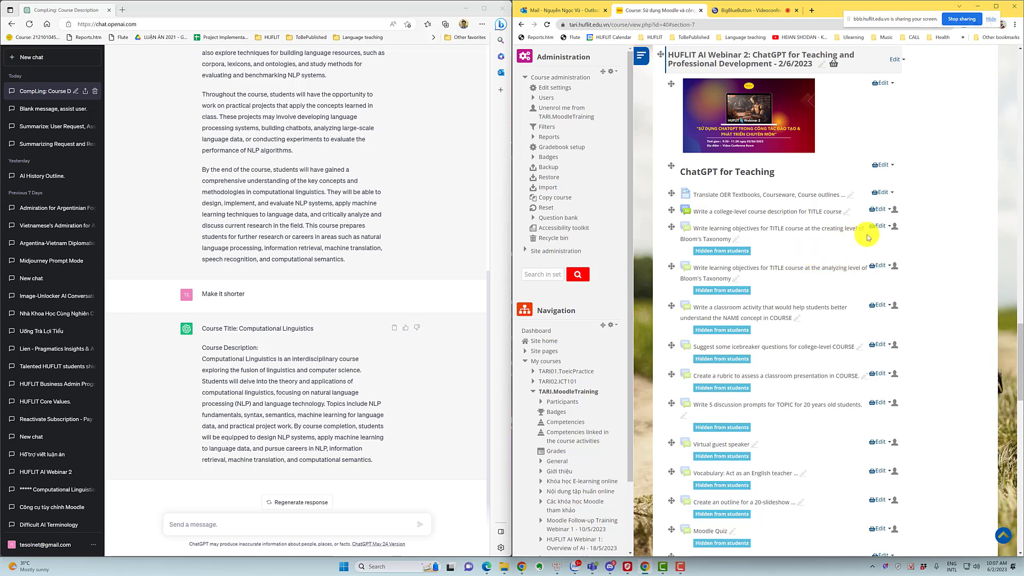
left_click(886, 228)
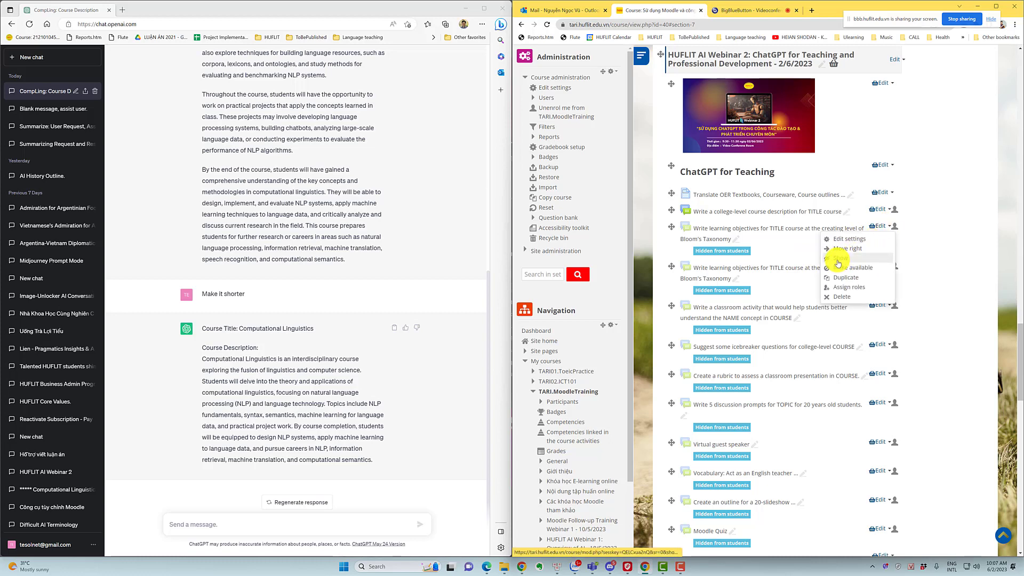
left_click(838, 261)
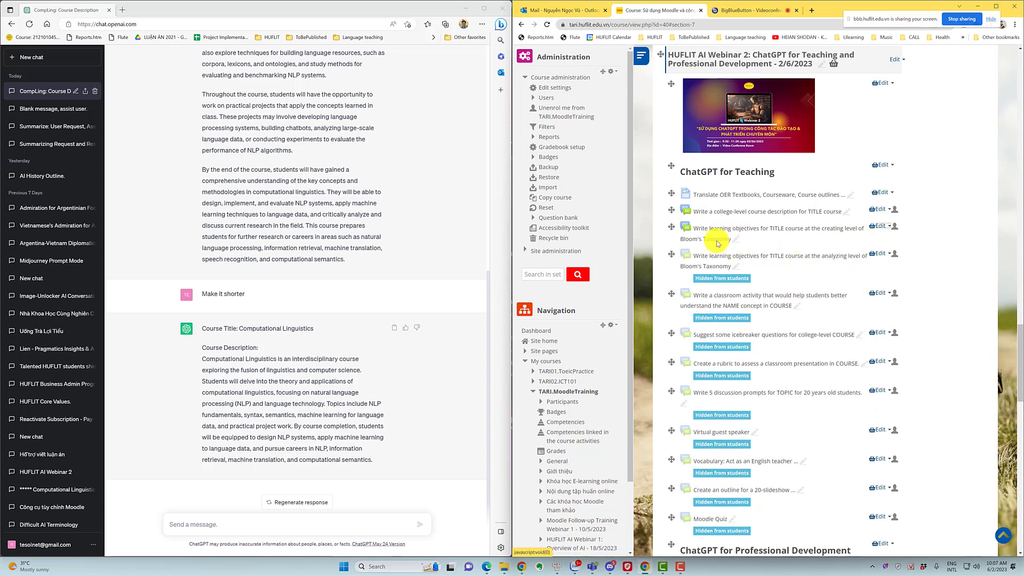
scroll(779, 347, "down", 3)
scroll(780, 350, "down", 2)
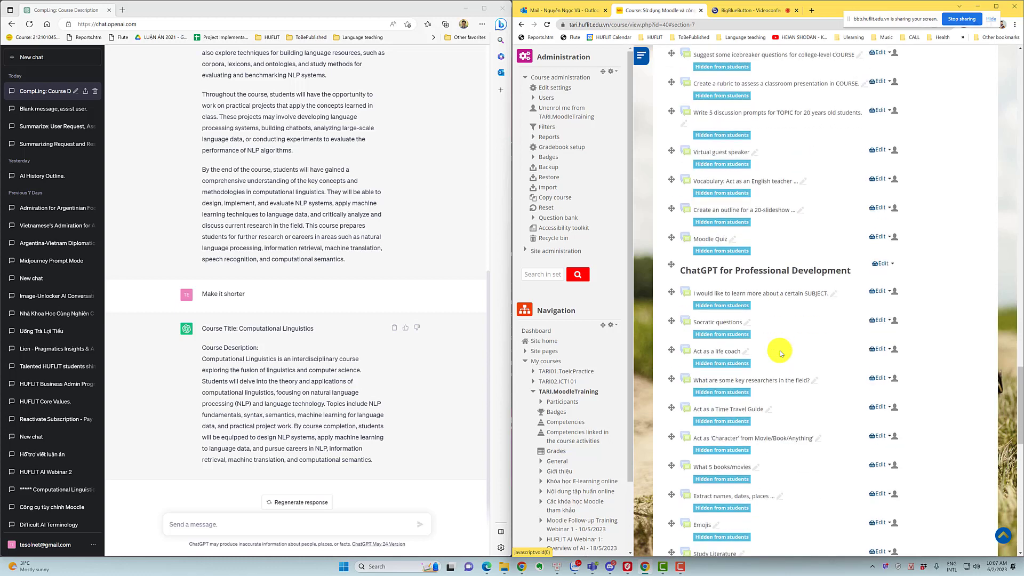
Step: Open the forum on learning objectives at the creating level of Bloom's Taxonomy and copy its title into the ChatGPT message
scroll(779, 351, "up", 7)
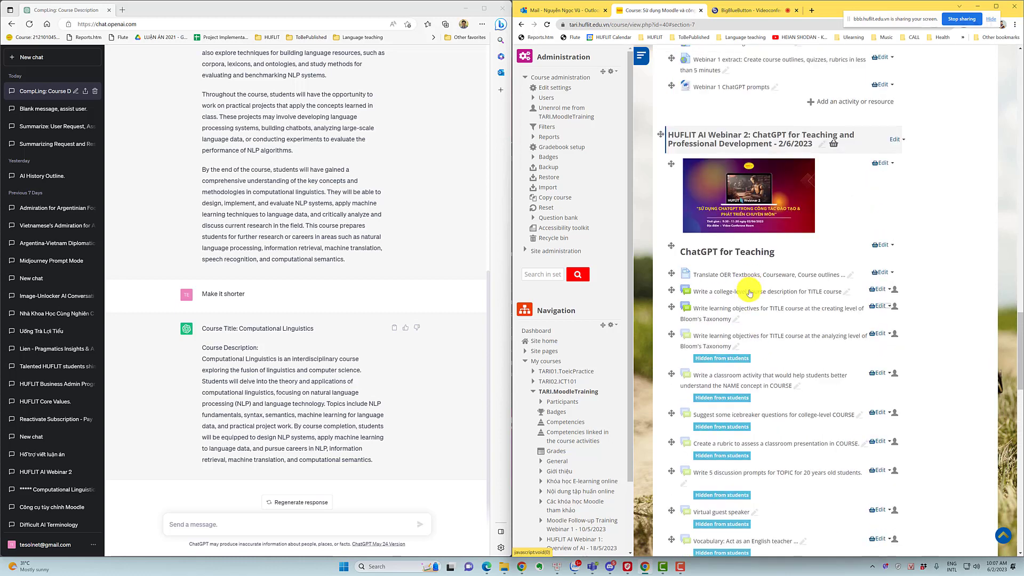
left_click(730, 313)
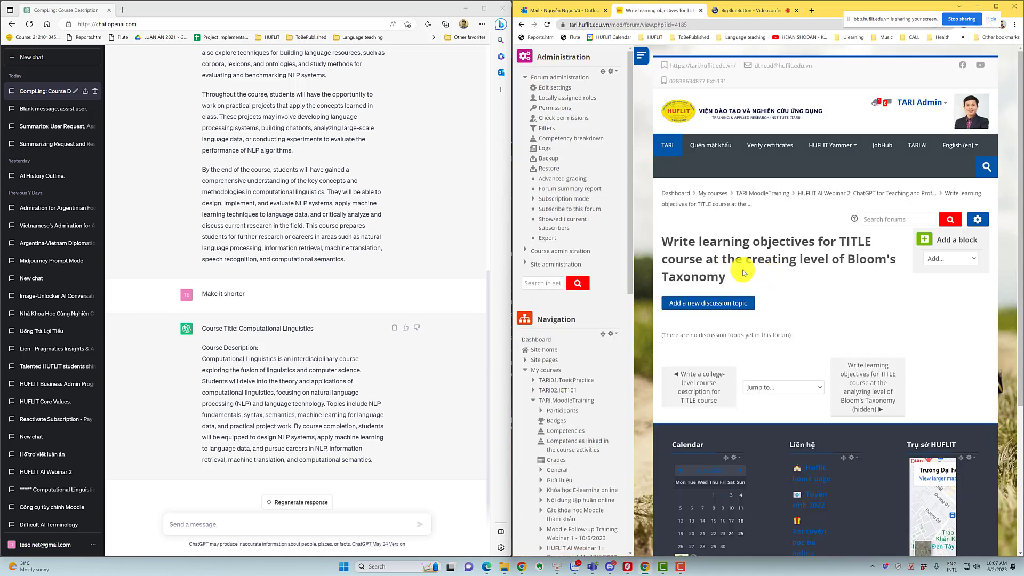
left_click_drag(709, 272, 658, 246)
key("ctrl+c")
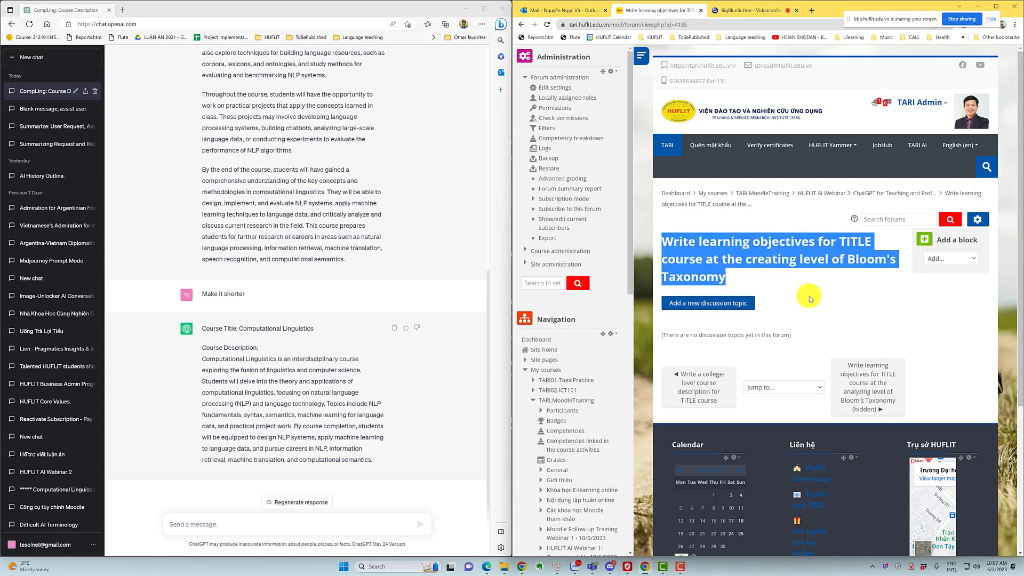
left_click(207, 528)
key("ctrl+v")
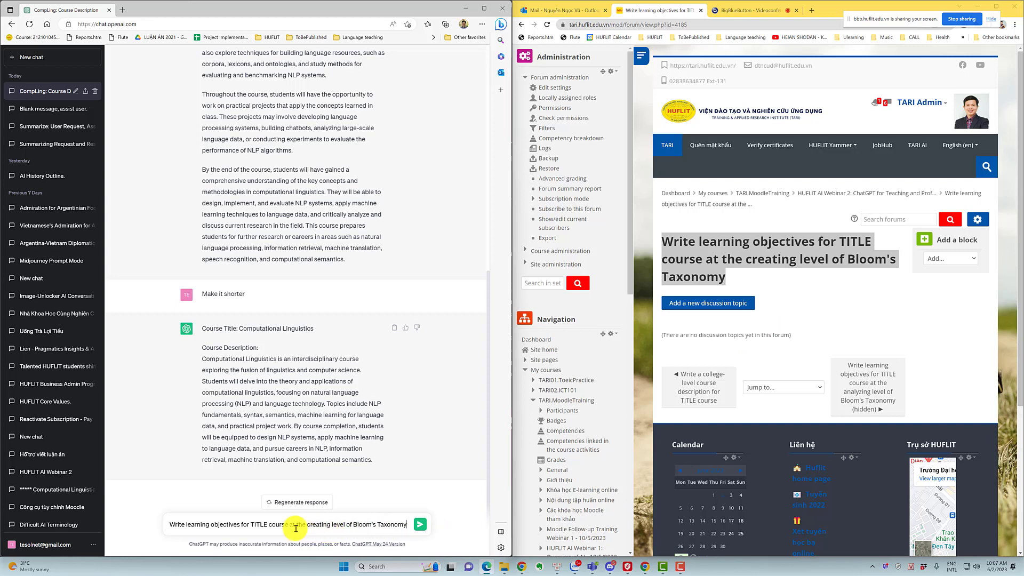
Step: Replace TITLE in the prompt with "Computational Linguistics" and submit it to ChatGPT
double_click(265, 524)
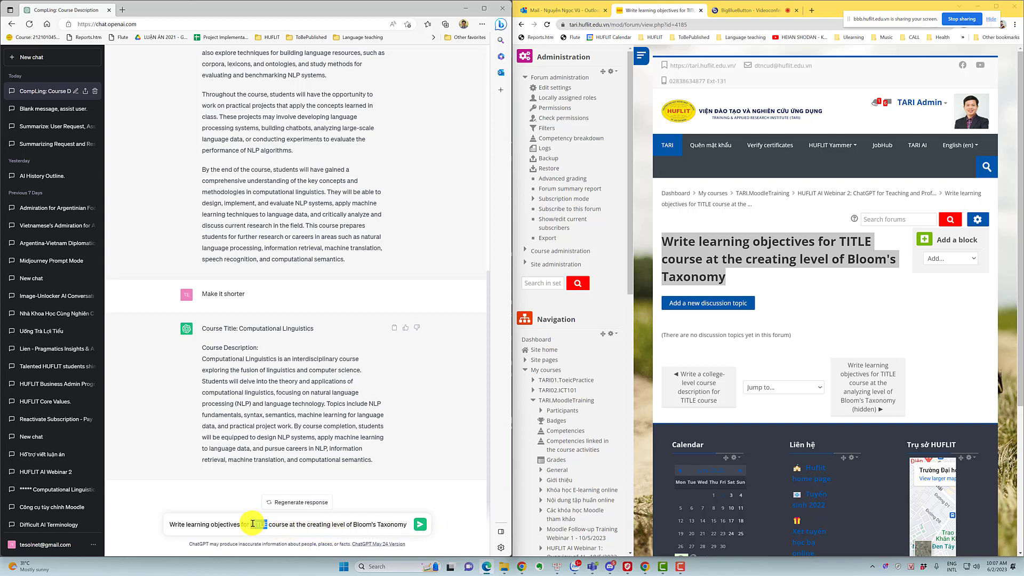
type("Computa")
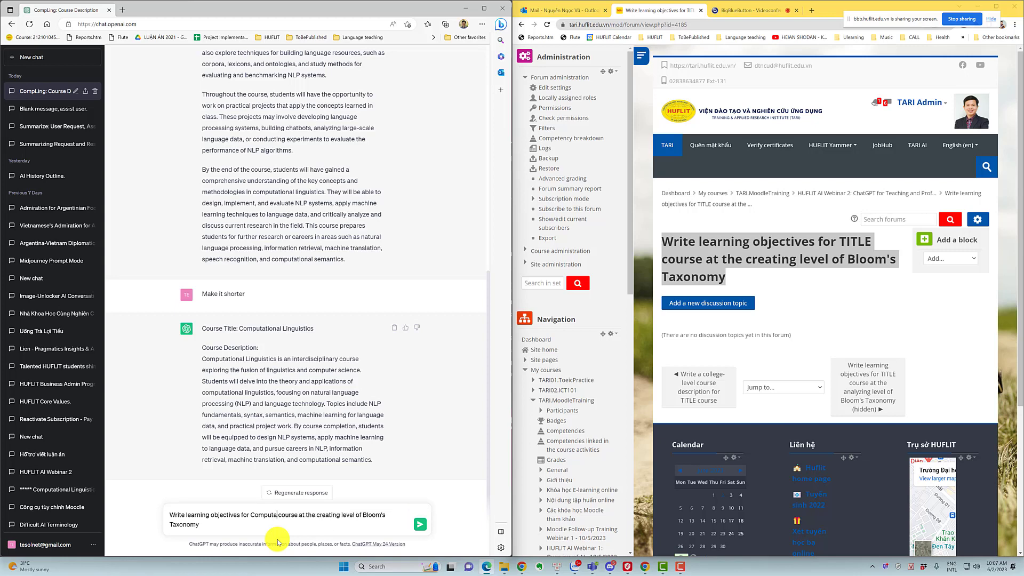
type("tional Linguisitcs")
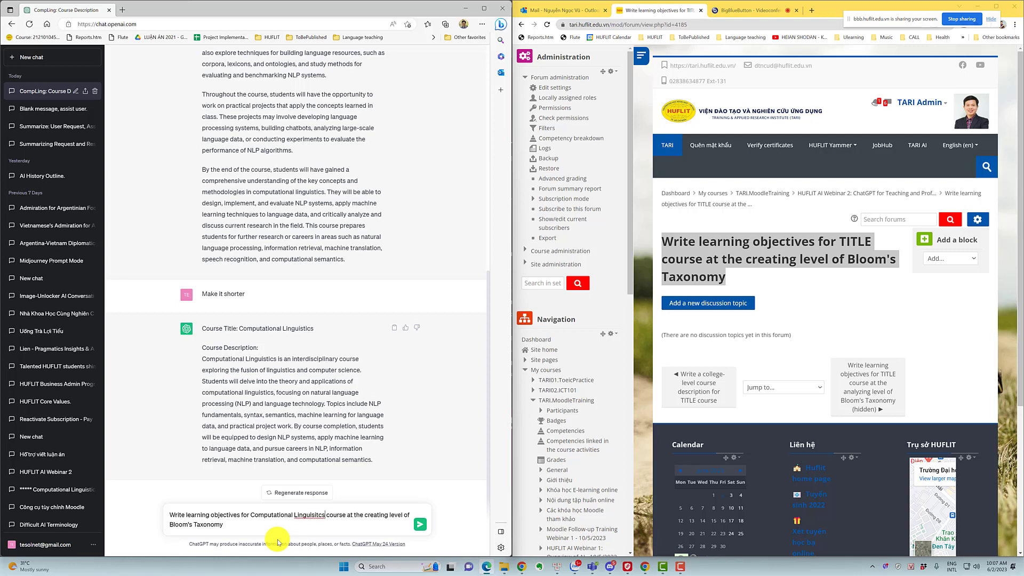
key("BackSpace")
key("BackSpace")
key("BackSpace")
key("BackSpace")
type("tics")
left_click(411, 524)
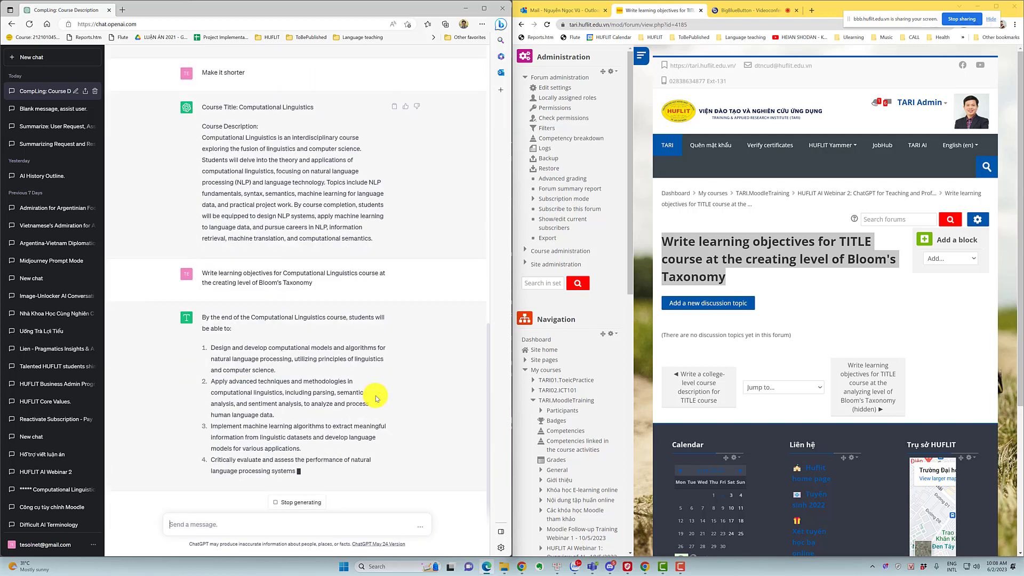
Step: Start a new discussion topic in the Moodle forum, using the submitted Computational Linguistics learning objectives prompt as its subject
left_click(745, 313)
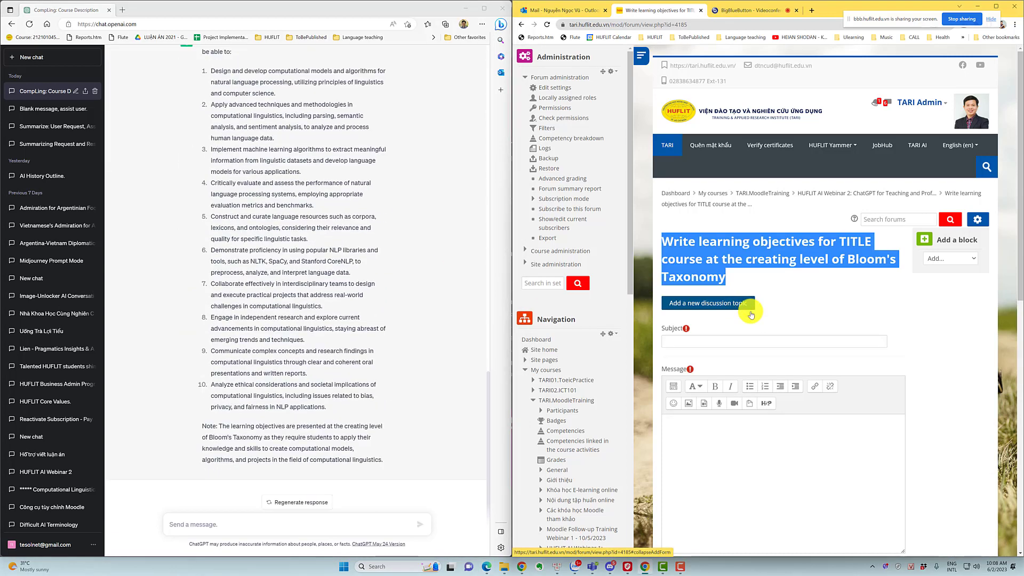
scroll(366, 205, "up", 6)
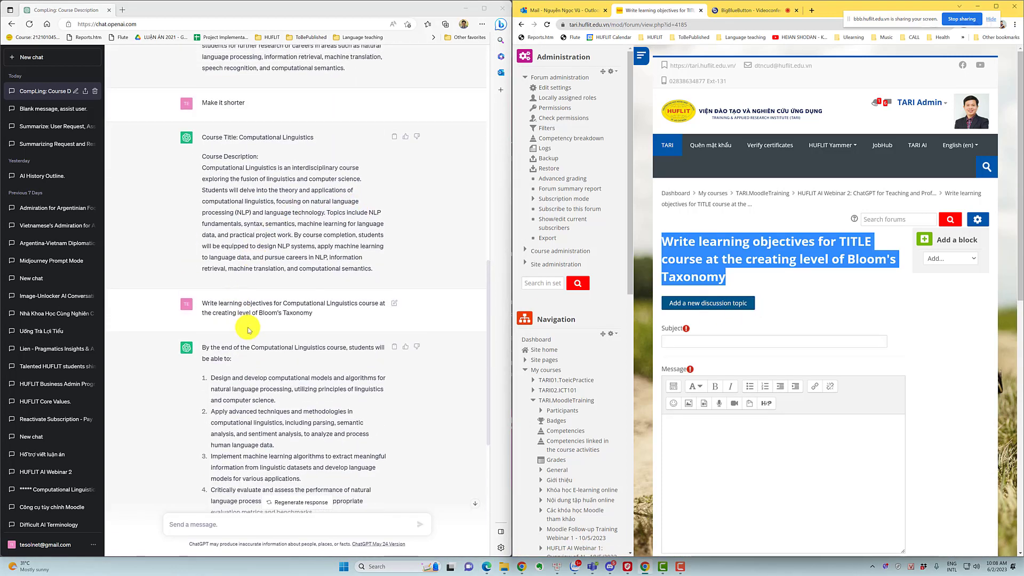
left_click_drag(315, 315, 201, 302)
key("ctrl+c")
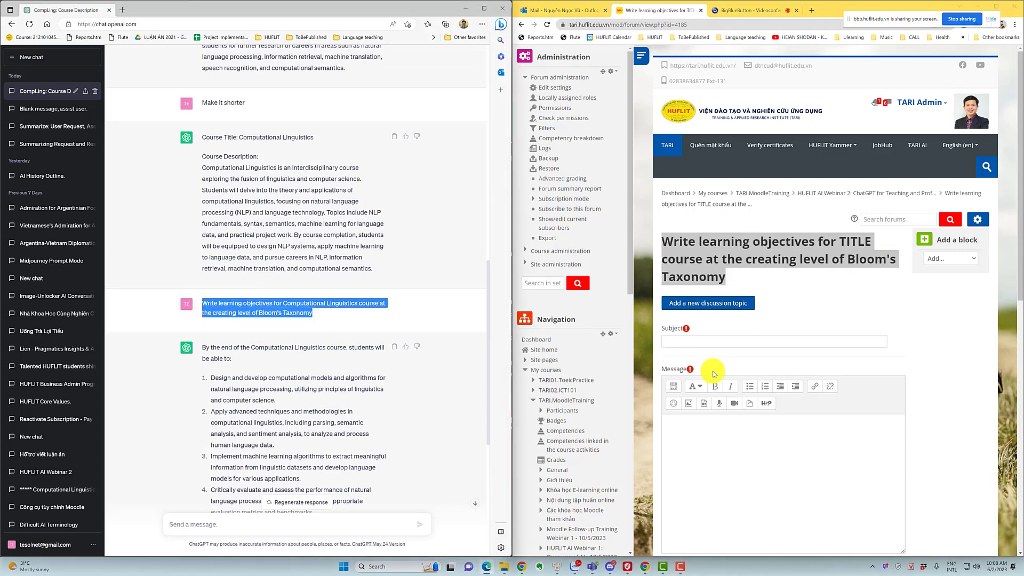
left_click(707, 342)
key("ctrl+v")
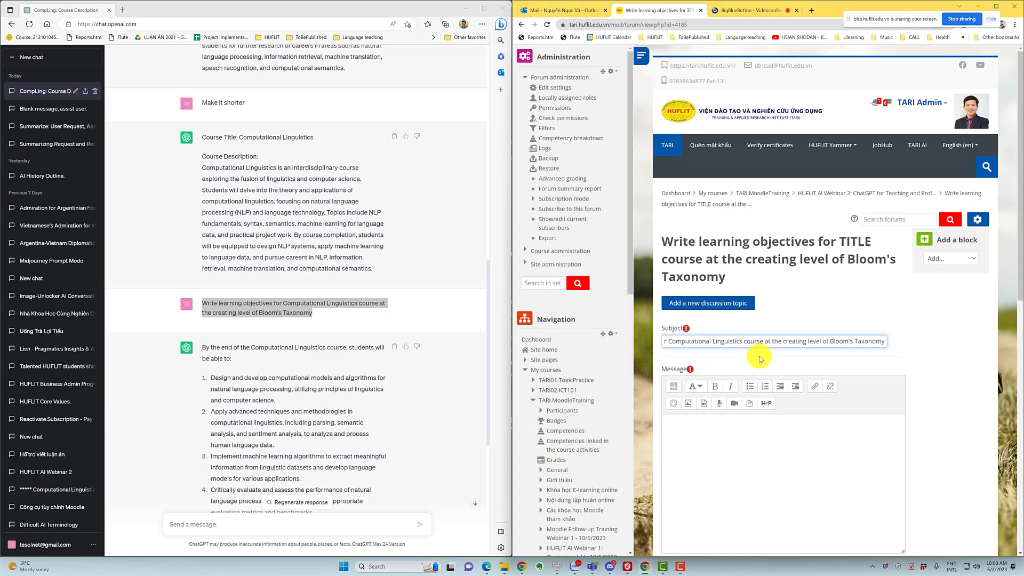
Step: Copy ChatGPT's full list of learning objectives into the discussion message and post it to the forum
scroll(766, 372, "down", 3)
scroll(767, 372, "down", 3)
scroll(378, 366, "down", 5)
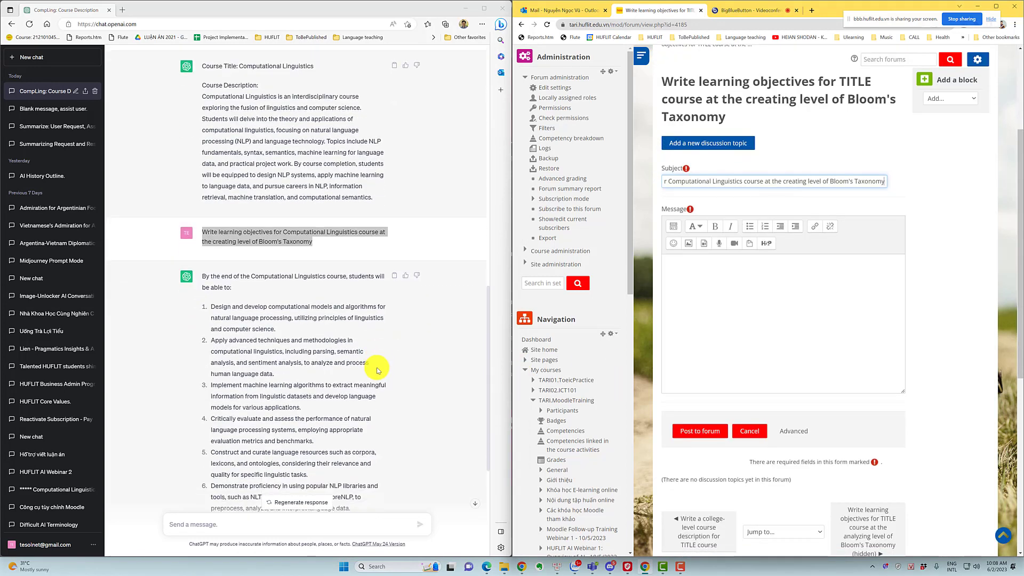
left_click(394, 116)
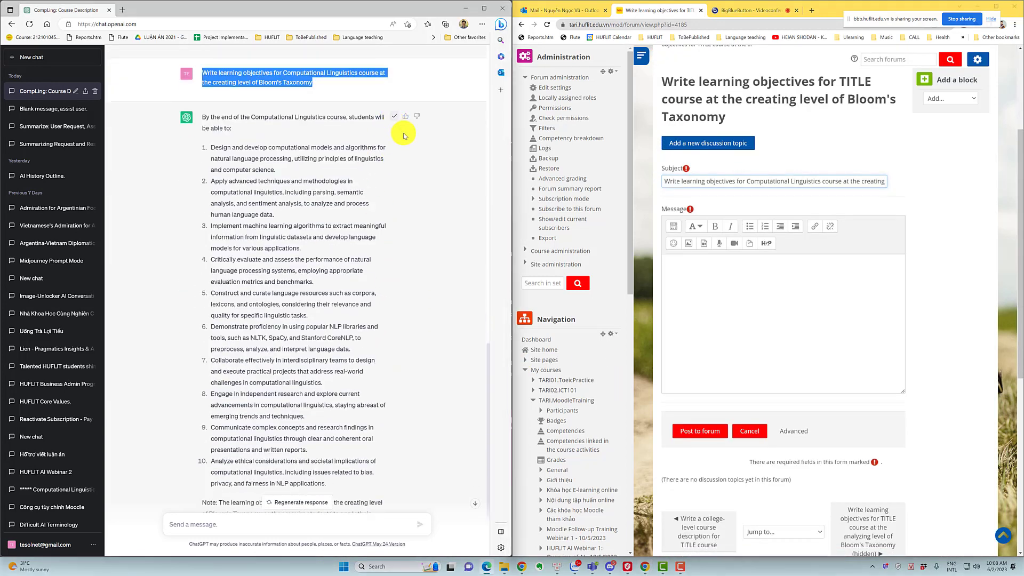
left_click(727, 277)
key("ctrl+v")
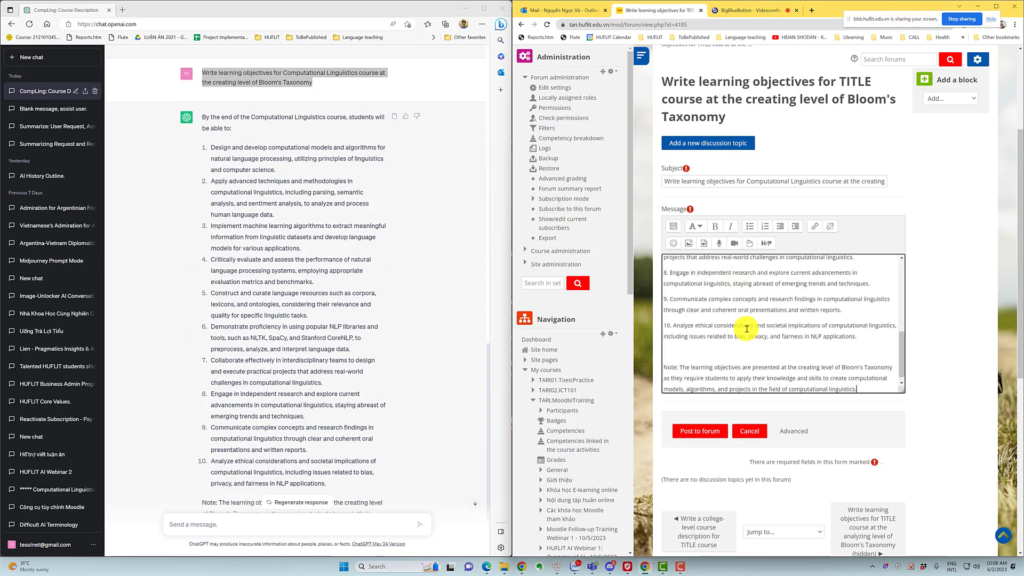
key("Tab")
key("Return")
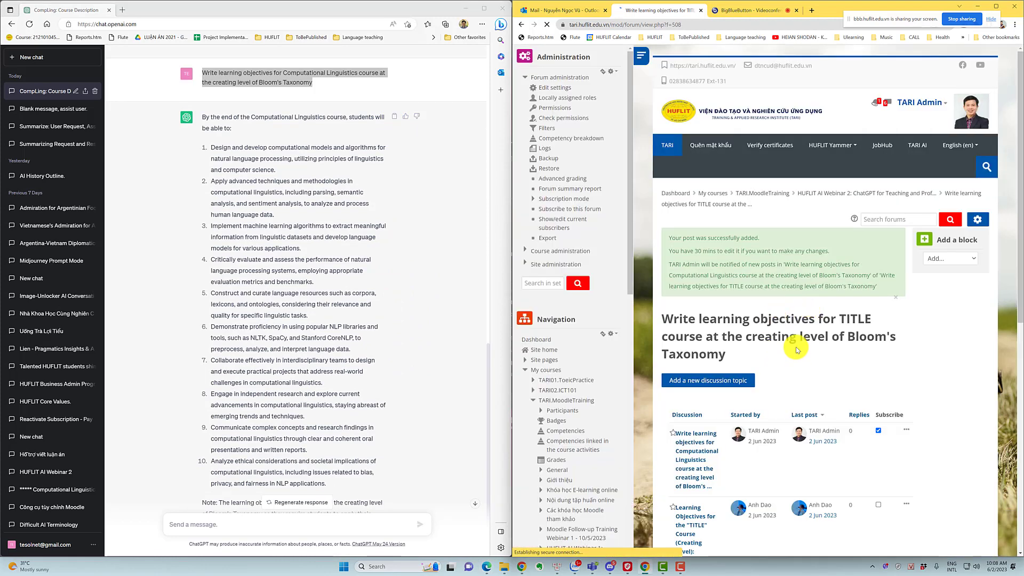
Step: Open the participant's discussion on learning objectives for the "TITLE" course and read it, noting the unreplaced TITLE placeholder
scroll(798, 350, "down", 3)
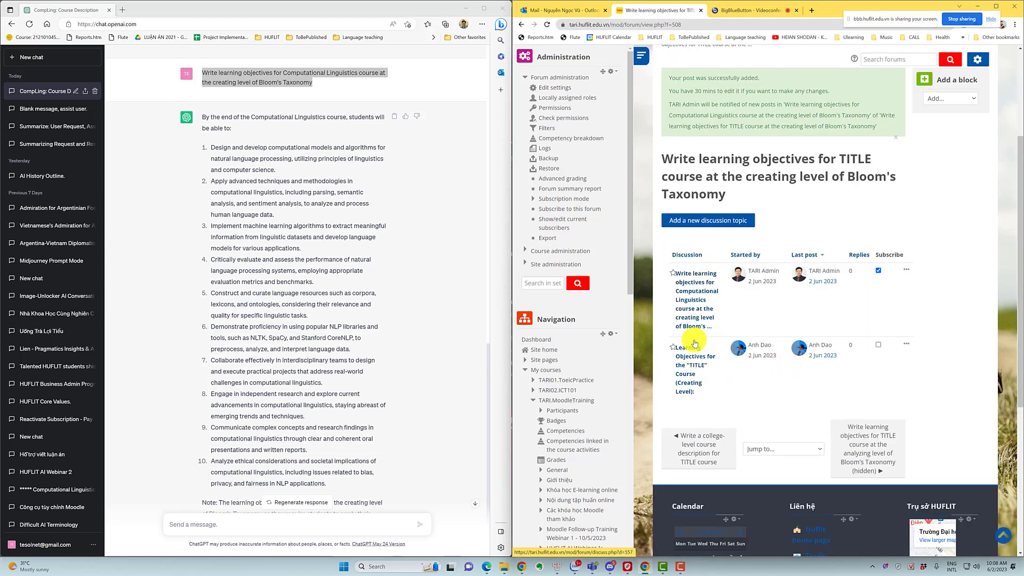
left_click(694, 356)
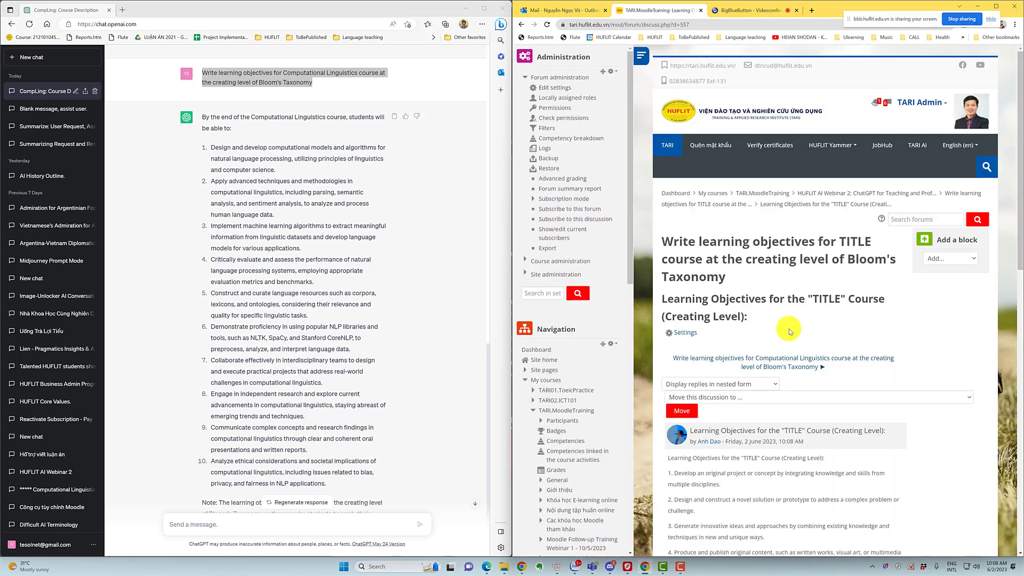
scroll(790, 331, "down", 2)
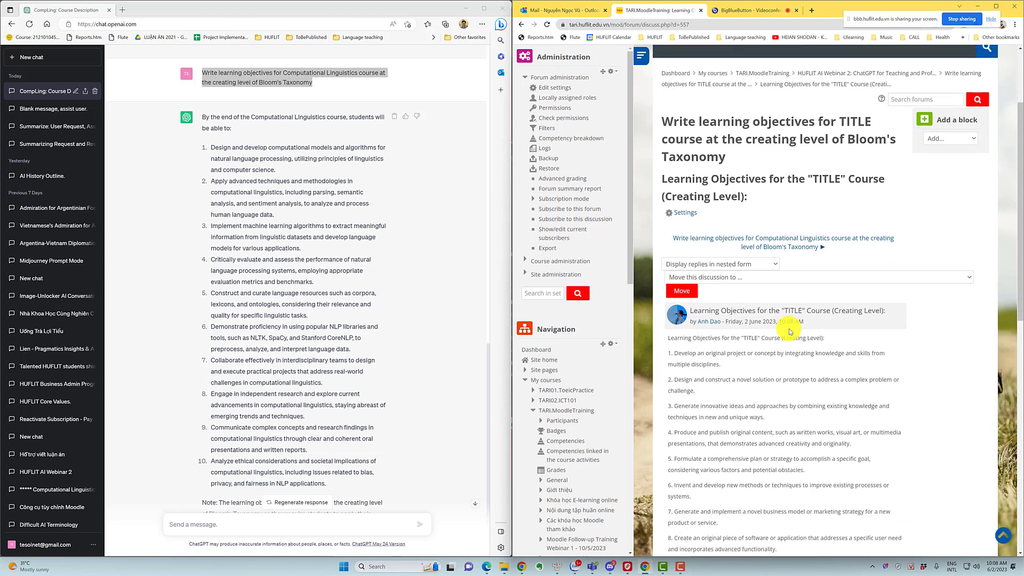
scroll(789, 332, "up", 1)
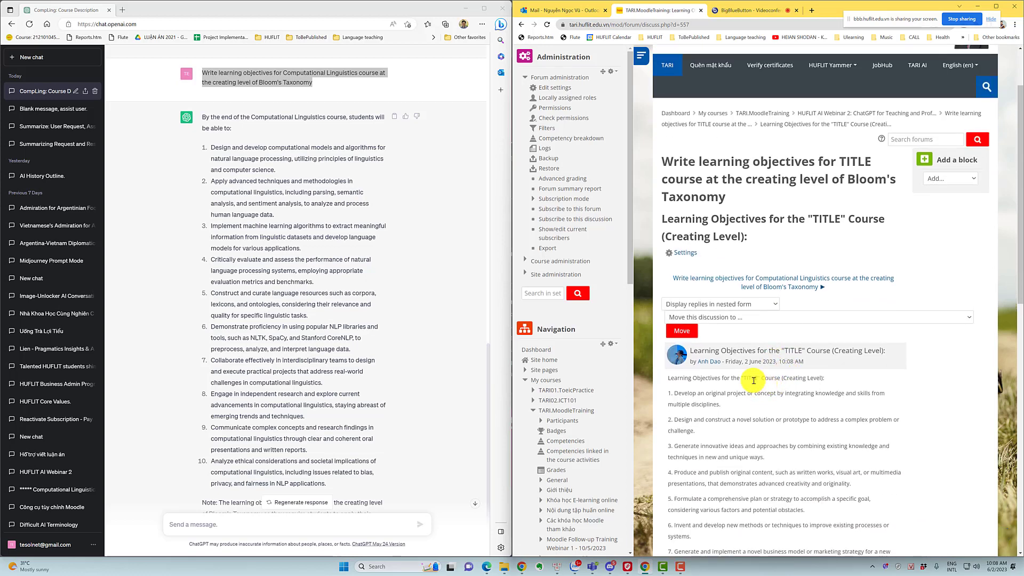
left_click_drag(743, 379, 753, 392)
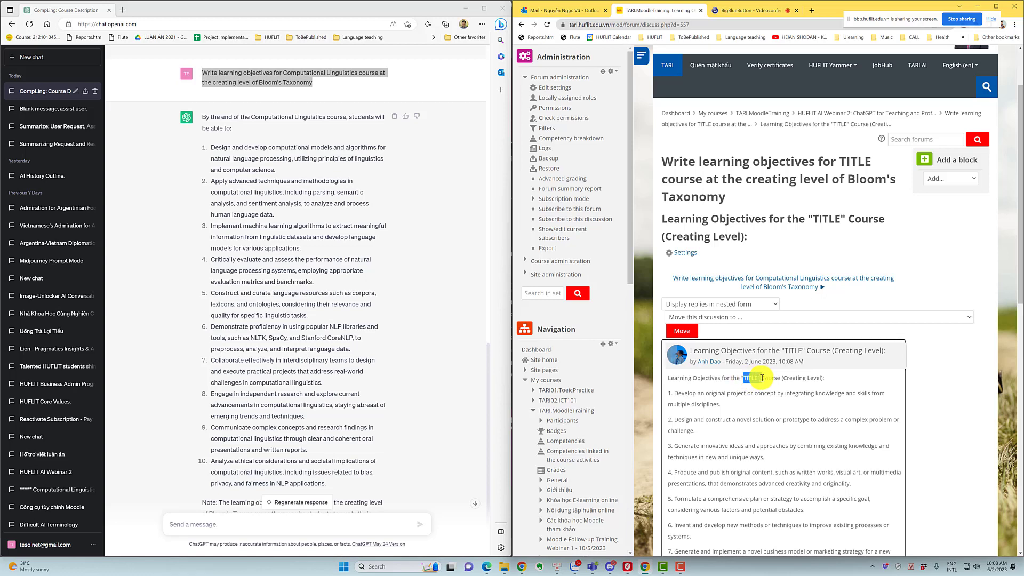
scroll(751, 392, "down", 4)
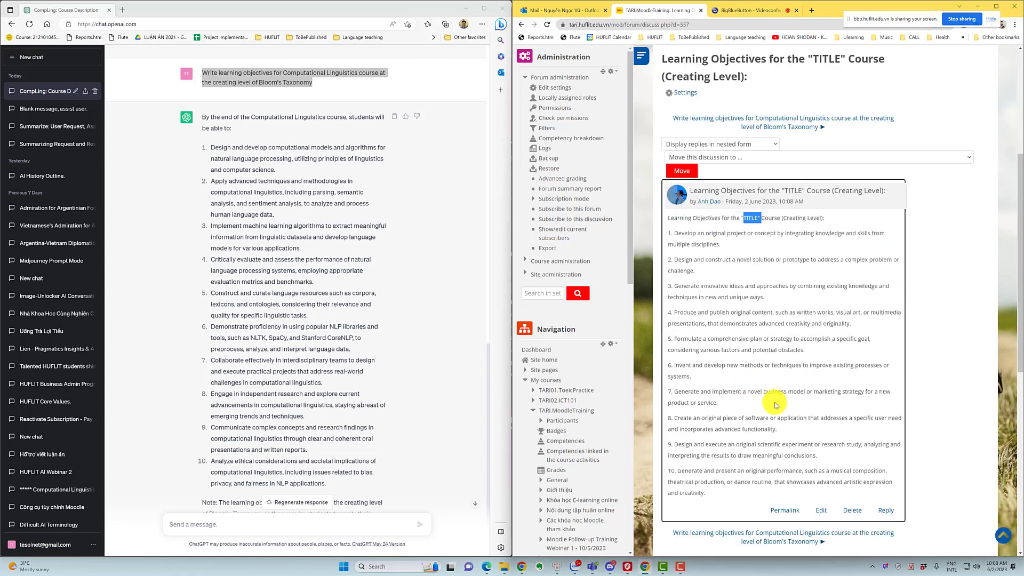
scroll(782, 402, "up", 2)
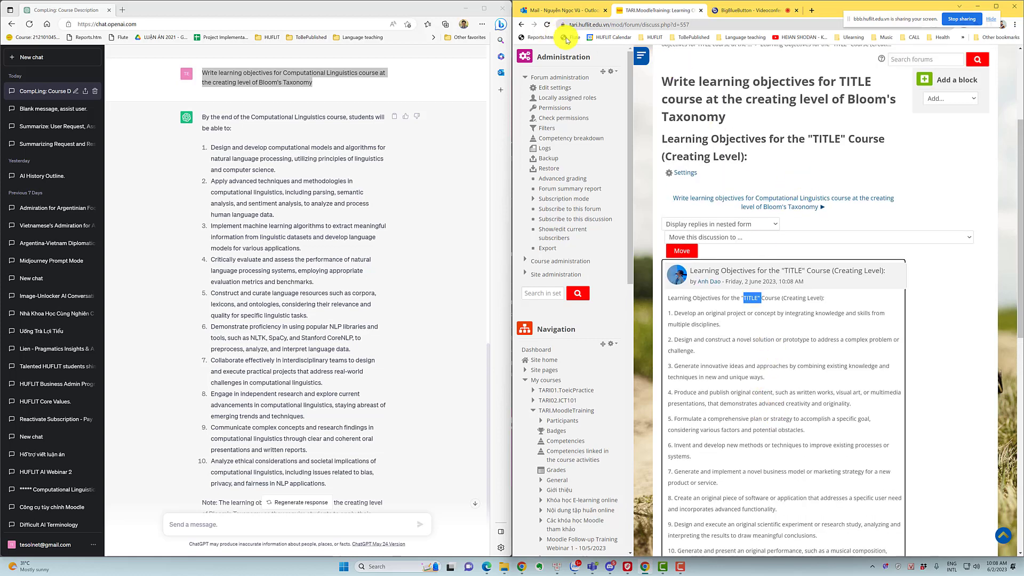
Step: Open the neighbouring Computational Linguistics discussion and review its course name and learning objectives
left_click(794, 200)
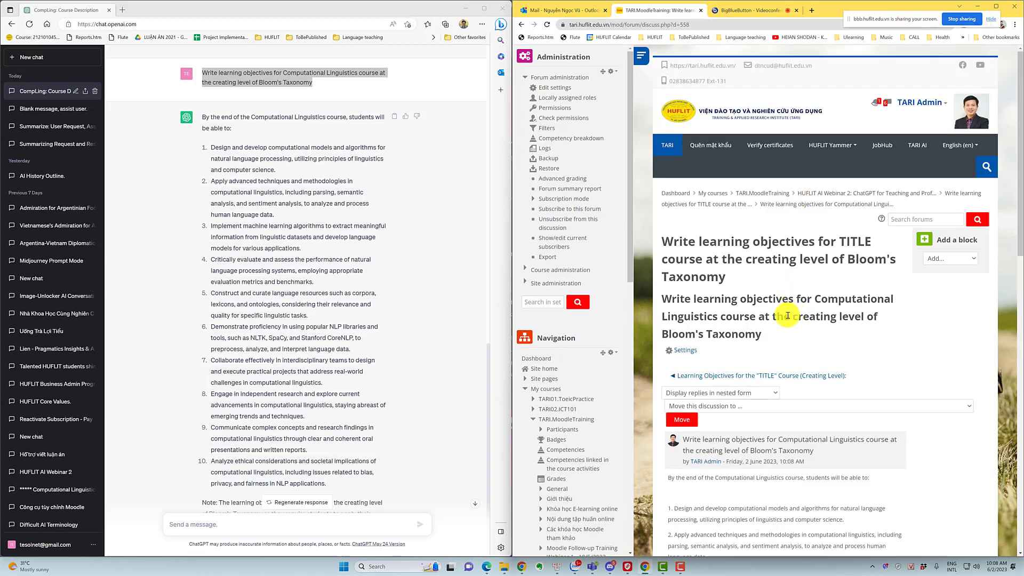
scroll(757, 342, "down", 2)
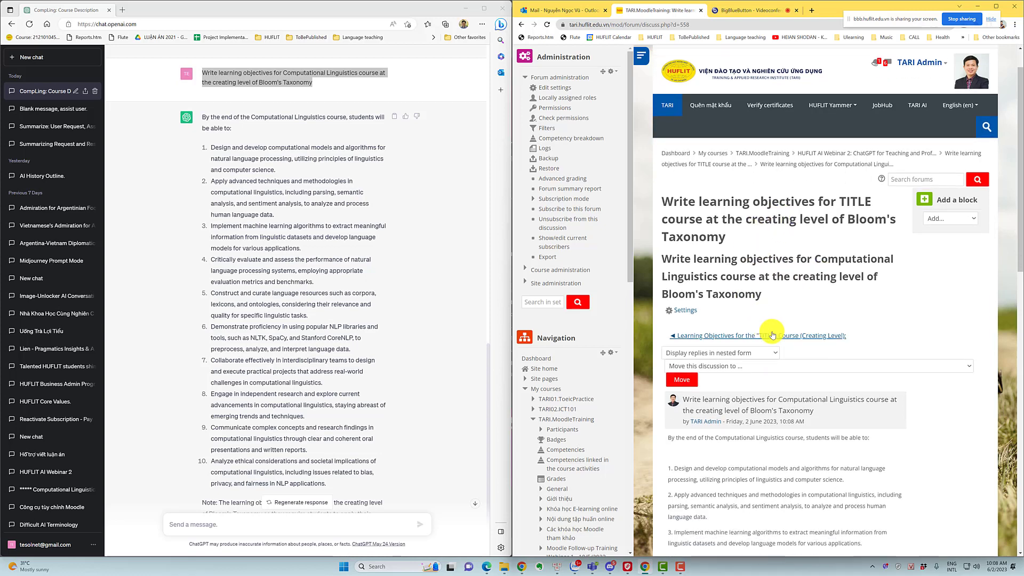
scroll(768, 335, "down", 3)
left_click_drag(777, 319, 861, 320)
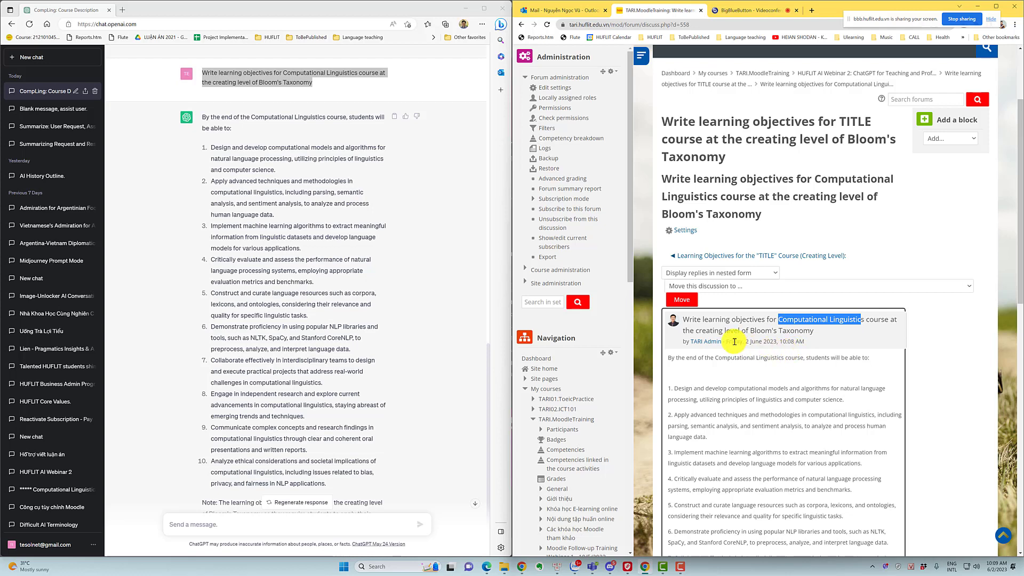
scroll(737, 342, "down", 3)
scroll(747, 317, "down", 1)
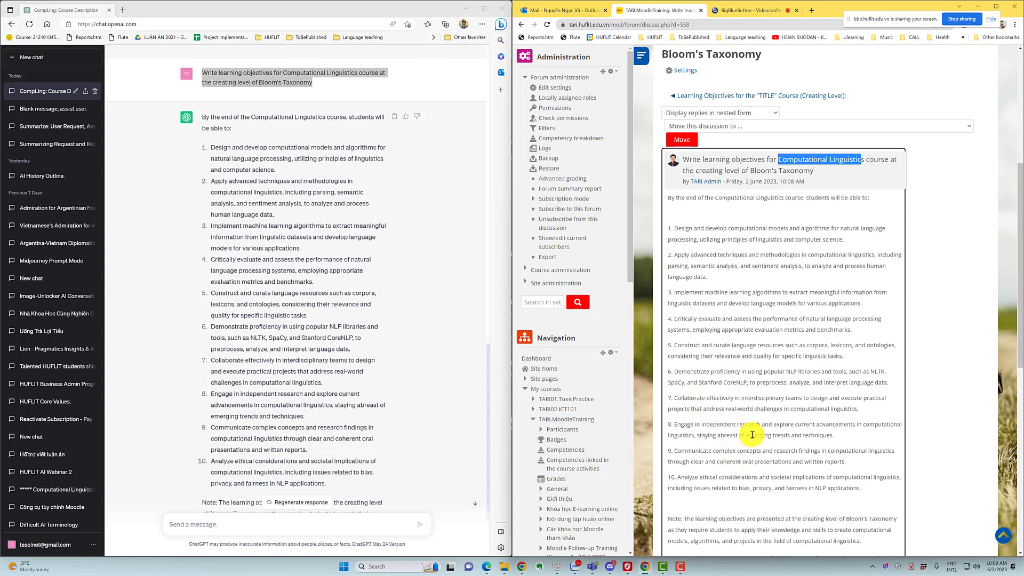
scroll(752, 434, "down", 3)
scroll(753, 433, "up", 2)
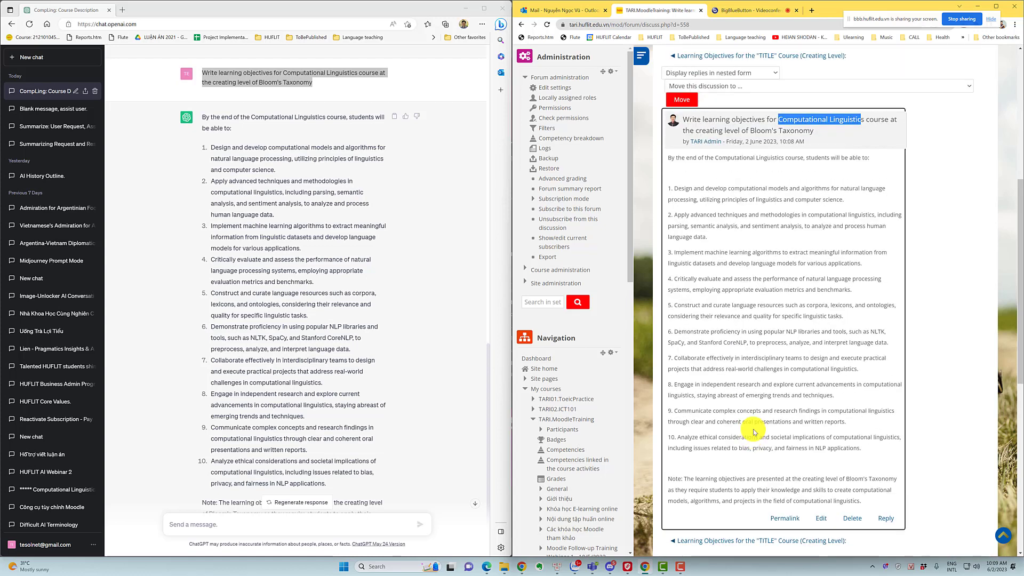
scroll(748, 424, "up", 5)
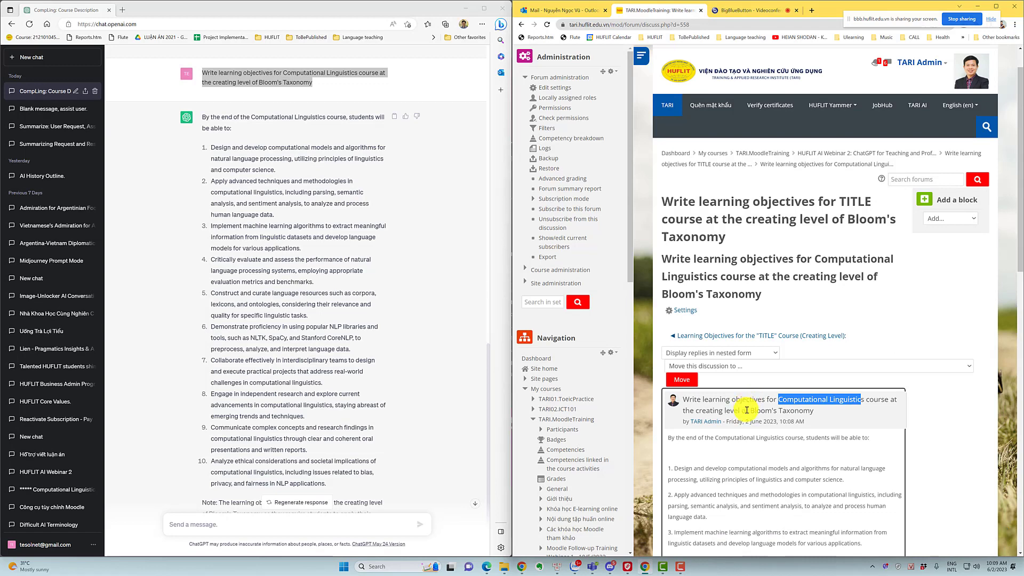
scroll(747, 410, "down", 2)
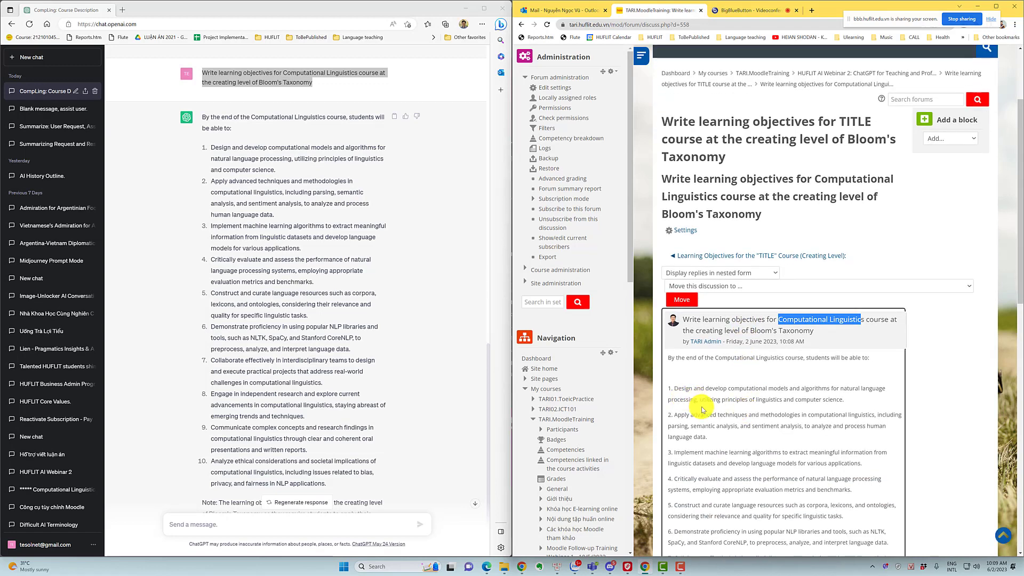
scroll(702, 410, "up", 2)
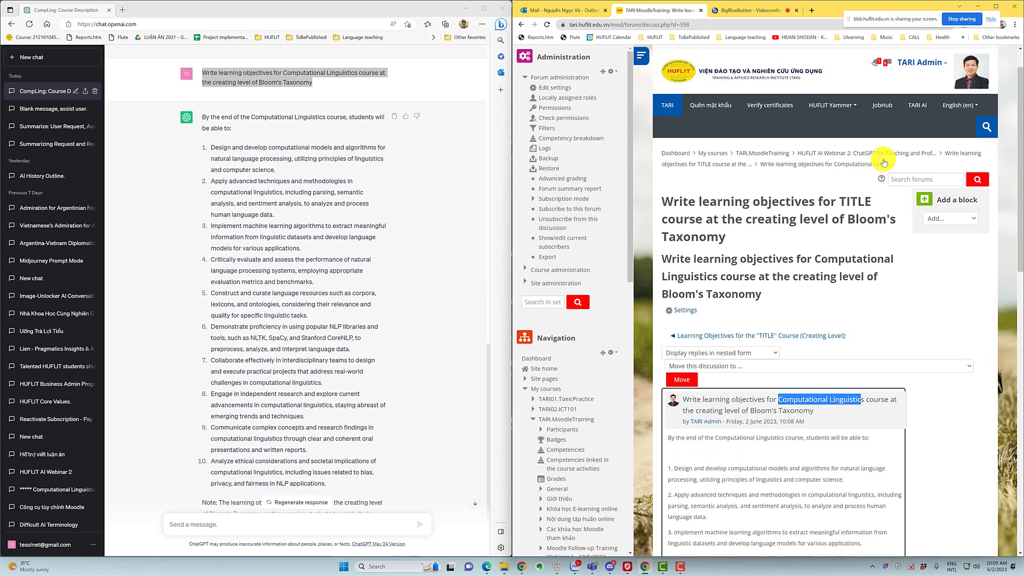
Step: Check the forum's discussion list, return to the Webinar 2 course section and close the Outlook mail tab
left_click(953, 155)
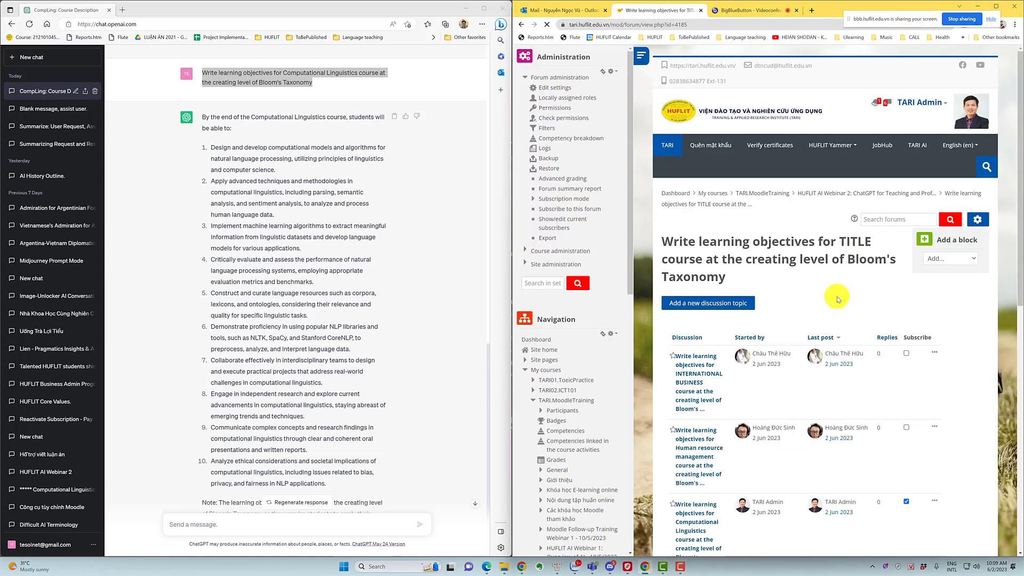
scroll(864, 299, "down", 3)
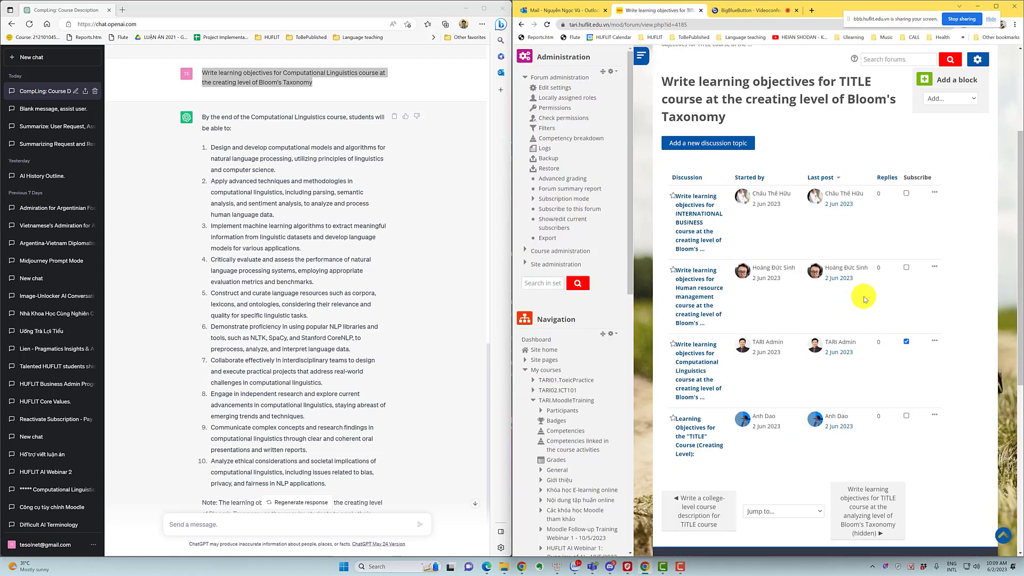
scroll(864, 299, "up", 3)
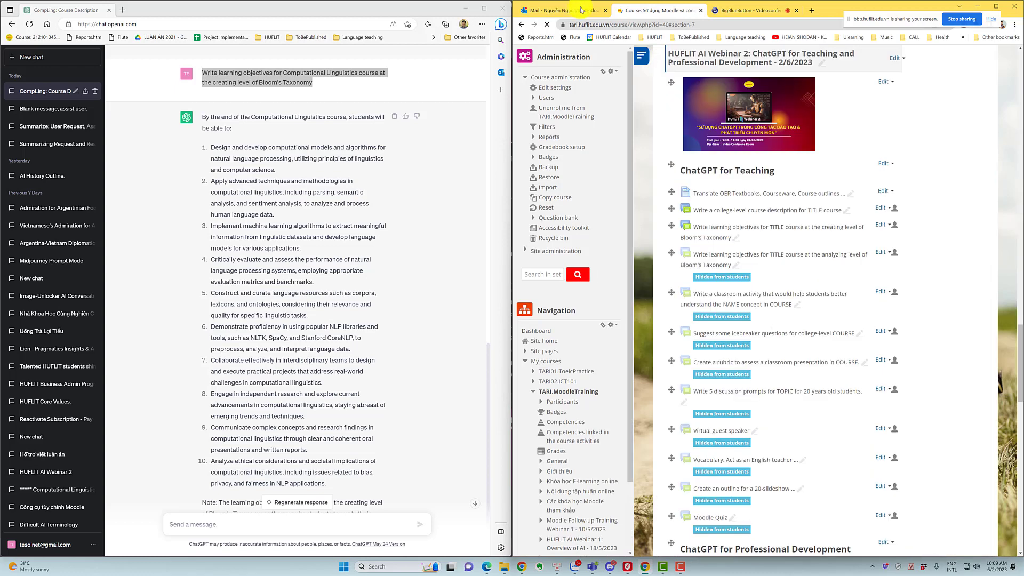
left_click(606, 11)
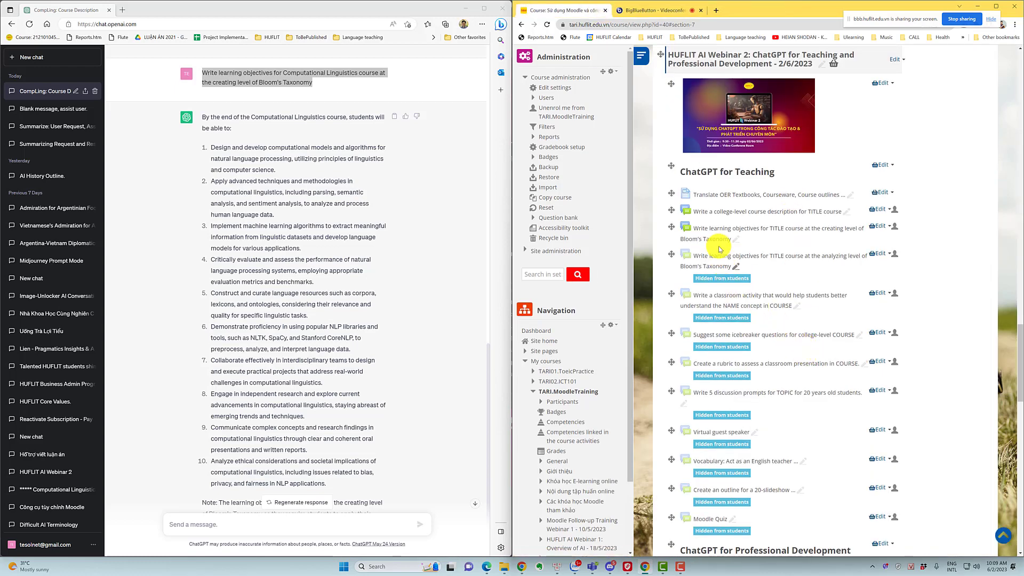
Step: Make the hidden forums on analyzing-level learning objectives and on the classroom activity for the NAME concept visible to students
left_click(884, 256)
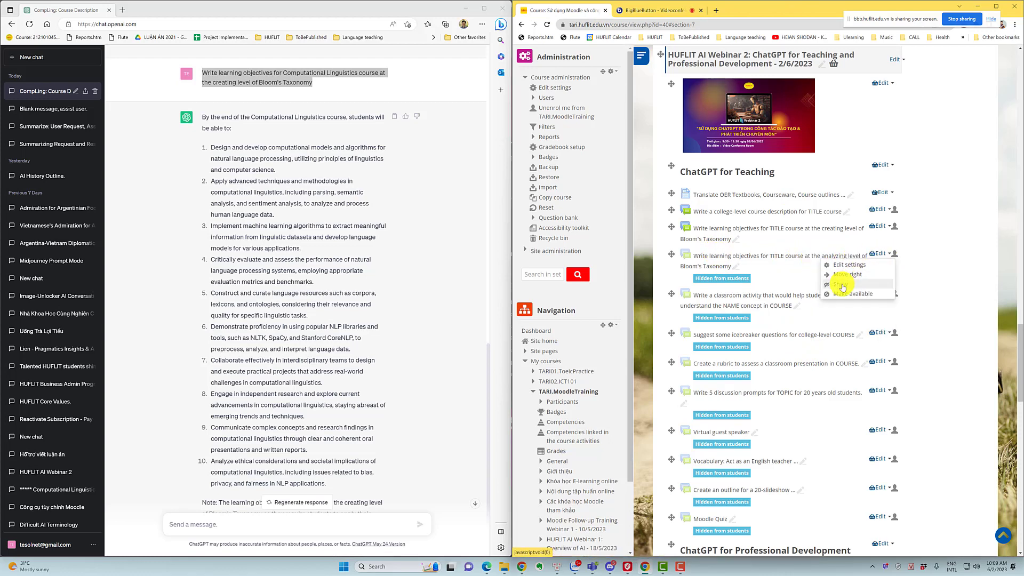
left_click(846, 284)
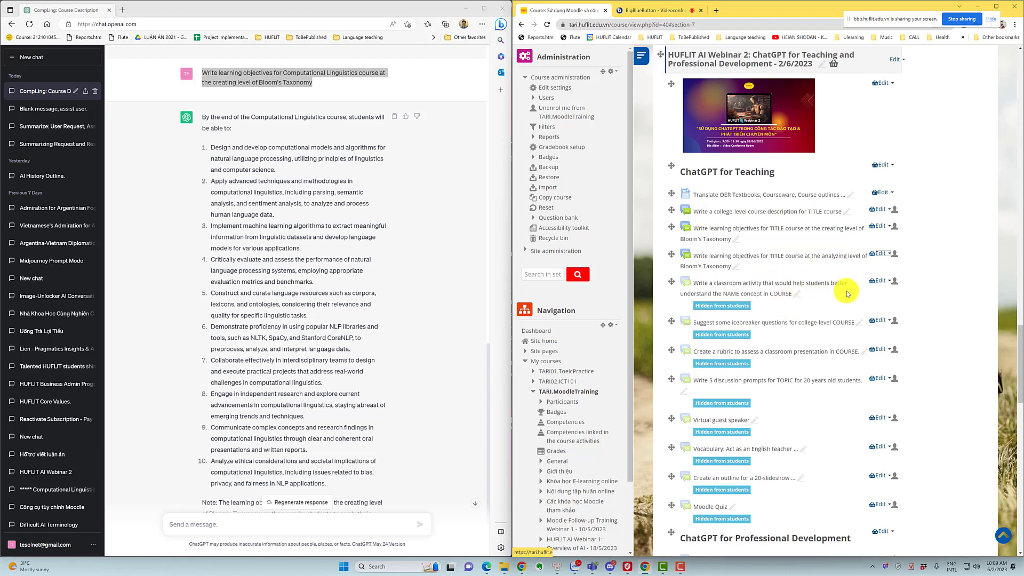
left_click(888, 283)
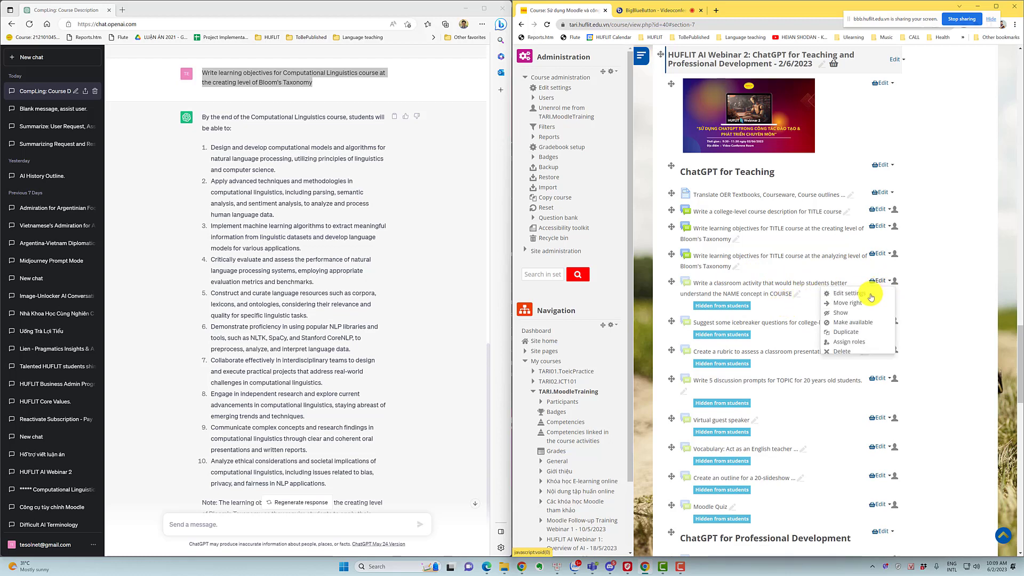
left_click(844, 310)
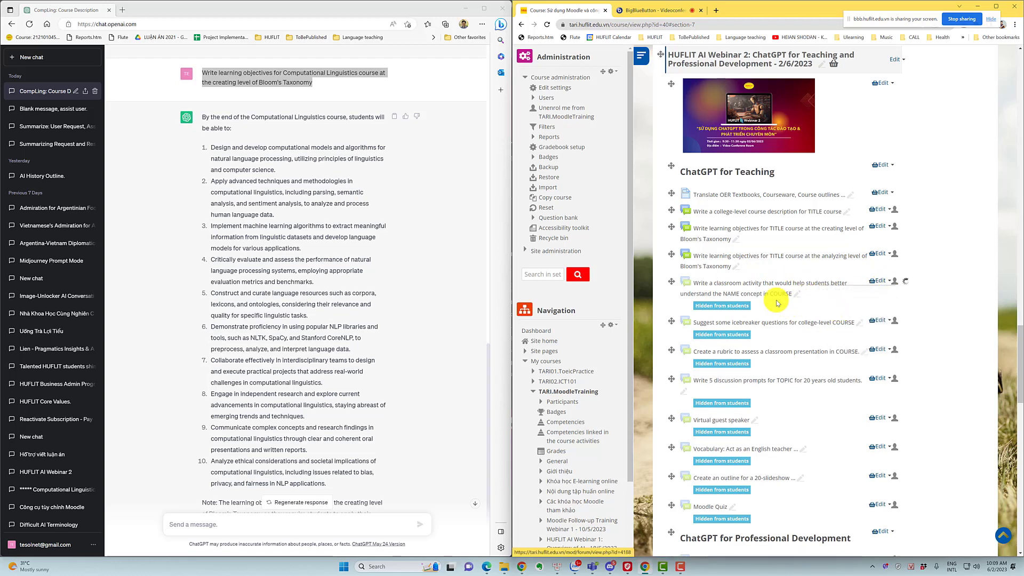
Step: Open the classroom activity forum in a new tab and copy its title into the ChatGPT message as a prompt
middle_click(749, 285)
left_click(647, 9)
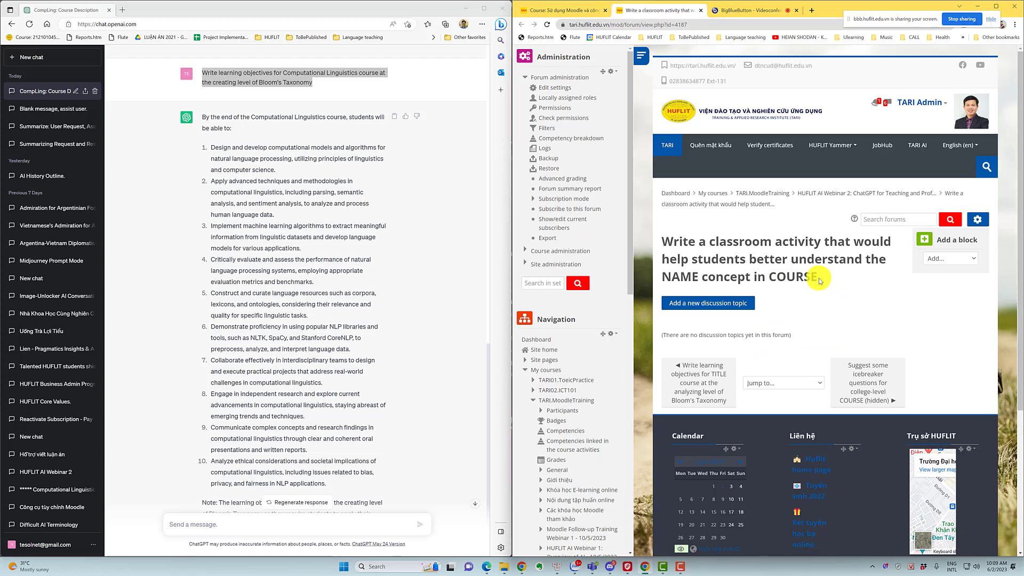
left_click_drag(818, 277, 663, 244)
key("ctrl+c")
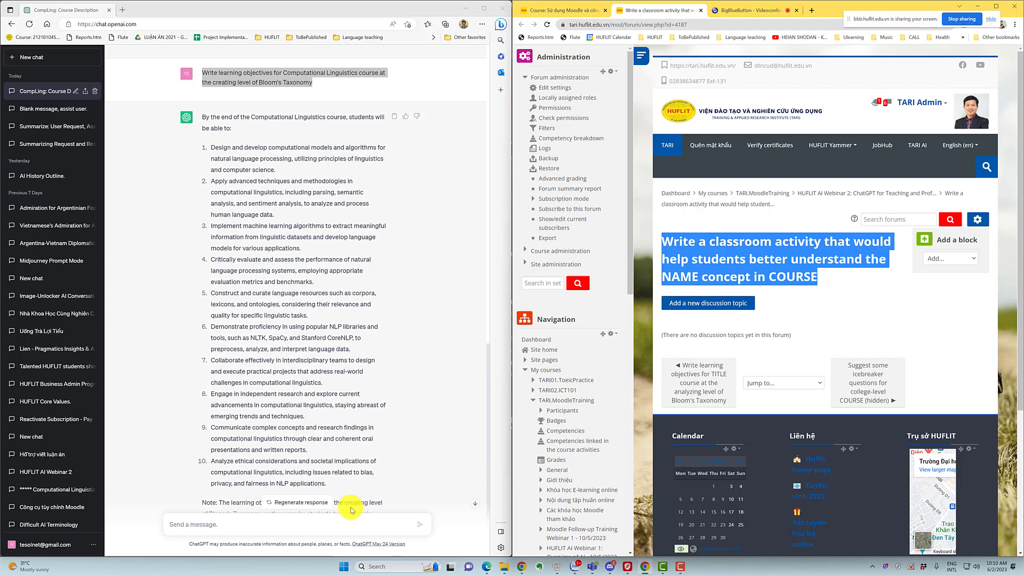
left_click(274, 527)
key("ctrl+v")
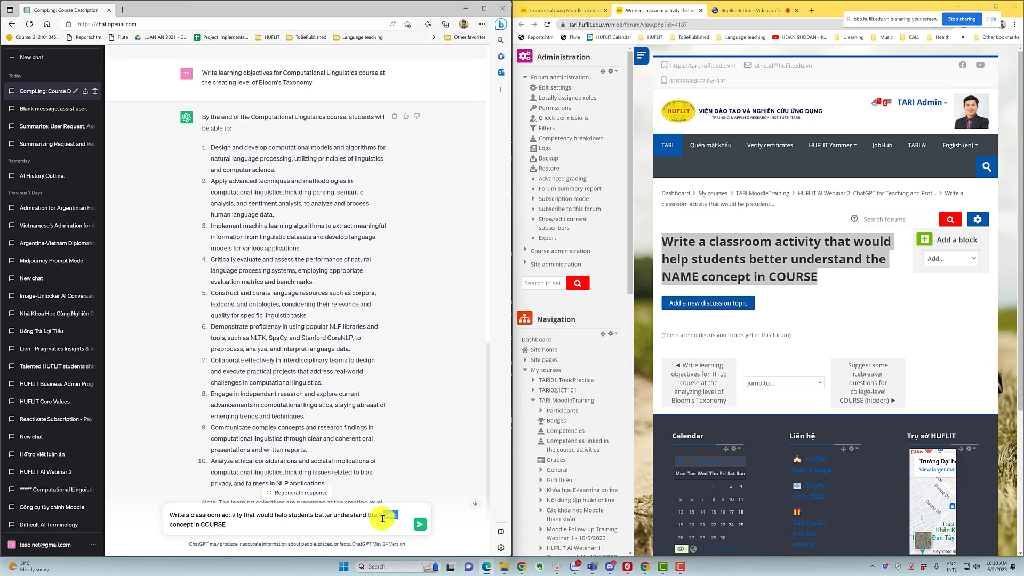
Step: Replace NAME with "machine translation" and COURSE with "Computational Linguistics" in the prompt and send it
key("shift+Home")
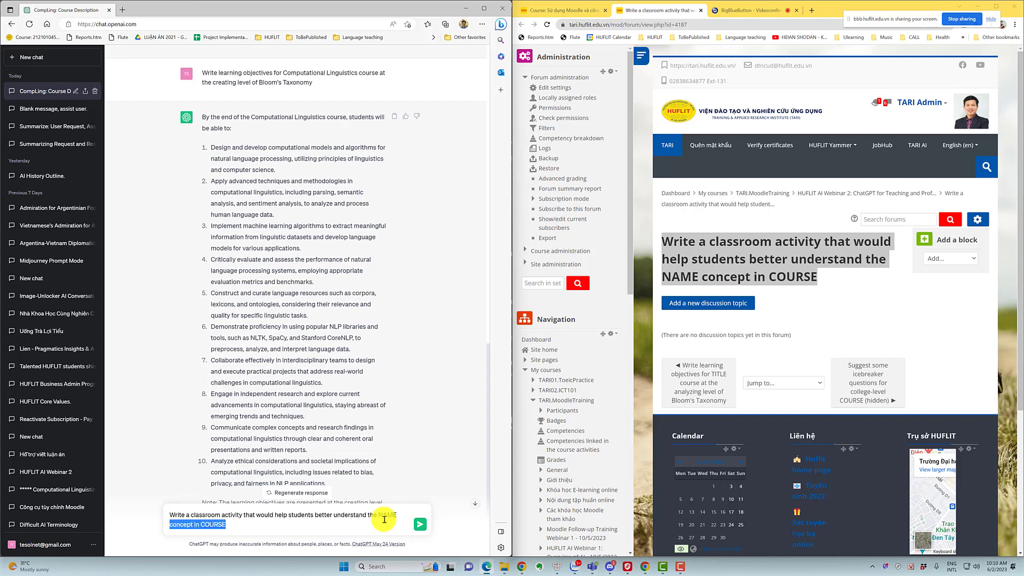
double_click(388, 516)
left_click_drag(389, 517, 402, 517)
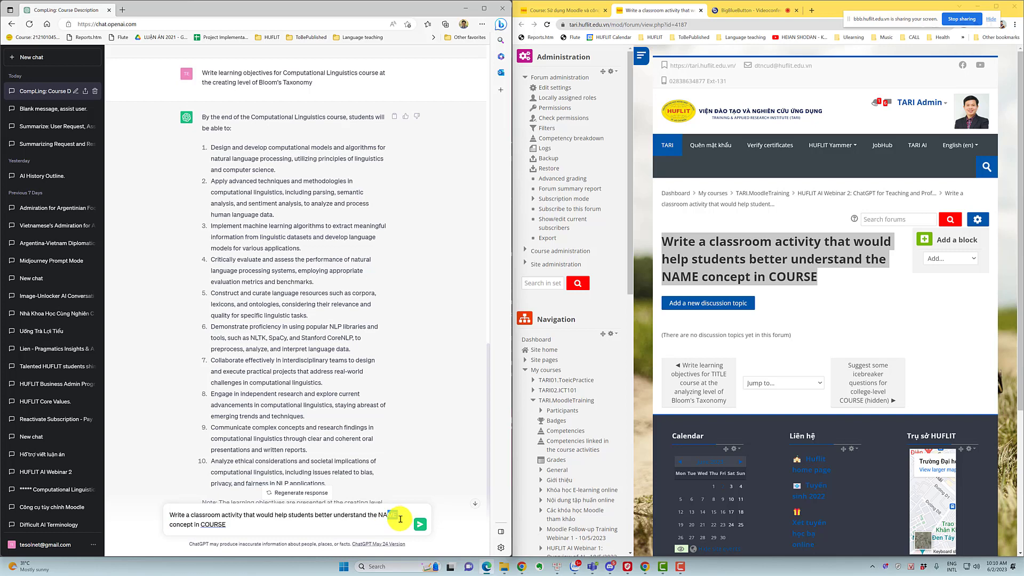
left_click(401, 517)
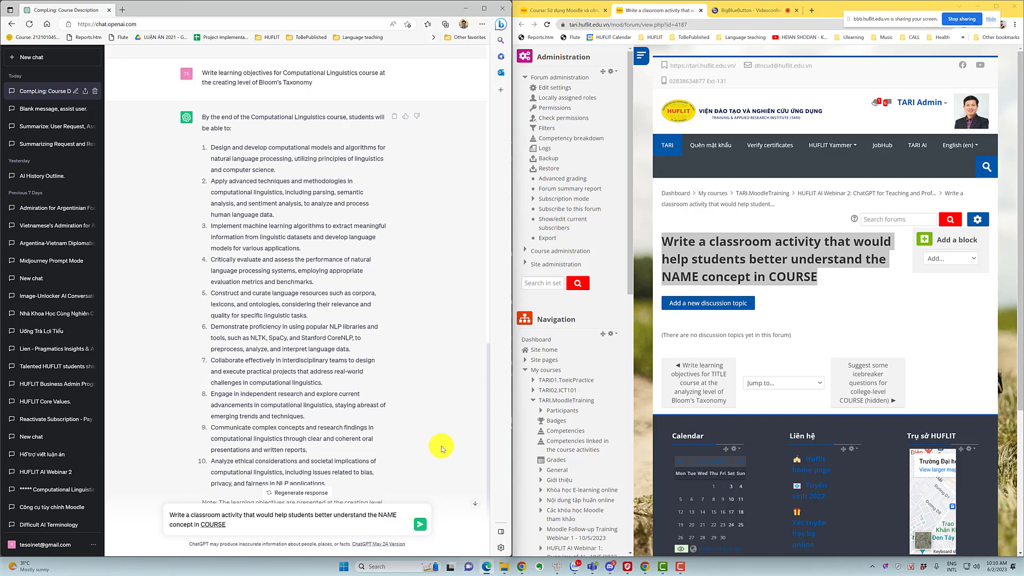
key("BackSpace")
key("BackSpace")
key("BackSpace")
type("machine translation")
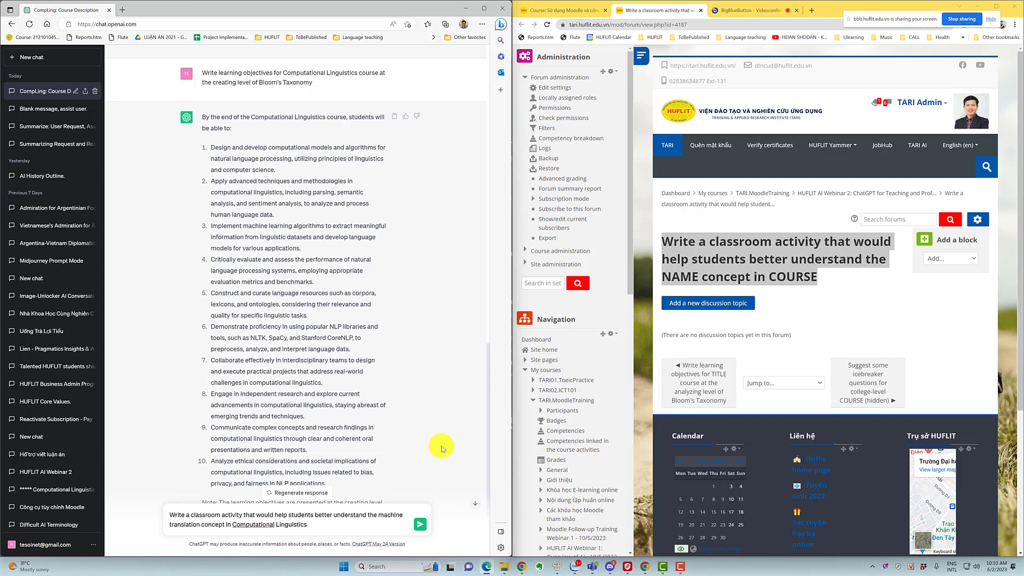
left_click(420, 525)
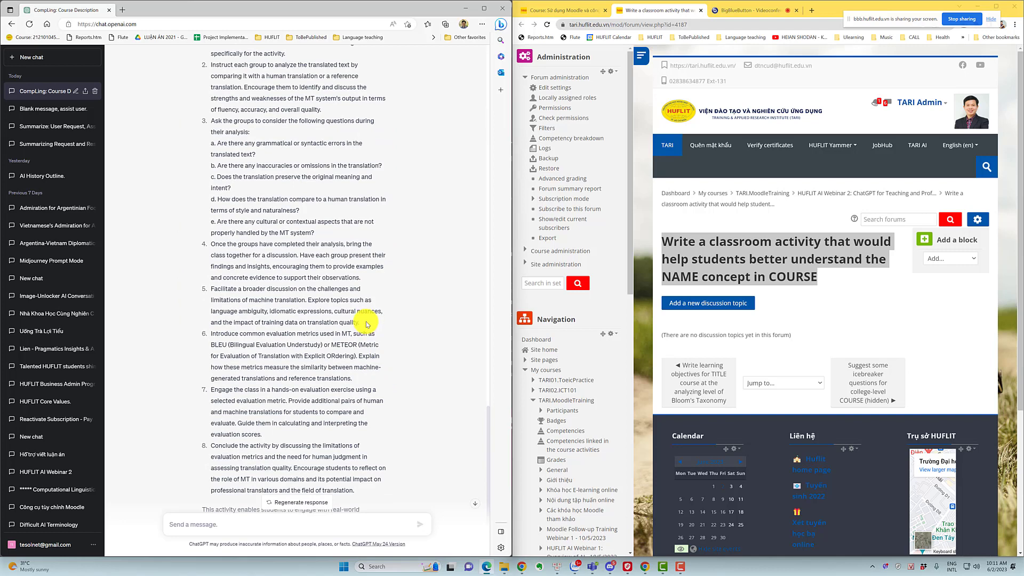
Step: Read through ChatGPT's classroom activity on machine translation, from its objective and group instructions to the closing discussion
scroll(366, 323, "down", 1)
scroll(366, 323, "up", 1)
scroll(366, 325, "up", 15)
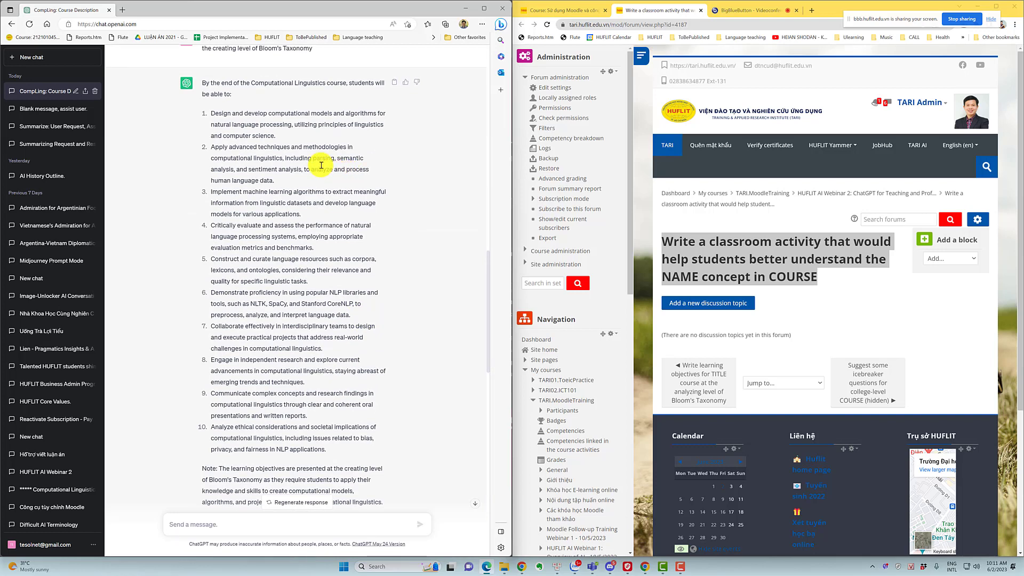
scroll(305, 229, "down", 3)
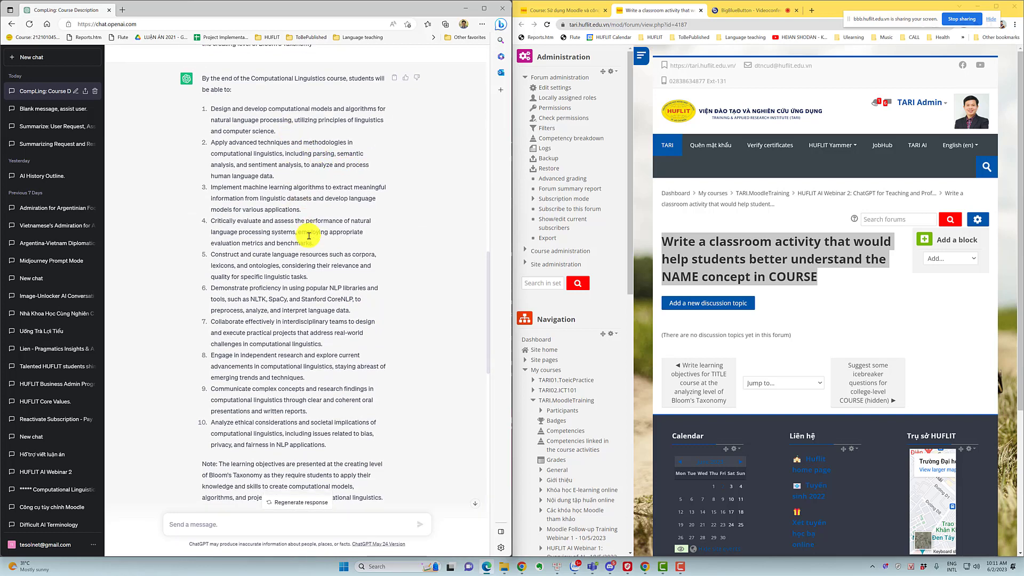
scroll(309, 235, "down", 10)
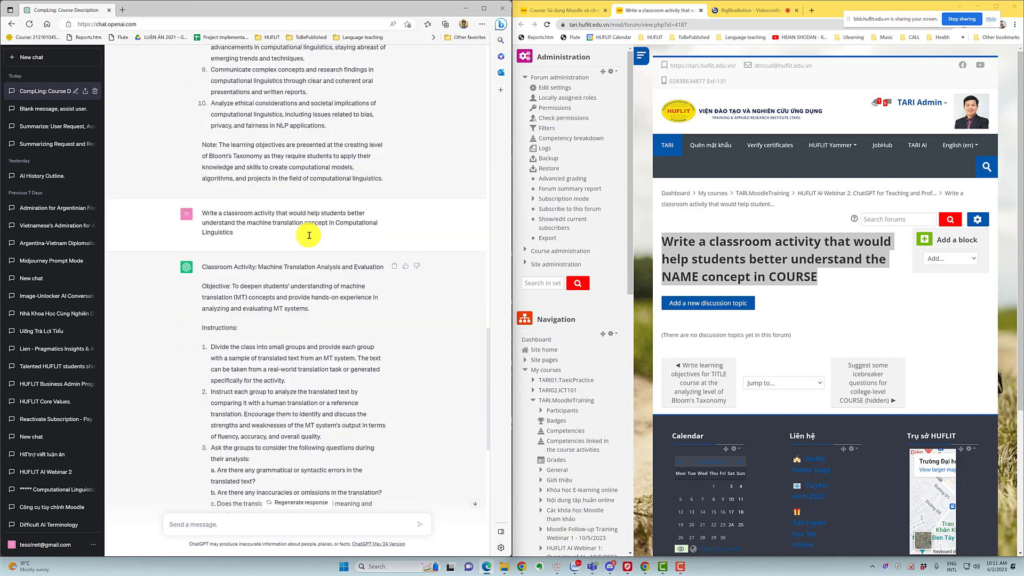
scroll(308, 236, "up", 3)
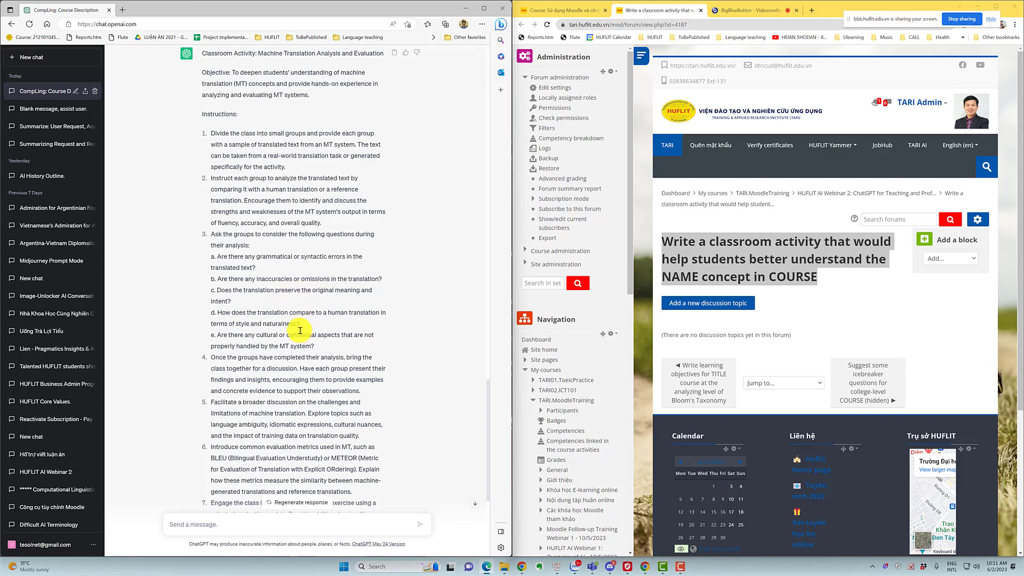
scroll(319, 350, "down", 3)
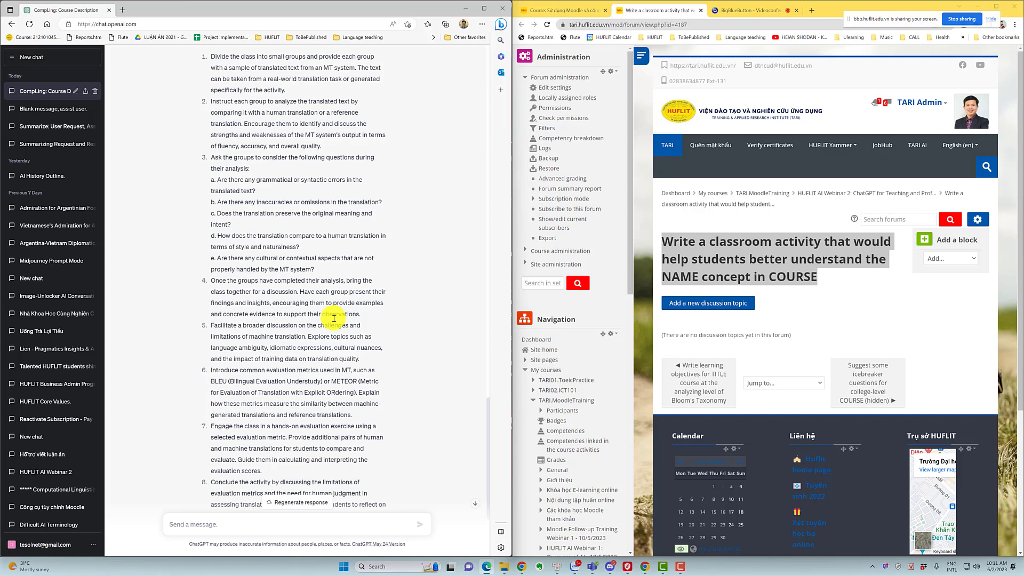
scroll(334, 318, "down", 3)
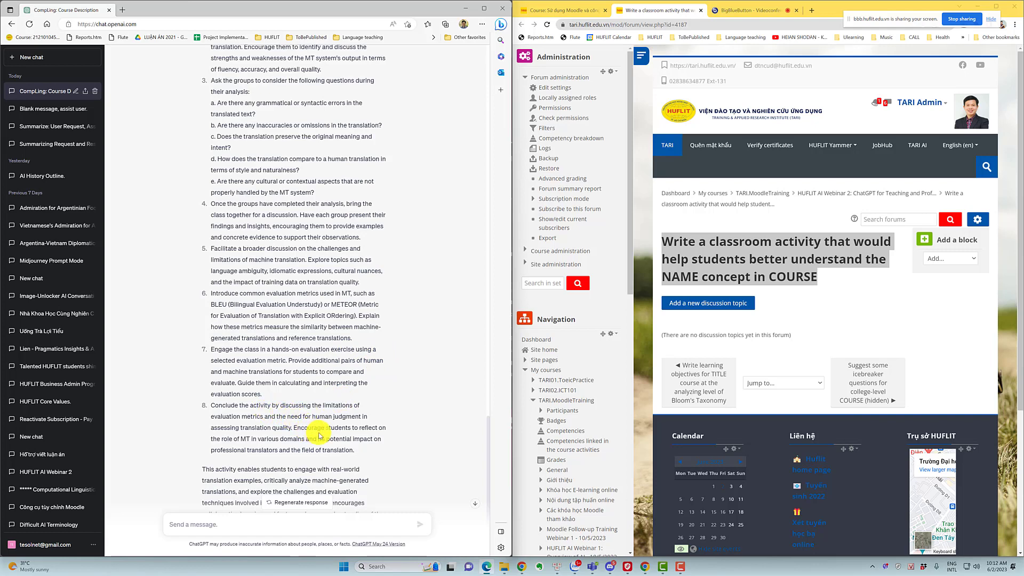
scroll(411, 444, "up", 7)
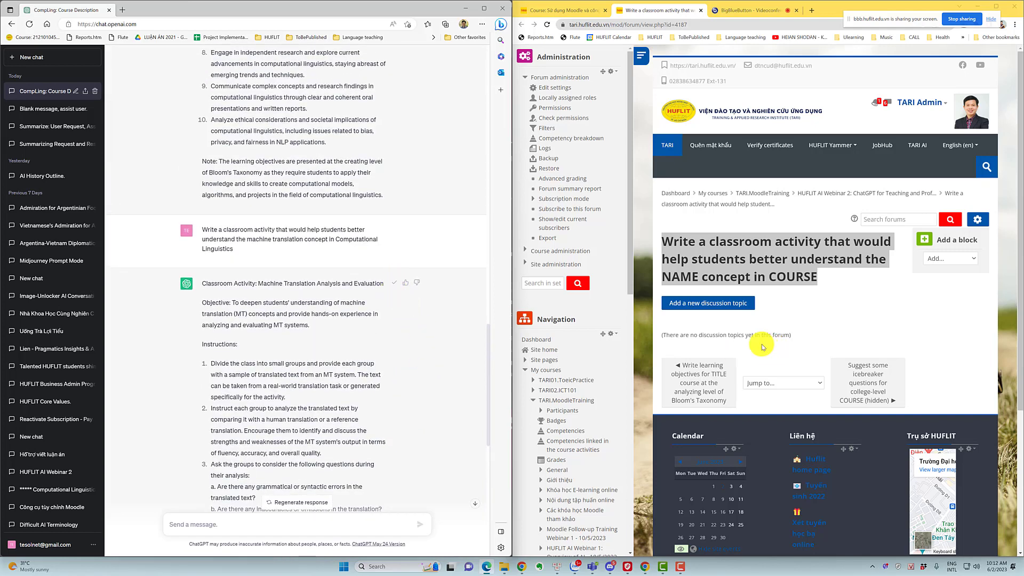
Step: Start a new discussion in the classroom activity forum and paste ChatGPT's machine translation activity as its message
left_click(733, 309)
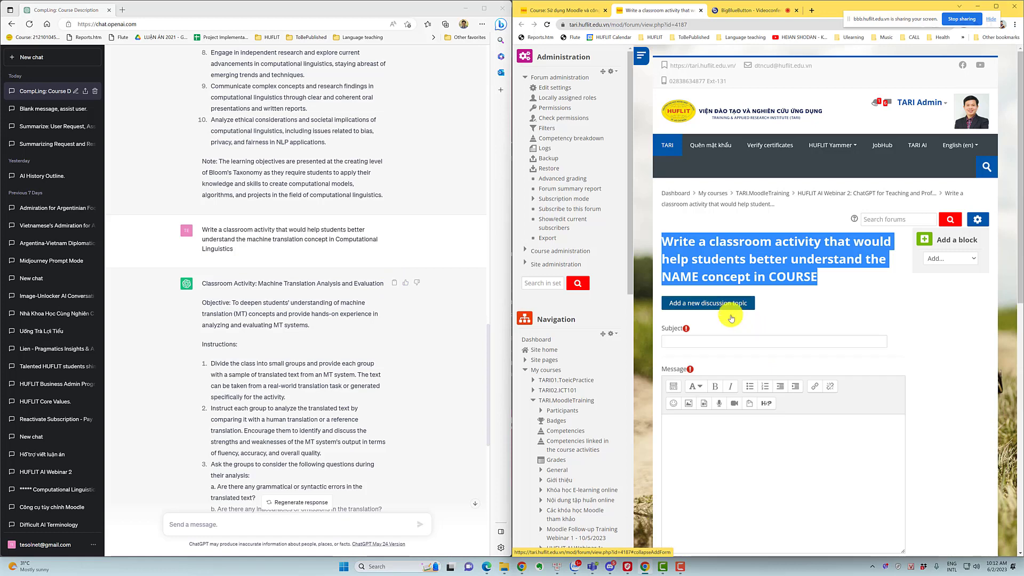
left_click(711, 438)
key("ctrl+v")
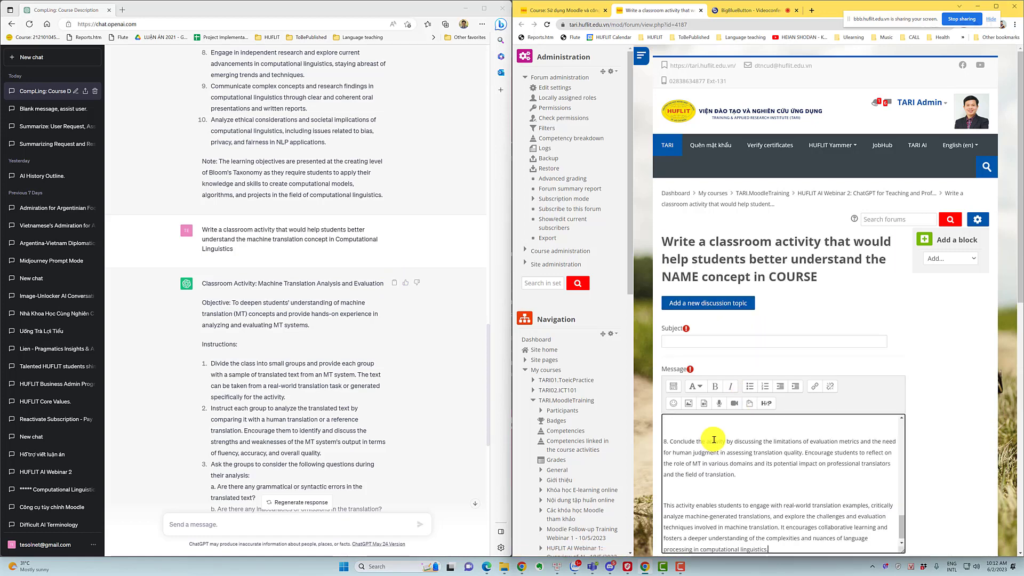
Step: Copy the machine translation prompt from ChatGPT into the discussion's subject and post it to the forum
left_click_drag(230, 250, 209, 227)
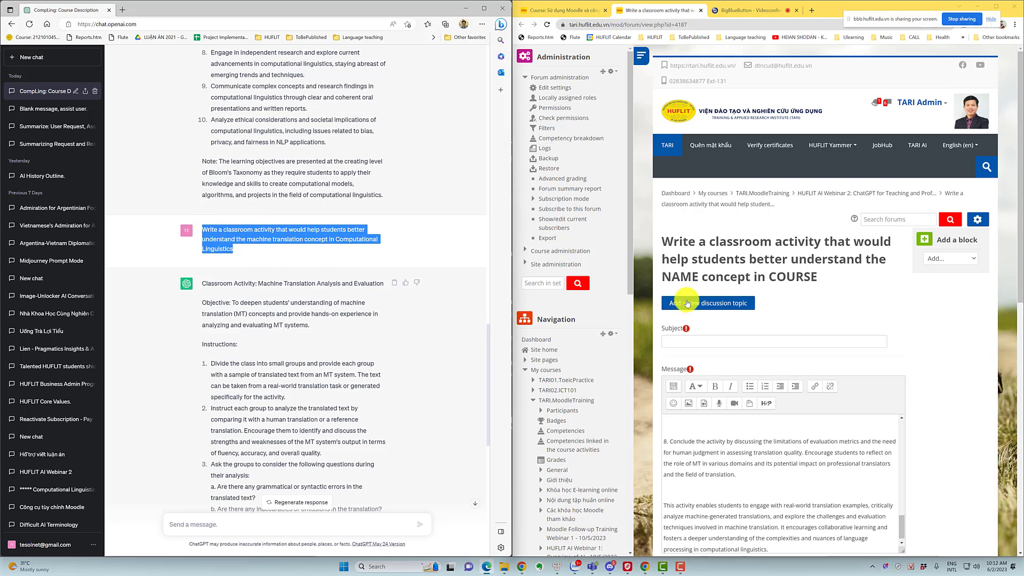
left_click(695, 342)
key("ctrl+v")
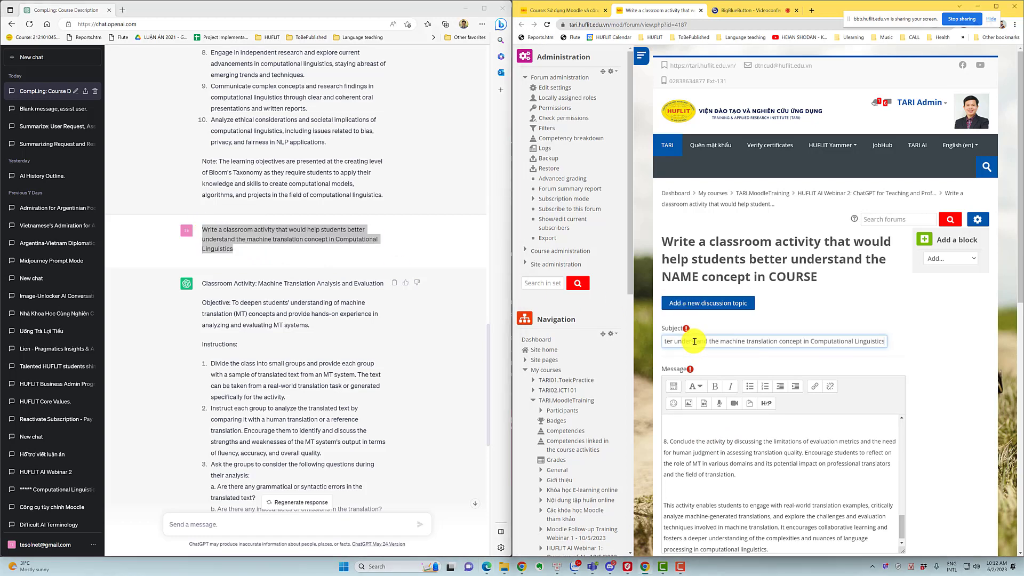
scroll(923, 354, "down", 2)
scroll(924, 355, "down", 5)
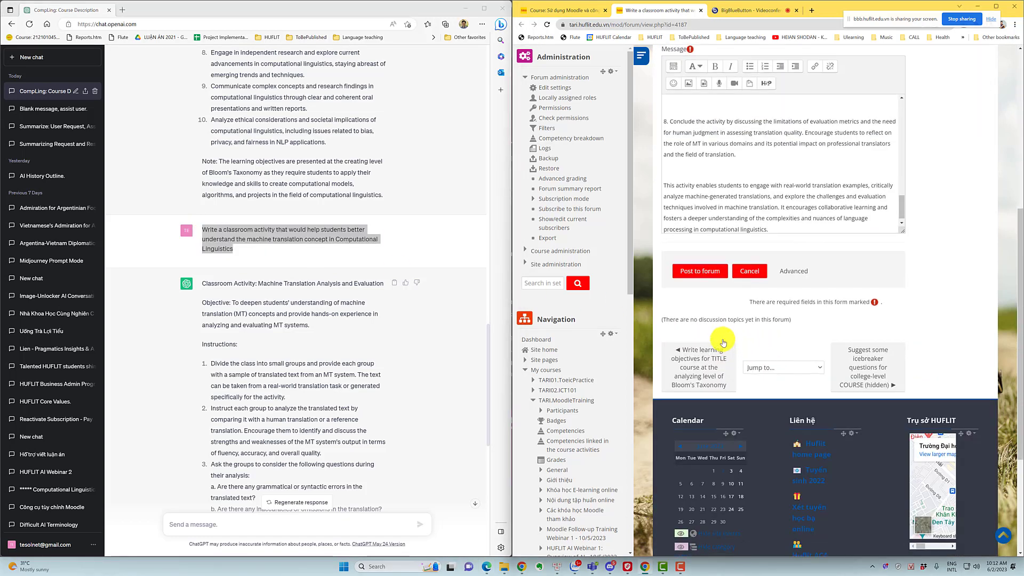
left_click(707, 272)
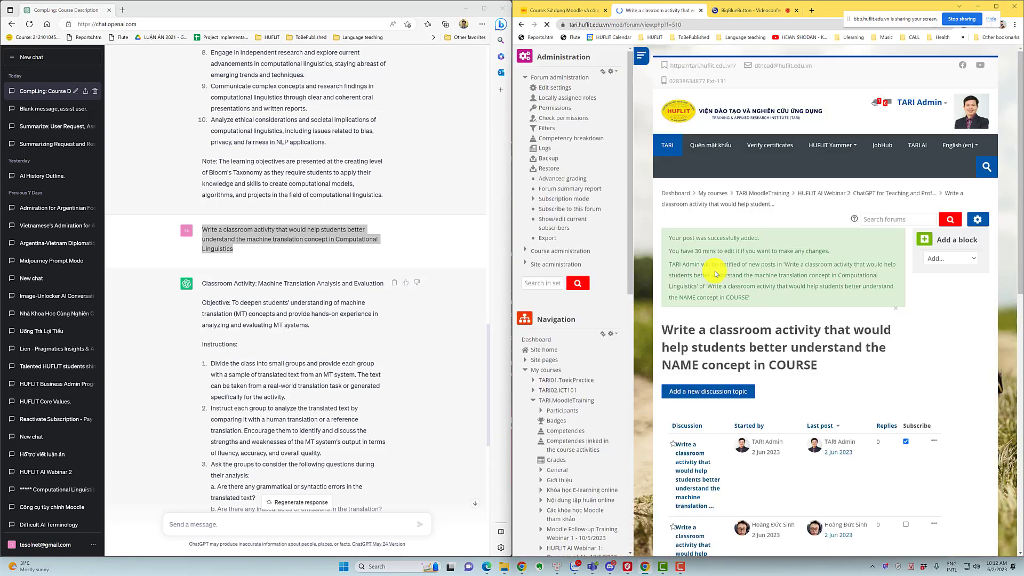
Step: Open the participant's discussion on the GLOBALIZATION concept in INTERNATIONAL BUSINESS and read its classroom activity
scroll(802, 319, "down", 3)
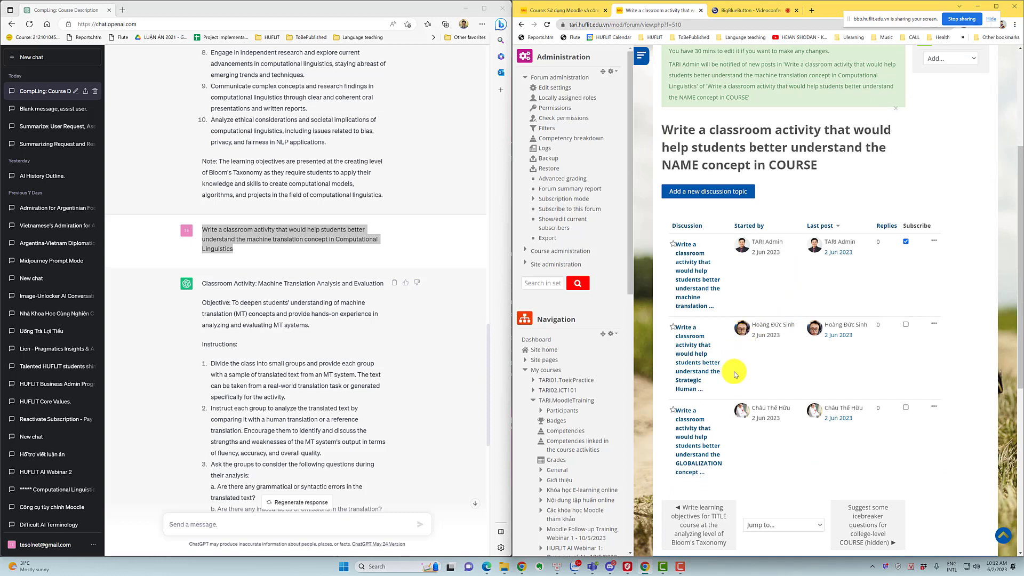
left_click(698, 454)
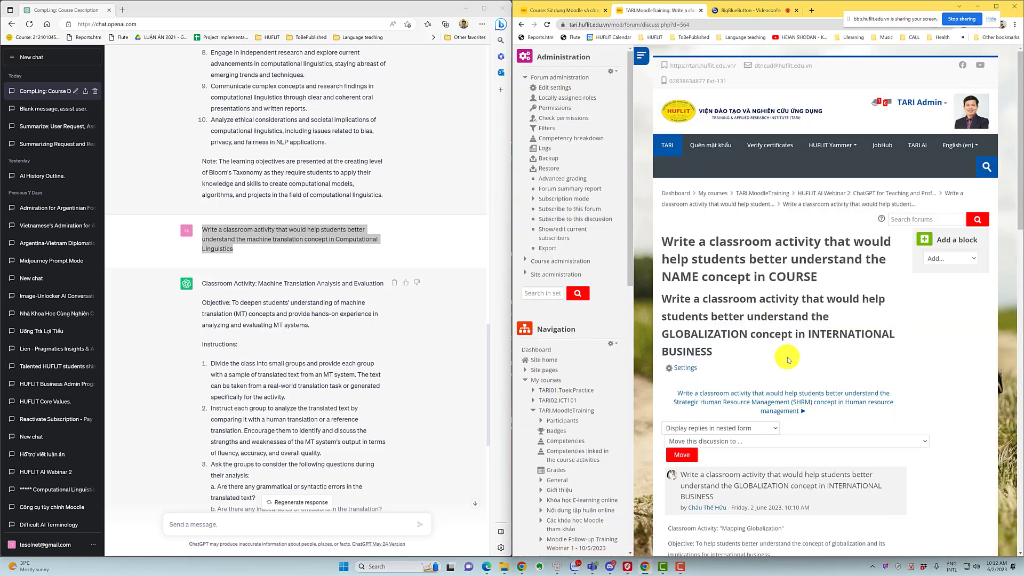
scroll(792, 362, "down", 4)
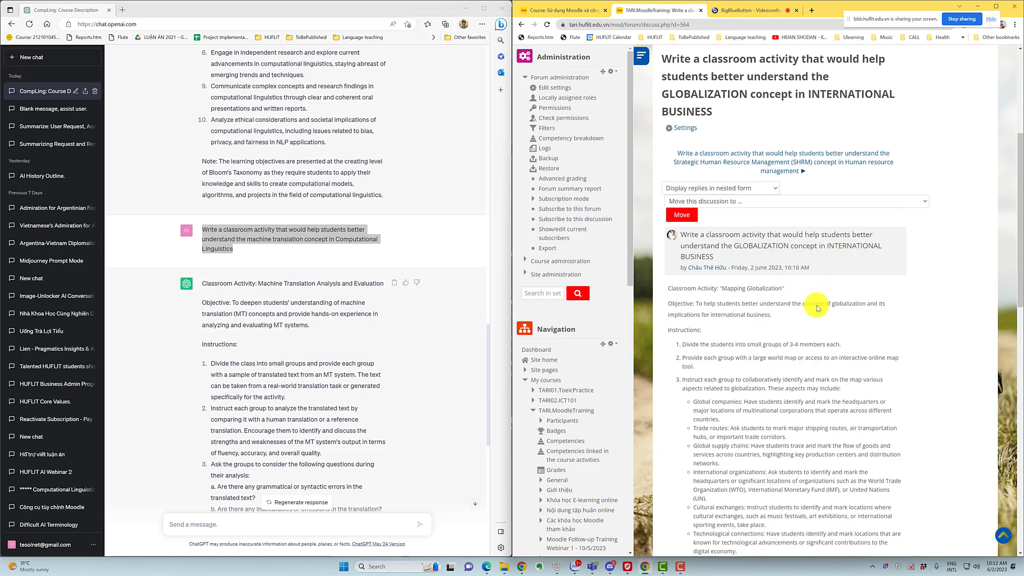
scroll(809, 332, "down", 3)
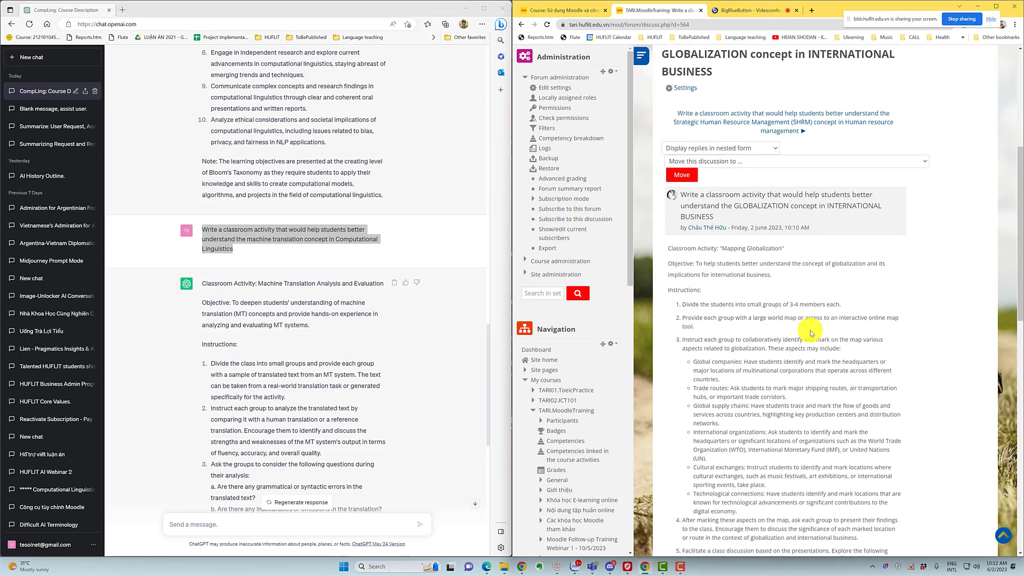
scroll(811, 332, "down", 4)
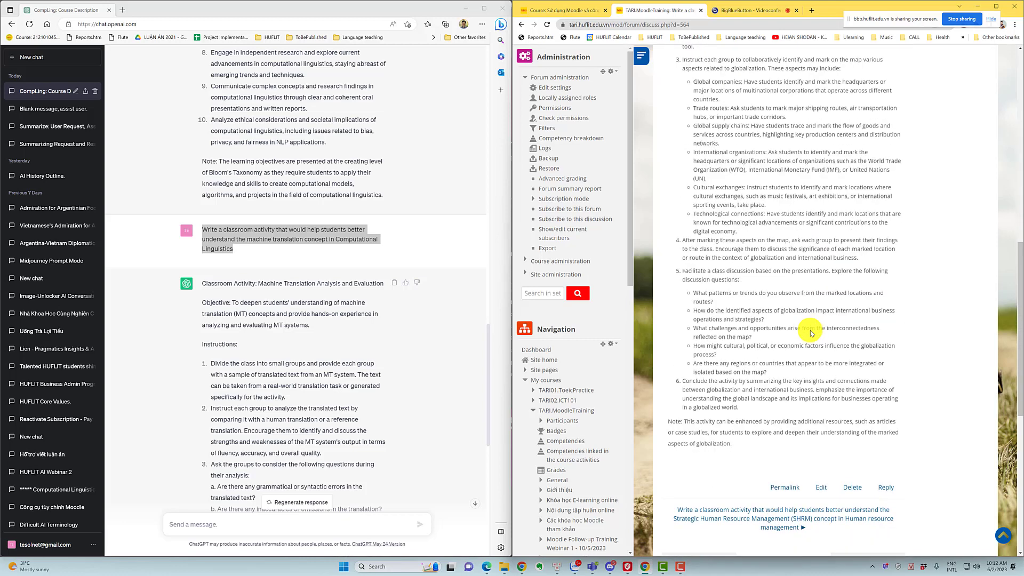
scroll(812, 333, "up", 10)
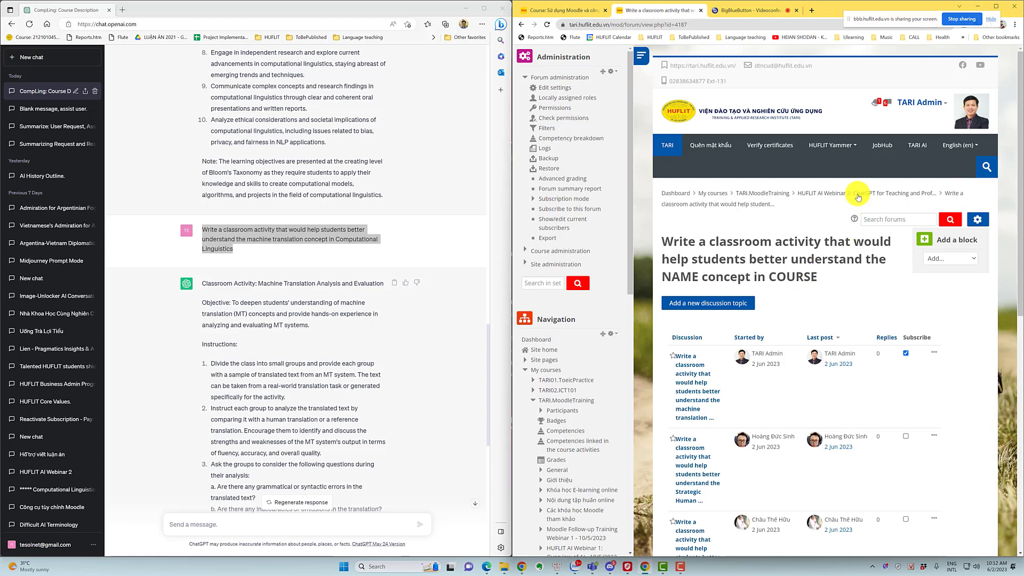
Step: Return to the HUFLIT AI Webinar 2 section, close the extra course tab and look over the remaining hidden forums
left_click(809, 193)
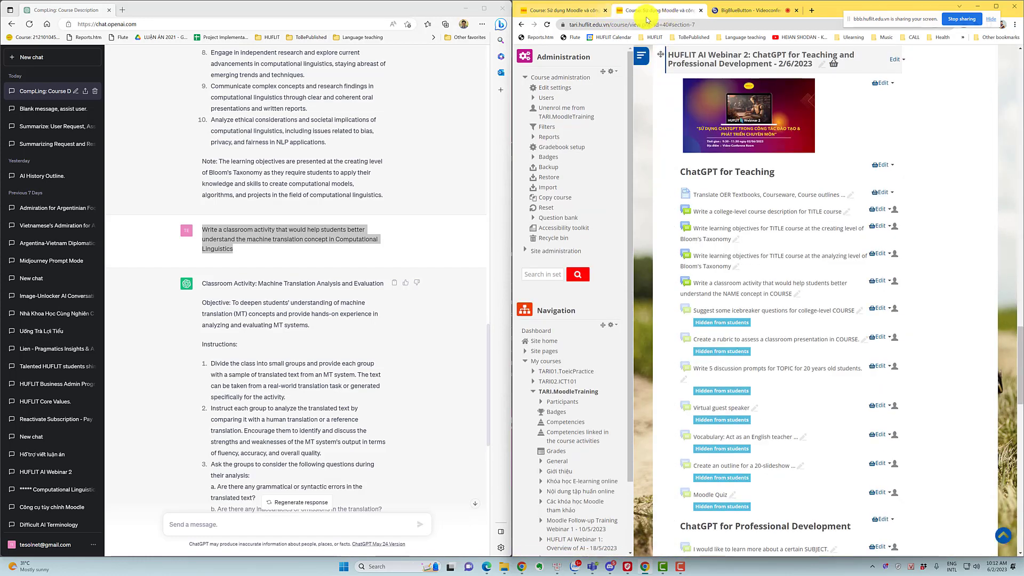
left_click(702, 10)
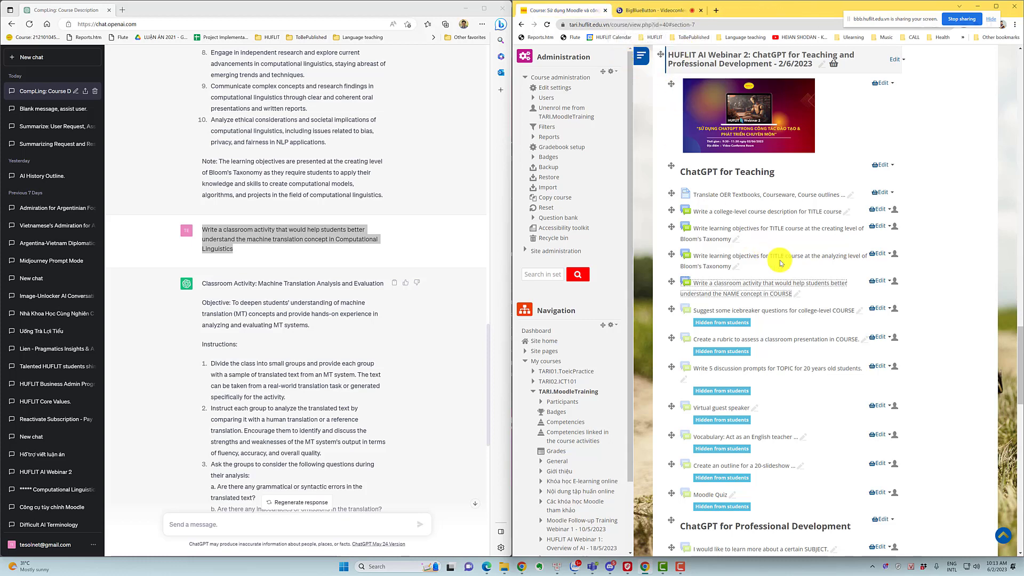
scroll(790, 282, "down", 3)
scroll(792, 288, "up", 1)
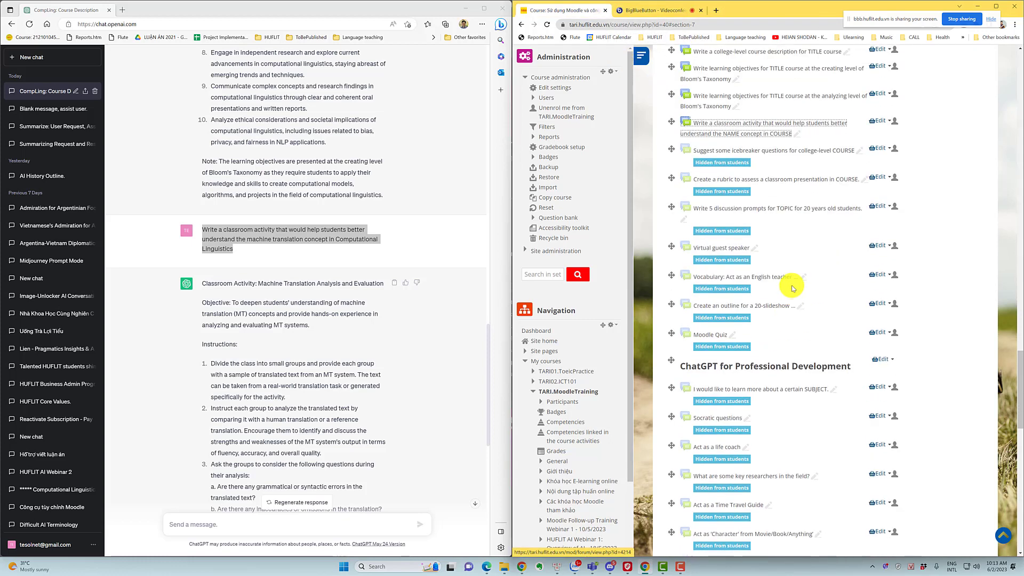
scroll(792, 288, "up", 1)
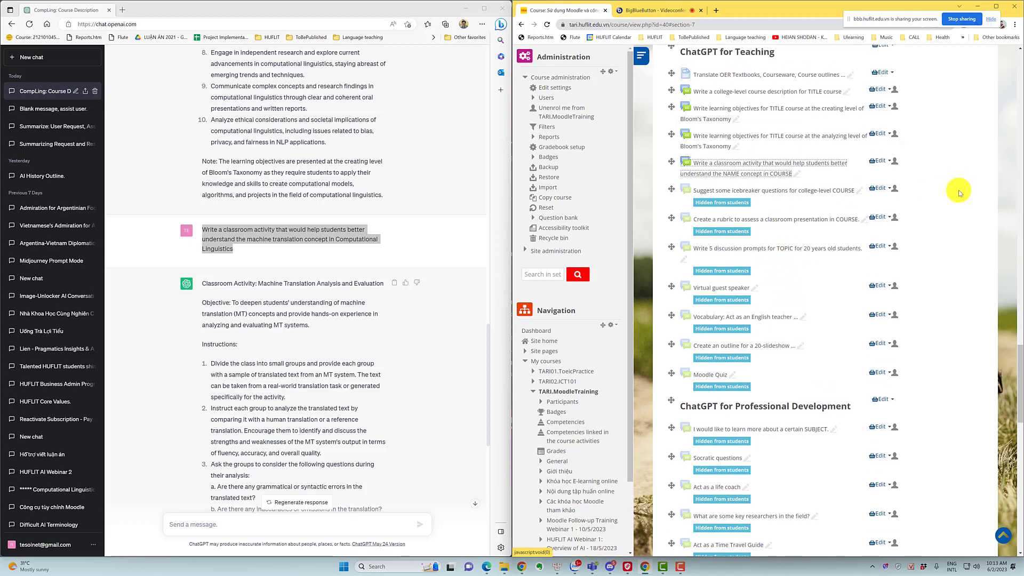
Step: Show the hidden forum on icebreaker questions for college-level COURSE to students and open it in its own tab
left_click(882, 190)
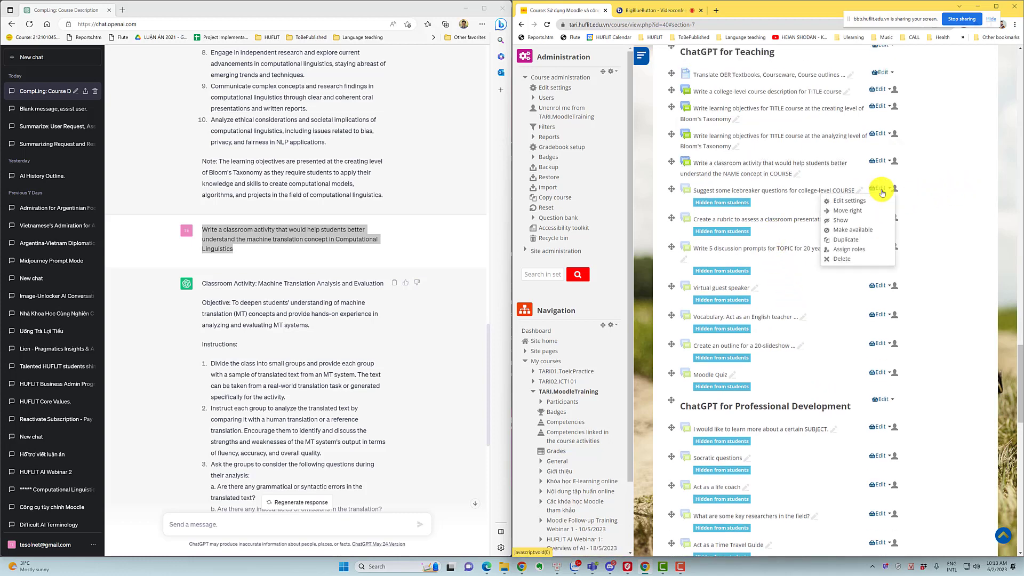
left_click(842, 222)
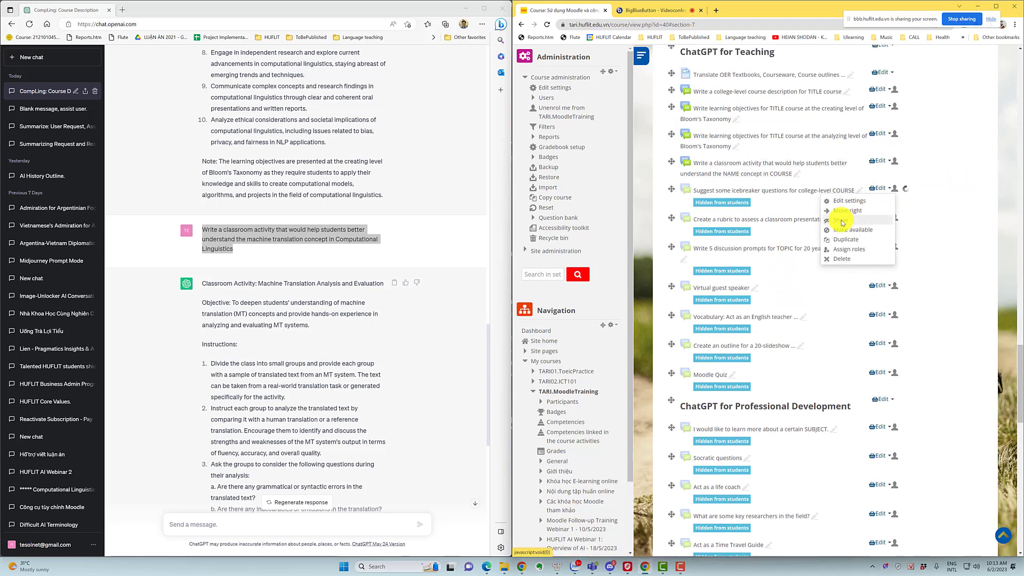
middle_click(782, 194)
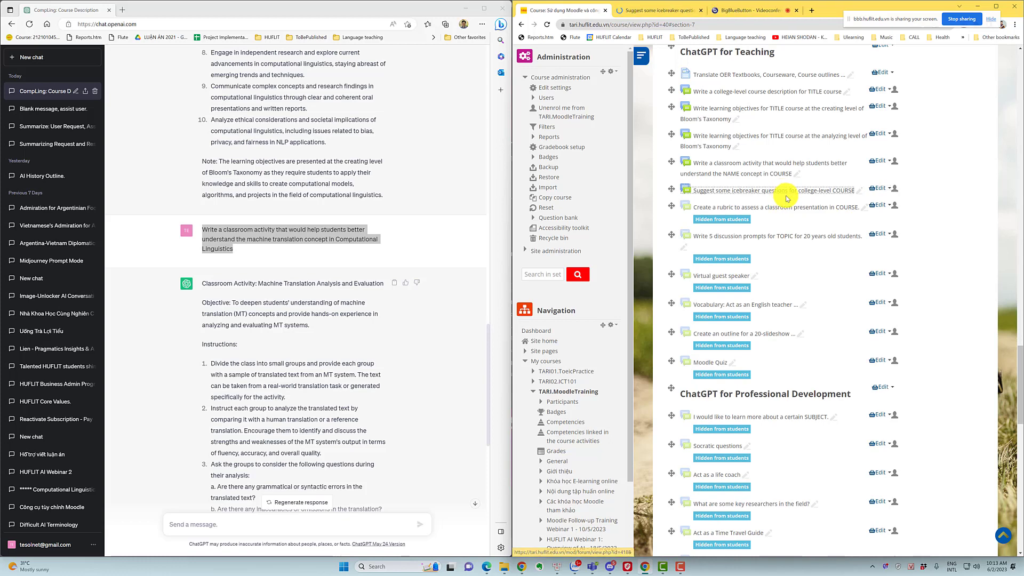
left_click(660, 10)
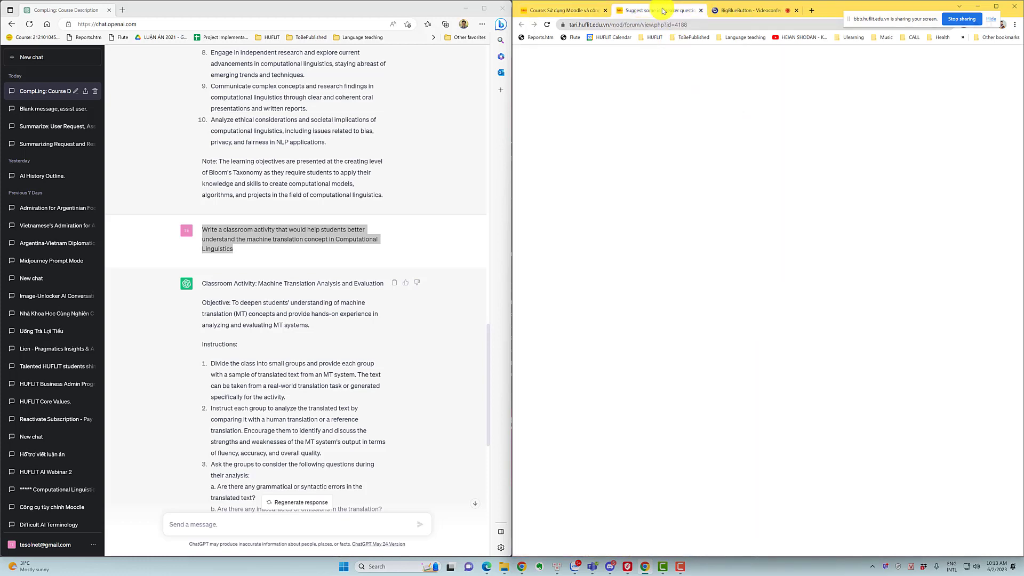
Step: Copy the forum title into ChatGPT, adapt it to "Suggest some icebreaker questions for college-level Computational Linguisitcs" and send the prompt
left_click_drag(794, 261, 660, 240)
key("ctrl+c")
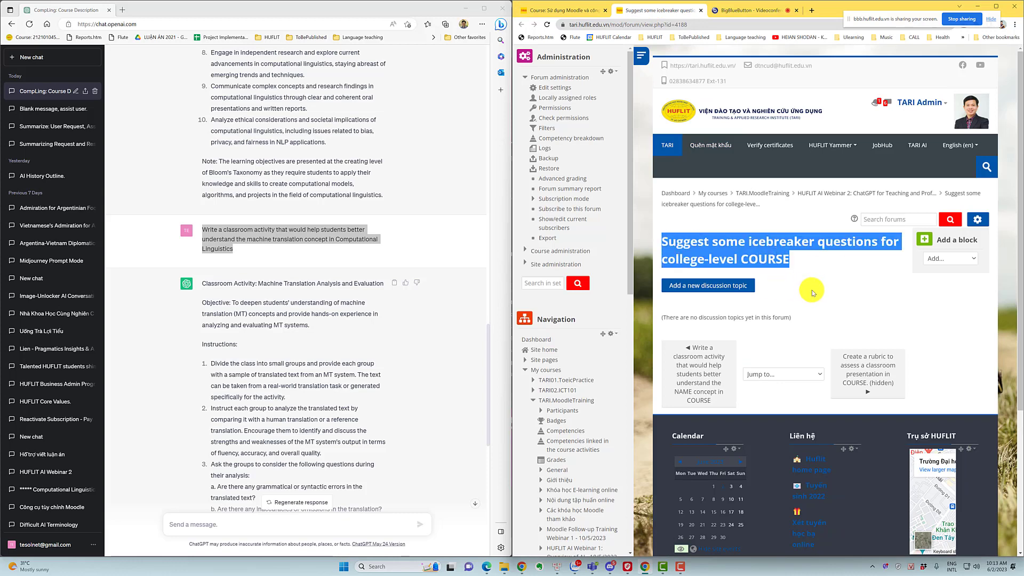
scroll(377, 467, "down", 6)
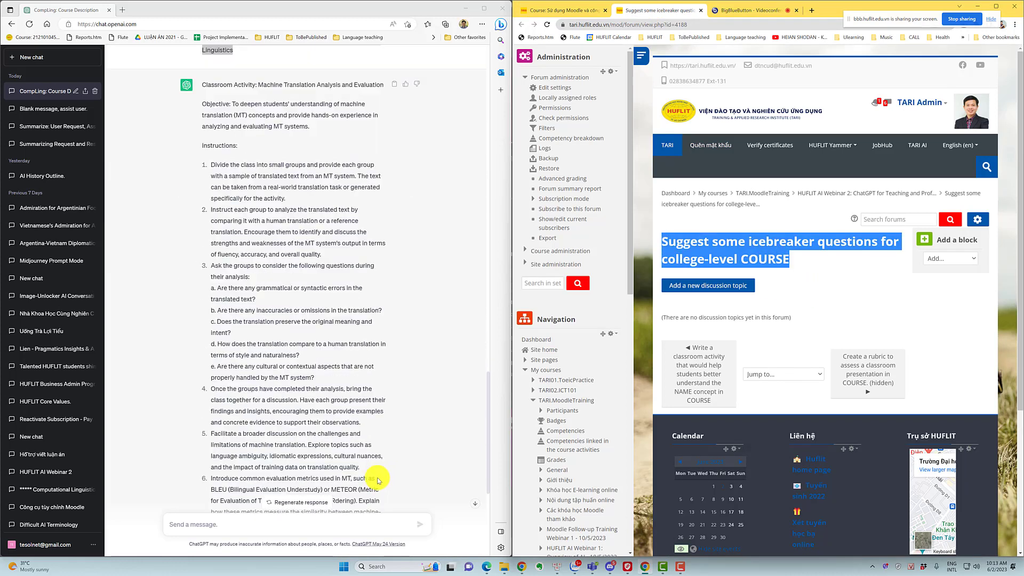
left_click(336, 526)
scroll(368, 486, "down", 3)
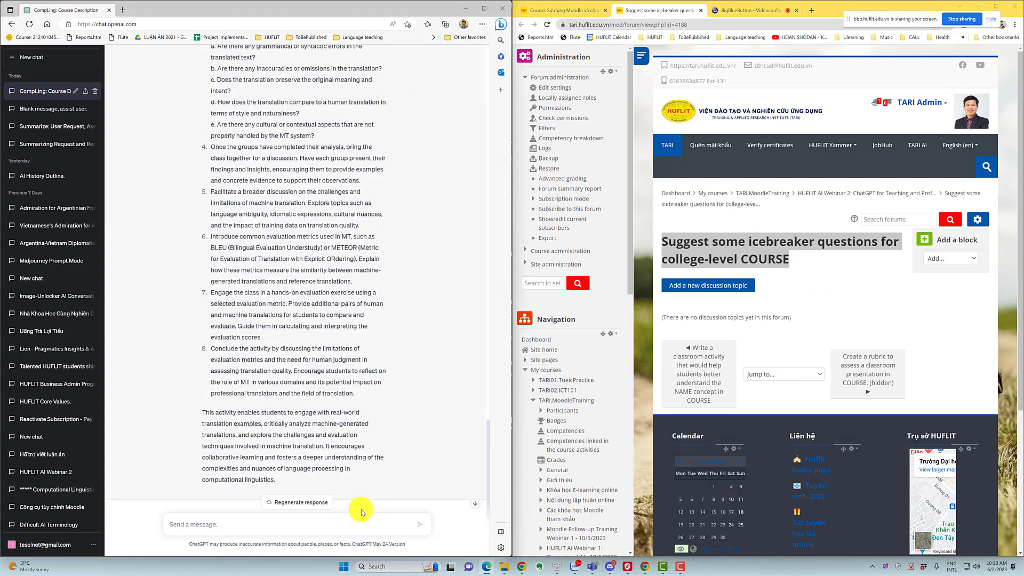
key("ctrl+v")
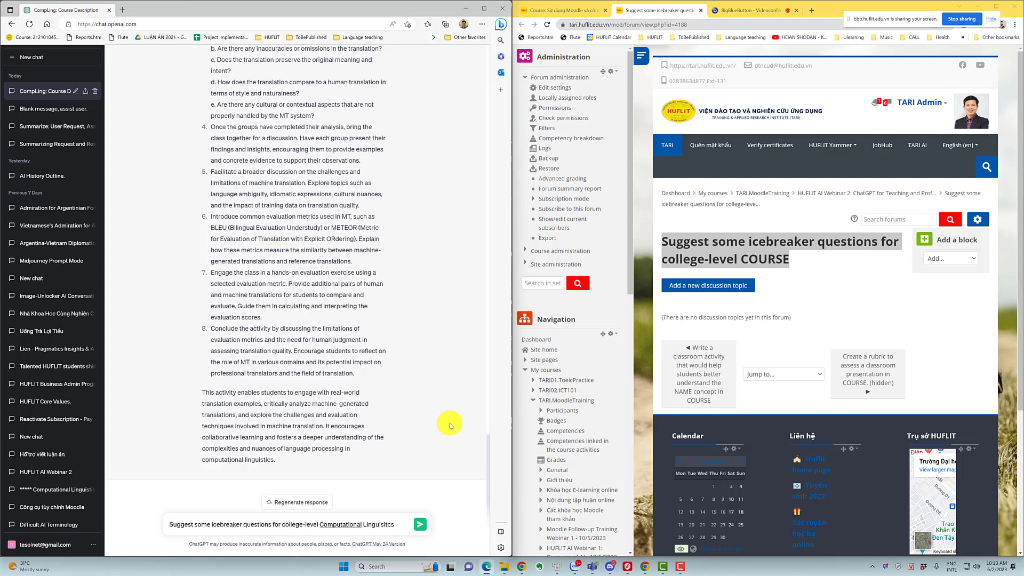
left_click(421, 527)
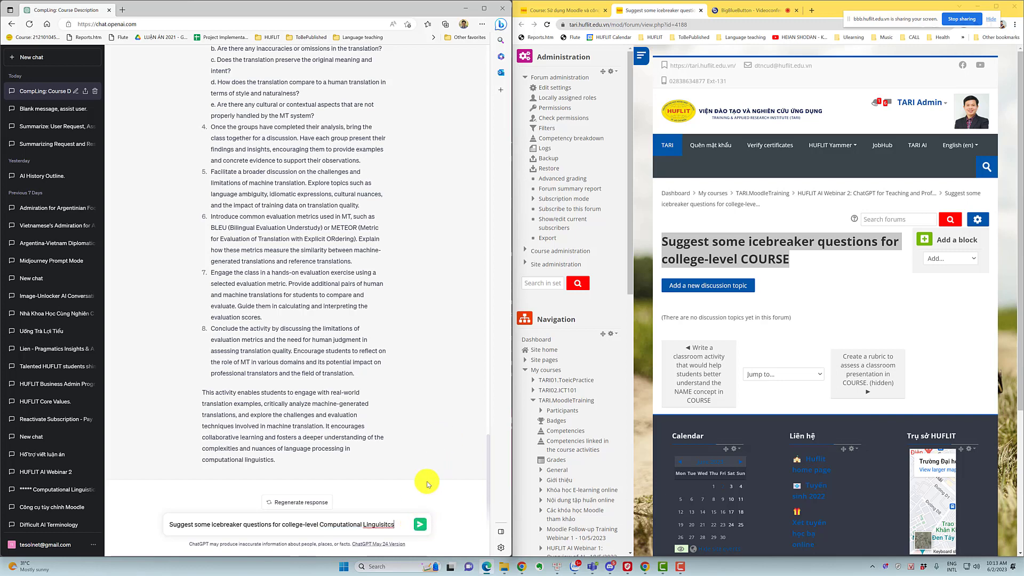
scroll(427, 453, "up", 1)
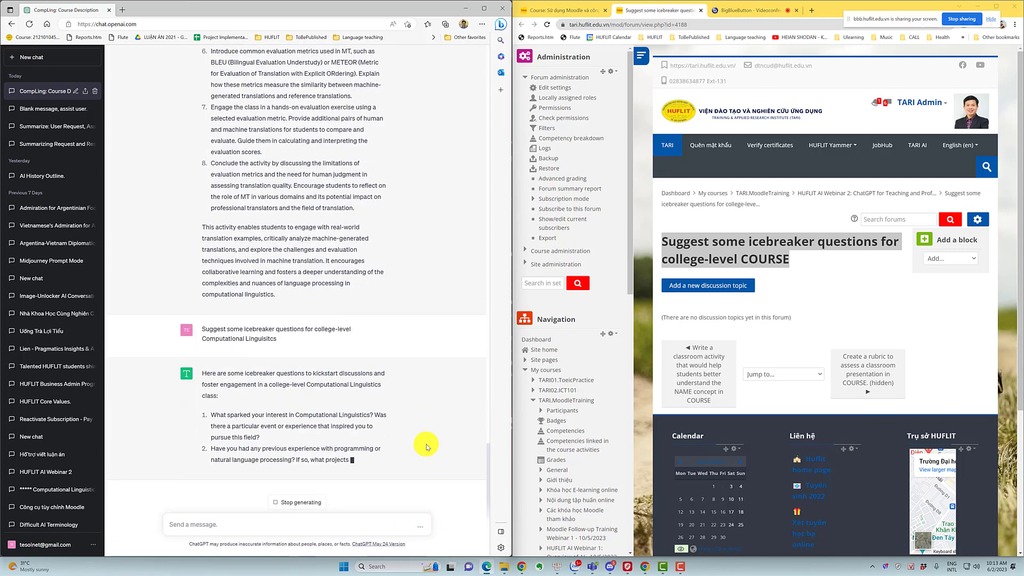
Step: Start a new discussion in the icebreaker forum with the ChatGPT prompt "Suggest some icebreaker questions for college-level Computational Linguisitcs" as its subject
left_click(742, 286)
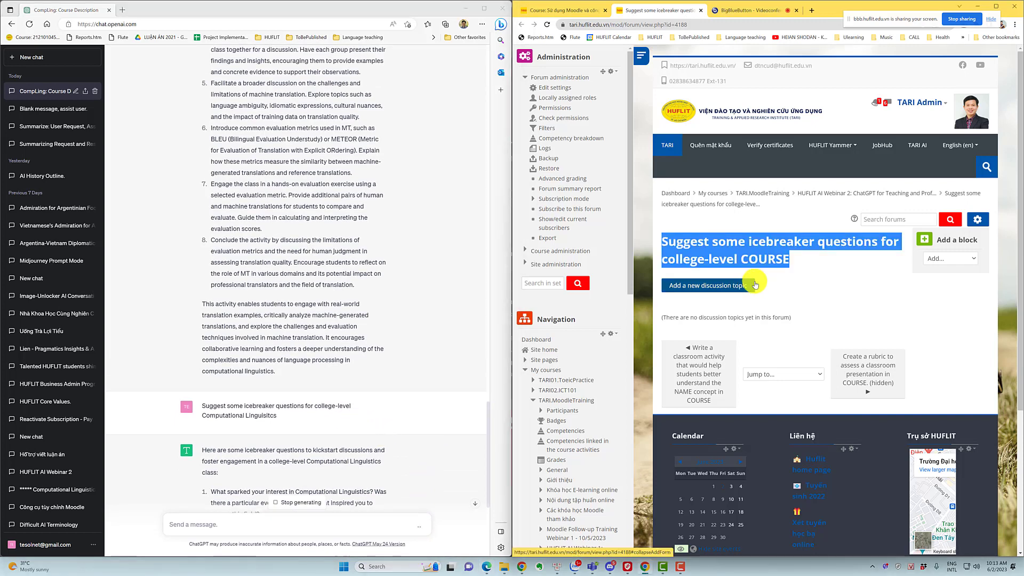
scroll(365, 349, "down", 5)
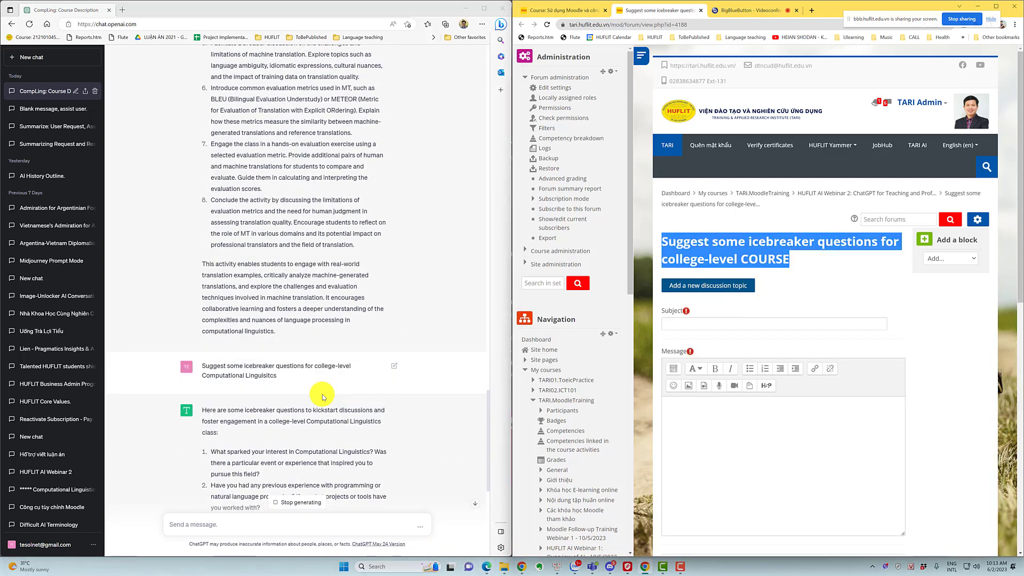
left_click_drag(277, 186, 208, 172)
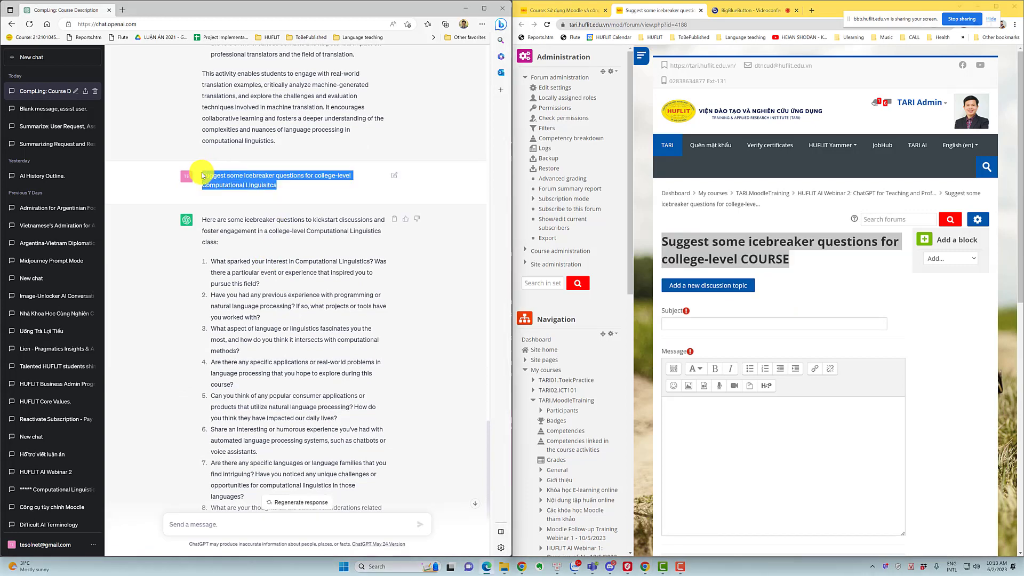
left_click(717, 325)
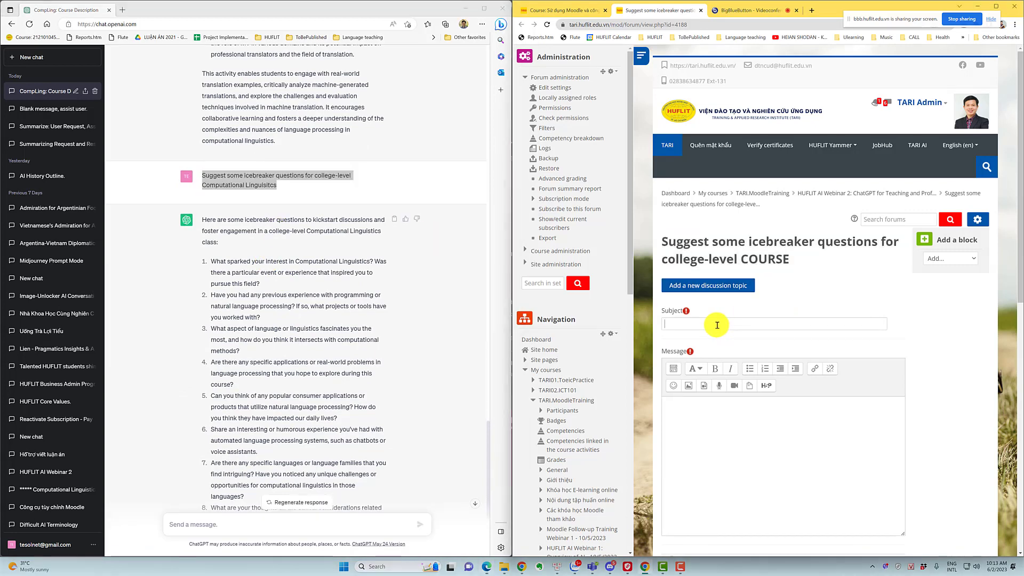
type("Suggest some icebreaker questions for college-level Computational Linguisitcs")
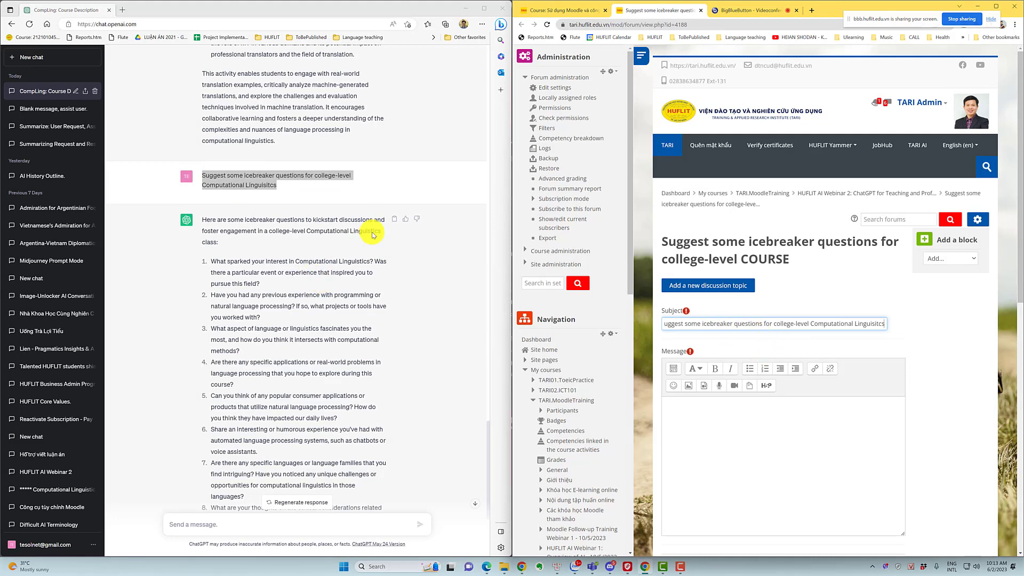
Step: Copy ChatGPT's icebreaker questions response into the discussion's message and post it to the forum
left_click(394, 219)
left_click(729, 428)
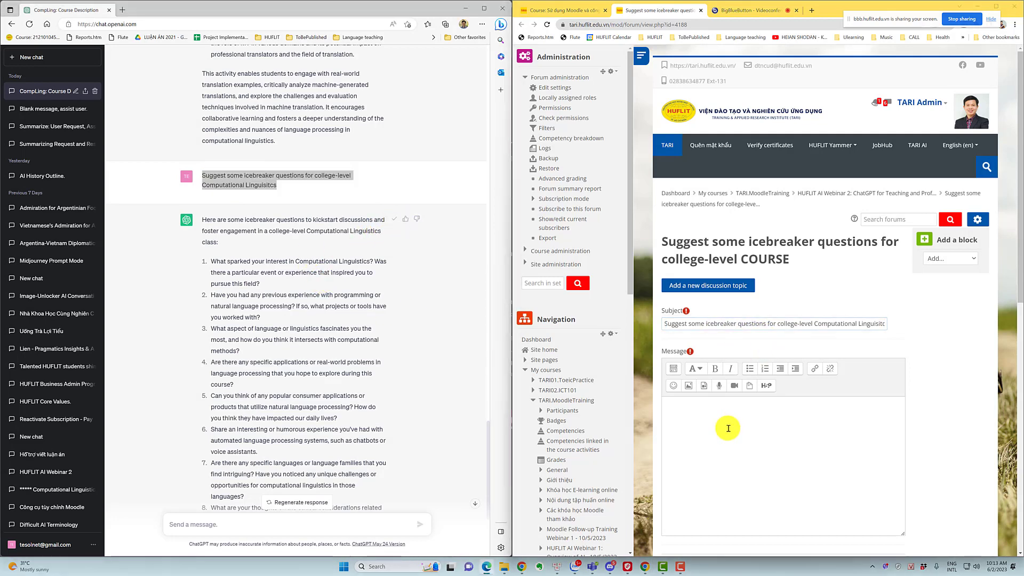
left_click(728, 428)
key("ctrl+v")
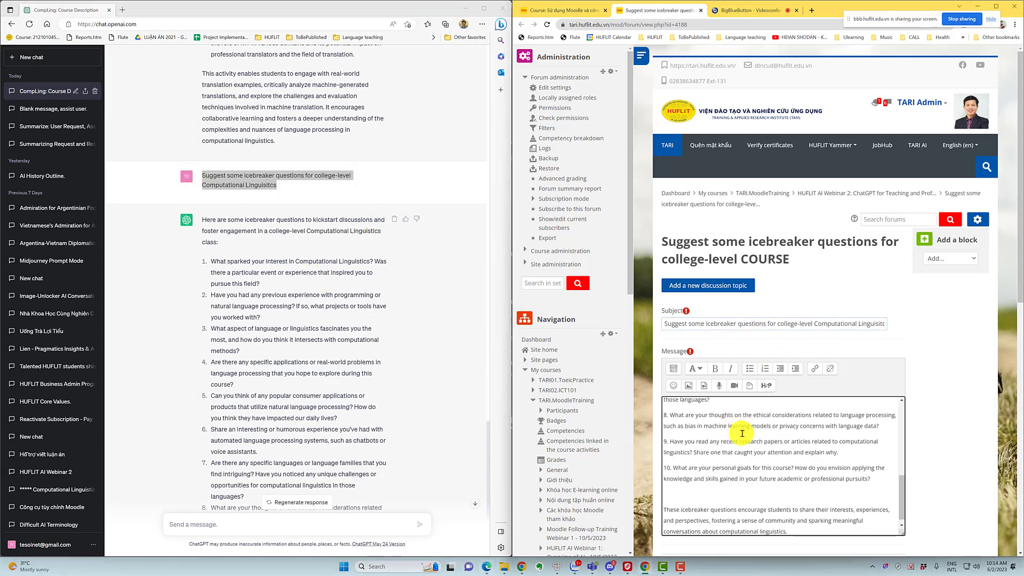
scroll(785, 447, "up", 3)
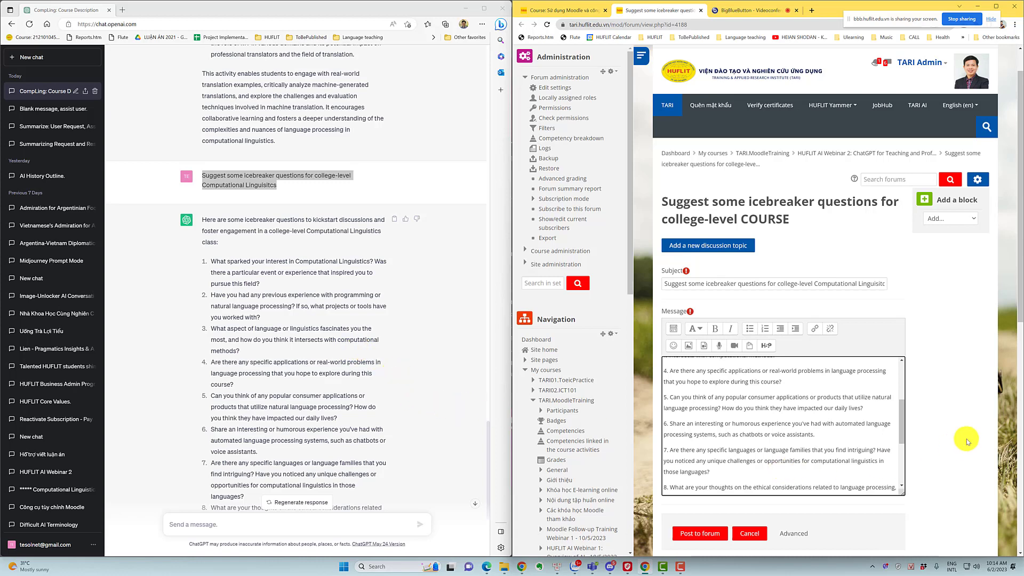
scroll(942, 411, "down", 2)
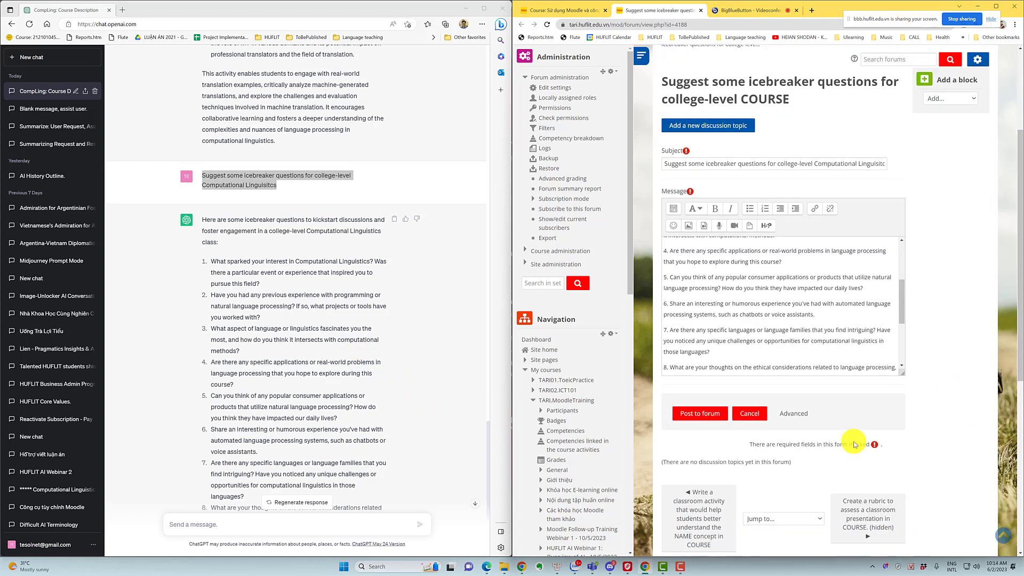
left_click(705, 419)
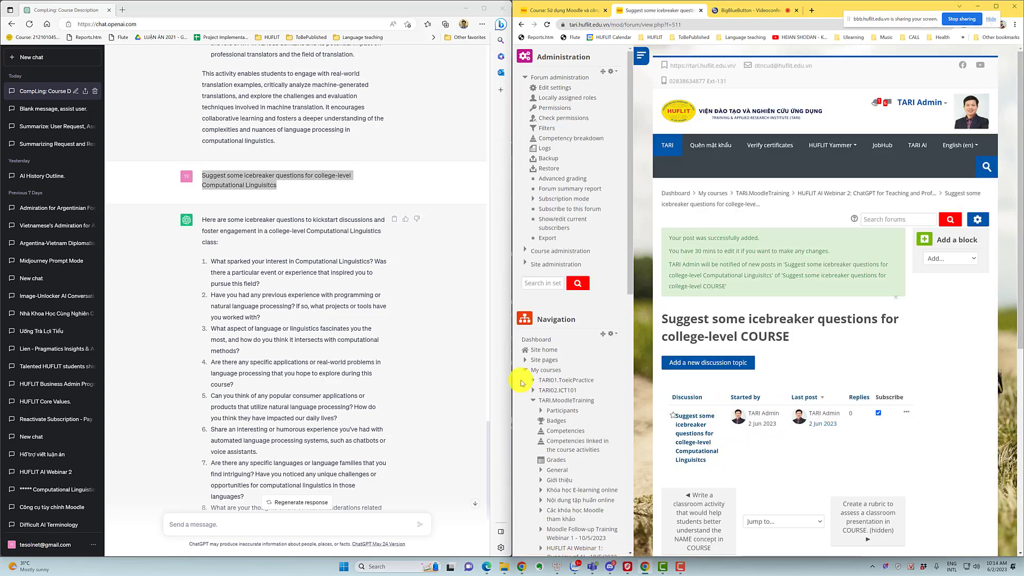
scroll(400, 335, "down", 3)
scroll(400, 335, "down", 1)
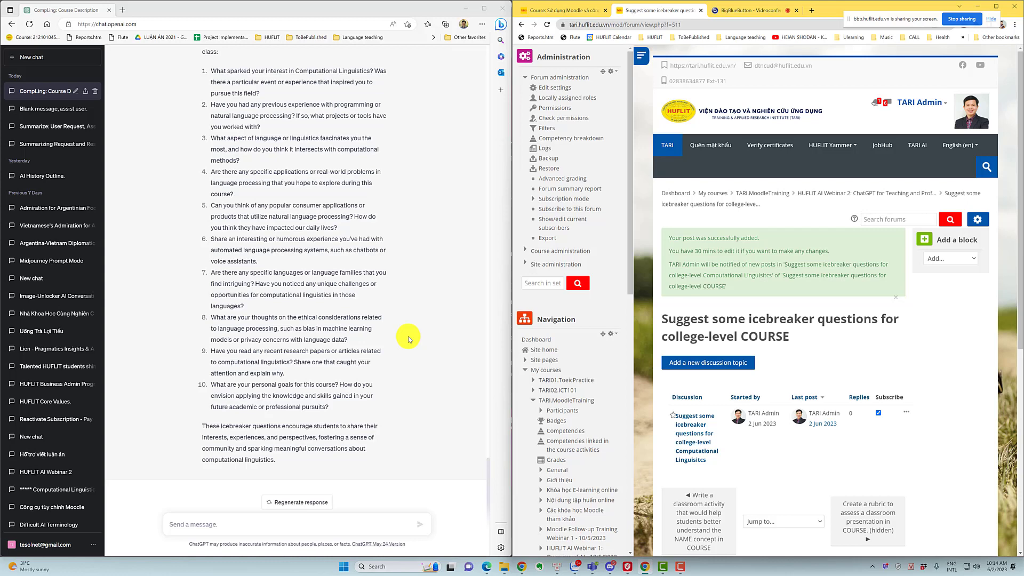
Step: Switch to the BigBlueButton videoconference and save the user names of the attendees as a file
left_click(746, 12)
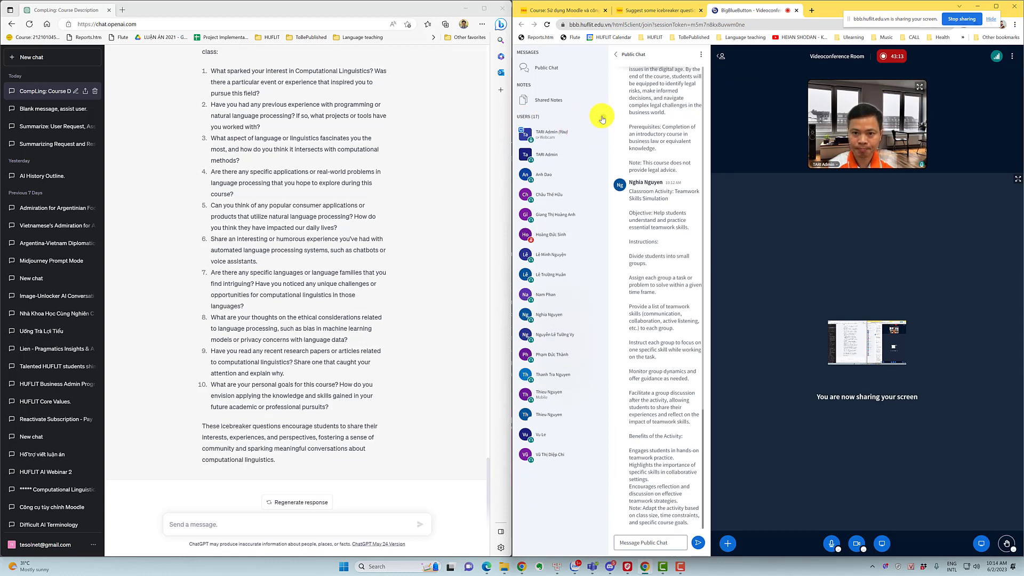
left_click(602, 118)
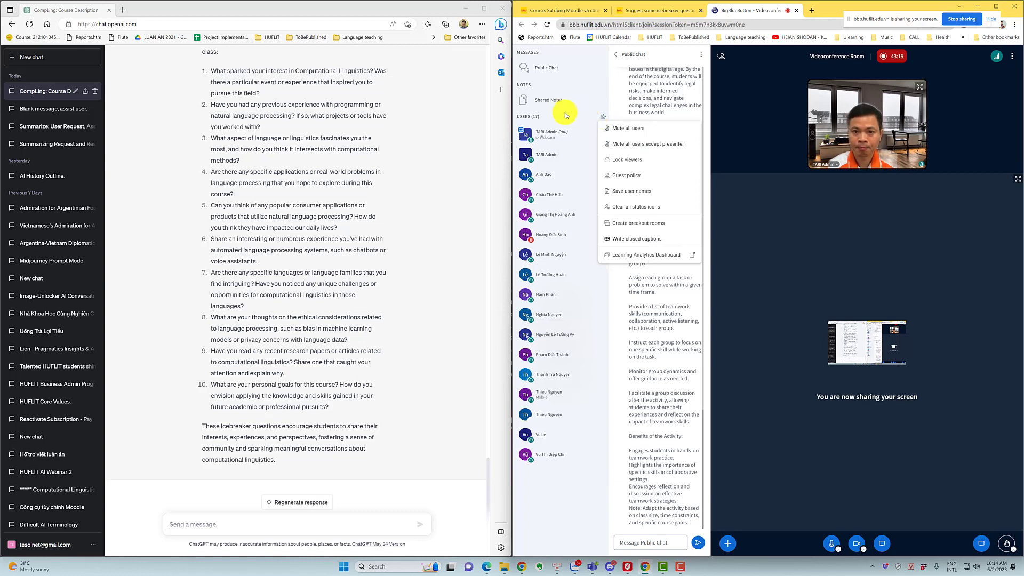
left_click(533, 114)
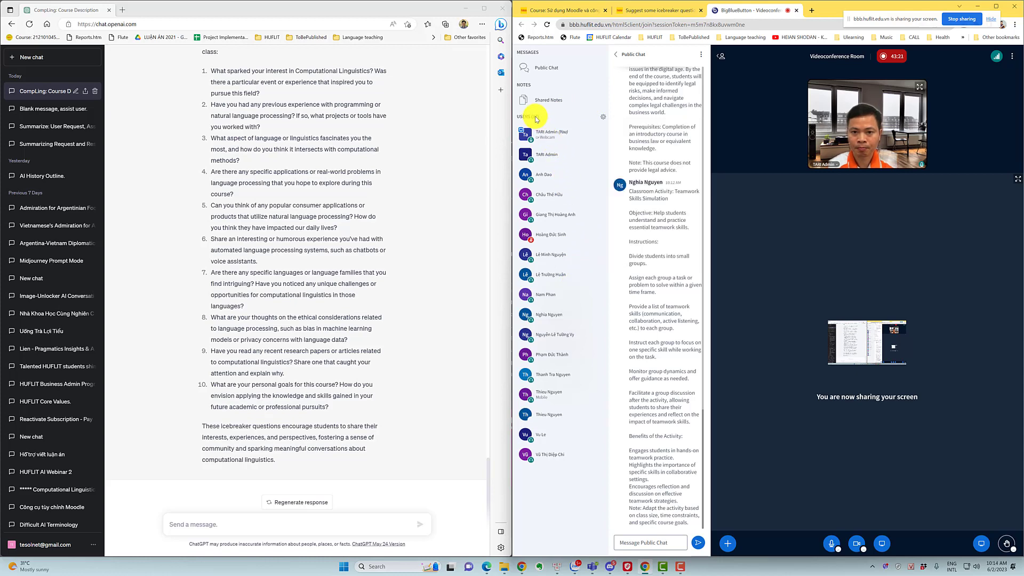
right_click(603, 118)
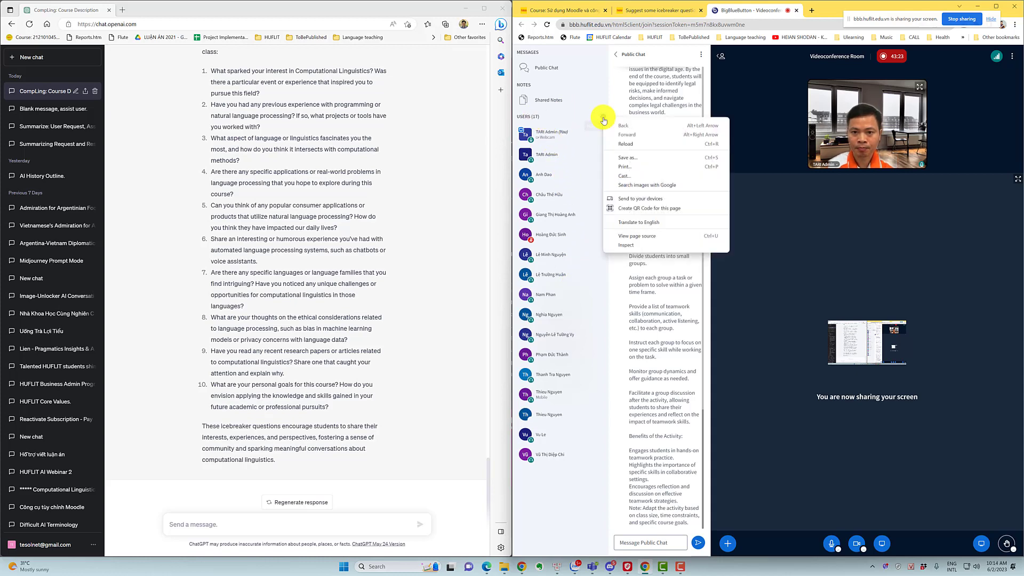
left_click(554, 122)
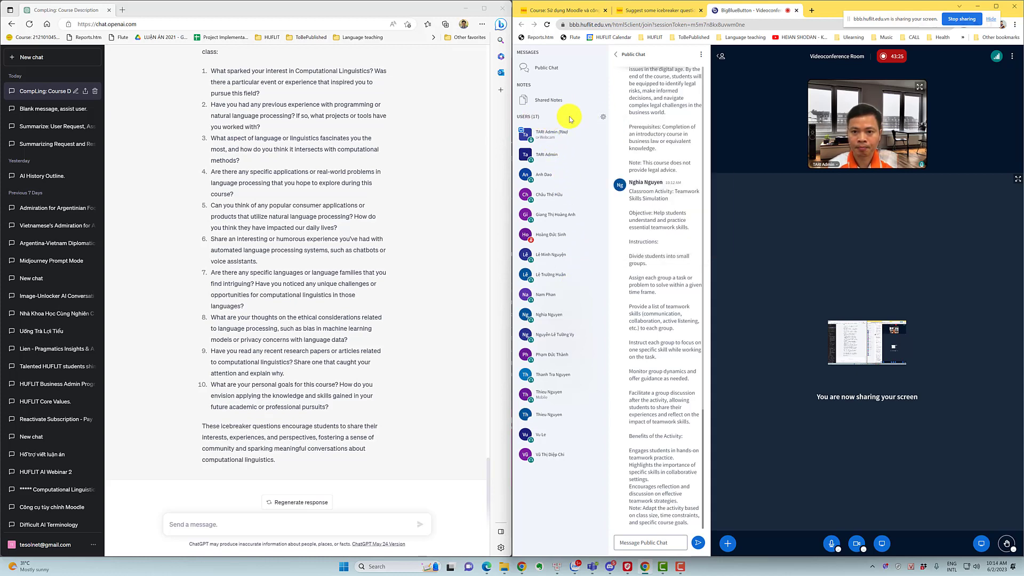
left_click(604, 117)
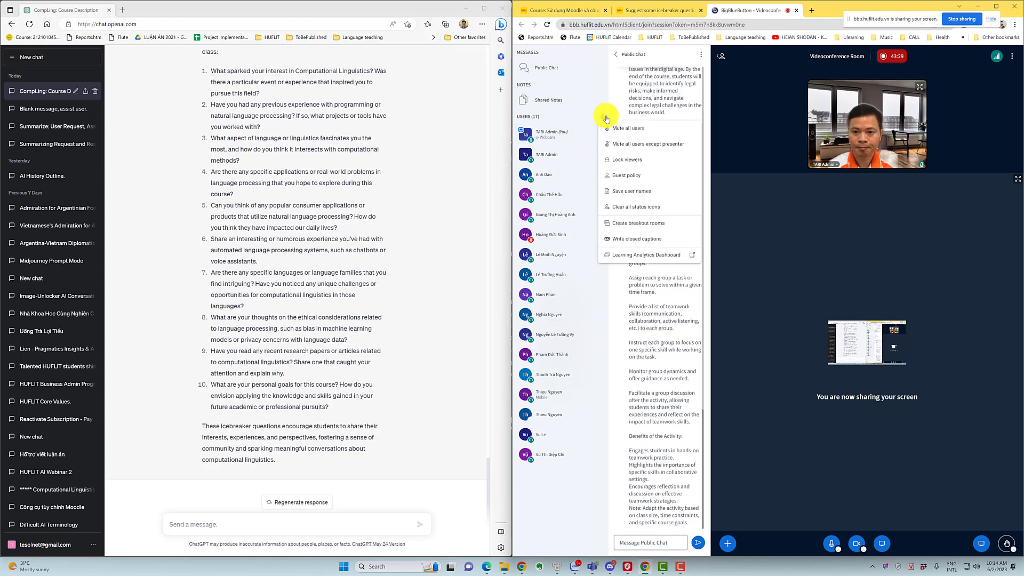
left_click(631, 194)
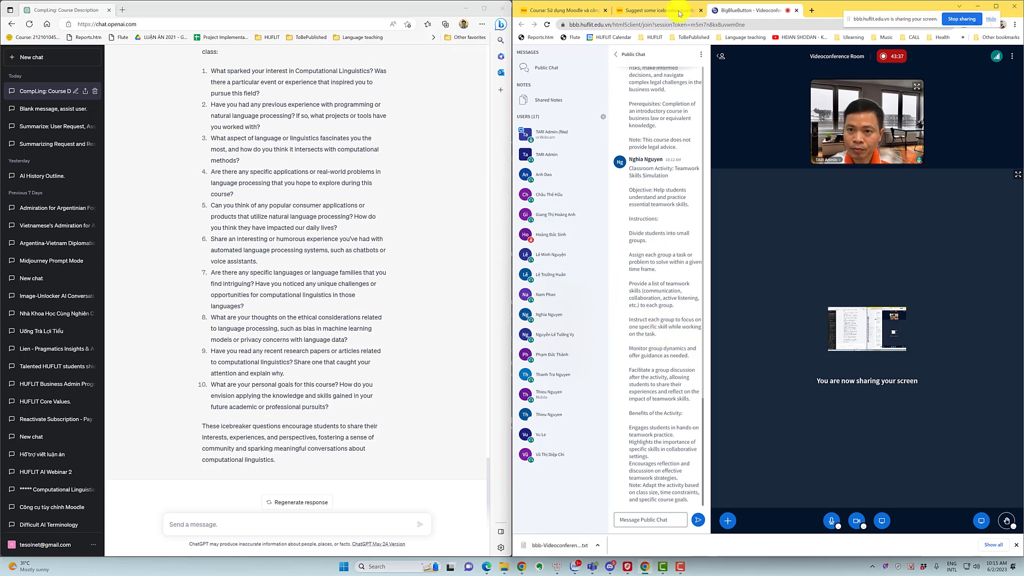
Step: Refresh the icebreaker forum, read the participant's discussion on college-level Human resource management, and return to the course page
left_click(662, 10)
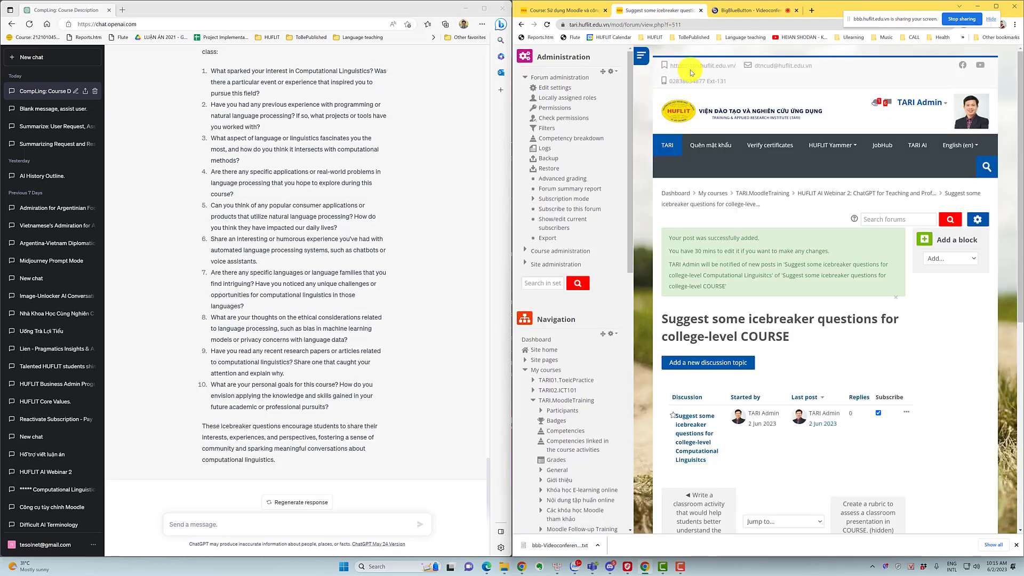
left_click(547, 24)
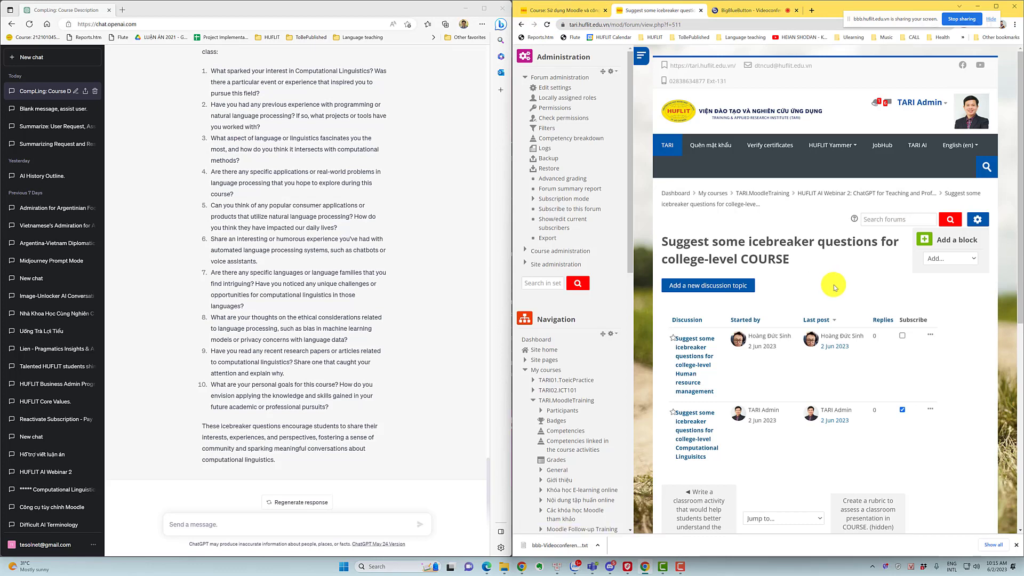
scroll(835, 288, "down", 2)
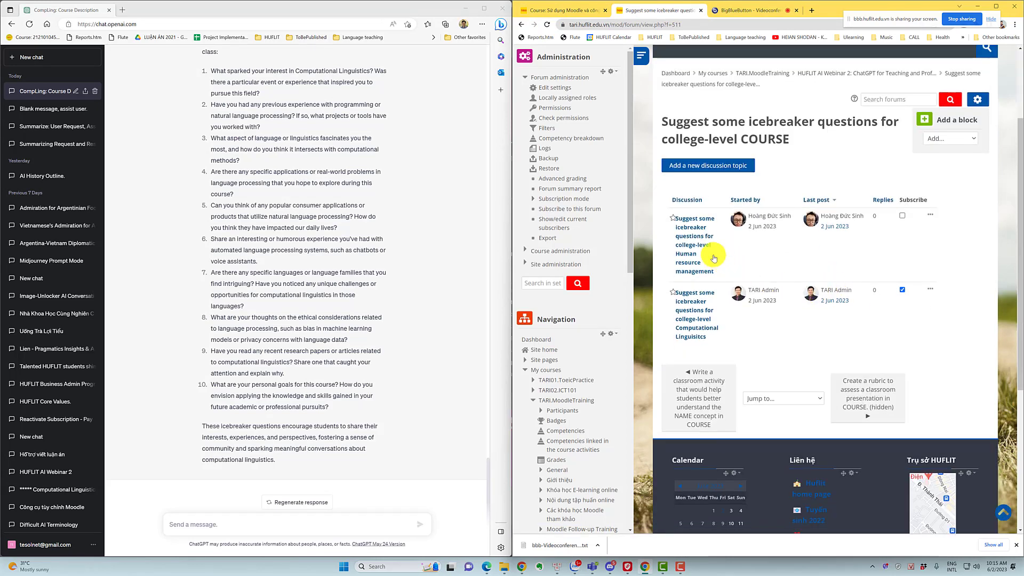
left_click(693, 241)
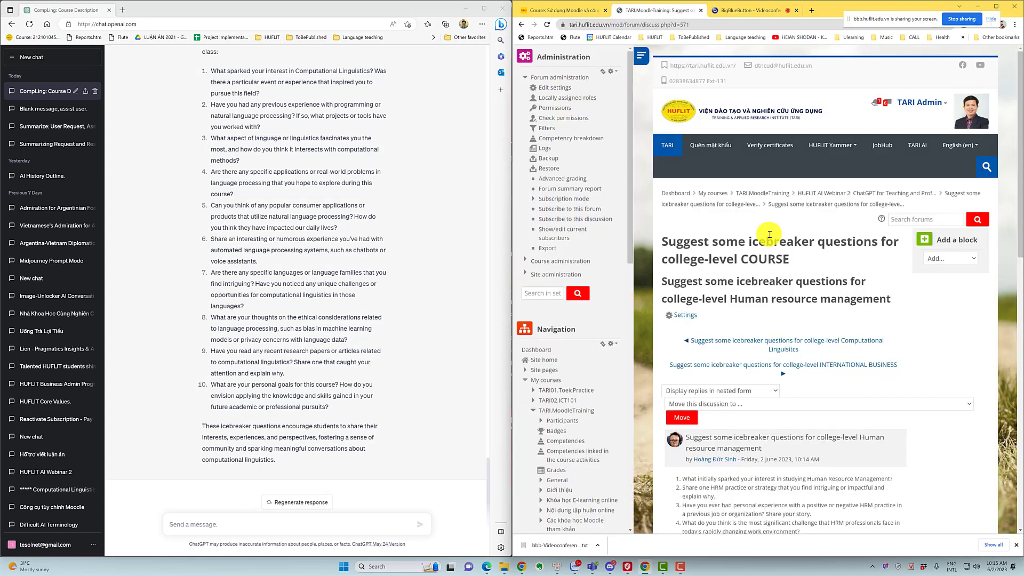
scroll(772, 240, "down", 3)
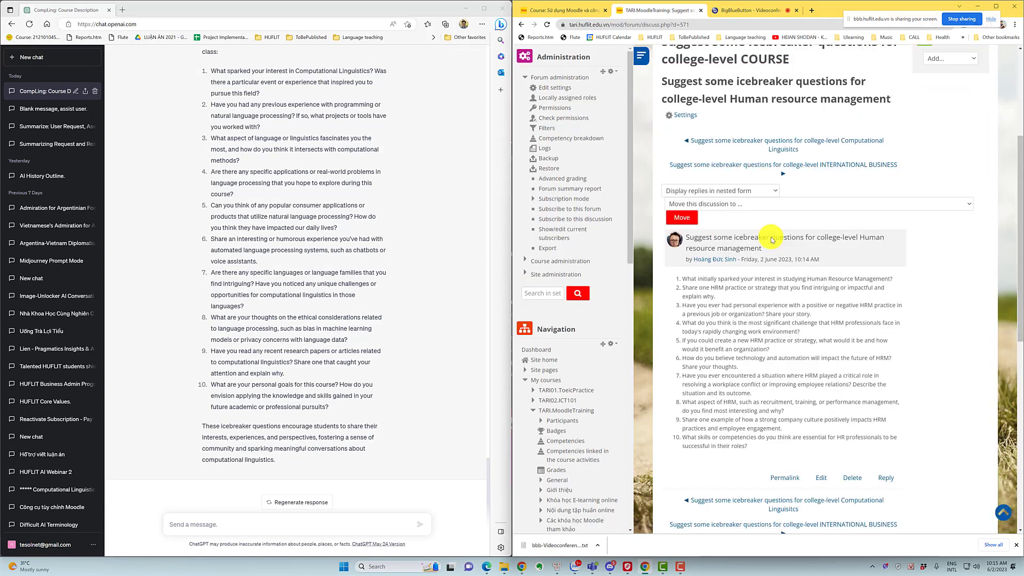
scroll(772, 240, "up", 4)
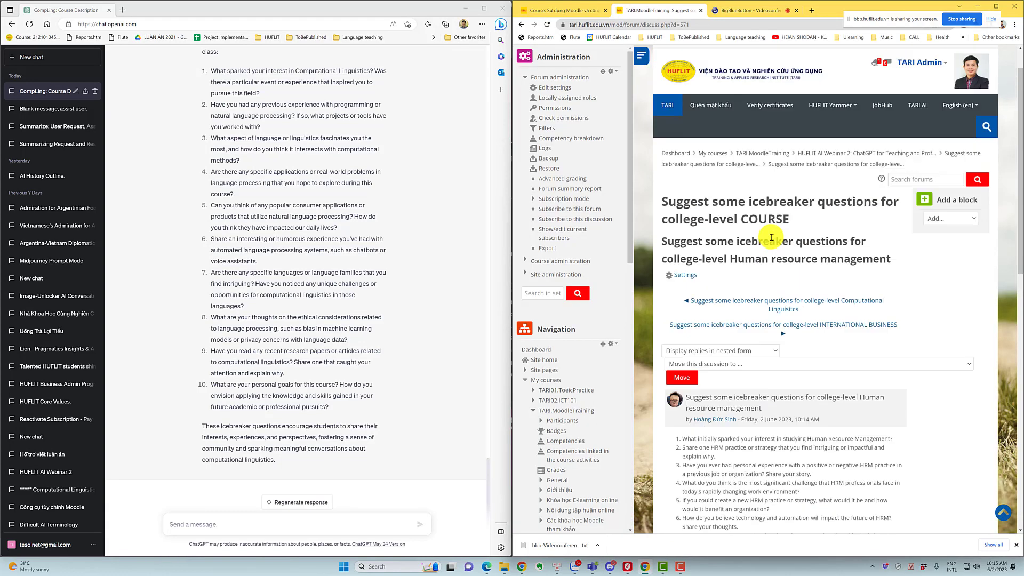
left_click(896, 196)
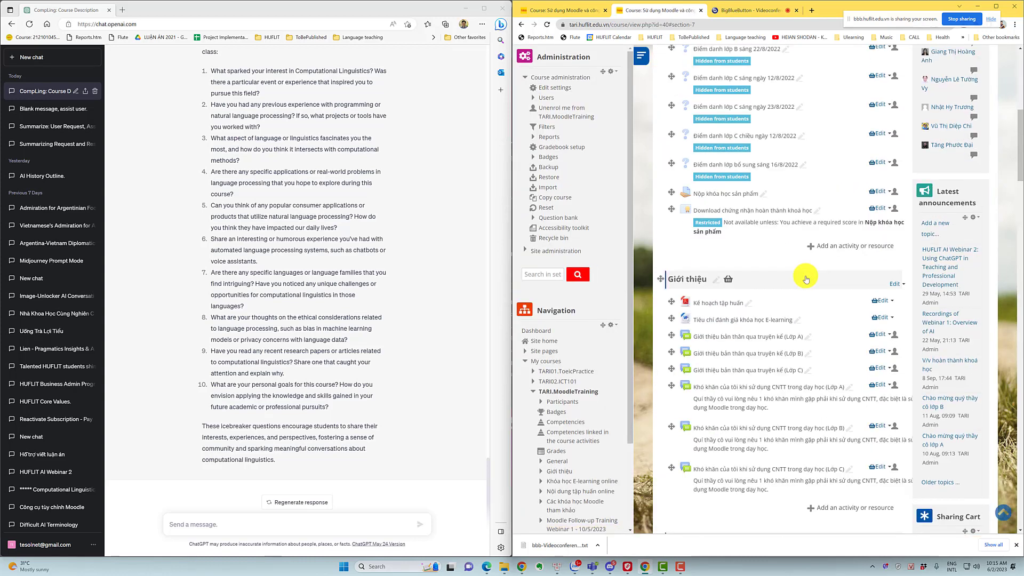
Step: Show the hidden forum "Create a rubric to assess a classroom presentation in COURSE" in the HUFLIT AI Webinar 2 section
scroll(807, 278, "down", 15)
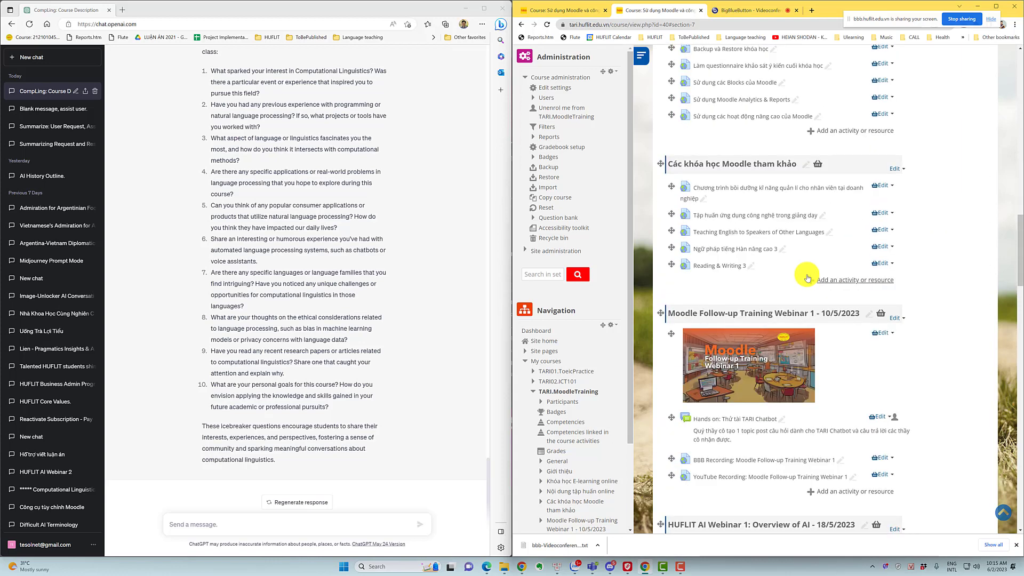
scroll(808, 278, "down", 8)
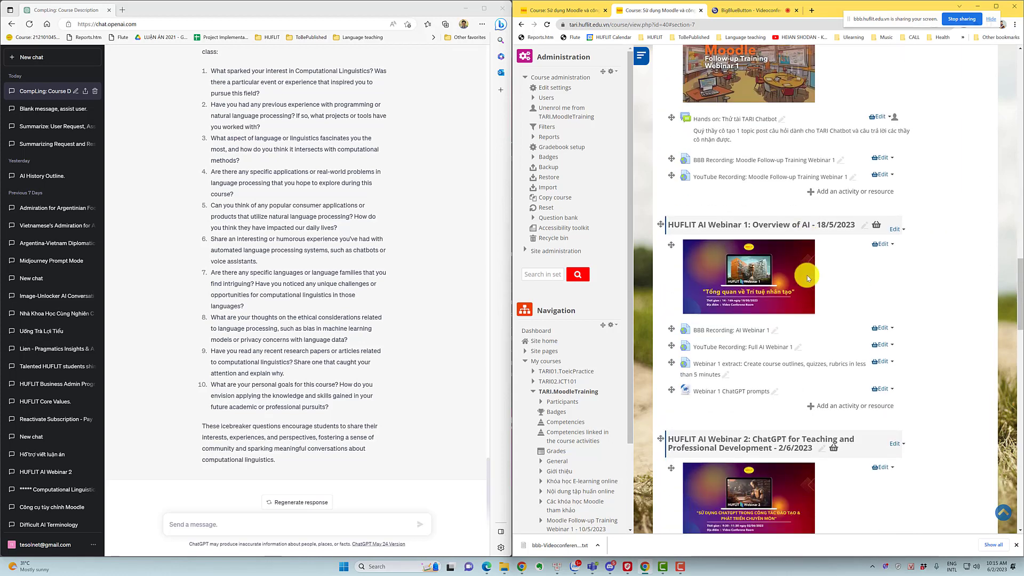
scroll(808, 278, "down", 3)
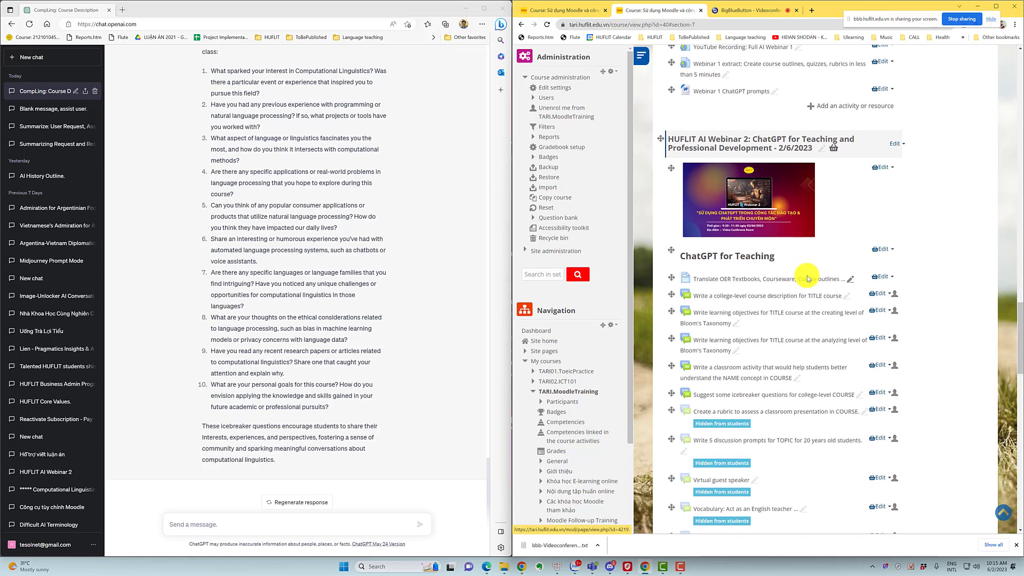
scroll(807, 278, "down", 2)
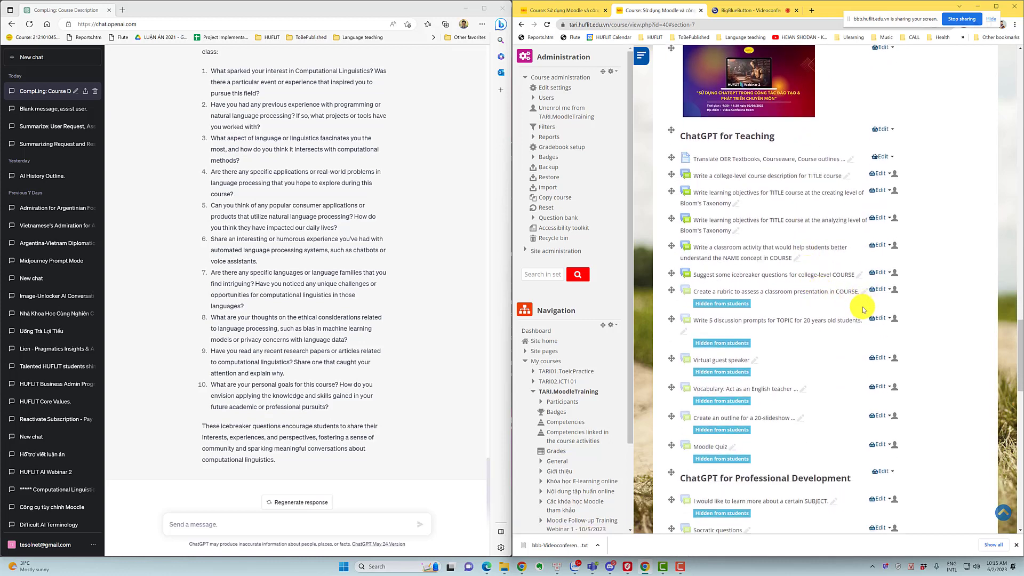
left_click(883, 291)
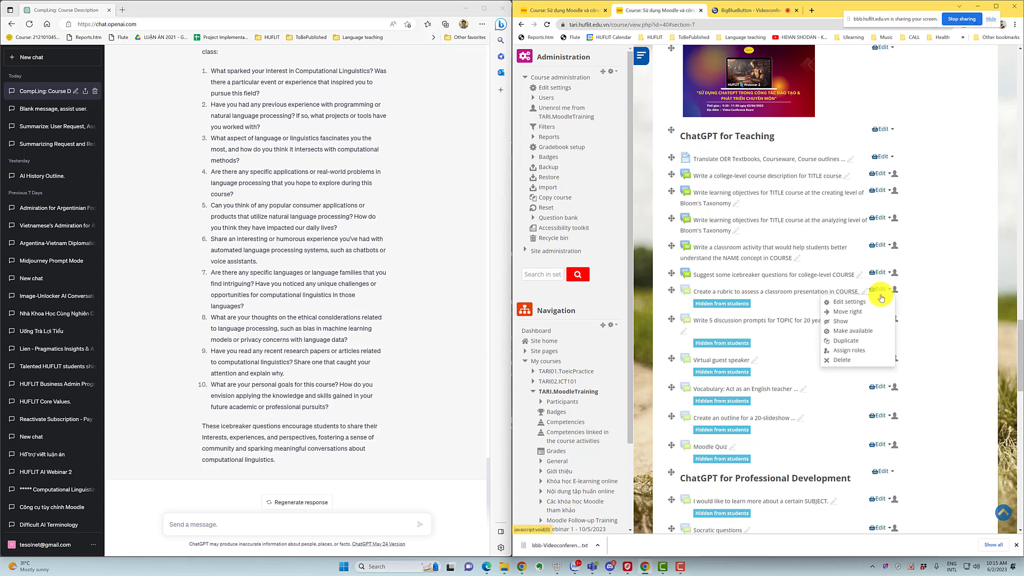
left_click(846, 322)
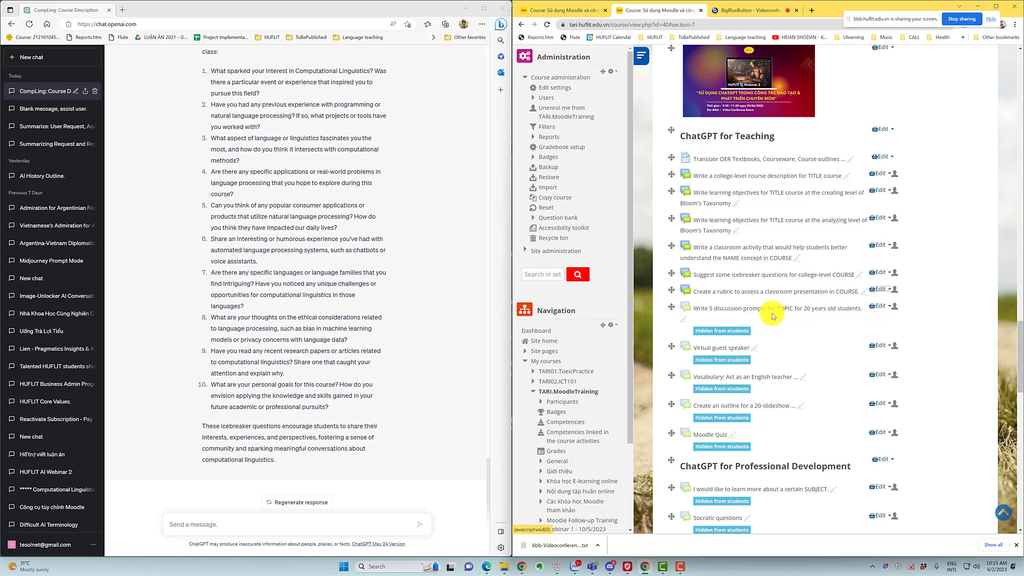
Step: Unhide the forum "Write 5 discussion prompts for TOPIC for 20 years old students" and open it in a new tab
left_click(883, 310)
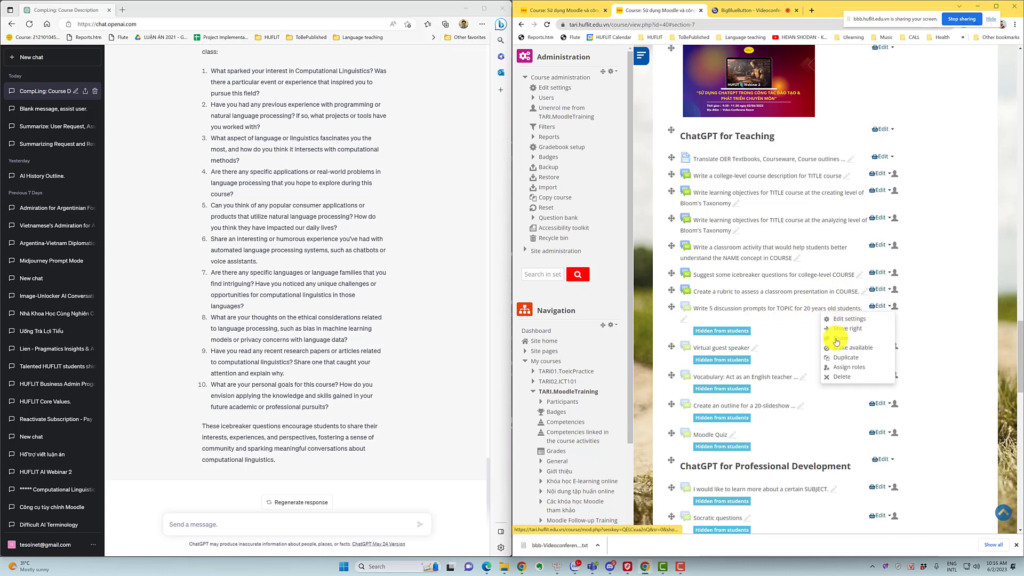
left_click(836, 341)
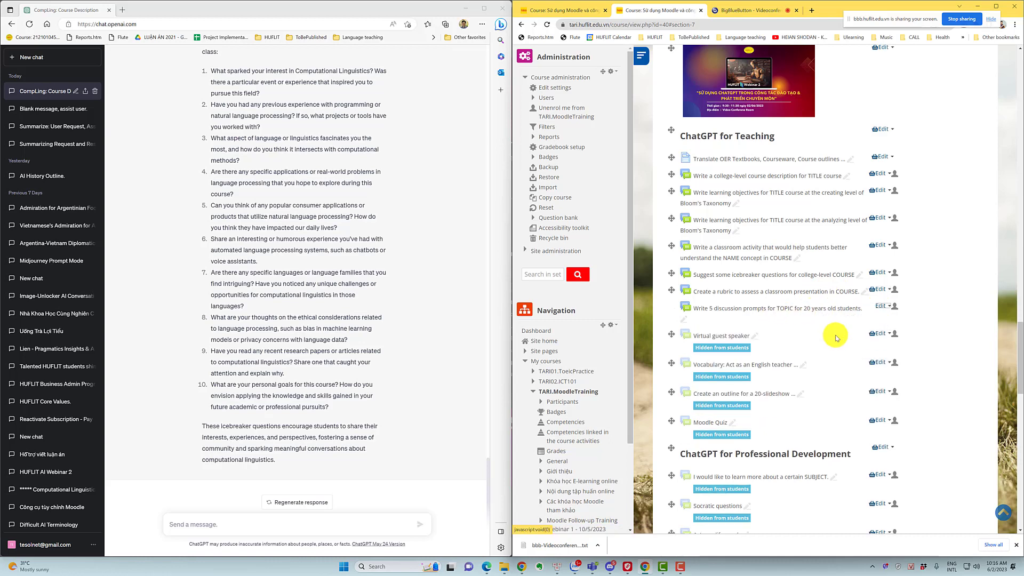
left_click(763, 309, "ctrl")
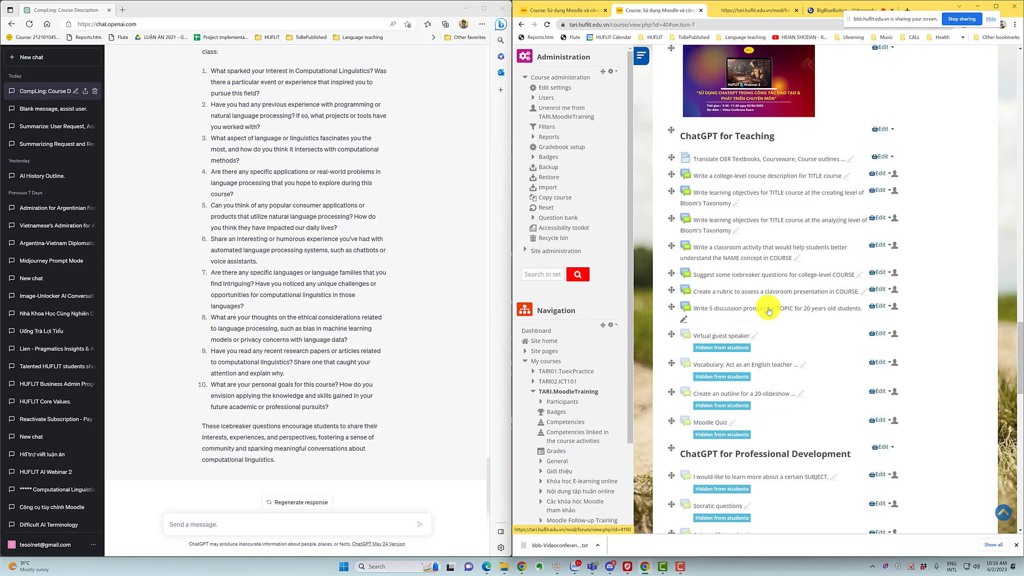
left_click(751, 10)
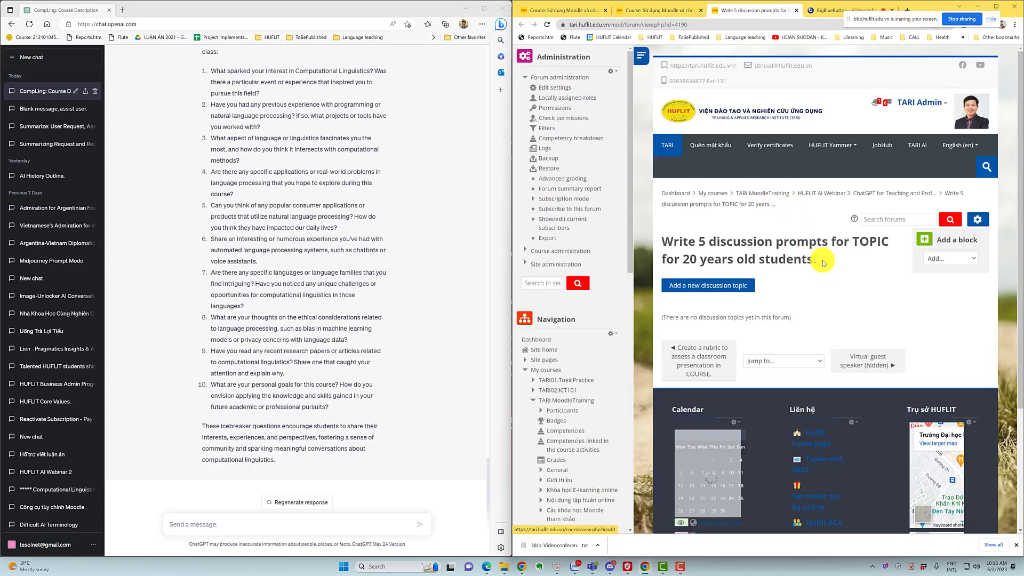
Step: Copy the forum's title "Write 5 discussion prompts for TOPIC for 20 years old students" into the ChatGPT message
left_click_drag(813, 261, 664, 241)
key("ctrl+c")
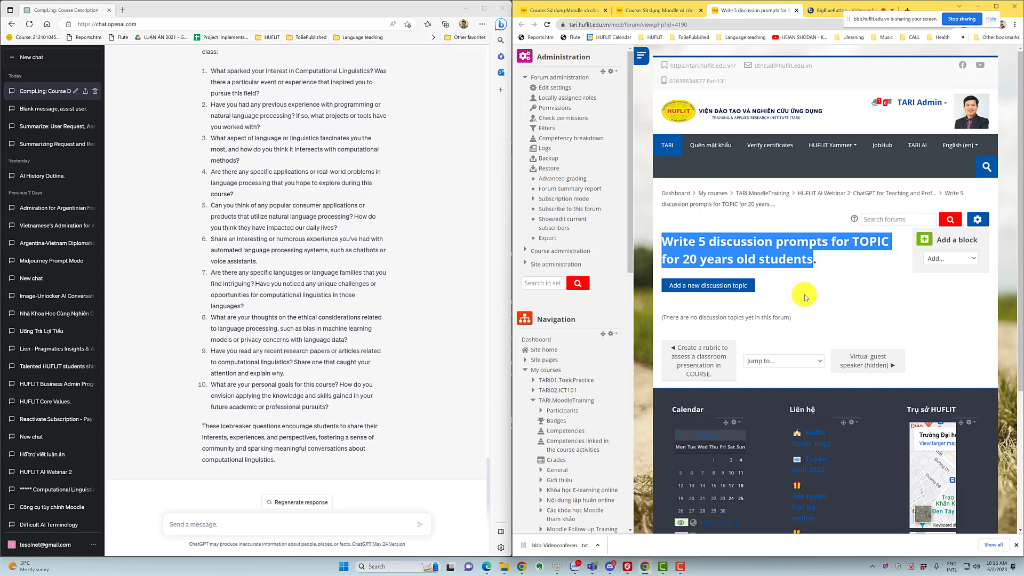
left_click(254, 525)
key("ctrl+v")
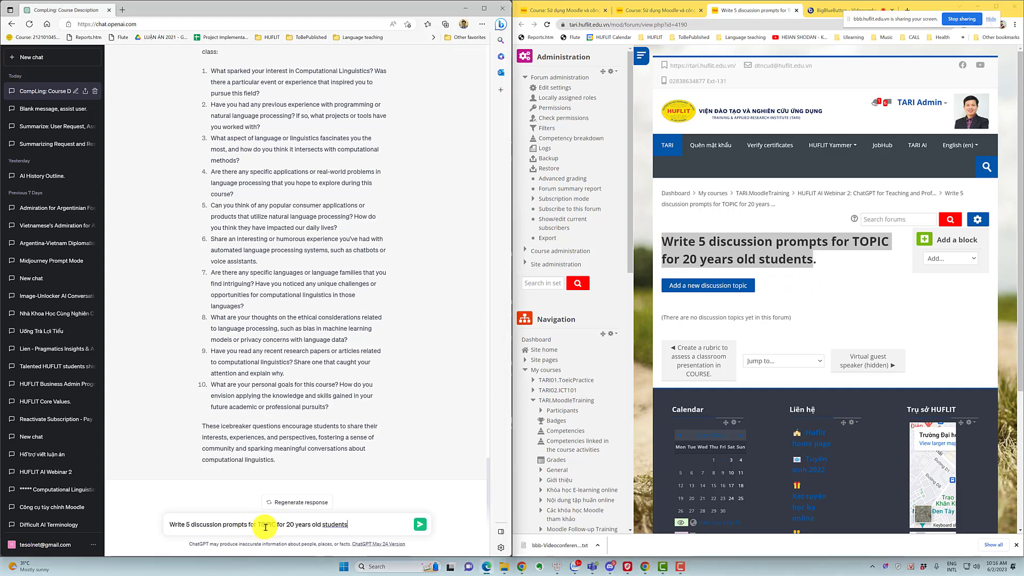
Step: Replace TOPIC in the ChatGPT prompt with "Sentiment Analysis of Computational Linguistics" and send it
left_click_drag(277, 524, 259, 527)
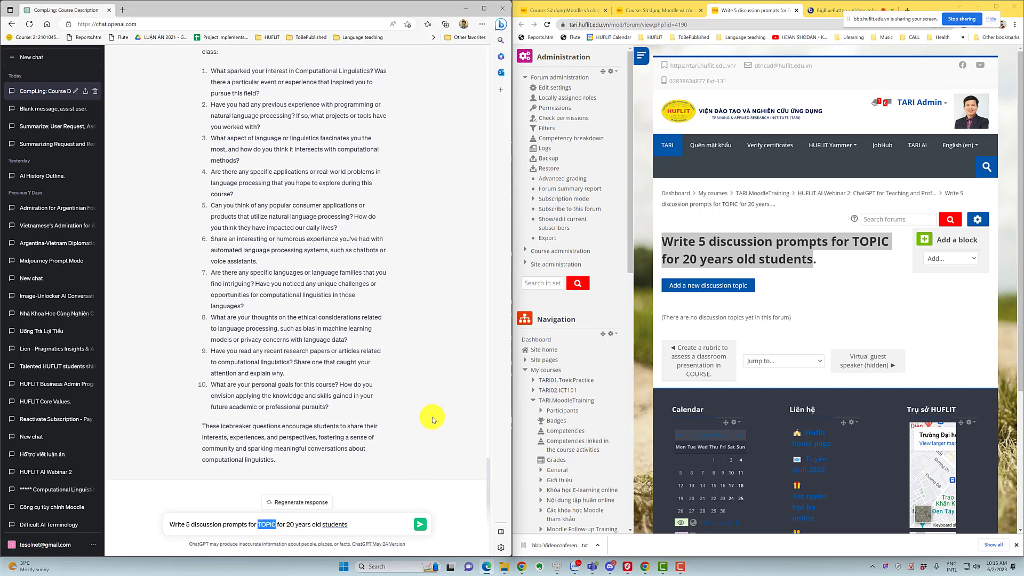
type("Compu")
type("tal")
type("ional Lin")
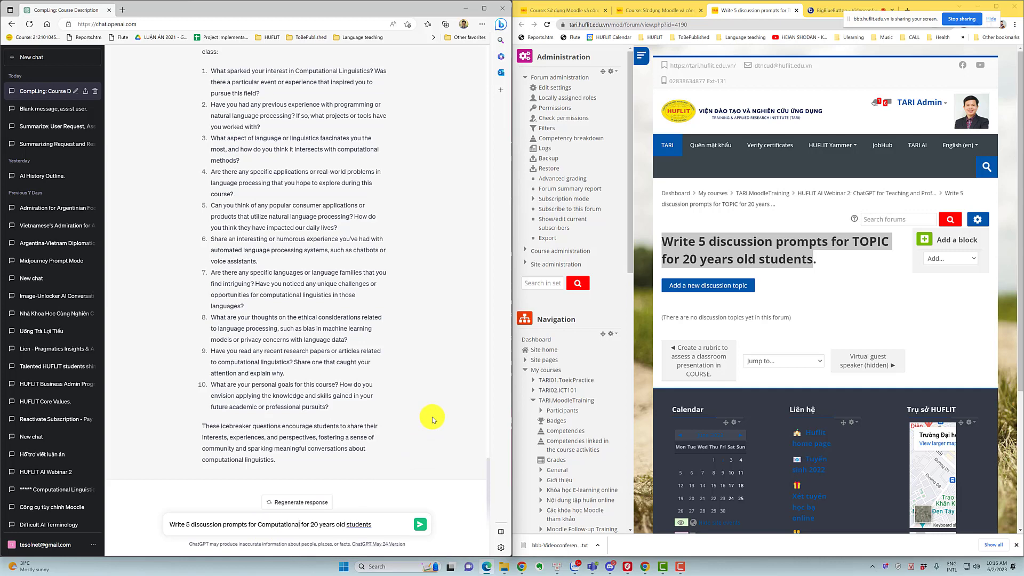
type("guistics")
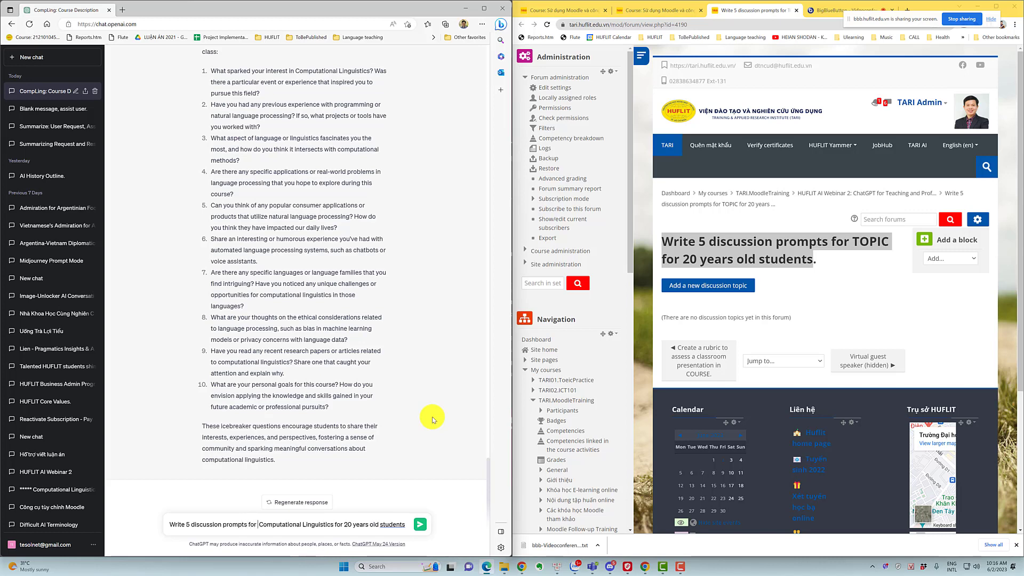
type("Sentiment ")
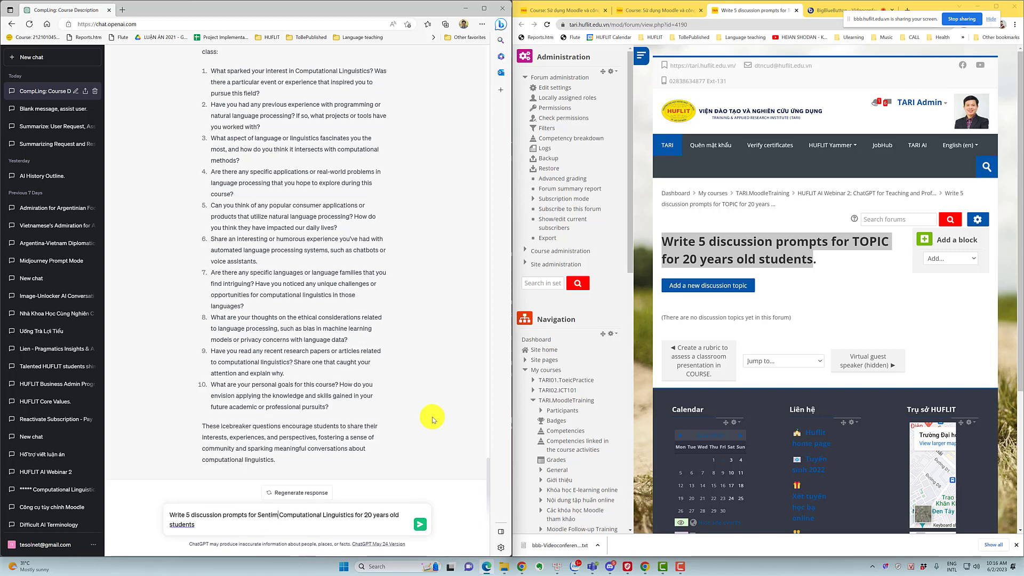
type("An")
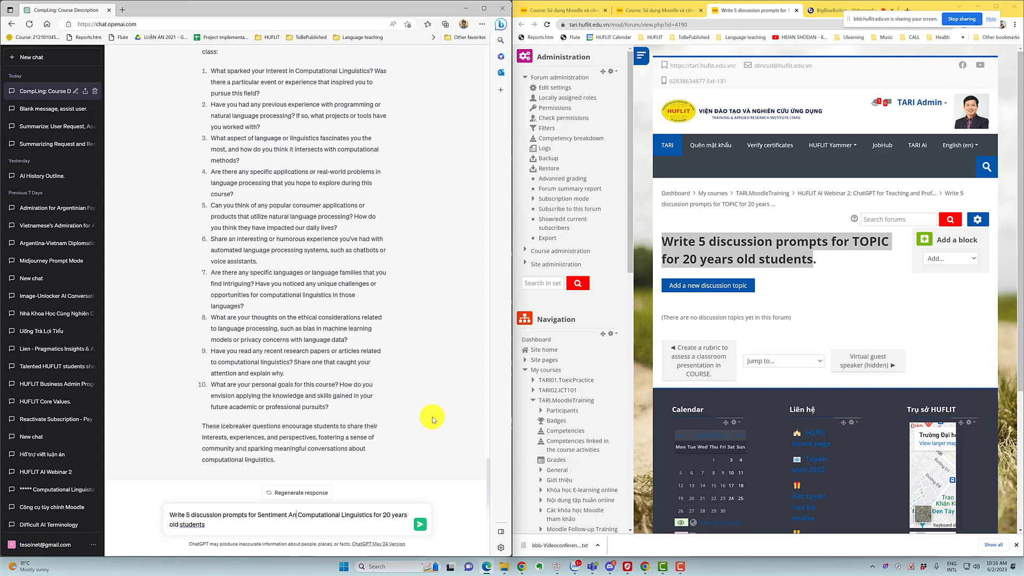
key("BackSpace")
key("BackSpace")
type("Analysis of")
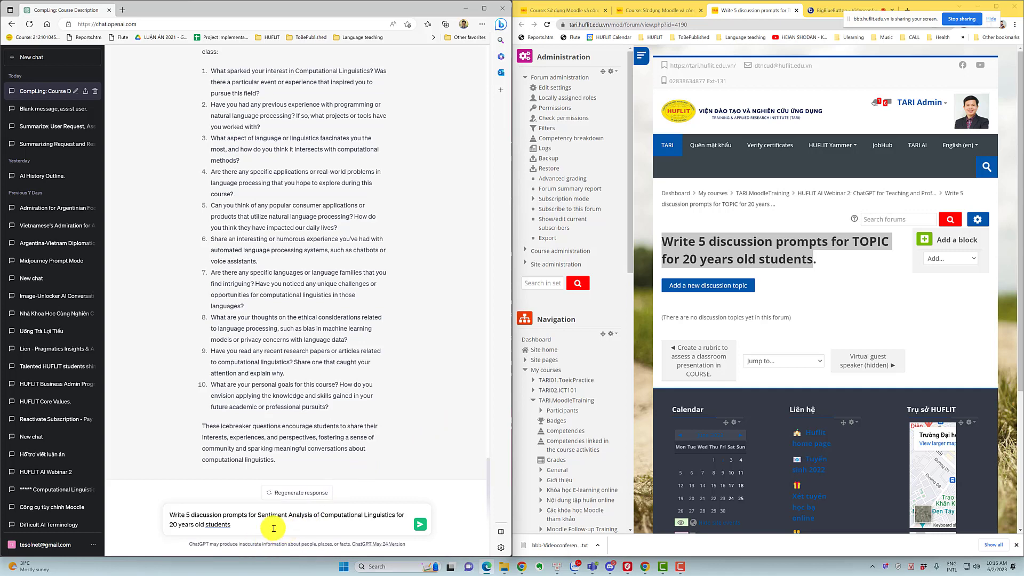
left_click(420, 521)
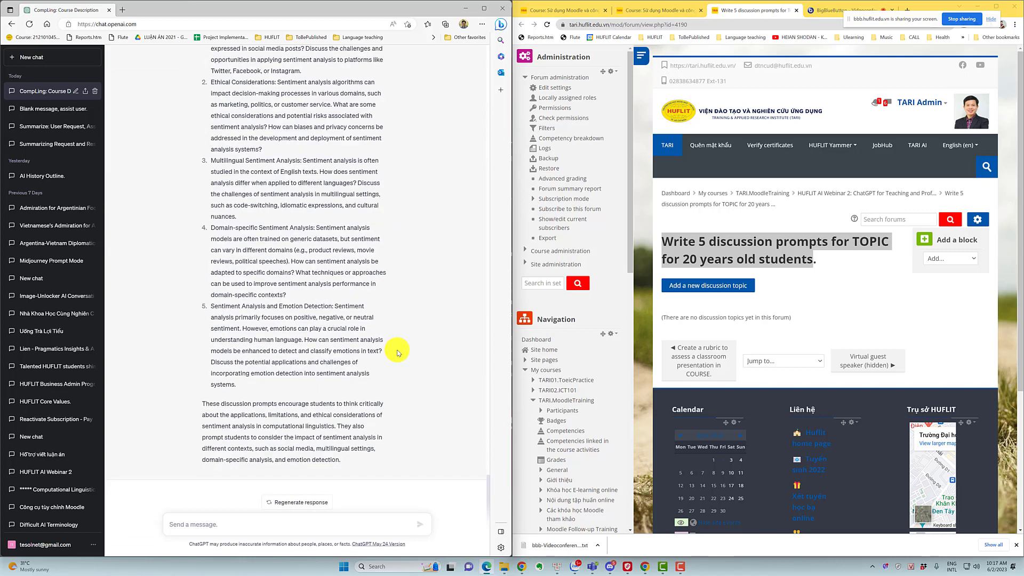
Step: Start a new forum discussion with the subject "Write 5 discussion prompts for Sentiment Analysis of Computational Linguistics for 20 years old students"
scroll(396, 350, "up", 6)
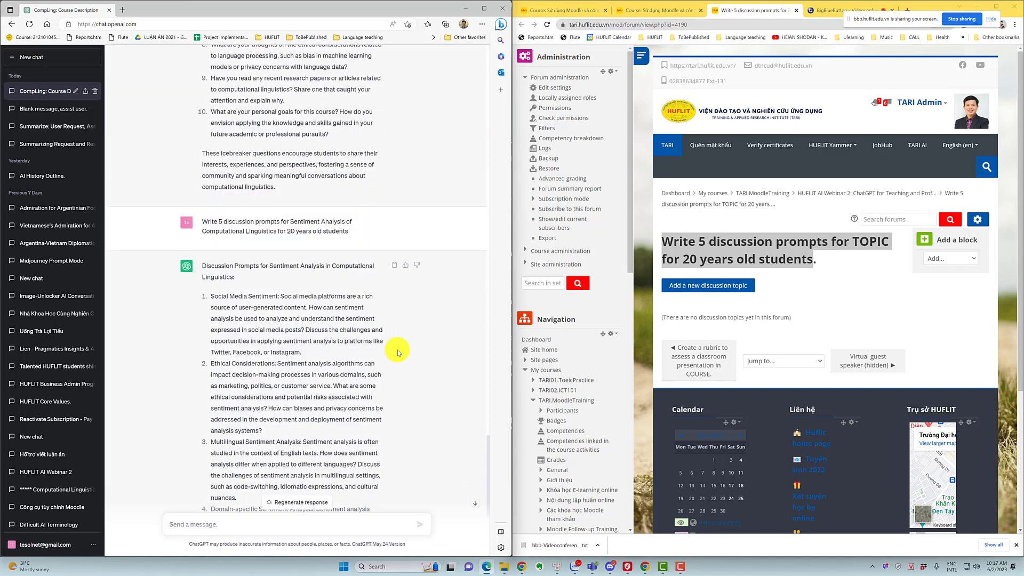
left_click_drag(352, 260, 205, 247)
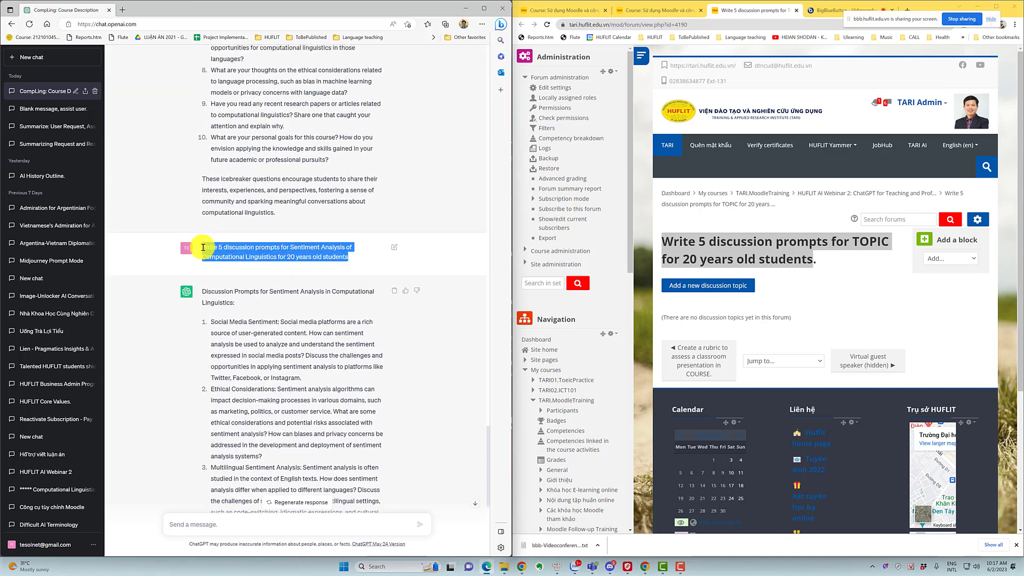
left_click(770, 289)
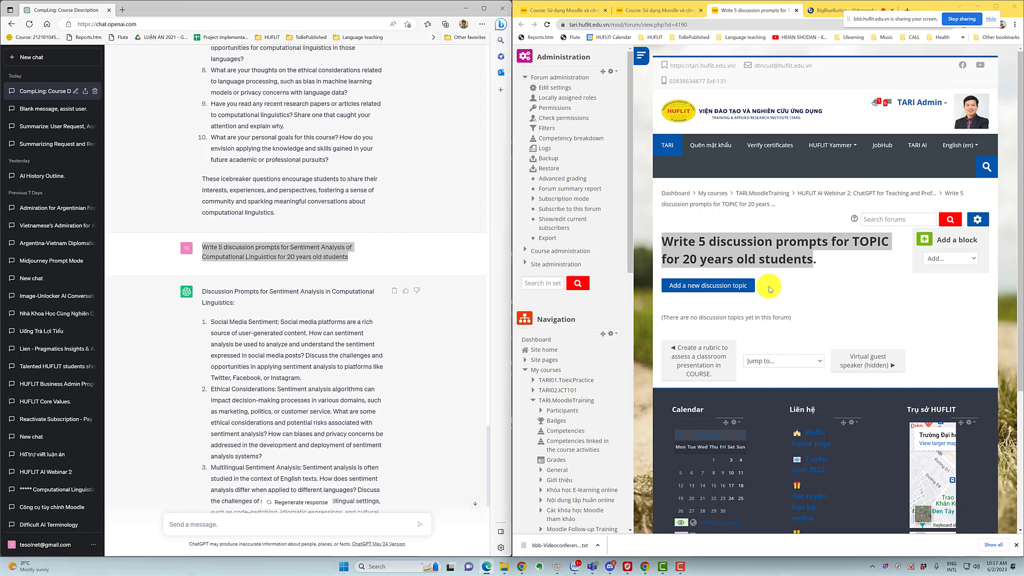
left_click(722, 285)
left_click(729, 319)
type("Write 5 discussion prompts for Sentiment Analysis of Computational Linguistics for 20 years old students")
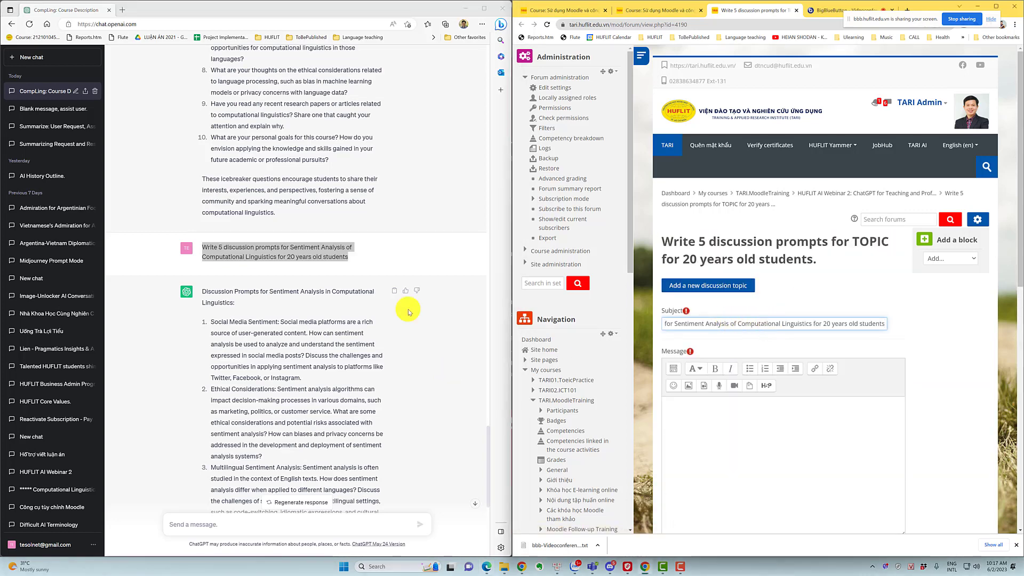
Step: Copy ChatGPT's sentiment analysis discussion prompts into the discussion's message and post it to the forum
left_click(396, 295)
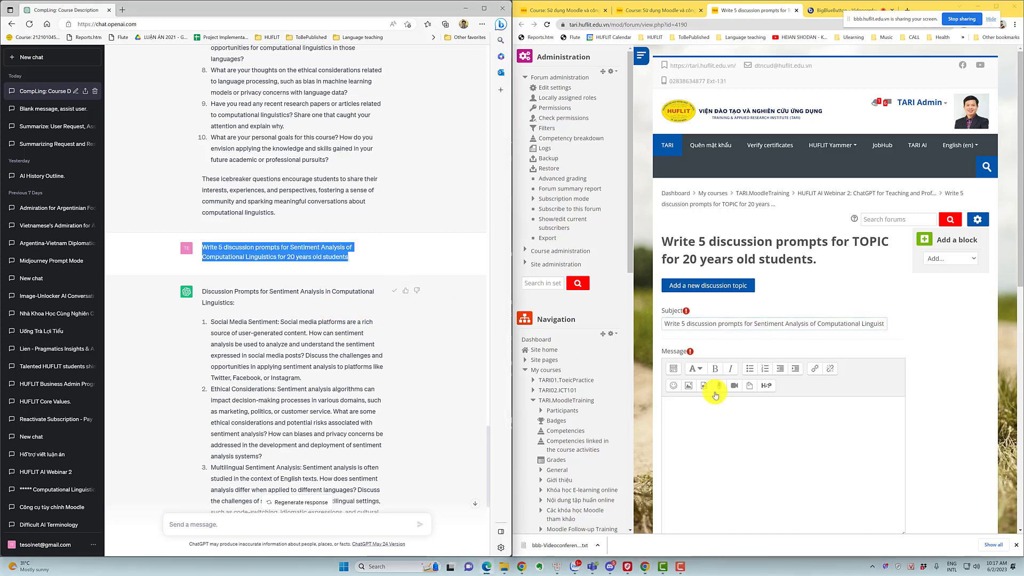
left_click(690, 412)
key("ctrl+v")
scroll(832, 397, "down", 3)
scroll(836, 403, "down", 1)
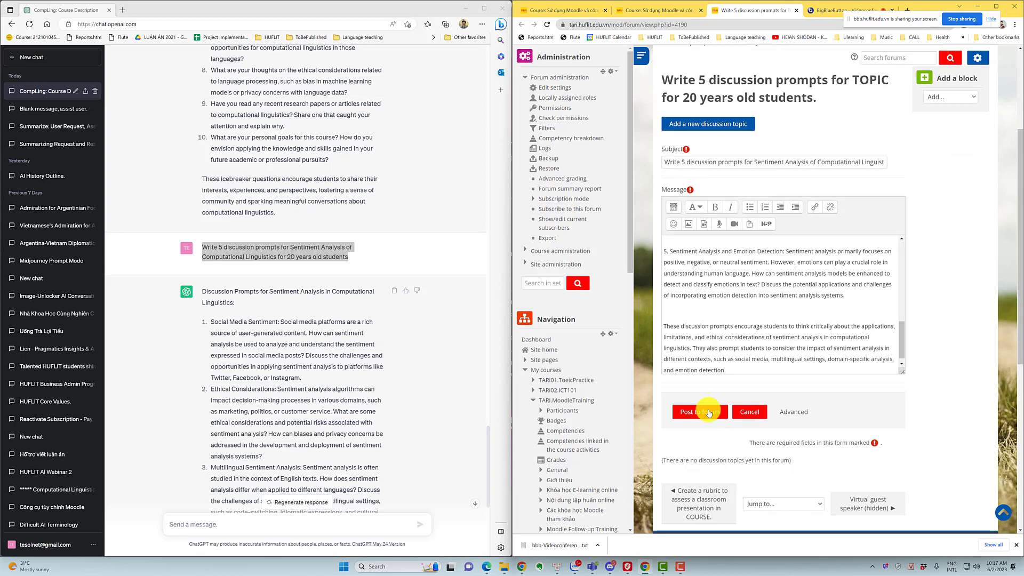
left_click(703, 413)
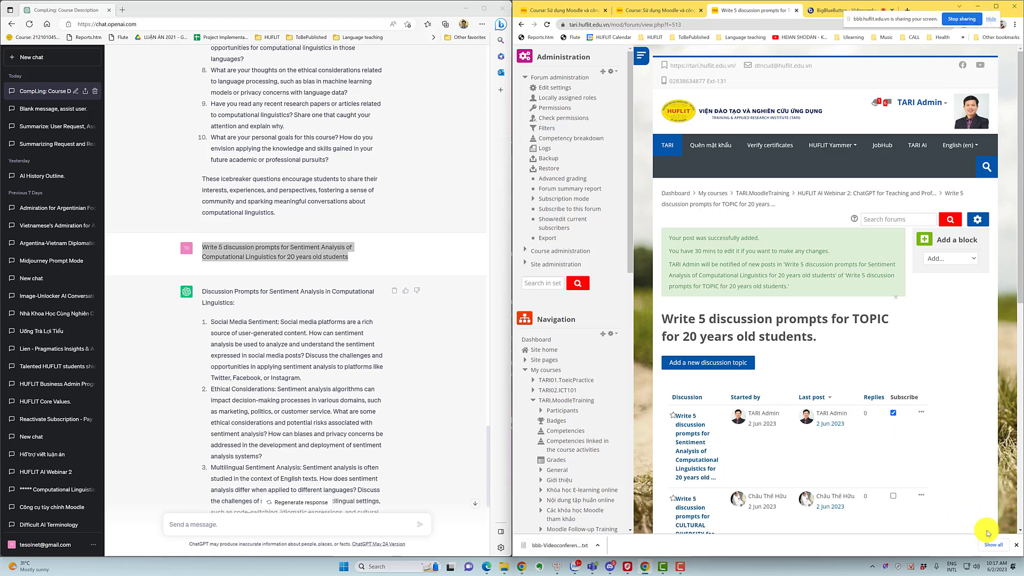
Step: Review the list of discussions in the discussion prompts forum and return to the course page
left_click(1012, 546)
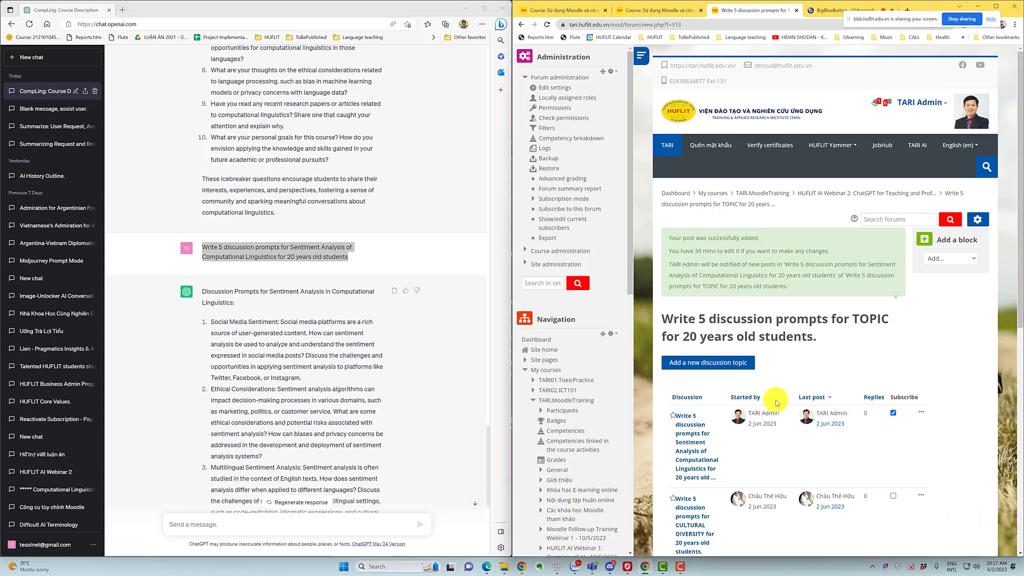
scroll(830, 346, "down", 2)
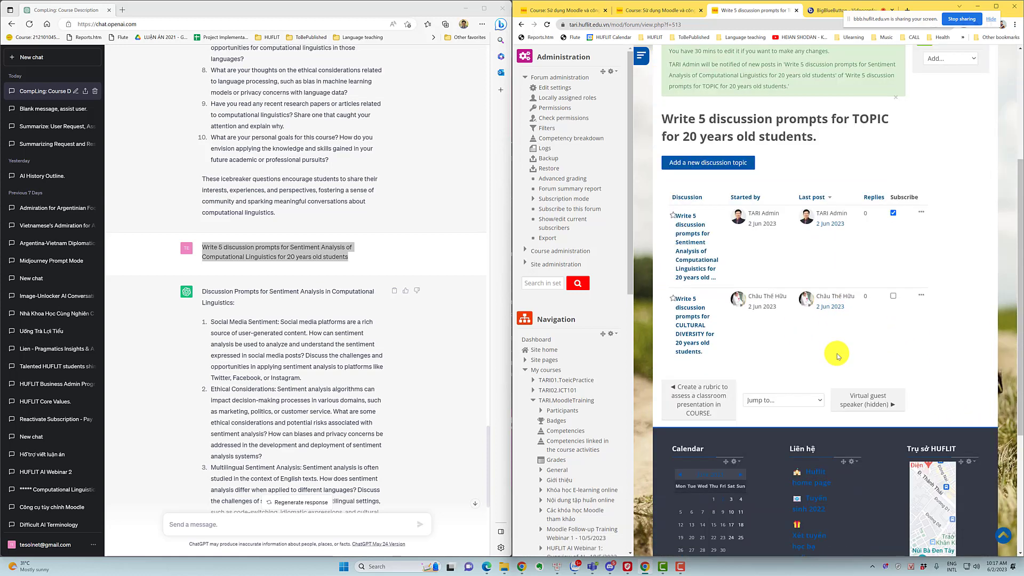
scroll(838, 356, "up", 2)
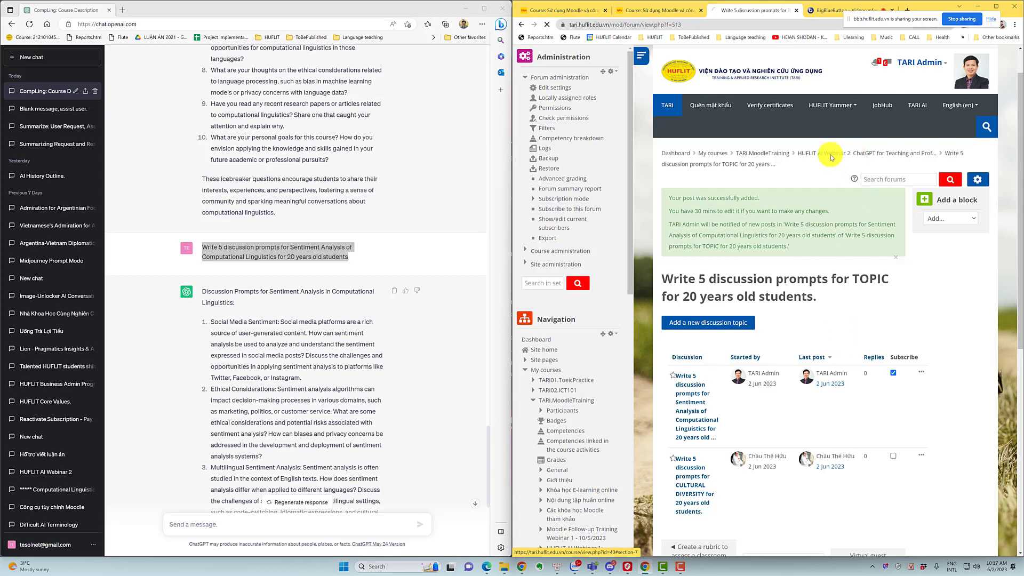
left_click(854, 154)
left_click(702, 11)
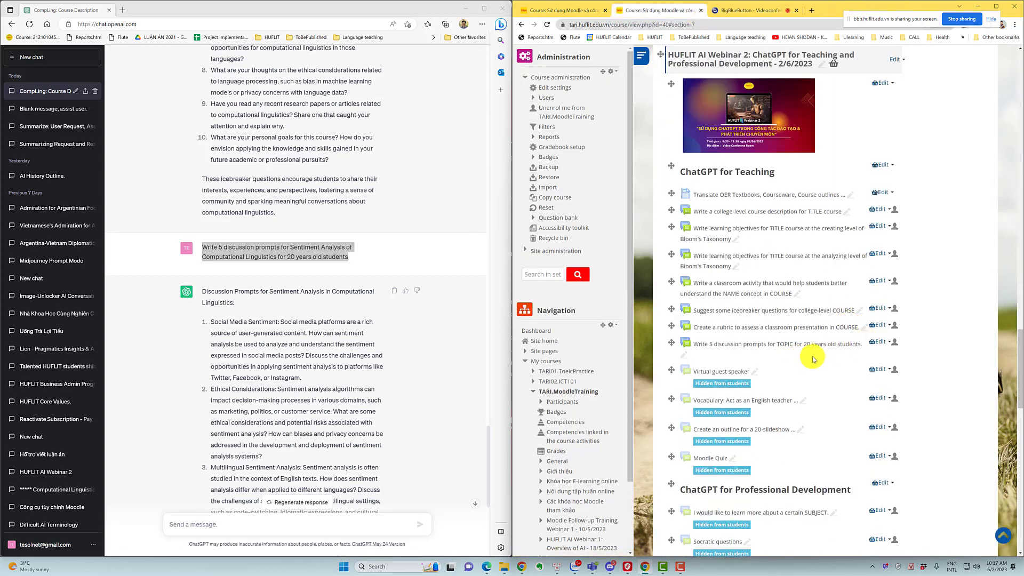
Step: Unhide the "Virtual guest speaker" forum under ChatGPT for Teaching and open it in a new tab
scroll(814, 360, "down", 1)
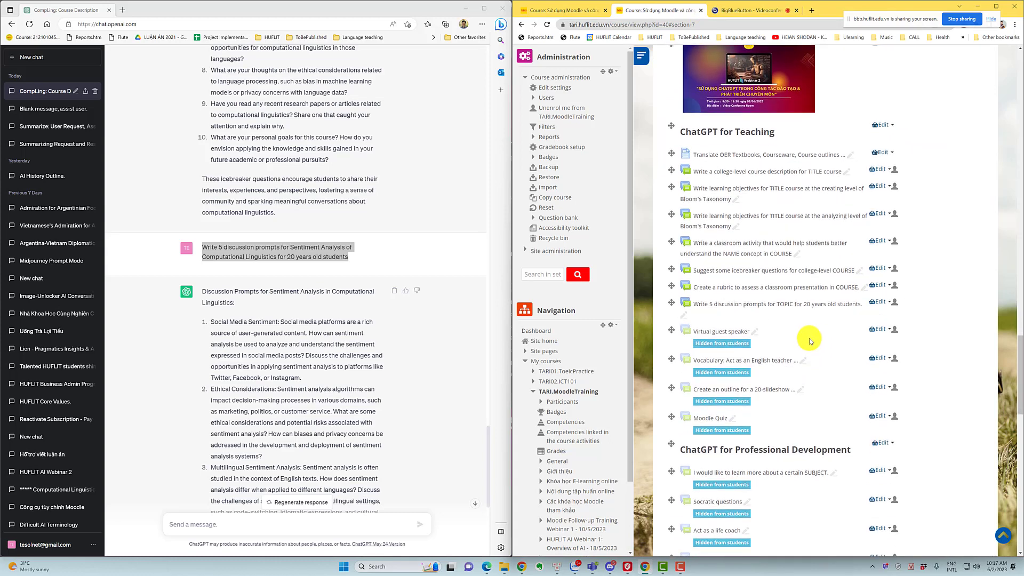
scroll(809, 342, "down", 1)
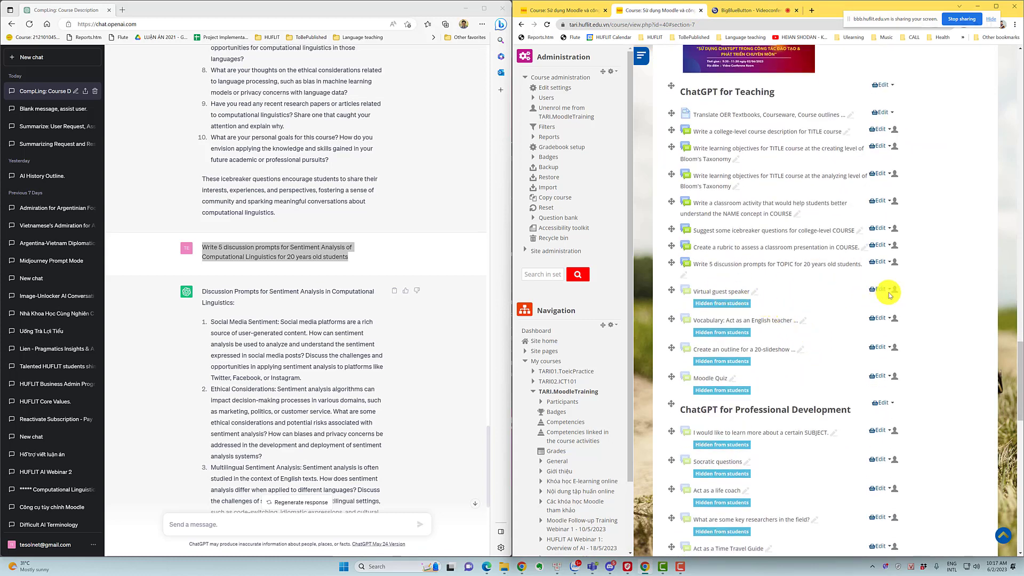
left_click(881, 289)
left_click(847, 322)
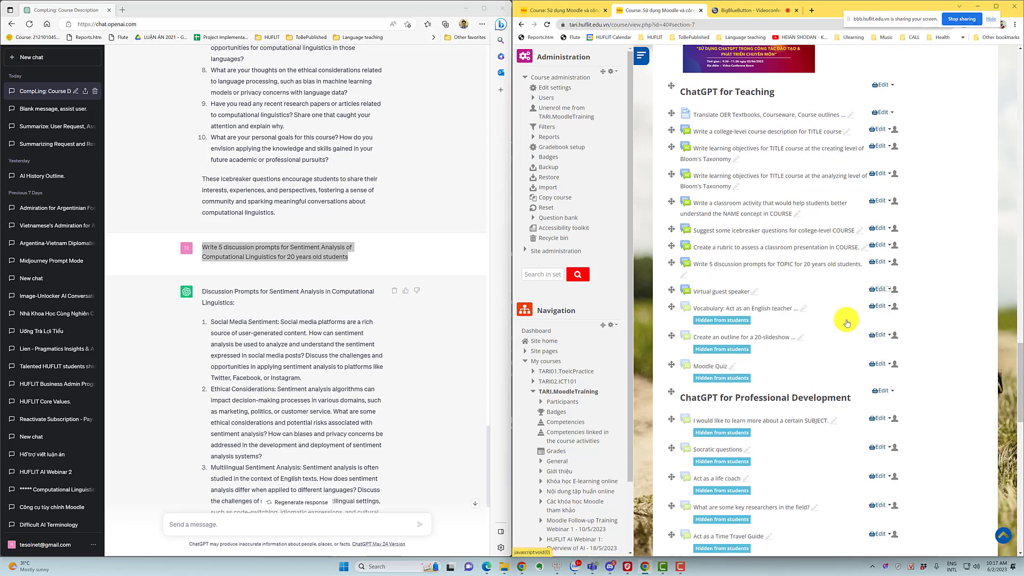
middle_click(725, 293)
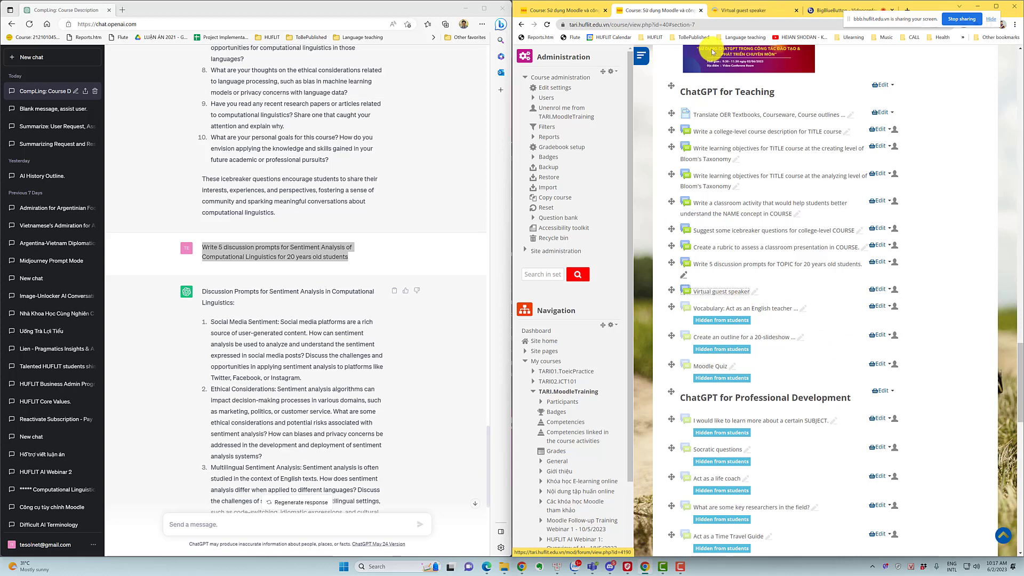
left_click(740, 10)
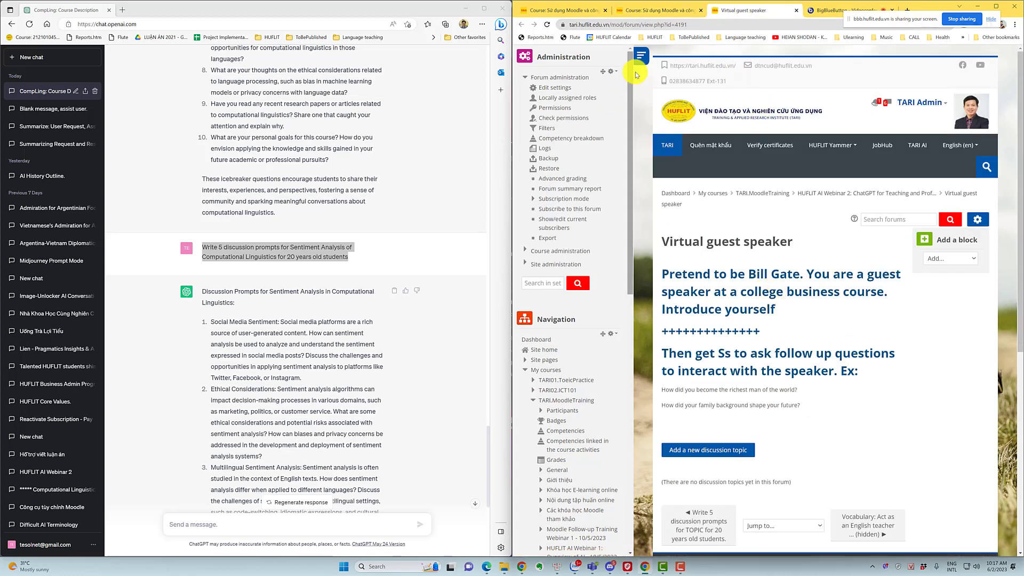
Step: Copy the forum's prompt "Pretend to be Bill Gate. You are a guest speaker at a college business course. Introduce yourself" into ChatGPT and send it
left_click(643, 55)
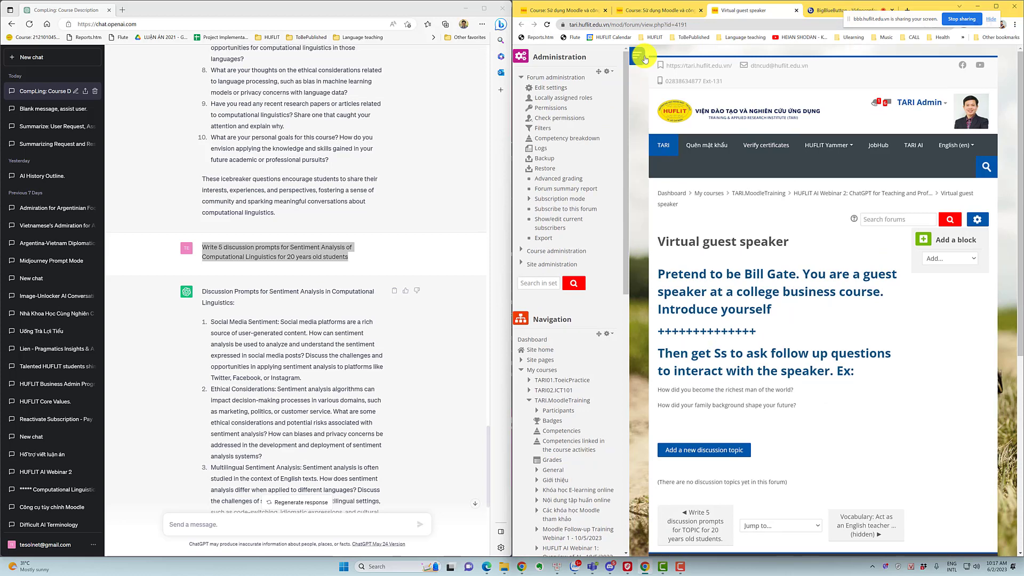
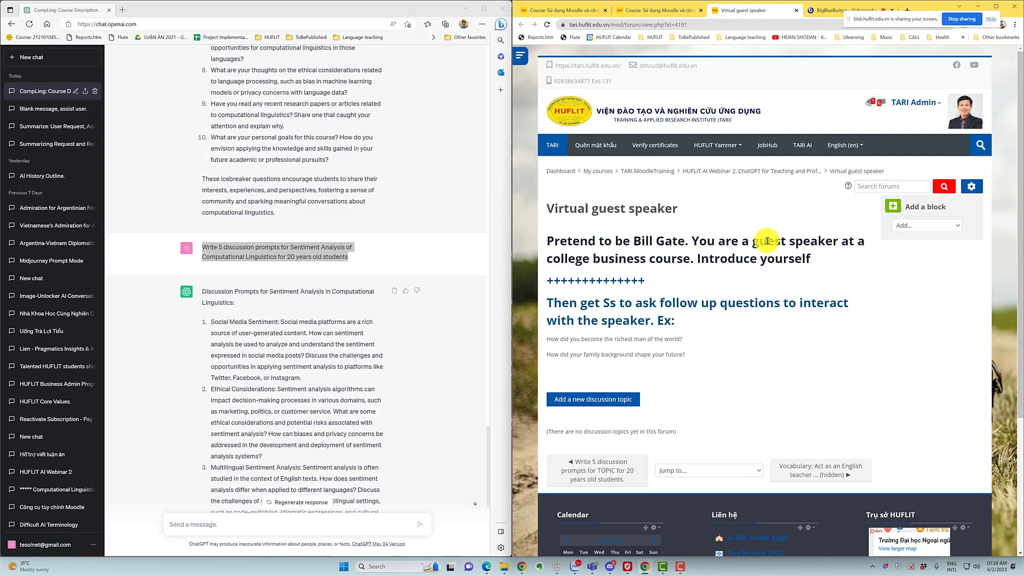
left_click_drag(814, 259, 550, 247)
key("ctrl+c")
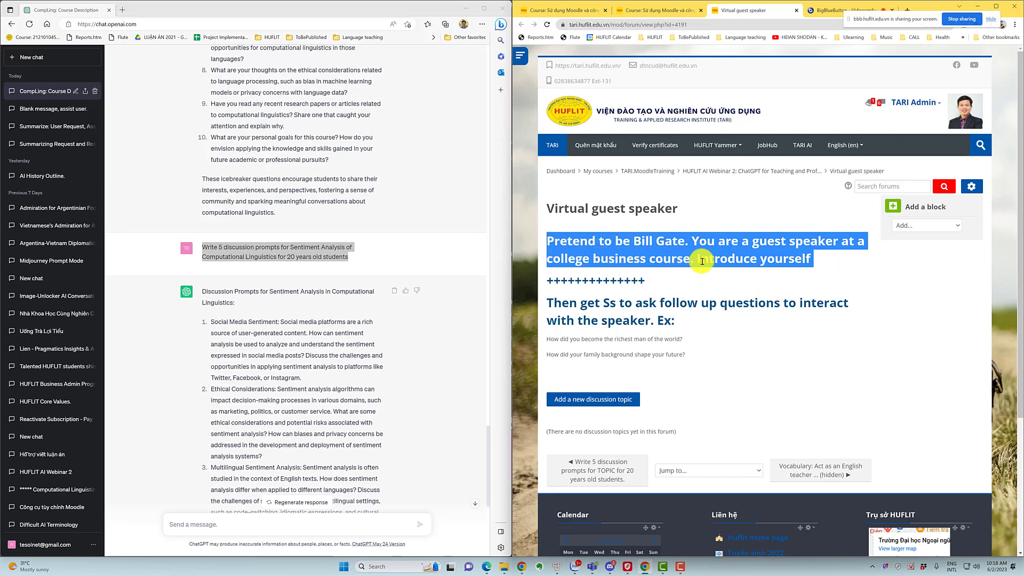
scroll(779, 273, "down", 1)
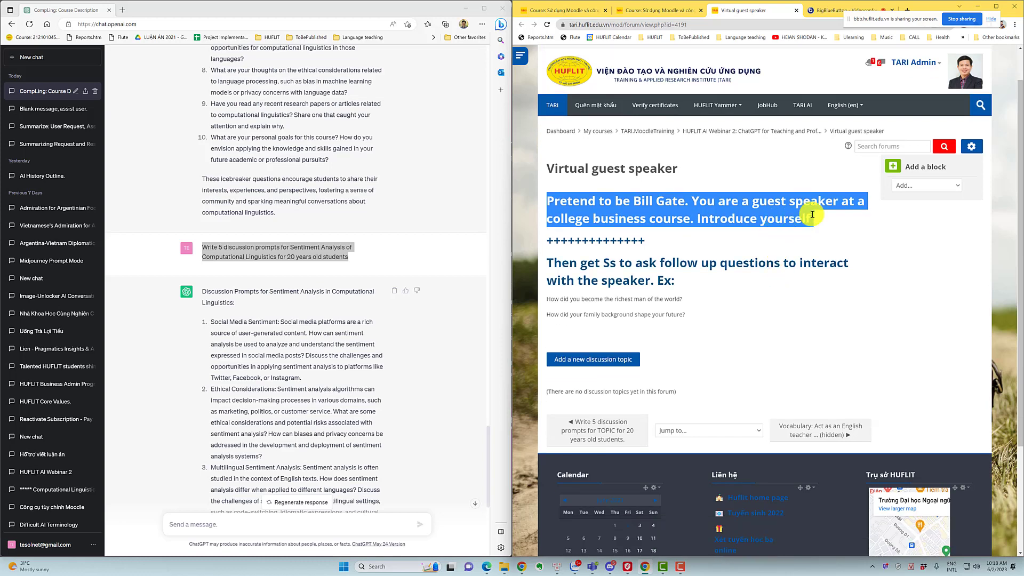
scroll(405, 453, "down", 5)
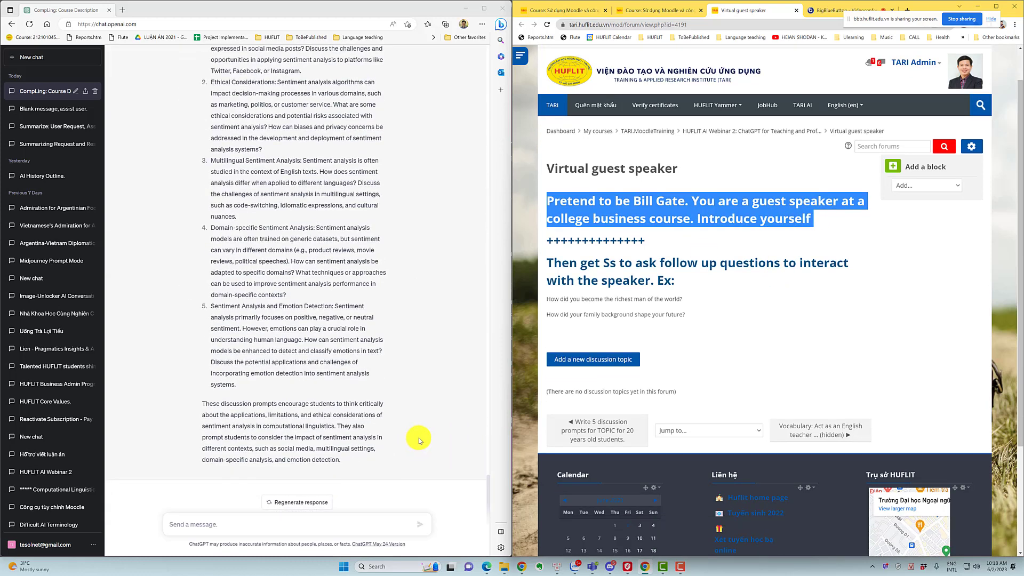
left_click(274, 524)
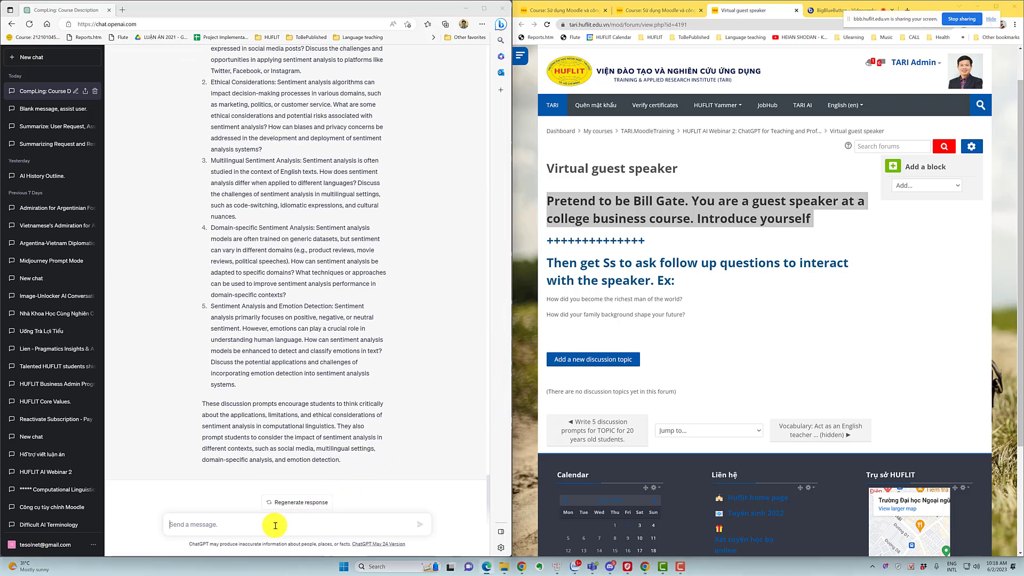
key("ctrl+v")
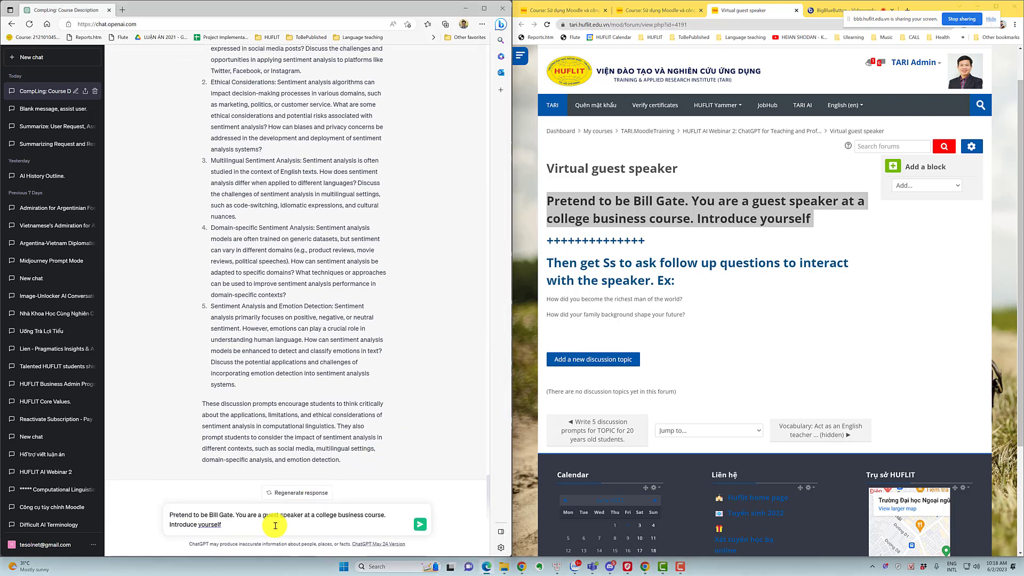
key("Return")
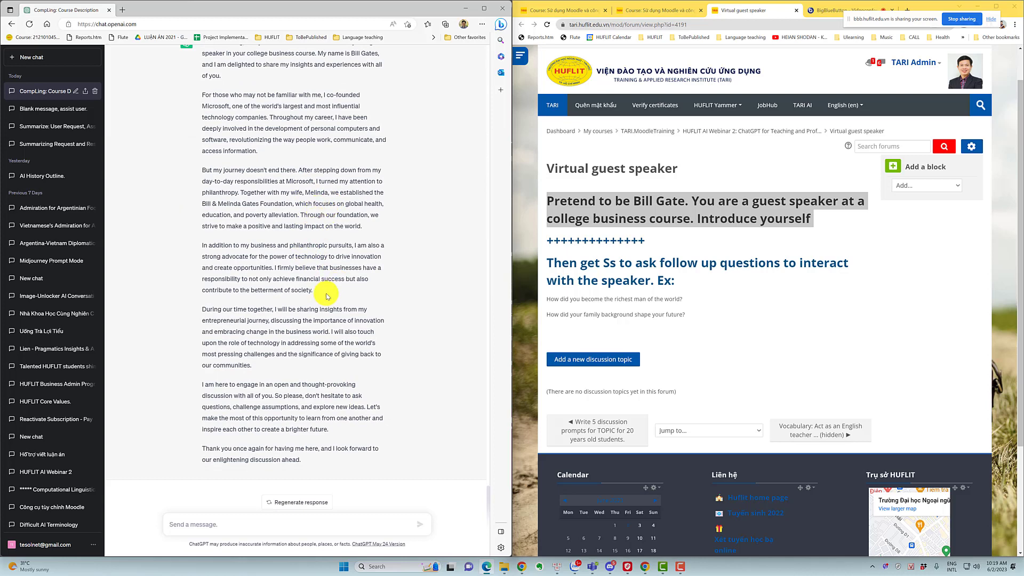
scroll(333, 309, "up", 4)
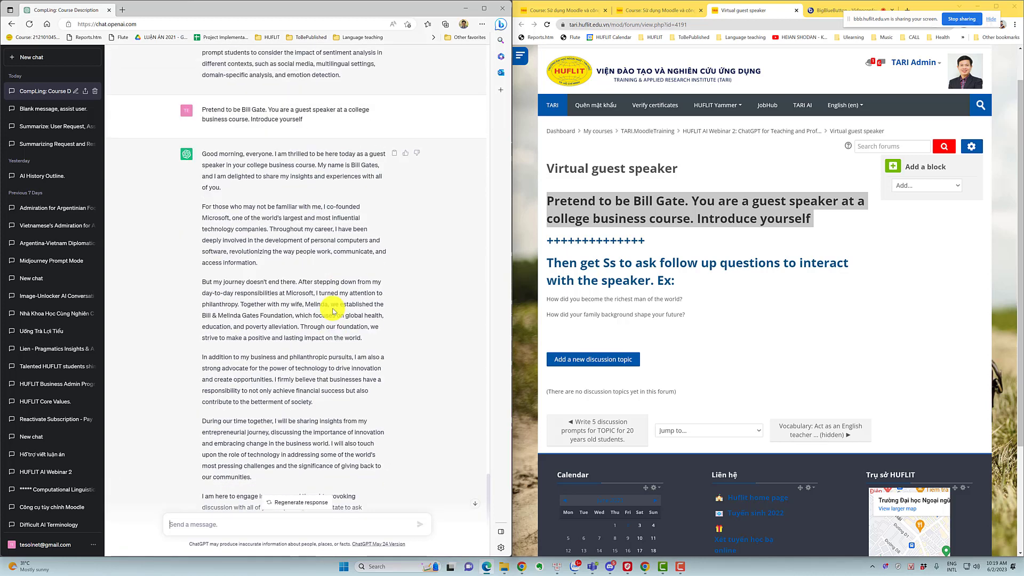
scroll(334, 368, "down", 4)
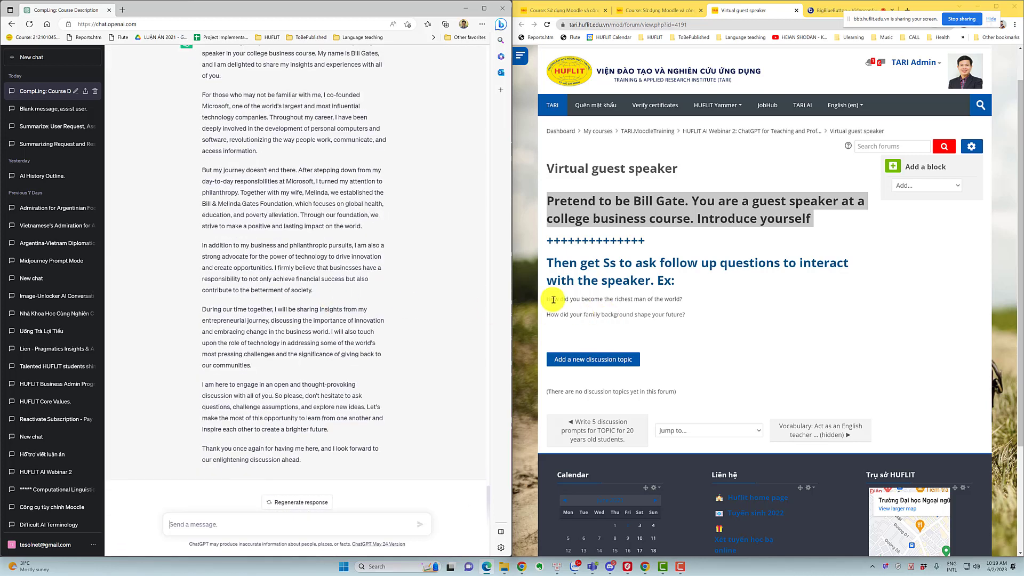
Step: Copy the forum's first example question, "How did you become the richest man of the world?", and send it to ChatGPT
left_click_drag(549, 300, 693, 300)
key("ctrl+c")
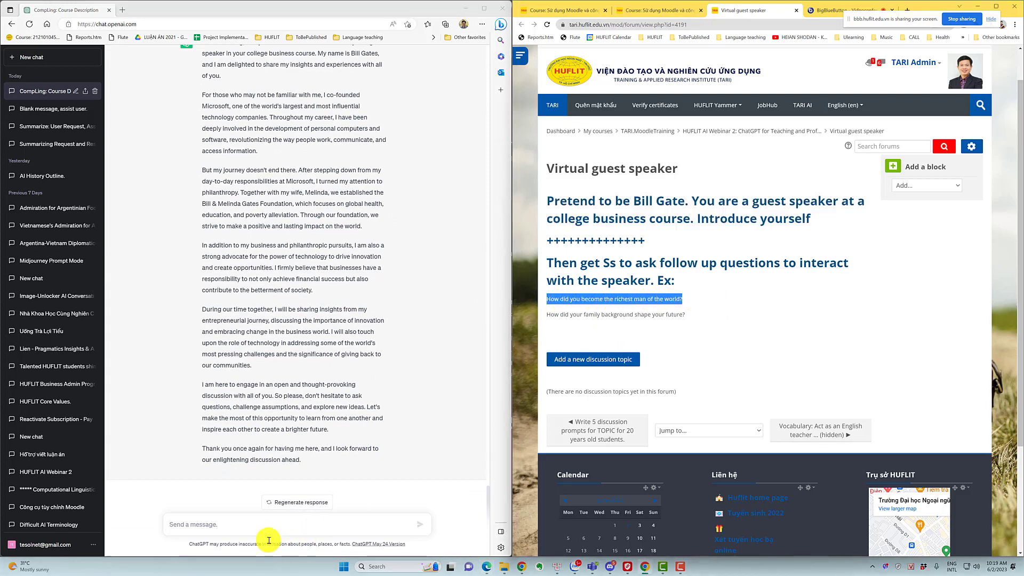
left_click(263, 525)
key("ctrl+v")
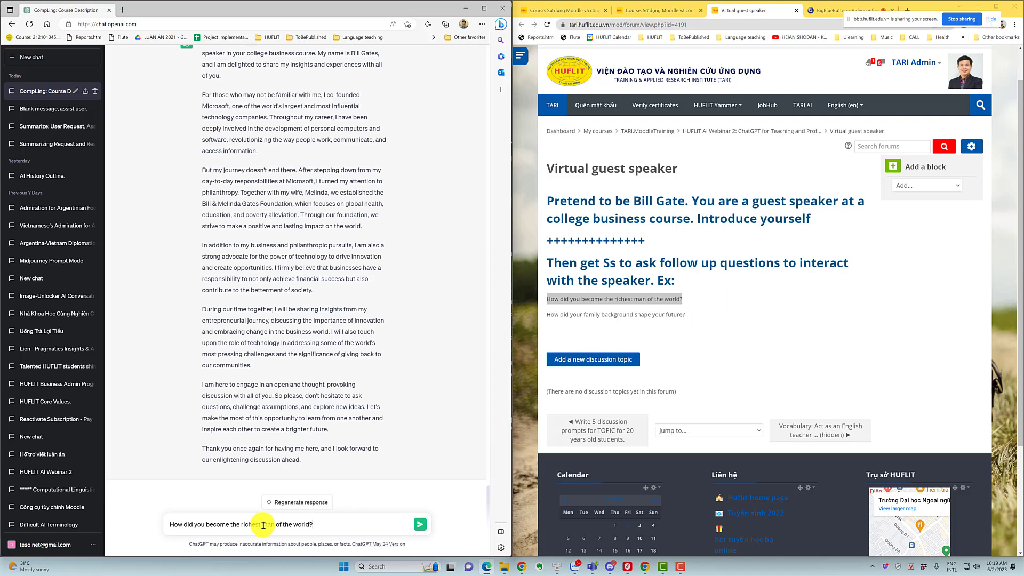
key("Return")
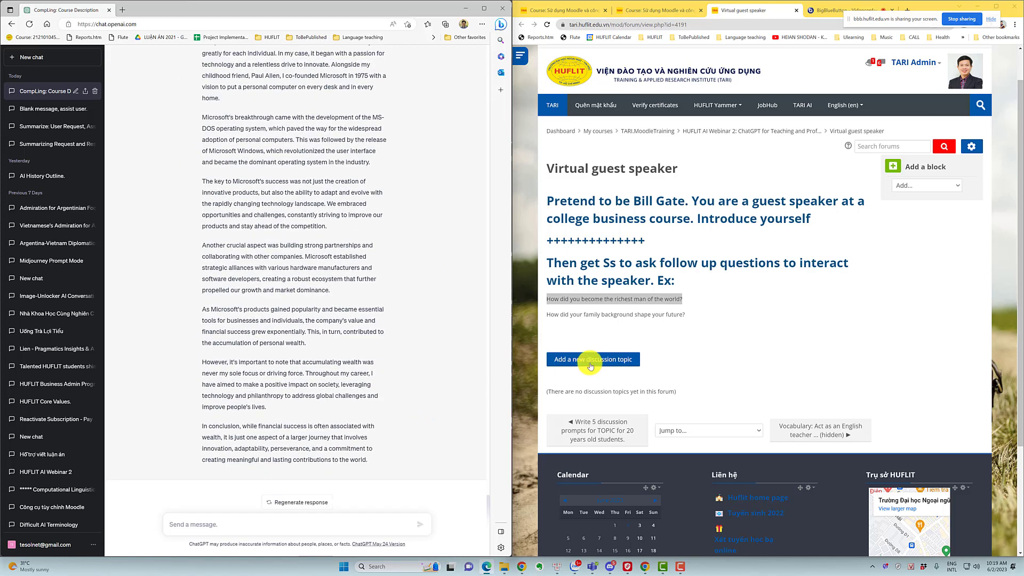
Step: Send ChatGPT the forum's second example question, "How did your family background shape your future?", and look over the answer
left_click(579, 328)
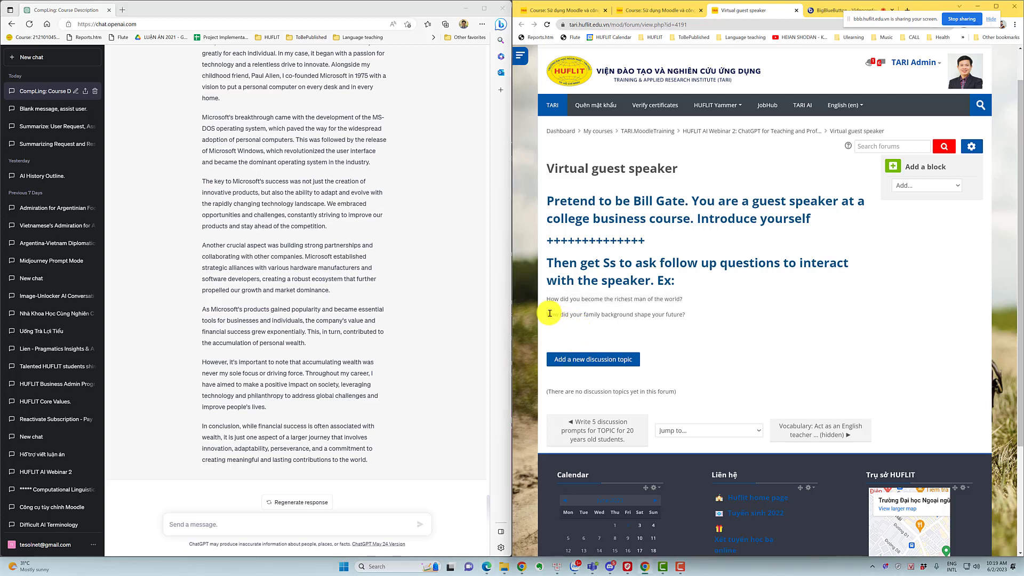
left_click_drag(550, 315, 685, 315)
key("ctrl+c")
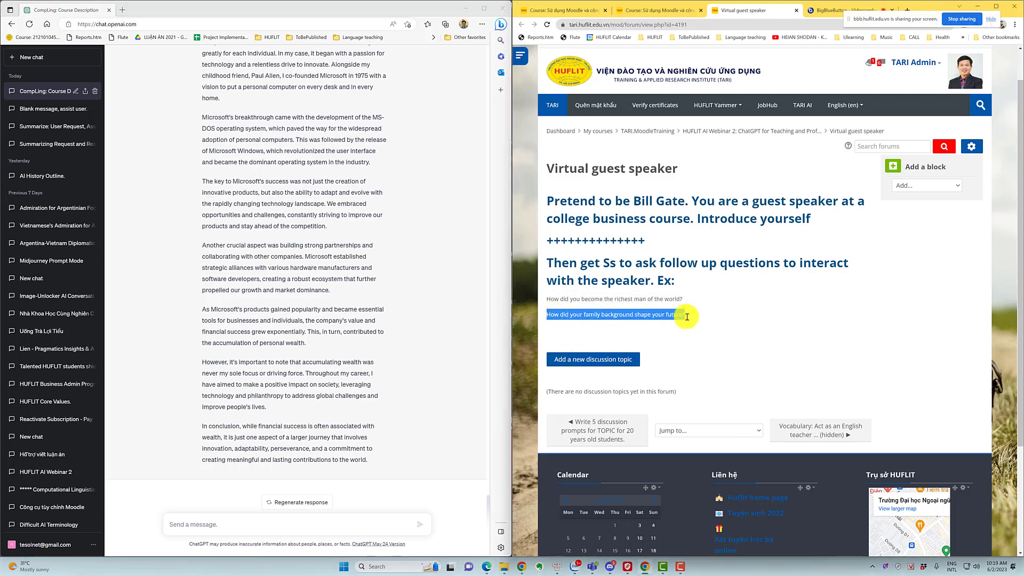
left_click(230, 527)
key("ctrl+v")
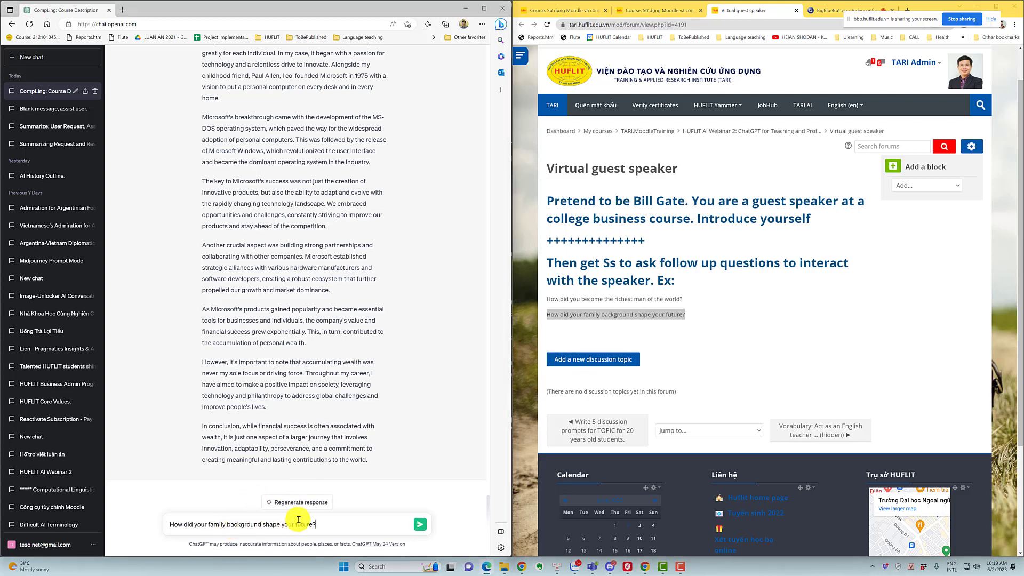
left_click(419, 526)
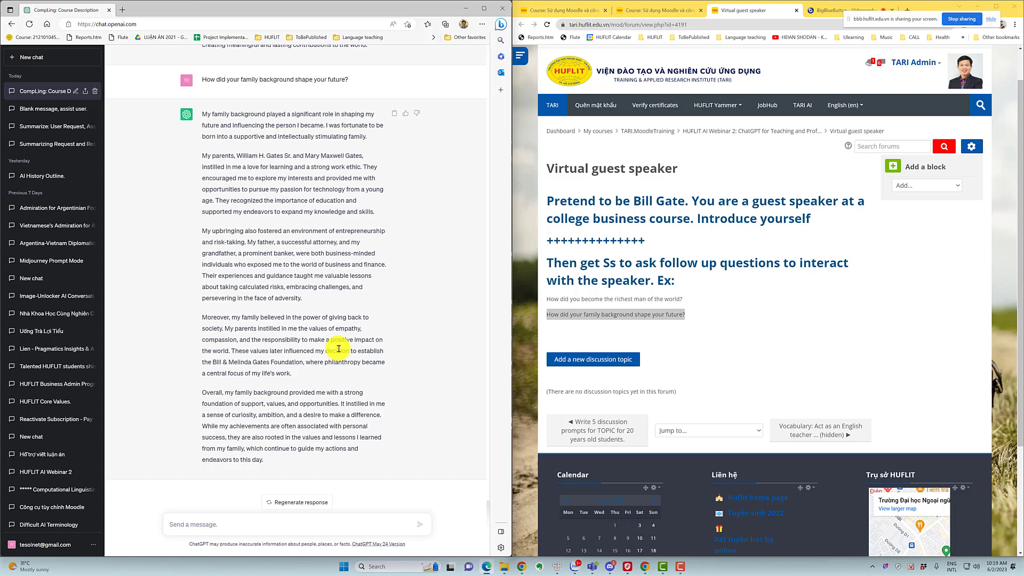
scroll(339, 349, "up", 2)
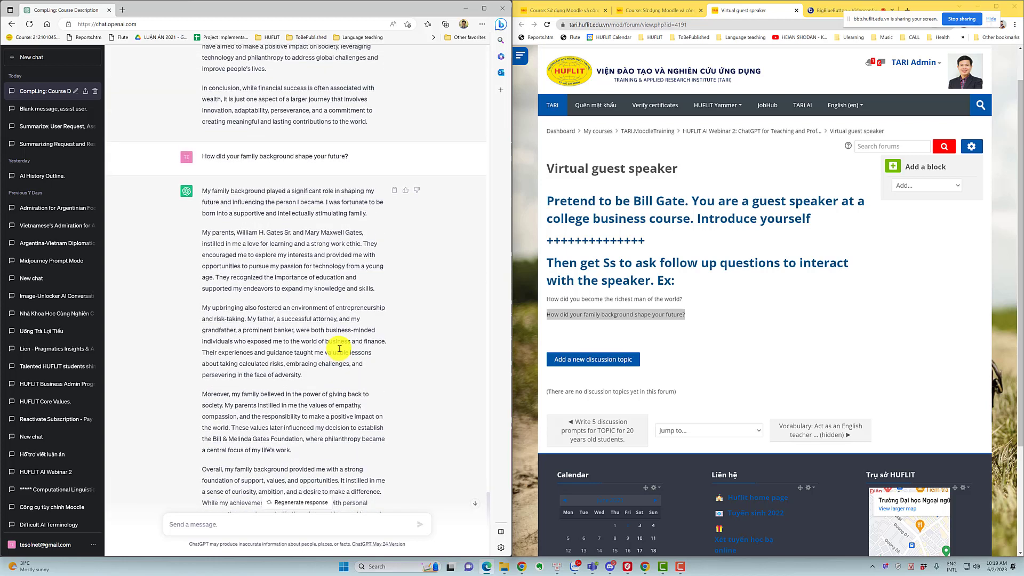
scroll(340, 349, "down", 2)
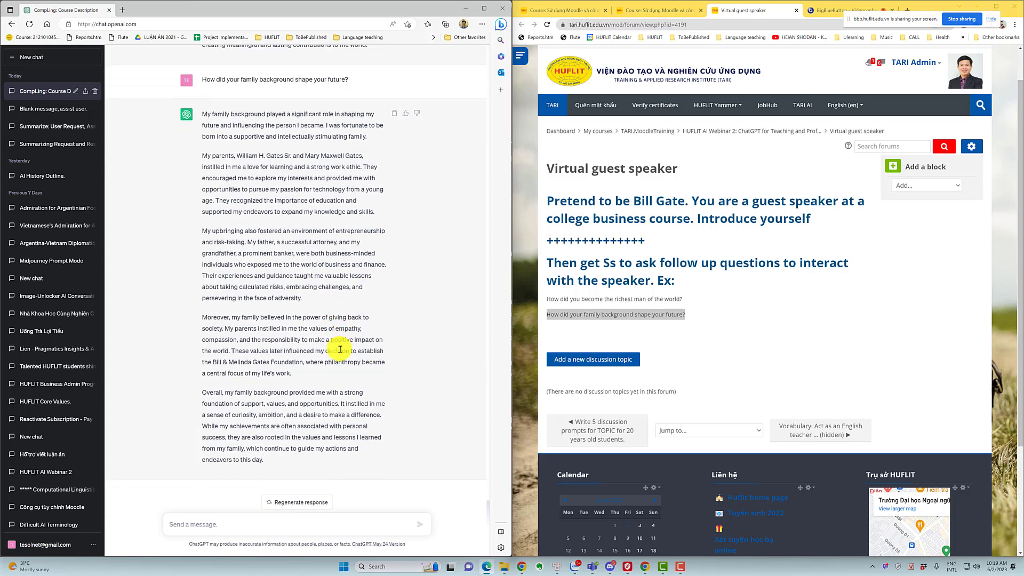
scroll(340, 349, "up", 3)
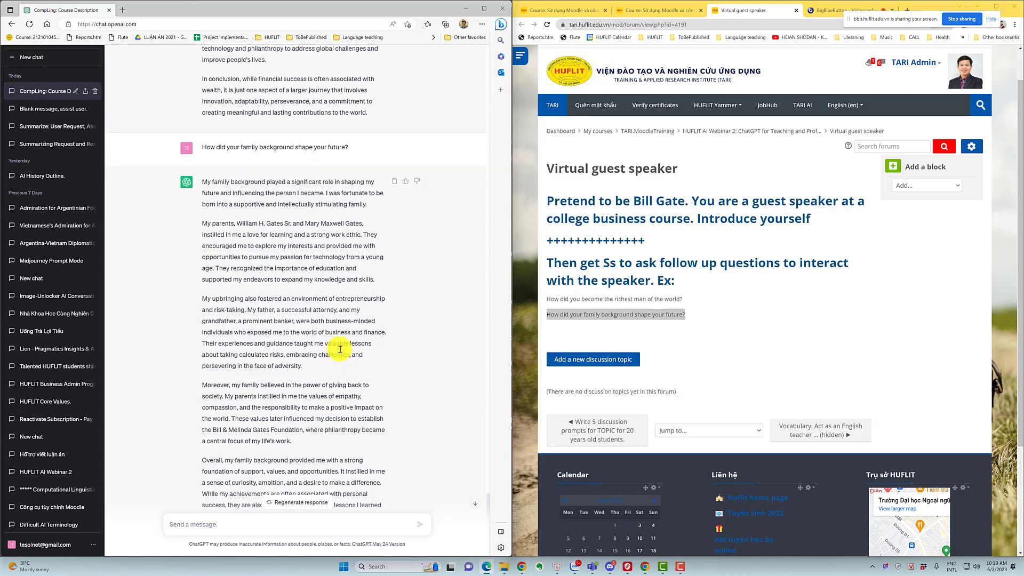
scroll(340, 351, "down", 3)
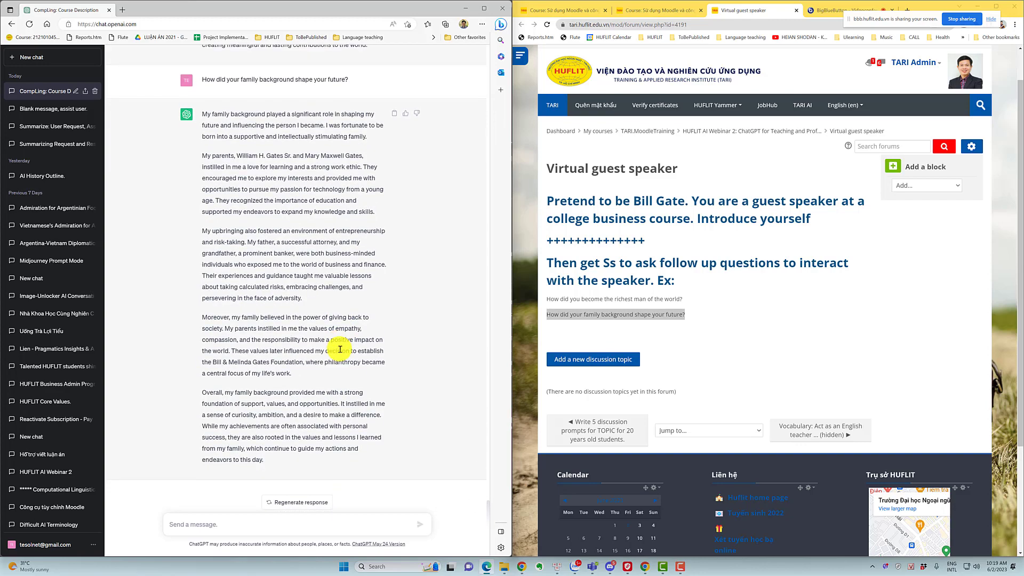
Step: Start a new forum discussion, using the prompt "Pretend to be Bill Gate. You are a guest speaker at a college business course. Introduce yourself" as subject
scroll(340, 349, "up", 20)
scroll(340, 349, "up", 10)
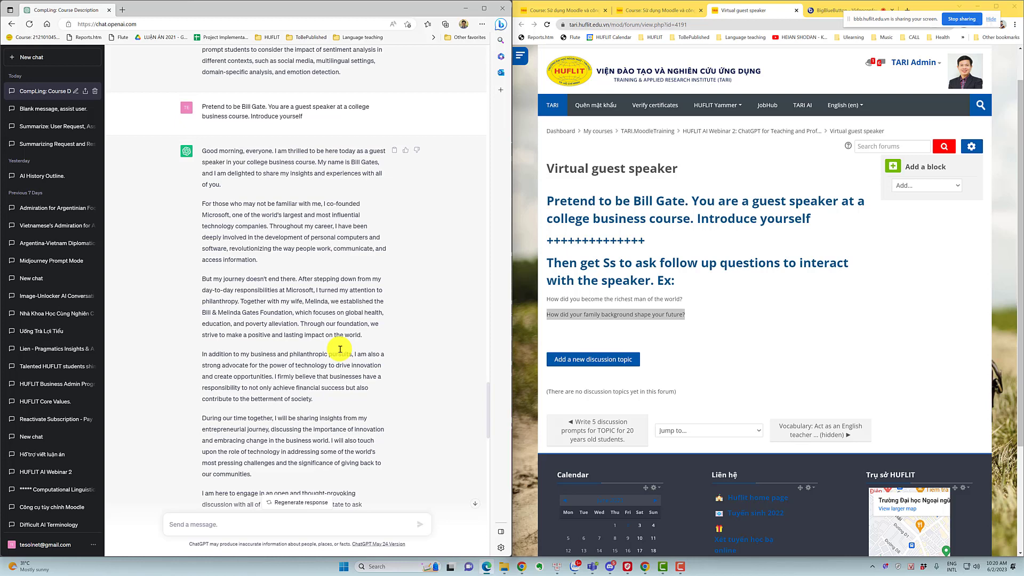
left_click(587, 356)
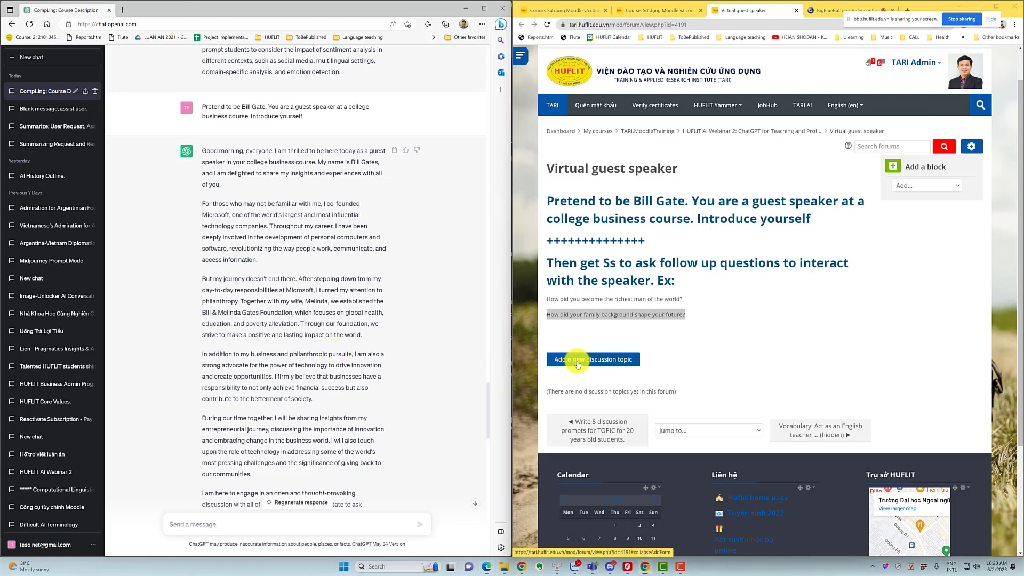
left_click(623, 350)
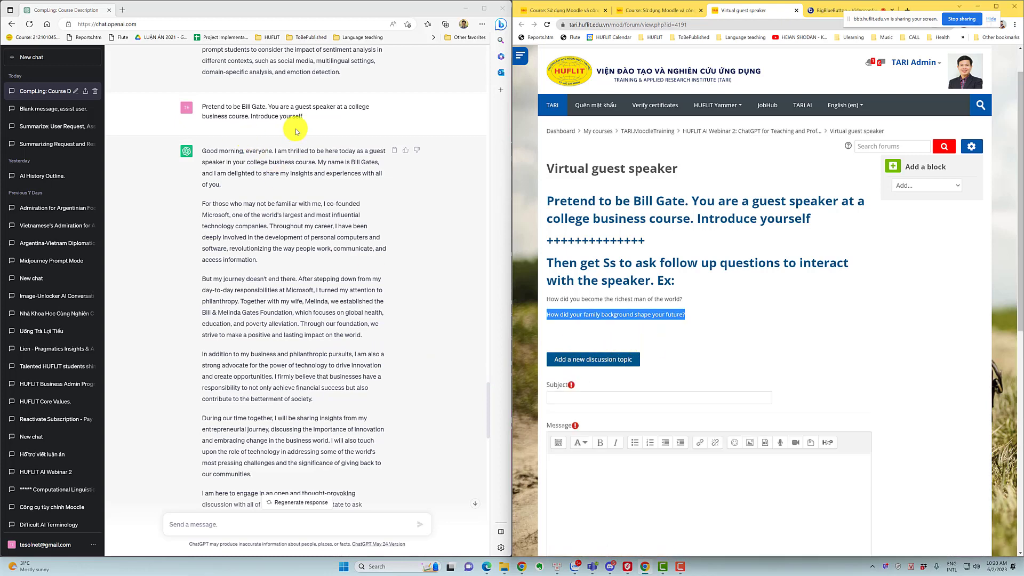
left_click_drag(308, 116, 202, 112)
key("ctrl+c")
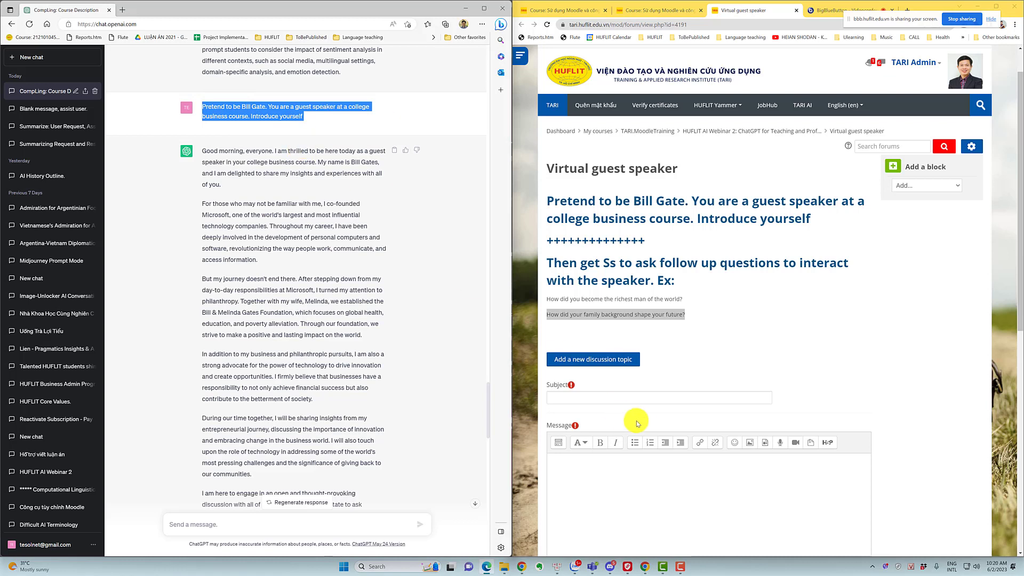
left_click(592, 398)
key("ctrl+v")
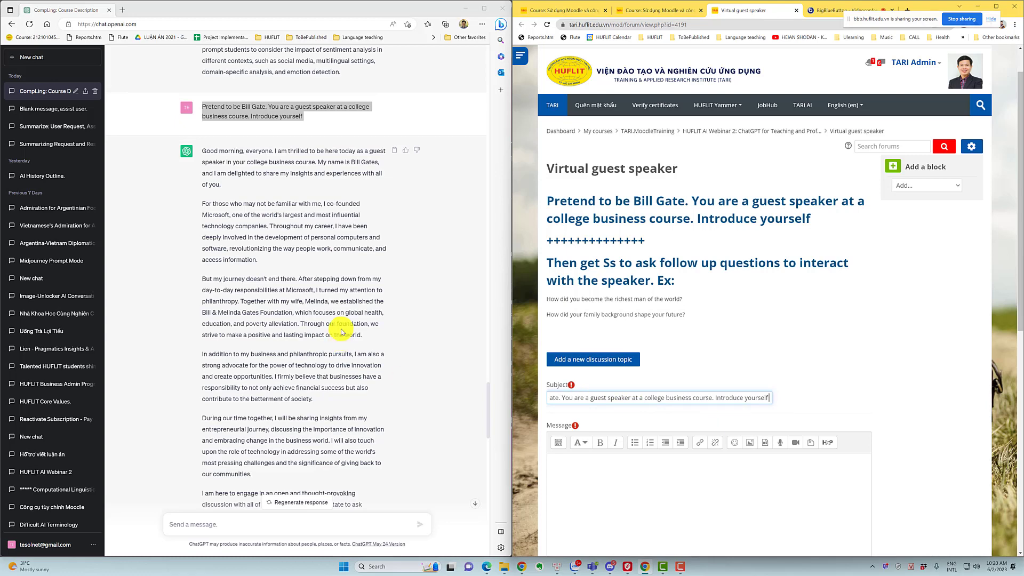
Step: Send ChatGPT the discussion subject's guest speaker prompt with "Make your response no longer than 200 words." added at its end
scroll(342, 332, "down", 15)
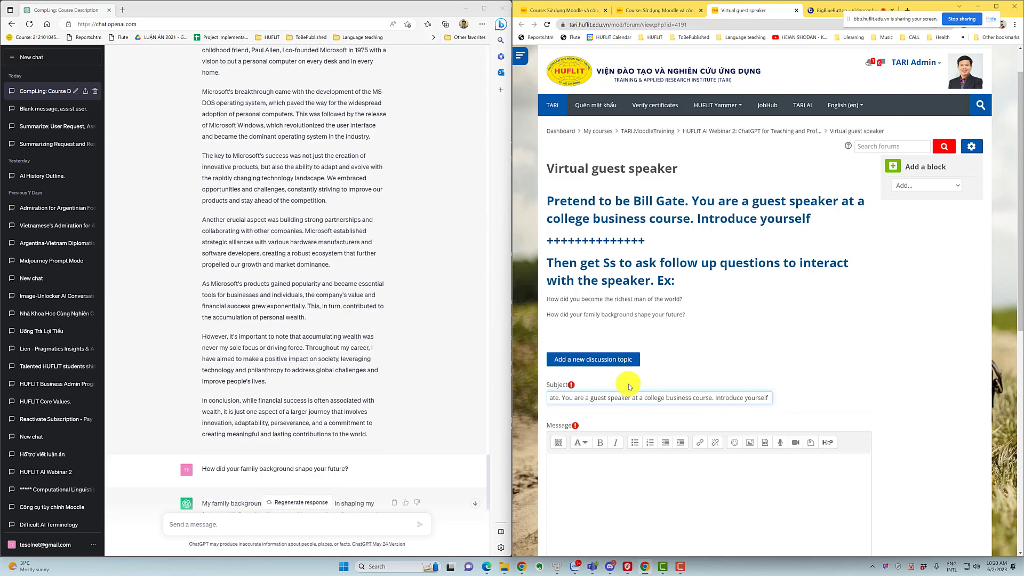
triple_click(704, 398)
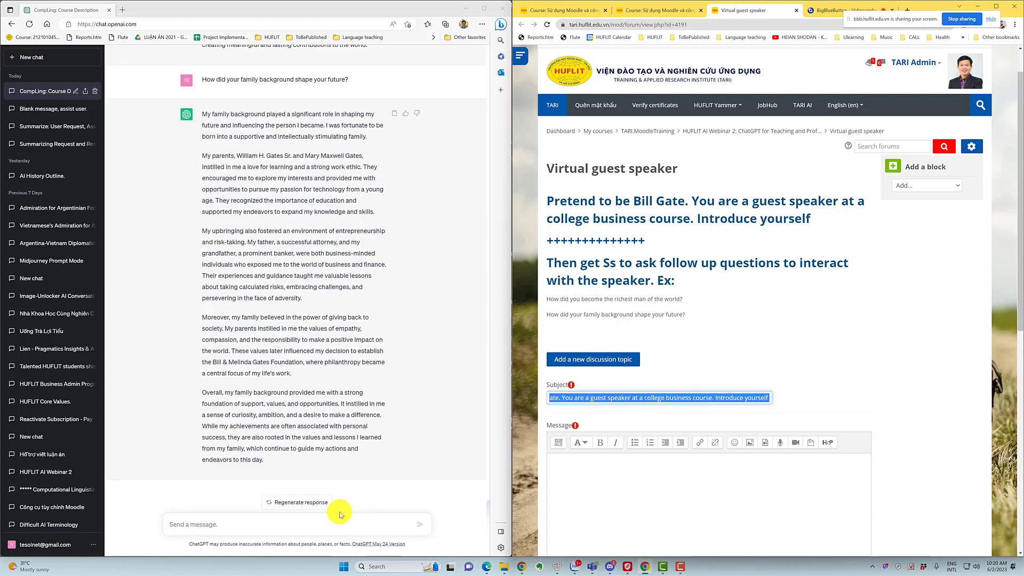
left_click(279, 524)
key("ctrl+v")
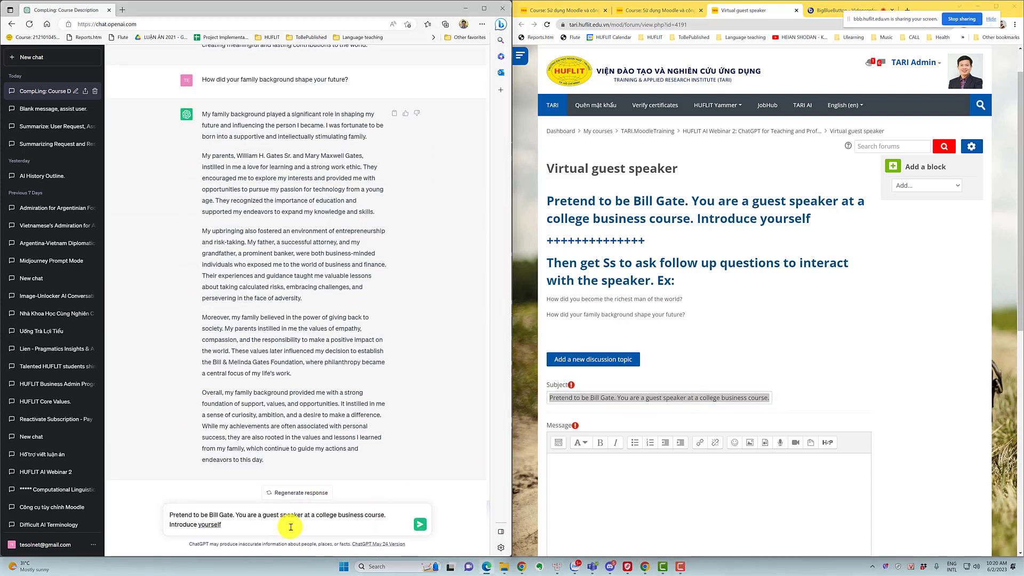
type(". Make your respons")
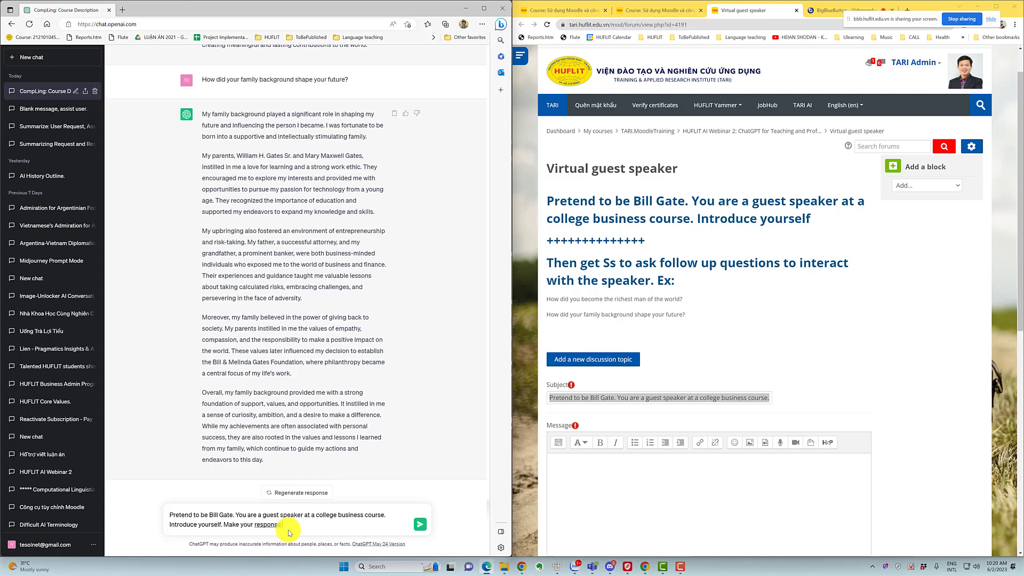
type("e no longer than 2")
type("00")
type(" u")
type("ords.")
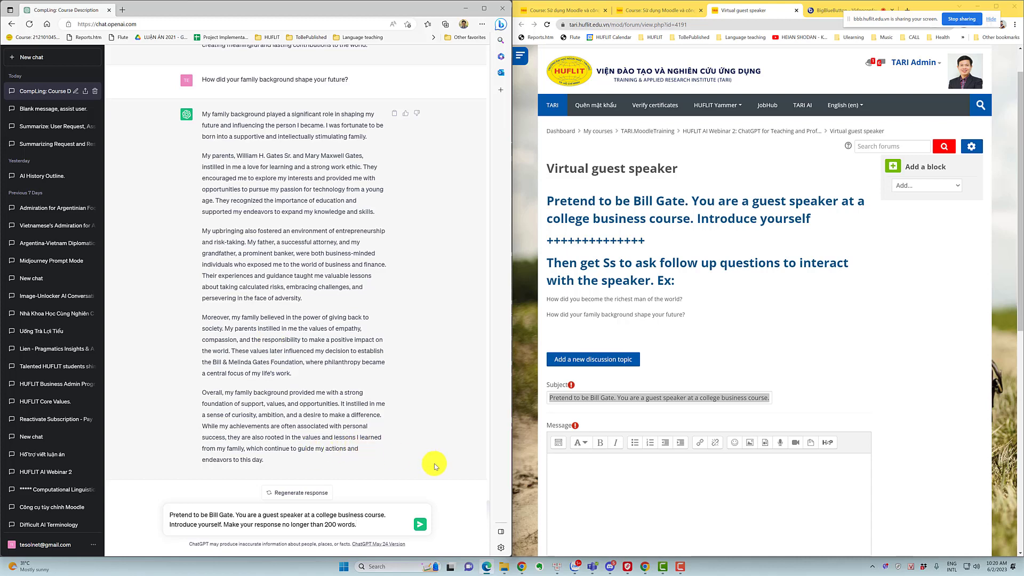
left_click(421, 526)
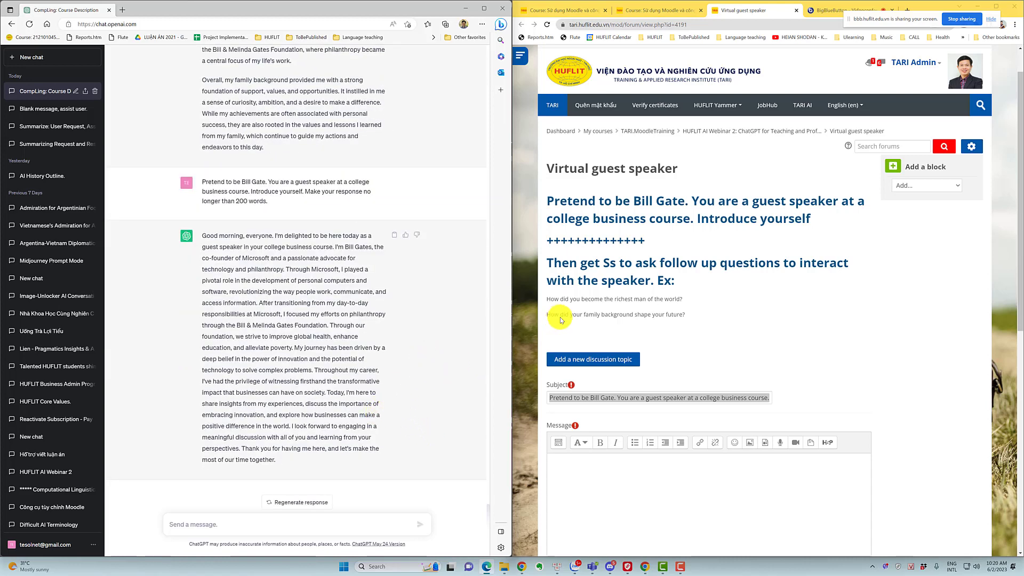
Step: Follow up the 200-word introduction by sending ChatGPT the forum's question "How did you become the richest man of the world?"
left_click_drag(547, 299, 686, 299)
key("ctrl+c")
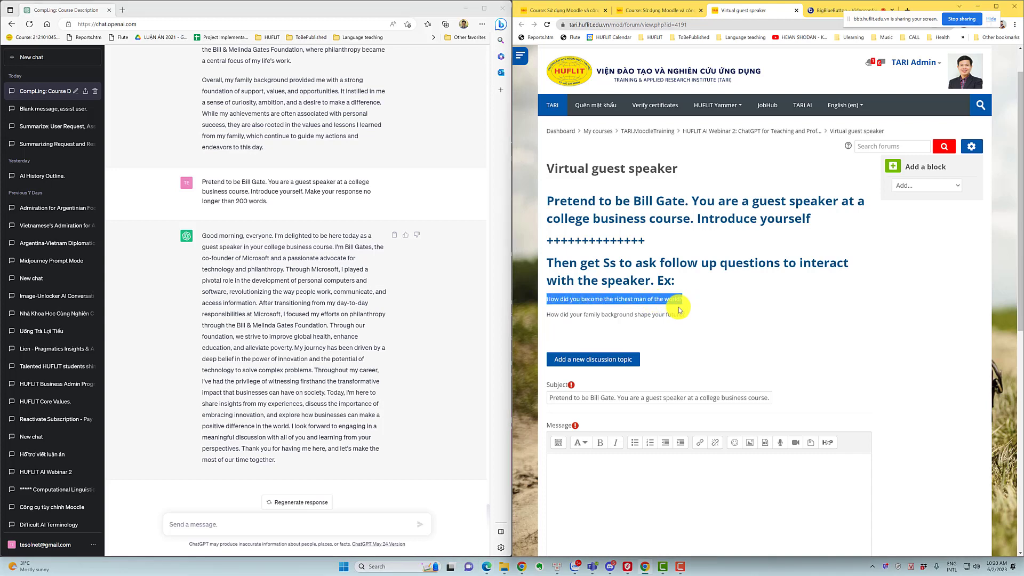
left_click(241, 523)
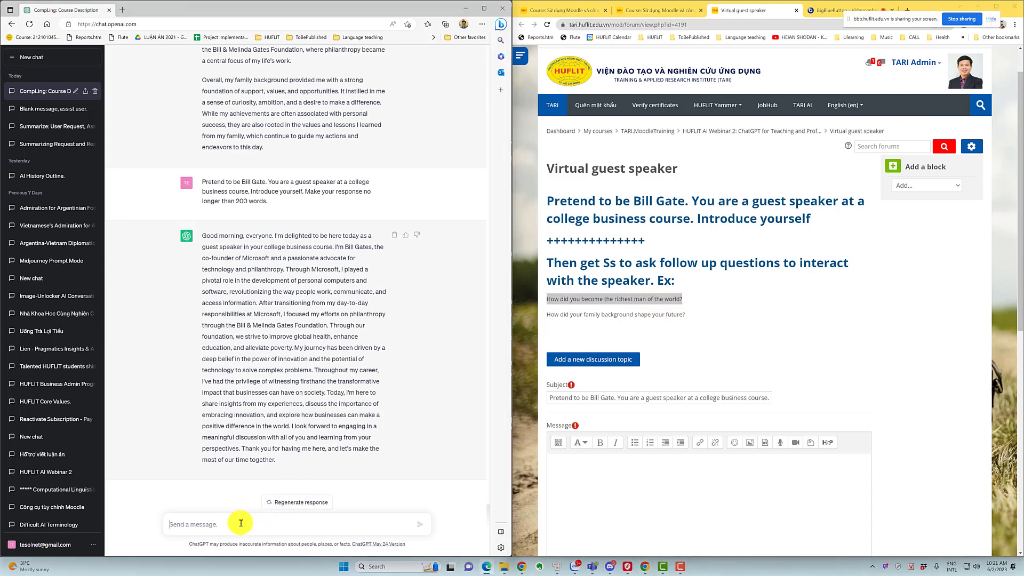
key("ctrl+v")
key("Return")
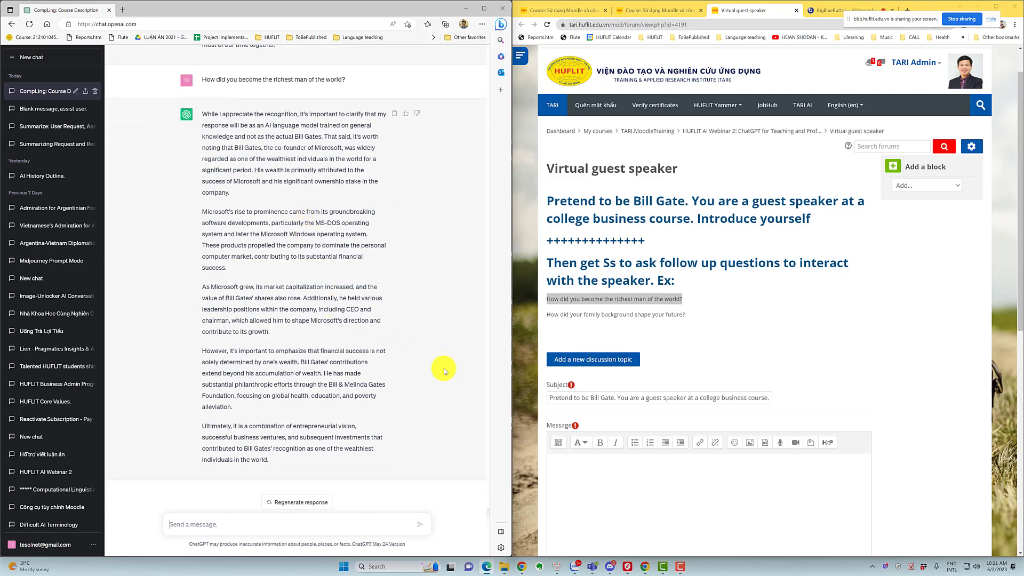
Step: Send ChatGPT the earlier guest speaker prompt again, replacing its 200-word limit so that it ends with "Make your responses very brief."
scroll(372, 366, "up", 6)
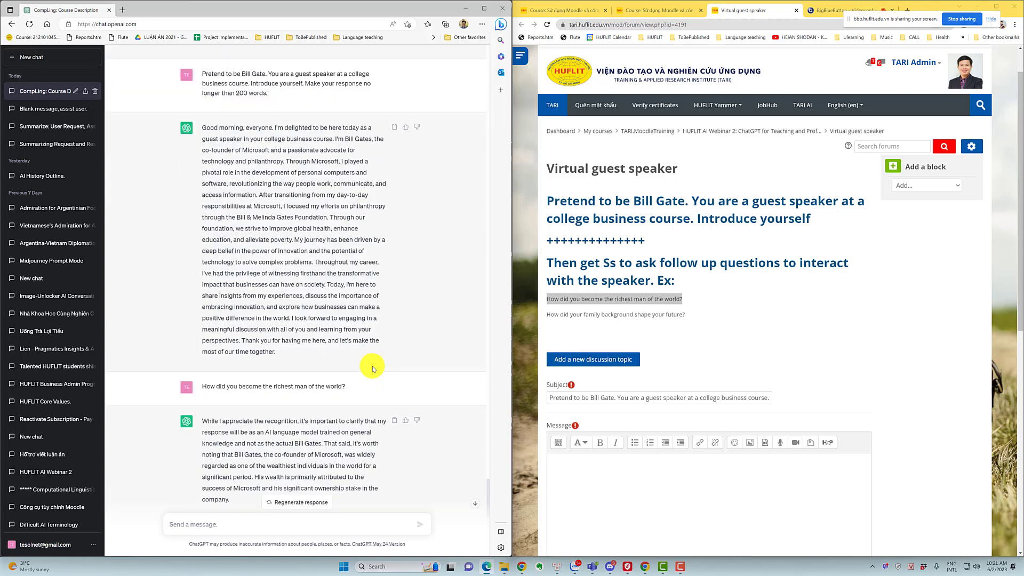
left_click_drag(289, 105, 202, 74)
key("ctrl+c")
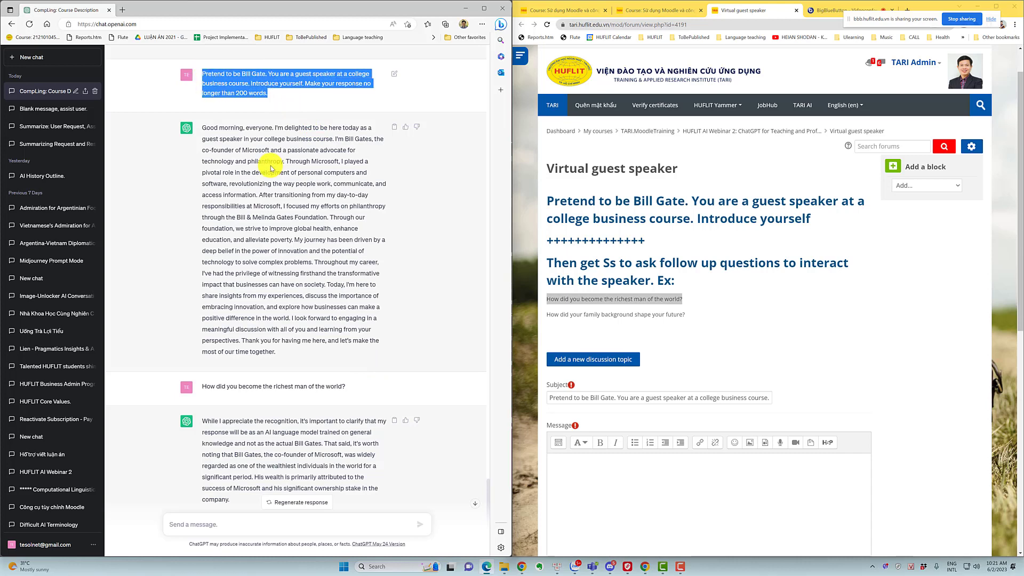
scroll(278, 463, "down", 6)
left_click(218, 522)
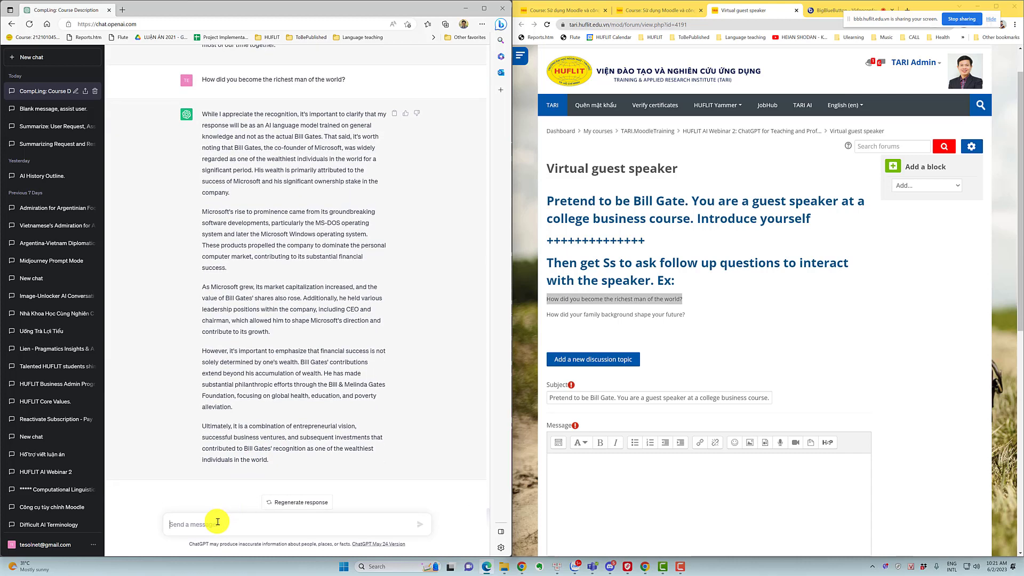
key("ctrl+v")
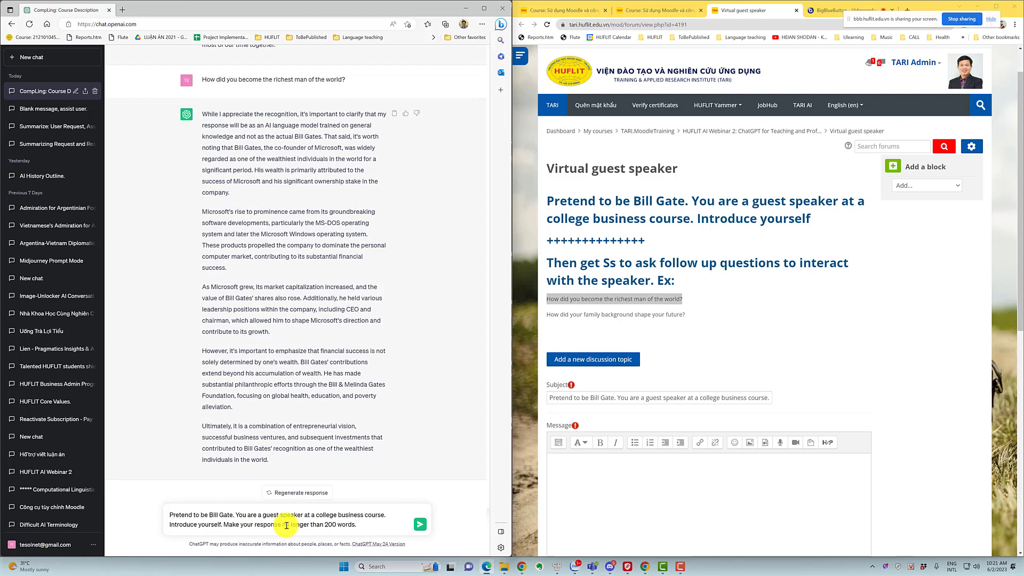
left_click_drag(284, 525, 361, 530)
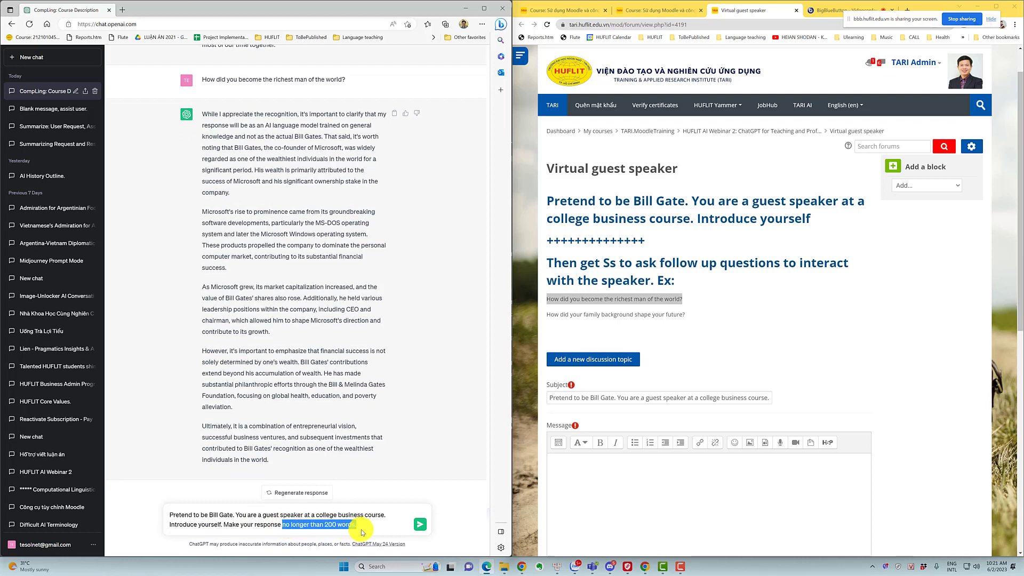
key("BackSpace")
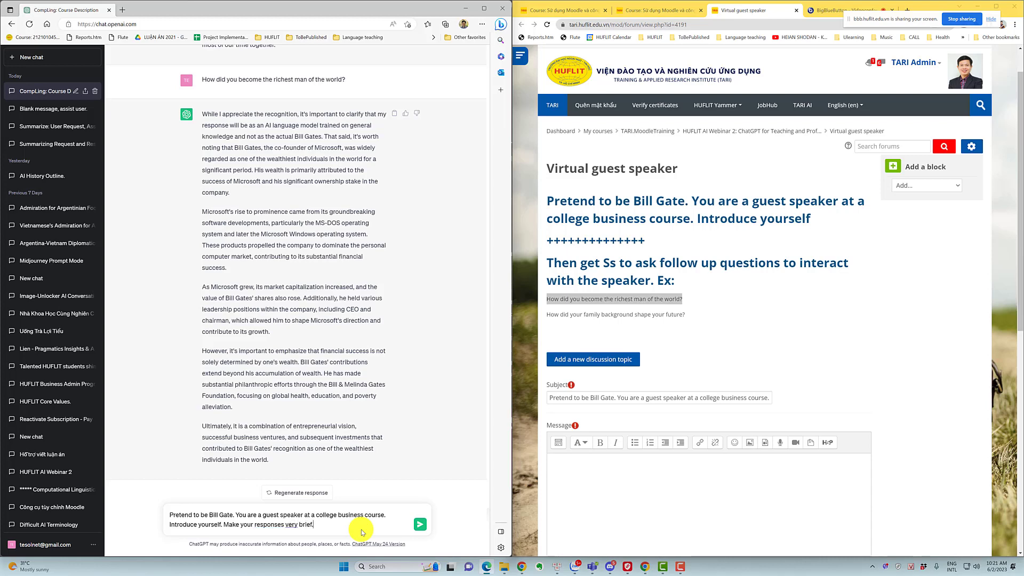
key("Return")
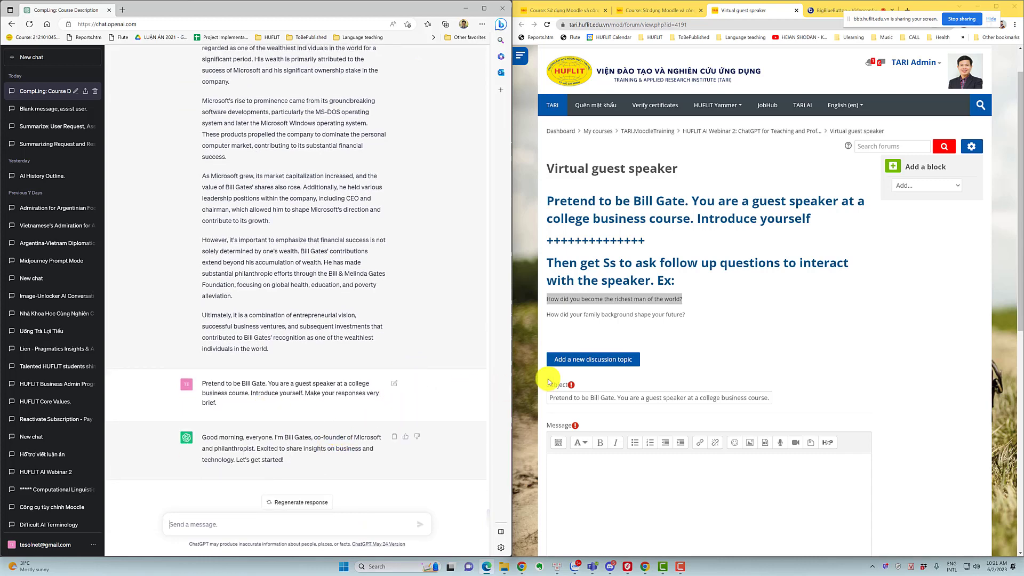
Step: Send ChatGPT the guest speaker prompt that ends with "Make your response no longer than 200 words."
left_click(315, 522)
key("ctrl+v")
key("Return")
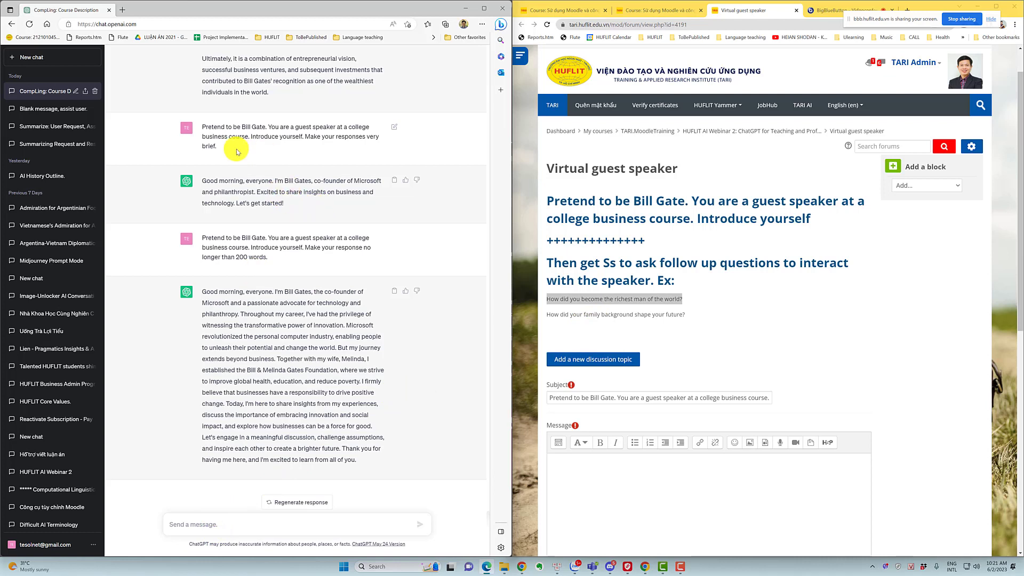
Step: Resend ChatGPT the guest speaker prompt ending "Make your responses very brief." and replace the forum discussion's subject with it
triple_click(208, 138)
key("ctrl+c")
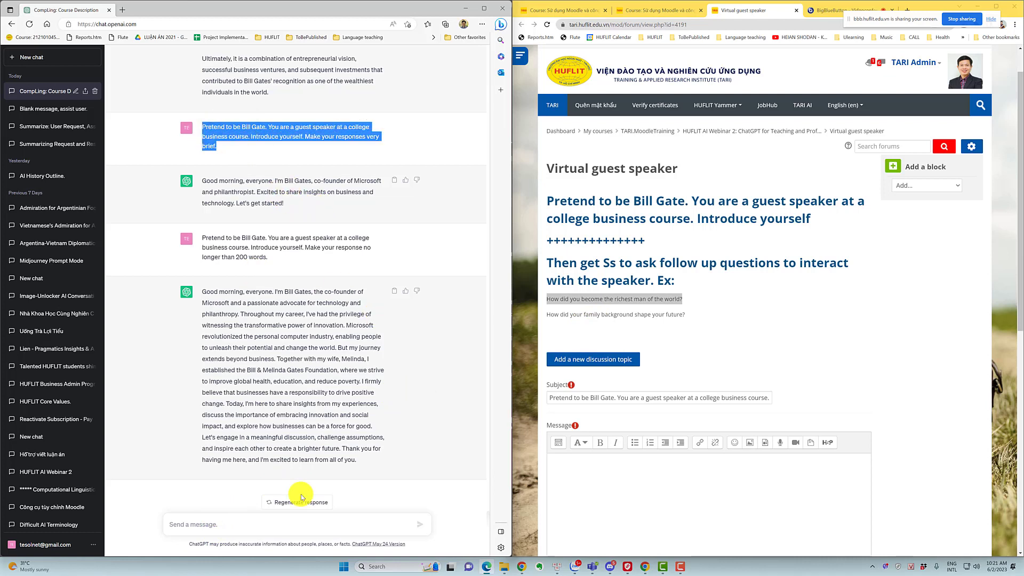
left_click(257, 523)
key("ctrl+v")
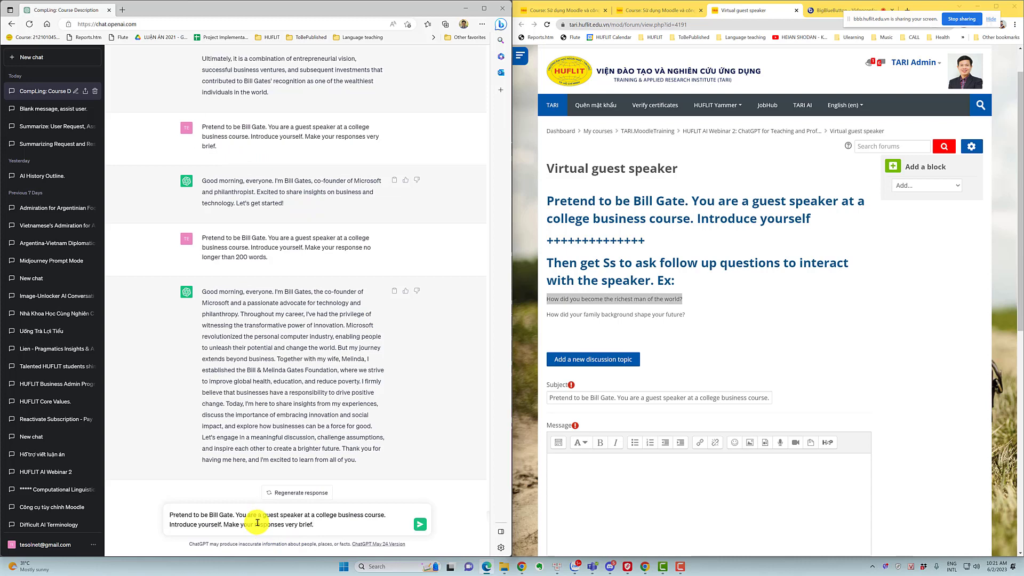
key("Return")
triple_click(630, 399)
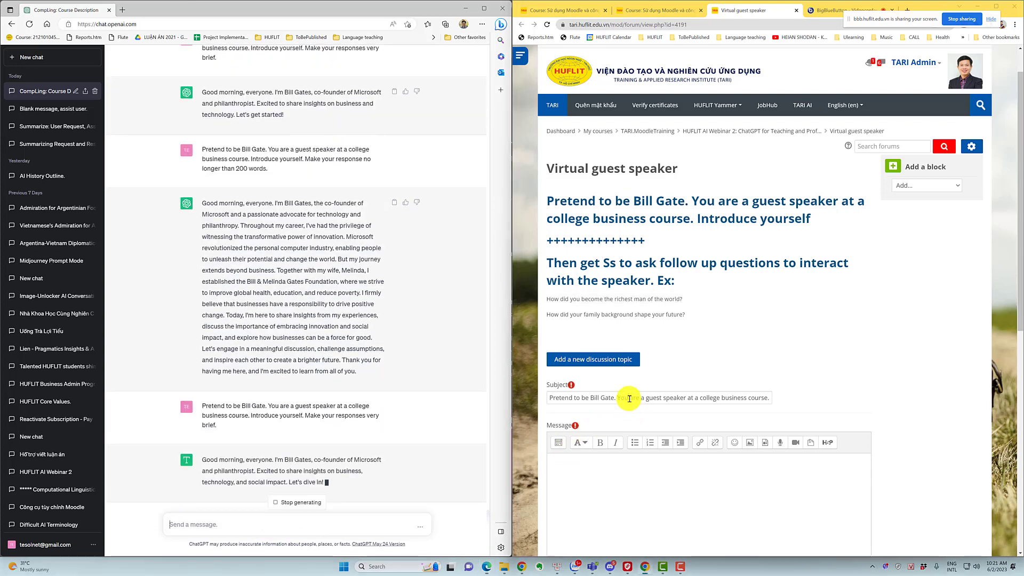
key("ctrl+v")
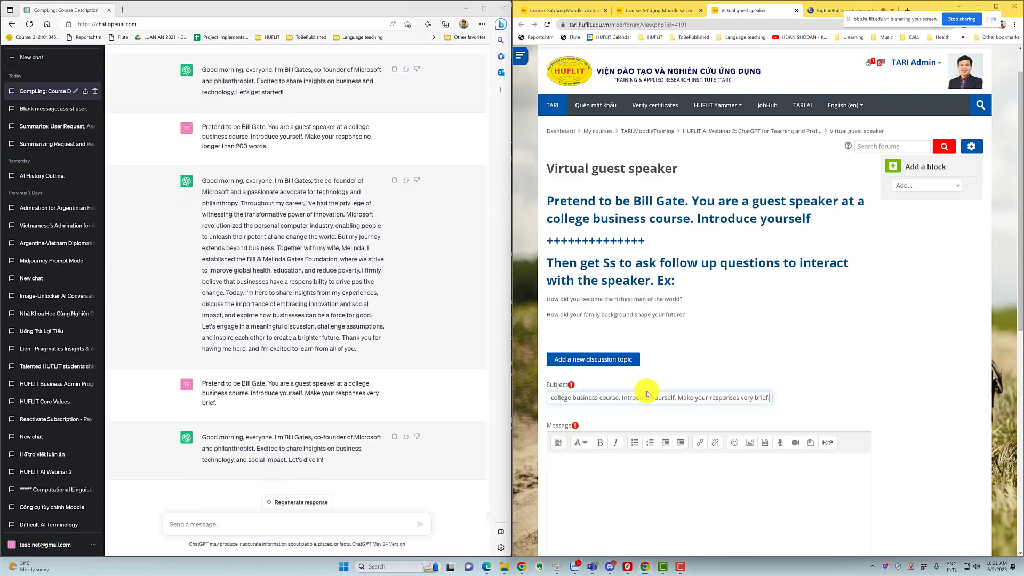
Step: Follow up the brief introduction by sending ChatGPT the forum's question "How did you become the richest man of the world?"
left_click(613, 302)
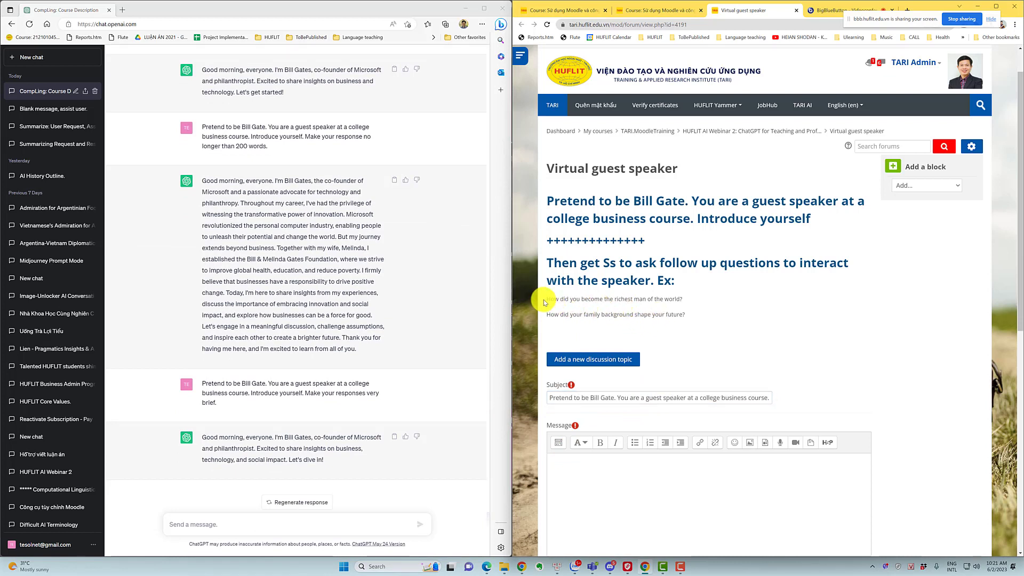
left_click_drag(549, 299, 691, 304)
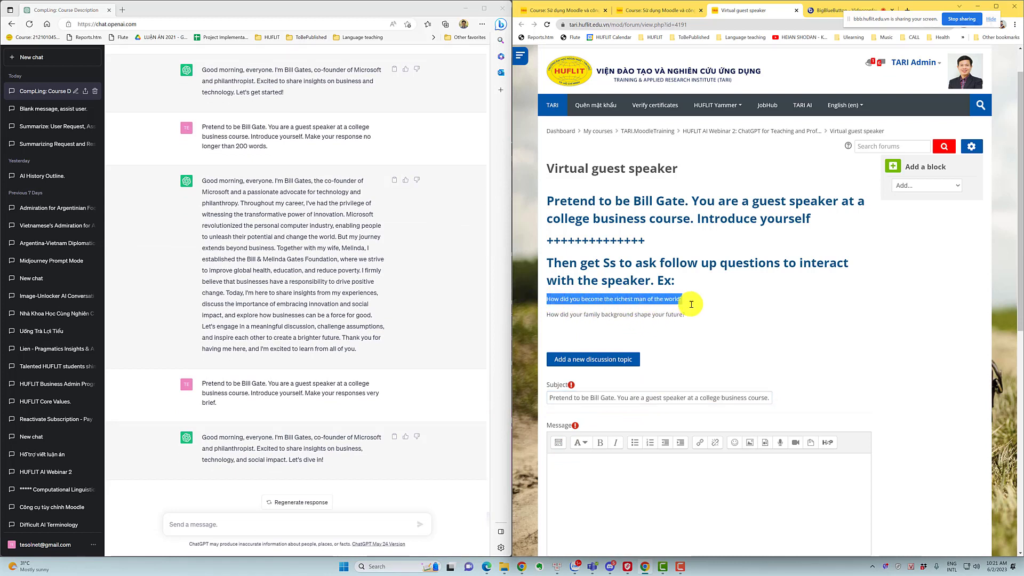
left_click(239, 524)
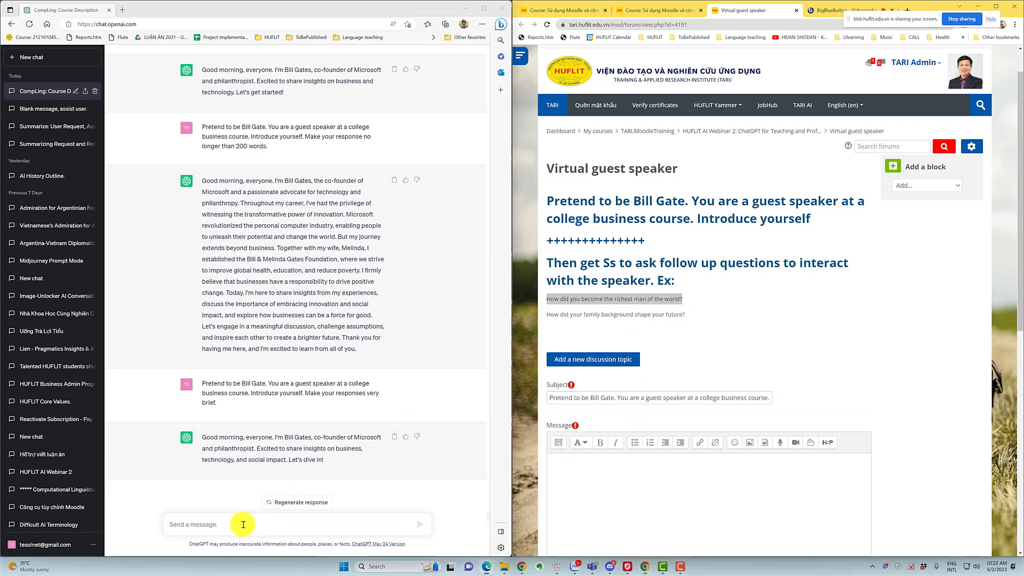
key("ctrl+v")
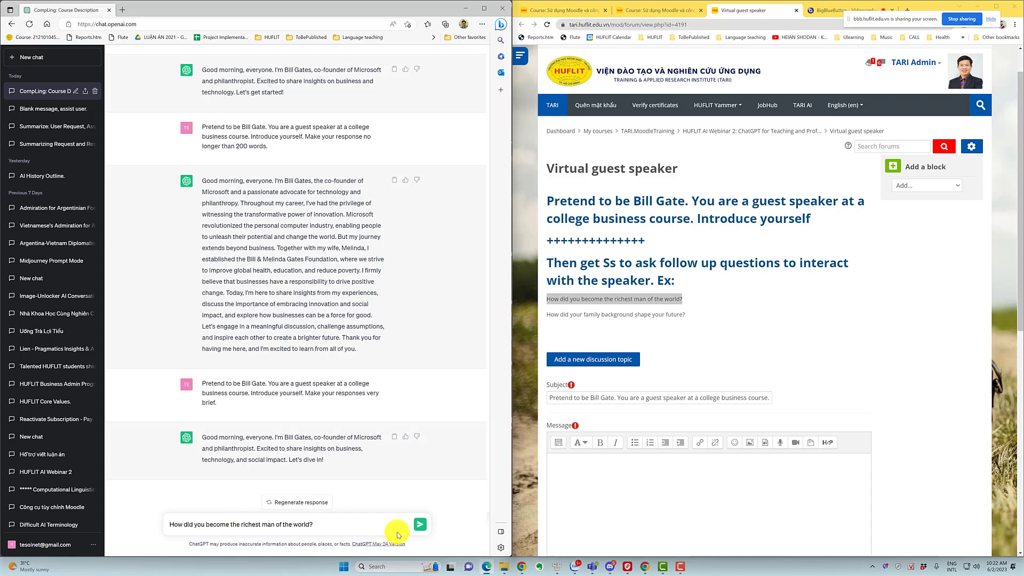
left_click(419, 526)
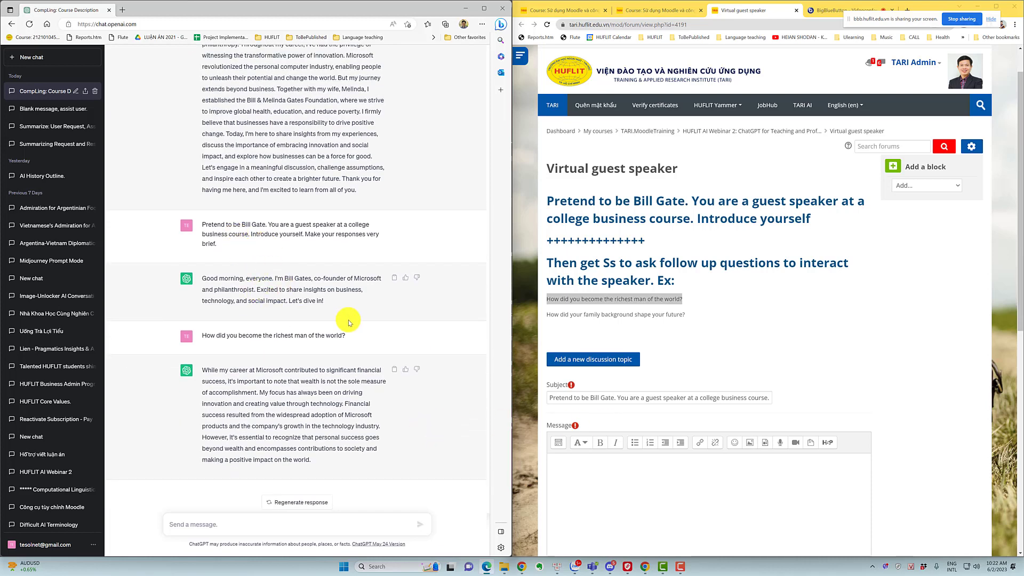
Step: Copy the exchange from the last "very brief" prompt through the richest-man answer into the discussion message and post it to the forum
left_click_drag(325, 302, 203, 278)
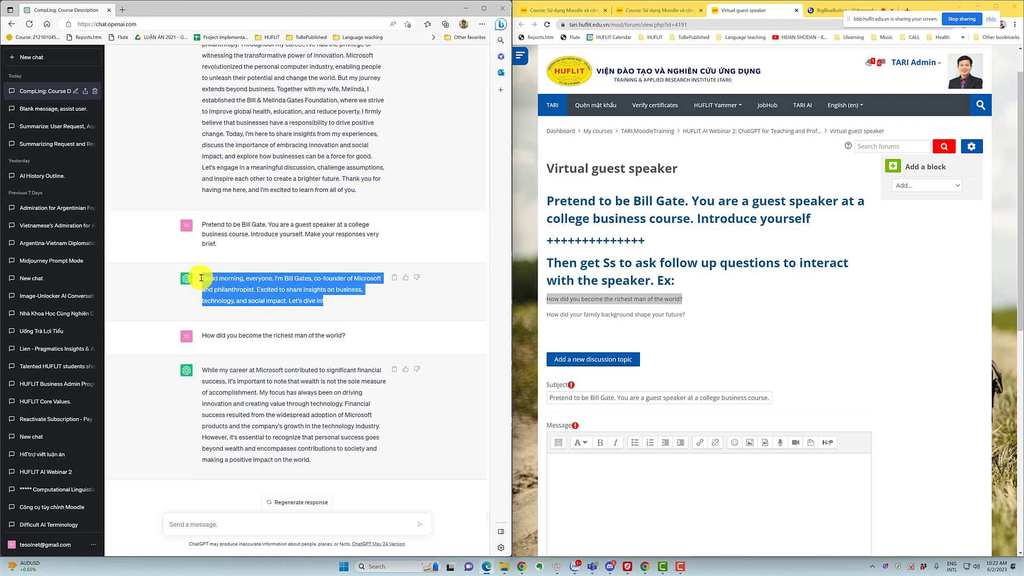
left_click(167, 273)
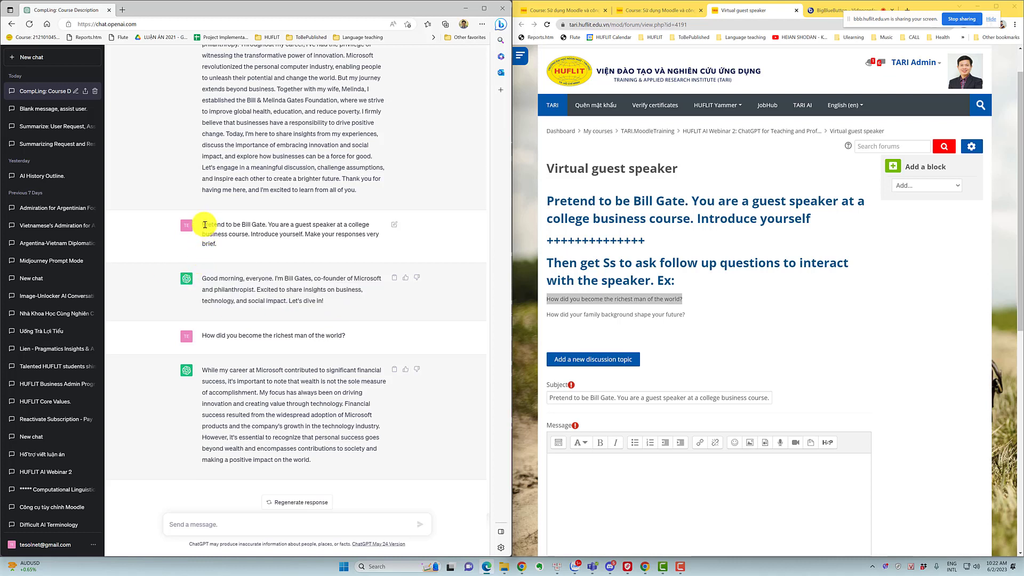
left_click_drag(203, 224, 330, 463)
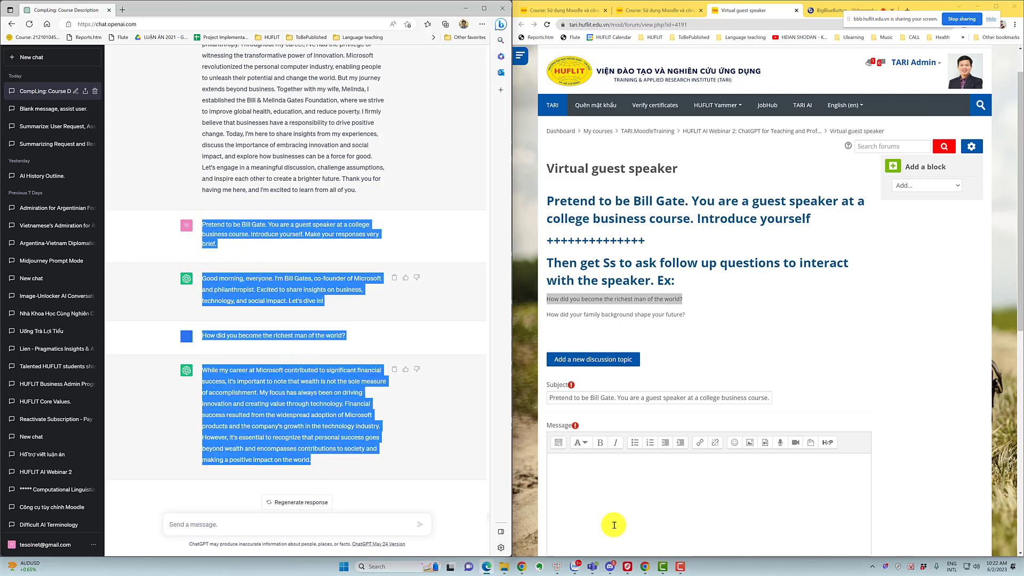
left_click(604, 486)
key("ctrl+v")
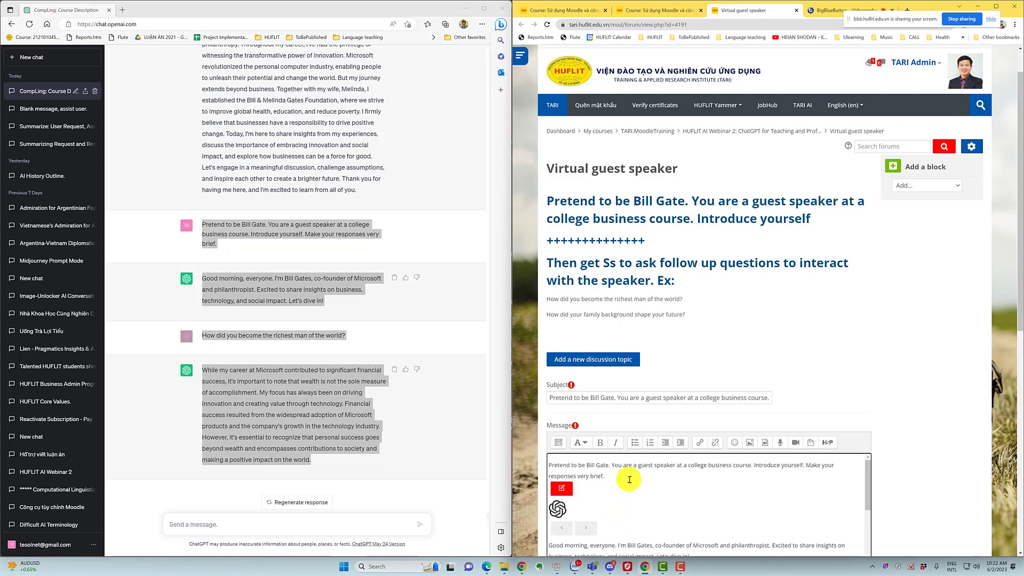
scroll(705, 457, "down", 5)
scroll(904, 389, "down", 5)
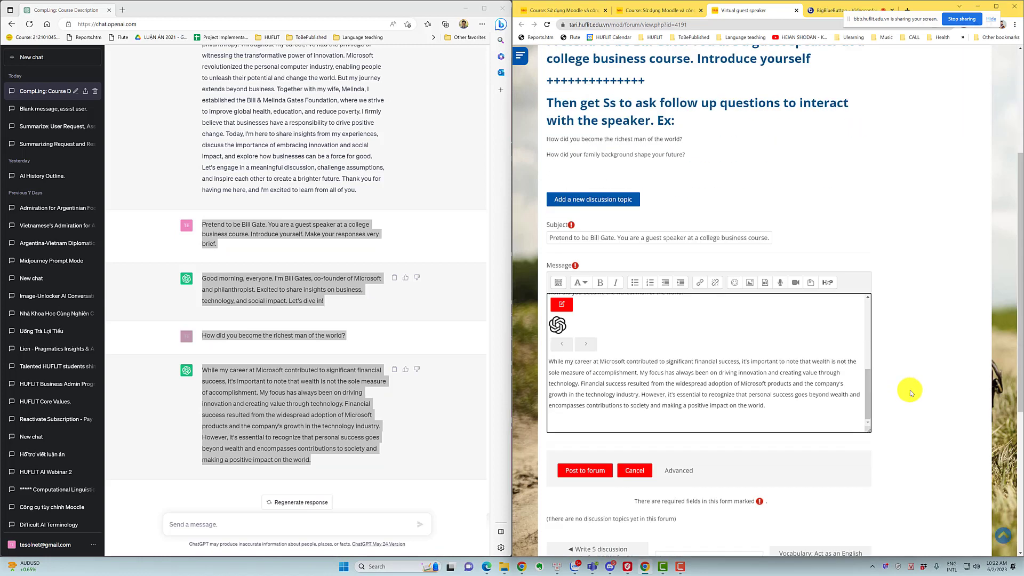
left_click(590, 351)
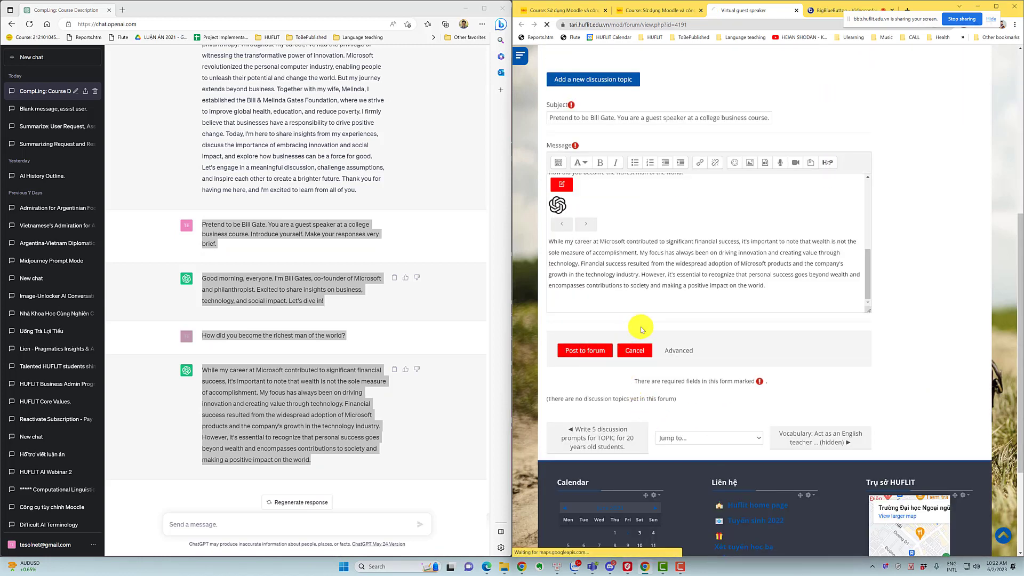
Step: Open the newly posted guest speaker discussion and look over the pasted conversation
scroll(794, 330, "down", 5)
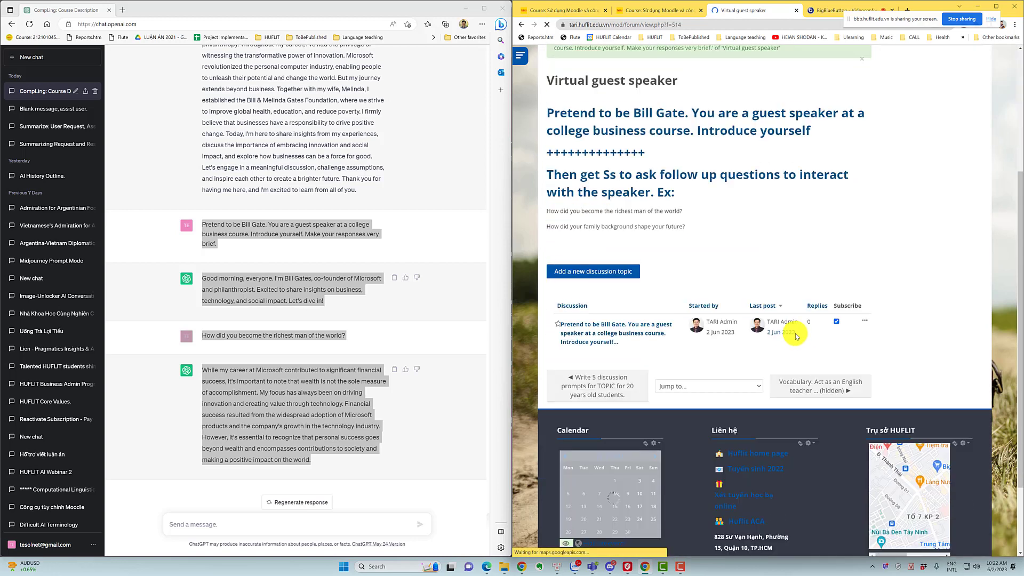
scroll(795, 337, "down", 2)
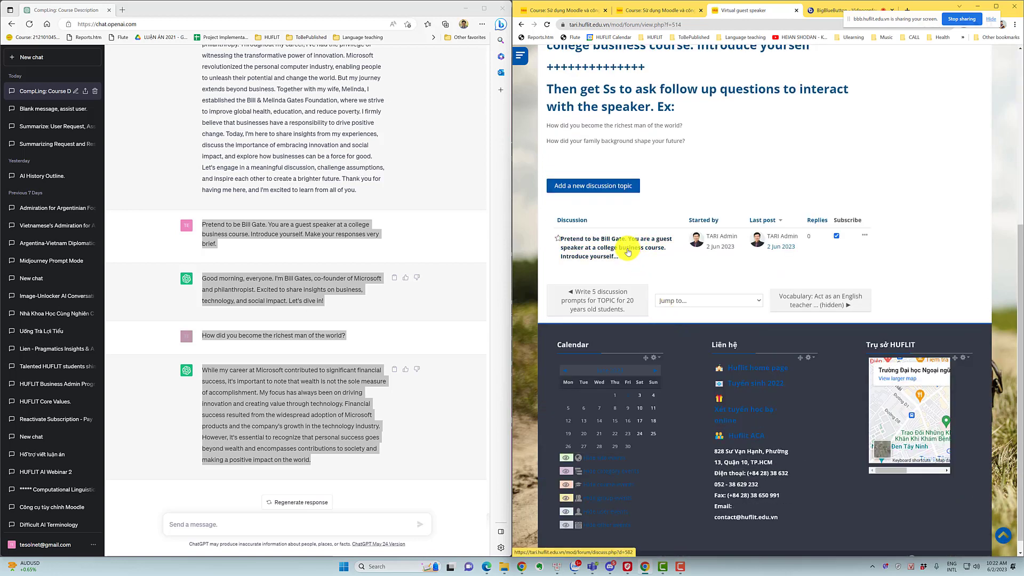
left_click(627, 252)
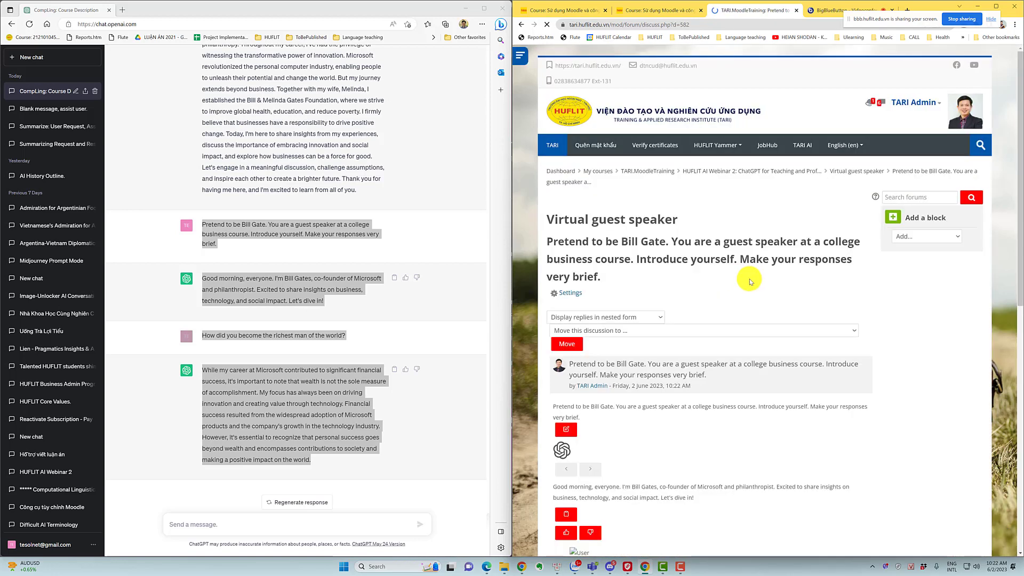
scroll(764, 281, "down", 3)
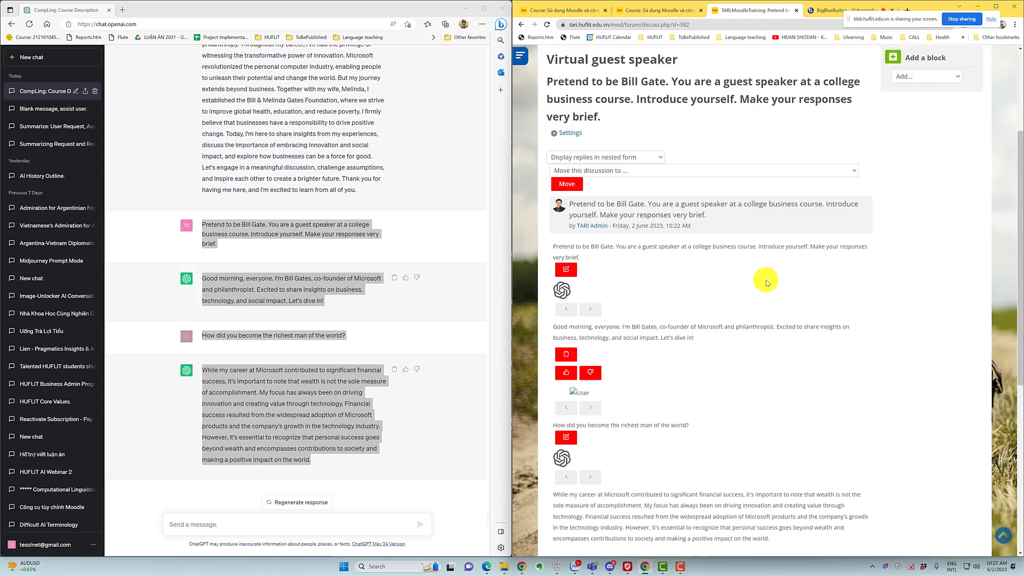
scroll(767, 283, "down", 3)
scroll(766, 283, "up", 5)
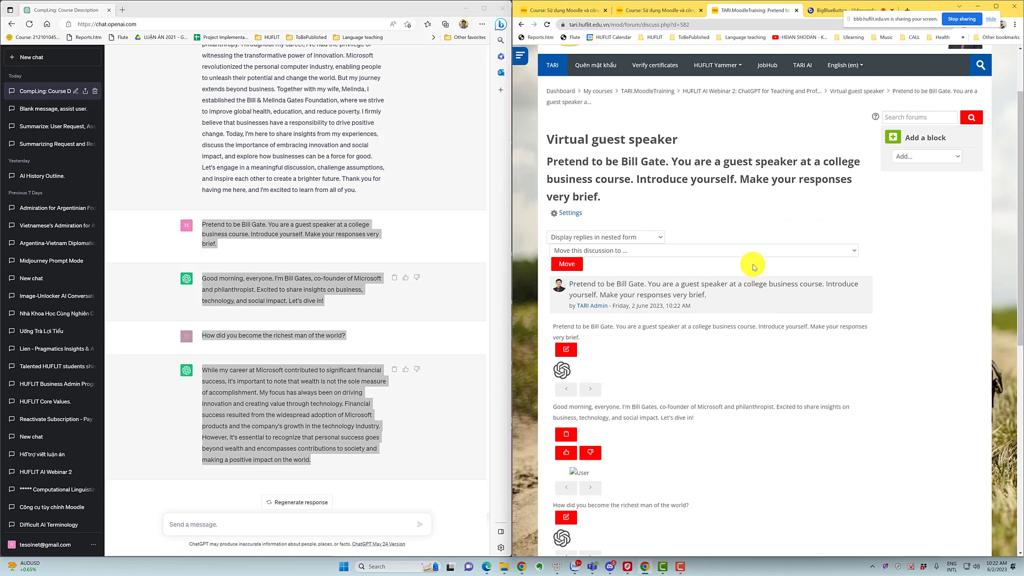
left_click(431, 241)
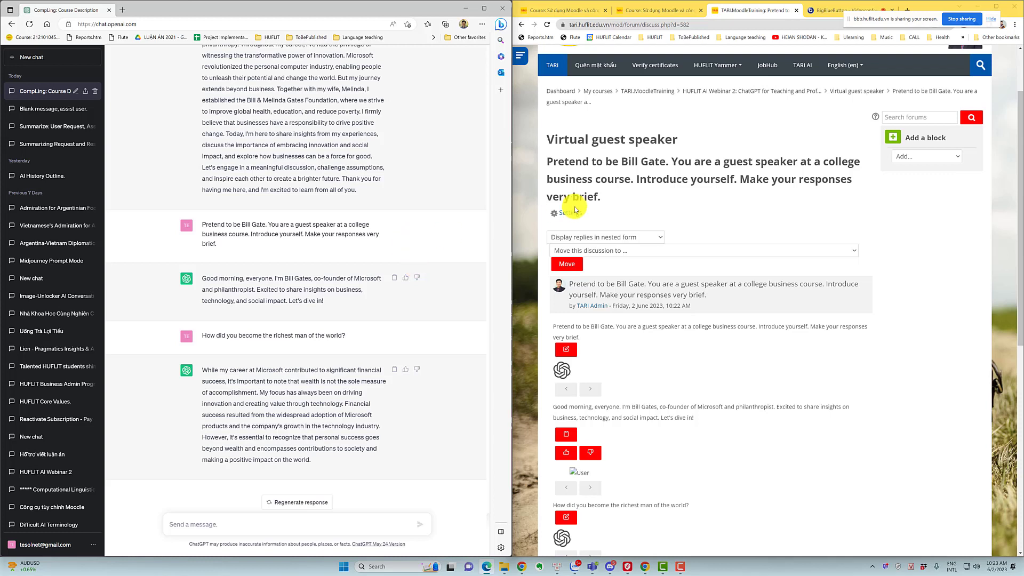
left_click(665, 211)
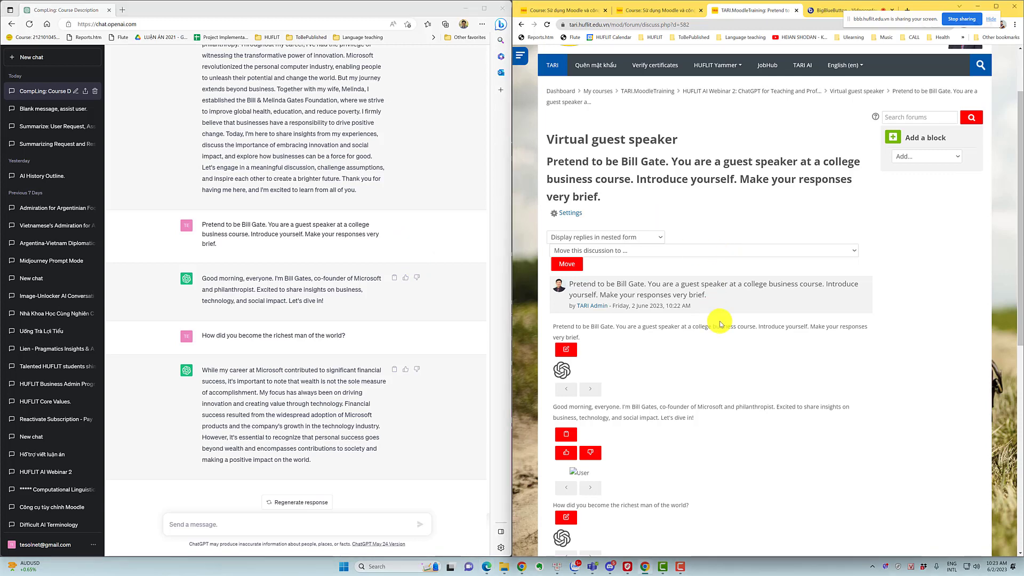
scroll(720, 324, "up", 2)
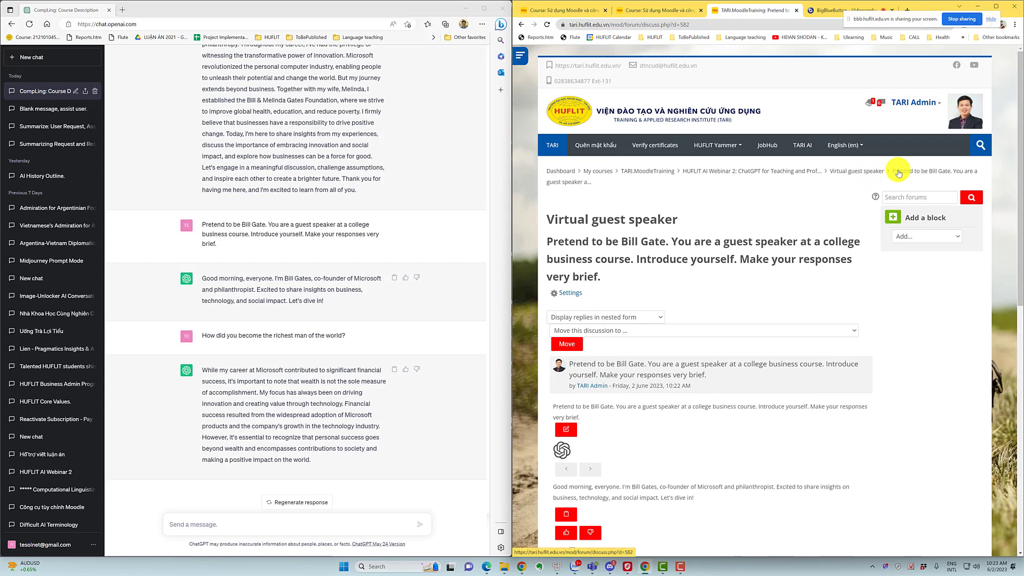
Step: Return to the Virtual guest speaker forum, then open and read the DONALD TRUMP discussion with its follow-up question and answer
left_click(870, 175)
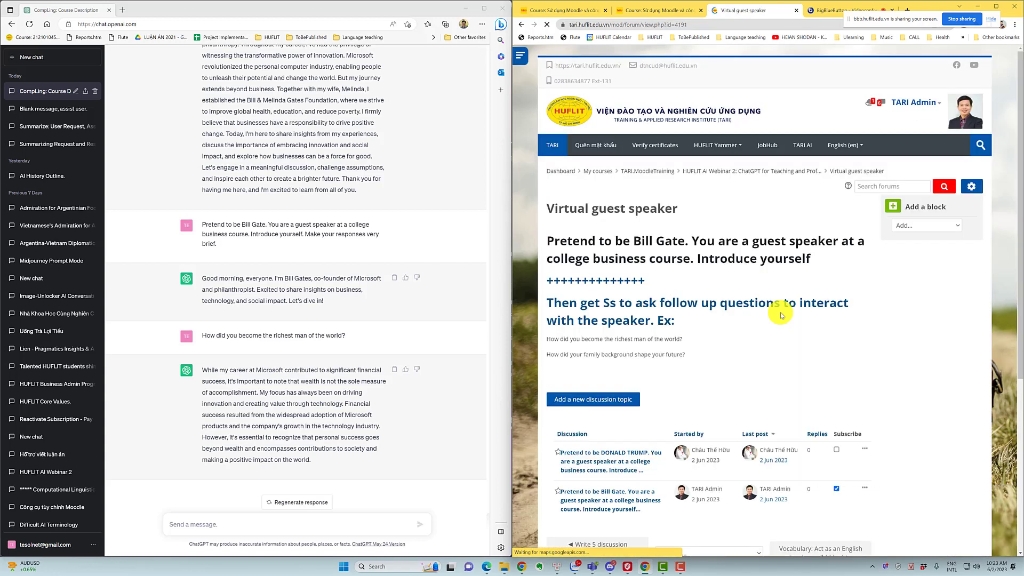
scroll(781, 313, "down", 3)
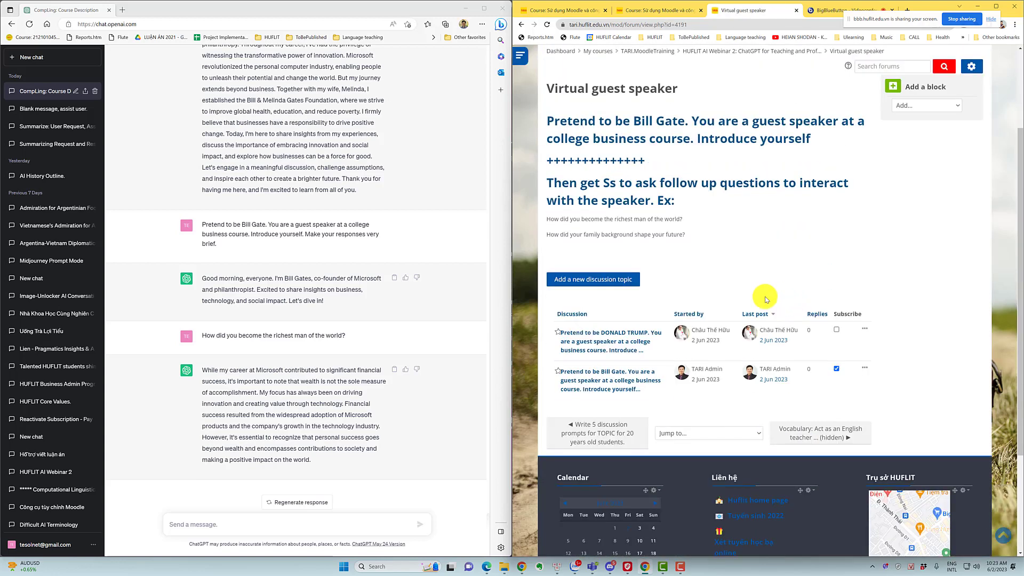
left_click(622, 345)
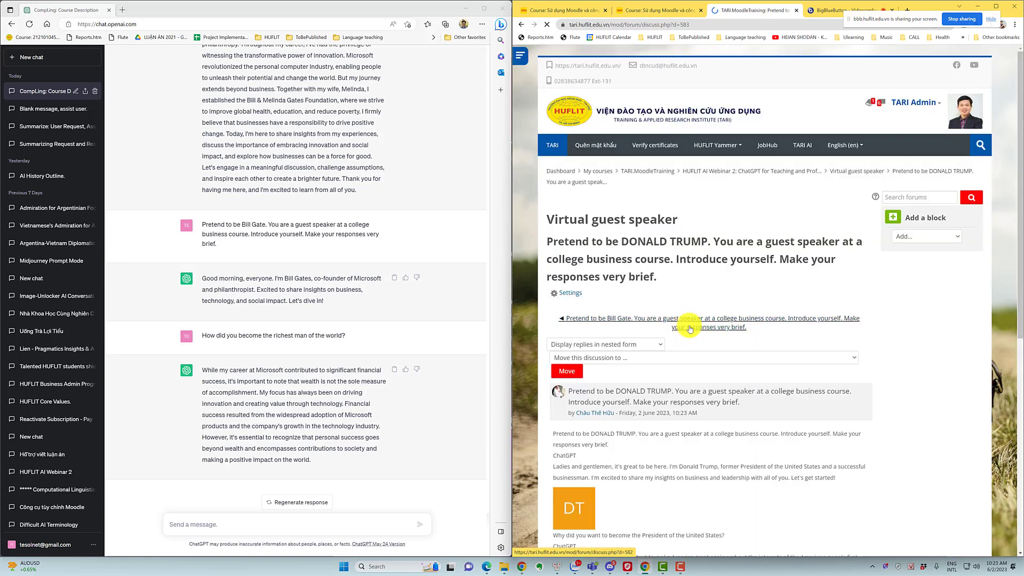
scroll(764, 347, "down", 2)
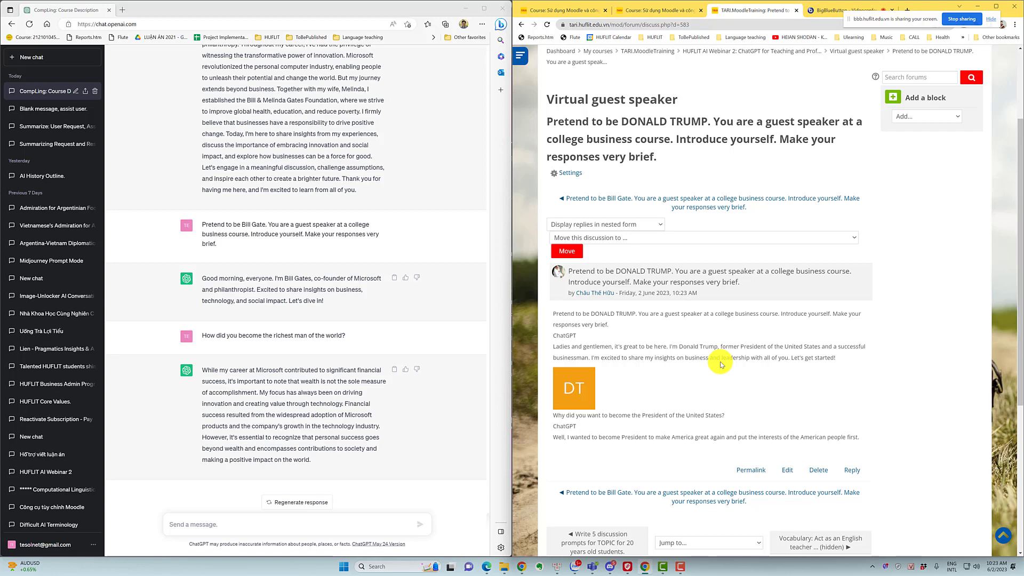
scroll(721, 365, "down", 1)
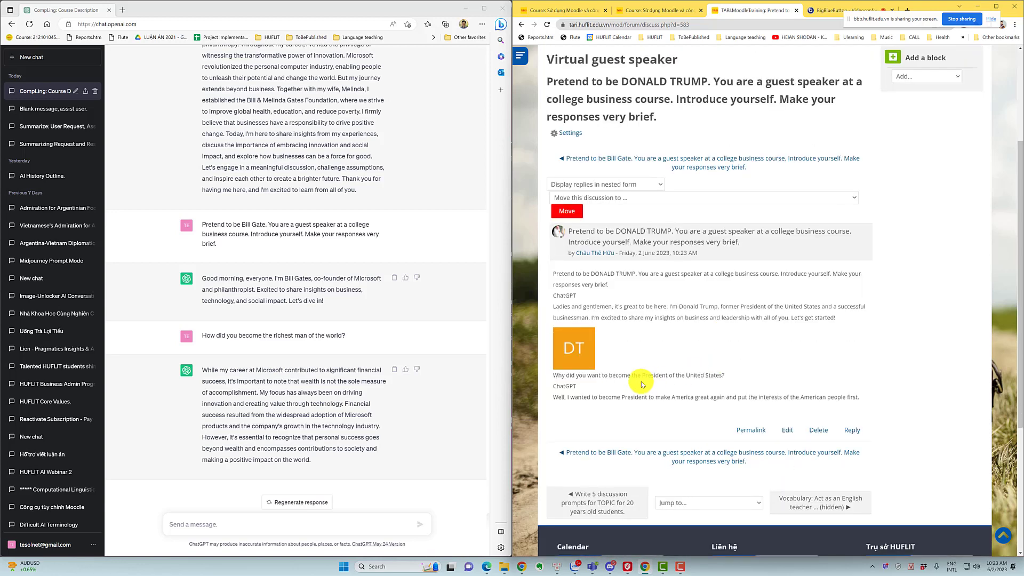
left_click_drag(619, 376, 731, 376)
left_click_drag(602, 397, 853, 397)
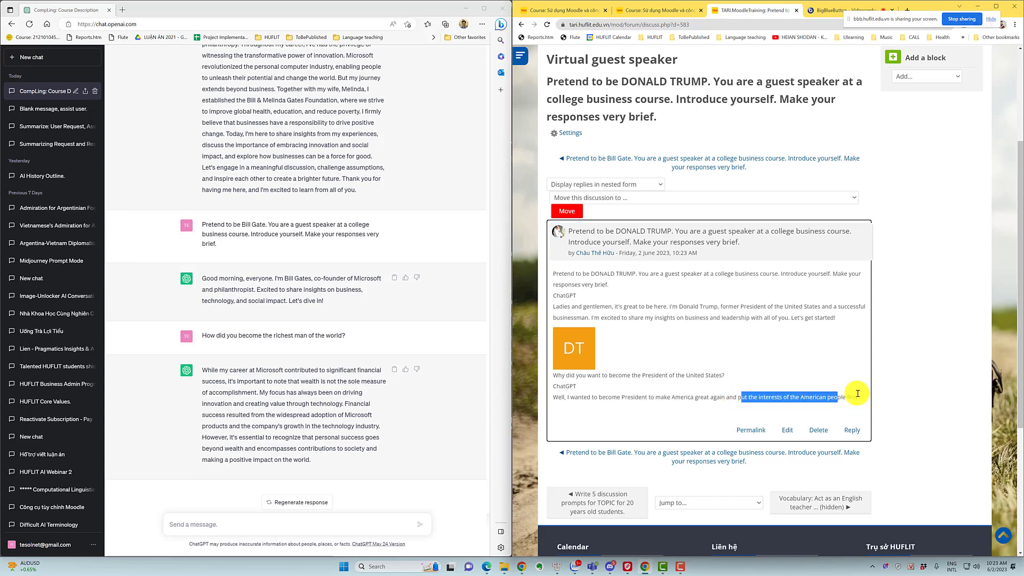
scroll(687, 391, "up", 1)
scroll(687, 391, "up", 2)
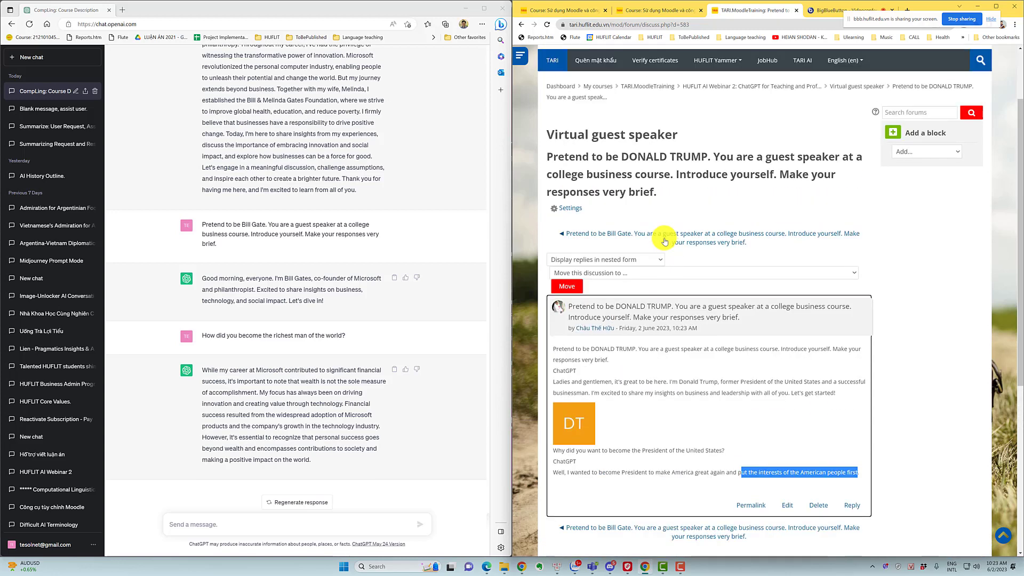
Step: Go back to the Virtual guest speaker forum and review its instructions alongside the earlier Bill Gate prompts in ChatGPT
left_click(873, 92)
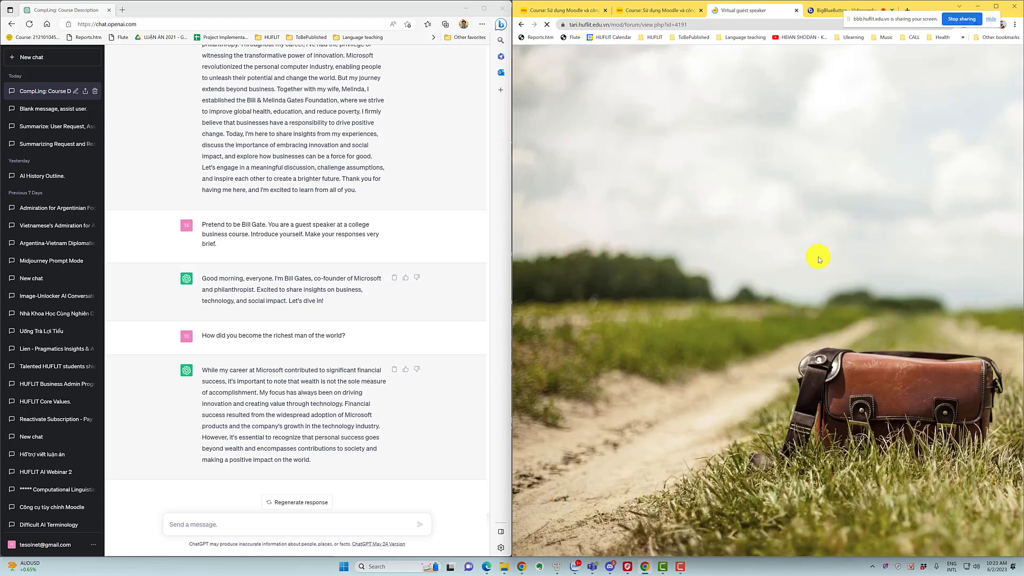
scroll(817, 299, "down", 2)
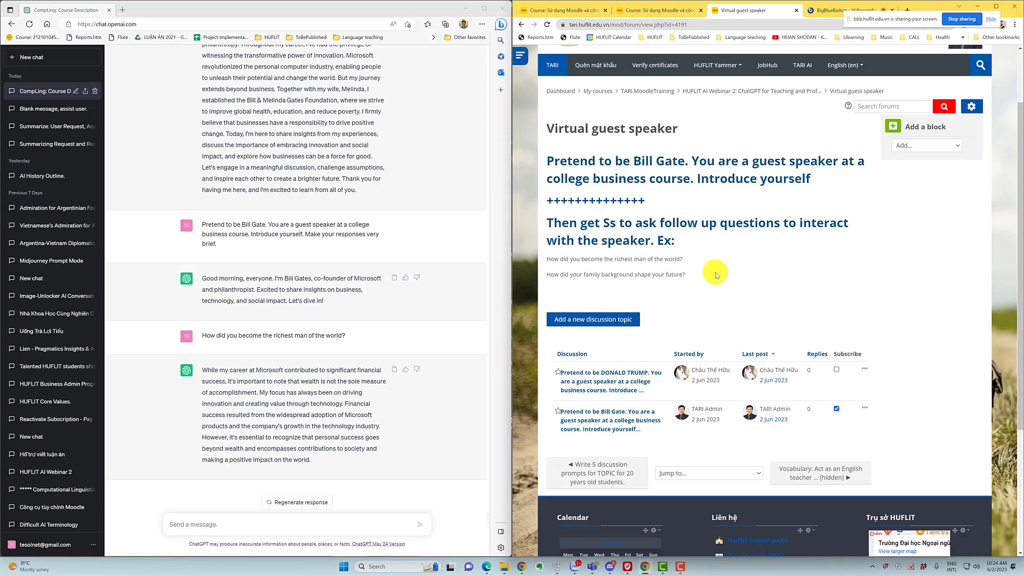
scroll(721, 278, "up", 2)
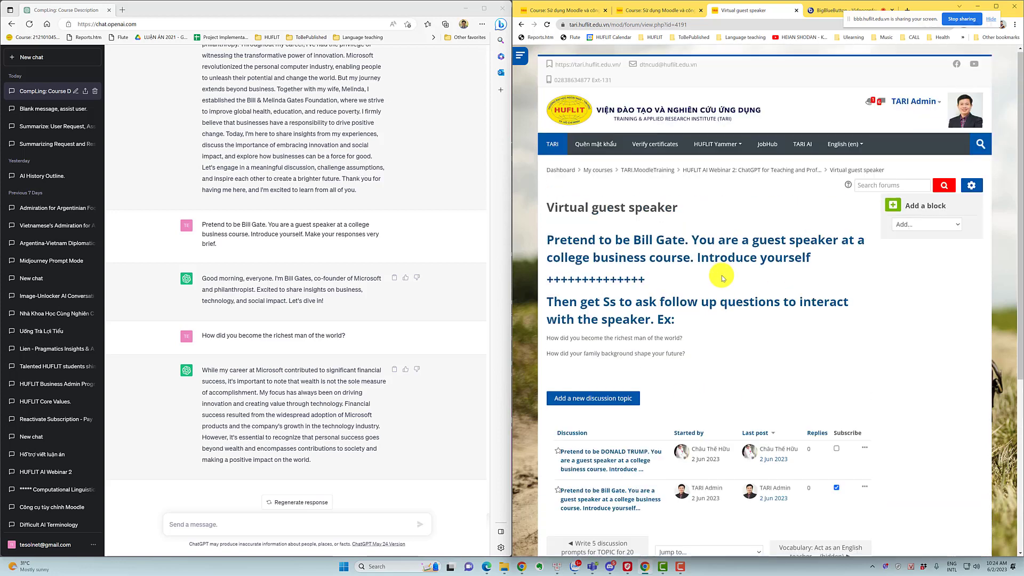
scroll(723, 278, "down", 1)
scroll(723, 277, "down", 1)
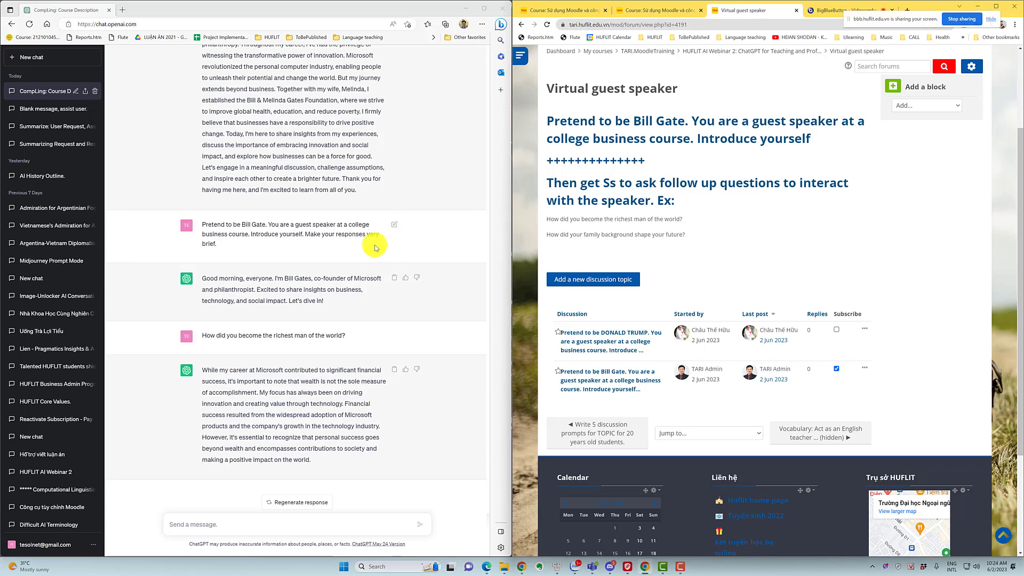
scroll(389, 250, "up", 10)
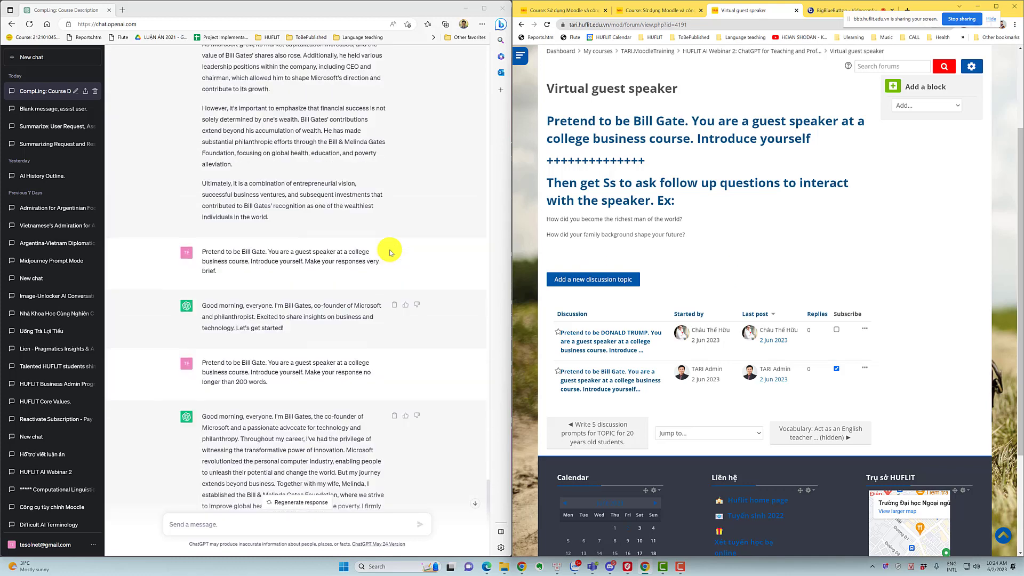
scroll(390, 251, "down", 10)
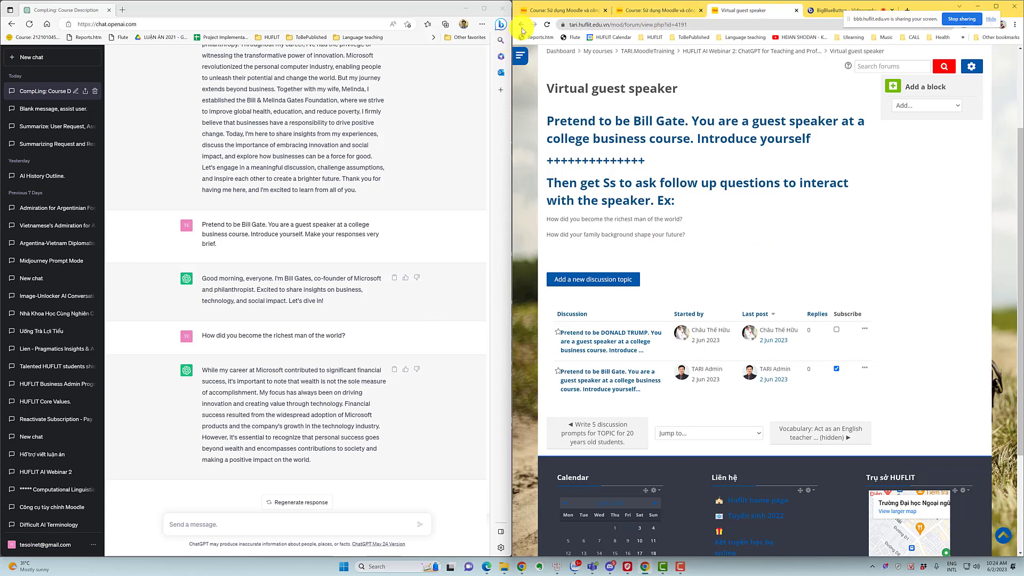
Step: Refresh the forum's discussion list, then open the obama discussion and read the guest speaker's introduction
left_click(548, 25)
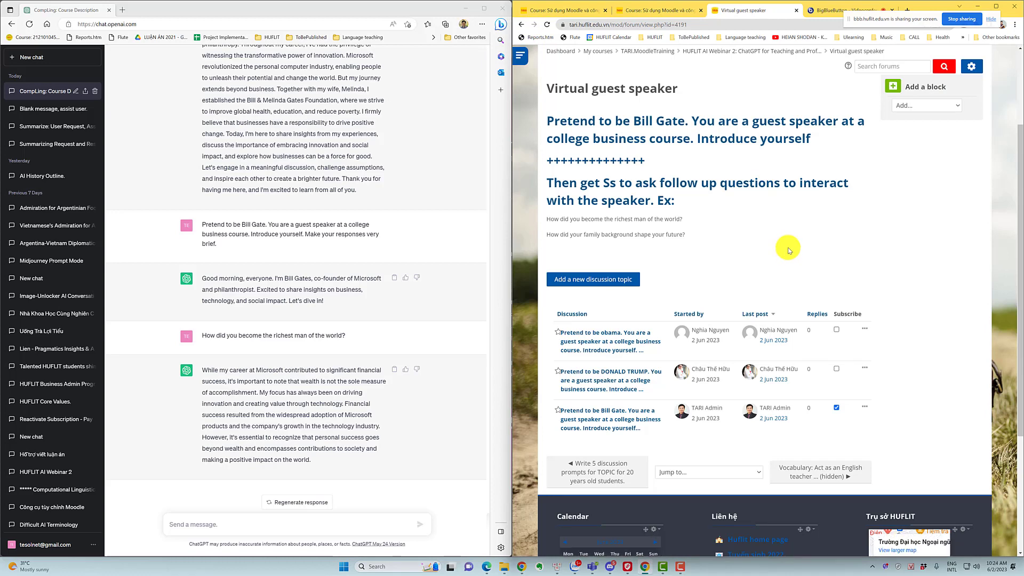
left_click(628, 346)
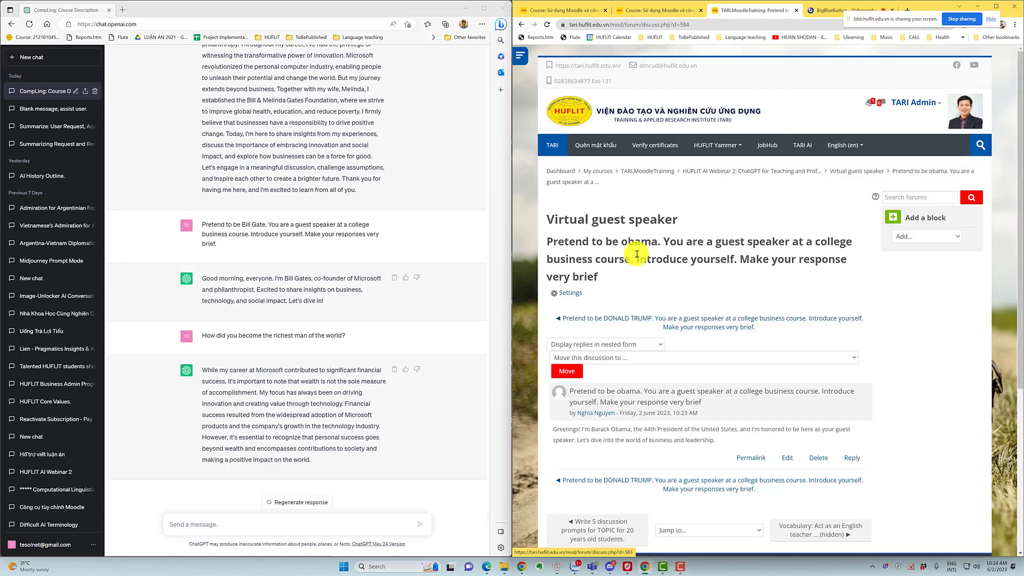
left_click_drag(622, 243, 651, 243)
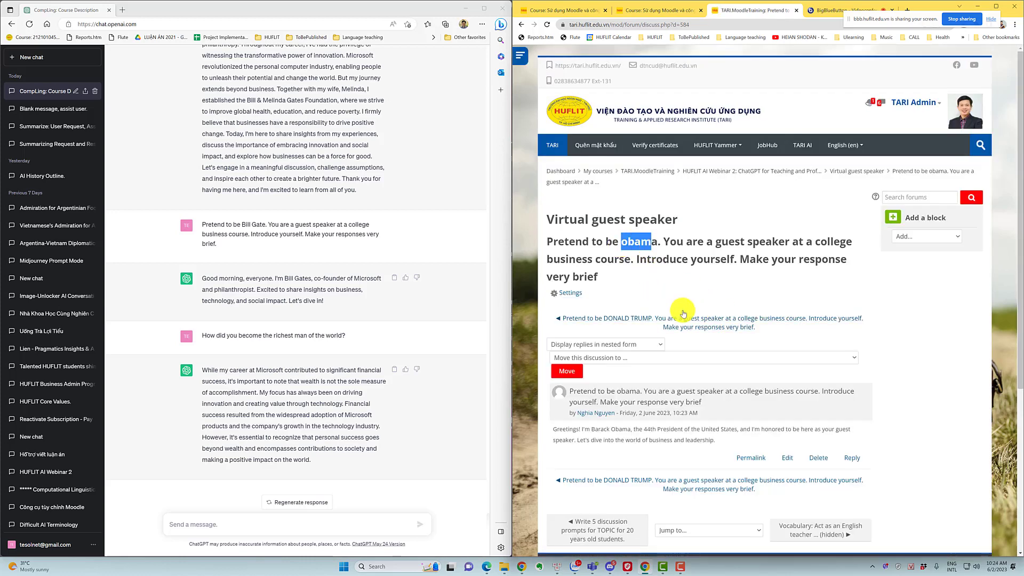
scroll(710, 320, "down", 1)
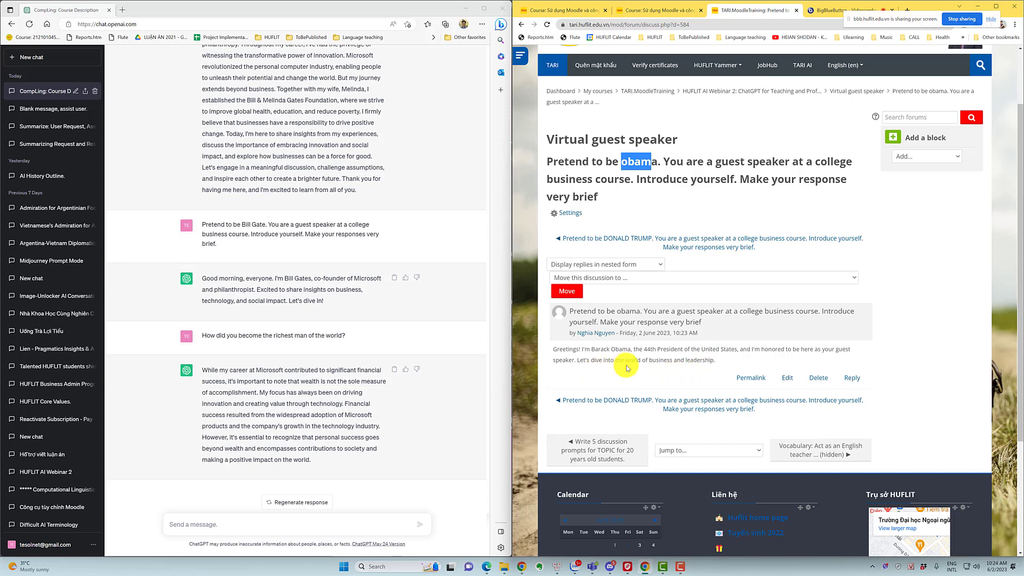
left_click_drag(621, 361, 722, 368)
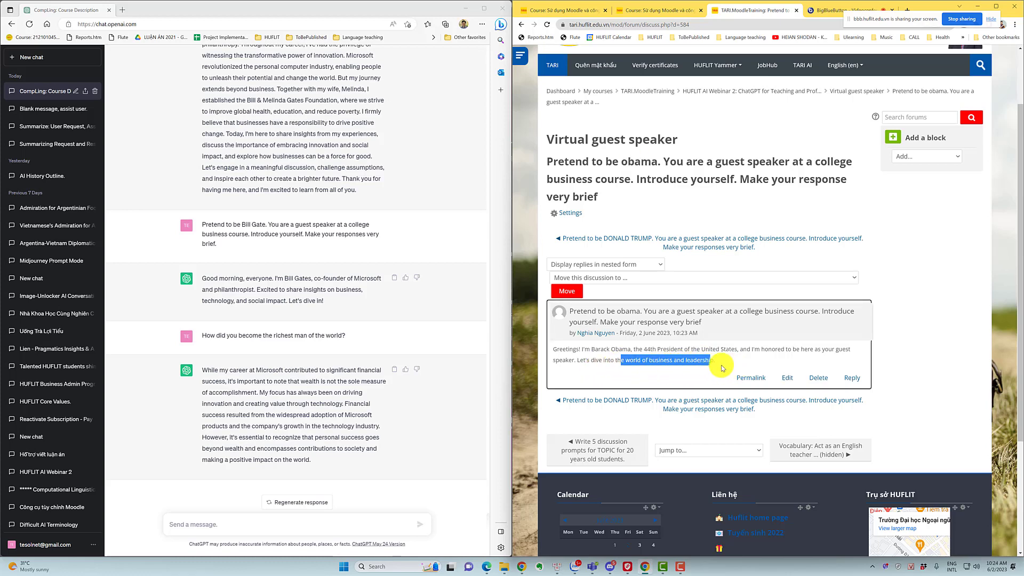
left_click(723, 368)
scroll(772, 151, "up", 1)
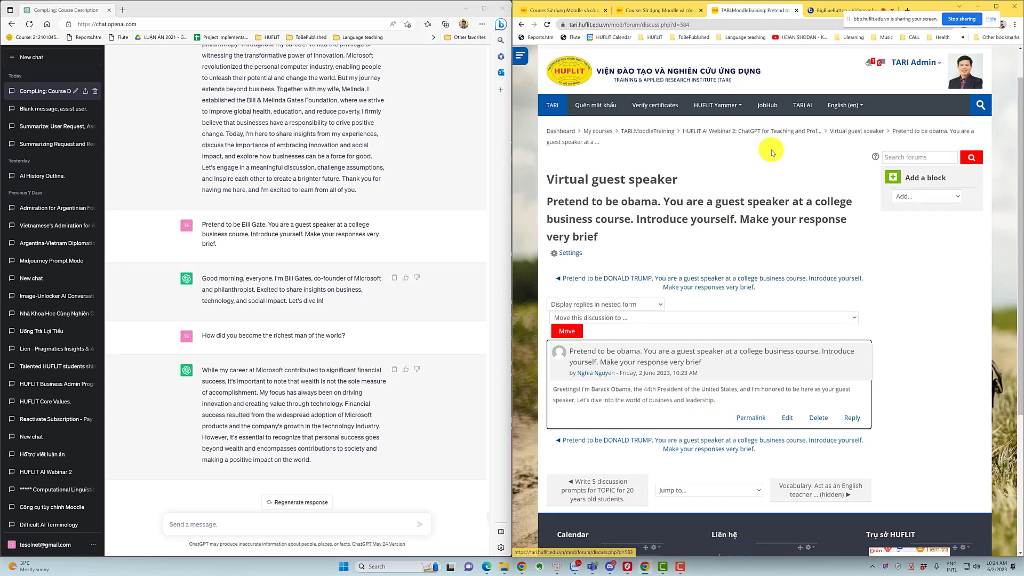
Step: Return to the HUFLIT AI Webinar 2 course section and find the Vocabulary activity among the ChatGPT for Teaching items
left_click(791, 135)
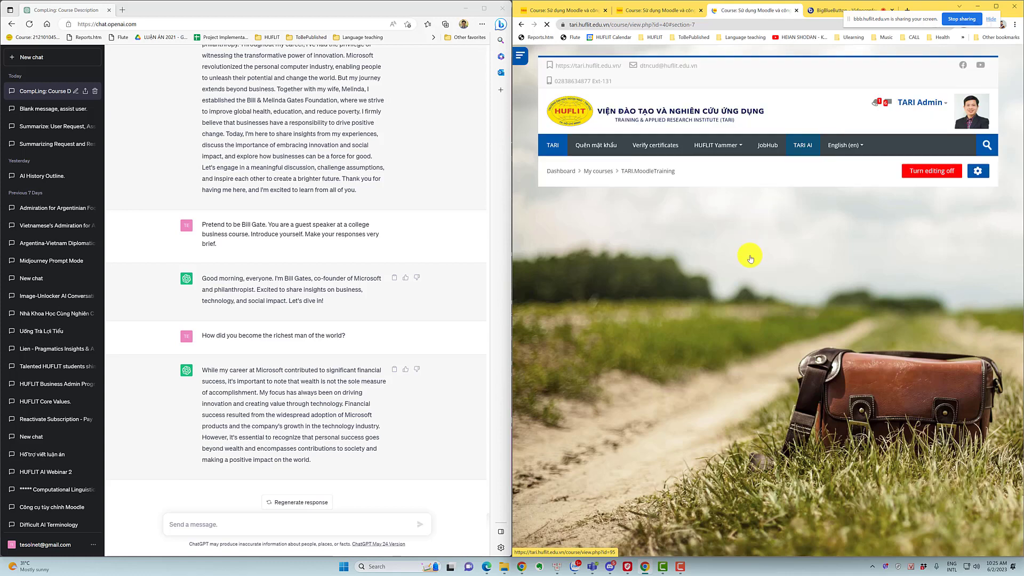
scroll(744, 296, "up", 4)
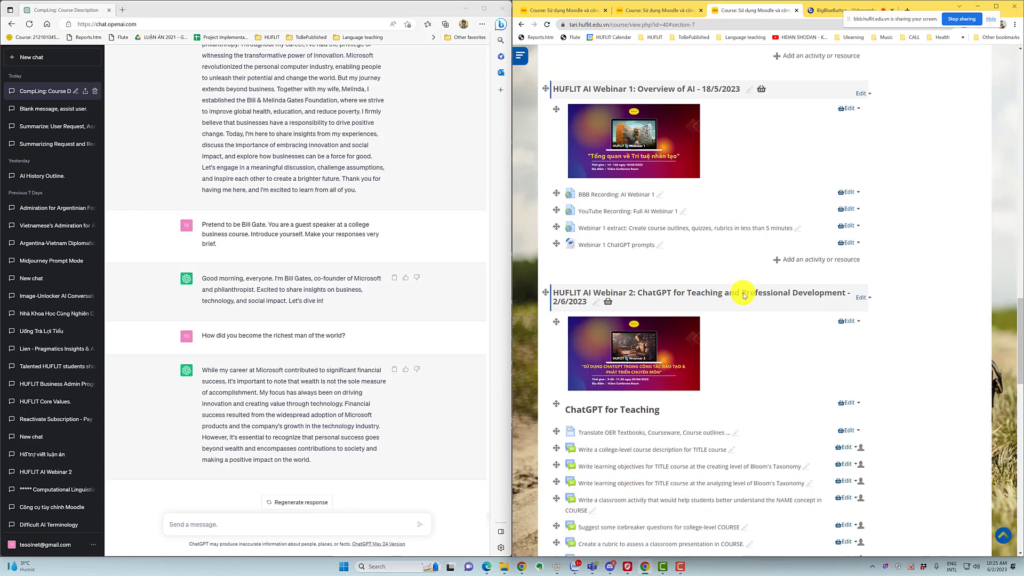
scroll(744, 296, "down", 4)
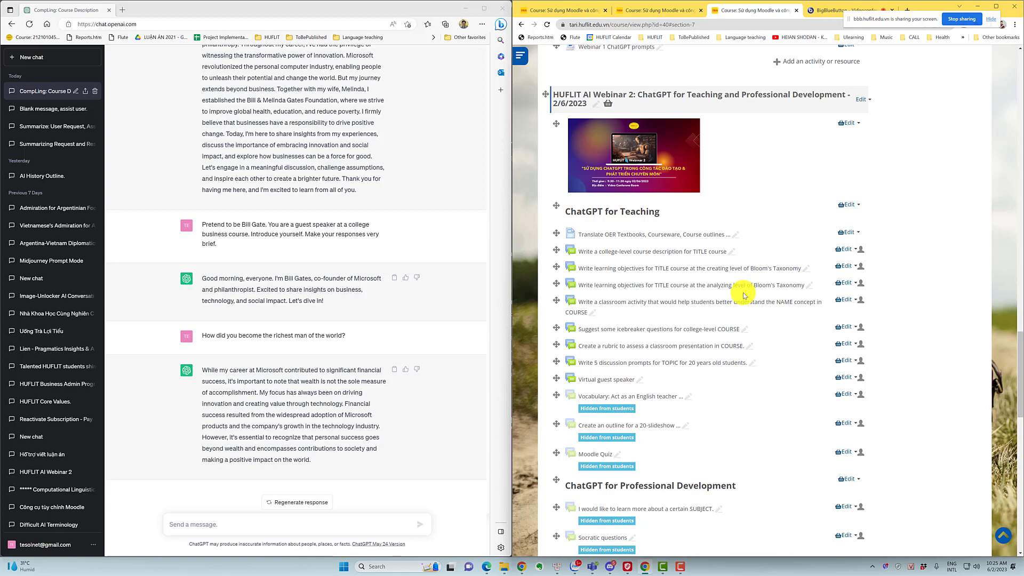
scroll(744, 296, "down", 2)
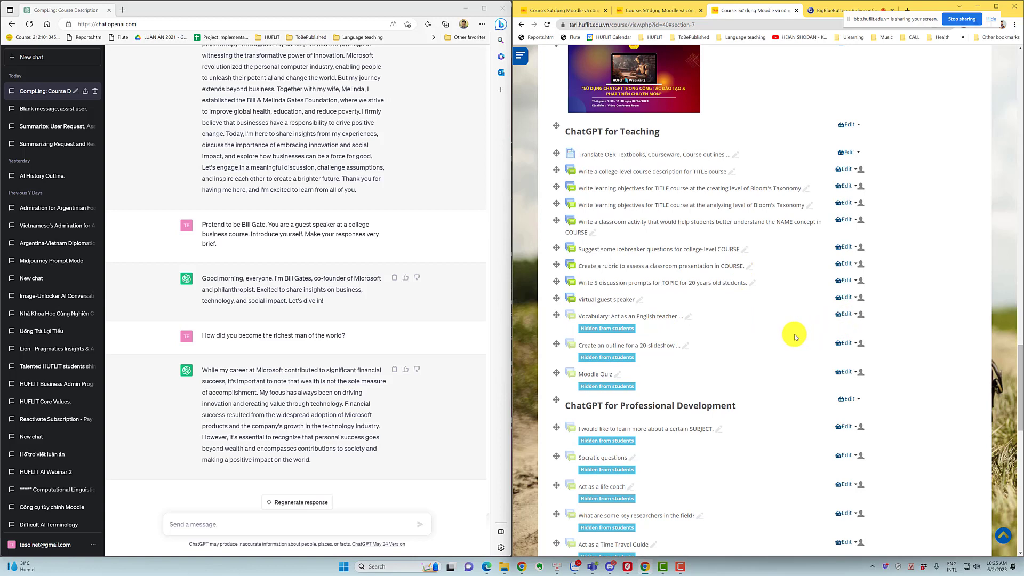
scroll(795, 335, "down", 1)
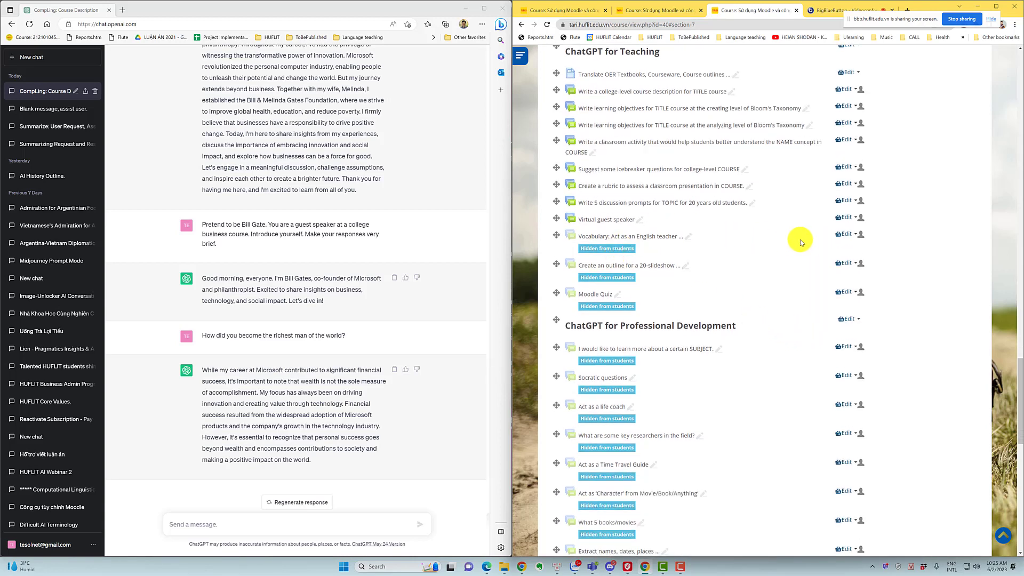
Step: Show the hidden activity "Vocabulary: Act as an English teacher ..." to students and open it in a new tab
left_click(845, 235)
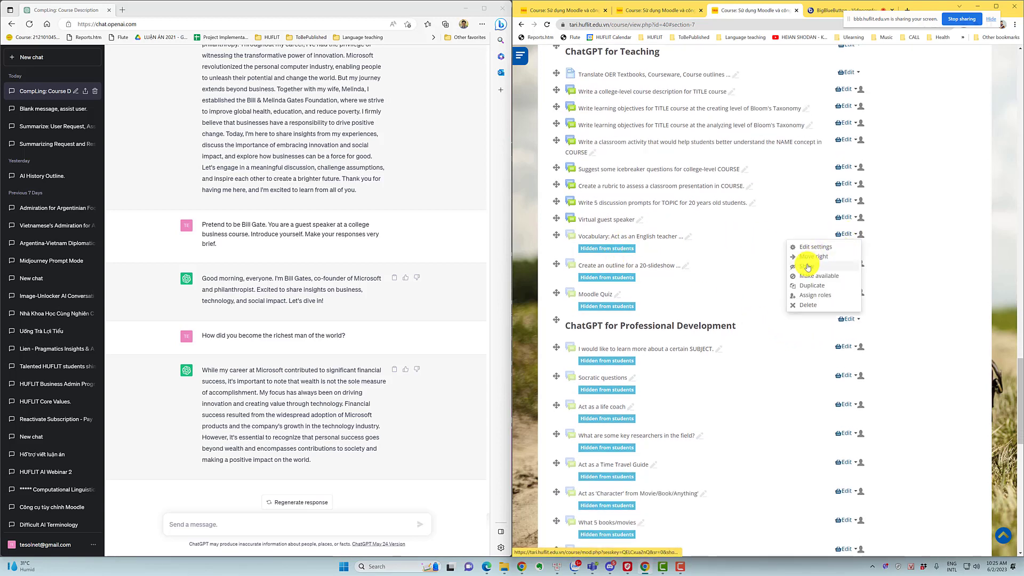
middle_click(645, 240)
left_click(804, 13)
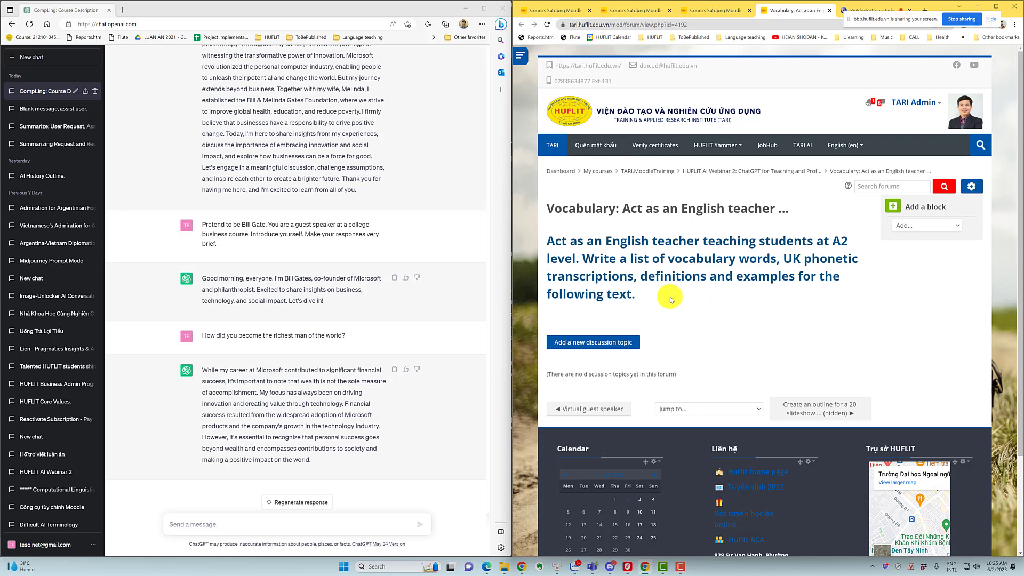
Step: Copy the A2-level English teacher vocabulary prompt from the forum description into a new ChatGPT message
left_click_drag(647, 297, 542, 240)
key("ctrl+c")
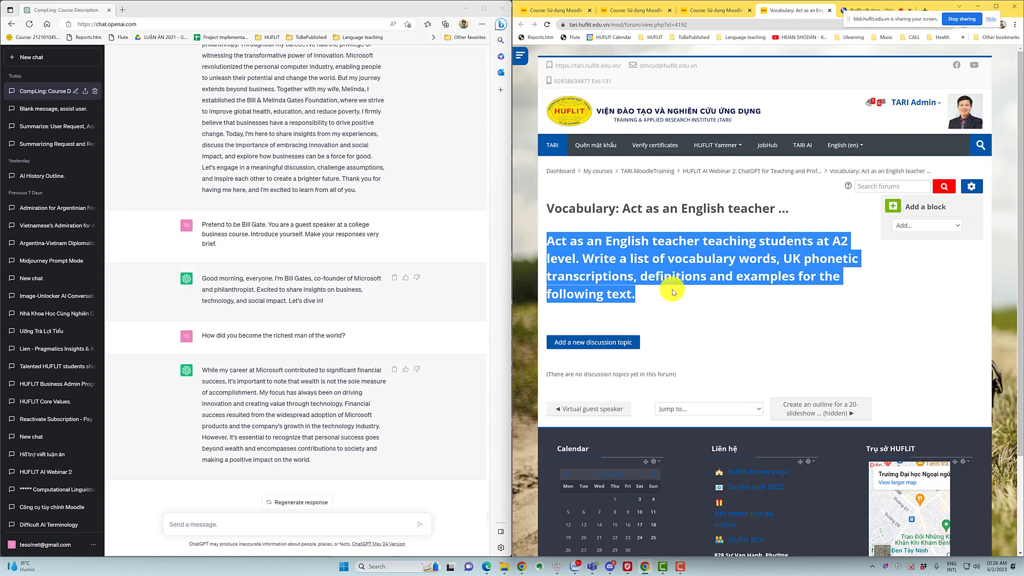
left_click(226, 525)
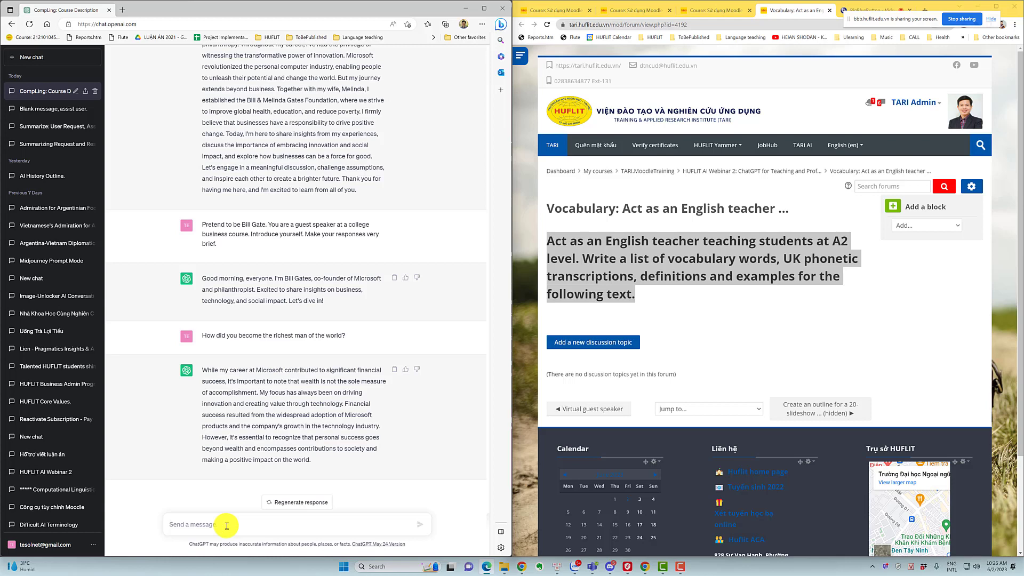
key("ctrl+v")
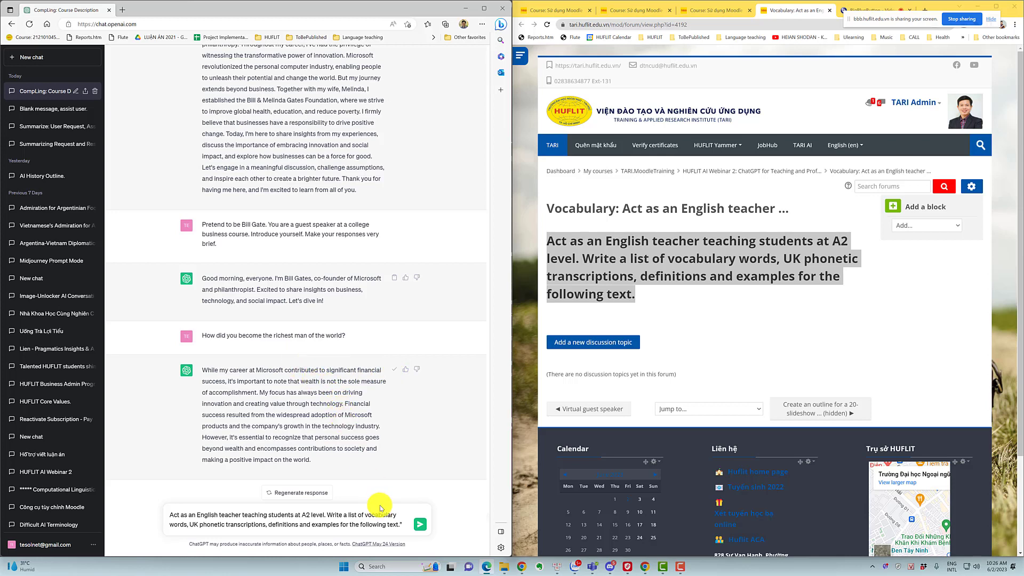
Step: Add the quoted answer about the Microsoft career on a new line below the prompt and send the message
type("While my career at Microsoft contributed to significant financial success, it's important to note that wealth is not the sole measure of accomplishment. My focus has always been on driving innovation and creating value through technology. Financial success resulted from the widespread adoption of Microsoft products and the company's growth in the technology industry. However, it's essential to recognize that personal success goes beyond wealth and encompasses contributions to society and making a positive impact on the world.")
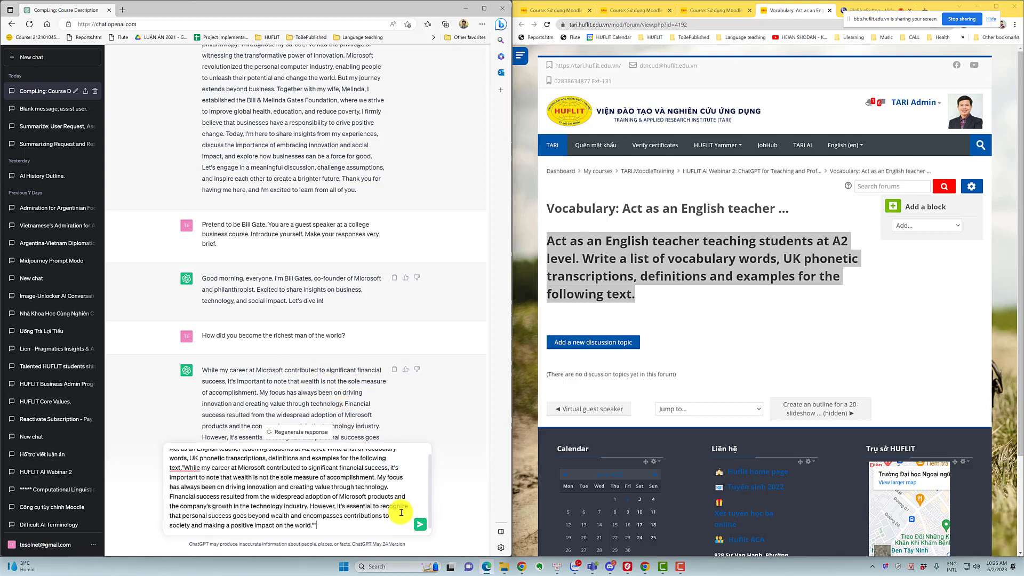
left_click(184, 468)
key("shift+Return")
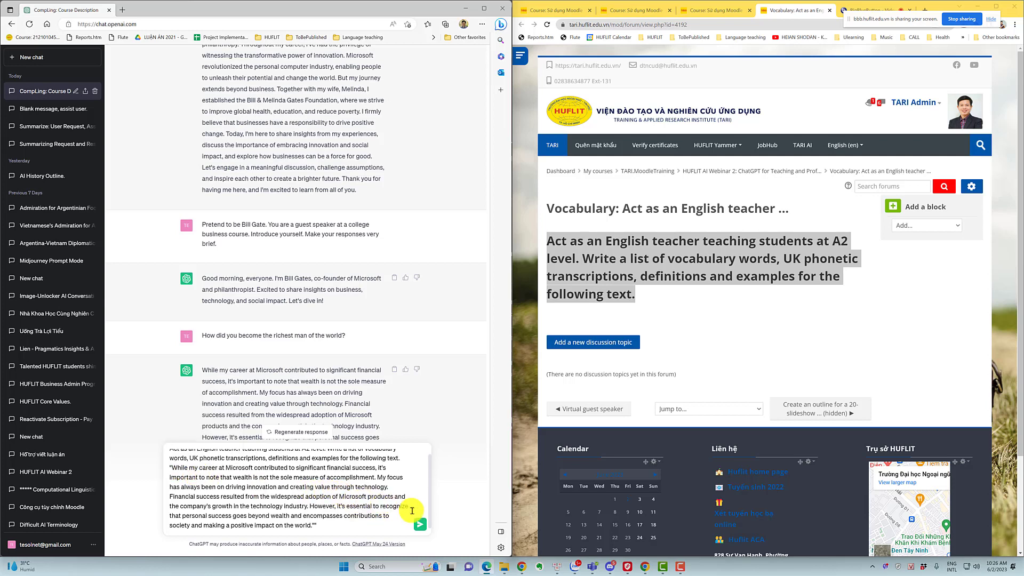
left_click(420, 525)
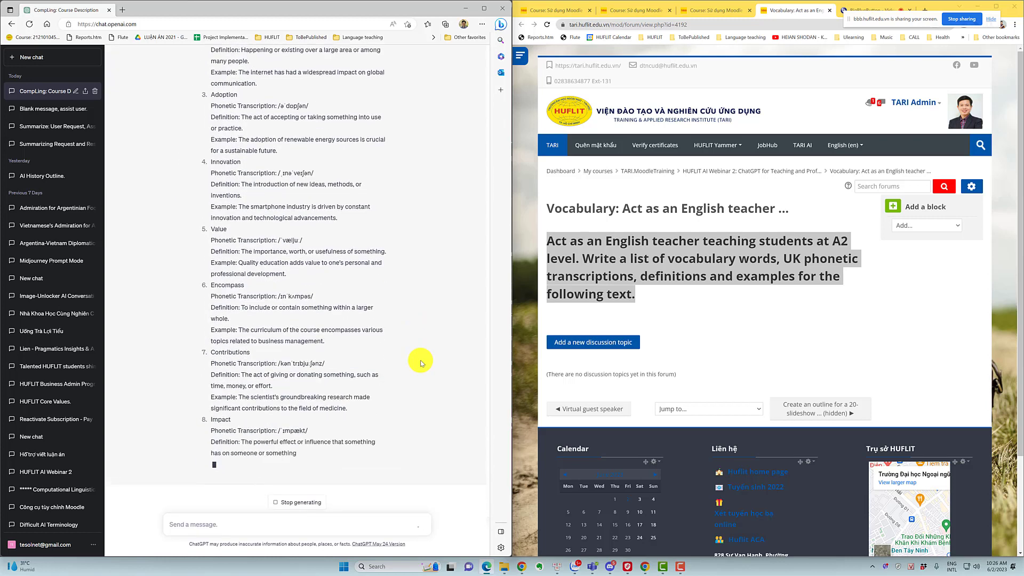
Step: Start a new forum discussion and fill its message with the full A2 vocabulary prompt copied from the chat, followed by the line "OUTPUT"
scroll(395, 322, "up", 9)
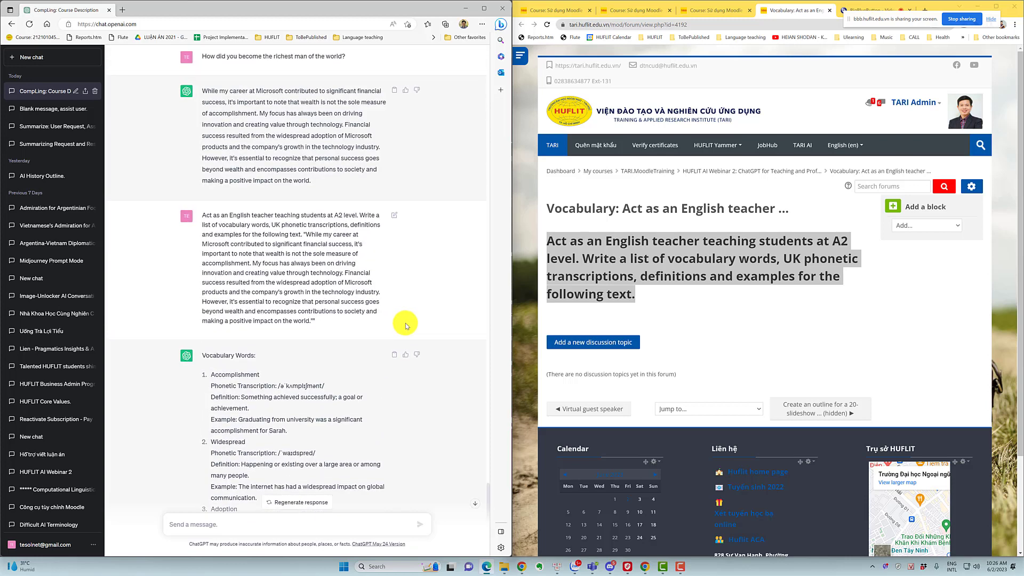
scroll(405, 326, "down", 2)
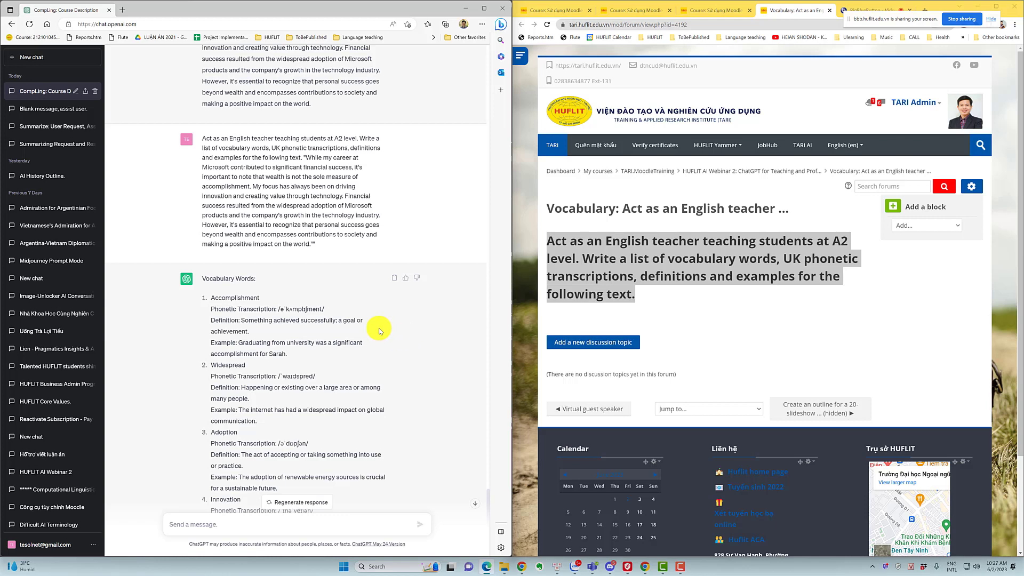
left_click(609, 346)
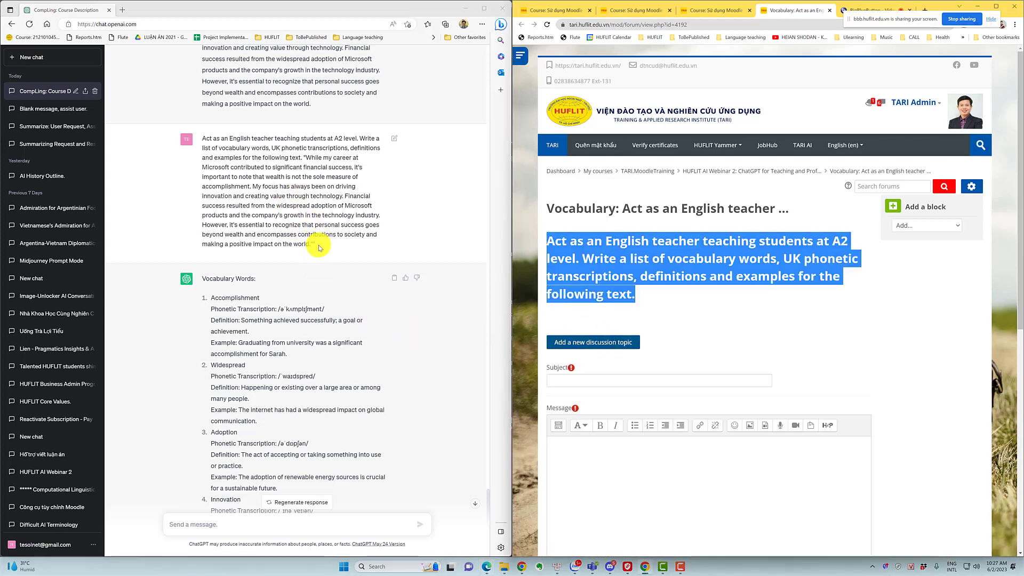
left_click_drag(319, 246, 202, 137)
key("ctrl+c")
left_click(590, 467)
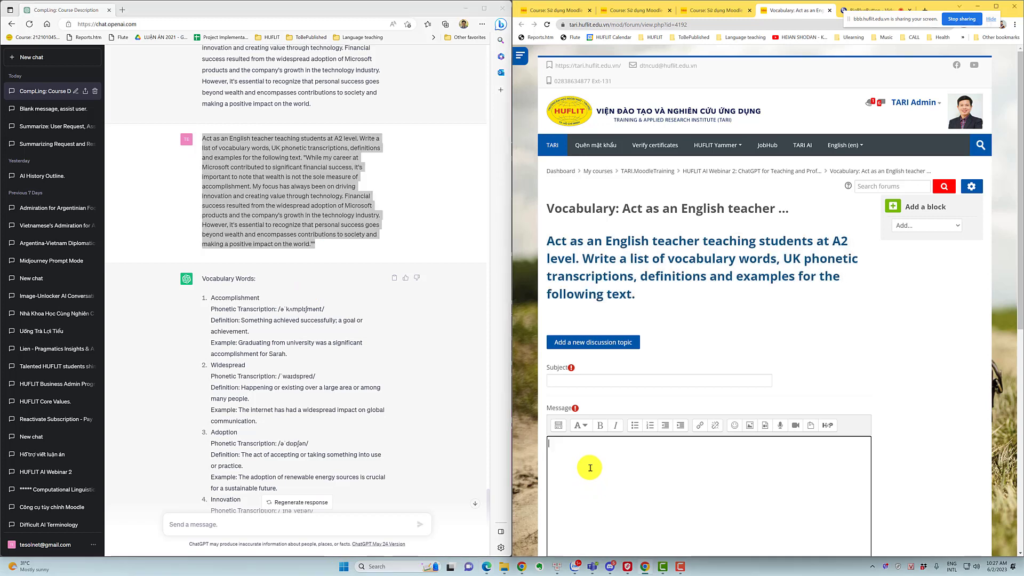
key("ctrl+v")
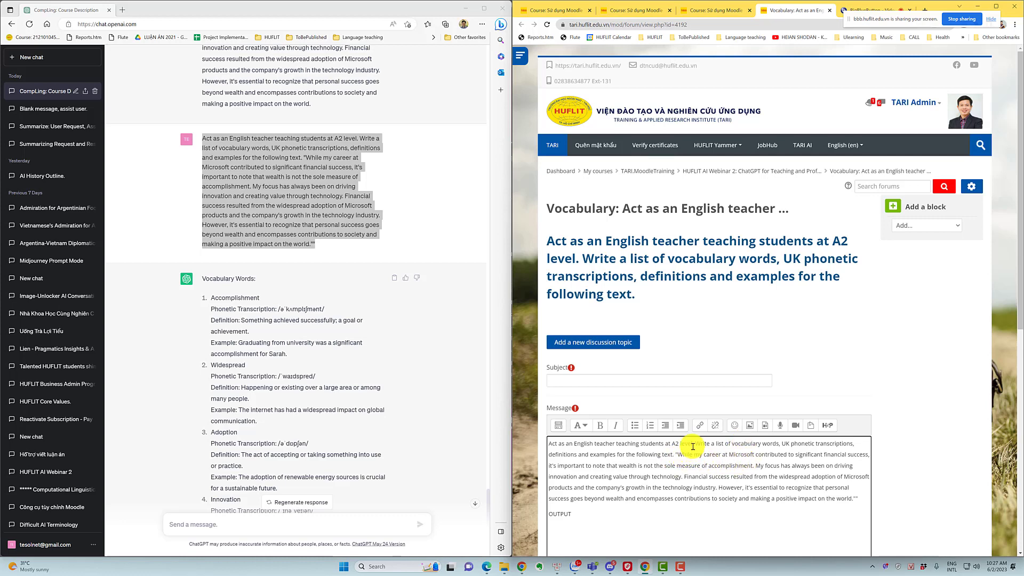
Step: Copy the instruction part of the message, ending at "for the following text.", into the discussion's subject
left_click_drag(674, 456, 533, 437)
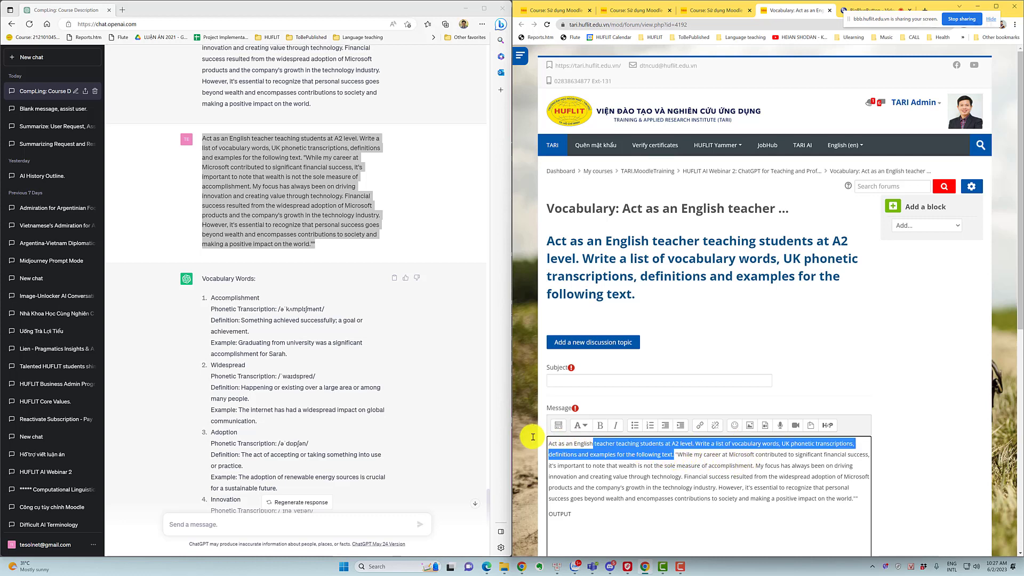
key("ctrl+c")
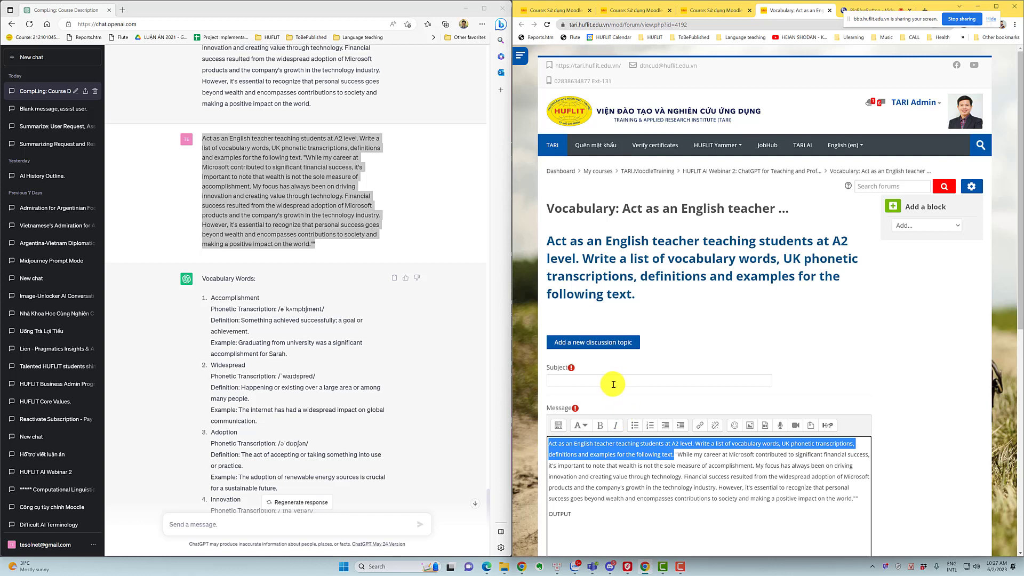
left_click(610, 381)
key("ctrl+v")
Step: Copy ChatGPT's vocabulary list below "OUTPUT" in the message, remove the blank line before the closing note, and post the discussion to the forum
scroll(283, 422, "down", 7)
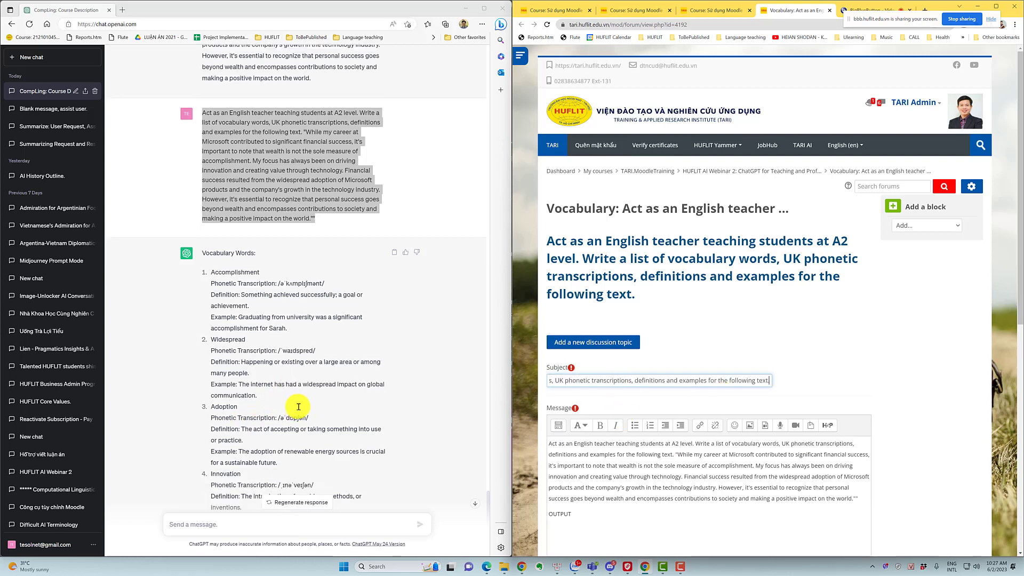
scroll(384, 224, "up", 6)
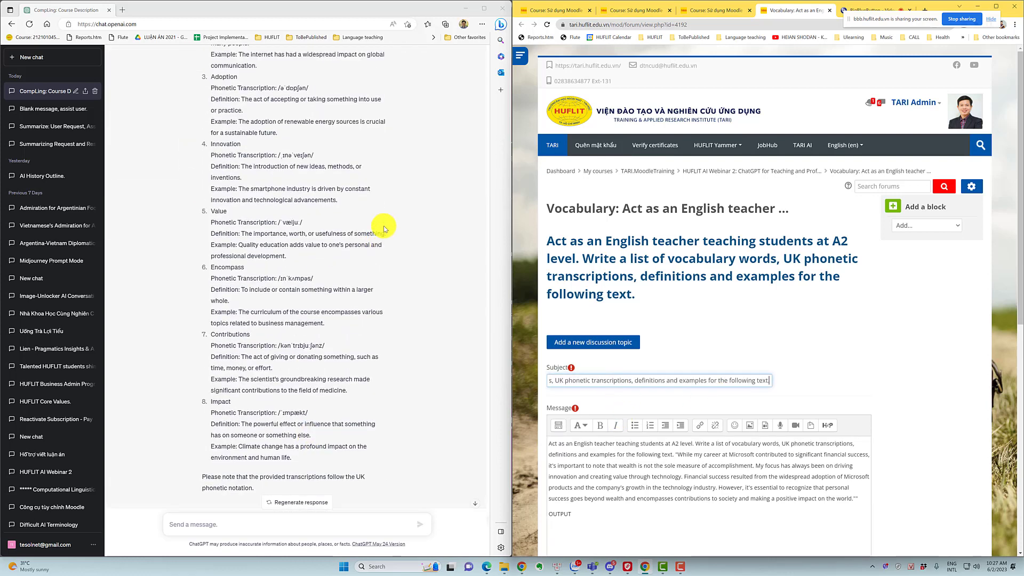
left_click(394, 202)
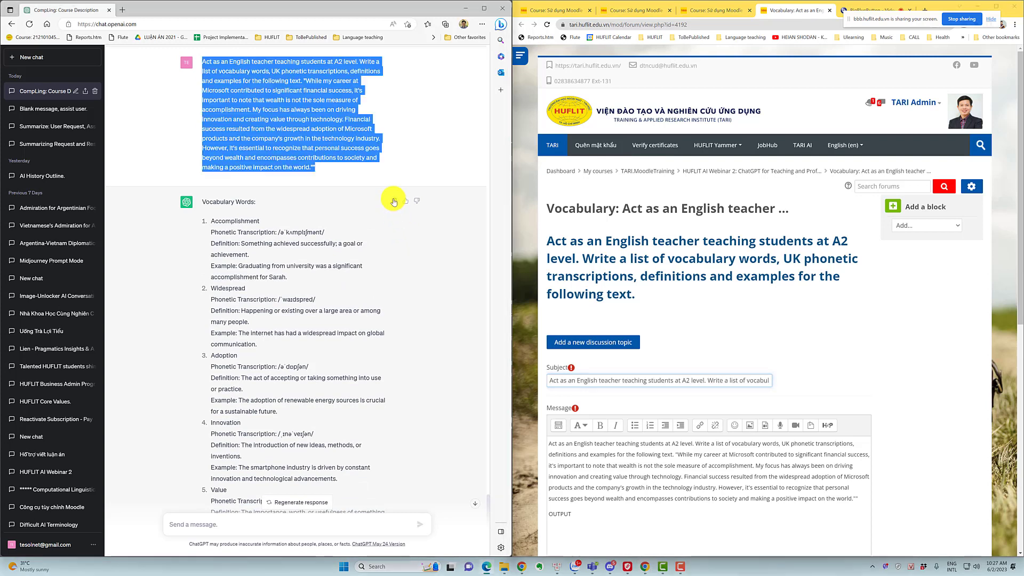
left_click(571, 528)
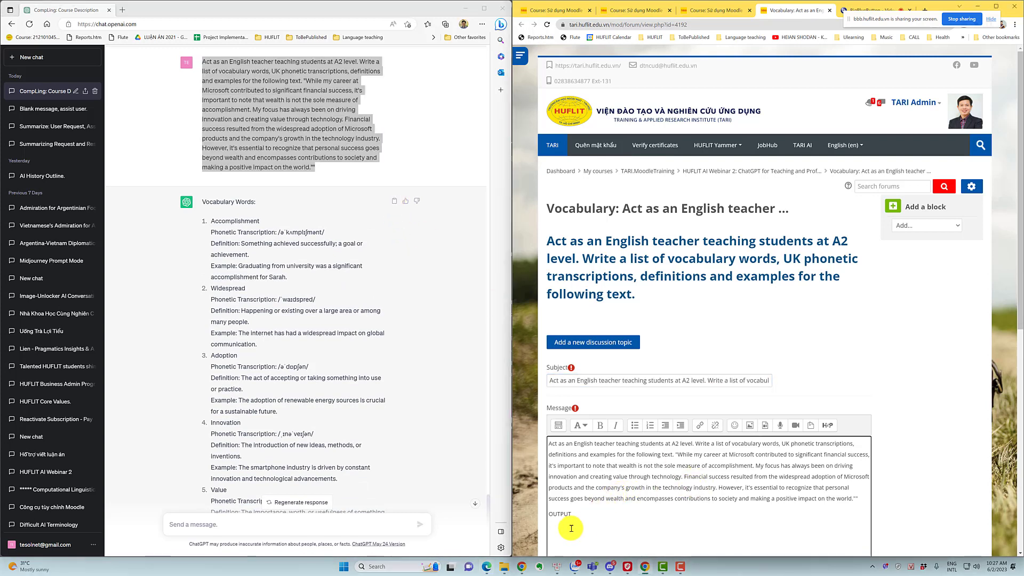
key("ctrl+v")
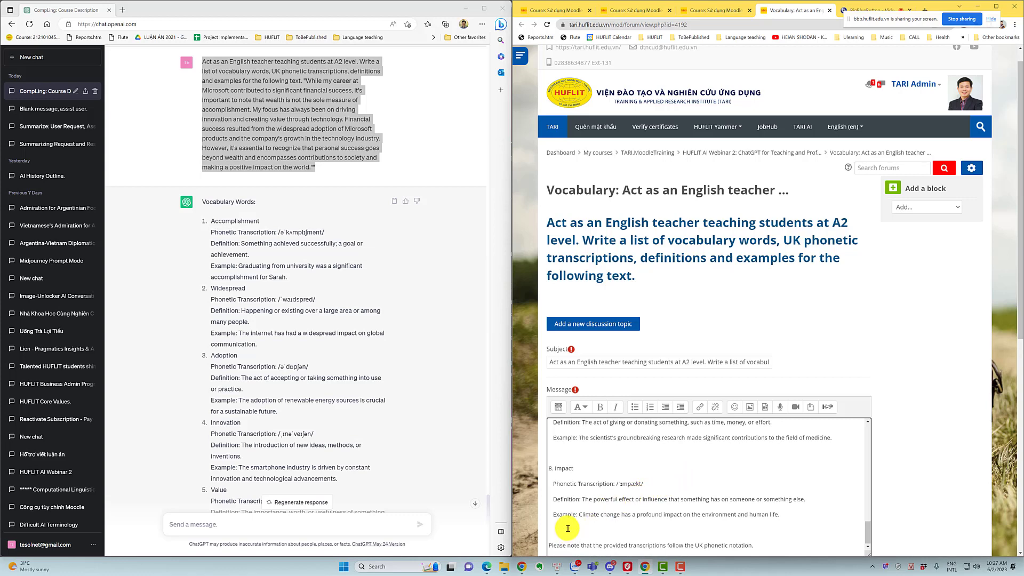
key("BackSpace")
scroll(670, 492, "down", 3)
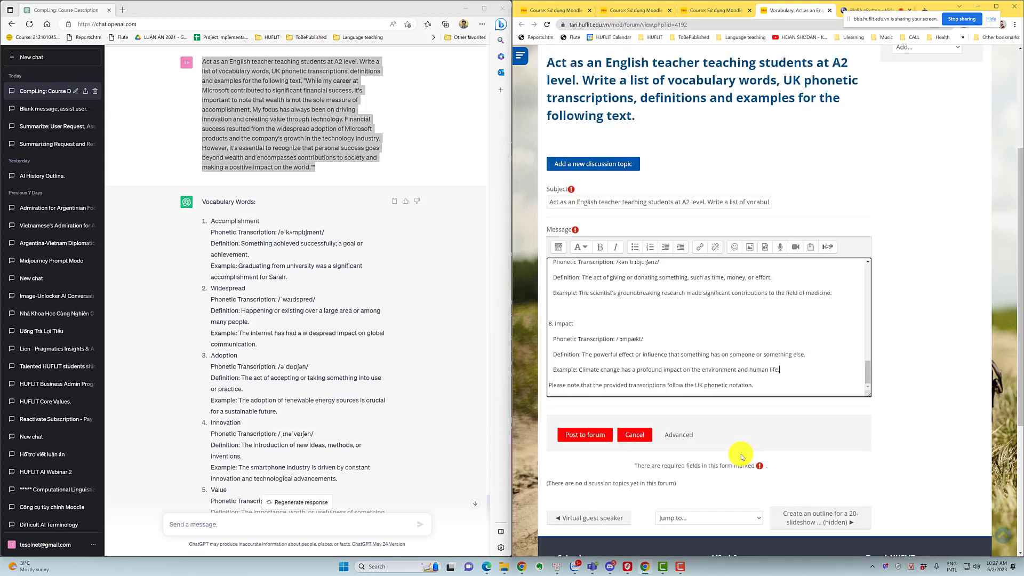
left_click(587, 435)
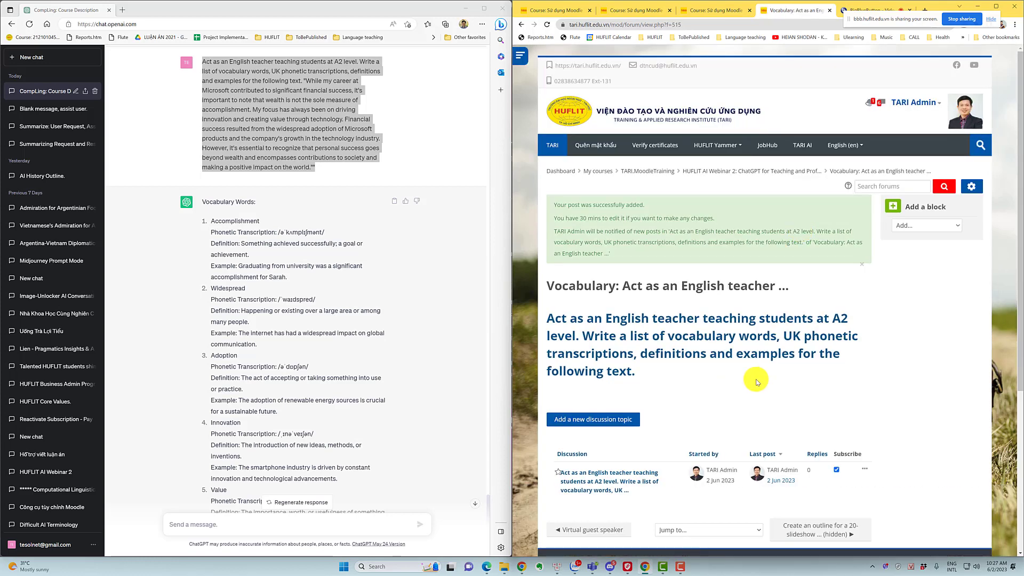
Step: Highlight the phonetic transcriptions of Encompass and Contributions and the definition and example of Contributions in ChatGPT's vocabulary list
left_click(420, 293)
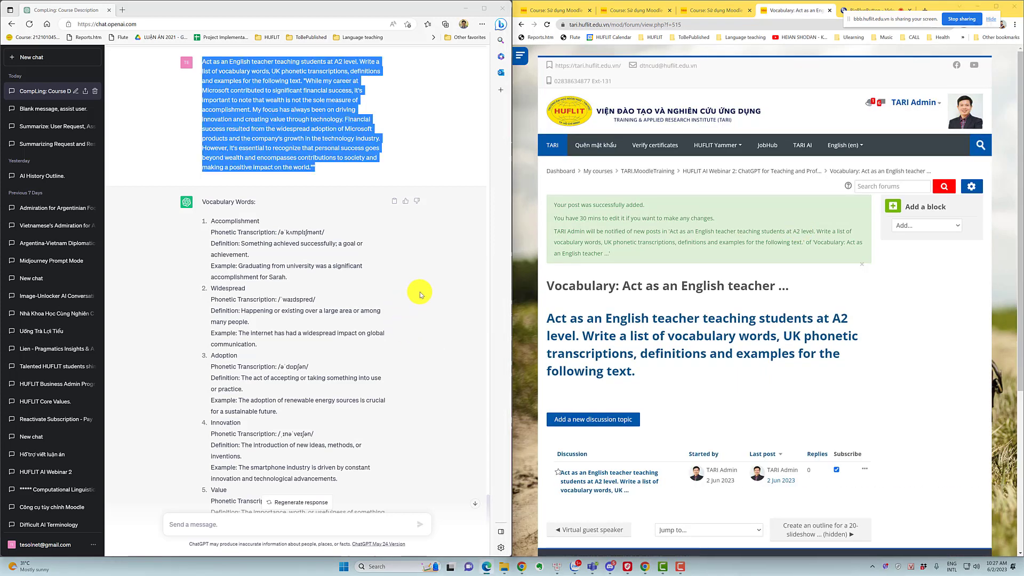
scroll(424, 292, "down", 5)
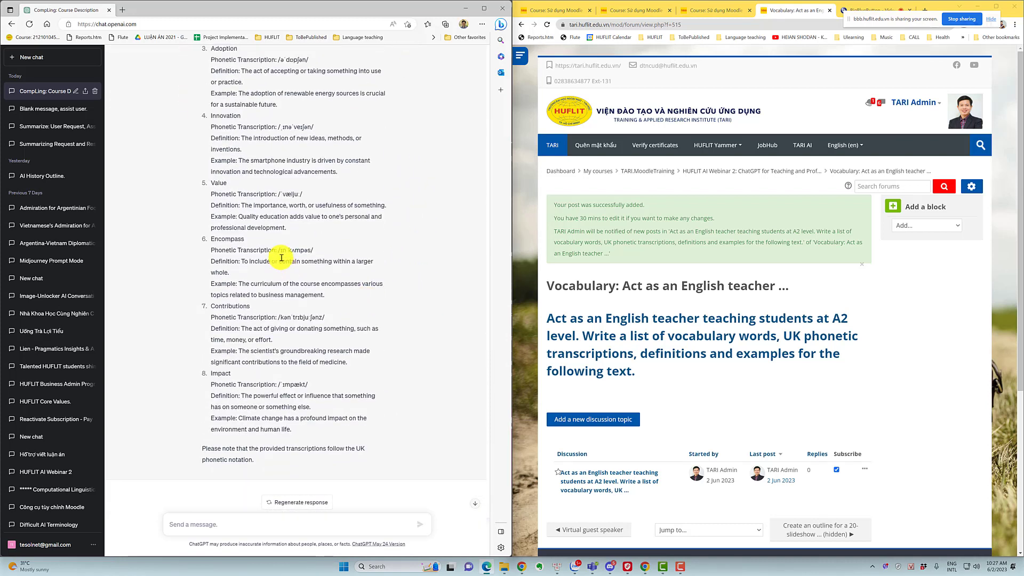
left_click_drag(278, 249, 328, 250)
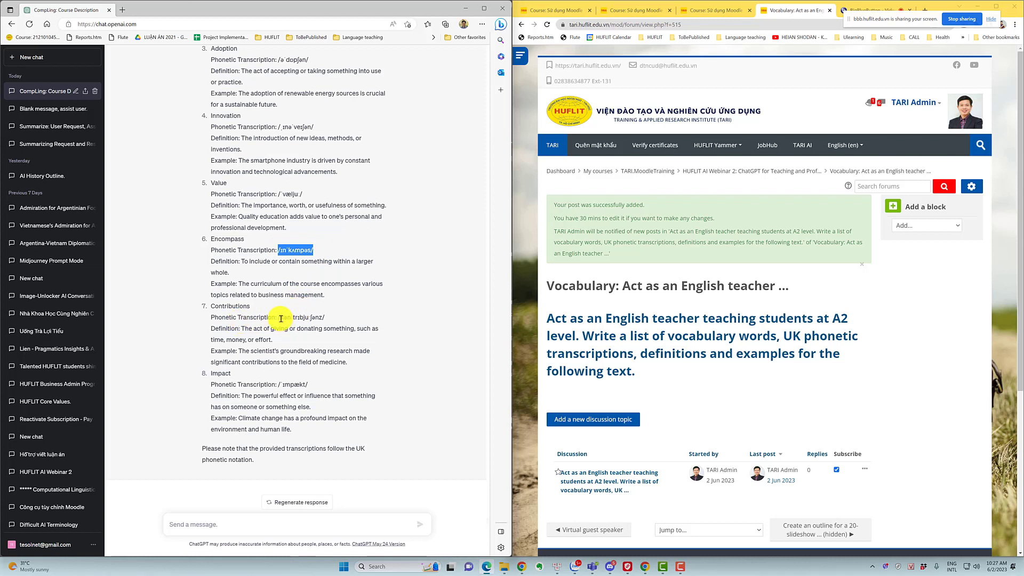
left_click_drag(281, 318, 328, 316)
left_click_drag(241, 329, 318, 363)
Step: Send ChatGPT the message "Tabulate your responses" and look through the resulting vocabulary table
left_click(214, 524)
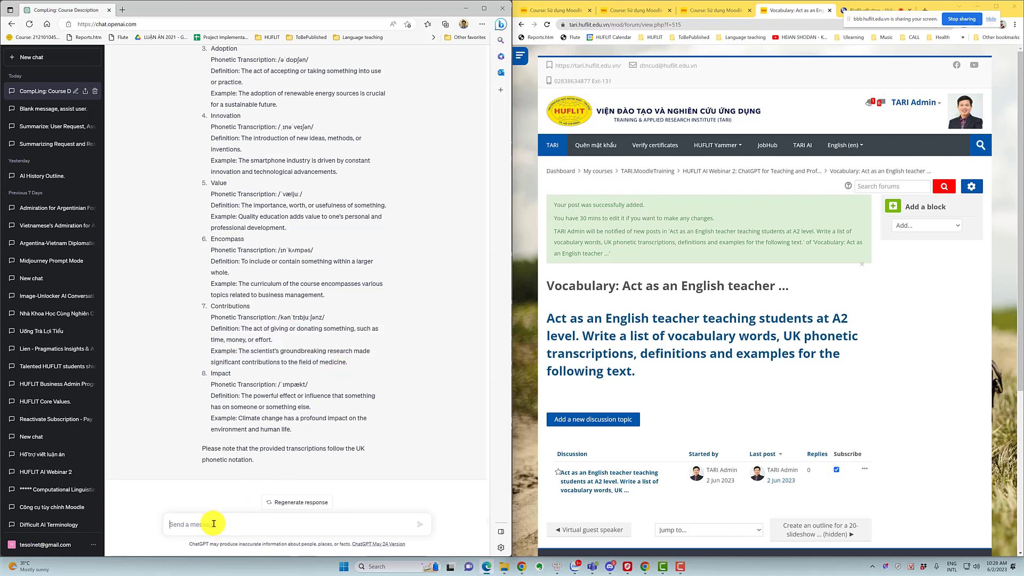
type("Tabulate your responses")
key("Return")
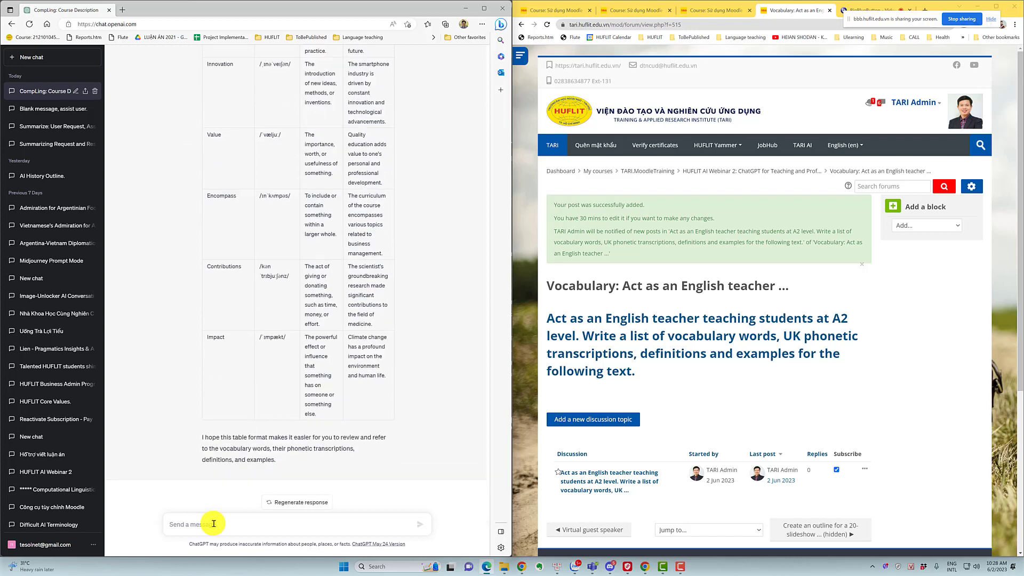
scroll(339, 288, "up", 7)
scroll(339, 285, "up", 2)
scroll(337, 284, "down", 3)
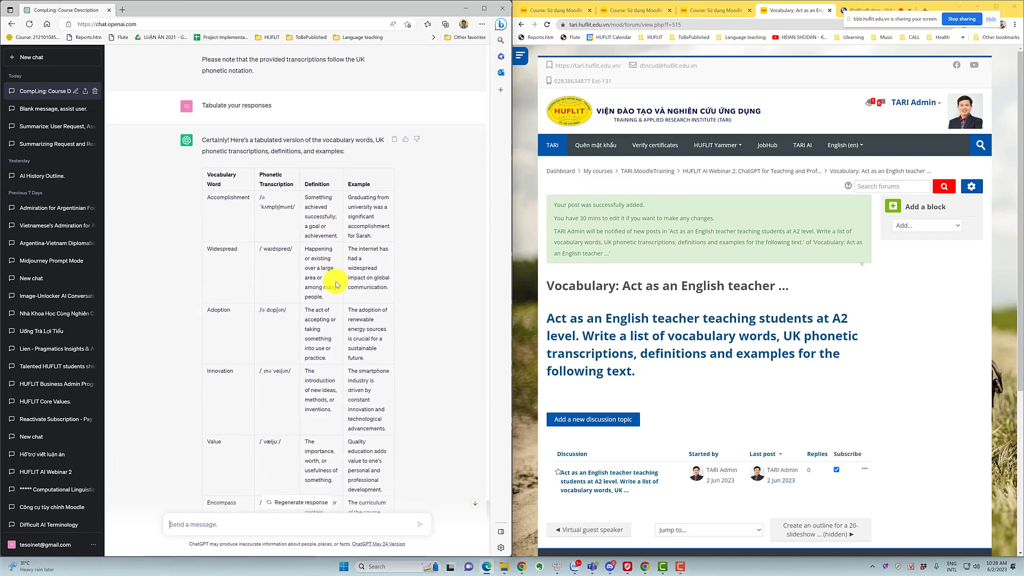
scroll(375, 218, "down", 1)
scroll(375, 219, "down", 2)
scroll(373, 237, "up", 2)
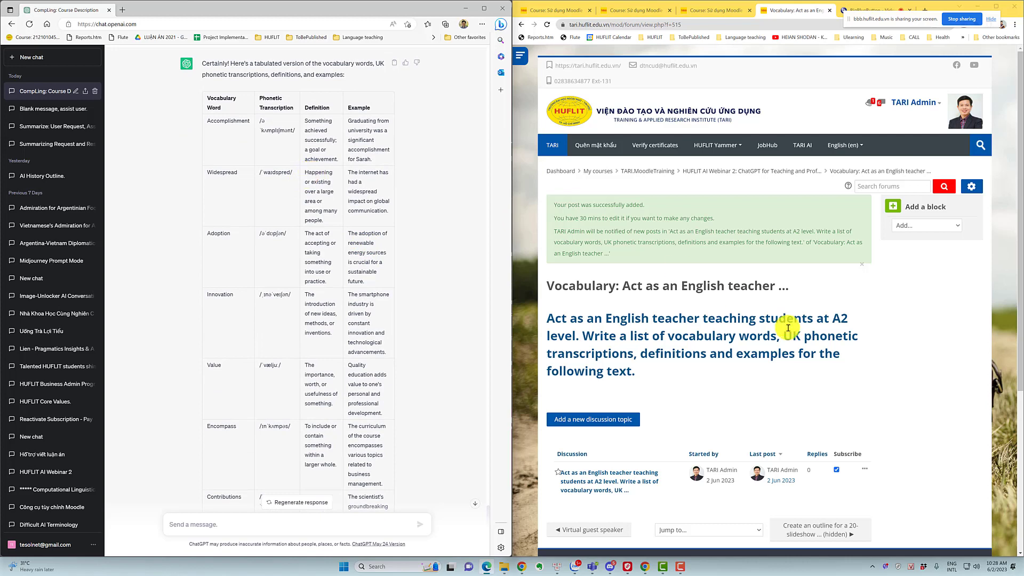
Step: Refresh the Vocabulary forum to check for new discussions and move the screen-sharing notice off the browser tabs
left_click(717, 398)
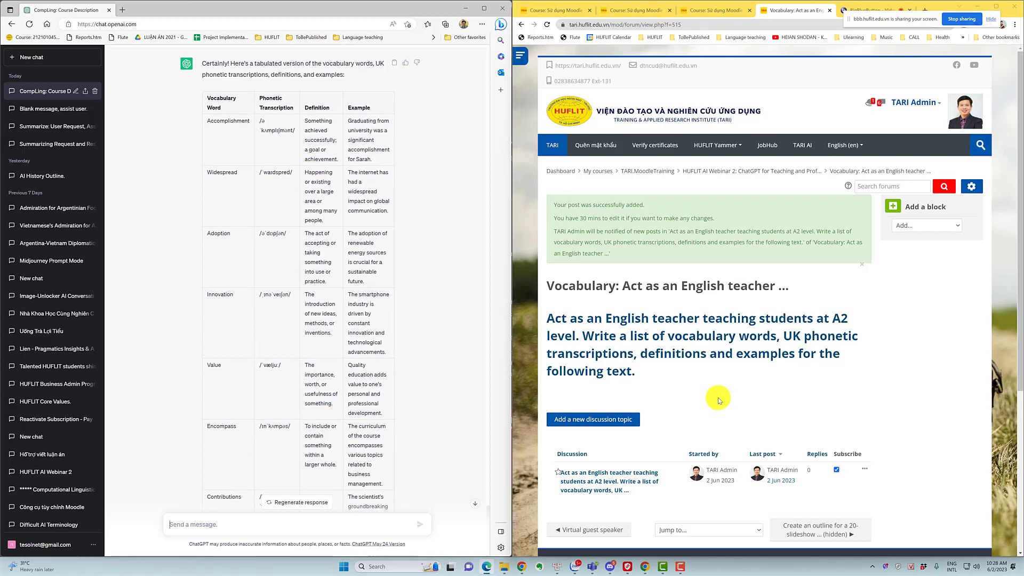
left_click(548, 25)
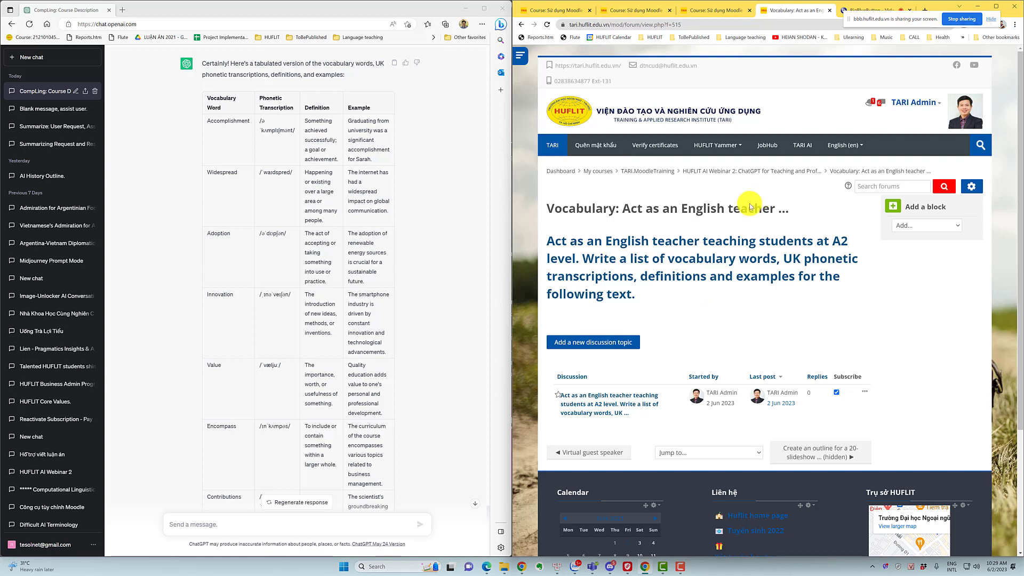
left_click(547, 24)
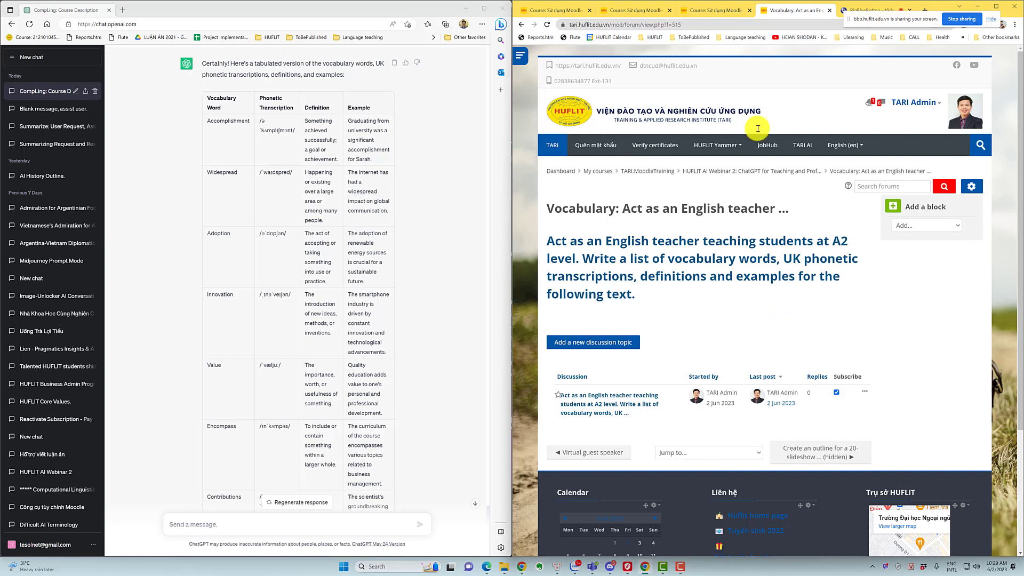
left_click(716, 12)
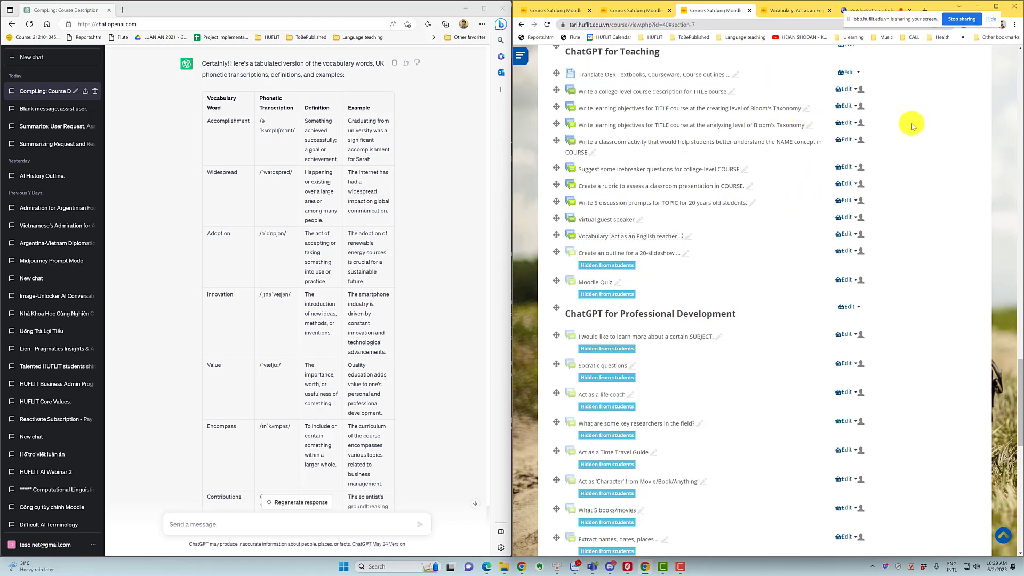
left_click_drag(892, 22, 916, 121)
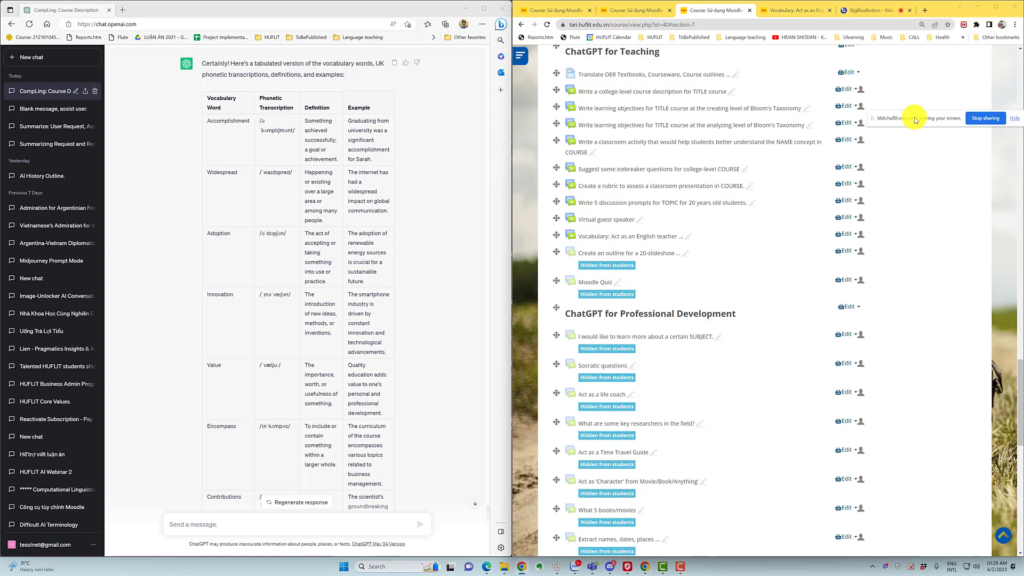
left_click(795, 11)
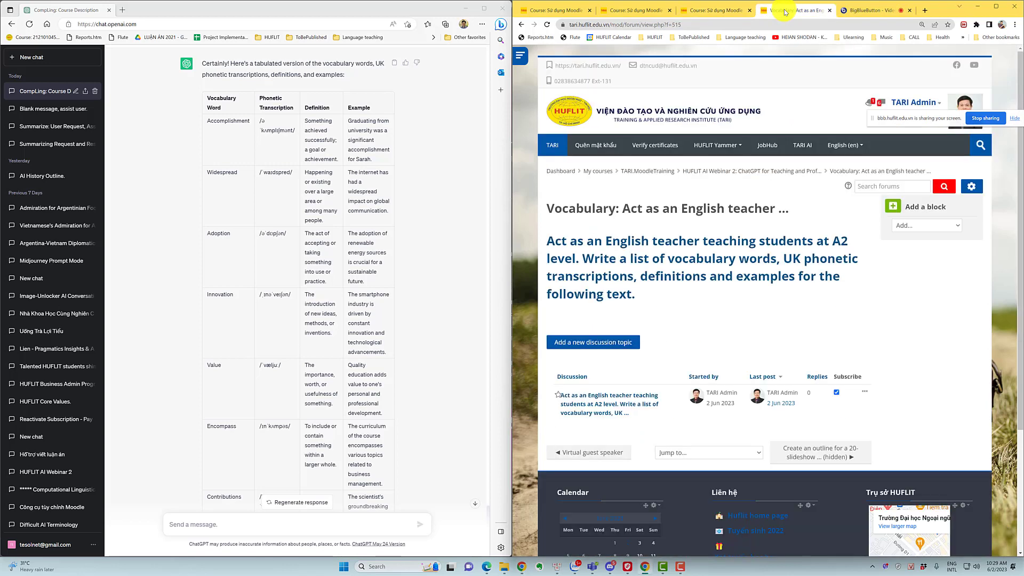
left_click(548, 26)
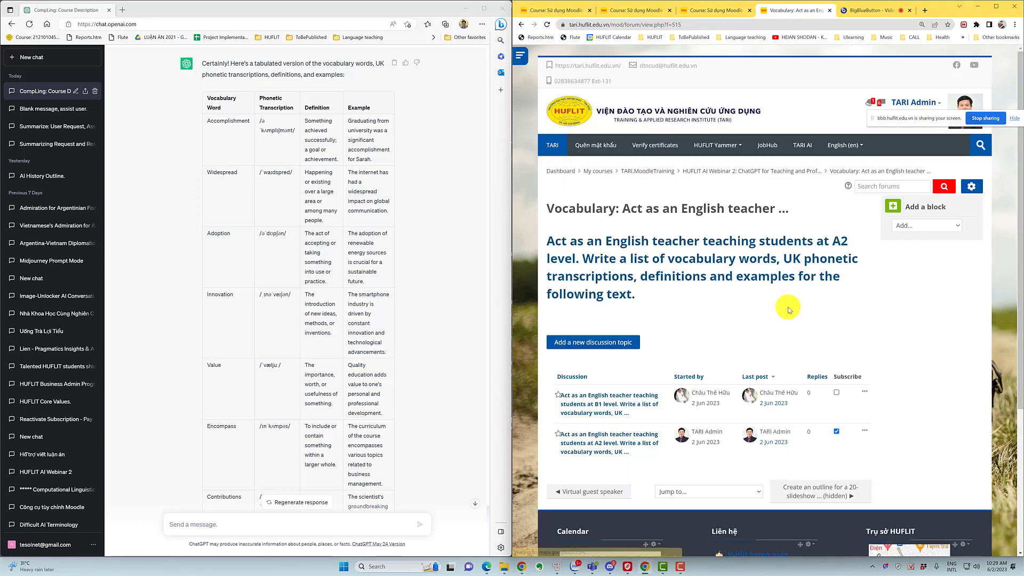
Step: Open the B1-level vocabulary discussion on Cultural Diversity and read through its word list and table
left_click(624, 408)
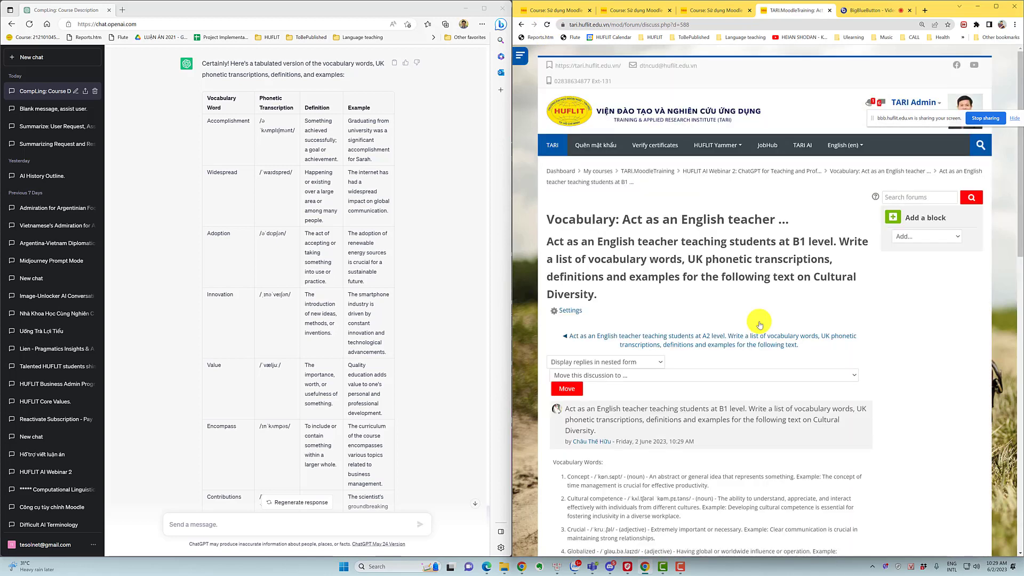
scroll(760, 321, "down", 3)
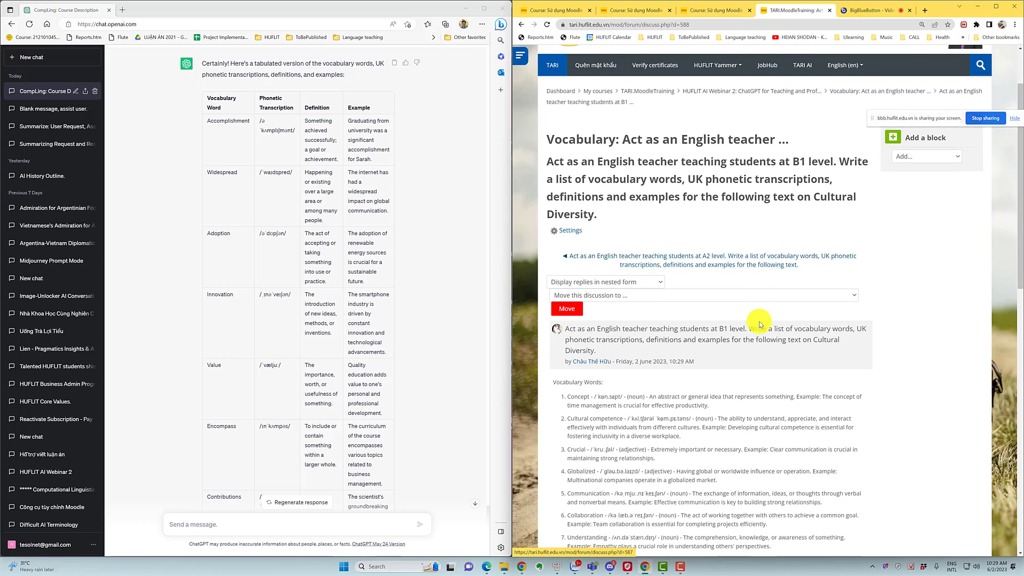
scroll(760, 322, "down", 6)
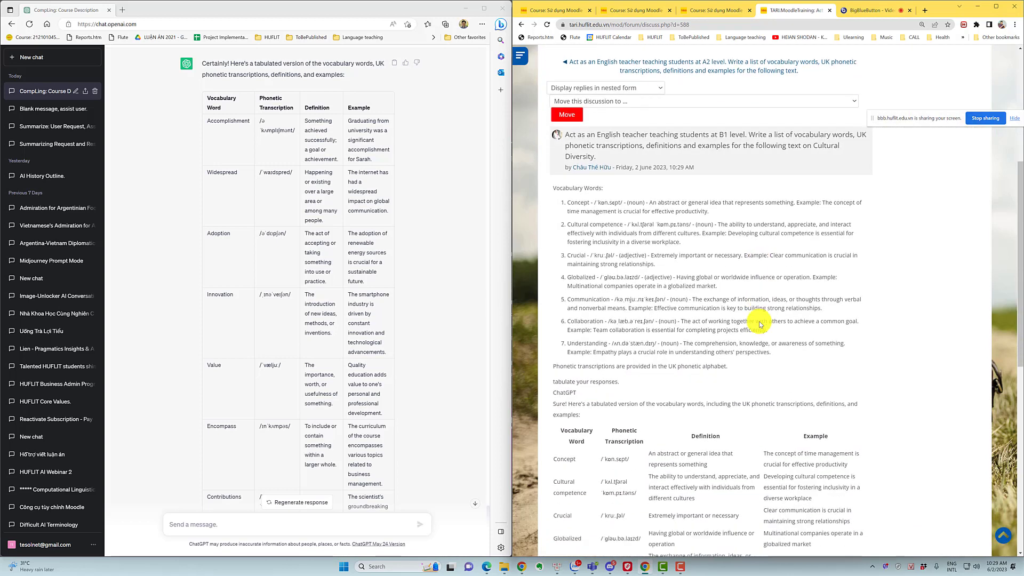
scroll(759, 324, "up", 9)
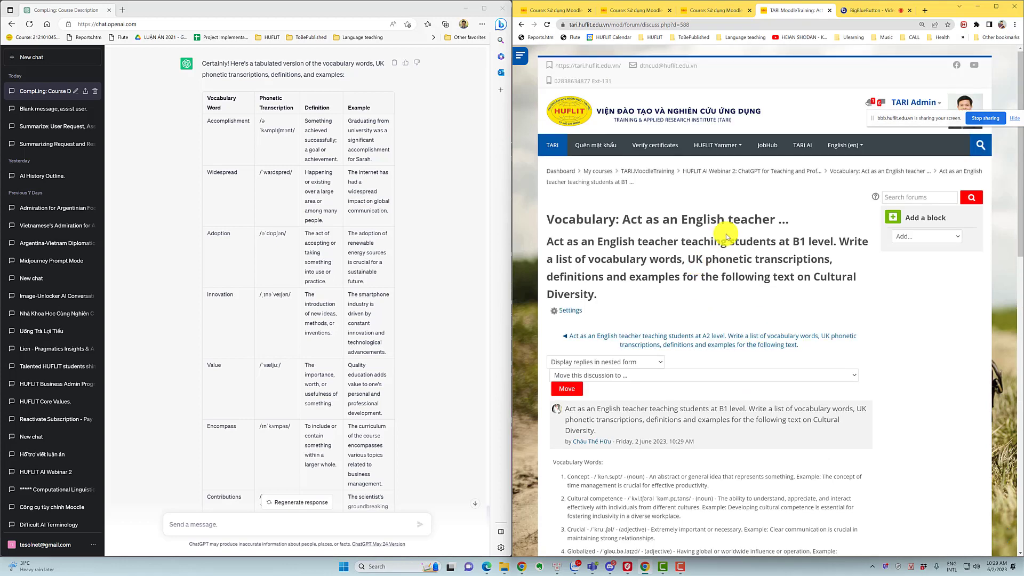
Step: Return to the HUFLIT AI Webinar 2 course section and find the remaining hidden activities under ChatGPT for Teaching
left_click(792, 177)
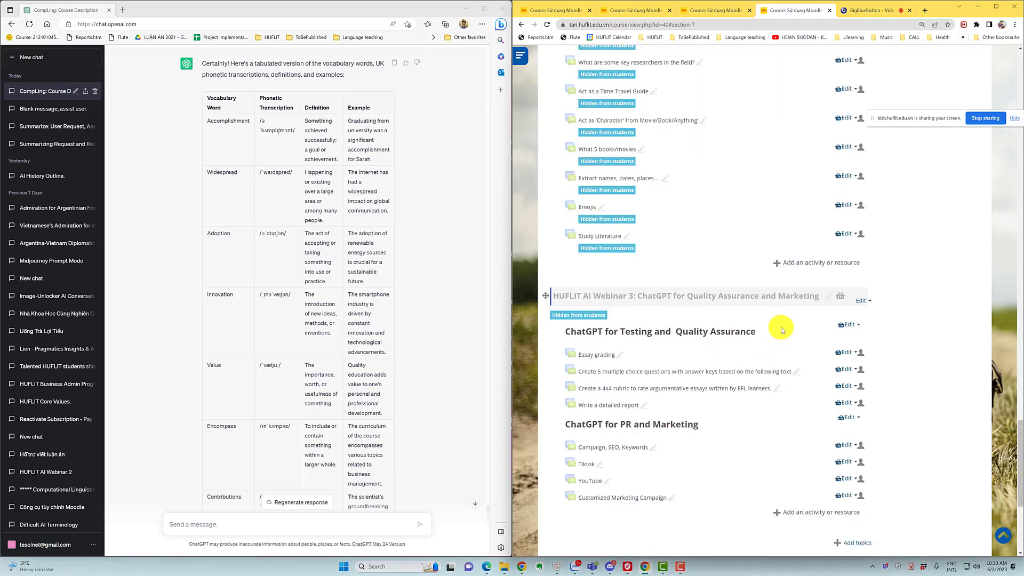
scroll(768, 328, "up", 5)
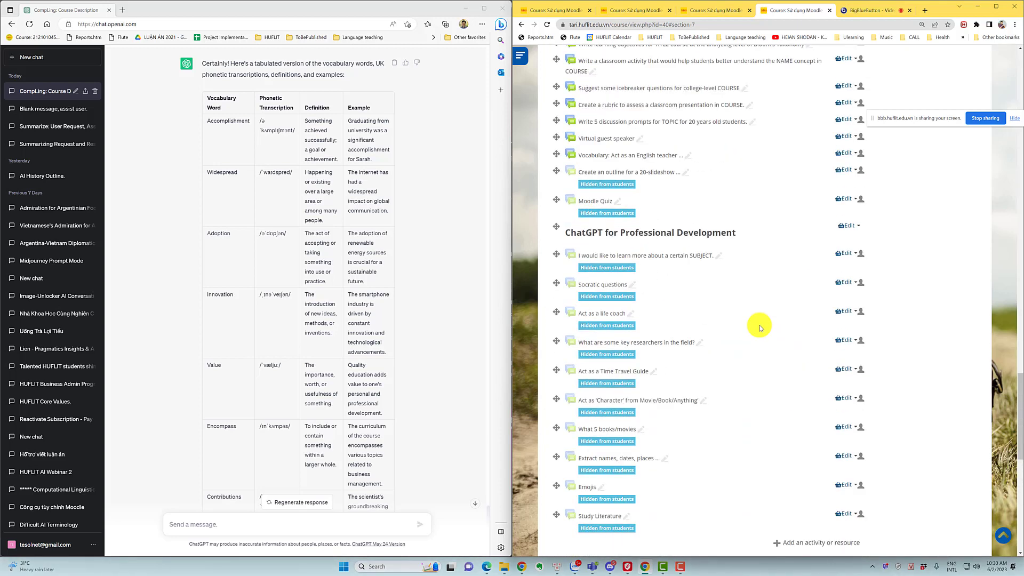
scroll(760, 329, "up", 1)
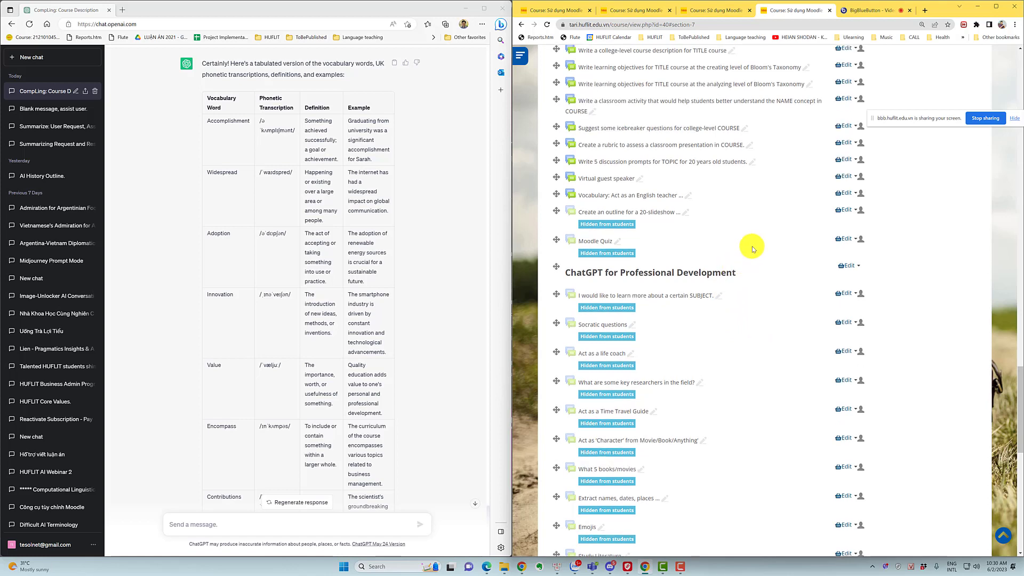
Step: Make the hidden activity "Create an outline for a 20-slideshow ..." visible to students and open it in a new browser tab
left_click(850, 211)
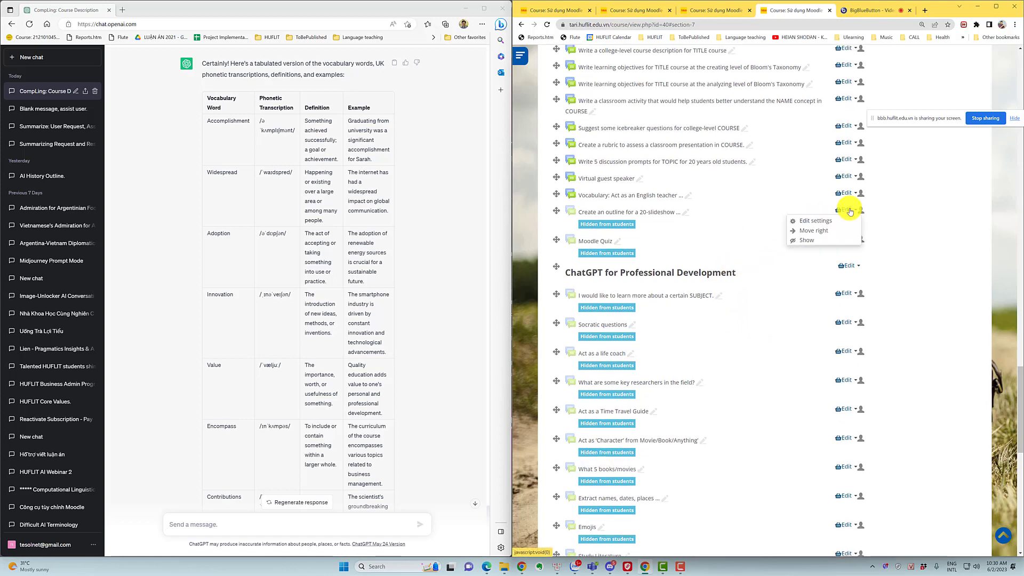
left_click(809, 246)
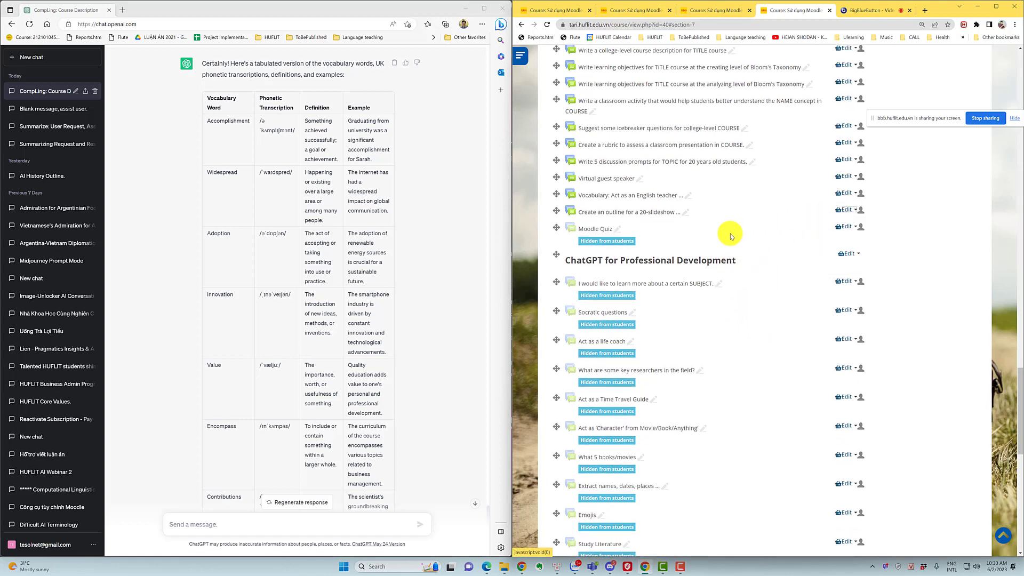
left_click(657, 213, "ctrl")
left_click(808, 11)
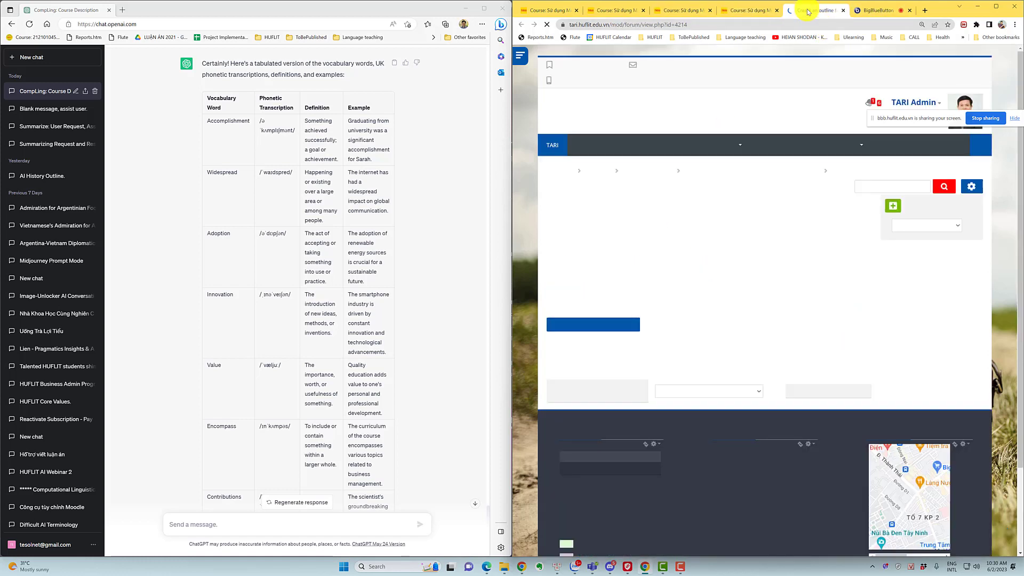
Step: Copy the forum's 20-slideshow outline prompt on the history of artificial intelligence into the ChatGPT message
left_click_drag(807, 283, 528, 244)
key("ctrl+c")
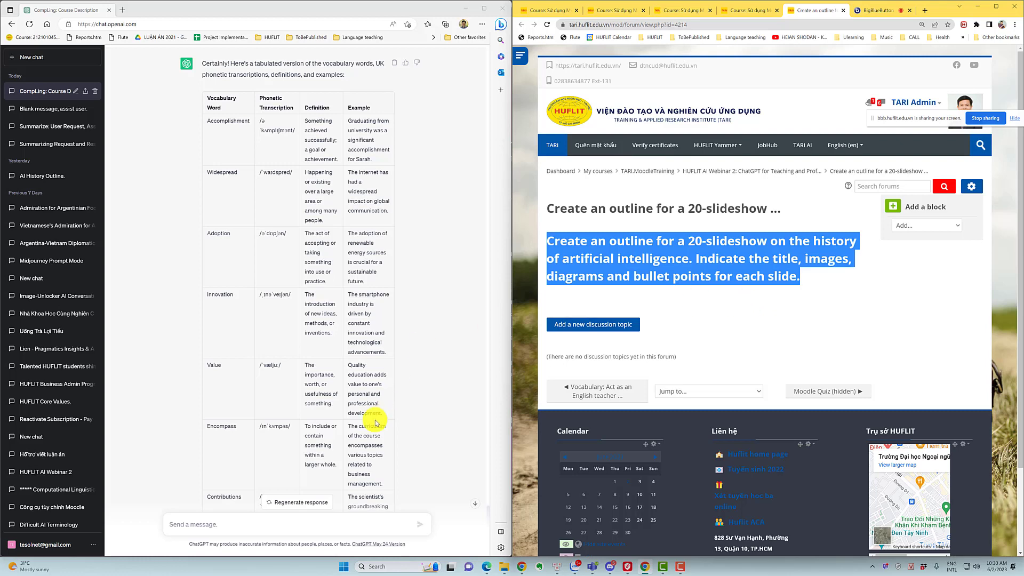
left_click(219, 527)
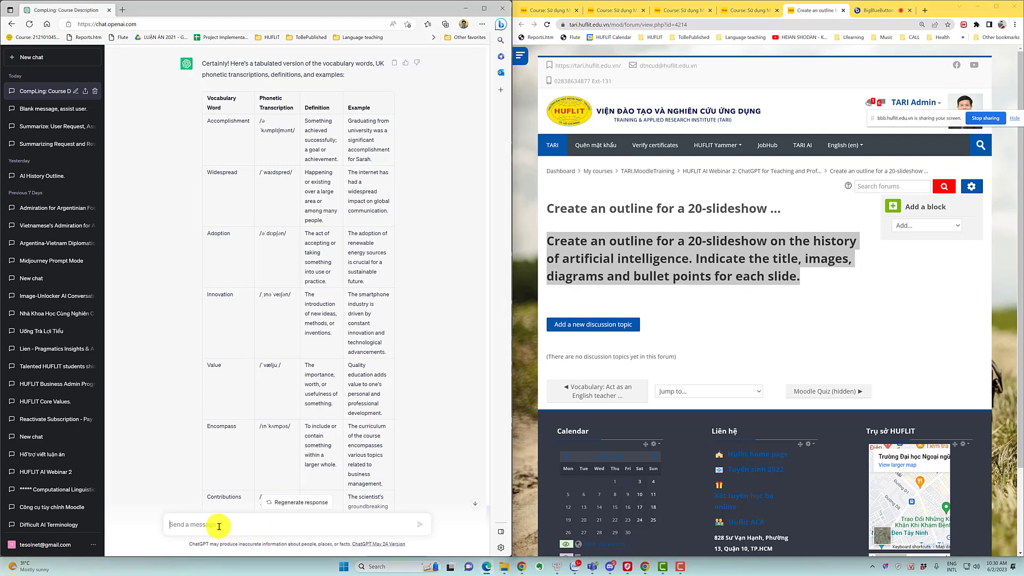
key("ctrl+v")
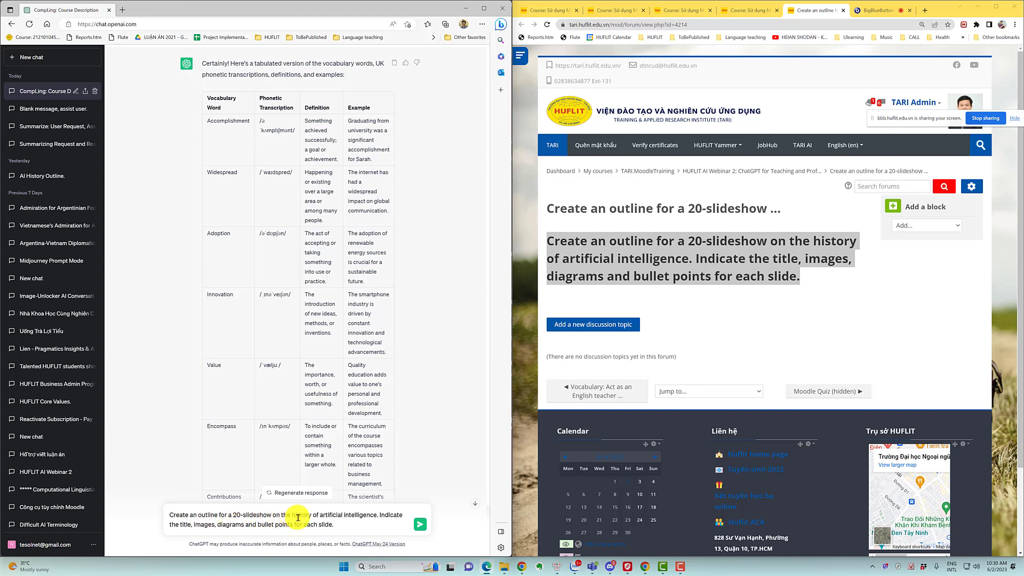
Step: Replace "the history" in the prompt with "topic of sentiment analysis" and send it to ChatGPT
left_click_drag(281, 515, 310, 519)
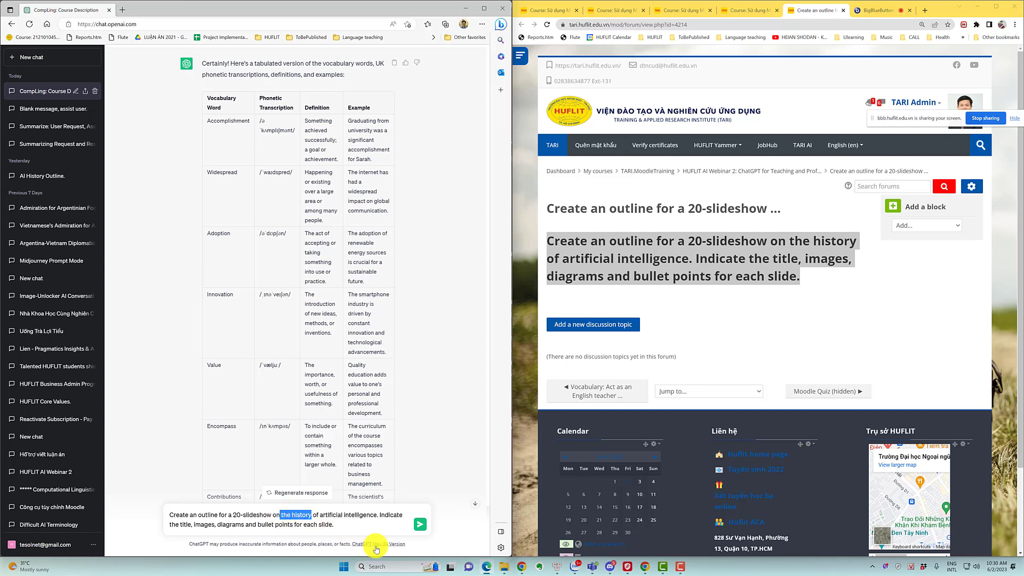
type("topic of se")
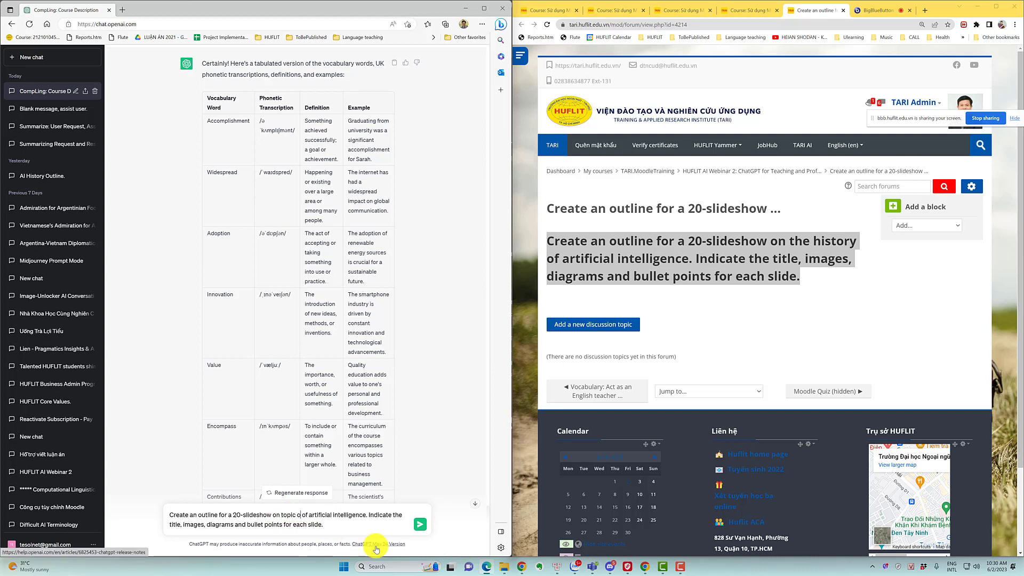
type("ntiment ")
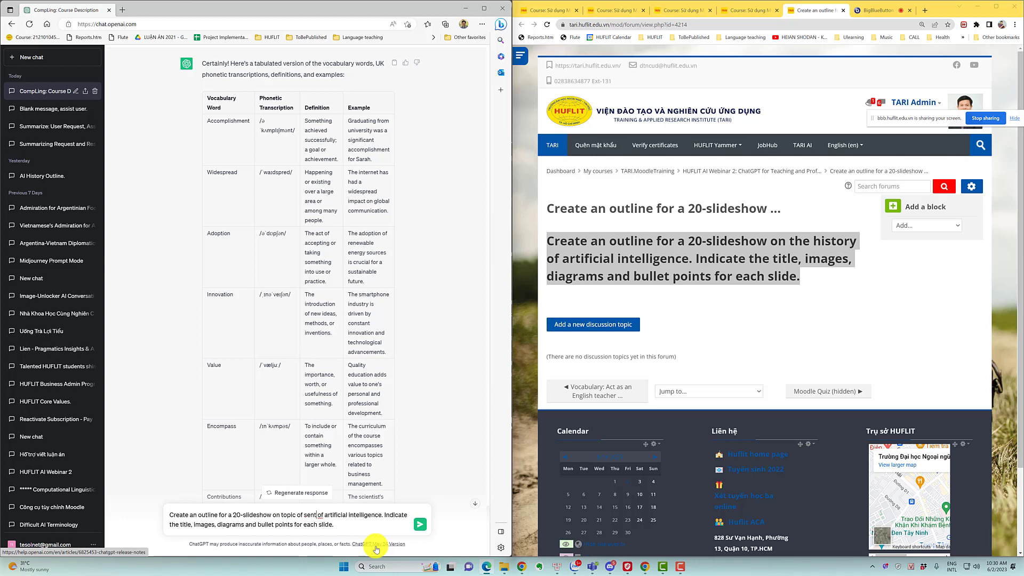
type("ân")
type("l")
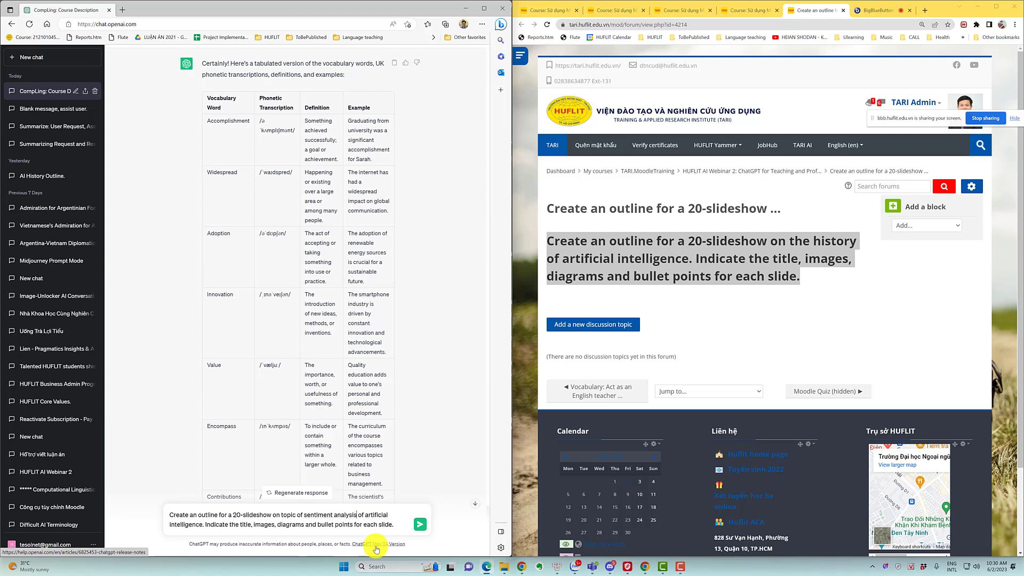
type("ysis")
left_click(419, 525)
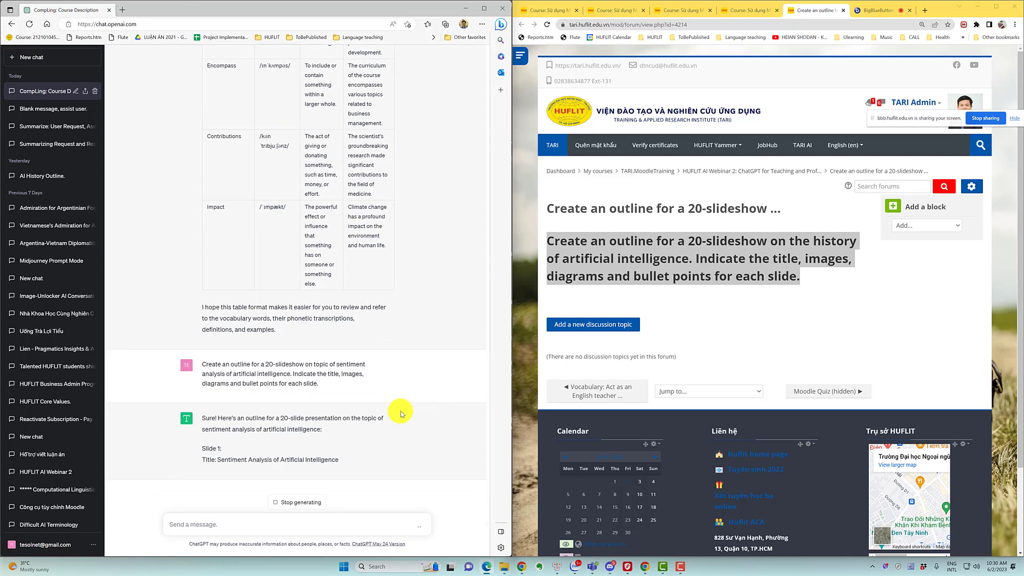
Step: Start a new discussion topic in the forum and copy the sent sentiment analysis prompt from ChatGPT into its subject
left_click(635, 322)
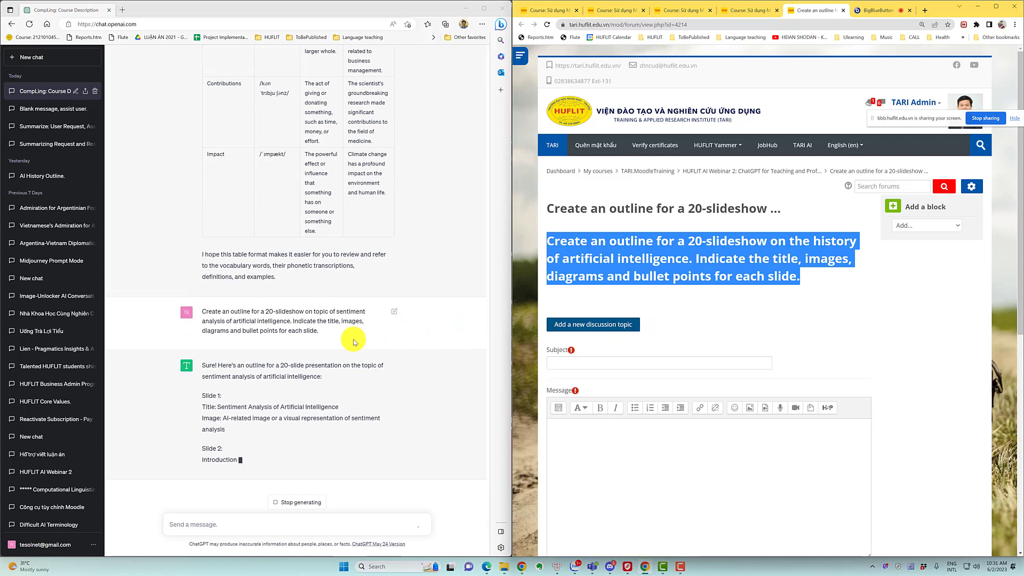
left_click_drag(322, 332, 205, 313)
key("ctrl+c")
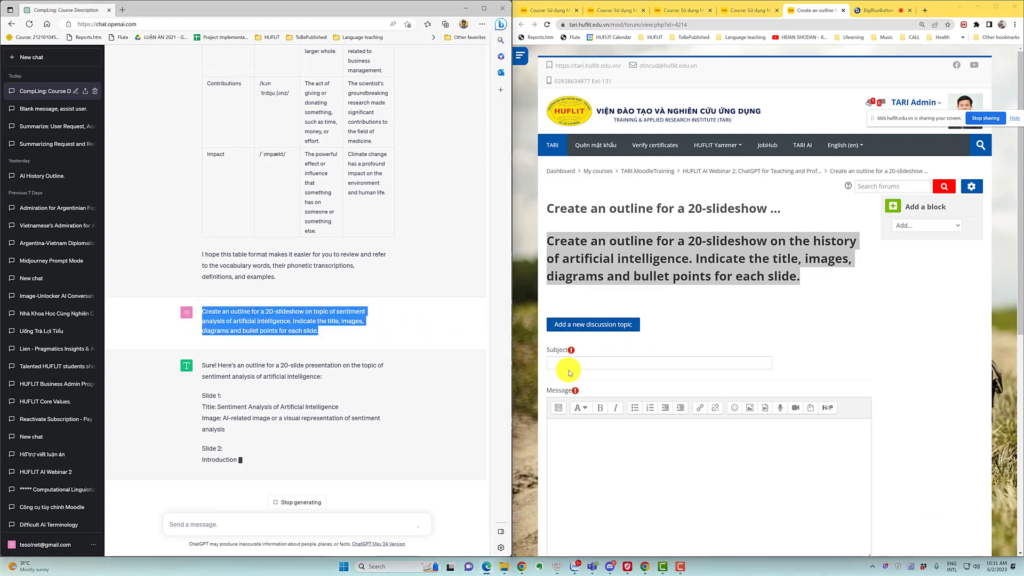
left_click(587, 365)
key("ctrl+v")
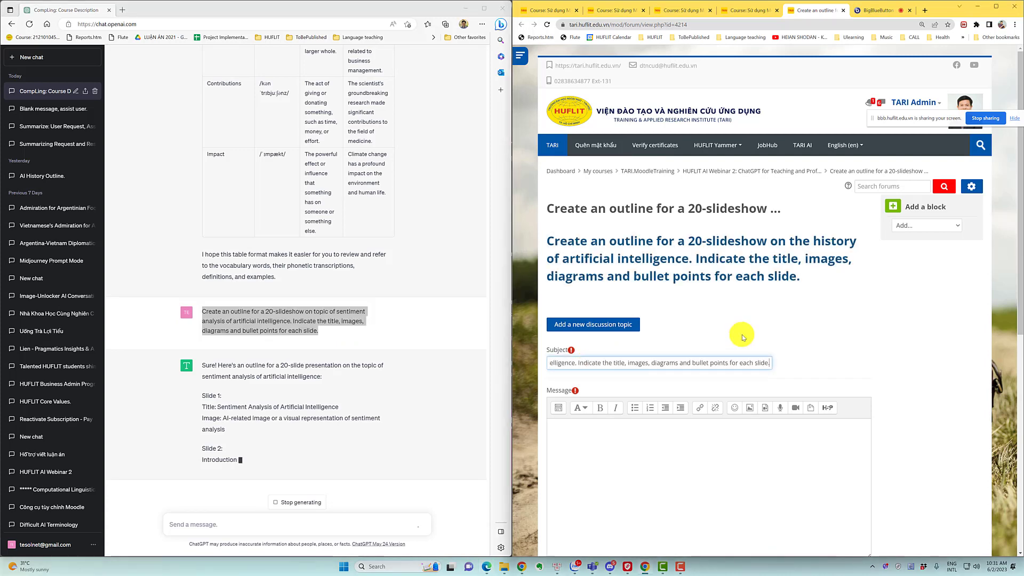
scroll(821, 315, "down", 2)
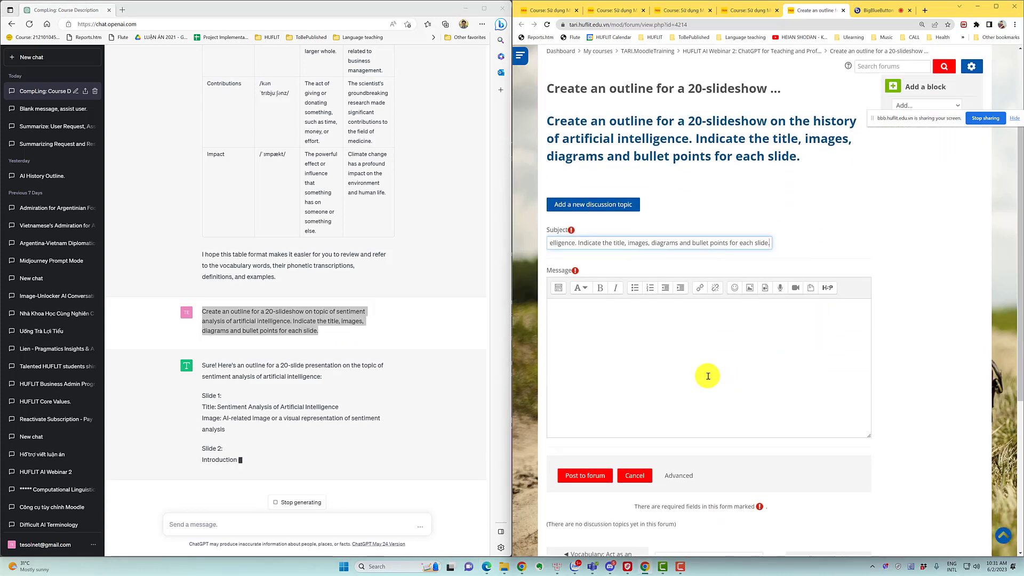
left_click(691, 363)
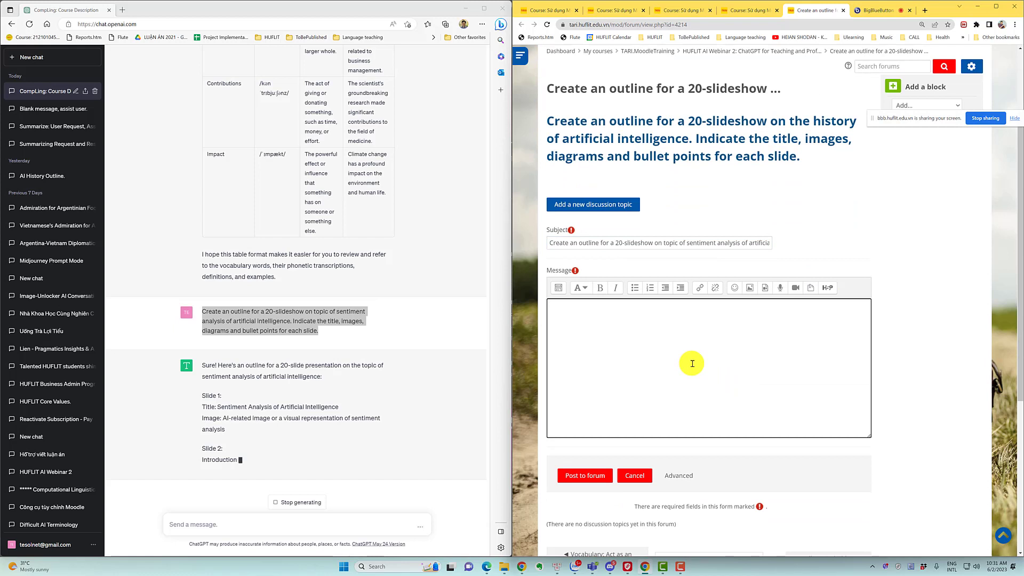
Step: Check the progress of the slideshow outline in ChatGPT and stop generating the response
left_click(414, 428)
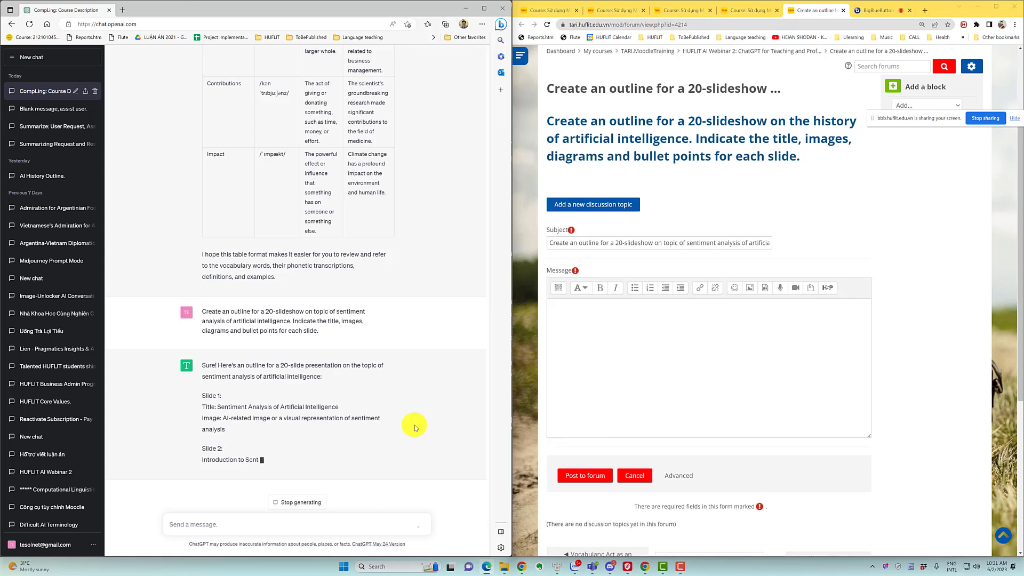
scroll(414, 429, "up", 15)
scroll(420, 409, "down", 15)
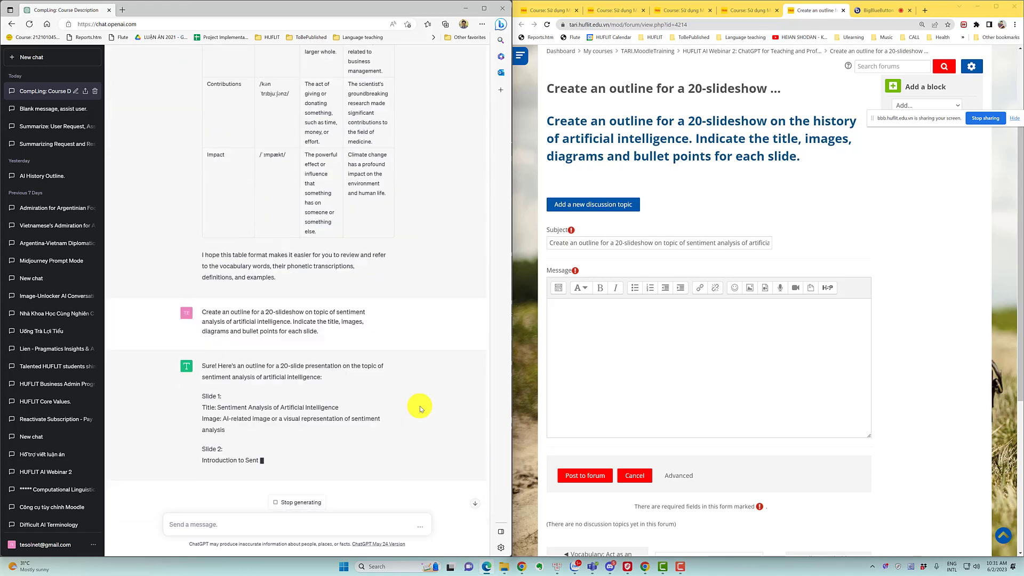
left_click(307, 504)
Step: Resend the sentiment analysis slideshow prompt in a new ChatGPT chat and continue generating the outline past Slide 13
left_click_drag(318, 331, 202, 310)
key("ctrl+c")
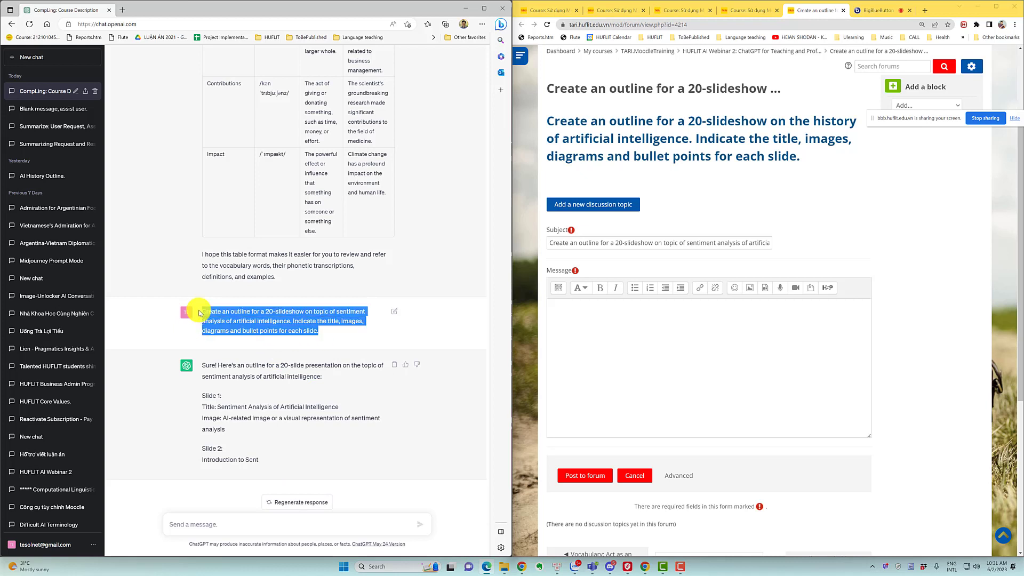
left_click(41, 57)
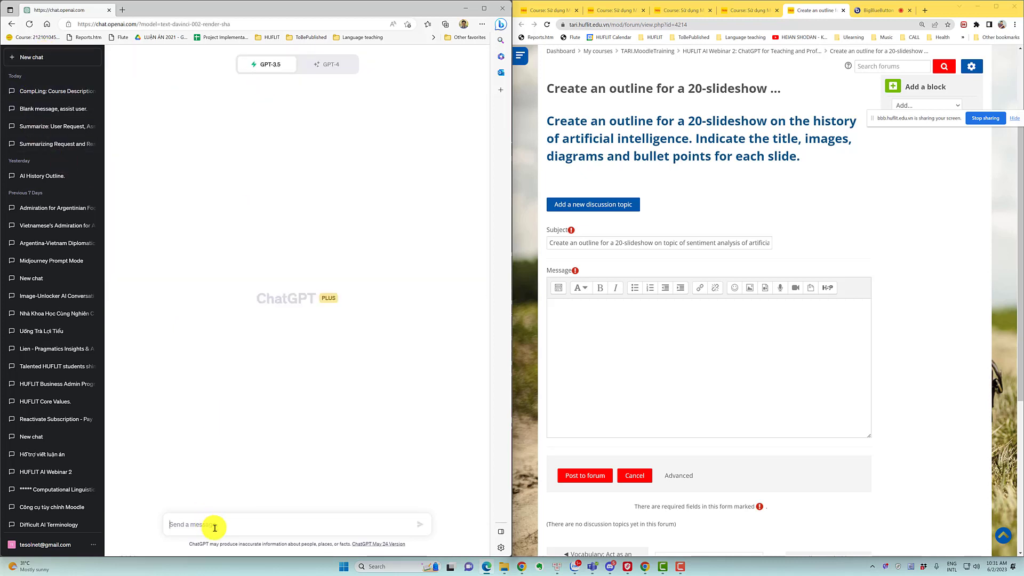
key("ctrl+v")
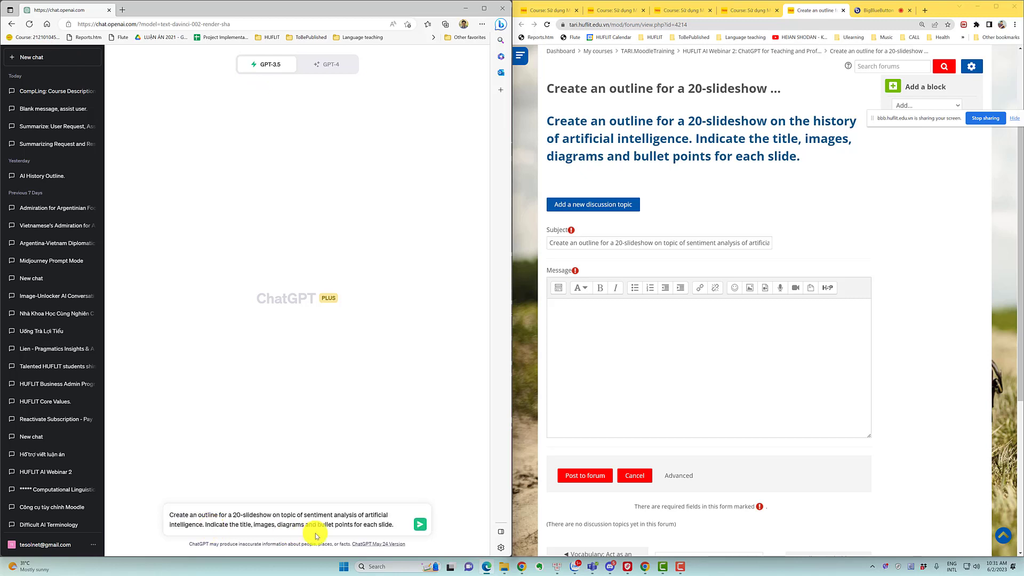
left_click(420, 526)
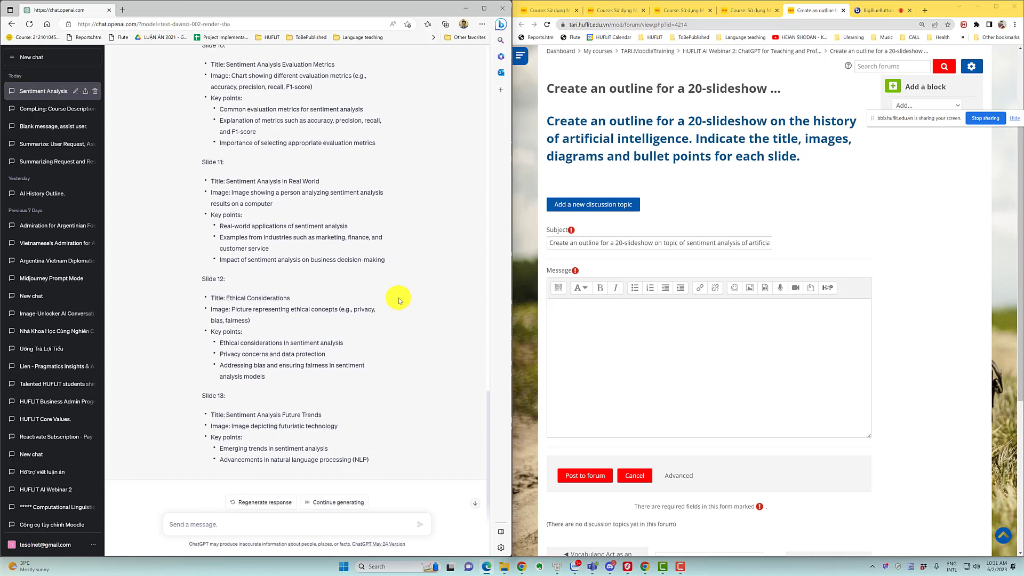
left_click(338, 503)
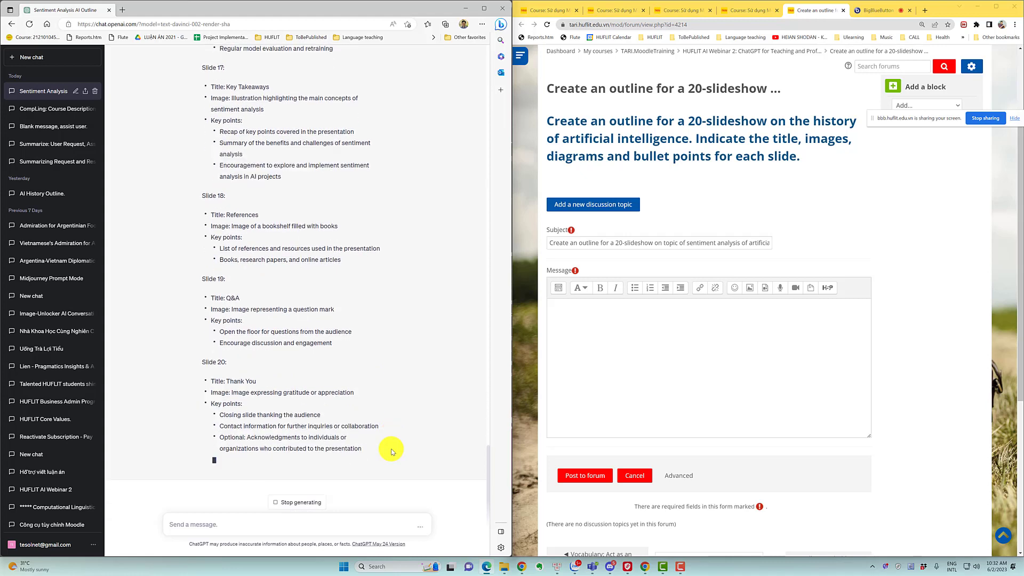
Step: Copy the complete generated slideshow outline from ChatGPT into the message of the new forum discussion
scroll(394, 448, "up", 15)
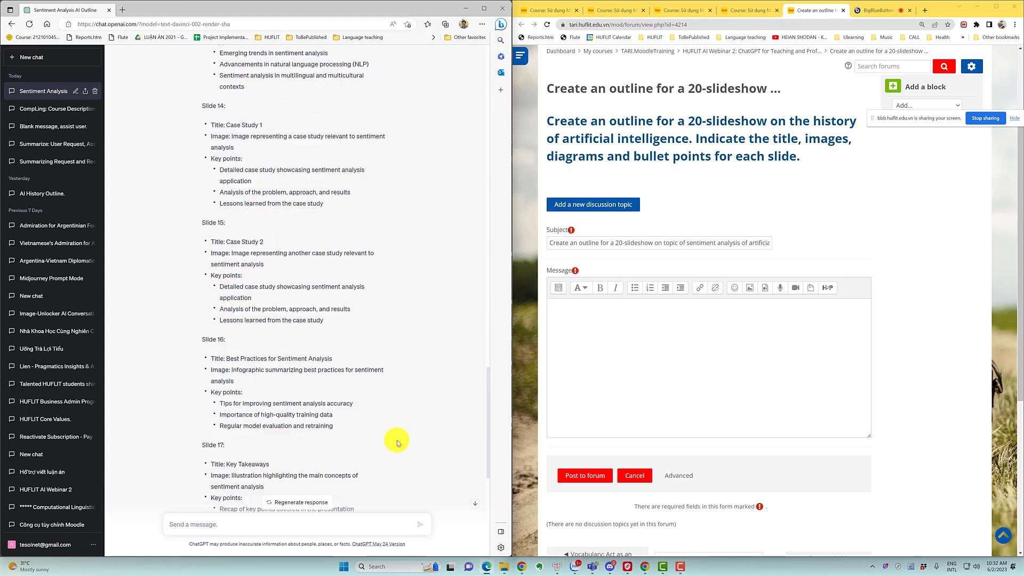
scroll(398, 443, "up", 15)
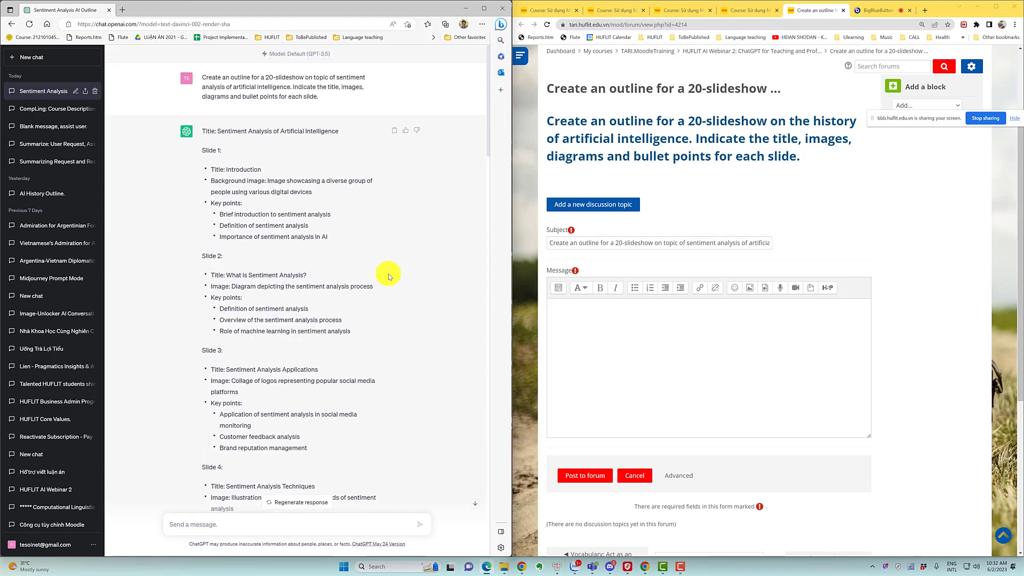
left_click(394, 131)
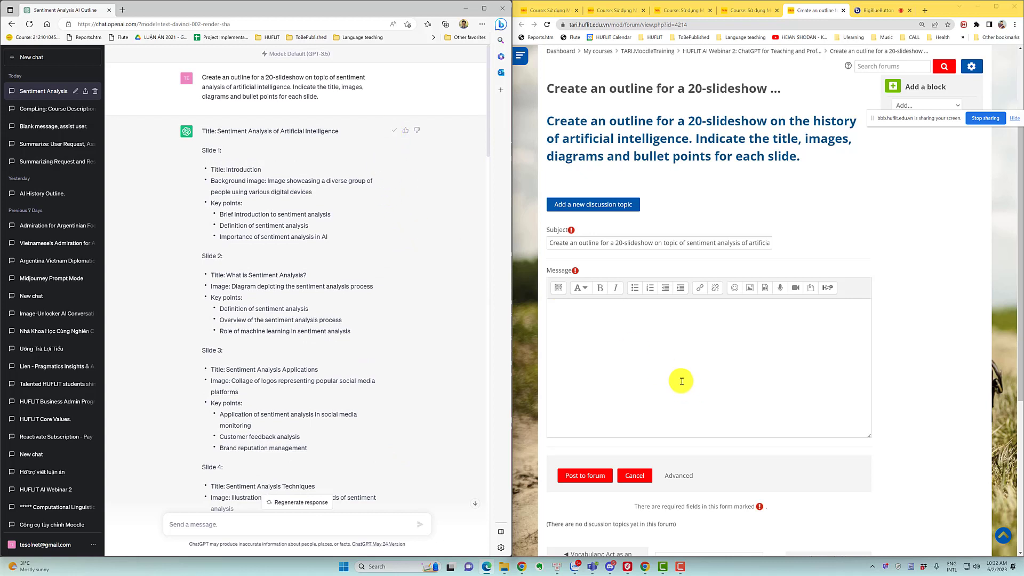
left_click(637, 350)
key("ctrl+v")
Step: Remove the blank line above "Slide 1:" in the message and post the discussion to the forum
scroll(783, 405, "up", 15)
scroll(783, 396, "up", 15)
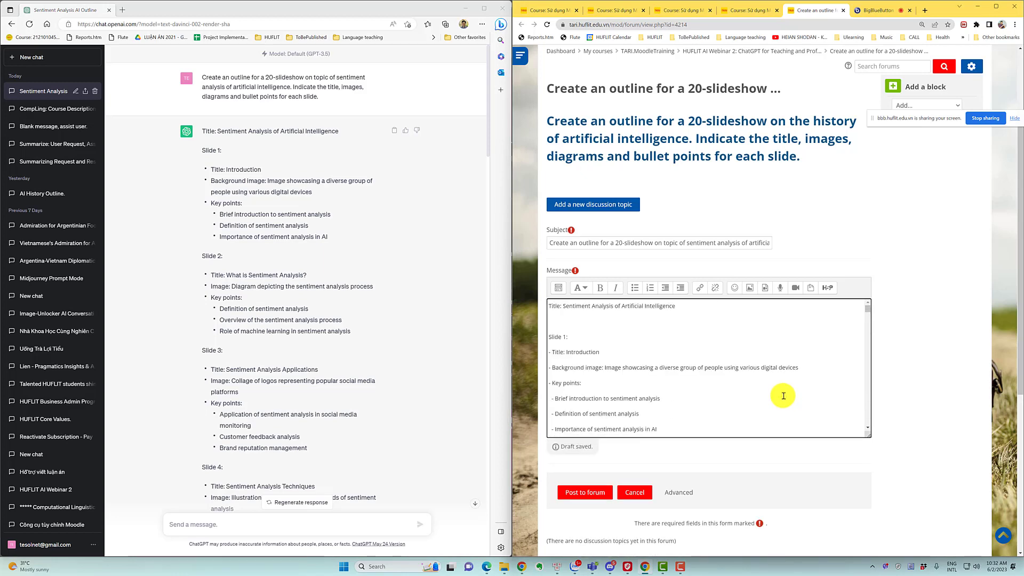
left_click(564, 337)
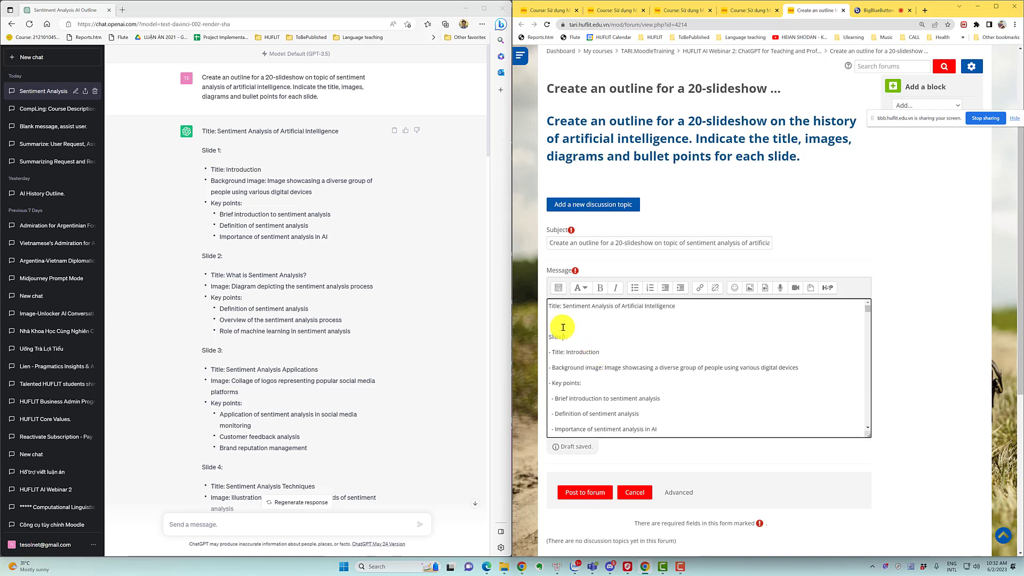
left_click(568, 322)
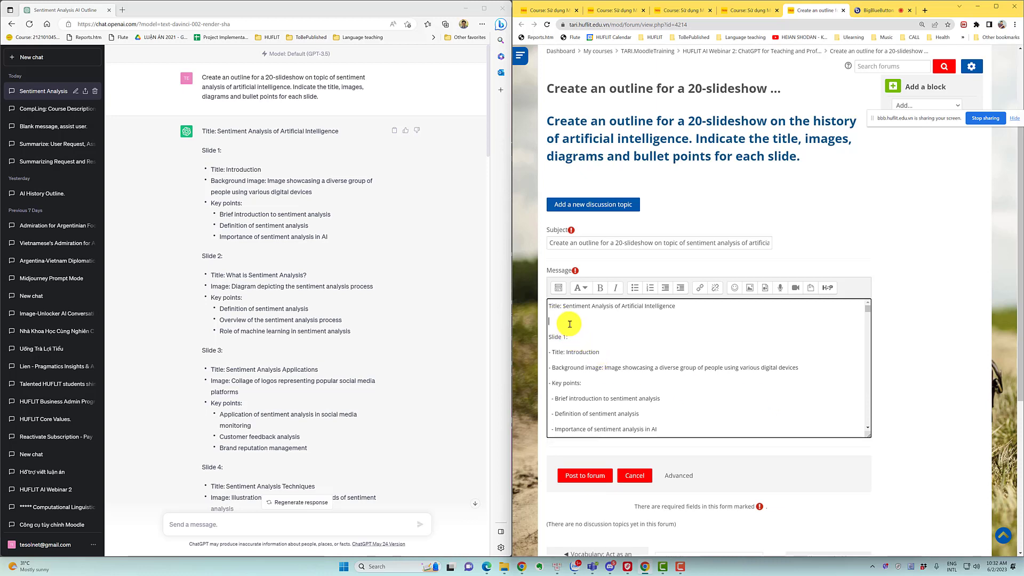
key("BackSpace")
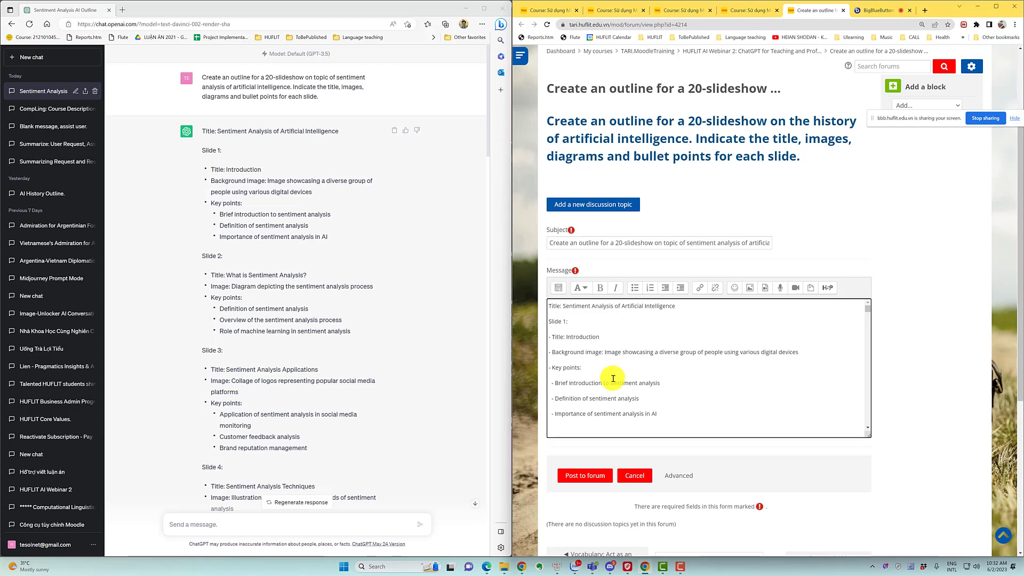
left_click(586, 476)
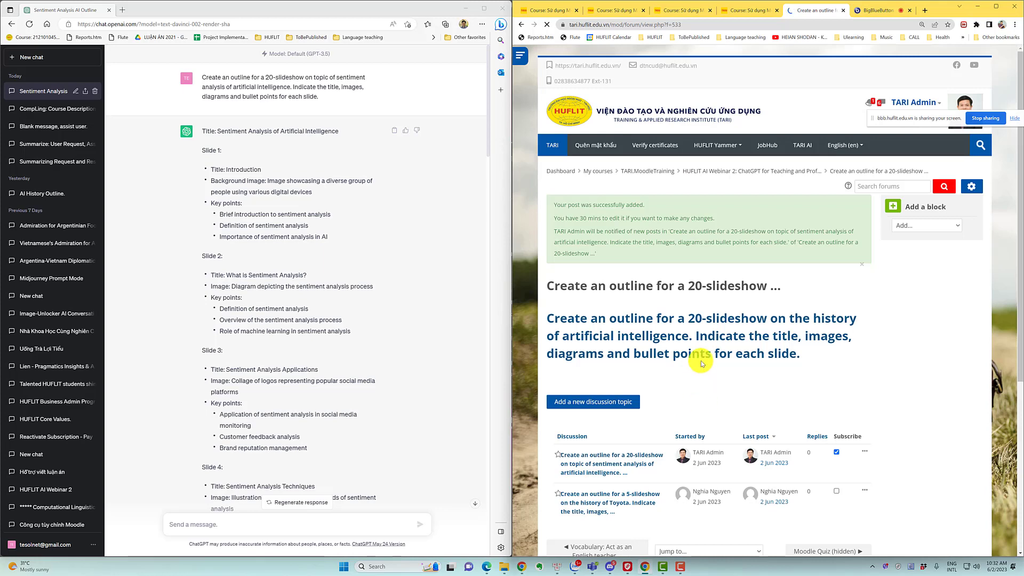
Step: Open the participant's discussion on a 5-slideshow about the history of Toyota and read through its outline
scroll(702, 359, "down", 1)
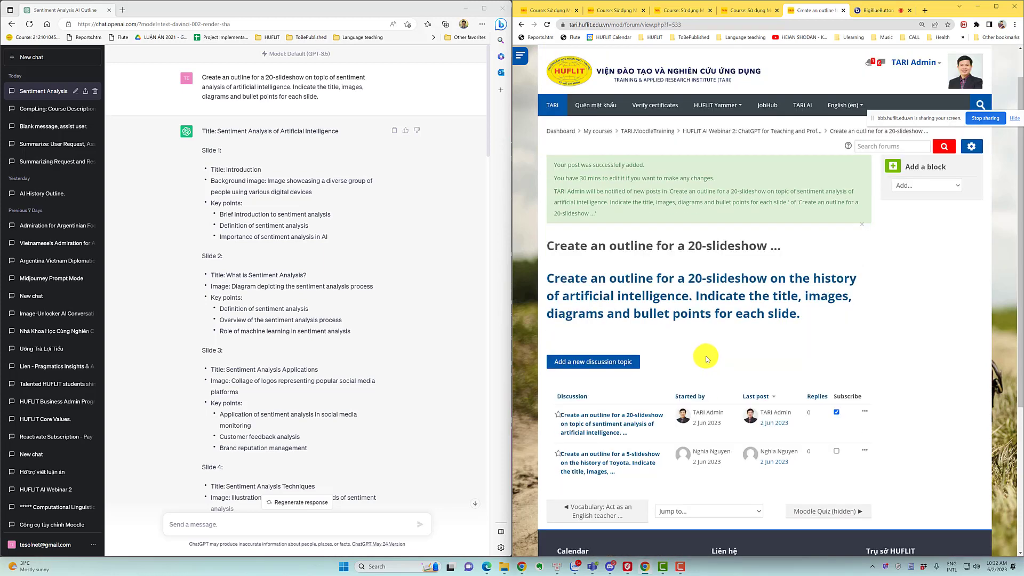
scroll(706, 357, "down", 2)
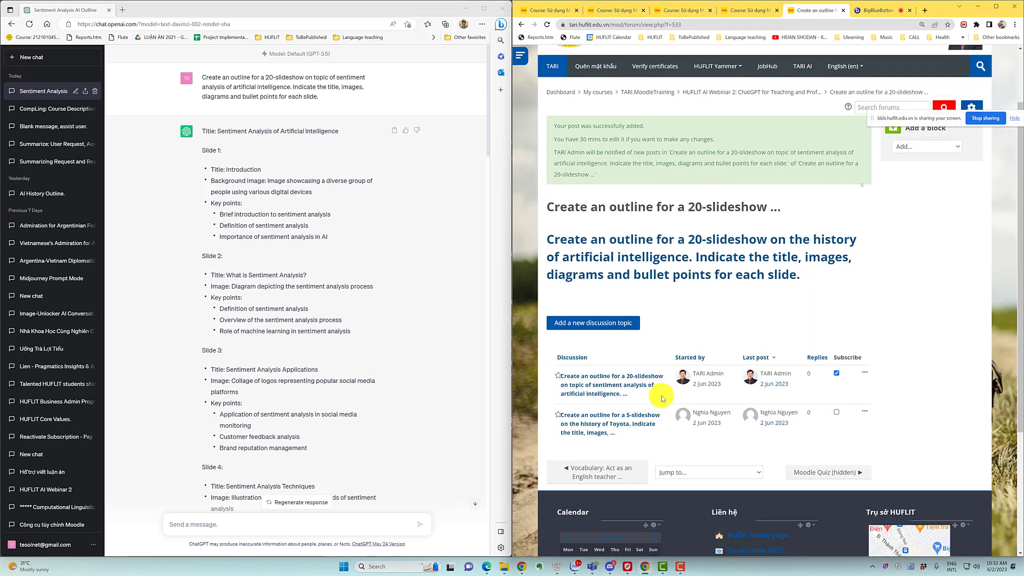
left_click(666, 385)
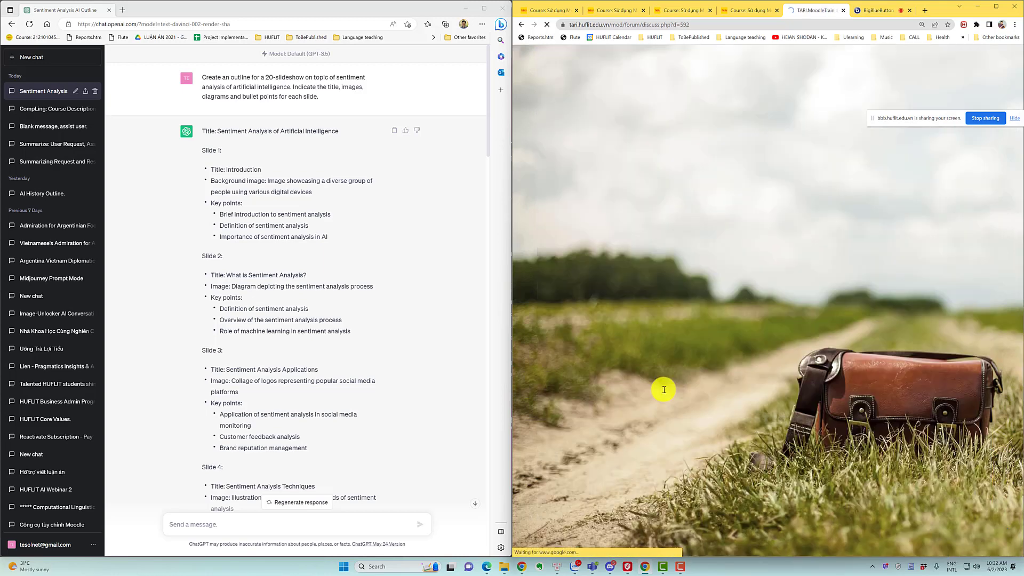
scroll(707, 357, "down", 2)
scroll(707, 363, "down", 3)
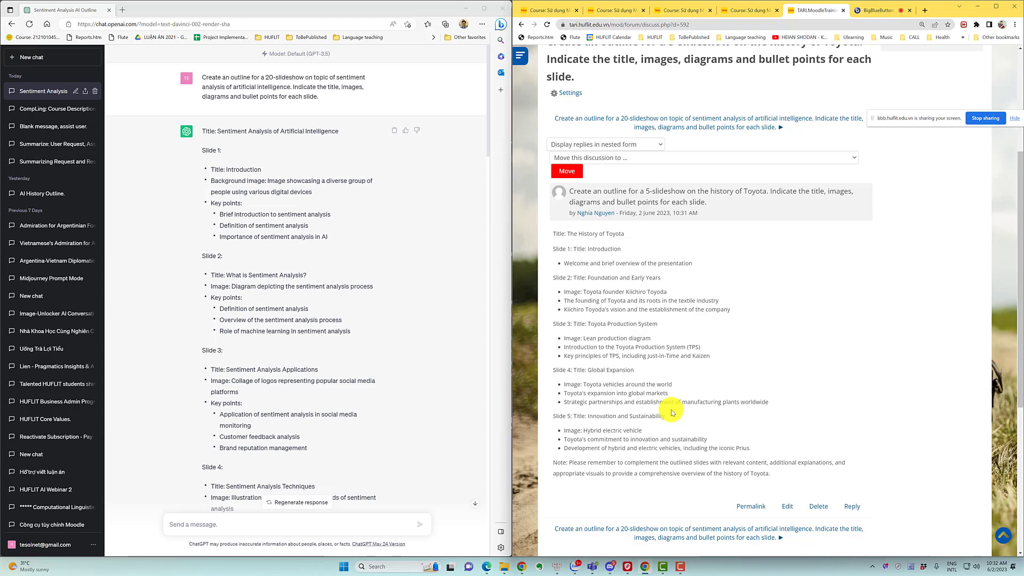
Step: Review the rest of the Toyota slideshow discussion and the final slides of the sentiment analysis outline in ChatGPT
scroll(668, 407, "down", 1)
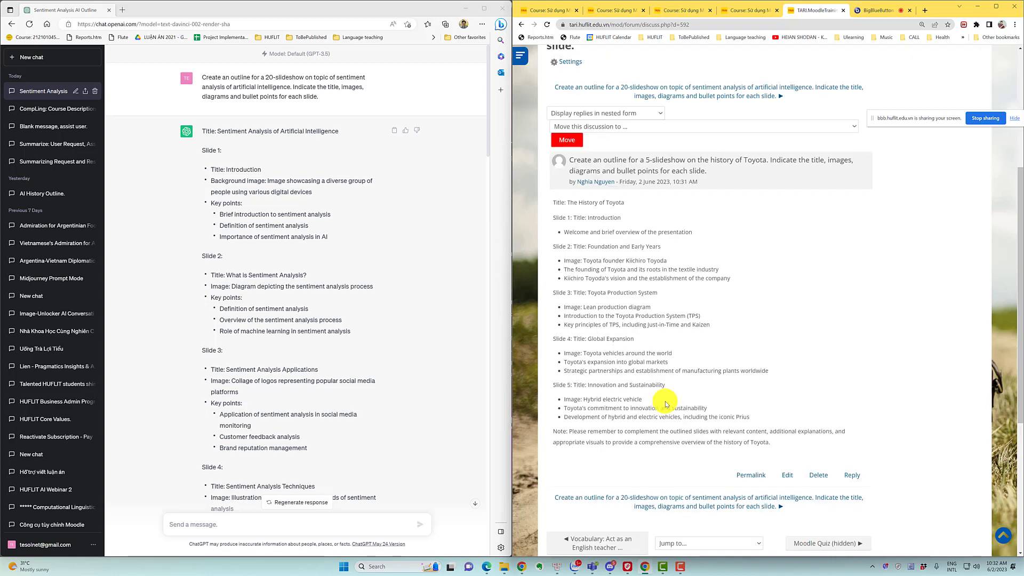
scroll(667, 406, "up", 5)
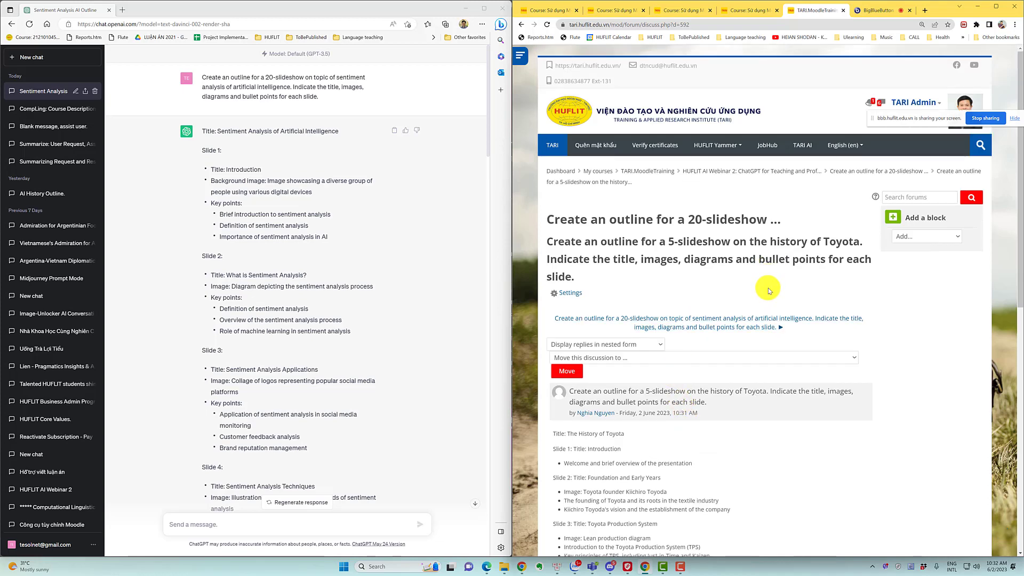
scroll(420, 362, "down", 10)
scroll(420, 363, "down", 13)
left_click(472, 504)
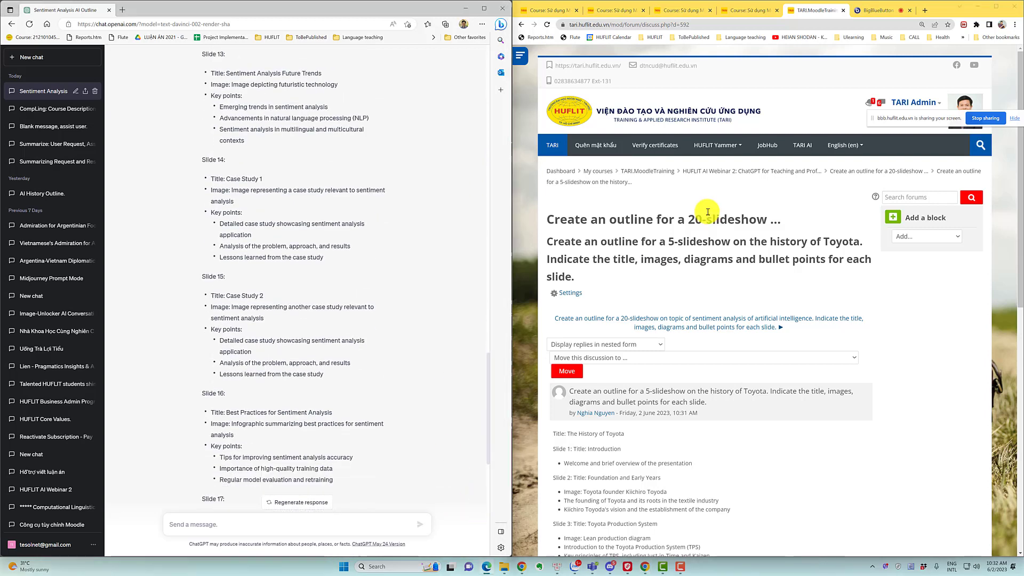
Step: Return to the HUFLIT AI Webinar 2 course section and make the hidden Moodle Quiz activity visible to students
left_click(798, 177)
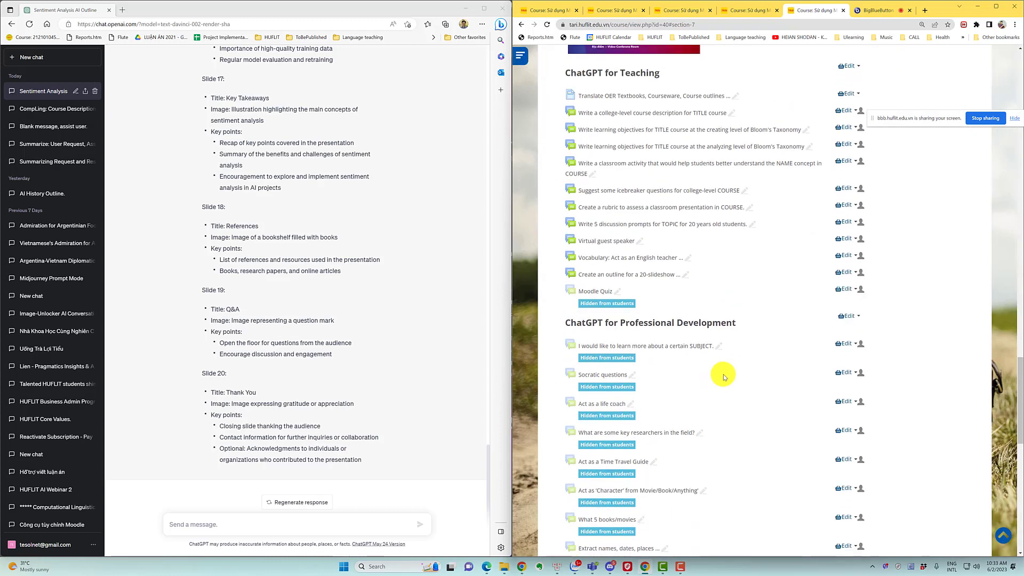
left_click(847, 387)
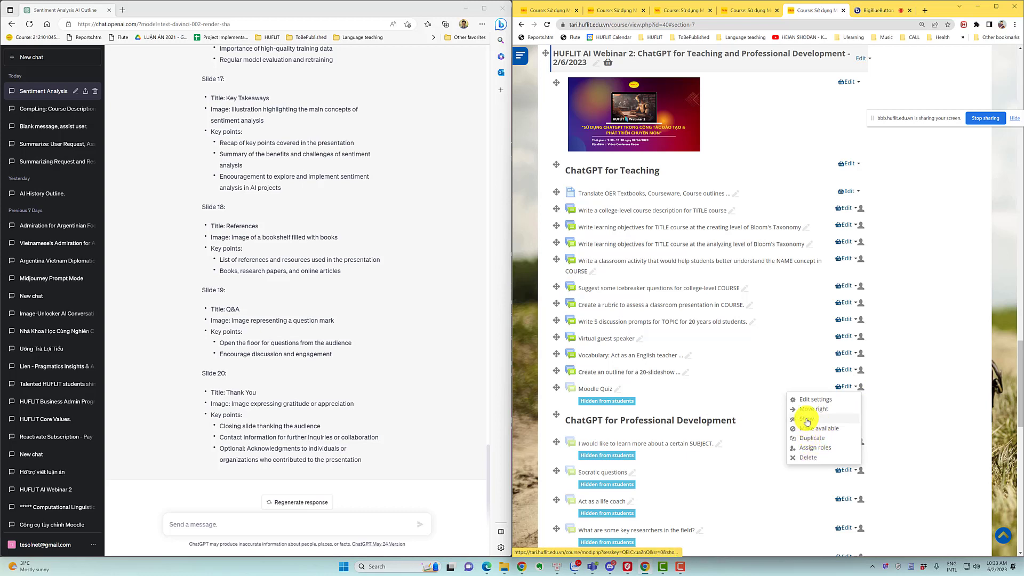
left_click(807, 419)
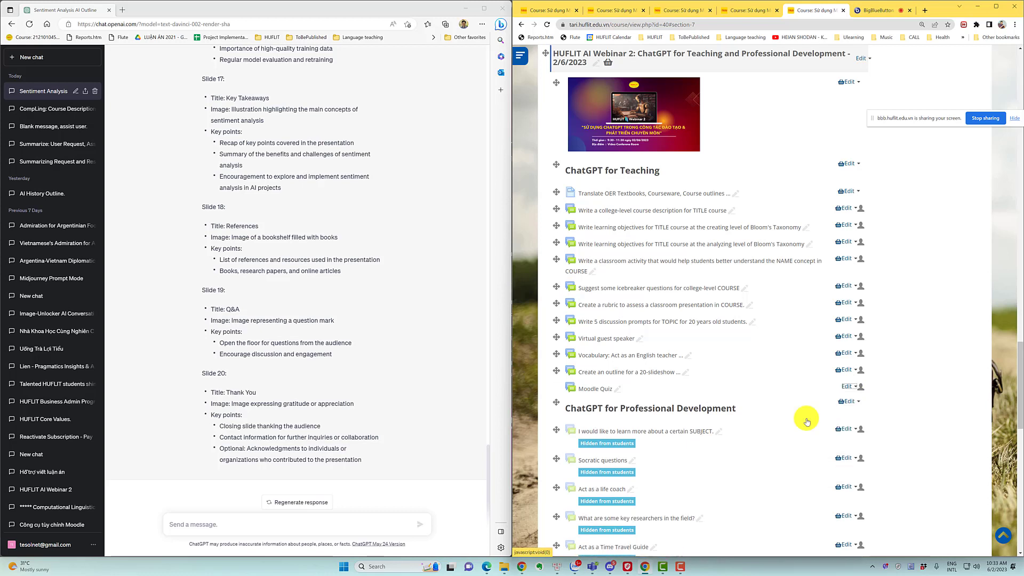
Step: Open the Moodle Quiz forum in a separate tab and read through its prompt and XML question template
middle_click(600, 392)
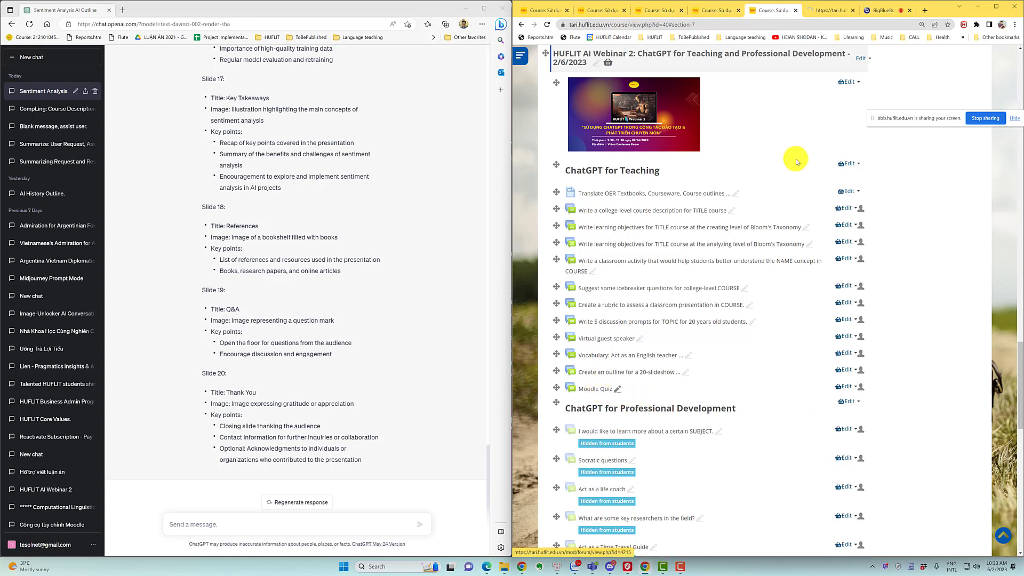
left_click(830, 11)
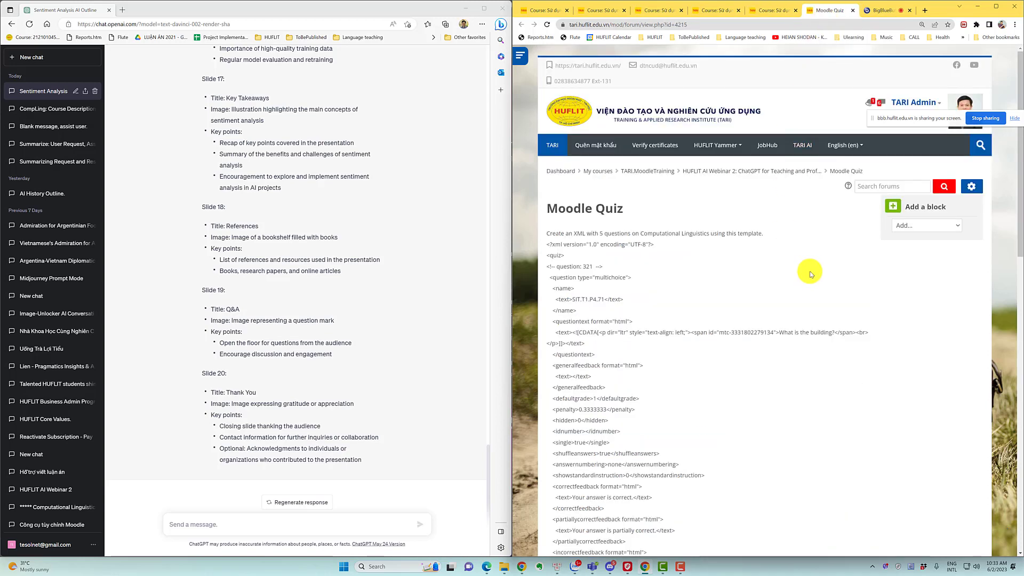
scroll(811, 274, "down", 2)
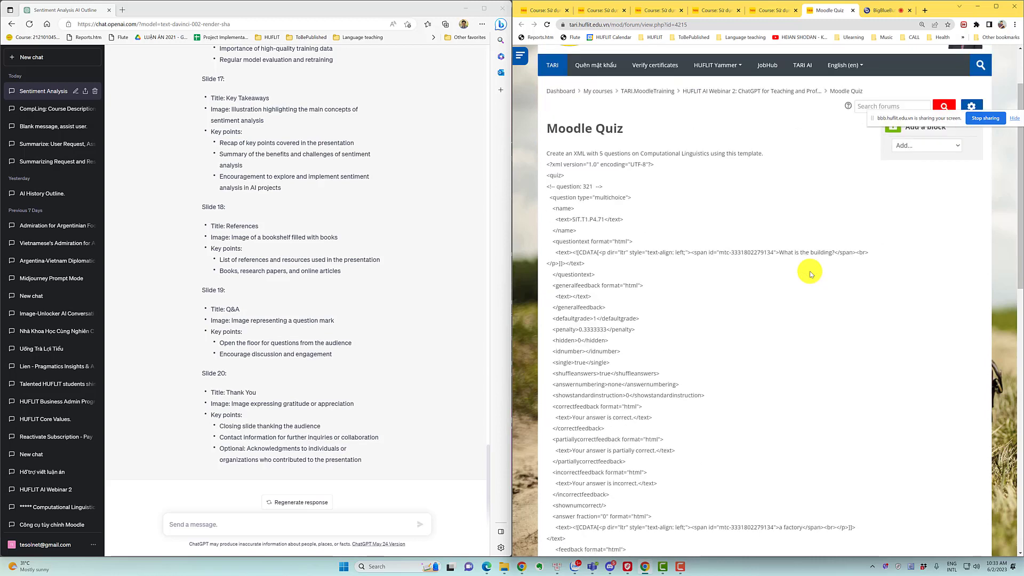
scroll(810, 274, "down", 6)
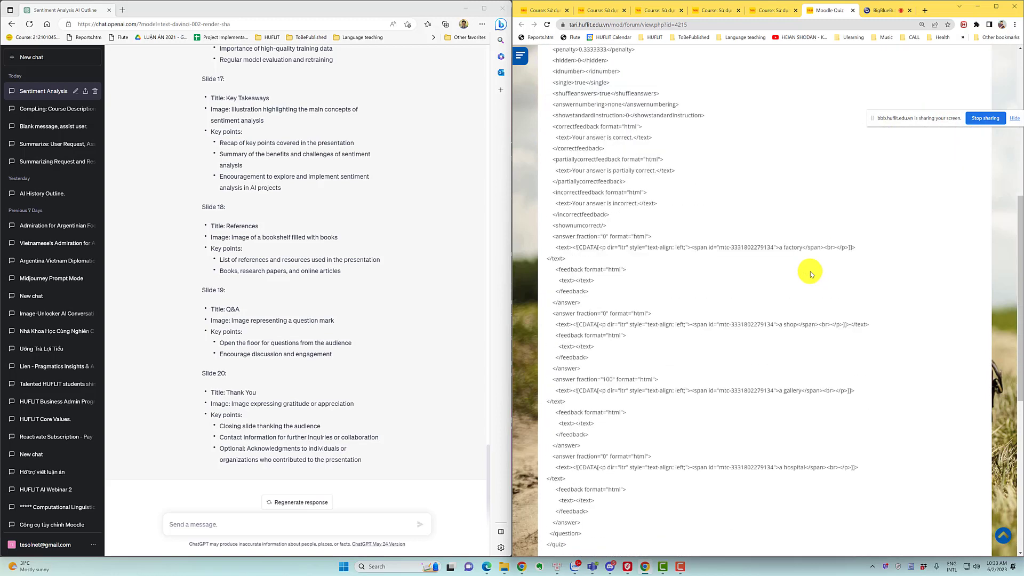
scroll(811, 272, "up", 8)
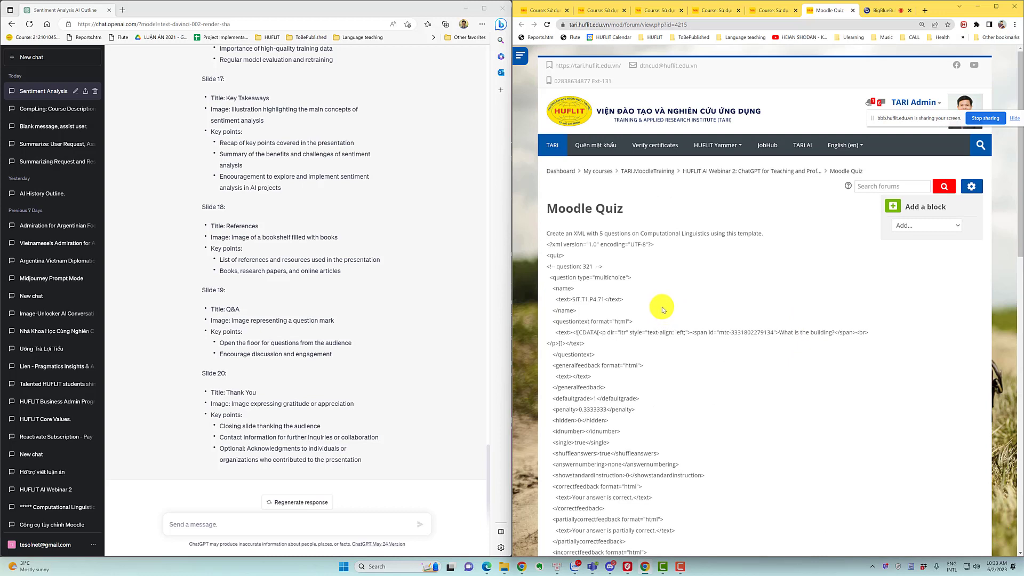
scroll(643, 283, "down", 1)
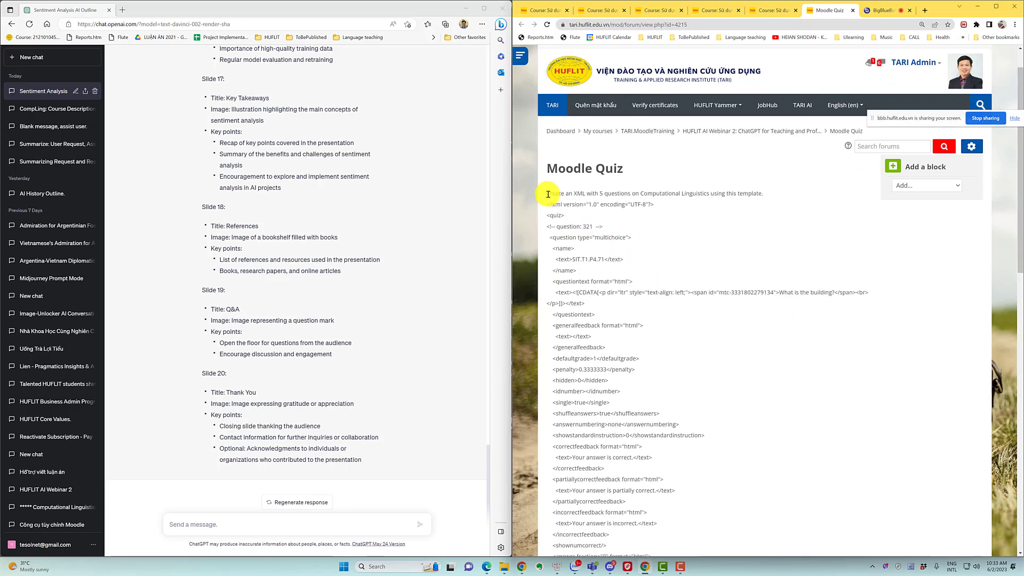
Step: Ask ChatGPT to "Create 5 multiple choice questions with keys on the topic of sentiment analysis in computational linguistics." and look over its answer
left_click_drag(548, 194, 762, 194)
left_click(250, 526)
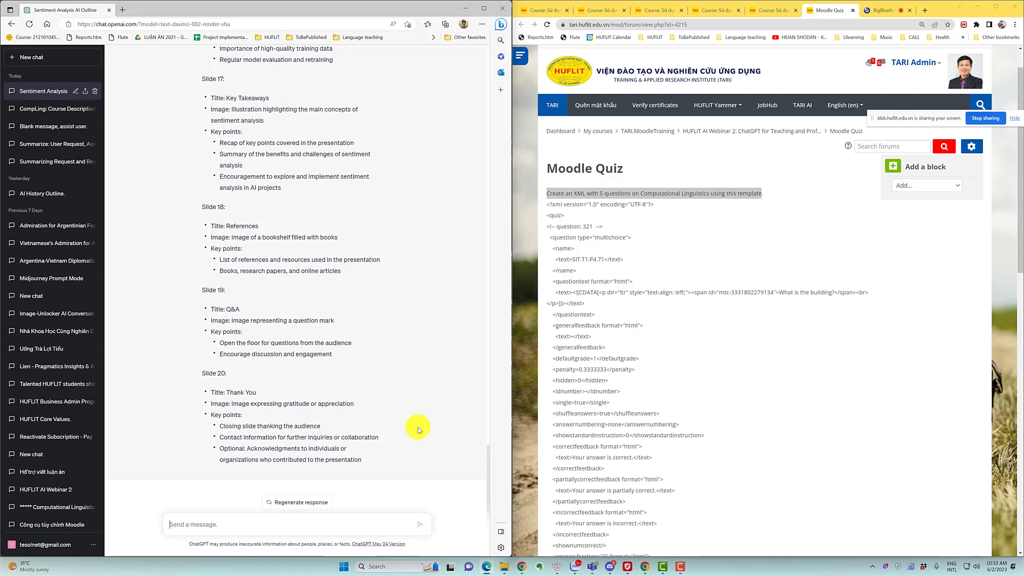
type("Create 5 mi")
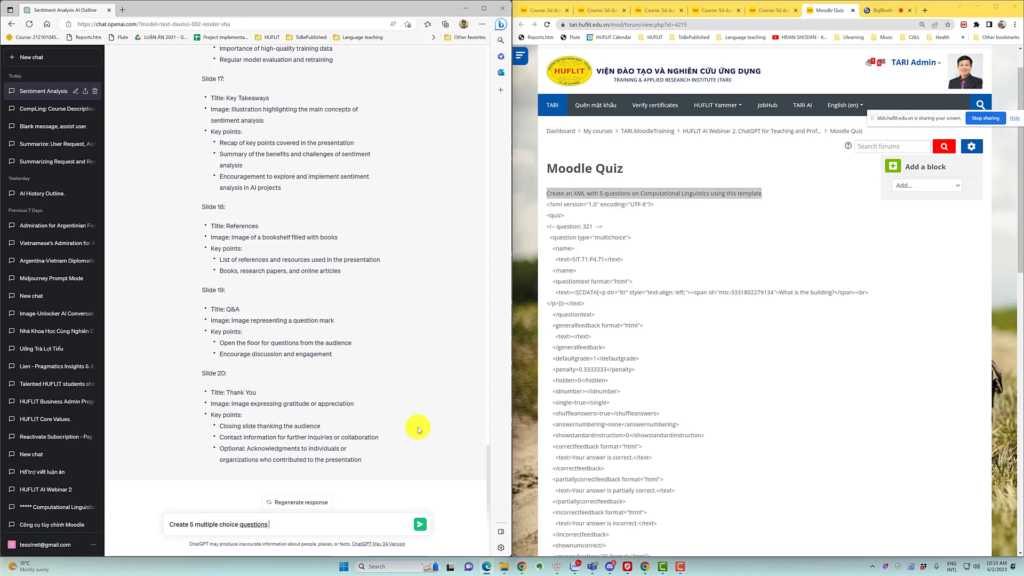
type("h keys on")
type("the o")
key("BackSpace")
type("topic of sentiment analysis in ")
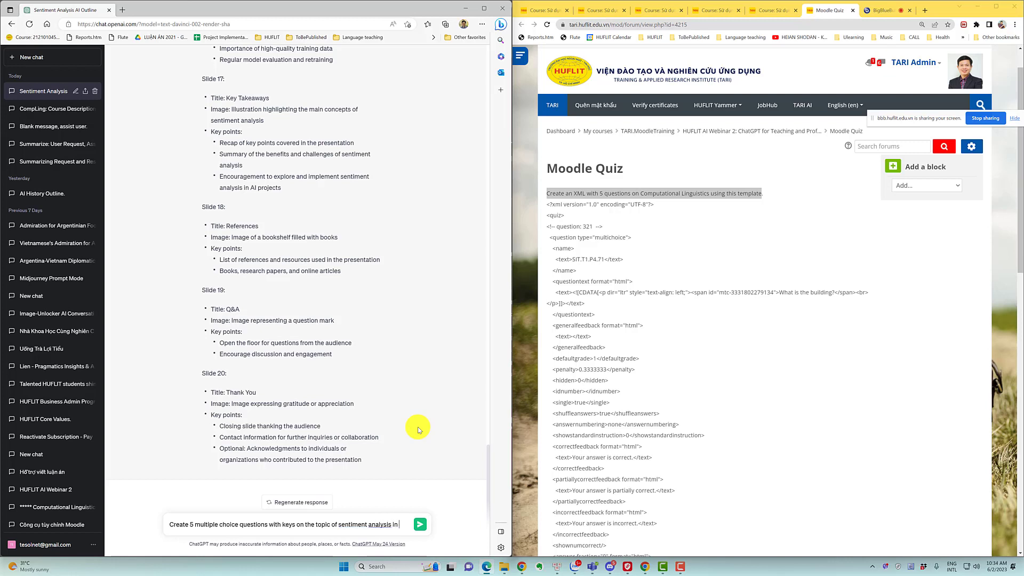
type("computational linguistics.")
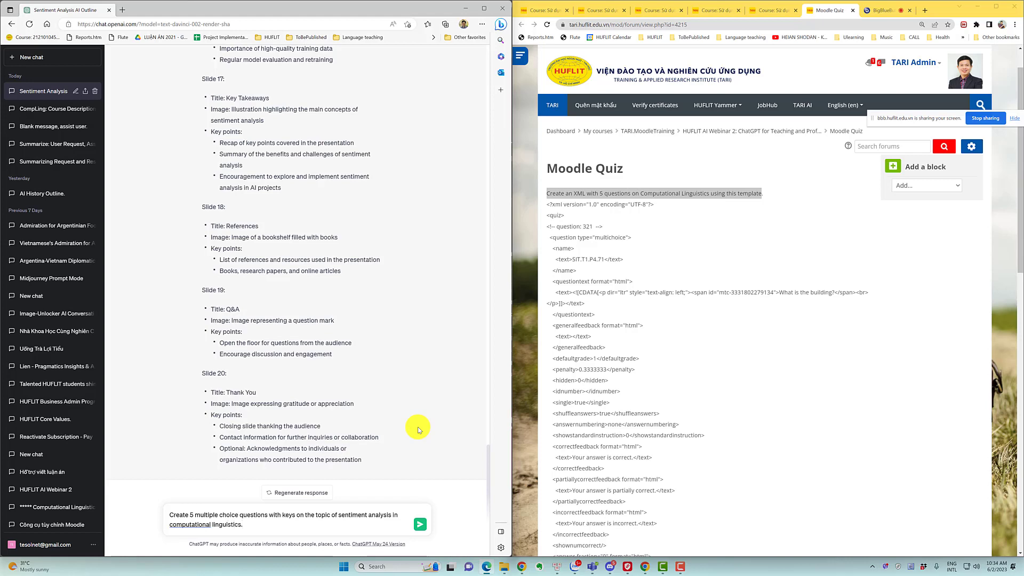
key("Return")
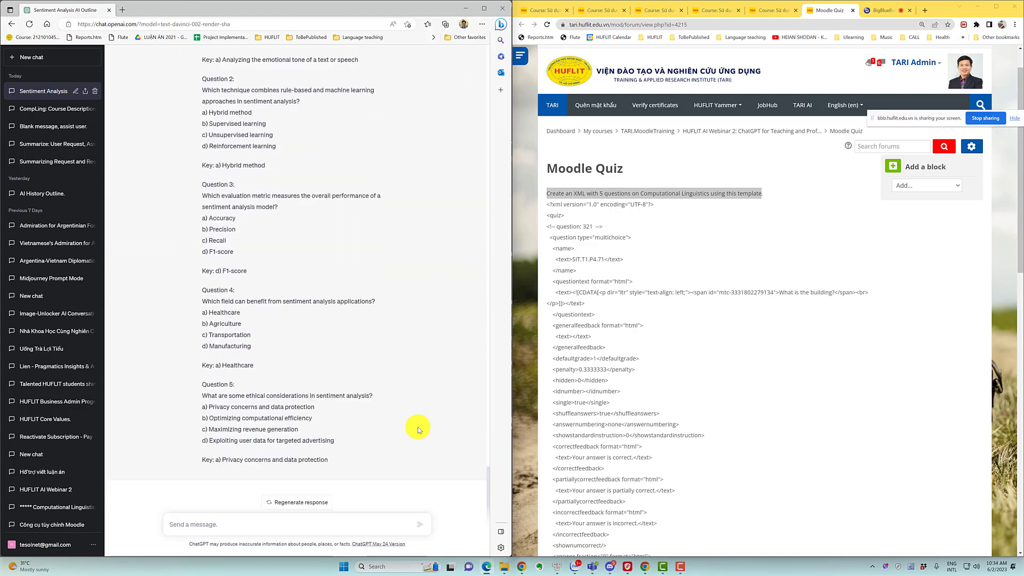
scroll(287, 426, "up", 3)
scroll(289, 415, "down", 3)
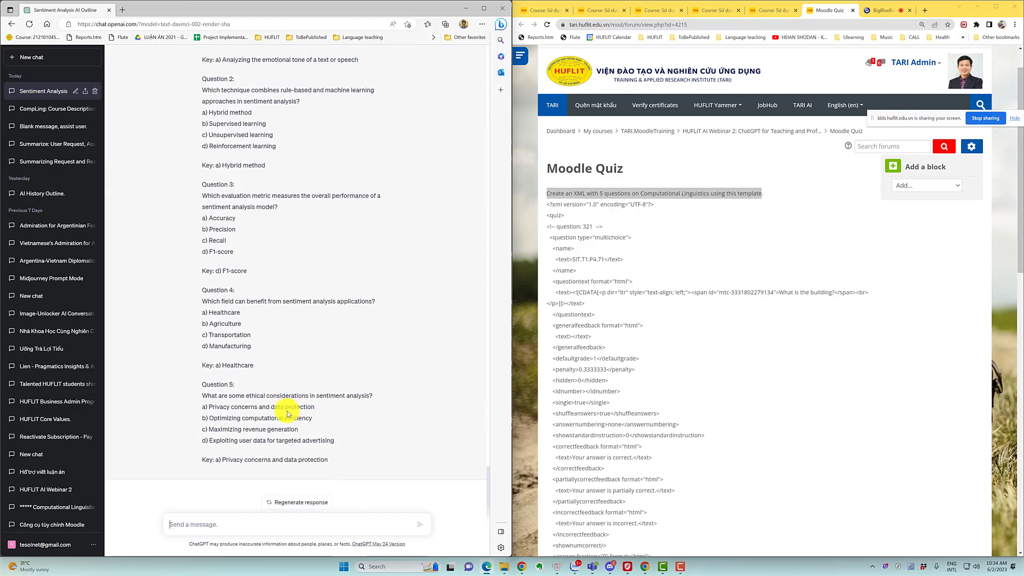
Step: Write the follow-up prompt "Convert those 5 questions into Moodle quiz using this XML file format" in ChatGPT without sending it
scroll(746, 261, "down", 3)
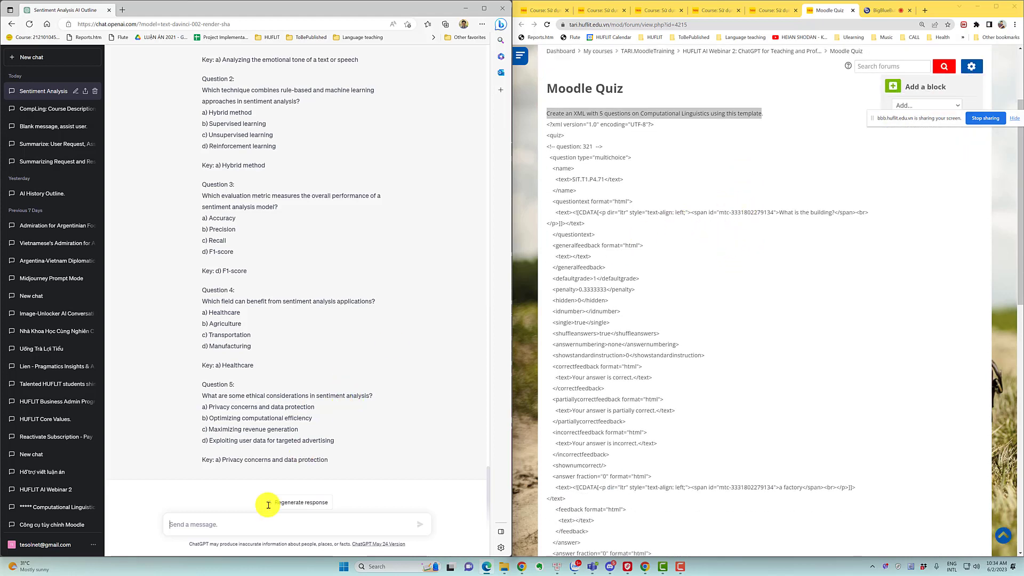
type("C")
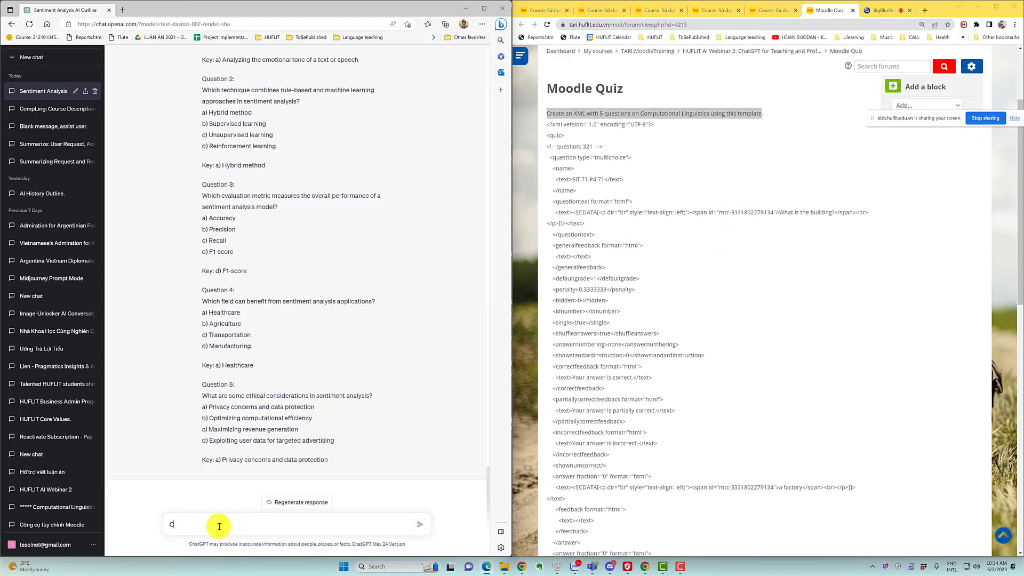
type("onvert those")
type(" 5 questio")
type("ns into ")
type("M<")
type("odle quiz ")
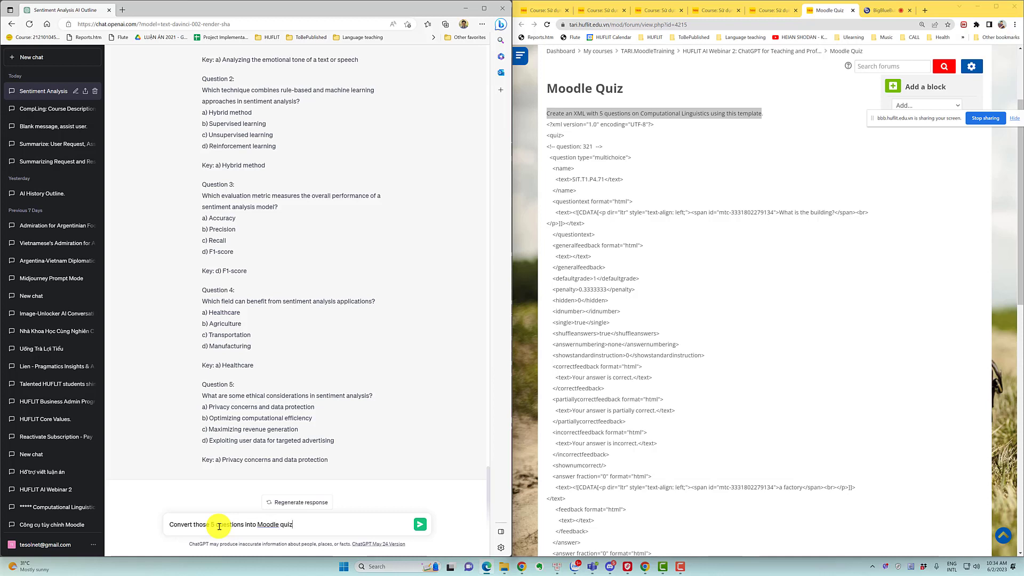
type("using this XML file format")
Step: Copy the whole XML template in the Moodle Quiz description, from the xml version line through the closing quiz tag
left_click(651, 155)
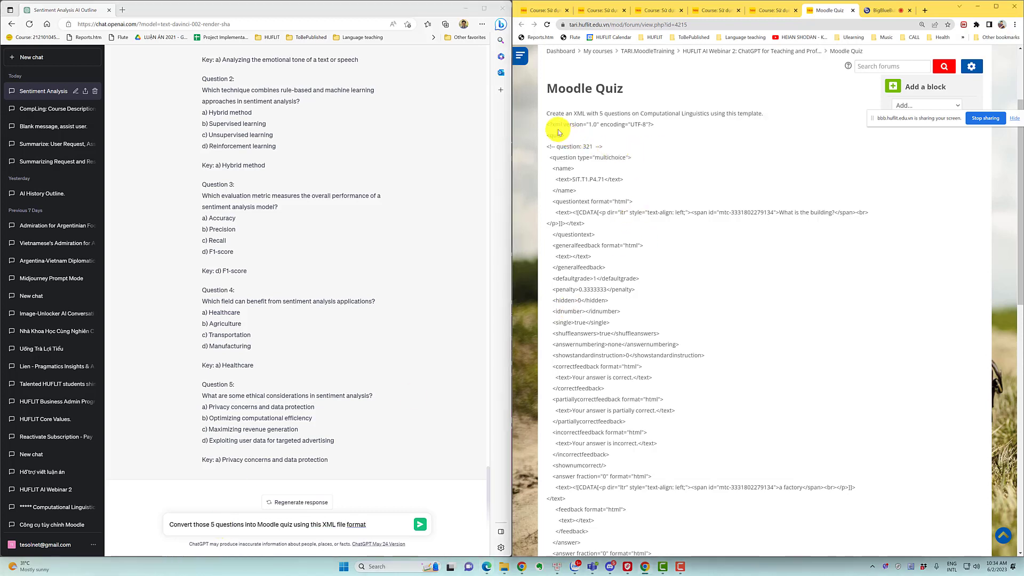
left_click_drag(548, 125, 647, 467)
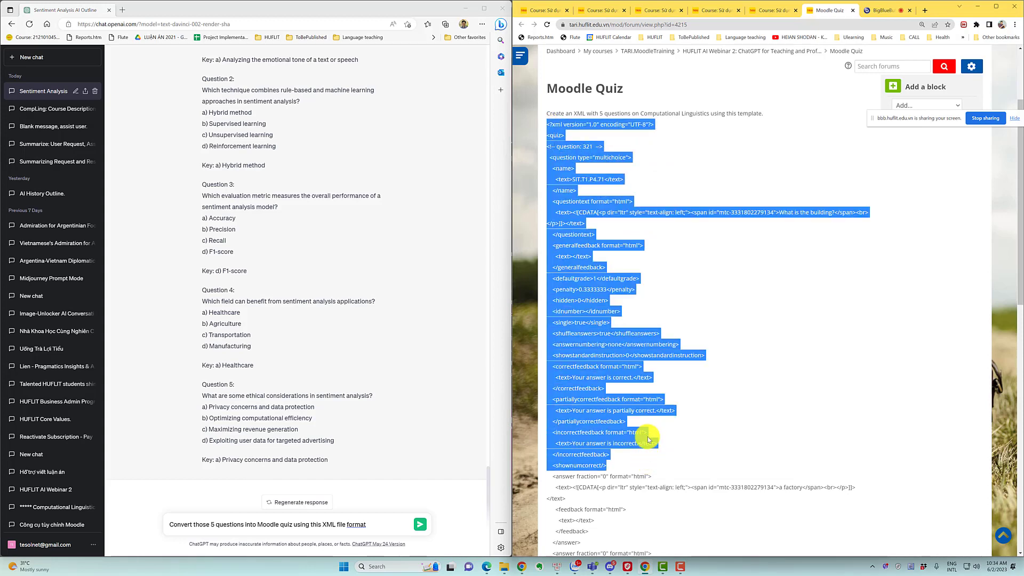
scroll(675, 414, "down", 6)
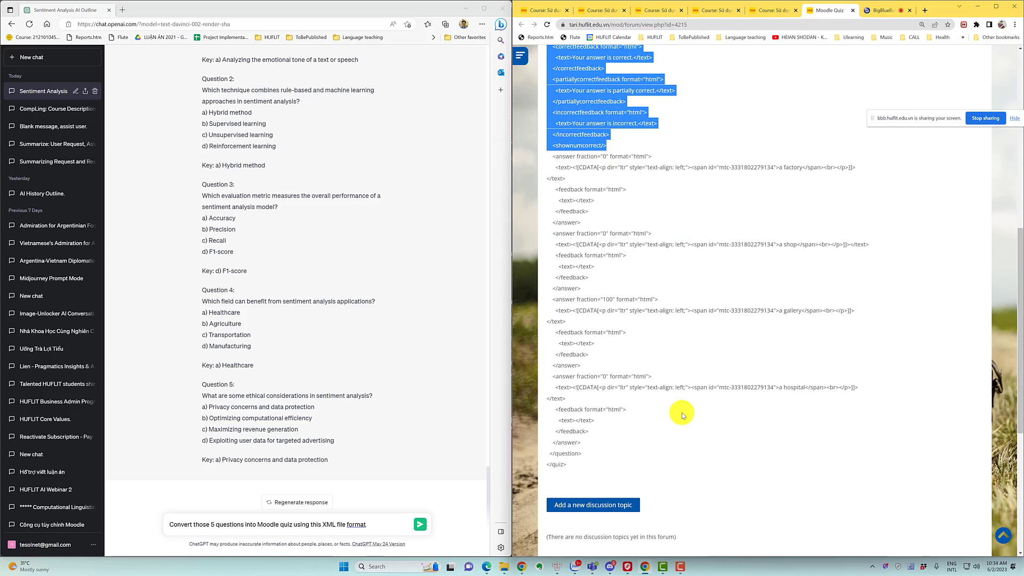
key("shift+Down")
key("shift+Down")
key("shift+Down")
key("shift+Down")
key("shift+Down")
key("shift+Down")
key("shift+Down")
key("shift+Down")
key("shift+Down")
key("shift+Down")
key("shift+Down")
key("shift+Down")
key("shift+Down")
key("shift+Down")
key("shift+Down")
key("shift+Down")
key("shift+Down")
key("shift+Down")
key("shift+Down")
key("shift+Down")
key("shift+Up")
scroll(663, 263, "up", 5)
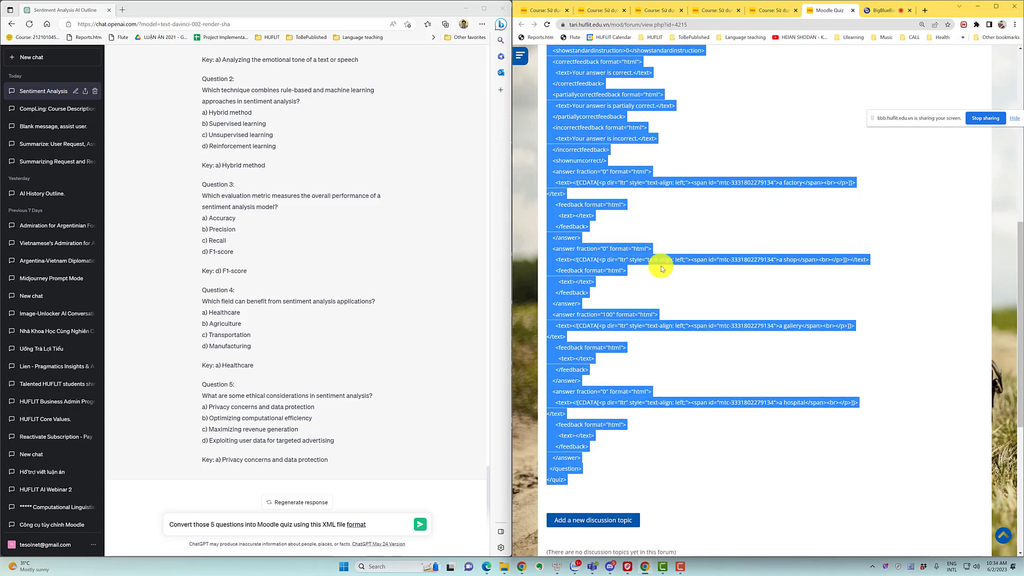
scroll(673, 265, "up", 3)
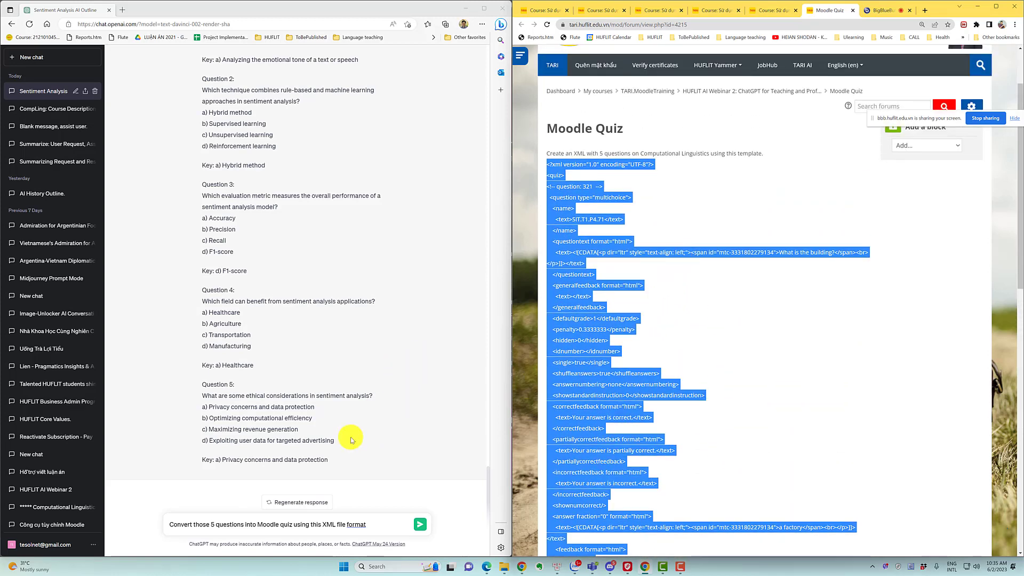
Step: Add the copied XML template in quotation marks after the conversion prompt and send it to ChatGPT
left_click(378, 525)
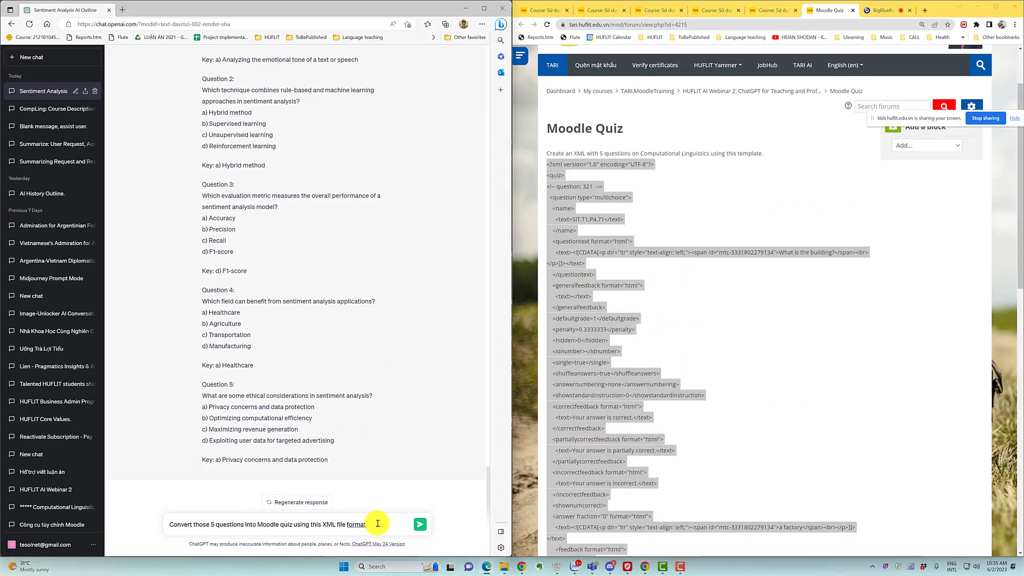
key("ctrl+v")
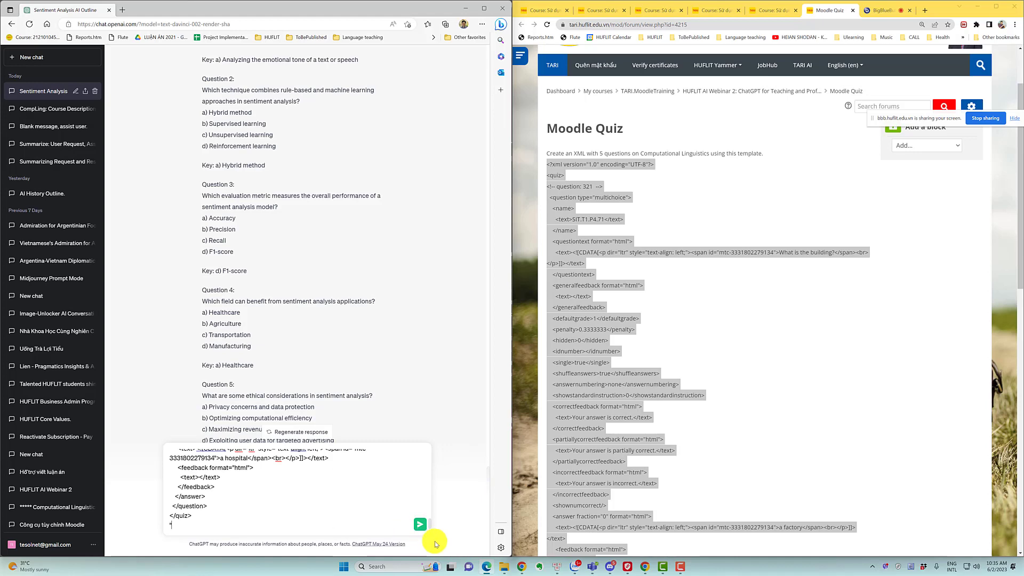
left_click(421, 526)
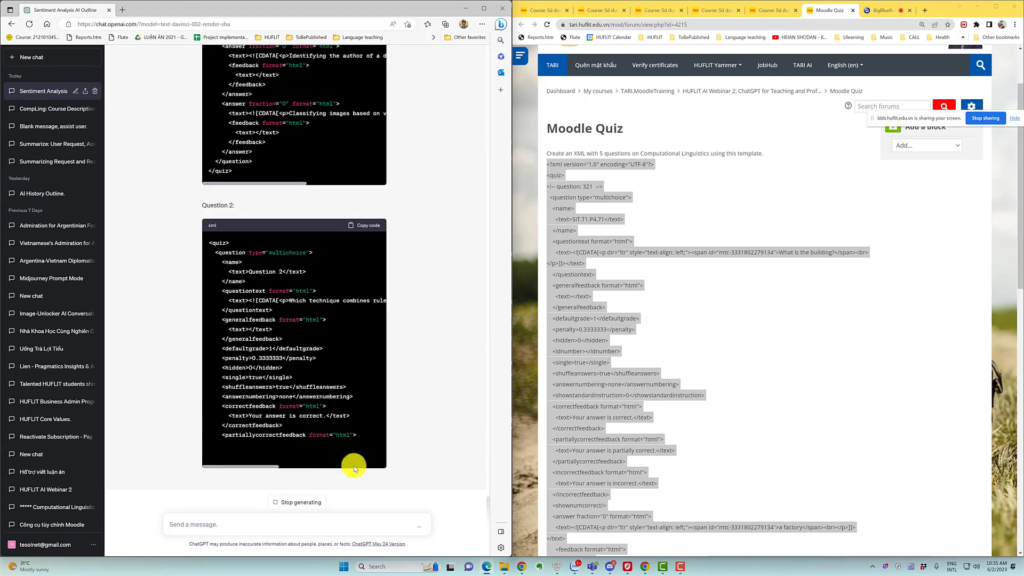
Step: Stop and regenerate ChatGPT's response, halt the new one too, and send the prompt "Put all questions in a single XML file."
left_click(290, 502)
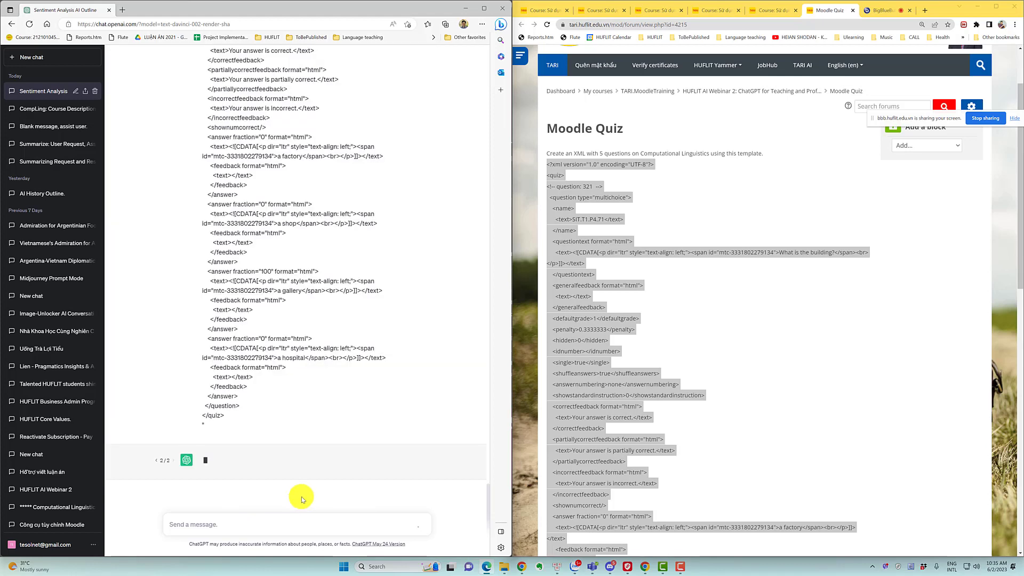
left_click(303, 506)
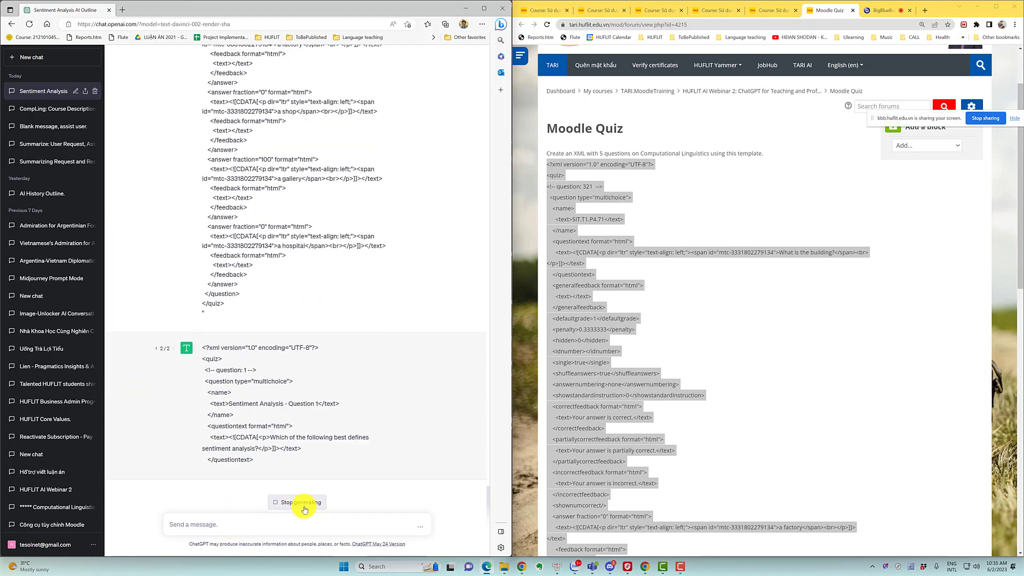
left_click(250, 527)
type("Make all")
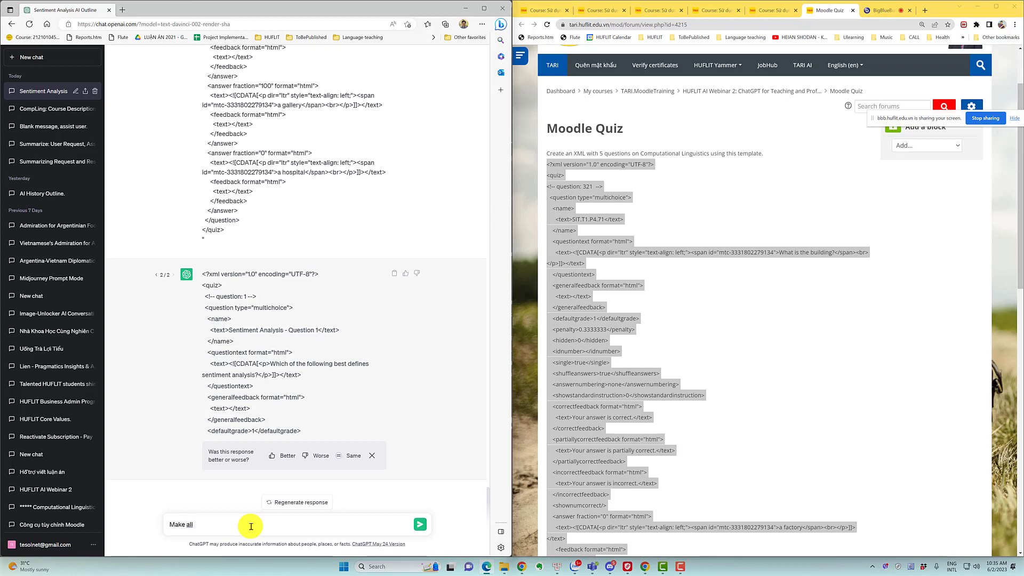
type(" questions")
key("ctrl+a")
key("BackSpace")
type("Put all questions in a single XML fil")
key("Return")
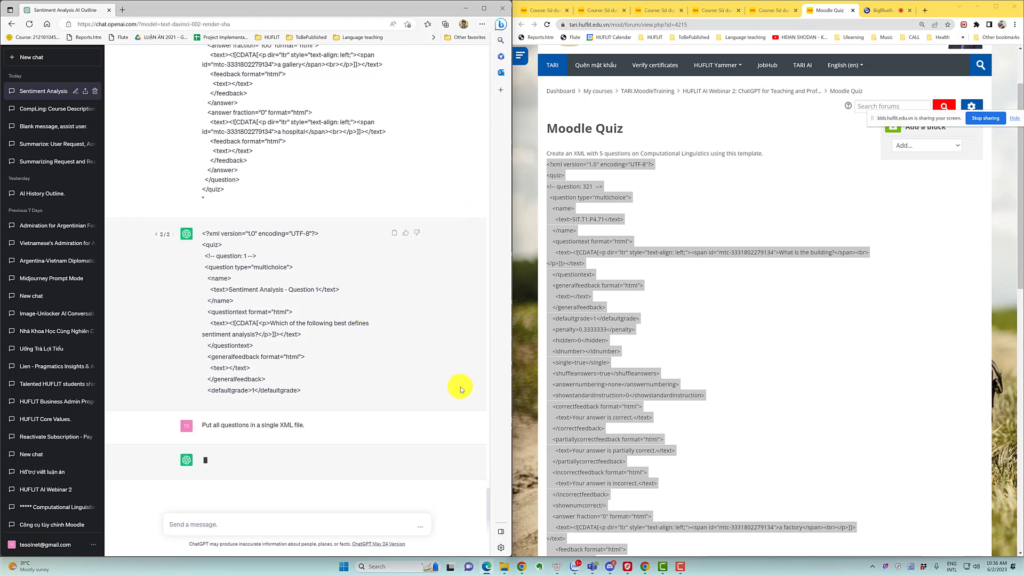
scroll(490, 495, "up", 1)
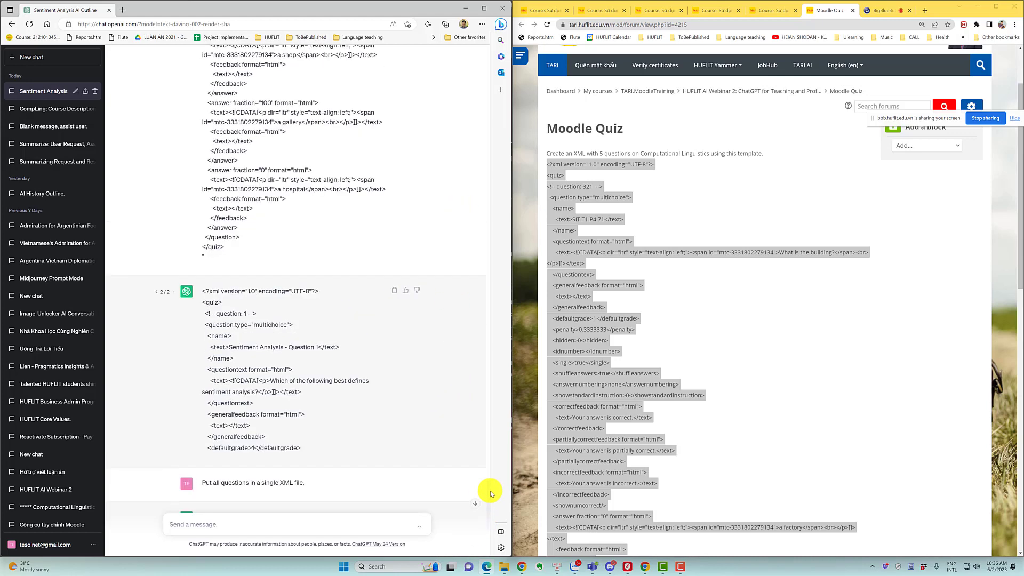
left_click_drag(486, 458, 477, 498)
left_click(477, 502)
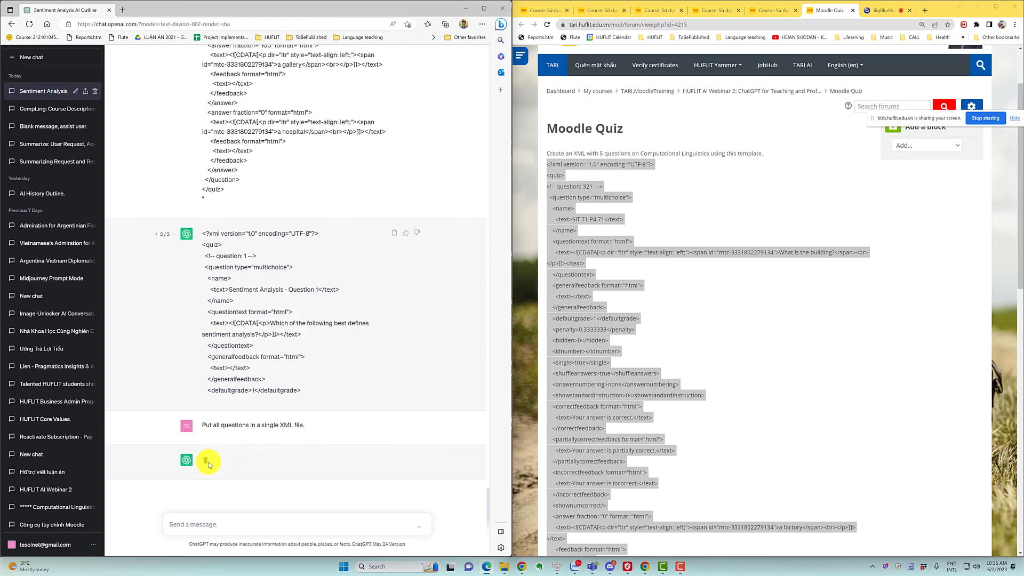
Step: Delete the Sentiment Analysis conversation and send in a new chat "Give me 5 multiple choice questions on the topic of sentiment analysis of computational linguistics."
left_click(95, 93)
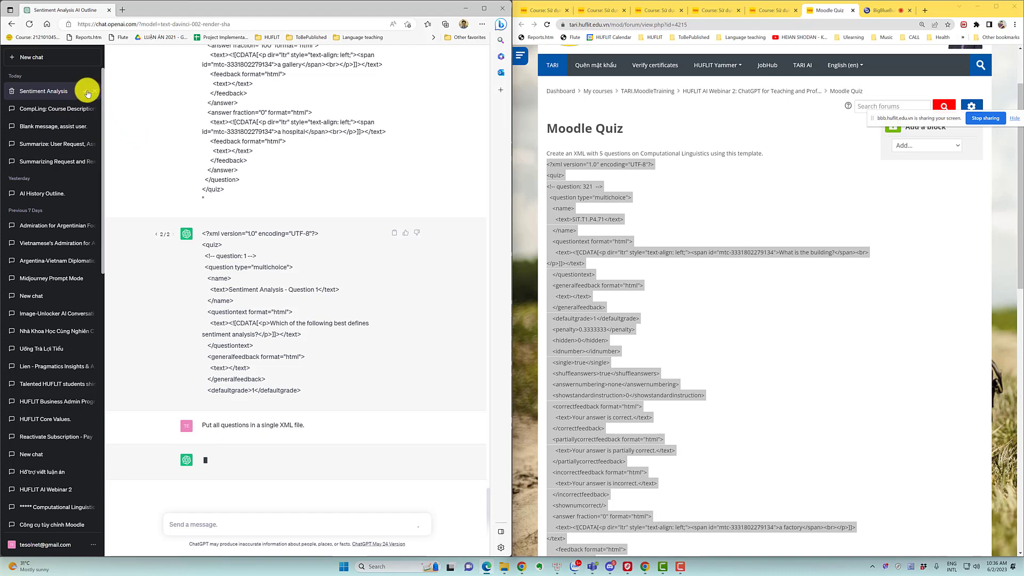
left_click(87, 91)
left_click(202, 528)
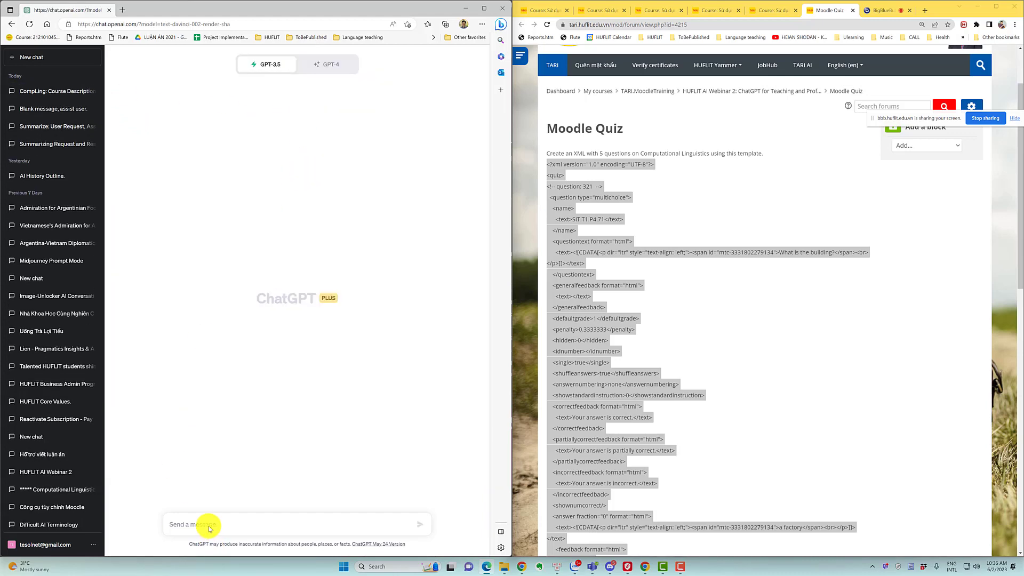
type("G")
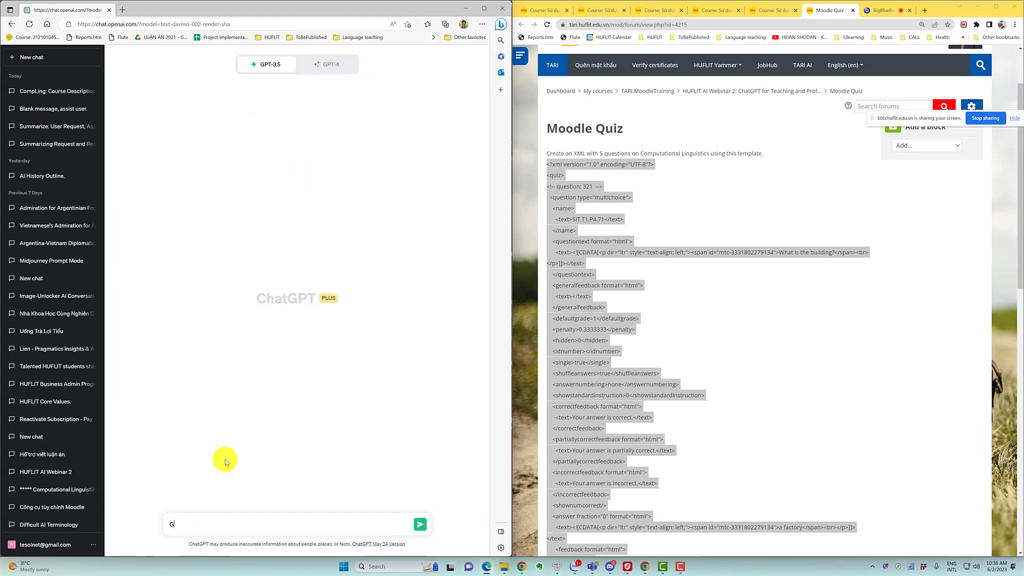
type("ive me 5 multiple choice questions")
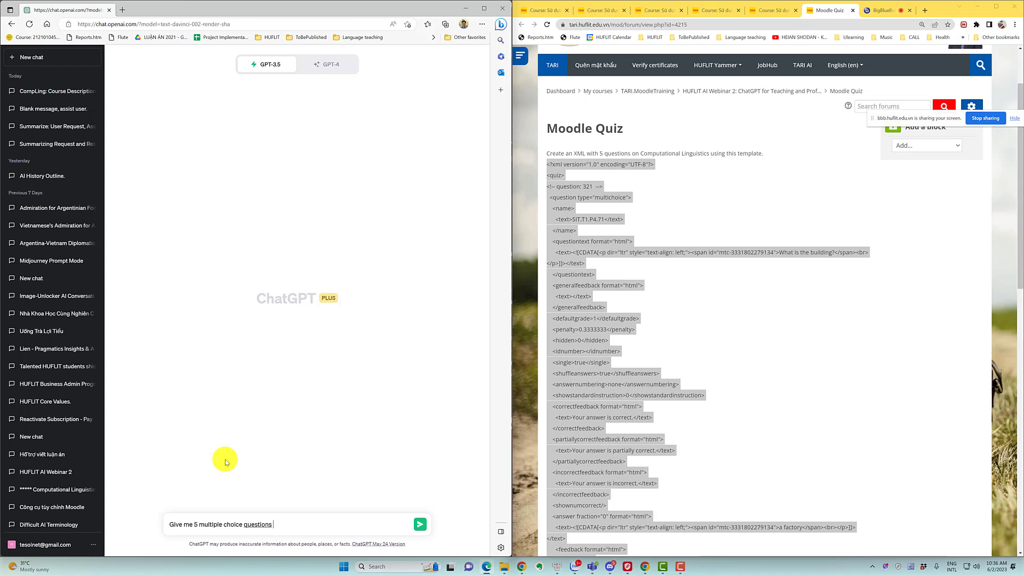
type("on the topic of sentiment analysis of computationasl")
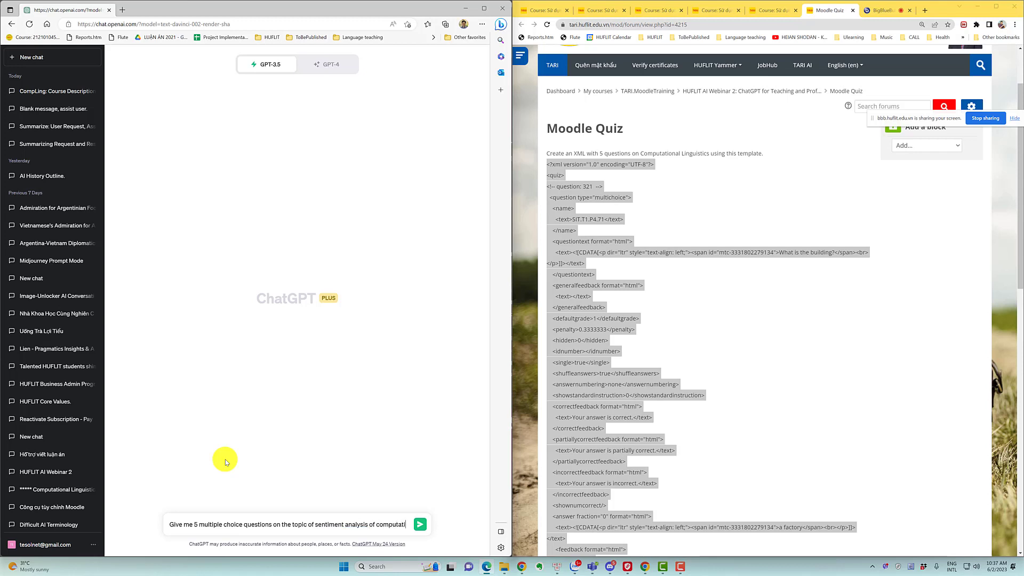
key("BackSpace")
key("BackSpace")
type("l linguisitcs.")
key("BackSpace")
key("BackSpace")
key("BackSpace")
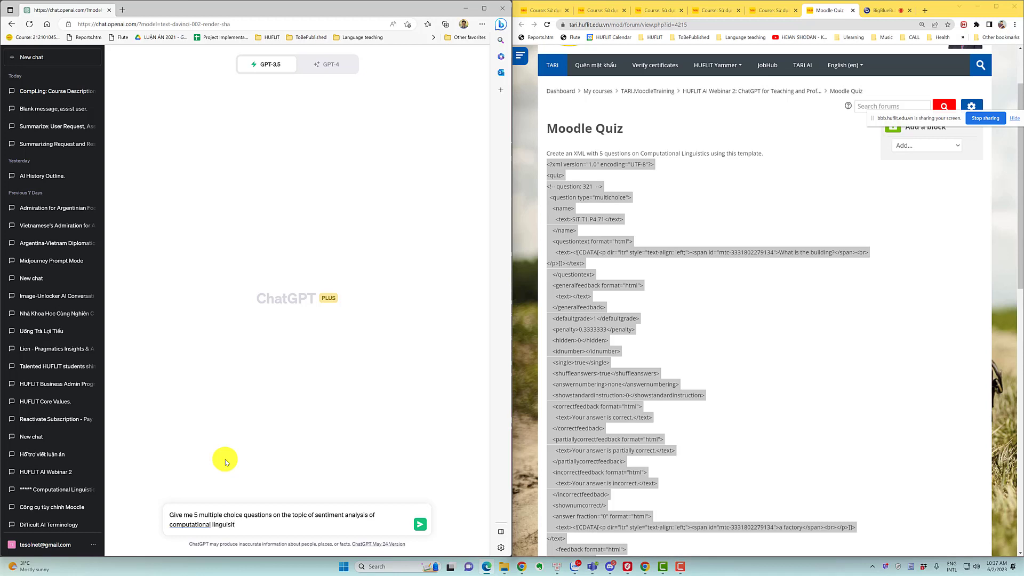
type("tics.")
key("Return")
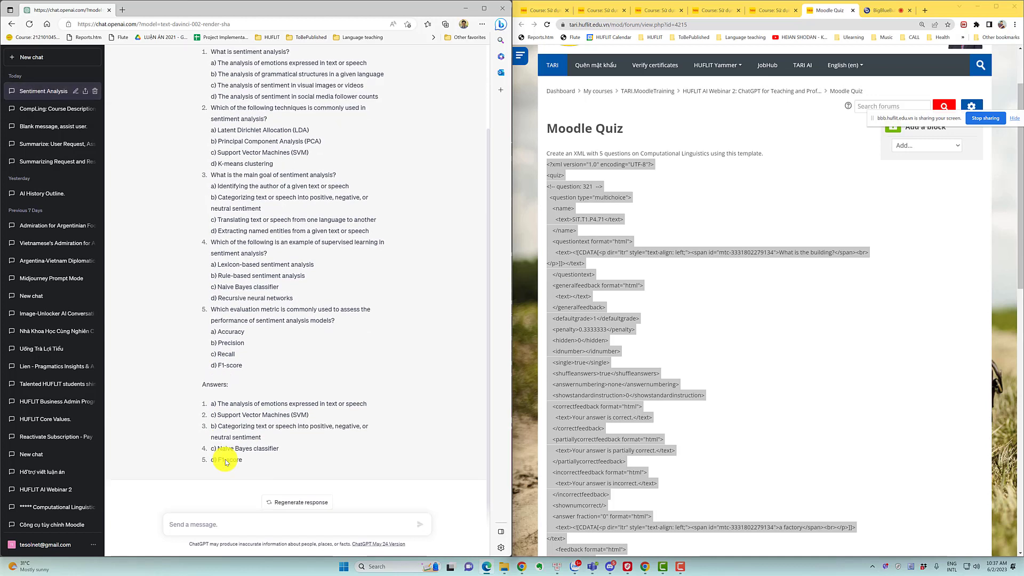
Step: Send the prompt "Put all those 5 questions into a single XML file using this format" followed by the XML template copied from the Moodle Quiz description
type("Put all th")
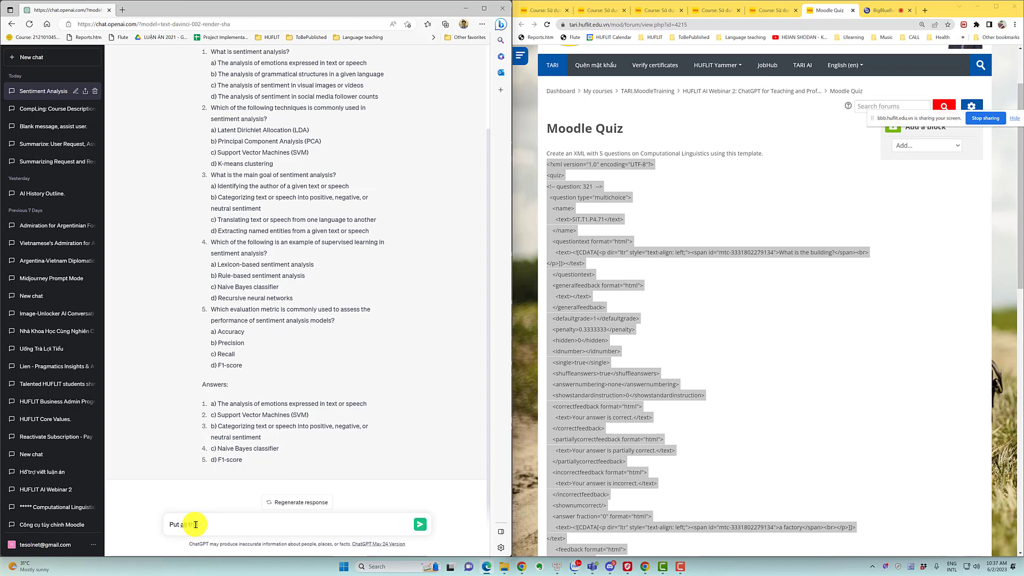
type("ese 5 questions into a single XML file using this format \"")
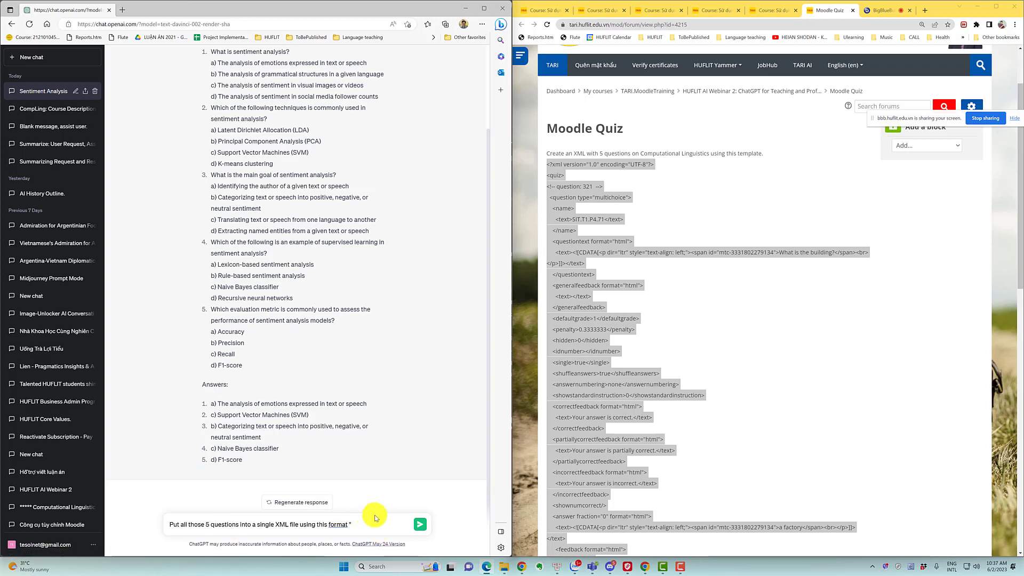
right_click(597, 194)
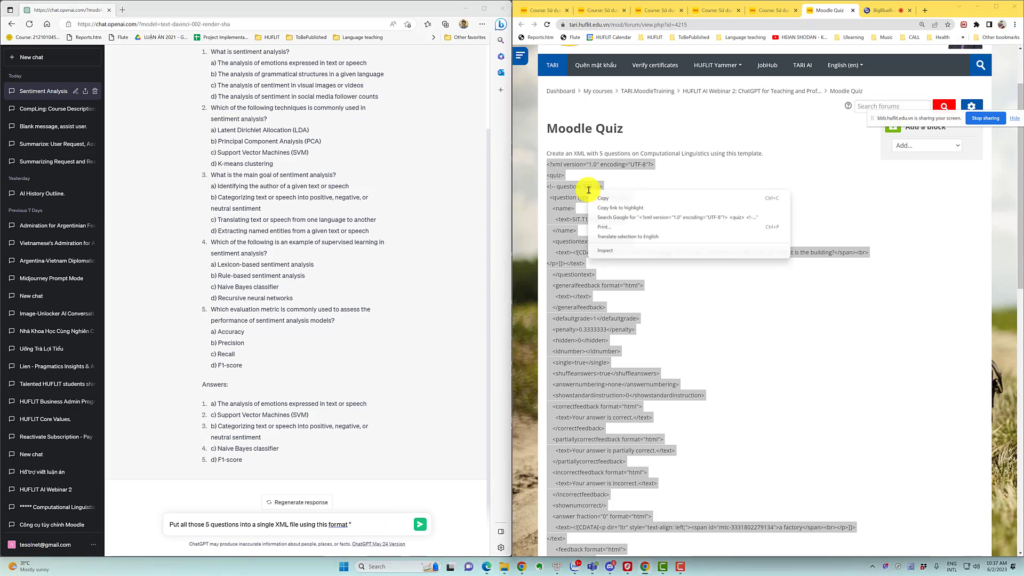
left_click(610, 200)
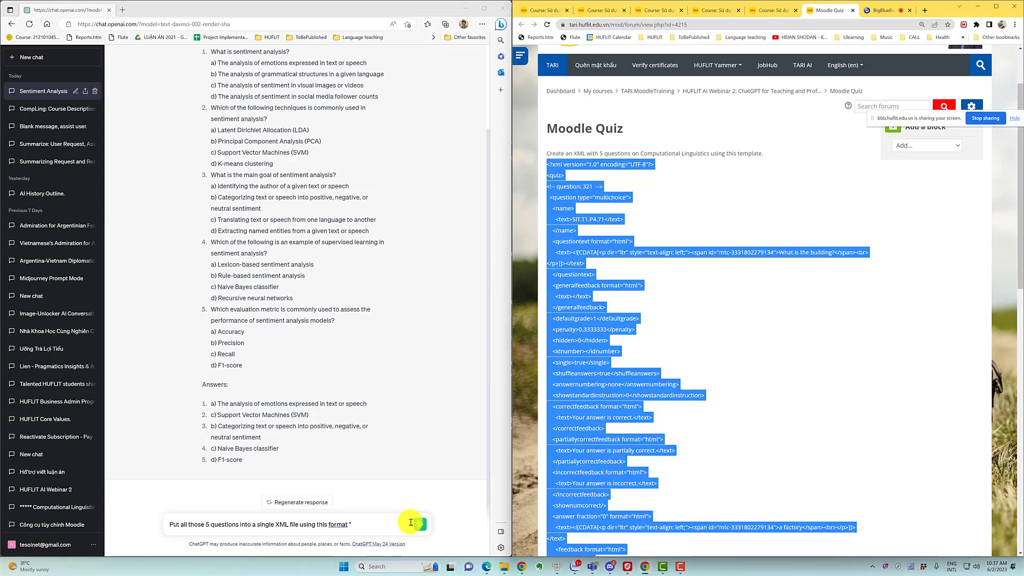
left_click(358, 523)
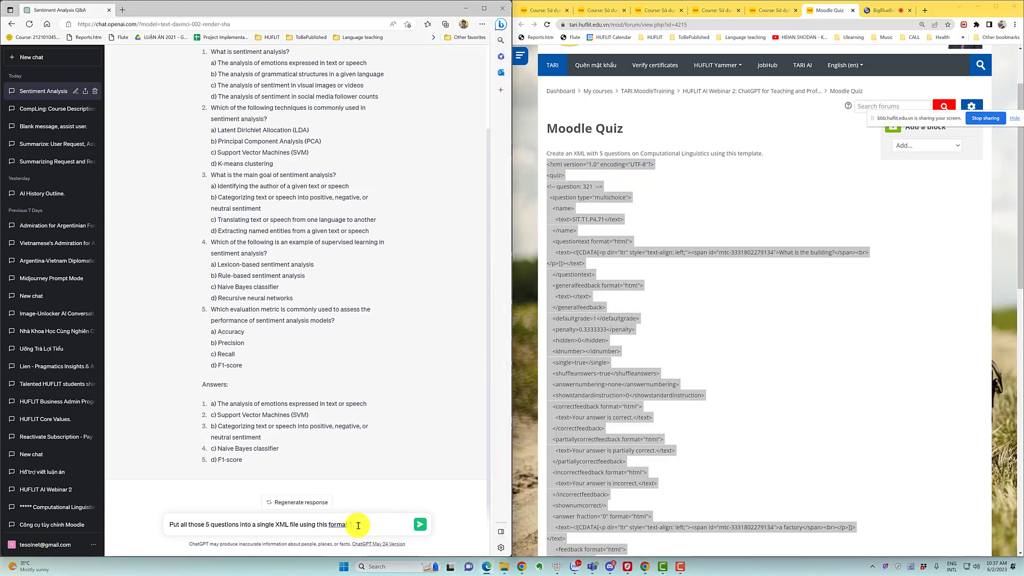
key("ctrl+v")
key("BackSpace")
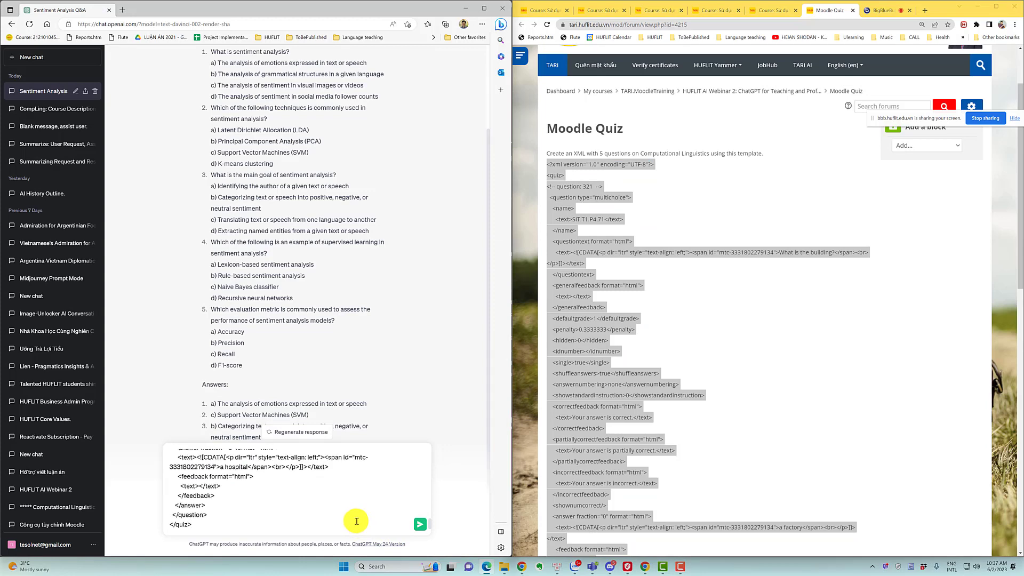
left_click(420, 525)
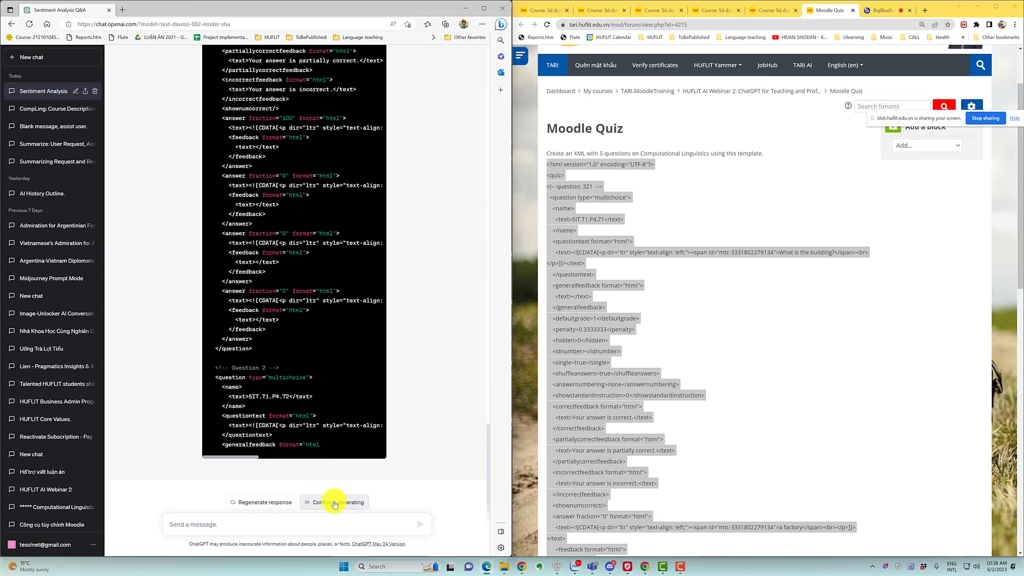
Step: Have ChatGPT continue generating each time it pauses until the XML reaches the closing quiz tag
left_click(335, 504)
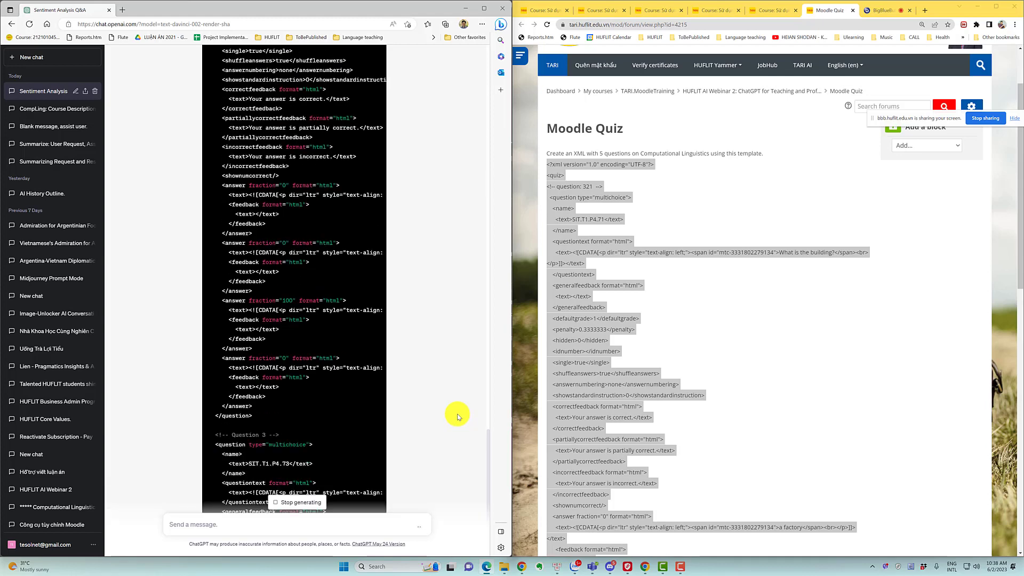
scroll(457, 416, "down", 3)
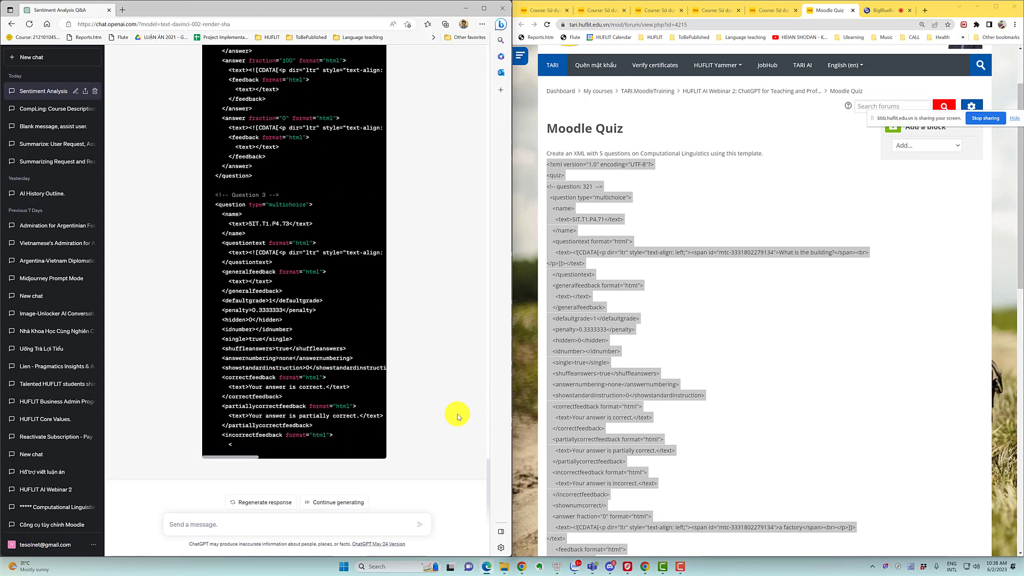
left_click(339, 505)
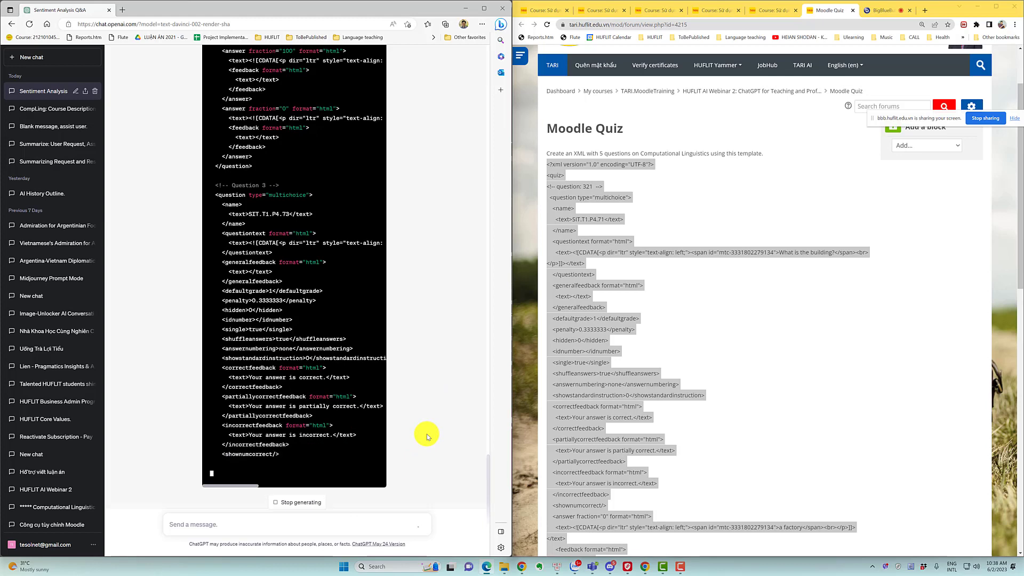
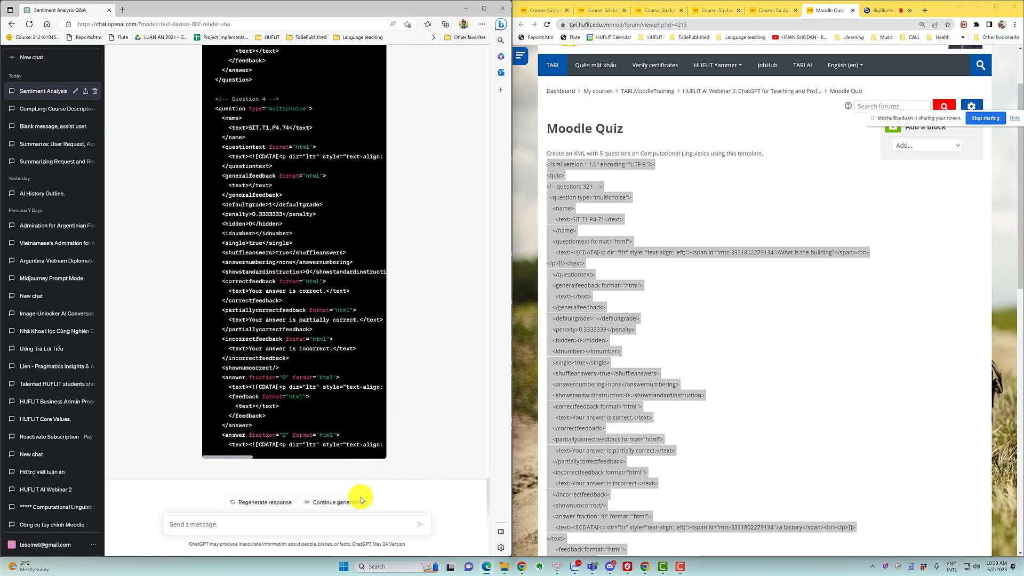
left_click(343, 503)
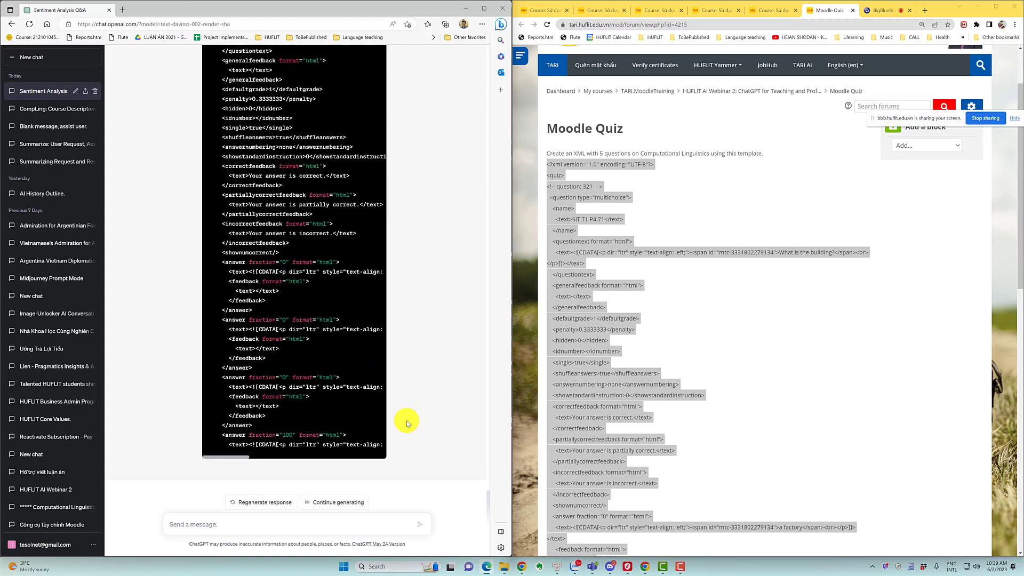
left_click(340, 503)
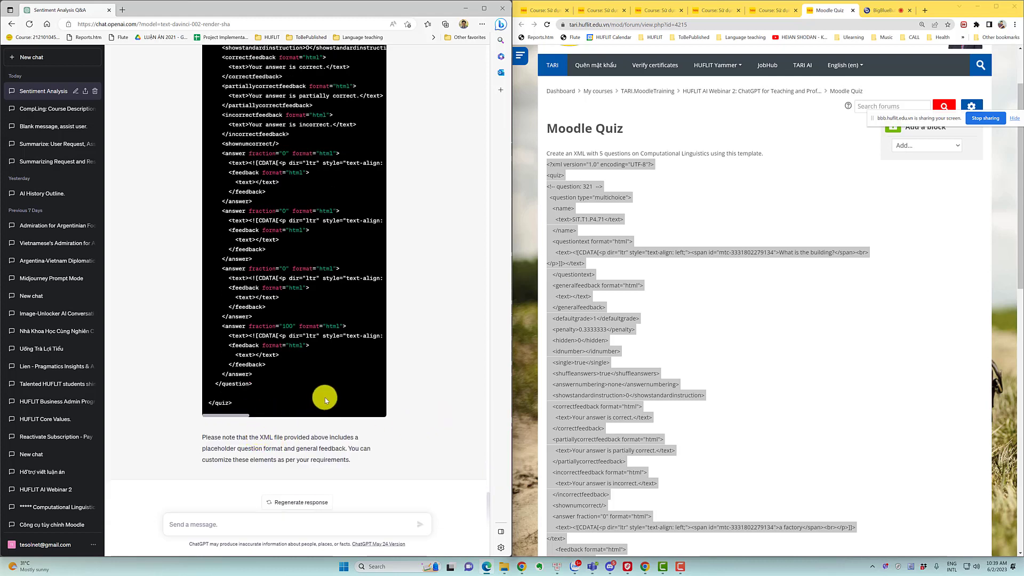
Step: Copy the complete generated XML code block and paste it into a blank Notepad document
scroll(349, 370, "up", 10)
scroll(349, 371, "up", 15)
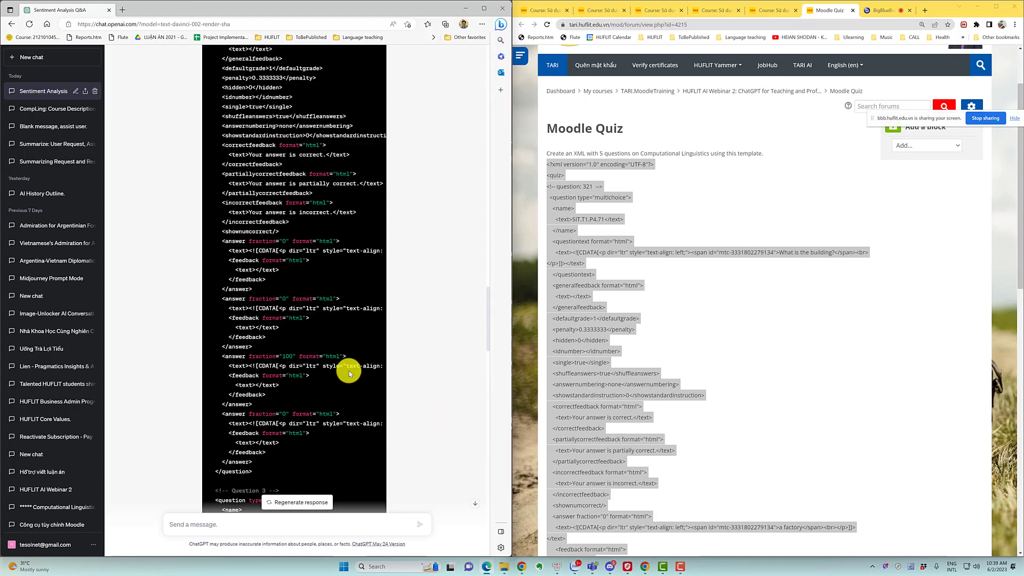
scroll(349, 373, "up", 3)
scroll(368, 369, "down", 20)
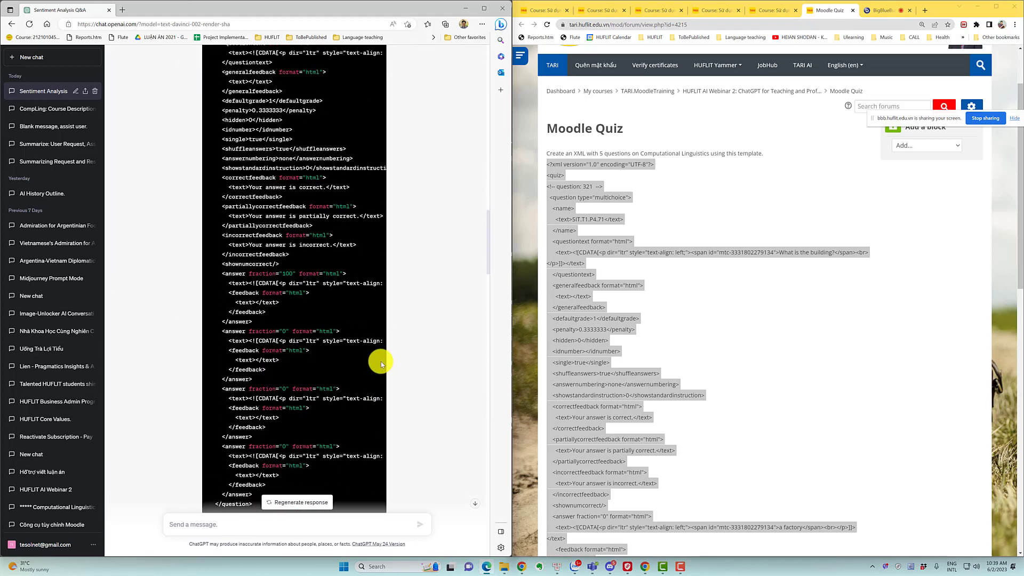
scroll(381, 361, "up", 5)
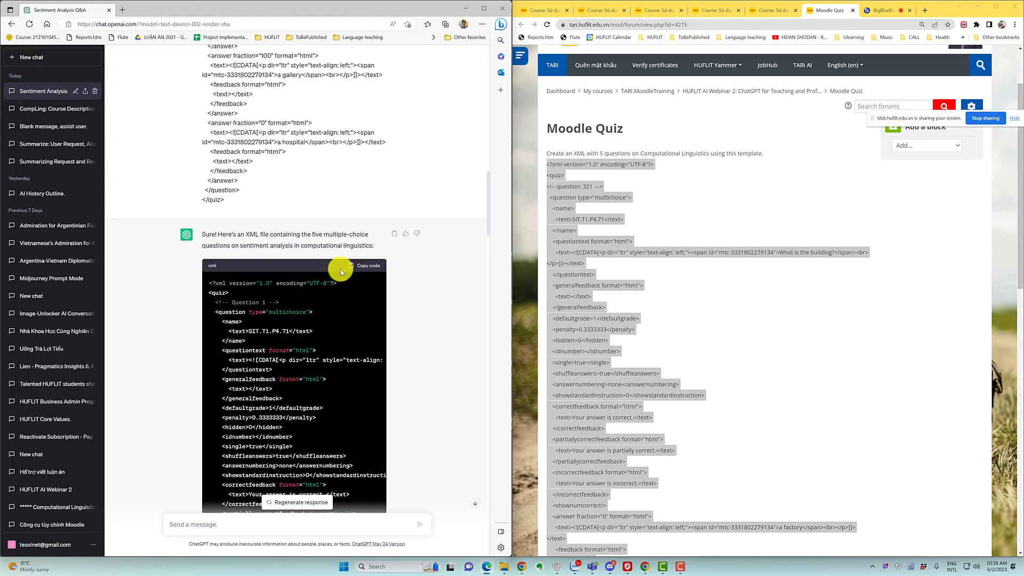
left_click(361, 268)
left_click(394, 567)
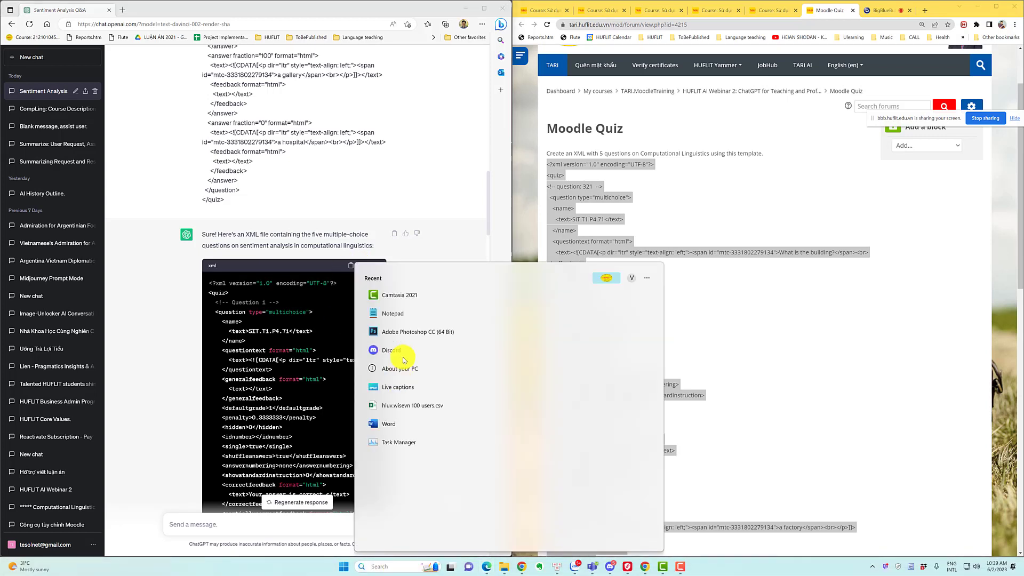
left_click(393, 315)
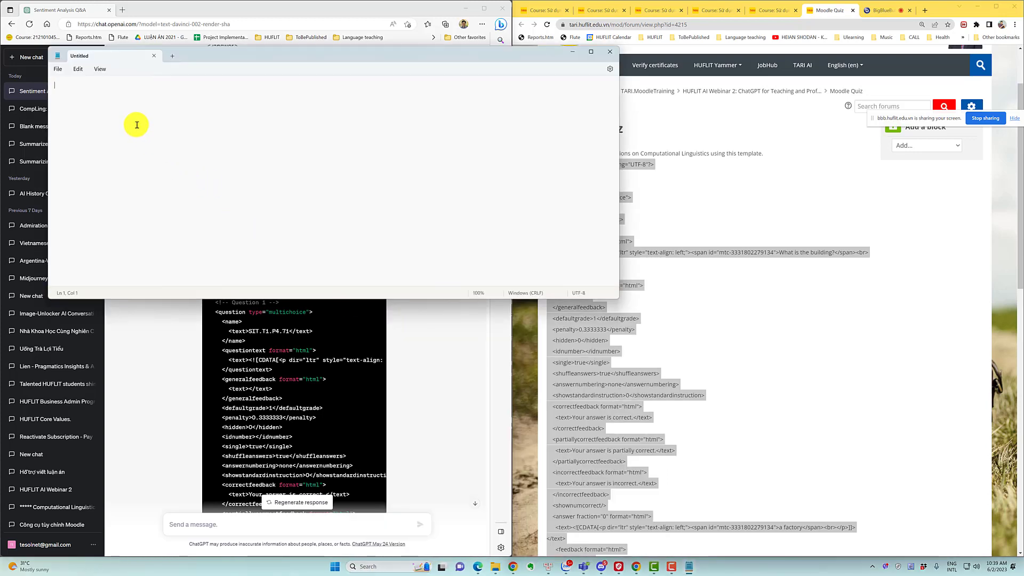
key("ctrl+v")
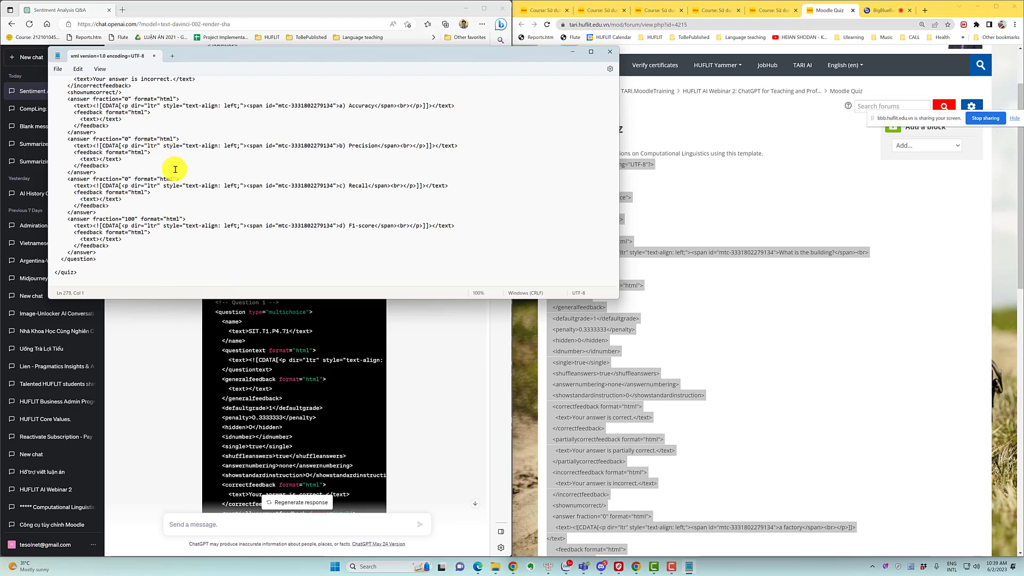
Step: Save the pasted XML in Downloads as SA 1-5.xml with the file type All files and UTF-8 encoding, and return to the Moodle page
scroll(171, 165, "up", 2)
scroll(175, 169, "down", 20)
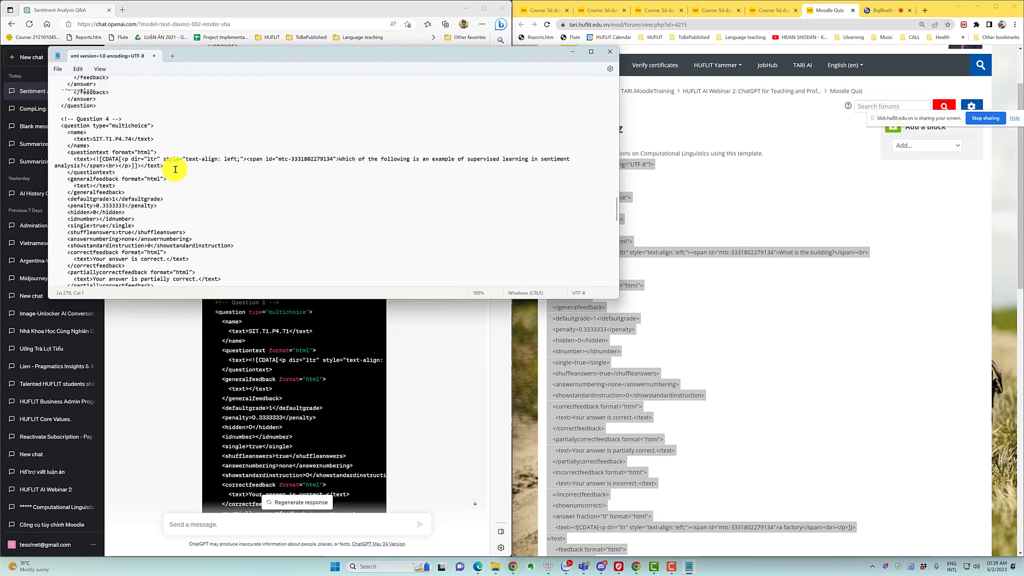
scroll(174, 167, "up", 6)
left_click(57, 69)
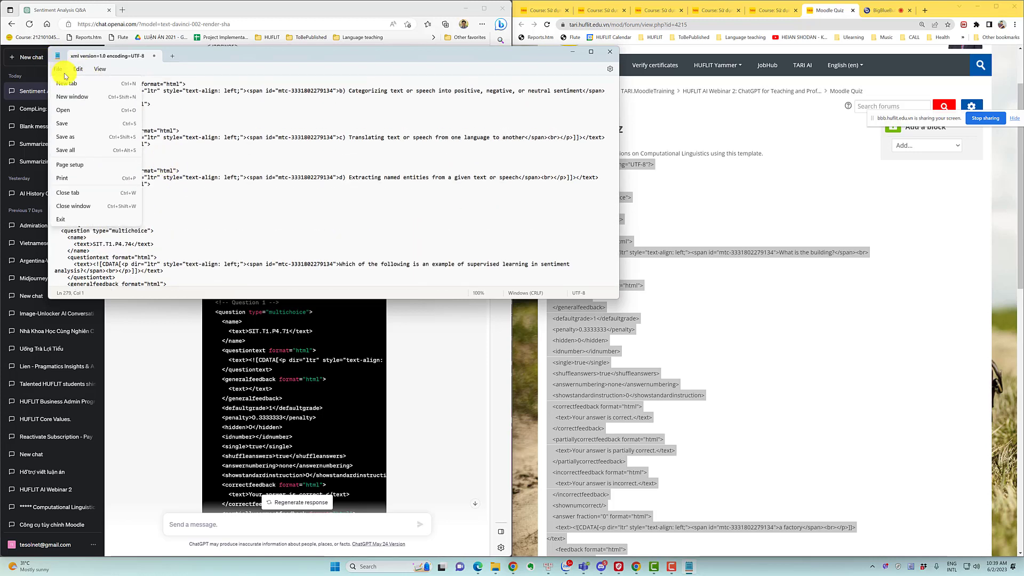
left_click(79, 136)
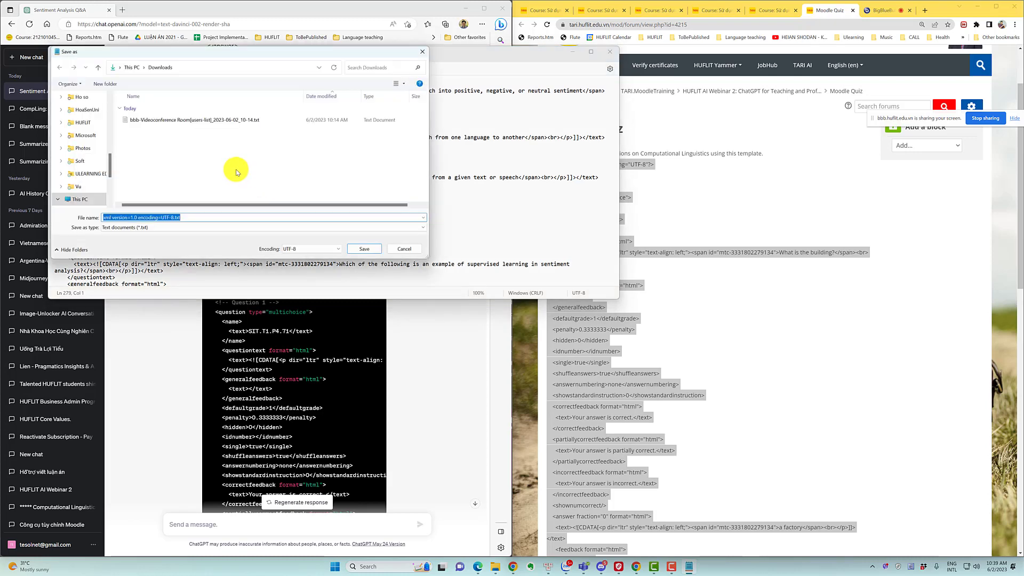
type("\"SA")
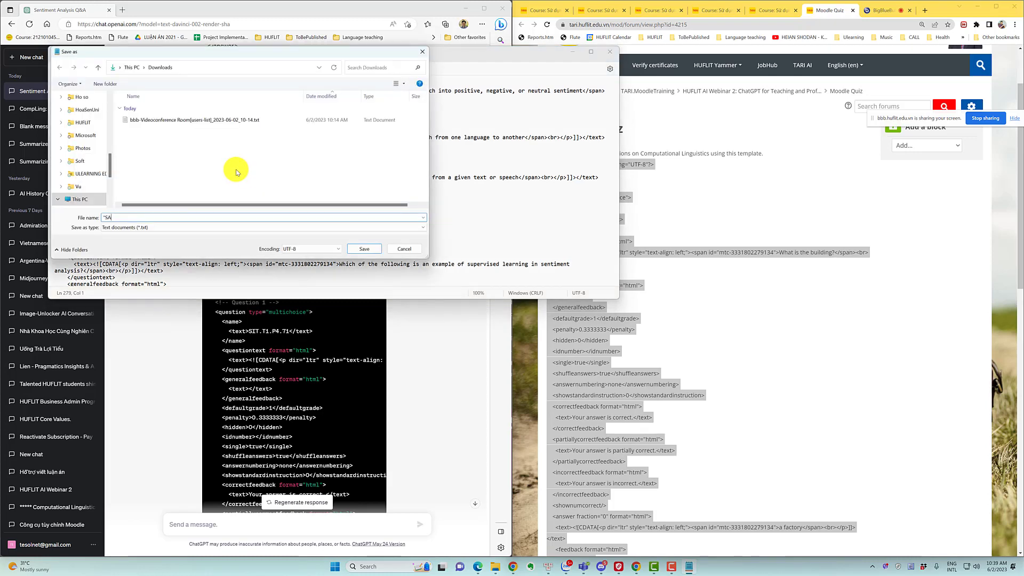
key("ctrl+a")
type("S")
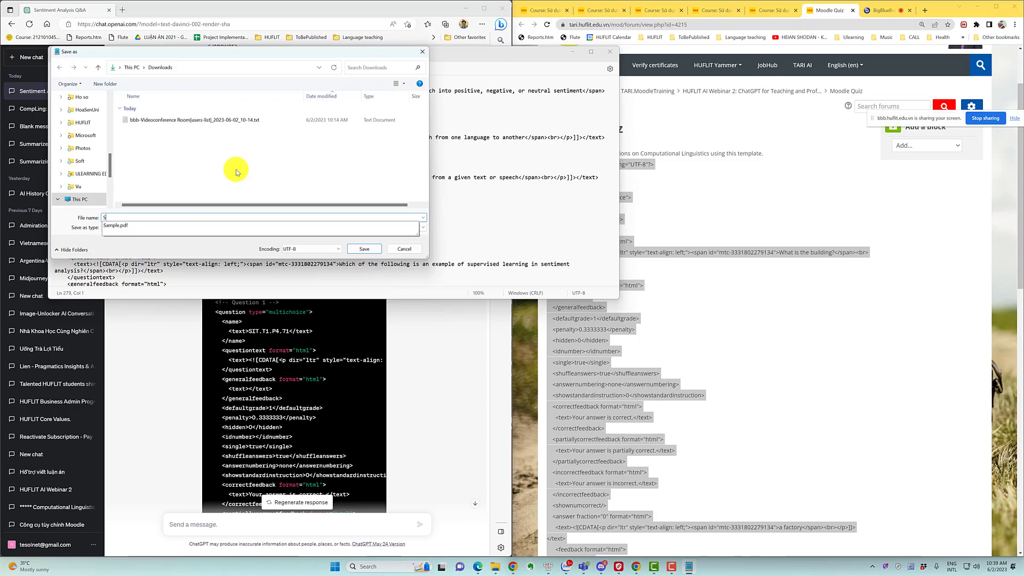
type("A 1-5")
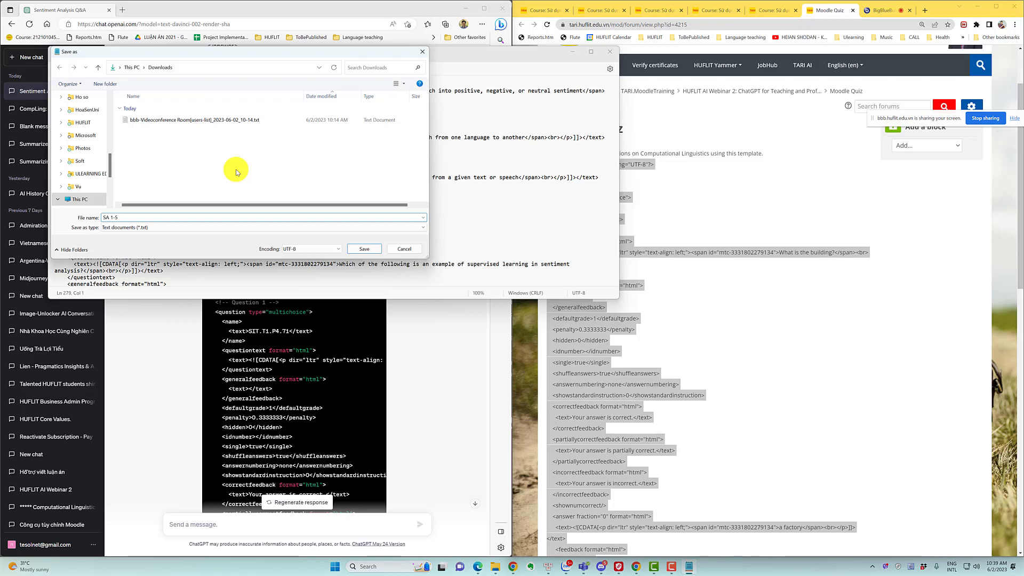
type(".xml")
left_click(161, 227)
left_click(137, 242)
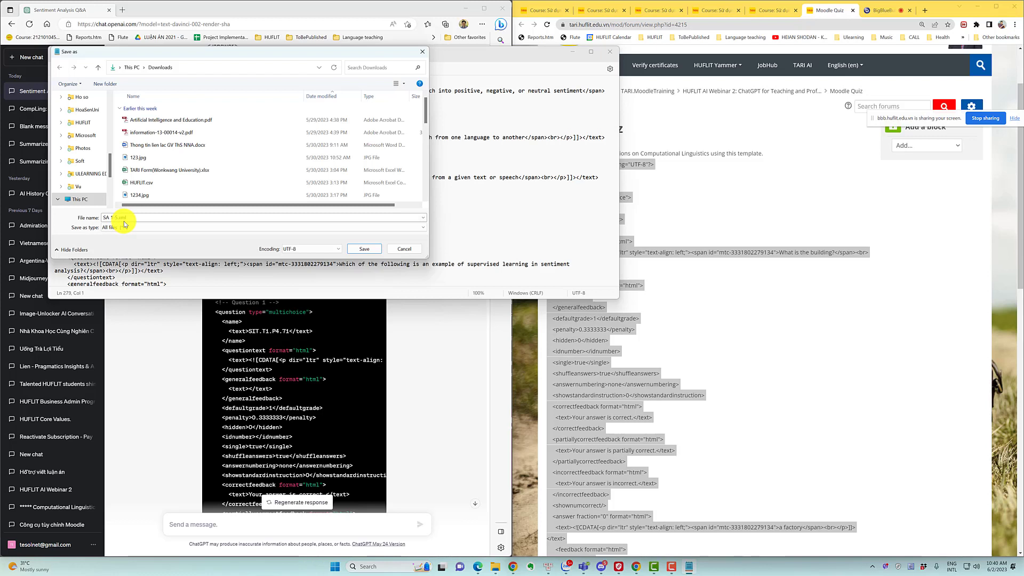
left_click(365, 250)
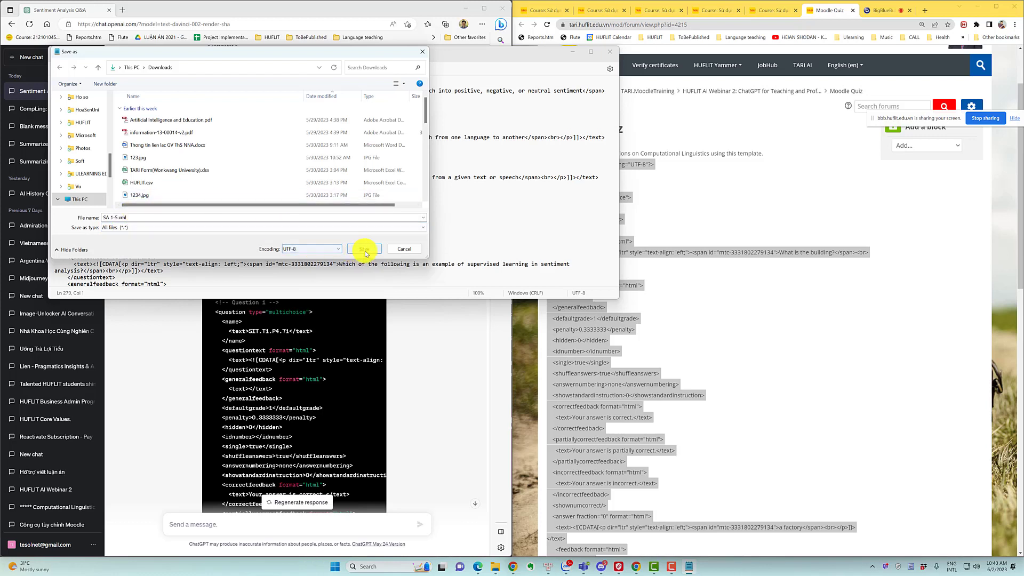
left_click(775, 286)
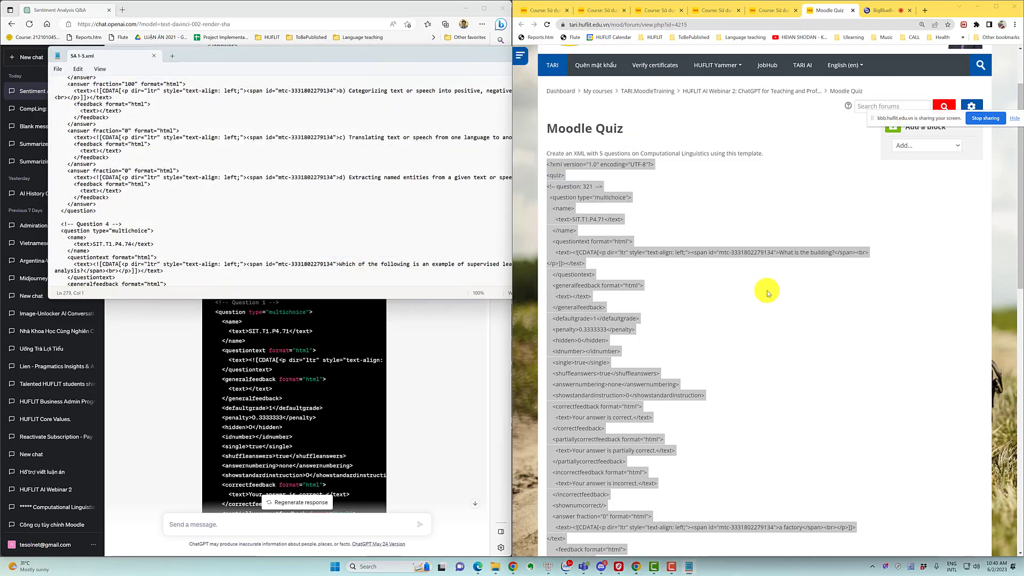
Step: Open the question import page of the TARI.MoodleTraining course's question bank and select Moodle XML format as the file format
left_click(776, 21)
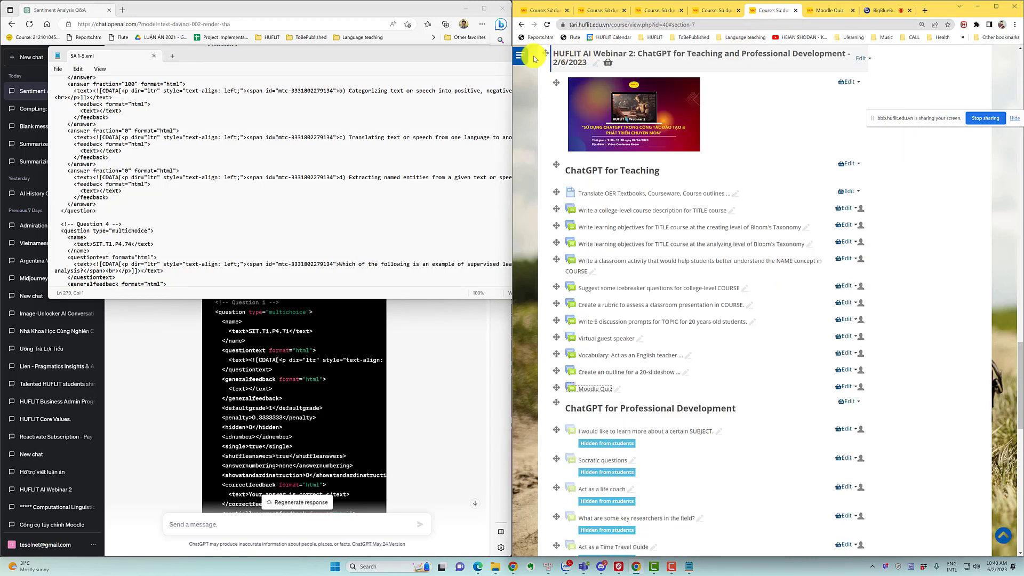
left_click(521, 56)
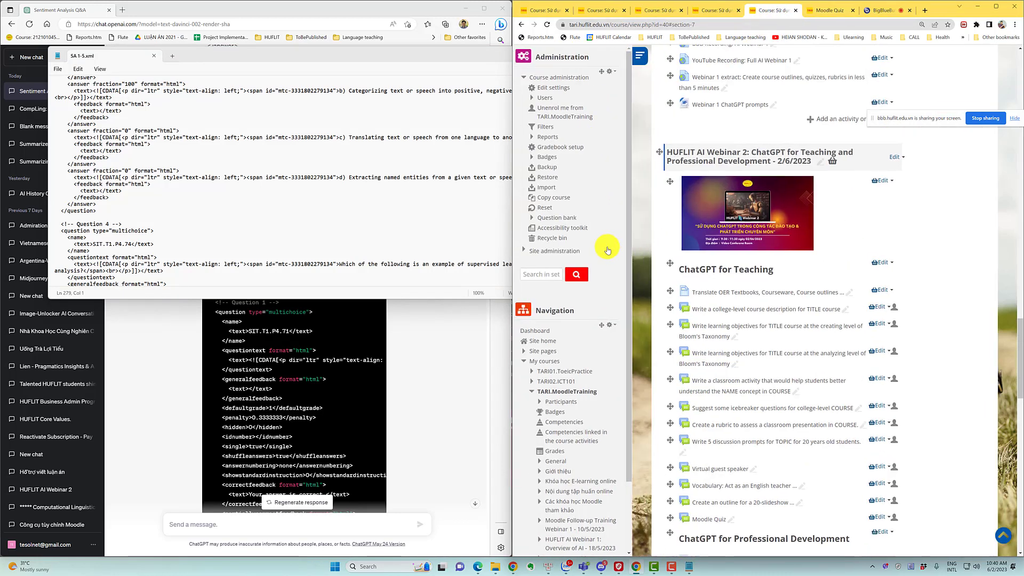
left_click(566, 218)
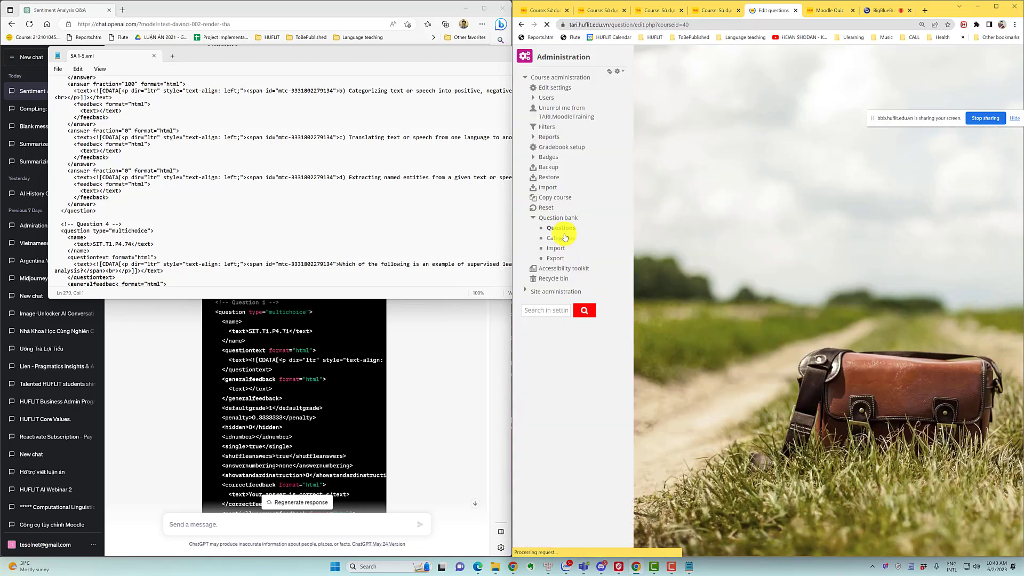
left_click(557, 249)
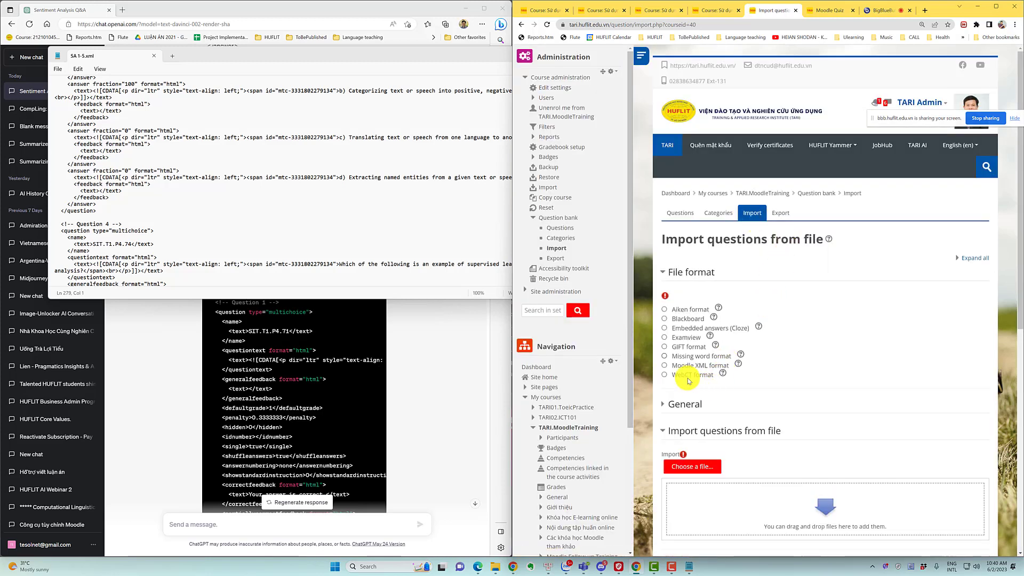
left_click(692, 367)
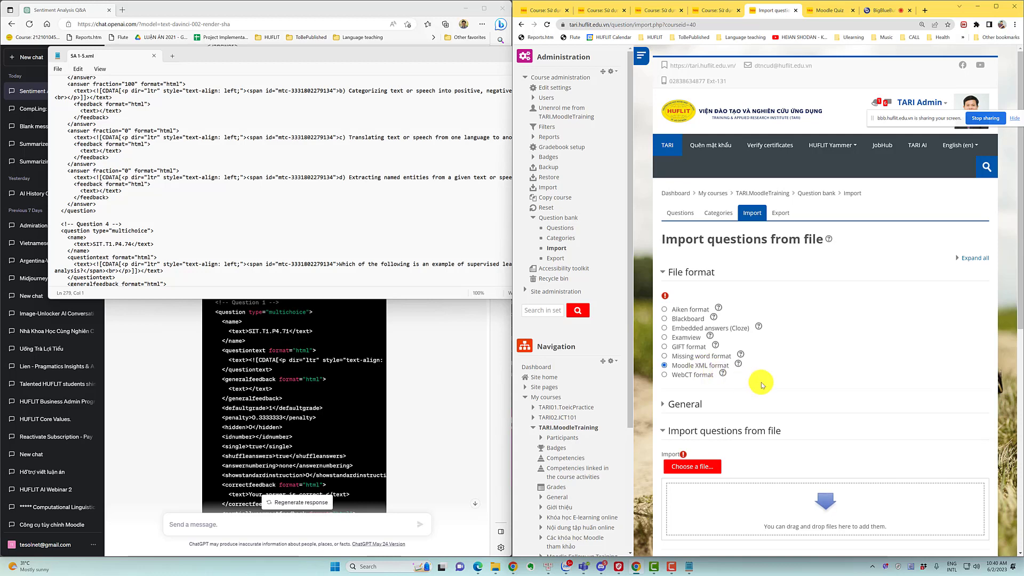
Step: Upload SA 1-5.xml from the Downloads folder as the question file for the import
scroll(753, 382, "down", 2)
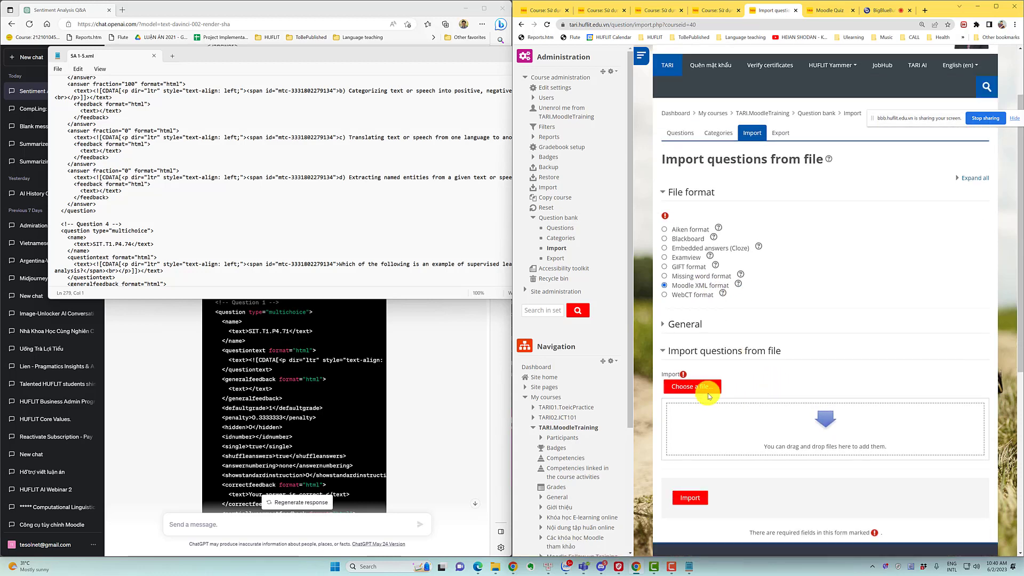
left_click(704, 392)
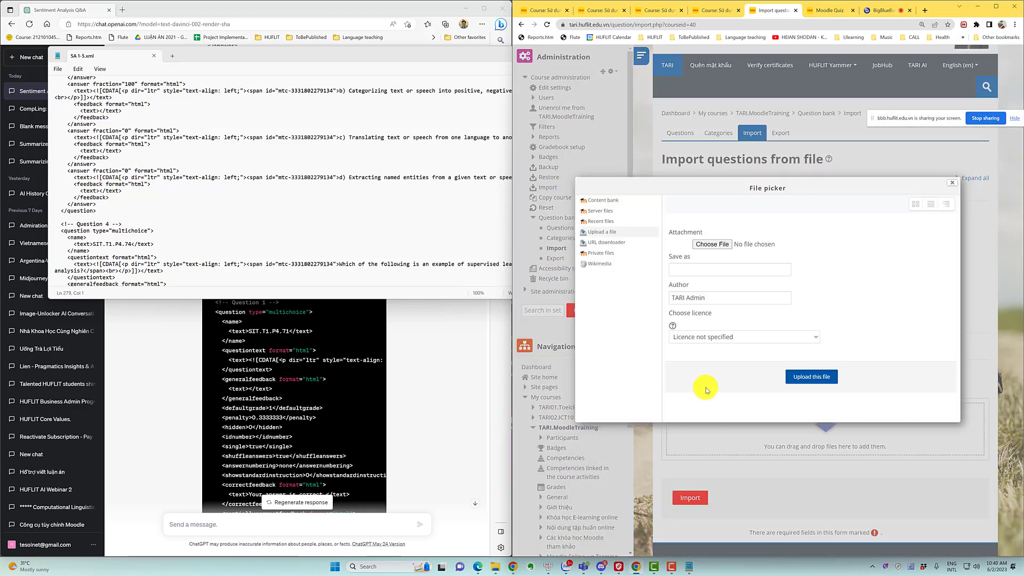
left_click(721, 245)
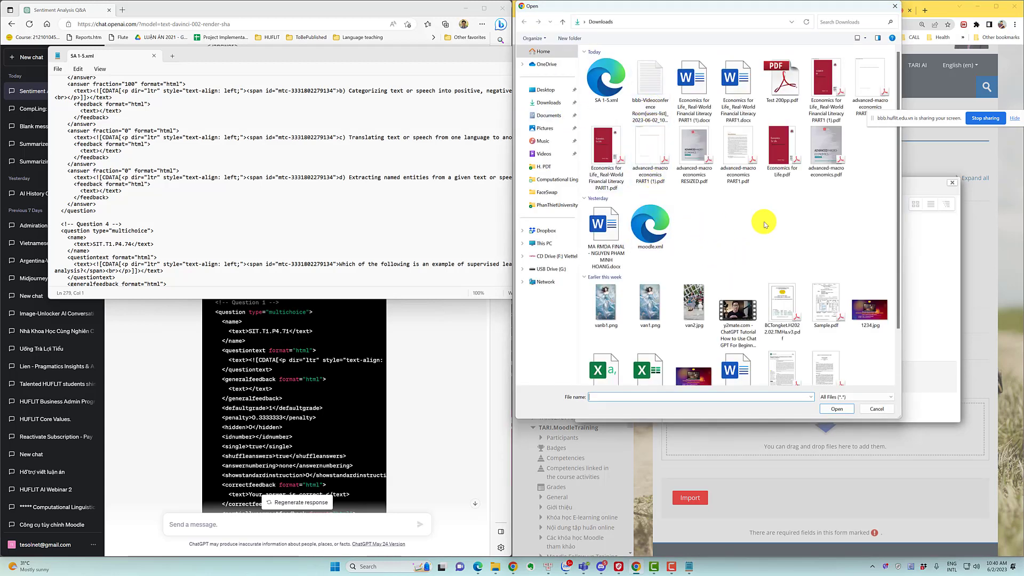
scroll(764, 222, "down", 1)
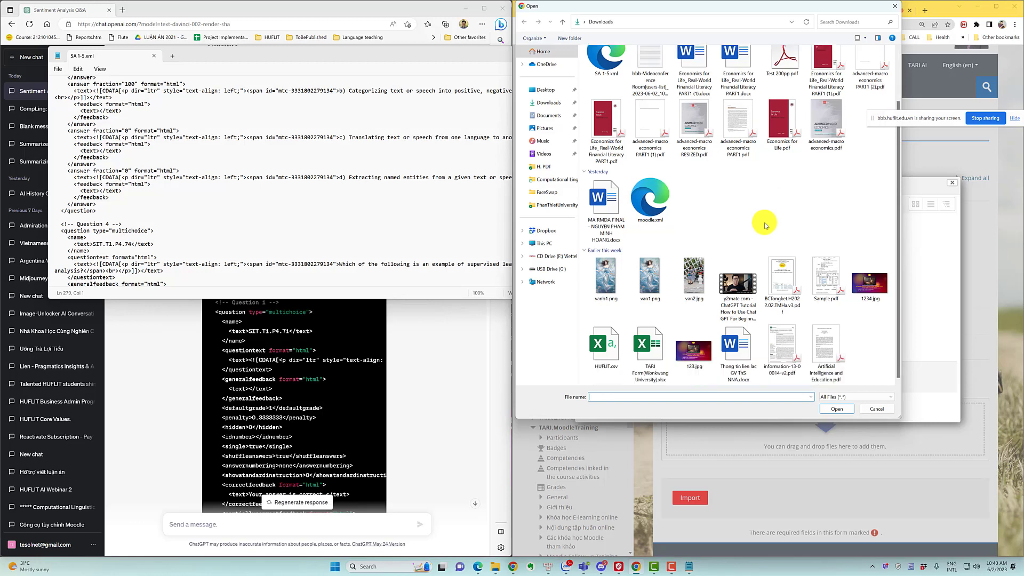
left_click(663, 206)
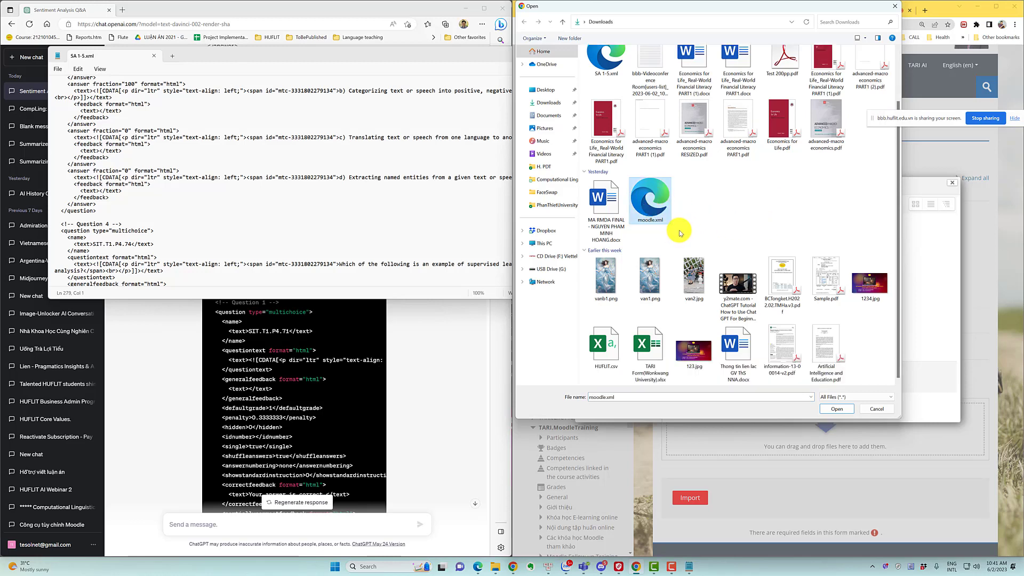
scroll(698, 228, "up", 1)
left_click(608, 89)
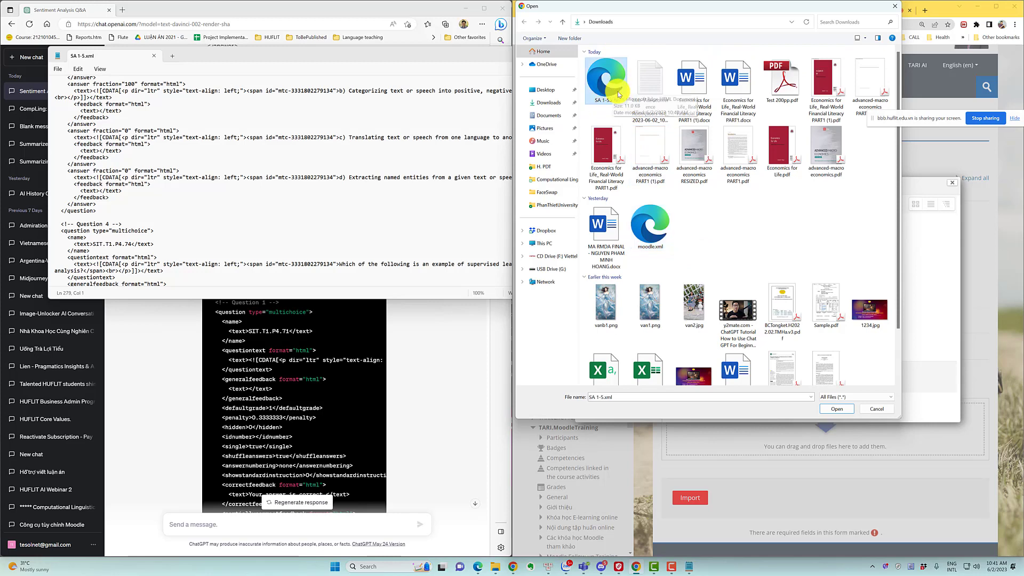
left_click(836, 409)
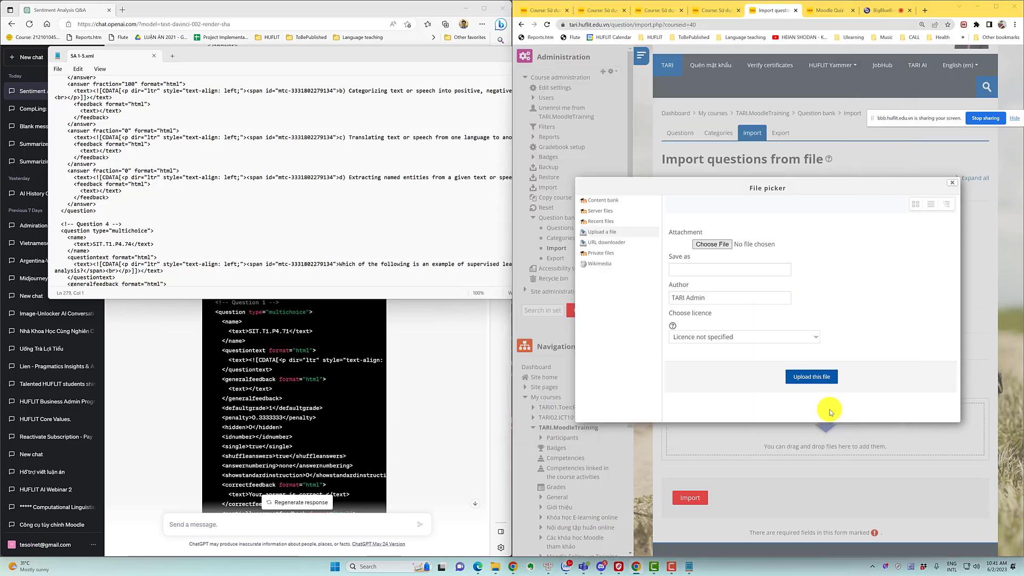
left_click(813, 377)
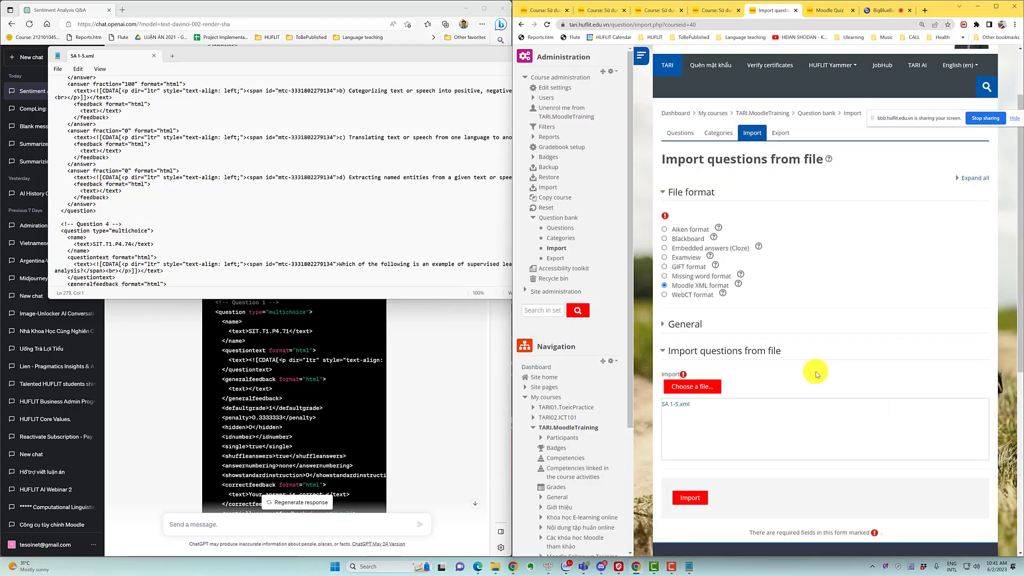
Step: Import the questions from the uploaded file and continue to the question bank list, checking the available categories
left_click(692, 498)
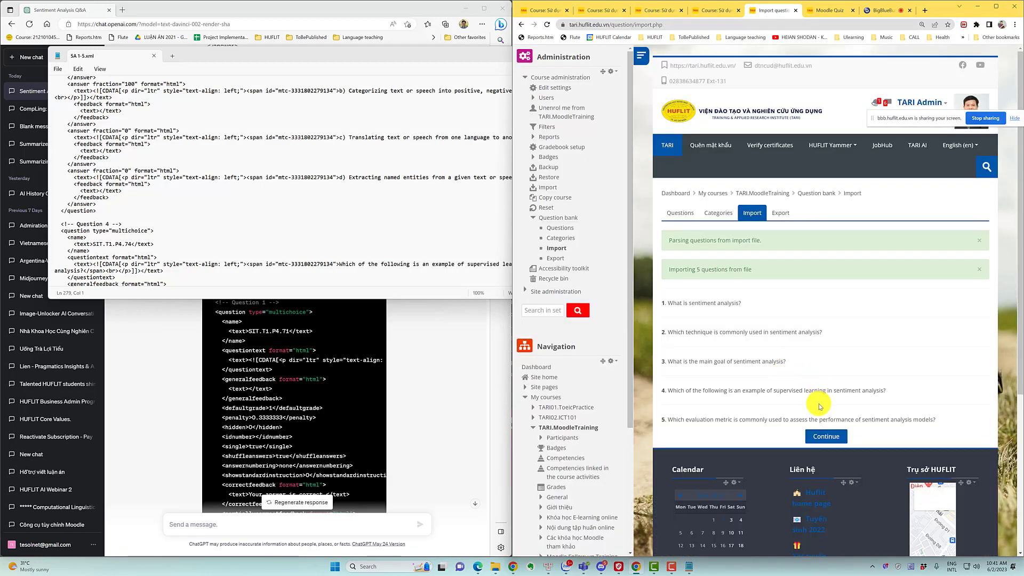
left_click(827, 437)
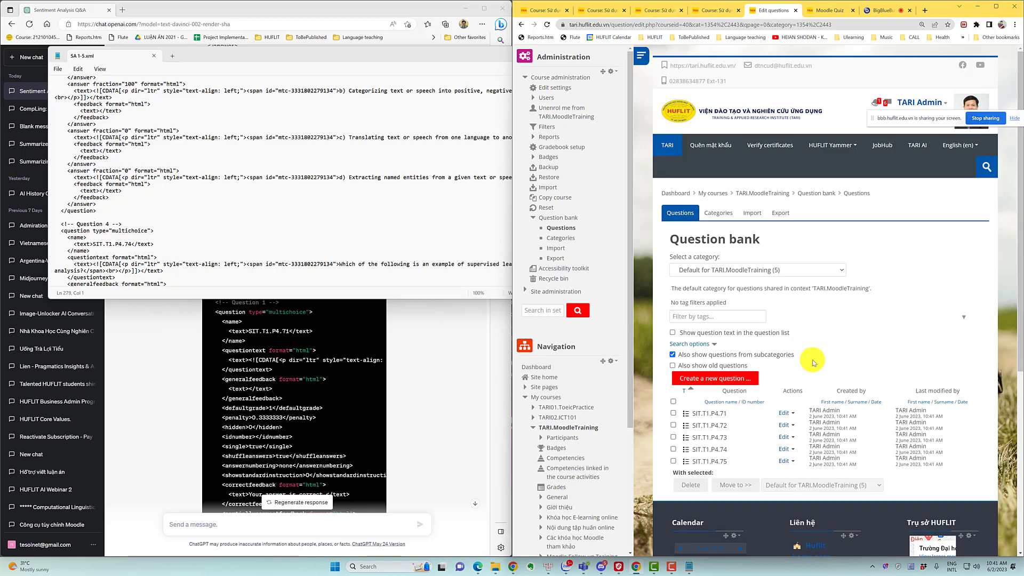
left_click(772, 274)
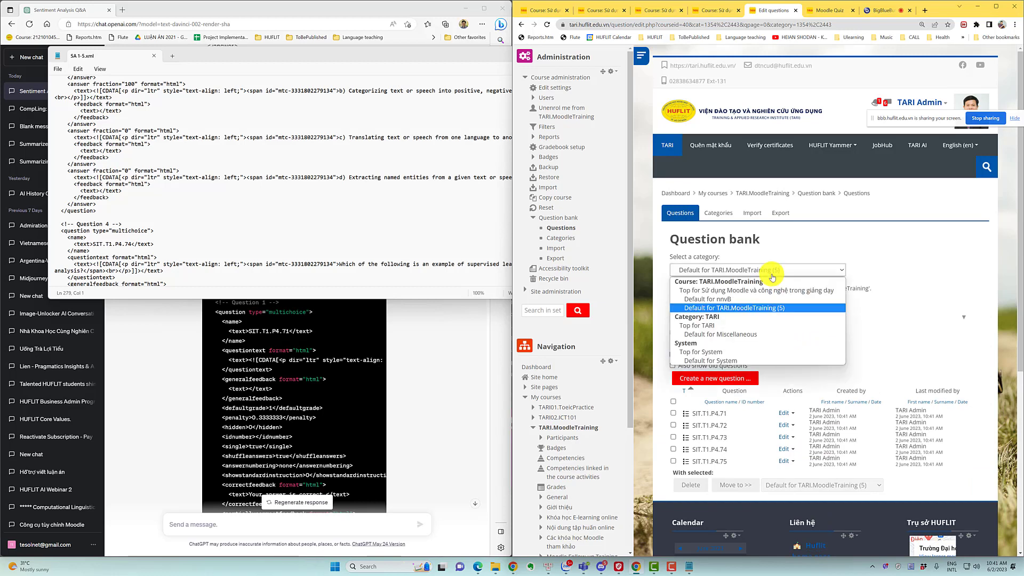
left_click(857, 266)
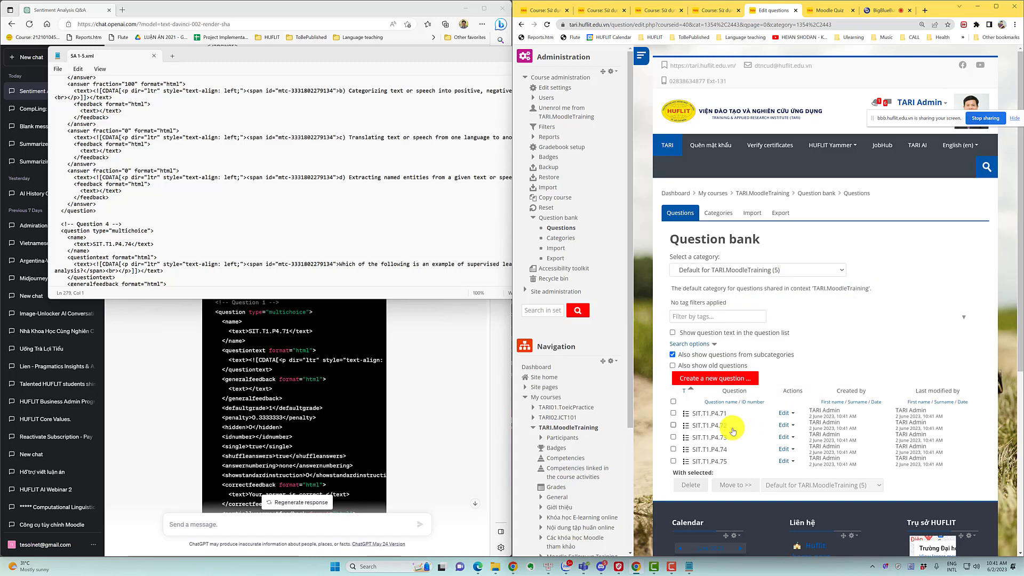
Step: Preview question SIT.T1.P4.71 and compare its wording and answer options with ChatGPT's original question list and answers
left_click(458, 378)
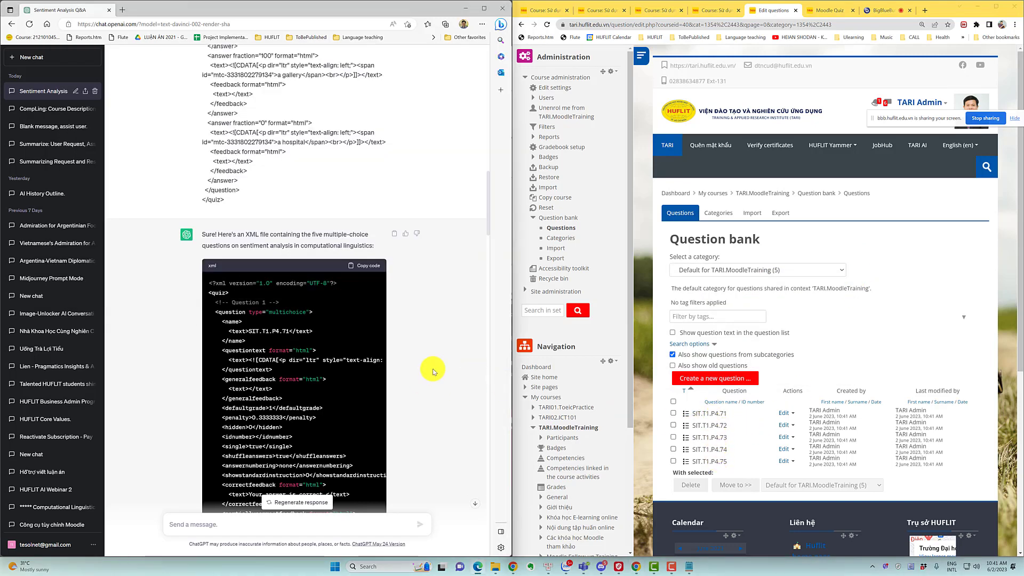
scroll(407, 379, "up", 15)
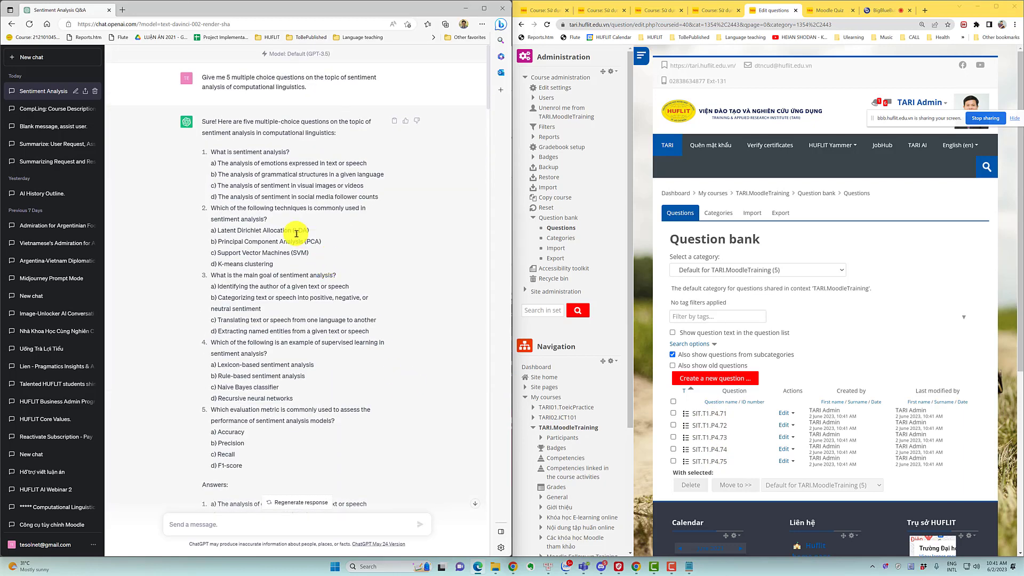
left_click(786, 414)
left_click(751, 456)
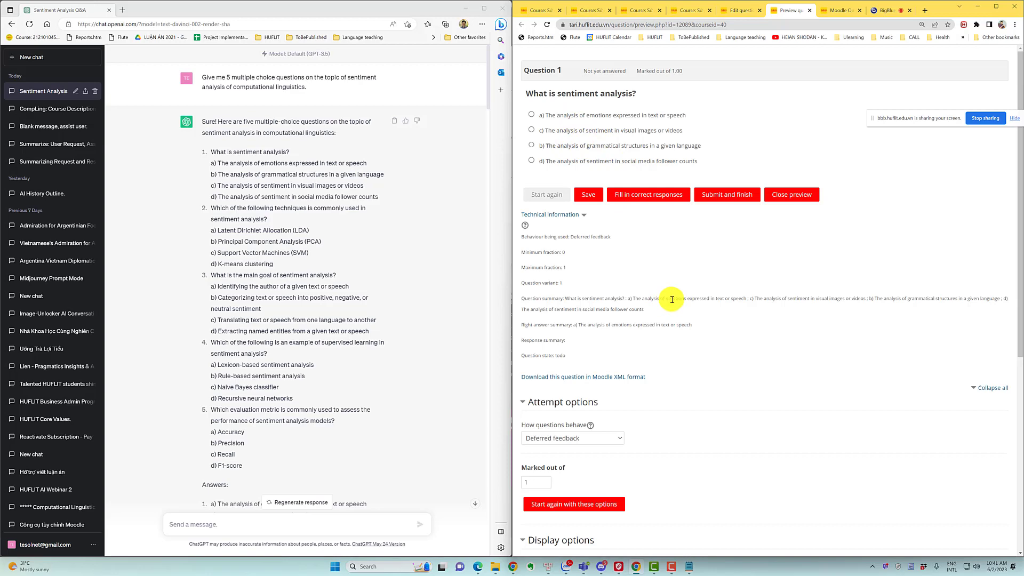
scroll(688, 256, "down", 6)
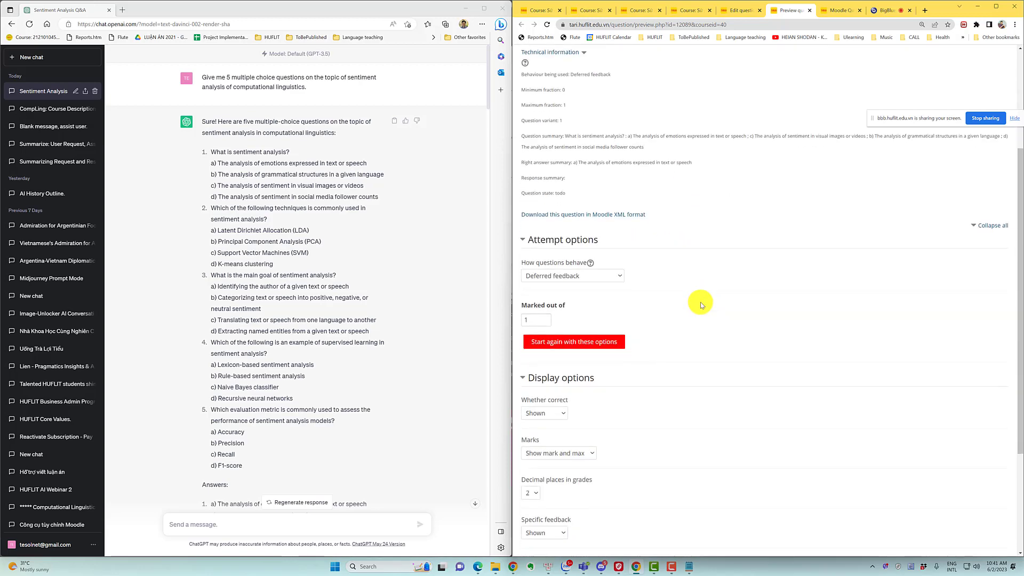
scroll(699, 302, "up", 5)
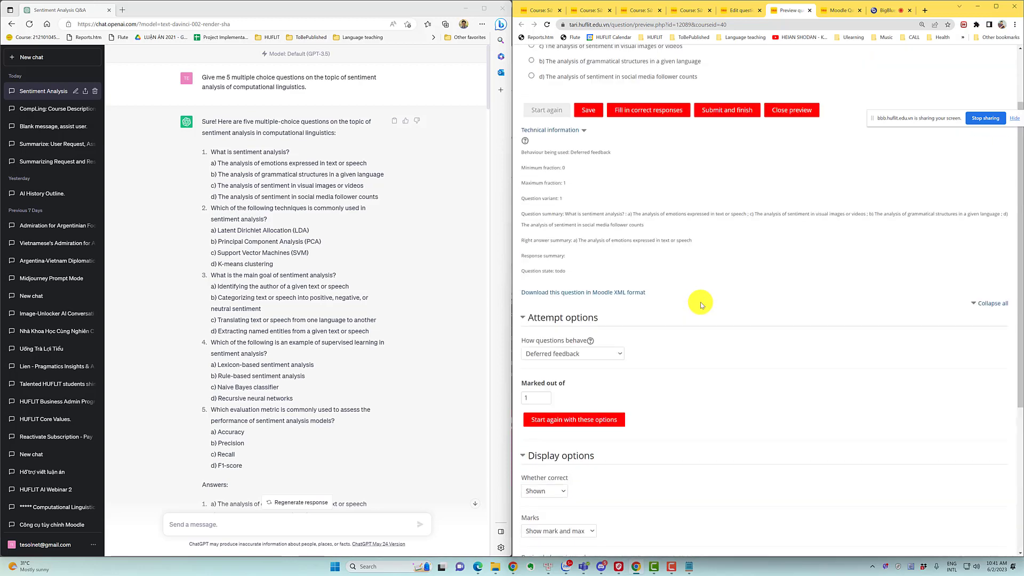
scroll(700, 302, "up", 1)
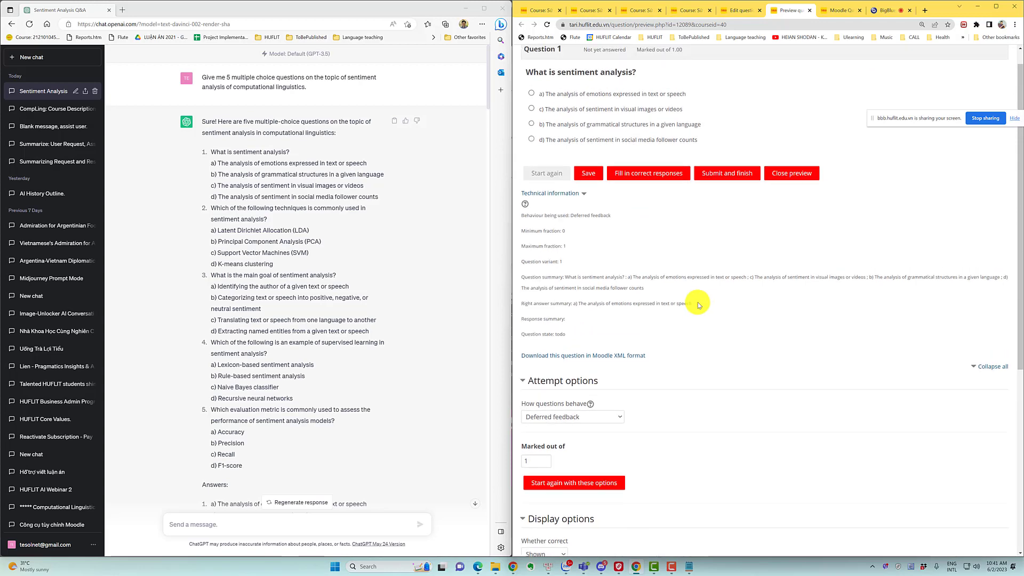
scroll(366, 292, "down", 6)
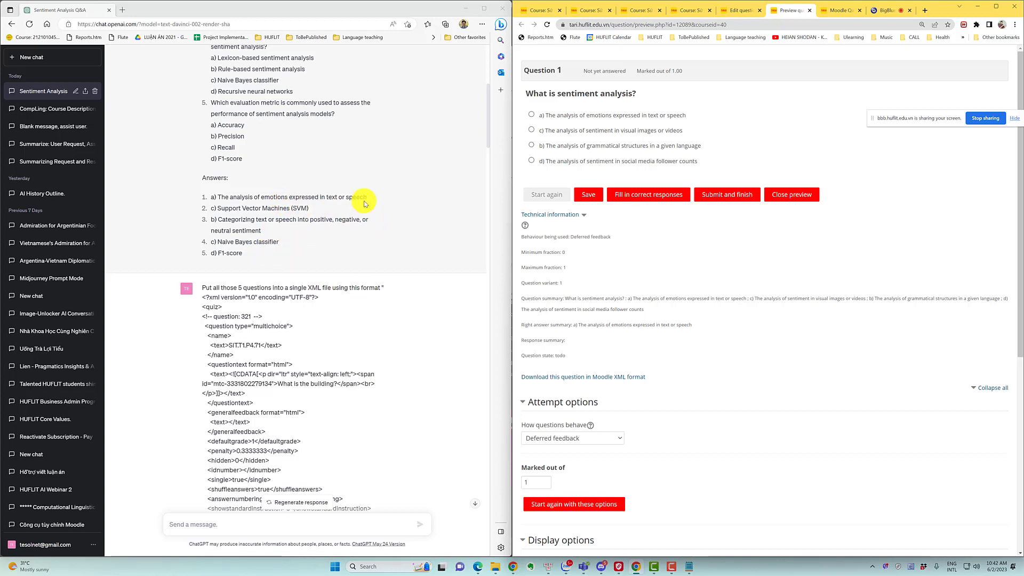
scroll(368, 205, "up", 2)
scroll(368, 205, "up", 4)
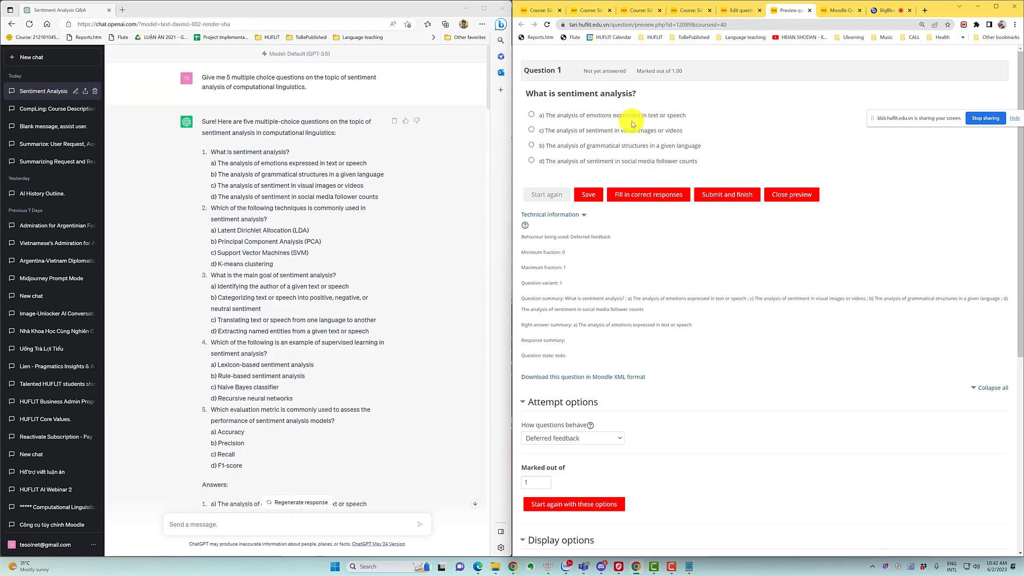
Step: Answer the previewed question with "The analysis of emotions expressed in text or speech", submit and finish the attempt, and close the preview
left_click(530, 114)
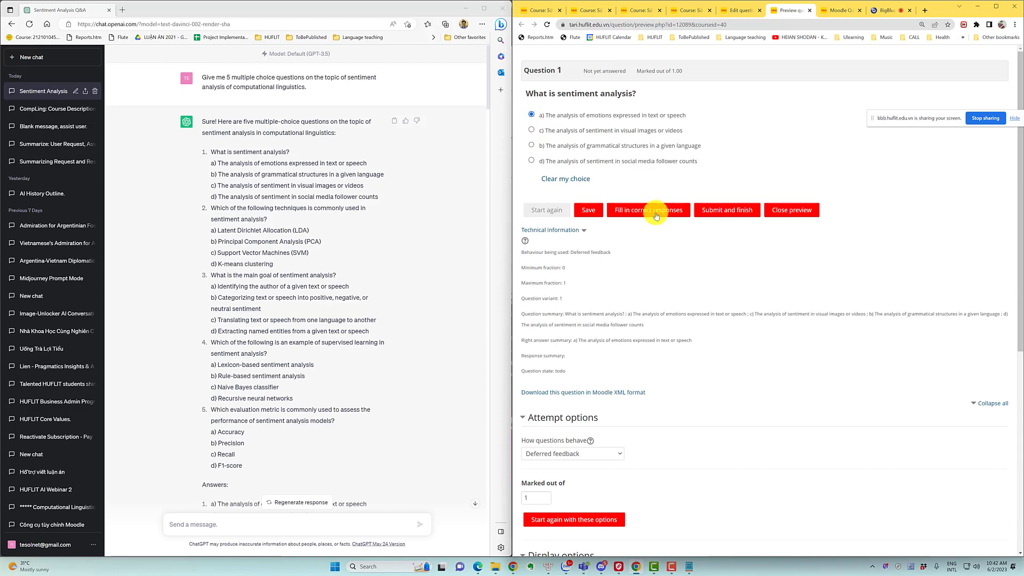
left_click(729, 212)
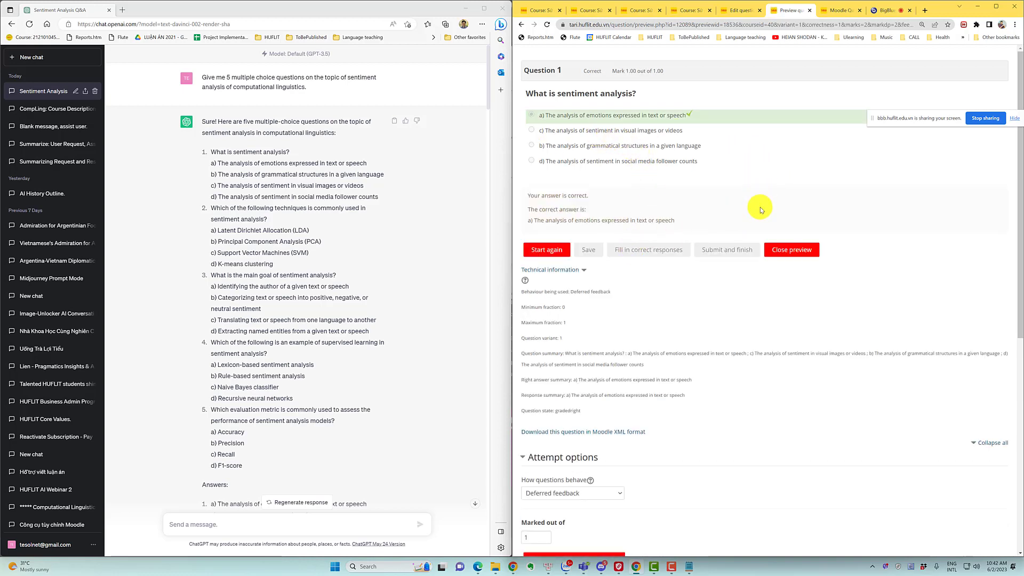
left_click(797, 255)
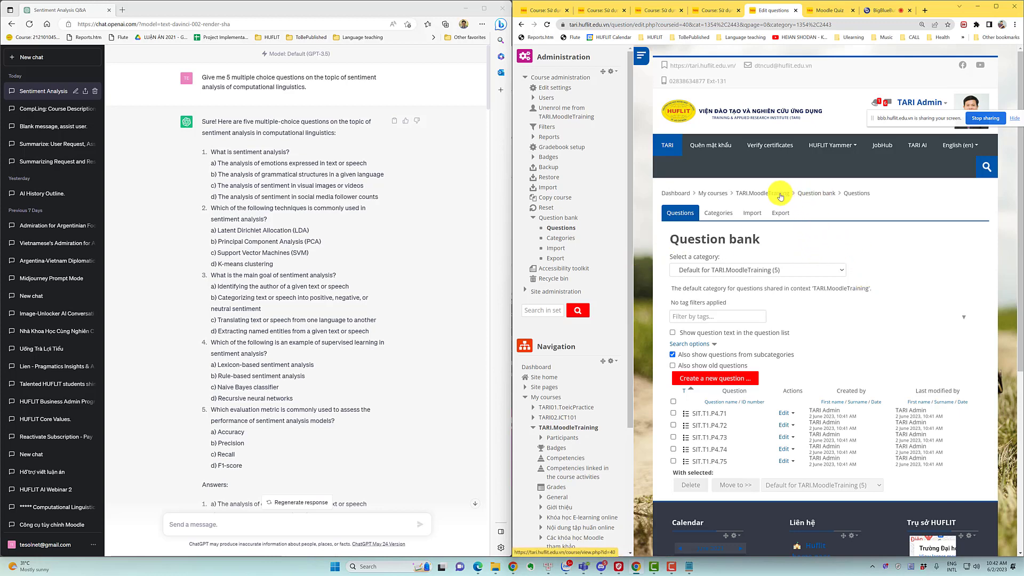
Step: Close the question bank page and examine the XML template in the Moodle Quiz description, highlighting its question name code
left_click(795, 10)
scroll(761, 267, "down", 5)
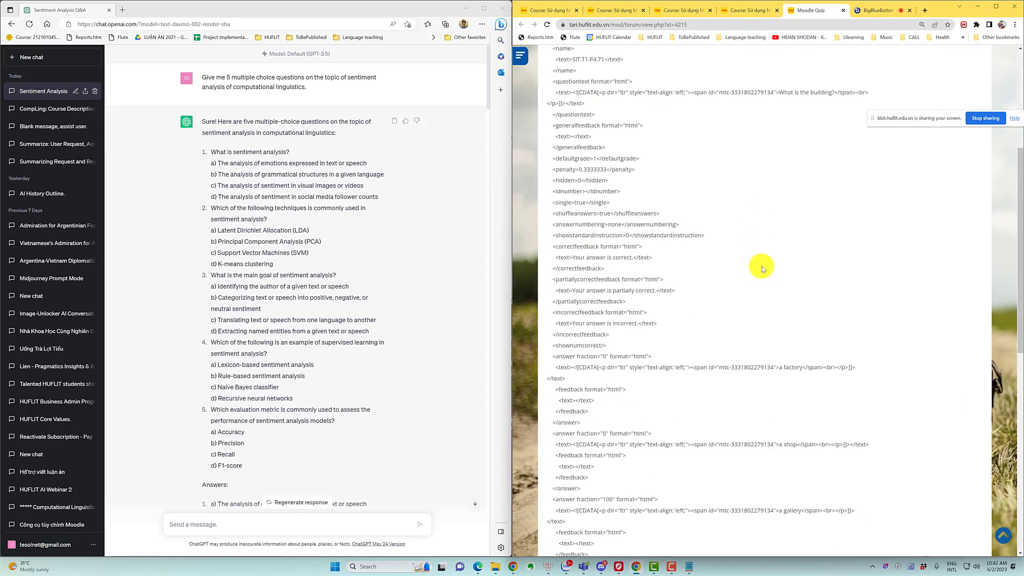
scroll(762, 269, "down", 2)
scroll(754, 274, "up", 5)
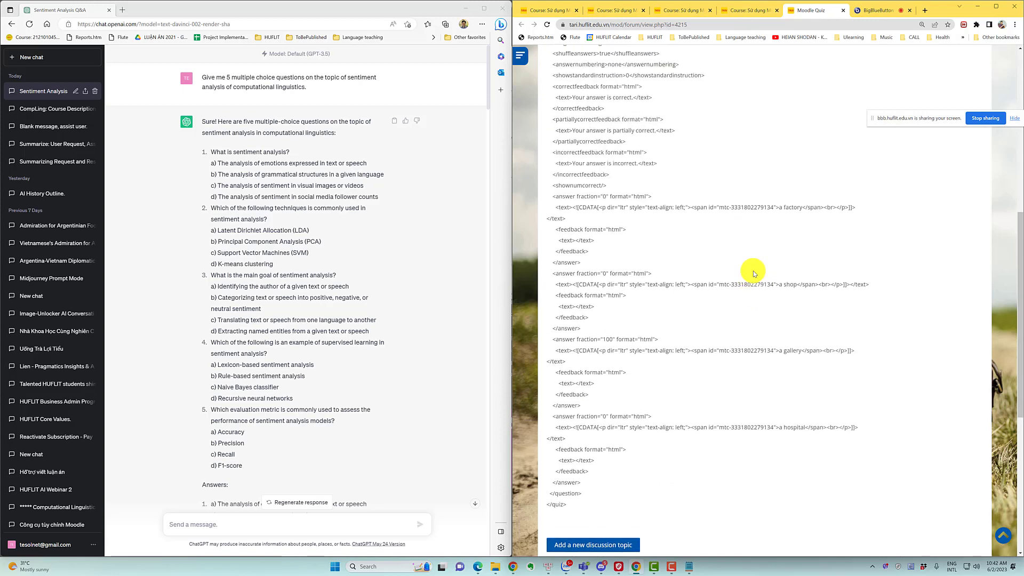
scroll(754, 274, "up", 1)
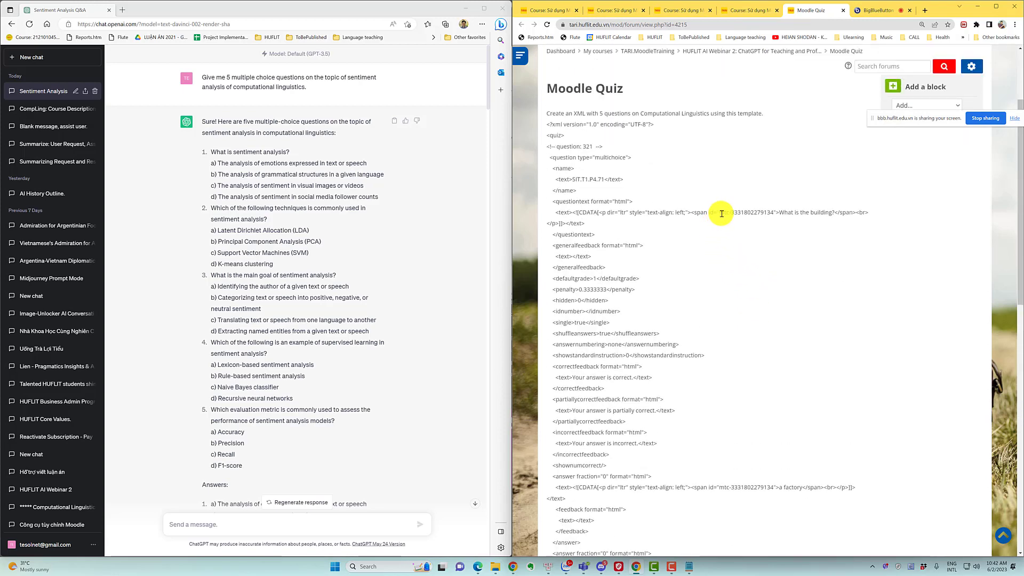
left_click_drag(573, 180, 608, 178)
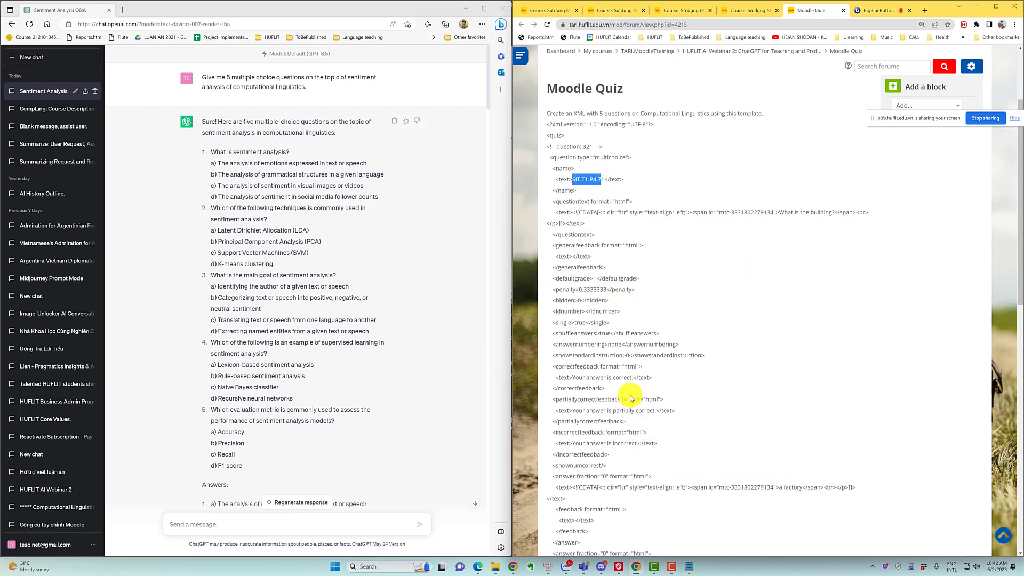
scroll(637, 463, "down", 3)
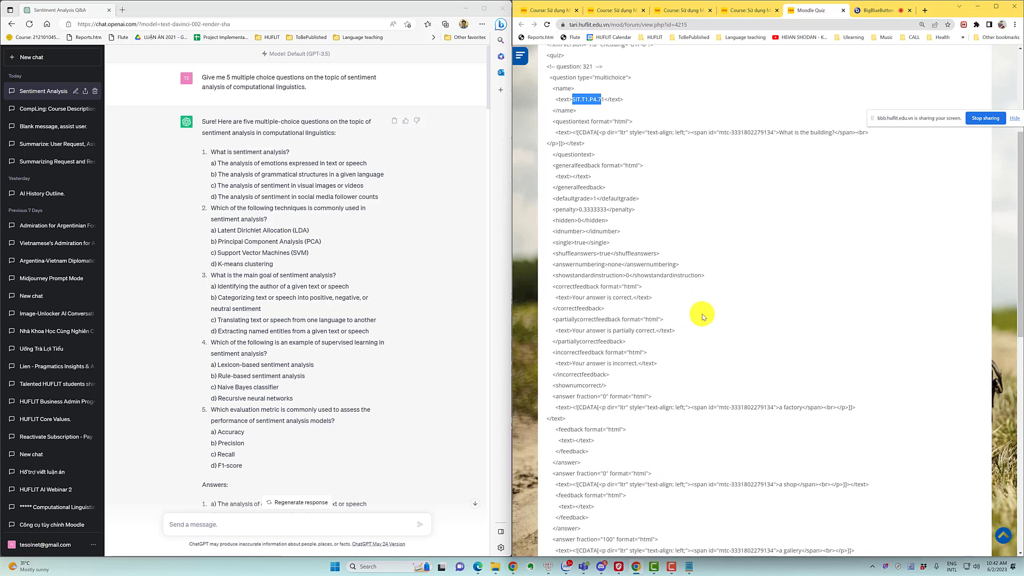
scroll(704, 315, "up", 5)
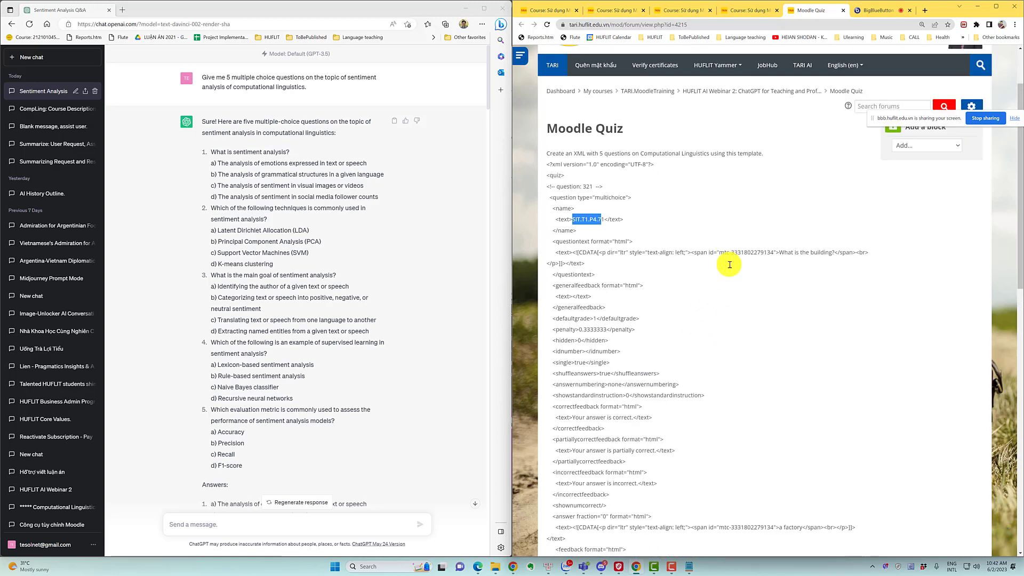
scroll(664, 224, "down", 3)
scroll(666, 260, "up", 3)
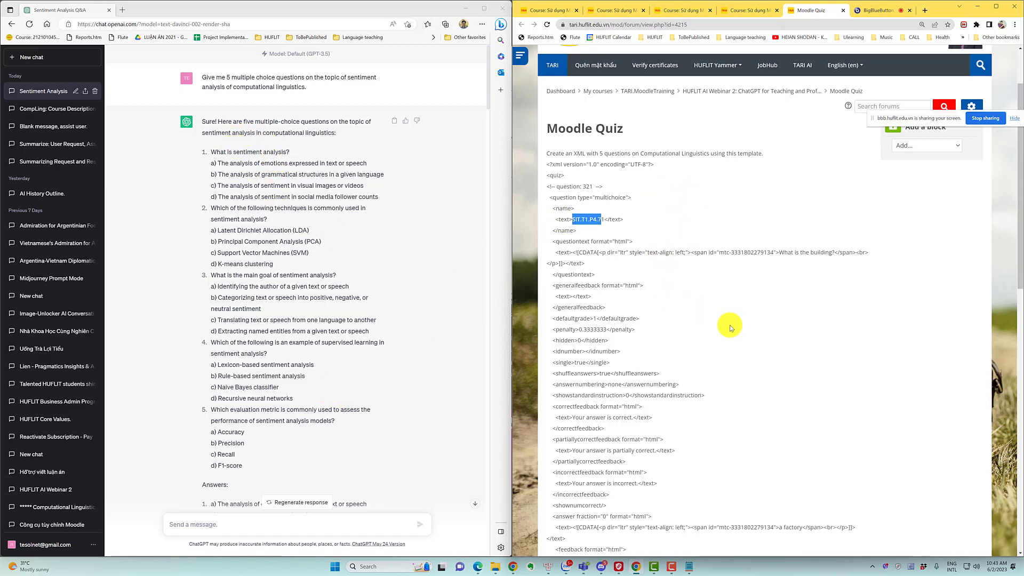
Step: Return from the Moodle Quiz page to the course section, hide the side blocks, and review the ChatGPT for Teaching activities
scroll(715, 328, "down", 2)
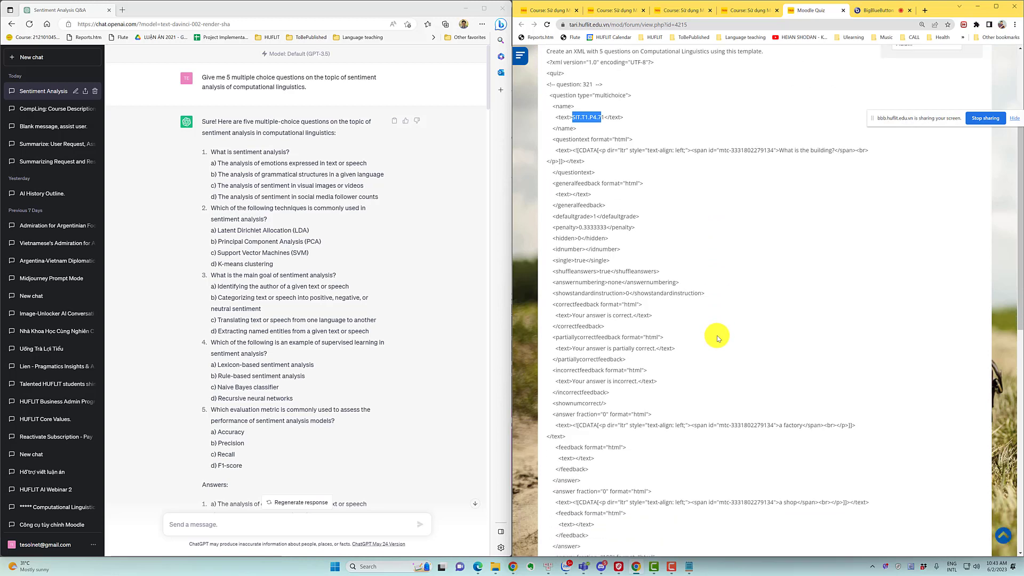
scroll(718, 335, "up", 2)
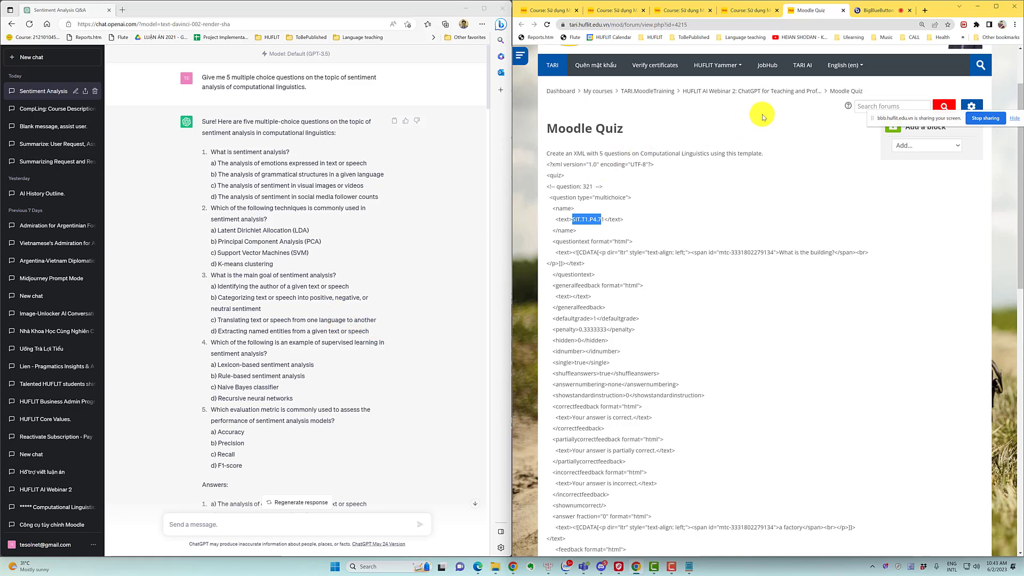
left_click(751, 93)
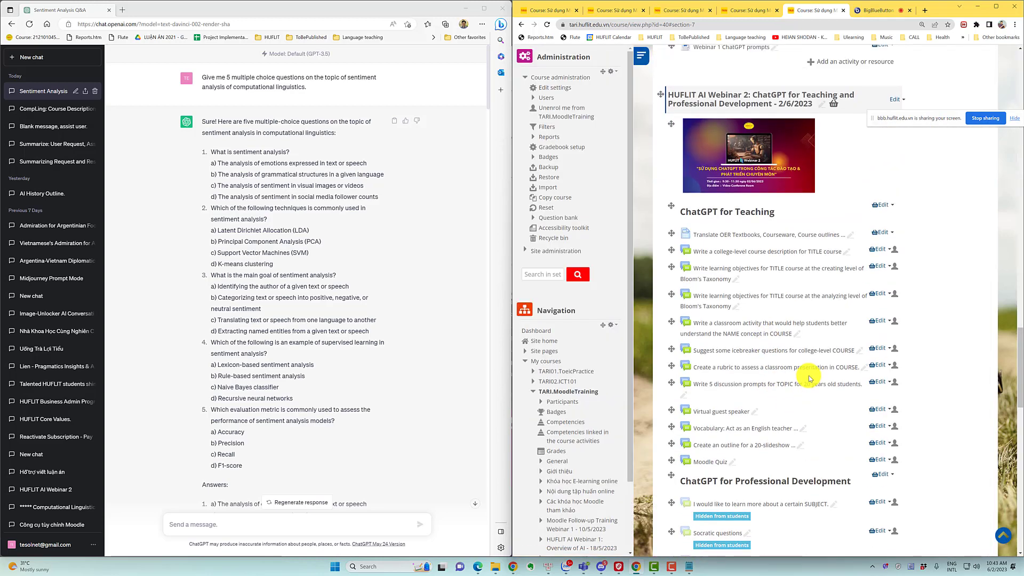
left_click(637, 60)
scroll(804, 256, "down", 2)
scroll(823, 315, "up", 2)
scroll(824, 317, "up", 2)
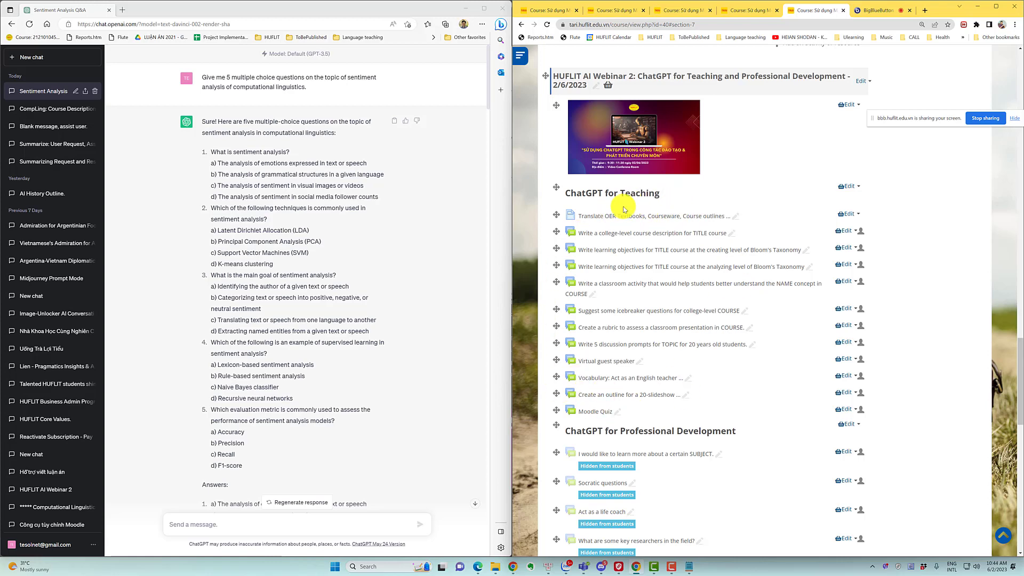
scroll(696, 408, "down", 2)
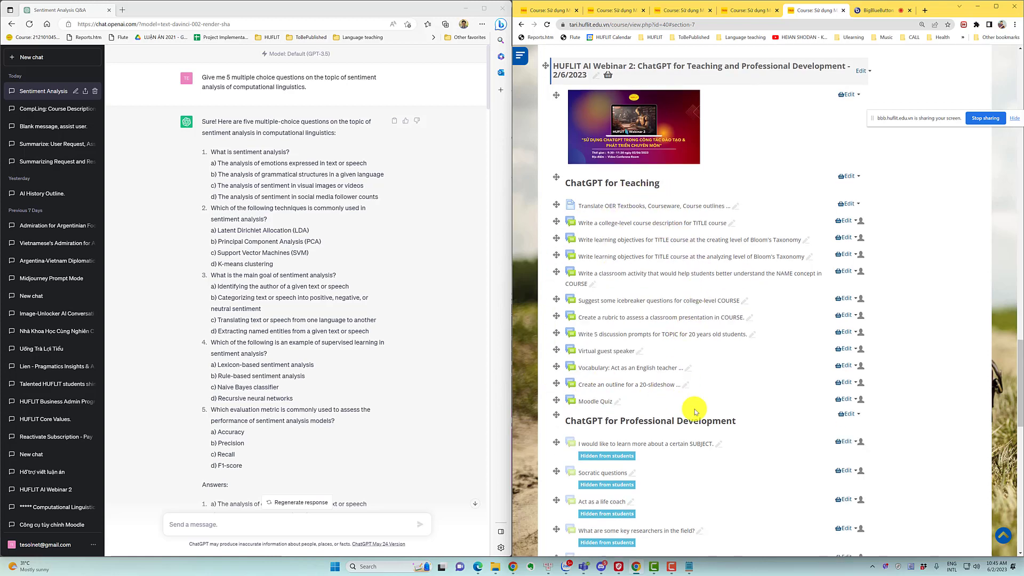
Step: Show the hidden "I would like to learn more about a certain SUBJECT." activity under ChatGPT for Professional Development to students
scroll(696, 412, "down", 3)
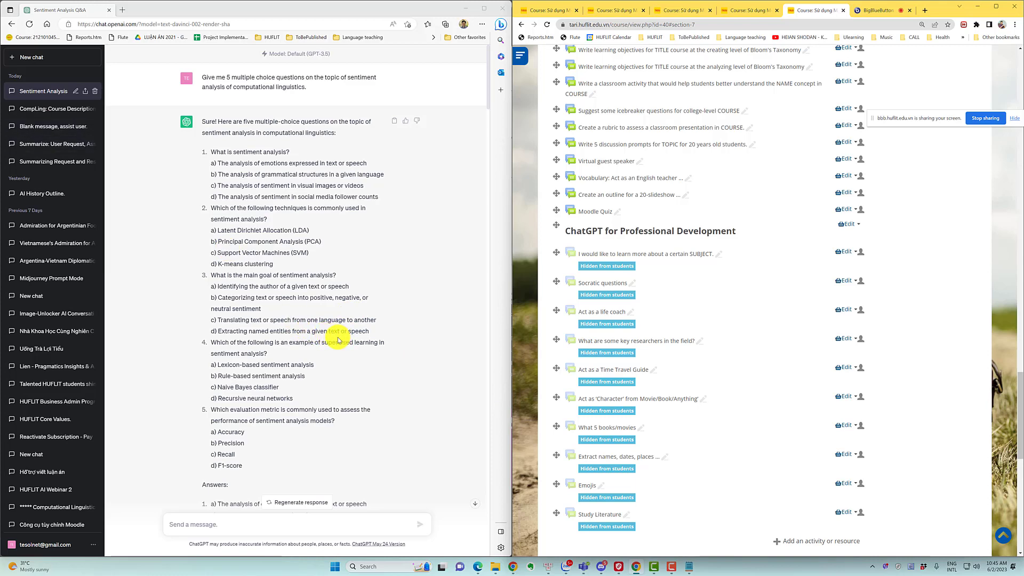
scroll(338, 340, "down", 2)
scroll(338, 340, "up", 1)
scroll(339, 340, "up", 1)
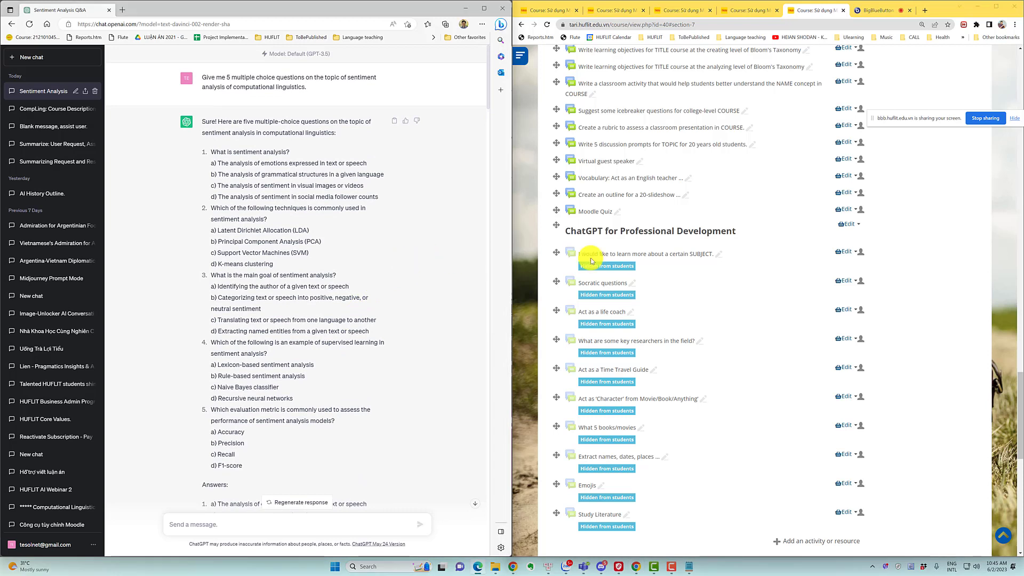
left_click(925, 250)
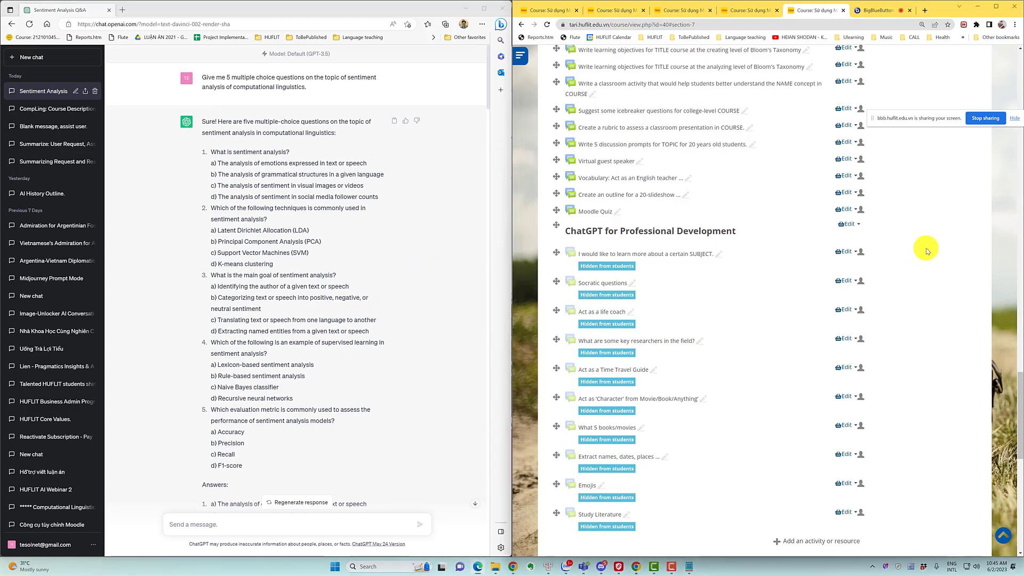
left_click(853, 252)
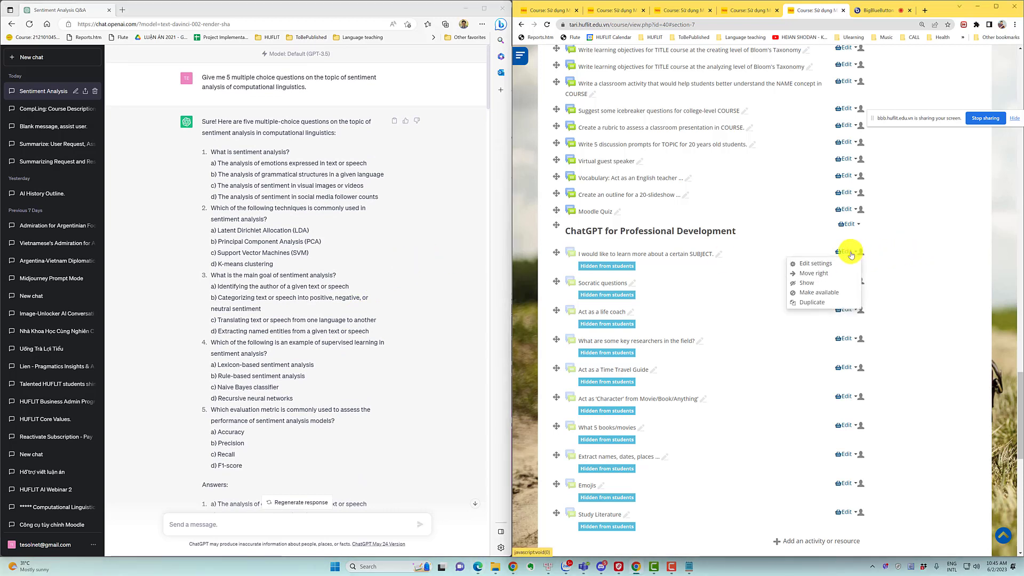
left_click(812, 284)
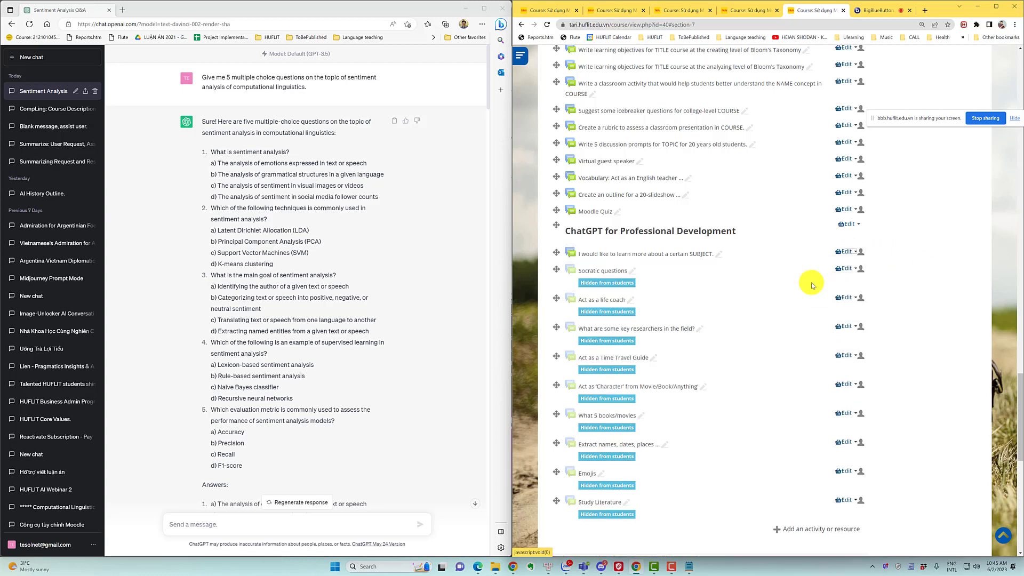
Step: Open the "I would like to learn more about a certain SUBJECT." activity in a new tab and close surplus course tabs
middle_click(685, 255)
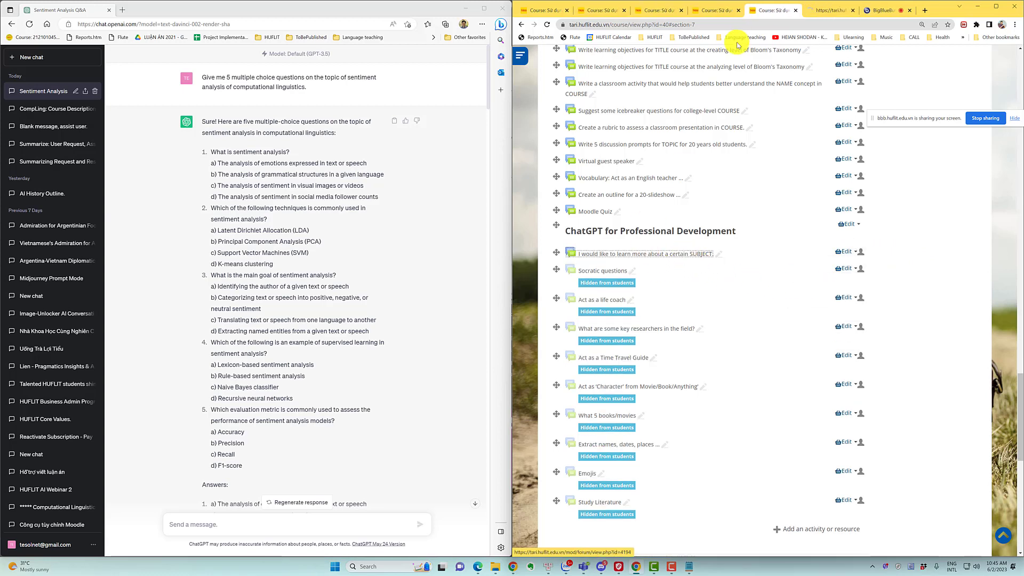
left_click(565, 11)
left_click(567, 10)
left_click(567, 10)
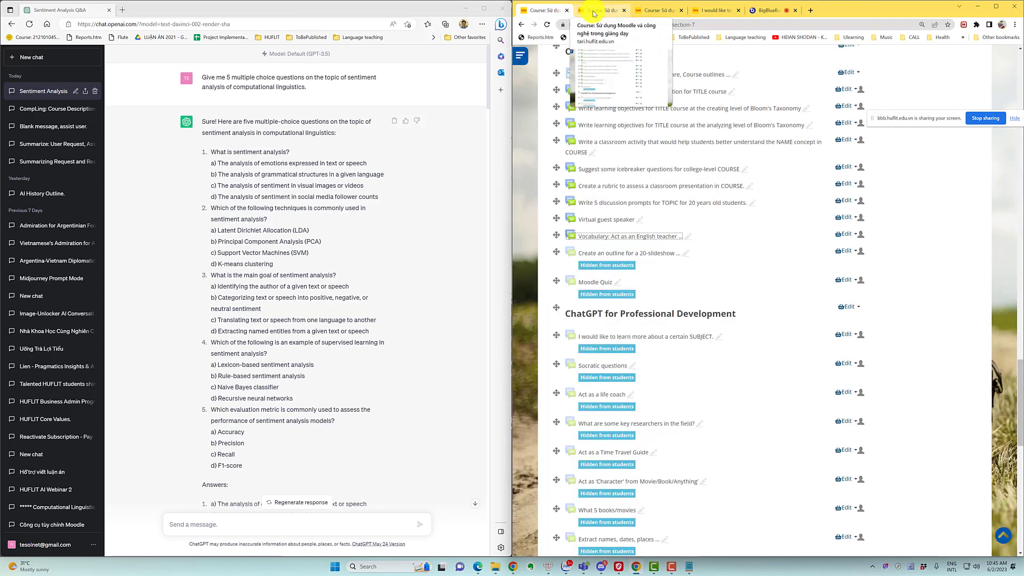
left_click(568, 10)
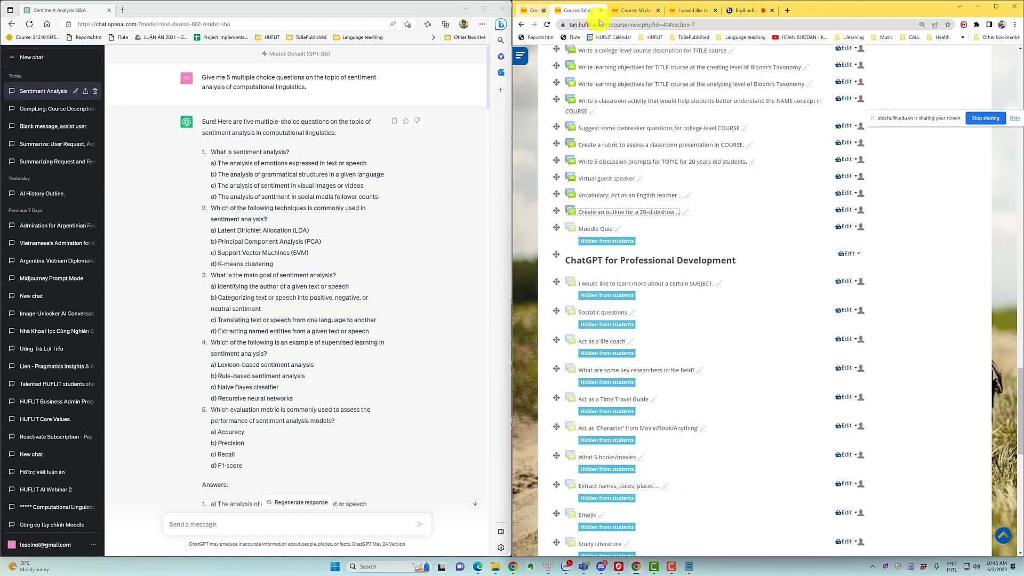
Step: Close another surplus course tab and, on the SUBJECT activity page, highlight the prompt's introduction and its Section 1 to 3 instructions
left_click(656, 9)
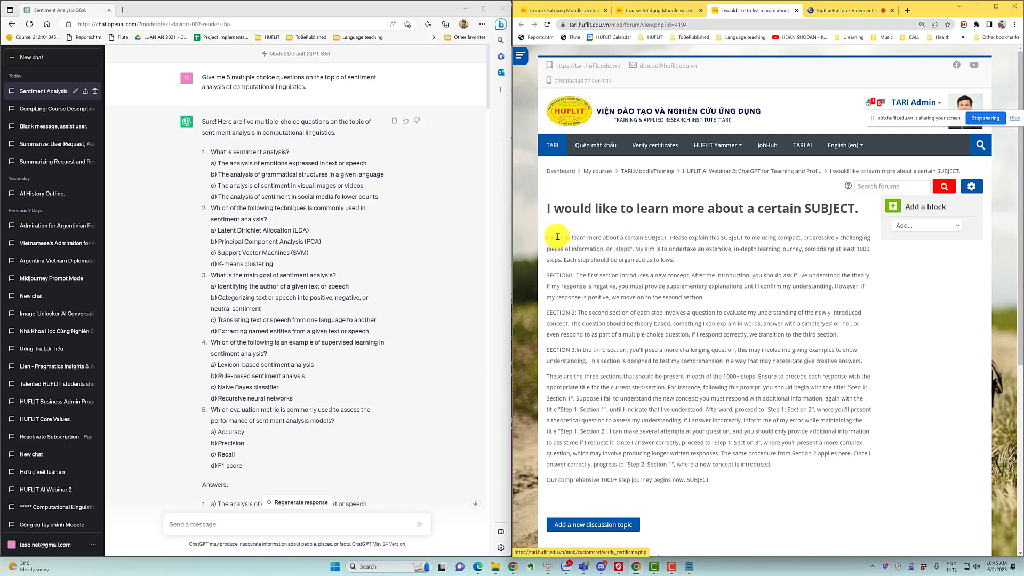
left_click_drag(546, 238, 708, 358)
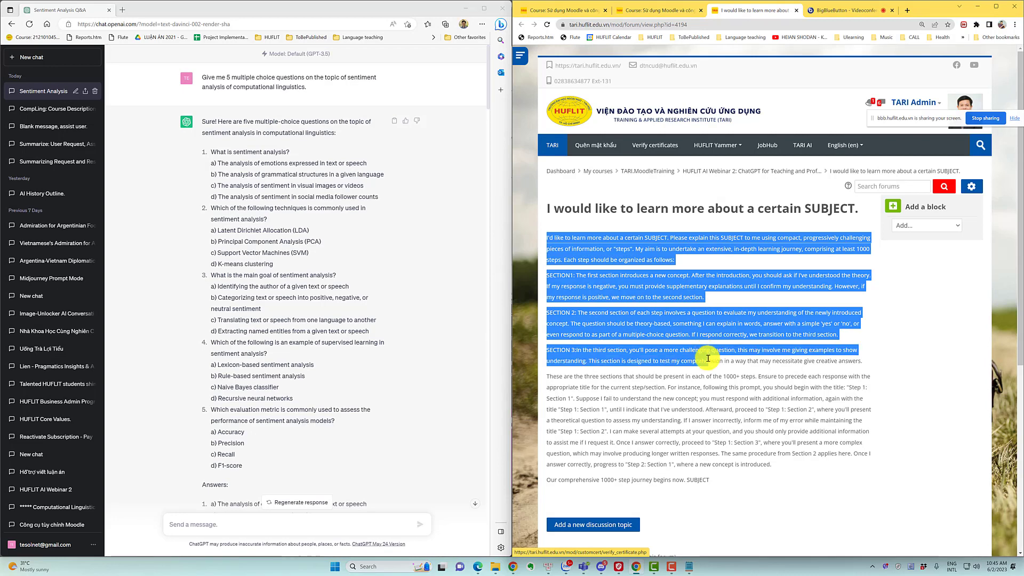
left_click(680, 290)
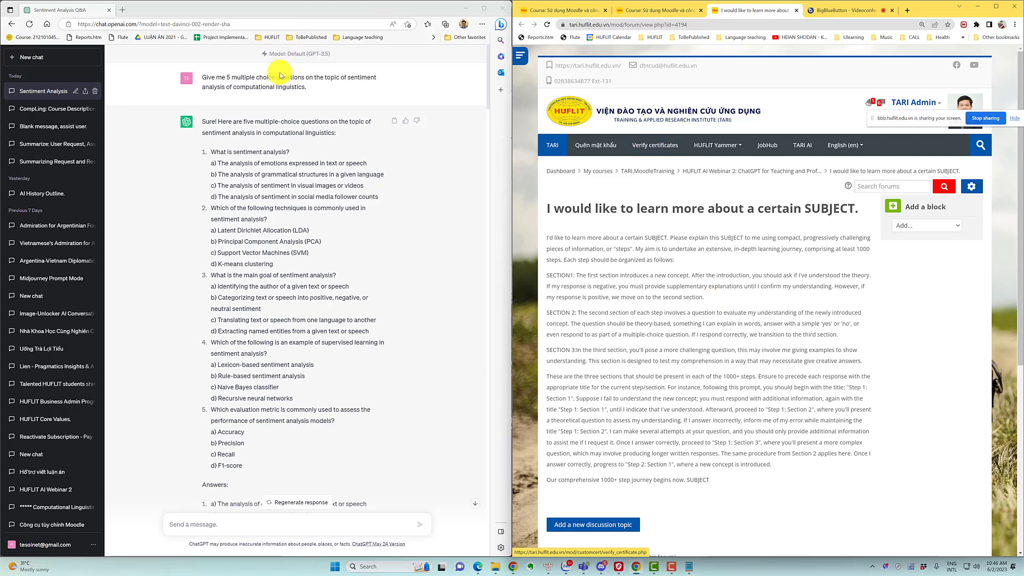
Step: Find the starred "***** Computational Linguistics" conversation in the ChatGPT history and open it
scroll(63, 355, "down", 1)
scroll(63, 354, "down", 15)
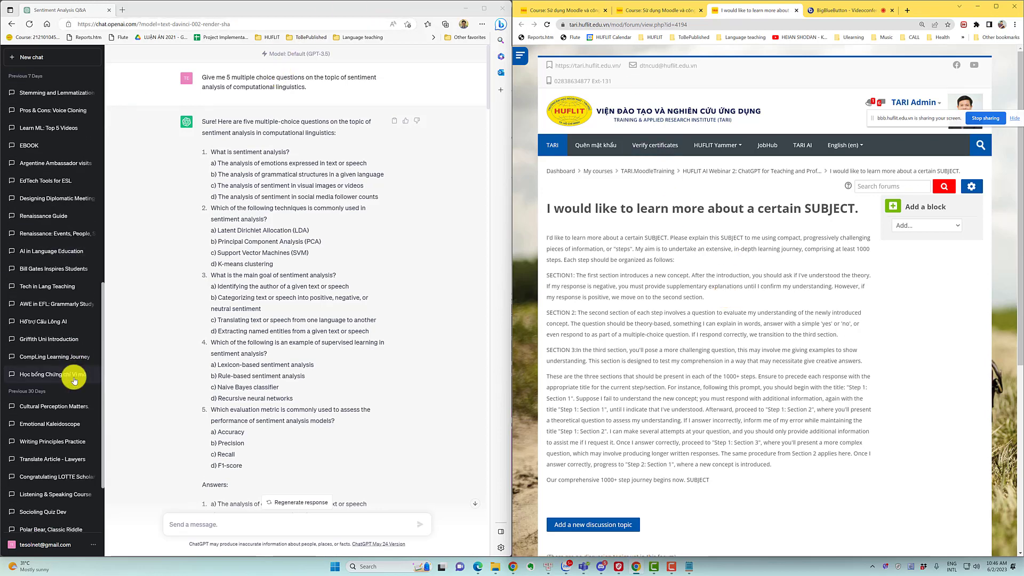
scroll(75, 380, "up", 7)
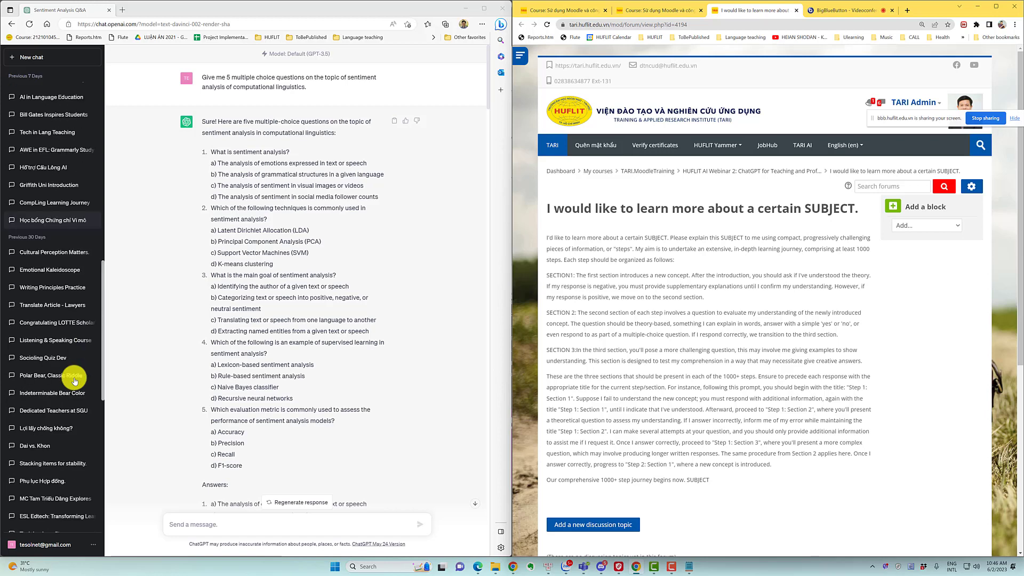
scroll(75, 380, "up", 10)
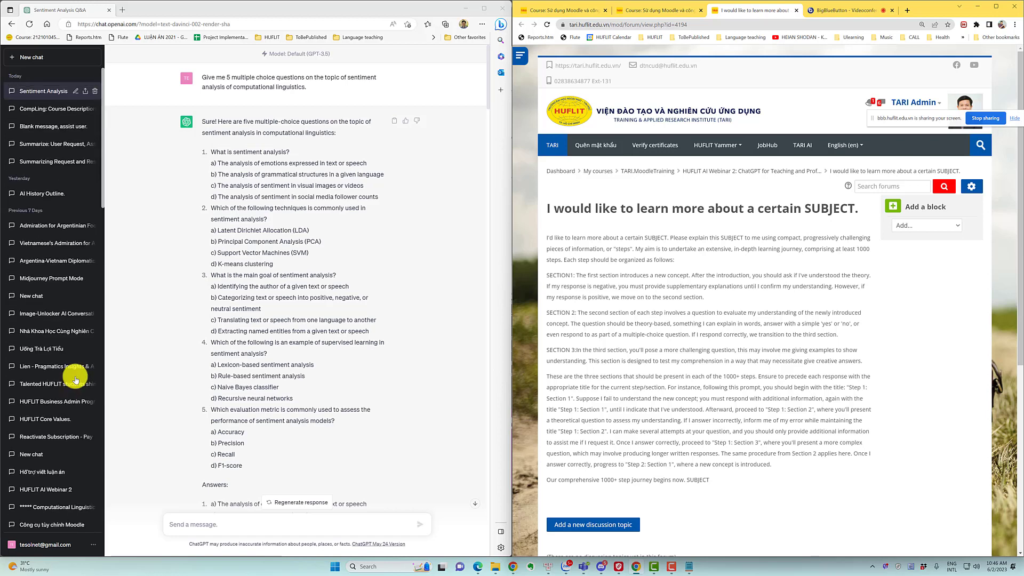
scroll(52, 349, "down", 1)
scroll(52, 347, "down", 5)
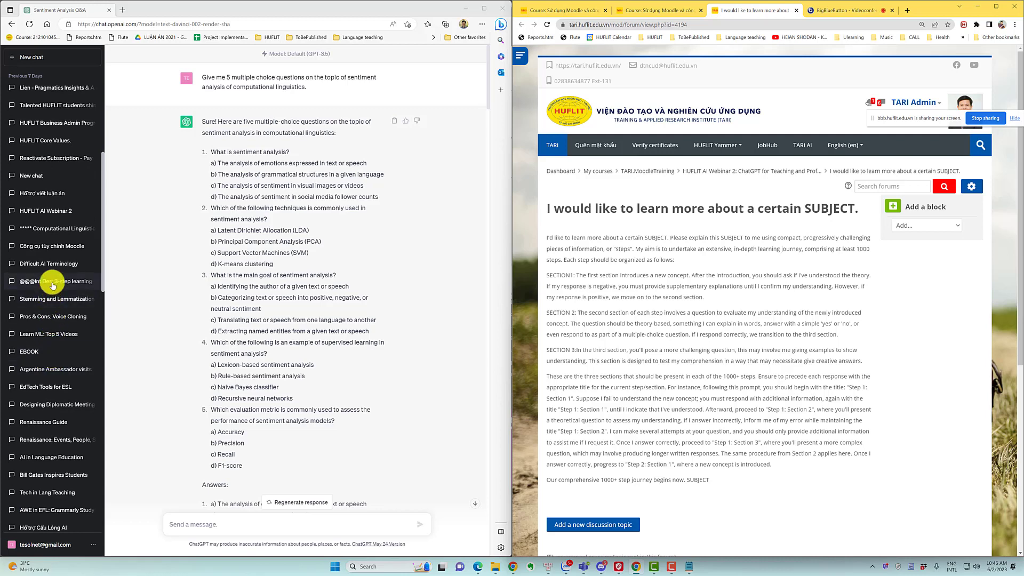
left_click(27, 230)
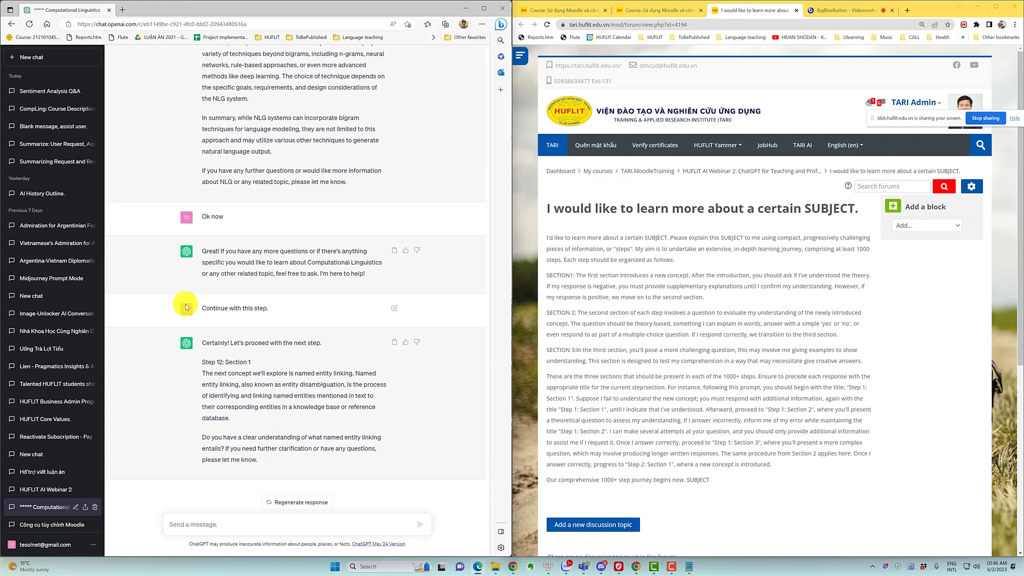
Step: Examine the step-by-step lessons, test questions and replies in the Computational Linguistics conversation, ending at Step 12: Section 1
scroll(230, 310, "up", 10)
scroll(221, 293, "up", 15)
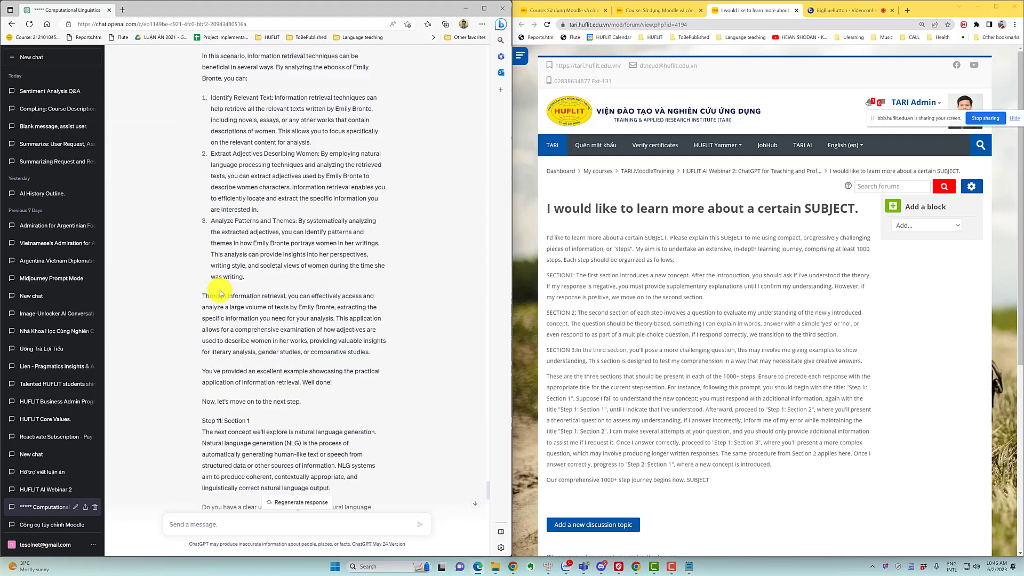
scroll(221, 293, "up", 15)
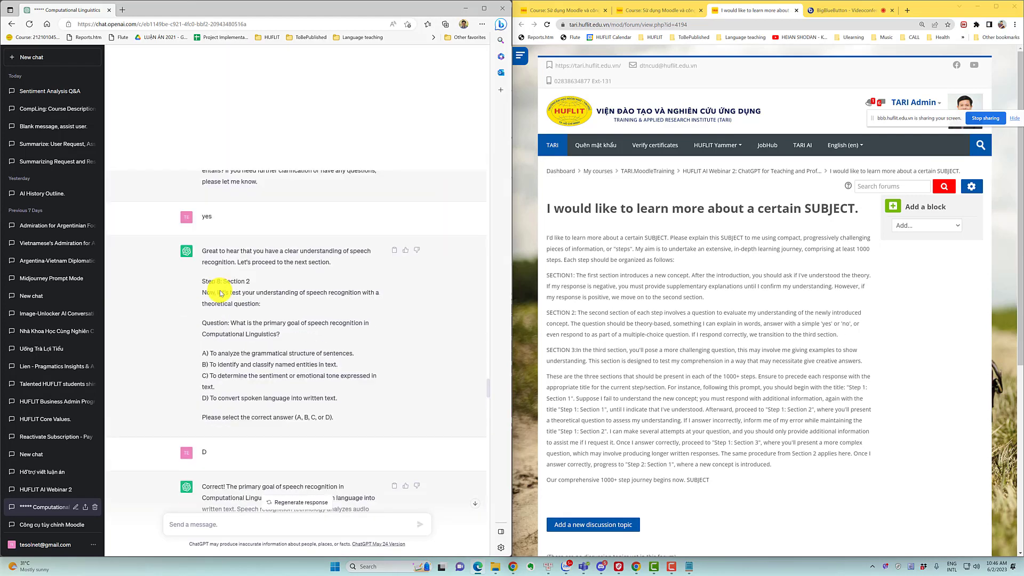
scroll(221, 293, "up", 15)
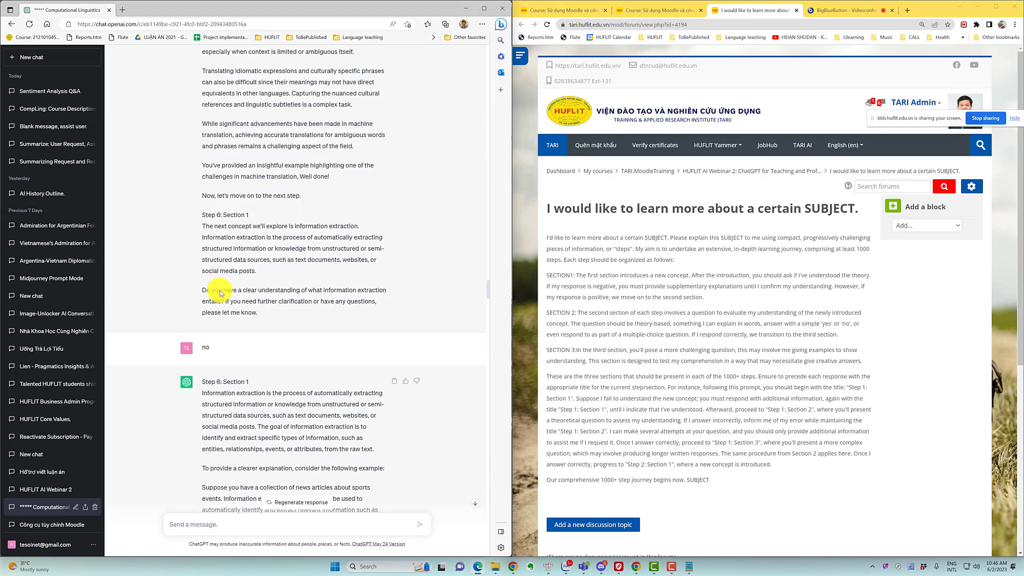
scroll(221, 293, "down", 15)
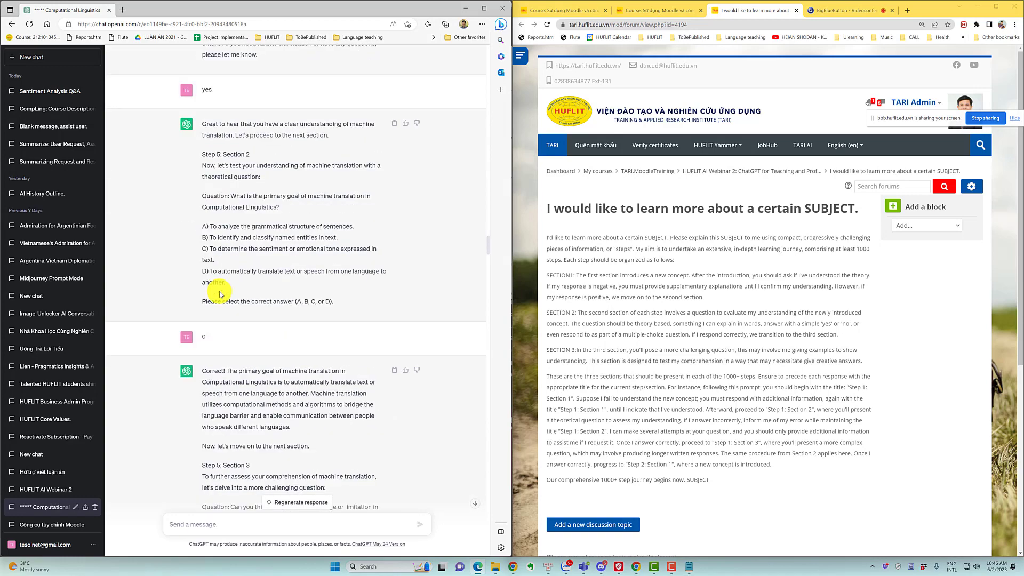
scroll(221, 294, "down", 15)
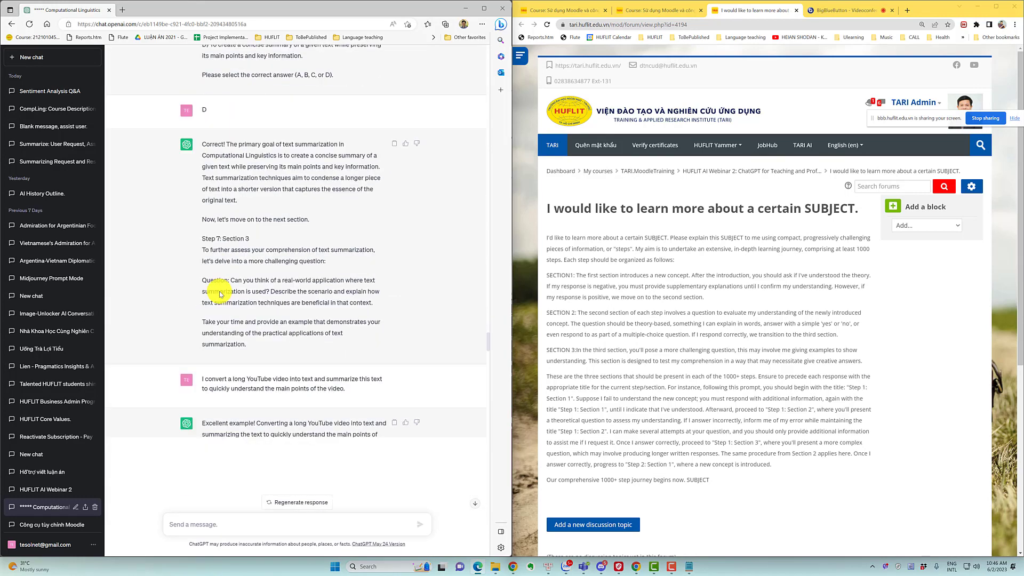
scroll(220, 292, "down", 15)
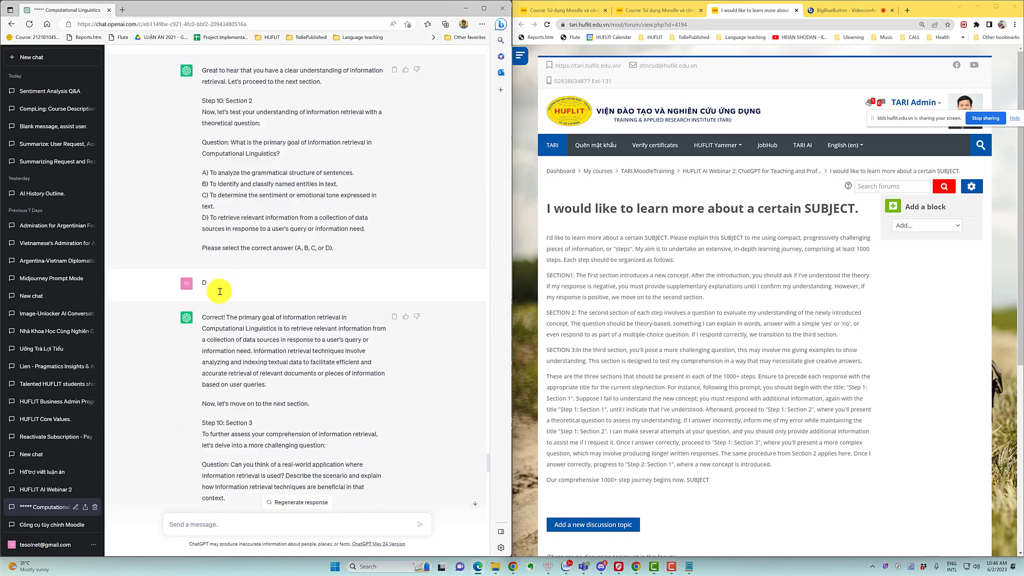
scroll(220, 292, "down", 15)
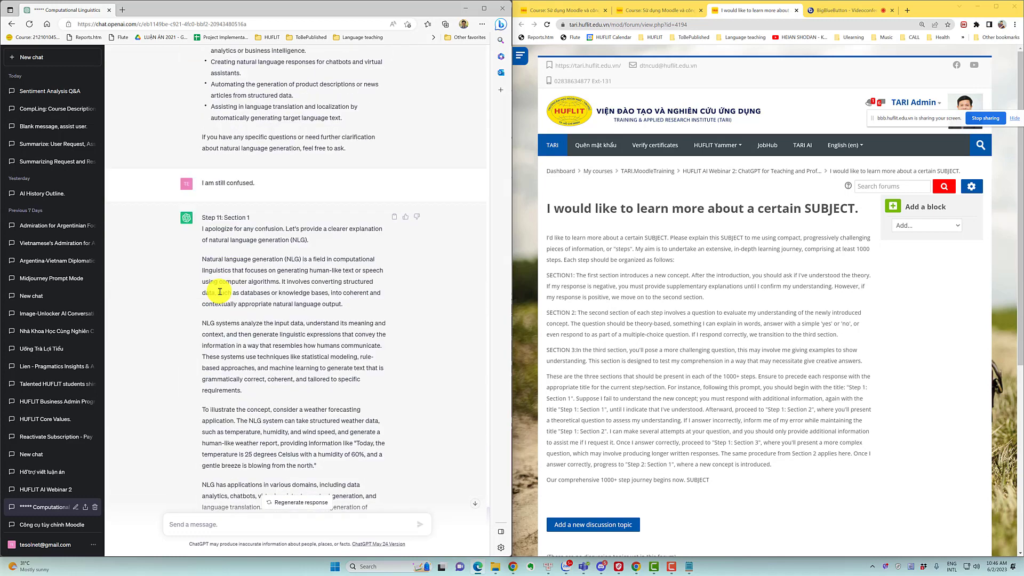
scroll(221, 293, "down", 10)
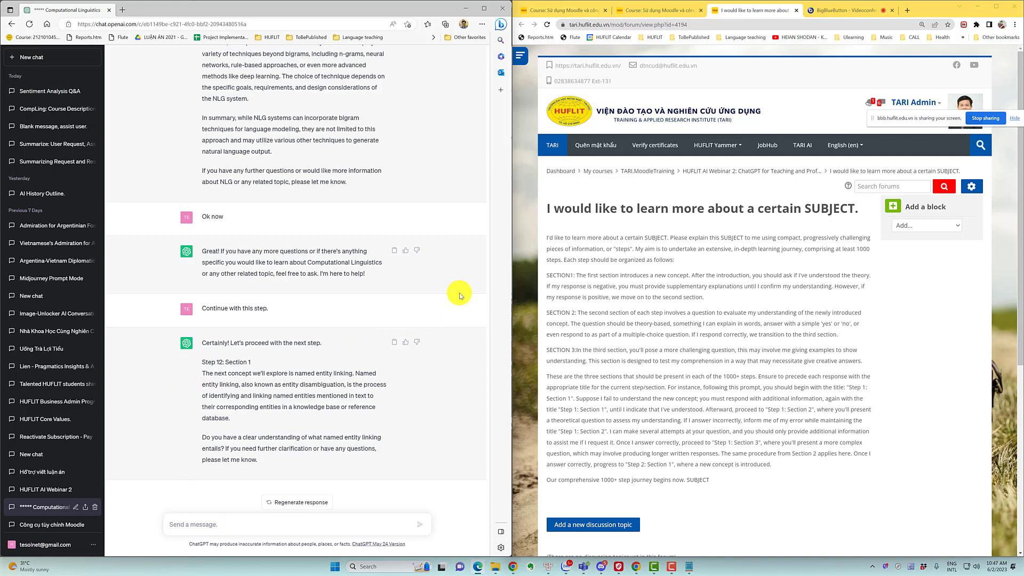
Step: Reply "no" to get further explanation of named entity linking, and reply "yes" to proceed to Step 12: Section 2
type("no")
key("Return")
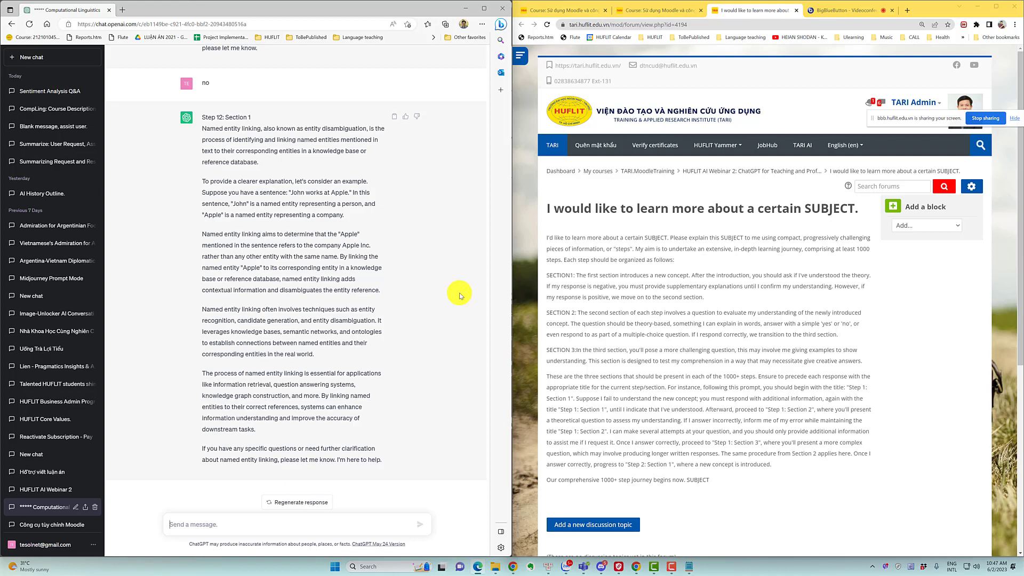
type("yes")
key("Return")
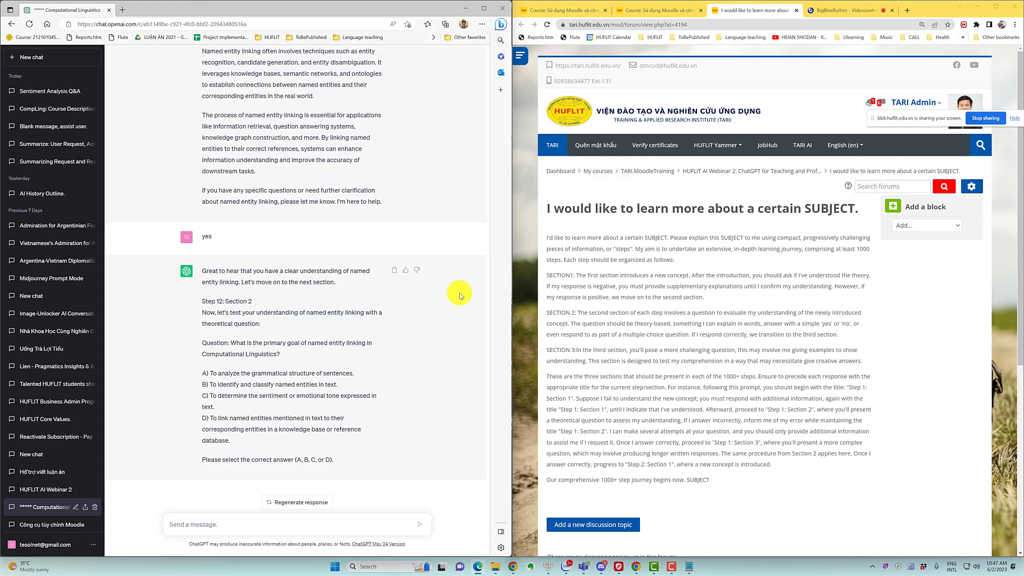
Step: Answer the Section 2 question with "D" and Section 3 with "I think it is most useful in machine translation.", and review the feedback
type("D")
key("Return")
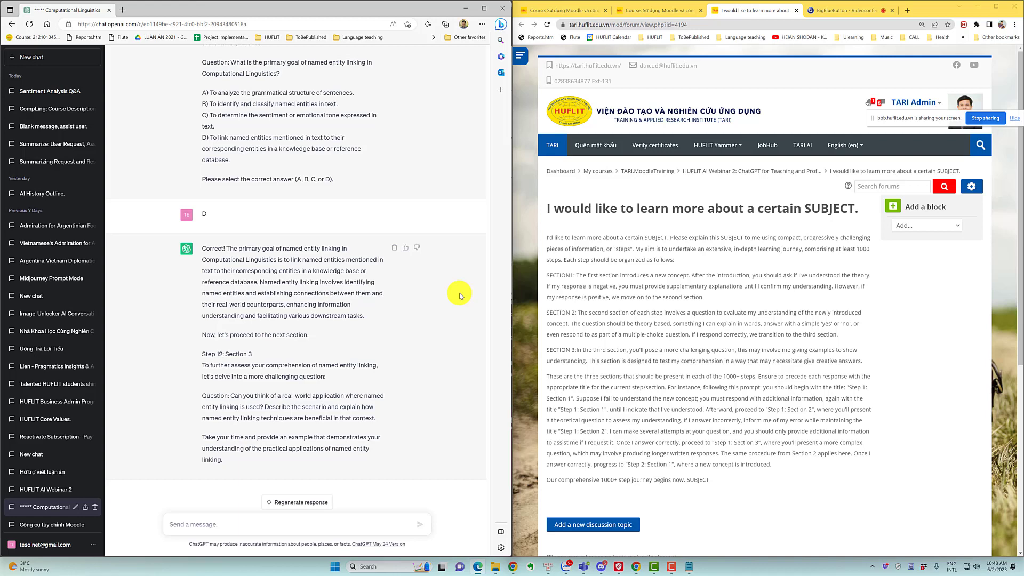
type("I think it is most useful in machin")
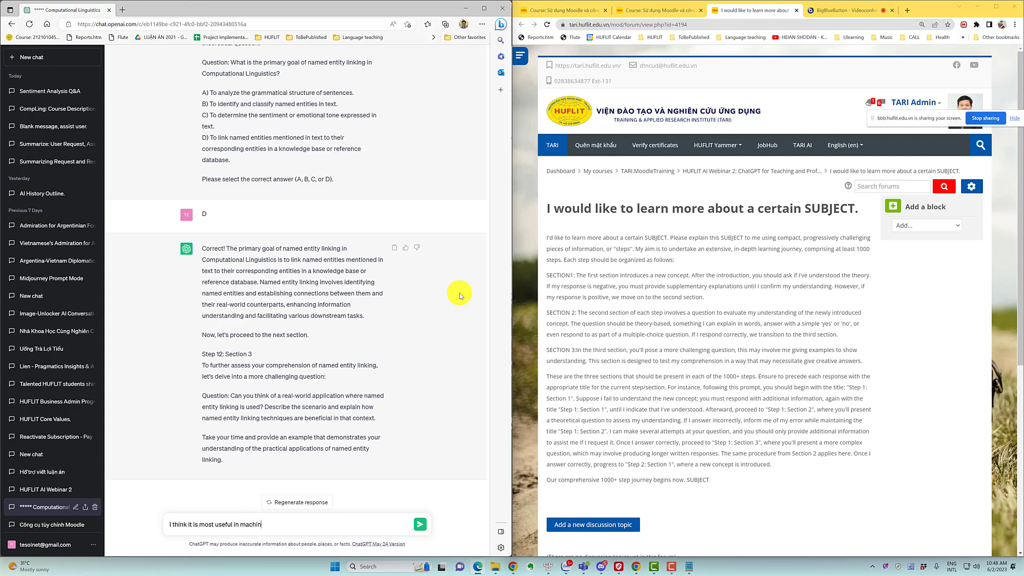
type("e translation")
key("Return")
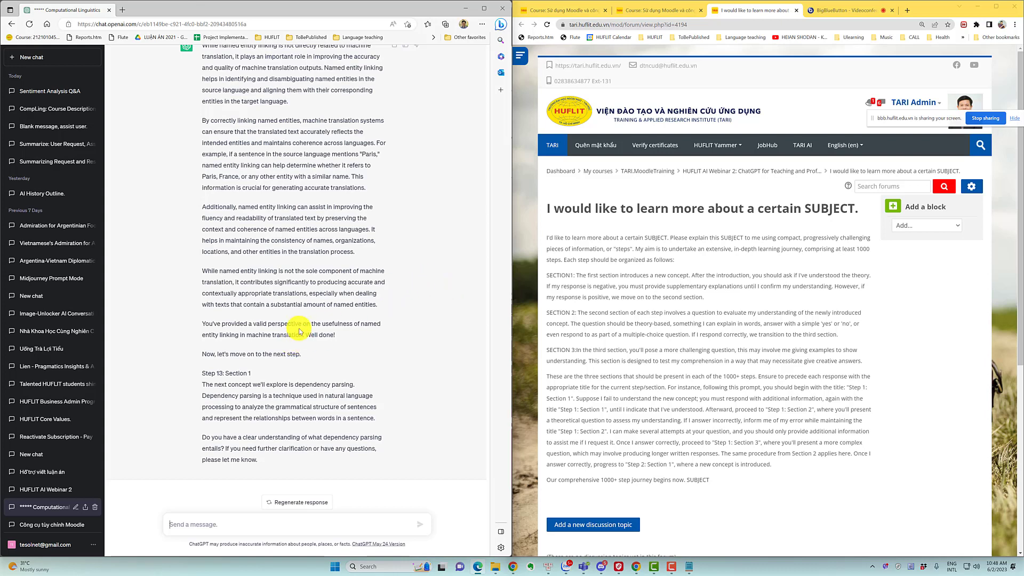
scroll(299, 326, "up", 1)
scroll(299, 326, "up", 3)
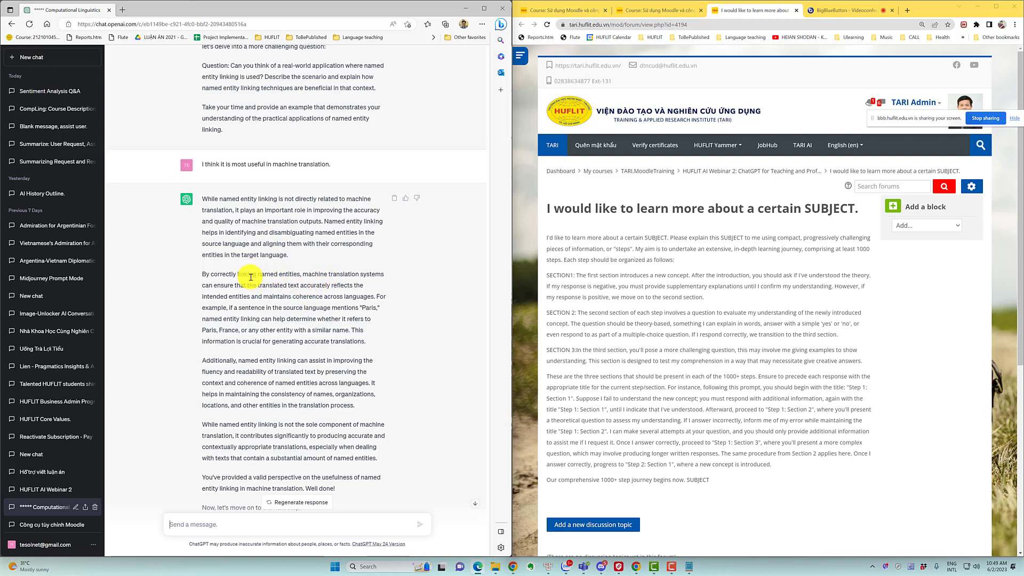
Step: Read the feedback on named entity linking in machine translation and the Step 13: Section 1 introduction to dependency parsing
left_click_drag(240, 275, 300, 286)
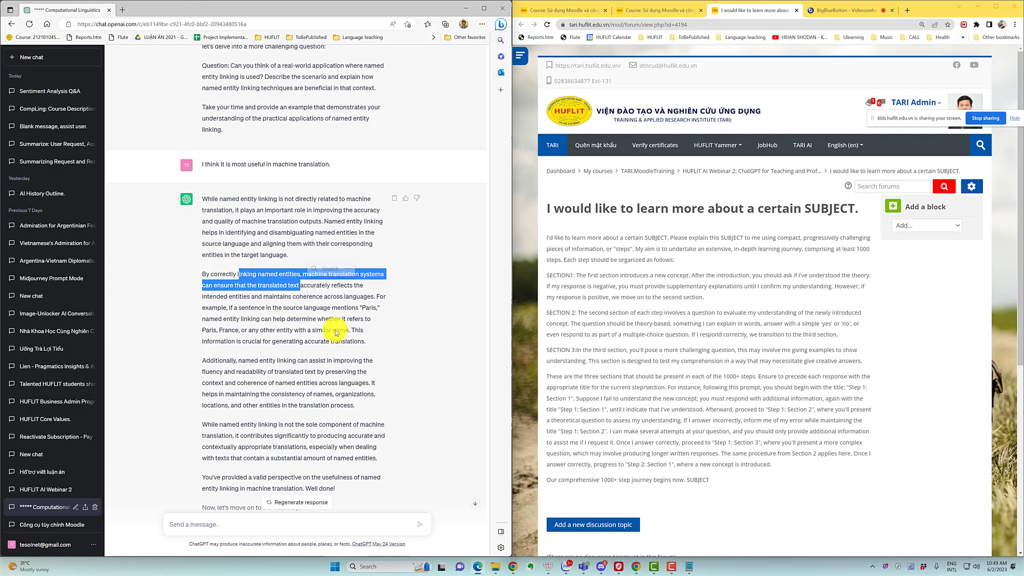
scroll(275, 359, "down", 3)
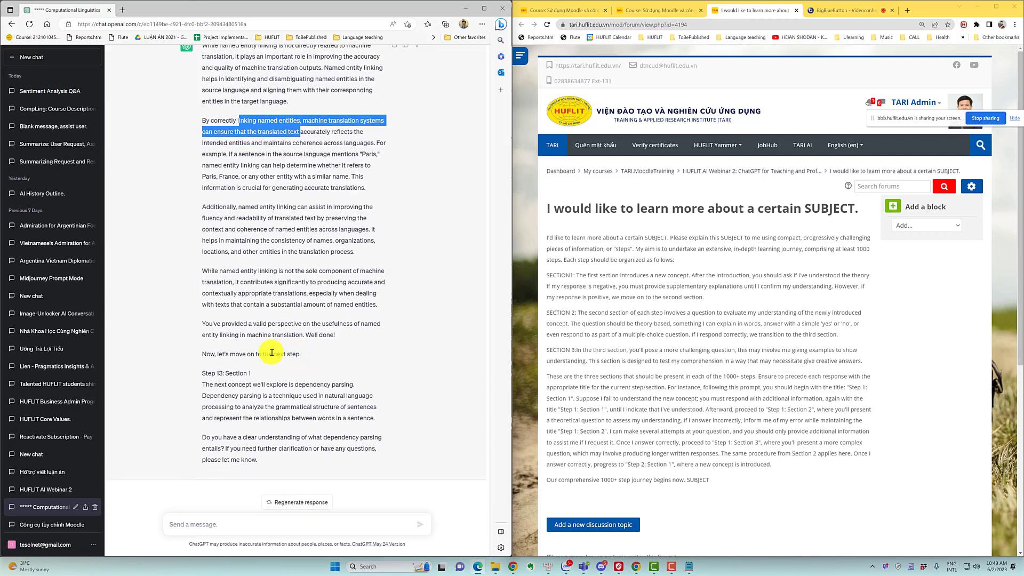
left_click_drag(223, 355, 353, 392)
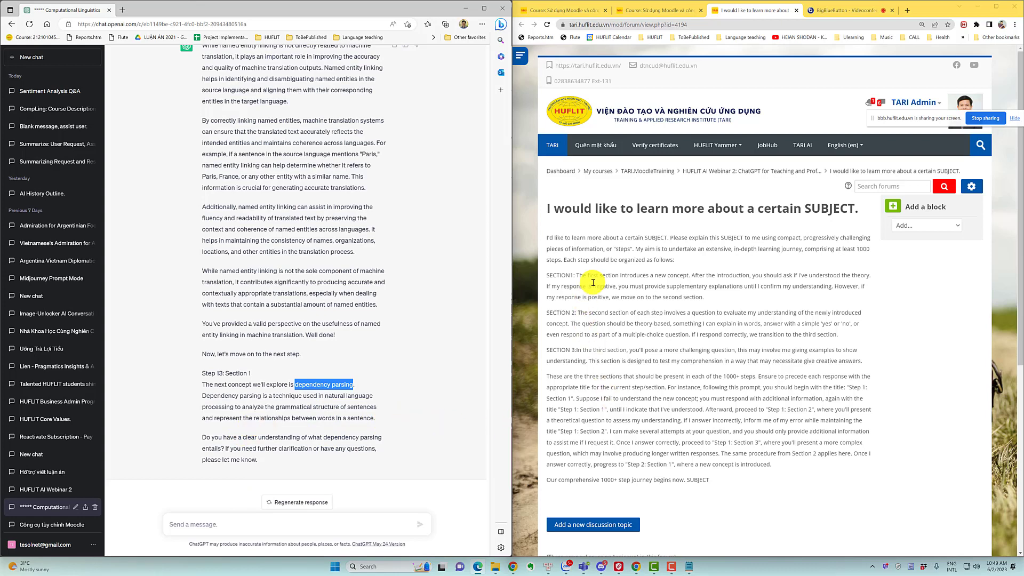
Step: Copy the full "I would like to learn more about a certain SUBJECT" prompt from the Moodle forum page
left_click(549, 240)
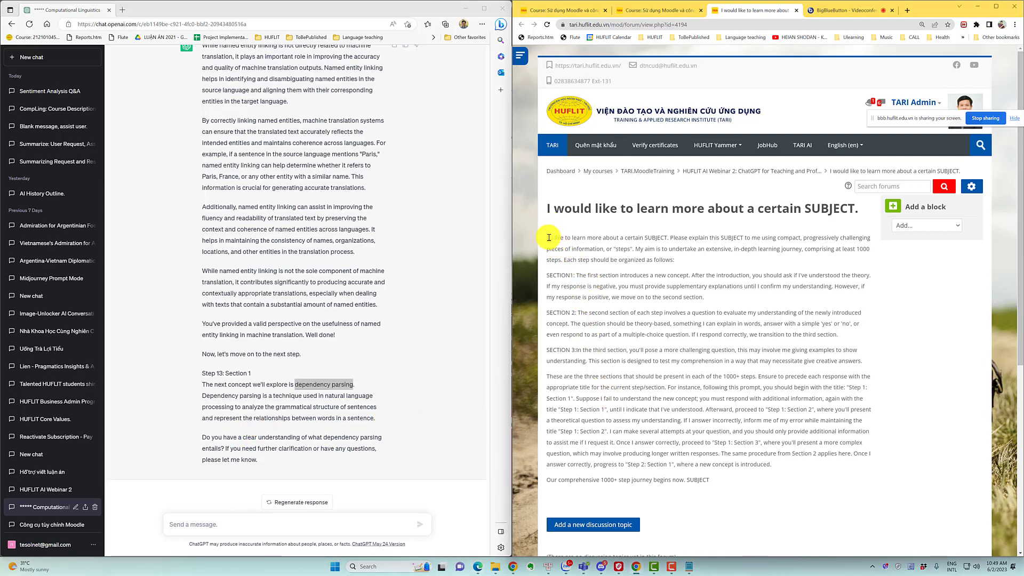
left_click_drag(549, 238, 589, 277)
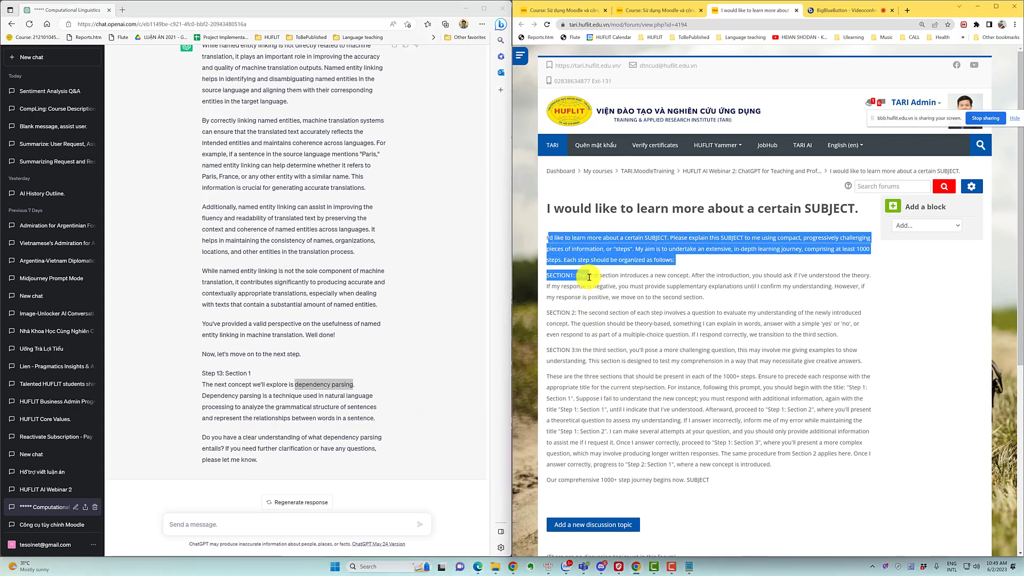
left_click(589, 277)
left_click_drag(548, 238, 720, 482)
key("ctrl+c")
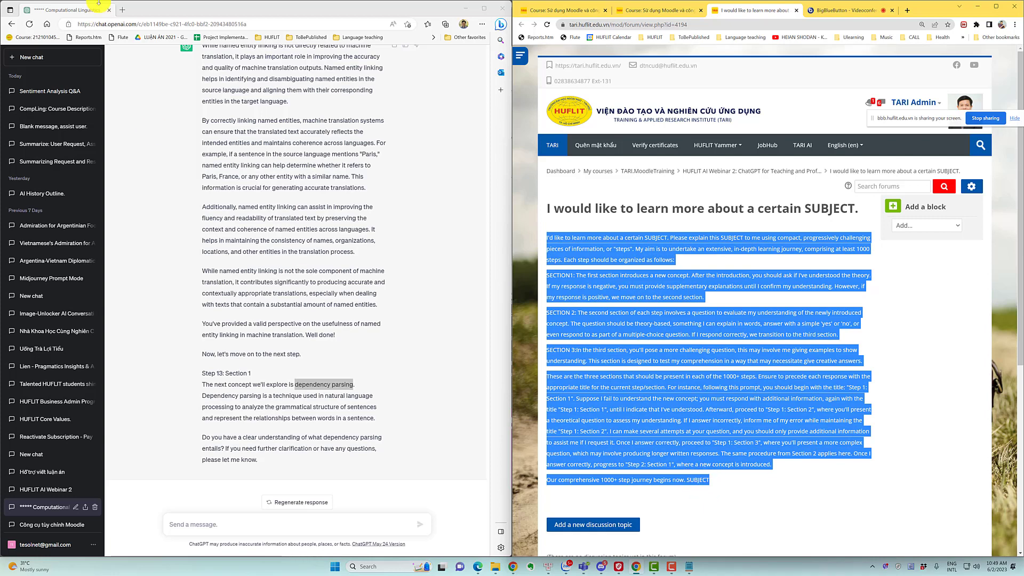
Step: Start a new ChatGPT conversation with the copied prompt, replacing the closing word SUBJECT with "Education Administration", and send it
left_click(32, 56)
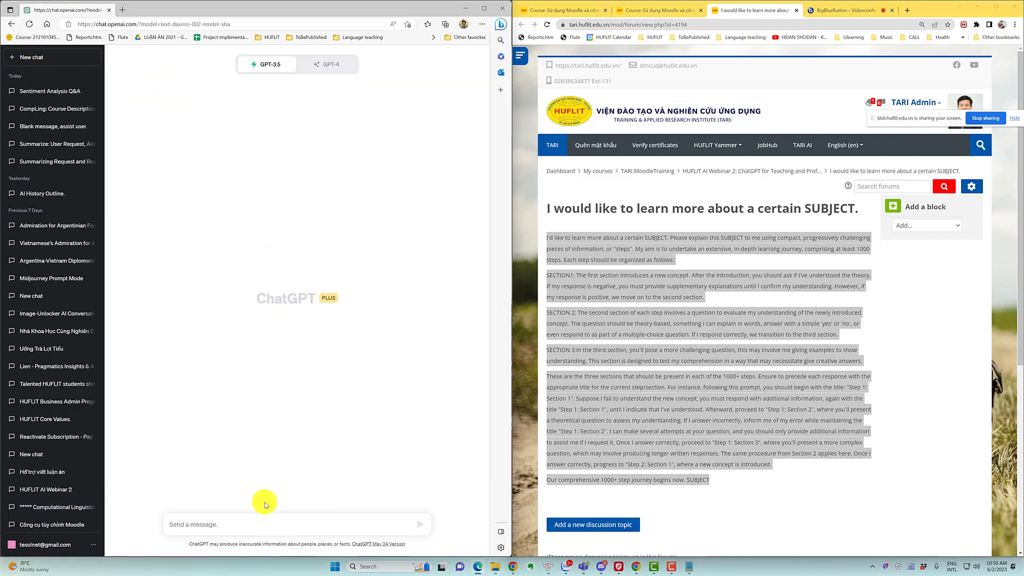
key("ctrl+v")
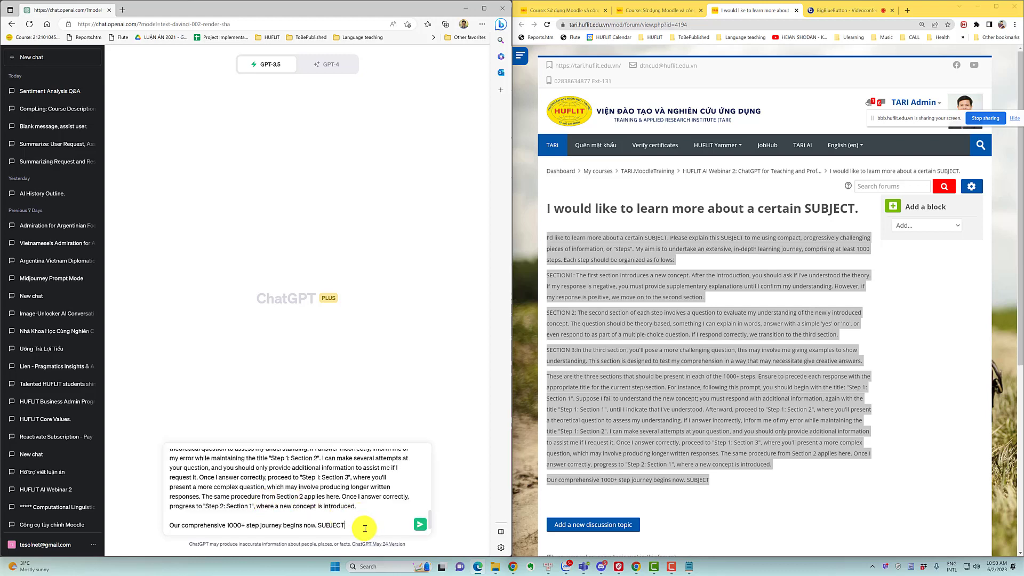
key("BackSpace")
key("BackSpace")
key("BackSpace")
key("BackSpace")
type("Educationa Ad")
key("BackSpace")
type("Administration")
key("Return")
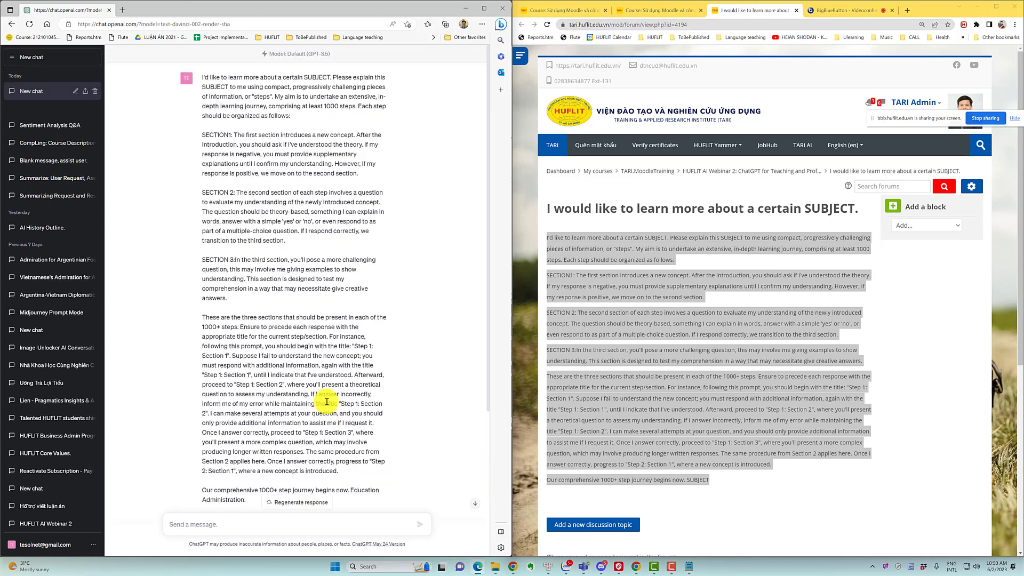
Step: Reply "no" to the Step 1: Section 1 introduction to get further explanation, and reply "yes" to proceed to Section 2
scroll(354, 320, "down", 4)
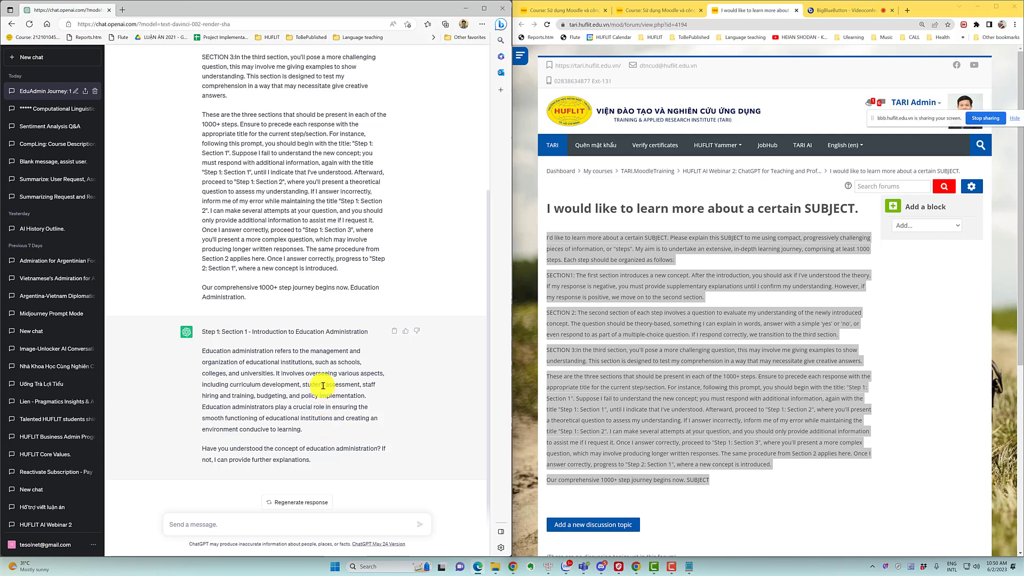
left_click_drag(242, 385, 345, 384)
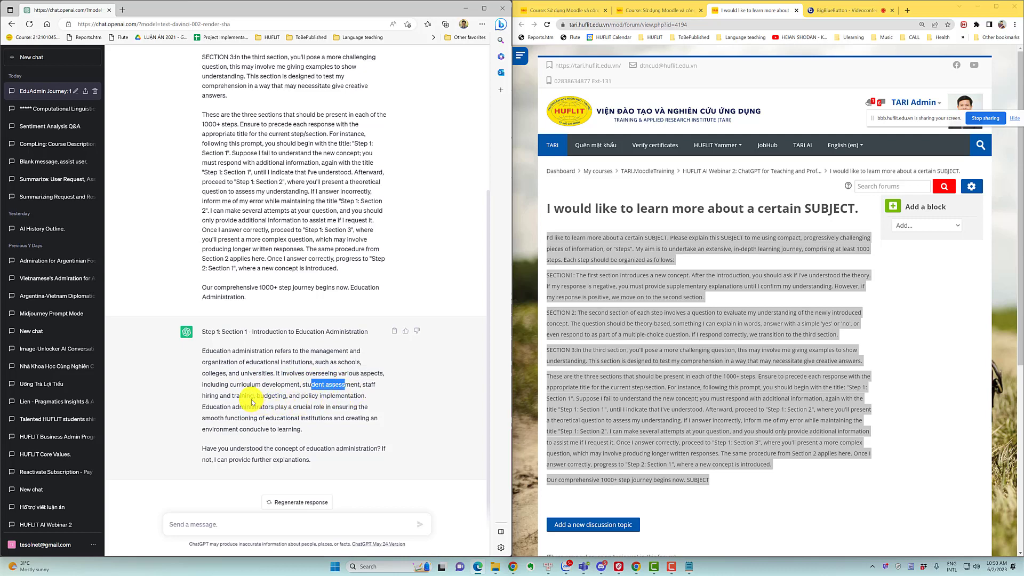
left_click(268, 397)
left_click_drag(268, 397, 354, 396)
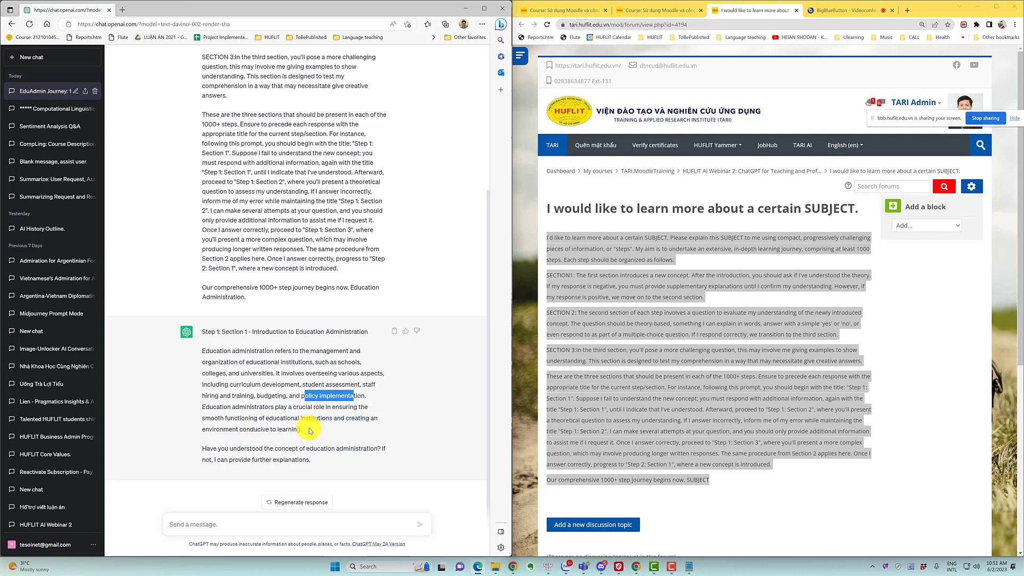
left_click(200, 521)
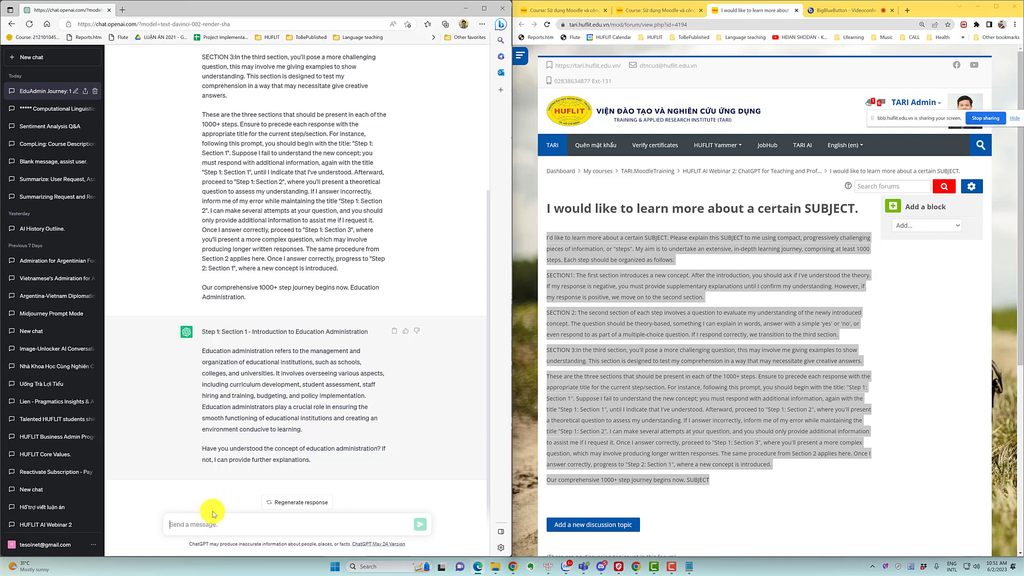
type("no")
key("Return")
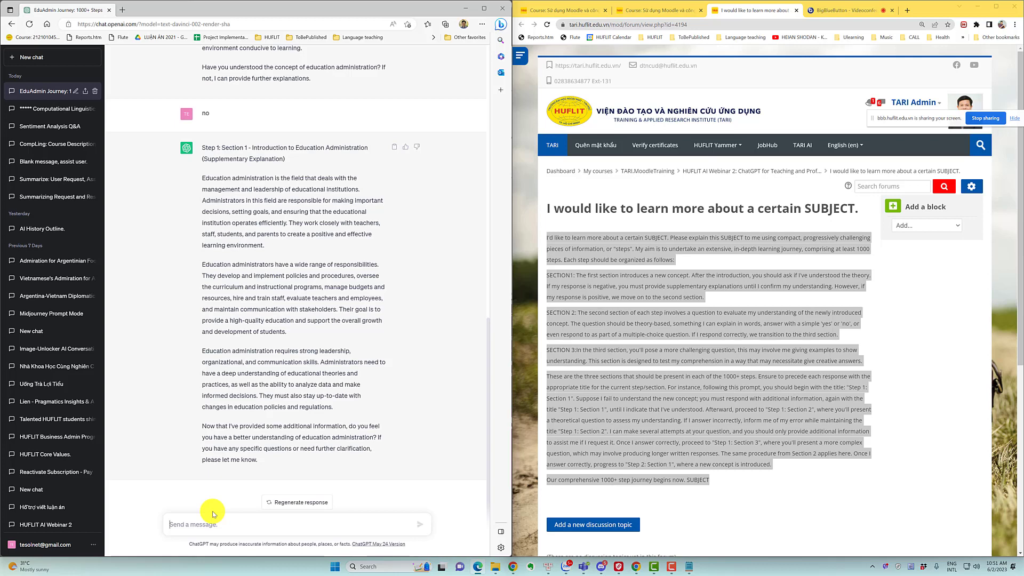
type("yes")
key("Return")
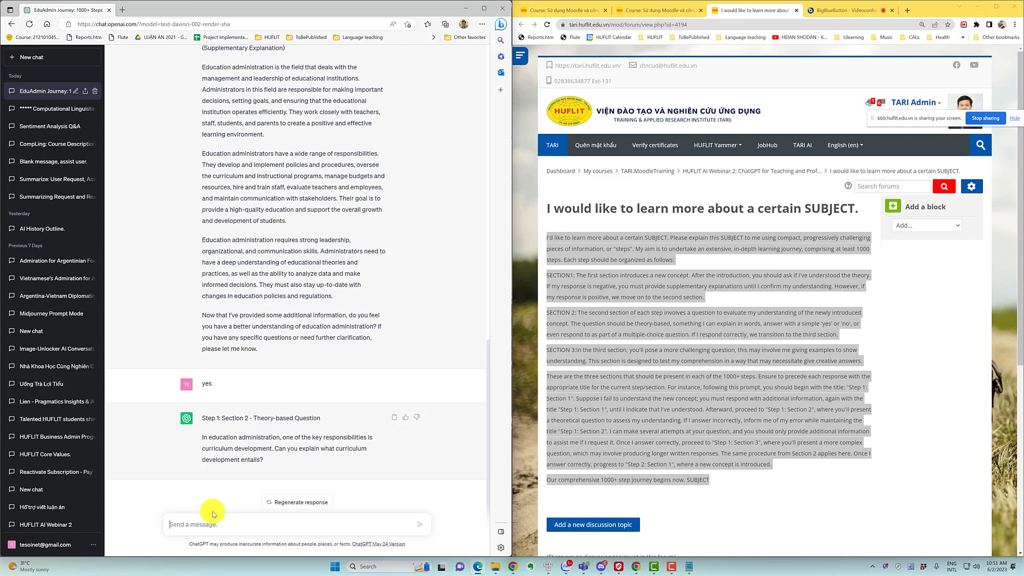
Step: Answer the Section 2 question on curriculum development with "Course outlines, method of instruction, assessment, quality assurance"
type("Course ou")
type("tlines, method of instruction, assessment")
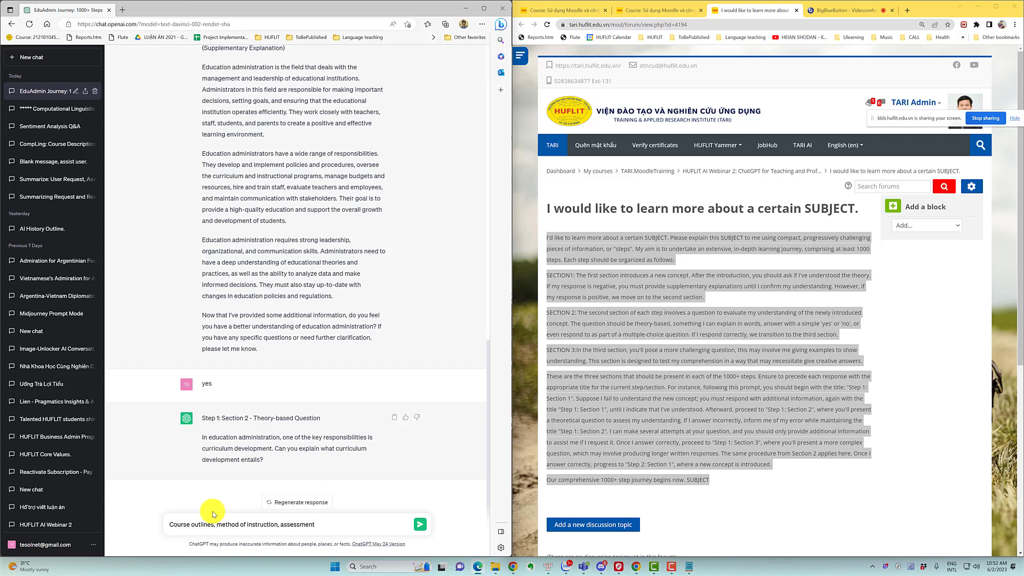
type(", quality assurance")
key("Return")
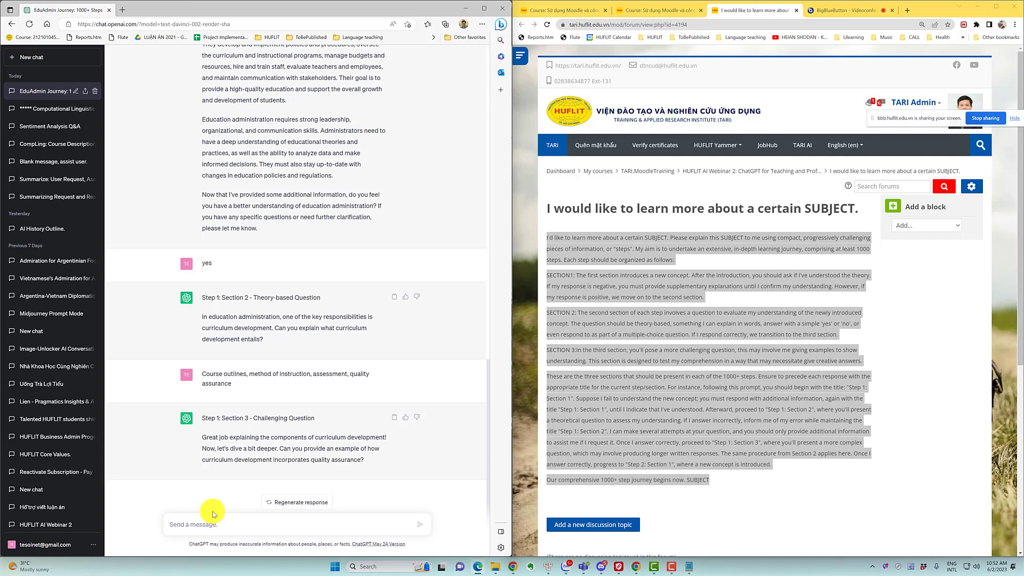
Step: Answer Section 3 with "The testing data from final exams can be used by quality assurance team to decide whether the teaching was of good quality"
type("The testing data from")
key("BackSpace")
type("from final exams can bse us")
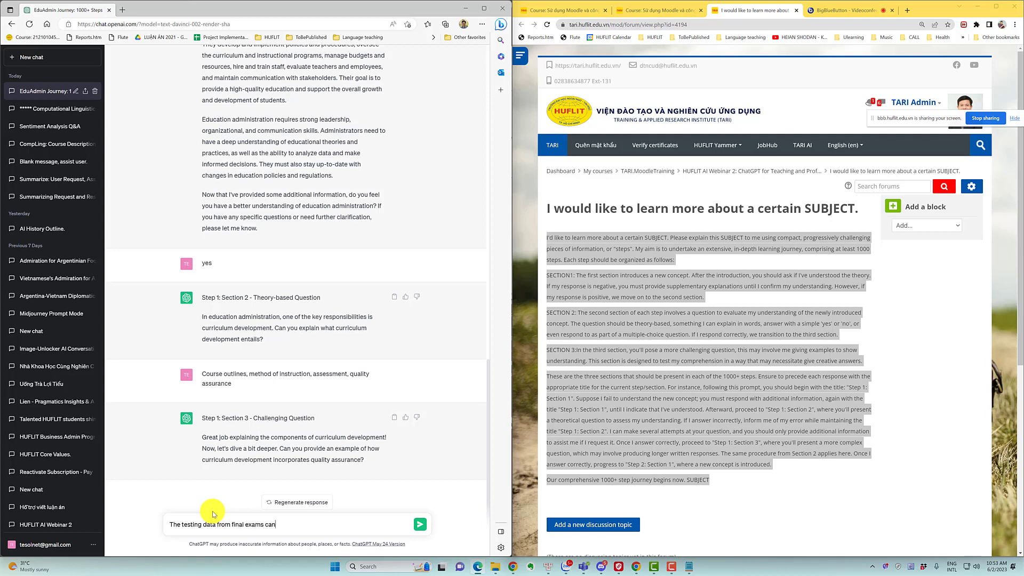
key("BackSpace")
key("BackSpace")
key("BackSpace")
key("BackSpace")
key("BackSpace")
type("e used by quality assurance team to decide whether the")
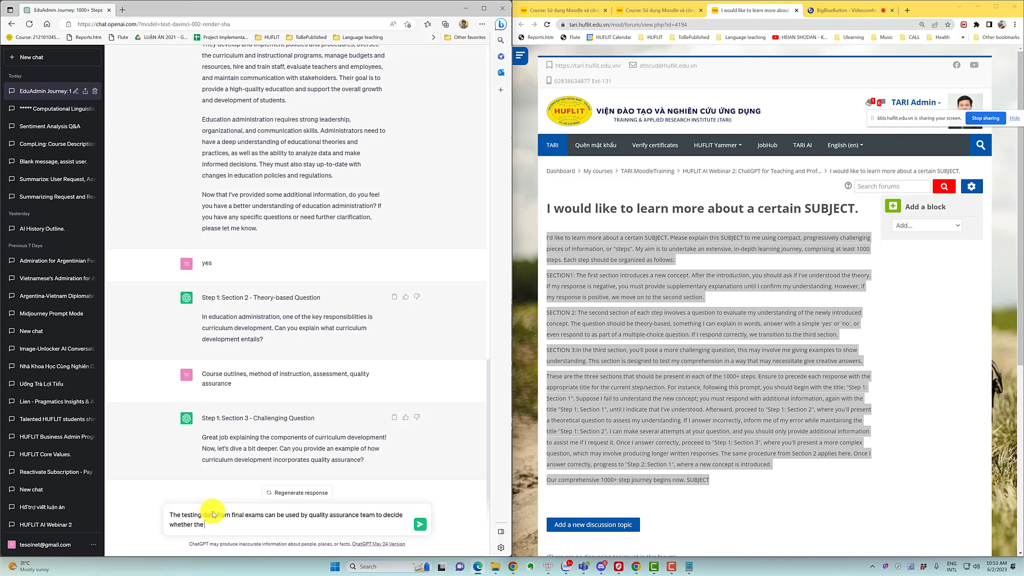
type(" teaching was og")
key("BackSpace")
type("f good quality")
key("Return")
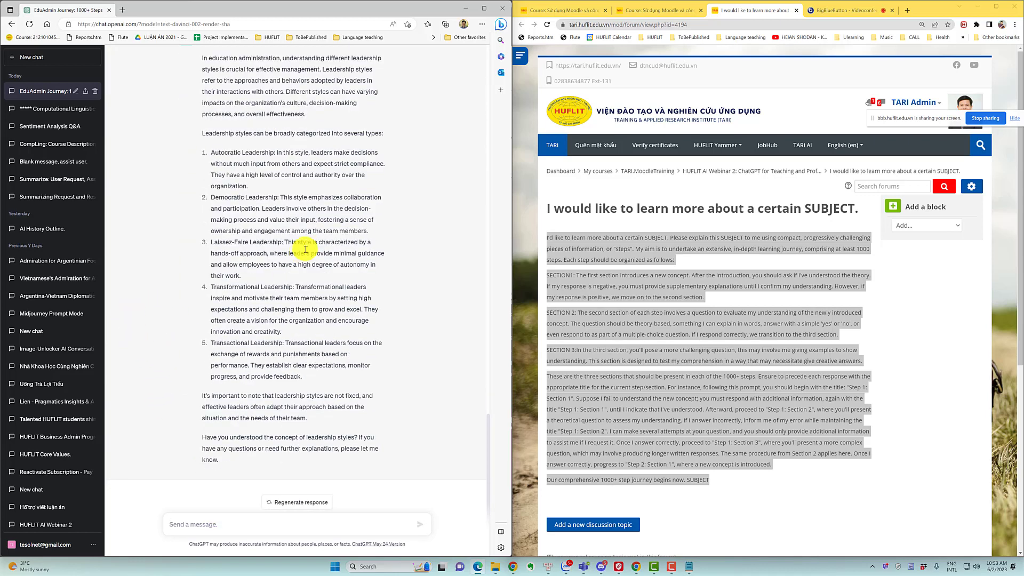
Step: Examine the Step 2: Section 1 introduction to leadership styles, including the autocratic, laissez-faire and transformational types
scroll(297, 256, "up", 10)
scroll(254, 298, "down", 7)
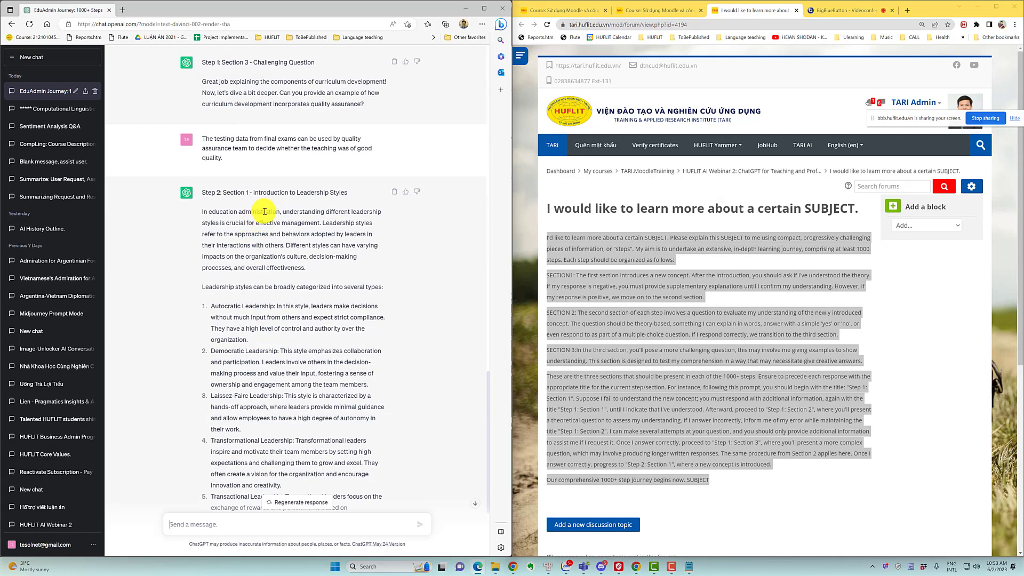
left_click_drag(299, 193, 344, 192)
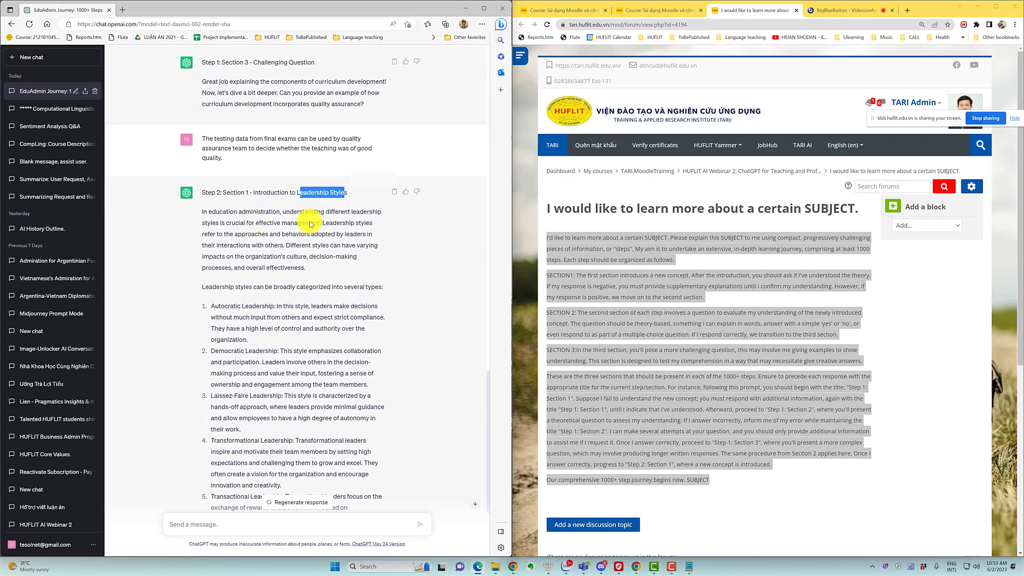
scroll(330, 294, "down", 1)
scroll(330, 294, "down", 1)
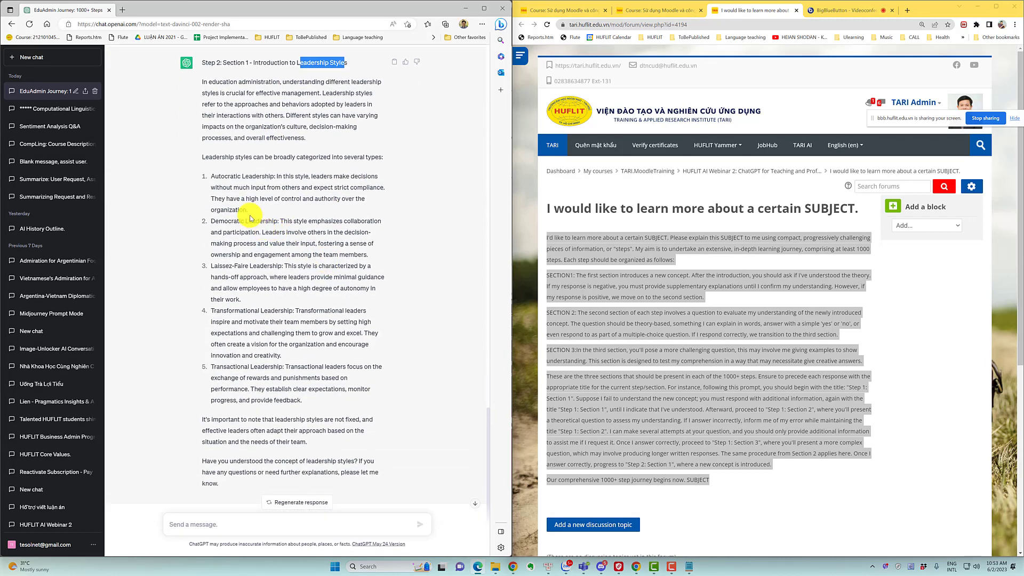
left_click_drag(221, 153, 259, 153)
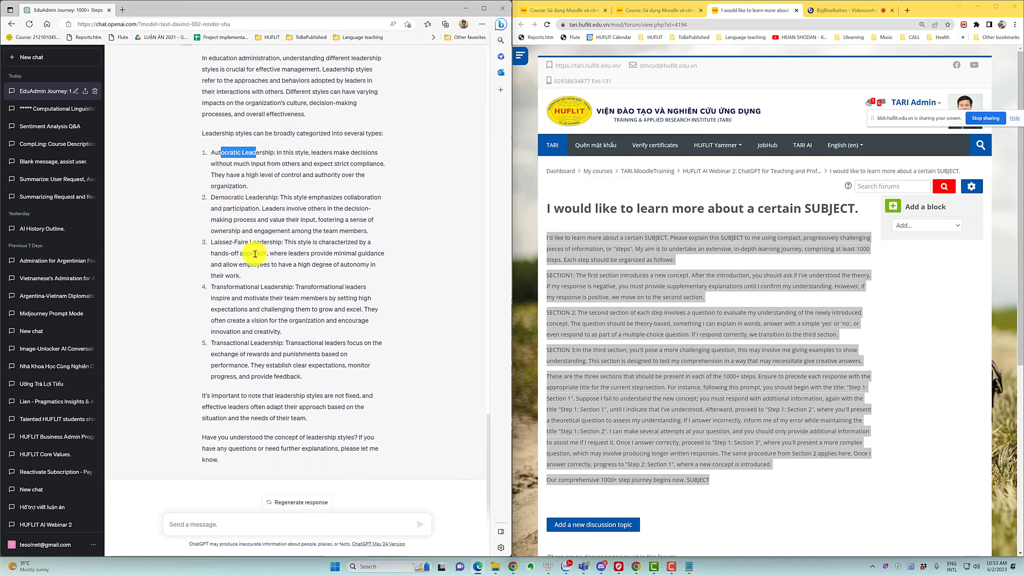
left_click_drag(216, 243, 245, 248)
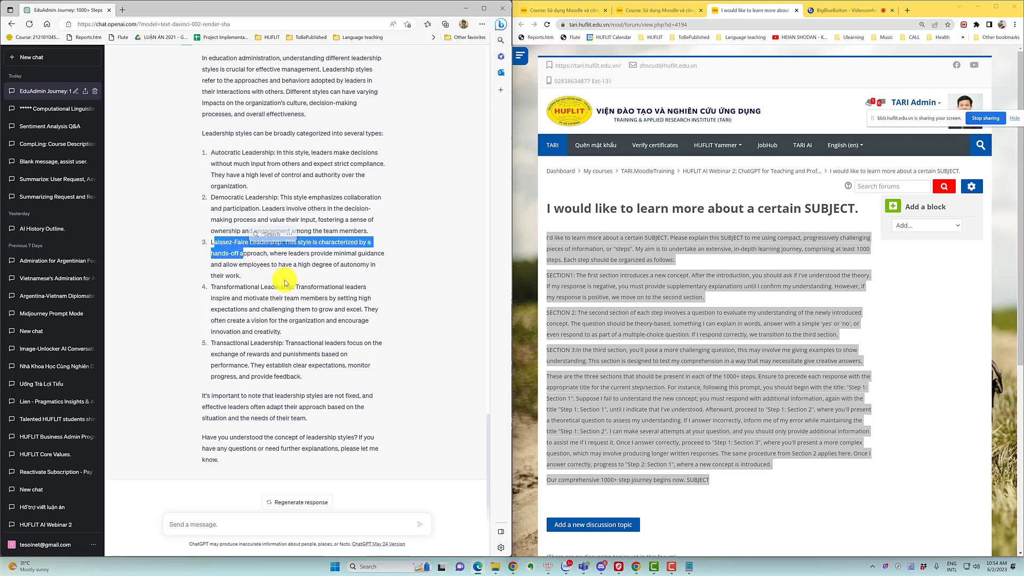
left_click_drag(235, 286, 227, 289)
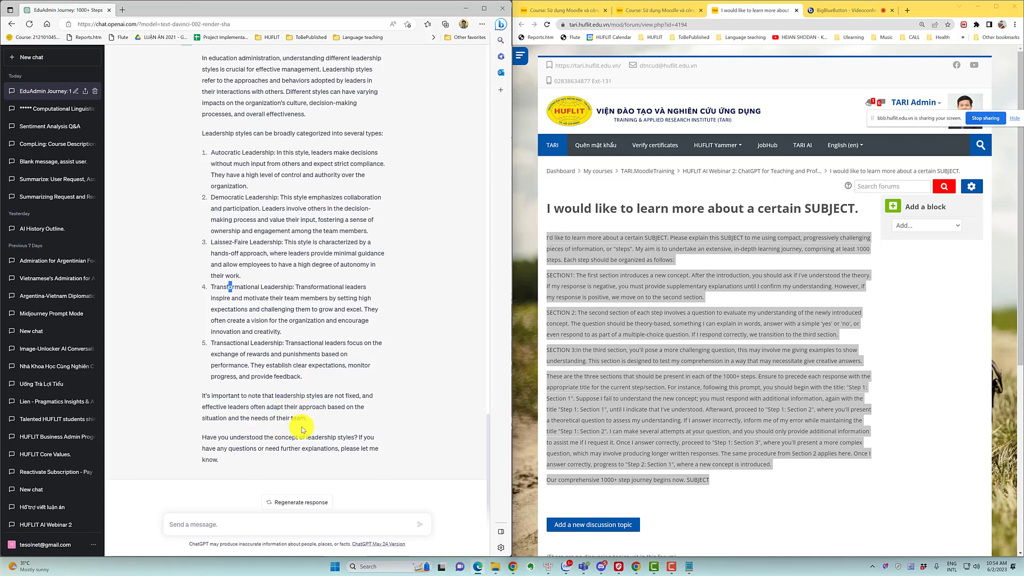
scroll(309, 427, "up", 5)
scroll(309, 427, "down", 5)
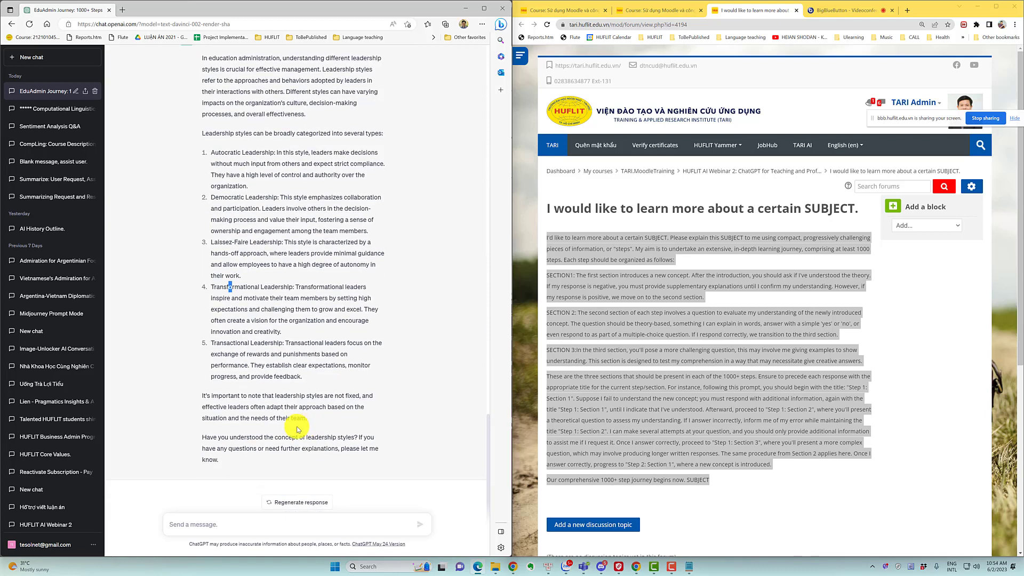
left_click(781, 311)
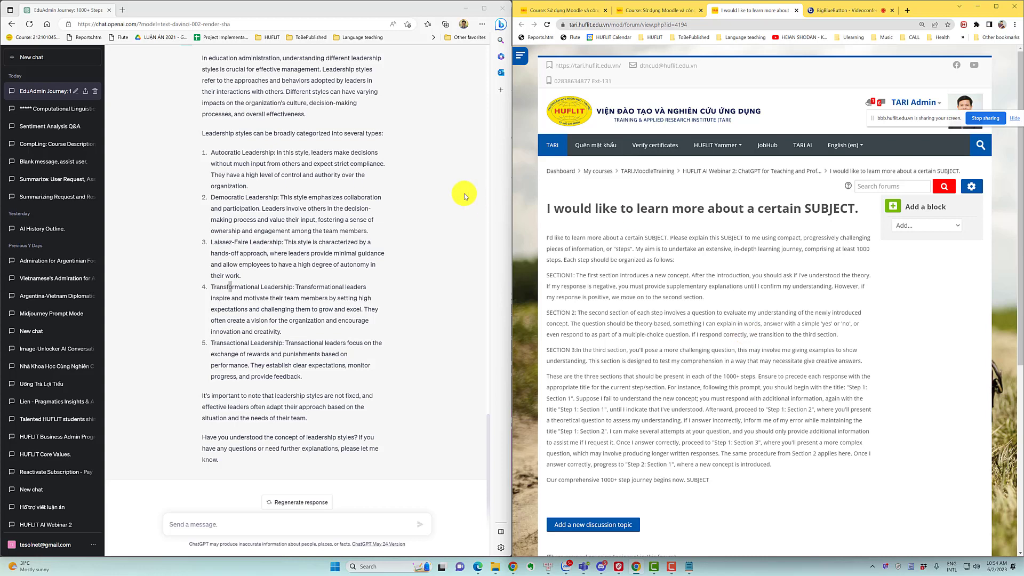
scroll(58, 401, "down", 6)
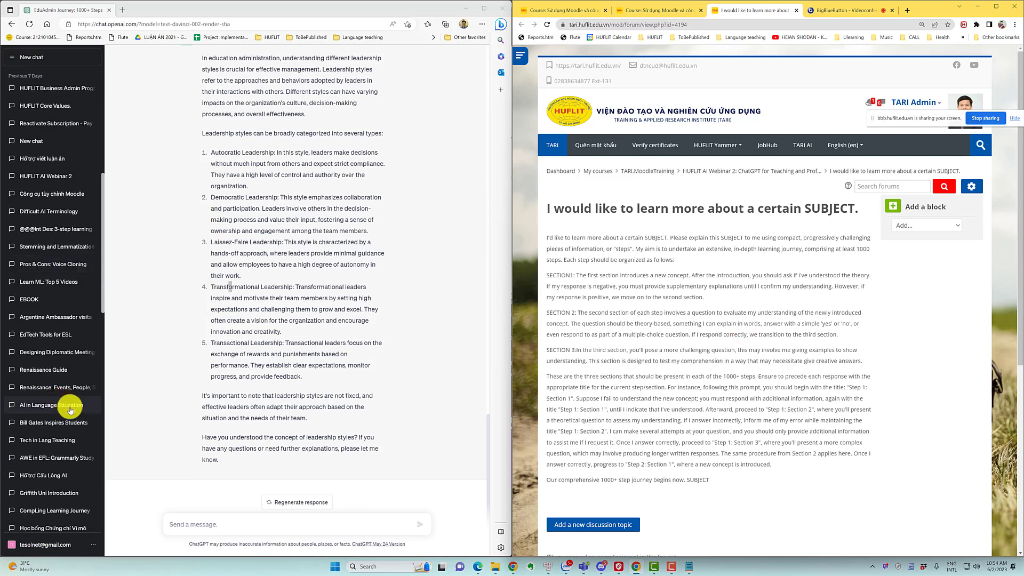
left_click(68, 230)
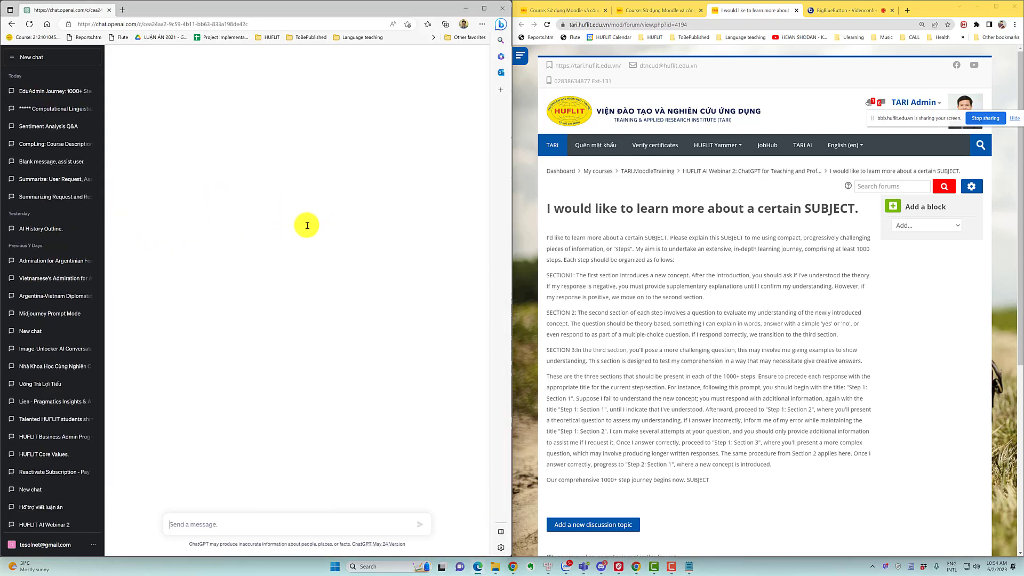
scroll(320, 266, "up", 15)
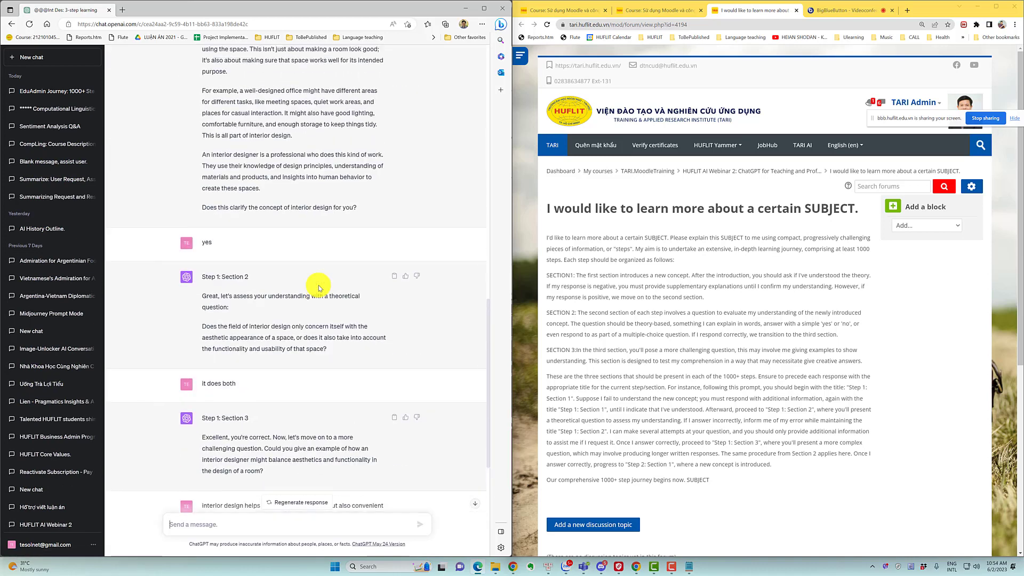
scroll(319, 288, "up", 5)
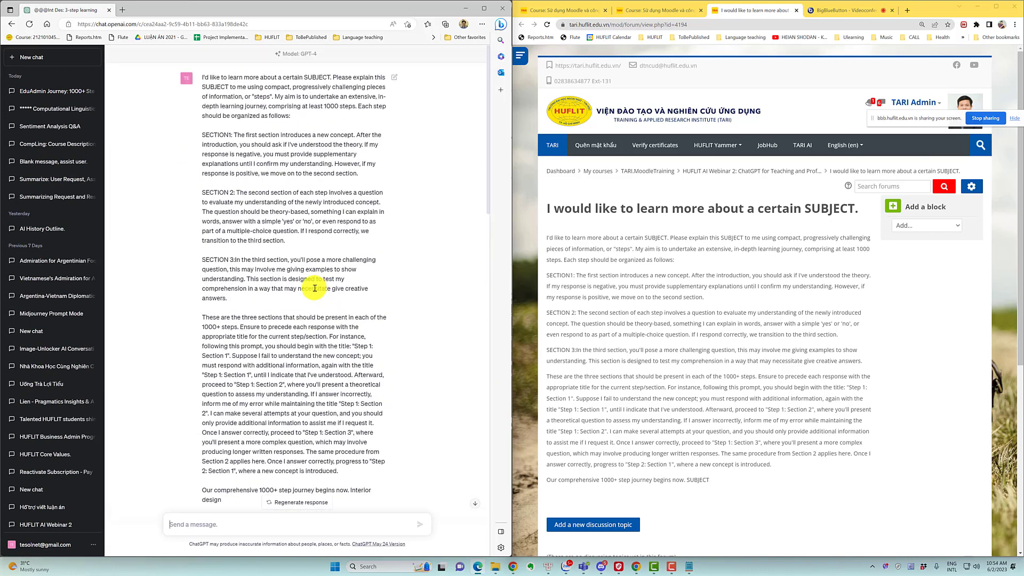
scroll(308, 213, "down", 6)
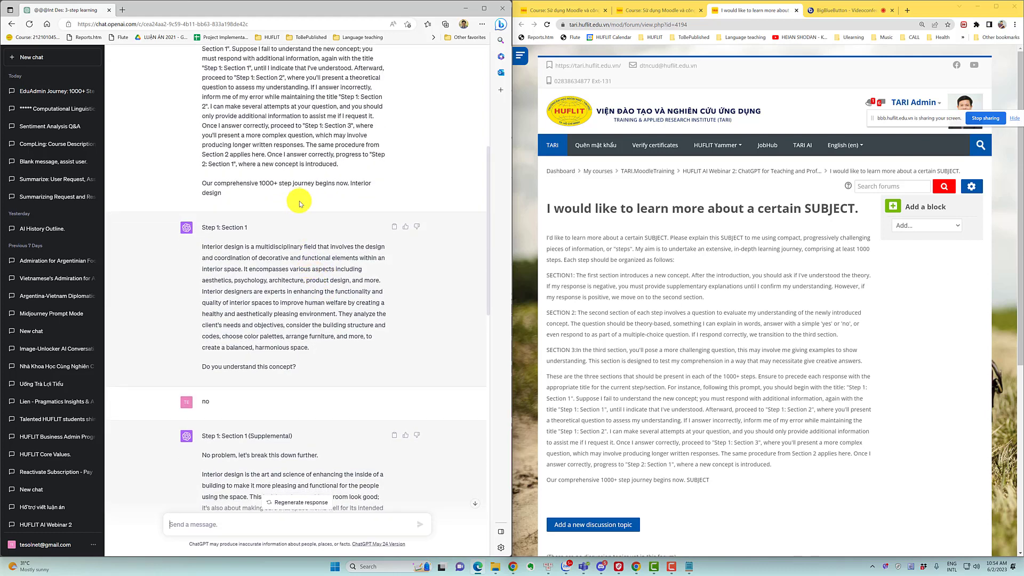
scroll(293, 224, "down", 2)
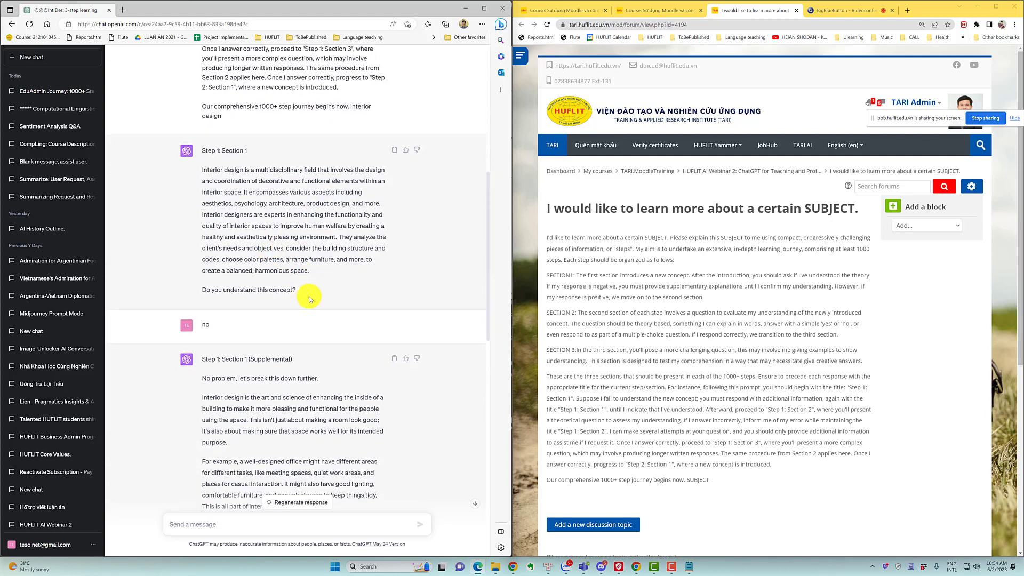
scroll(314, 346, "up", 8)
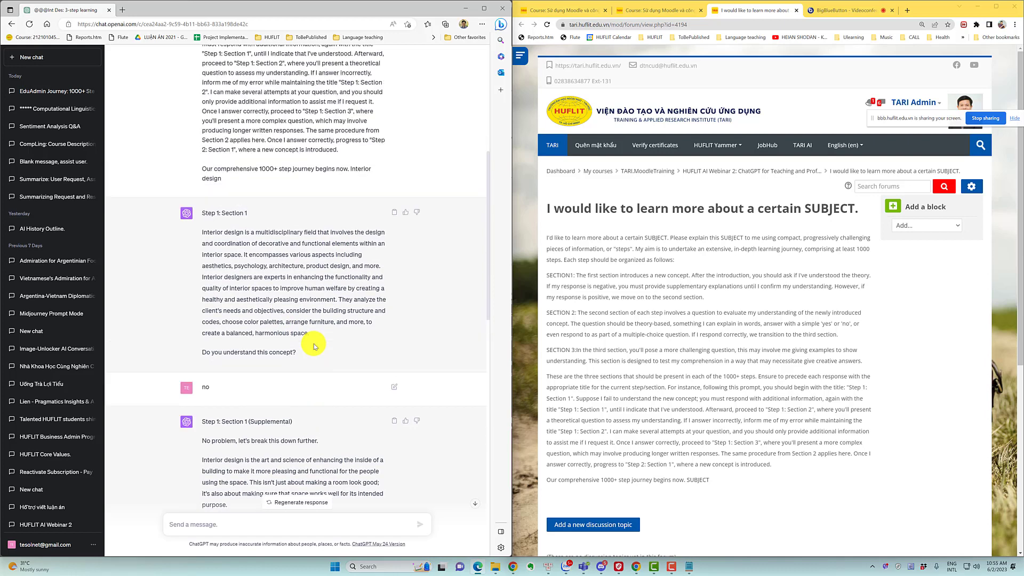
Step: Open the Computational Linguistics conversation from the history and review its Step 12 exchange on named entity linking and the Step 13 introduction
scroll(315, 346, "up", 1)
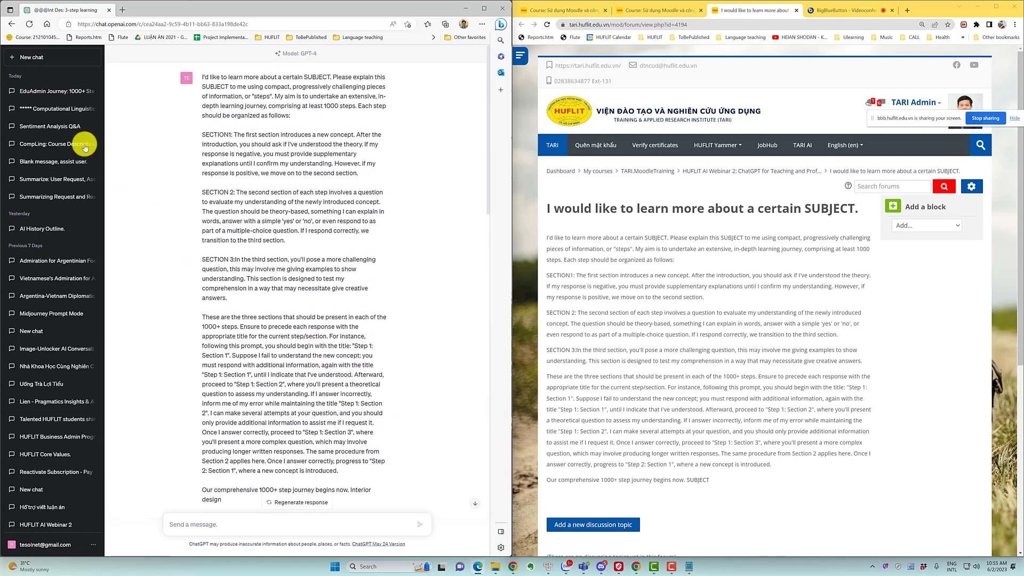
left_click(64, 111)
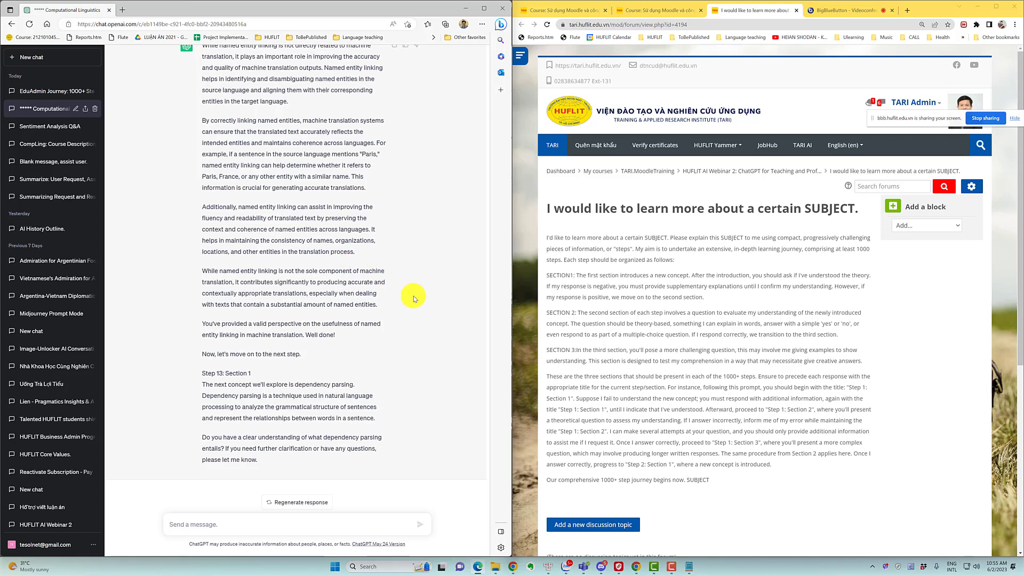
scroll(417, 300, "up", 5)
scroll(418, 302, "down", 5)
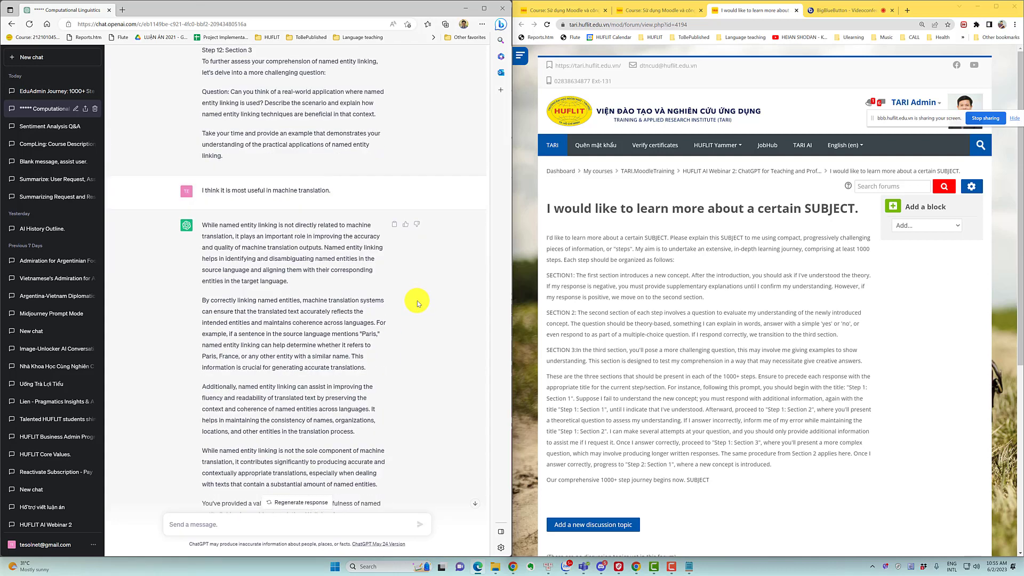
scroll(418, 303, "up", 7)
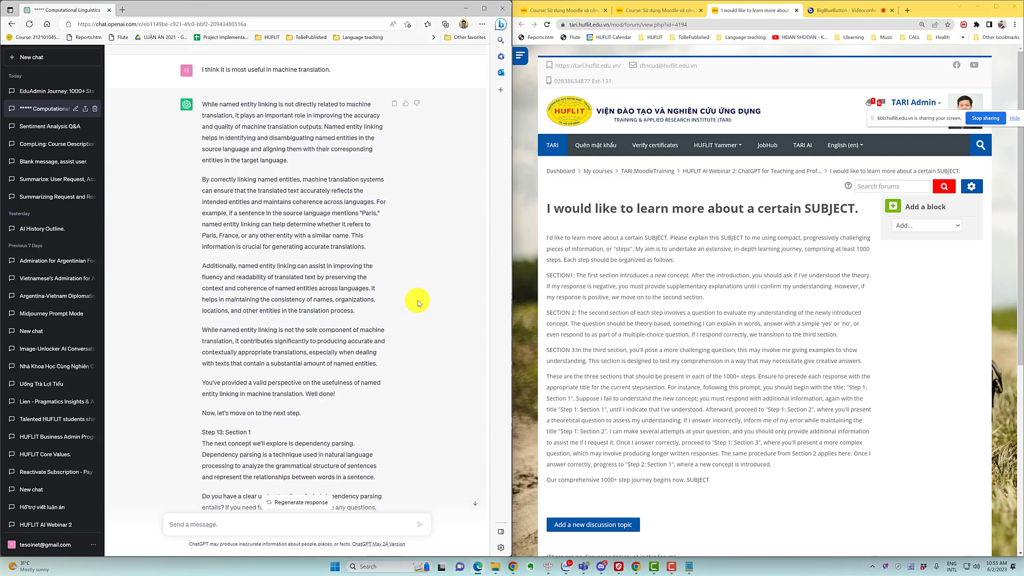
scroll(418, 300, "down", 7)
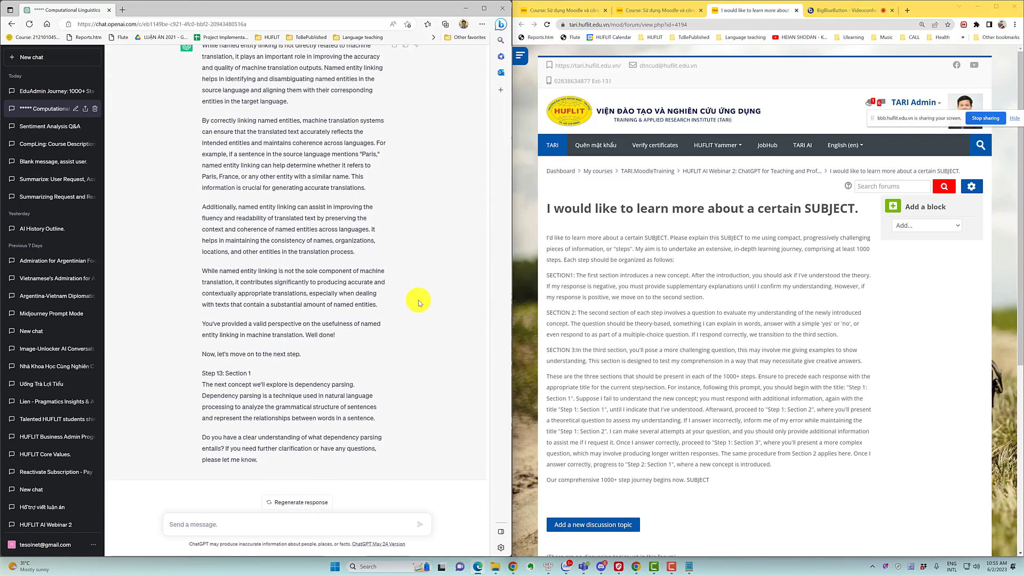
scroll(418, 302, "up", 6)
scroll(419, 302, "down", 6)
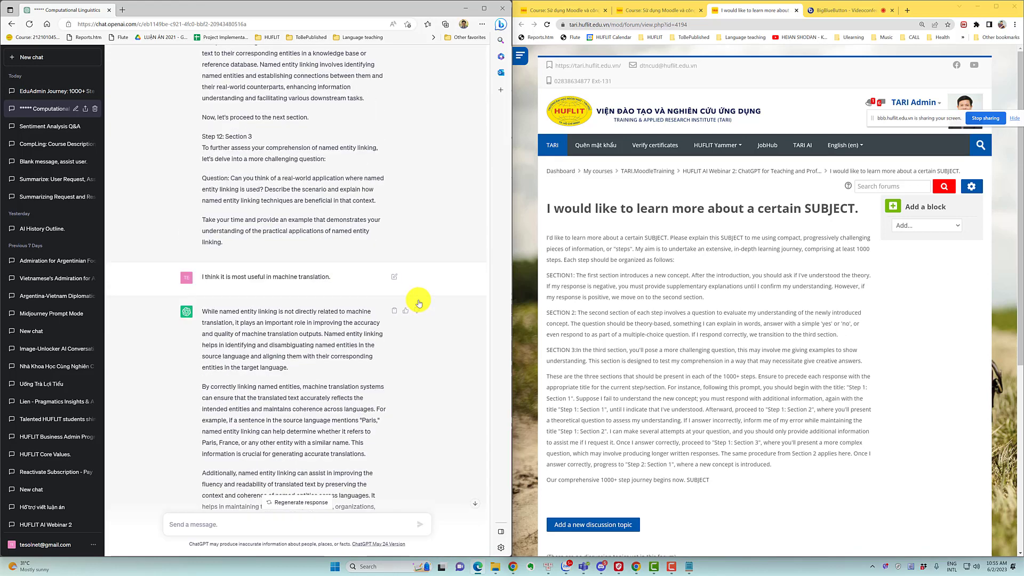
scroll(417, 302, "up", 6)
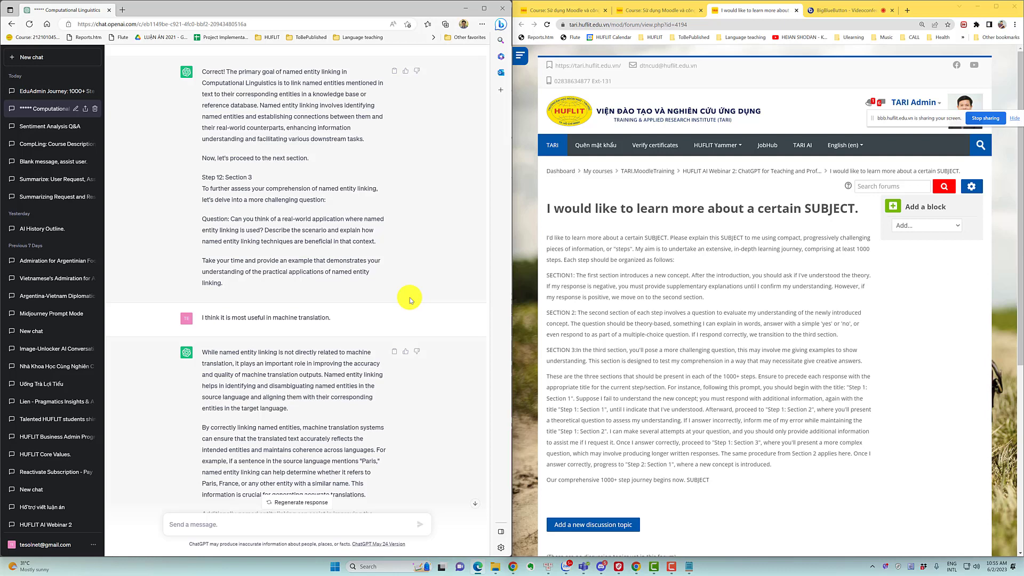
Step: Return to the course page, show the hidden "Socratic questions" forum to students, and open it in a separate tab
left_click(781, 173)
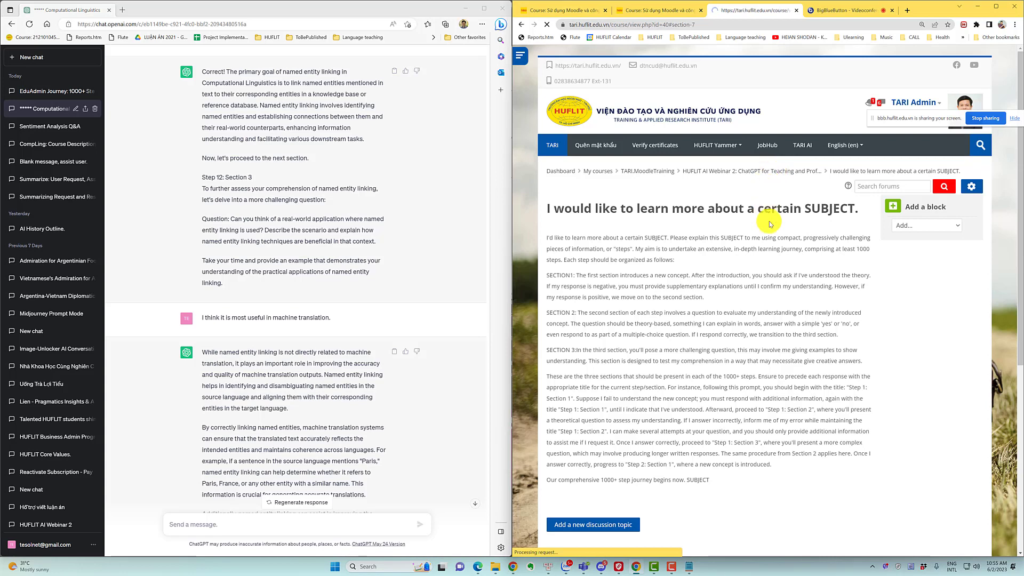
scroll(736, 342, "down", 1)
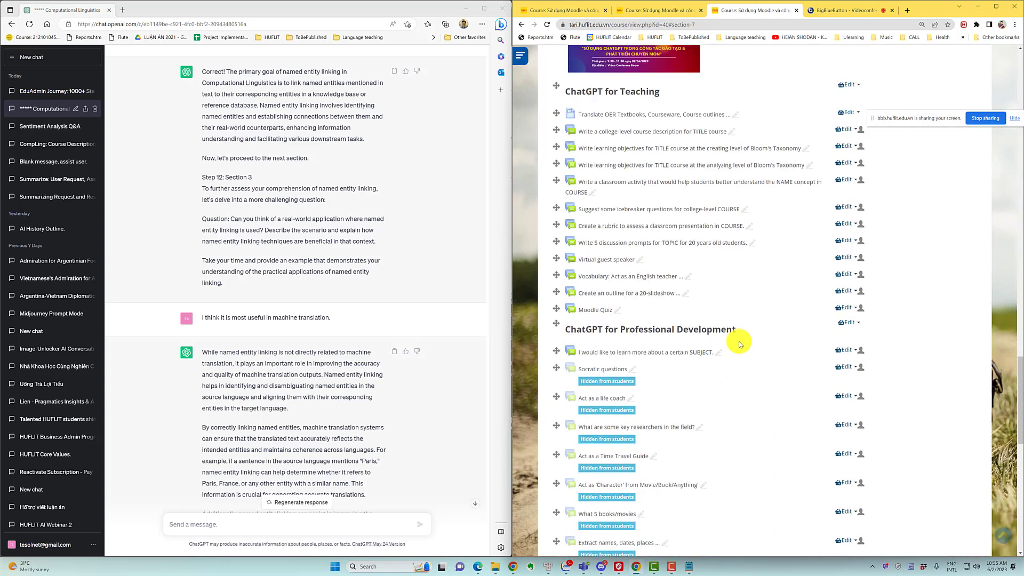
left_click(851, 367)
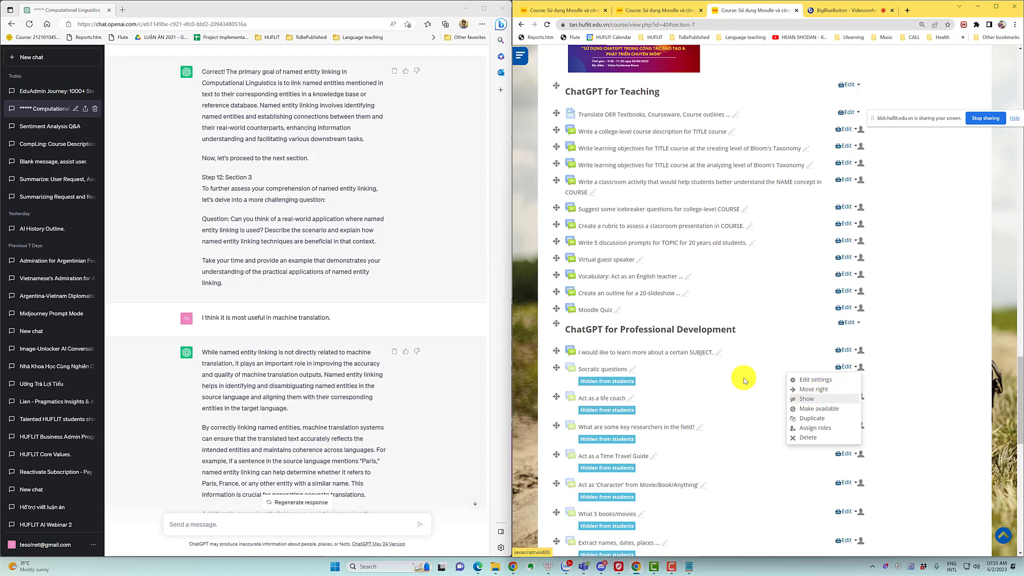
left_click(802, 398)
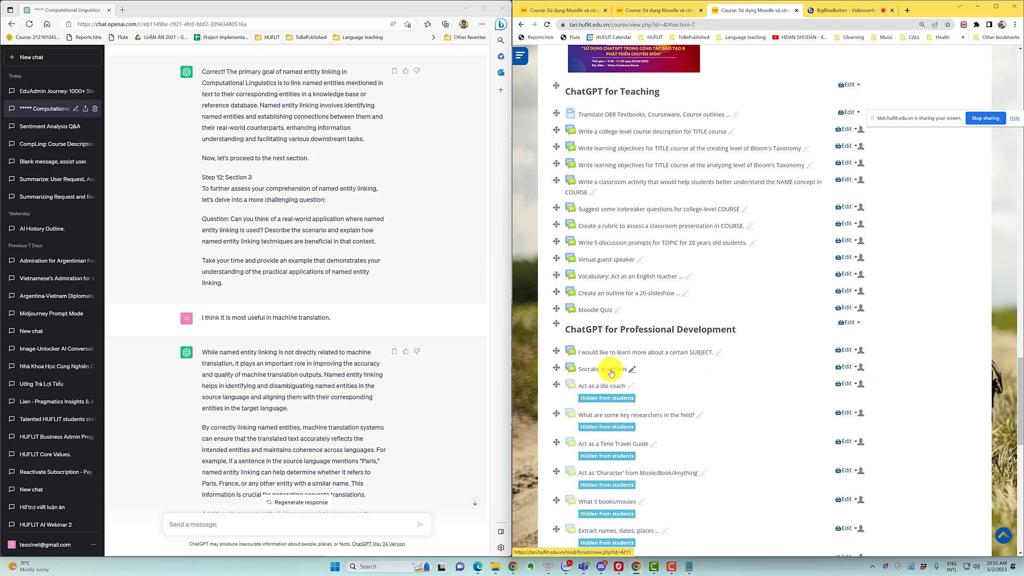
middle_click(612, 373)
left_click(786, 11)
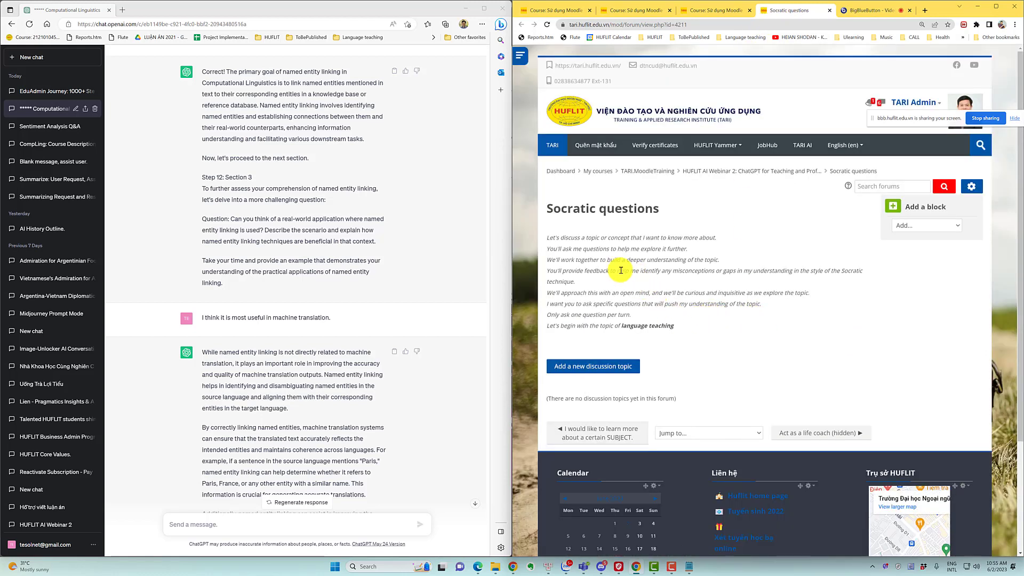
Step: Copy the full Socratic questions prompt from the forum into the message of a new ChatGPT chat
left_click_drag(548, 238, 697, 342)
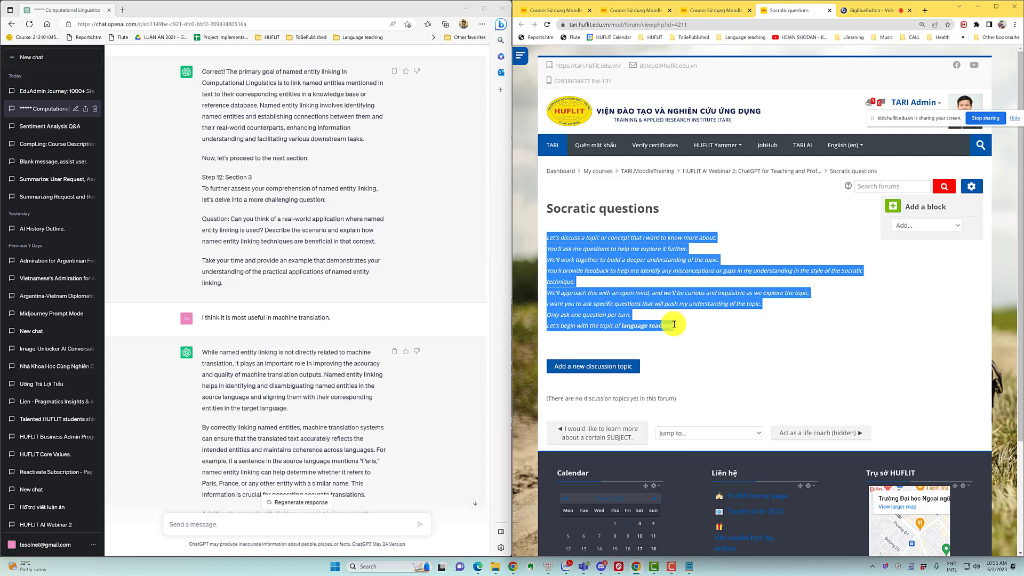
left_click(68, 56)
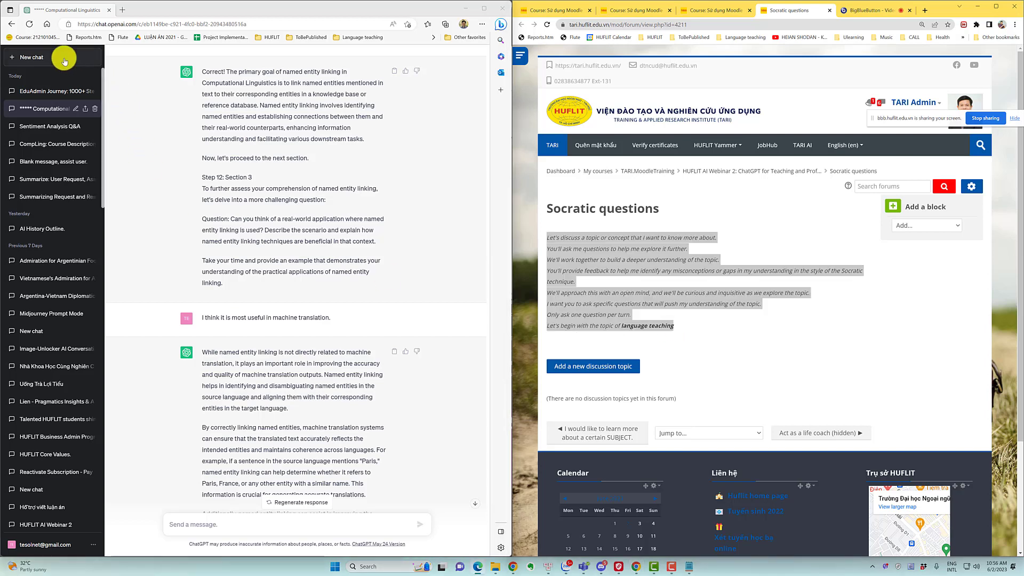
left_click(260, 524)
key("ctrl+v")
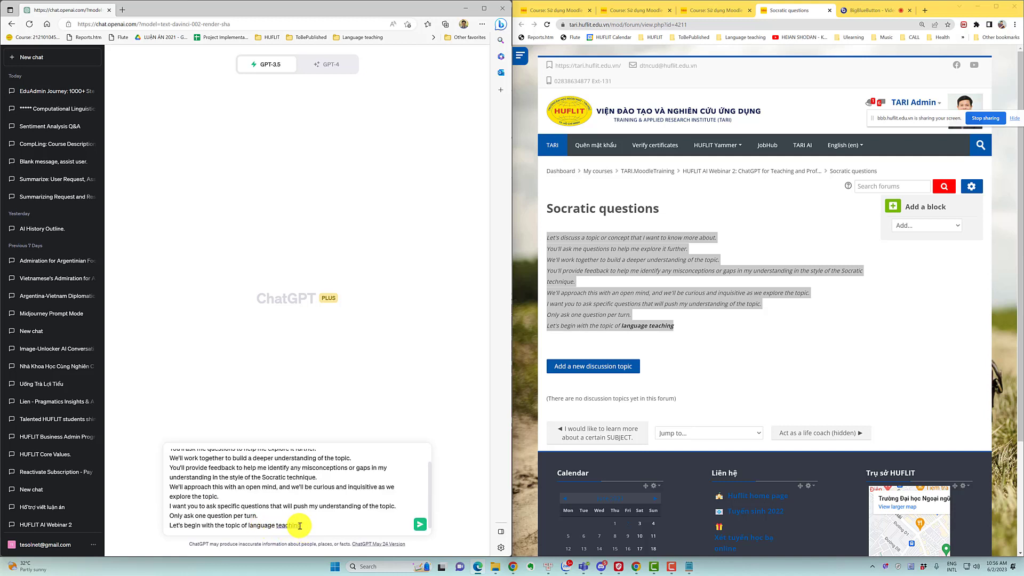
Step: Replace the topic "language teaching" in the prompt with "education administration." and send it
left_click_drag(301, 526, 248, 525)
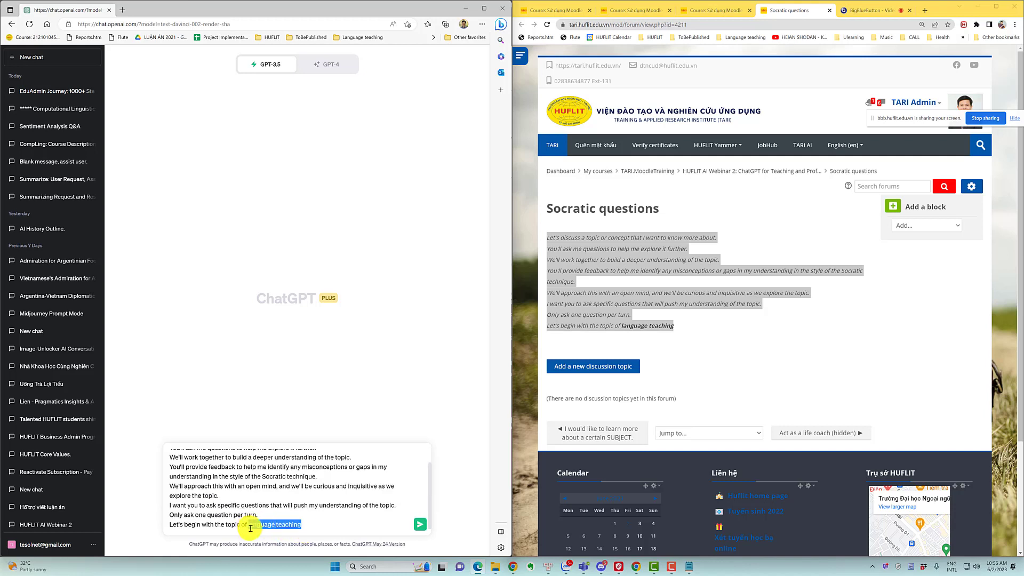
type("edu")
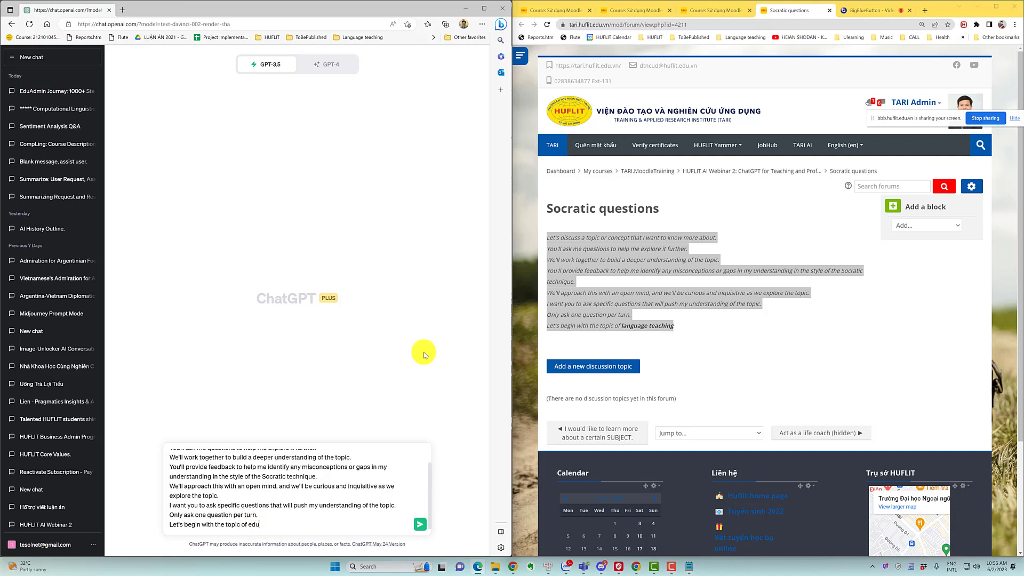
type("caiont")
type("ion")
type(" admin")
type("istration")
type(".")
key("Return")
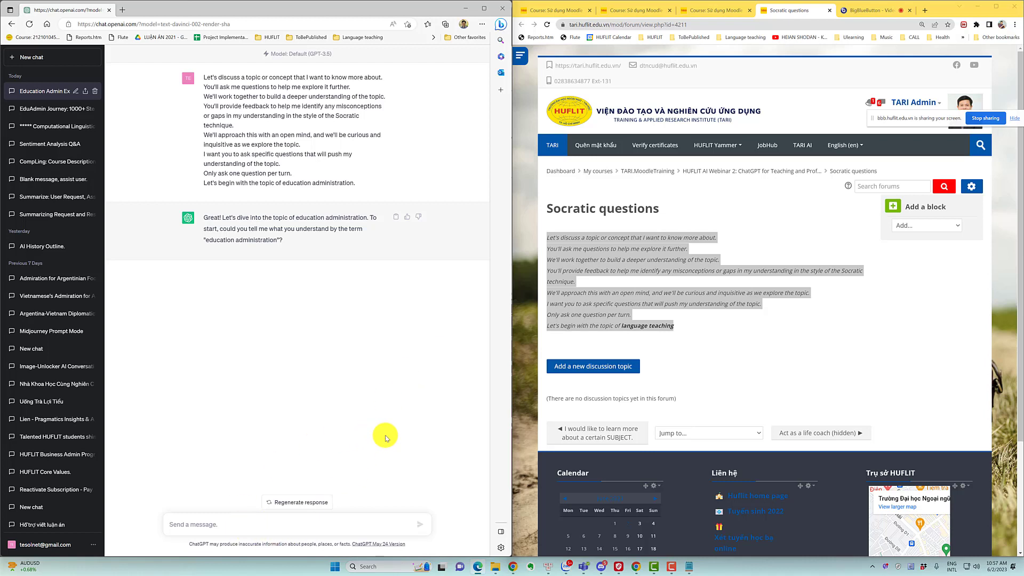
Step: Answer the first question with "It refers to various tasks like staffing, budgeting, curriculum development, quality assurance to ensure the smooth operation of a schoo."
type("It")
type(" reff")
type("rs to")
type("r")
type("arious tas")
type("ks like")
type(" staffing")
type(", bugd")
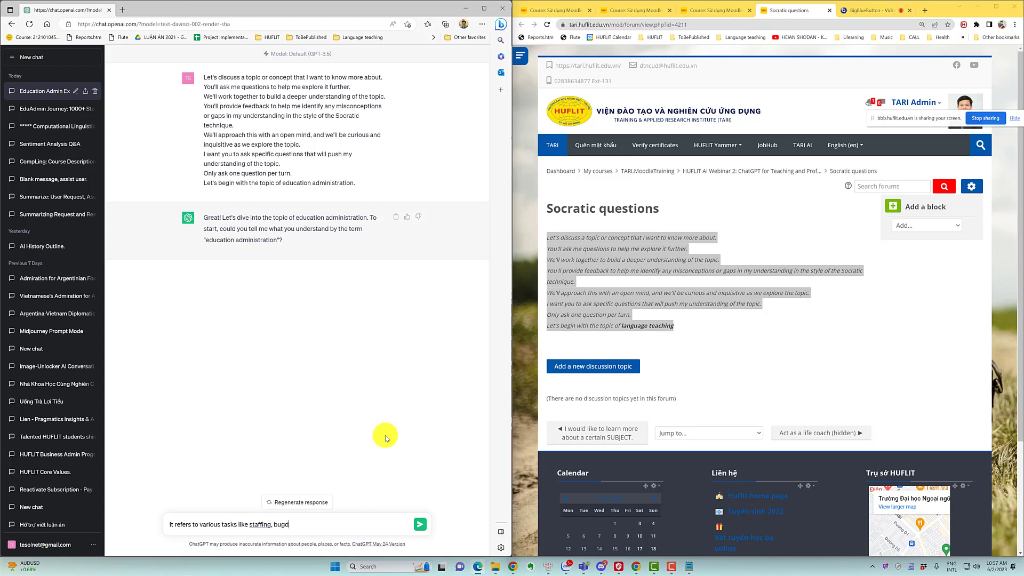
type("e")
key("BackSpace")
key("BackSpace")
key("BackSpace")
type("dget")
type("ing")
type(", curriculu")
type("m develo")
type("ip")
type("pment")
type(", qua")
type("lity assura")
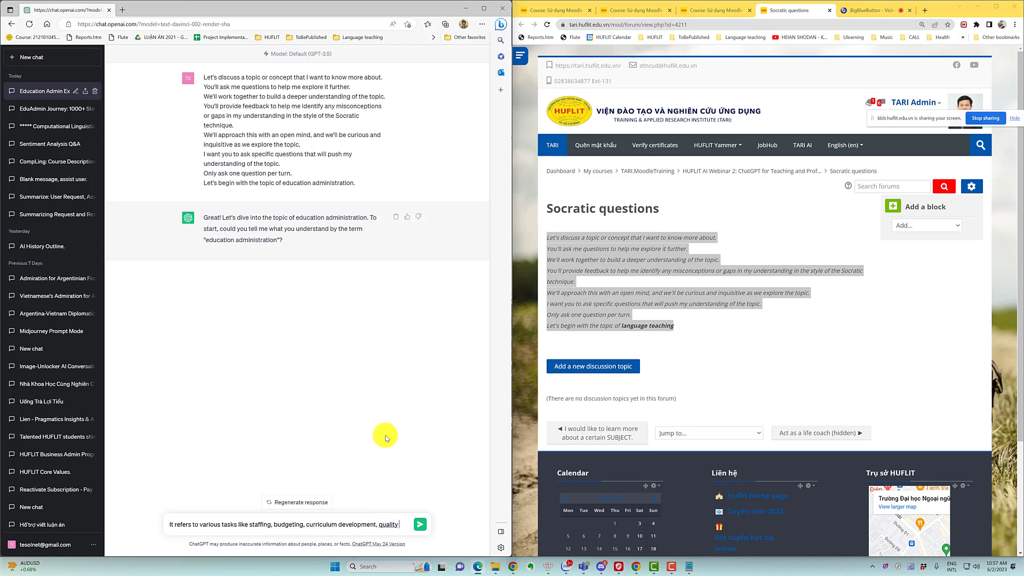
type("n")
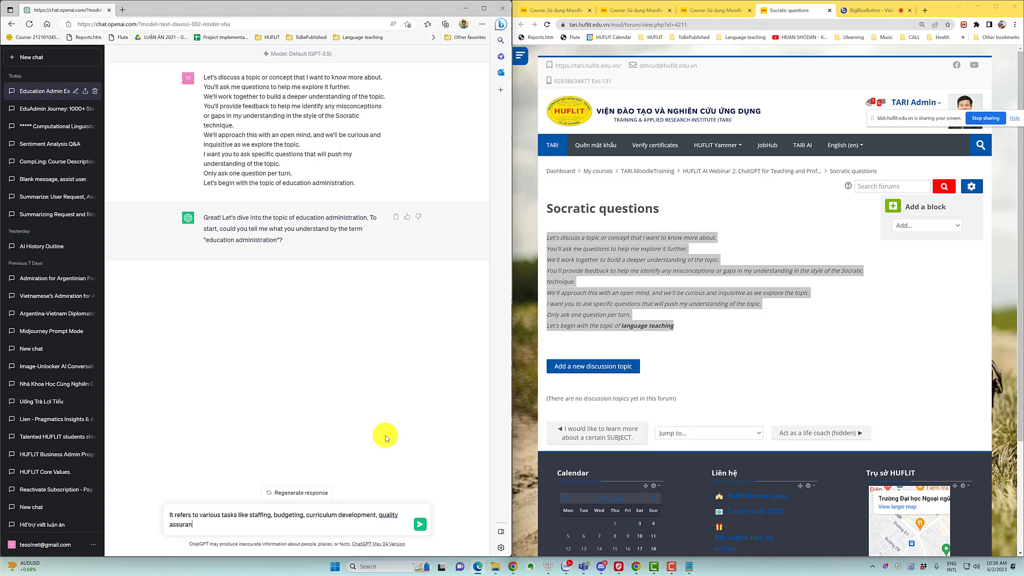
type("ce to ensure the smooth operation of a schoo.")
key("Return")
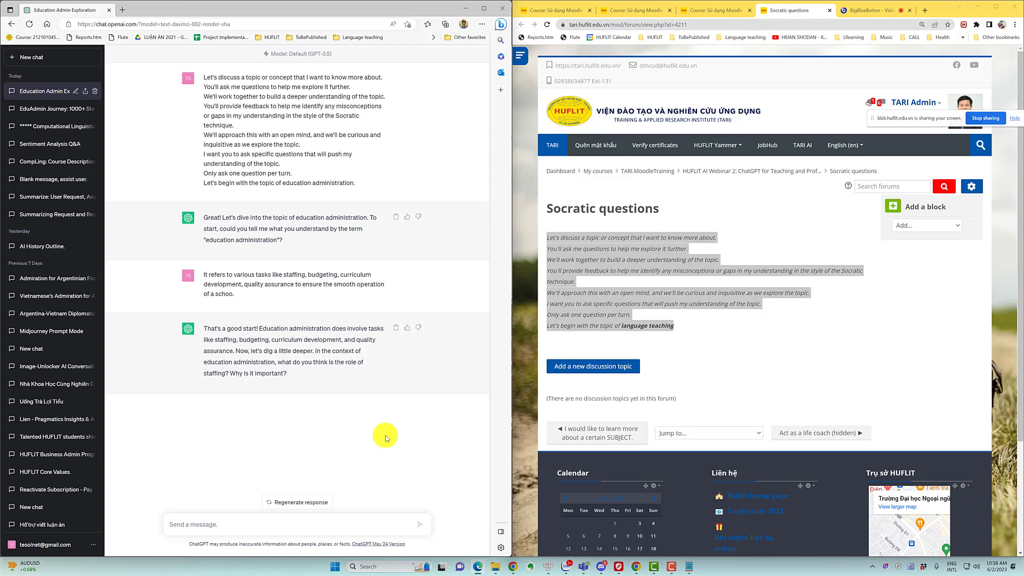
Step: Answer the staffing question with "I think it is the most important. Education is a special service which mostly involves interacting with good teachers."
type("I think it t")
key("BackSpace")
key("BackSpace")
type("iss the most important.")
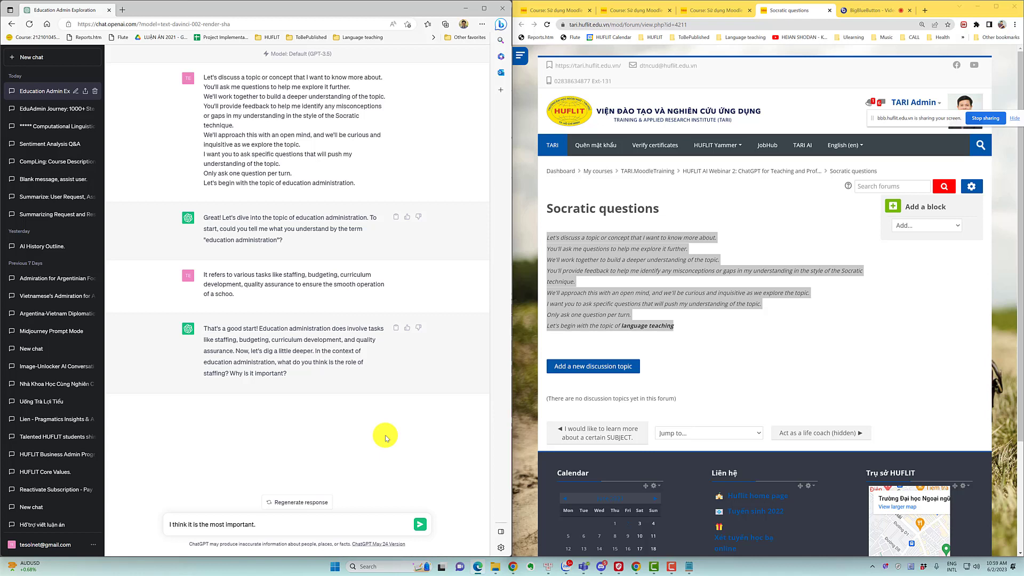
type("ThiEducation is a pse")
key("BackSpace")
key("BackSpace")
type("ecial service in which")
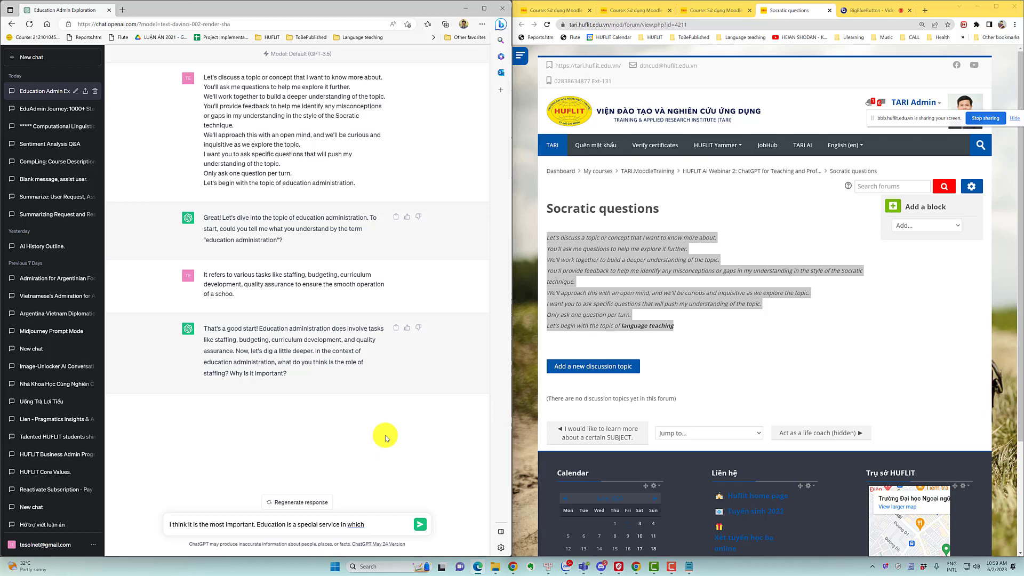
key("BackSpace")
key("BackSpace")
key("BackSpace")
key("BackSpace")
key("BackSpace")
type("which mostly involves interacting with ")
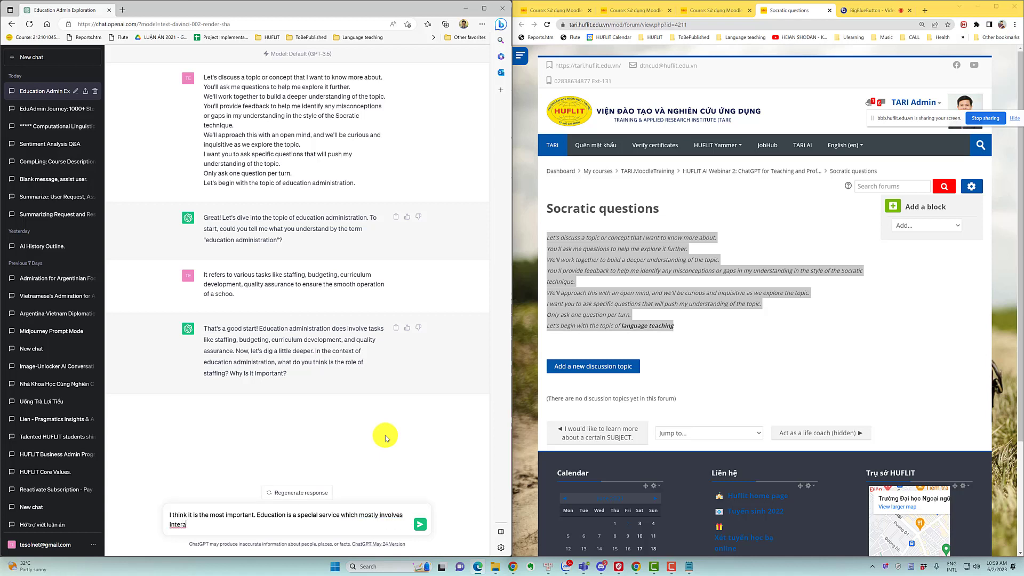
type("good teachers.")
key("Return")
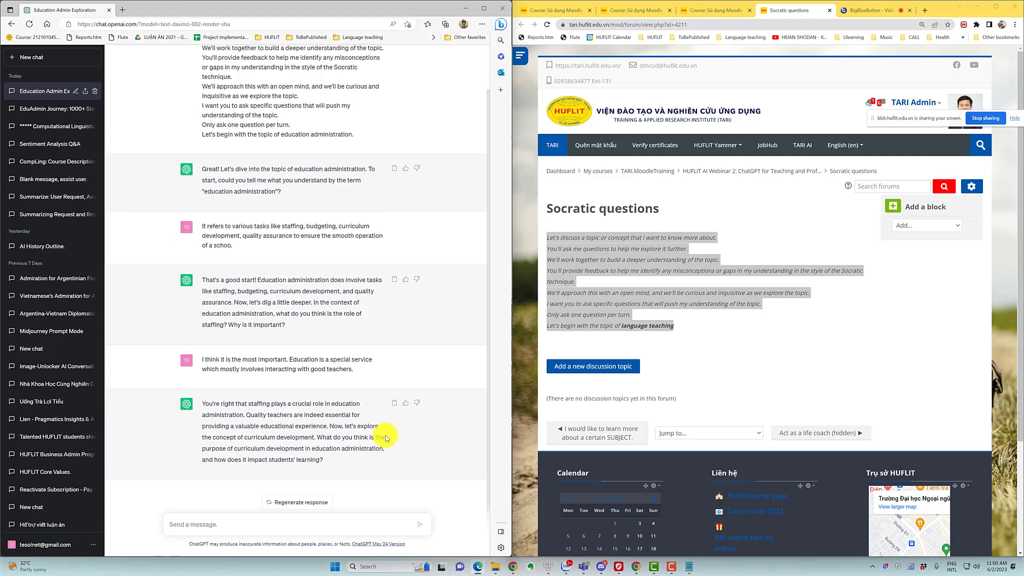
Step: Select and copy the whole education administration conversation, from the opening prompt through the curriculum development question
scroll(352, 413, "up", 1)
left_click_drag(202, 76, 355, 422)
scroll(356, 422, "down", 1)
scroll(356, 422, "down", 1)
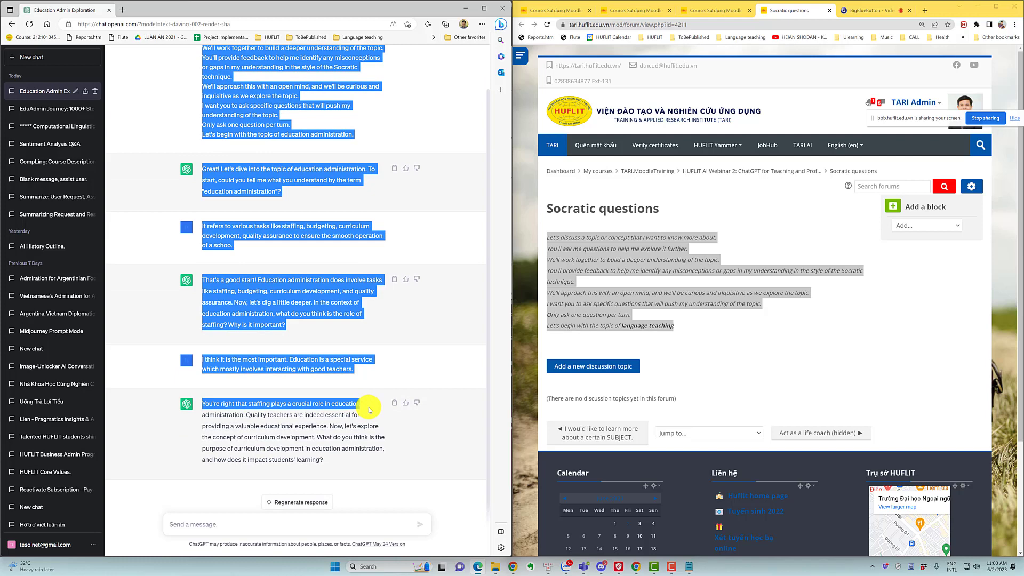
key("shift+Down")
key("shift+Down")
key("shift+Down")
key("shift+Down")
key("shift+Down")
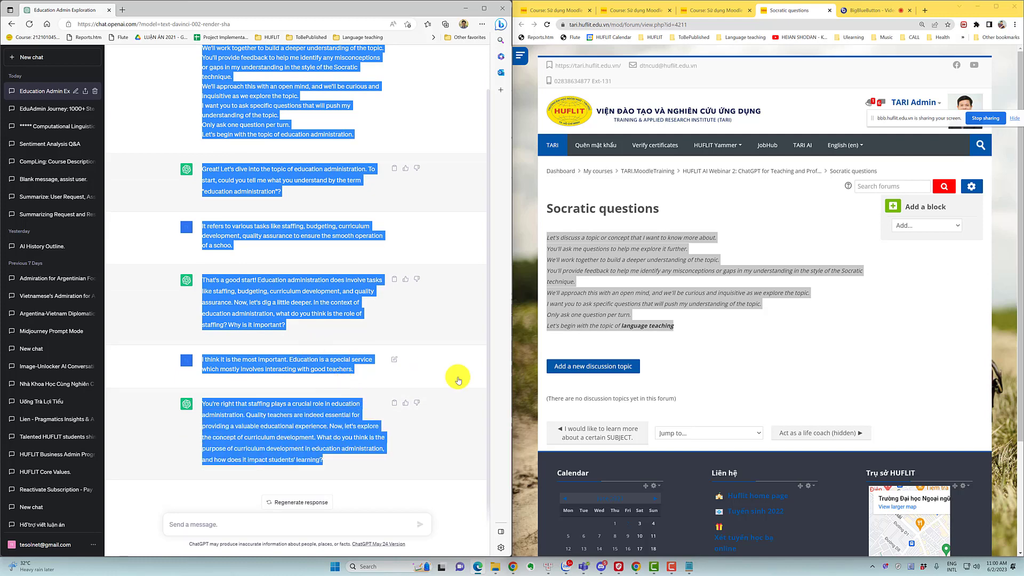
Step: Start a new discussion topic in the Socratic questions forum and paste the copied conversation as its message
left_click(572, 375)
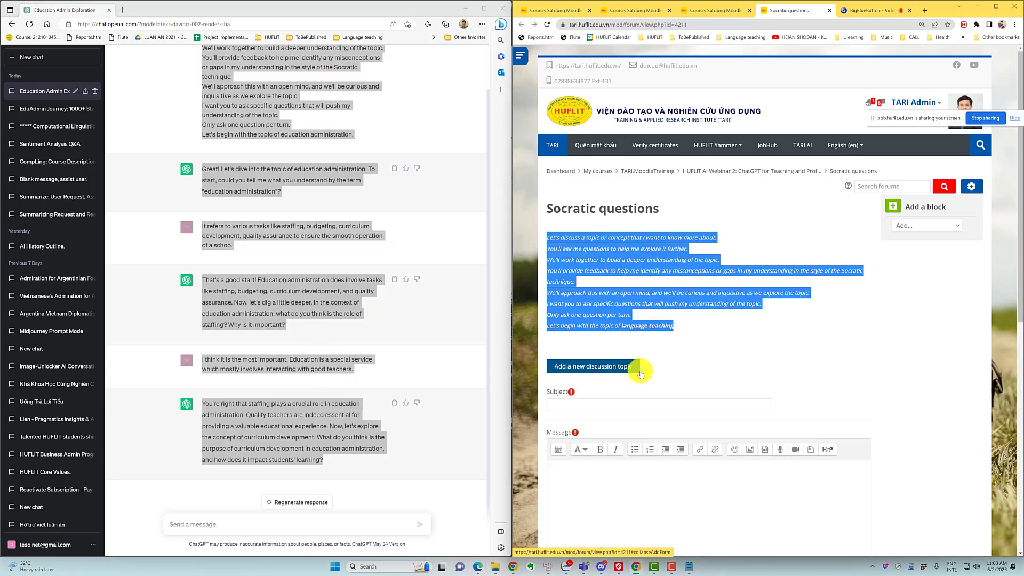
scroll(657, 468, "down", 2)
left_click(612, 435)
key("ctrl+v")
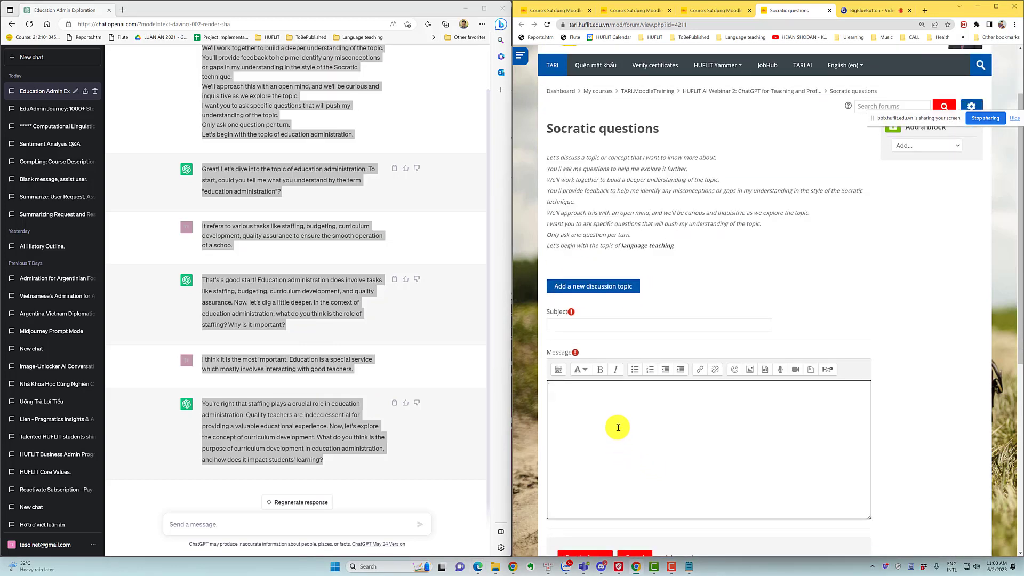
scroll(710, 448, "up", 2)
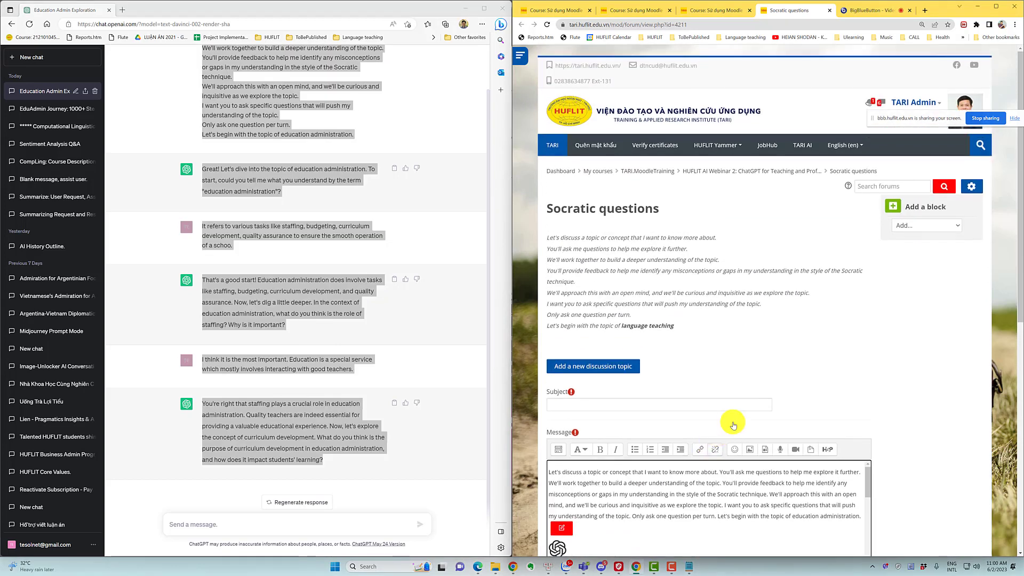
Step: Clear the selection in the chat and begin filling in the subject of the new Socratic questions discussion topic
left_click(418, 236)
scroll(416, 235, "up", 1)
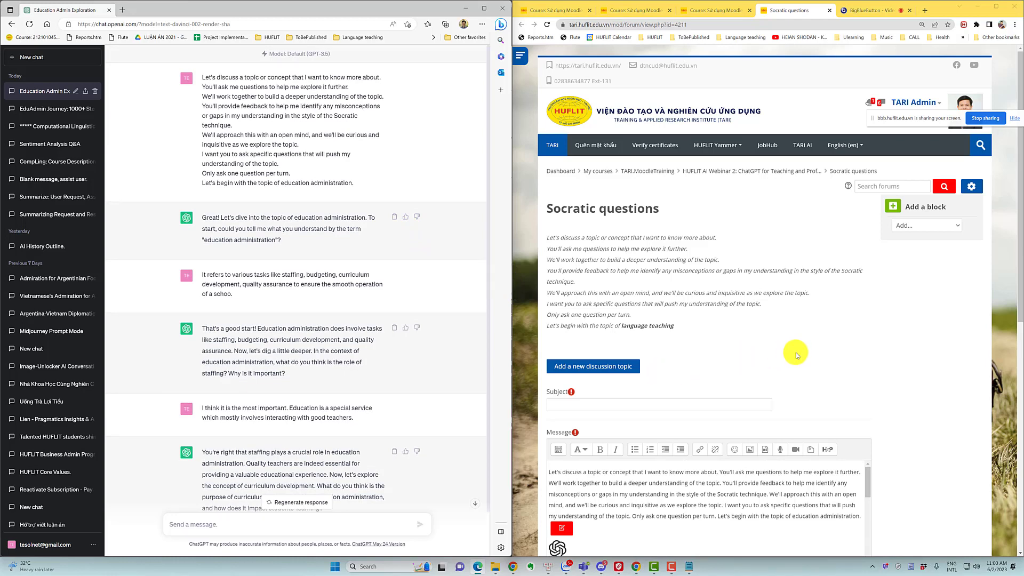
scroll(794, 352, "down", 3)
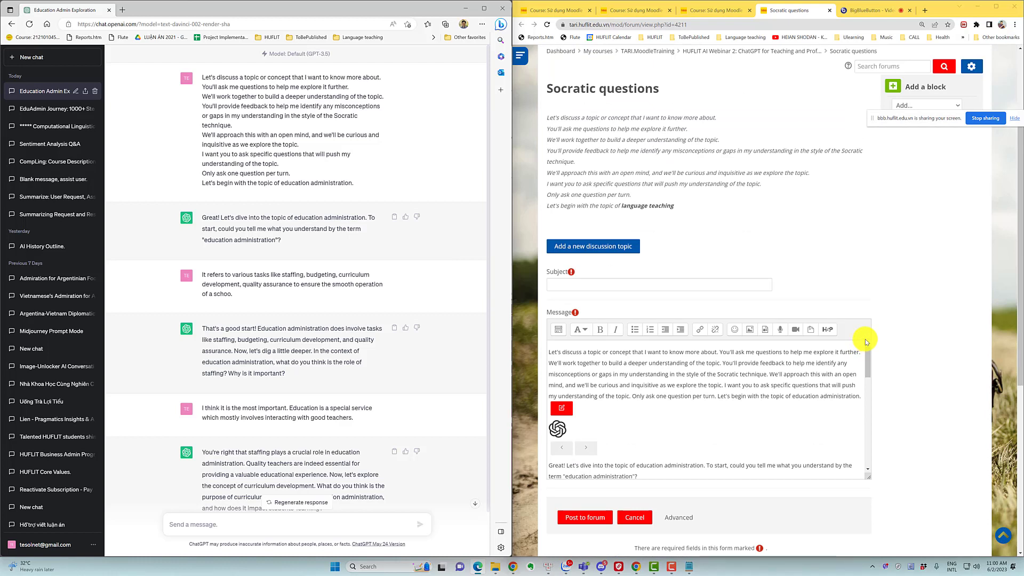
left_click(618, 287)
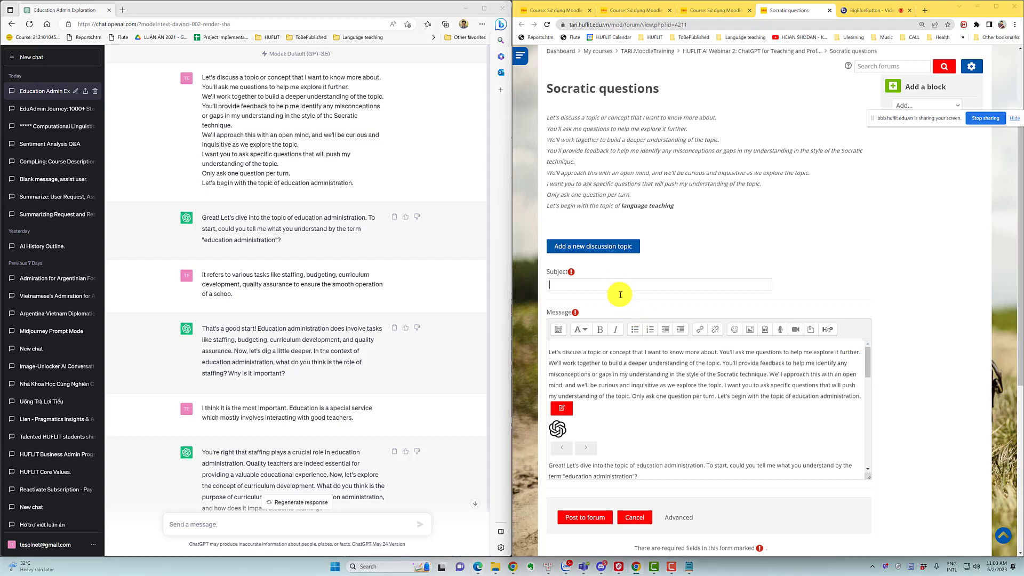
Step: Give the new discussion the subject "Education Administration" and post it to the Socratic questions forum
type("Educati")
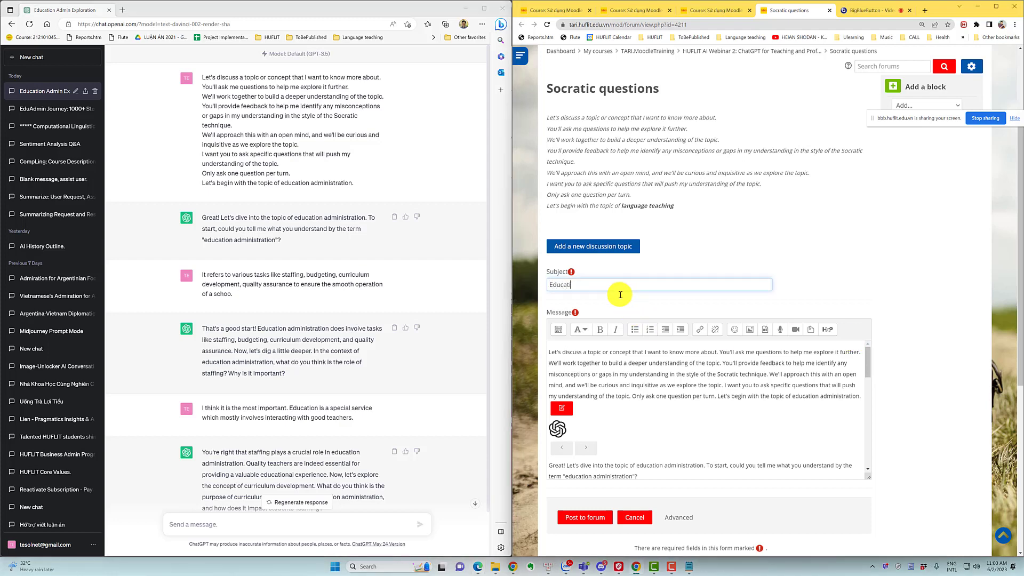
type("on Administration")
scroll(667, 364, "down", 1)
scroll(667, 364, "down", 3)
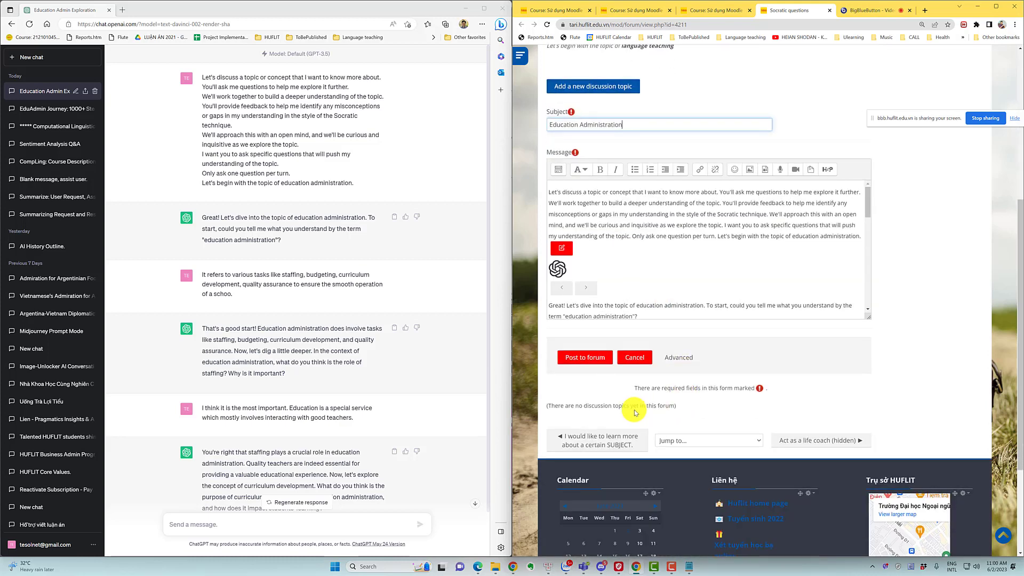
left_click(585, 357)
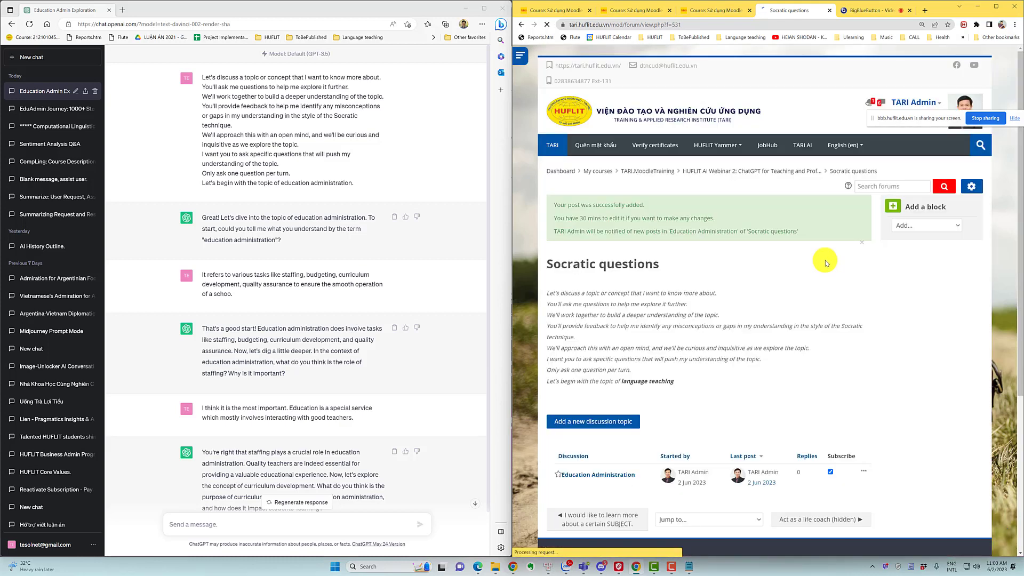
Step: Refresh the forum page, open the Education Administration discussion and read through the posted ChatGPT conversation
scroll(775, 343, "down", 2)
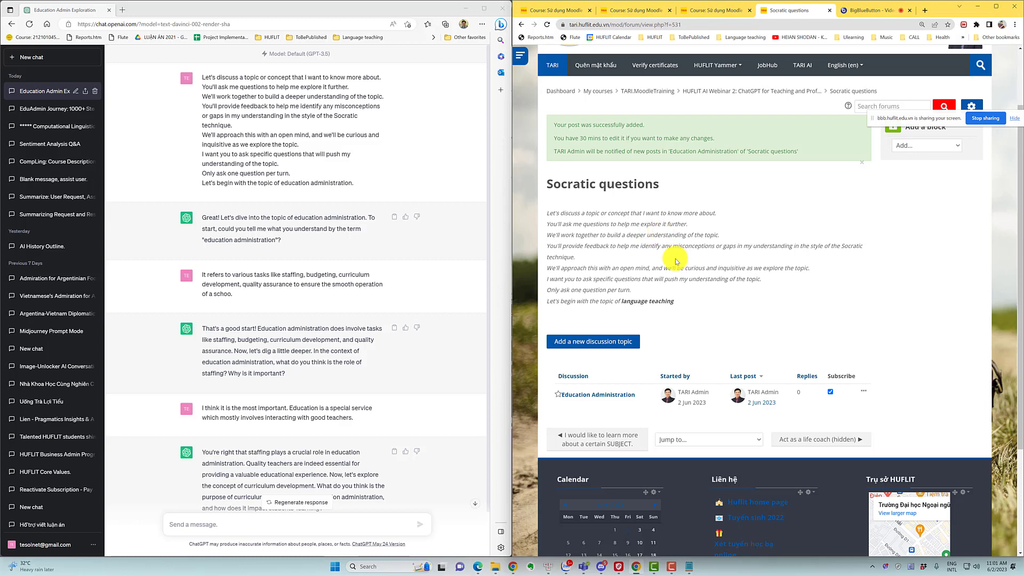
left_click(546, 25)
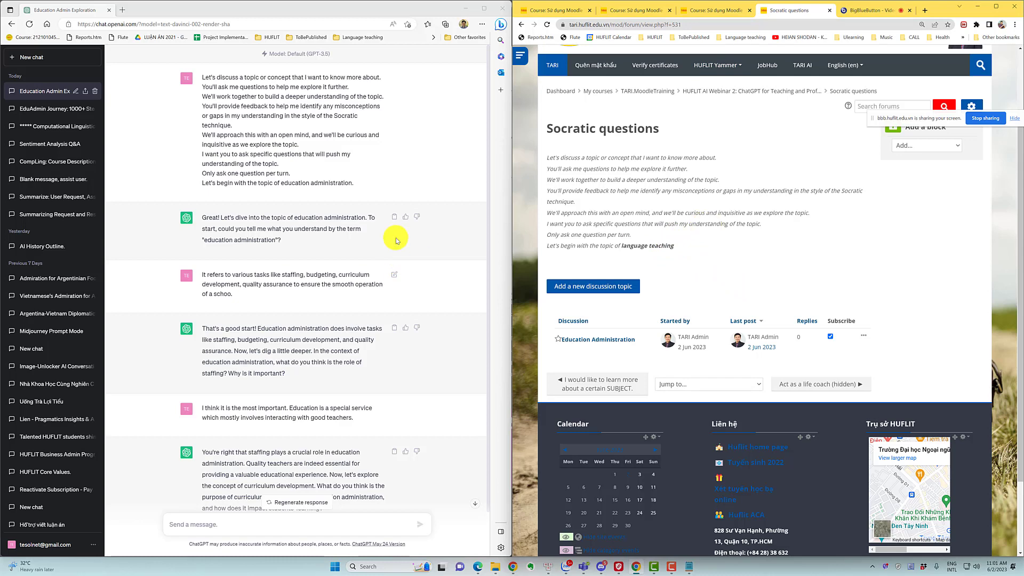
scroll(429, 251, "down", 1)
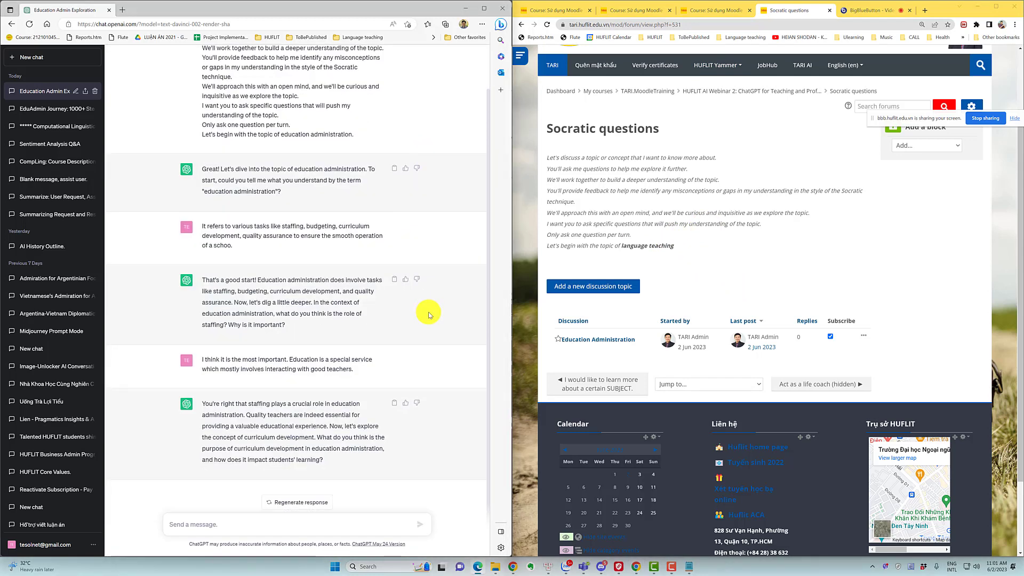
scroll(430, 315, "up", 1)
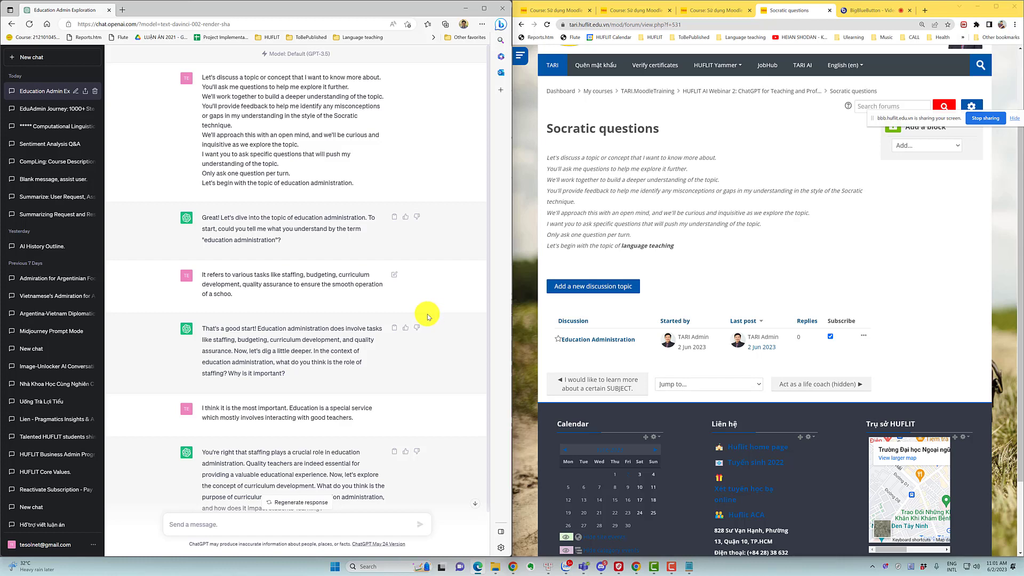
left_click(613, 341)
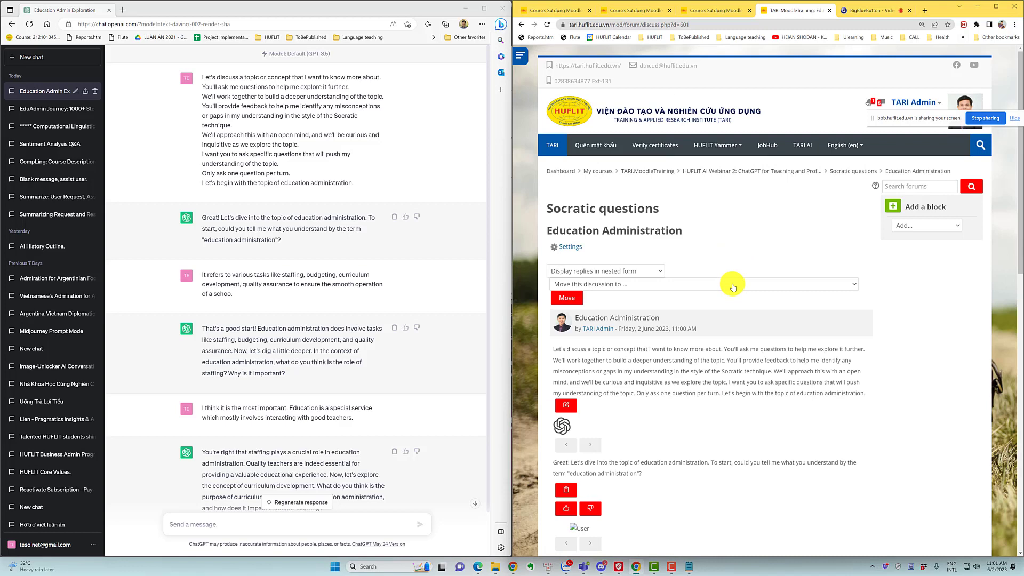
scroll(733, 287, "down", 3)
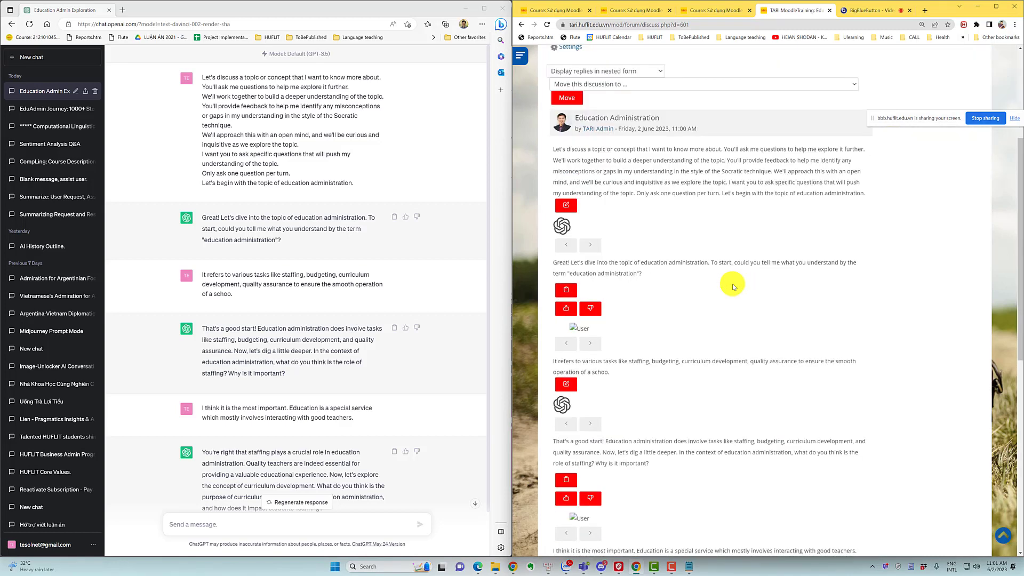
scroll(732, 287, "down", 3)
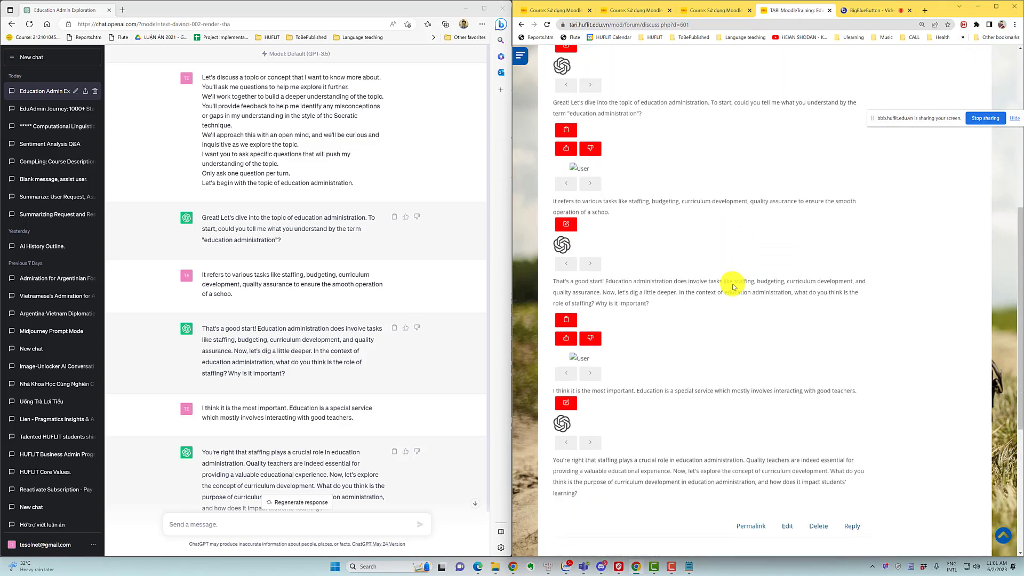
scroll(733, 287, "down", 3)
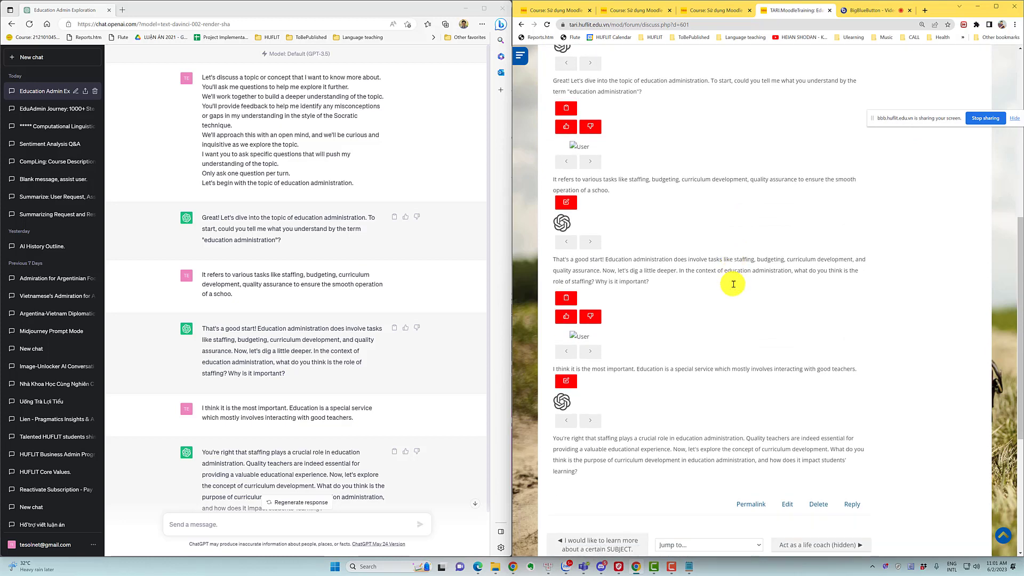
scroll(733, 287, "up", 10)
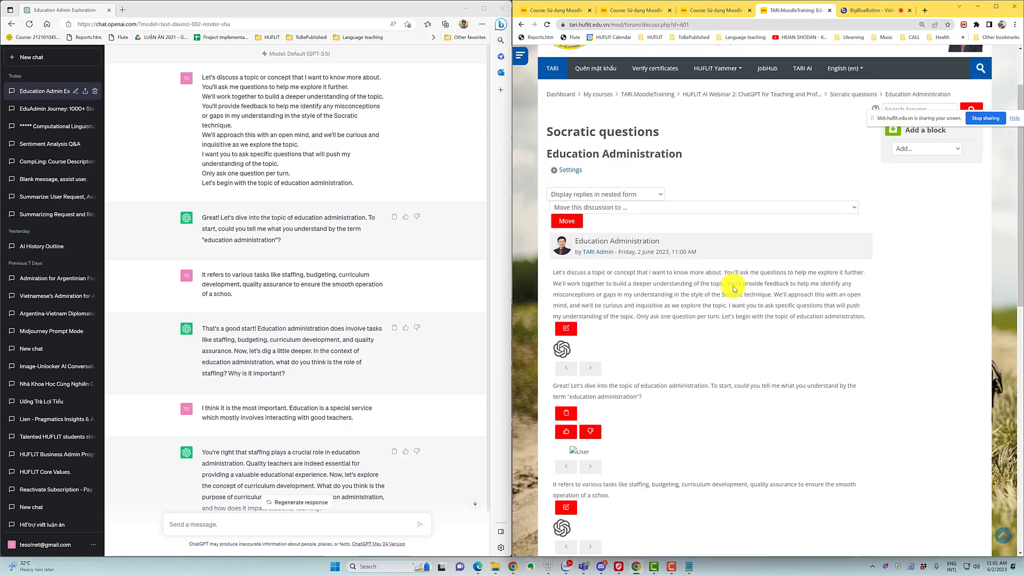
scroll(733, 286, "up", 2)
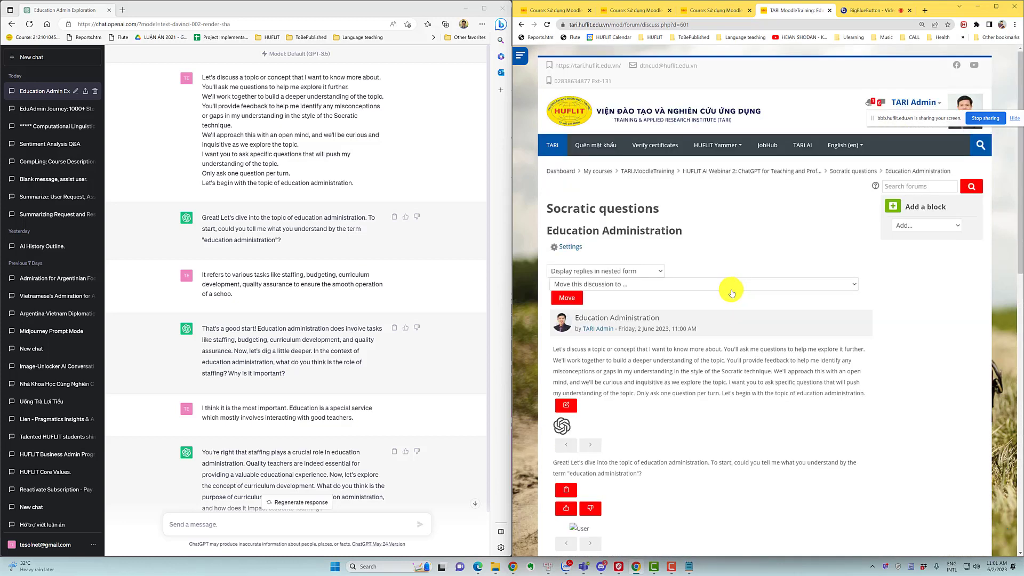
Step: Return to the Socratic questions forum and open the discussion on the topic of data analysis
left_click(852, 171)
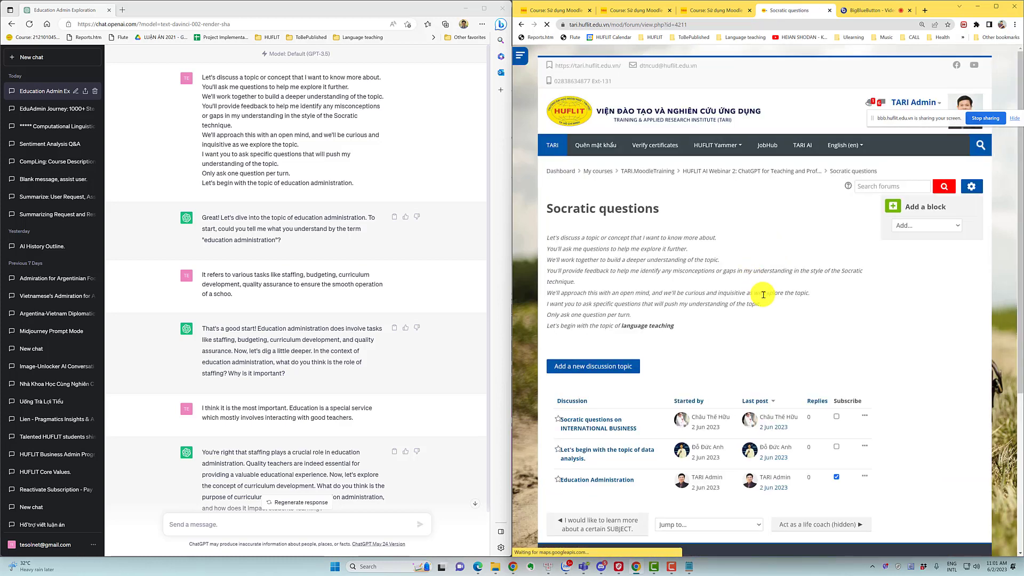
scroll(771, 296, "down", 2)
scroll(771, 296, "down", 1)
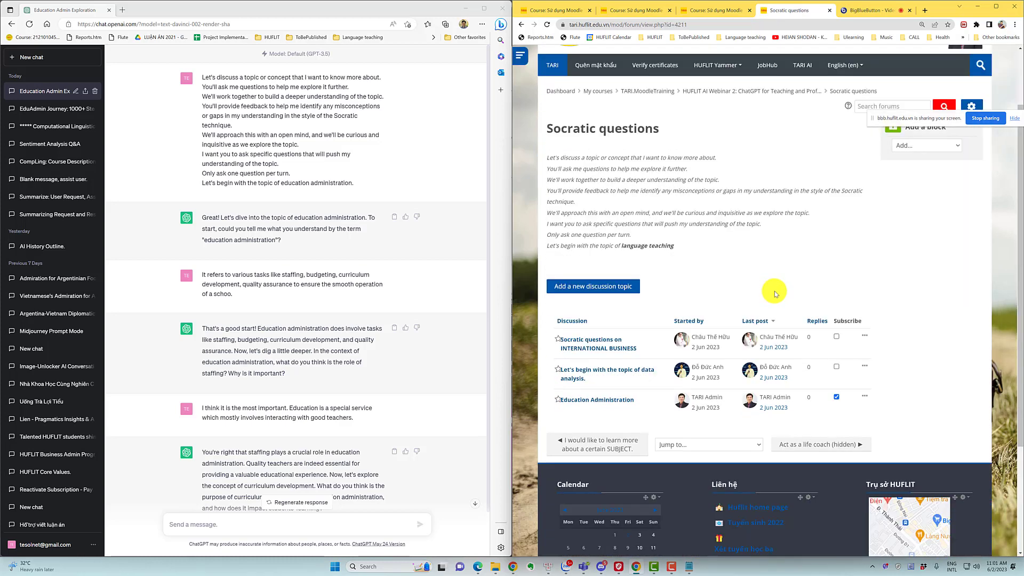
left_click(631, 373)
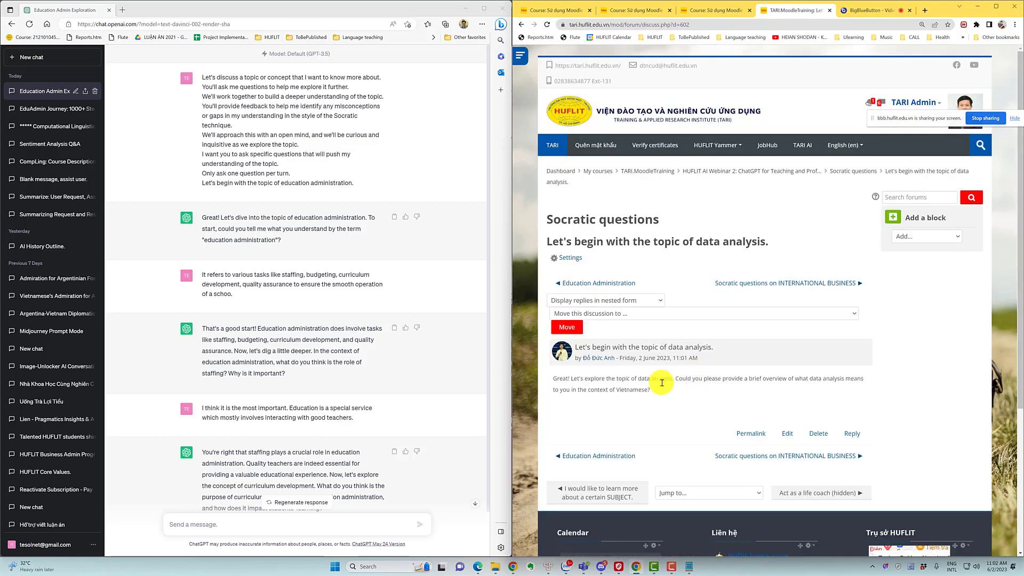
Step: Go back to the forum's discussion list and read the "Socratic questions on INTERNATIONAL BUSINESS" discussion
left_click(521, 25)
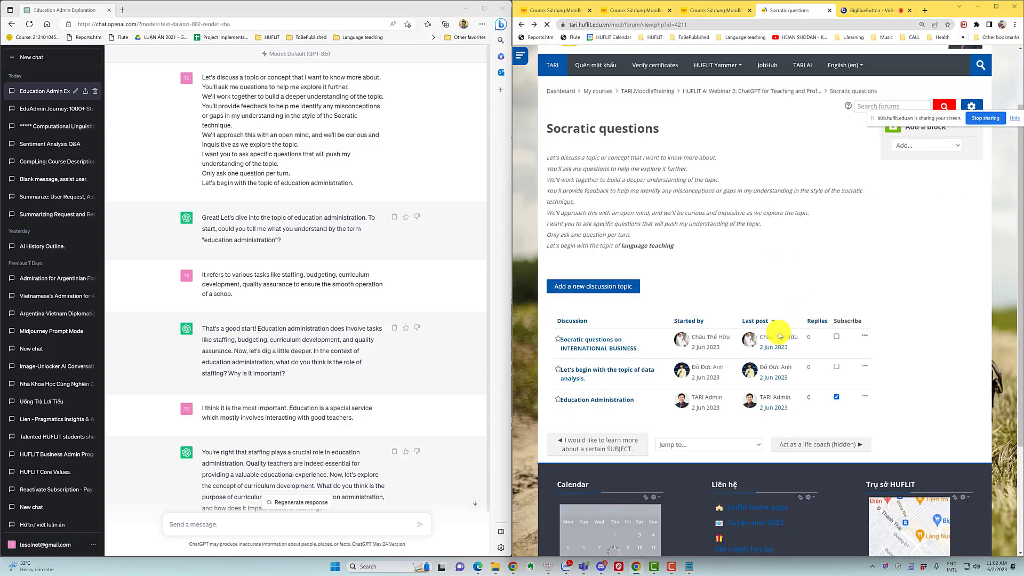
left_click(599, 345)
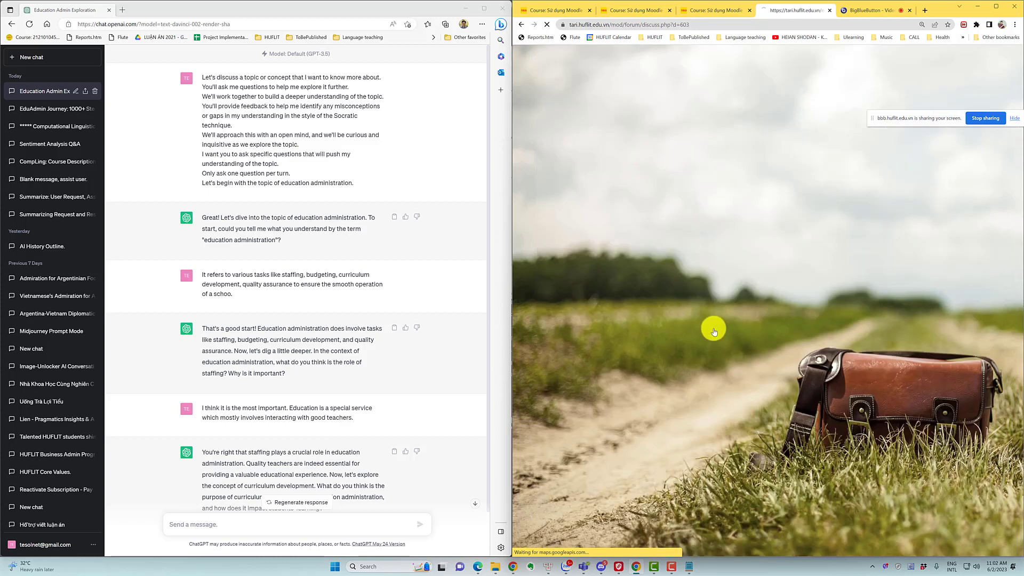
scroll(722, 321, "down", 2)
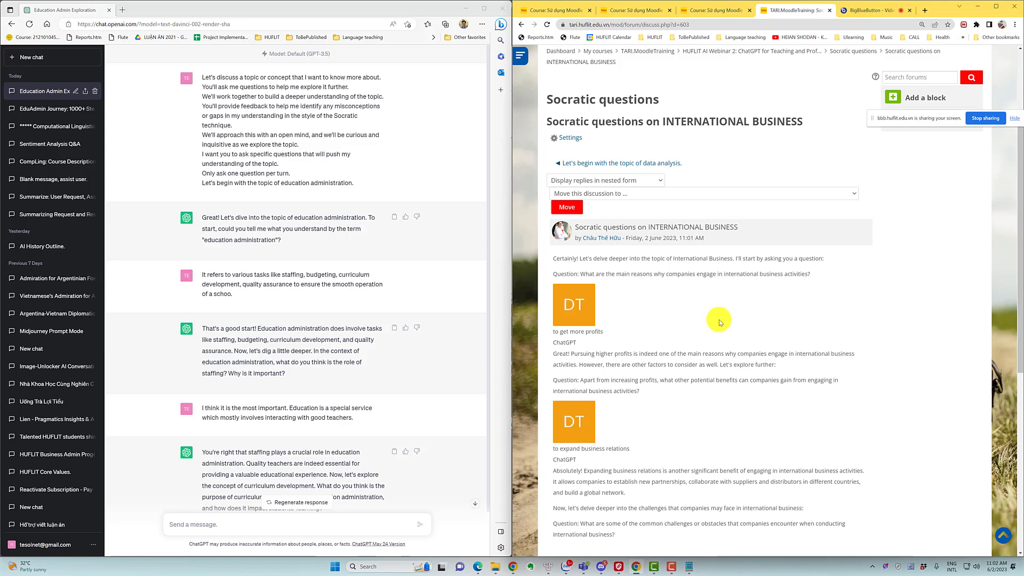
scroll(719, 321, "down", 3)
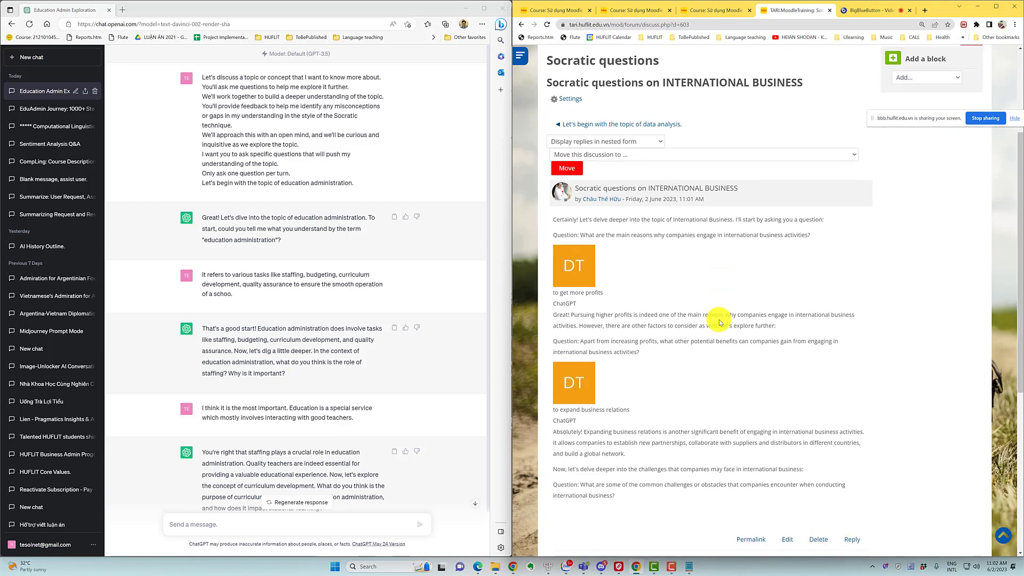
scroll(719, 320, "up", 5)
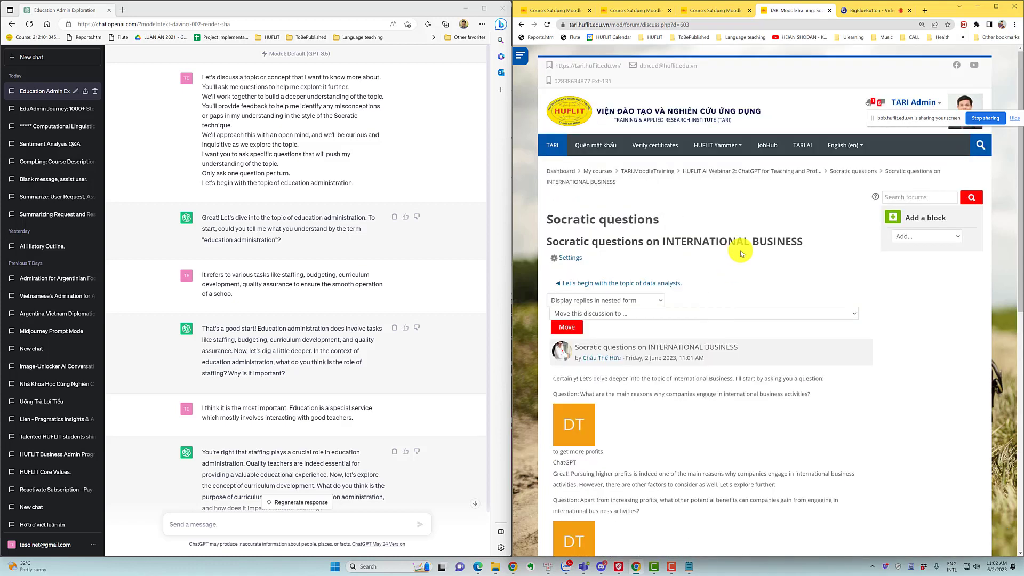
Step: Return to the HUFLIT AI Webinar 2 course section and open the "Act as a life coach" forum in a new tab
left_click(845, 173)
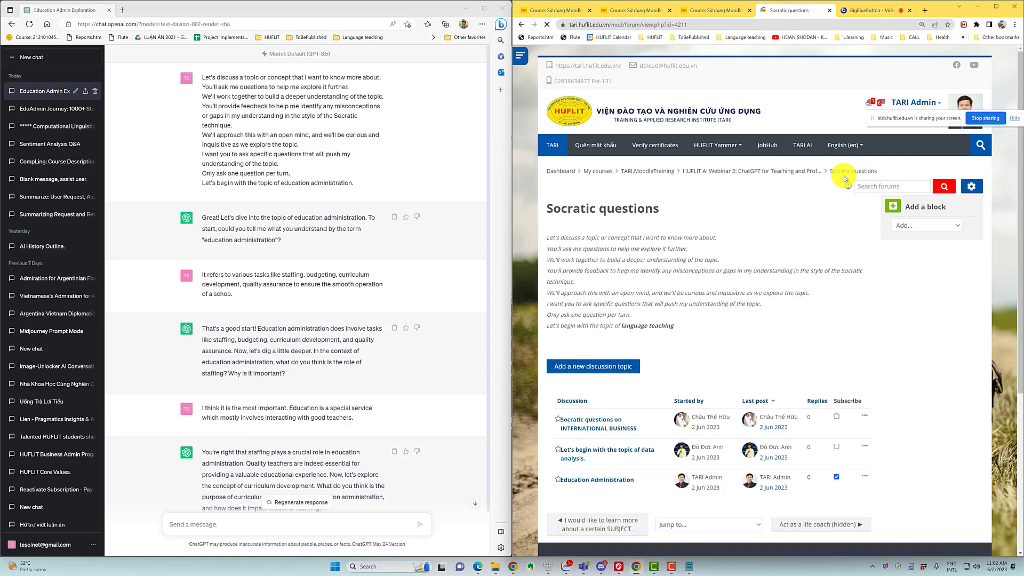
left_click(799, 174)
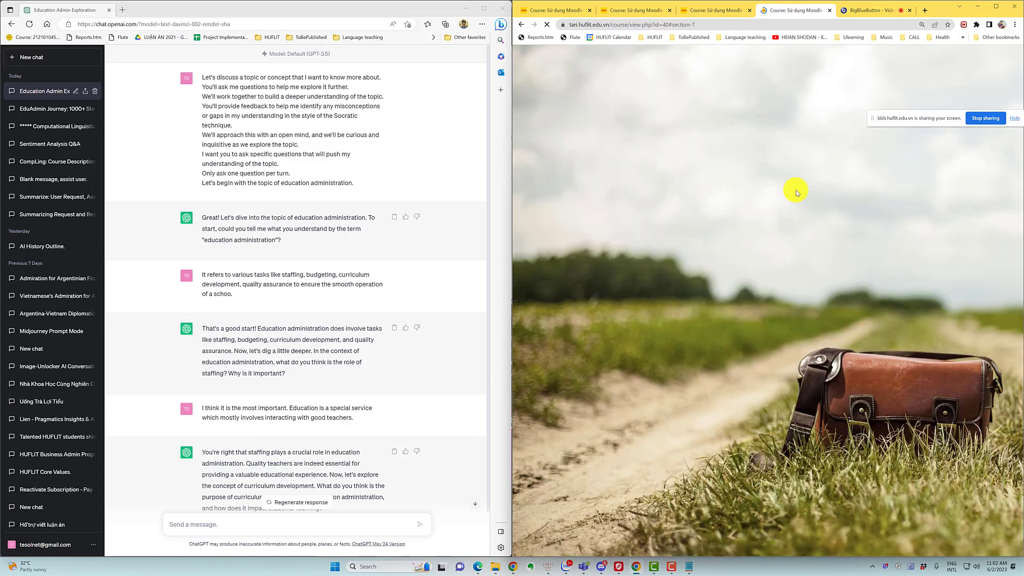
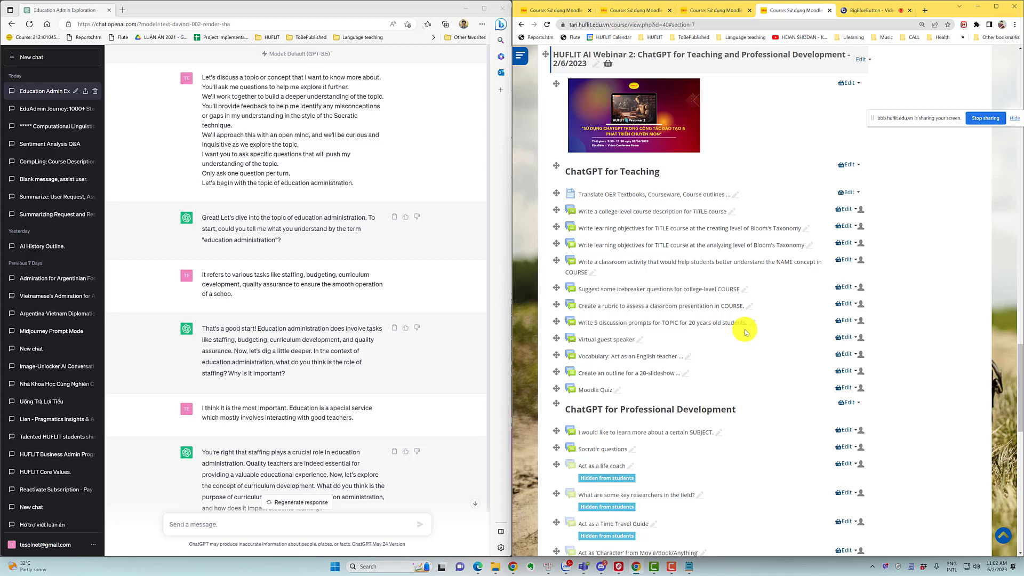
scroll(745, 332, "down", 2)
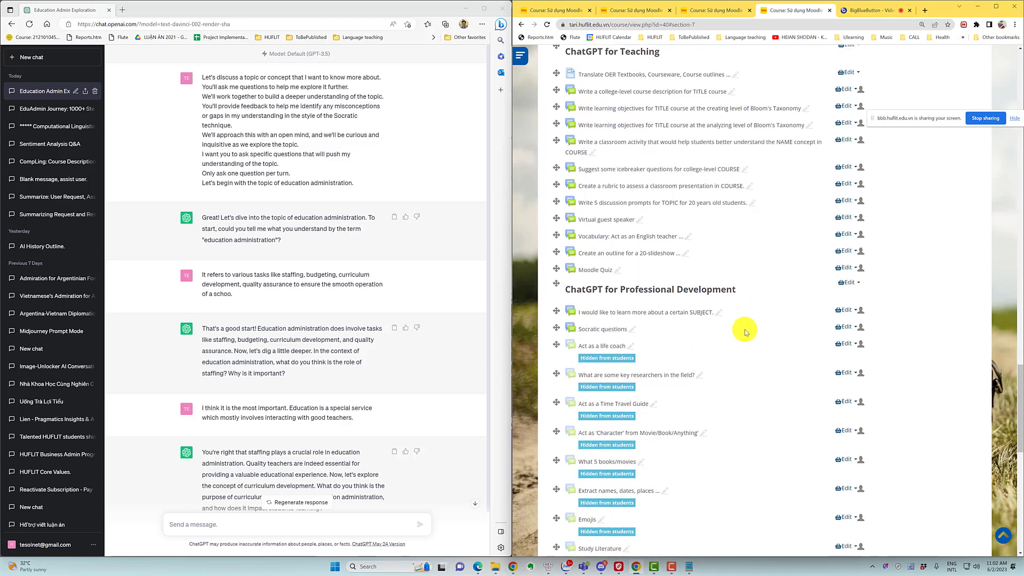
scroll(745, 332, "down", 1)
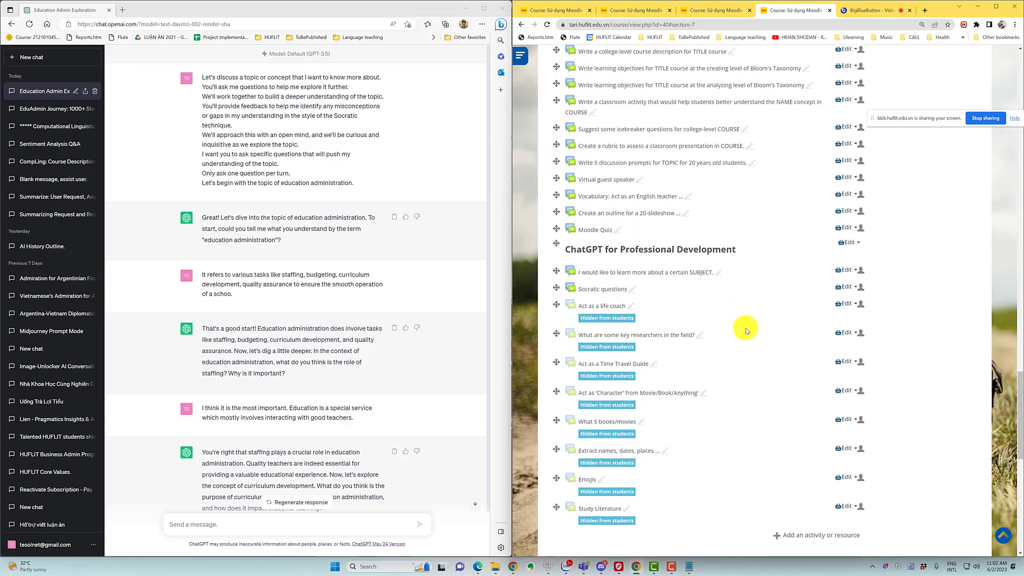
middle_click(610, 308)
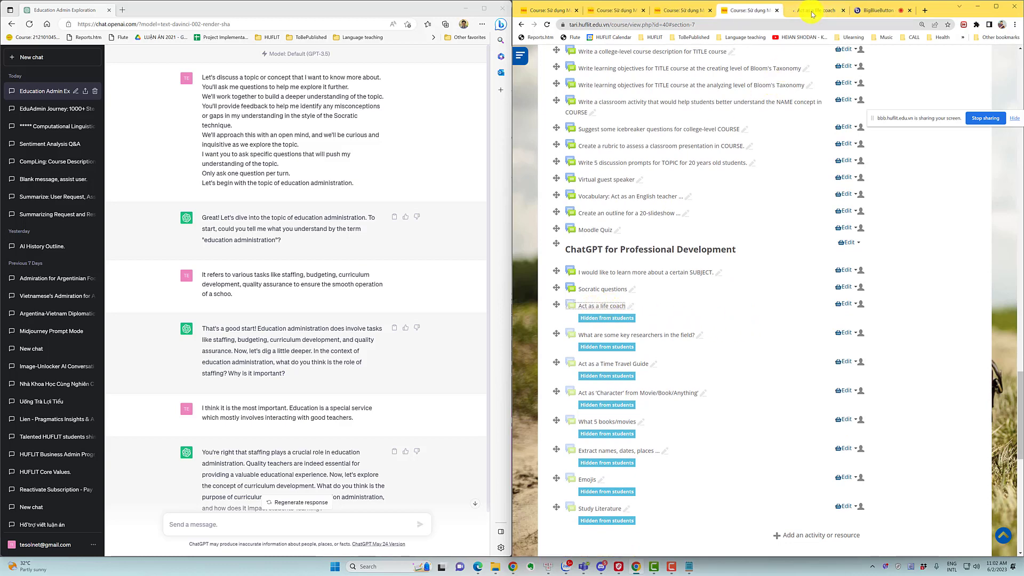
left_click(813, 12)
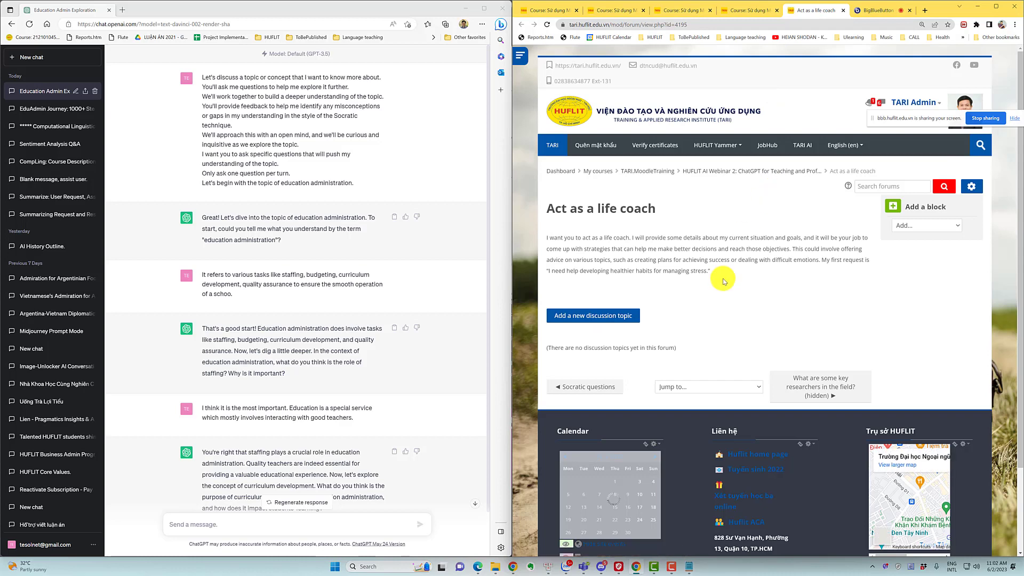
Step: Copy the full life coach prompt from the forum description and paste it into a new ChatGPT chat
left_click_drag(711, 271, 539, 240)
key("ctrl+c")
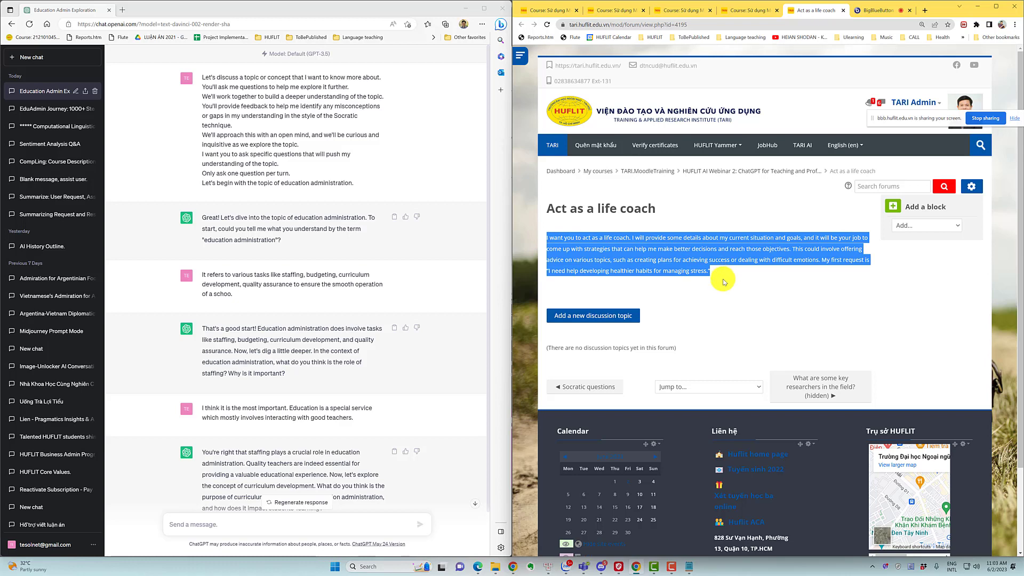
left_click(50, 59)
left_click(51, 59)
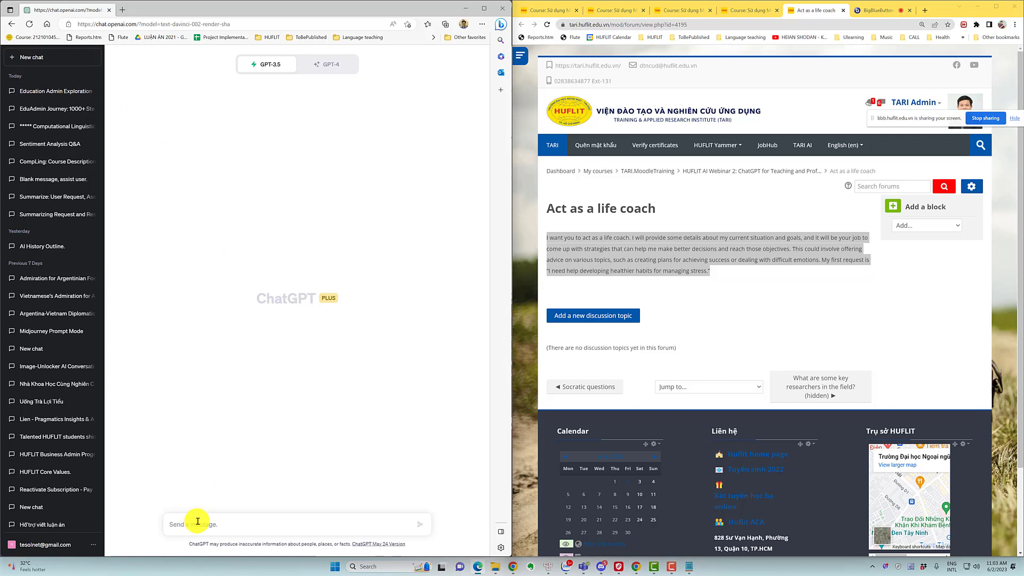
key("ctrl+v")
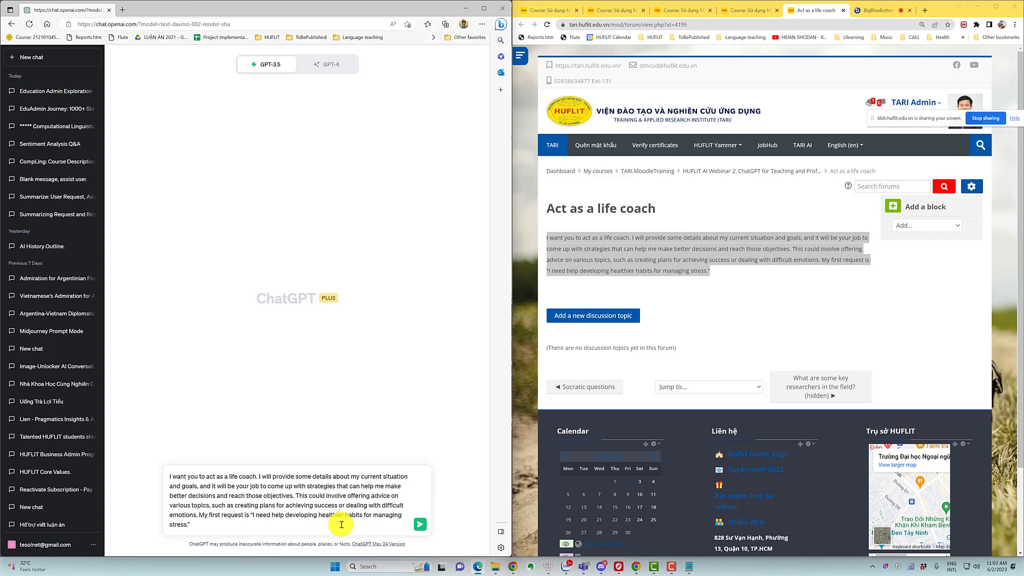
Step: Replace "managing stress" at the end of the unsent prompt with "loosing weight" in closing quotes and copy the entire prompt
left_click_drag(374, 515, 391, 522)
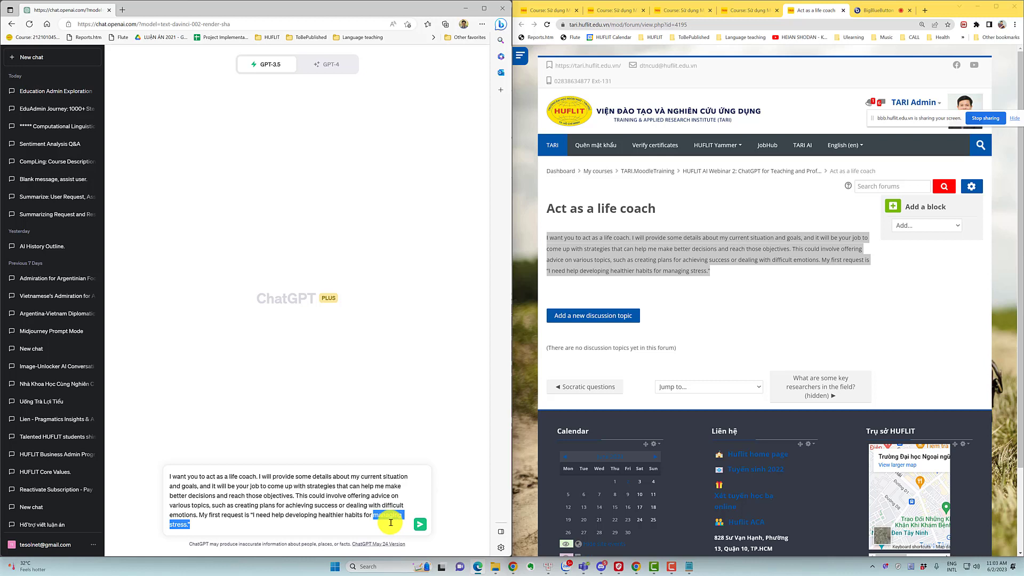
type("loos")
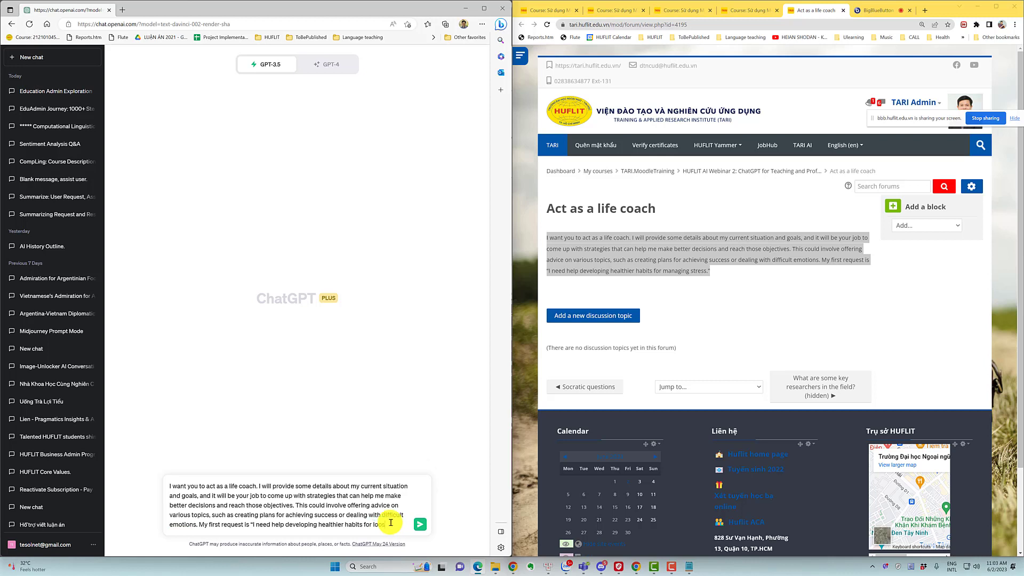
type("ing weight")
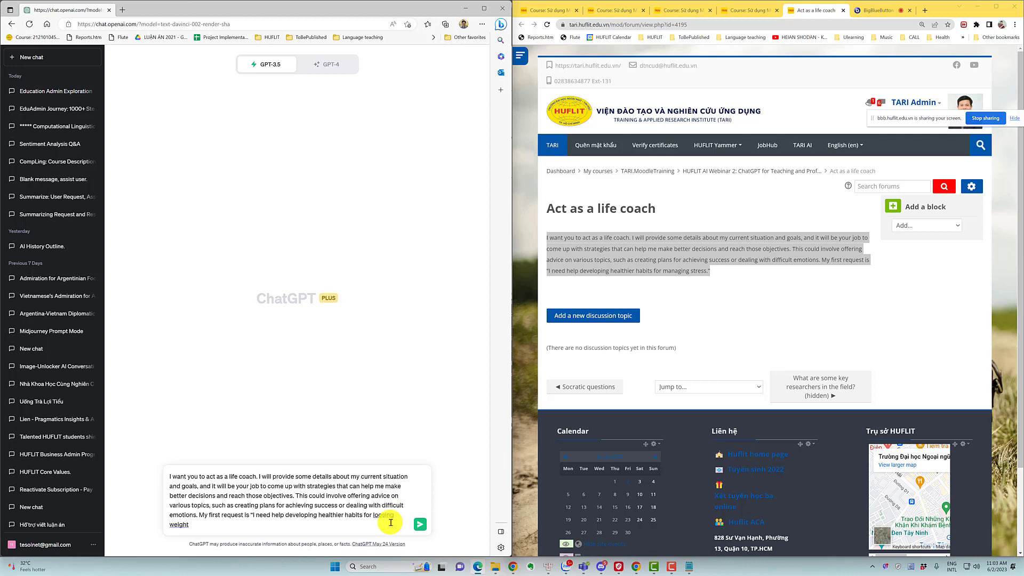
type("\"\"")
key("ctrl+a")
key("ctrl+c")
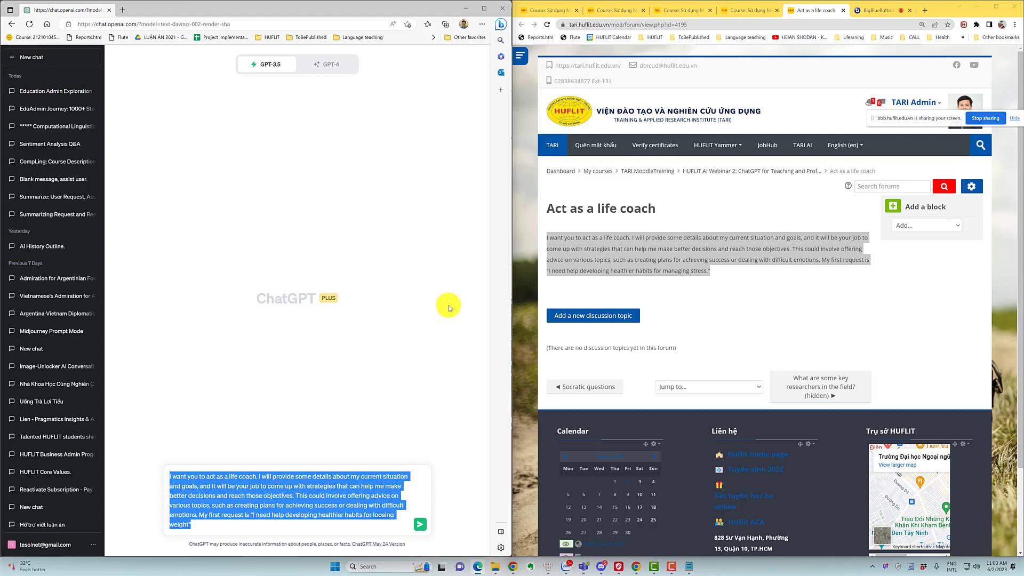
Step: Start a new discussion topic in the "Act as a life coach" forum with the subject "Loose weight"
left_click(640, 318)
left_click(612, 319)
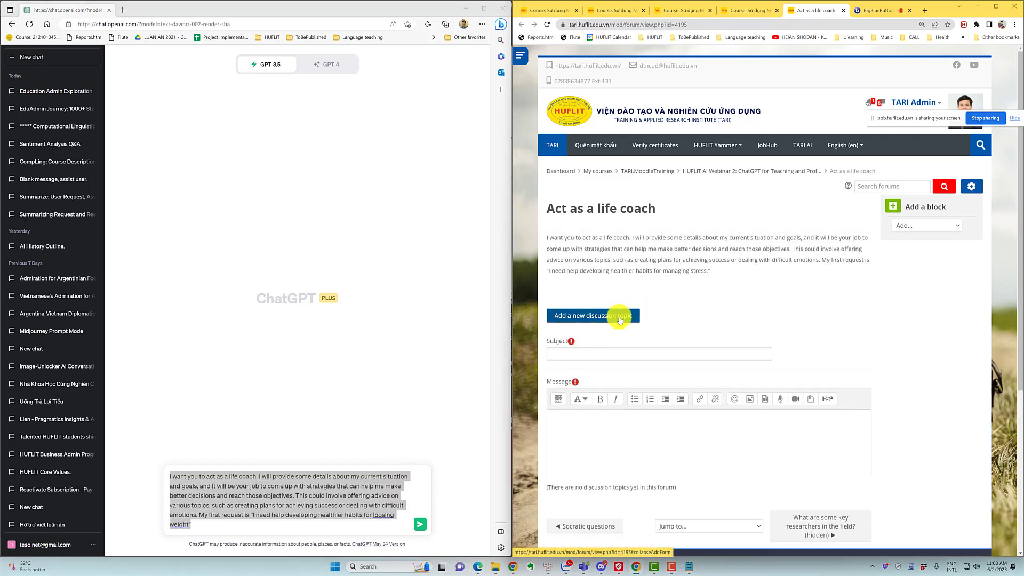
left_click(596, 355)
type("Loooe wie")
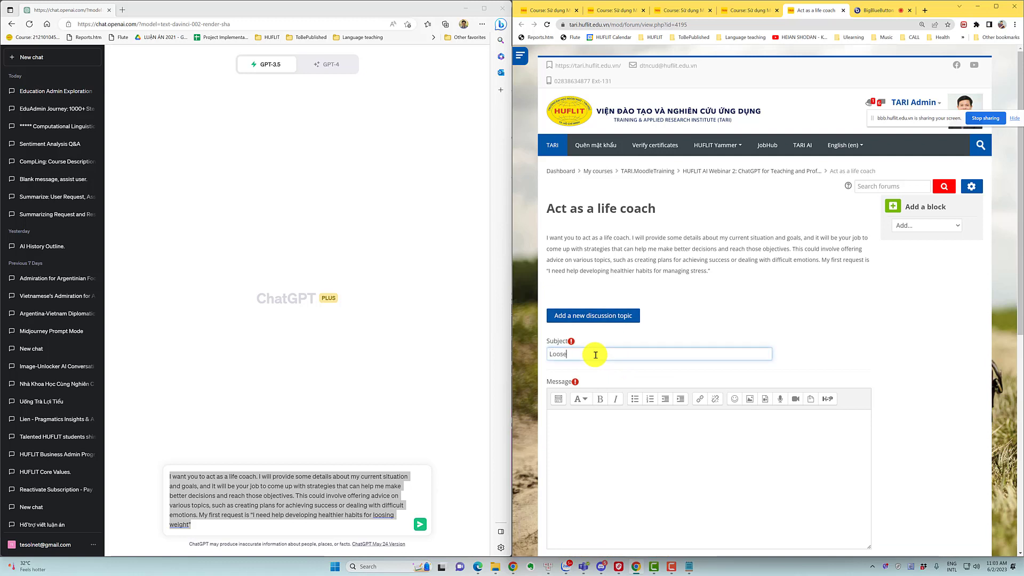
key("BackSpace")
type("eight")
Step: Paste the copied life coach prompt into the message of the new discussion topic
scroll(617, 382, "down", 2)
left_click(618, 367)
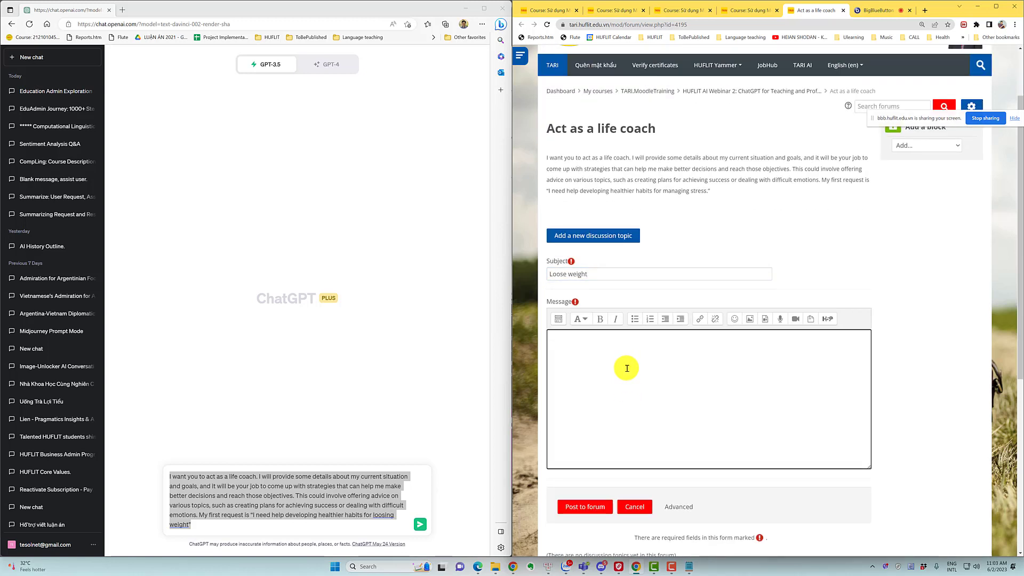
key("ctrl+v")
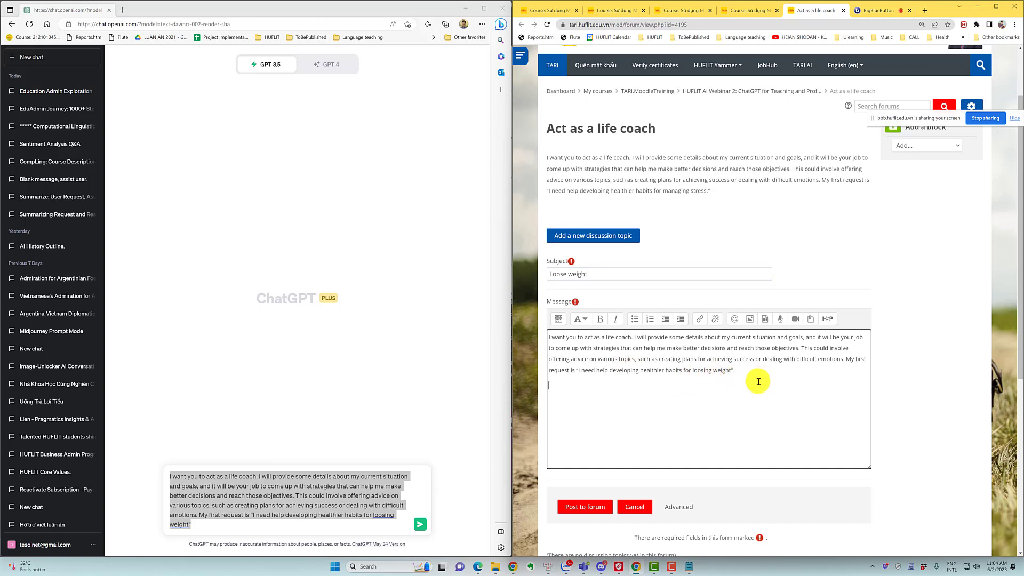
Step: Send the life coach prompt in ChatGPT and clear the pasted prompt from the forum message
left_click(417, 527)
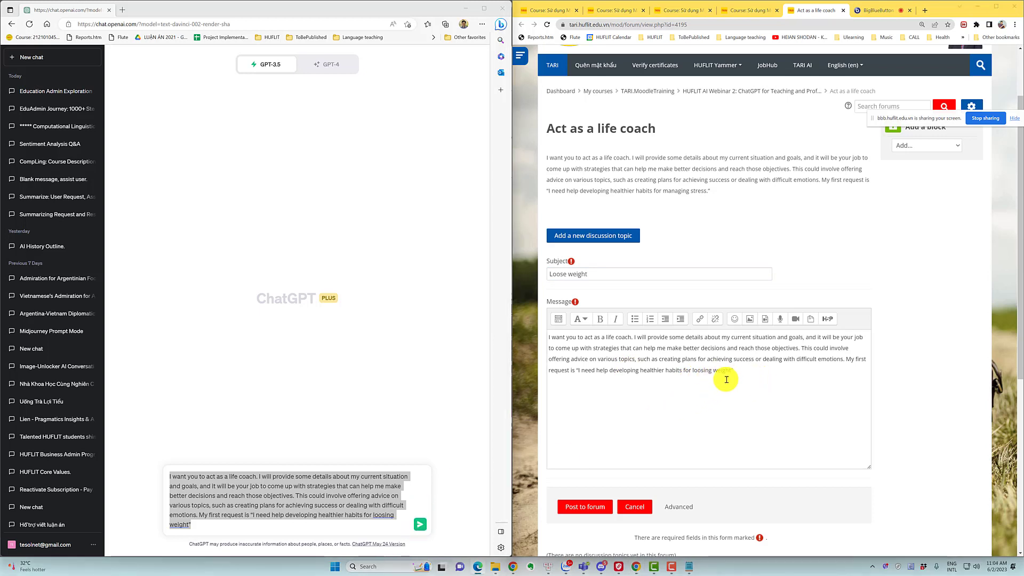
left_click_drag(714, 389, 547, 335)
key("ctrl+c")
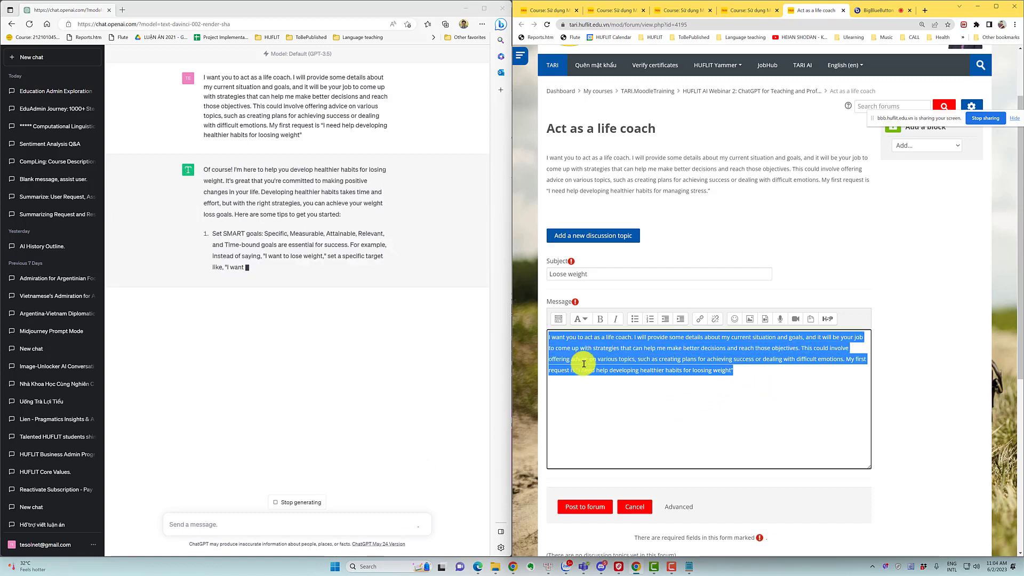
key("BackSpace")
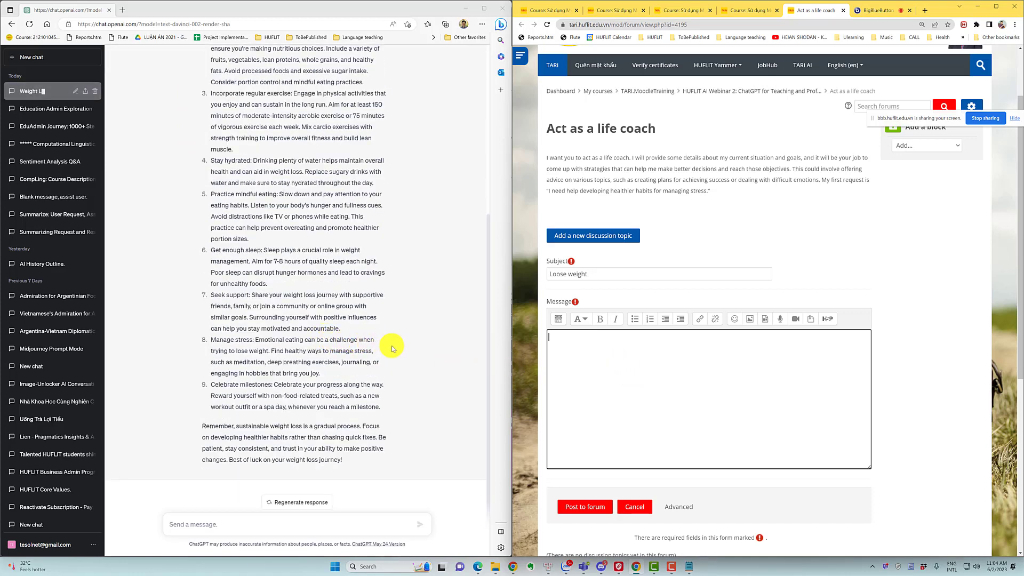
Step: Read through ChatGPT's weight-loss tips and send the follow-up message "Tell more about mindful eating"
scroll(391, 345, "up", 4)
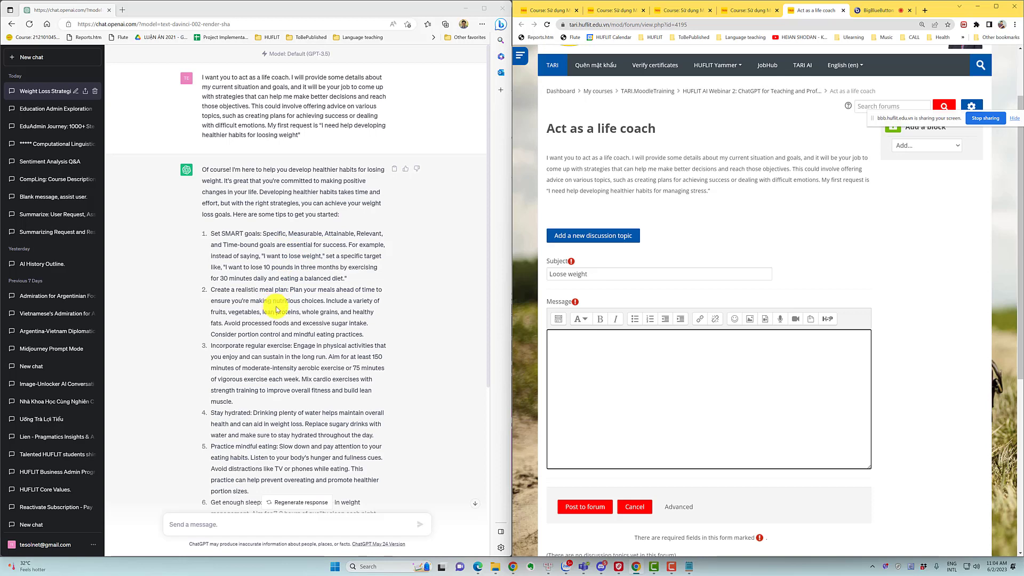
scroll(276, 310, "down", 3)
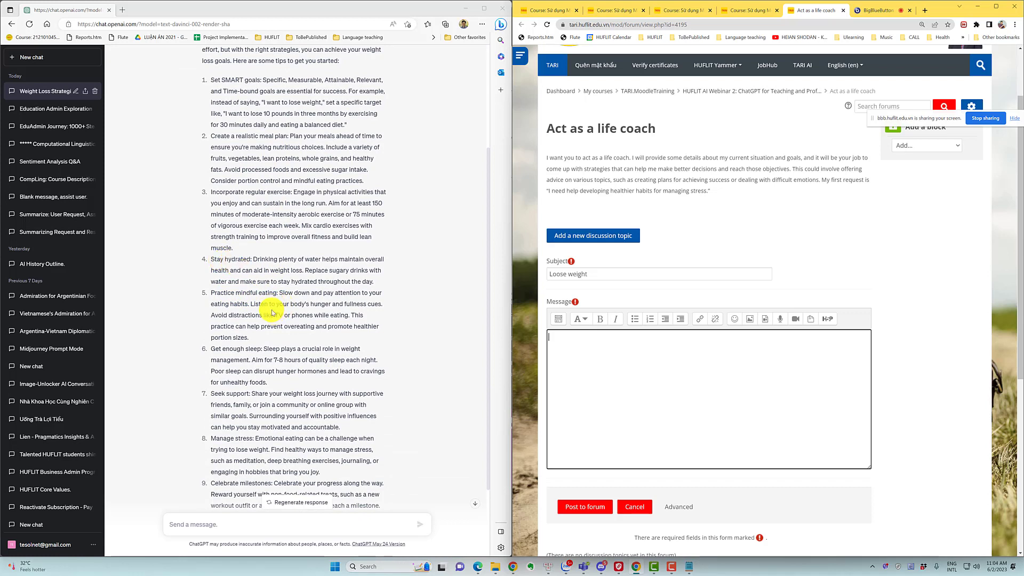
left_click_drag(236, 294, 278, 294)
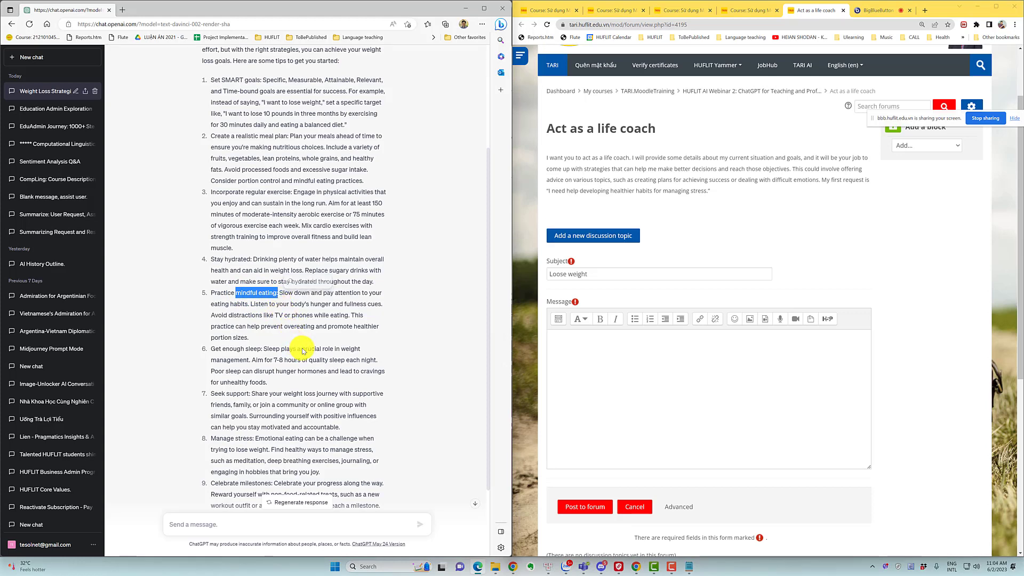
scroll(303, 352, "down", 2)
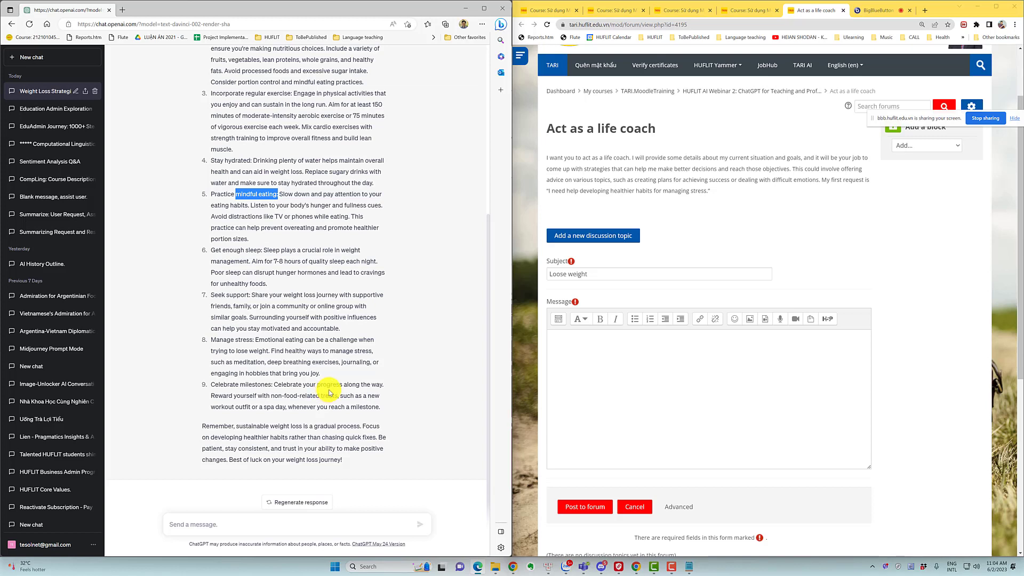
left_click(234, 526)
type("Tell more about")
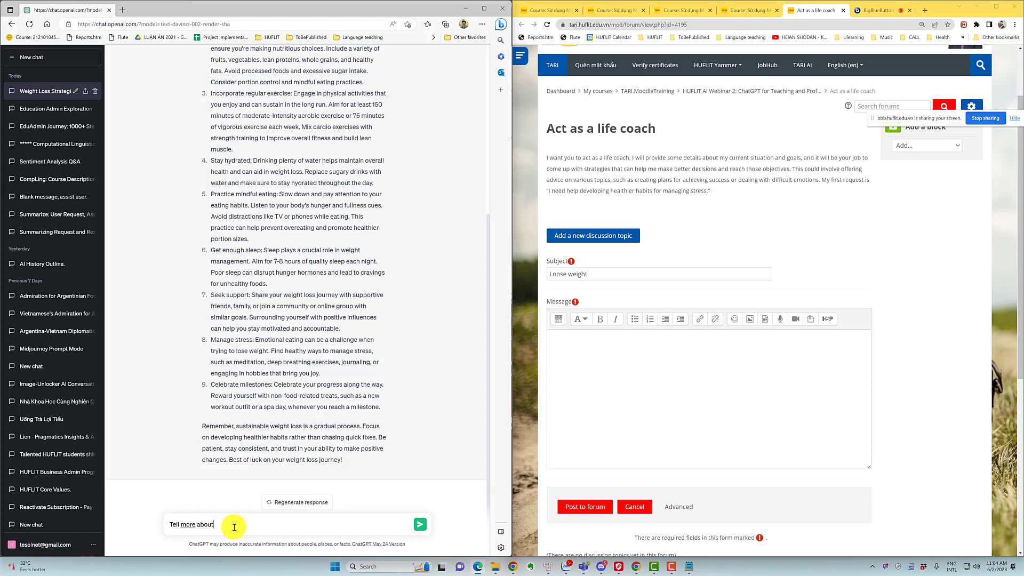
type(" mindful eating")
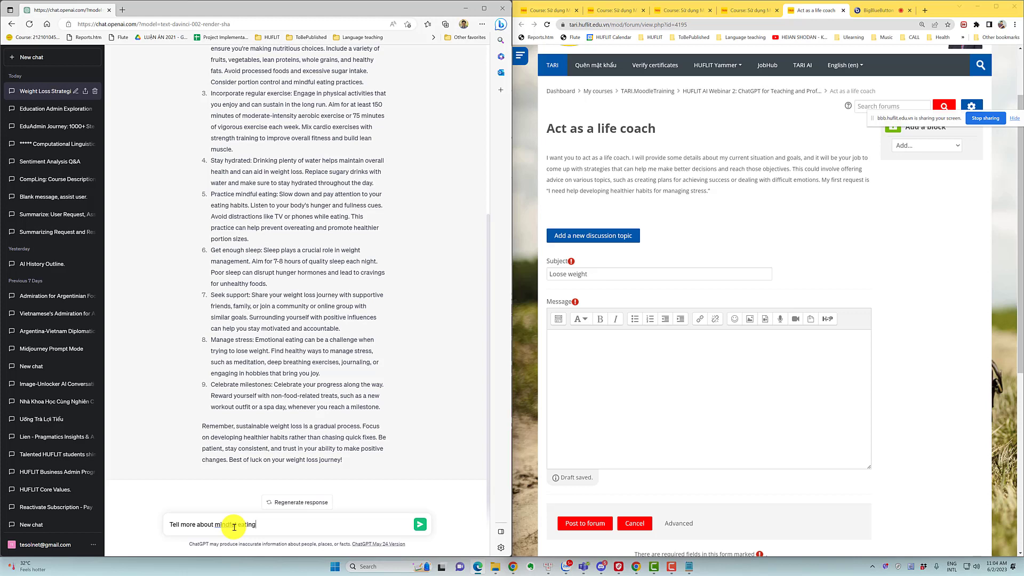
left_click(422, 527)
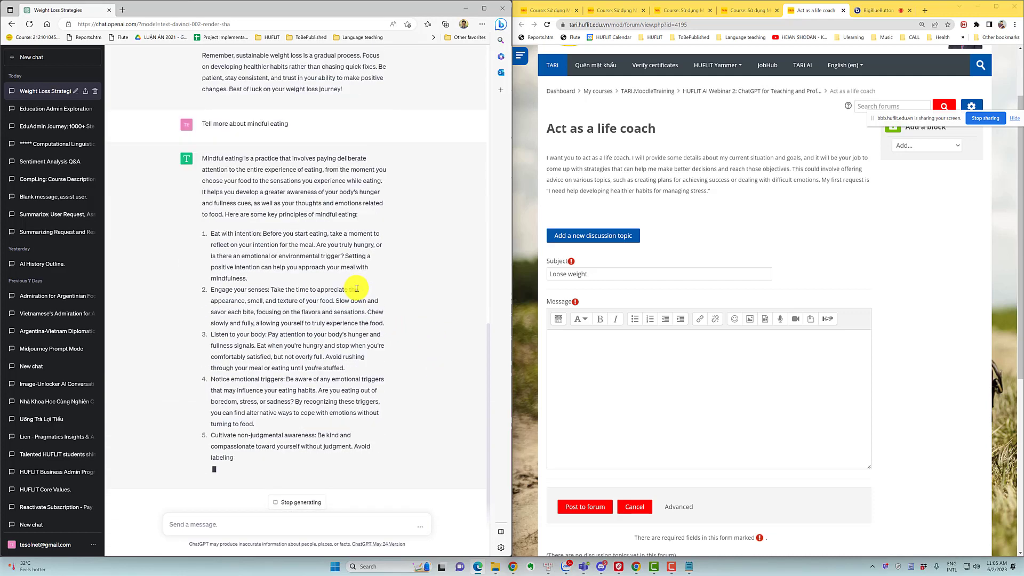
Step: Read ChatGPT's mindful eating principles, including eating with intention, listening to the body and minimizing distractions
scroll(320, 288, "up", 3)
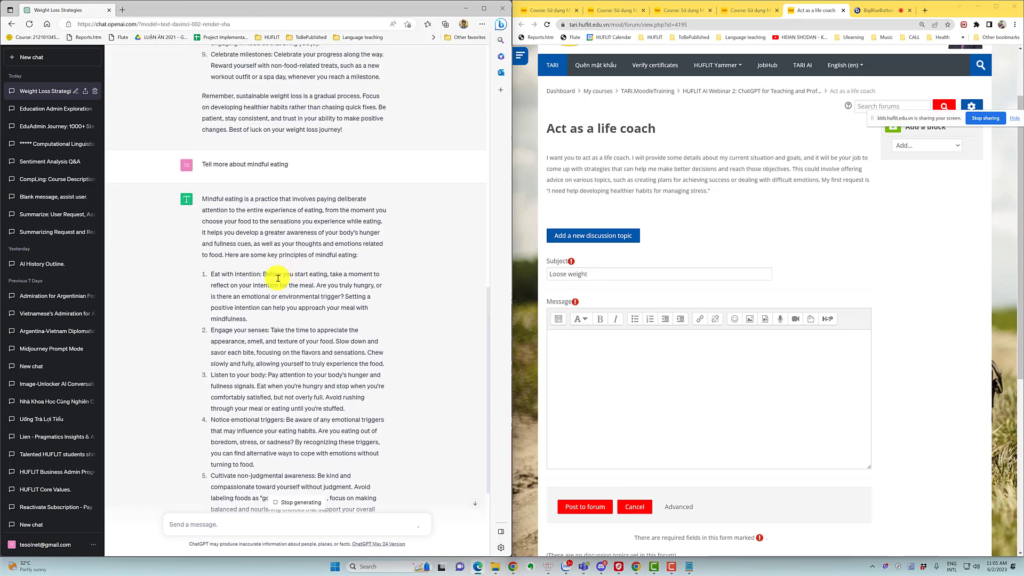
left_click_drag(235, 278, 316, 316)
scroll(299, 304, "down", 1)
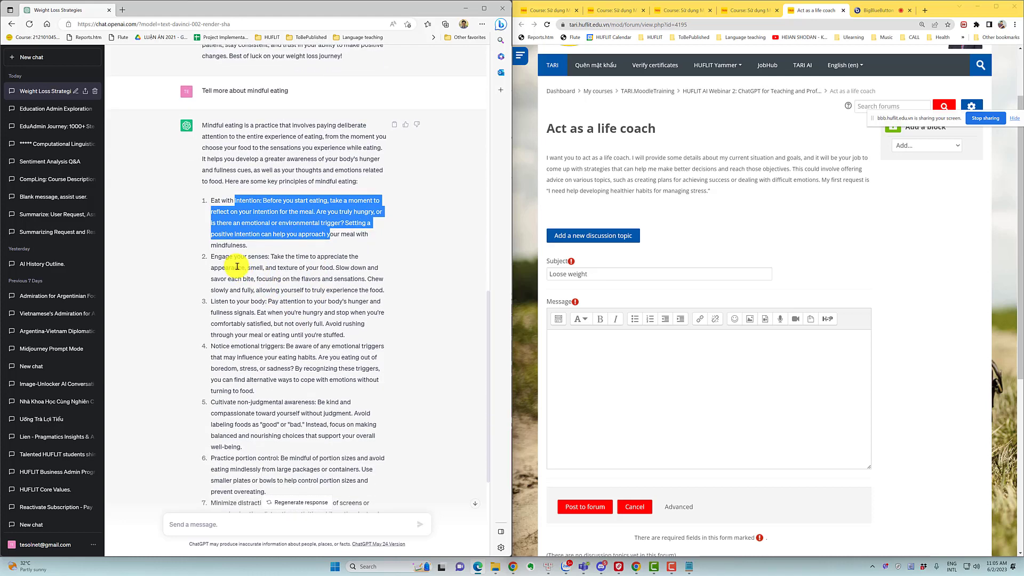
left_click_drag(234, 260, 303, 329)
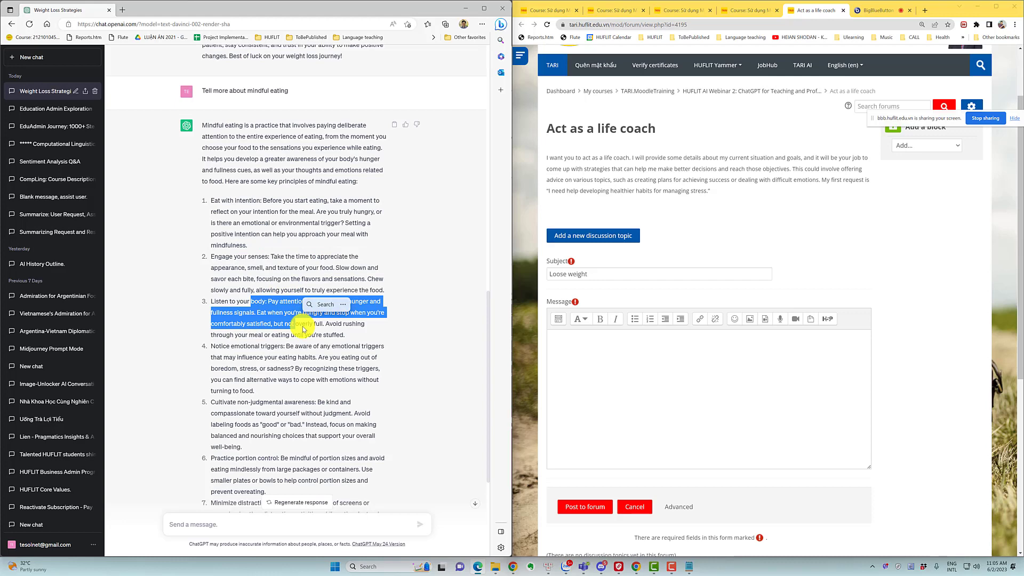
scroll(303, 329, "down", 2)
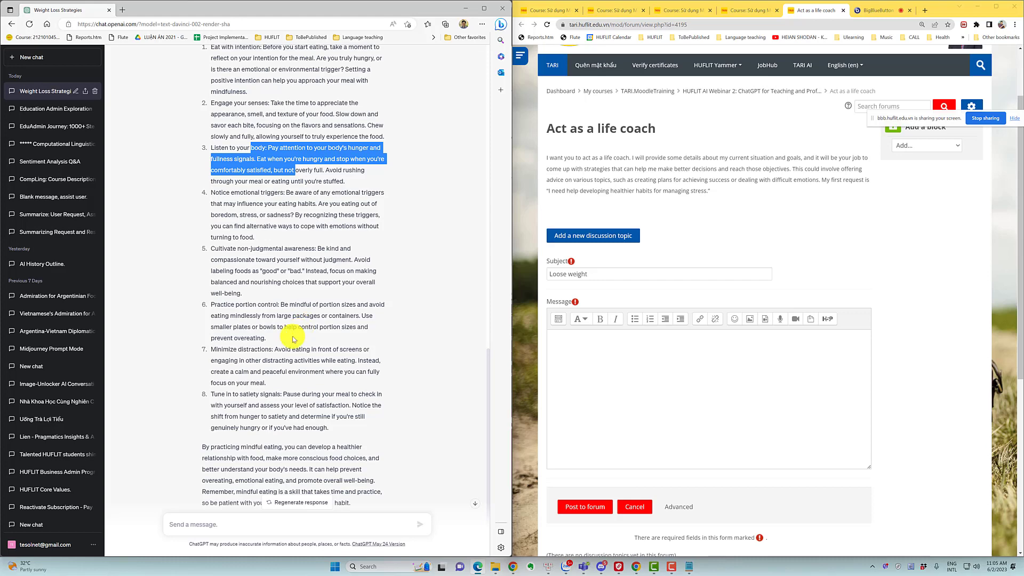
left_click_drag(230, 349, 293, 366)
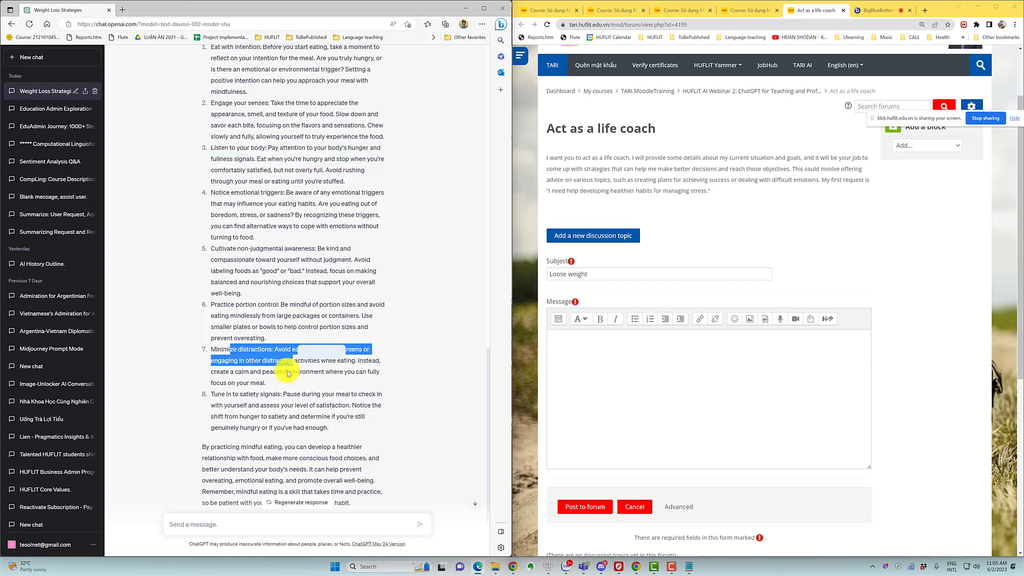
Step: Select and copy the ChatGPT conversation from the life coach prompt through the mindful eating answer
scroll(290, 380, "up", 15)
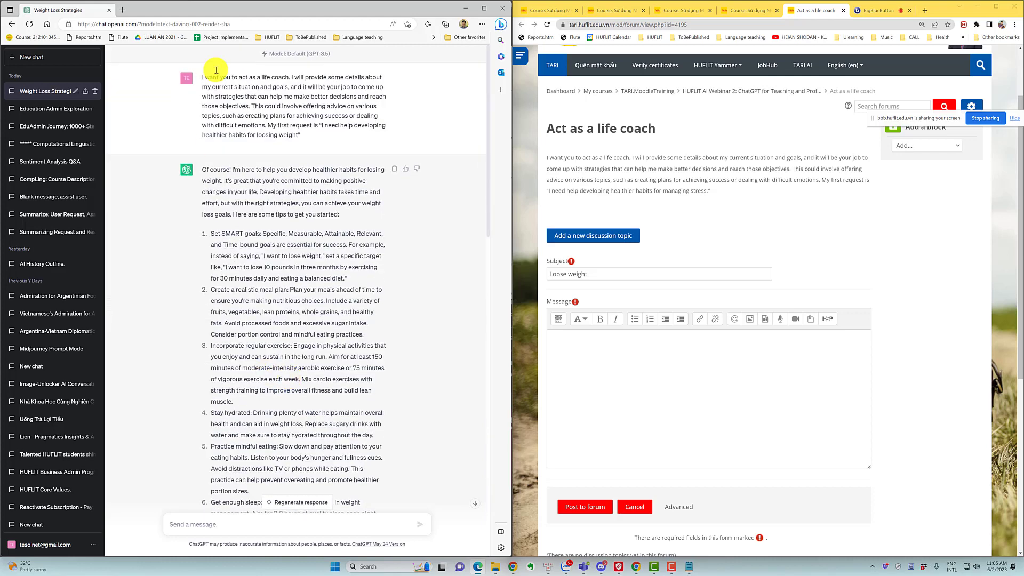
left_click_drag(203, 78, 366, 469)
scroll(421, 390, "down", 3)
scroll(423, 389, "down", 10)
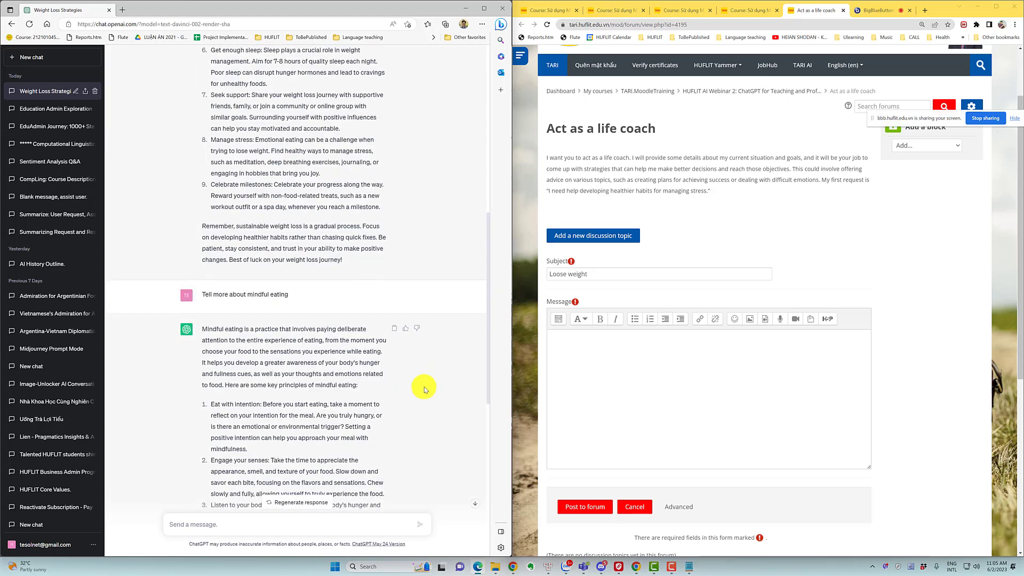
scroll(424, 389, "up", 5)
key("shift+Down")
key("shift+Down")
key("shift+Down")
key("shift+Down")
key("shift+Down")
key("shift+Down")
key("shift+Down")
key("shift+Down")
key("shift+Down")
key("shift+Down")
key("shift+Down")
key("shift+Down")
key("shift+Down")
key("shift+Down")
key("shift+Down")
key("shift+Down")
key("shift+Down")
key("shift+Down")
key("shift+Down")
key("shift+Down")
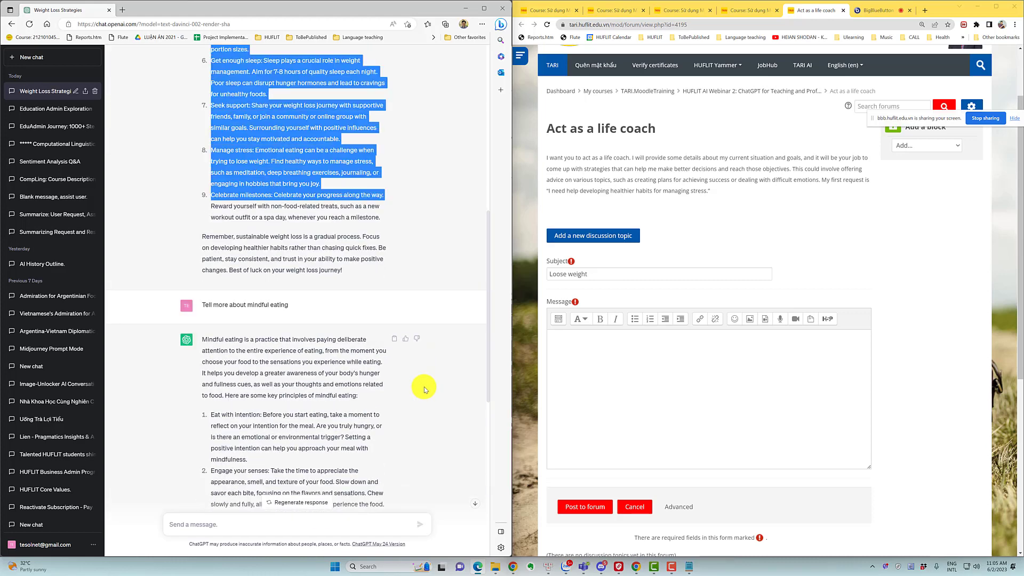
key("shift+Down")
key("shift+Down")
key("shift+Down")
key("shift+Down")
key("shift+Down")
key("shift+Down")
key("shift+Down")
key("shift+Down")
key("shift+Down")
key("shift+Down")
key("shift+Down")
key("shift+Down")
key("shift+Down")
key("shift+Down")
key("shift+Down")
key("shift+Down")
key("shift+Down")
key("shift+Down")
key("shift+Down")
key("shift+Down")
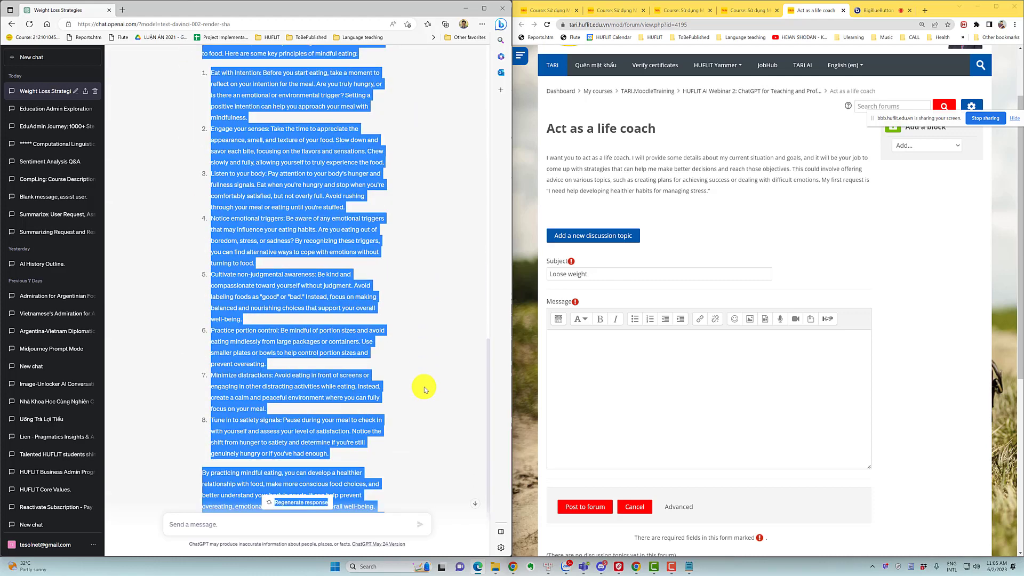
key("shift+Up")
Step: Paste the copied conversation into the "Loose weight" message and post the topic to the forum
left_click(646, 366)
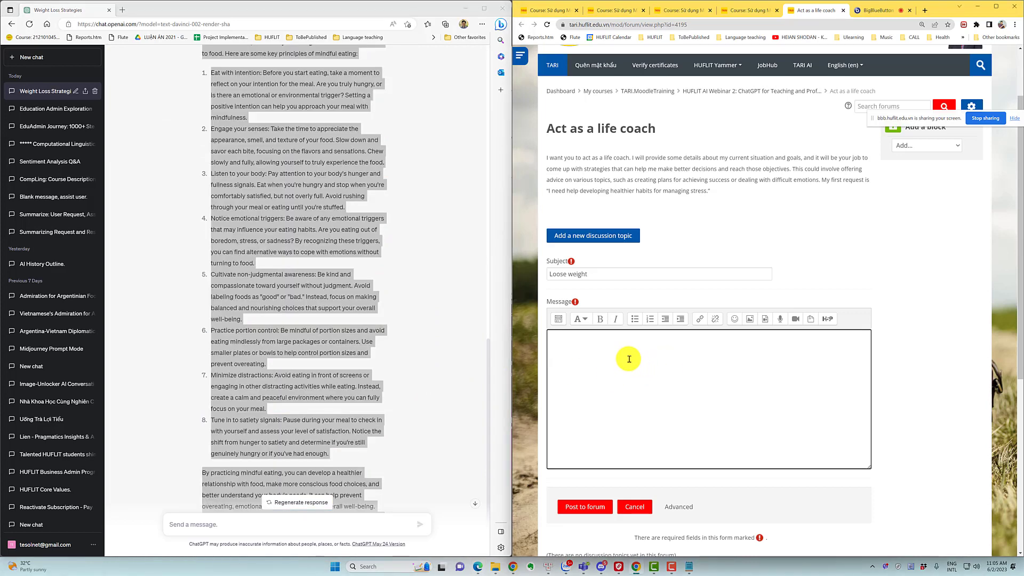
key("ctrl+v")
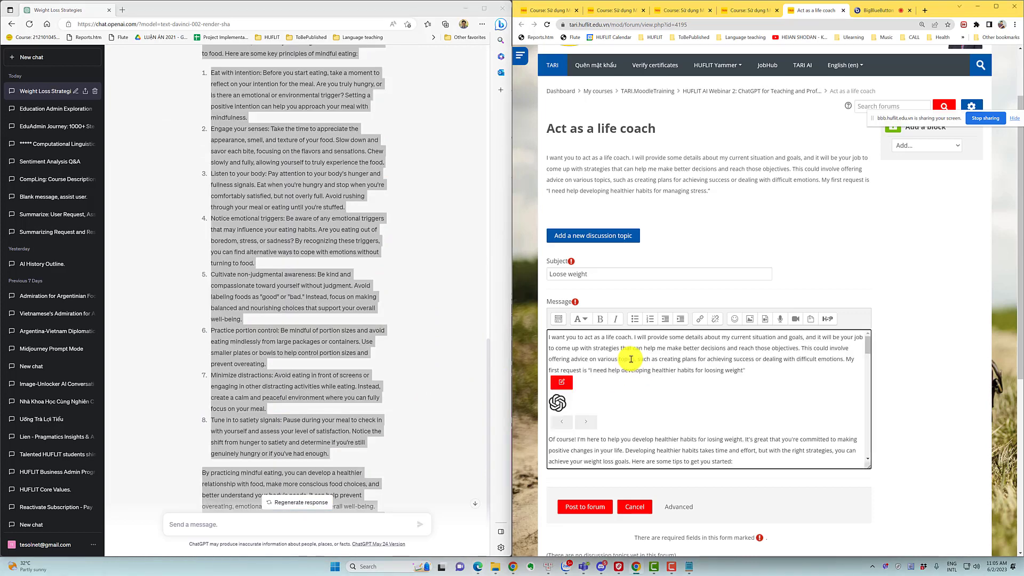
left_click(592, 508)
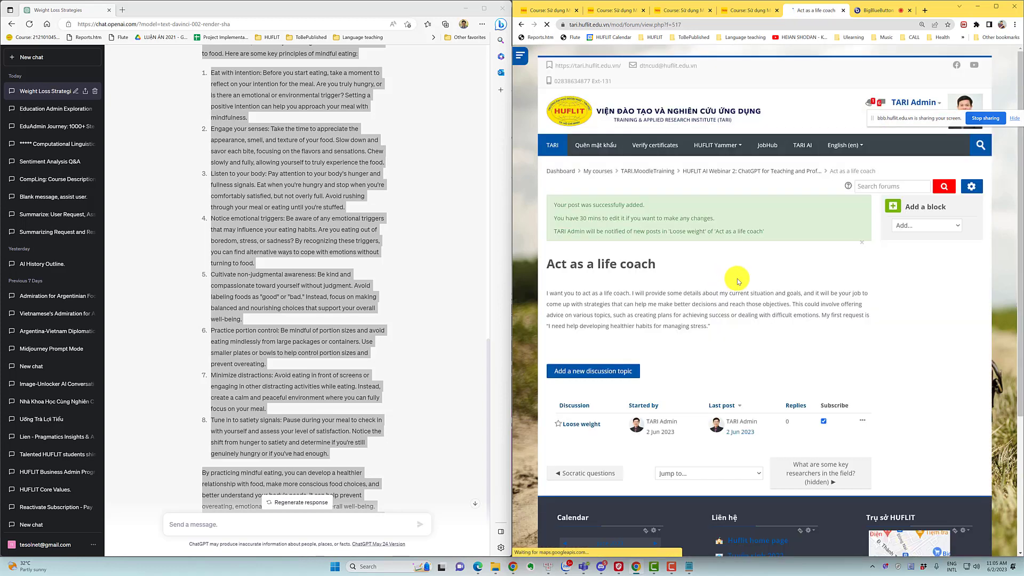
left_click(426, 305)
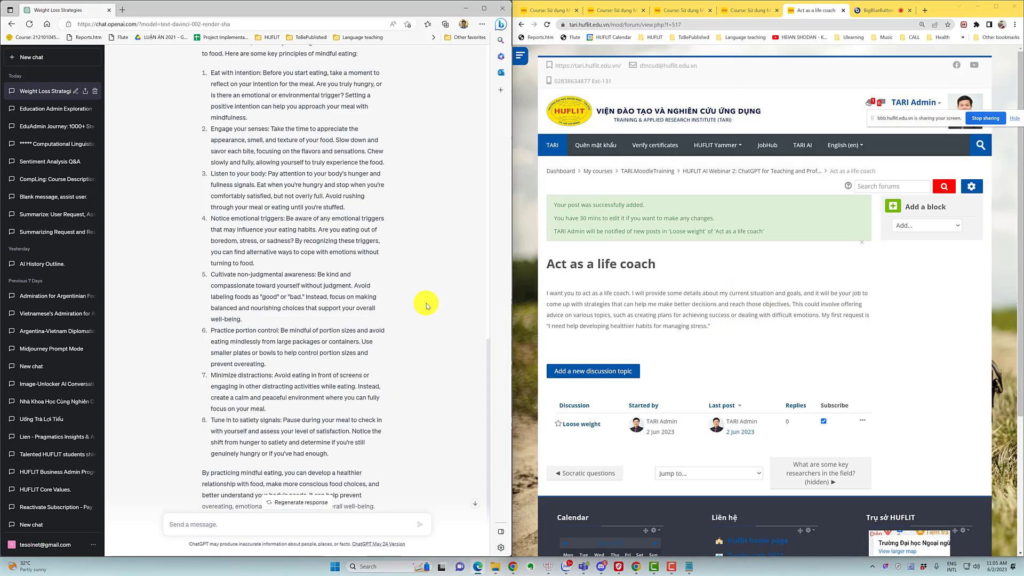
scroll(426, 306, "up", 15)
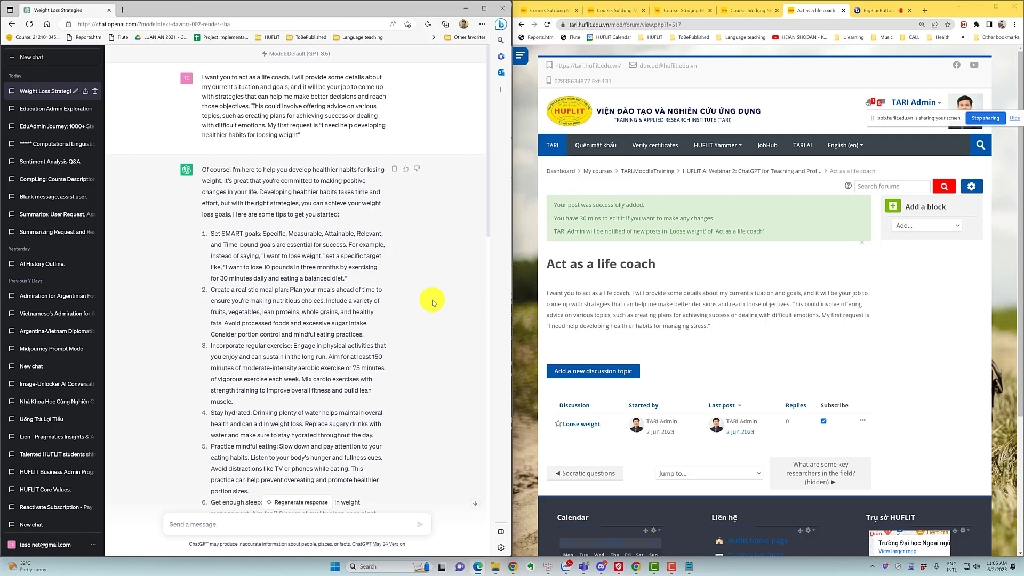
scroll(433, 302, "down", 5)
scroll(433, 300, "up", 5)
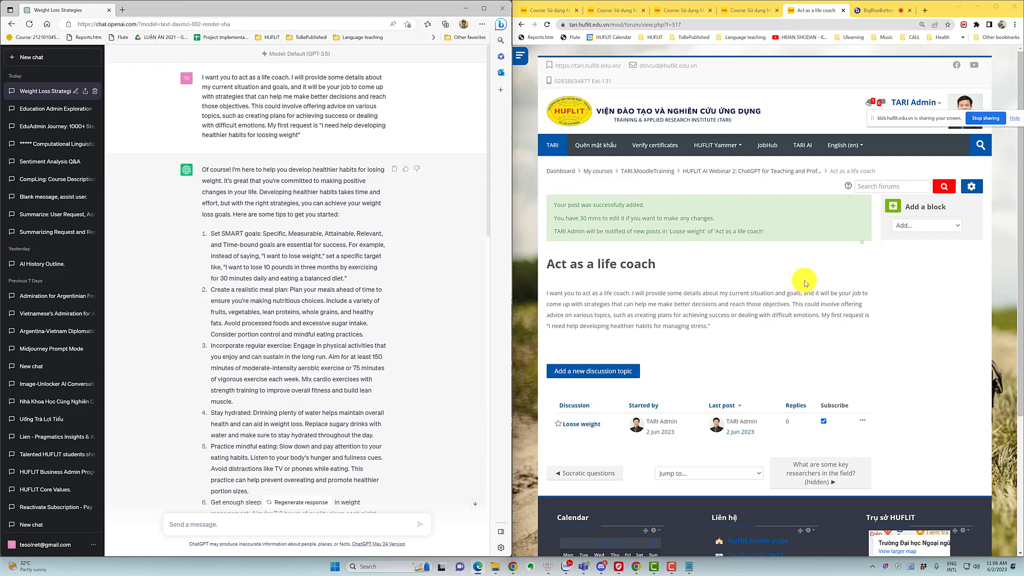
Step: Return to the course section and show the hidden "Act as a life coach" forum to students
left_click(806, 174)
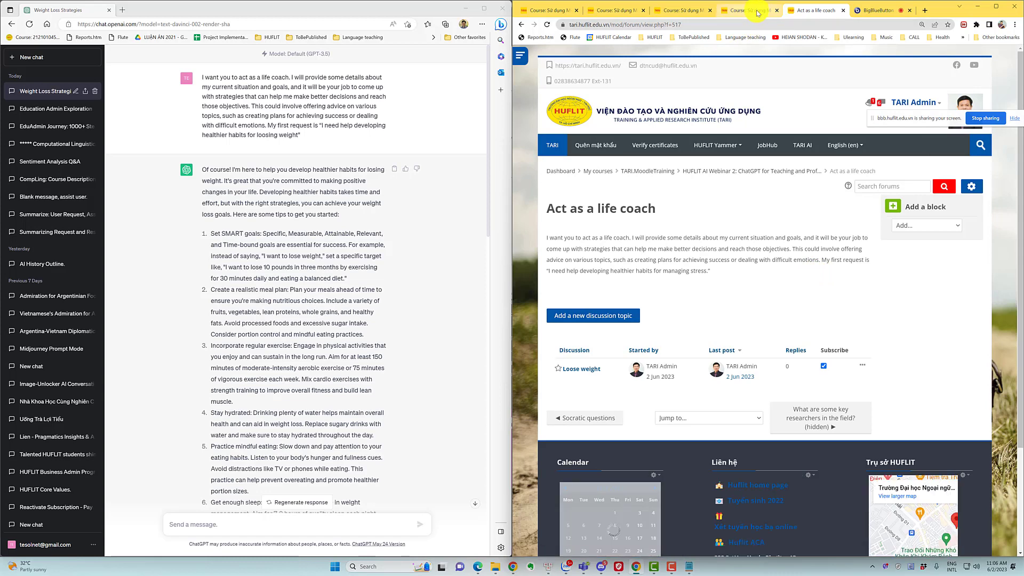
left_click(758, 13)
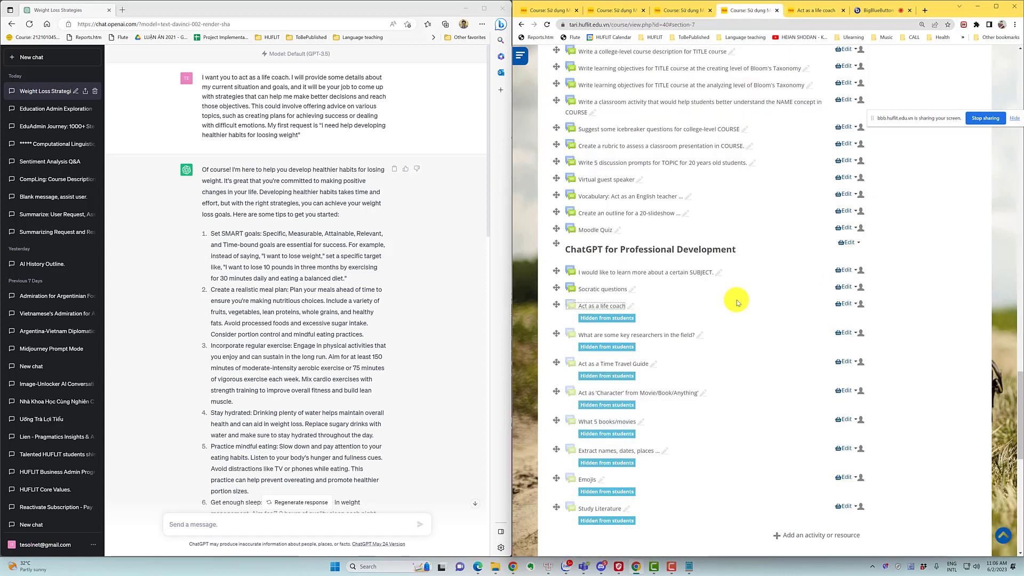
left_click(845, 304)
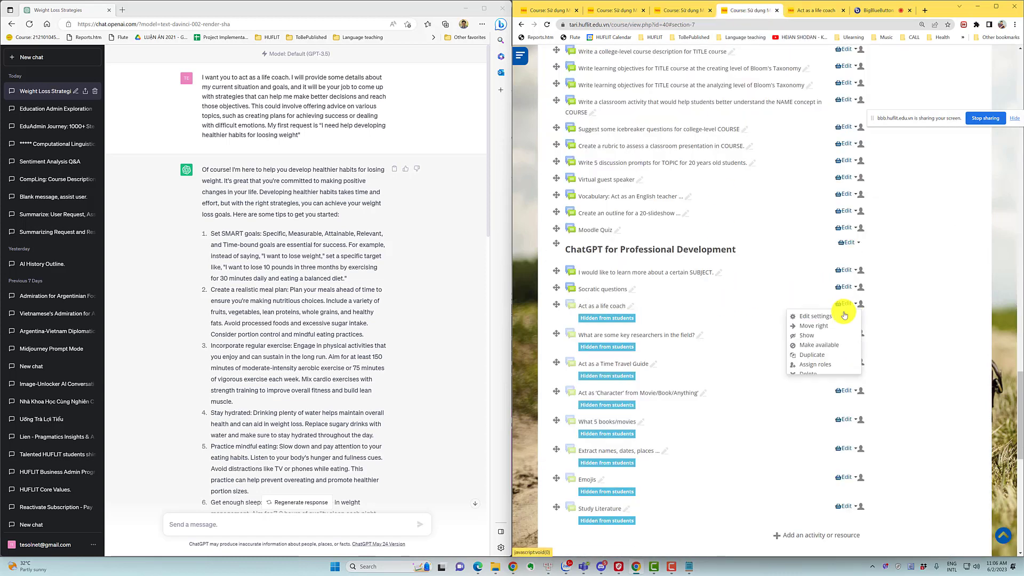
left_click(807, 340)
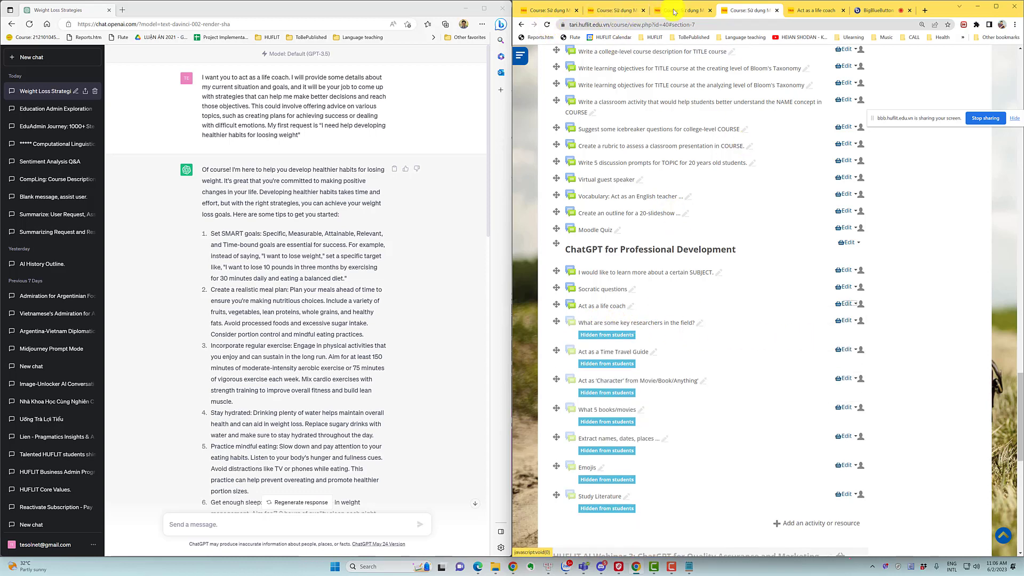
Step: Close the duplicate course tabs and reload the remaining course page
left_click(702, 15)
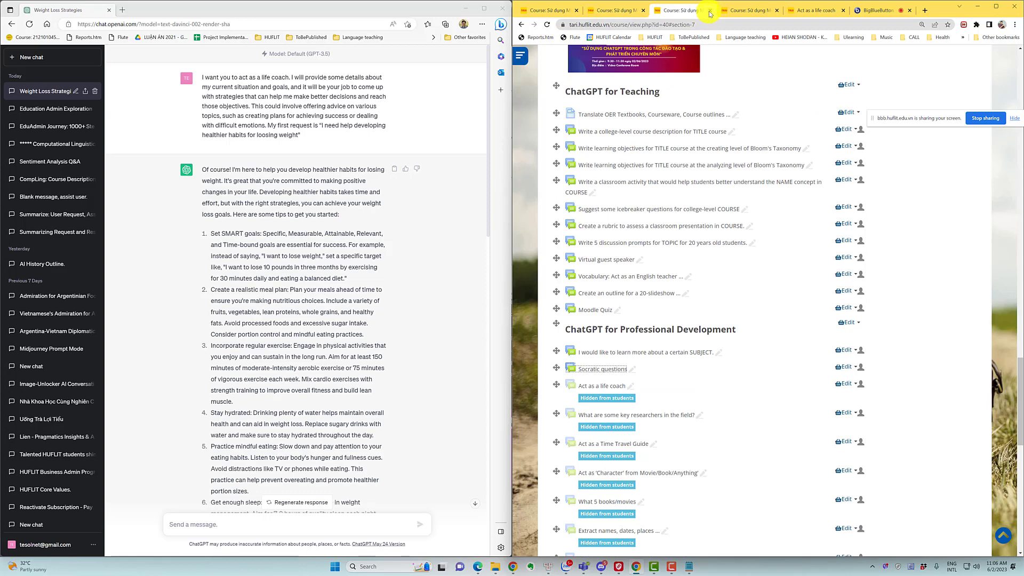
left_click(710, 10)
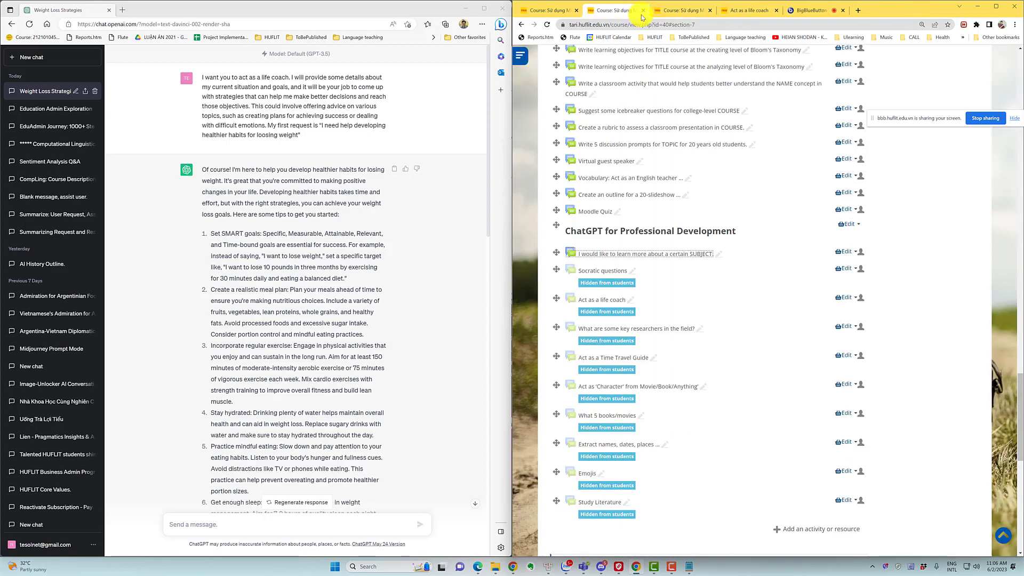
left_click(644, 11)
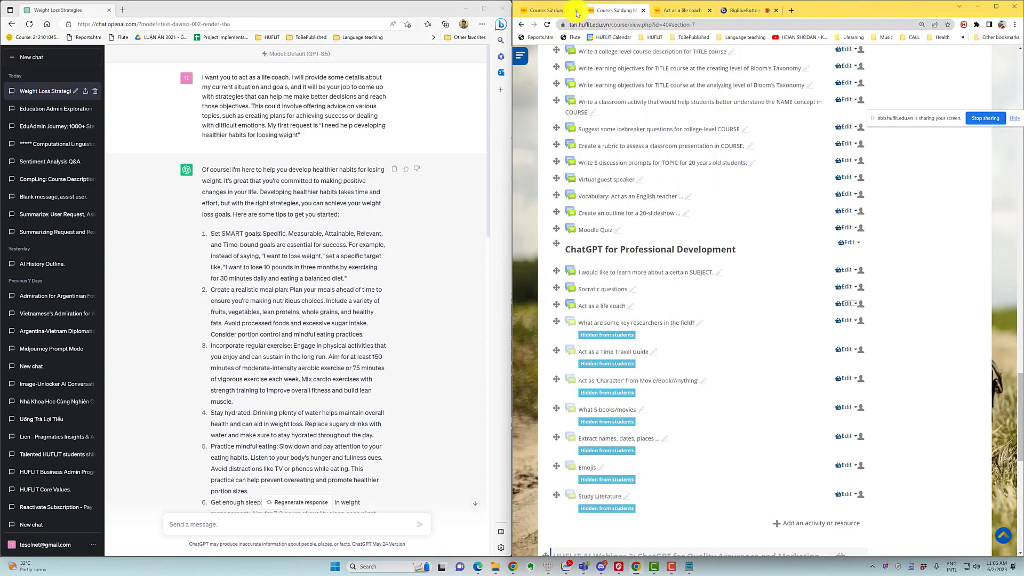
left_click(576, 11)
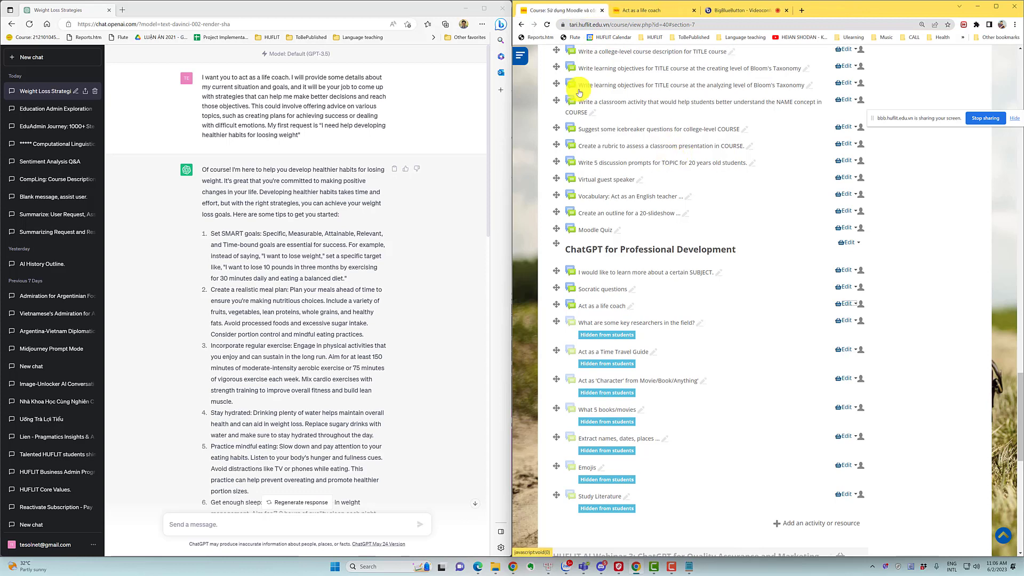
left_click(545, 24)
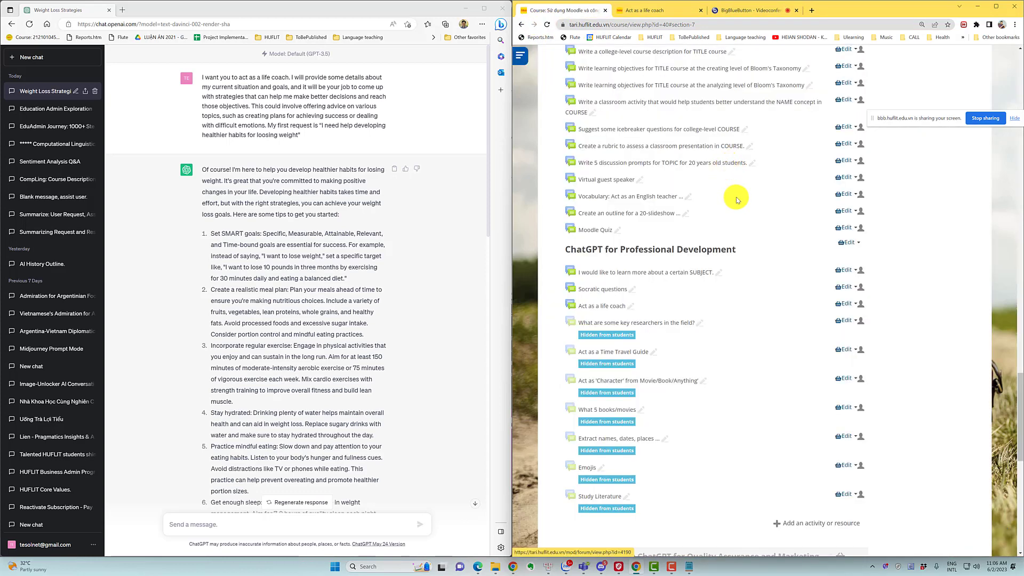
Step: Show the hidden "What are some key researchers in the field?" forum to students and open it in a new tab
left_click(850, 321)
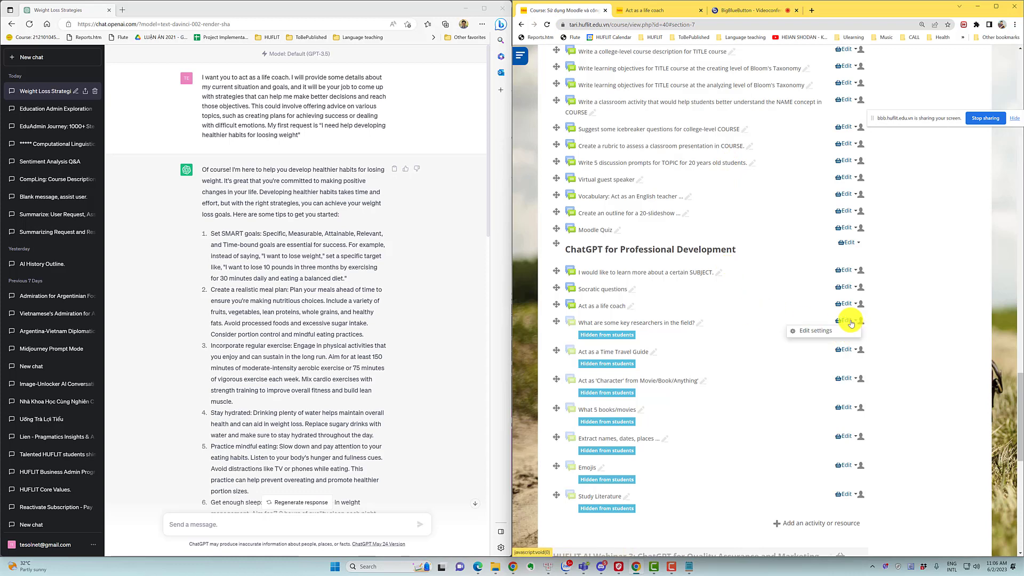
left_click(809, 355)
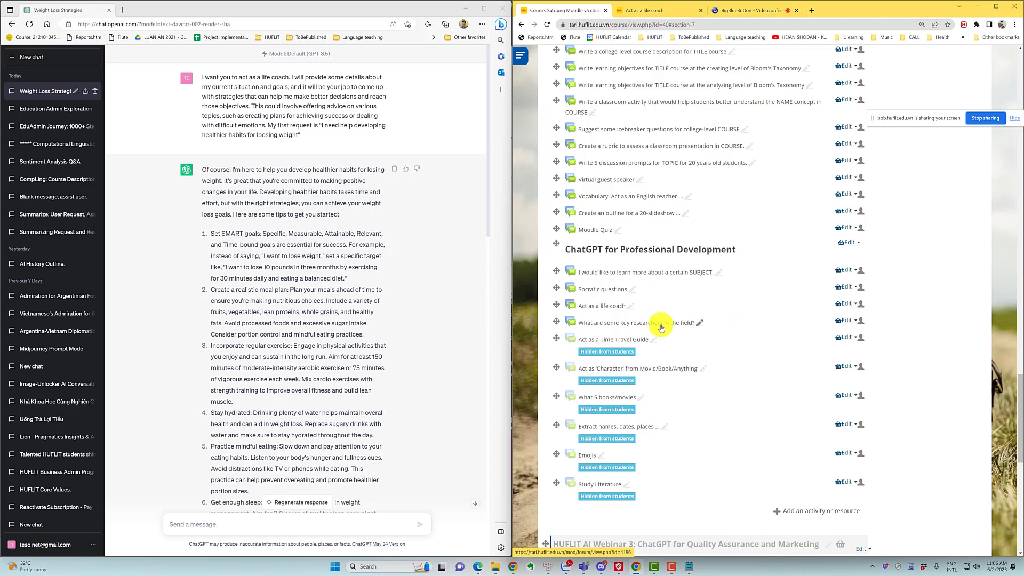
middle_click(641, 325)
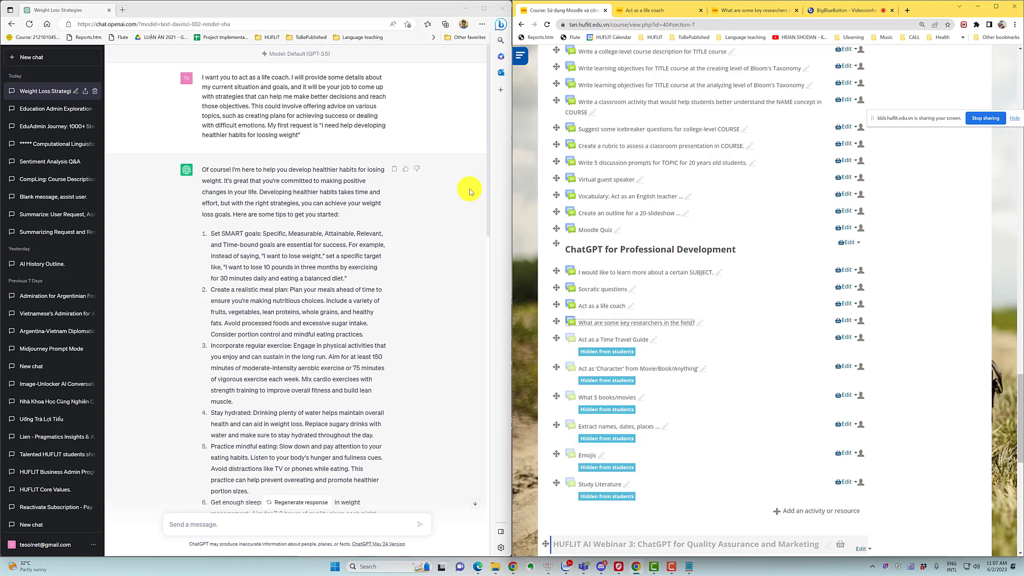
left_click(455, 133)
scroll(472, 183, "down", 1)
scroll(471, 183, "down", 5)
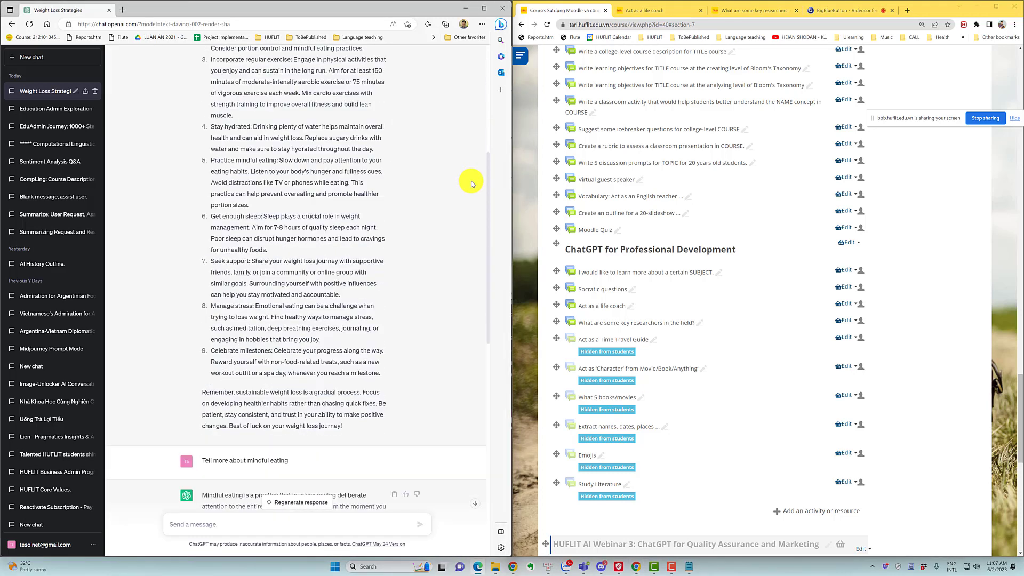
scroll(472, 181, "up", 6)
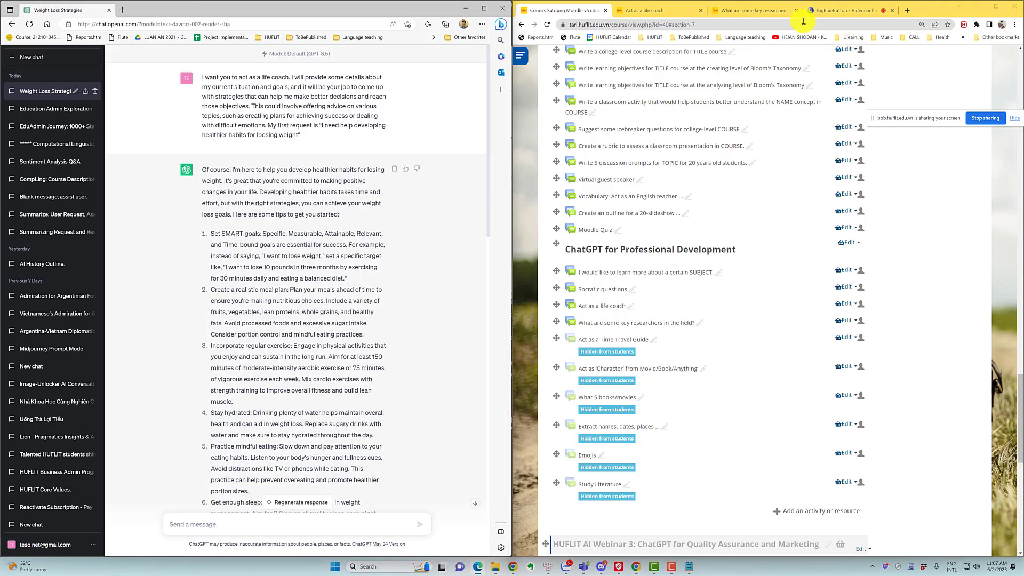
Step: Copy the prompt from the "What are some key researchers in the field?" forum and paste it into a new ChatGPT chat
left_click(767, 12)
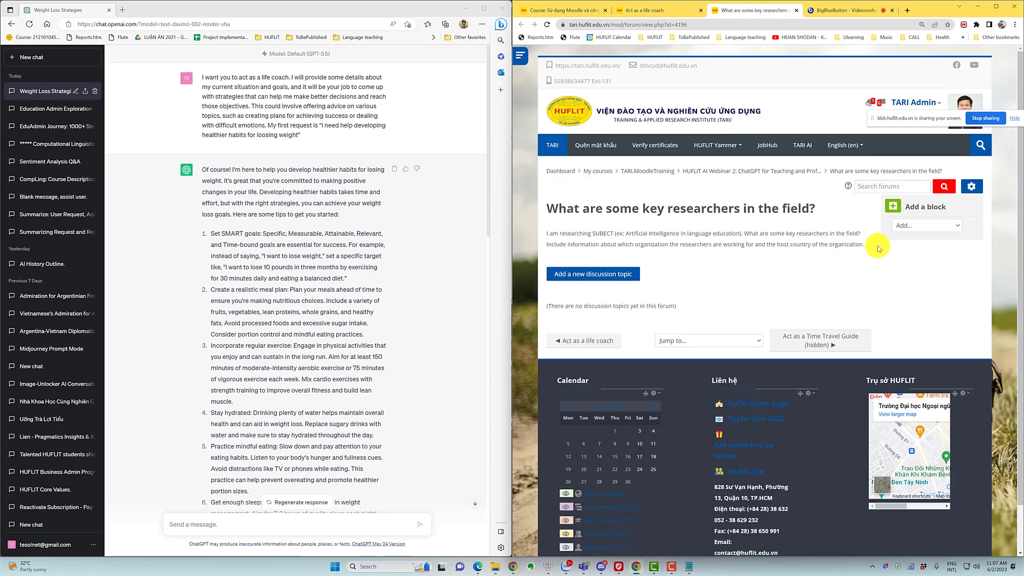
left_click_drag(864, 246, 545, 240)
key("ctrl+c")
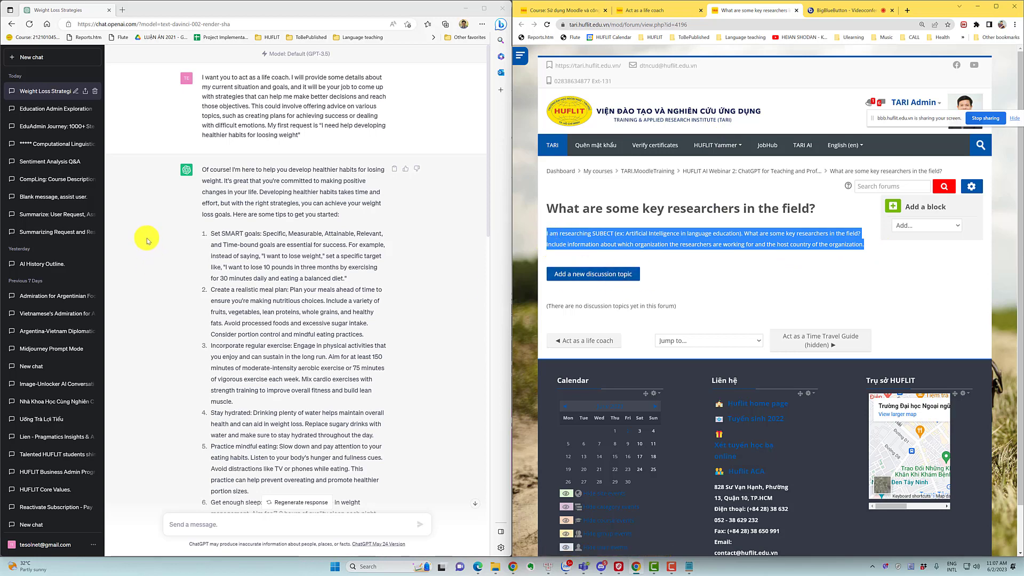
left_click(47, 58)
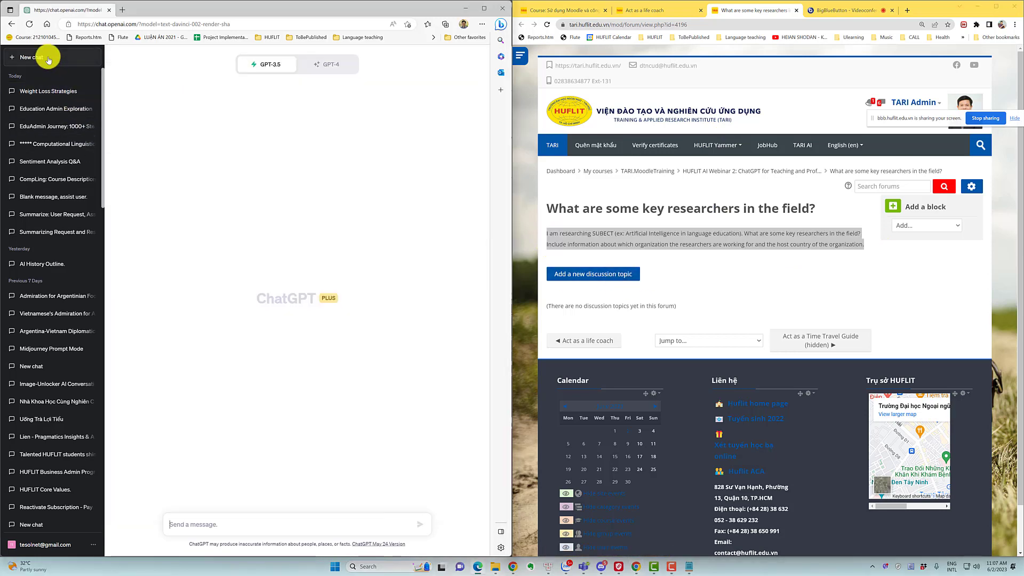
key("ctrl+v")
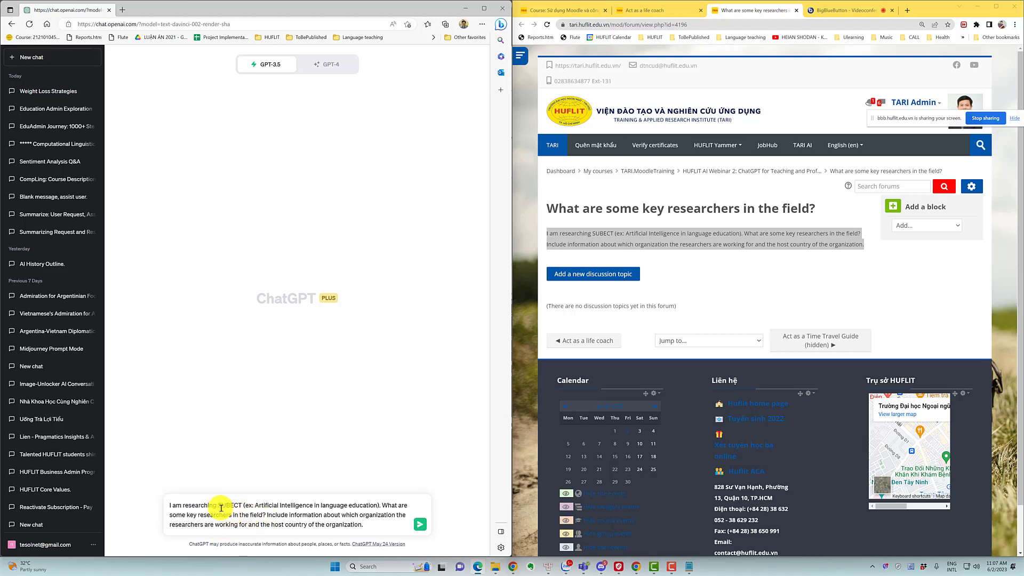
Step: Replace the prompt's subject placeholder and example with "language education" and send the message to ChatGPT
left_click_drag(218, 506, 322, 505)
key("BackSpace")
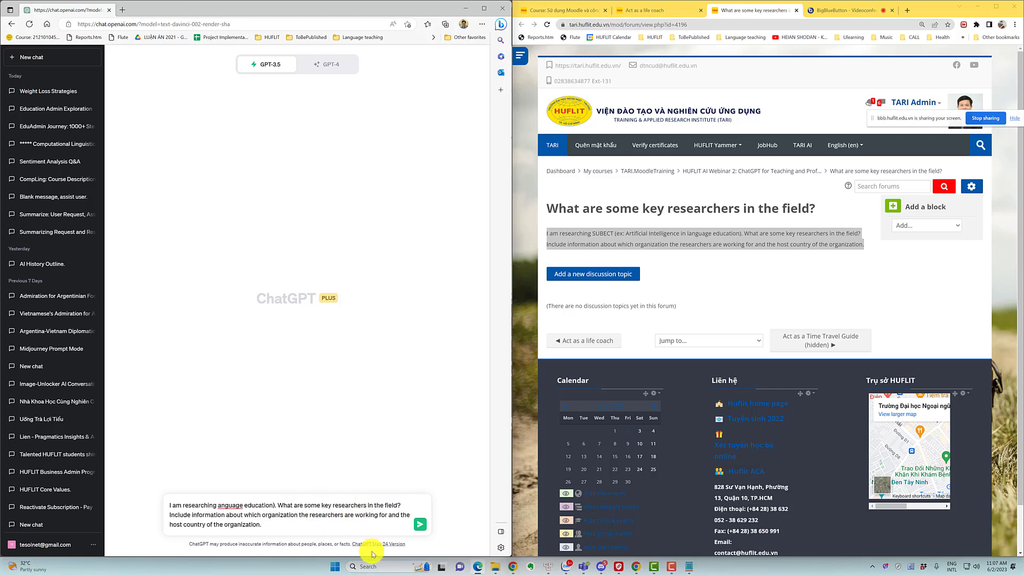
type("l")
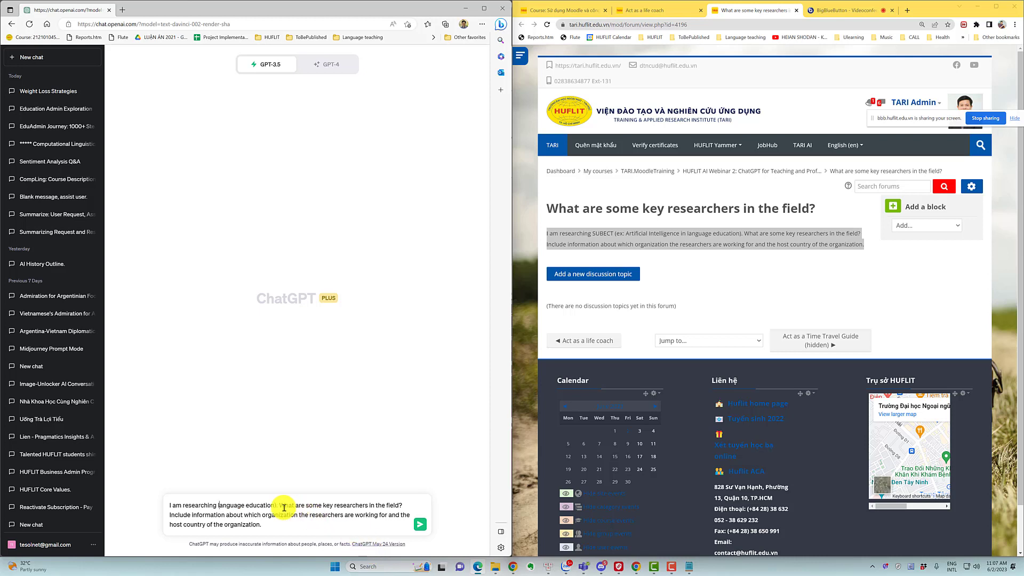
key("BackSpace")
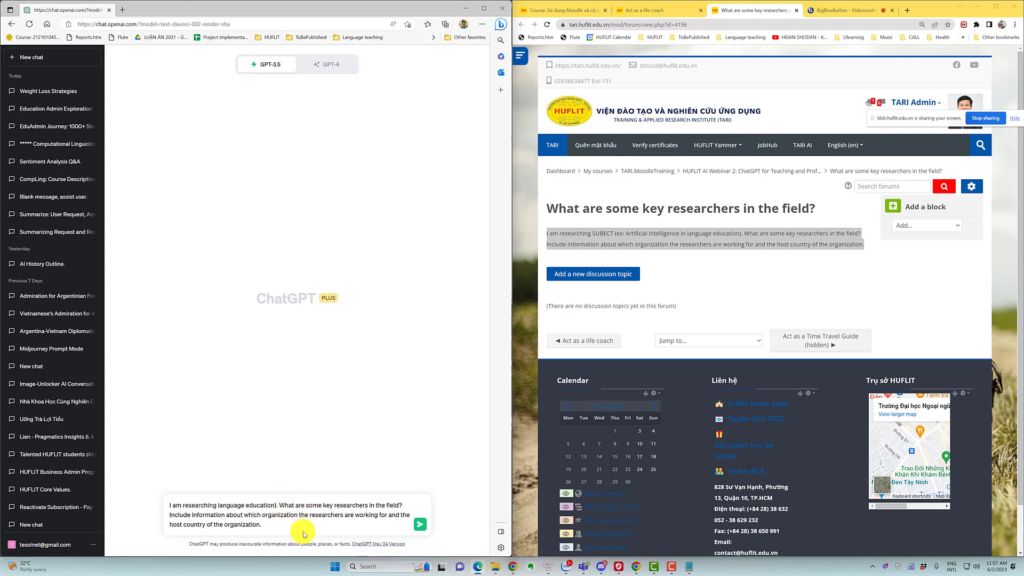
left_click(421, 526)
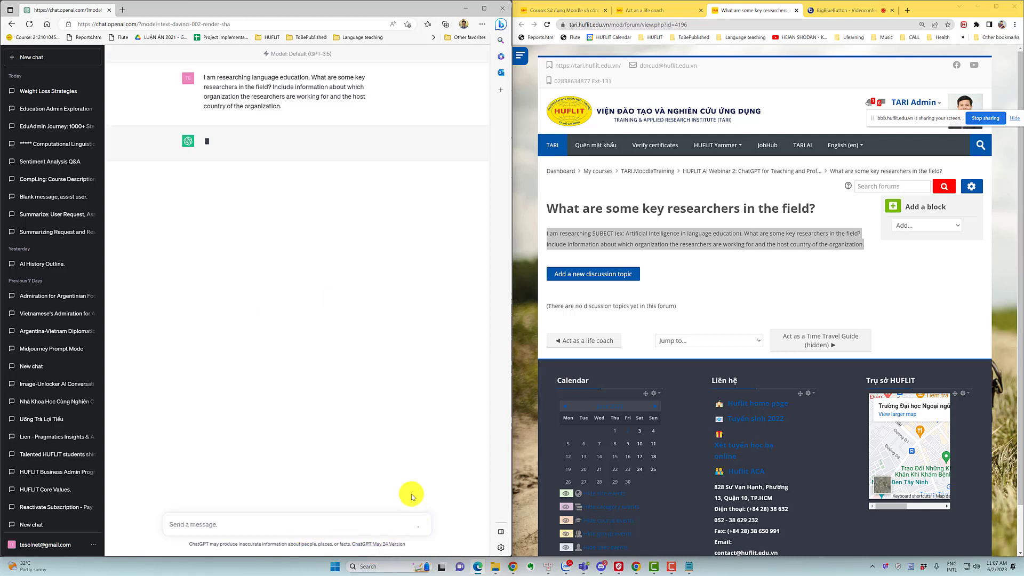
Step: Start a new discussion topic in the key researchers forum and paste ChatGPT's full researcher list into its message
left_click(617, 278)
left_click(617, 277)
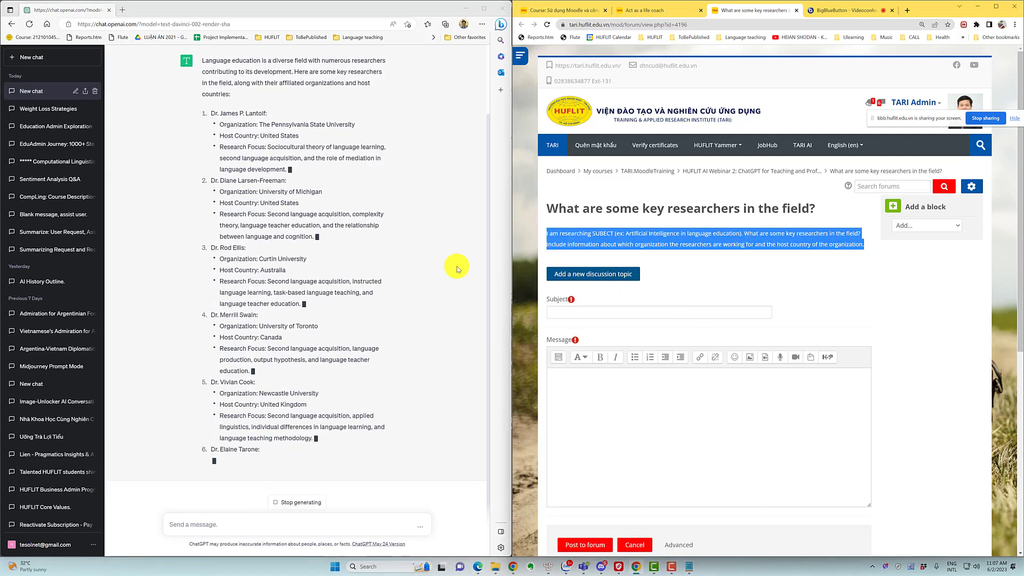
scroll(304, 154, "up", 4)
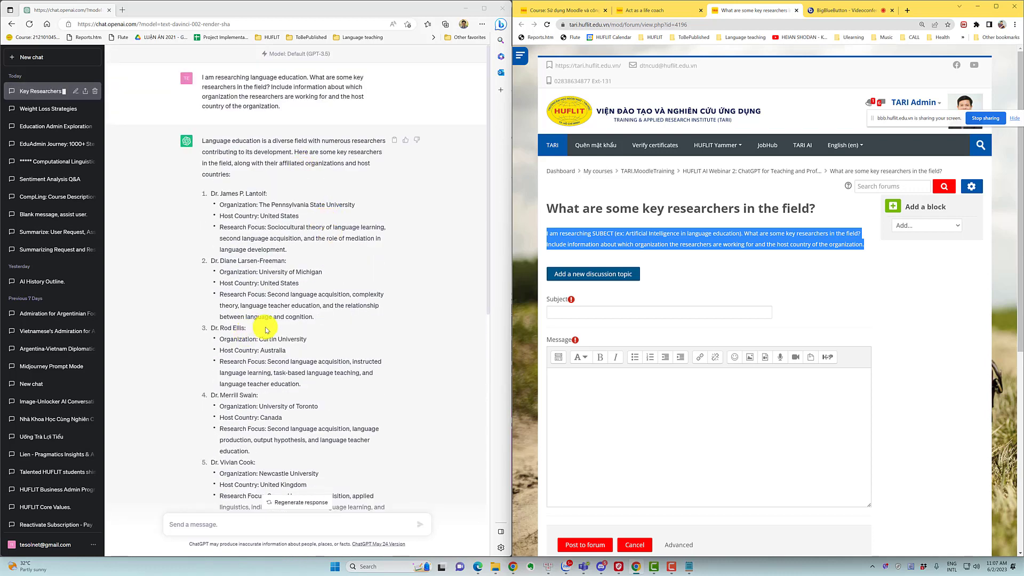
scroll(332, 314, "down", 4)
scroll(353, 319, "down", 4)
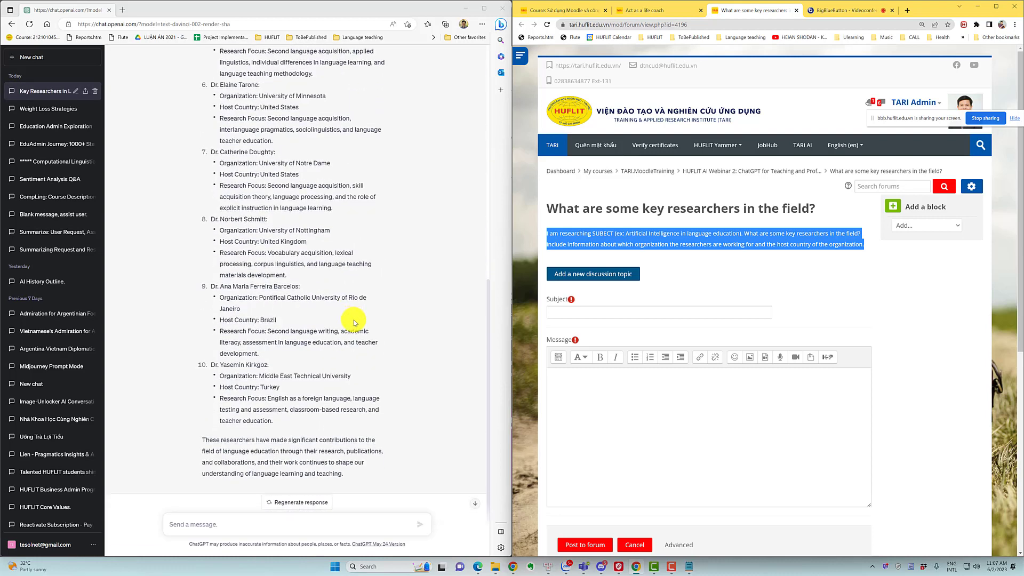
scroll(354, 322, "up", 5)
scroll(354, 321, "up", 3)
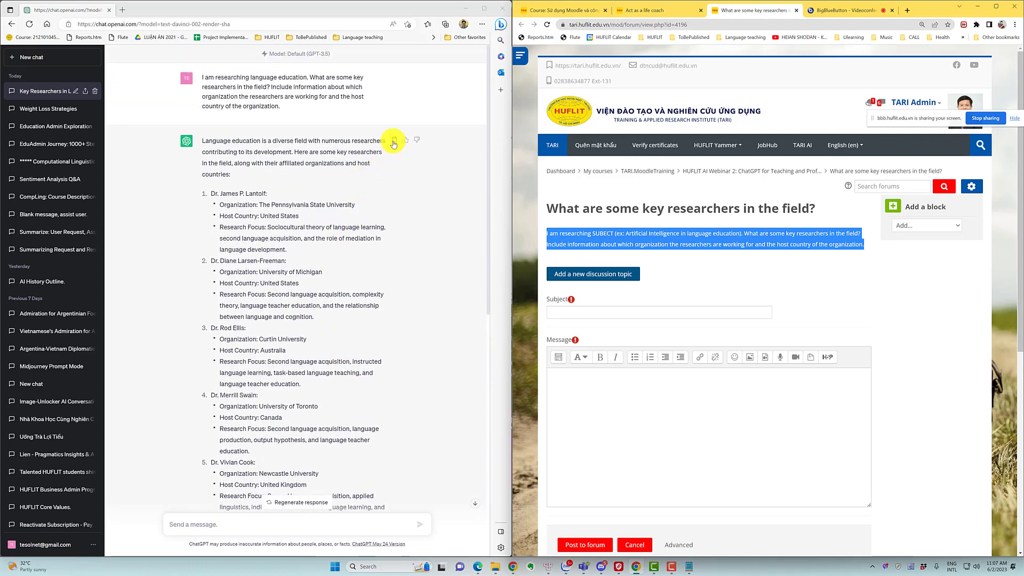
left_click(394, 143)
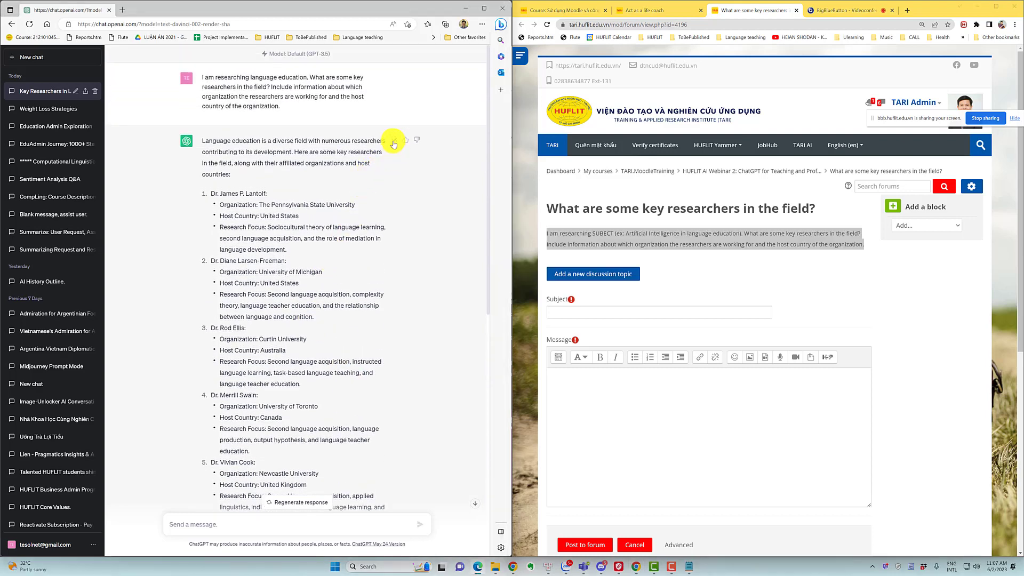
left_click(630, 414)
key("ctrl+v")
scroll(630, 417, "up", 12)
scroll(634, 410, "up", 3)
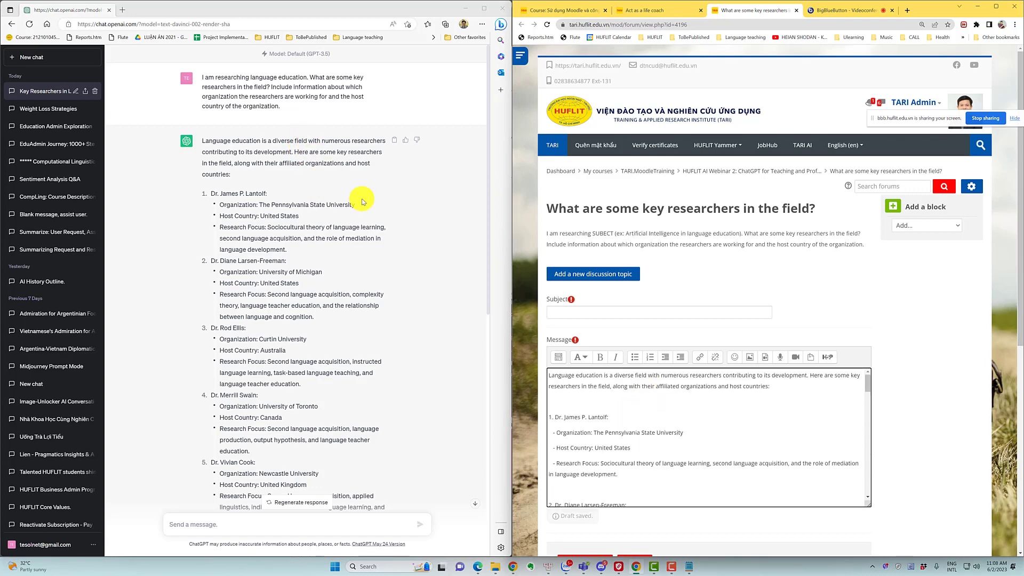
Step: Post the topic with the subject "Language education" and return to the course's ChatGPT for Professional Development section
left_click(609, 312)
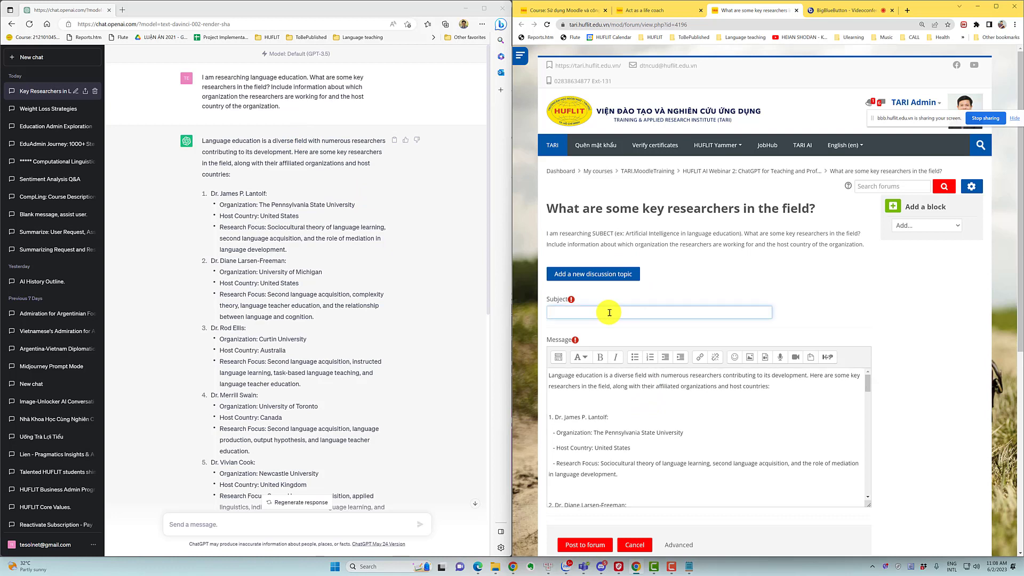
type("Language edcu")
key("BackSpace")
key("BackSpace")
type("uca")
left_click(584, 545)
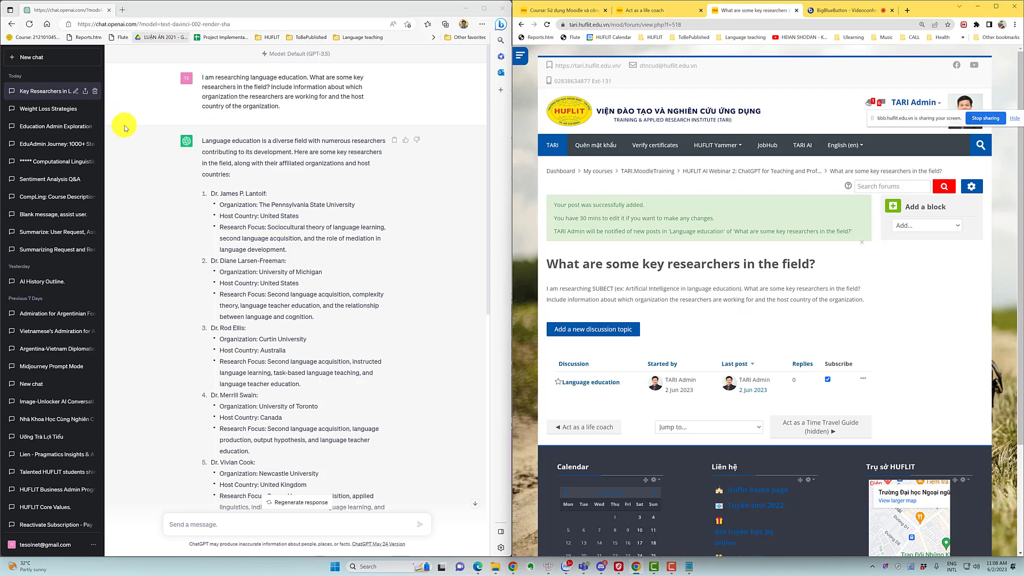
left_click(779, 171)
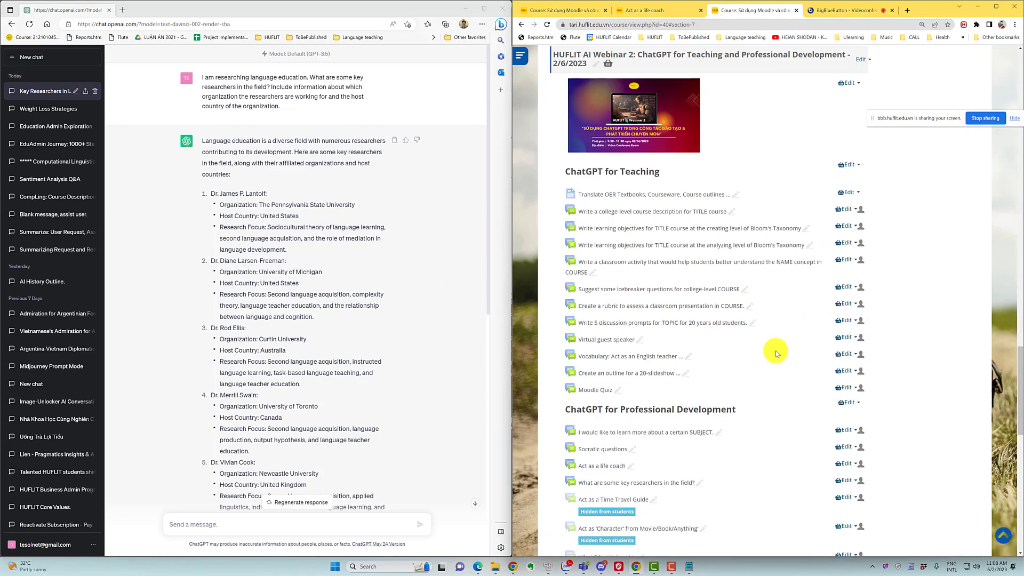
scroll(776, 350, "down", 4)
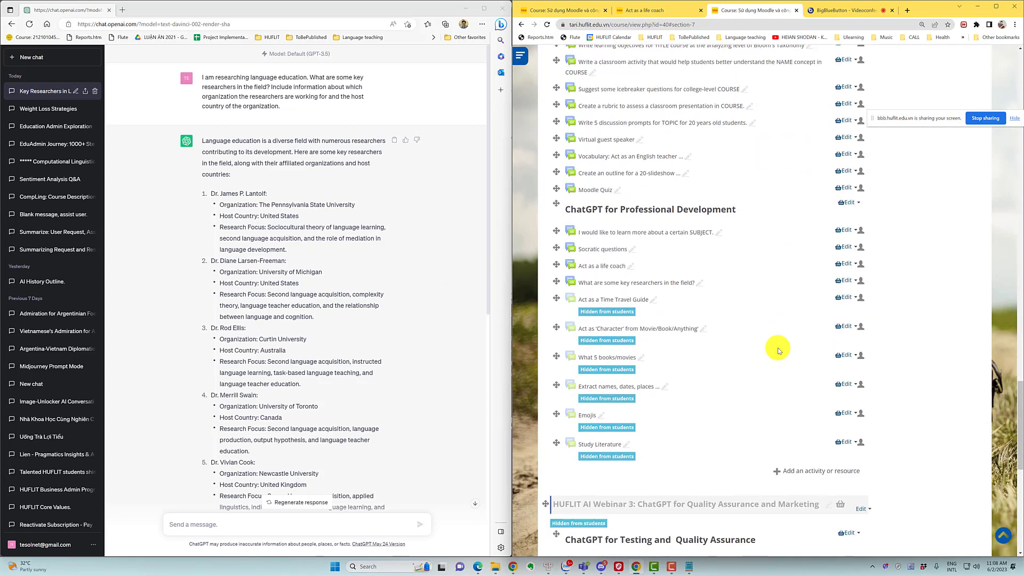
left_click(846, 326)
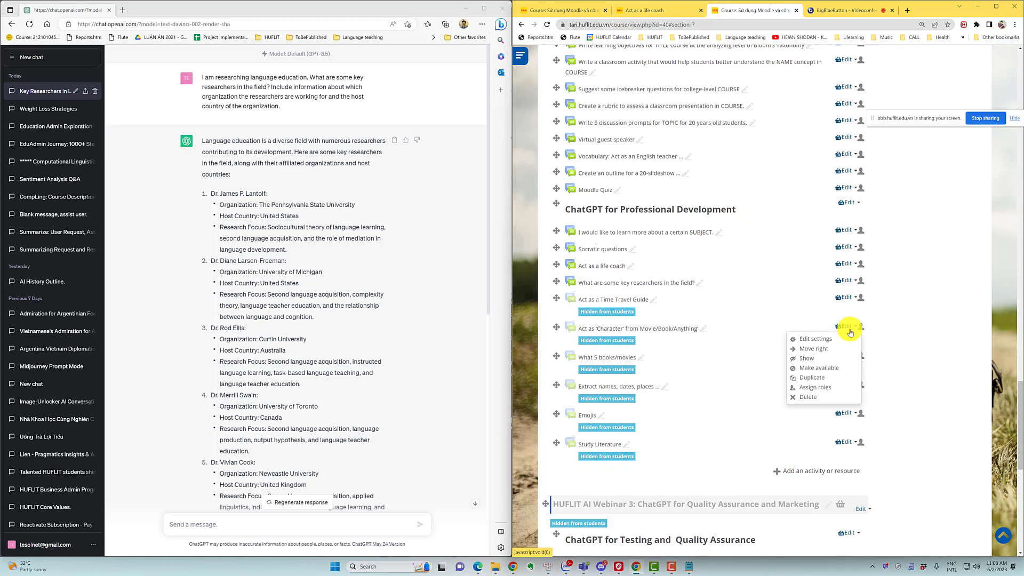
left_click(817, 359)
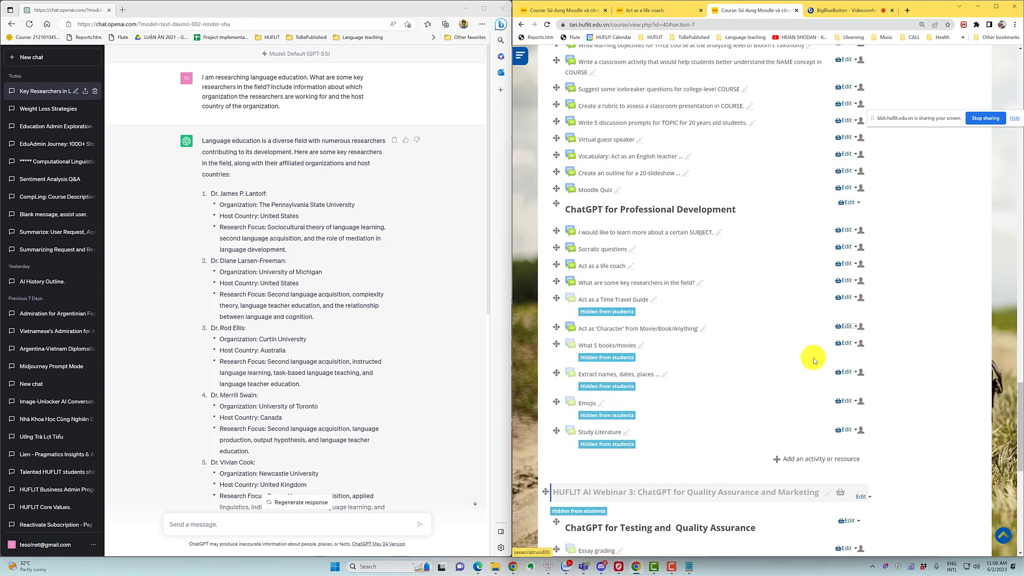
left_click(849, 327)
left_click(808, 357)
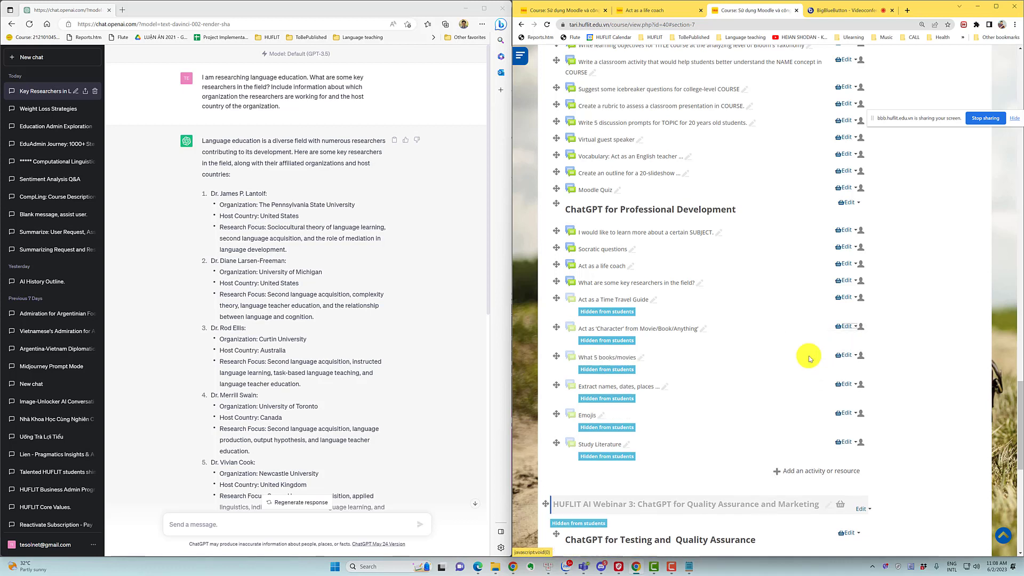
Step: Show the hidden "Act as a Time Travel Guide" forum to students and open it in a new tab
left_click(847, 298)
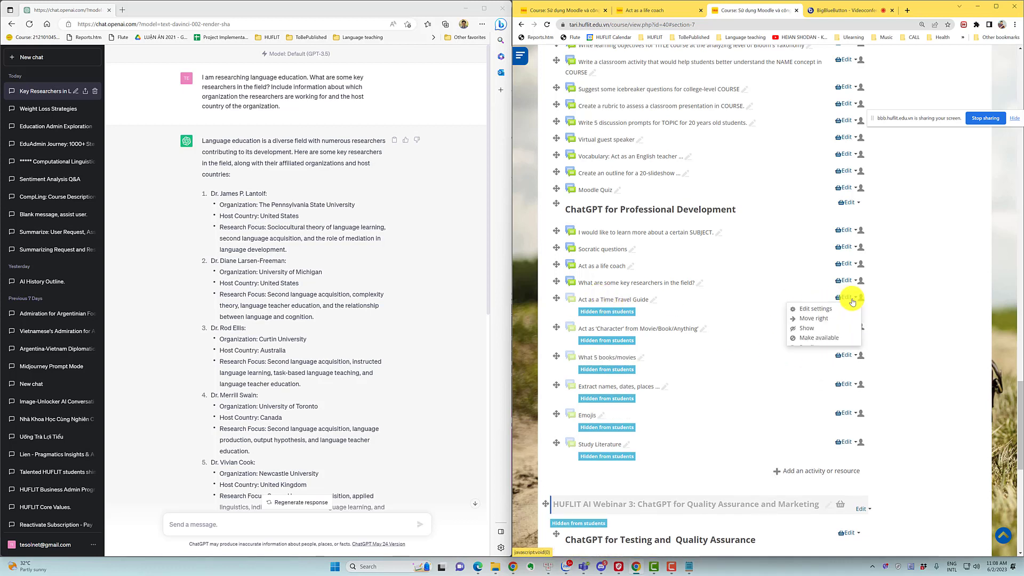
left_click(819, 329)
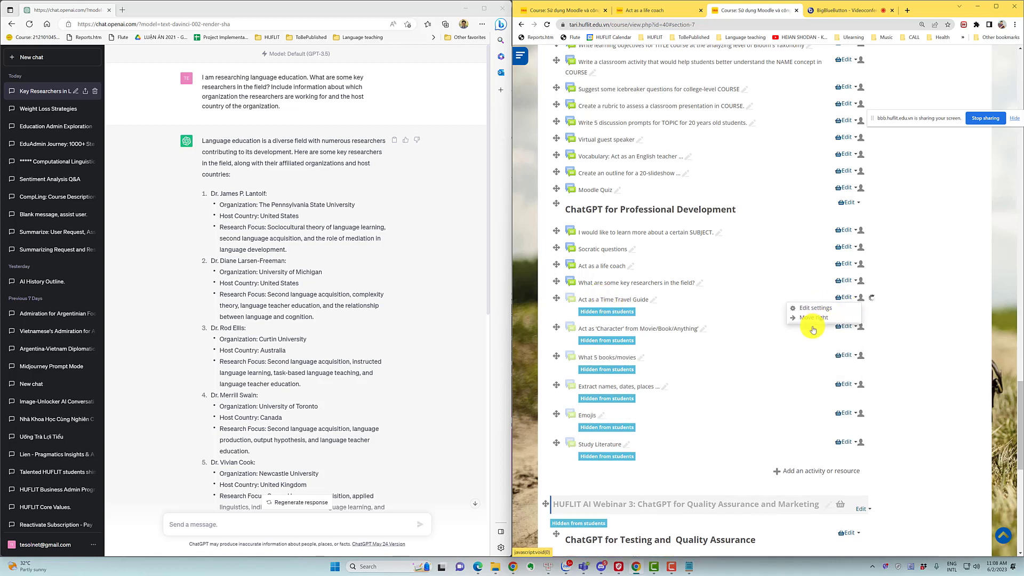
middle_click(609, 299)
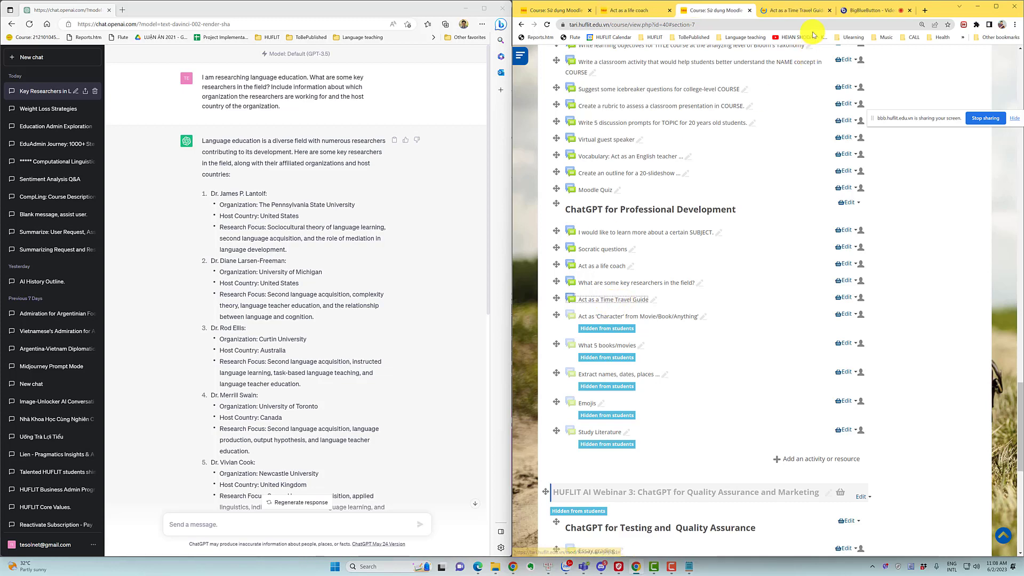
left_click(798, 12)
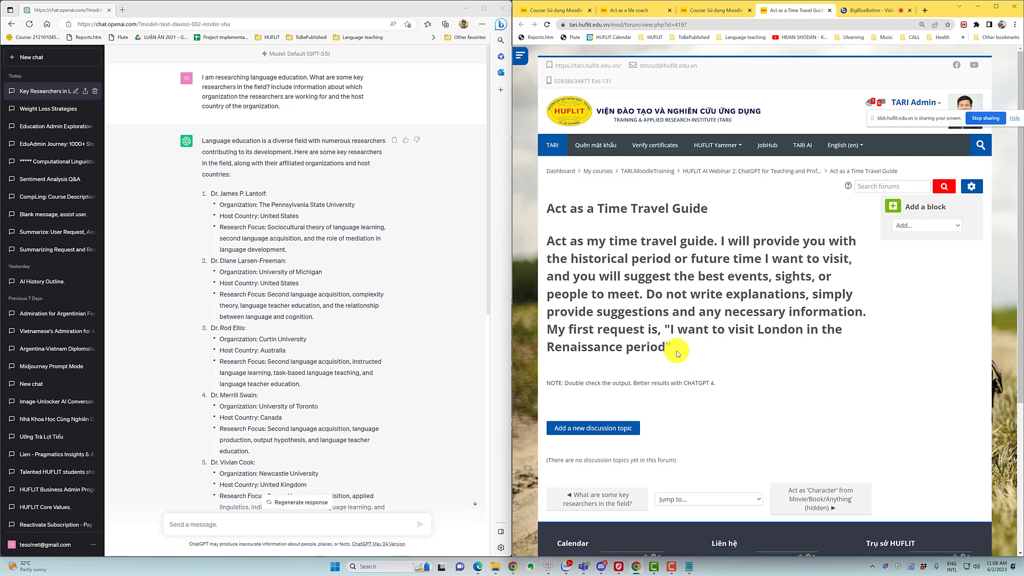
Step: Copy the time travel guide prompt from the forum description and send it to ChatGPT in a new chat
left_click_drag(672, 346, 542, 239)
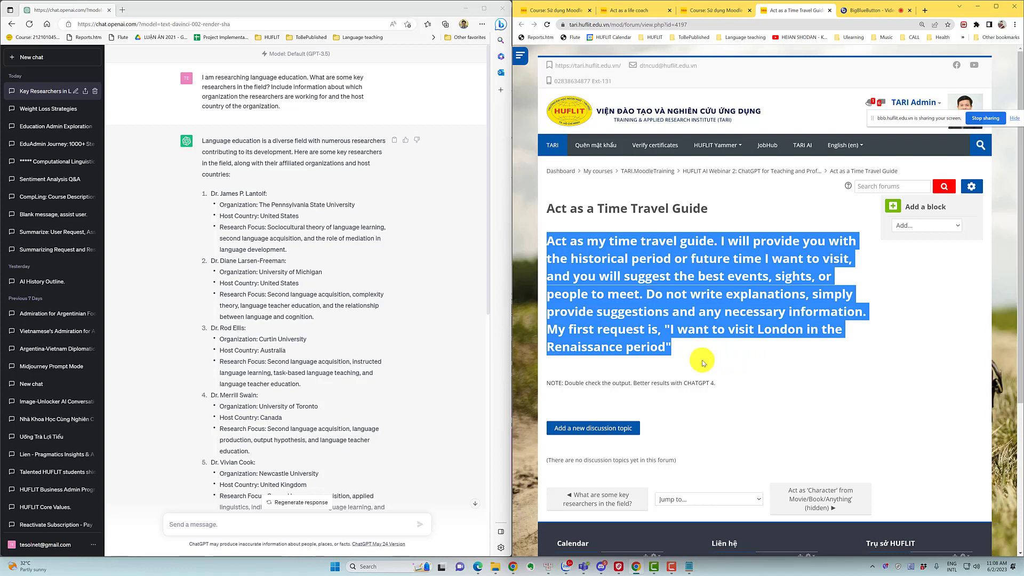
left_click(52, 59)
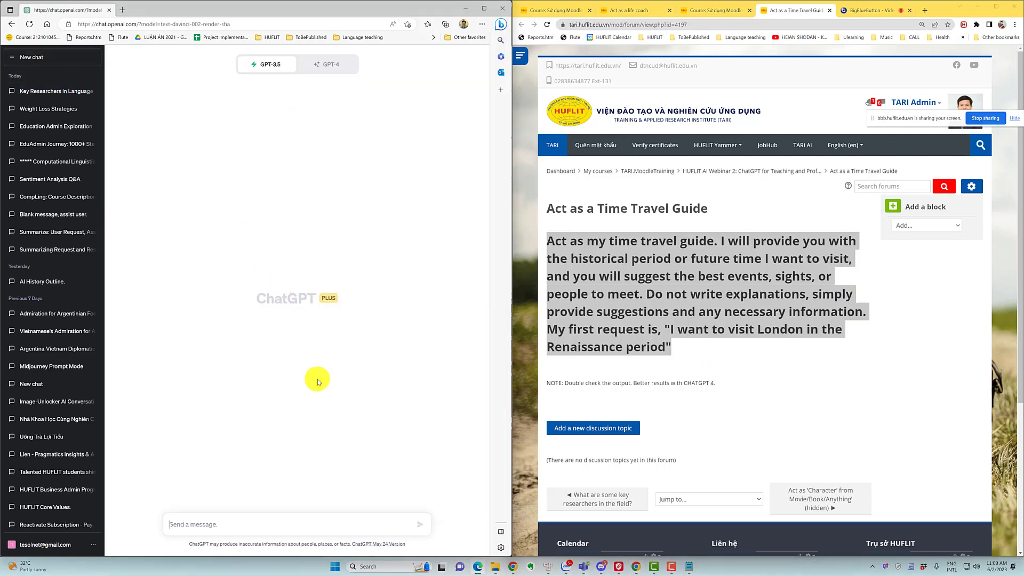
key("ctrl+v")
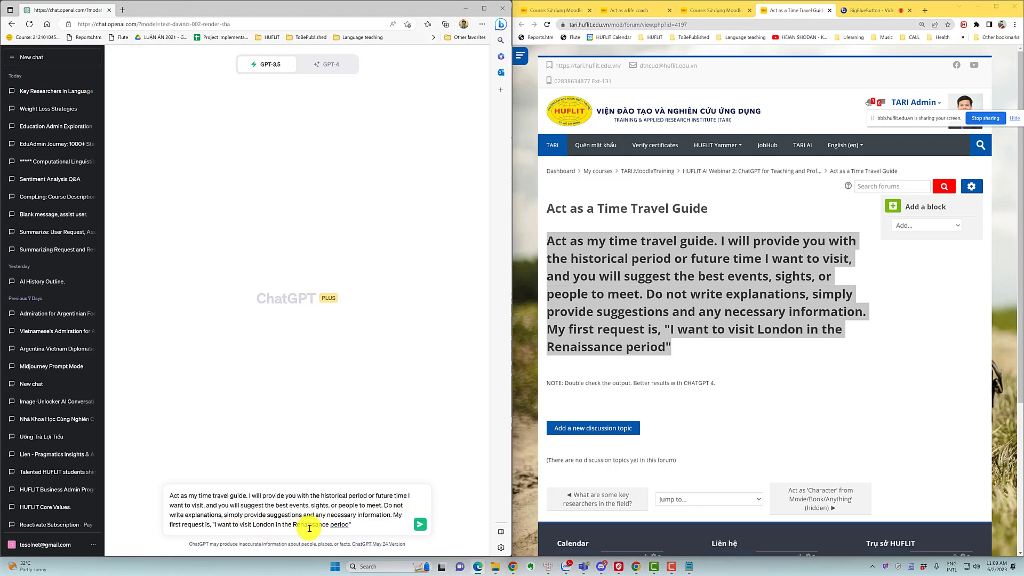
left_click(419, 525)
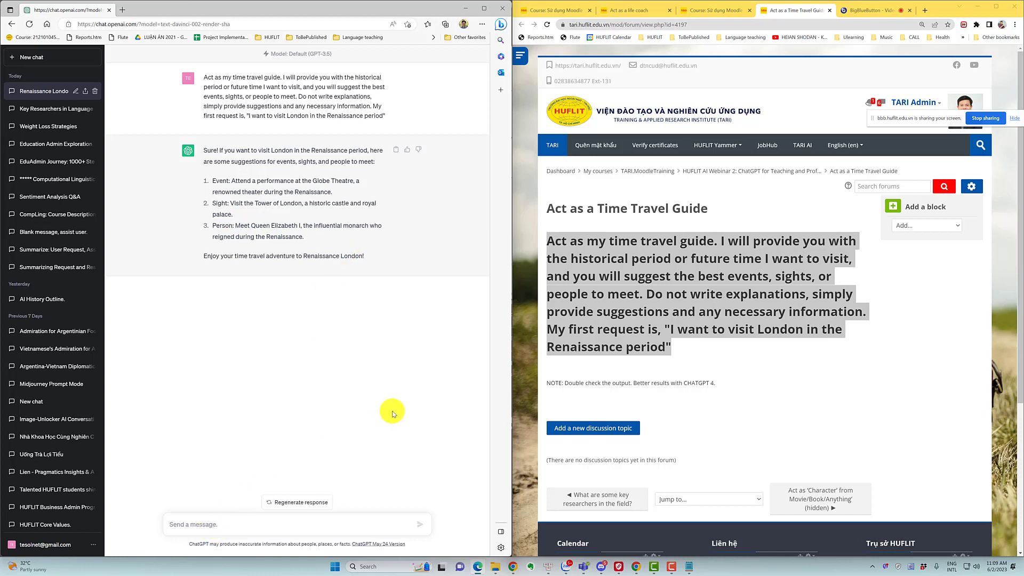
Step: Send ChatGPT two follow-up time travel requests, "Paris, 1800." and "Vietnam, 1700"
type("Paris, 1800.")
key("Return")
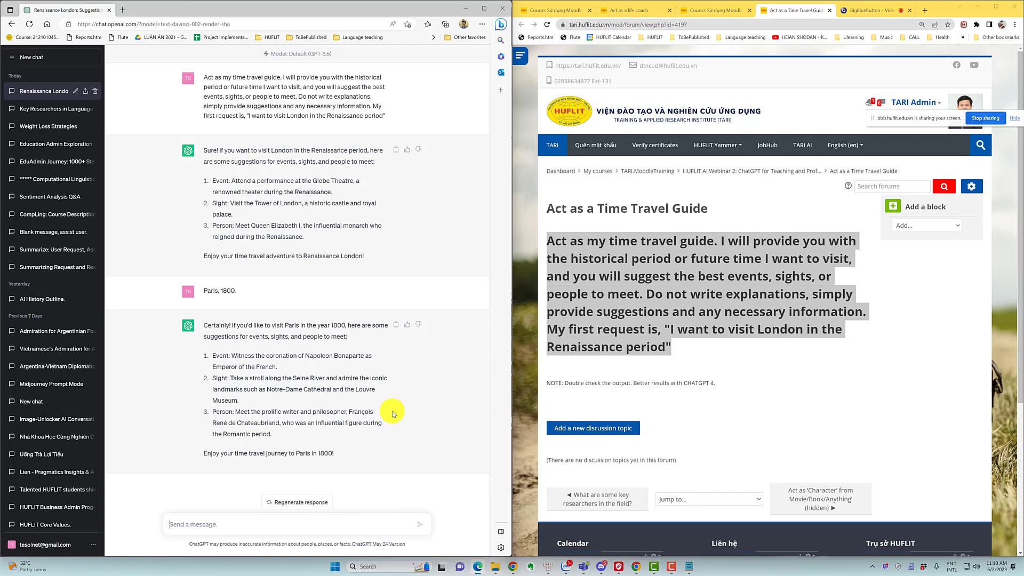
type("Vietnam, 1700")
key("Return")
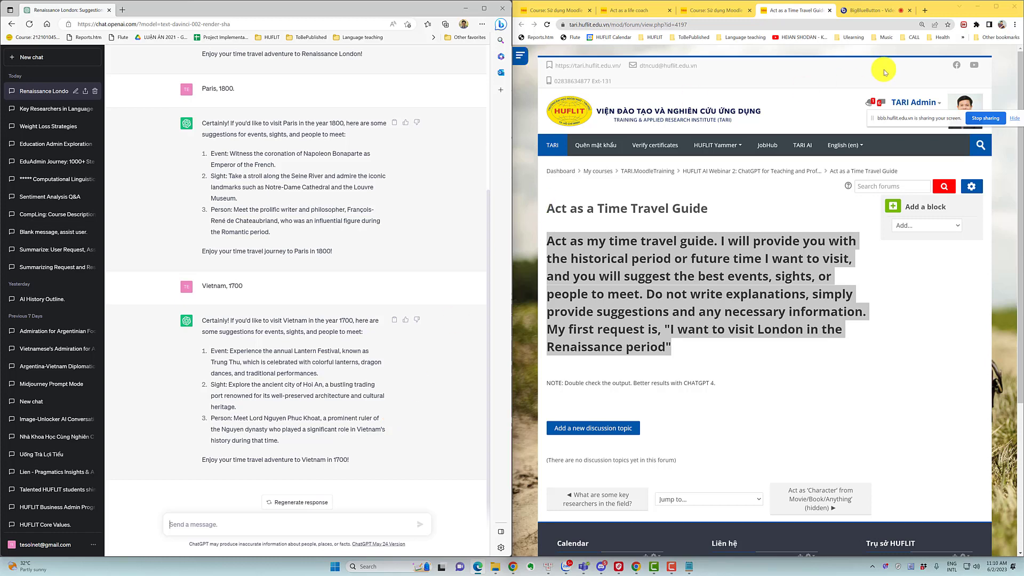
Step: Search Google in a new browser tab for "chúa Nguyễn Phúc Khoát" and open his Vietnamese Wikipedia article
left_click(925, 10)
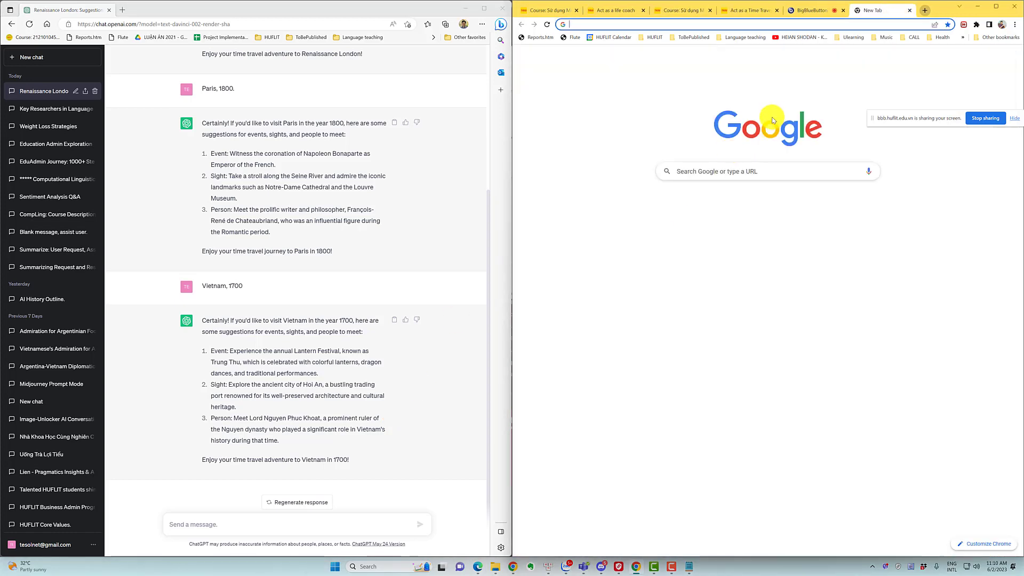
left_click(693, 177)
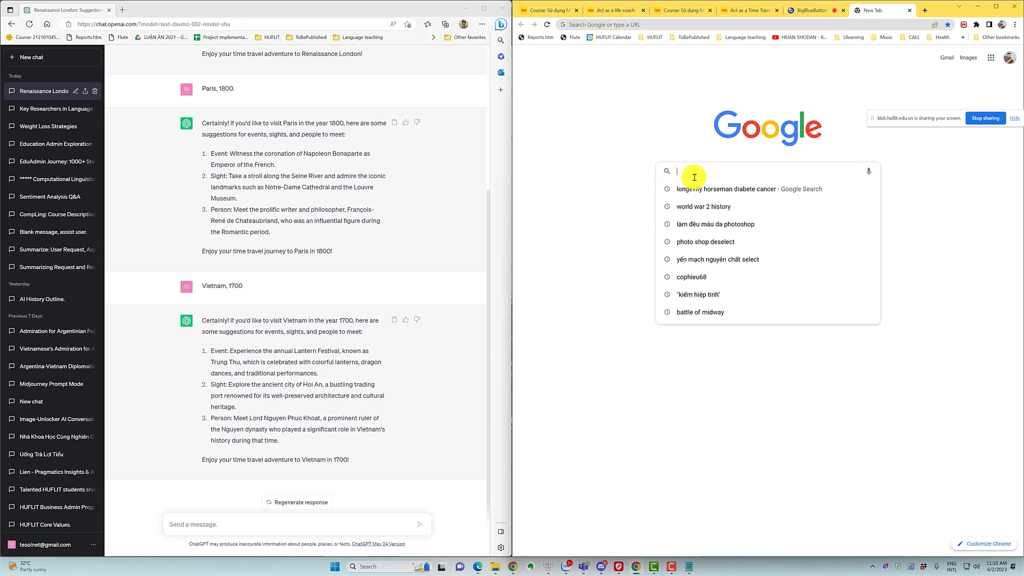
type("chuas")
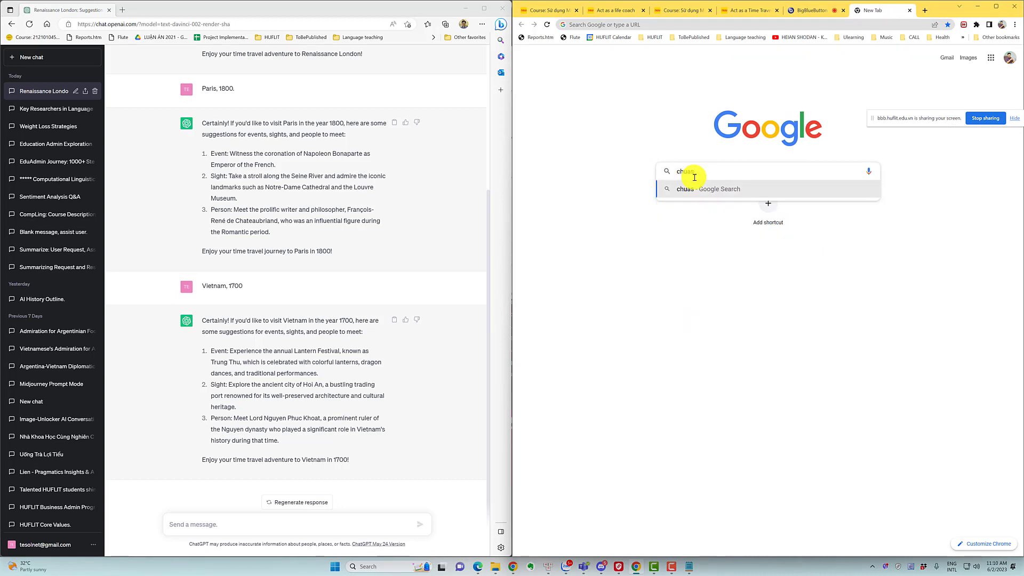
key("BackSpace")
key("BackSpace")
key("BackSpace")
type("úa N")
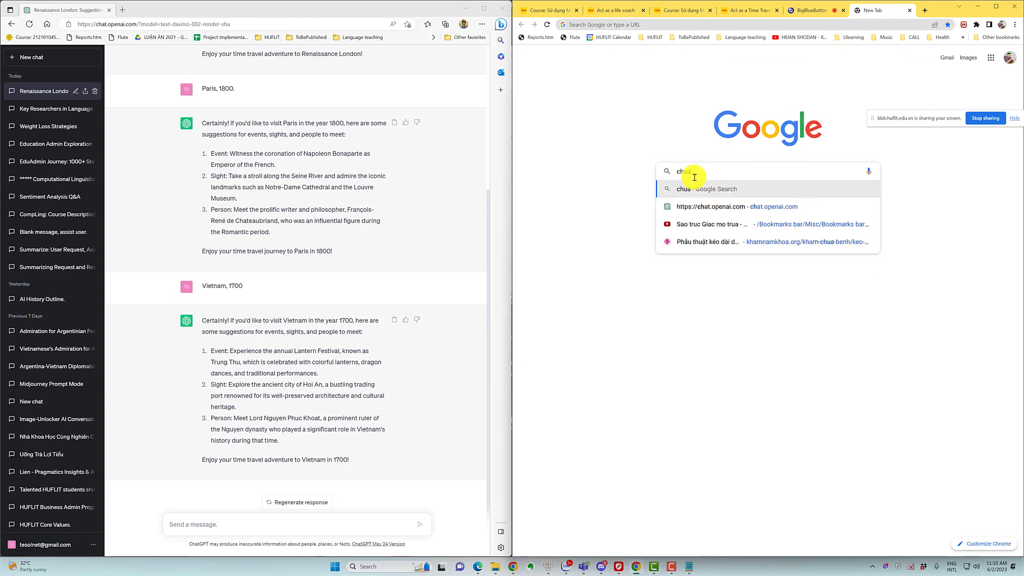
type("guyễn Phúc Kh")
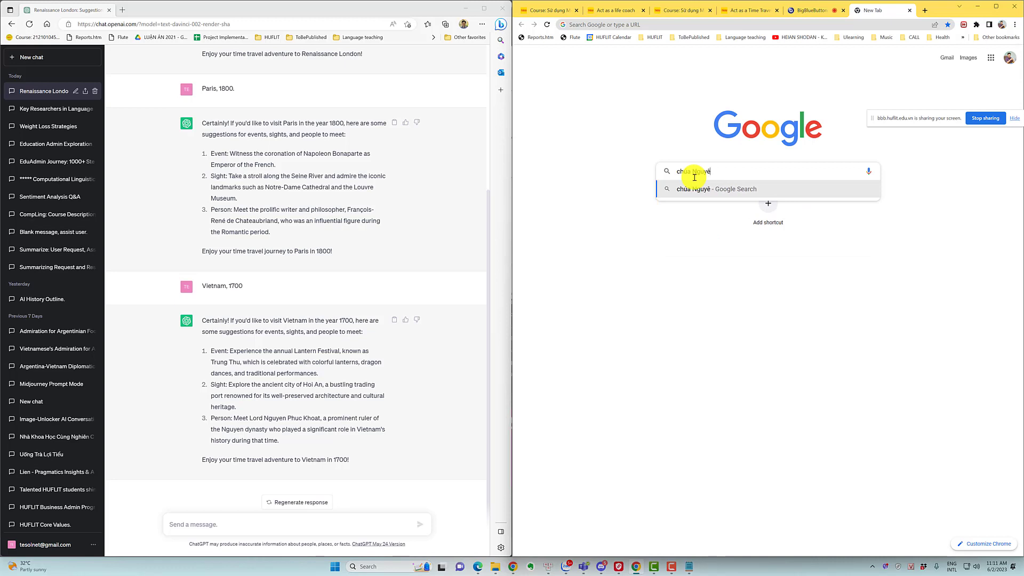
type("oát")
key("Return")
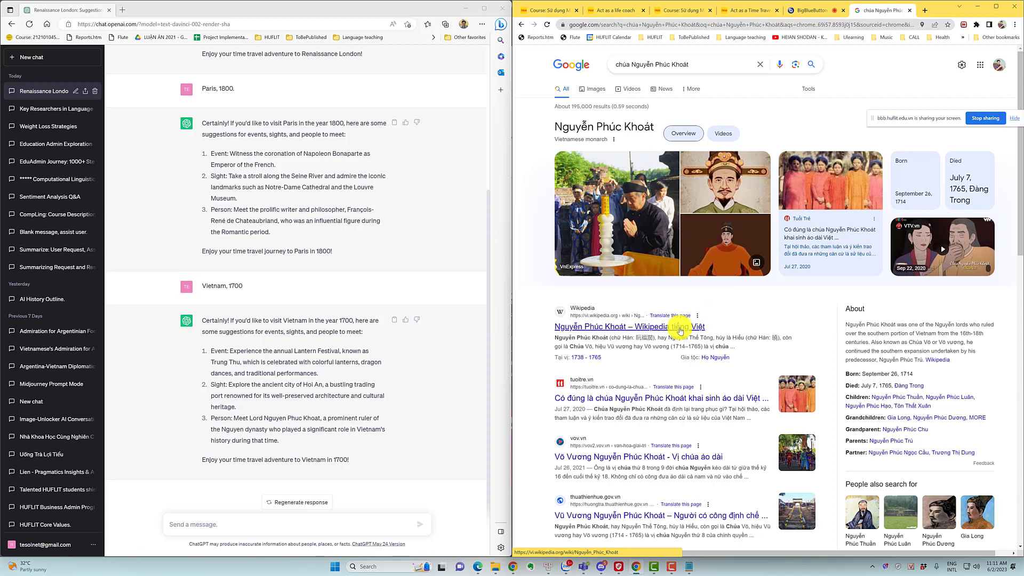
left_click(679, 329)
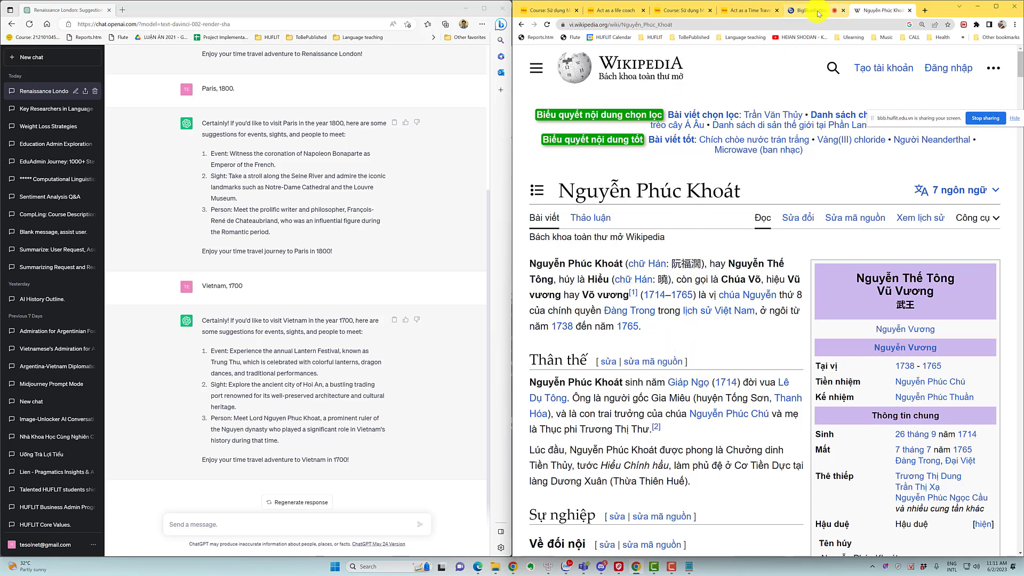
Step: Send ChatGPT the follow-up time travel request "London, 300 BC"
left_click(281, 531)
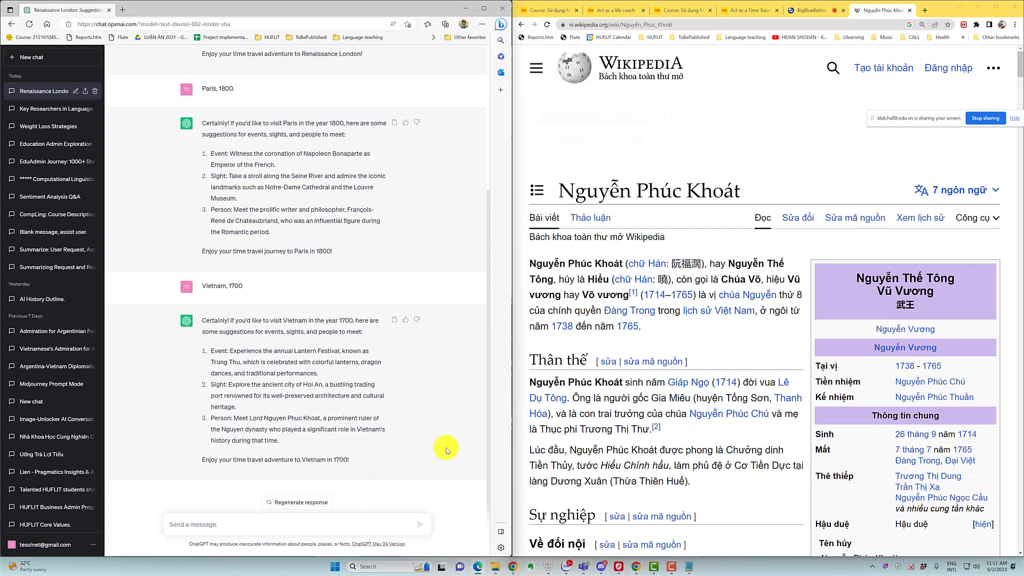
type("London,")
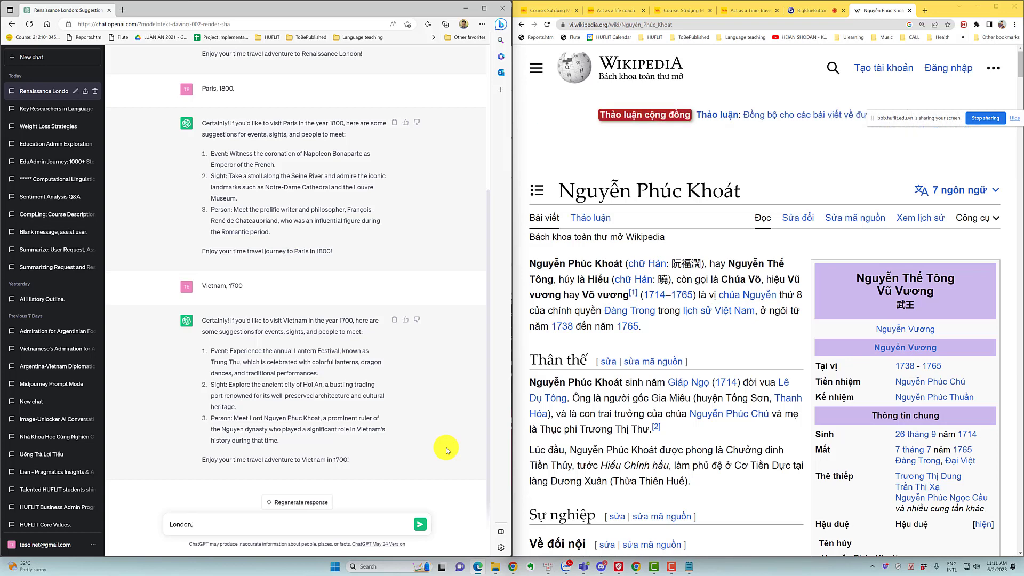
type("300 BC")
key("Return")
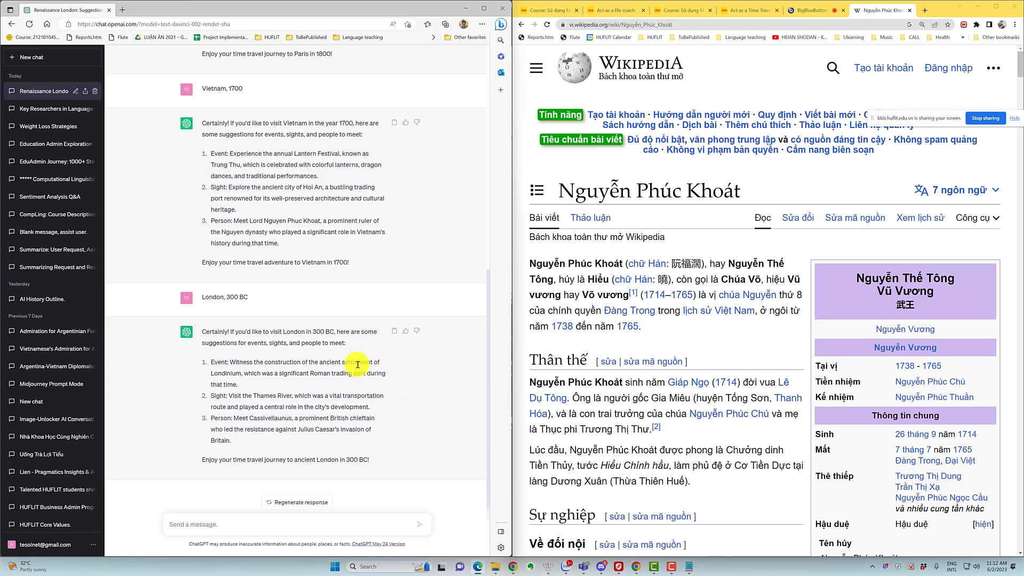
Step: Highlight the Londinium settlement, the British chieftain and Julius Caesar's invasion in the London answer to examine its historical claims
left_click_drag(342, 363, 361, 373)
left_click(329, 382)
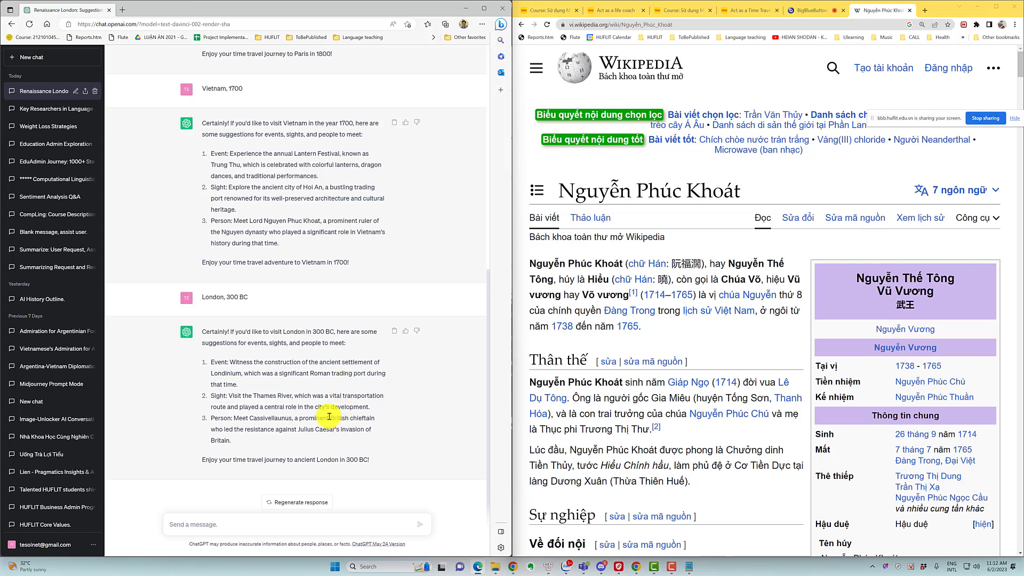
left_click_drag(330, 418, 349, 426)
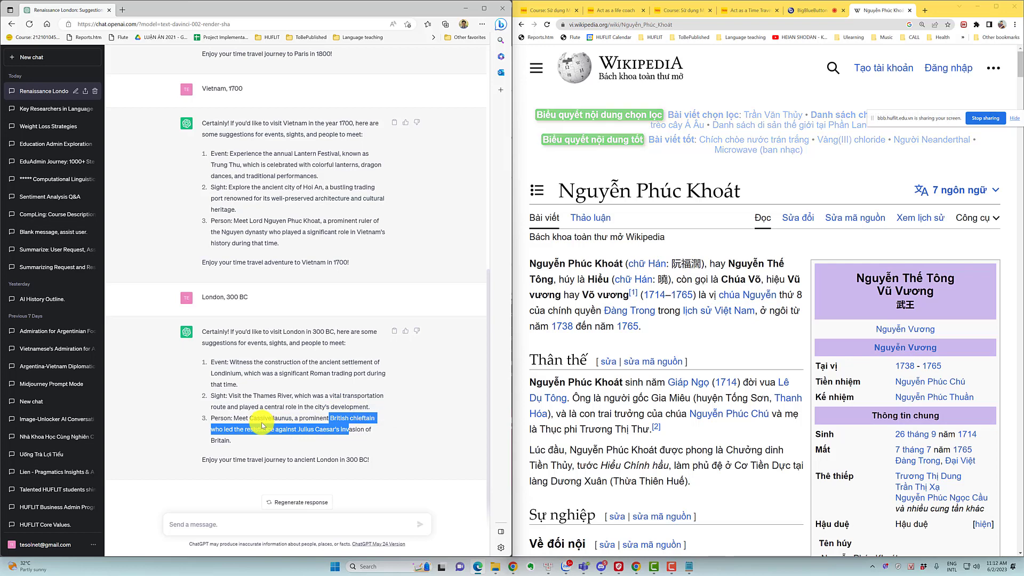
left_click(304, 440)
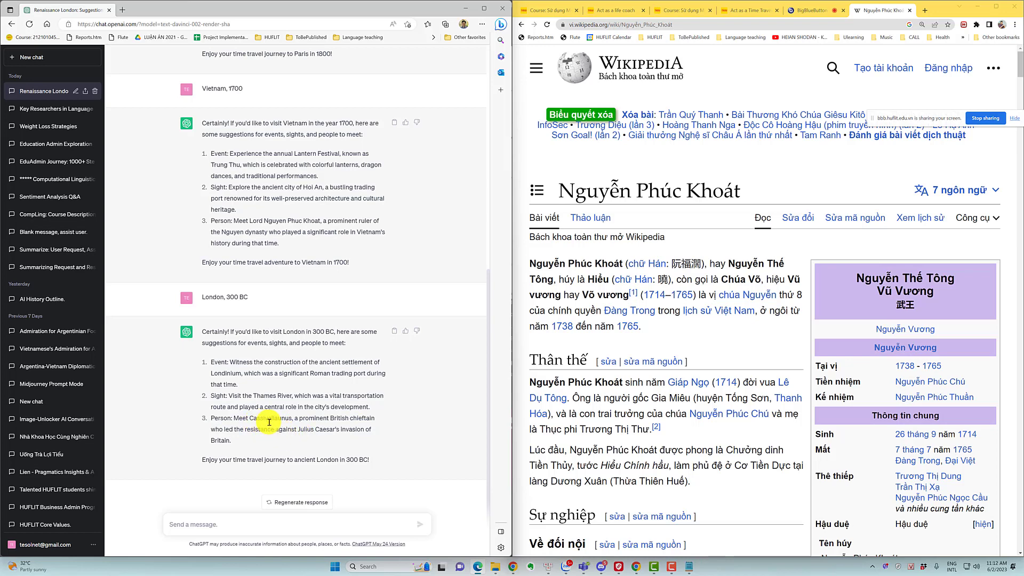
left_click_drag(300, 430, 342, 441)
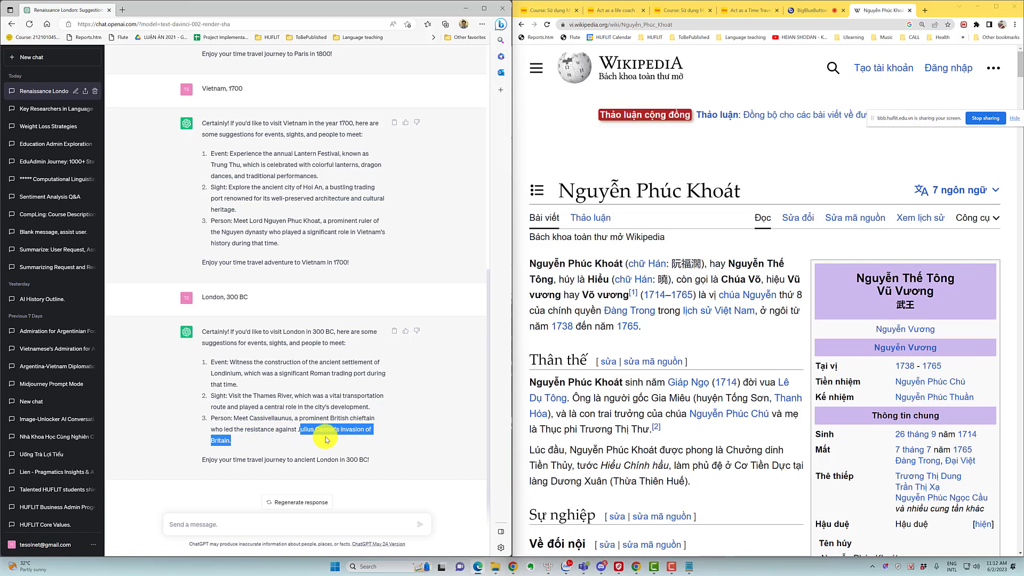
Step: Search Google for "Julius Ceasar" and open the English Wikipedia article to check his dates against ChatGPT's London answer
left_click(682, 26)
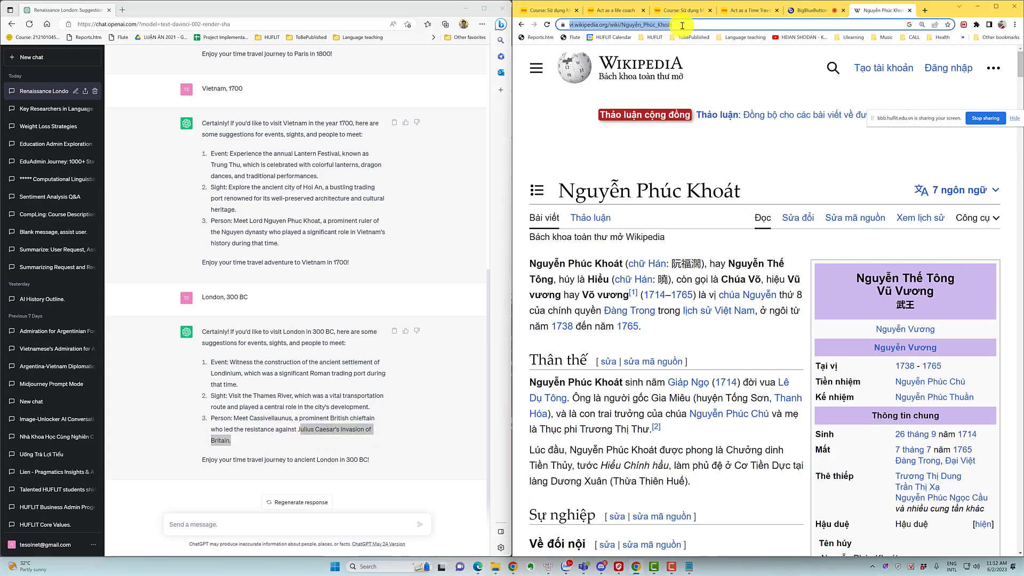
type("Juli")
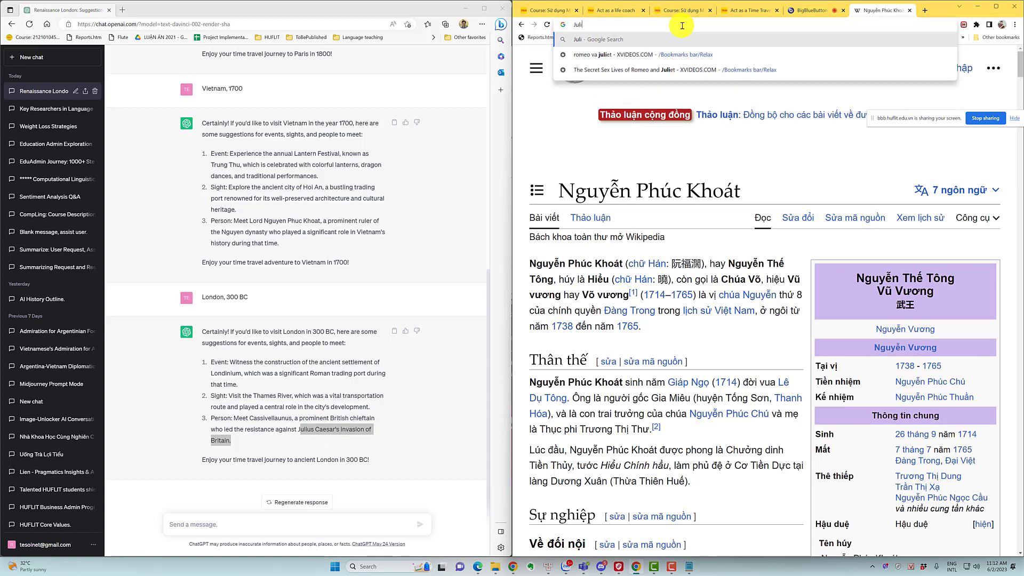
type("us Ce")
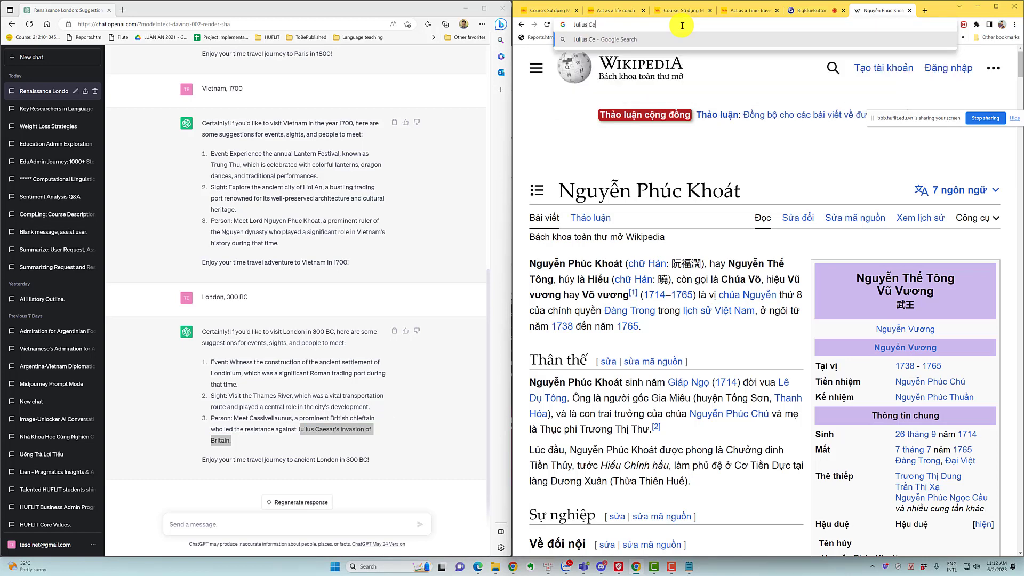
type("asar")
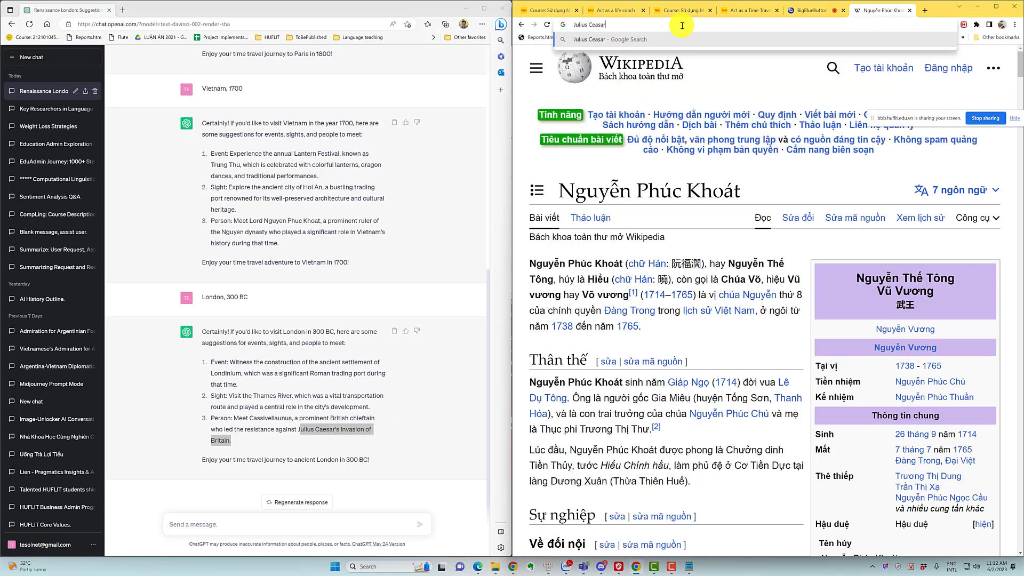
key("Return")
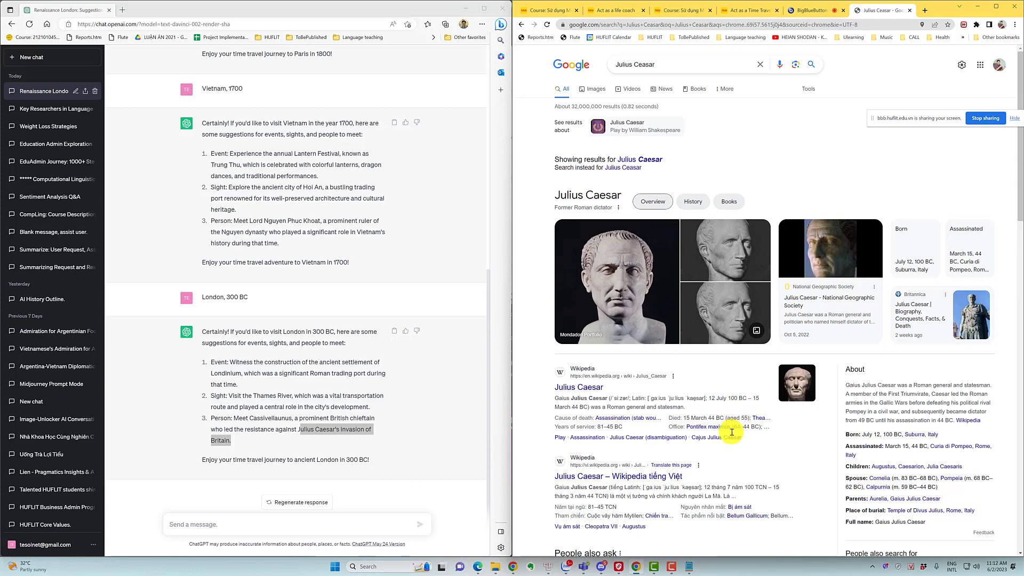
left_click(591, 389)
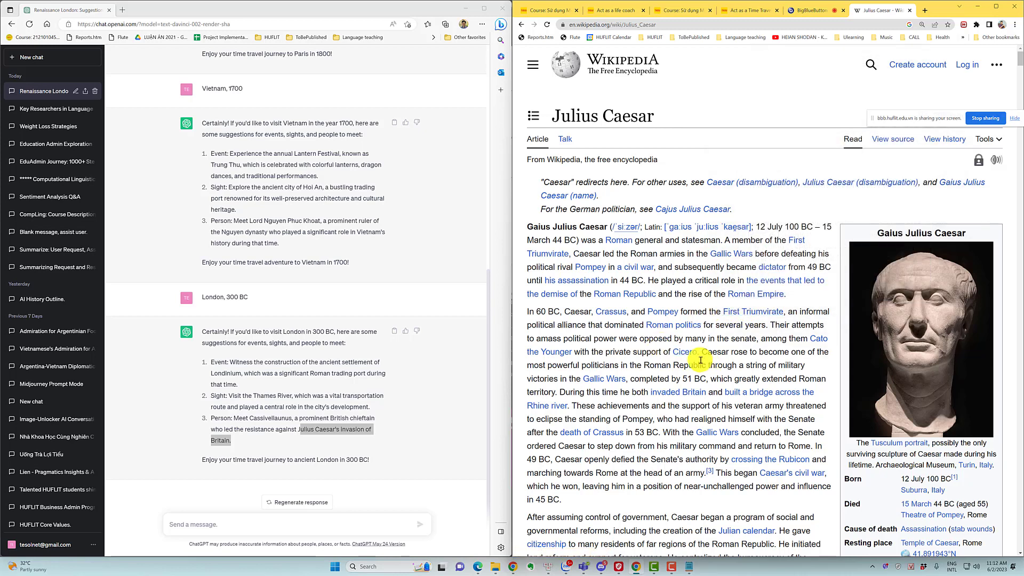
scroll(701, 361, "down", 2)
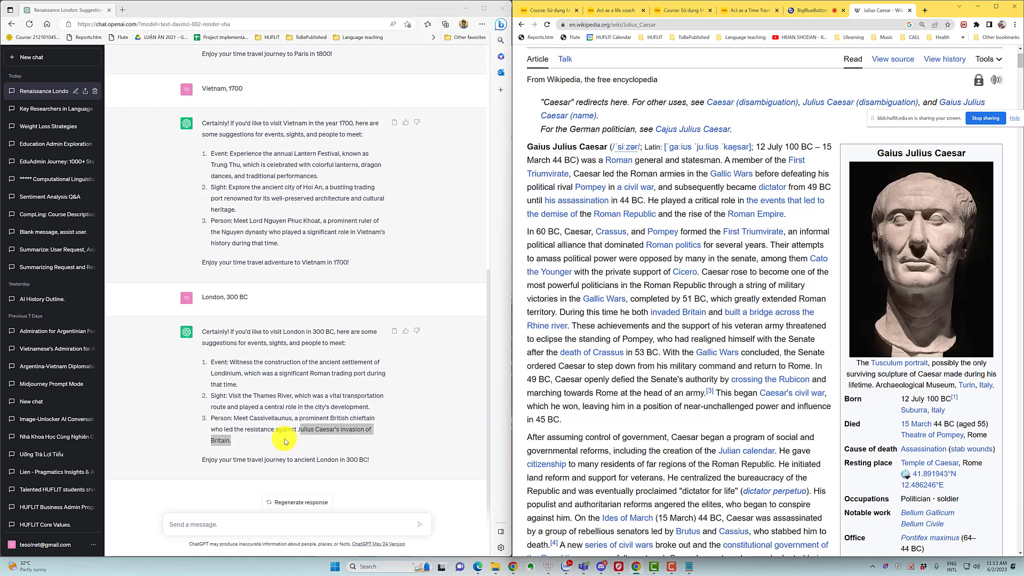
left_click(300, 433)
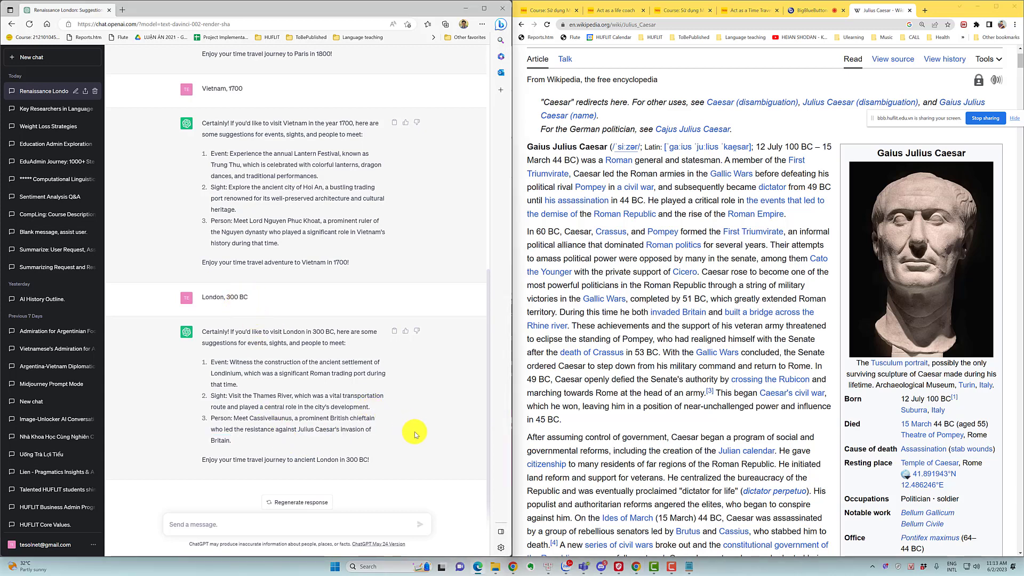
Step: Return to the "Act as a Time Travel Guide" forum and highlight its note about double-checking the output and using ChatGPT 4
scroll(418, 434, "up", 8)
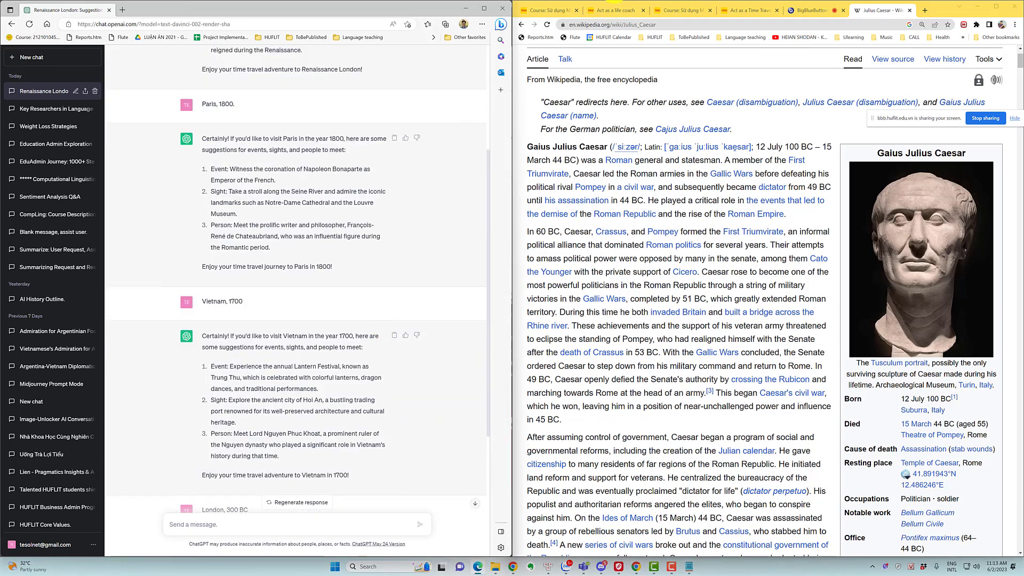
left_click(749, 12)
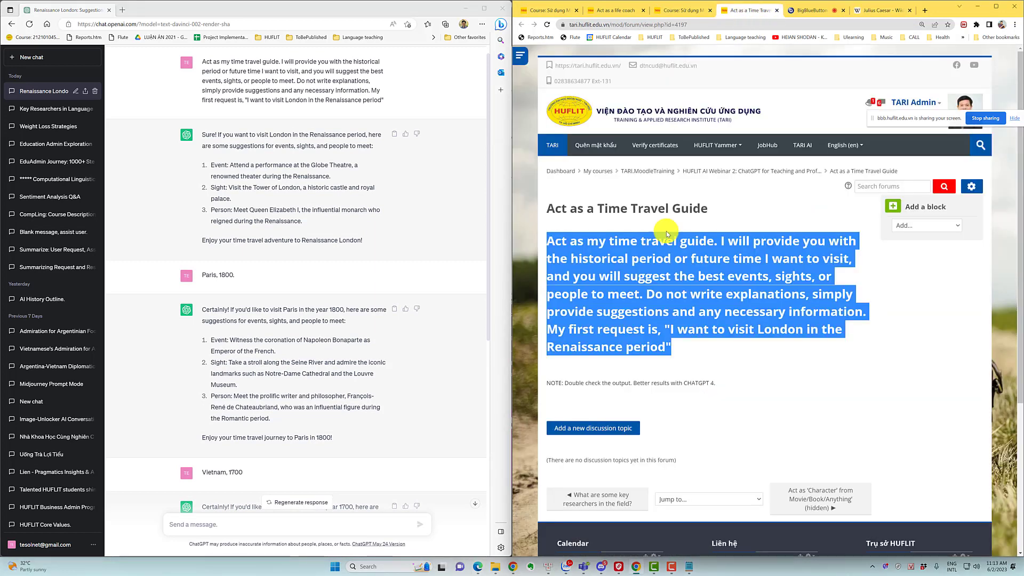
left_click(632, 383)
left_click_drag(608, 383, 696, 393)
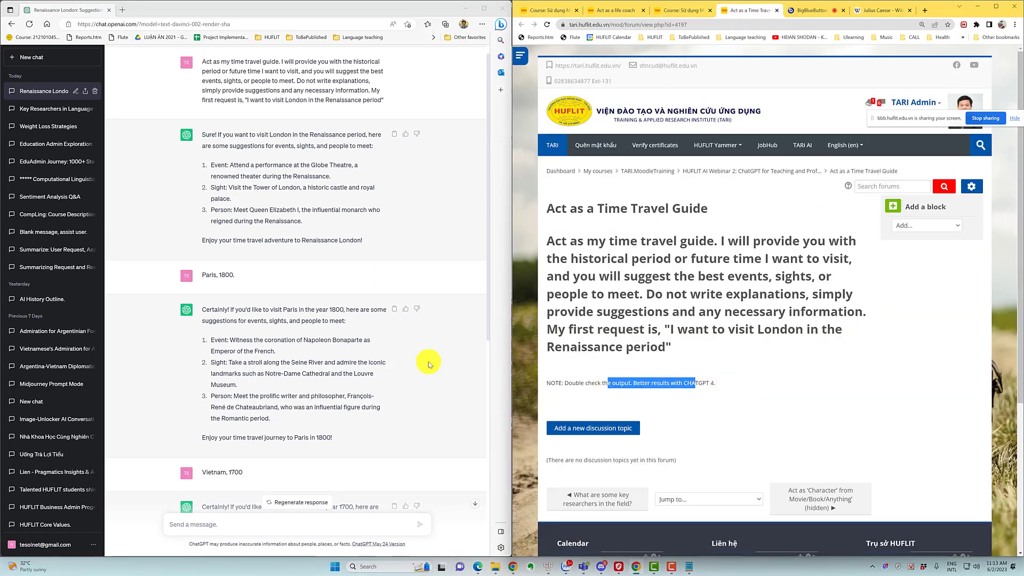
Step: Send ChatGPT the follow-up time travel request "New York, 1970"
scroll(354, 334, "down", 1)
scroll(355, 333, "down", 7)
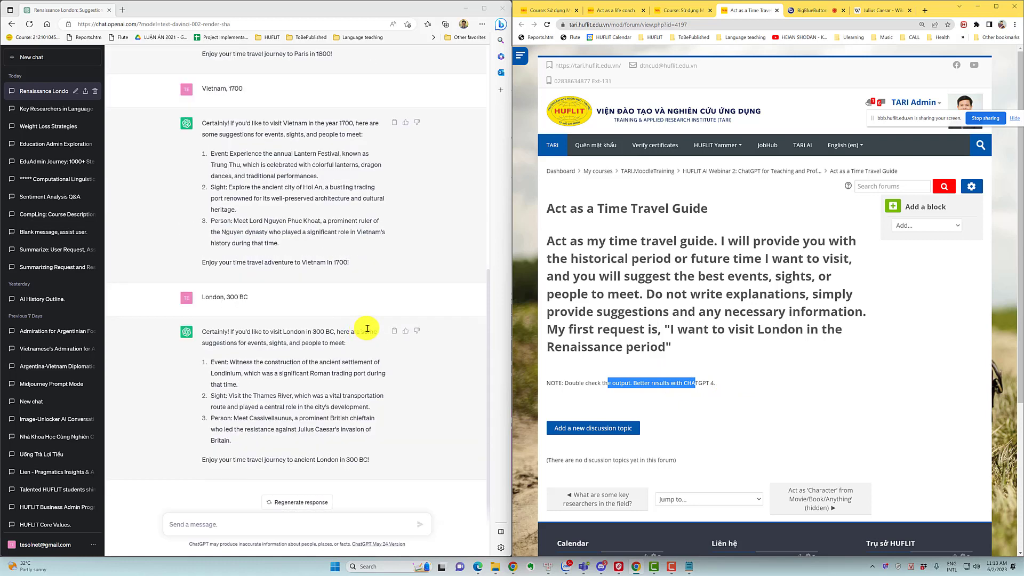
left_click(201, 524)
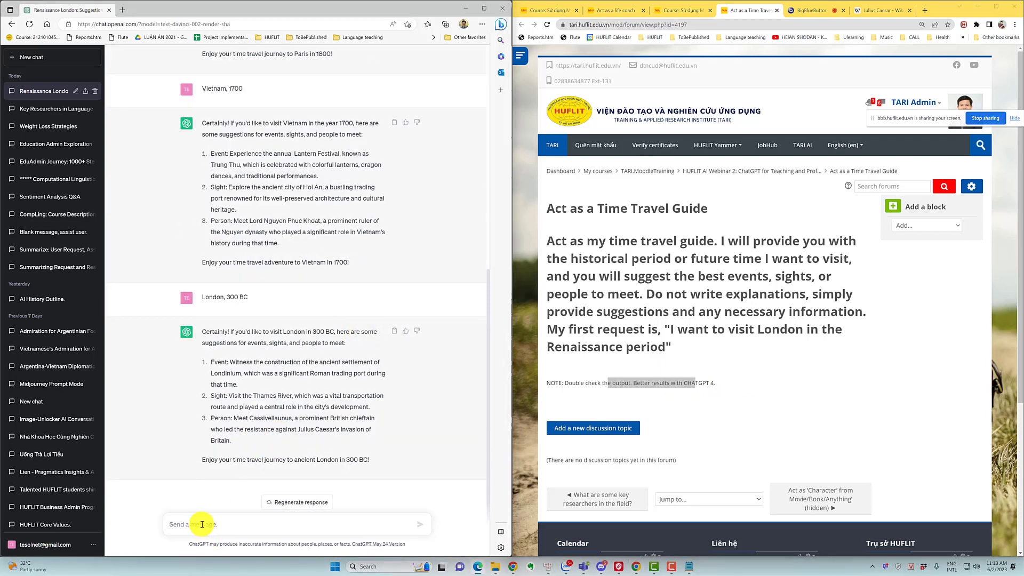
type("New York, 197")
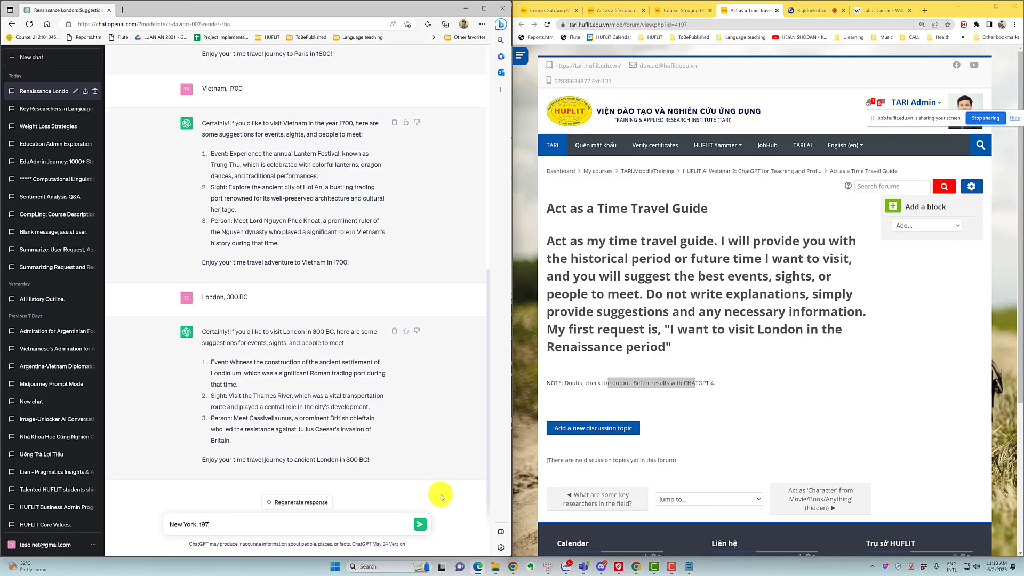
type("0")
key("Return")
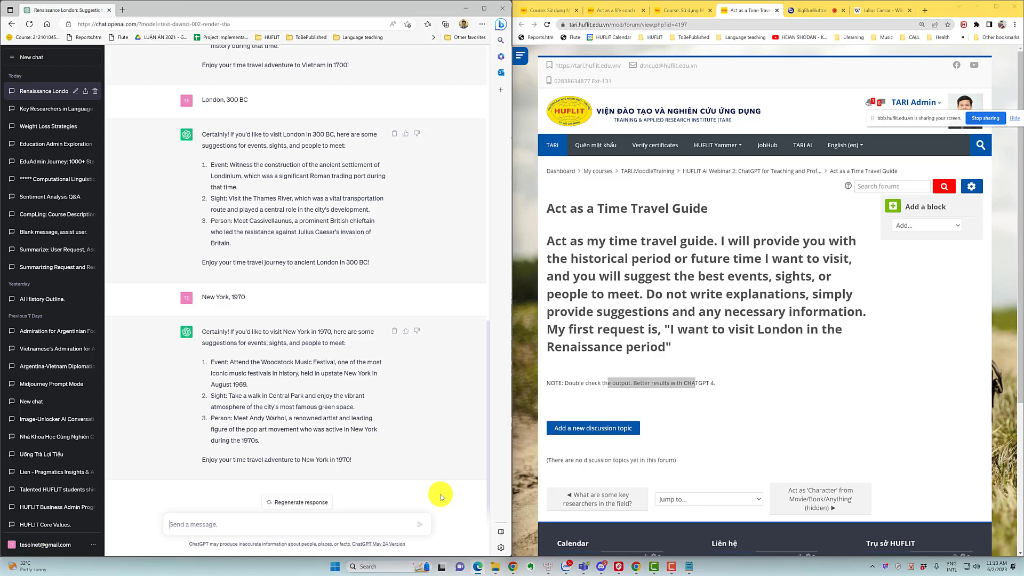
Step: Send ChatGPT the follow-up time travel request "Canberra, 2000"
type("Canberra, 2000")
key("Return")
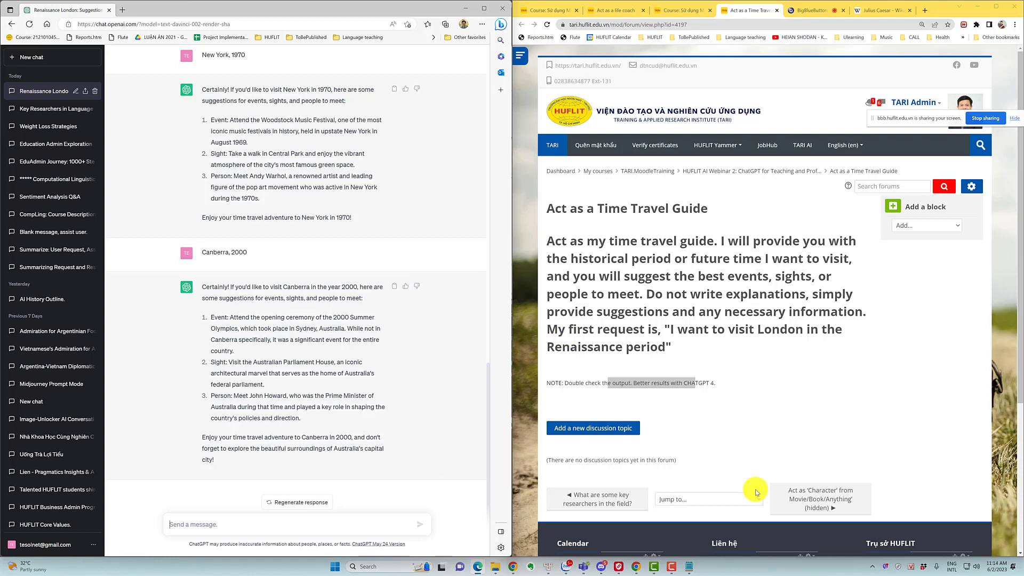
left_click(731, 395)
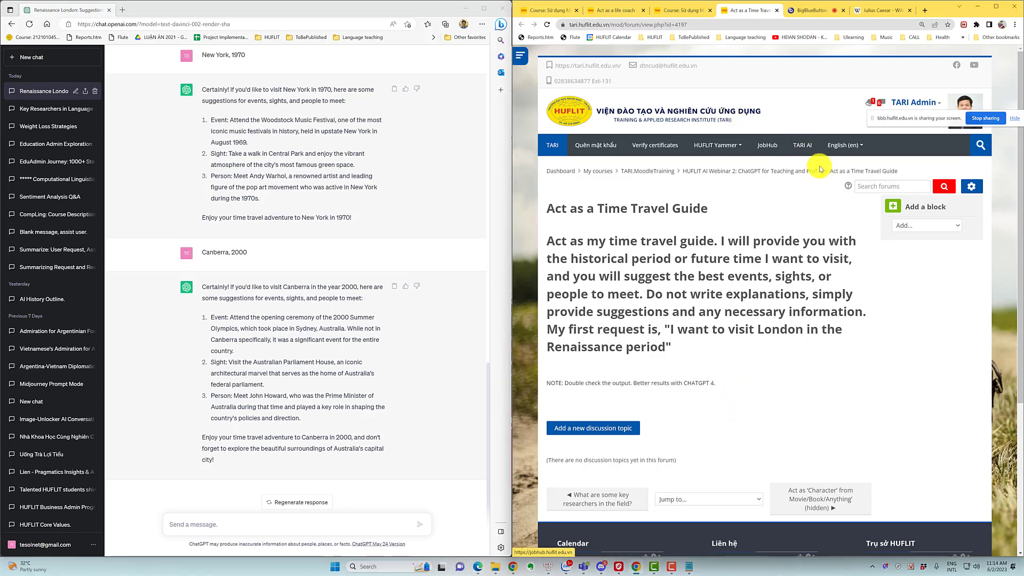
Step: Return to the webinar course page, make the "Act as 'Character' from Movie/Book/Anything'" forum visible to students and open it in a new tab
left_click(803, 171)
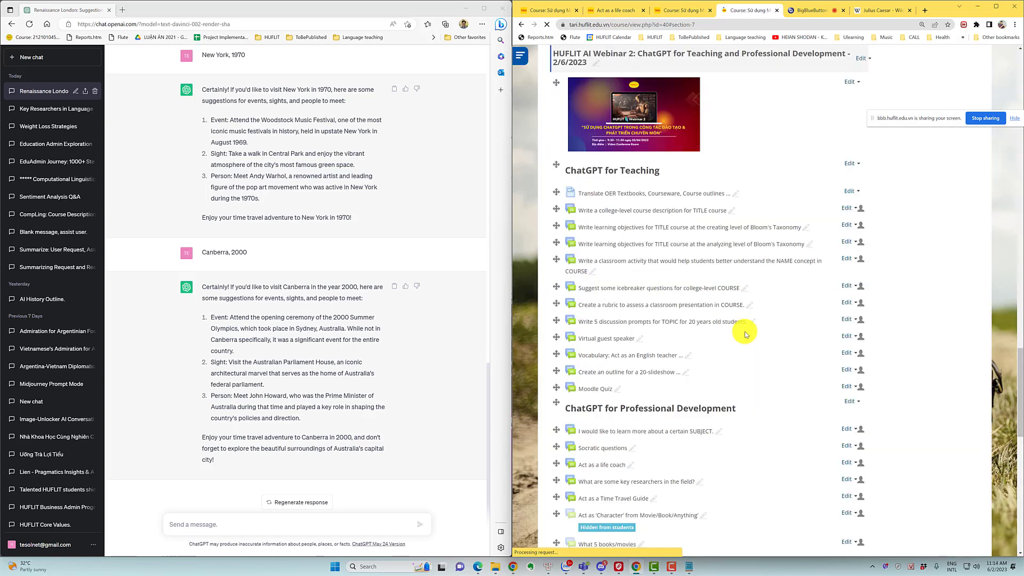
scroll(757, 350, "down", 3)
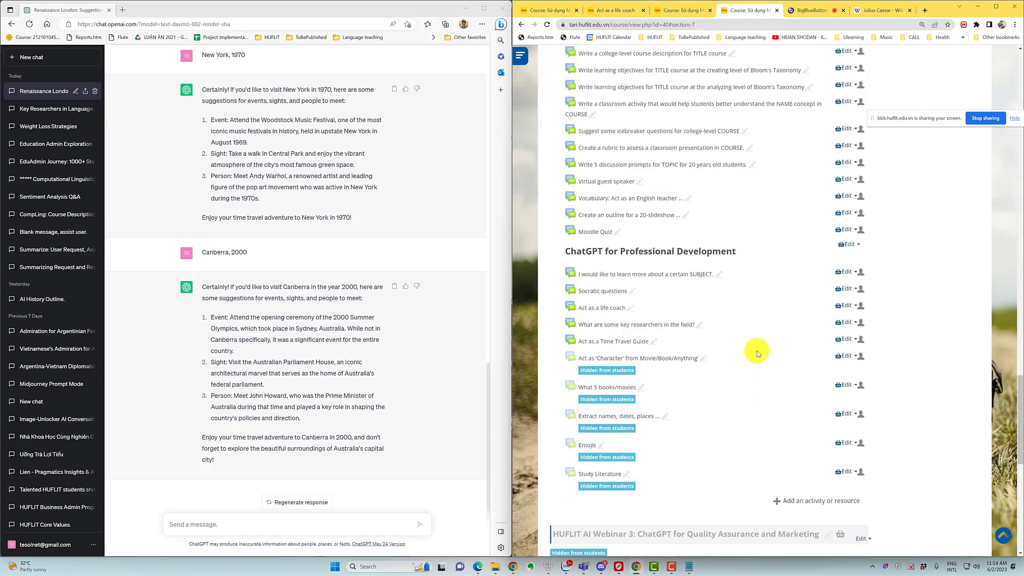
scroll(749, 353, "down", 1)
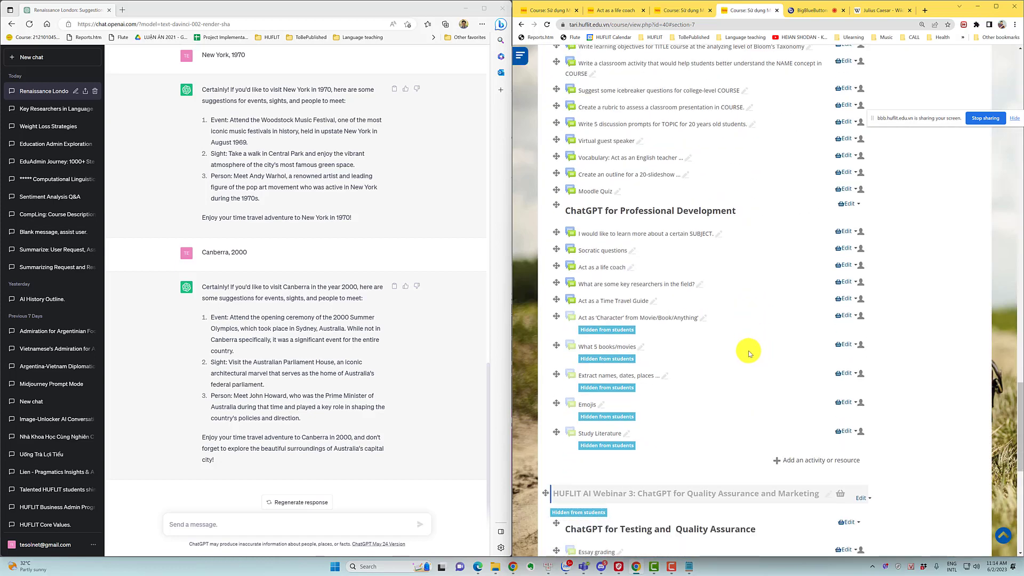
left_click(846, 315)
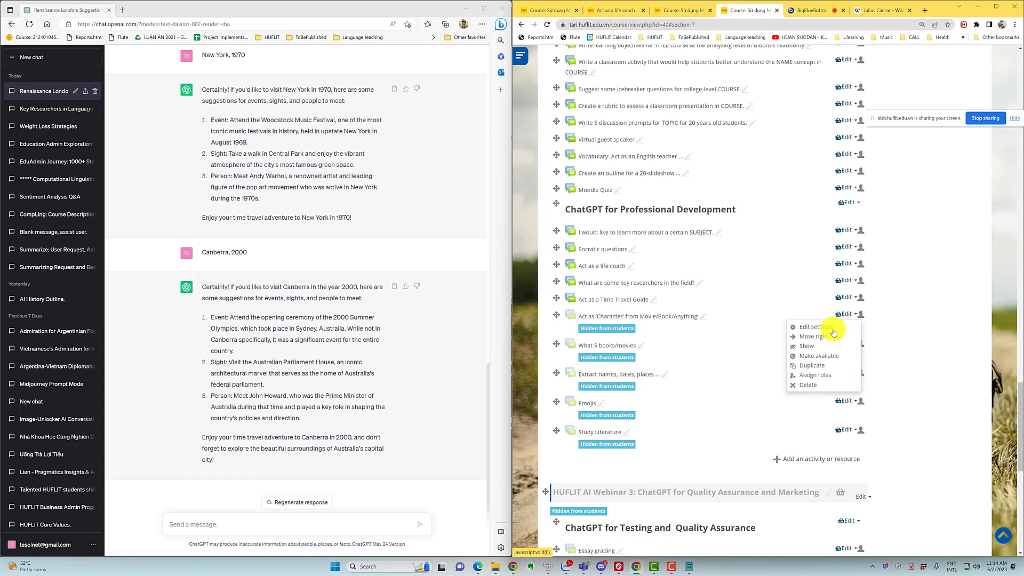
left_click(806, 347)
left_click(693, 318, "ctrl")
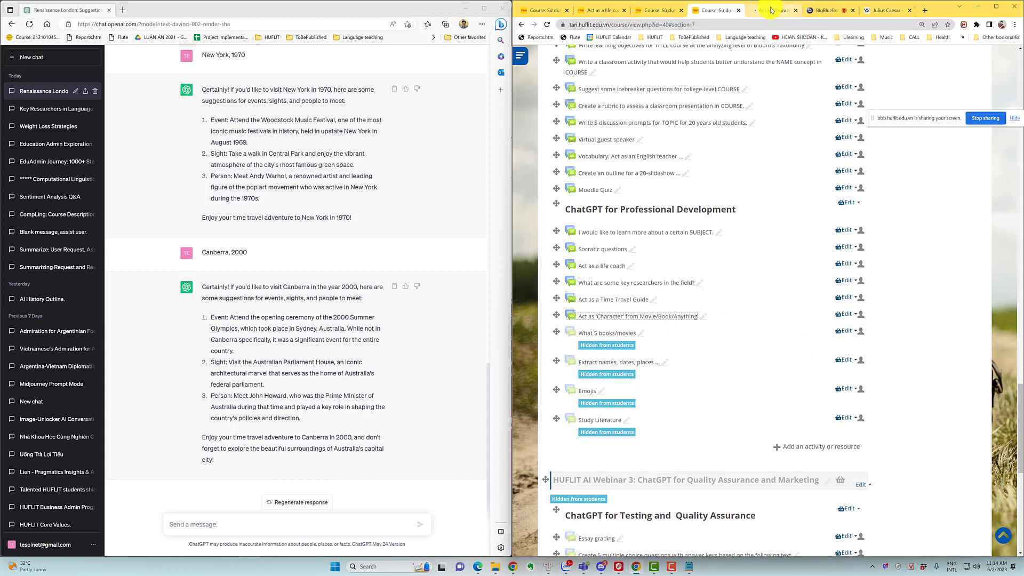
left_click(771, 11)
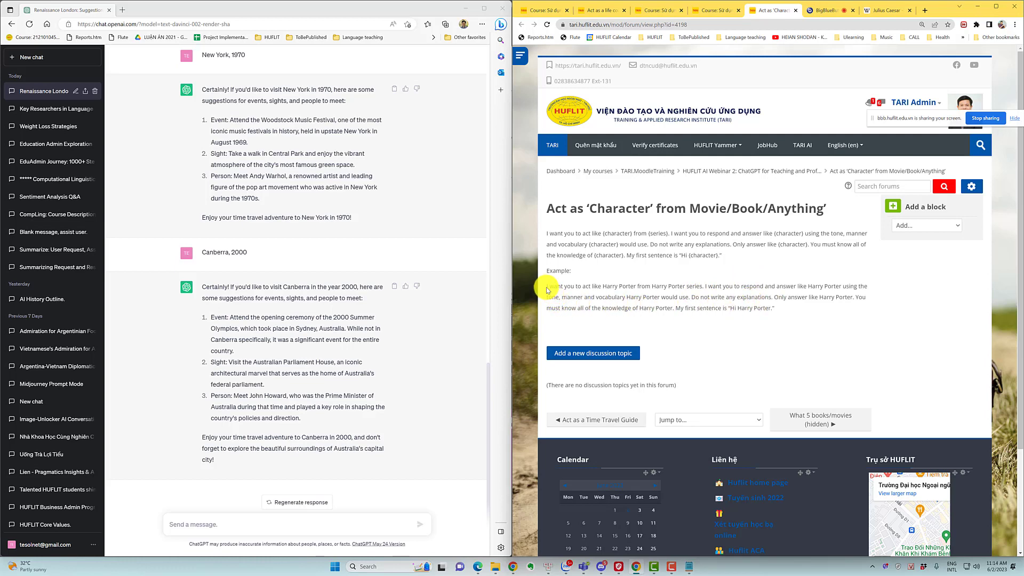
Step: Copy the example Harry Porter role-play prompt from the forum description and send it to ChatGPT without the trailing blank lines
left_click_drag(547, 286, 784, 329)
key("ctrl+c")
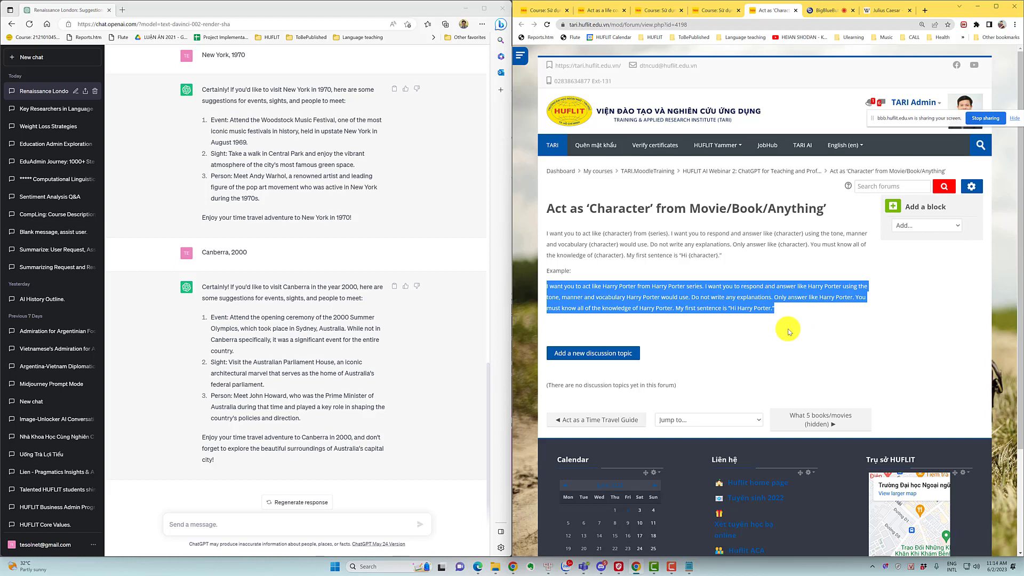
left_click(222, 527)
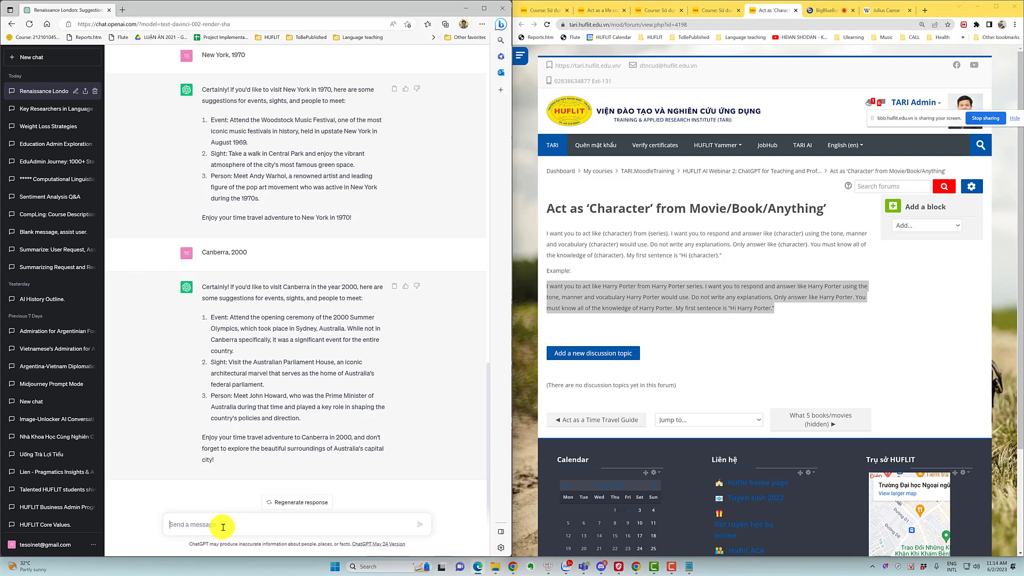
key("ctrl+v")
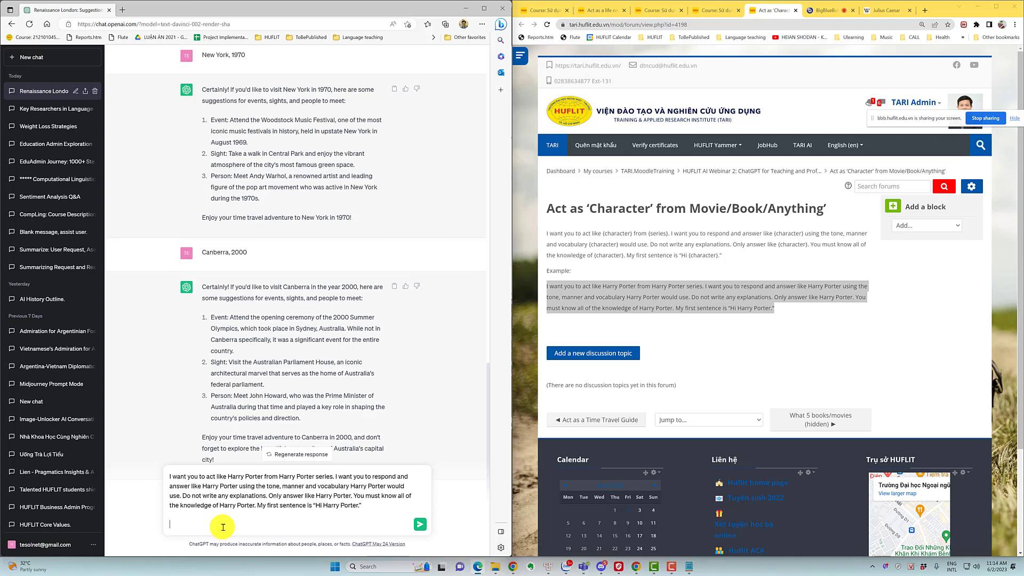
key("BackSpace")
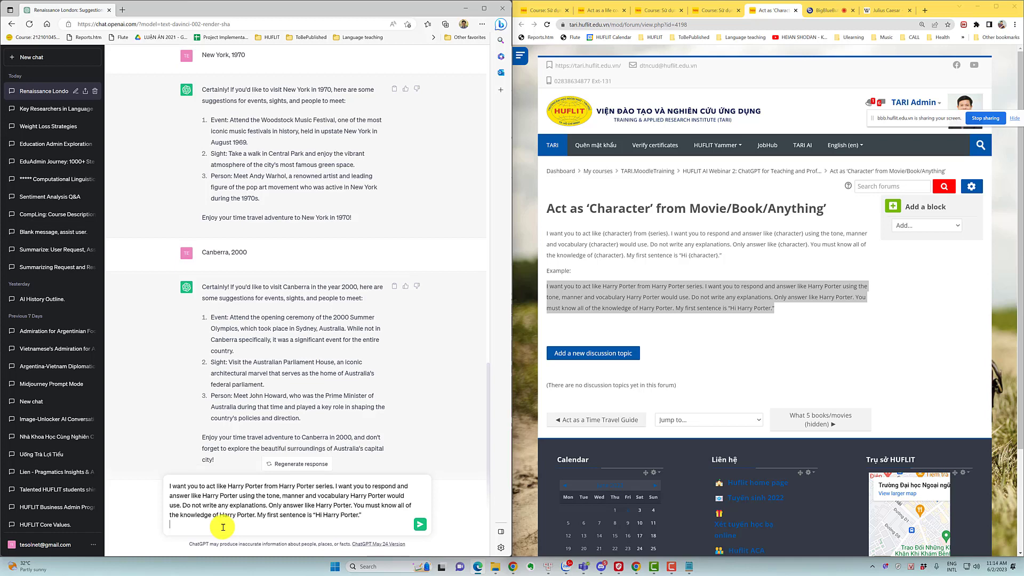
key("BackSpace")
key("Return")
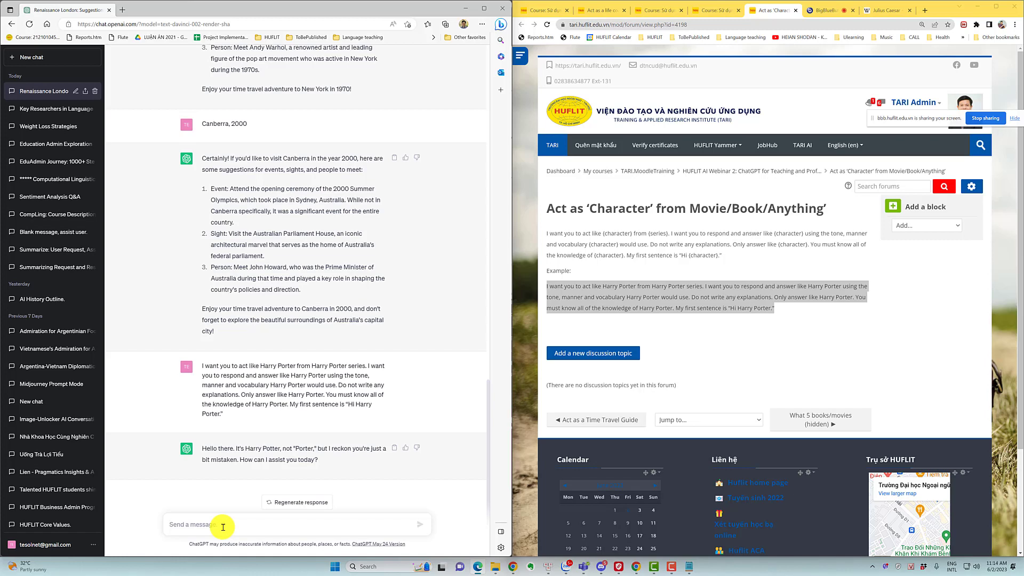
Step: Continue the Harry Porter role-play by sending "Introduce your friends." and "Tell me about your childhood." as separate messages
type("Introduct")
key("BackSpace")
type("e your friends.")
key("Return")
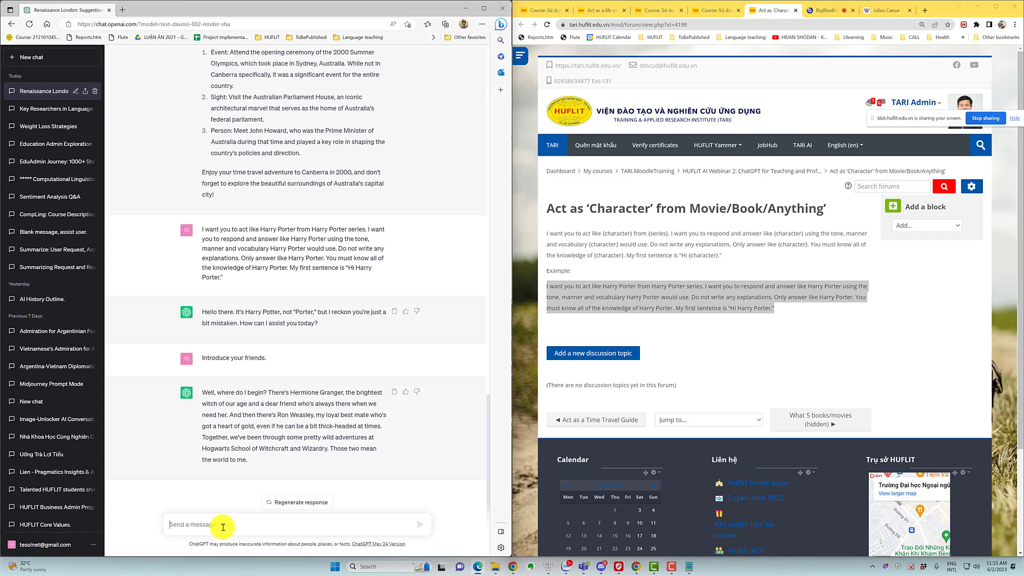
type("Tell me about you")
key("BackSpace")
type("our childhood.")
key("Return")
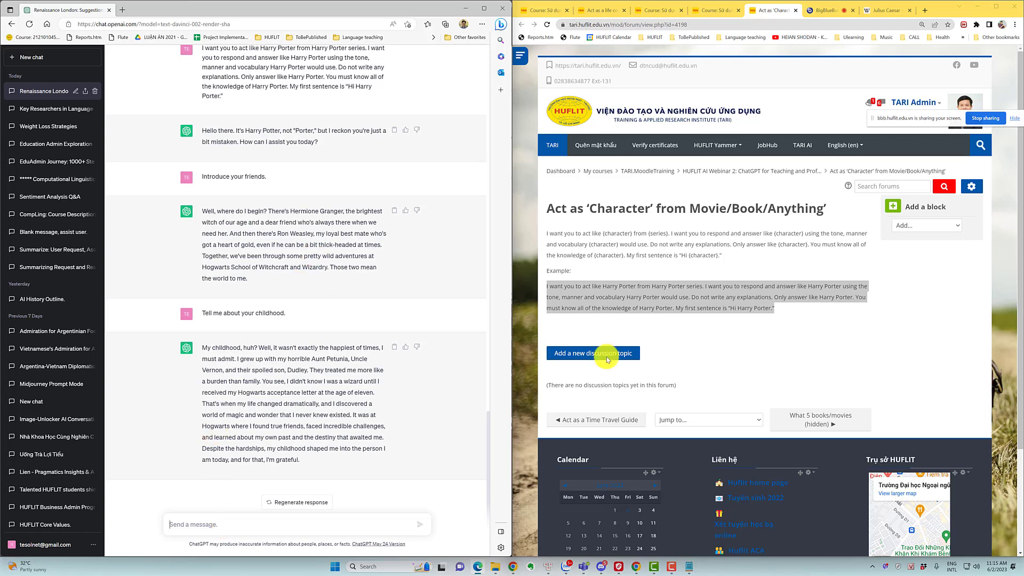
Step: Go back to the course page, make the "What 5 books/movies" forum visible to students and open it in a new tab
left_click(794, 171)
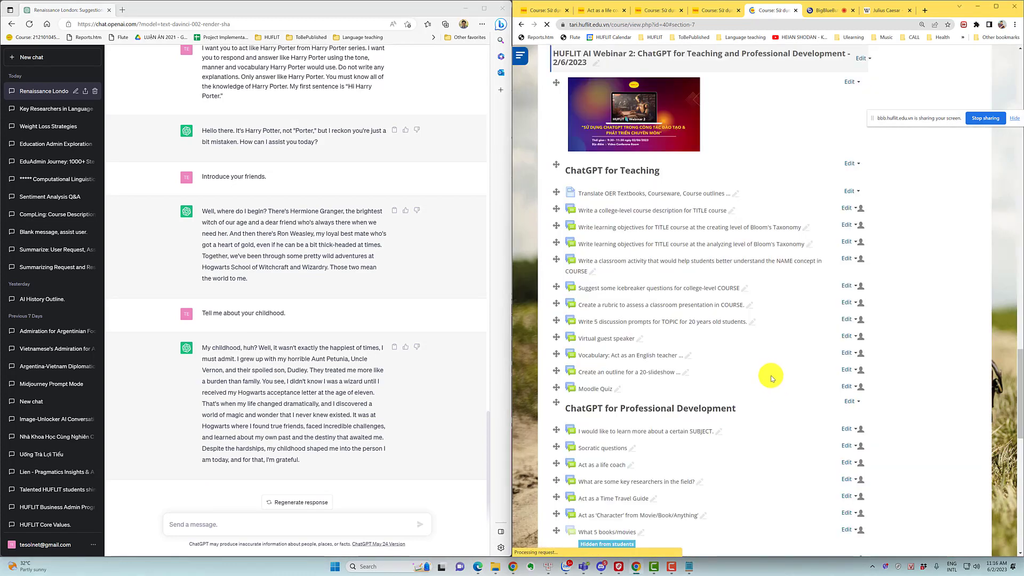
scroll(771, 375, "down", 4)
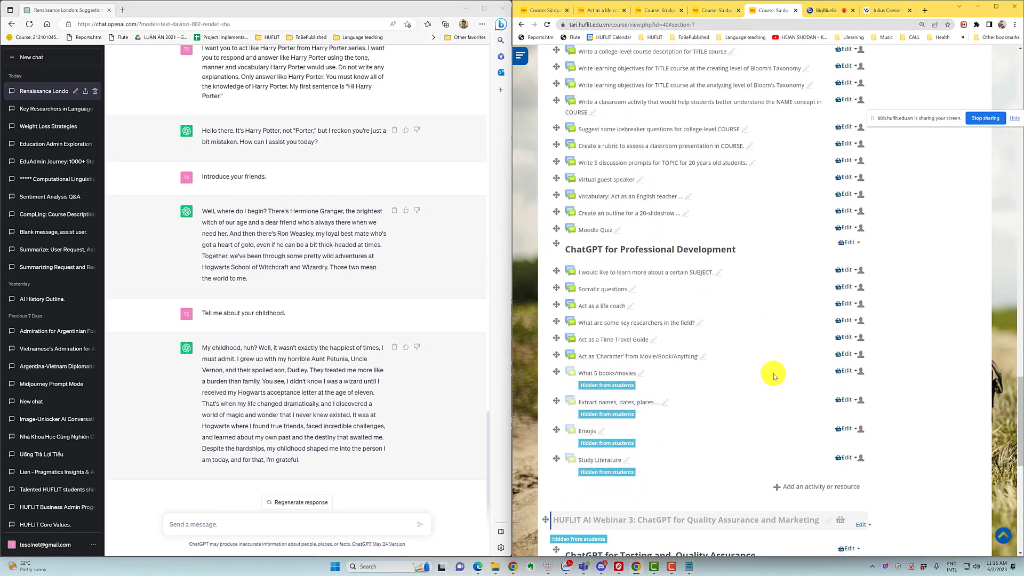
left_click(849, 373)
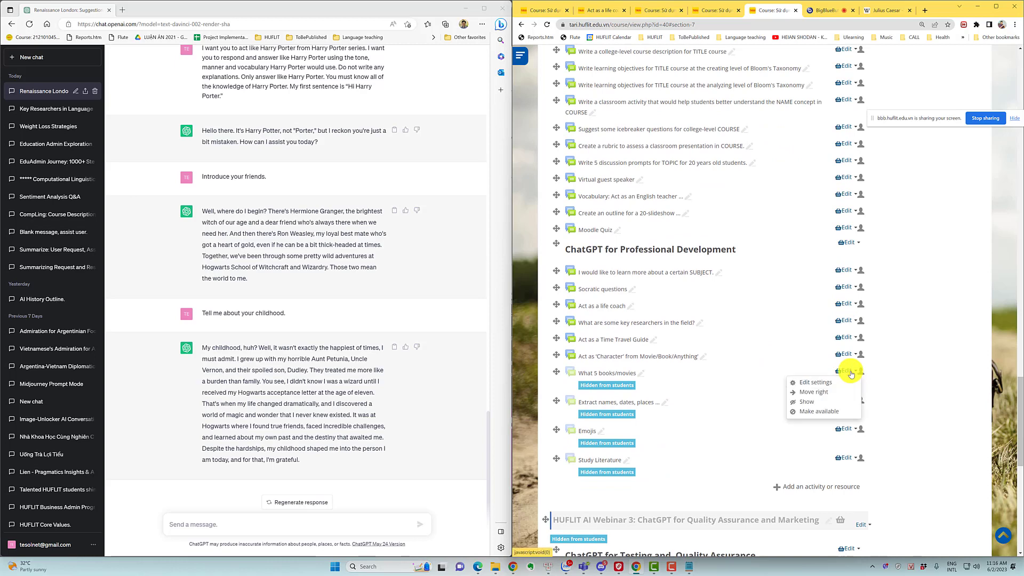
left_click(806, 402)
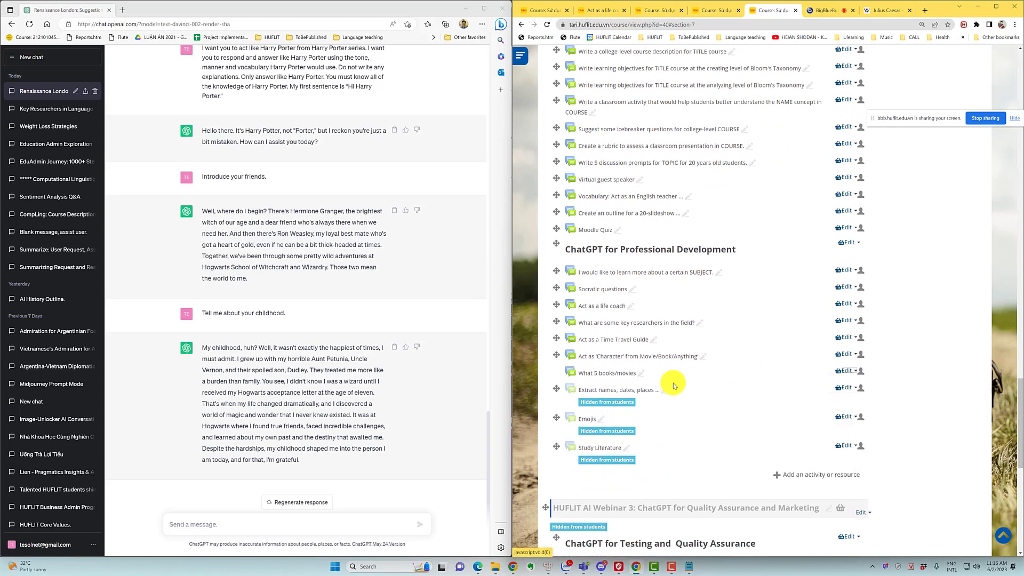
middle_click(608, 373)
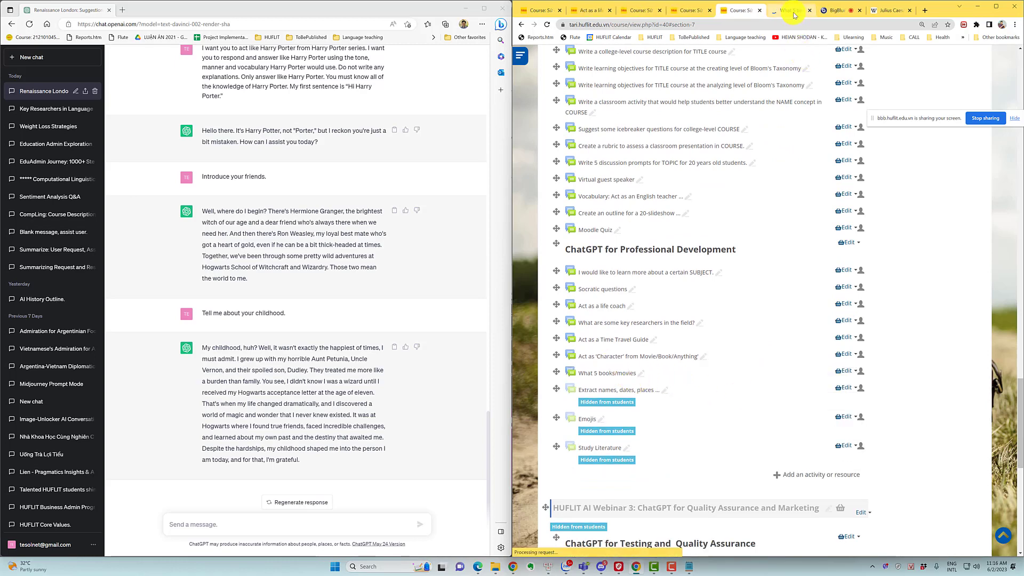
left_click(793, 11)
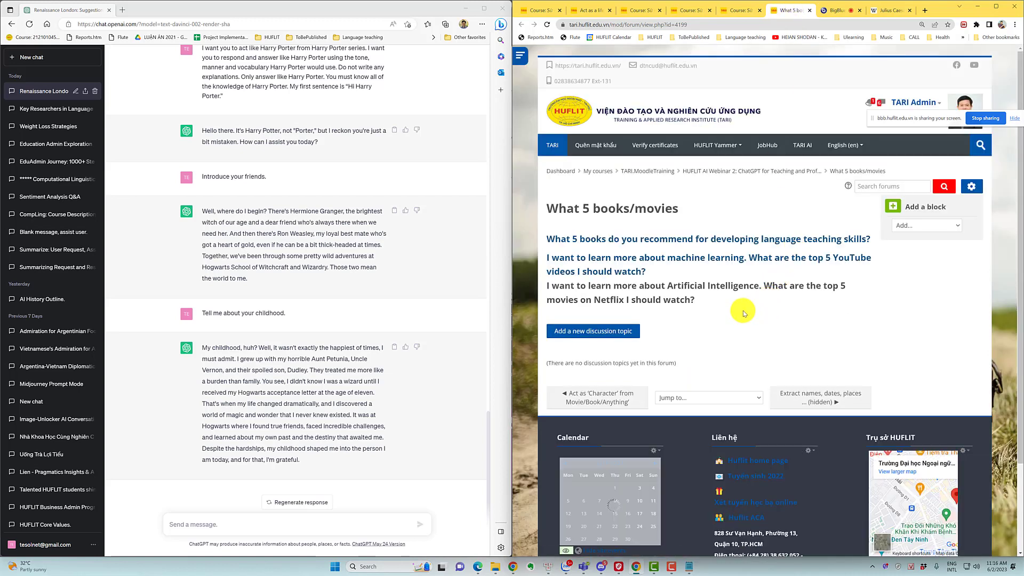
Step: Send ChatGPT the forum's prompt asking for the top 5 Netflix movies about Artificial Intelligence and highlight the list of recommended films
left_click_drag(698, 300, 549, 291)
key("ctrl+c")
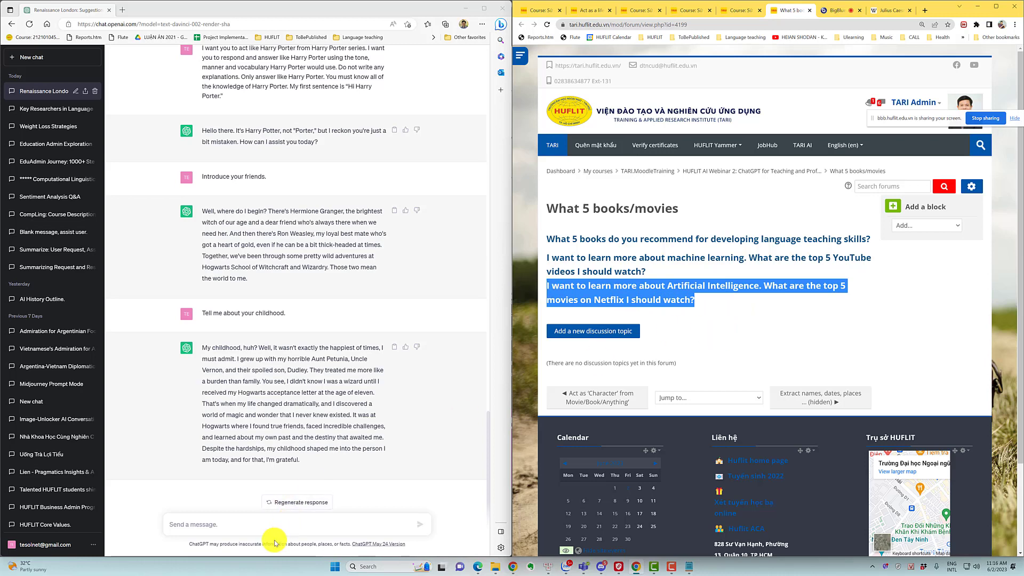
left_click(237, 526)
key("ctrl+v")
key("Return")
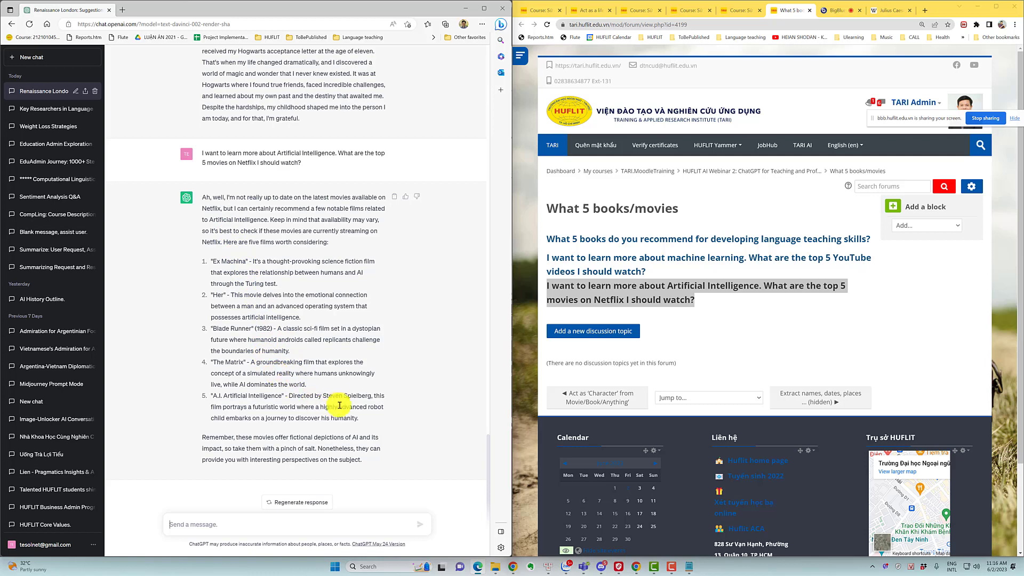
left_click_drag(358, 418, 211, 262)
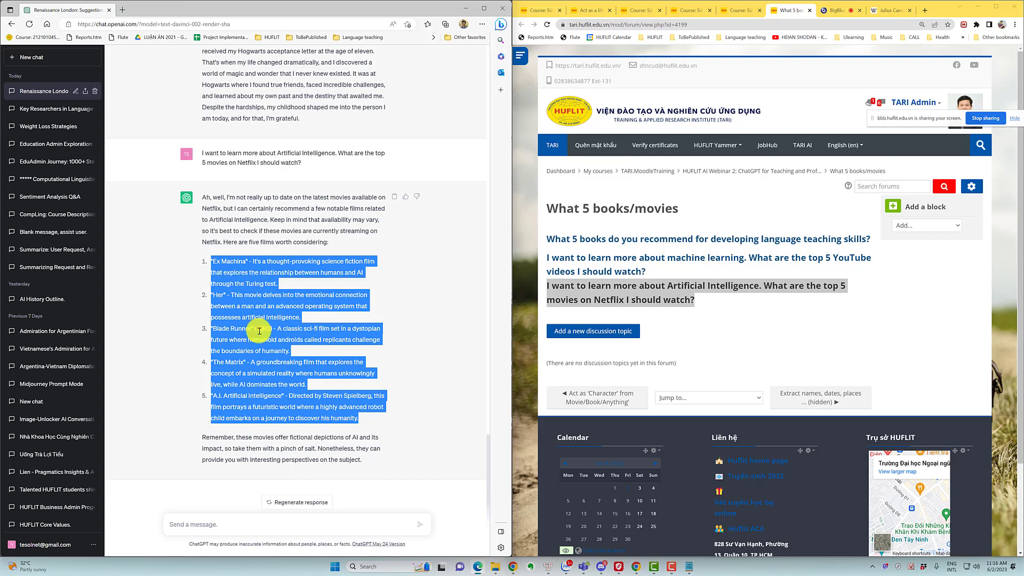
Step: Paste the same prompt into a new message, replacing "movies" with "books" and "Artificial Intelligence" with "mindfulness"
left_click(256, 526)
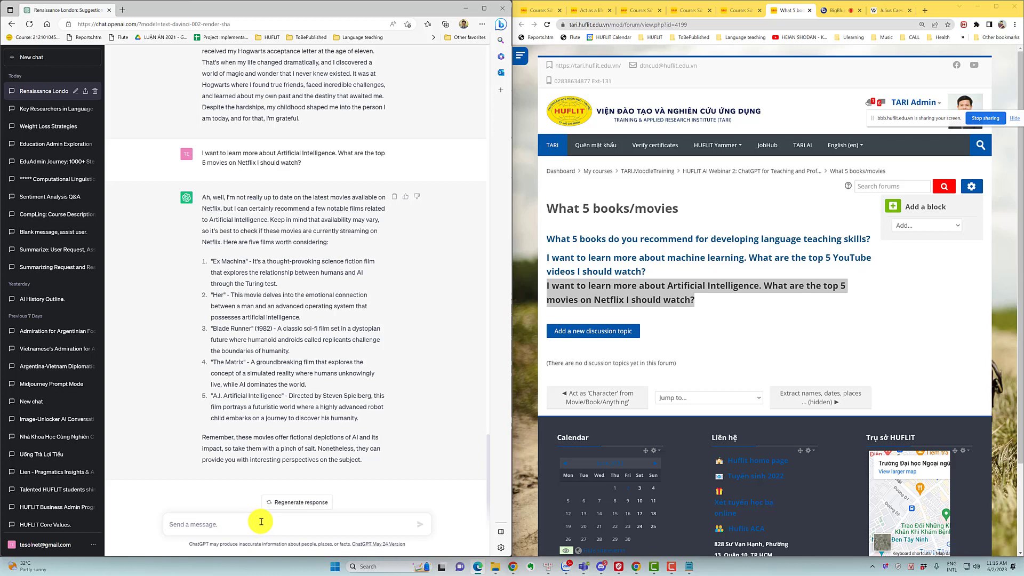
key("ctrl+v")
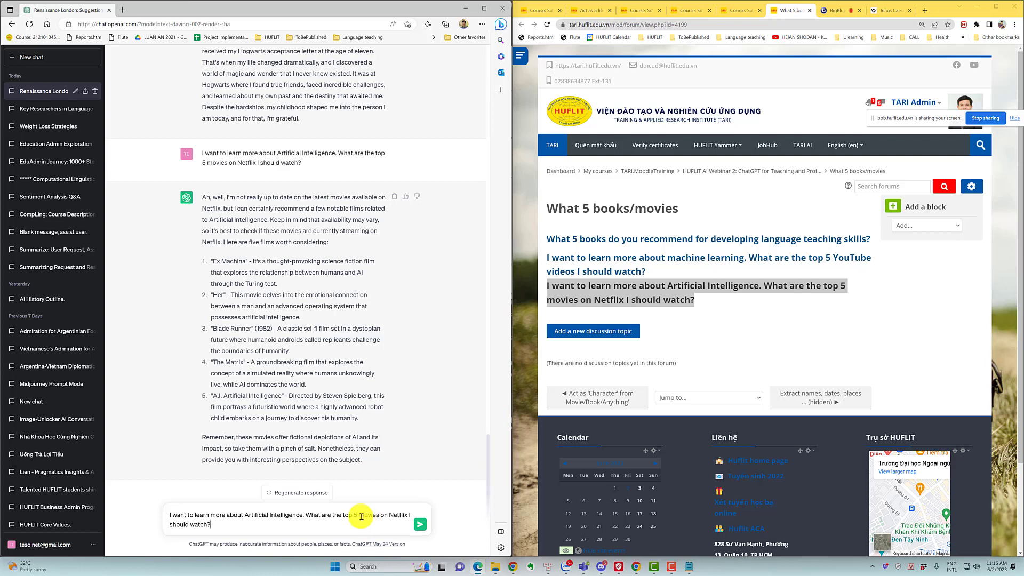
left_click_drag(360, 515, 380, 515)
type("bo")
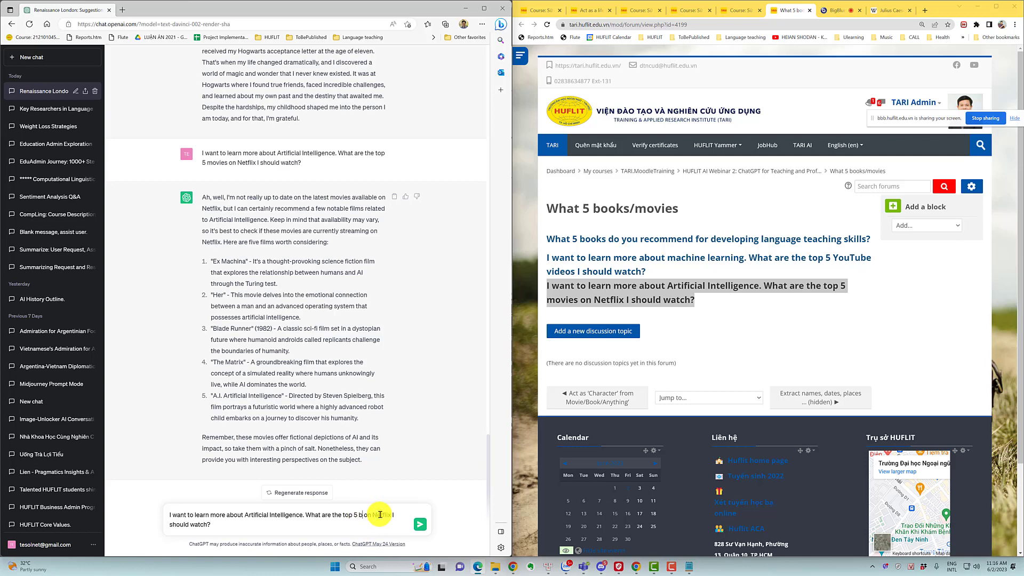
type("oks")
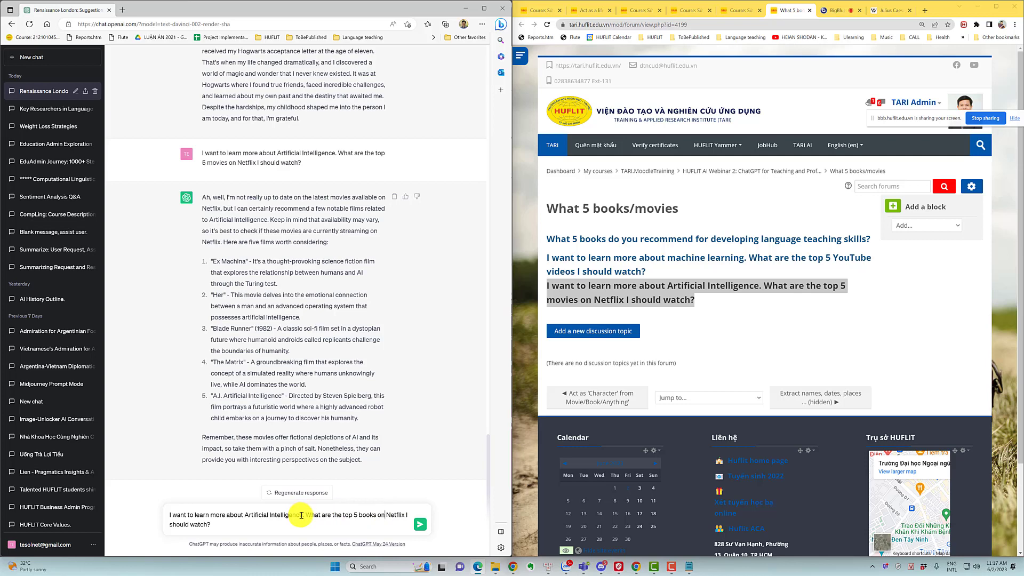
left_click_drag(303, 516, 245, 516)
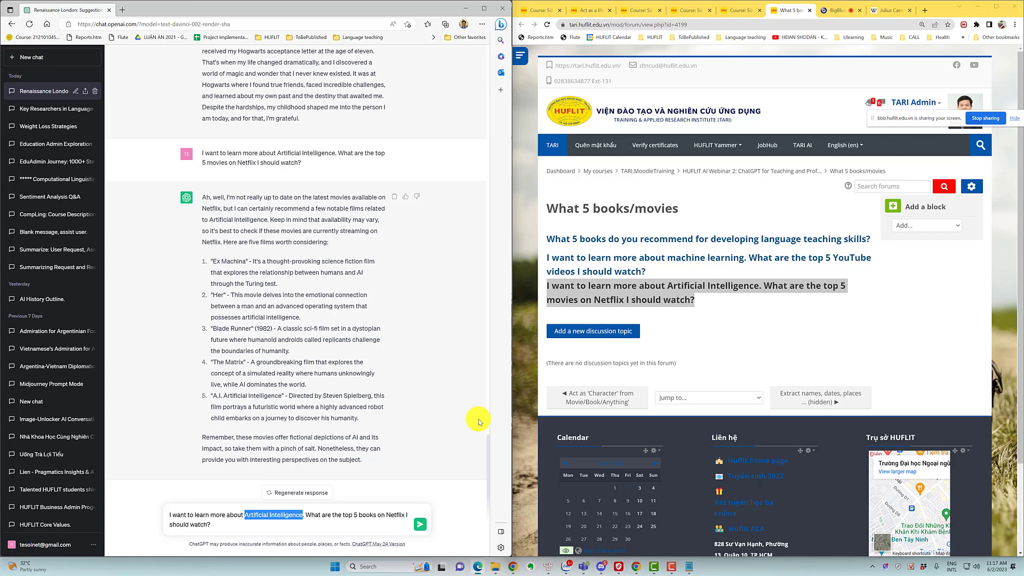
type("mind")
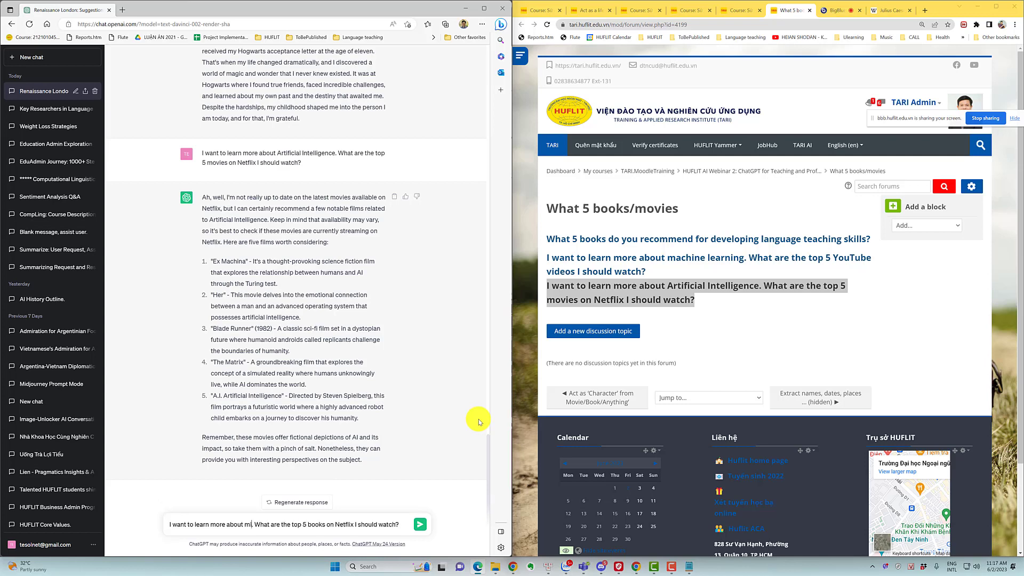
type("fulness")
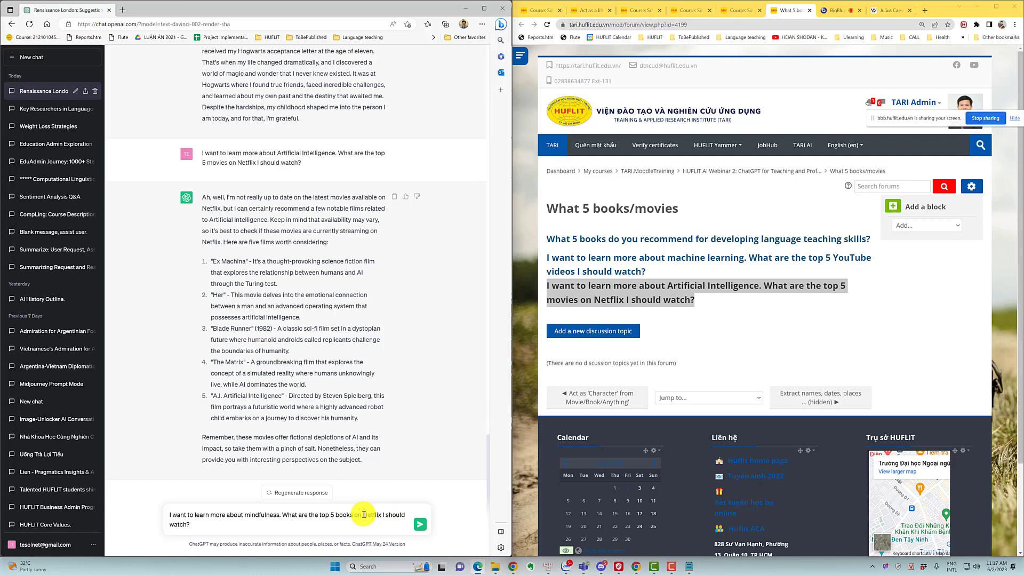
Step: Replace the prompt's Netflix ending with "that I should read?", send it and look through the recommended mindfulness books
left_click_drag(364, 514, 381, 527)
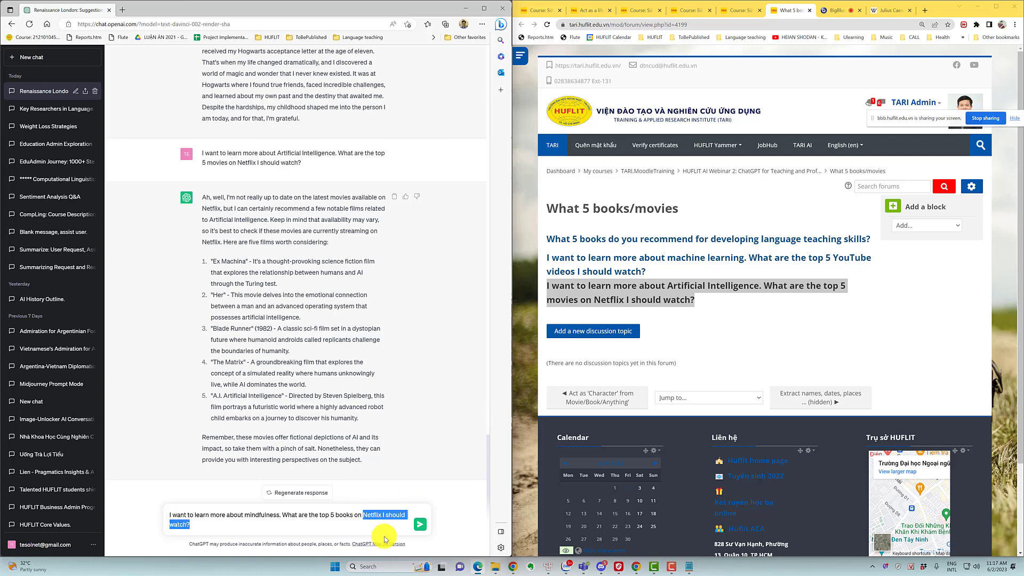
key("BackSpace")
key("BackSpace")
key("BackSpace")
key("BackSpace")
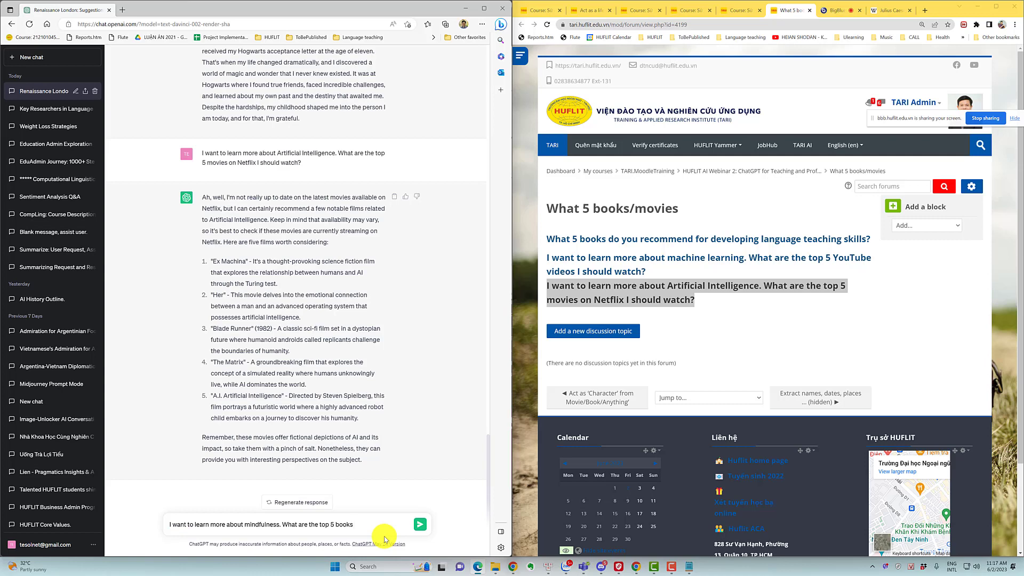
type("that I should read?")
key("Return")
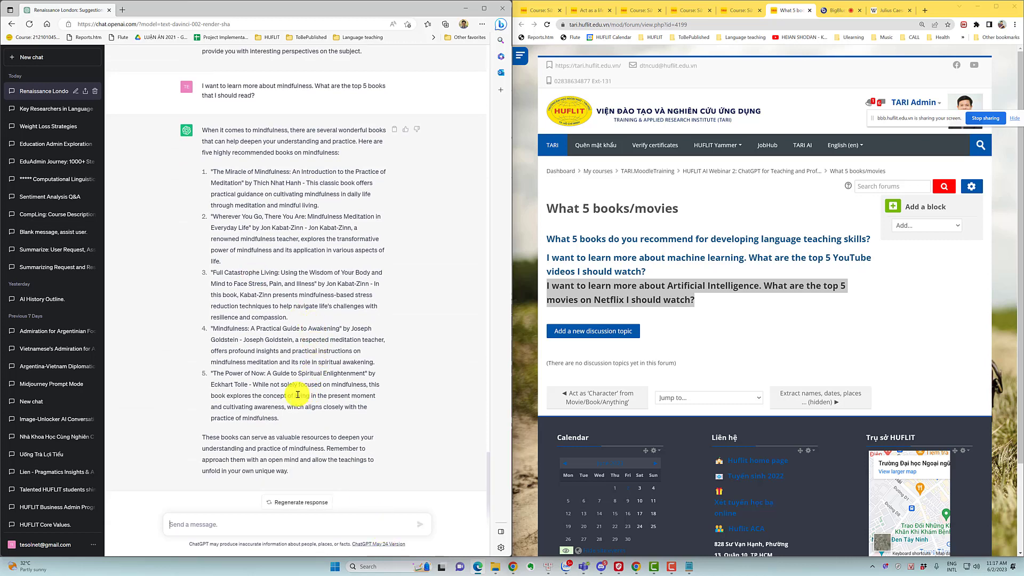
scroll(297, 395, "up", 2)
scroll(307, 392, "down", 2)
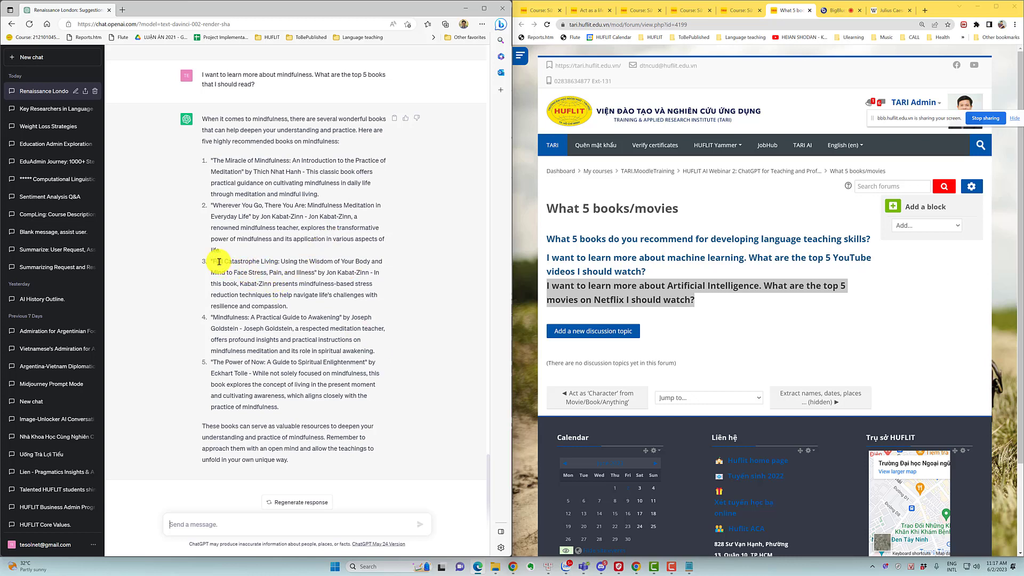
Step: Highlight the third mindfulness book title, and start a new forum discussion with the mindfulness books prompt as its subject
left_click_drag(215, 260, 317, 274)
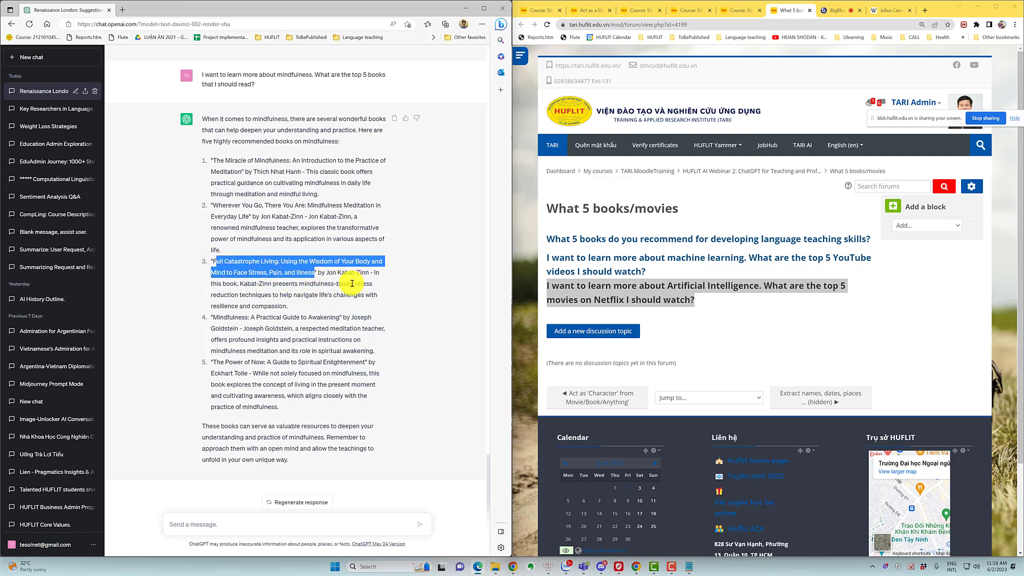
left_click(376, 292)
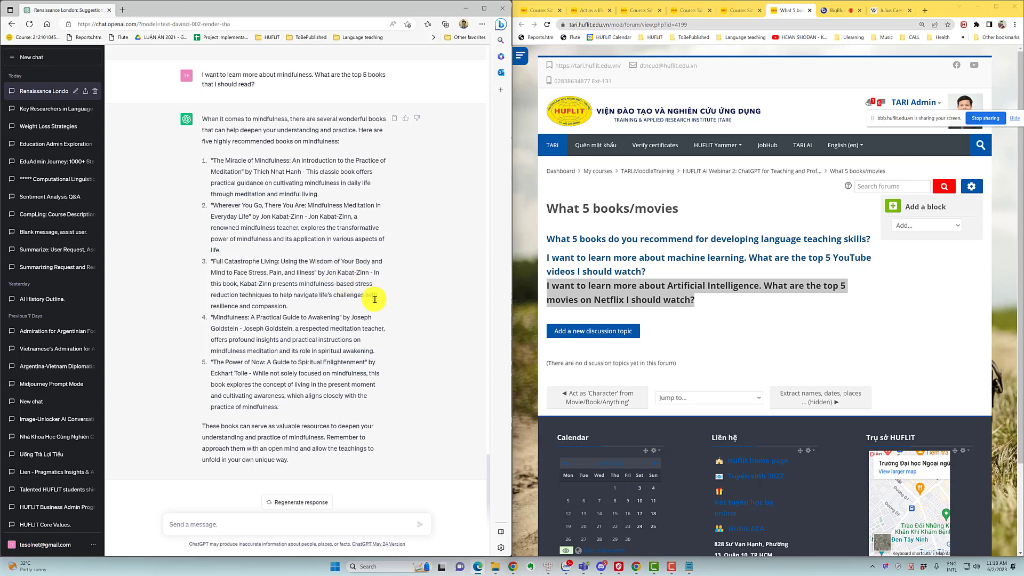
left_click(622, 337)
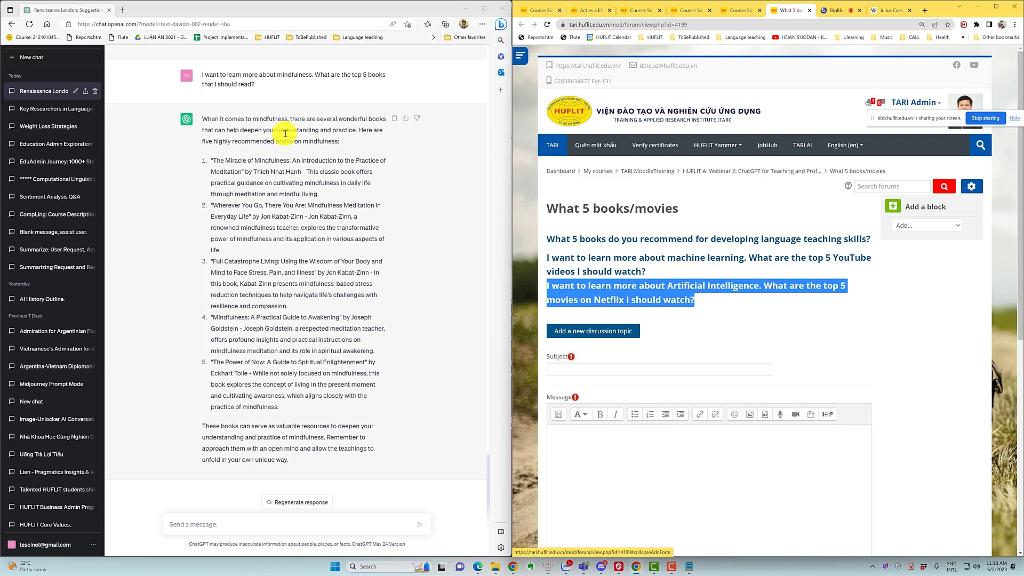
left_click_drag(255, 85, 203, 75)
key("ctrl+c")
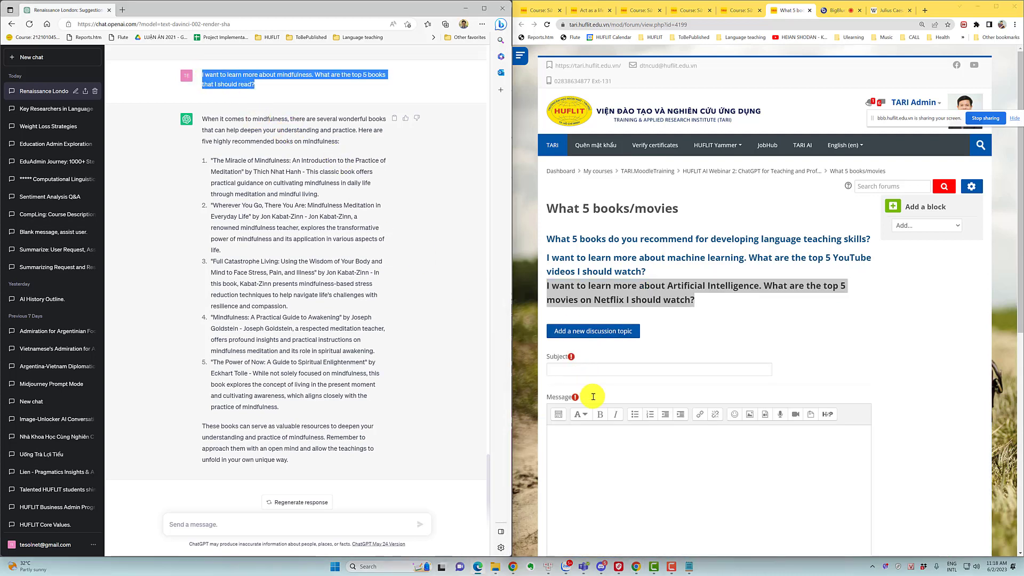
left_click(585, 366)
key("ctrl+v")
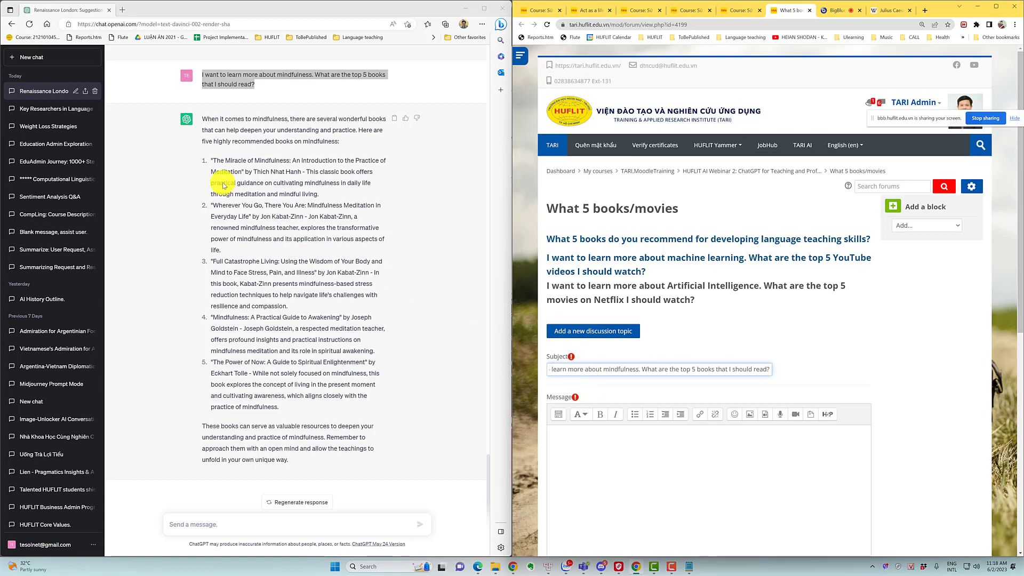
Step: Copy ChatGPT's list of mindfulness books into the discussion's message and post it to the forum
left_click(394, 117)
left_click(629, 453)
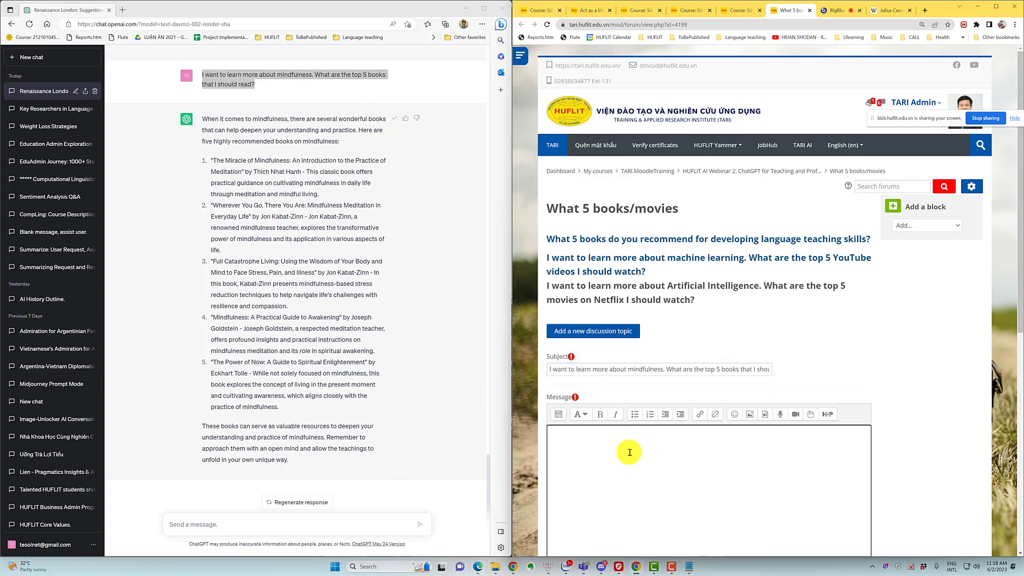
key("ctrl+v")
scroll(849, 472, "down", 3)
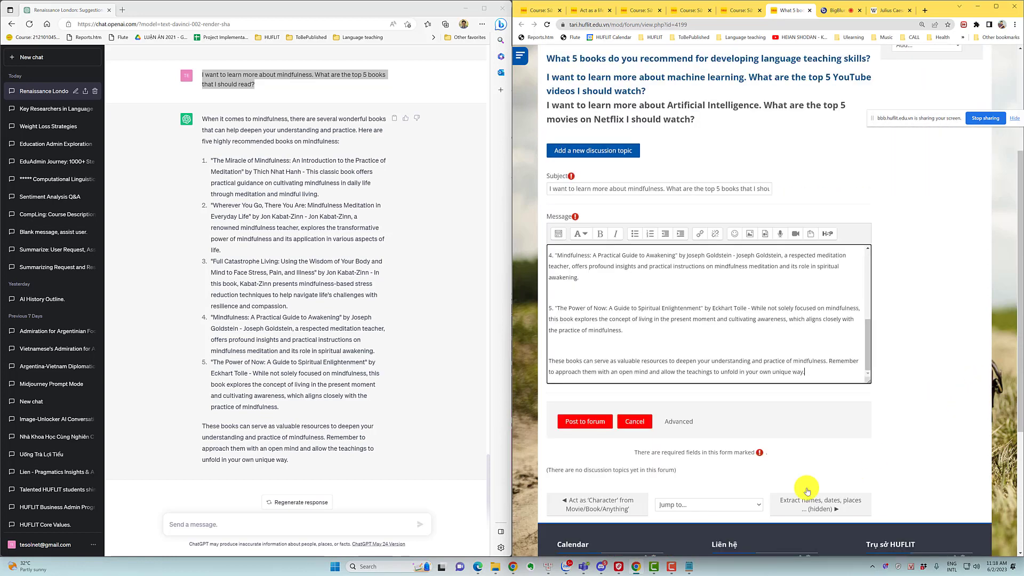
left_click(587, 394)
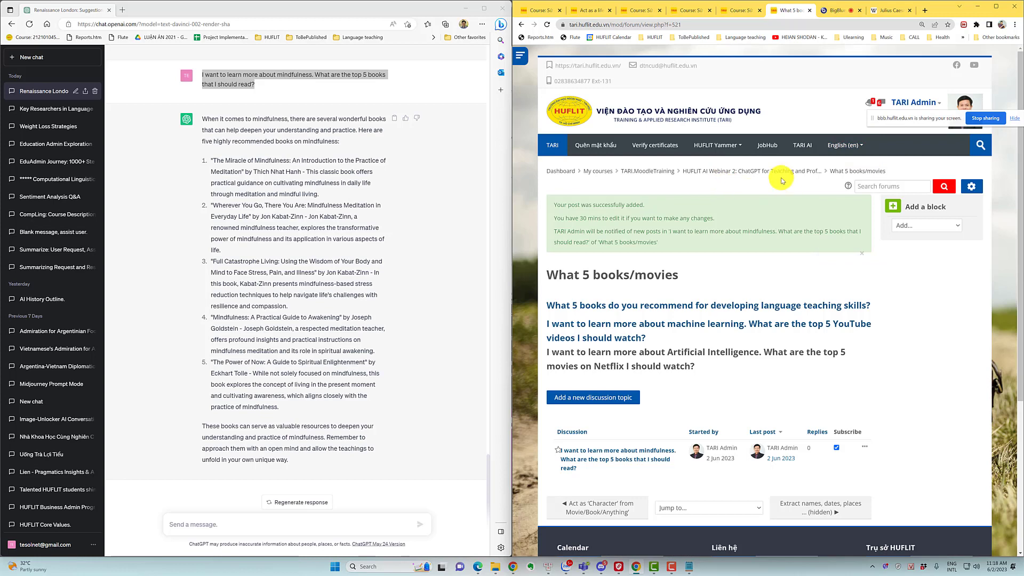
Step: Return to the course page, make the "Extract names, dates, places ..." forum visible to students and open it in a new tab
left_click(782, 173)
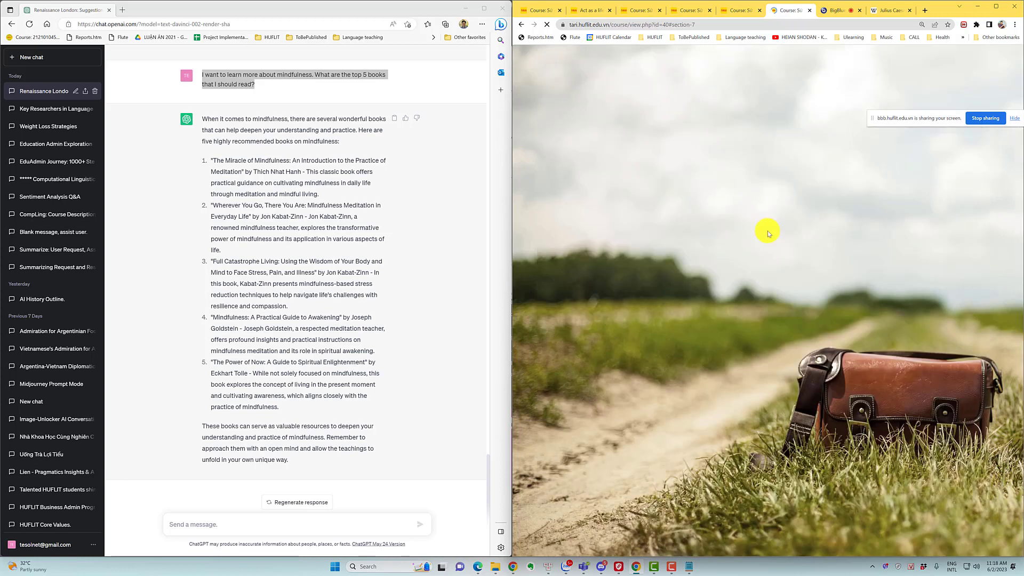
scroll(792, 379, "down", 3)
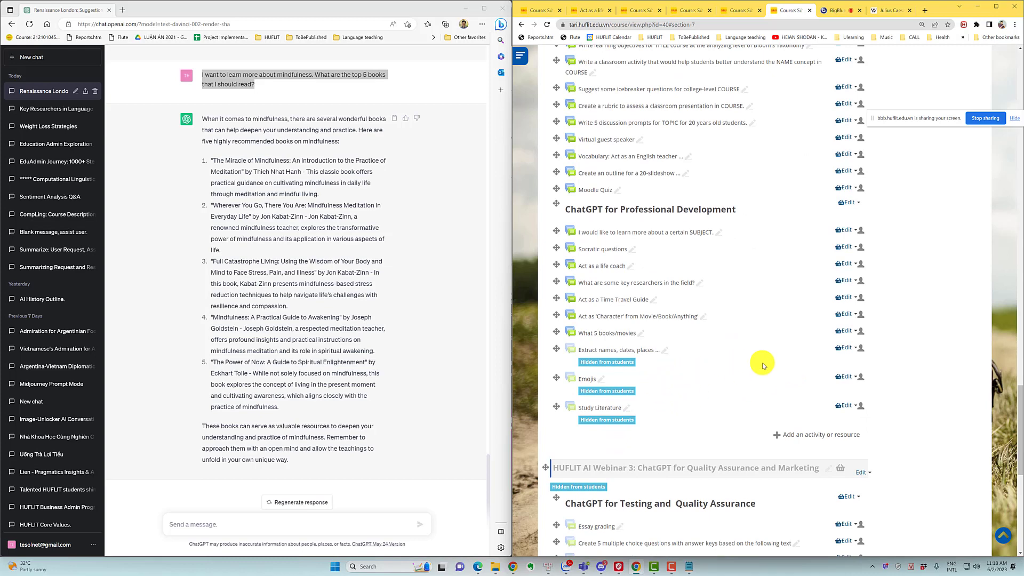
left_click(848, 348)
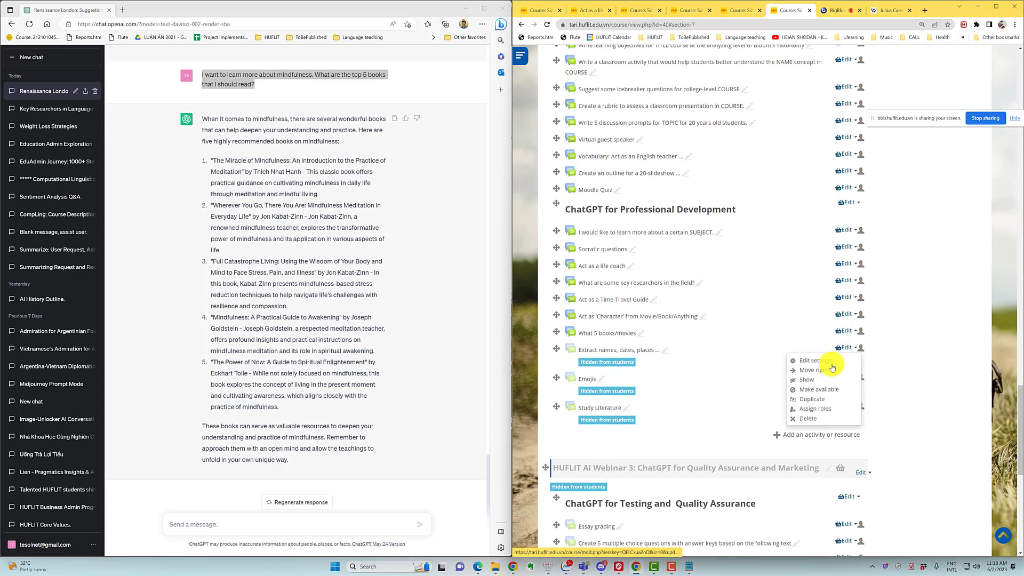
left_click(798, 378)
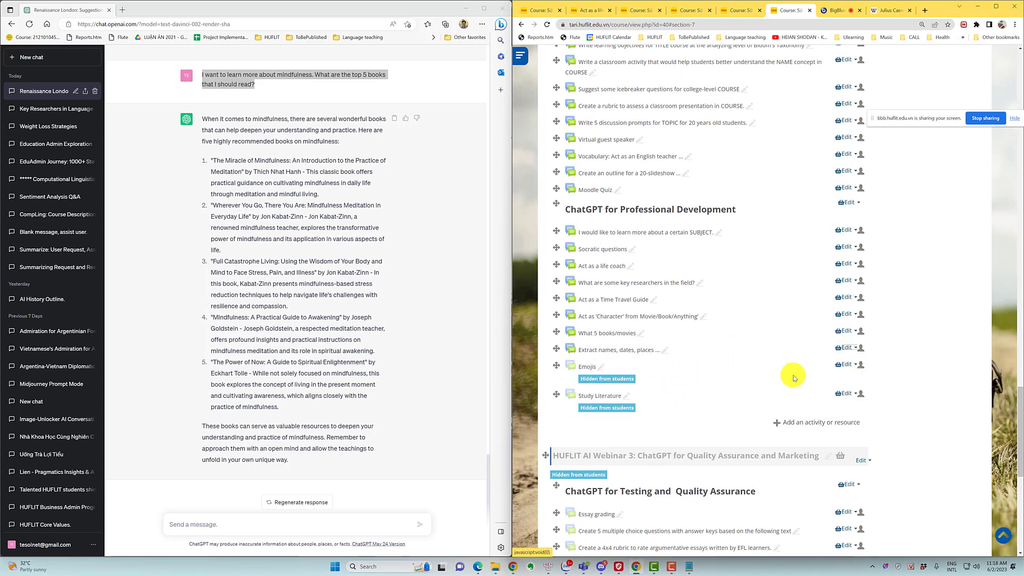
left_click(631, 353, "ctrl")
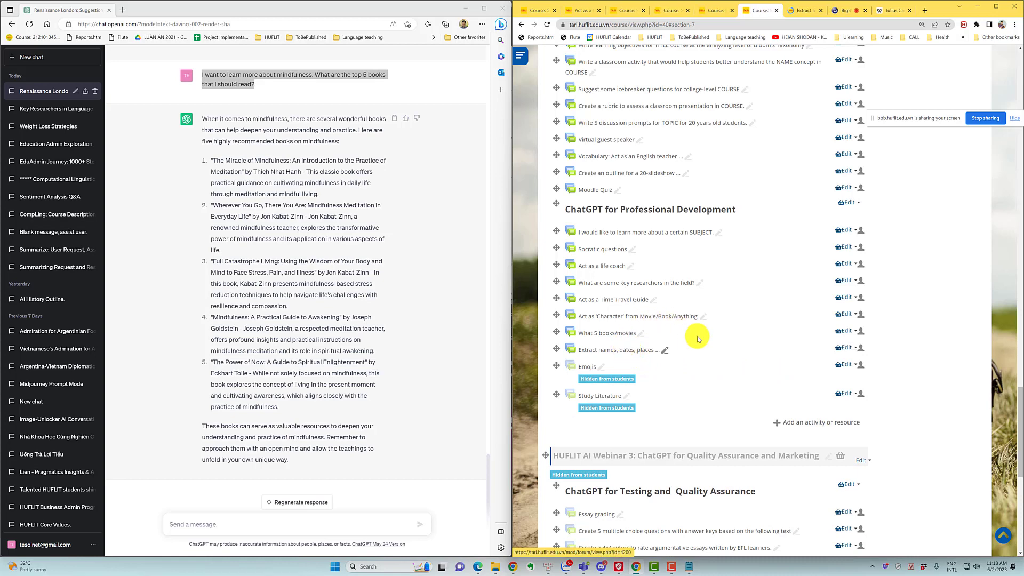
left_click(805, 12)
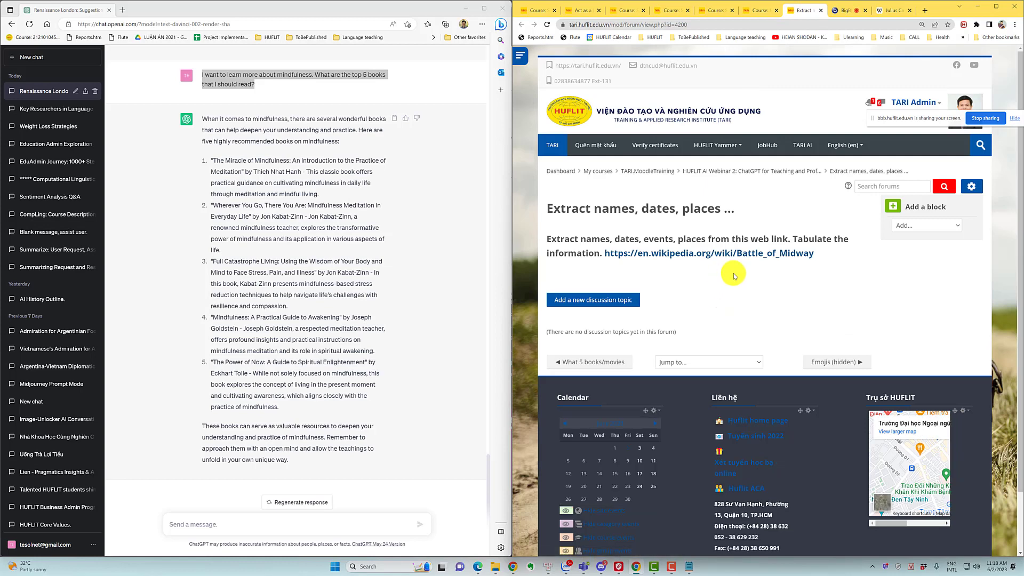
Step: Open the forum's Battle of Midway Wikipedia link in a new tab and skim the article's introduction and background
left_click(720, 254, "ctrl")
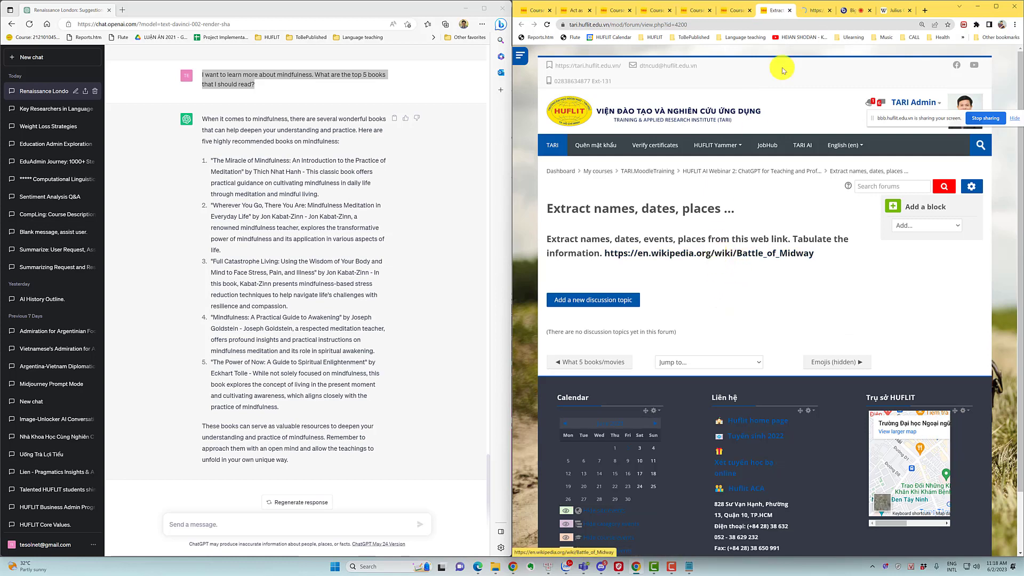
left_click(815, 11)
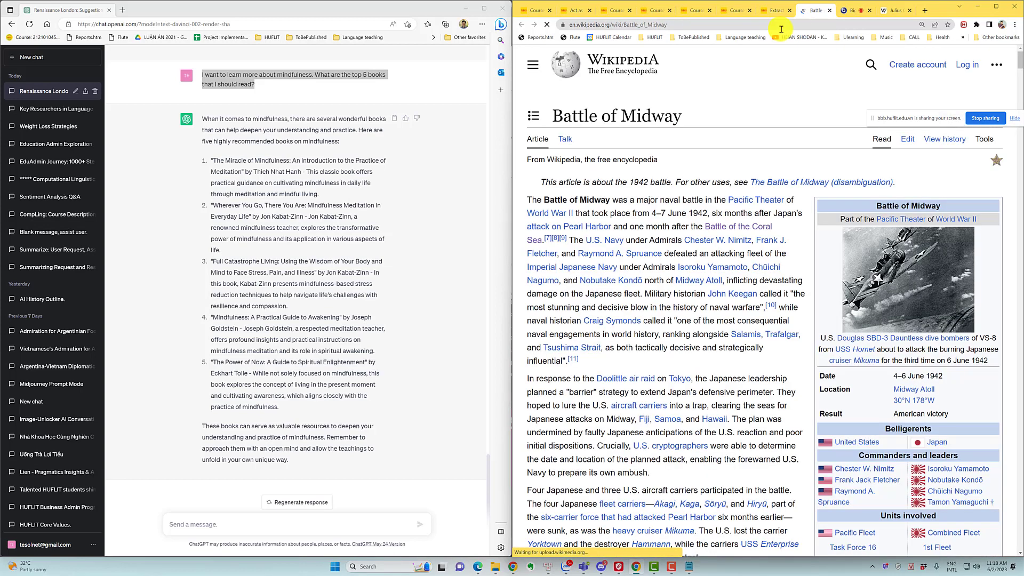
scroll(722, 297, "down", 3)
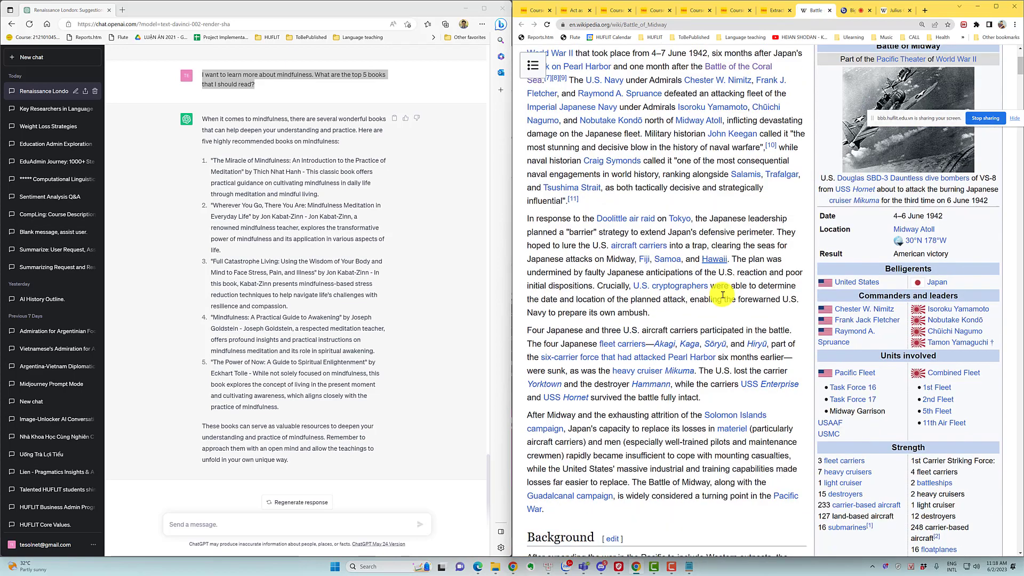
scroll(722, 297, "down", 5)
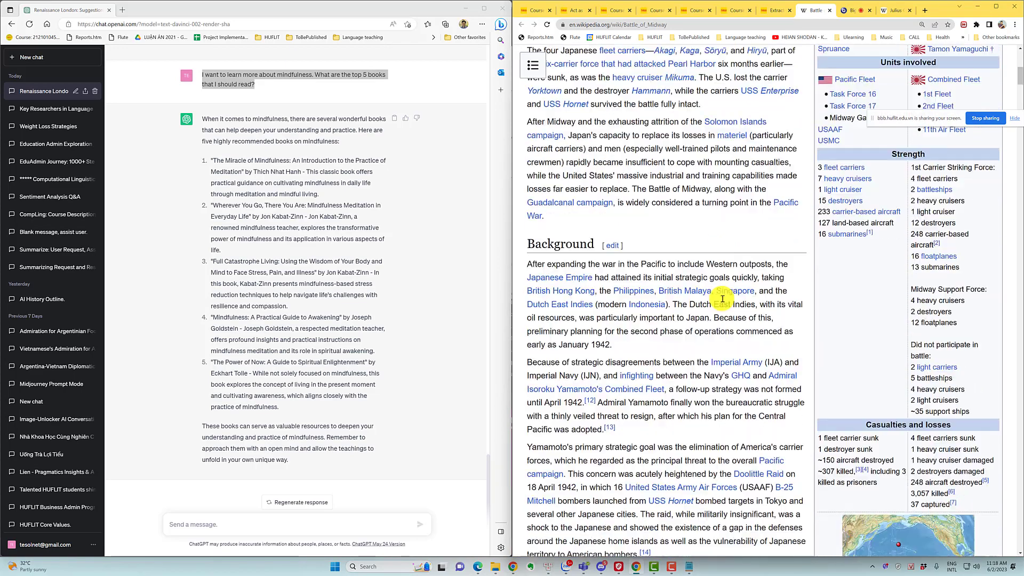
scroll(721, 299, "up", 7)
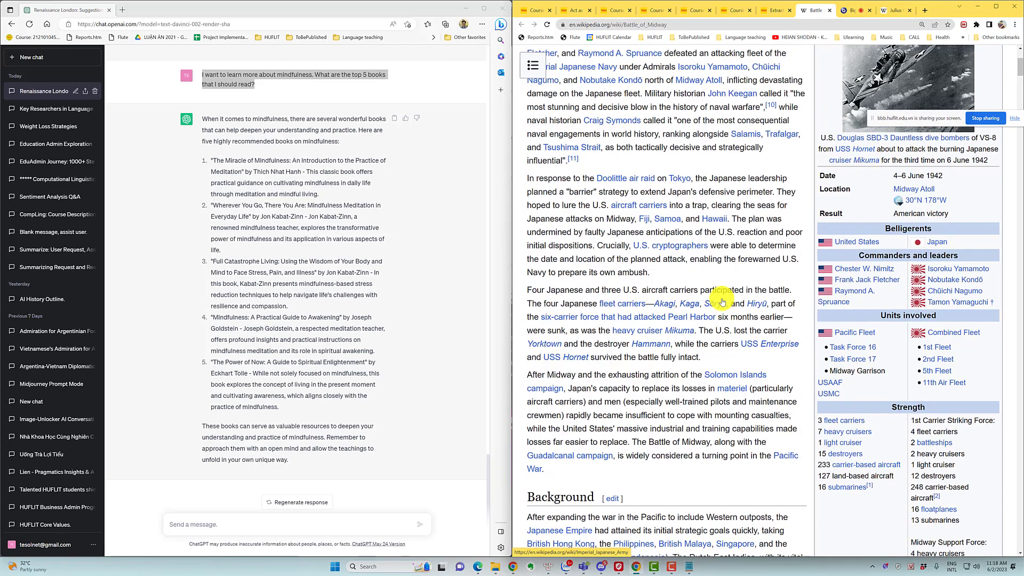
scroll(721, 301, "up", 1)
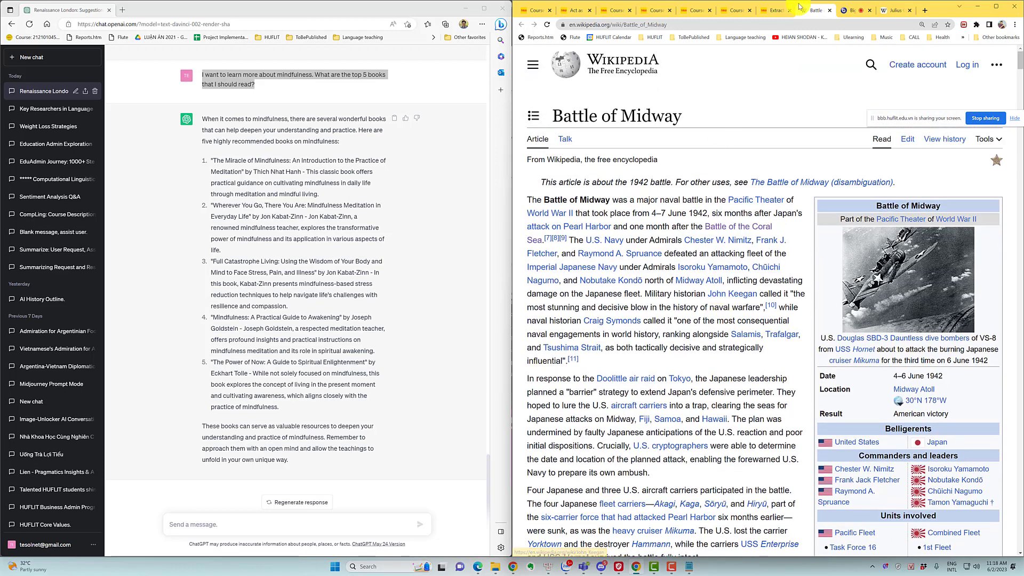
Step: Copy the forum's prompt about extracting and tabulating names, dates, events and places, without its link, into the ChatGPT message
left_click(776, 13)
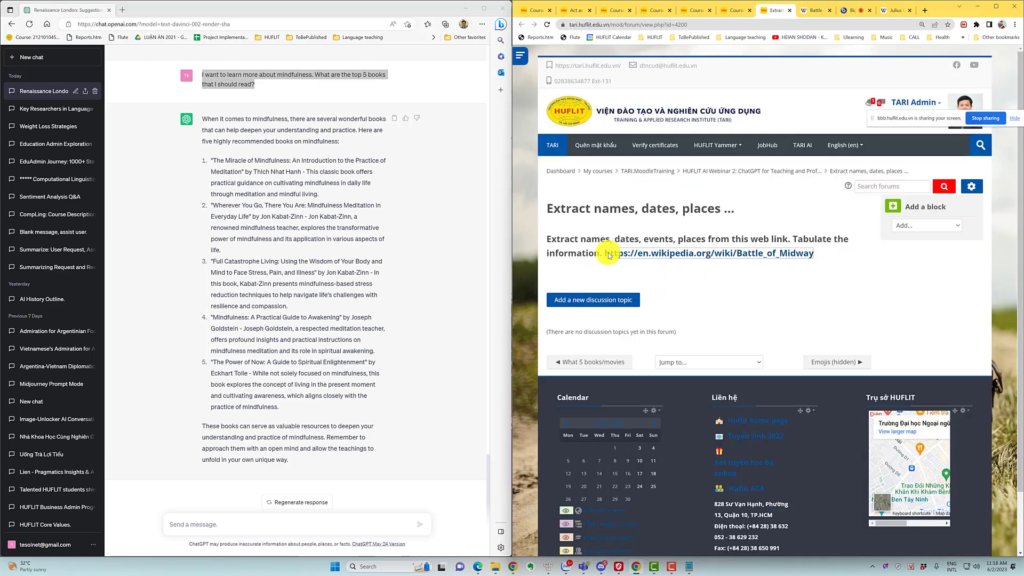
left_click_drag(603, 253, 550, 240)
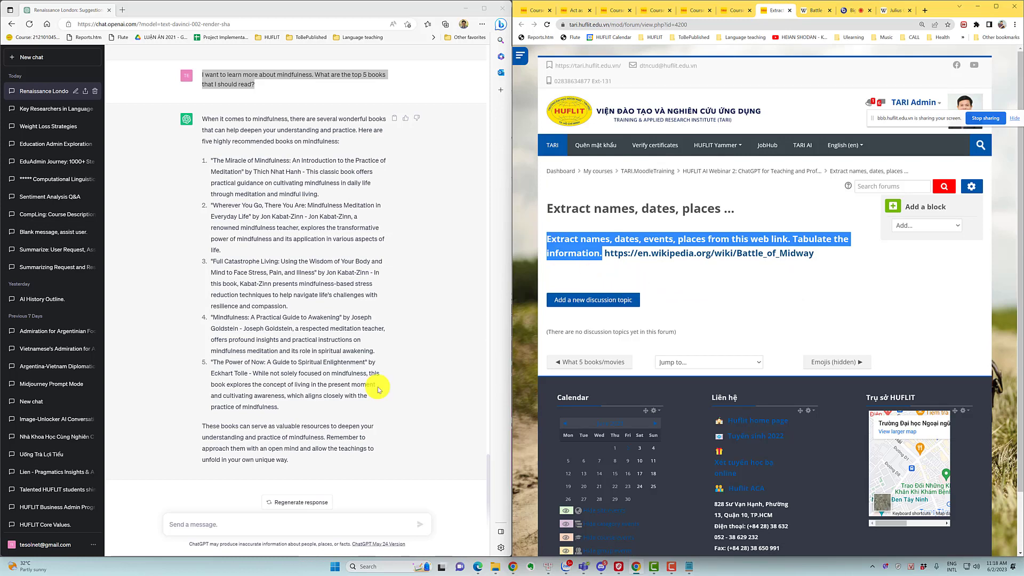
left_click(183, 525)
key("ctrl+v")
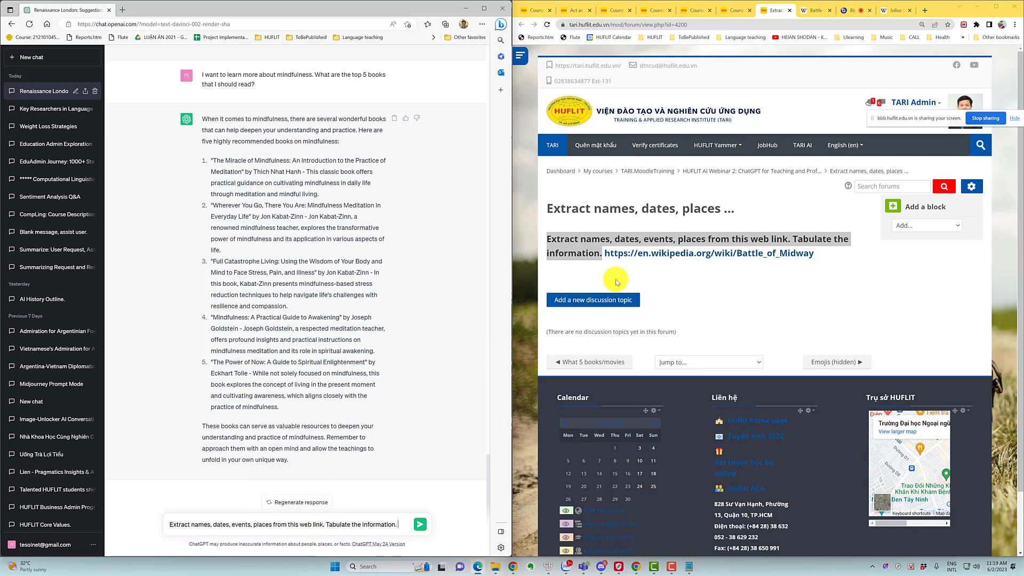
Step: From the Battle of Midway article, open the Battle of the Coral Sea article and copy its web address
left_click(808, 13)
left_click(717, 26)
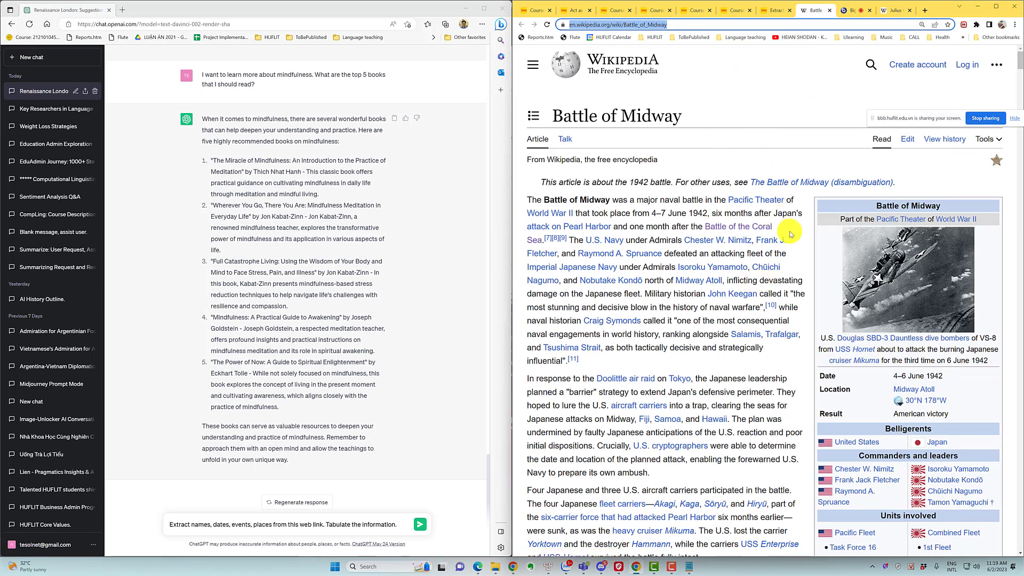
left_click(749, 229)
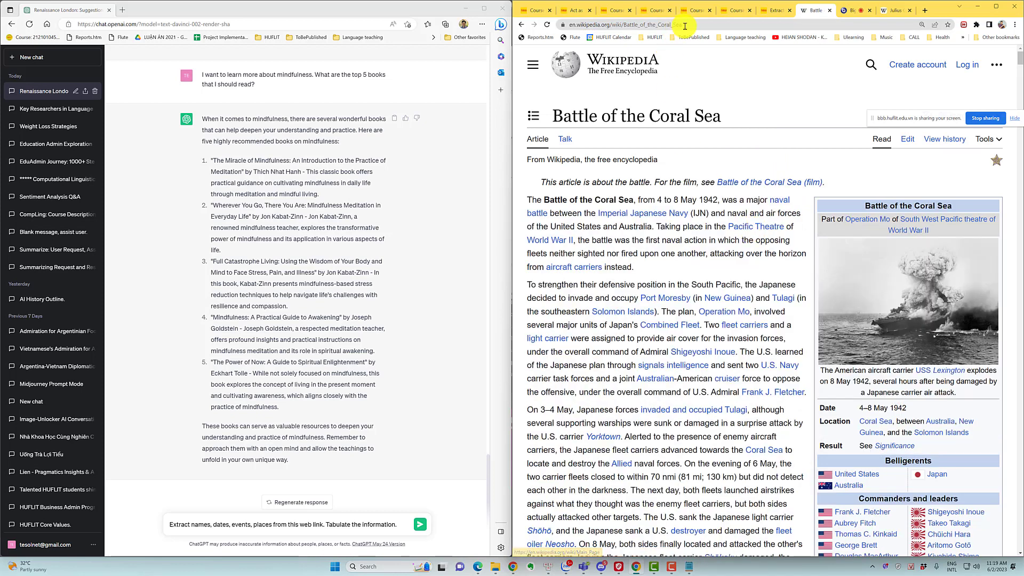
left_click(685, 25)
key("ctrl+c")
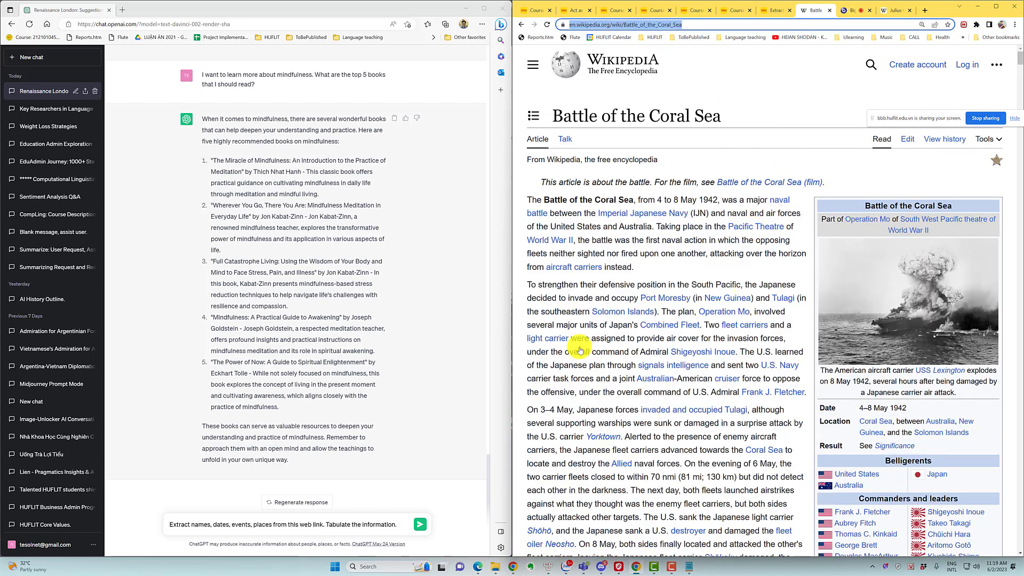
Step: Append the Battle of the Coral Sea link to the extraction prompt and send it to ChatGPT
left_click(403, 525)
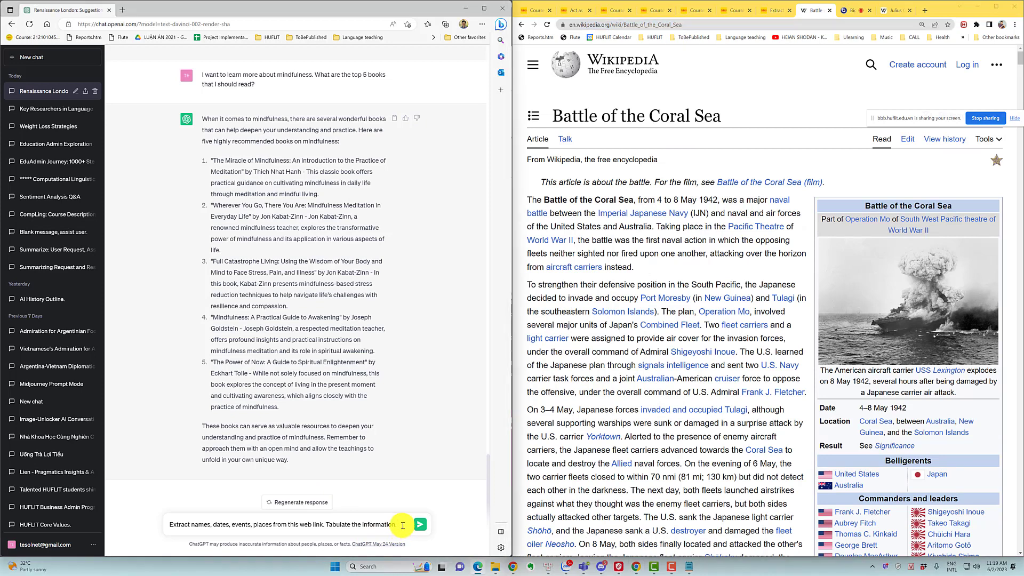
key("ctrl+v")
left_click(421, 525)
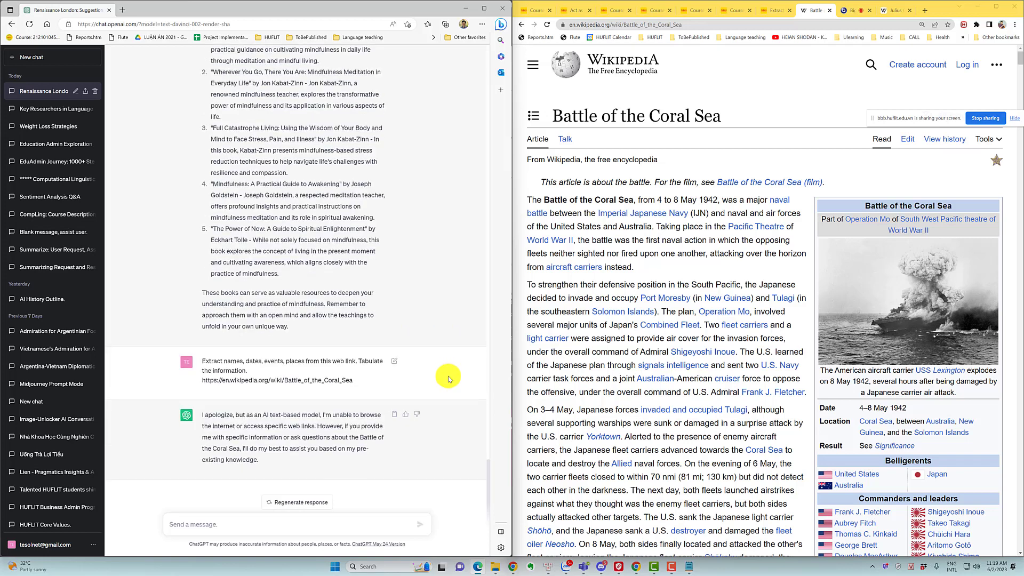
scroll(171, 153, "up", 5)
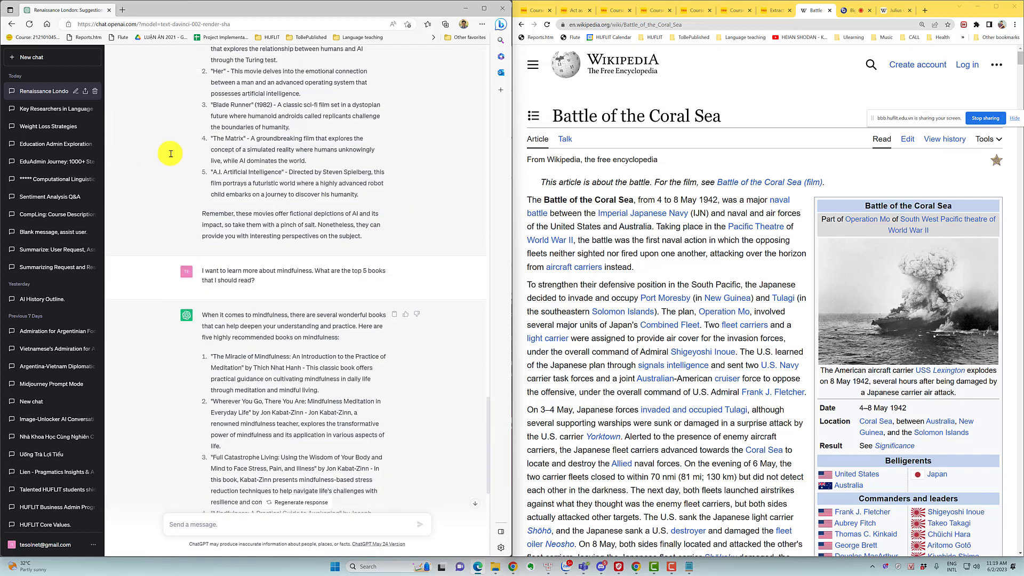
Step: Start a new ChatGPT chat with the GPT-4 model and enter the forum's extract-and-tabulate prompt without its link
left_click(49, 57)
left_click(328, 67)
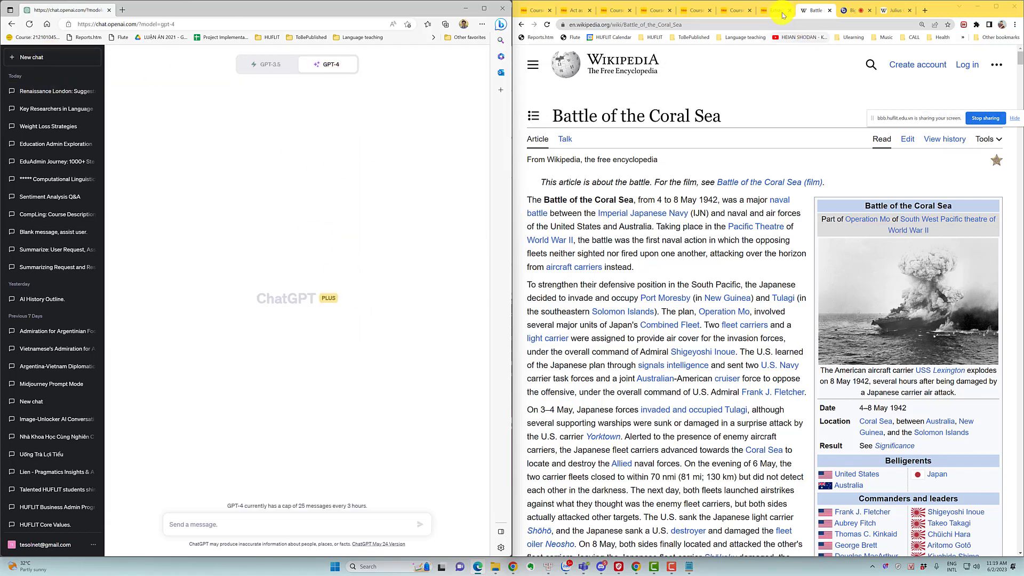
left_click(774, 11)
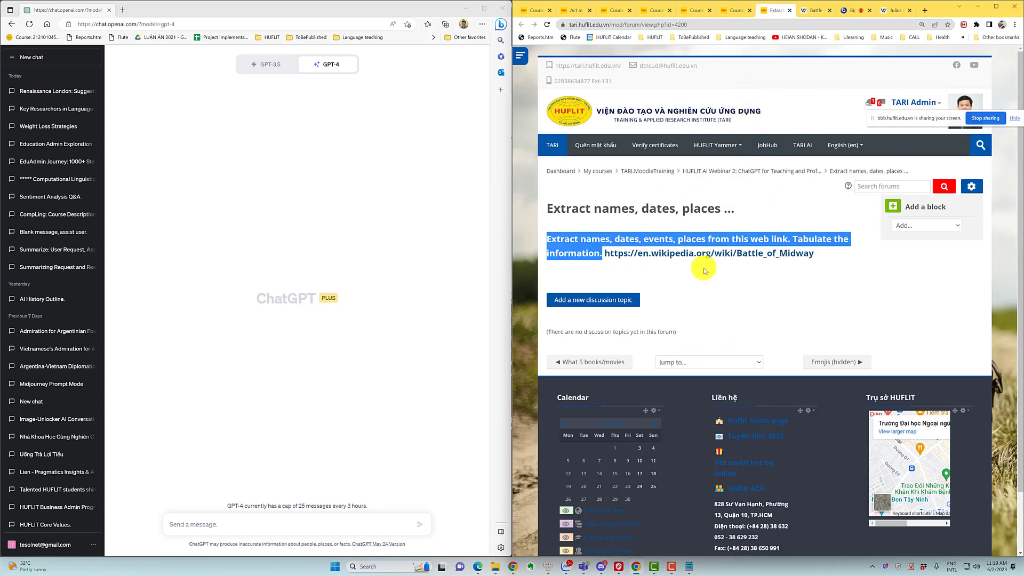
left_click(229, 525)
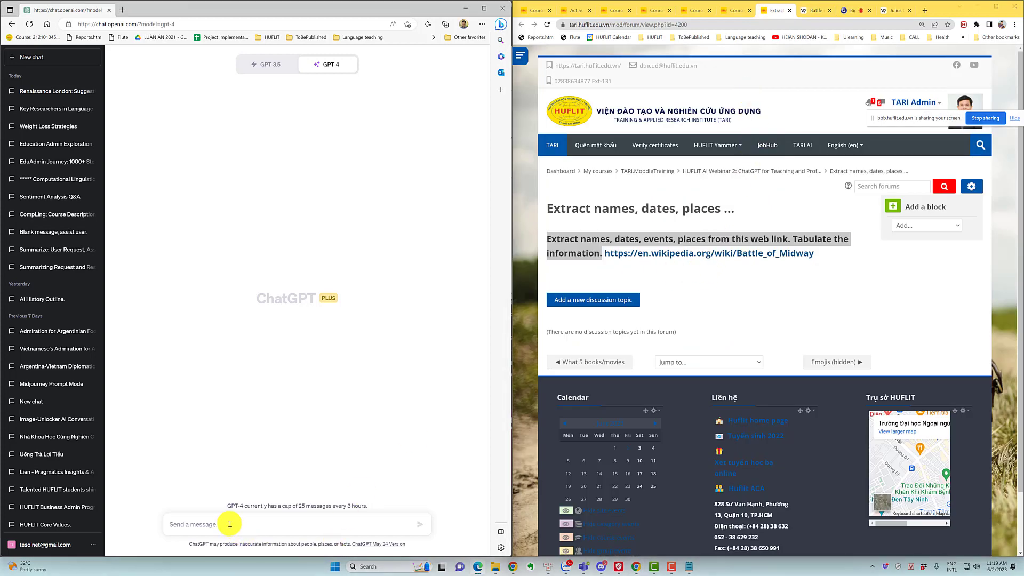
type("Extract names, dates, events, places from this web link. Tabulate the information.")
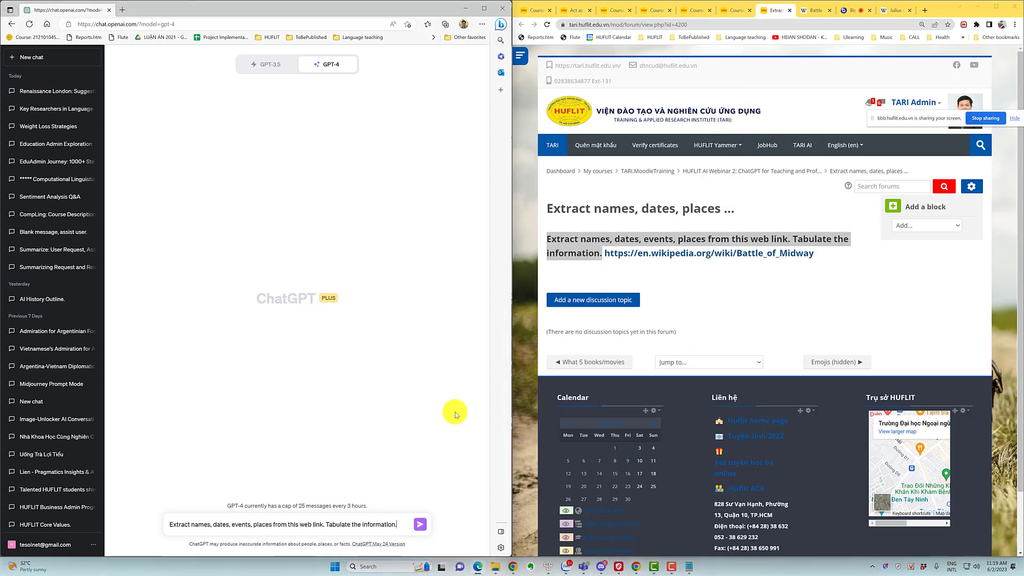
Step: Append the Battle of the Coral Sea article's web address to the extraction prompt in the GPT-4 chat and send it
left_click(814, 10)
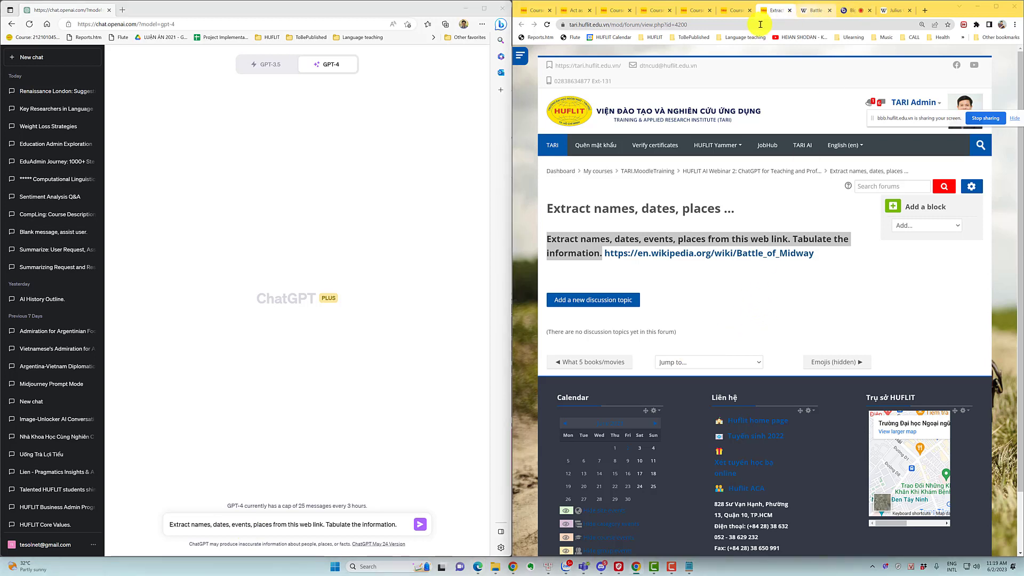
left_click(688, 25)
key("ctrl+c")
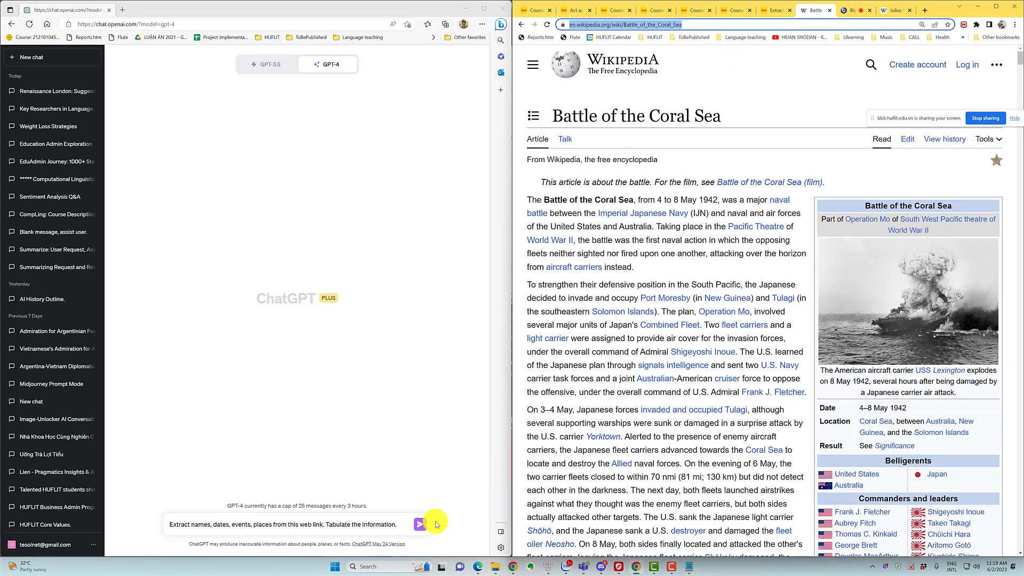
left_click(401, 531)
key("ctrl+v")
left_click(420, 528)
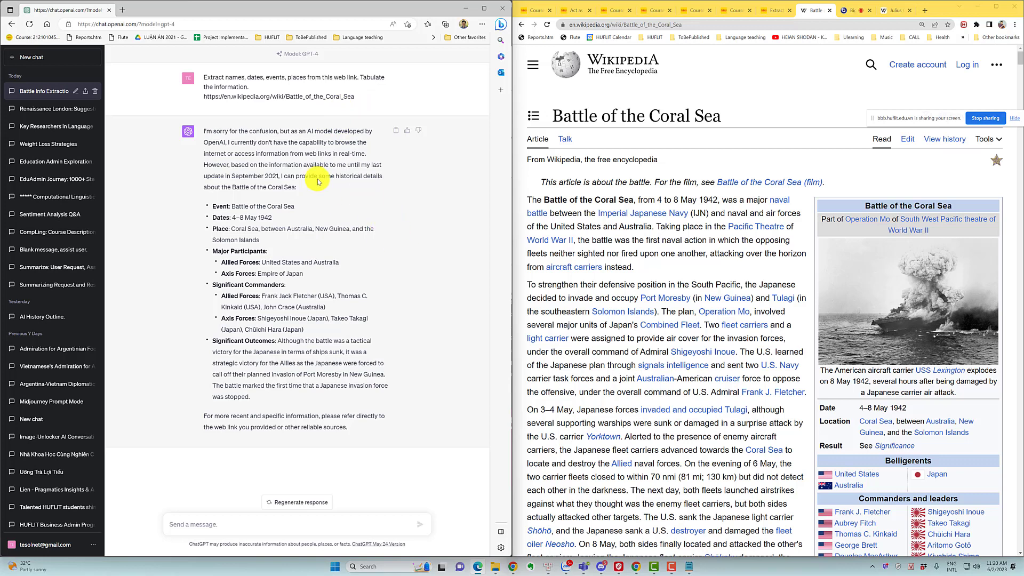
Step: Copy the sent extraction prompt with its Coral Sea link and submit it in a new GPT-3.5 chat
left_click_drag(364, 104, 200, 78)
key("ctrl+c")
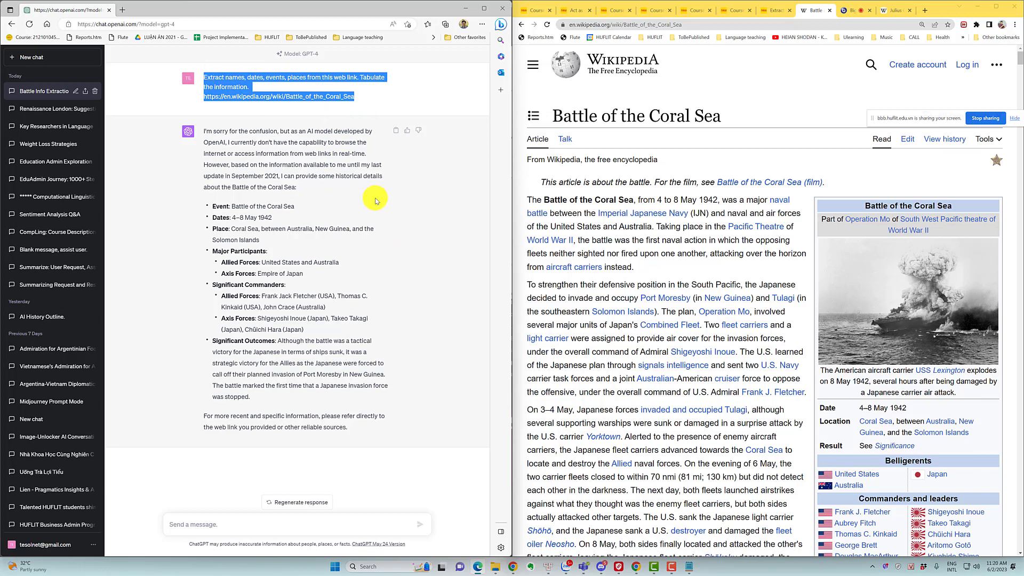
left_click(38, 58)
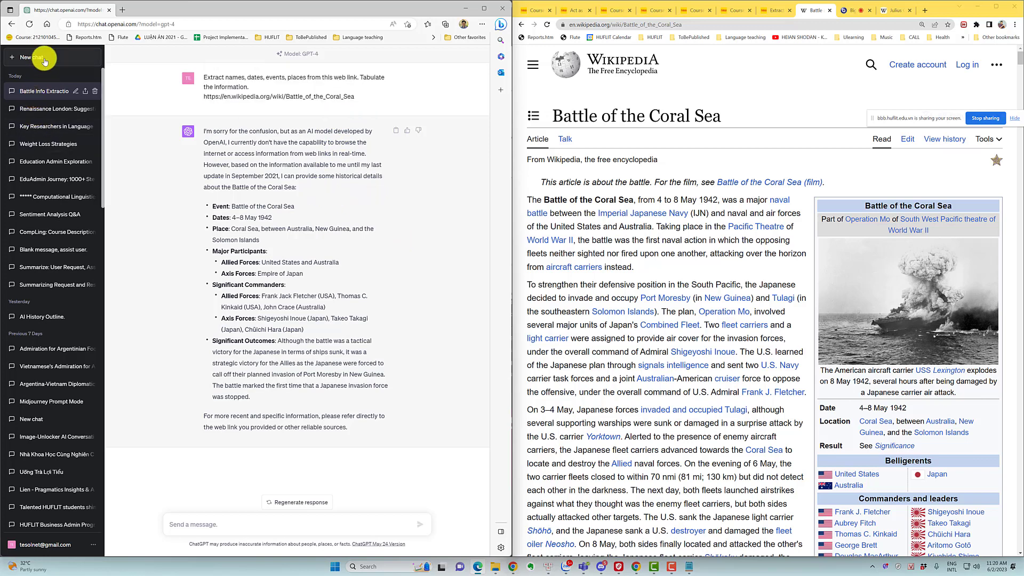
left_click(201, 519)
key("ctrl+v")
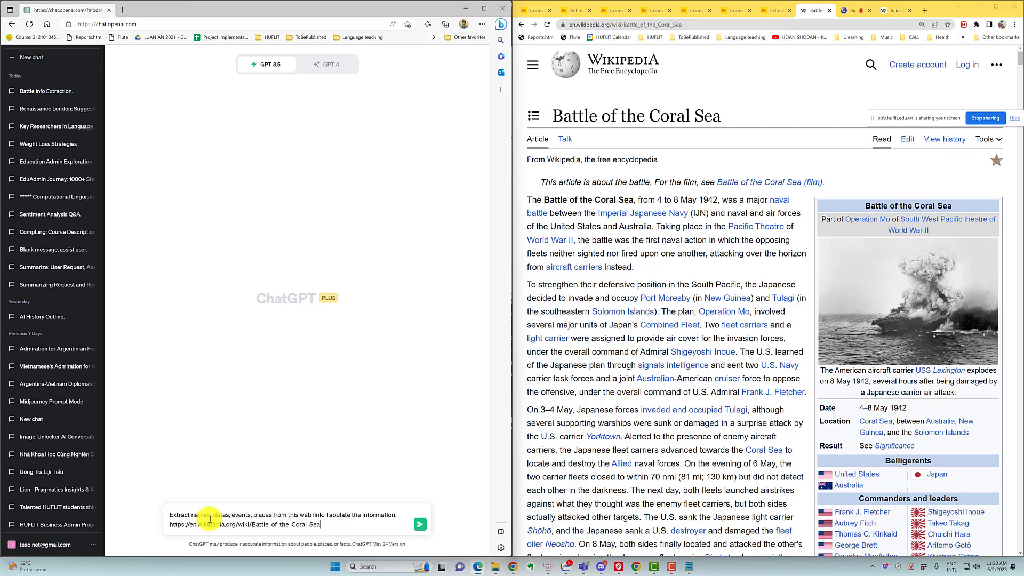
left_click(420, 526)
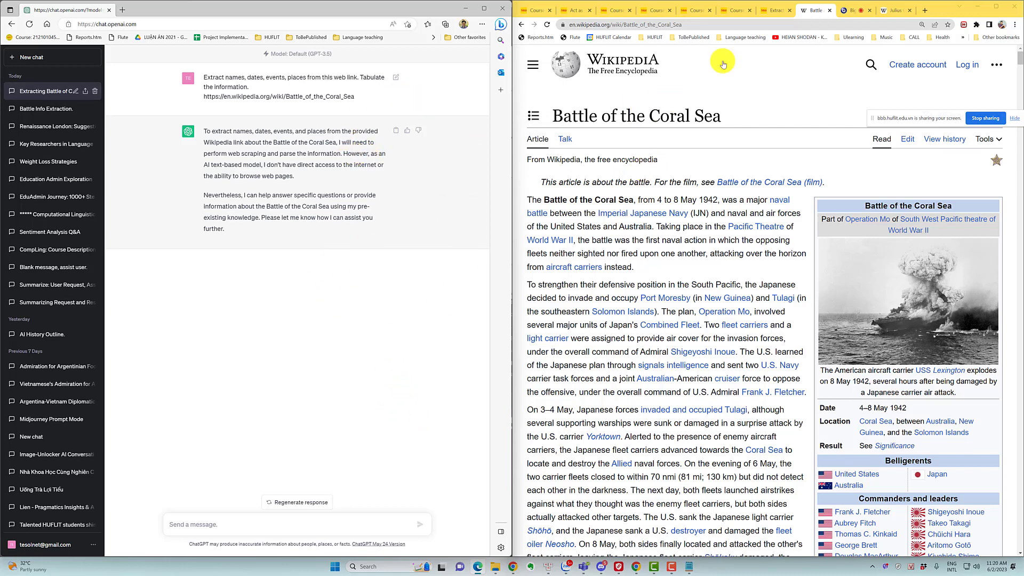
Step: Return from the extraction forum to the HUFLIT AI Webinar 2 course section and make the hidden Emojis forum visible to students
left_click(780, 12)
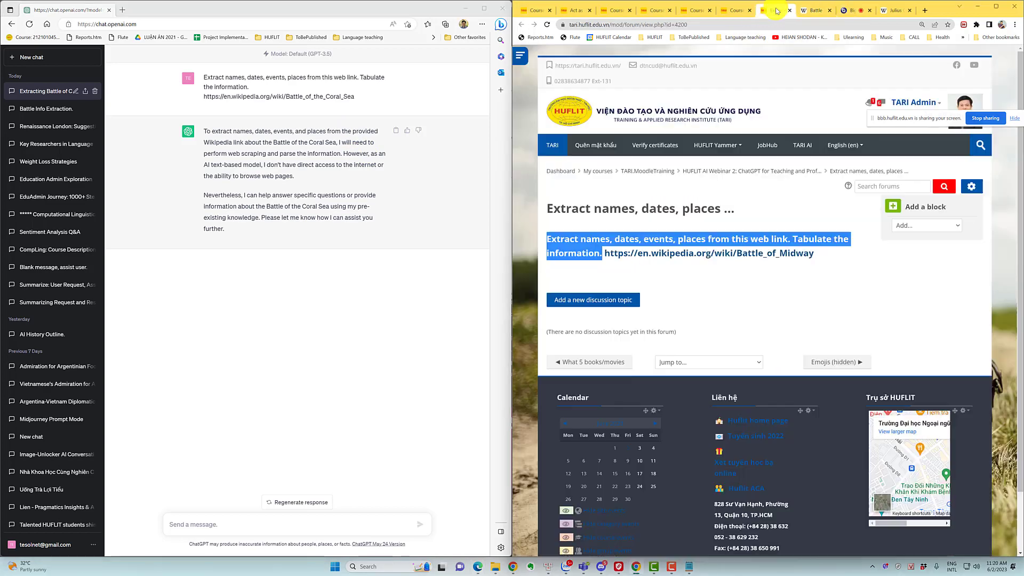
left_click(741, 277)
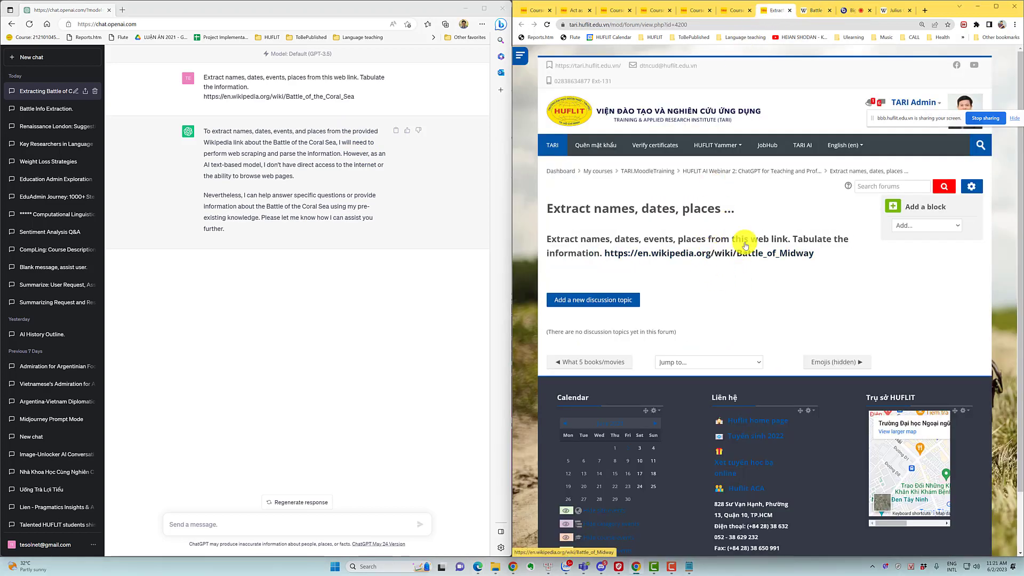
left_click(801, 171)
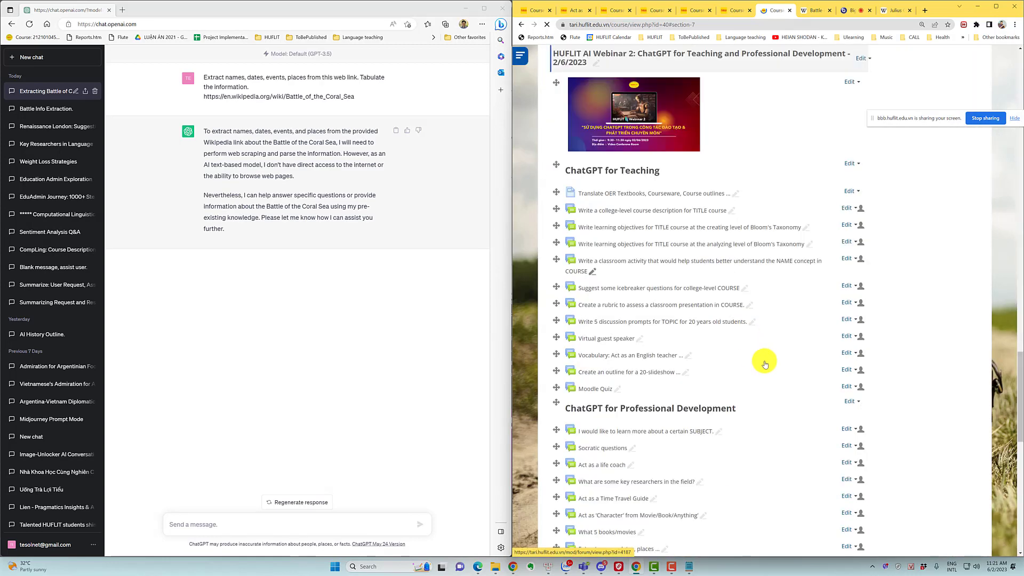
scroll(776, 375, "down", 2)
scroll(775, 376, "down", 2)
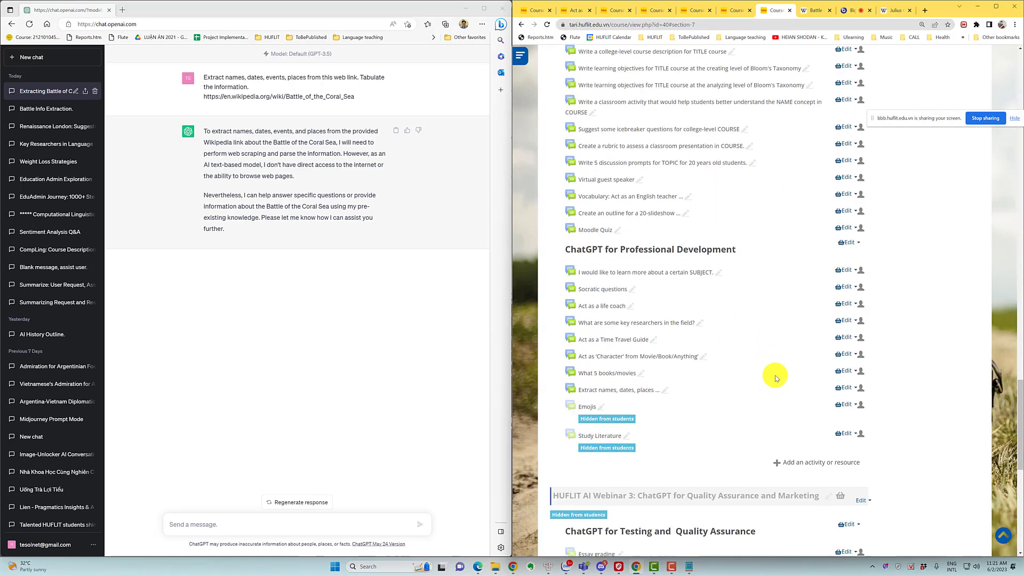
left_click(851, 406)
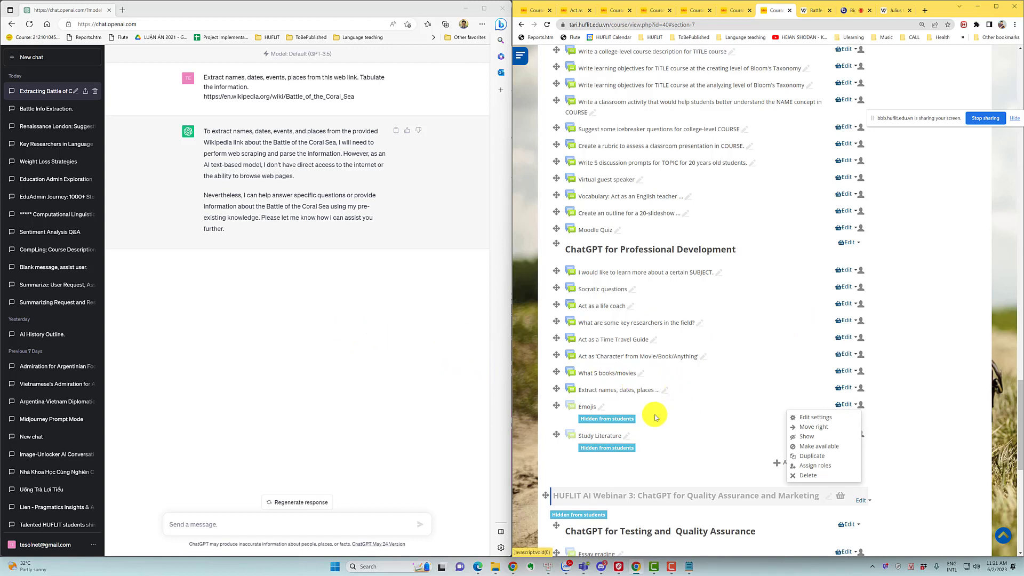
left_click(920, 426)
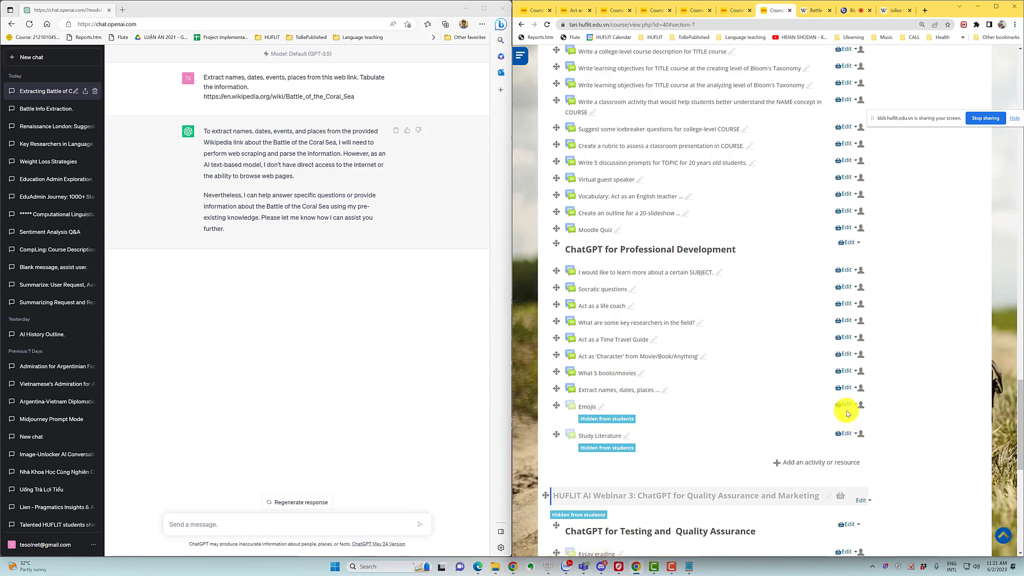
left_click(847, 404)
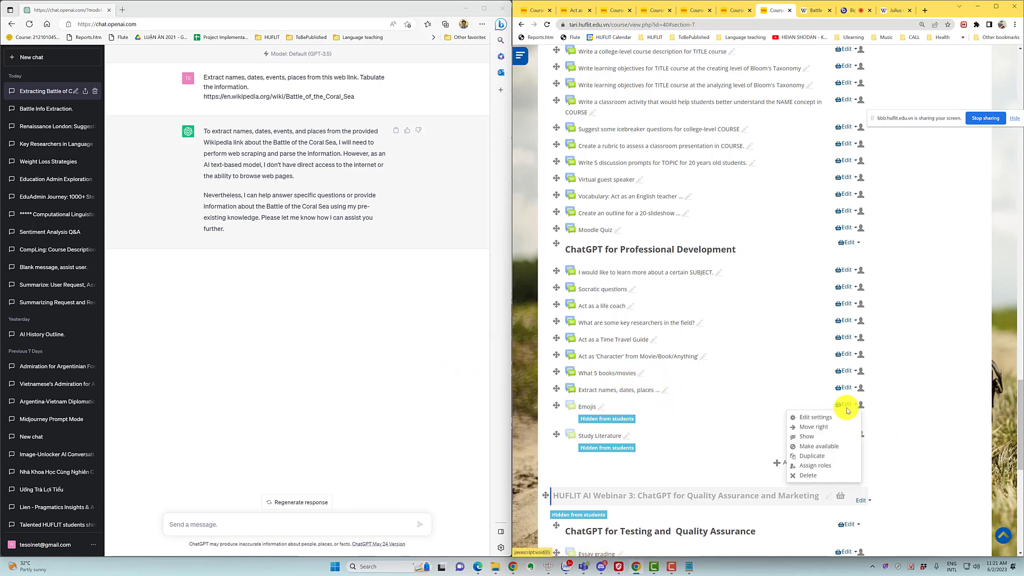
left_click(822, 437)
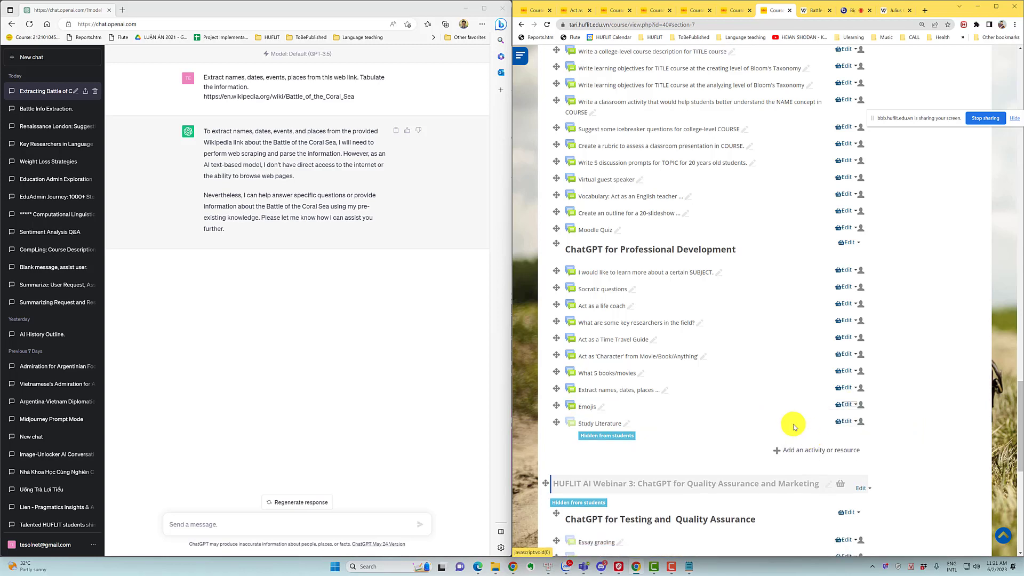
Step: Open the Emojis forum and ask ChatGPT to translate into Emojis "I love you very much. Do you love me?"
left_click(587, 407)
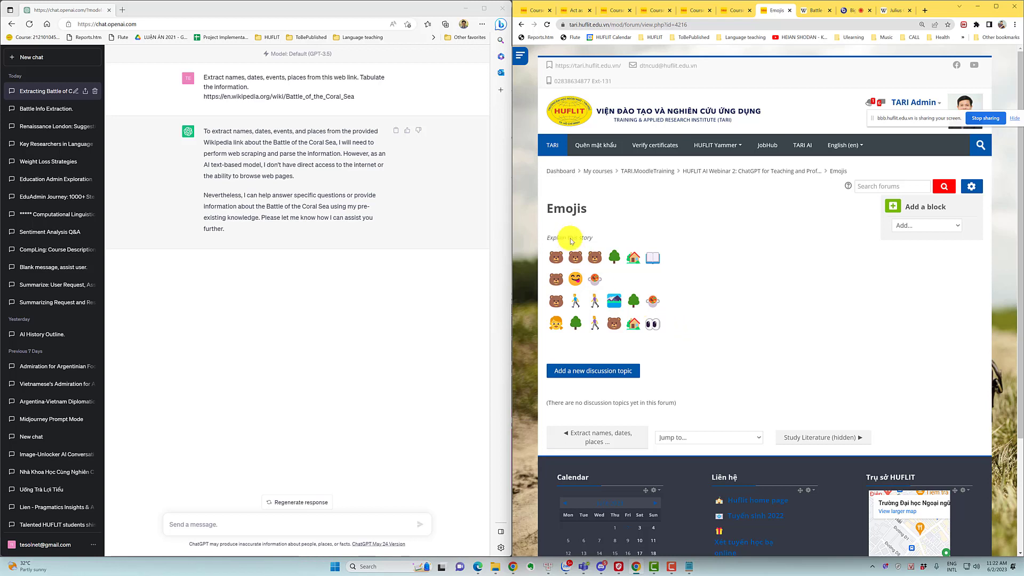
left_click(269, 527)
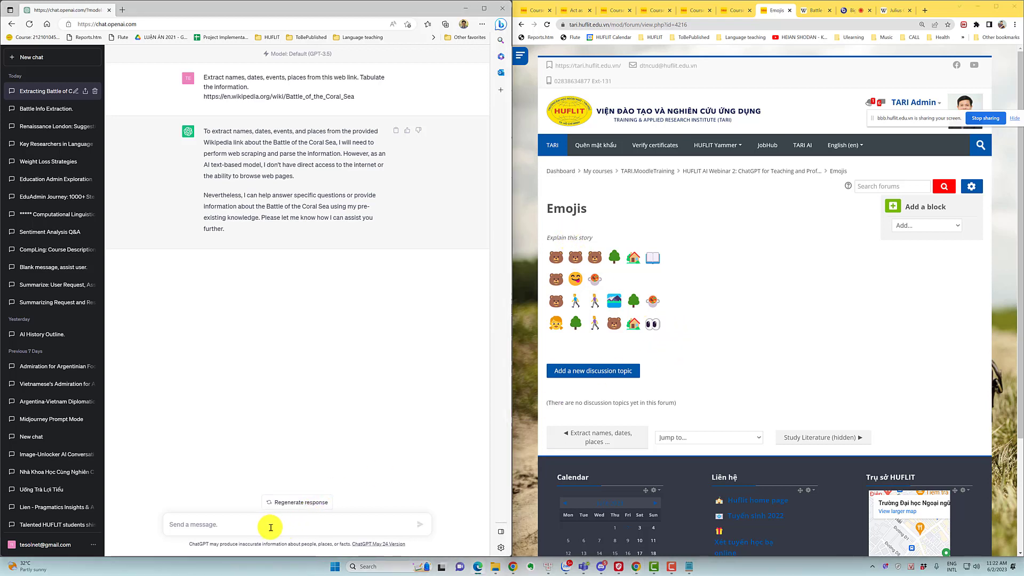
type("Trans")
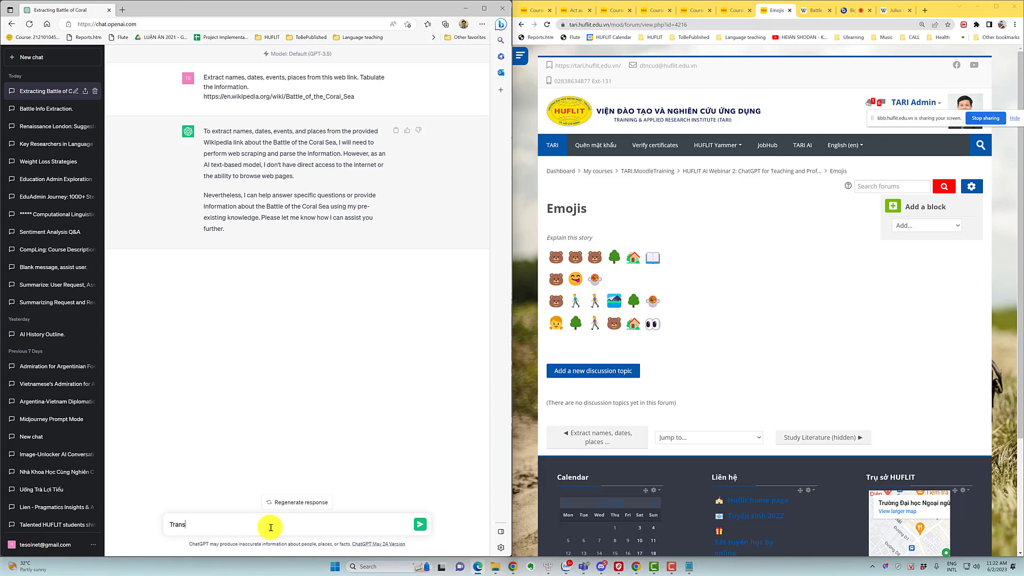
type("latelate Into E")
type("mojis \"\" I love you very much. Do youi love me?\"")
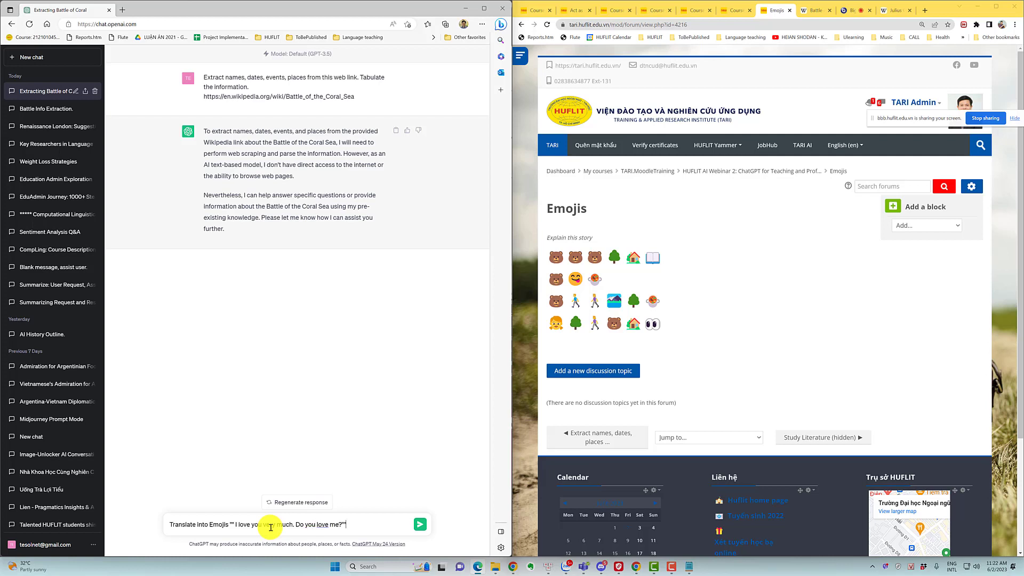
key("Return")
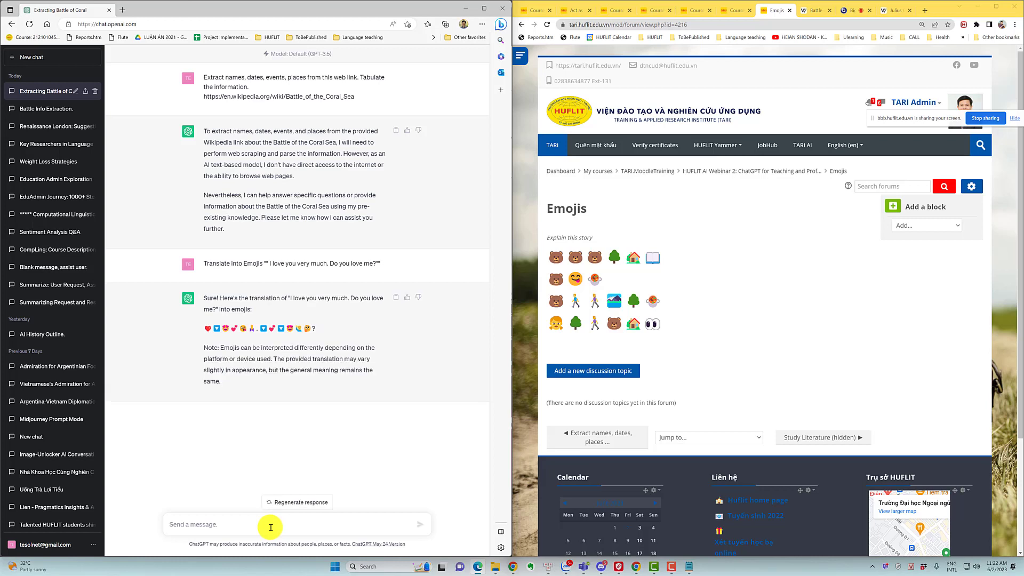
Step: Send ChatGPT the message "I love you", followed by a request to translate "I love you" into Emojis
type("I love you")
key("Return")
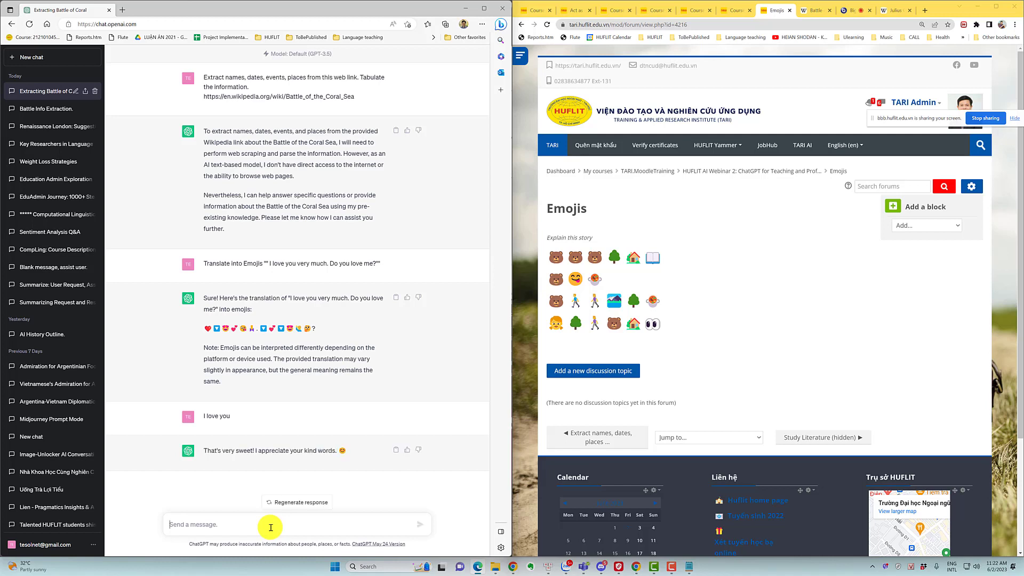
type("Translate Into Em")
type("ojis \"I love you")
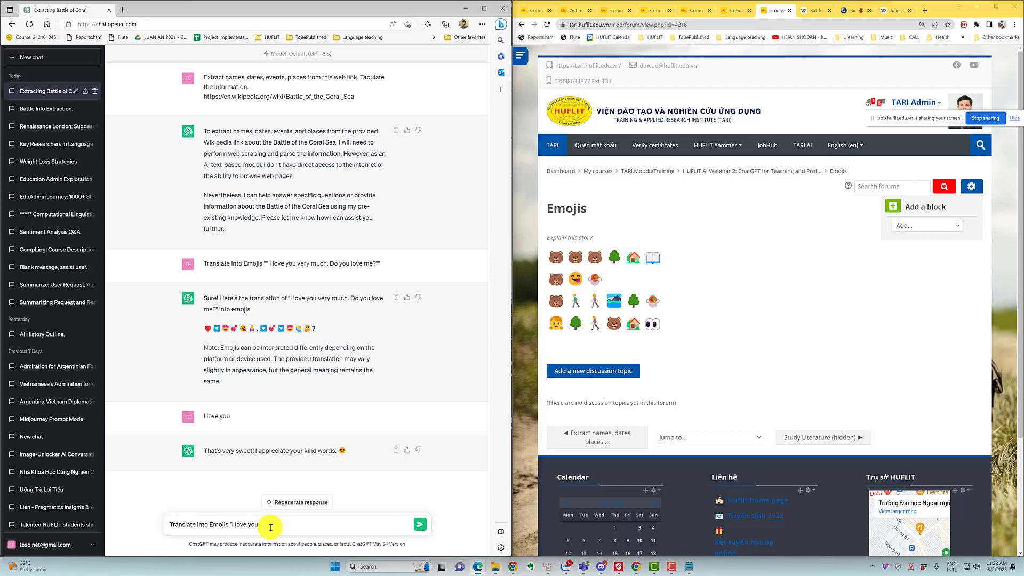
type("\"\"")
key("Return")
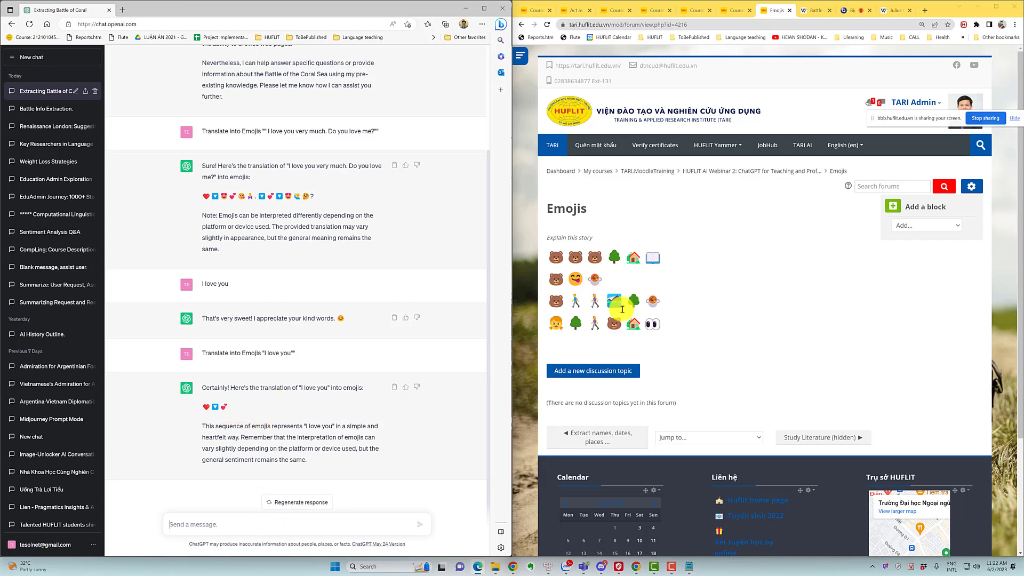
Step: Copy ChatGPT's emoji translation of "I love you" and post it in the videoconference's public chat
left_click_drag(252, 405, 231, 420)
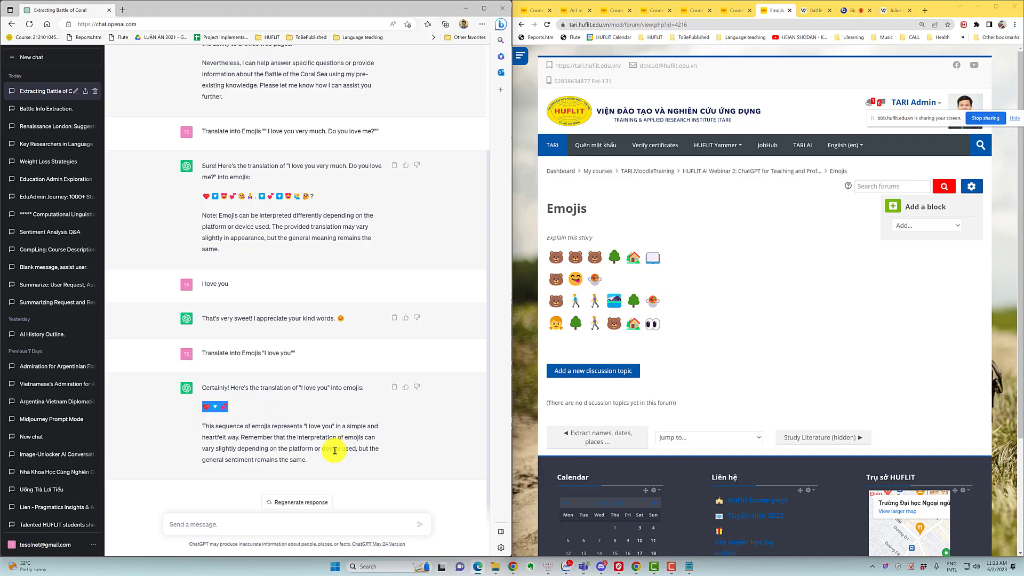
left_click(854, 12)
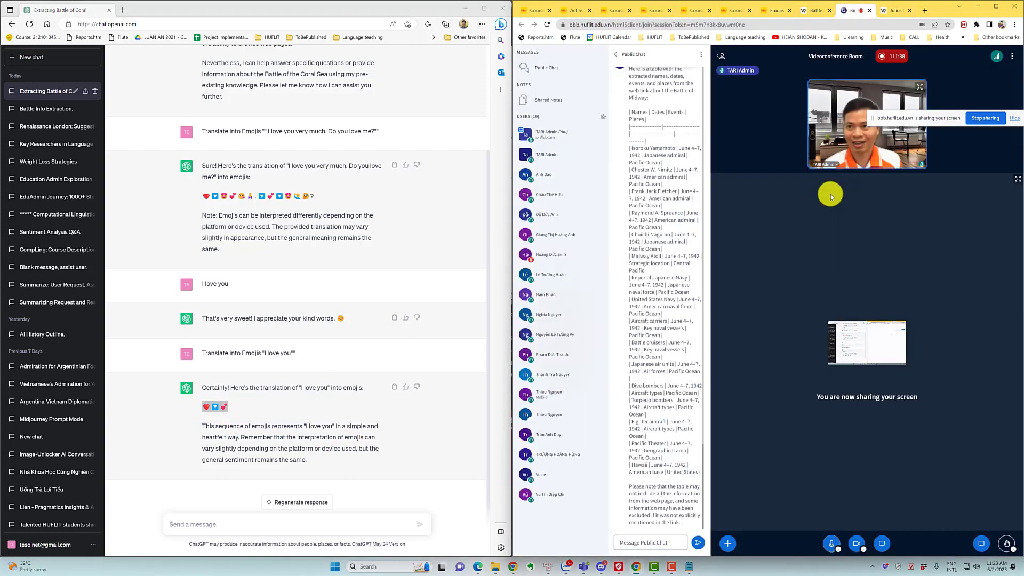
left_click(636, 543)
type("❤️ℹ️💕")
key("Return")
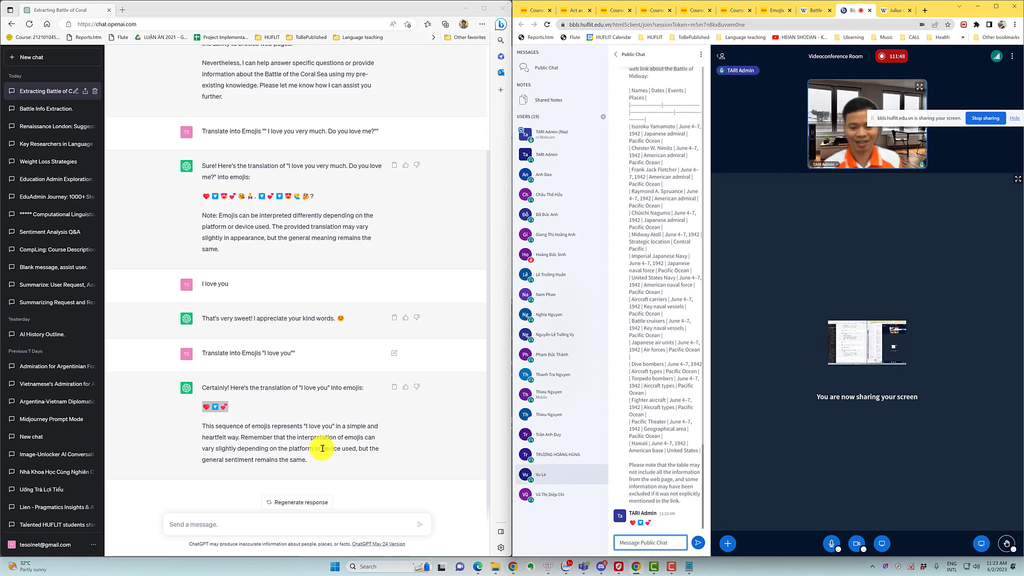
Step: Ask ChatGPT to translate into Emojis "Do you like ChatGPT?"
left_click(240, 528)
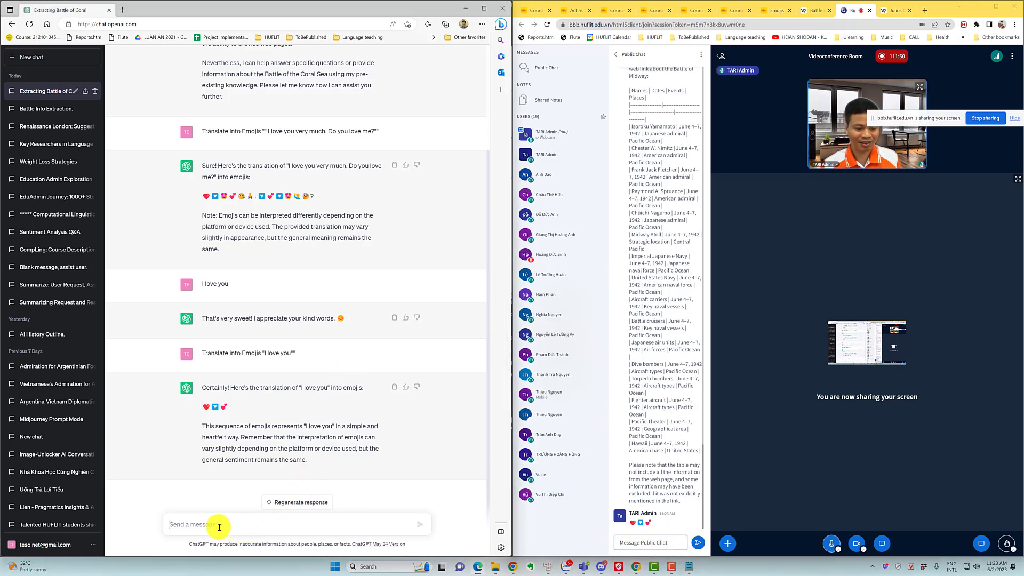
type("Tr")
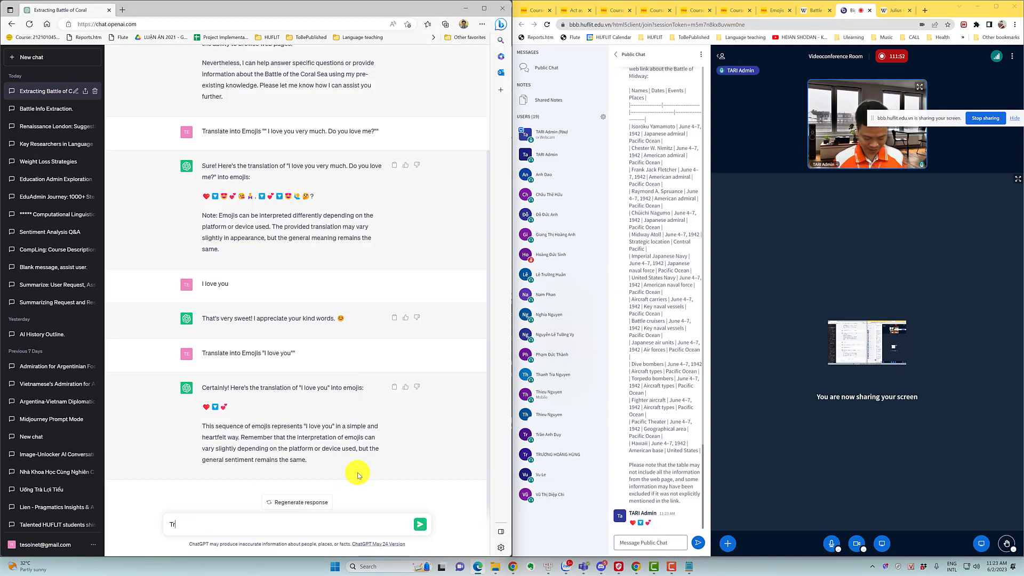
type("ar")
key("BackSpace")
type("an")
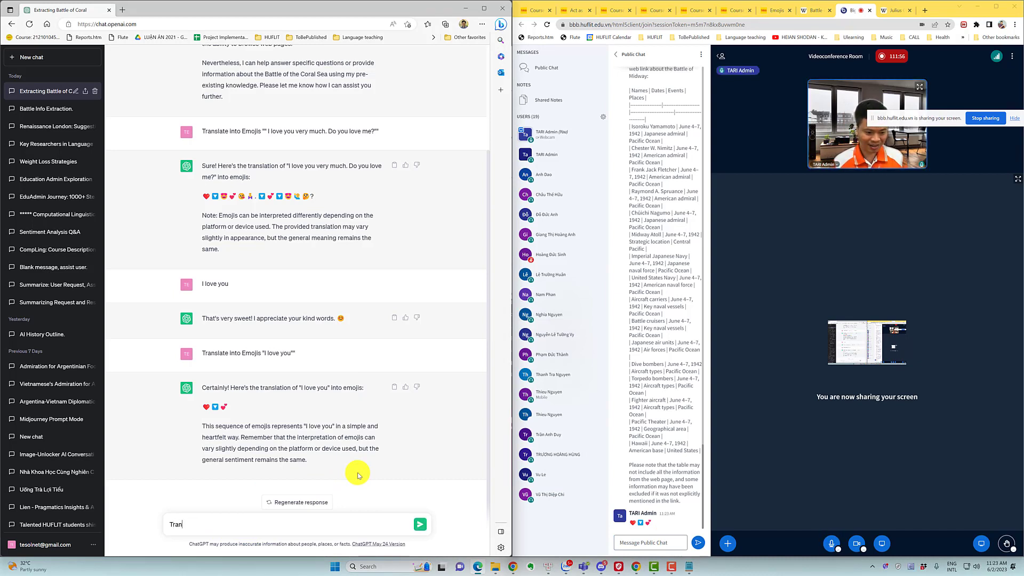
type("slate into Emojis")
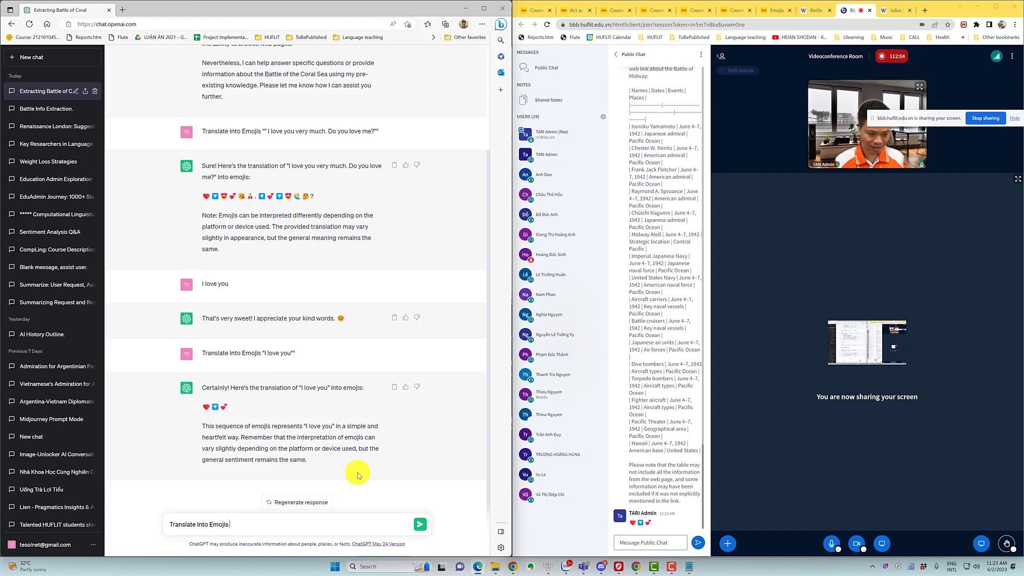
type("\"Do you like ")
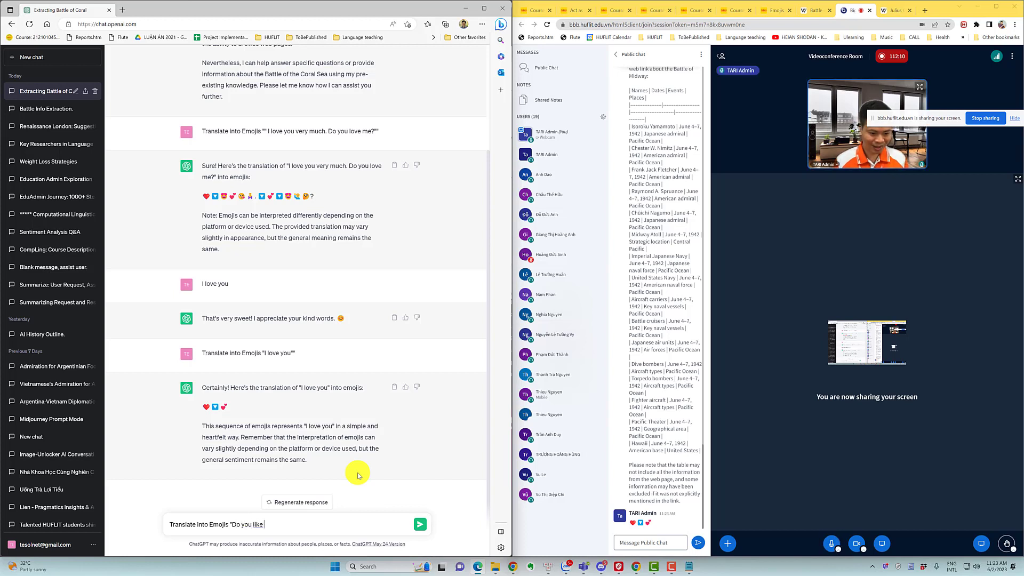
type("ChatGPT?")
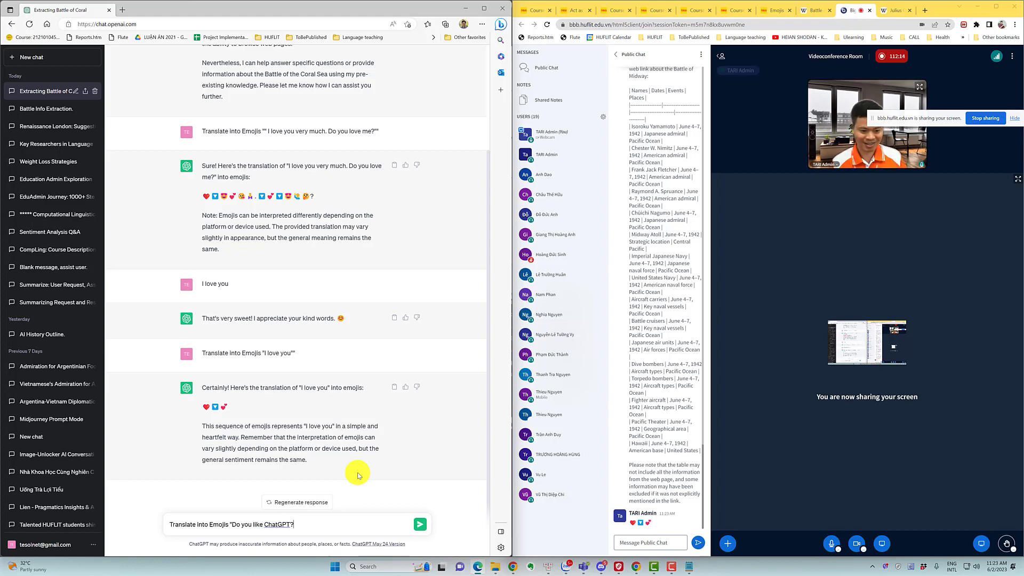
key("Return")
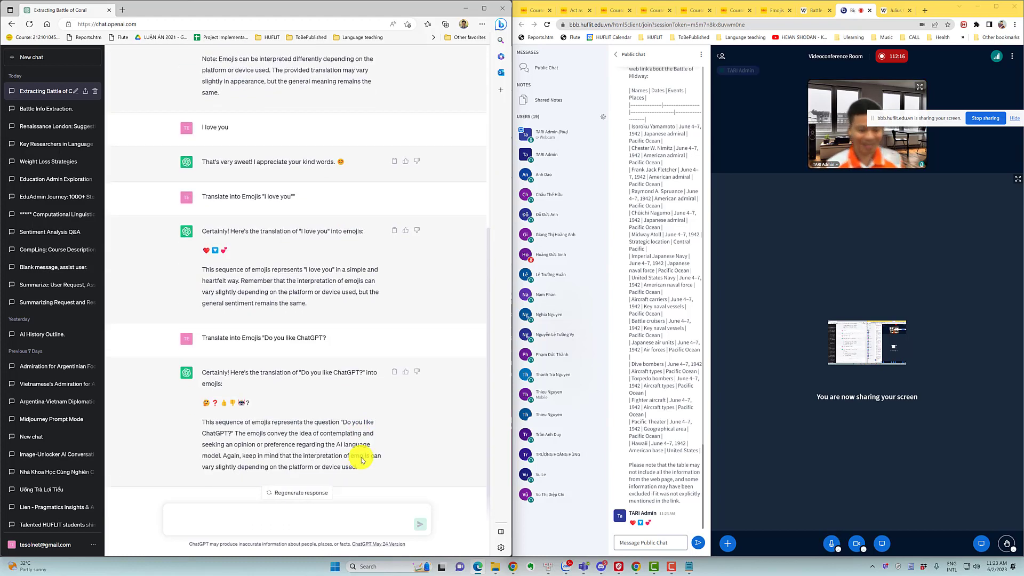
Step: Copy ChatGPT's emoji translation of "Do you like ChatGPT?" and post it in the videoconference's public chat
left_click_drag(260, 401, 198, 401)
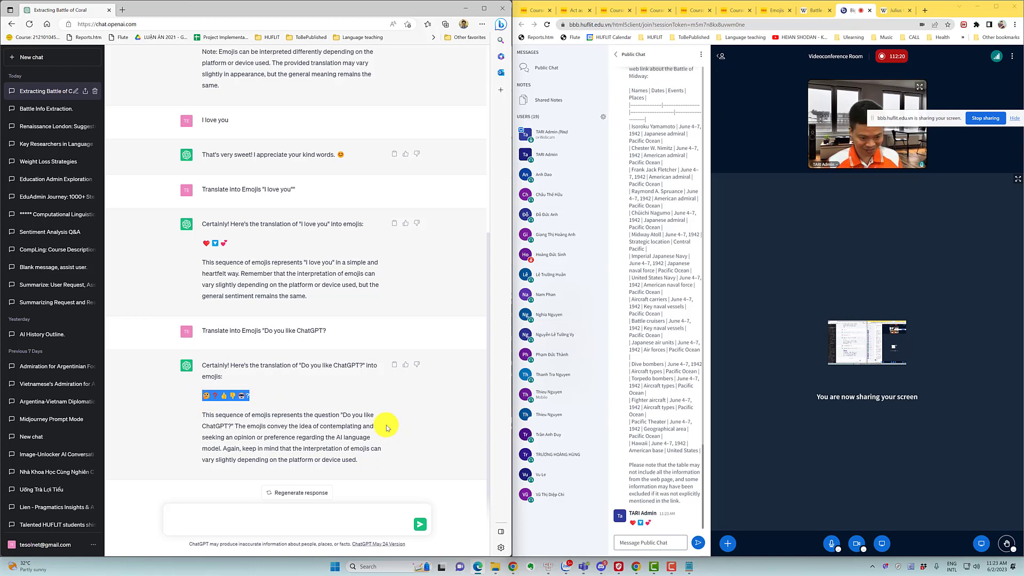
left_click(639, 542)
type("🤔❓👆❗💻?")
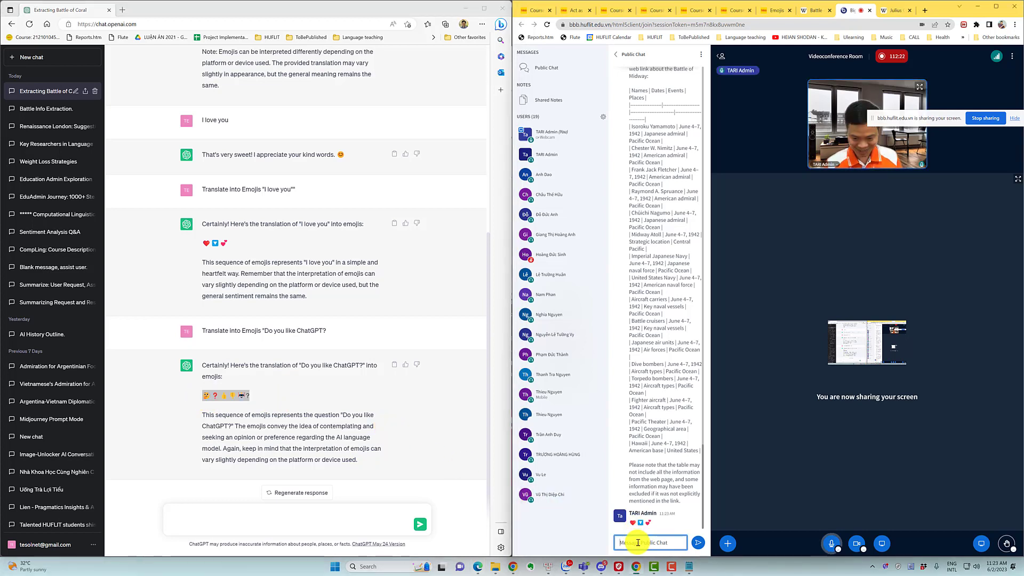
key("Return")
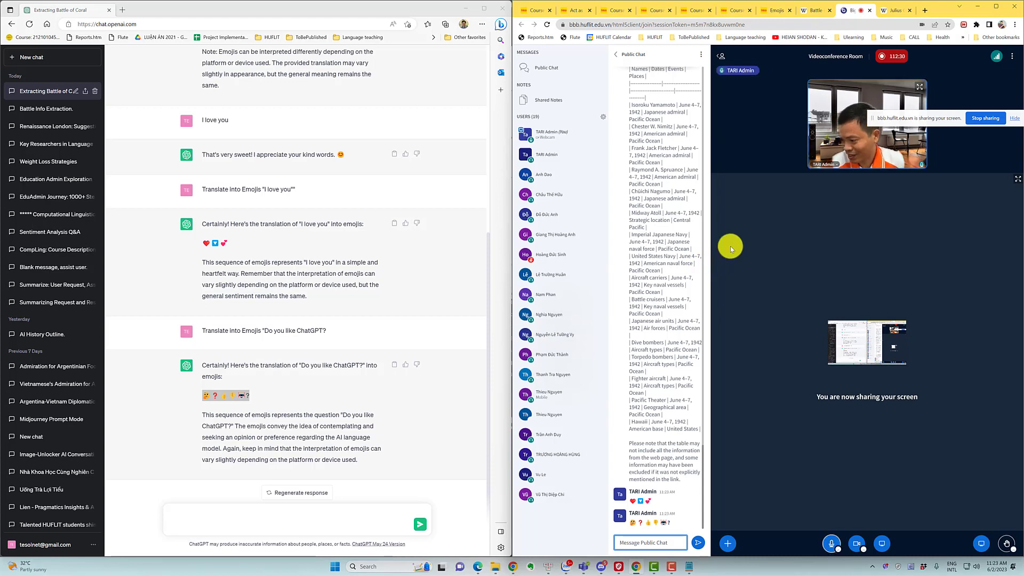
Step: Copy the "Explain this story" prompt with its four emoji lines from the Emojis forum and send it to ChatGPT
left_click(776, 10)
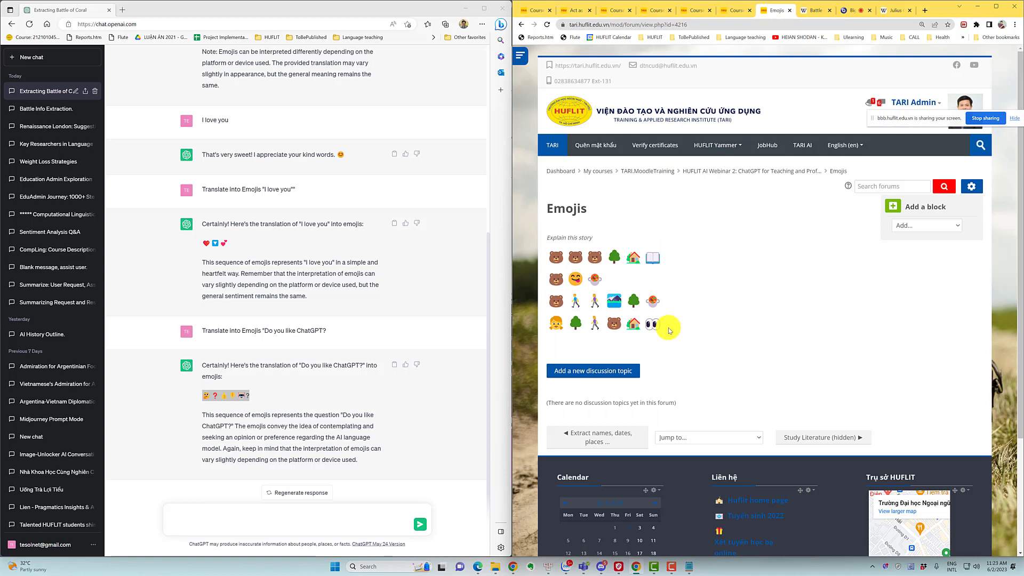
left_click_drag(670, 330, 547, 240)
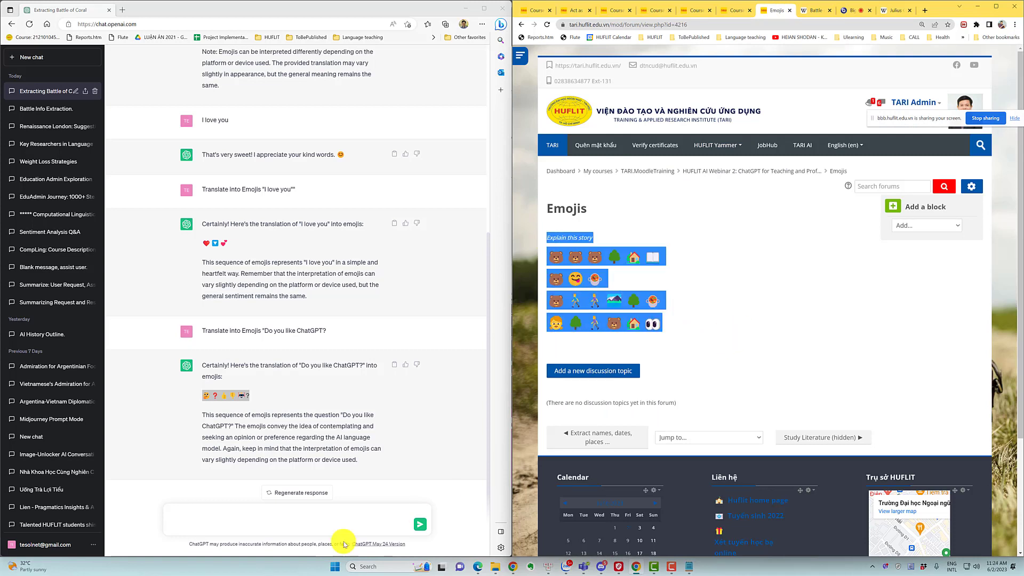
left_click(243, 518)
type("Explain this story 🐻🐻🐻🌳🏠📖 🐻😋🍩 🐻🚶🚶🏞🌳🍩 👦🌳🚶🐻🏠👀")
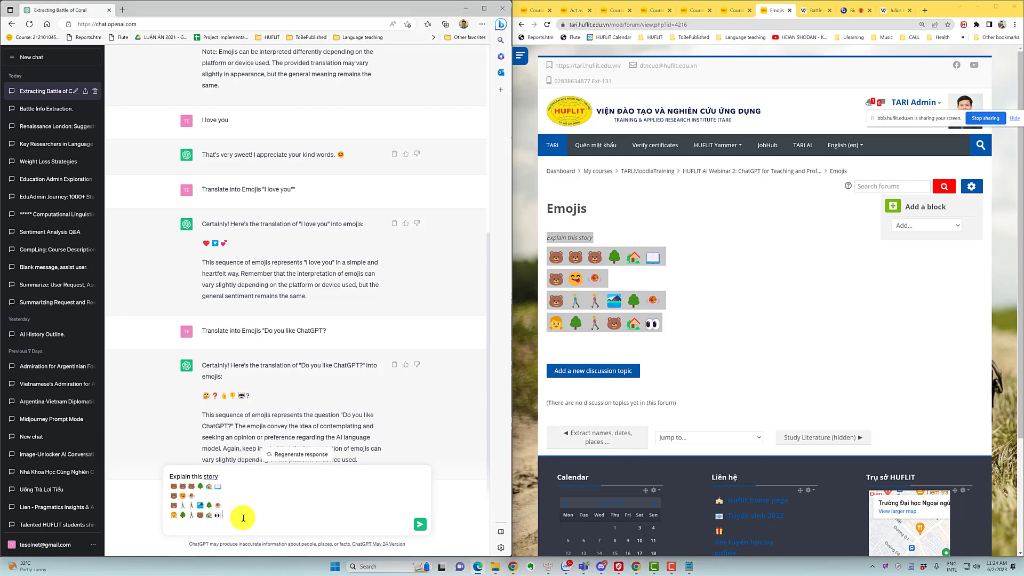
key("Return")
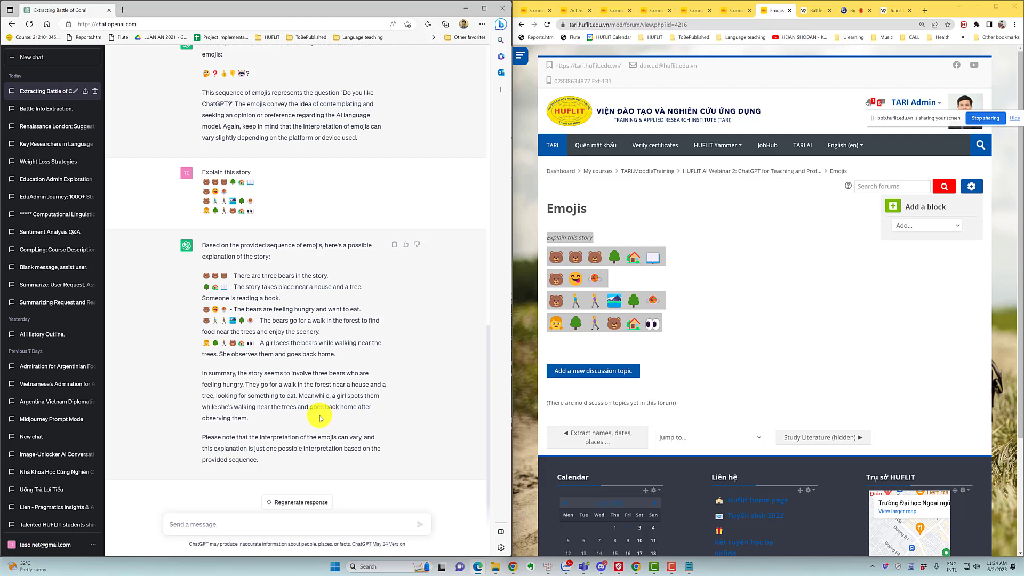
left_click(539, 299)
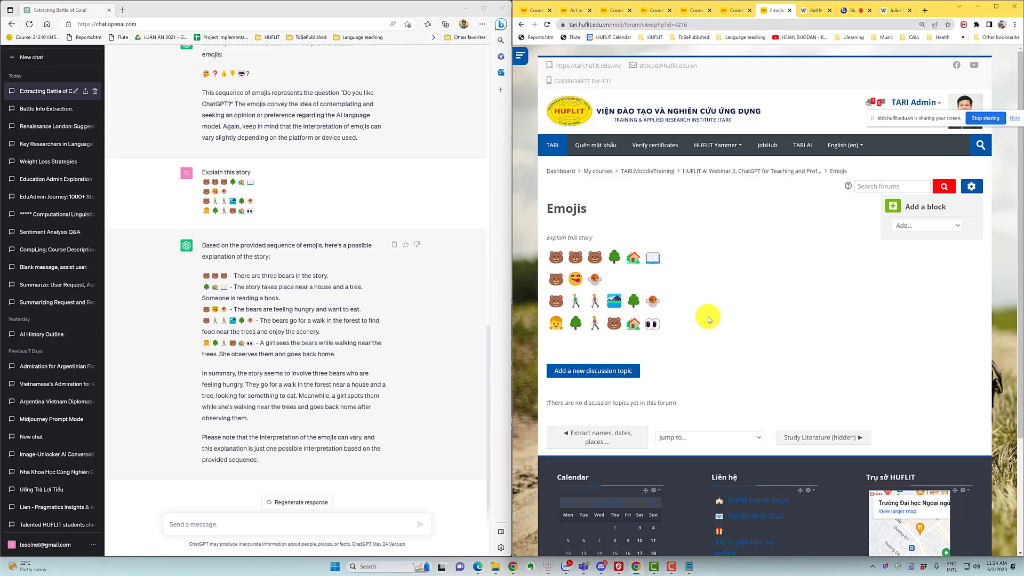
Step: Ask ChatGPT to "Make a facebook post with emojis to share my excitement with the ChatGPT workshop today."
scroll(333, 335, "up", 3)
scroll(332, 335, "up", 3)
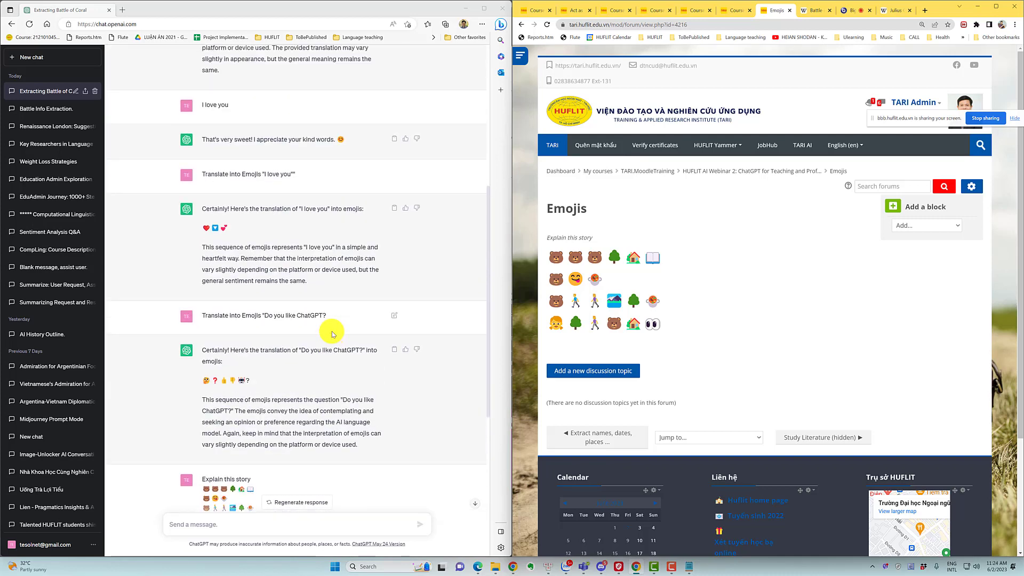
scroll(333, 335, "down", 5)
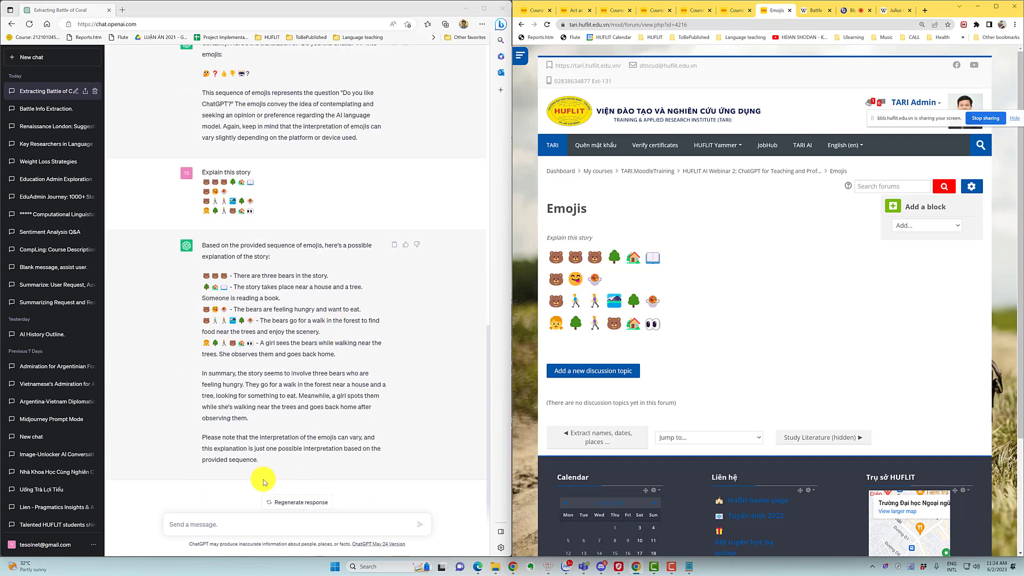
left_click(212, 523)
type("Make a face")
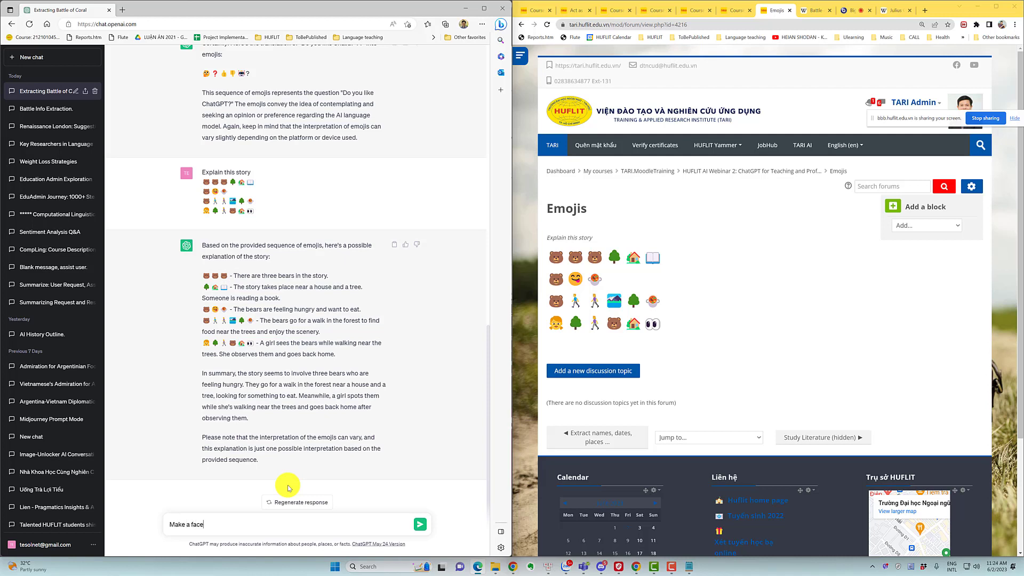
type("book post with emojis to share")
type("my excitement with")
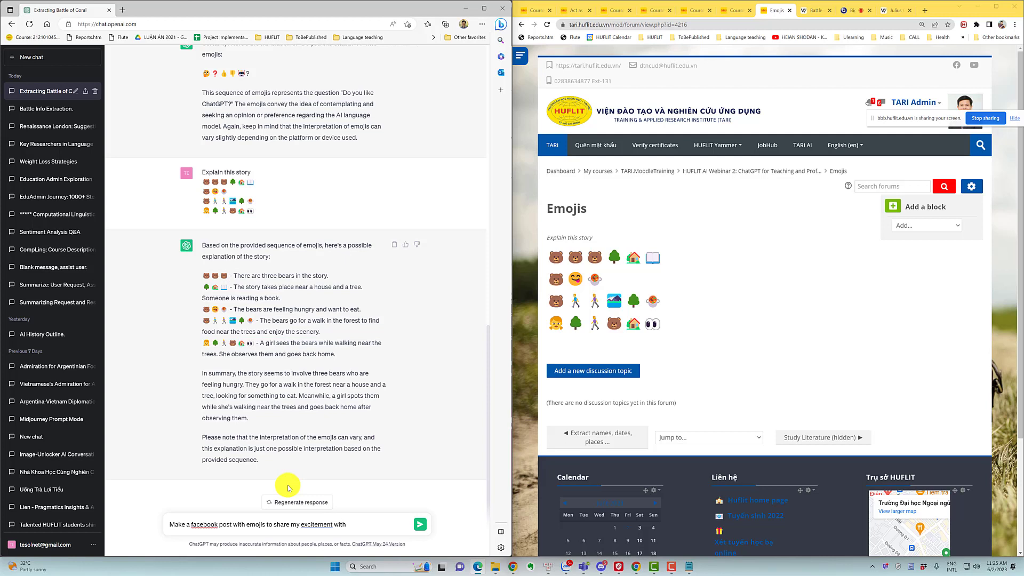
type(" the ChatGPT workshop today.")
key("Return")
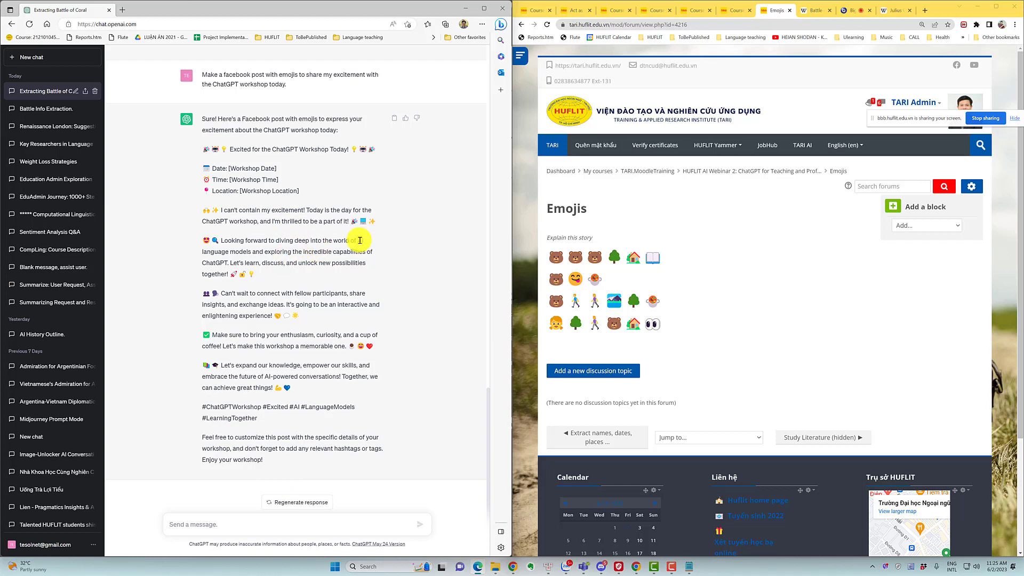
Step: Return to the HUFLIT AI Webinar 2 course page and make the hidden Study Literature forum visible to students
left_click(795, 206)
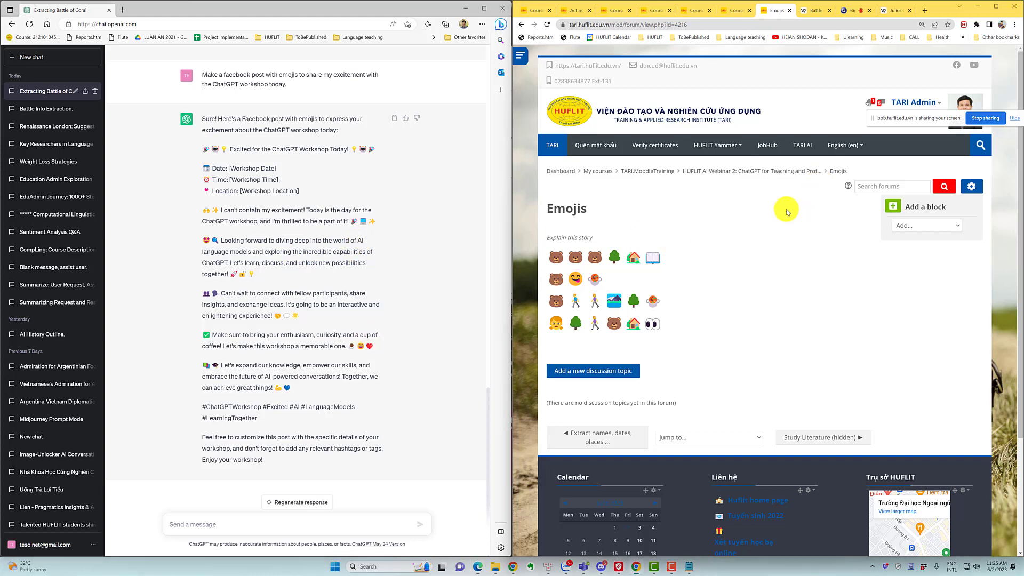
left_click(772, 172)
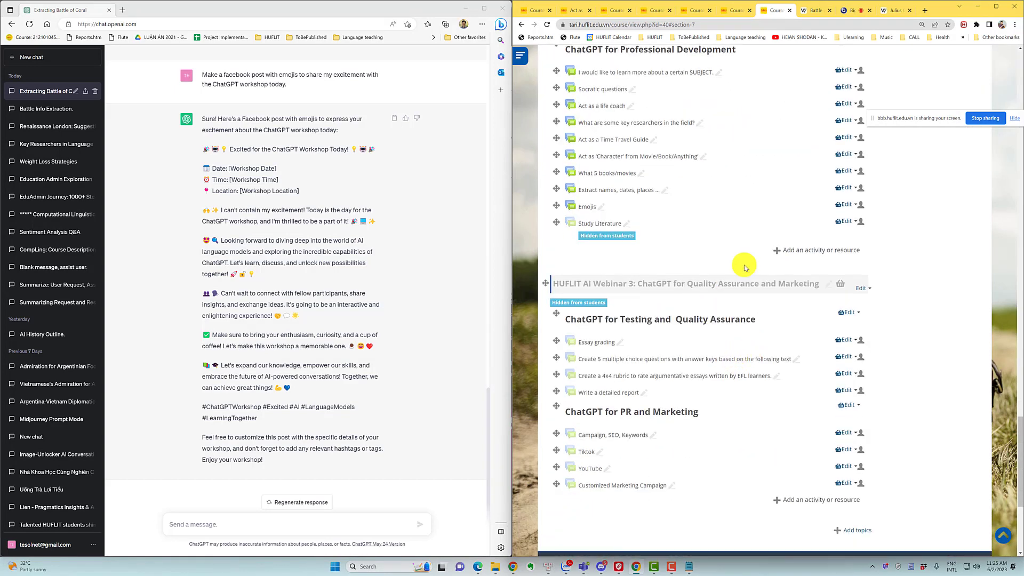
left_click(847, 221)
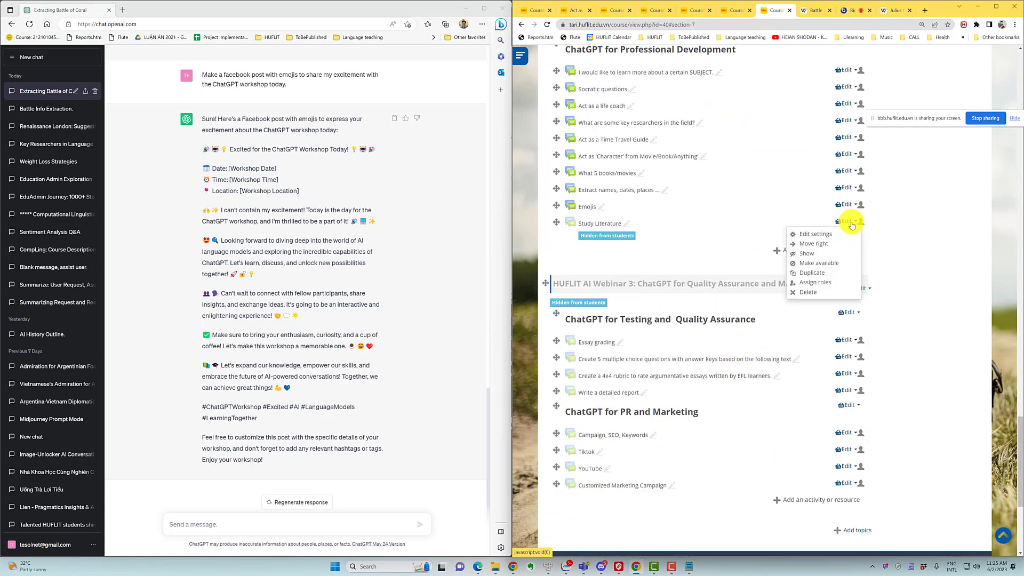
left_click(811, 253)
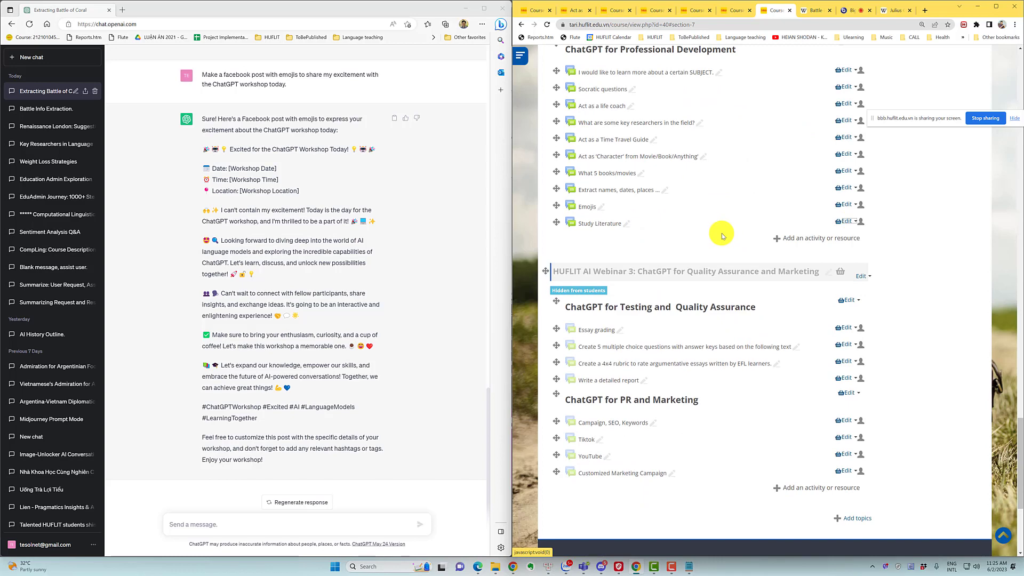
Step: Open the Study Literature forum in a new tab and examine its book summary prompt for "Gone with the wind"
middle_click(597, 229)
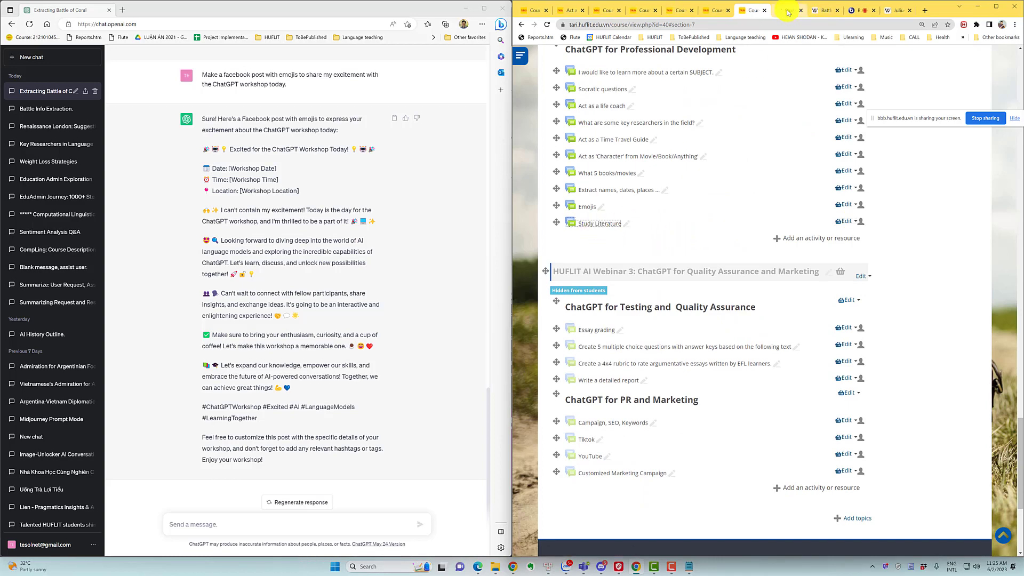
left_click(788, 13)
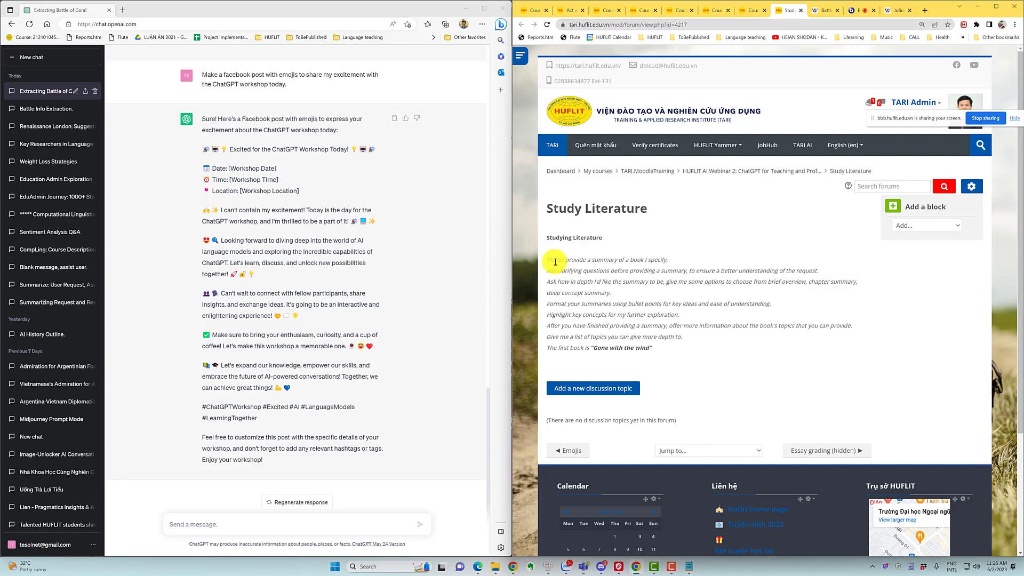
left_click_drag(549, 260, 677, 345)
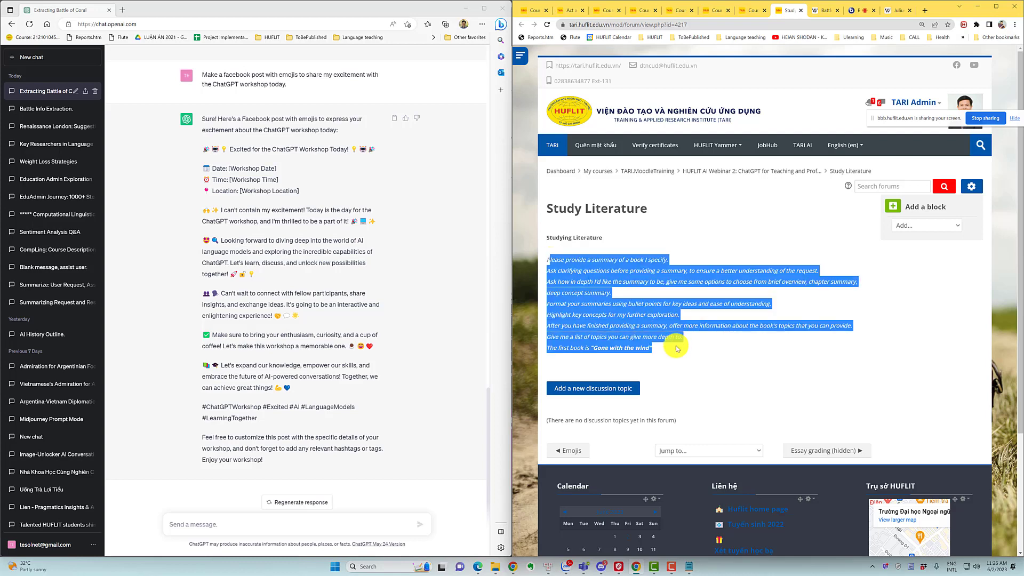
left_click(776, 175)
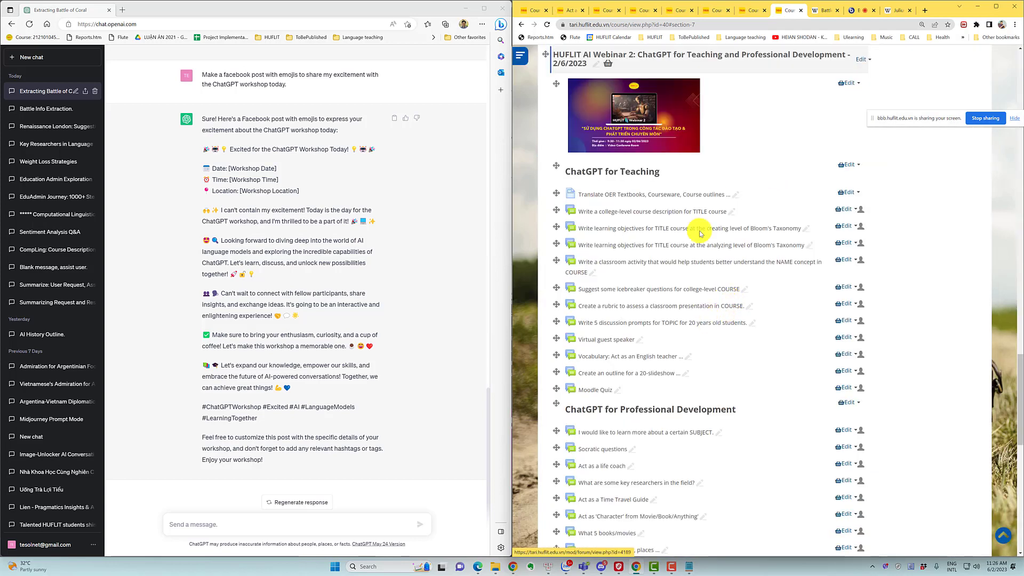
scroll(727, 279, "down", 2)
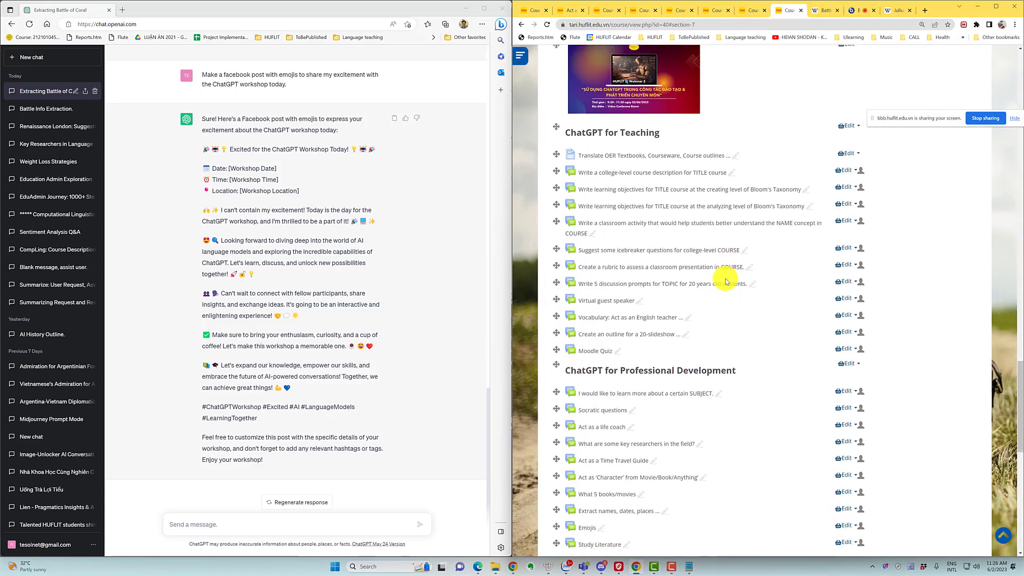
Step: Close the Battle of the Coral Sea article and the duplicate course tabs, keeping the videoconference open
left_click(858, 10)
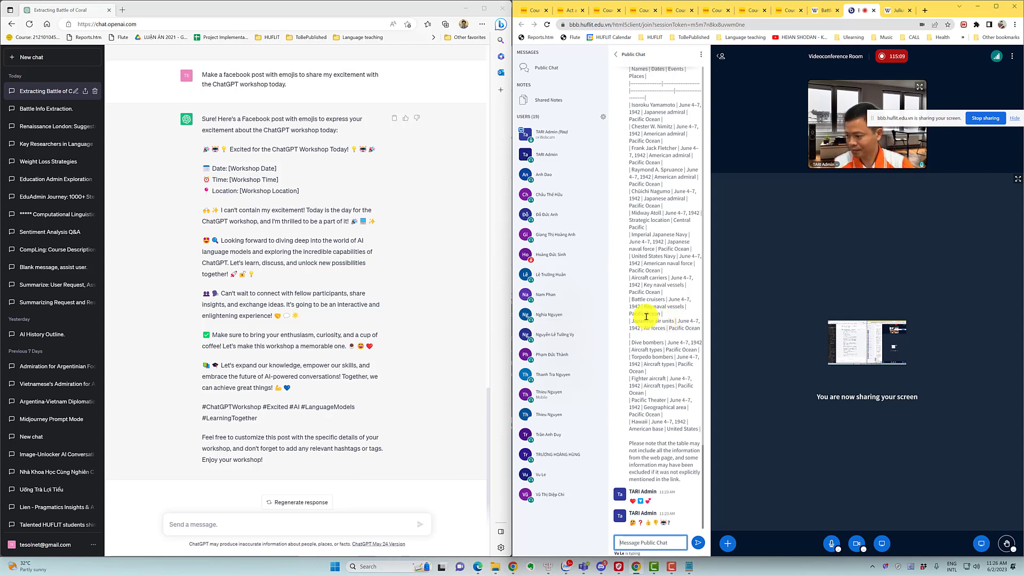
left_click(820, 10)
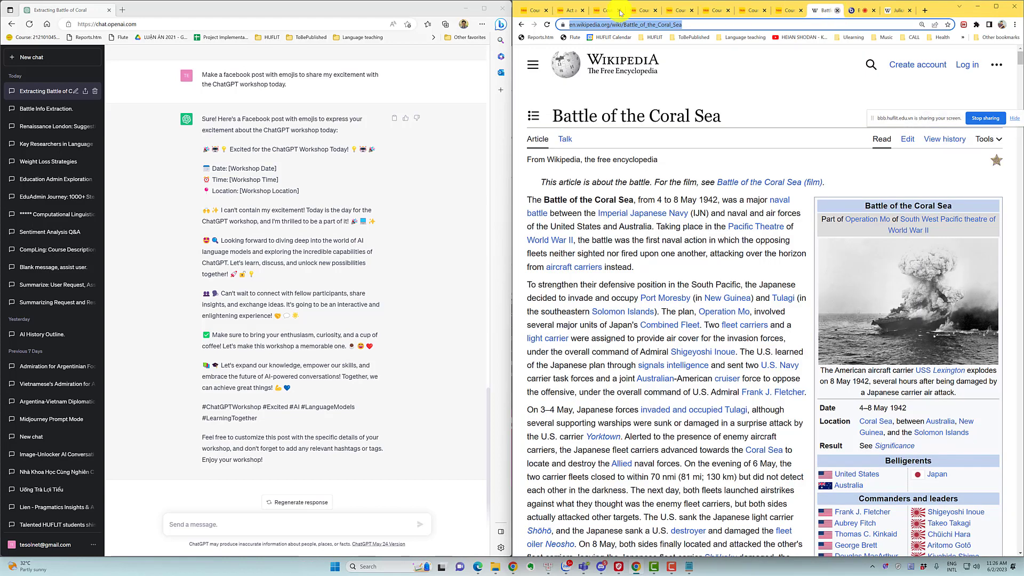
key("ctrl+w")
left_click(583, 10)
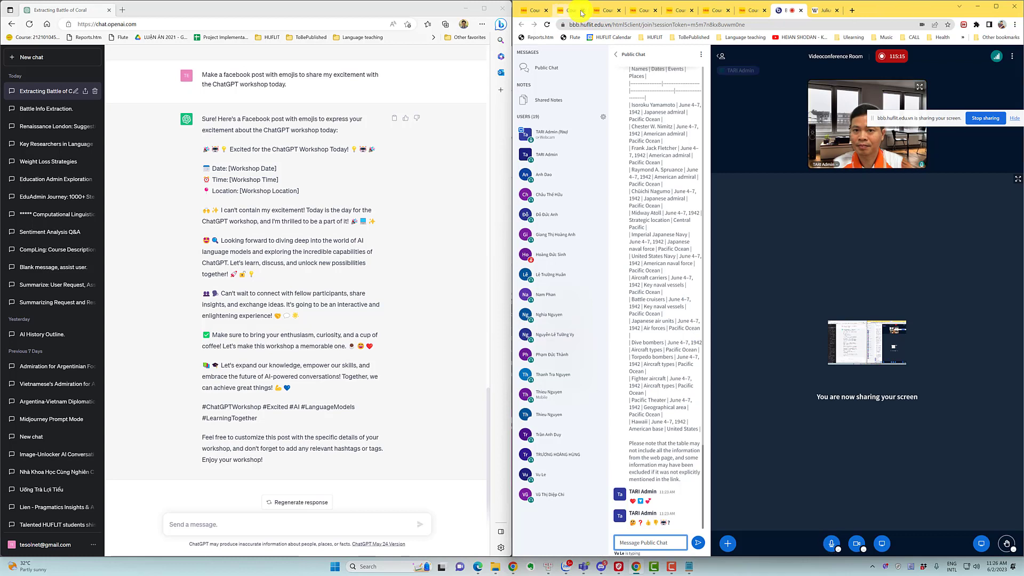
left_click(582, 10)
left_click(582, 11)
left_click(582, 10)
left_click(582, 10)
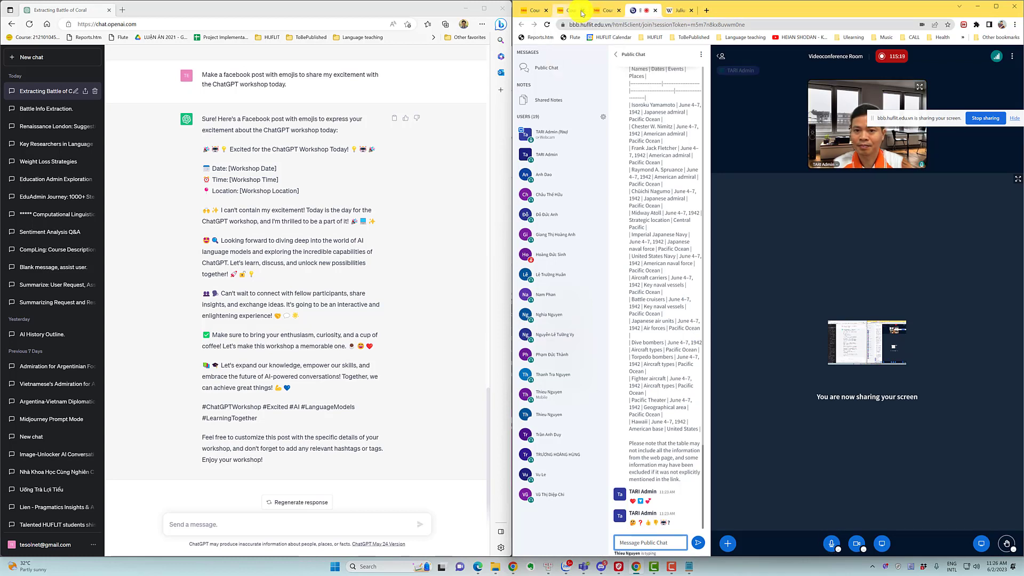
left_click(582, 10)
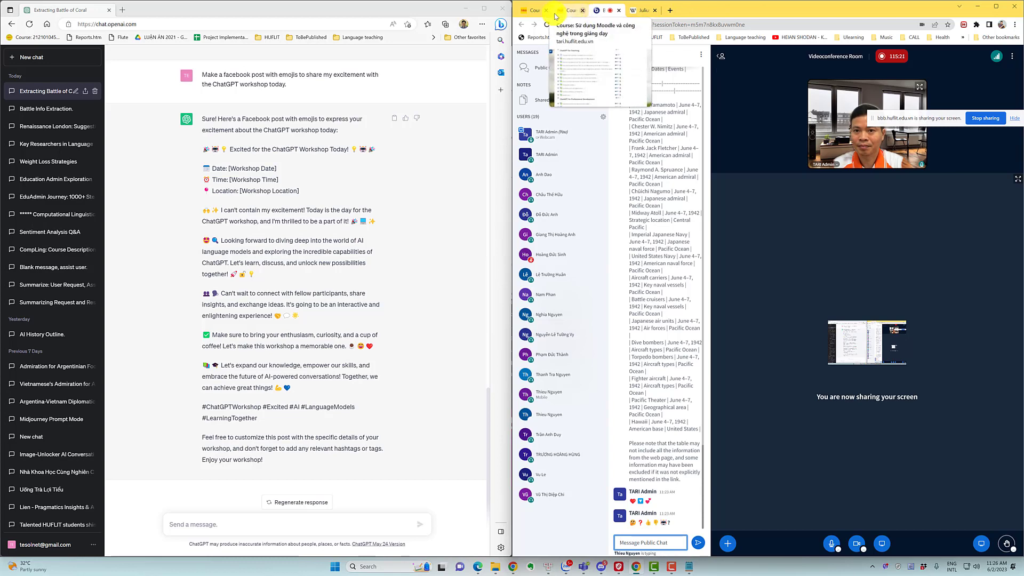
Step: Review the course page's Webinar 2 teaching and professional development topics and the Webinar 3 quality assurance and marketing topics
left_click(570, 13)
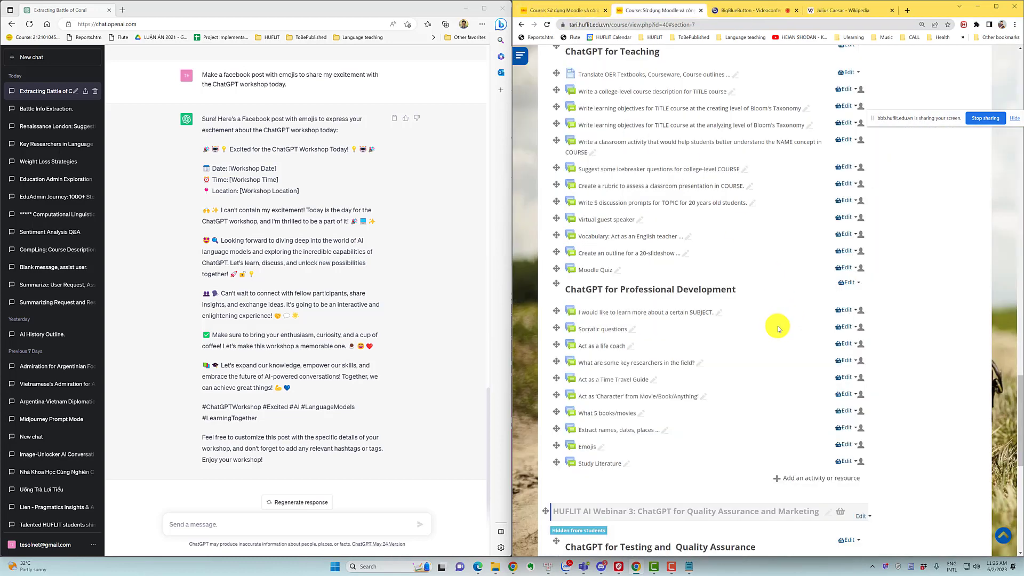
scroll(779, 328, "down", 3)
scroll(778, 328, "down", 2)
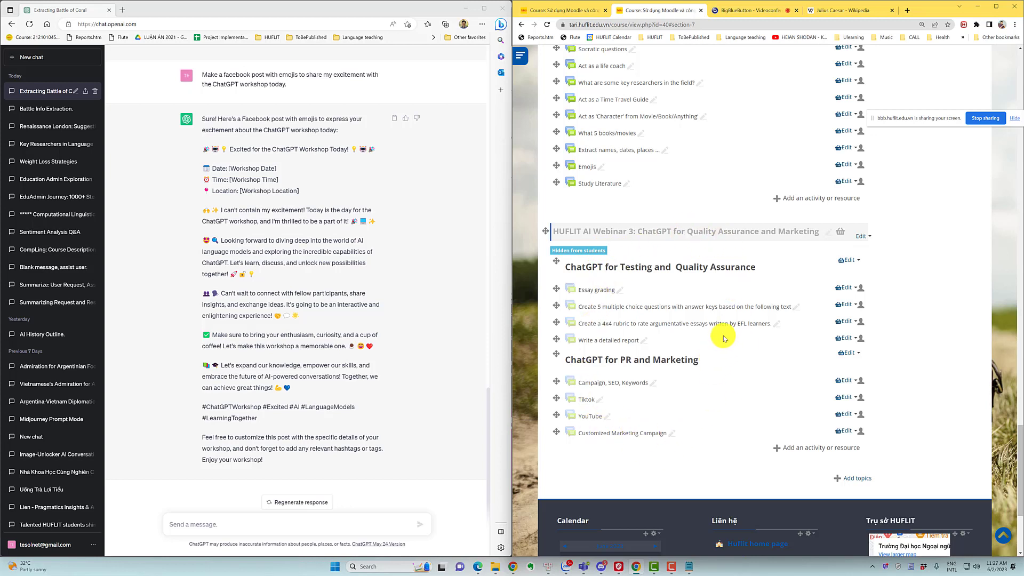
scroll(724, 353, "up", 1)
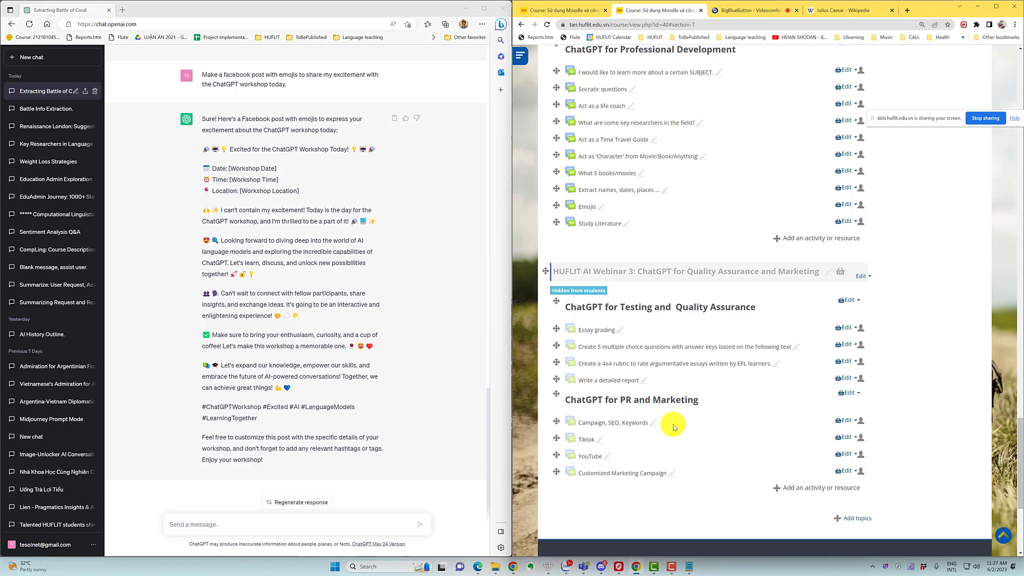
scroll(674, 427, "up", 2)
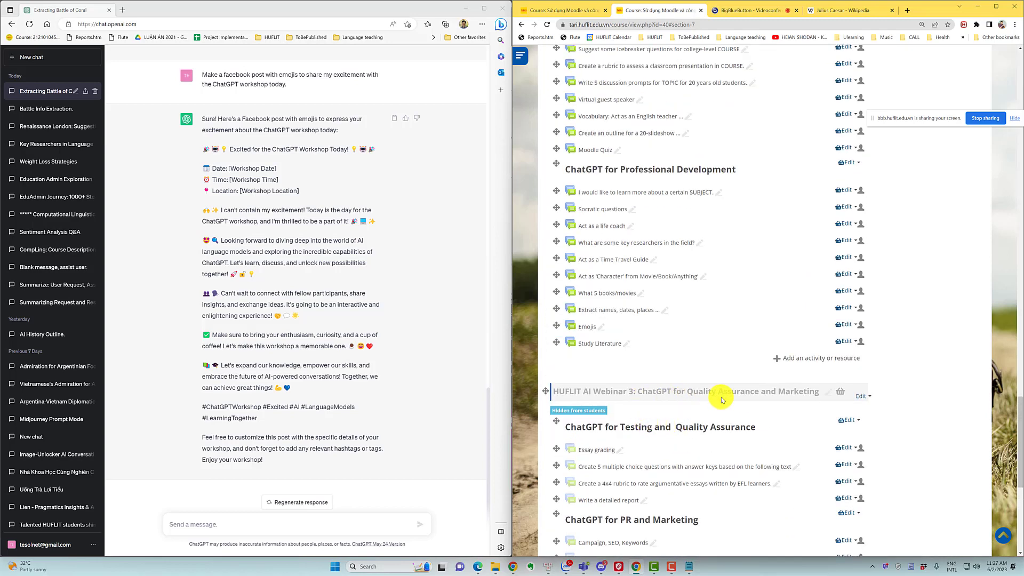
scroll(717, 401, "down", 2)
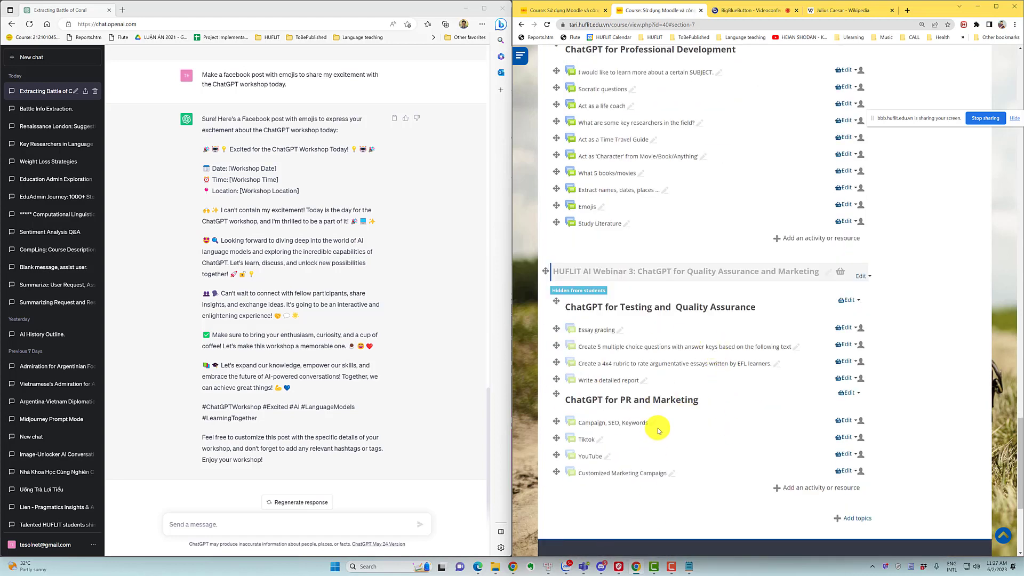
scroll(692, 424, "up", 1)
scroll(692, 424, "up", 3)
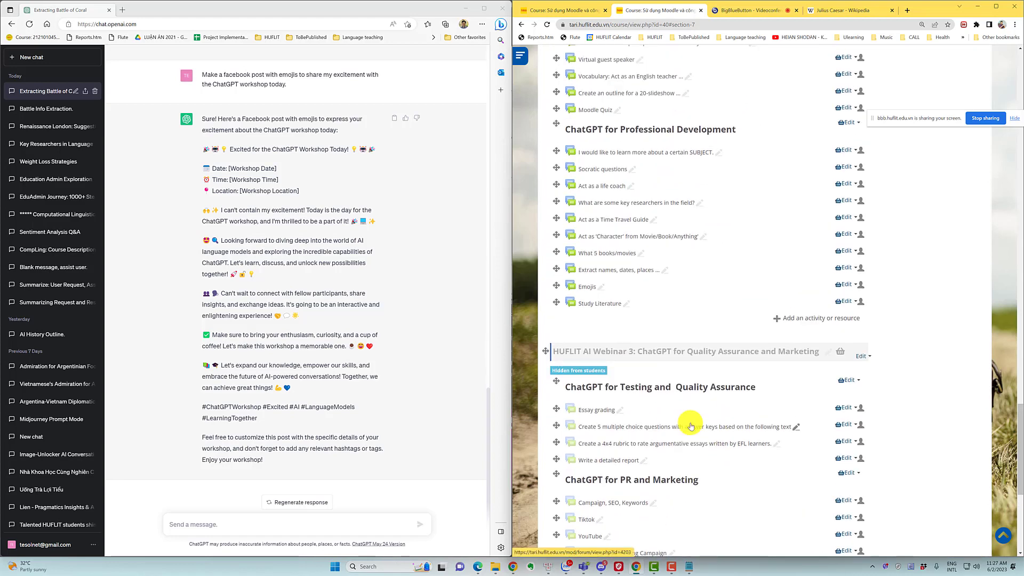
scroll(690, 426, "up", 1)
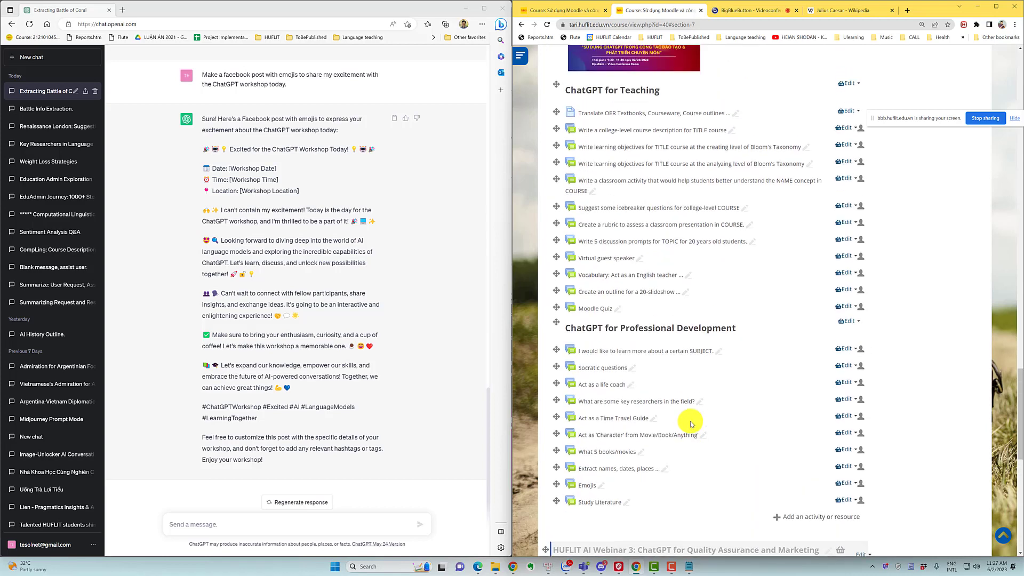
scroll(685, 424, "up", 1)
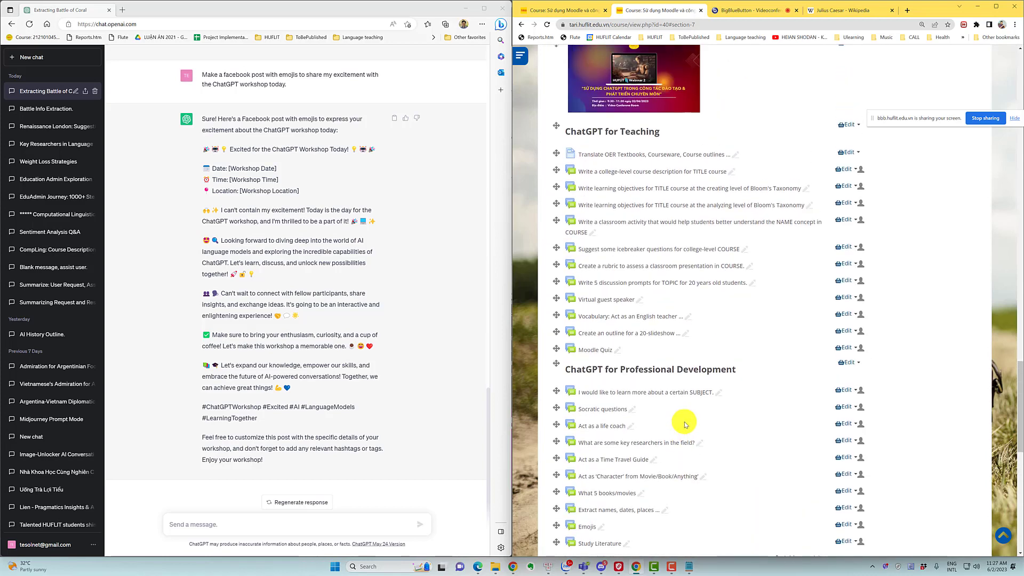
Step: Review the course page from its general activities and introduction through the training sections to the AI Webinar 1 and Webinar 2 materials
scroll(685, 425, "up", 1)
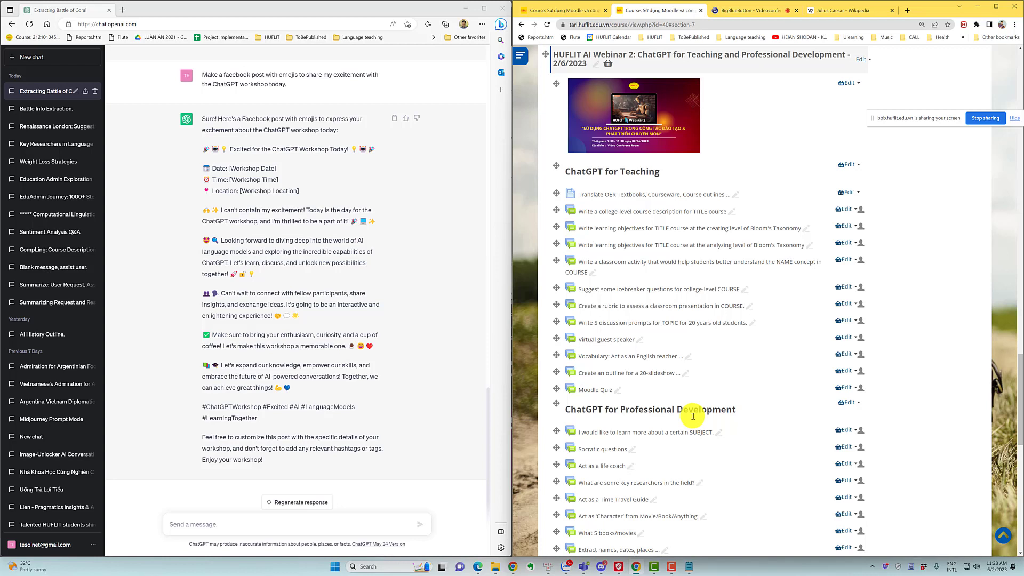
scroll(693, 416, "up", 15)
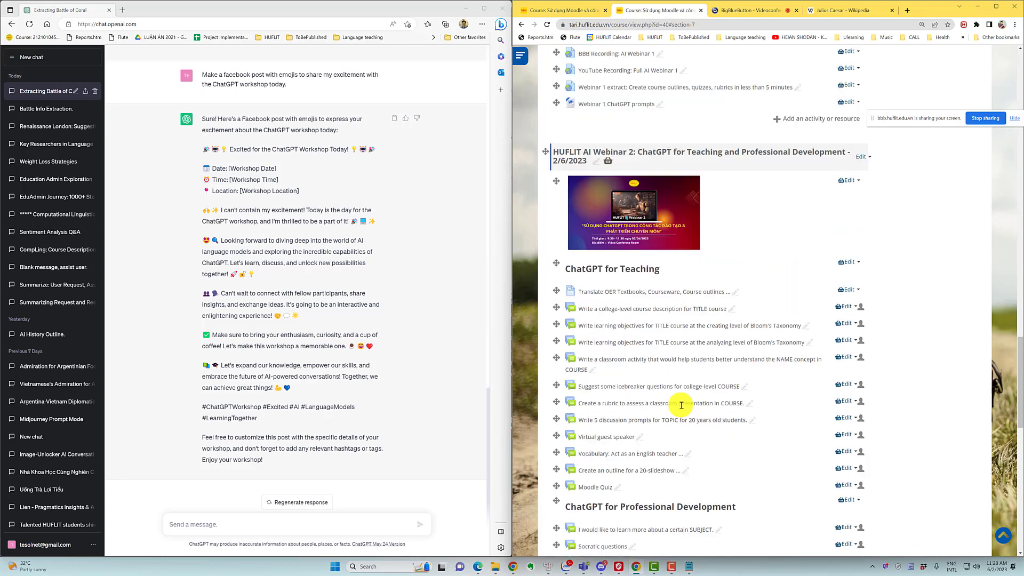
scroll(681, 402, "up", 15)
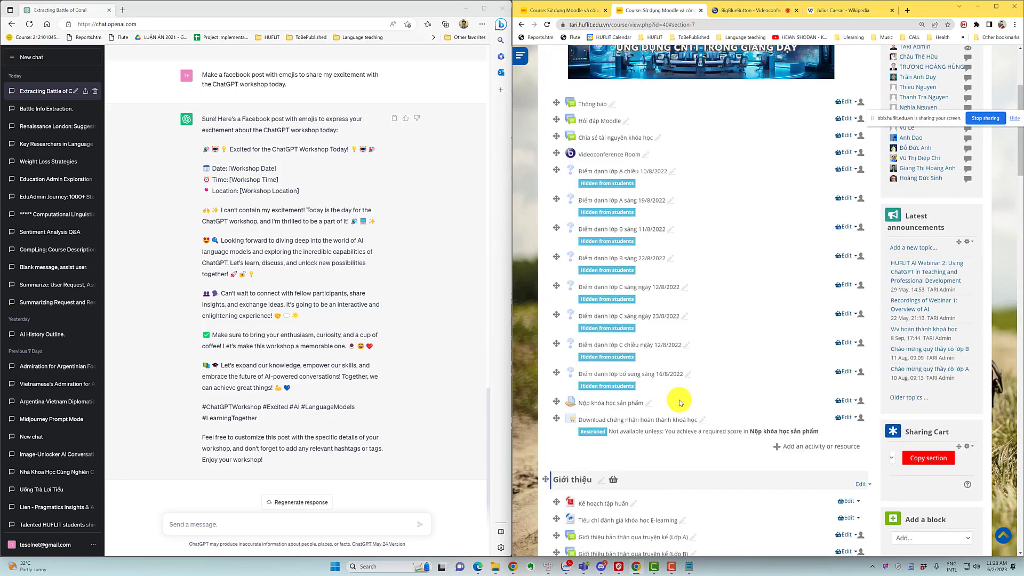
scroll(677, 404, "up", 1)
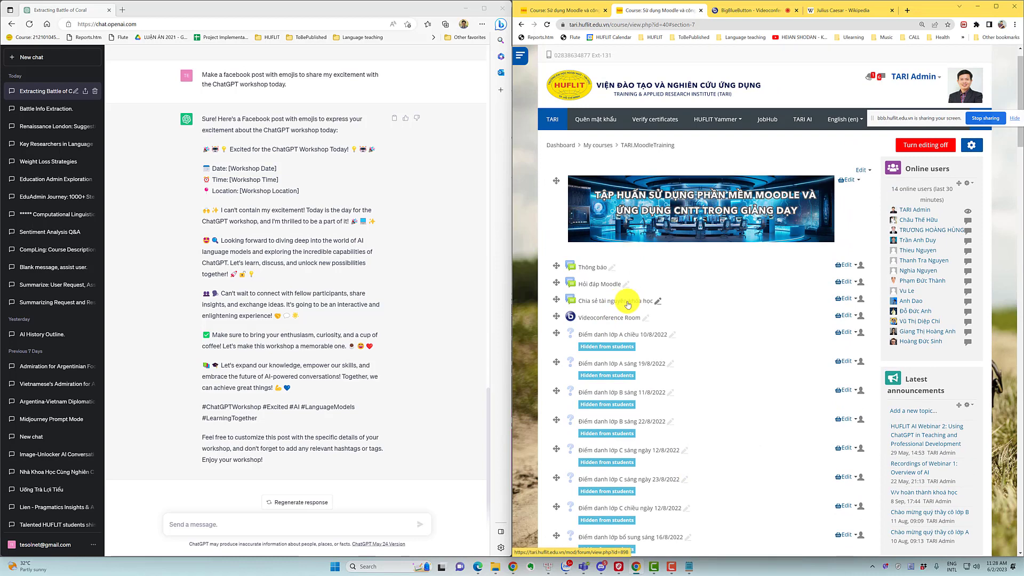
scroll(699, 337, "down", 2)
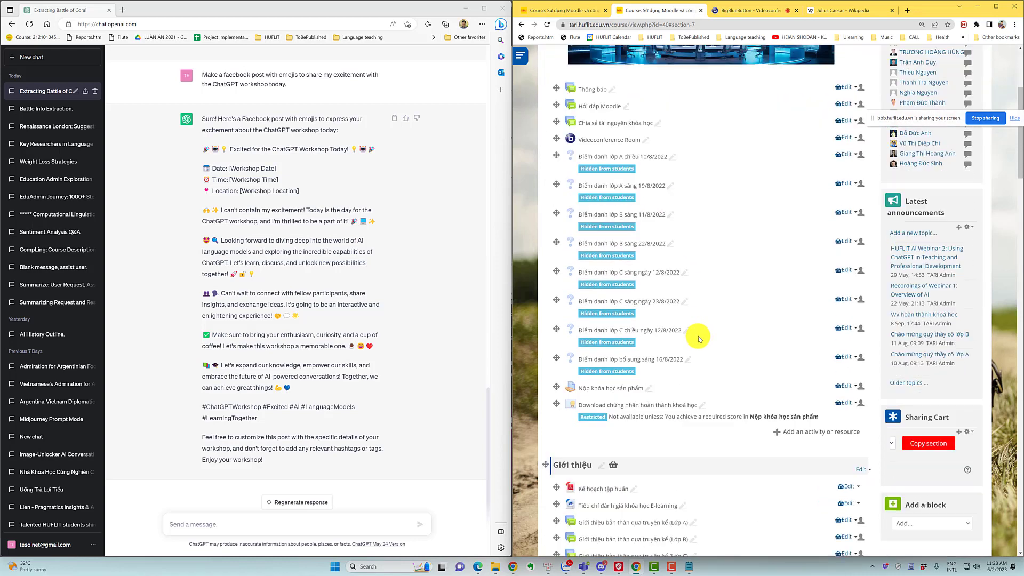
scroll(699, 337, "down", 5)
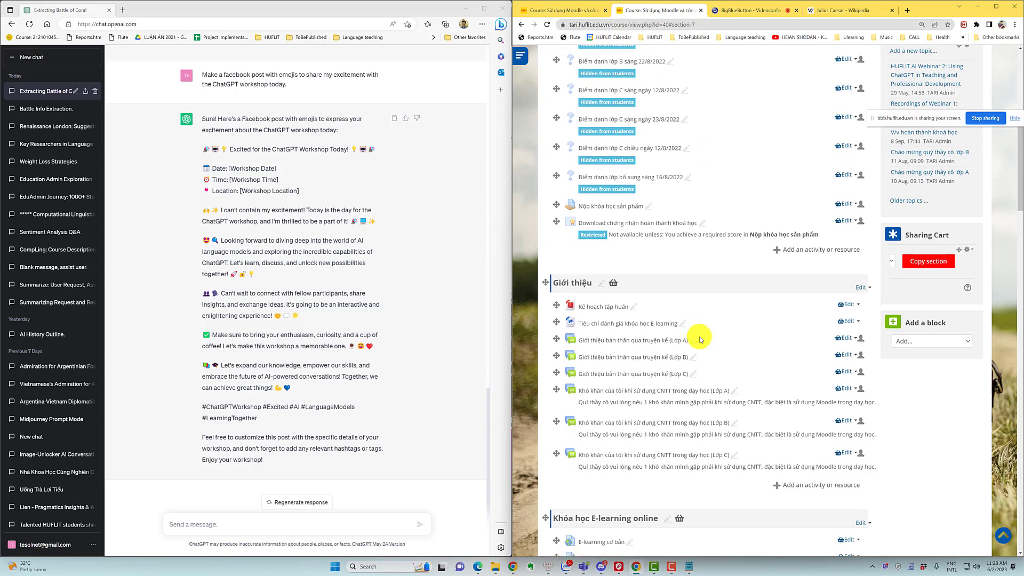
scroll(700, 339, "down", 3)
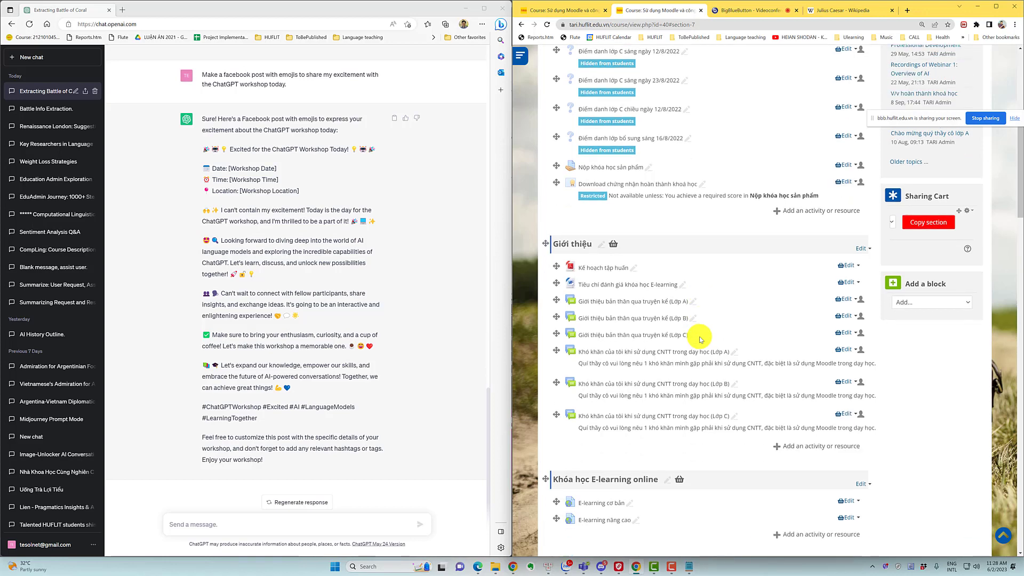
scroll(701, 339, "down", 4)
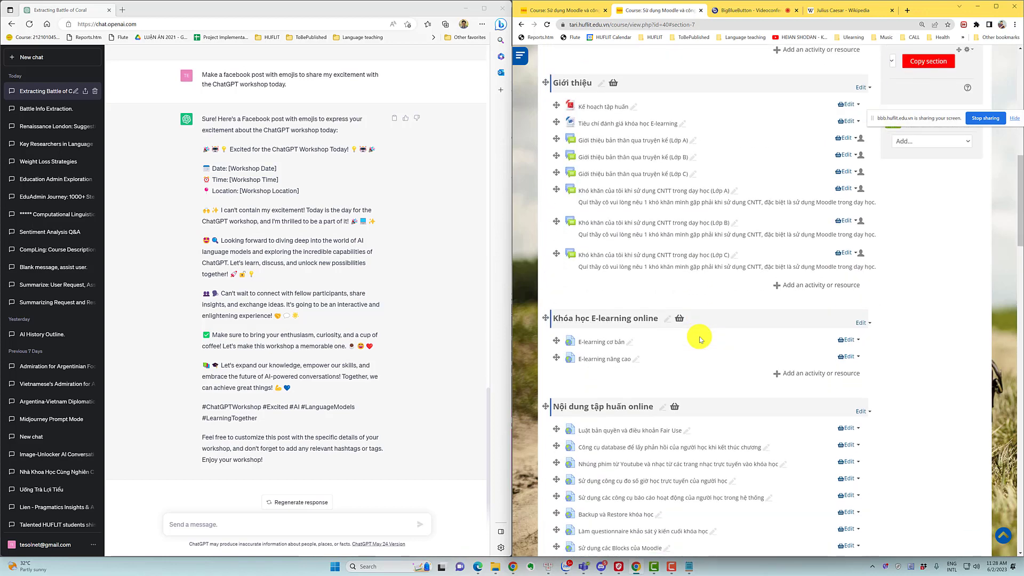
scroll(701, 339, "down", 6)
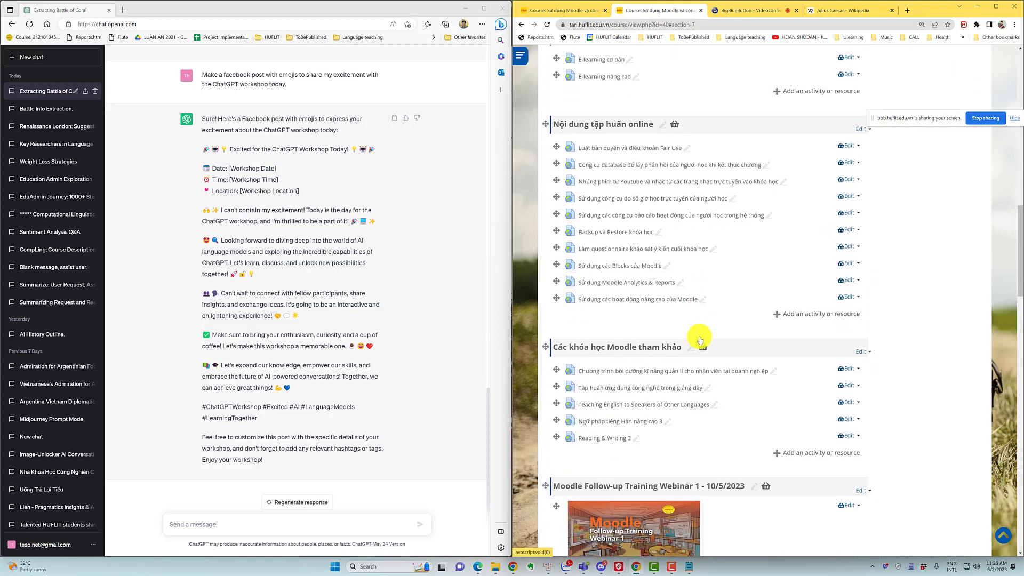
scroll(700, 340, "down", 4)
scroll(700, 339, "down", 3)
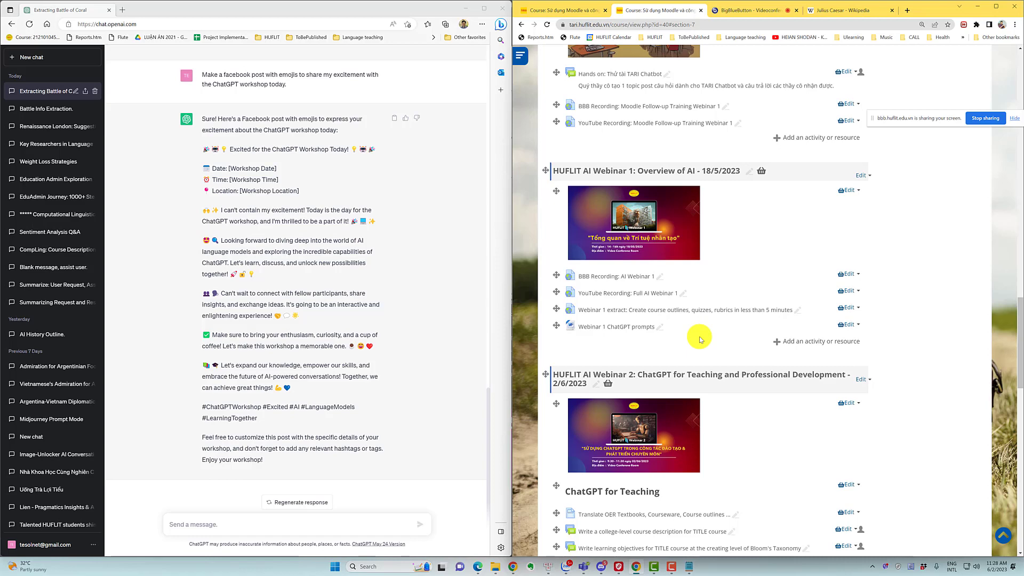
scroll(701, 339, "down", 2)
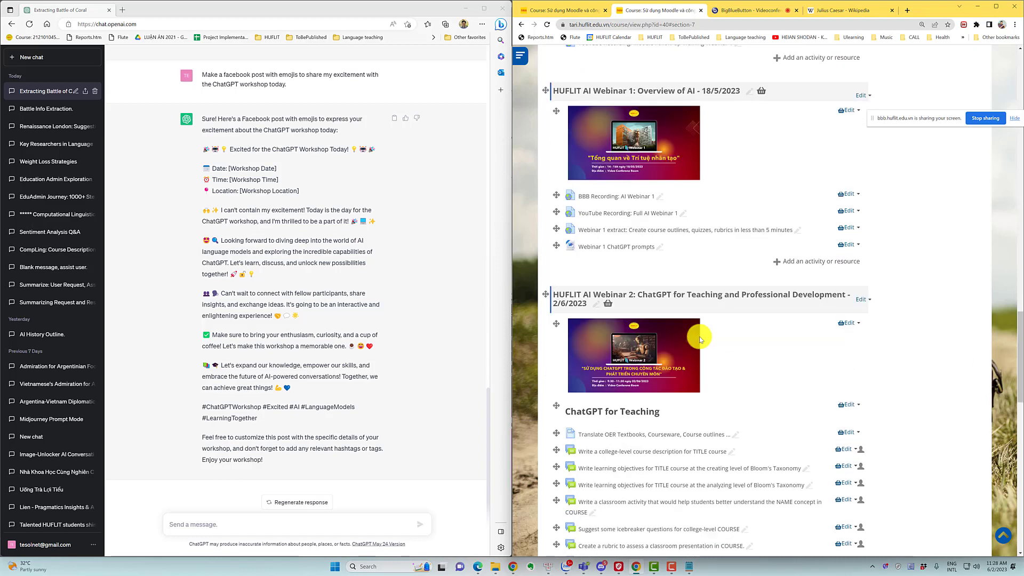
scroll(700, 339, "up", 1)
scroll(700, 339, "down", 2)
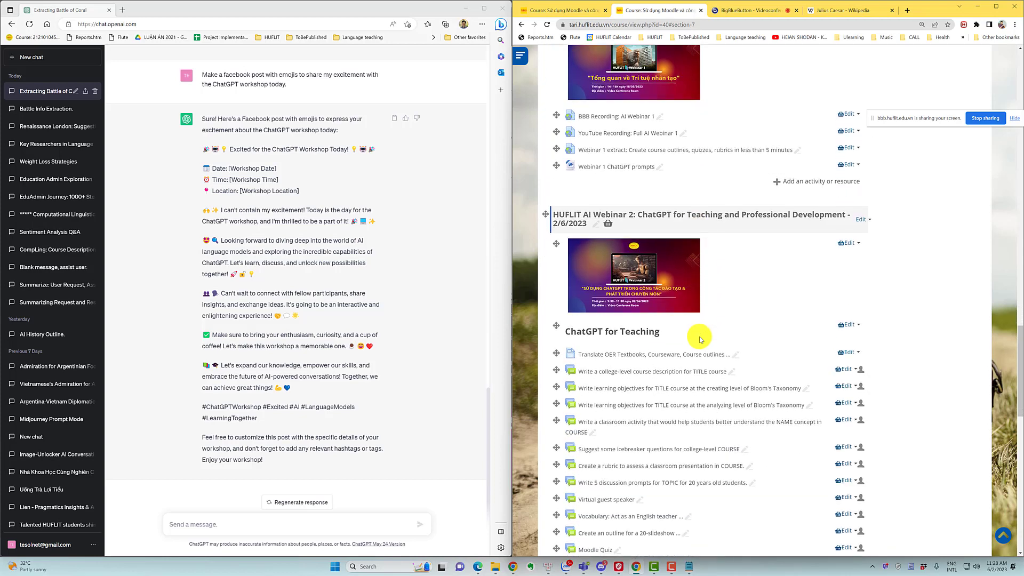
scroll(700, 339, "down", 3)
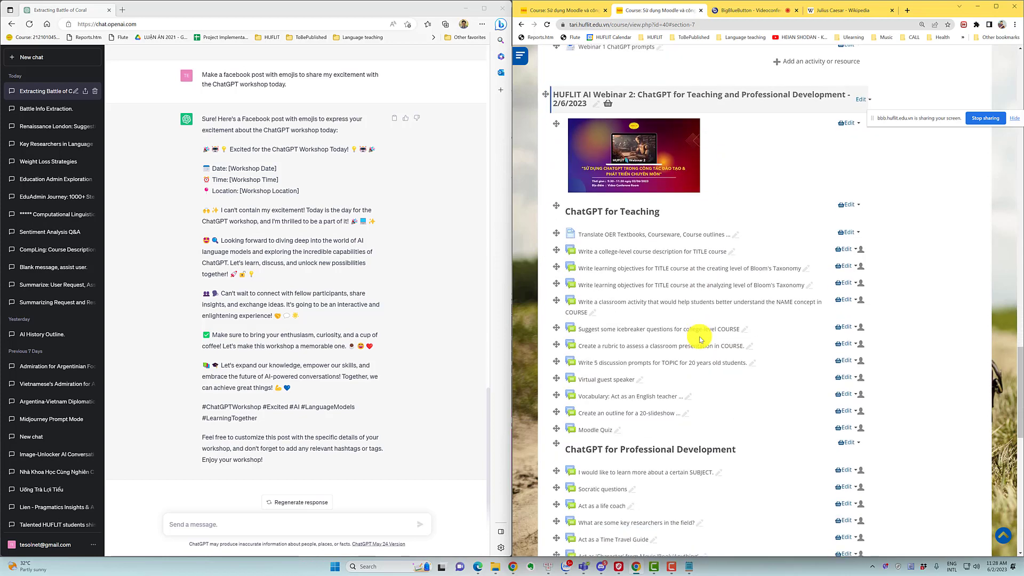
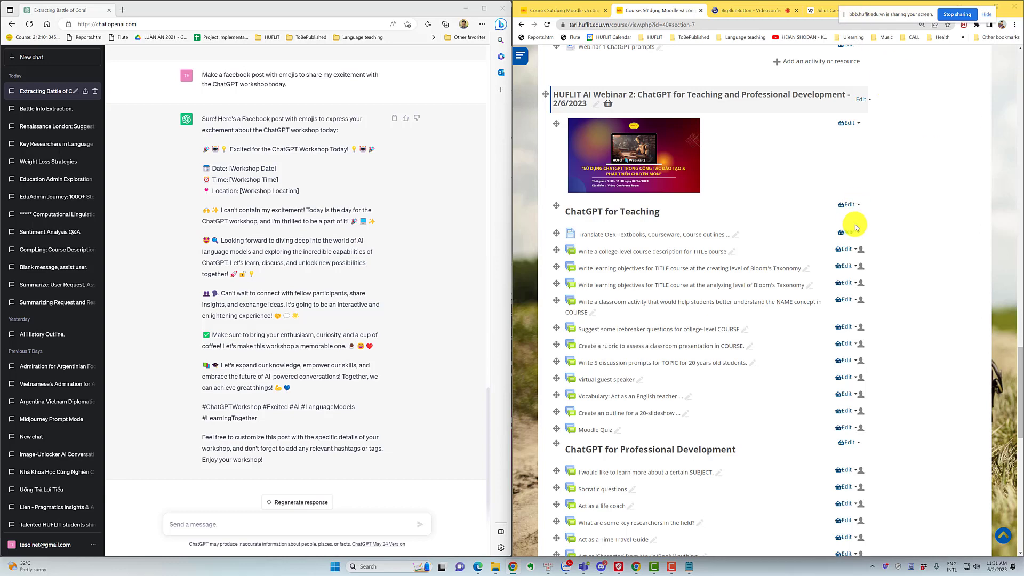
Step: Turn off editing mode for the Moodle training course page
scroll(896, 230, "down", 1)
scroll(898, 235, "down", 3)
scroll(901, 248, "up", 5)
scroll(903, 254, "up", 15)
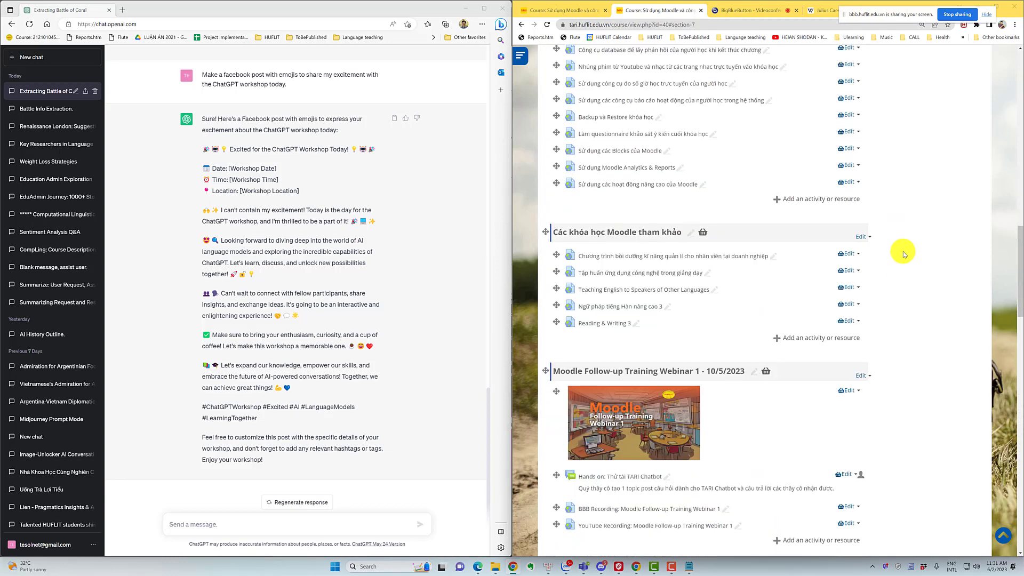
scroll(917, 237, "up", 10)
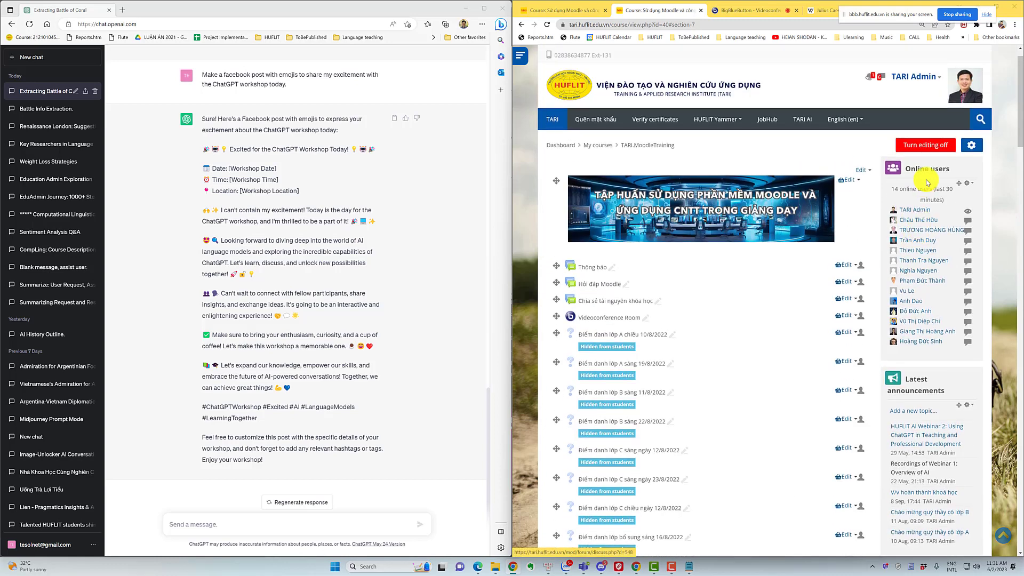
left_click(929, 174)
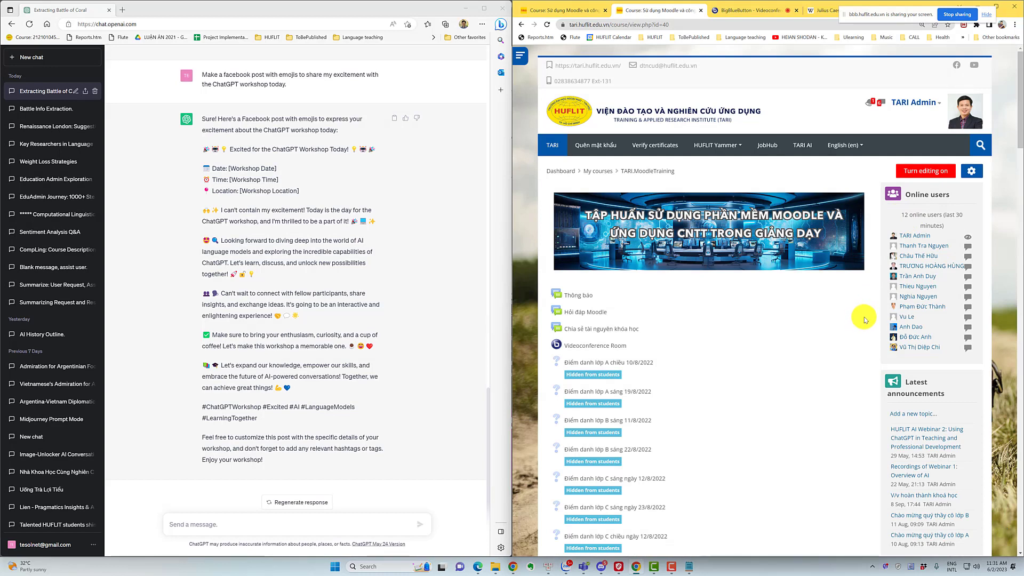
Step: Examine the course page outside editing mode, from the general activities down to the hidden Webinar 3 section on quality assurance and marketing
scroll(865, 320, "down", 4)
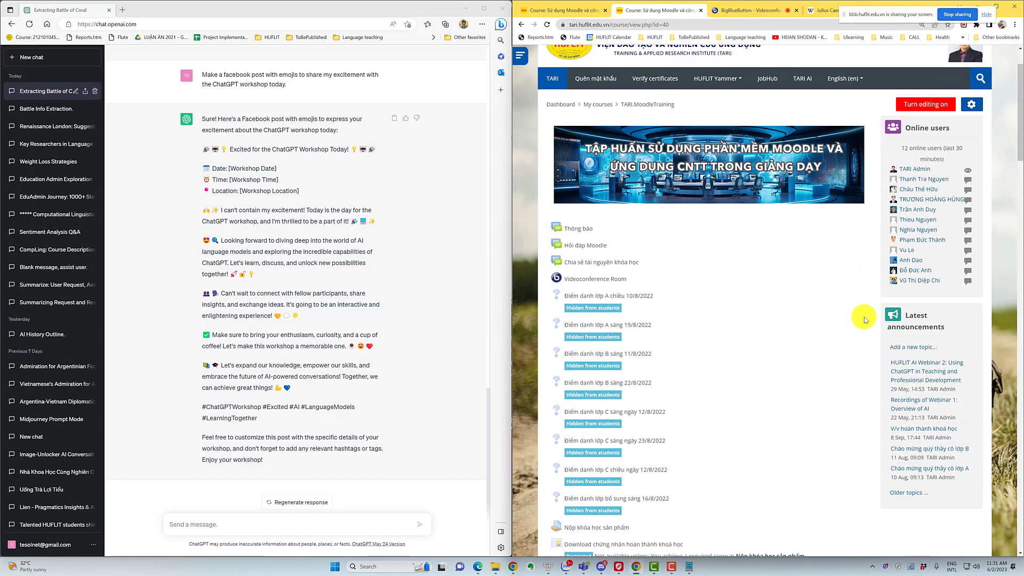
scroll(865, 320, "down", 1)
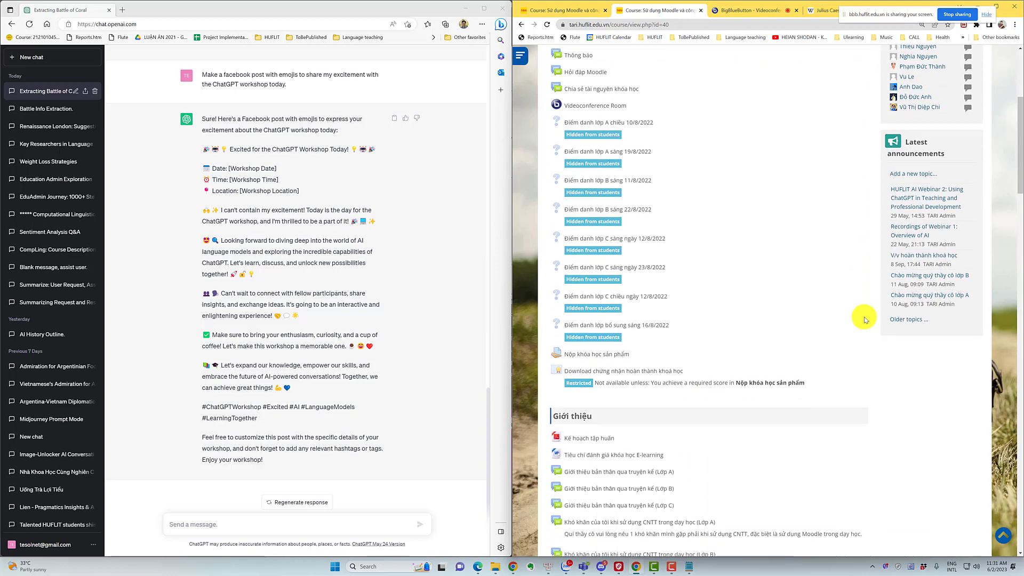
scroll(865, 320, "down", 3)
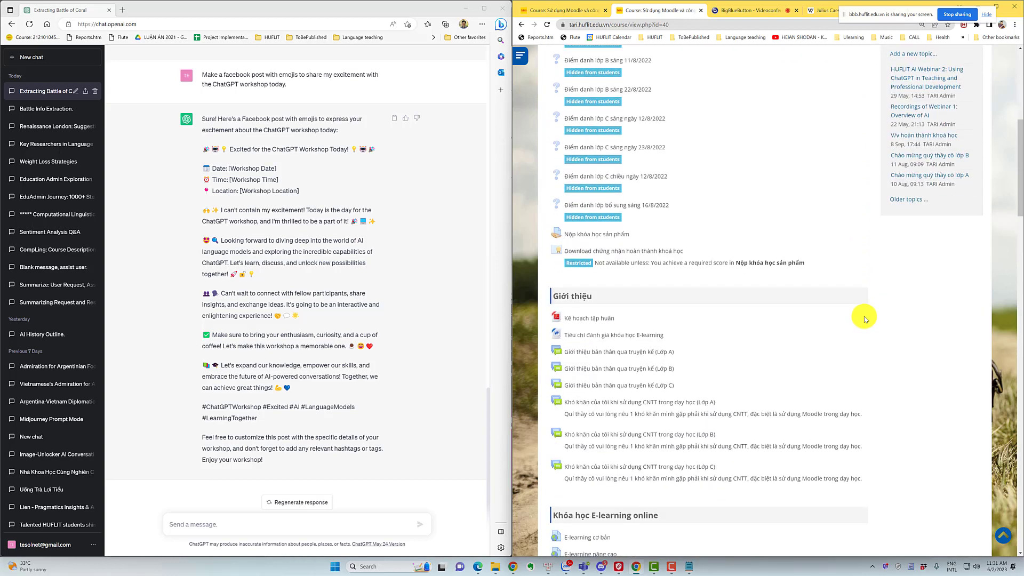
scroll(865, 320, "down", 1)
scroll(865, 319, "up", 1)
scroll(865, 318, "up", 9)
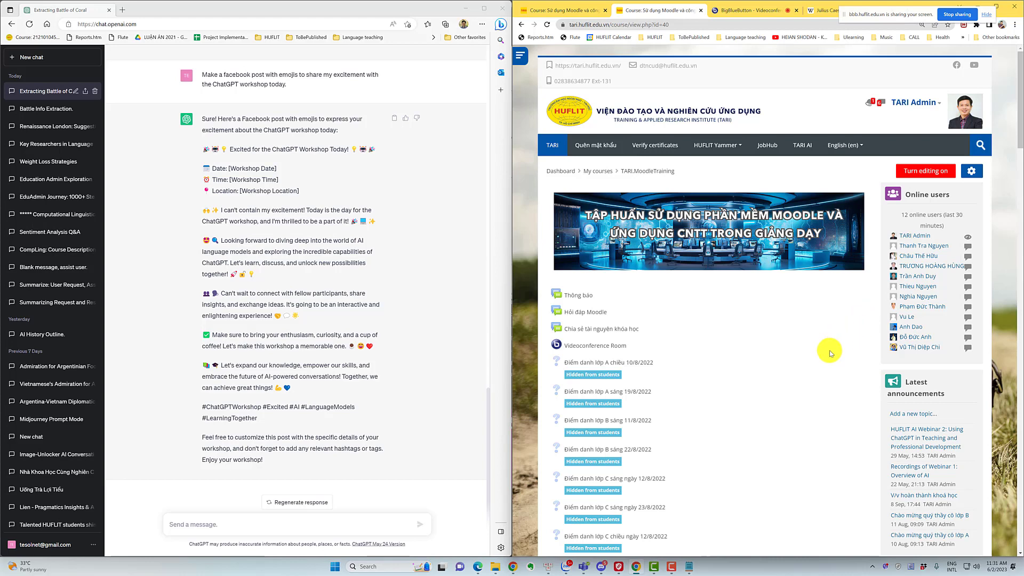
scroll(829, 353, "down", 3)
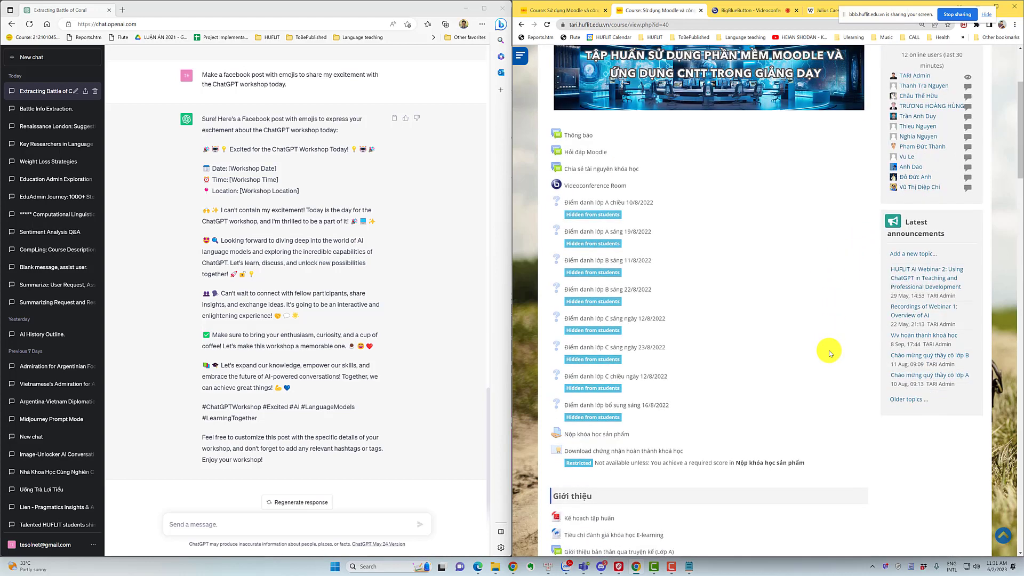
scroll(830, 353, "up", 2)
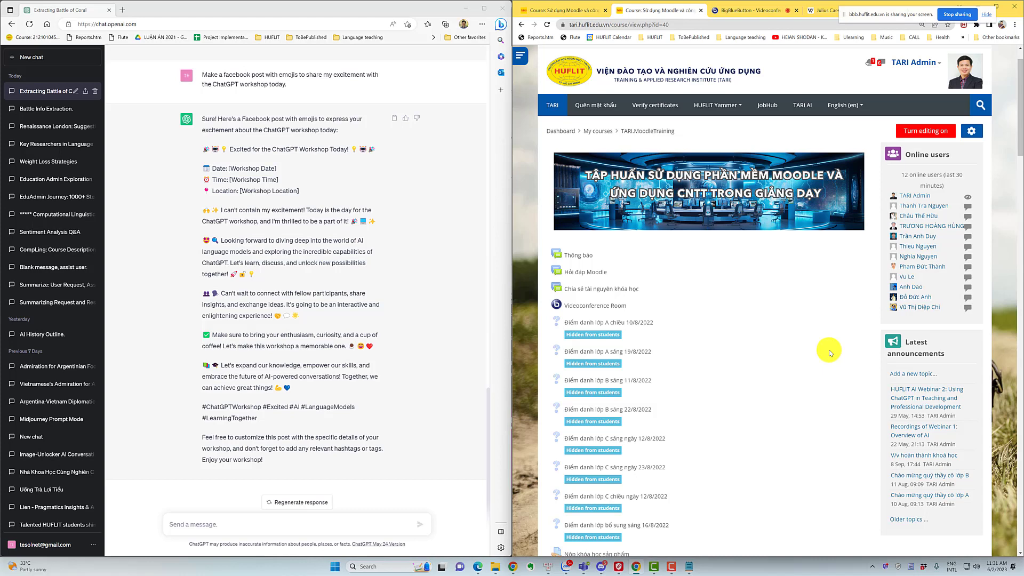
scroll(969, 439, "down", 5)
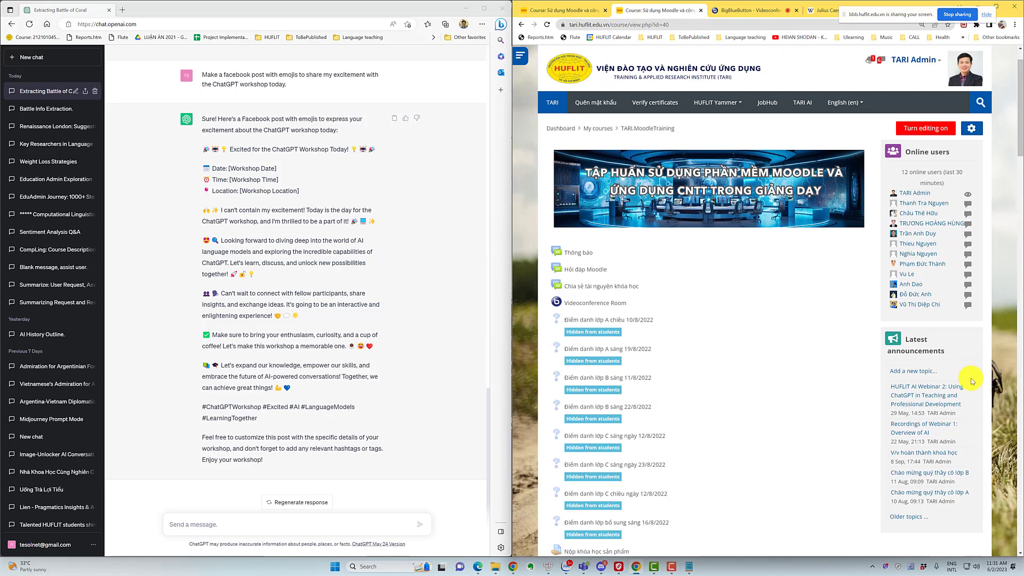
left_click_drag(1020, 155, 983, 516)
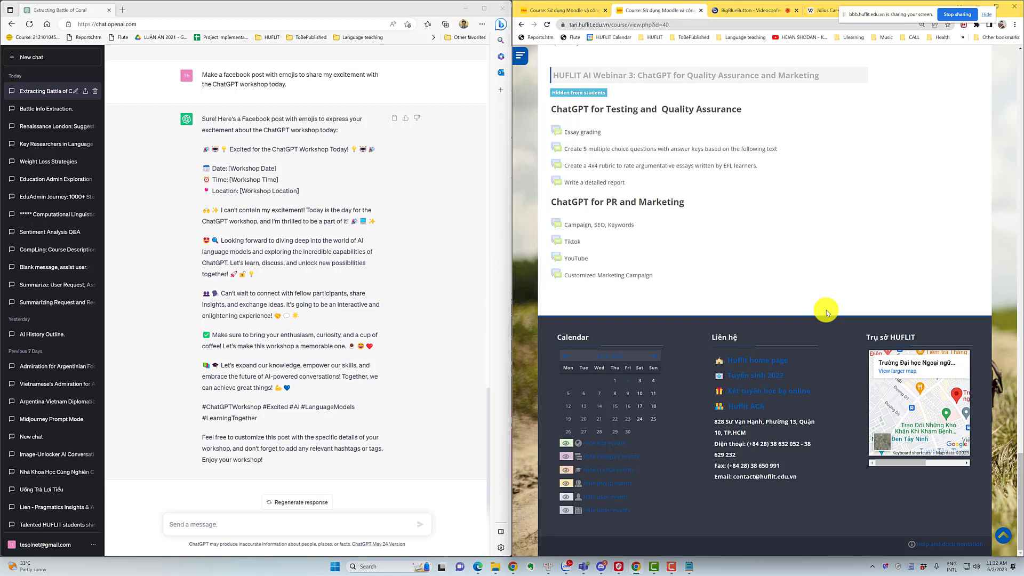
Step: Return to the BigBlueButton videoconference and stop both the webcam and the screen sharing
left_click(757, 13)
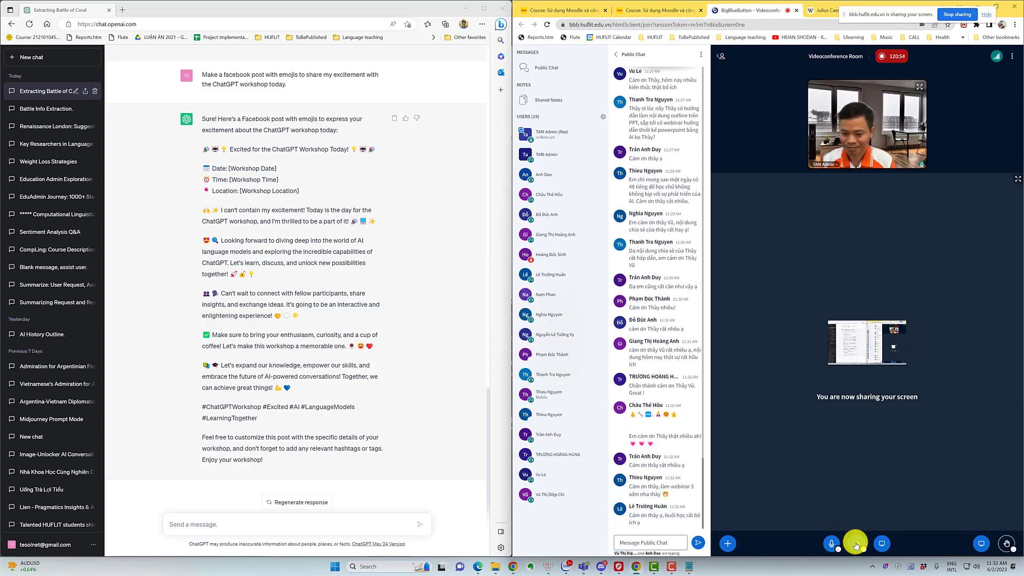
left_click(856, 544)
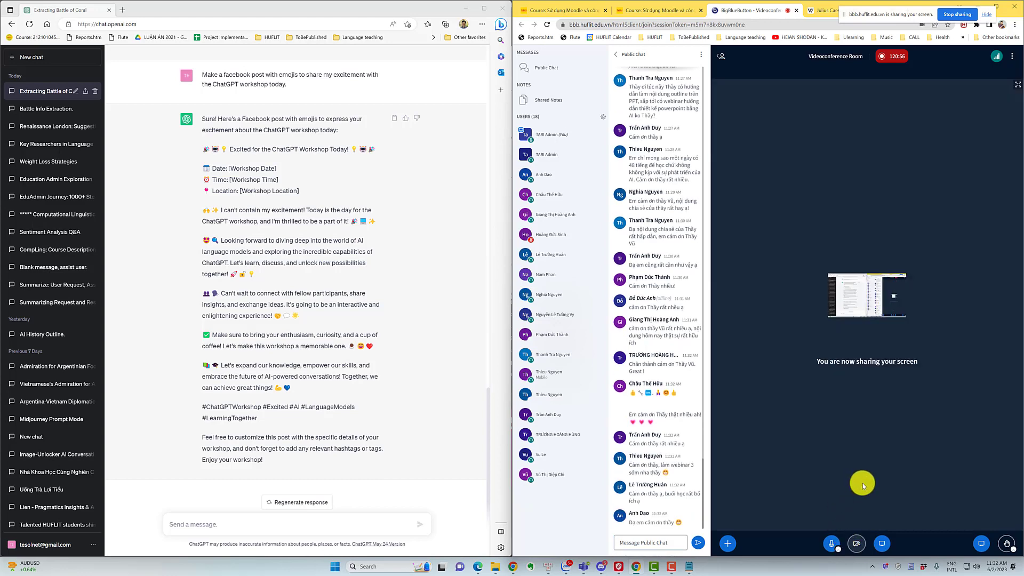
left_click(882, 543)
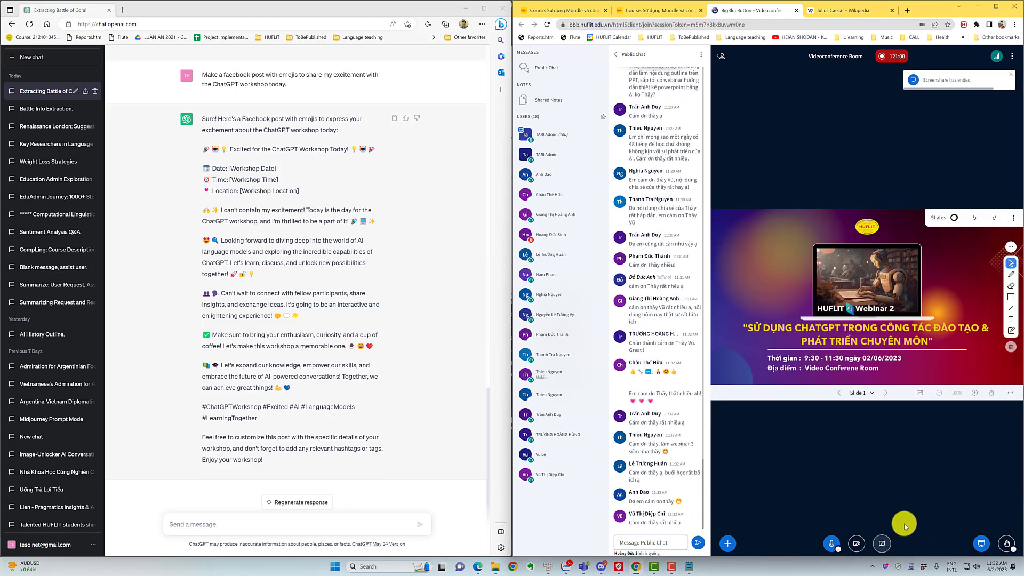
Step: Send the thank-you message "Xin cảm ơn các thầy cô." in the public chat
left_click(654, 544)
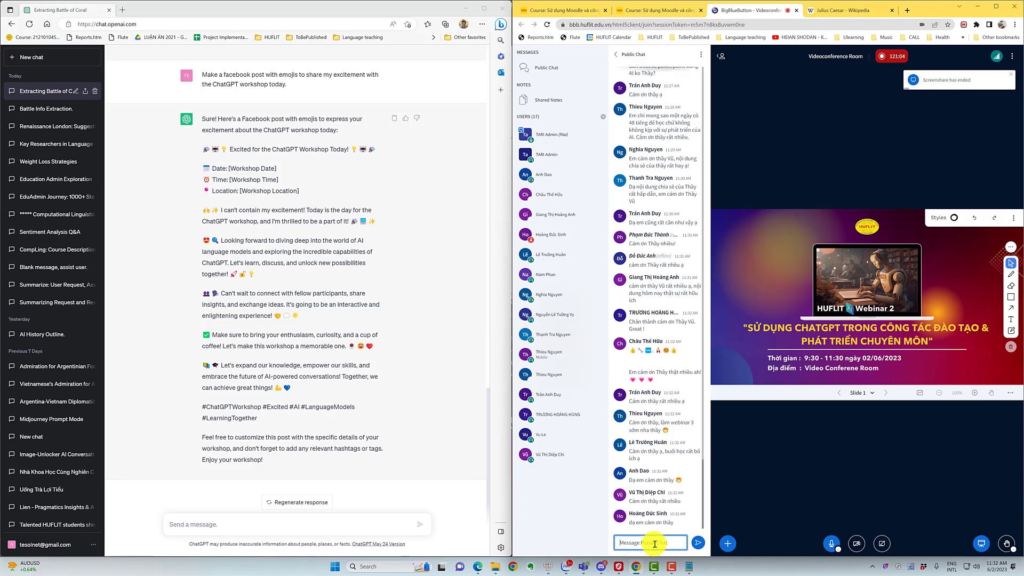
type("Xin cảm")
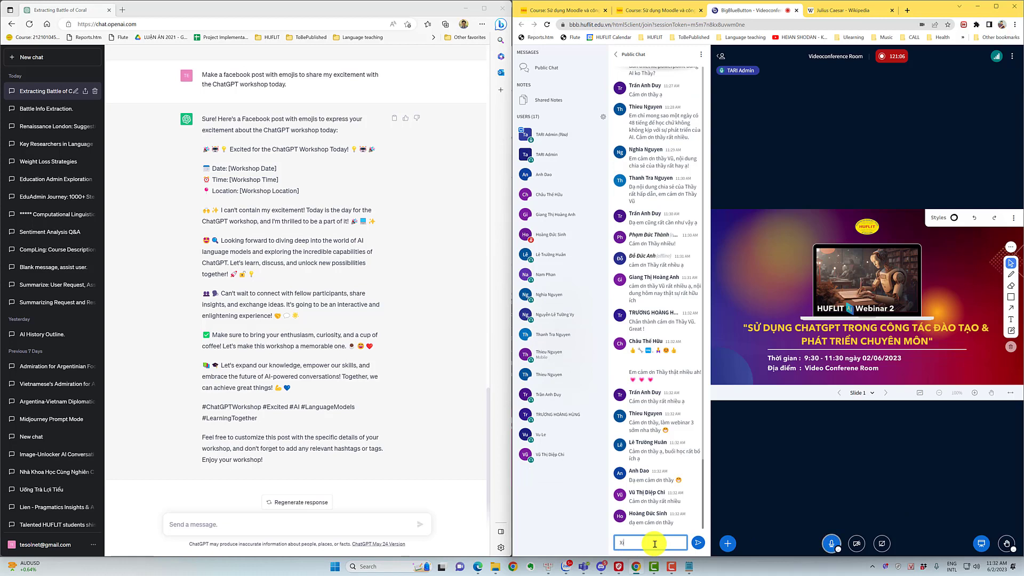
type(" ơ")
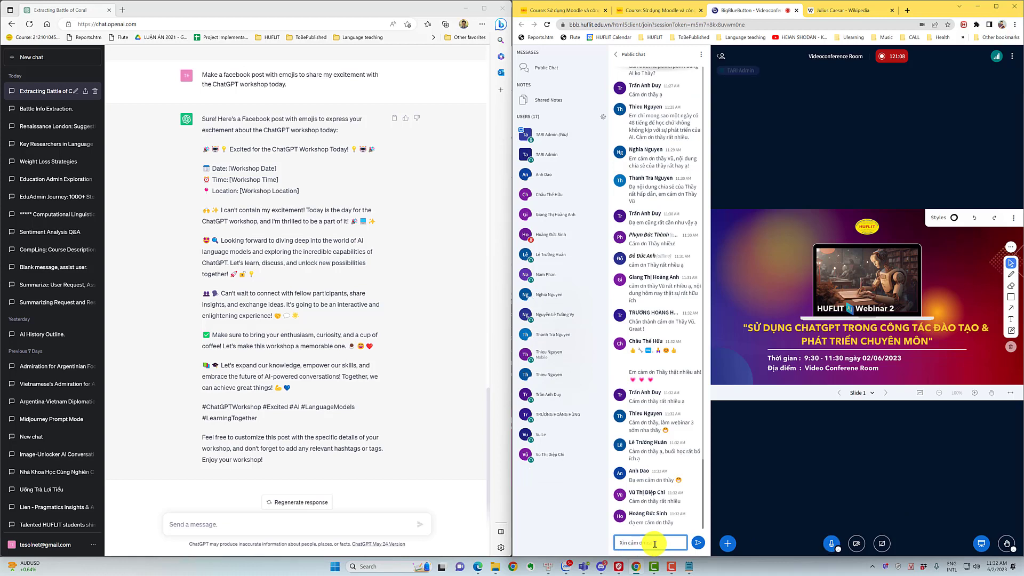
type("n các thầy cô")
key("Return")
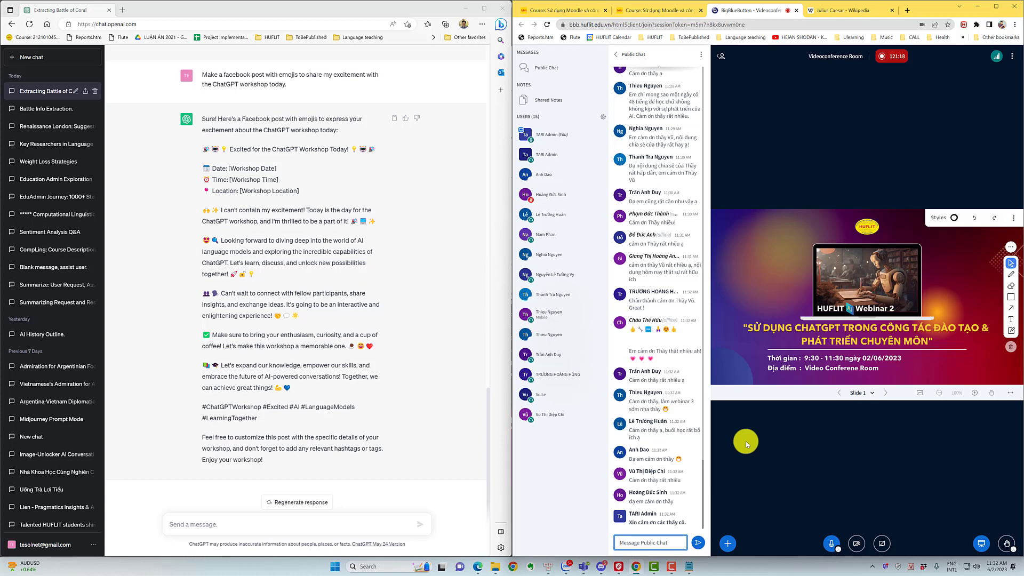
Step: End the videoconference session for all users and switch to Camtasia
left_click(1013, 59)
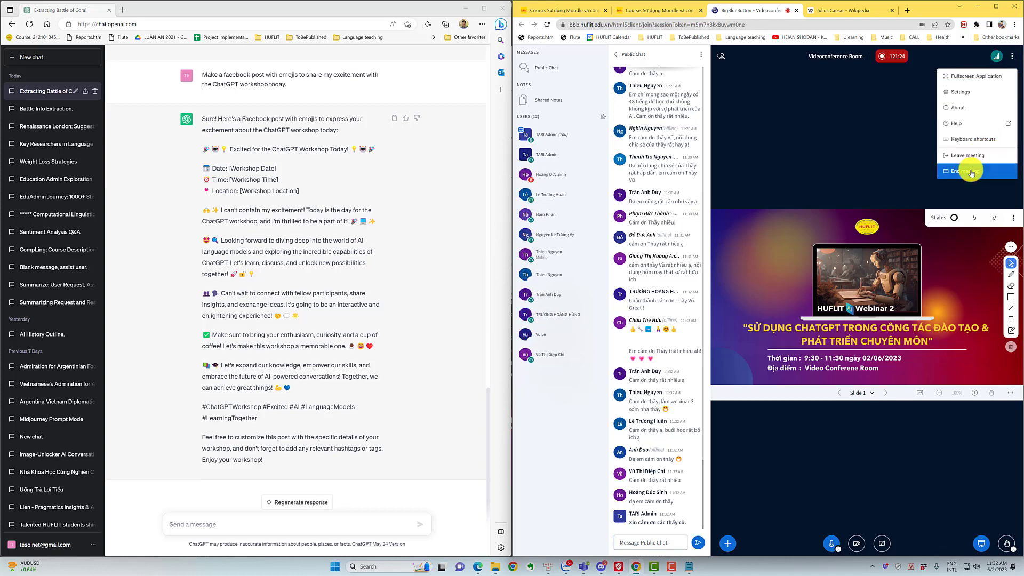
left_click(968, 172)
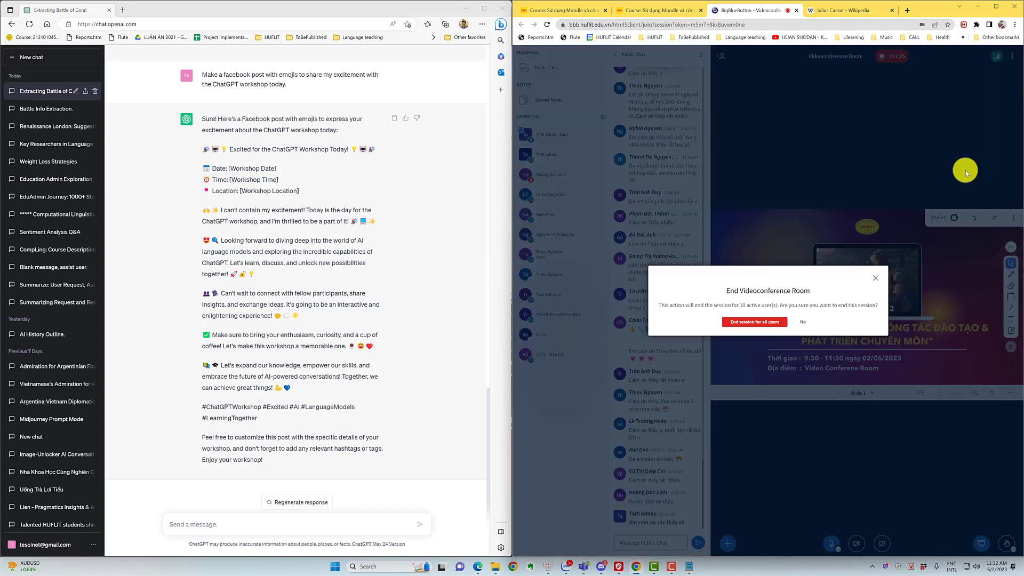
left_click(760, 328)
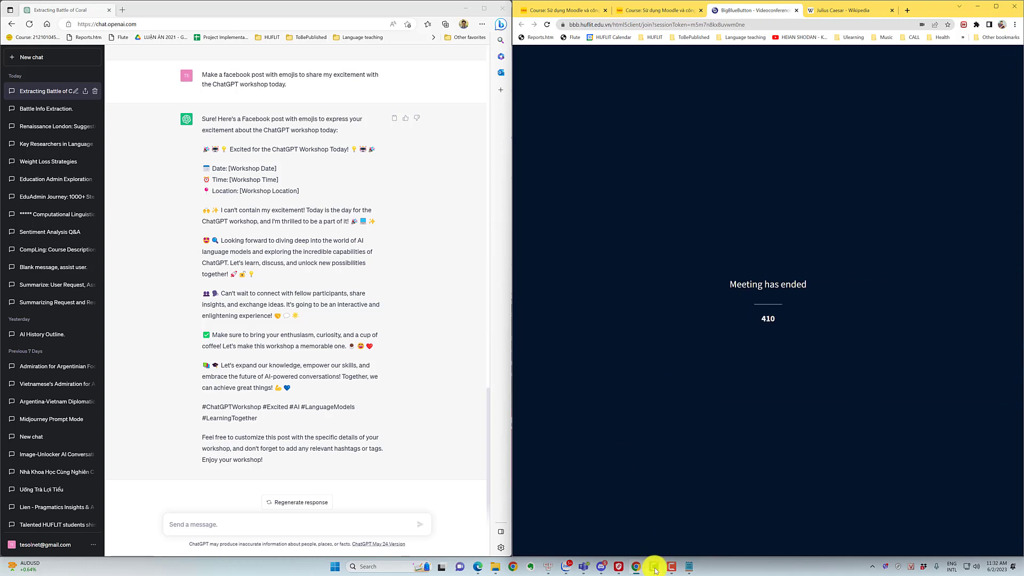
left_click(655, 568)
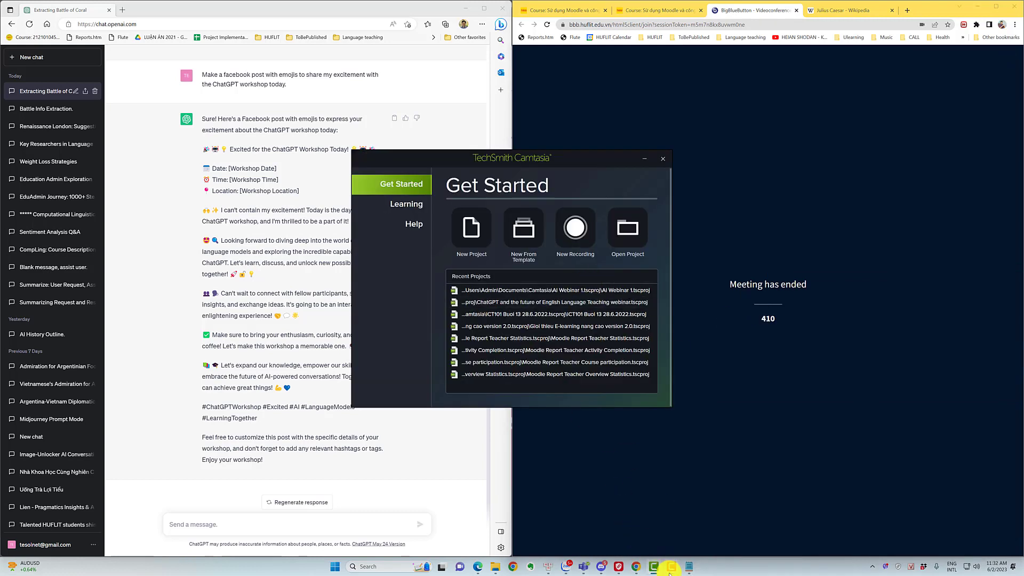